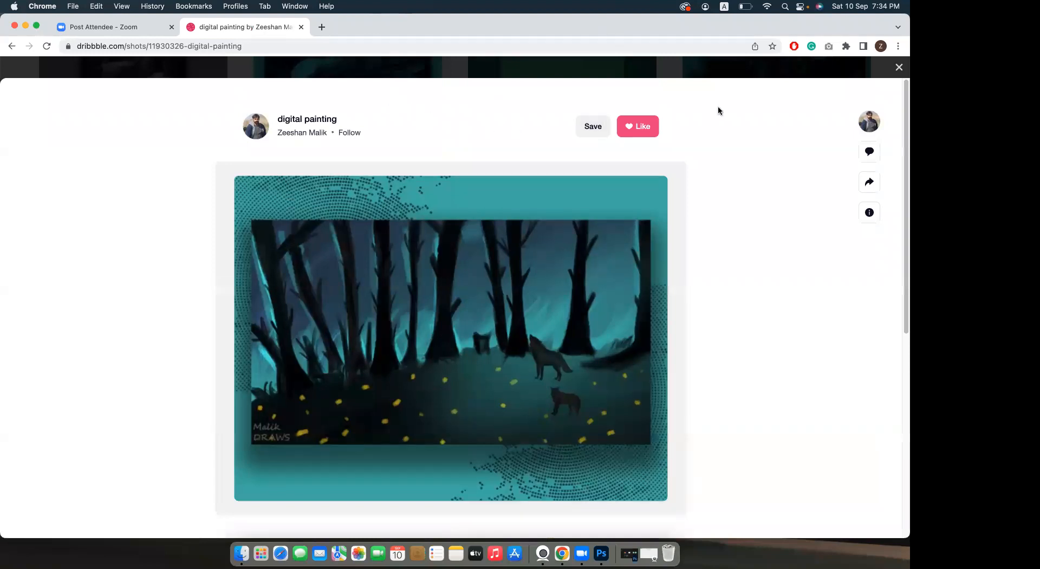
Browse the artist's Dribbble portfolio, viewing the tuk-tuk cover art and the caricature shots.
{"action": "left_click", "coordinate": [899, 69]}
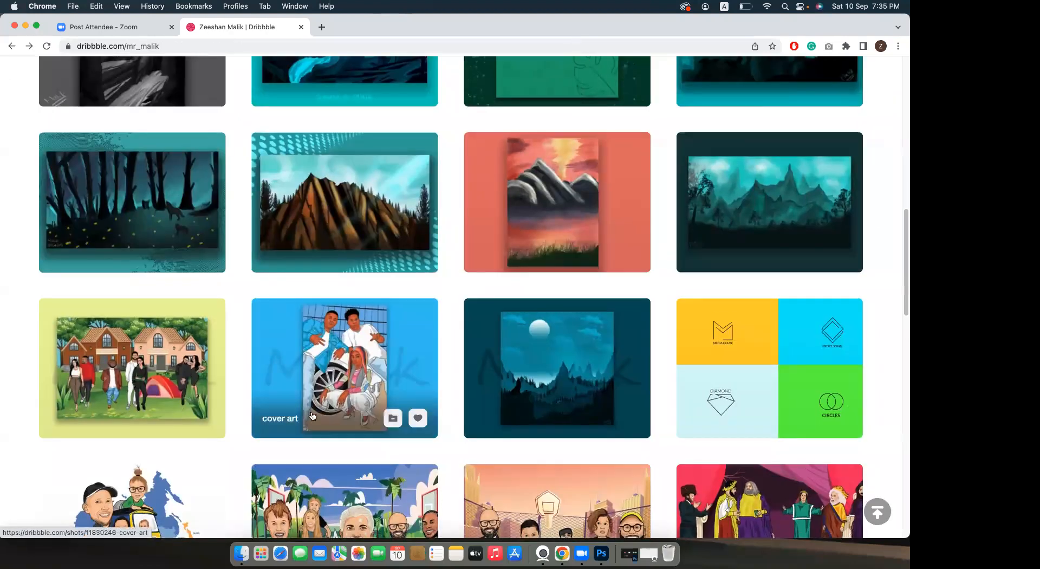
{"action": "scroll", "coordinate": [336, 393], "scroll_direction": "down", "scroll_amount": 3}
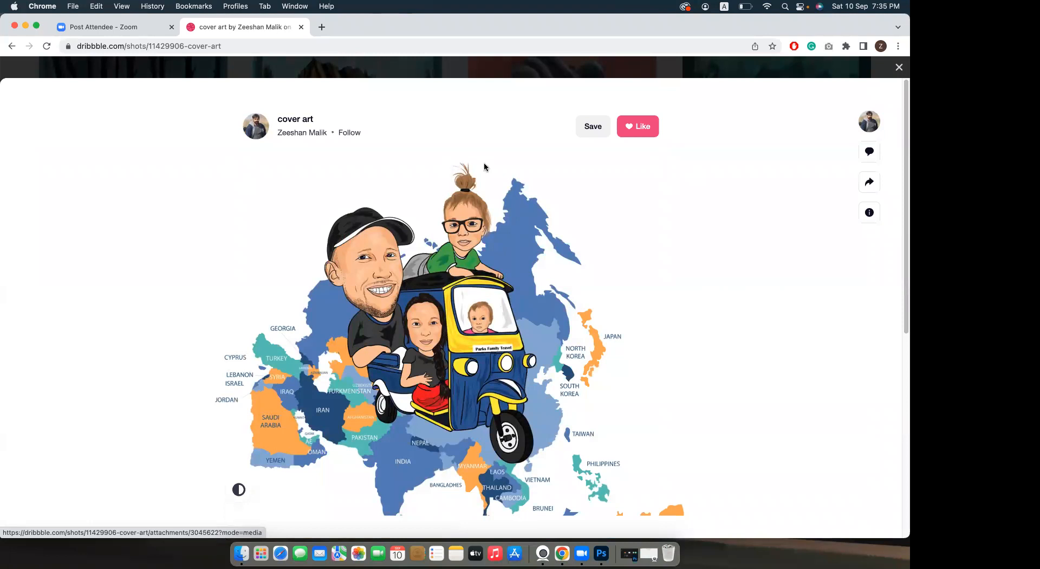
{"action": "scroll", "coordinate": [626, 256], "scroll_direction": "down", "scroll_amount": 1}
{"action": "scroll", "coordinate": [627, 256], "scroll_direction": "down", "scroll_amount": 1}
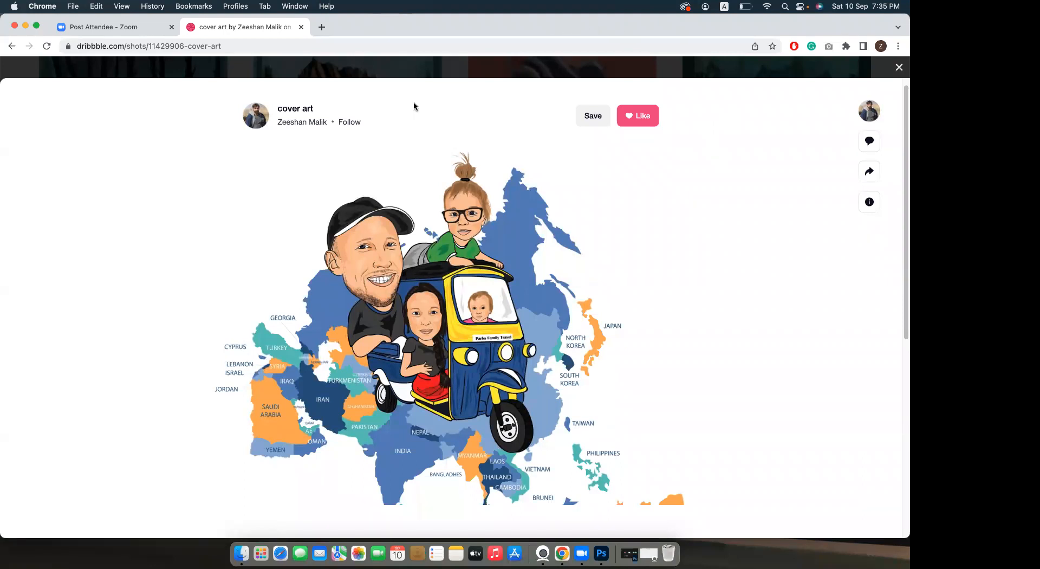
{"action": "left_click", "coordinate": [899, 67]}
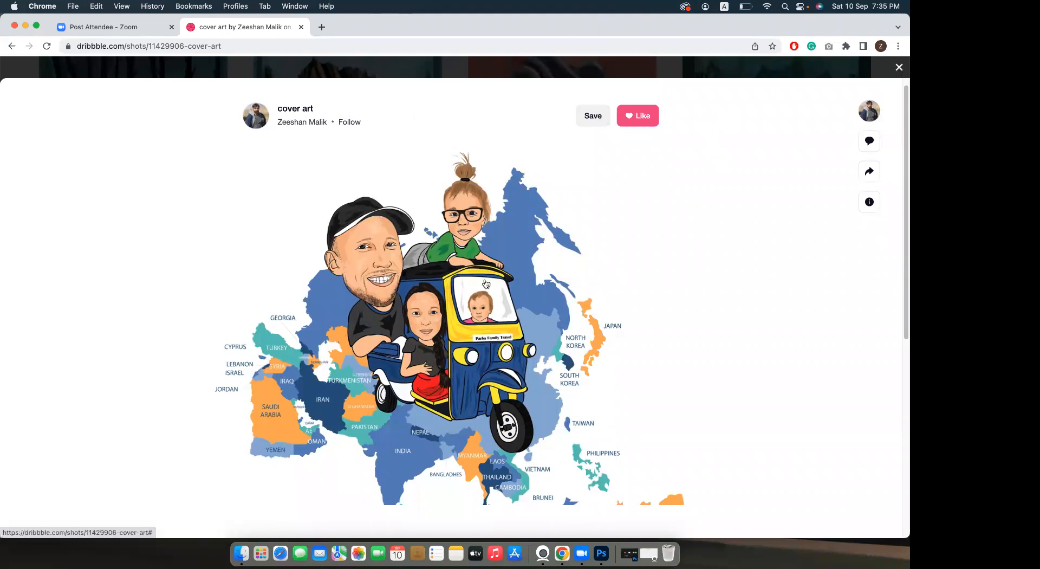
{"action": "scroll", "coordinate": [488, 279], "scroll_direction": "down", "scroll_amount": 5}
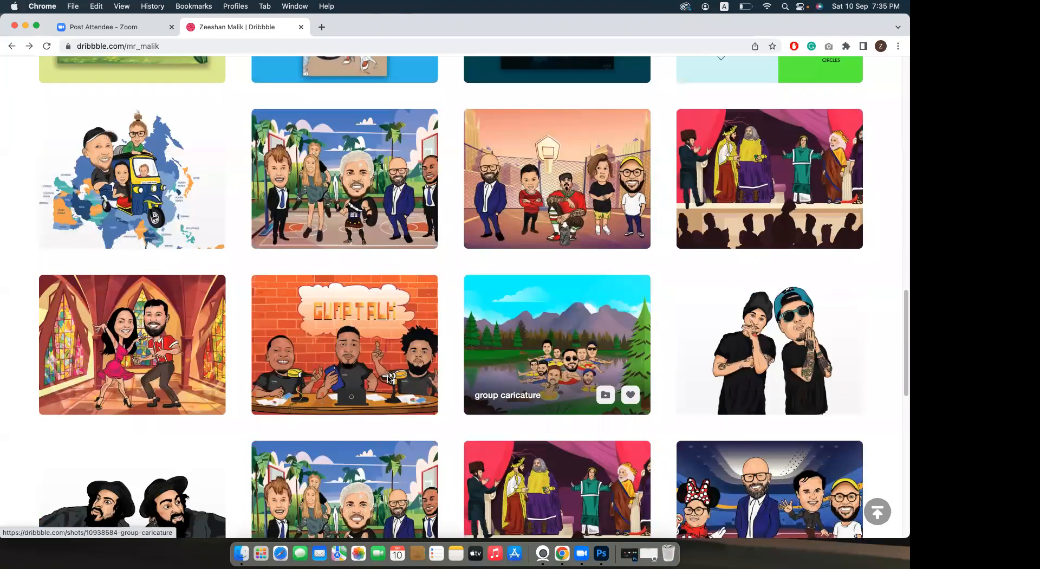
{"action": "scroll", "coordinate": [386, 375], "scroll_direction": "down", "scroll_amount": 7}
{"action": "scroll", "coordinate": [585, 534], "scroll_direction": "up", "scroll_amount": 15}
Switch to Photoshop and toggle Layer 9, Layer 5 and Layer 2 of ss.psd off and on to inspect the forest painting.
{"action": "left_click", "coordinate": [601, 553]}
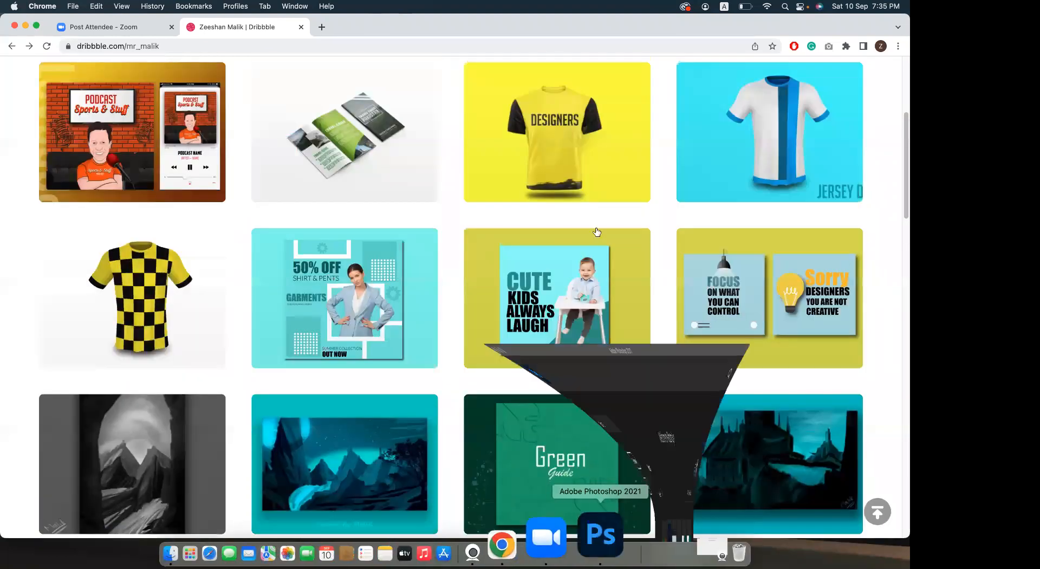
{"action": "left_click", "coordinate": [583, 230]}
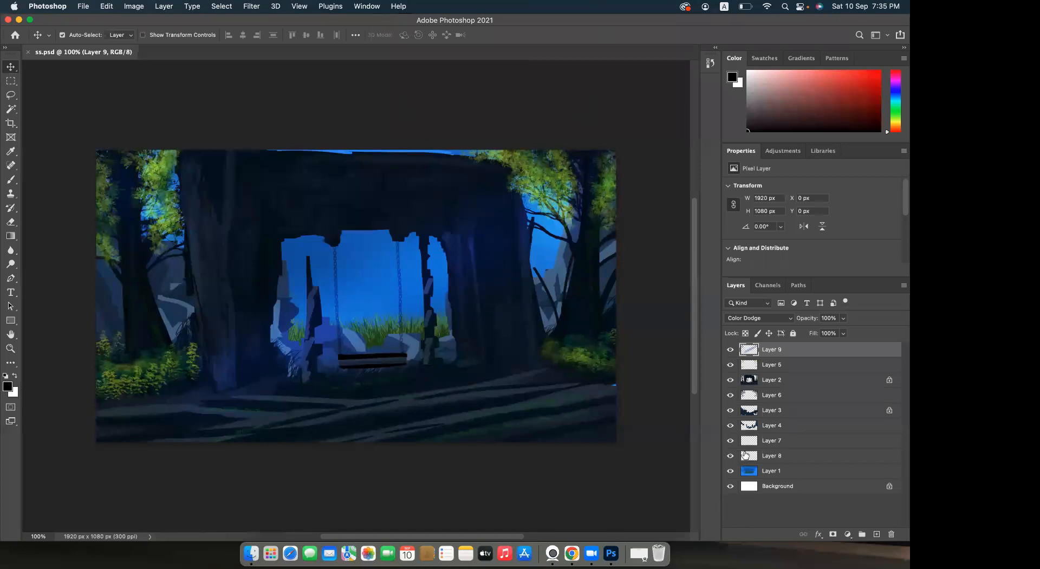
{"action": "left_click", "coordinate": [729, 351]}
{"action": "left_click", "coordinate": [729, 350]}
{"action": "left_click", "coordinate": [730, 365]}
{"action": "left_click", "coordinate": [731, 365]}
{"action": "left_click", "coordinate": [730, 380]}
{"action": "left_click", "coordinate": [730, 380]}
Open the recent file matt painting 1.psd and look through its layer stack.
{"action": "left_click", "coordinate": [15, 37]}
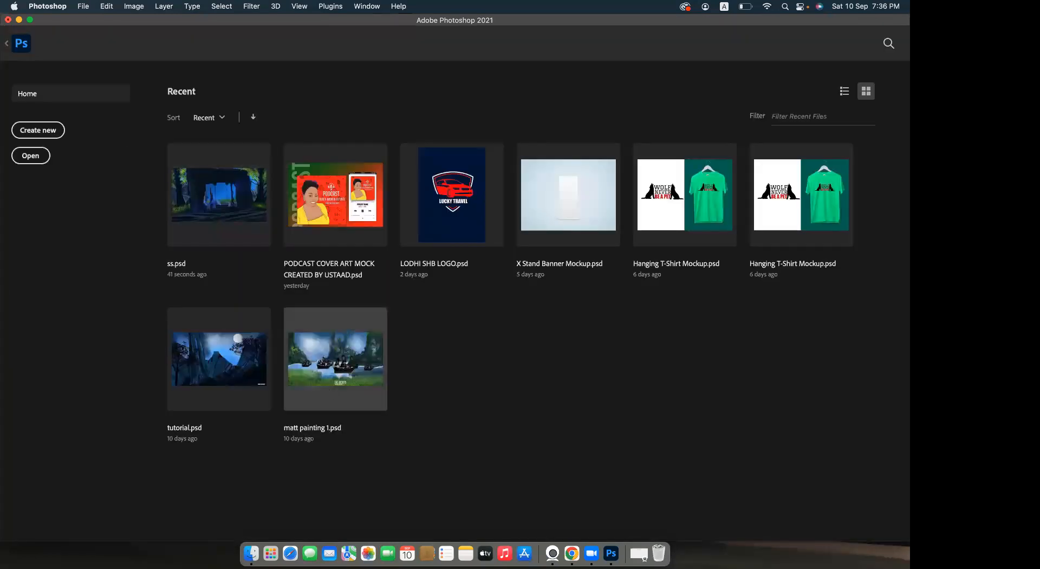
{"action": "left_click", "coordinate": [339, 366]}
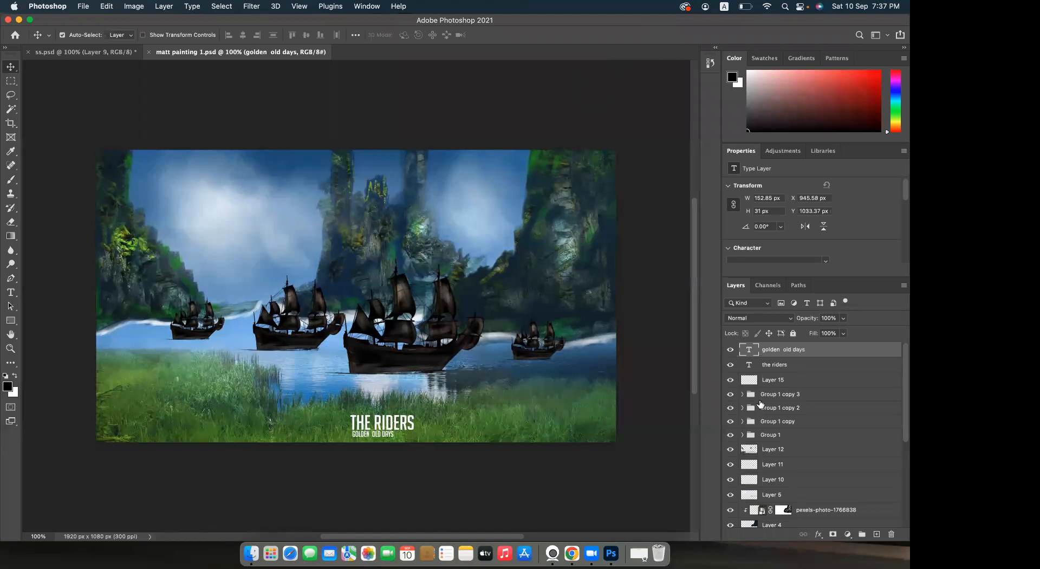
{"action": "scroll", "coordinate": [777, 401], "scroll_direction": "down", "scroll_amount": 5}
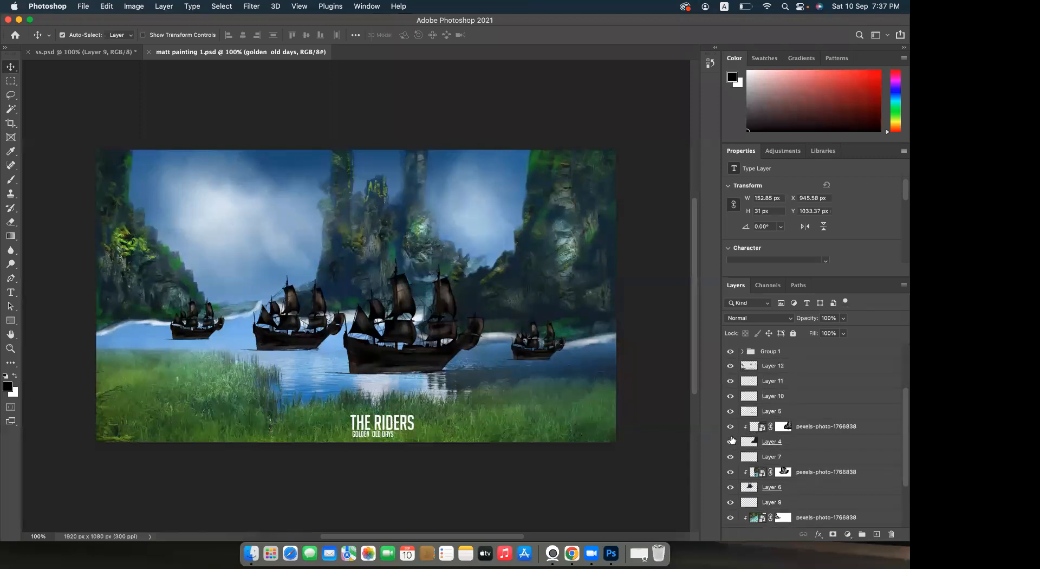
Move the largest ship slightly up and to the left, try shifting the central cliff on Layer 6, and undo that shift.
{"action": "mouse_move", "coordinate": [386, 355]}
{"action": "left_mouse_down"}
{"action": "mouse_move", "coordinate": [456, 356]}
{"action": "mouse_move", "coordinate": [382, 349]}
{"action": "left_mouse_up"}
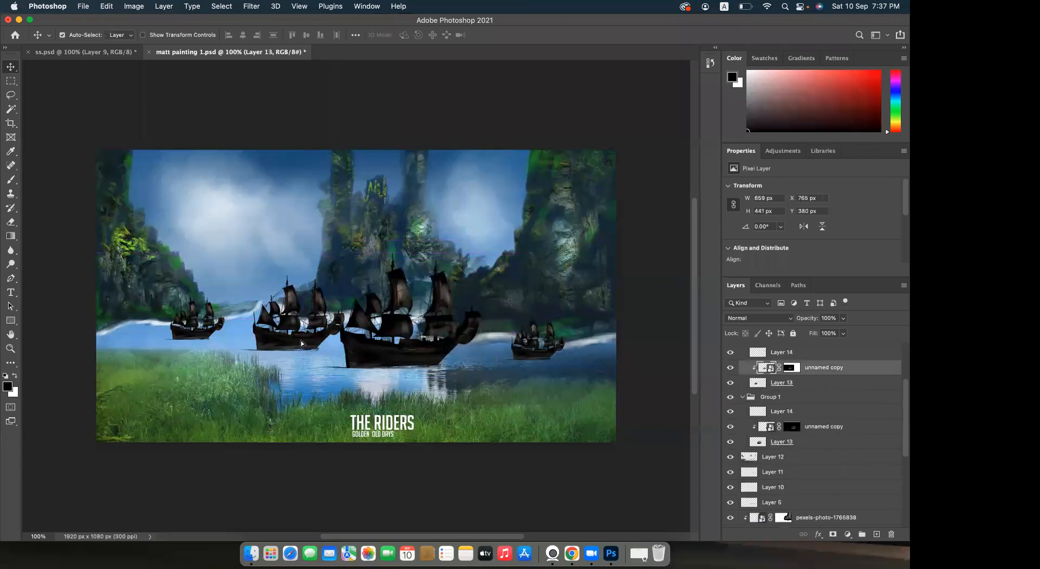
{"action": "mouse_move", "coordinate": [196, 397]}
{"action": "left_mouse_down"}
{"action": "mouse_move", "coordinate": [340, 421]}
{"action": "mouse_move", "coordinate": [255, 422]}
{"action": "left_mouse_up"}
{"action": "mouse_move", "coordinate": [403, 210]}
{"action": "left_mouse_down"}
{"action": "mouse_move", "coordinate": [345, 239]}
{"action": "mouse_move", "coordinate": [405, 217]}
{"action": "mouse_move", "coordinate": [417, 191]}
{"action": "mouse_move", "coordinate": [414, 219]}
{"action": "left_mouse_up"}
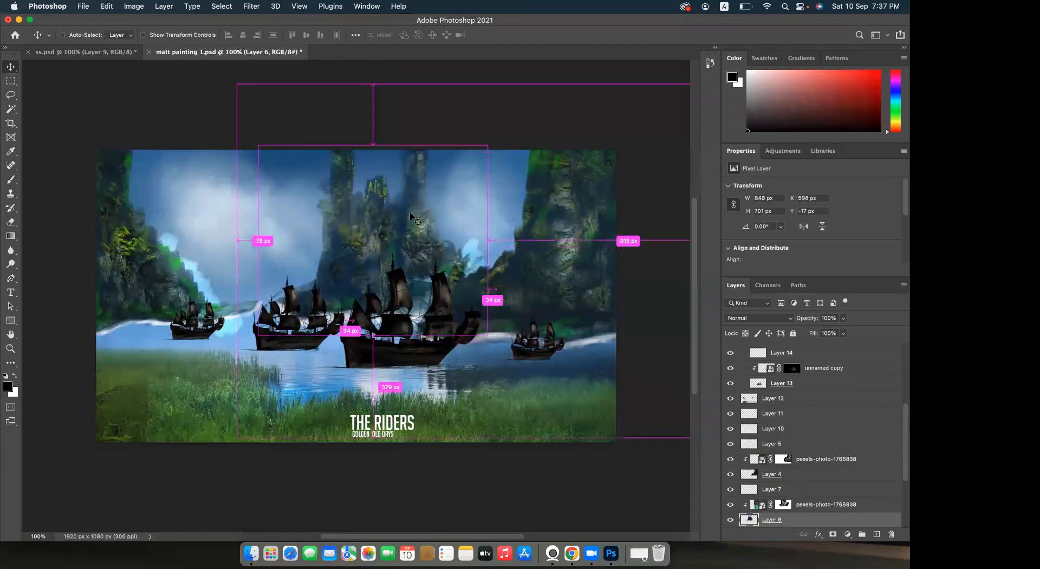
{"action": "key", "text": "super+z"}
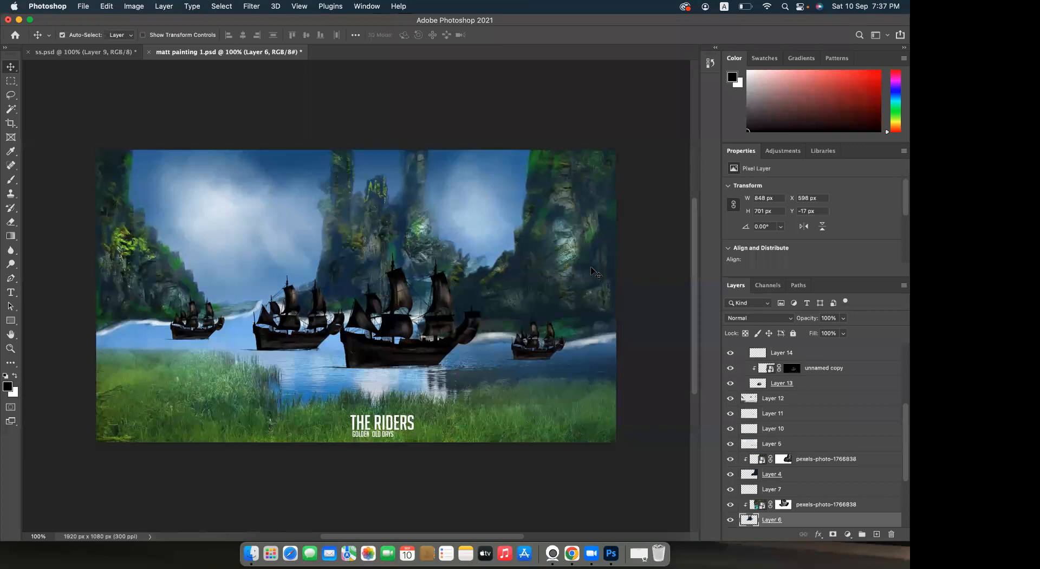
Toggle the visibility of the pexels-photo texture clipped to Layer 8 to compare the cliff with and without it.
{"action": "scroll", "coordinate": [819, 461], "scroll_direction": "down", "scroll_amount": 3}
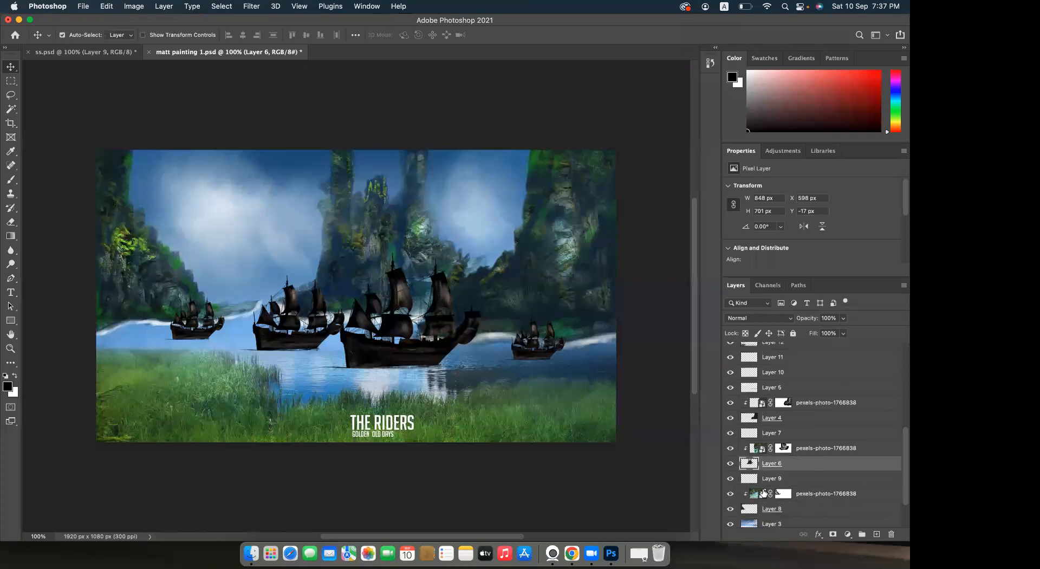
{"action": "left_click", "coordinate": [730, 493]}
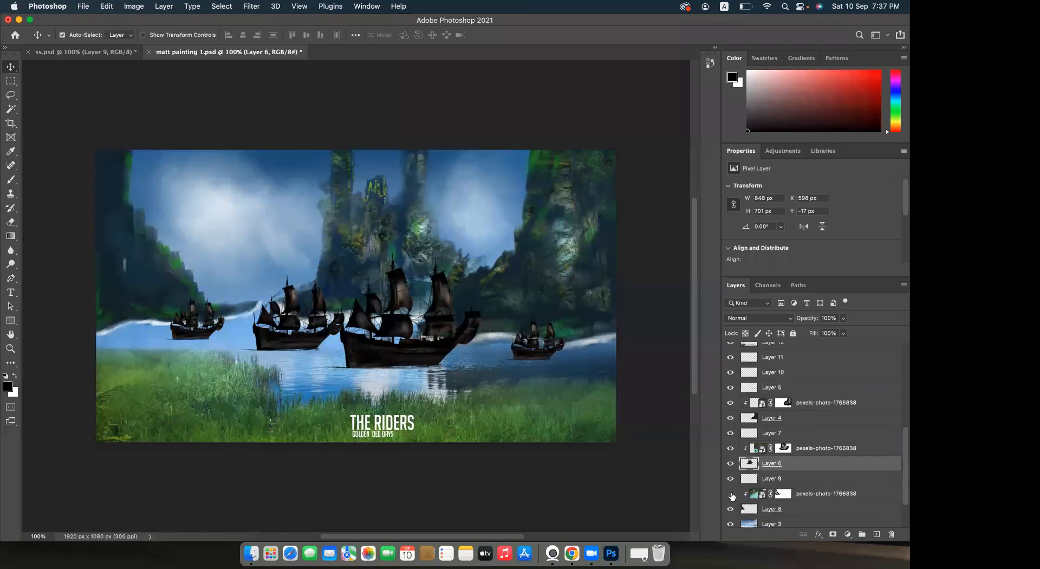
{"action": "left_click", "coordinate": [730, 494]}
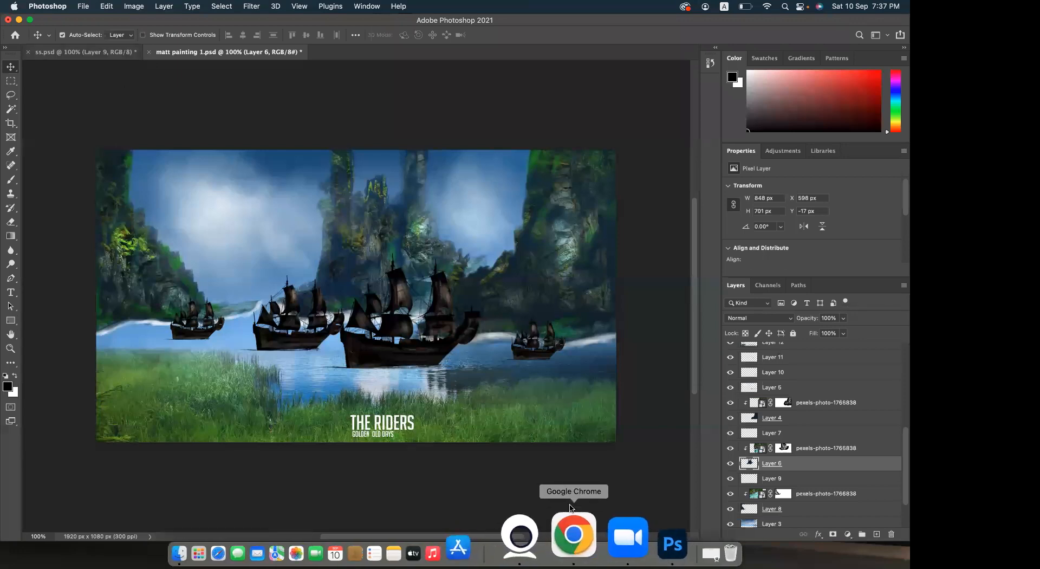
Return to ss.psd, minimize the Photoshop and Chrome windows, and switch to Illustrator.
{"action": "left_click", "coordinate": [69, 53]}
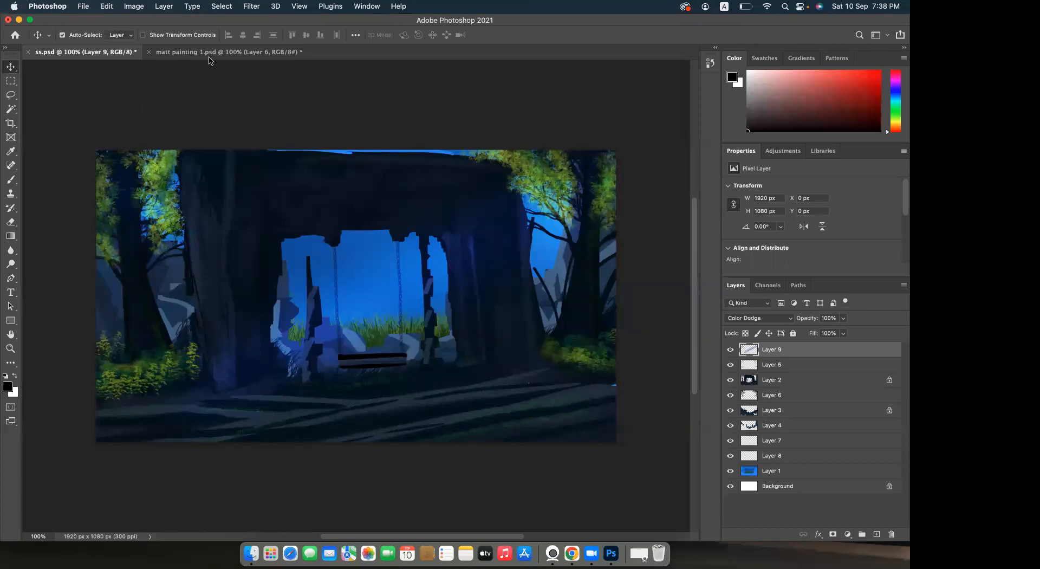
{"action": "left_click", "coordinate": [95, 54]}
{"action": "left_click", "coordinate": [20, 20]}
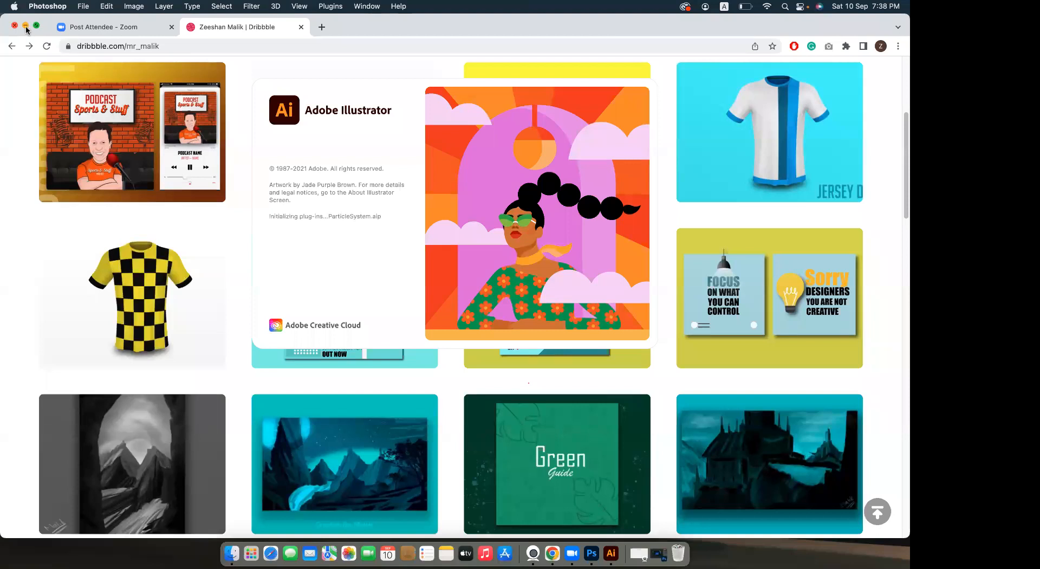
{"action": "left_click", "coordinate": [26, 26]}
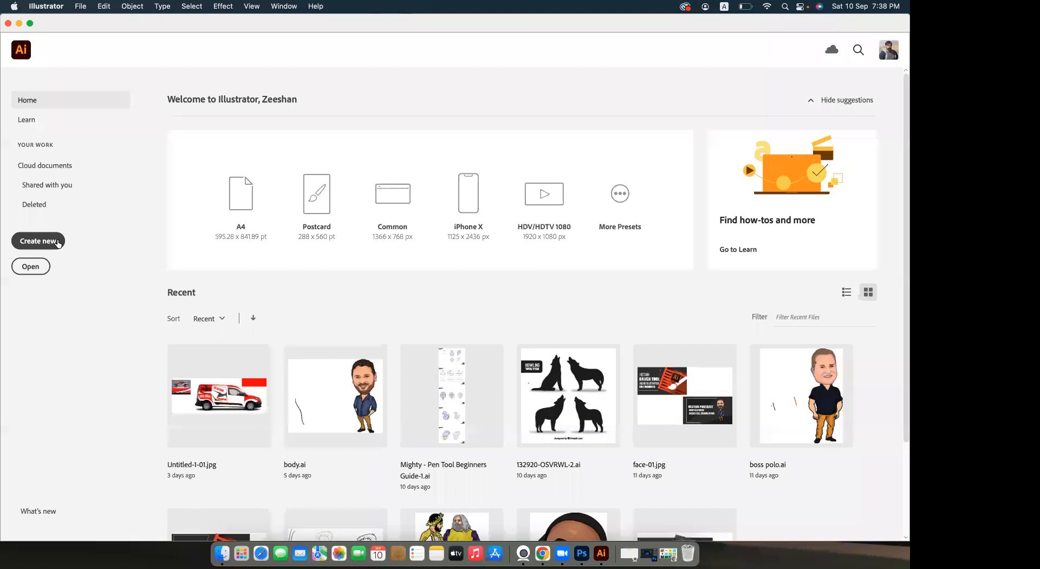
{"action": "left_click", "coordinate": [744, 8]}
{"action": "left_click", "coordinate": [475, 130]}
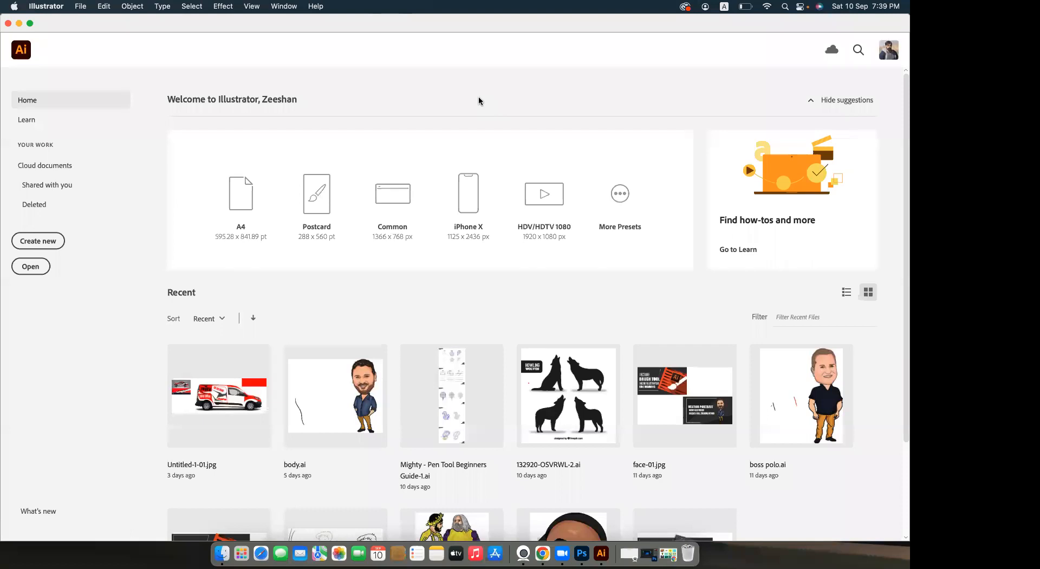
Create a new A4 portrait document, 210 x 297 mm, with CMYK color and 300 ppi raster effects.
{"action": "left_click", "coordinate": [52, 244]}
{"action": "left_click_drag", "start_coordinate": [400, 71], "coordinate": [427, 75]}
{"action": "left_click", "coordinate": [285, 202]}
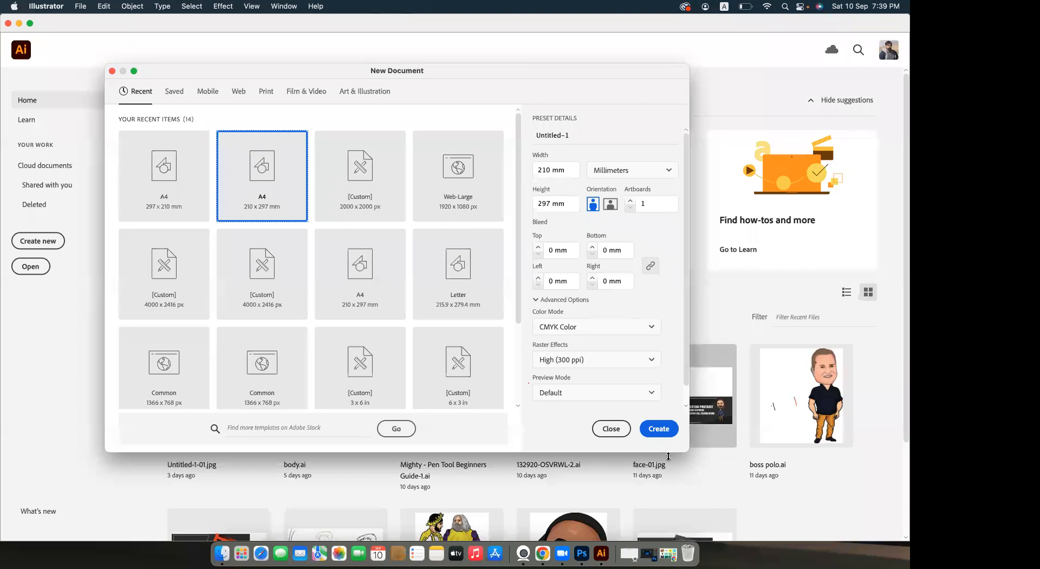
{"action": "left_click", "coordinate": [660, 429]}
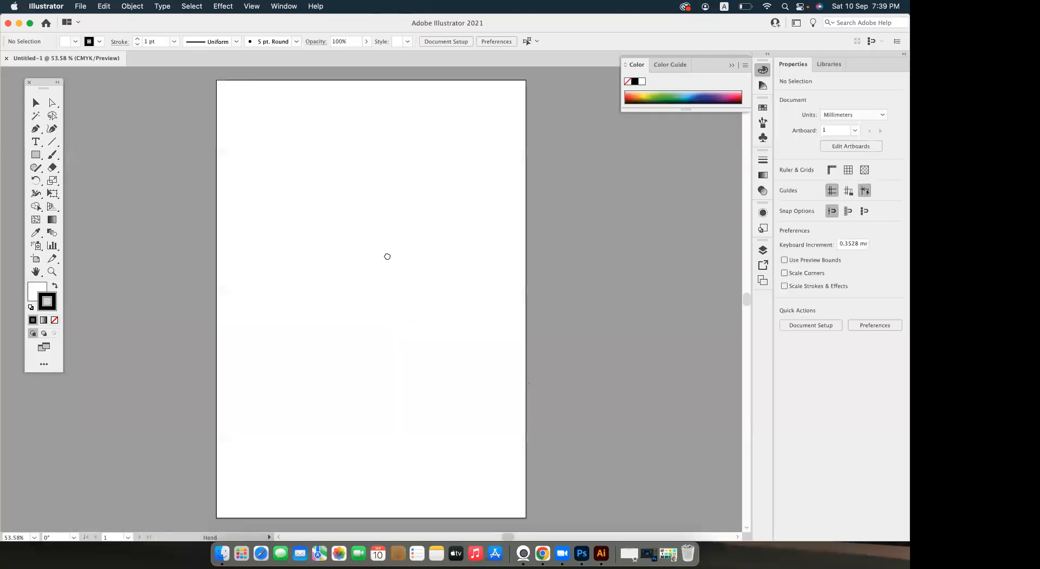
Show the Brushes panel, detach it next to the toolbox and make it taller.
{"action": "left_click_drag", "start_coordinate": [388, 256], "coordinate": [383, 277]}
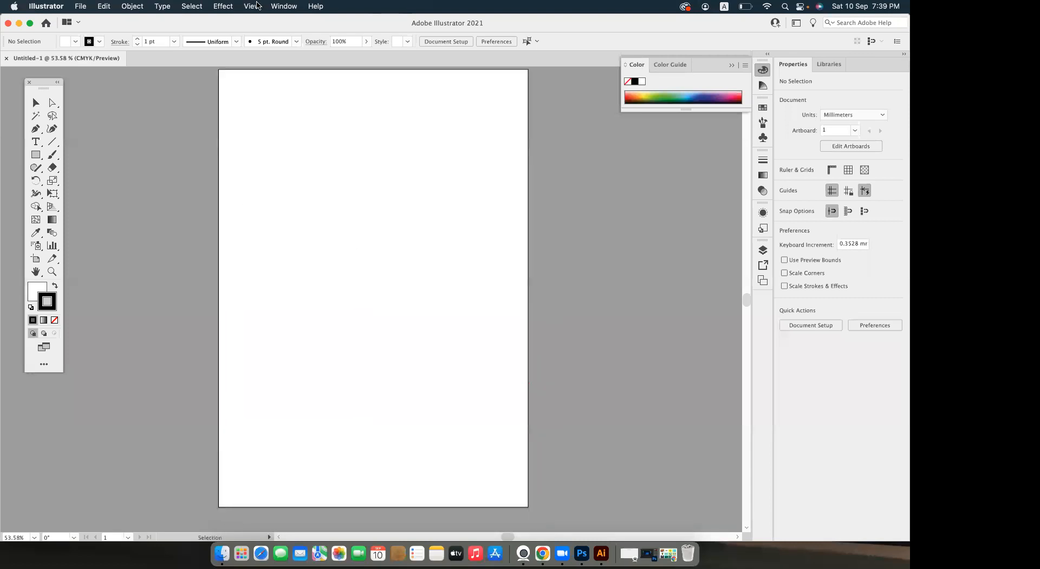
{"action": "left_click", "coordinate": [281, 6]}
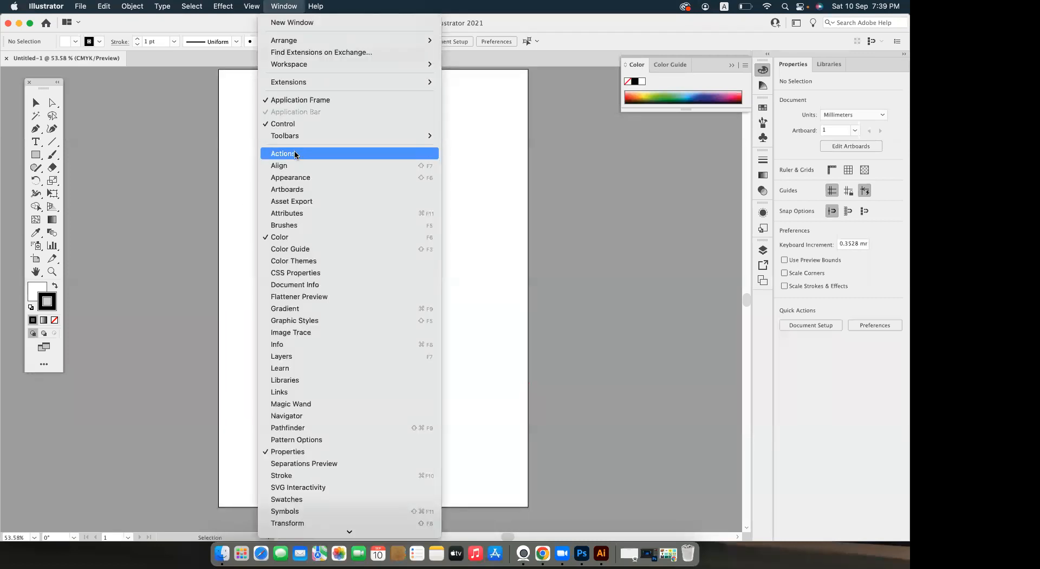
{"action": "left_click", "coordinate": [292, 225]}
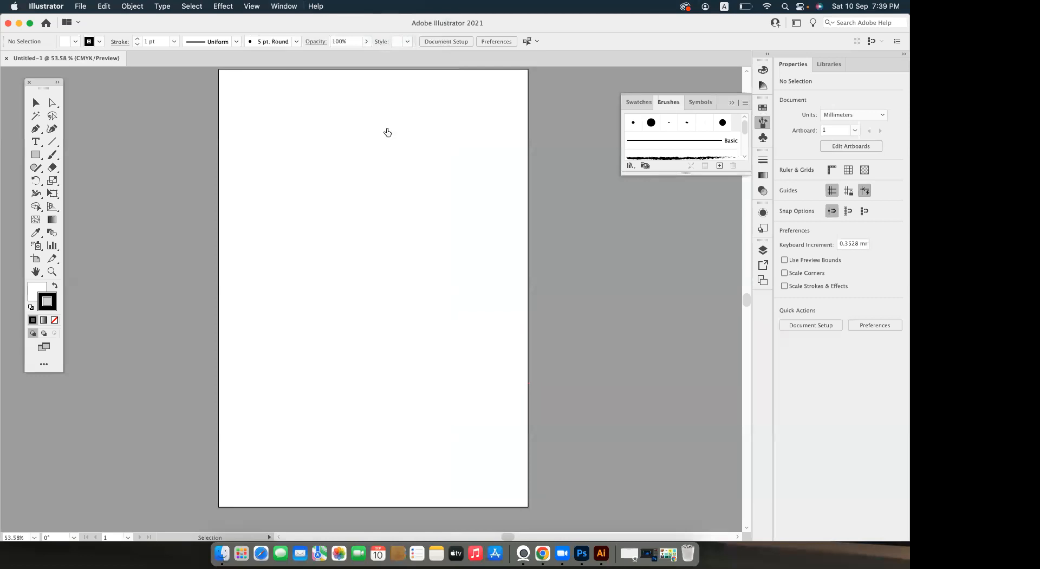
{"action": "left_click_drag", "start_coordinate": [668, 102], "coordinate": [96, 118]}
{"action": "left_click_drag", "start_coordinate": [142, 188], "coordinate": [142, 222]}
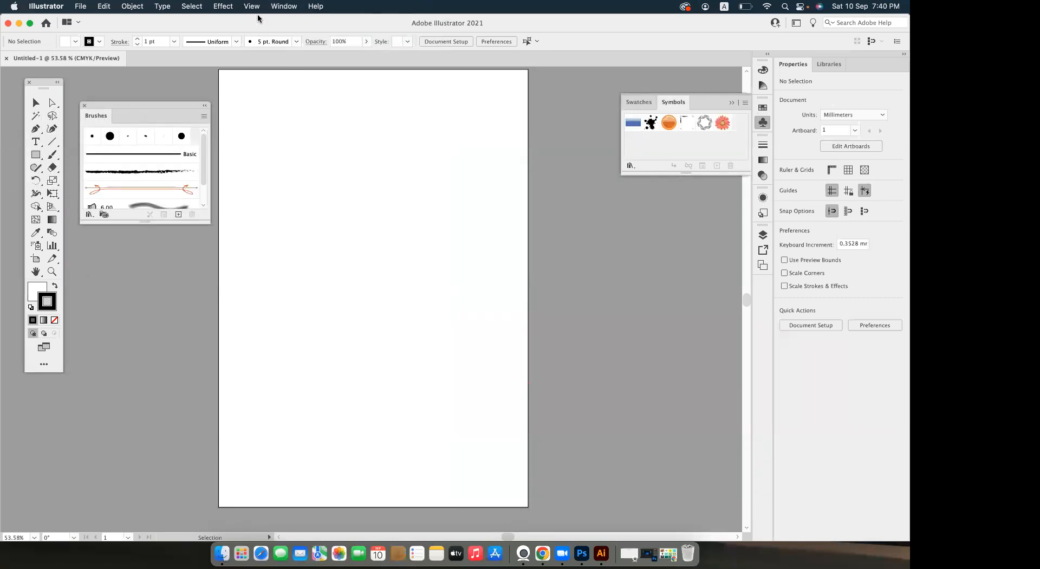
Show the Pathfinder panel and place it on its own directly below the Brushes panel.
{"action": "left_click", "coordinate": [284, 6]}
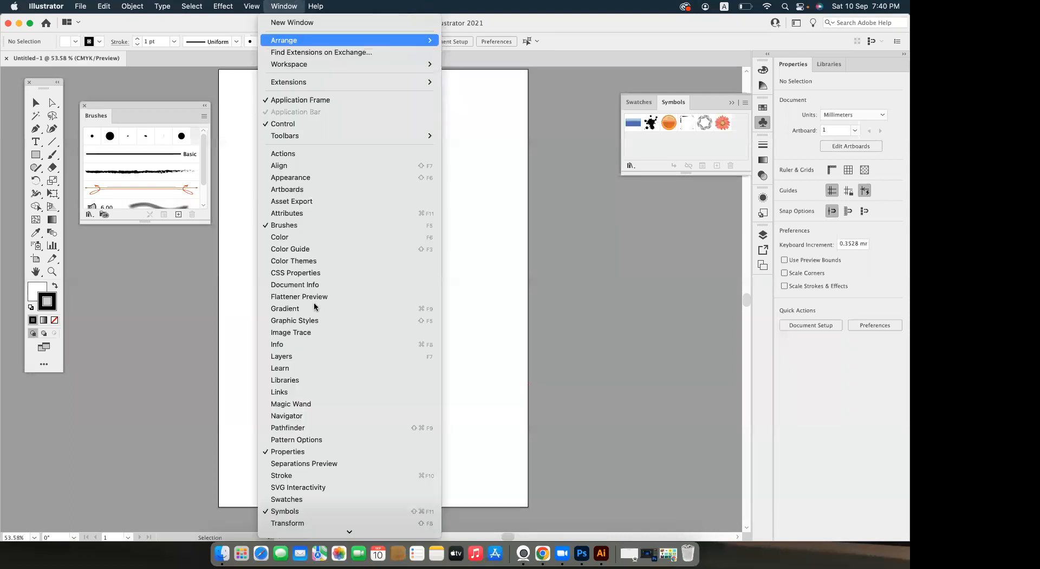
{"action": "left_click", "coordinate": [306, 427]}
{"action": "mouse_move", "coordinate": [472, 72]}
{"action": "left_mouse_down"}
{"action": "mouse_move", "coordinate": [96, 274]}
{"action": "mouse_move", "coordinate": [98, 240]}
{"action": "left_mouse_up"}
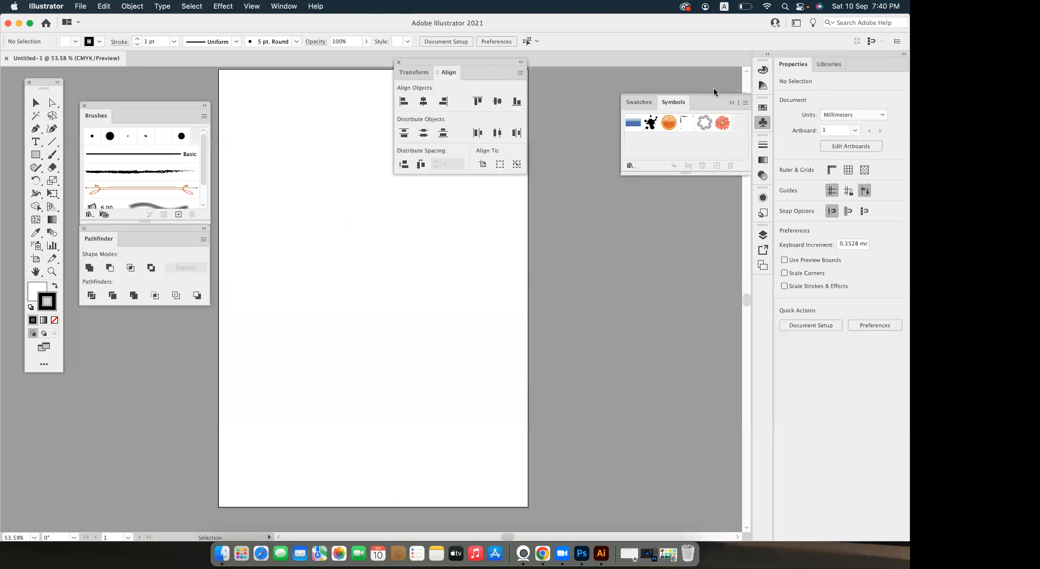
Detach the Layers panel as a floating panel and close the Symbols, Align and Properties panel groups.
{"action": "left_click", "coordinate": [730, 103]}
{"action": "left_click_drag", "start_coordinate": [763, 233], "coordinate": [645, 153]}
{"action": "left_click", "coordinate": [614, 114]}
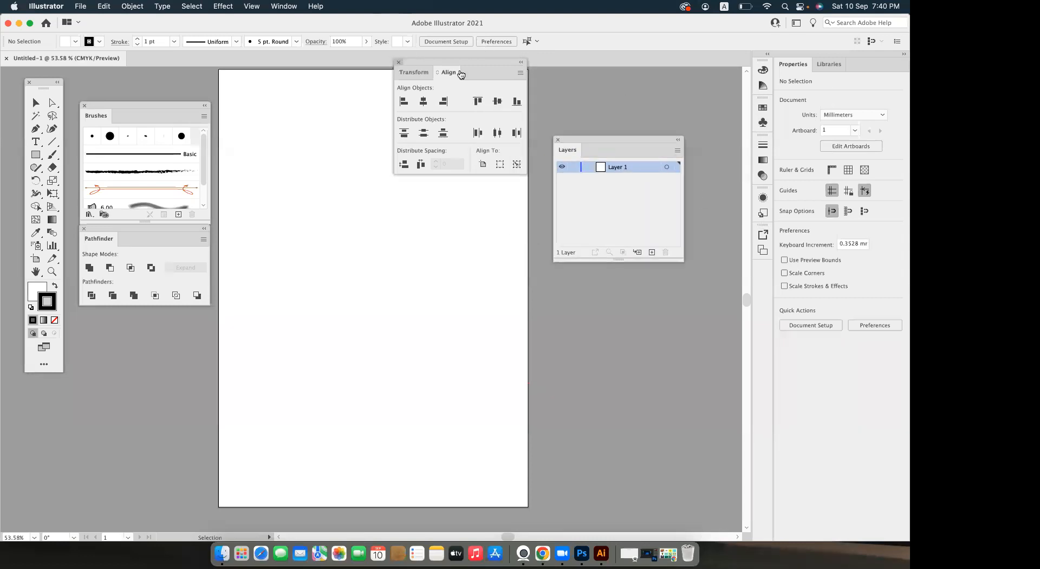
{"action": "left_click", "coordinate": [398, 63]}
{"action": "left_click_drag", "start_coordinate": [897, 54], "coordinate": [540, 96]}
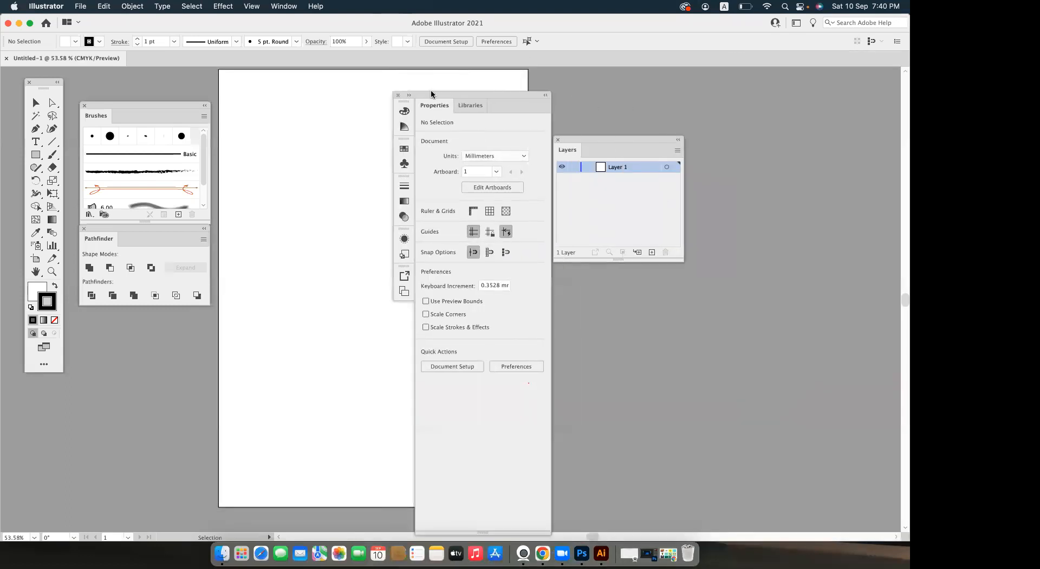
{"action": "left_click", "coordinate": [398, 94]}
Arrange the floating Layers, Brushes and Pathfinder panels in a column beside the artboard.
{"action": "left_click_drag", "start_coordinate": [610, 145], "coordinate": [696, 123]}
{"action": "mouse_move", "coordinate": [153, 114]}
{"action": "left_mouse_down"}
{"action": "mouse_move", "coordinate": [726, 277]}
{"action": "mouse_move", "coordinate": [704, 275]}
{"action": "left_mouse_up"}
{"action": "mouse_move", "coordinate": [152, 227]}
{"action": "left_mouse_down"}
{"action": "mouse_move", "coordinate": [564, 399]}
{"action": "mouse_move", "coordinate": [715, 421]}
{"action": "mouse_move", "coordinate": [698, 414]}
{"action": "left_mouse_up"}
{"action": "left_click_drag", "start_coordinate": [719, 271], "coordinate": [738, 265]}
{"action": "mouse_move", "coordinate": [693, 417]}
{"action": "left_mouse_down"}
{"action": "mouse_move", "coordinate": [730, 400]}
{"action": "mouse_move", "coordinate": [718, 399]}
{"action": "left_mouse_up"}
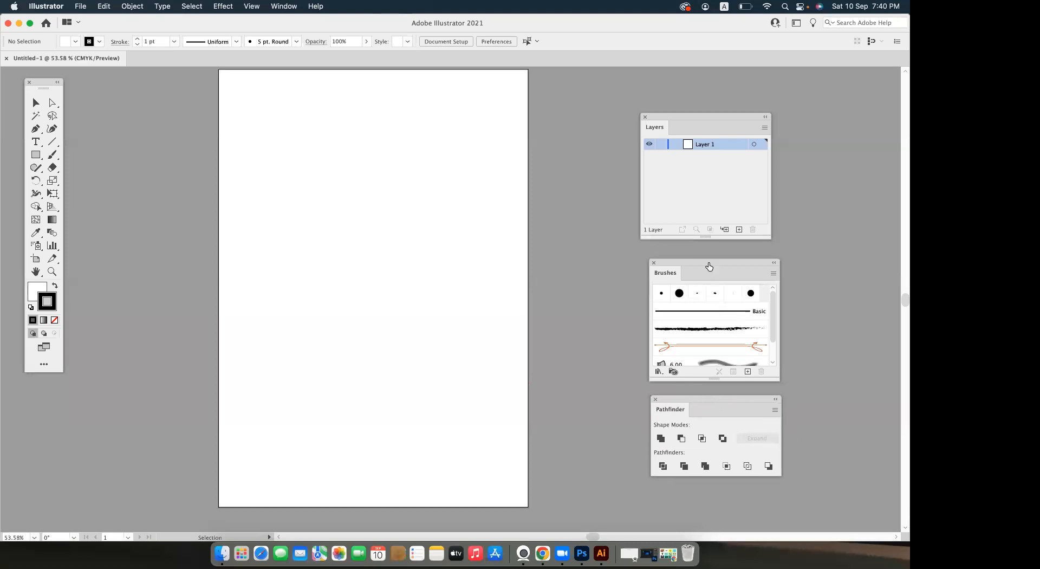
{"action": "left_click_drag", "start_coordinate": [708, 266], "coordinate": [700, 258]}
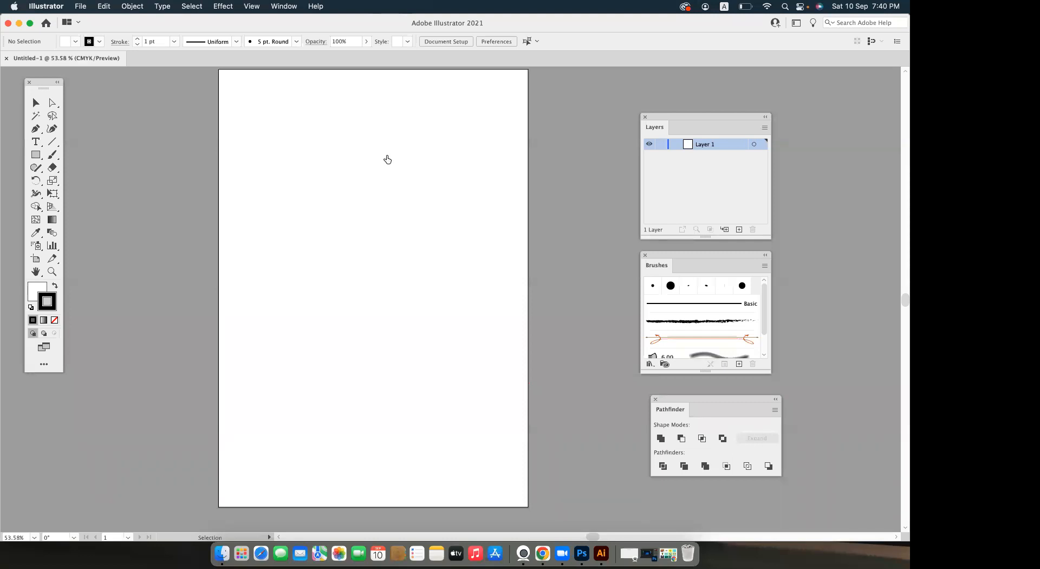
Paint overlapping black looping strokes on the upper half of the artboard with the Paintbrush tool and select them.
{"action": "left_click", "coordinate": [54, 156]}
{"action": "left_click_drag", "start_coordinate": [339, 165], "coordinate": [298, 183]}
{"action": "left_click_drag", "start_coordinate": [382, 252], "coordinate": [409, 246]}
{"action": "left_click_drag", "start_coordinate": [293, 228], "coordinate": [409, 267]}
{"action": "mouse_move", "coordinate": [388, 187]}
{"action": "left_mouse_down"}
{"action": "mouse_move", "coordinate": [330, 314]}
{"action": "mouse_move", "coordinate": [448, 200]}
{"action": "mouse_move", "coordinate": [406, 278]}
{"action": "mouse_move", "coordinate": [433, 152]}
{"action": "mouse_move", "coordinate": [443, 197]}
{"action": "mouse_move", "coordinate": [323, 153]}
{"action": "mouse_move", "coordinate": [389, 213]}
{"action": "left_mouse_up"}
{"action": "mouse_move", "coordinate": [358, 129]}
{"action": "left_mouse_down"}
{"action": "mouse_move", "coordinate": [372, 243]}
{"action": "mouse_move", "coordinate": [271, 215]}
{"action": "mouse_move", "coordinate": [295, 270]}
{"action": "mouse_move", "coordinate": [266, 248]}
{"action": "mouse_move", "coordinate": [278, 277]}
{"action": "left_mouse_up"}
{"action": "key", "text": "v"}
{"action": "mouse_move", "coordinate": [240, 71]}
{"action": "left_mouse_down"}
{"action": "mouse_move", "coordinate": [296, 143]}
{"action": "mouse_move", "coordinate": [492, 337]}
{"action": "left_mouse_up"}
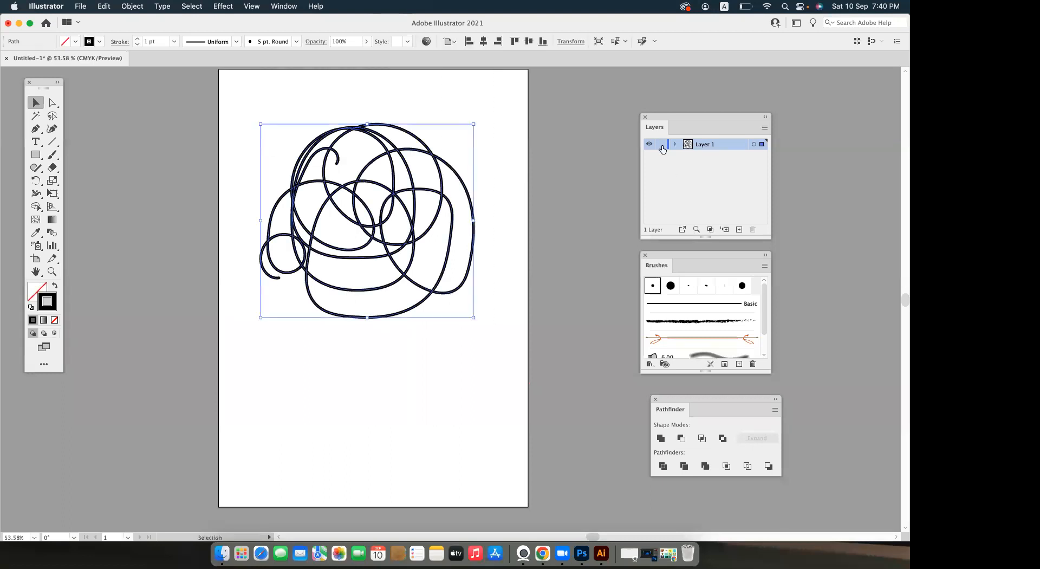
Rename the layer holding the brush strokes as linework and lock it.
{"action": "double_click", "coordinate": [708, 143]}
{"action": "key", "text": "BackSpace"}
{"action": "key", "text": "Return"}
{"action": "left_click", "coordinate": [660, 143]}
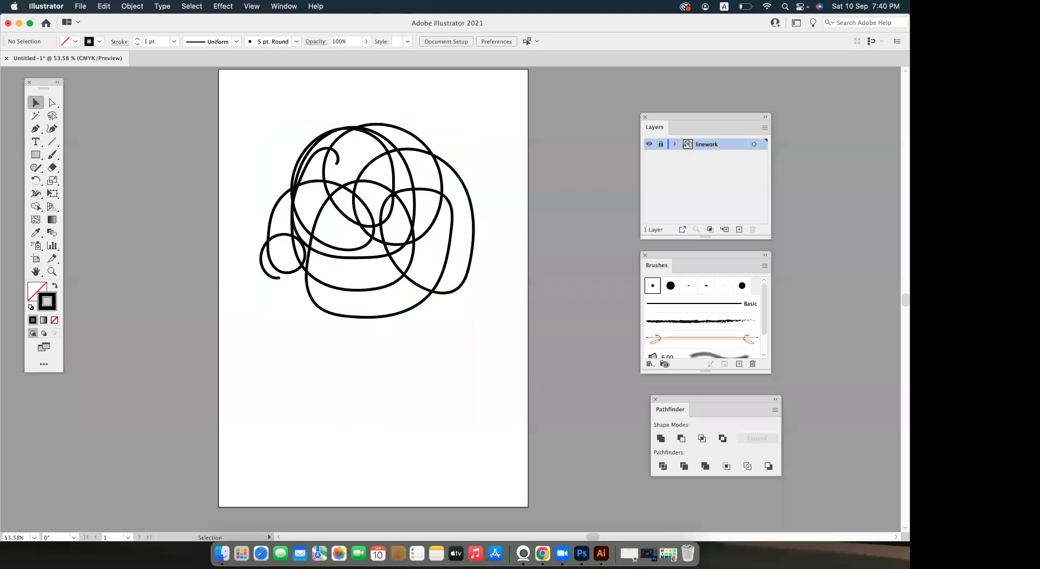
Create a new layer named colored below the linework layer.
{"action": "left_click", "coordinate": [738, 229]}
{"action": "left_click_drag", "start_coordinate": [705, 144], "coordinate": [705, 160]}
{"action": "double_click", "coordinate": [706, 155]}
{"action": "type", "text": "colored"}
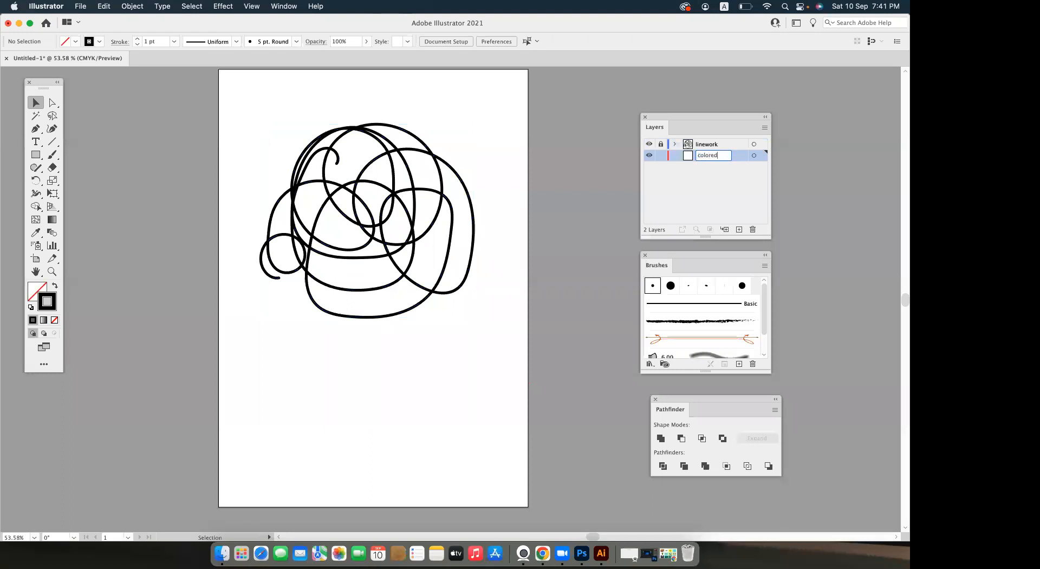
{"action": "key", "text": "Return"}
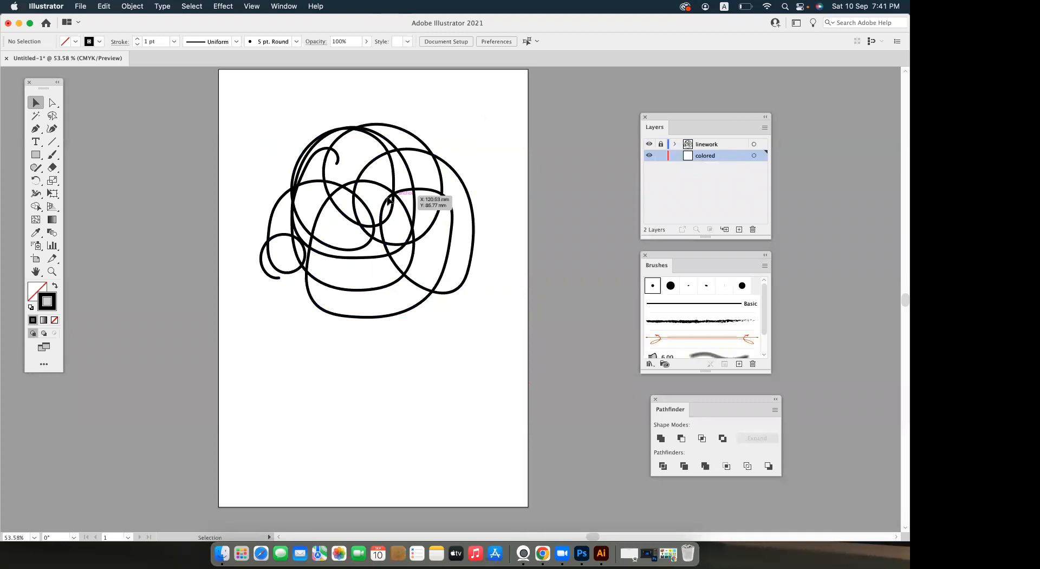
Activate the Pen tool with a bright yellow fill (#F7F003) and no stroke.
{"action": "scroll", "coordinate": [374, 196], "scroll_direction": "up", "scroll_amount": 5}
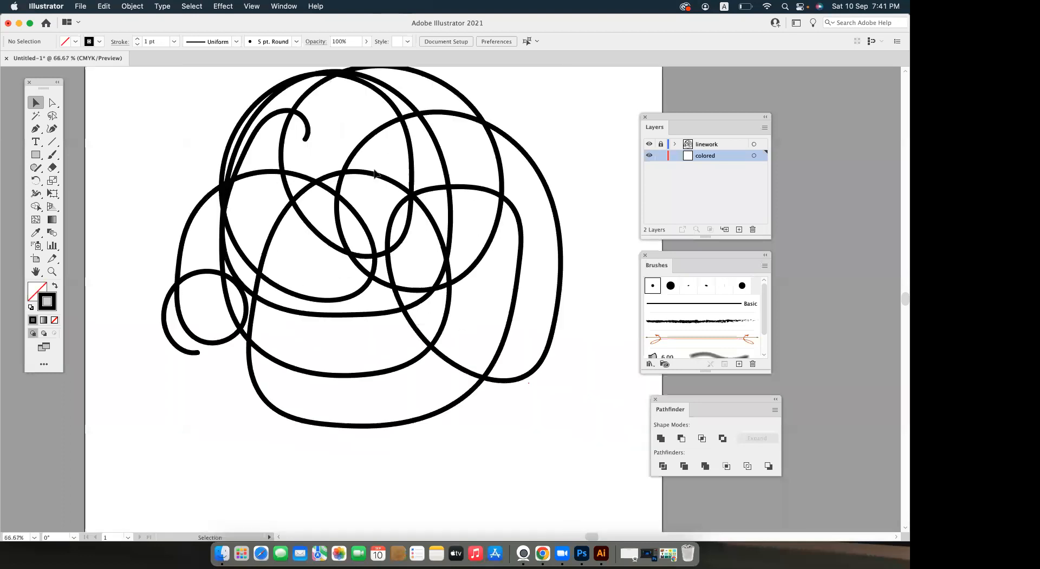
{"action": "scroll", "coordinate": [365, 211], "scroll_direction": "up", "scroll_amount": 2}
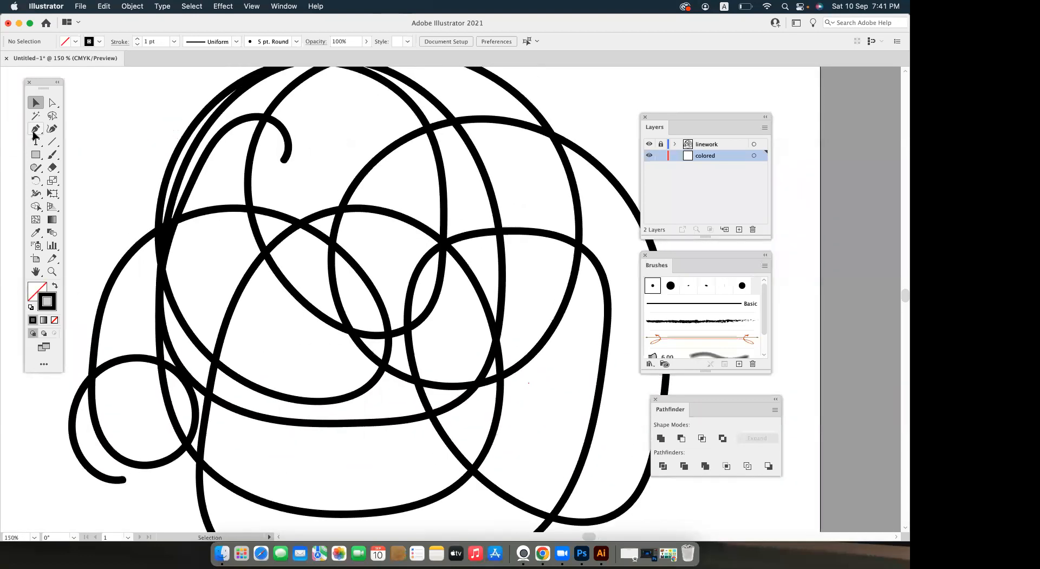
{"action": "left_click", "coordinate": [36, 129]}
{"action": "left_click", "coordinate": [54, 285]}
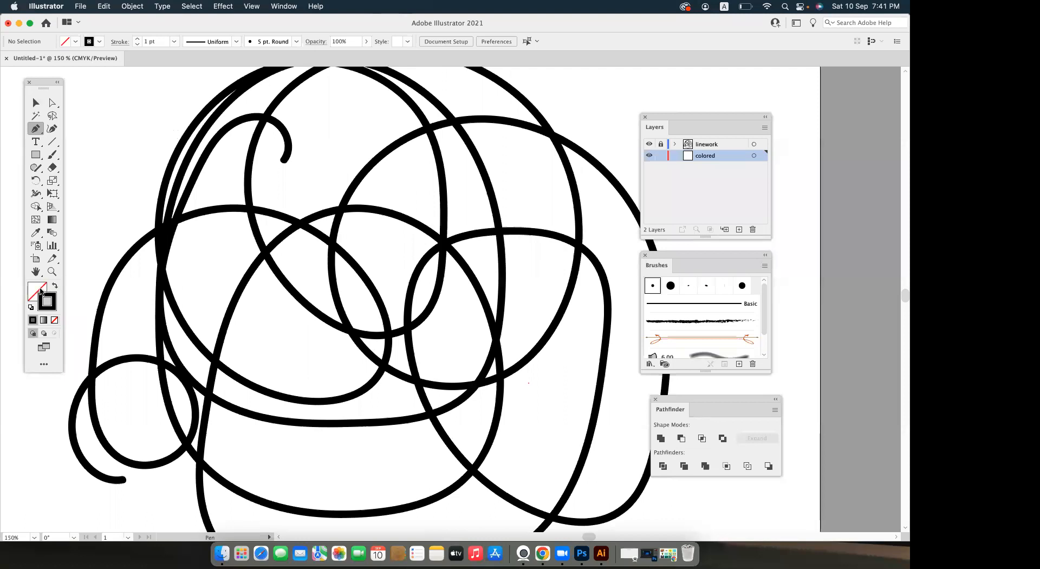
{"action": "left_click", "coordinate": [39, 290]}
{"action": "left_click_drag", "start_coordinate": [623, 233], "coordinate": [628, 233]}
{"action": "left_click", "coordinate": [746, 232]}
{"action": "left_click", "coordinate": [398, 94]}
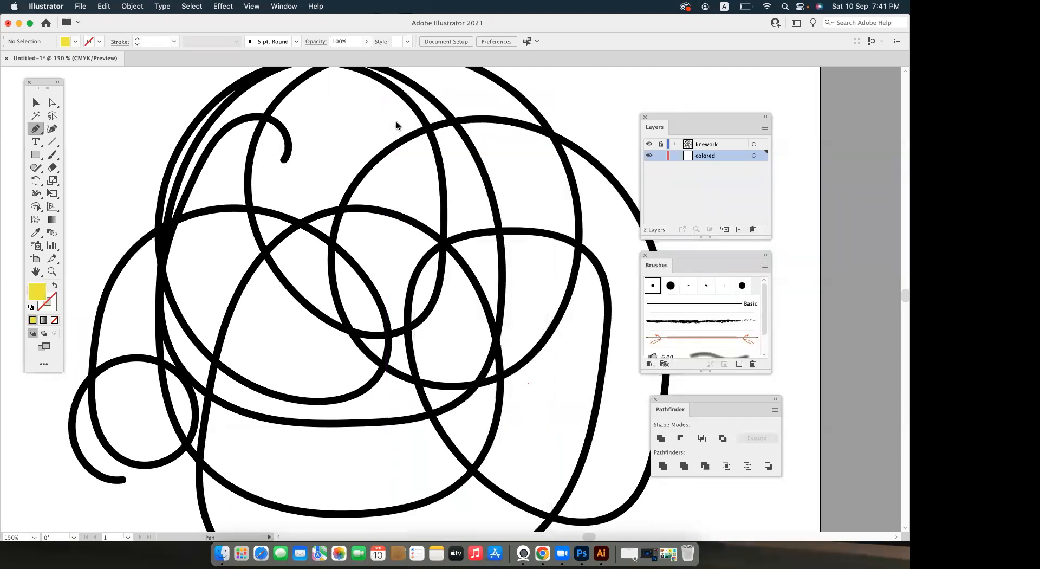
Trace a closed yellow shape with the Pen tool inside the upper central oval loop on the colored layer, then deselect it.
{"action": "scroll", "coordinate": [359, 169], "scroll_direction": "up", "scroll_amount": 2}
{"action": "scroll", "coordinate": [359, 170], "scroll_direction": "right", "scroll_amount": 1}
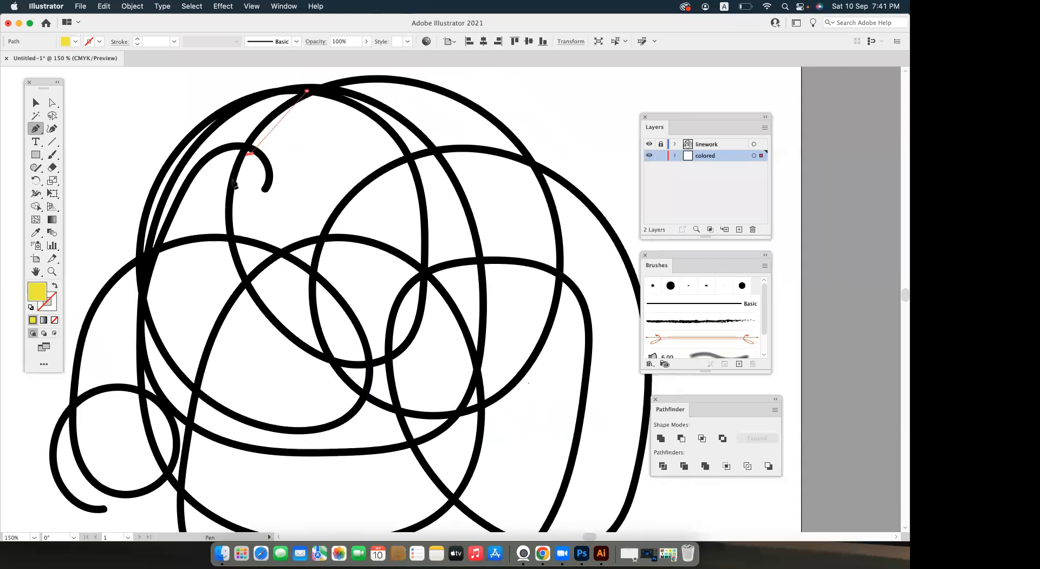
{"action": "left_click", "coordinate": [308, 91]}
{"action": "left_click", "coordinate": [249, 153]}
{"action": "left_click", "coordinate": [230, 193]}
{"action": "left_click", "coordinate": [229, 257]}
{"action": "left_click", "coordinate": [233, 276]}
{"action": "left_click", "coordinate": [265, 316]}
{"action": "left_click", "coordinate": [281, 322]}
{"action": "left_click", "coordinate": [324, 335]}
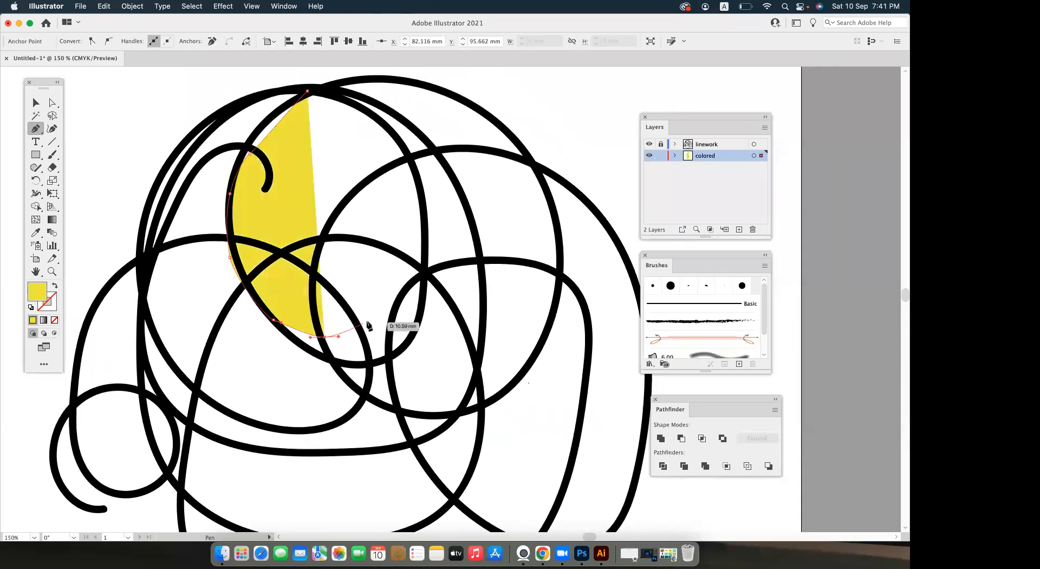
{"action": "left_click", "coordinate": [388, 312]}
{"action": "left_click", "coordinate": [422, 233]}
{"action": "left_click", "coordinate": [423, 203]}
{"action": "left_click", "coordinate": [411, 144]}
{"action": "left_click", "coordinate": [384, 112]}
{"action": "left_click", "coordinate": [307, 90]}
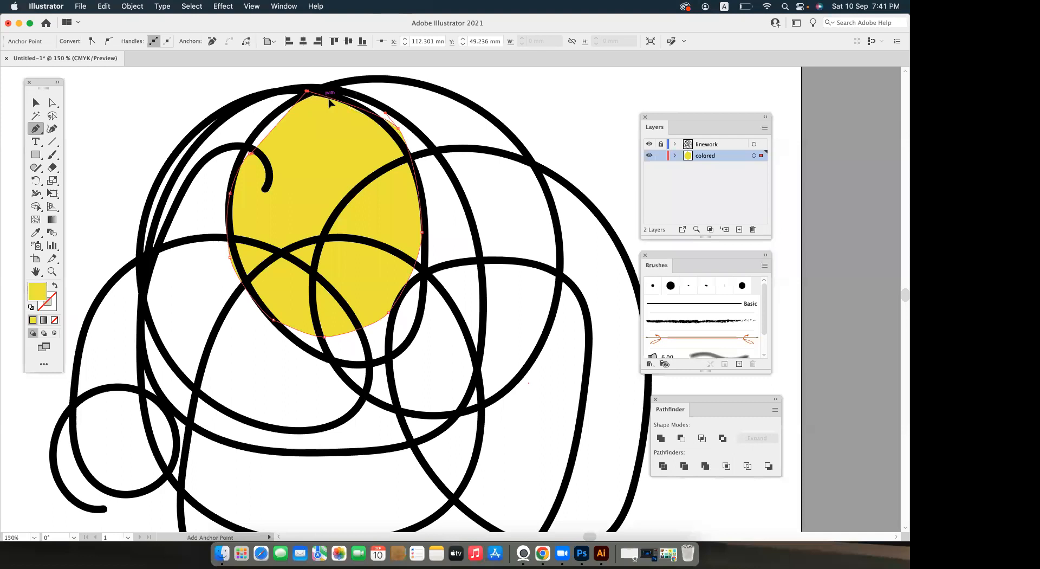
{"action": "key", "text": "v"}
{"action": "key", "text": "super+shift+a"}
{"action": "key", "text": "super+minus"}
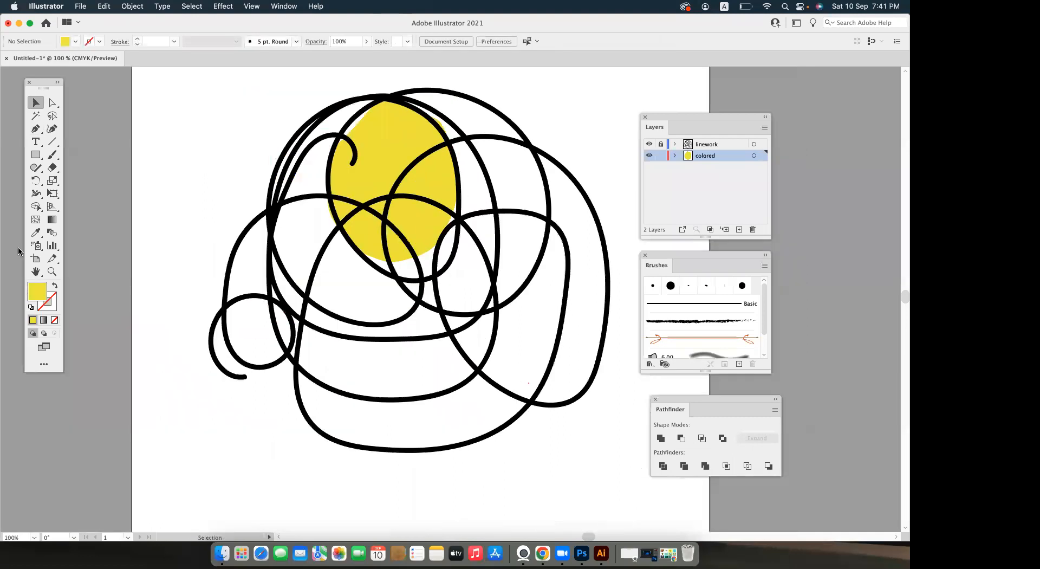
{"action": "double_click", "coordinate": [37, 291]}
{"action": "left_click", "coordinate": [750, 249]}
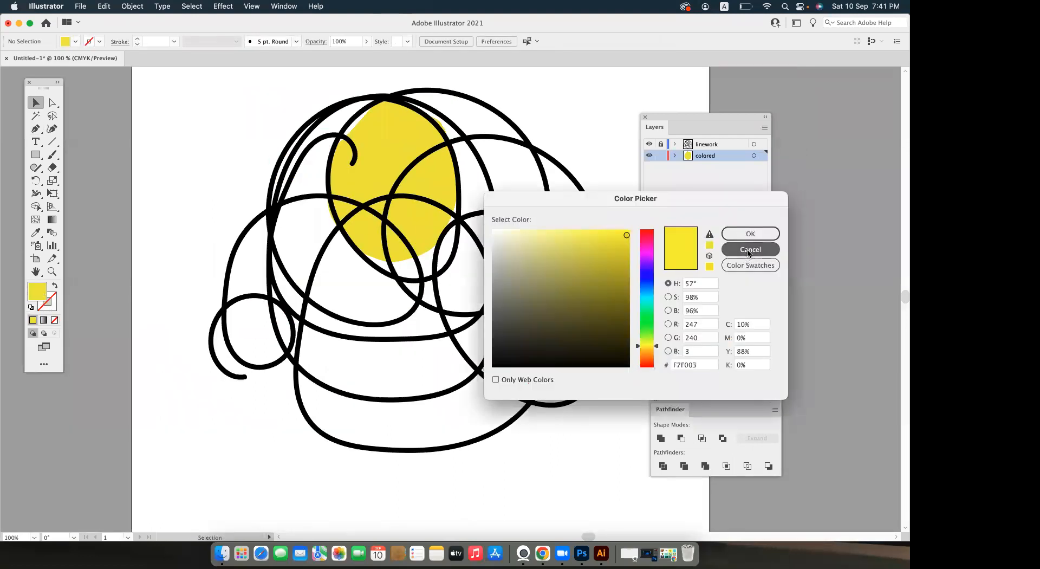
{"action": "scroll", "coordinate": [541, 166], "scroll_direction": "right", "scroll_amount": 5}
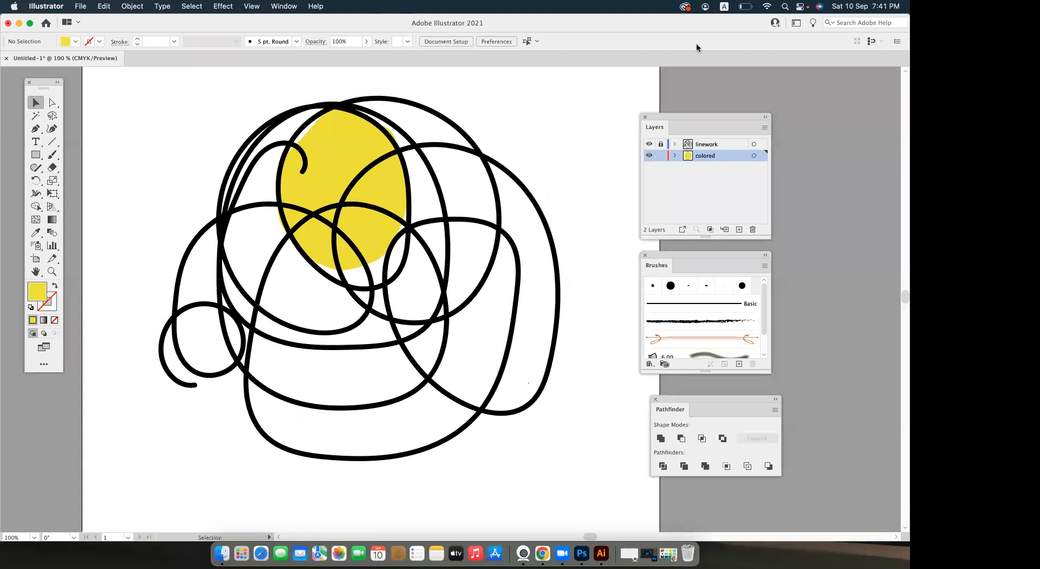
{"action": "left_click", "coordinate": [745, 6]}
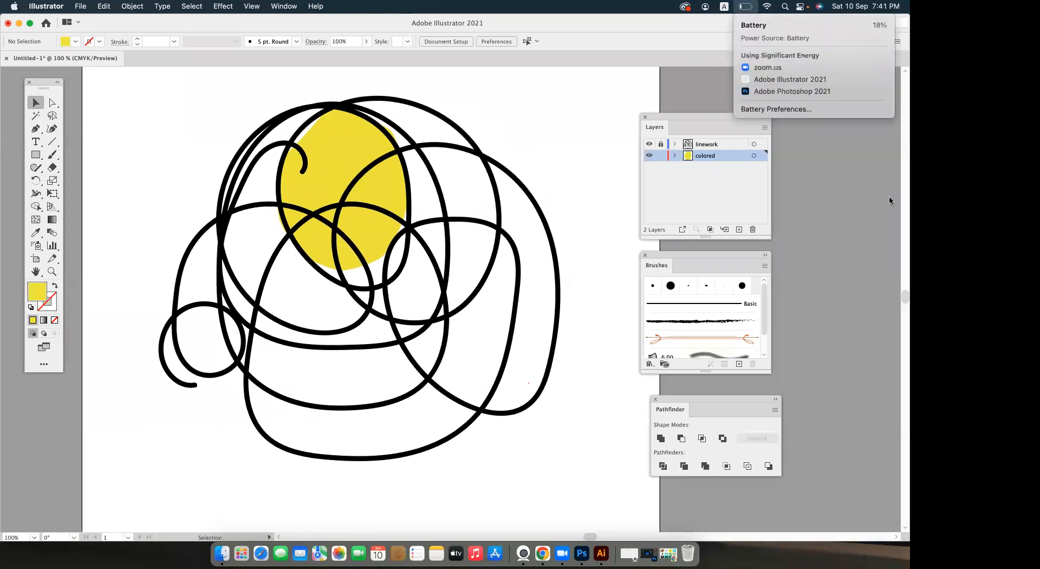
{"action": "left_click", "coordinate": [847, 199]}
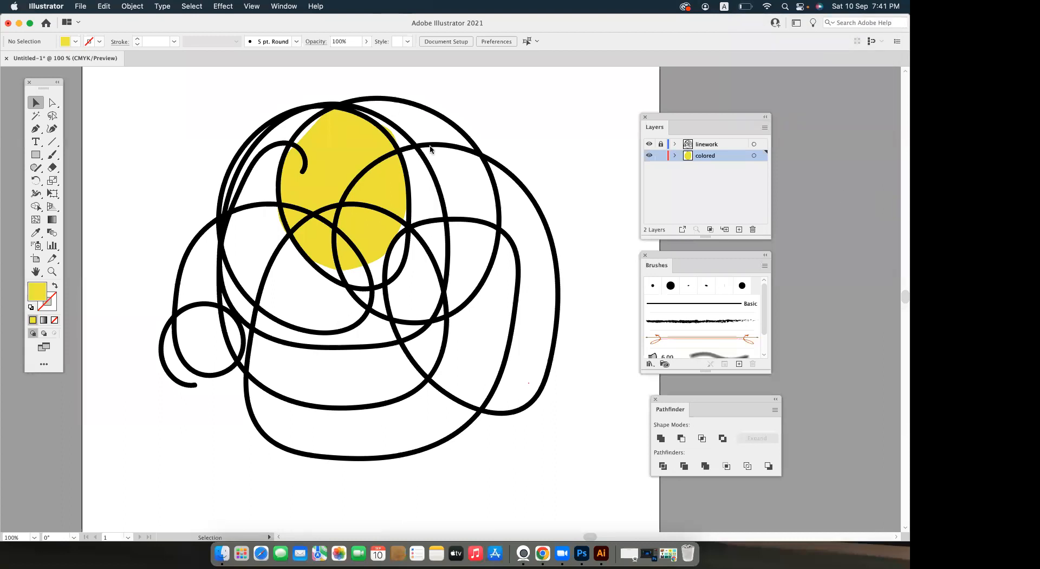
Delete the yellow shape together with the colored layer, and unlock the linework layer.
{"action": "left_click", "coordinate": [332, 162]}
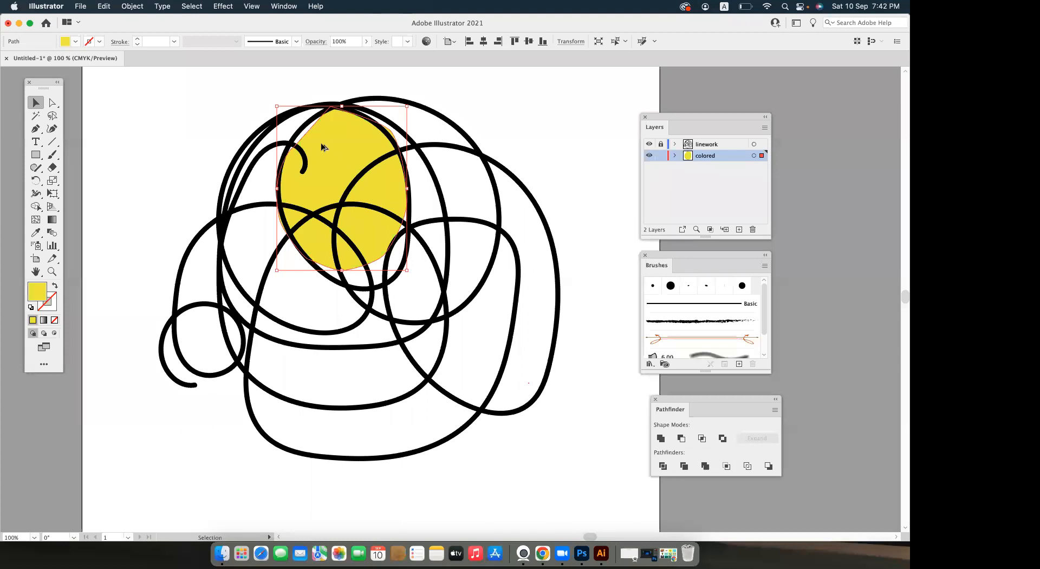
{"action": "scroll", "coordinate": [322, 145], "scroll_direction": "down", "scroll_amount": 1}
{"action": "left_click_drag", "start_coordinate": [379, 178], "coordinate": [388, 185]}
{"action": "key", "text": "Delete"}
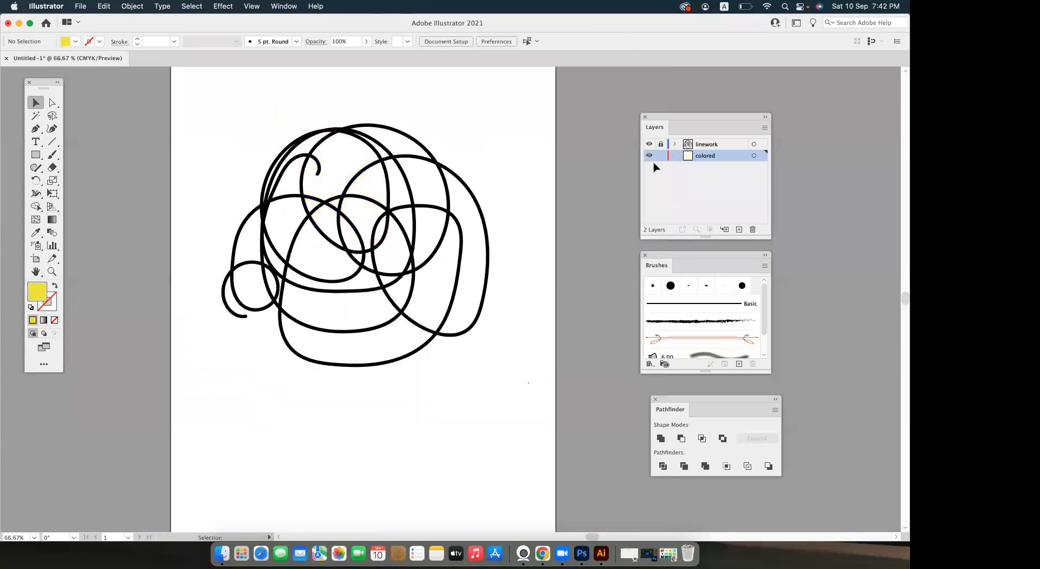
{"action": "left_click", "coordinate": [660, 145]}
{"action": "left_click", "coordinate": [753, 227]}
Expand the appearance of all the black linework strokes and merge the resulting shapes with the Pathfinder Merge operation.
{"action": "mouse_move", "coordinate": [174, 105]}
{"action": "left_mouse_down"}
{"action": "mouse_move", "coordinate": [483, 349]}
{"action": "mouse_move", "coordinate": [528, 399]}
{"action": "left_mouse_up"}
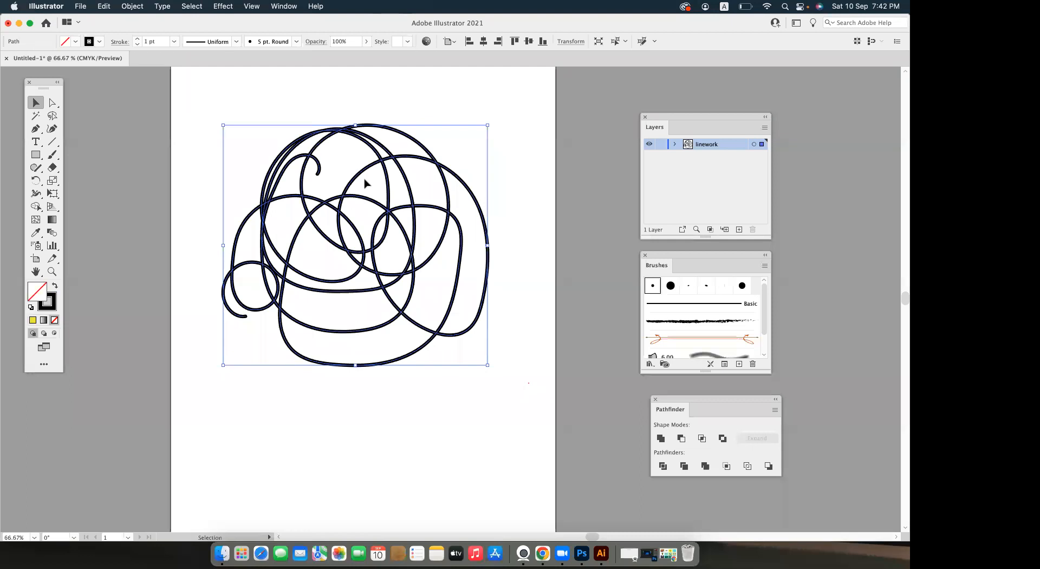
{"action": "scroll", "coordinate": [356, 154], "scroll_direction": "up", "scroll_amount": 10}
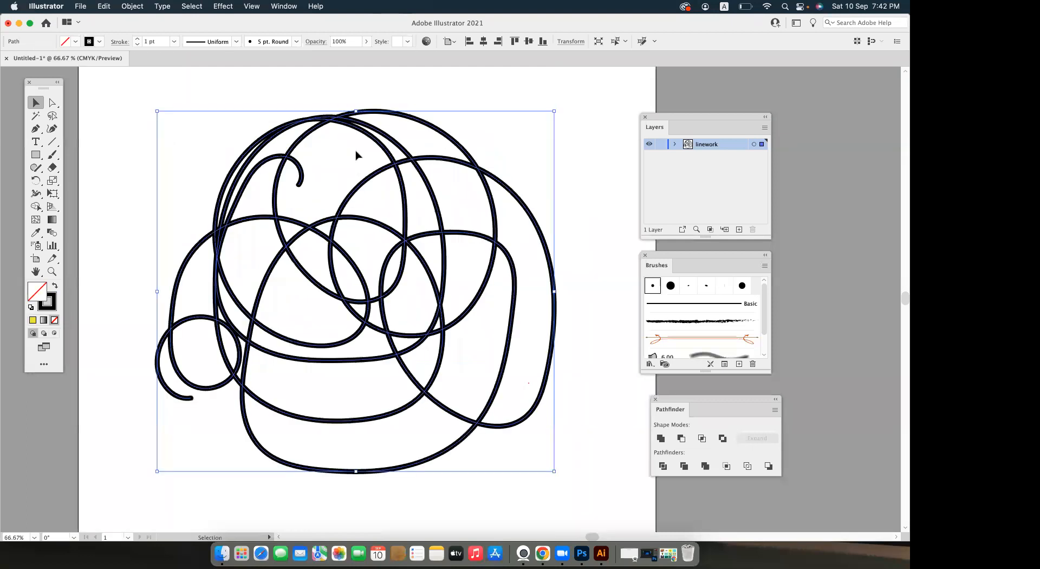
{"action": "scroll", "coordinate": [356, 154], "scroll_direction": "down", "scroll_amount": 5}
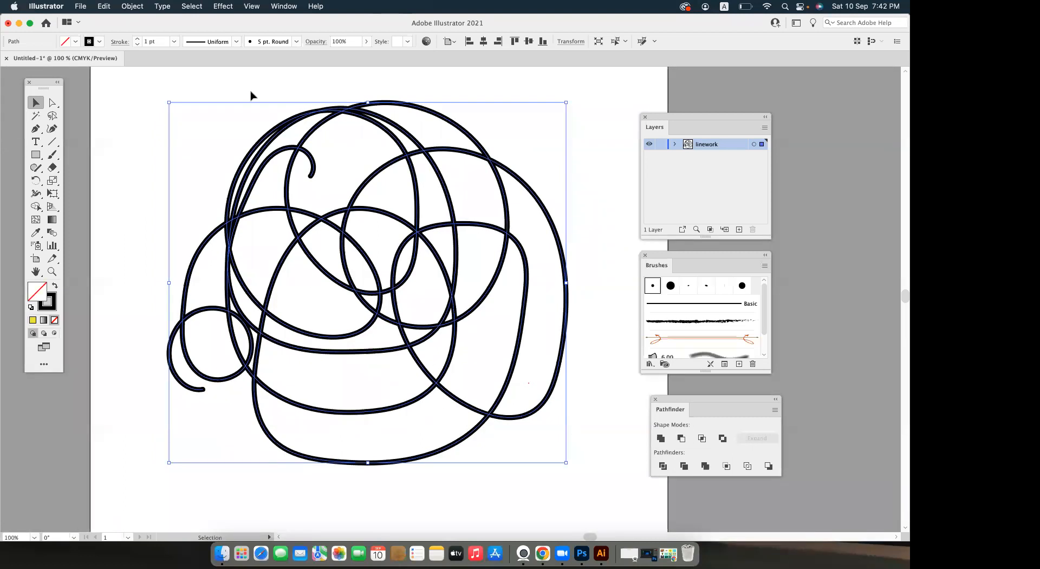
{"action": "left_click", "coordinate": [133, 6]}
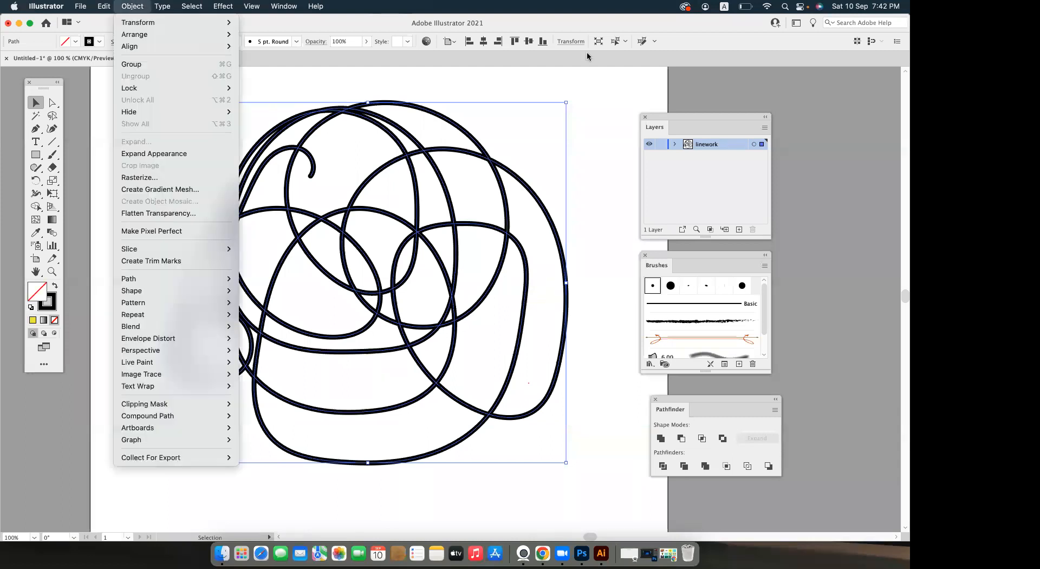
{"action": "left_click", "coordinate": [604, 157]}
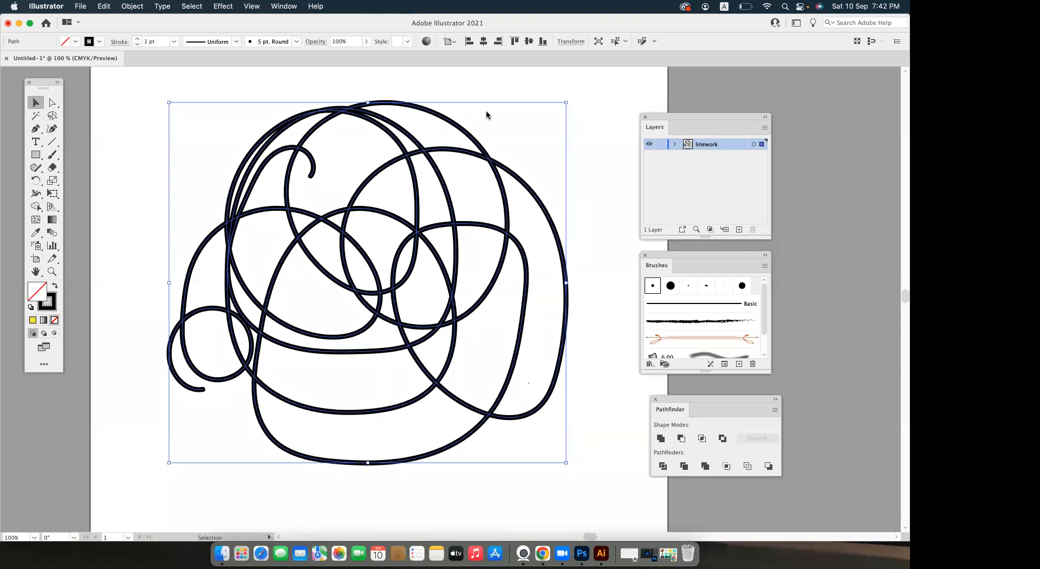
{"action": "left_click", "coordinate": [164, 96]}
{"action": "left_click_drag", "start_coordinate": [143, 86], "coordinate": [608, 495]}
{"action": "left_click", "coordinate": [132, 6]}
{"action": "mouse_move", "coordinate": [137, 44]}
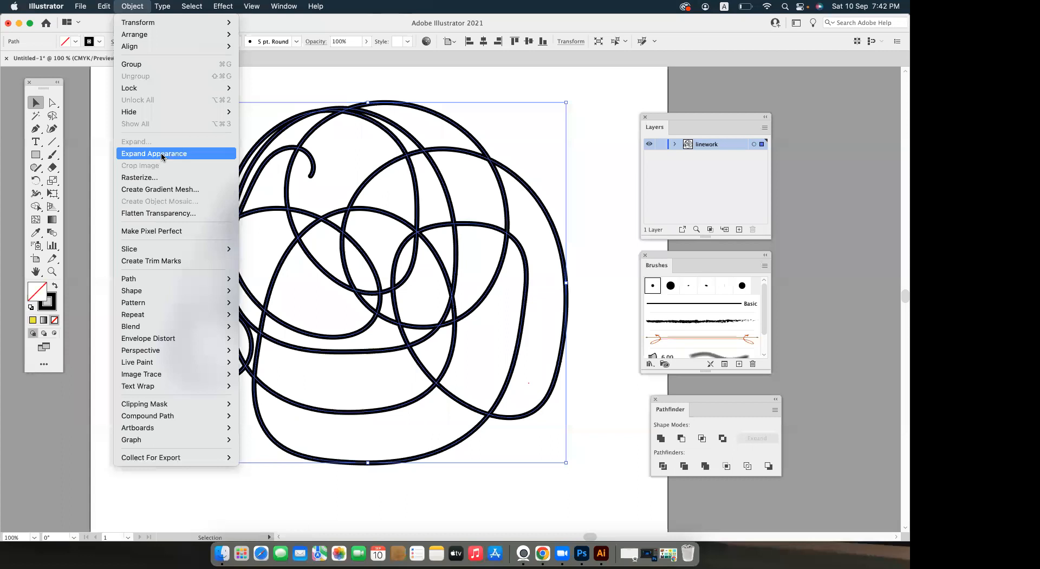
{"action": "left_click", "coordinate": [162, 156]}
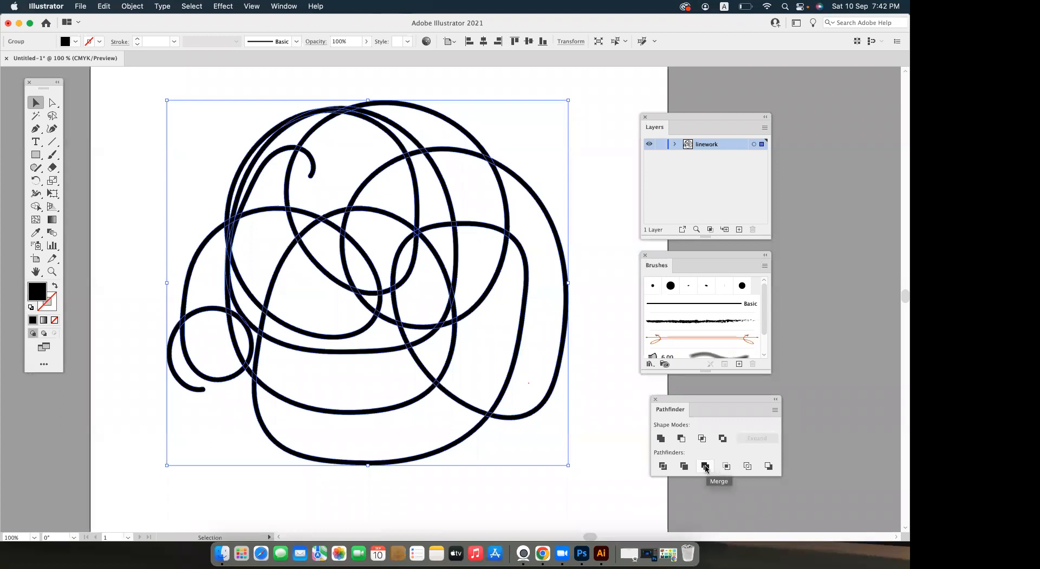
{"action": "left_click", "coordinate": [705, 467]}
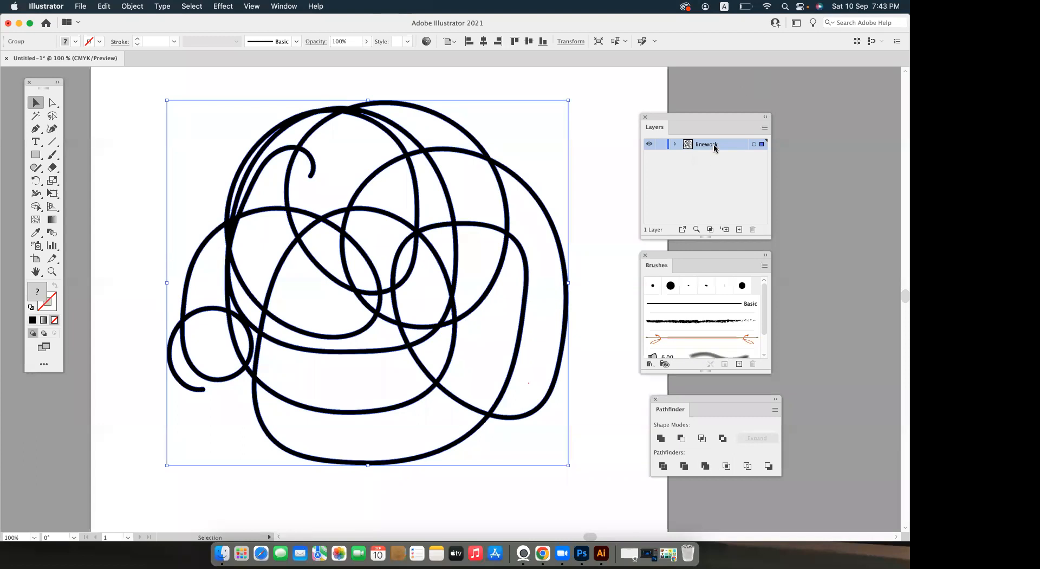
Duplicate the linework layer and lock the copy, widening the Layers panel to show the layer names.
{"action": "left_click_drag", "start_coordinate": [714, 147], "coordinate": [738, 231]}
{"action": "left_click_drag", "start_coordinate": [640, 164], "coordinate": [621, 164]}
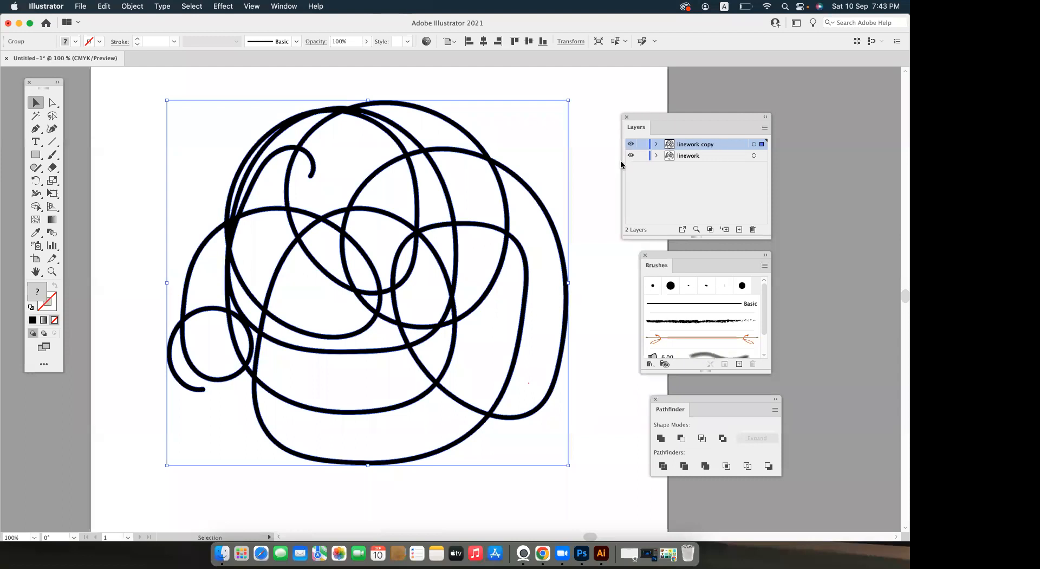
{"action": "left_click", "coordinate": [685, 156]}
{"action": "left_click", "coordinate": [695, 145]}
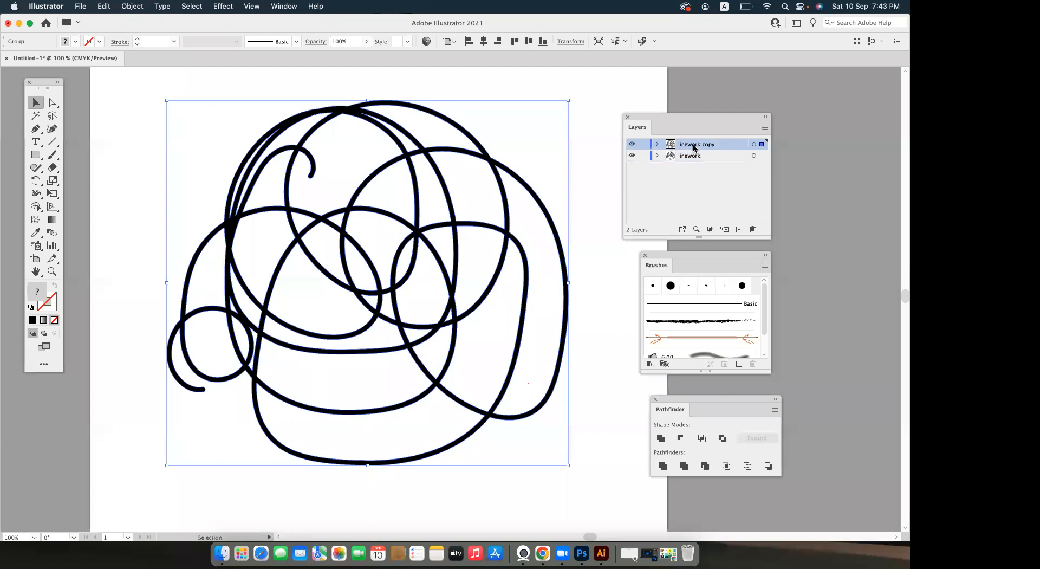
{"action": "left_click", "coordinate": [641, 144]}
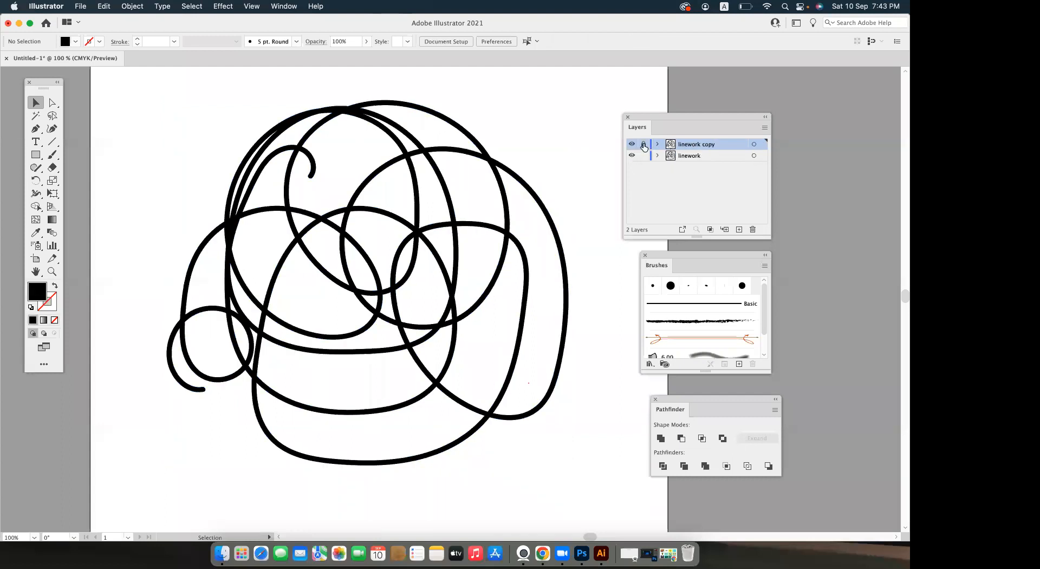
Draw a rectangle covering the entire linework drawing on the lower linework layer and fill it with bright yellow.
{"action": "left_click", "coordinate": [683, 157]}
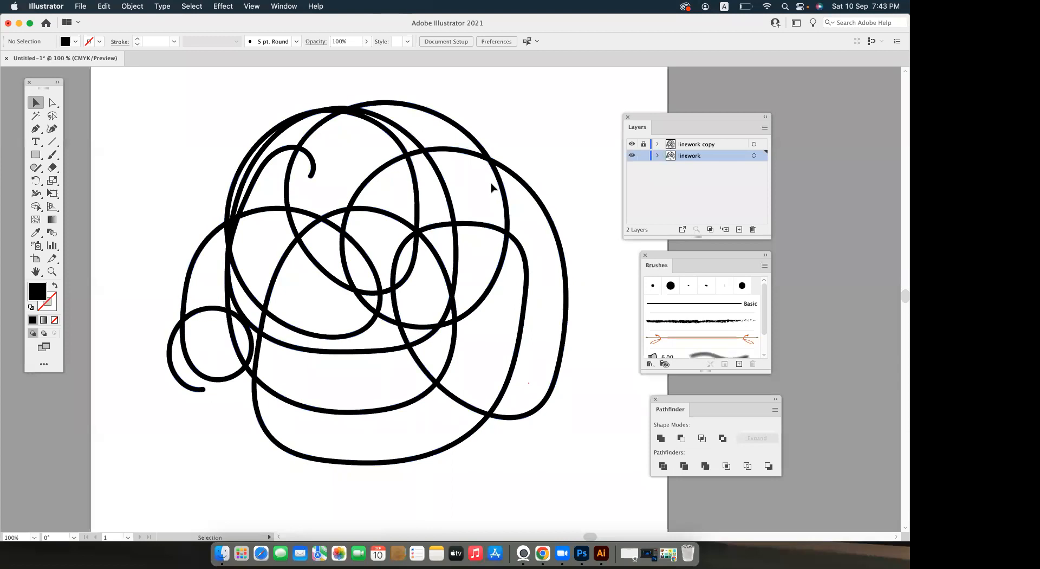
{"action": "key", "text": "super+minus"}
{"action": "left_click", "coordinate": [36, 154]}
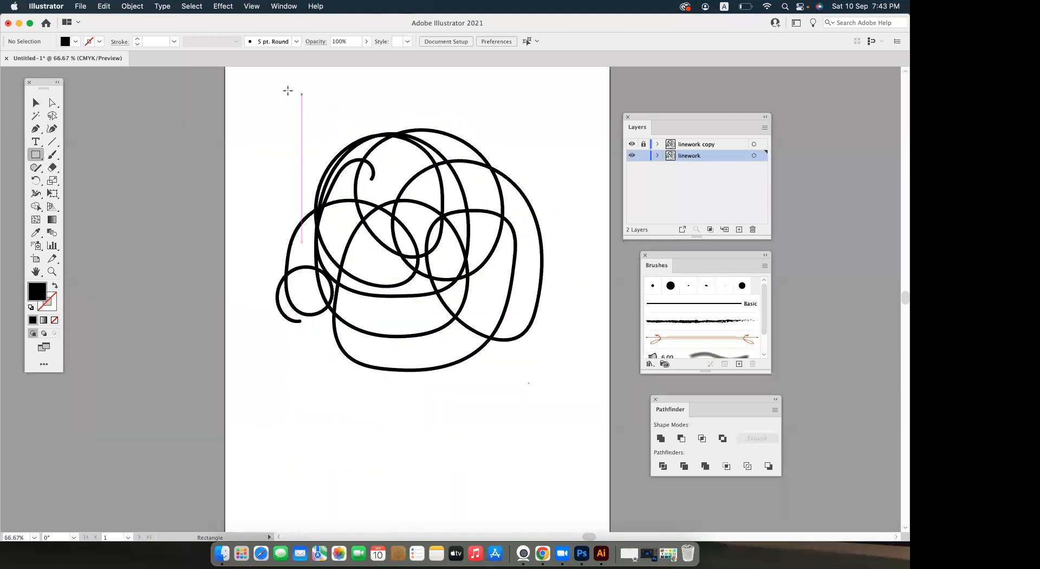
{"action": "left_click_drag", "start_coordinate": [247, 95], "coordinate": [569, 397]}
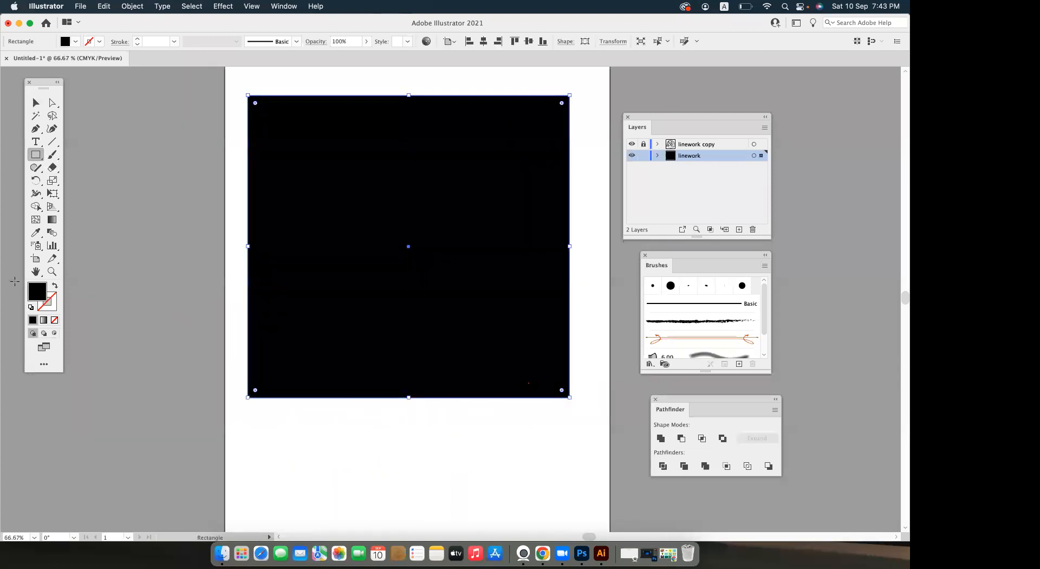
{"action": "double_click", "coordinate": [37, 291]}
{"action": "left_click_drag", "start_coordinate": [619, 231], "coordinate": [632, 229]}
{"action": "left_click", "coordinate": [763, 236]}
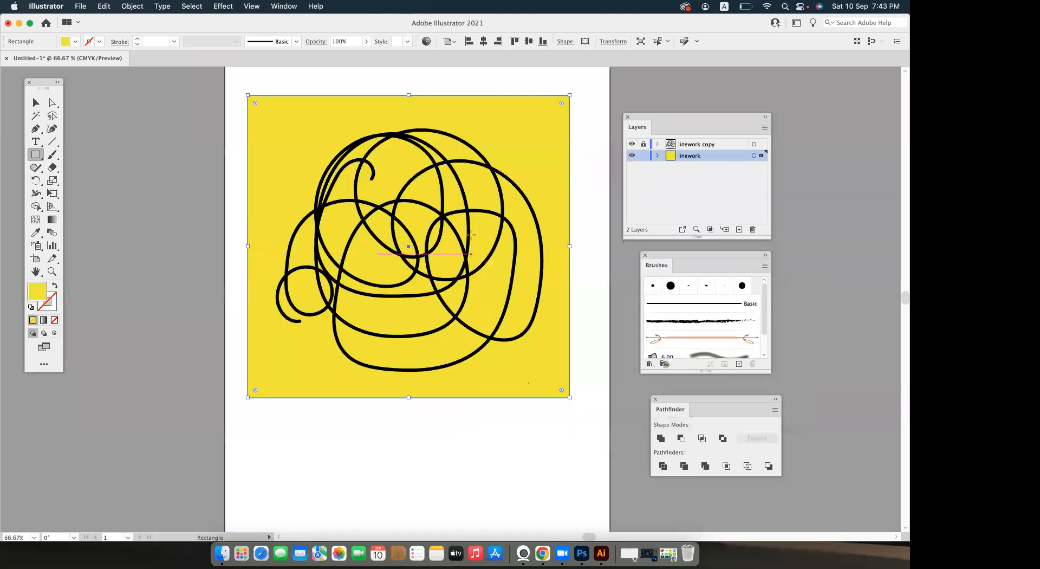
{"action": "key", "text": "v"}
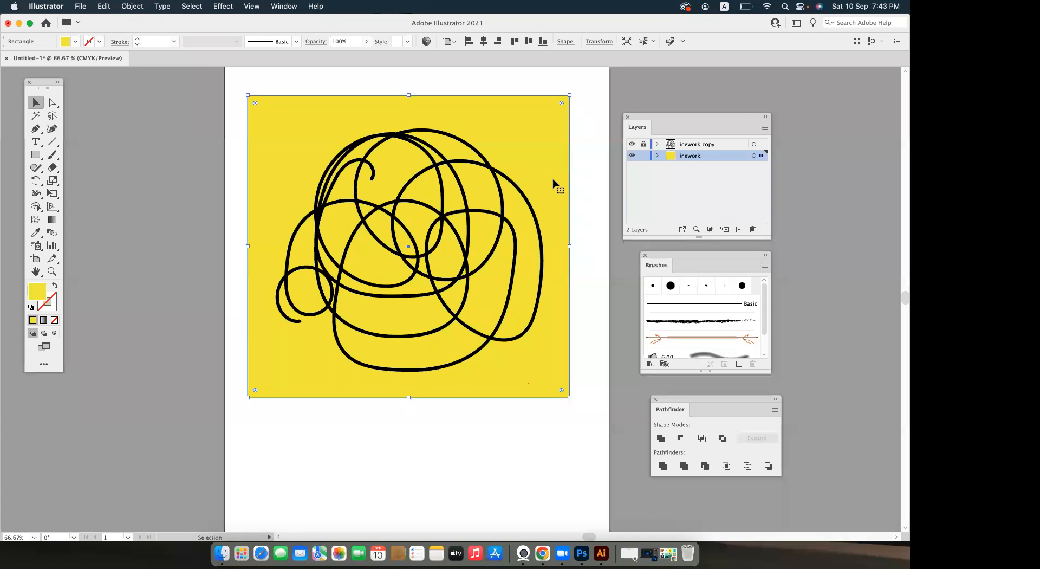
Group the selected yellow rectangle on the linework layer.
{"action": "right_click", "coordinate": [556, 179]}
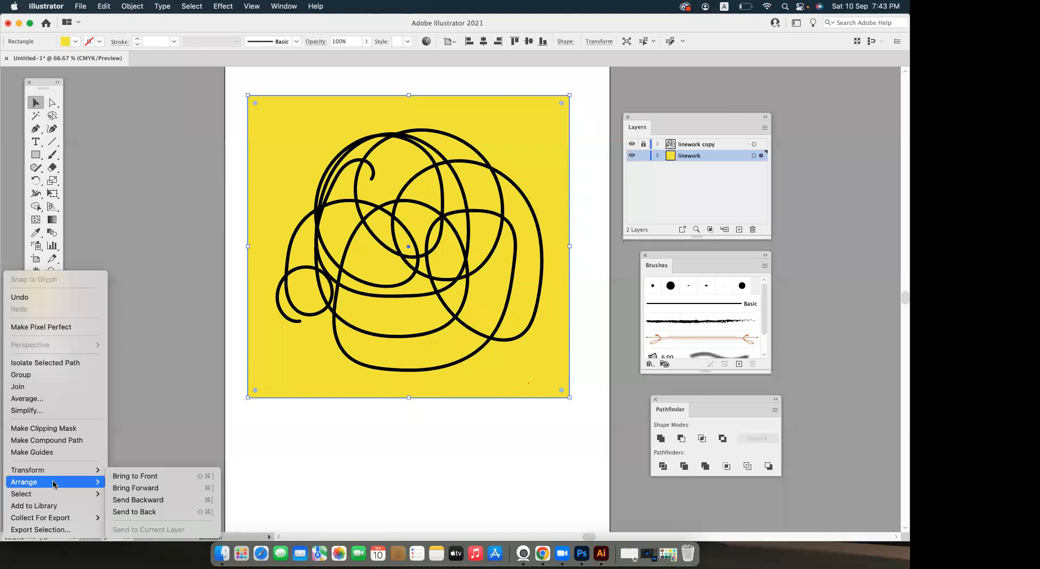
{"action": "mouse_move", "coordinate": [49, 483]}
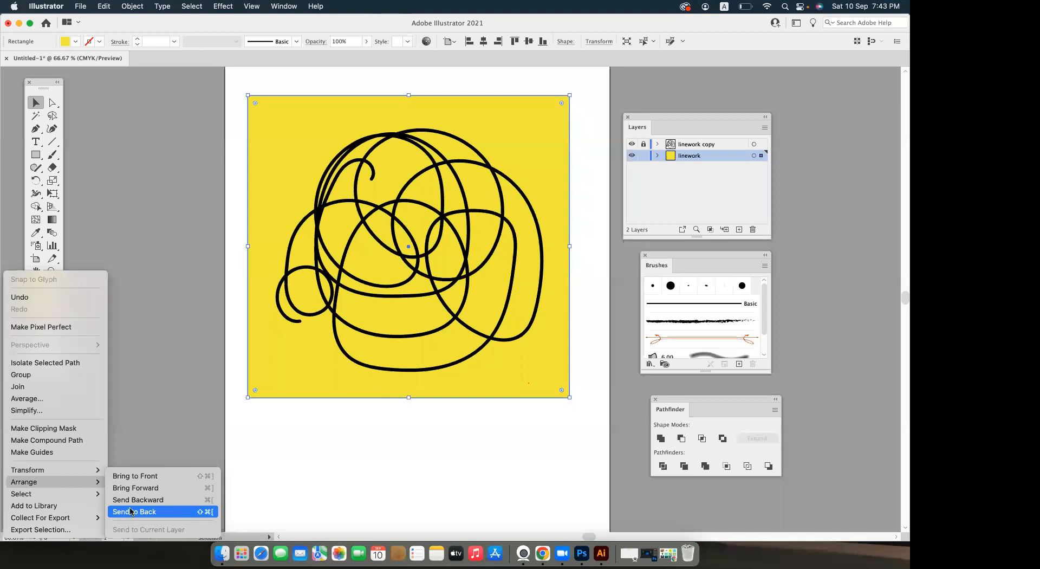
{"action": "left_click", "coordinate": [155, 365]}
{"action": "right_click", "coordinate": [73, 371]}
{"action": "left_click", "coordinate": [73, 371]}
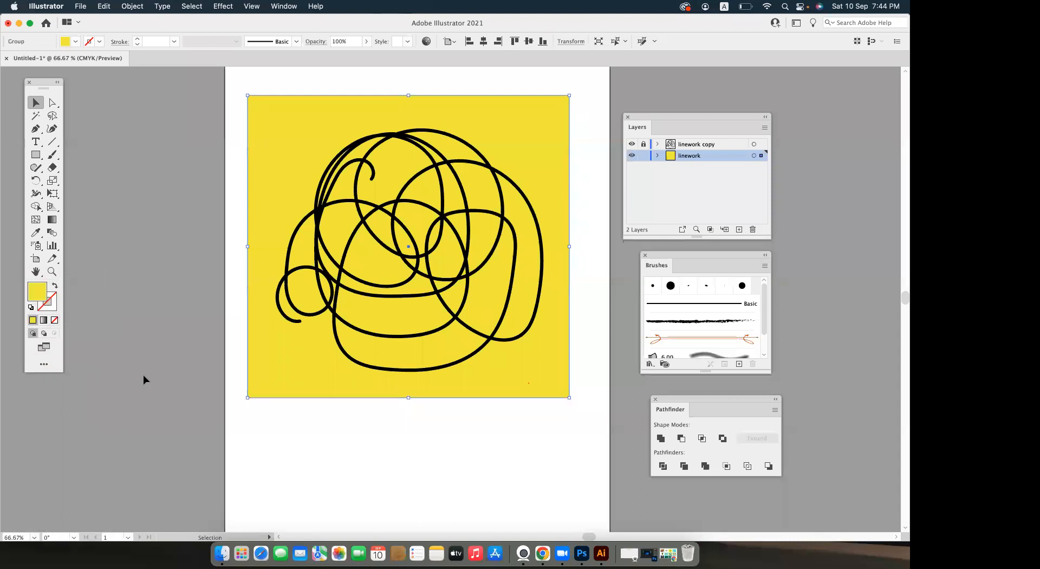
Undo the grouping of the yellow rectangle and send the rectangle to the back, behind the black linework on its layer.
{"action": "key", "text": "cmd+z"}
{"action": "right_click", "coordinate": [127, 369]}
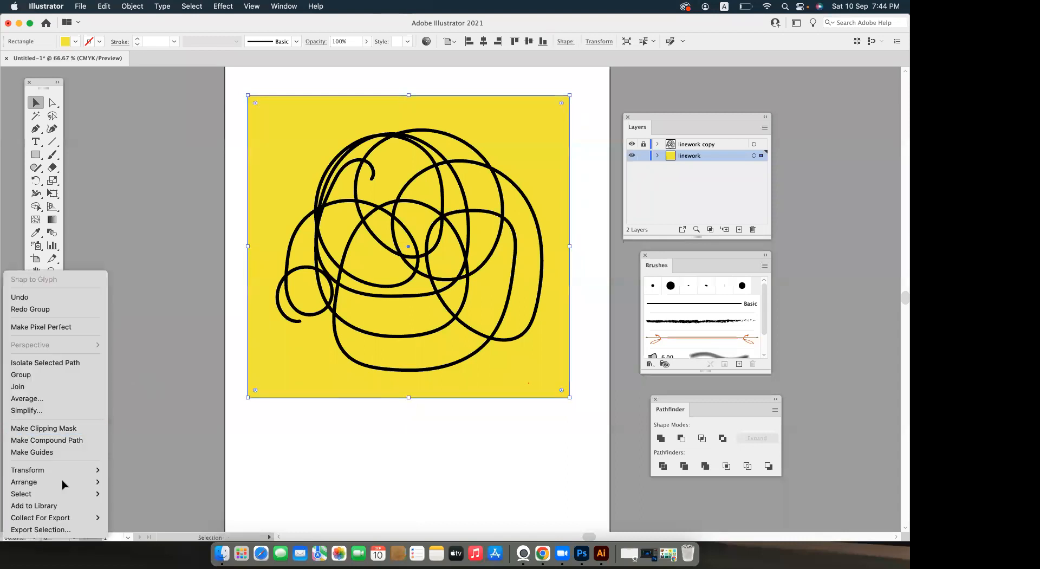
{"action": "left_click", "coordinate": [134, 511]}
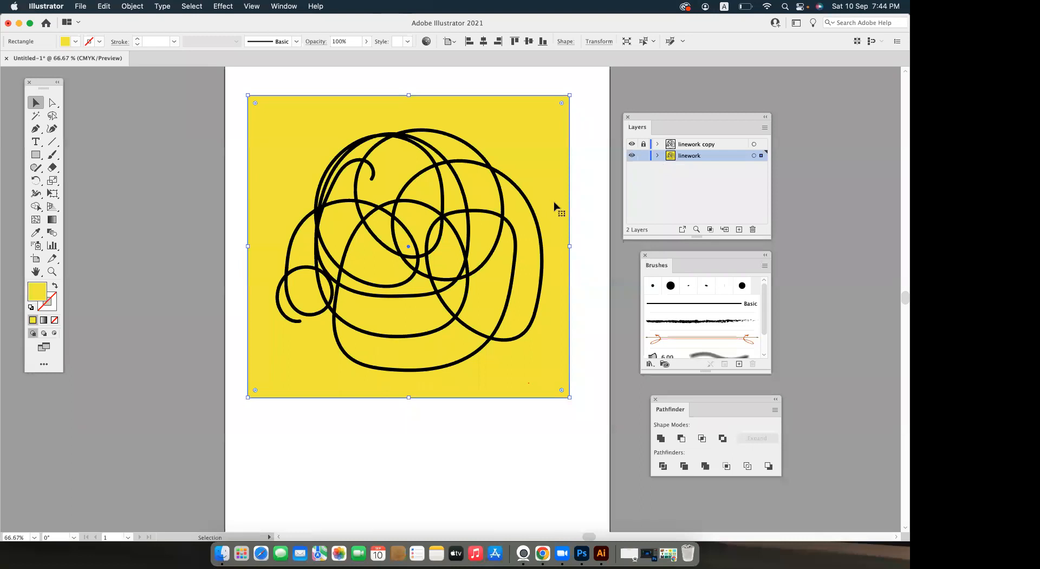
Merge the yellow rectangle with the linework using Pathfinder Merge, then isolate the merged group and delete the yellow area surrounding the drawing.
{"action": "left_click_drag", "start_coordinate": [234, 79], "coordinate": [605, 450]}
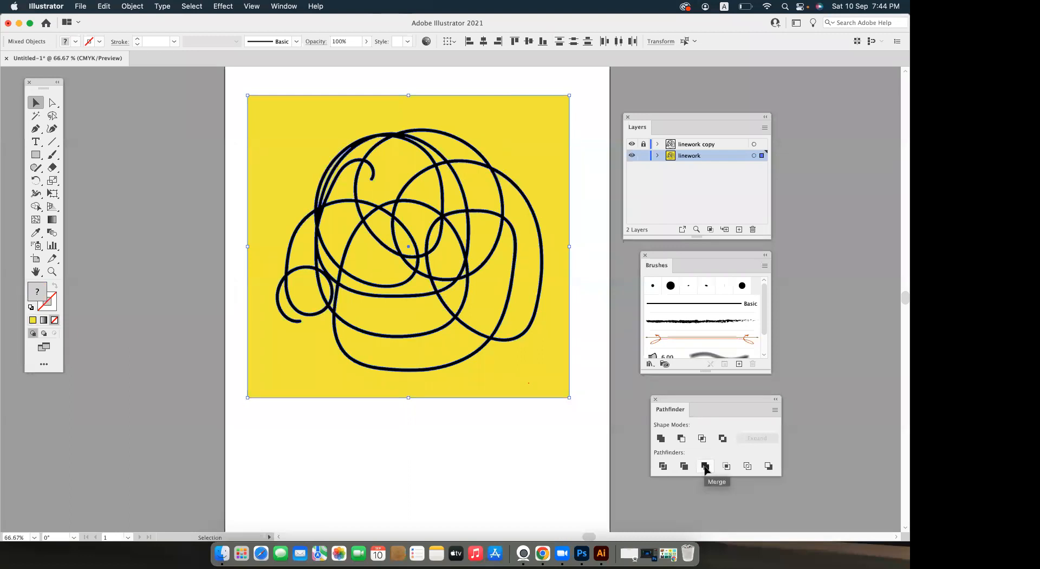
{"action": "left_click", "coordinate": [705, 468]}
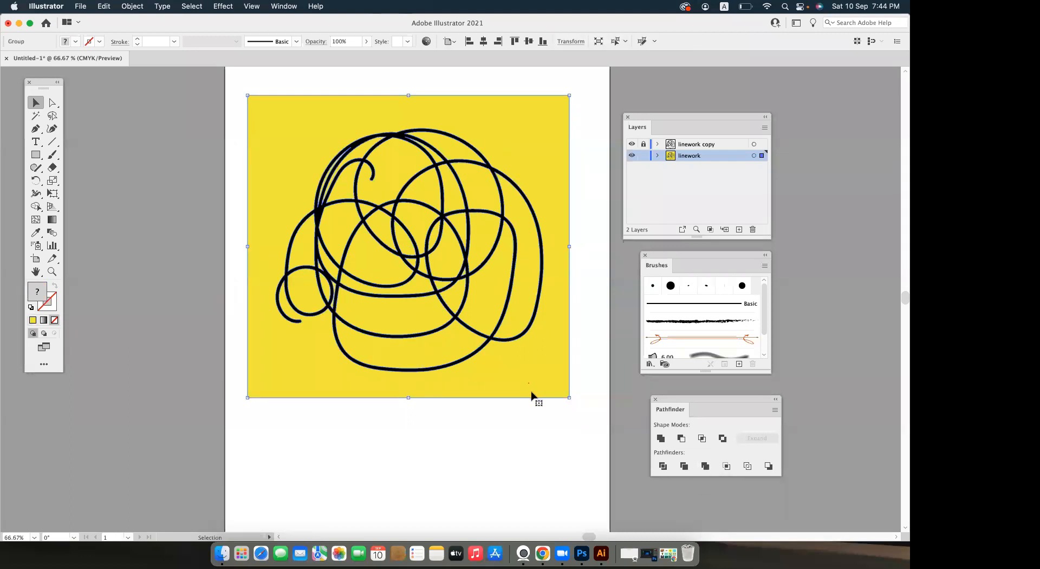
{"action": "right_click", "coordinate": [539, 372]}
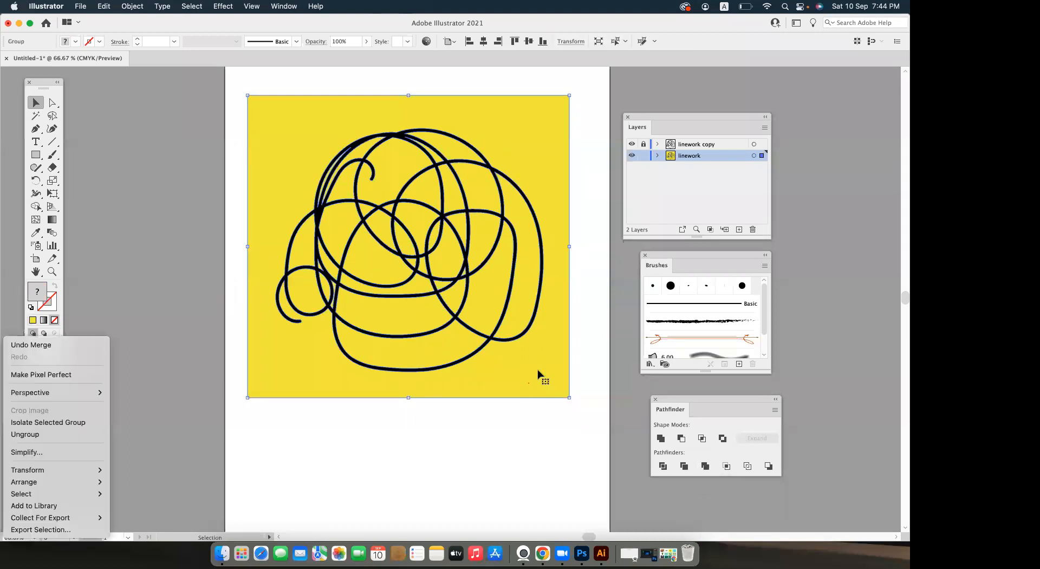
{"action": "left_click", "coordinate": [41, 422]}
{"action": "left_click", "coordinate": [295, 373]}
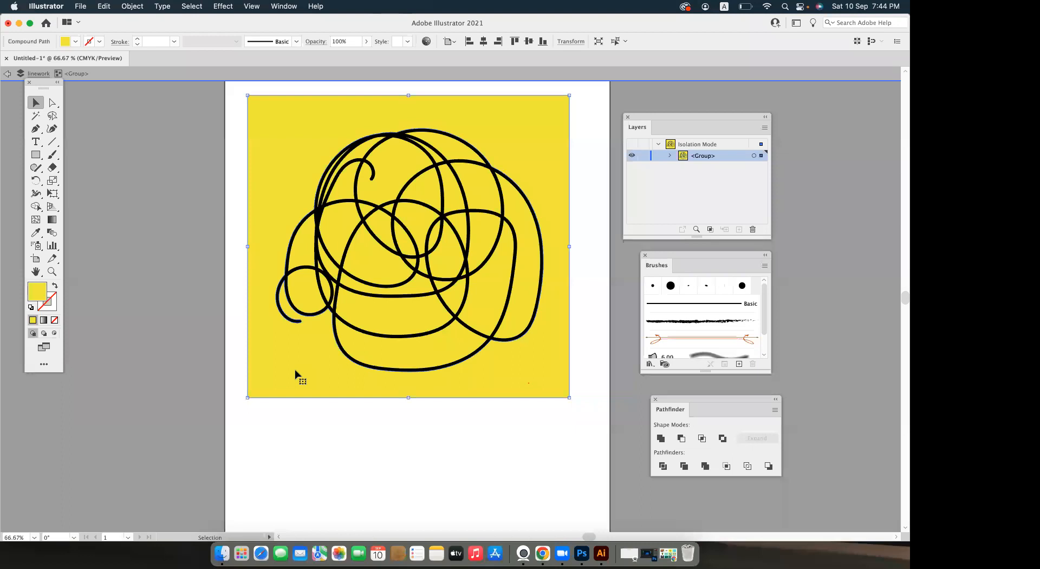
{"action": "key", "text": "Delete"}
Fill the yellow region at the drawing's upper centre and the two regions on its right side with magenta ED0CD3.
{"action": "left_click", "coordinate": [412, 168]}
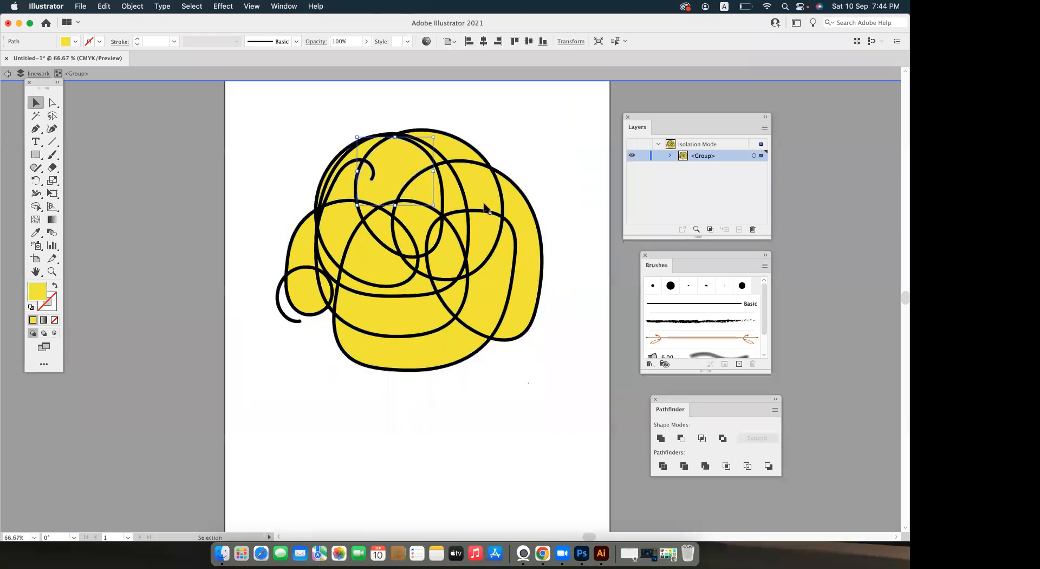
{"action": "left_click", "coordinate": [484, 207], "text": "shift"}
{"action": "left_click", "coordinate": [484, 282], "text": "shift"}
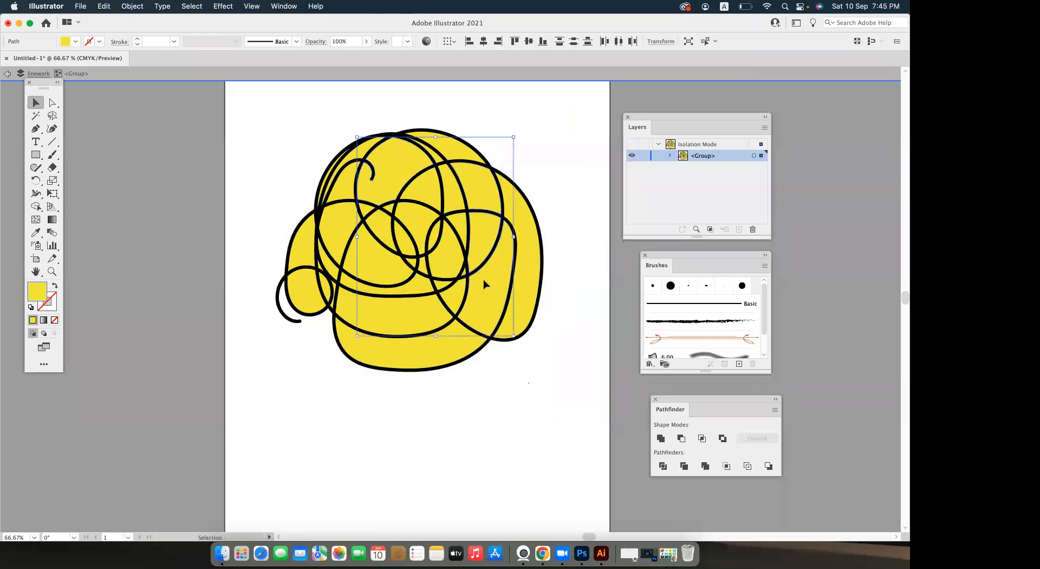
{"action": "double_click", "coordinate": [38, 291]}
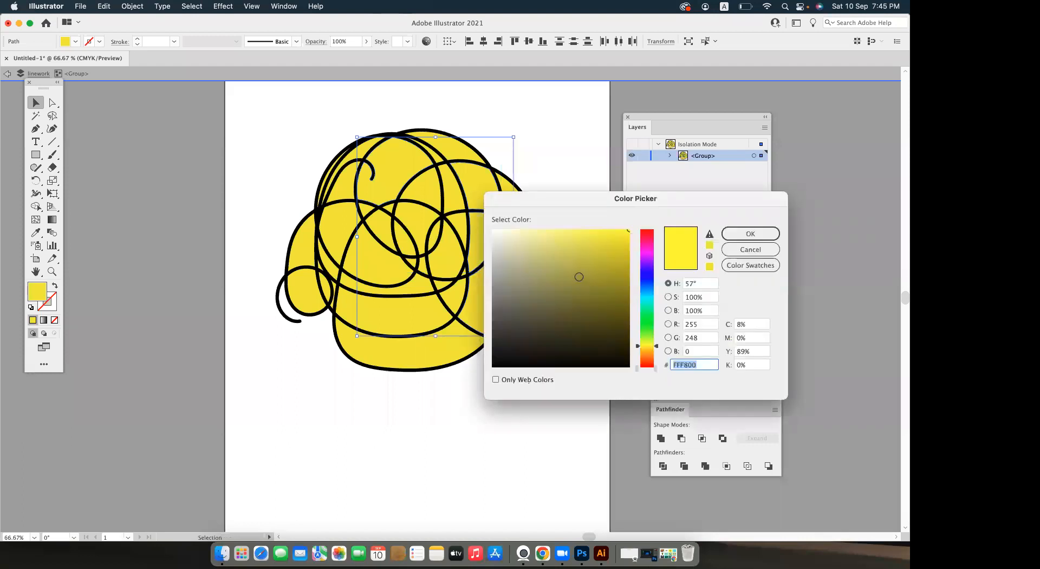
{"action": "left_click", "coordinate": [646, 249]}
{"action": "left_click", "coordinate": [623, 239]}
{"action": "left_click", "coordinate": [735, 233]}
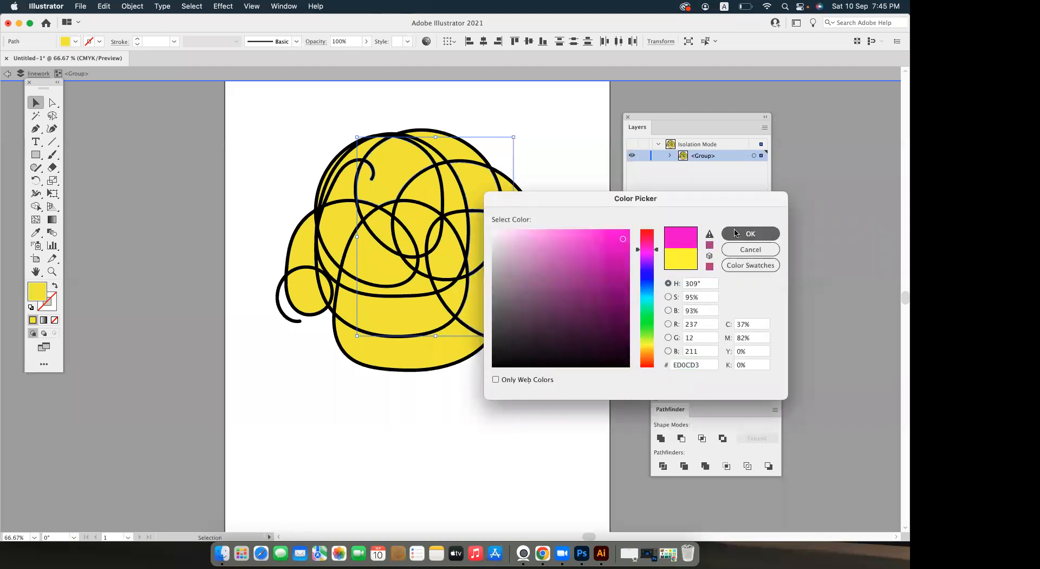
Fill the two bottom regions of the drawing with blue 2521F4 and exit isolation mode.
{"action": "left_click", "coordinate": [385, 312]}
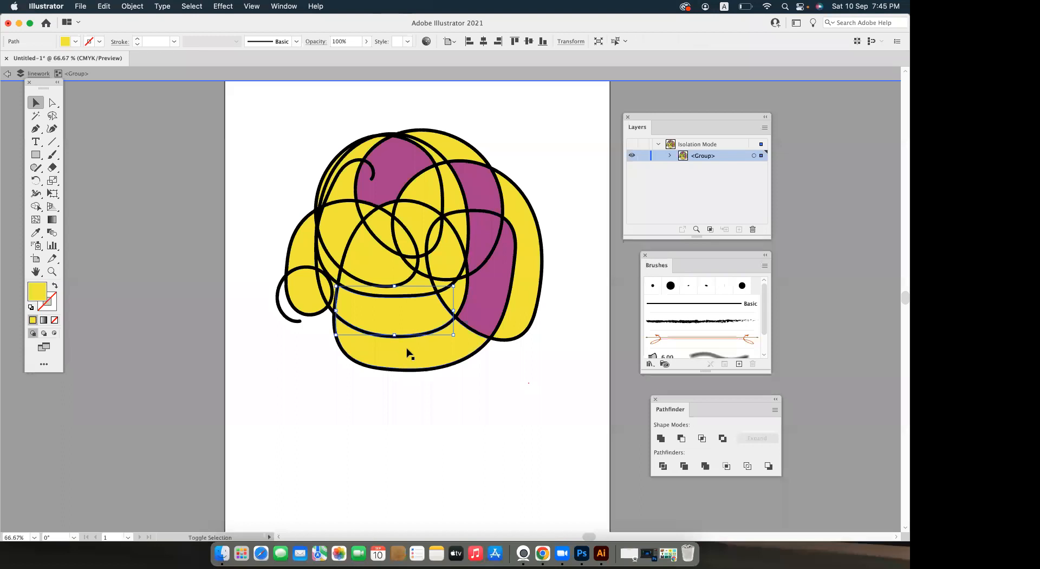
{"action": "left_click", "coordinate": [410, 355]}
{"action": "double_click", "coordinate": [37, 293]}
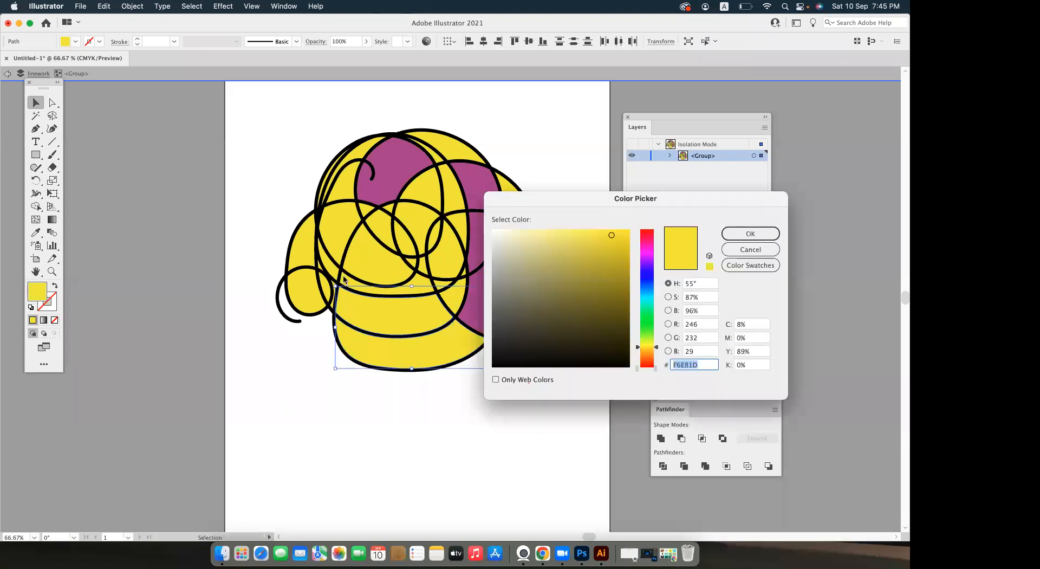
{"action": "left_click", "coordinate": [647, 274]}
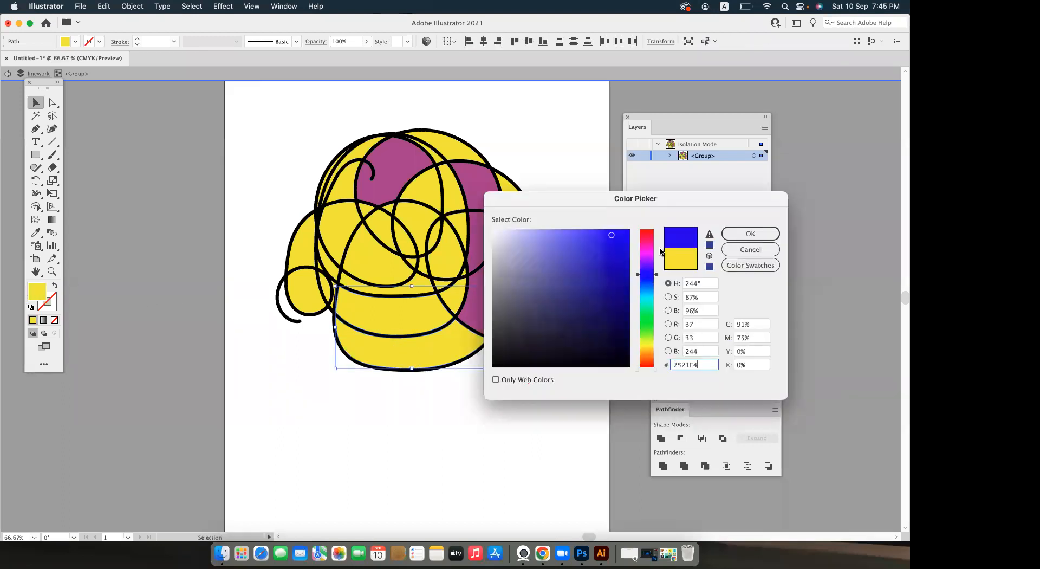
{"action": "left_click", "coordinate": [750, 233]}
{"action": "left_click", "coordinate": [553, 103]}
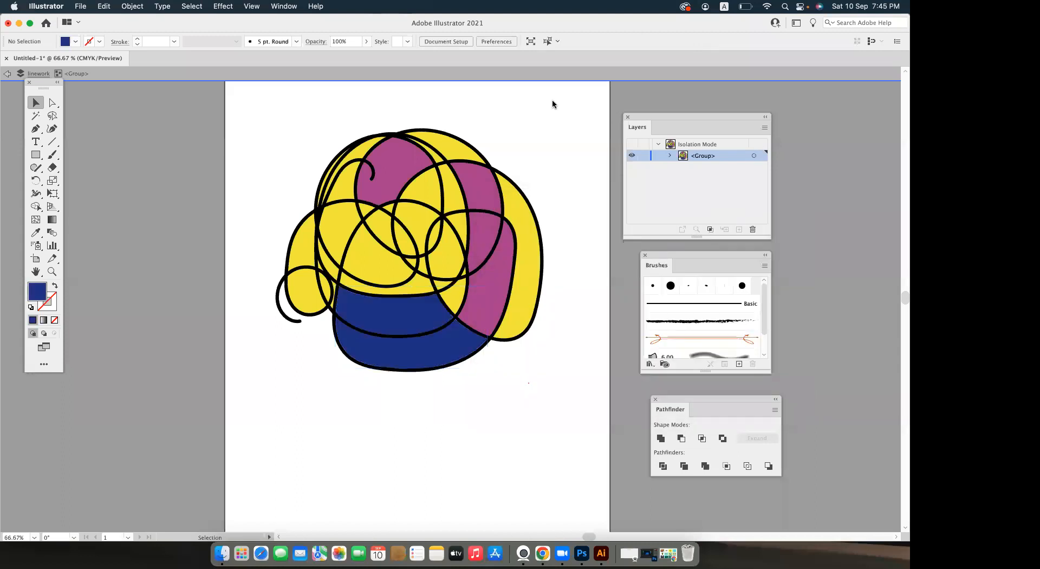
{"action": "double_click", "coordinate": [552, 104]}
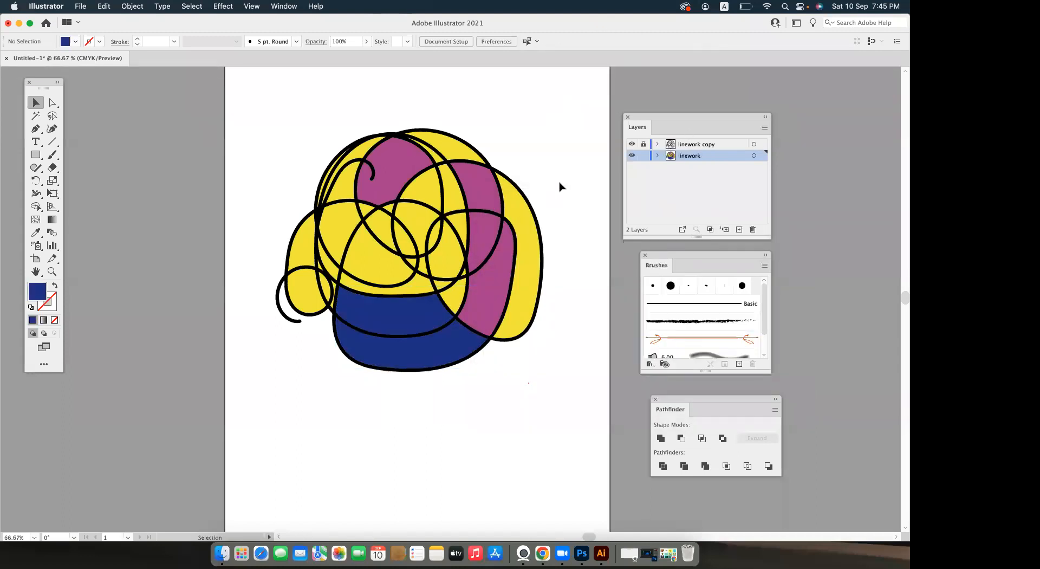
Enter and leave isolation mode on the colored group, moving the Layers panel and the toolbox clear of the artwork and isolation bar.
{"action": "left_click_drag", "start_coordinate": [552, 139], "coordinate": [523, 164]}
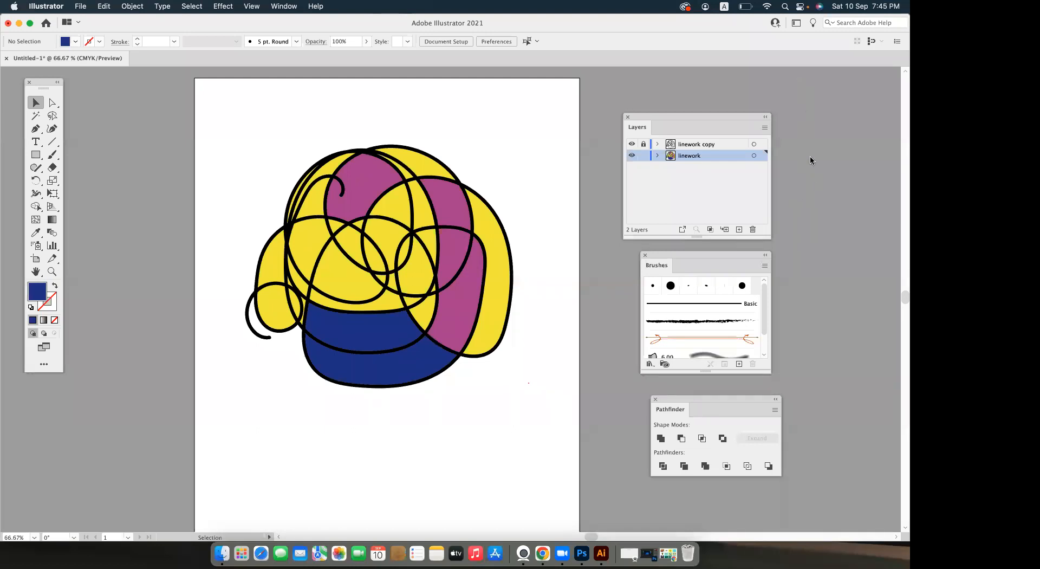
{"action": "left_click_drag", "start_coordinate": [719, 119], "coordinate": [687, 84]}
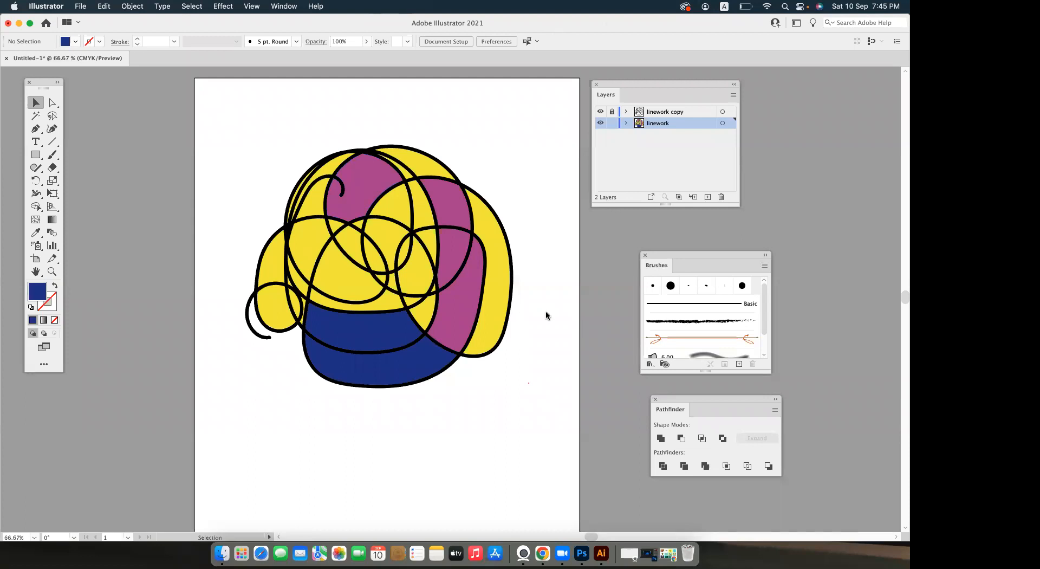
{"action": "left_click", "coordinate": [362, 179]}
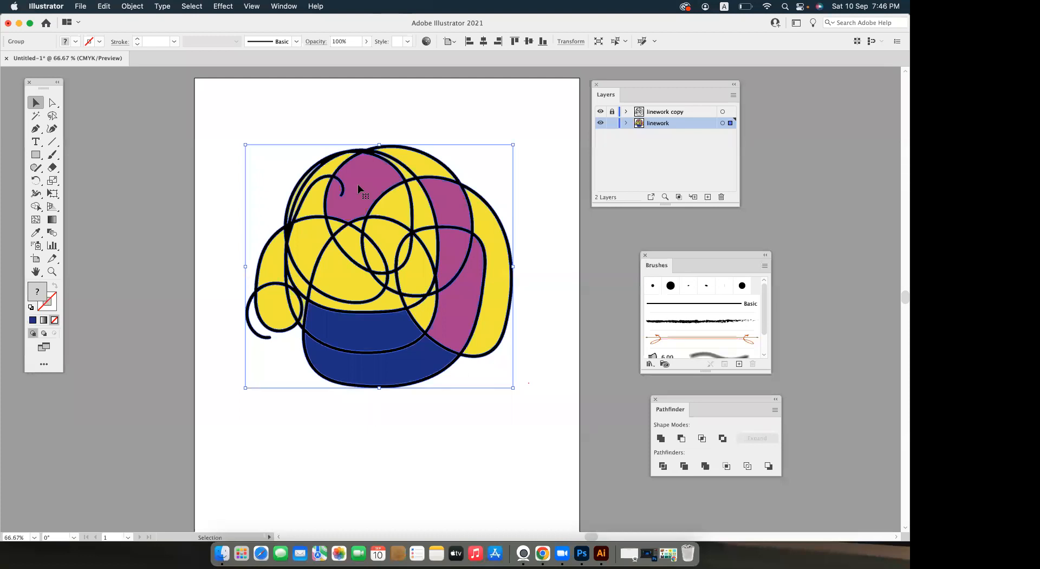
{"action": "double_click", "coordinate": [364, 187]}
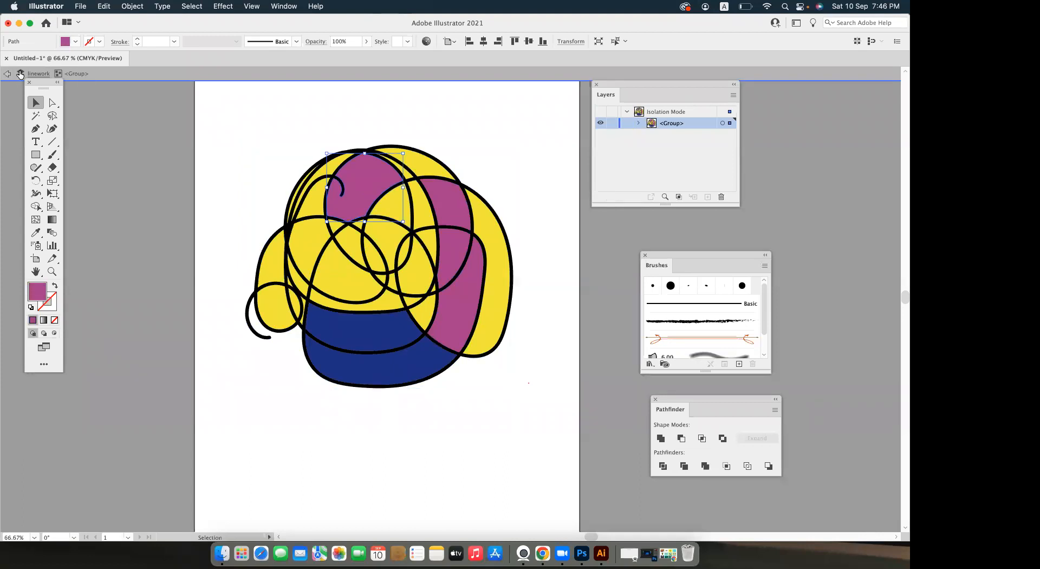
{"action": "left_click_drag", "start_coordinate": [44, 88], "coordinate": [42, 101]}
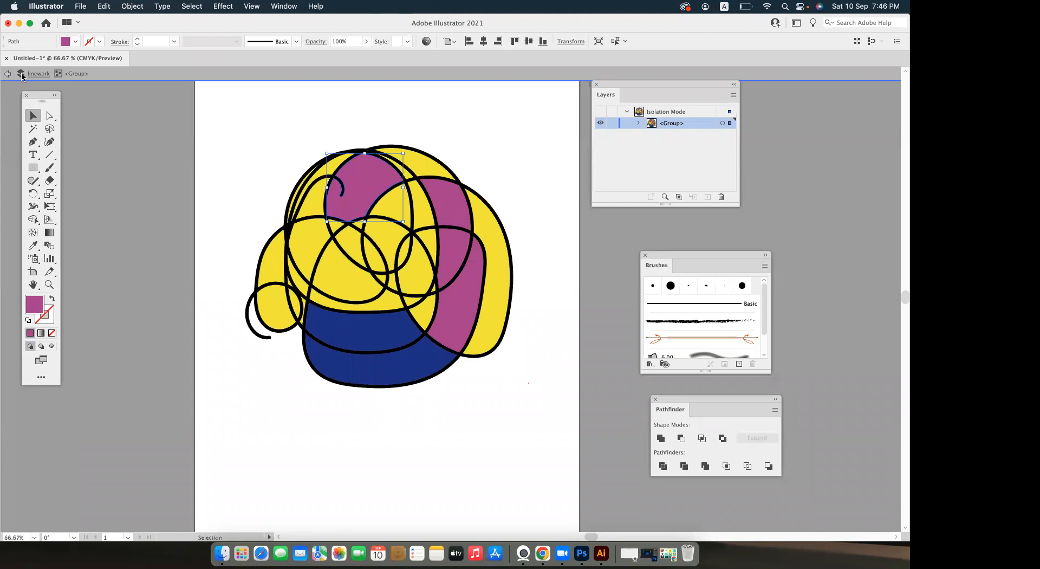
{"action": "double_click", "coordinate": [231, 139]}
{"action": "double_click", "coordinate": [314, 239]}
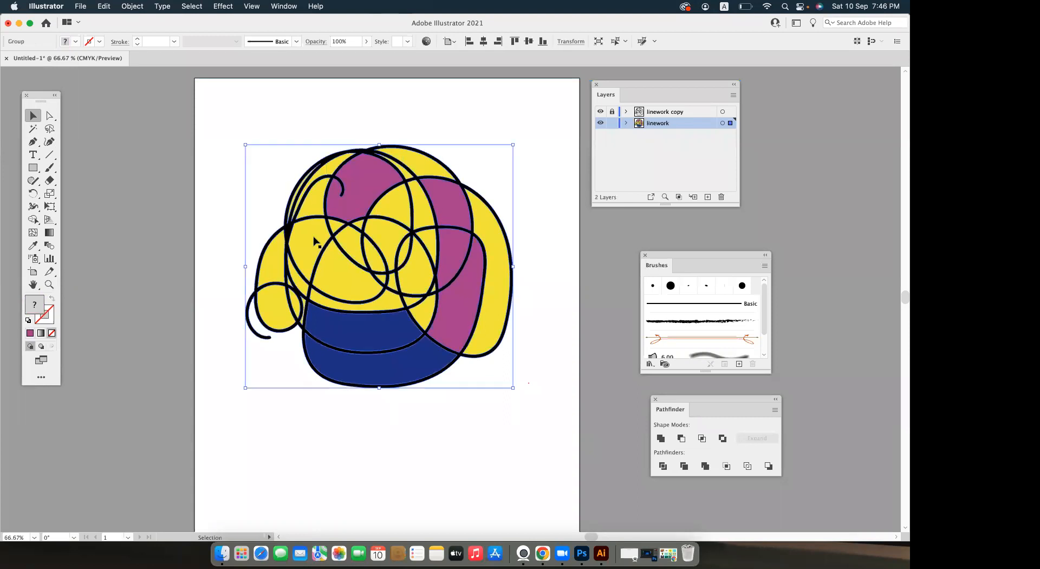
{"action": "double_click", "coordinate": [350, 111]}
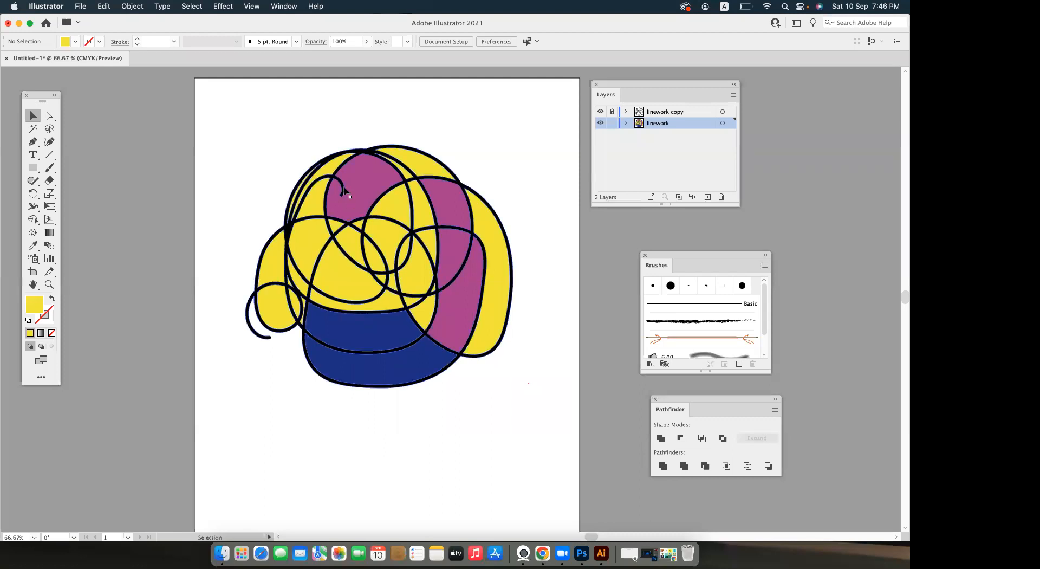
Paint a curved yellow stroke with the Paintbrush in the empty area above the drawing and set its stroke weight to 3 pt.
{"action": "scroll", "coordinate": [348, 189], "scroll_direction": "down", "scroll_amount": 2}
{"action": "mouse_move", "coordinate": [462, 221]}
{"action": "left_mouse_down"}
{"action": "mouse_move", "coordinate": [455, 185]}
{"action": "mouse_move", "coordinate": [447, 214]}
{"action": "left_mouse_up"}
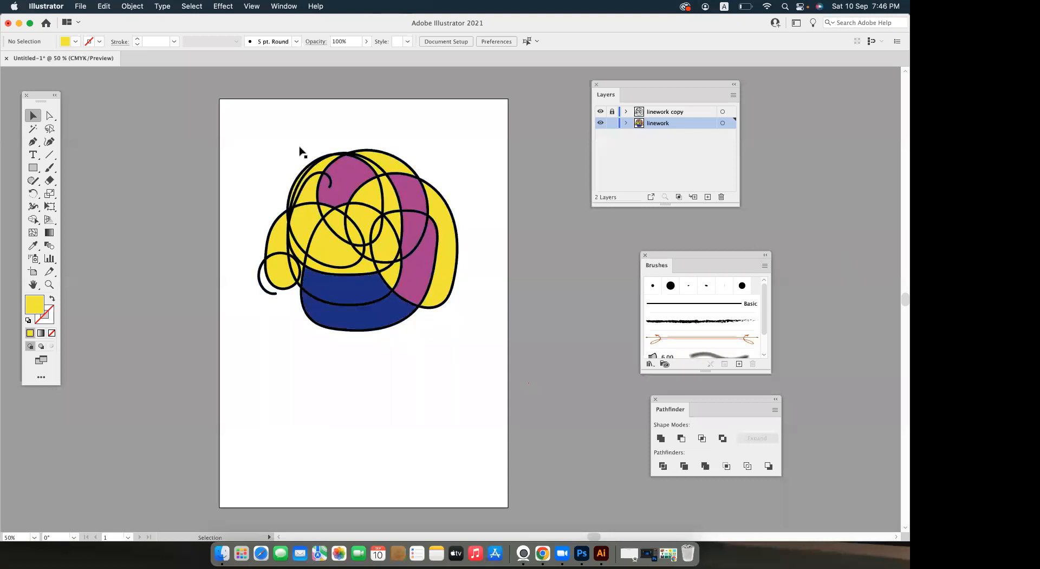
{"action": "key", "text": "b"}
{"action": "mouse_move", "coordinate": [229, 158]}
{"action": "left_mouse_down"}
{"action": "mouse_move", "coordinate": [328, 129]}
{"action": "mouse_move", "coordinate": [371, 130]}
{"action": "left_mouse_up"}
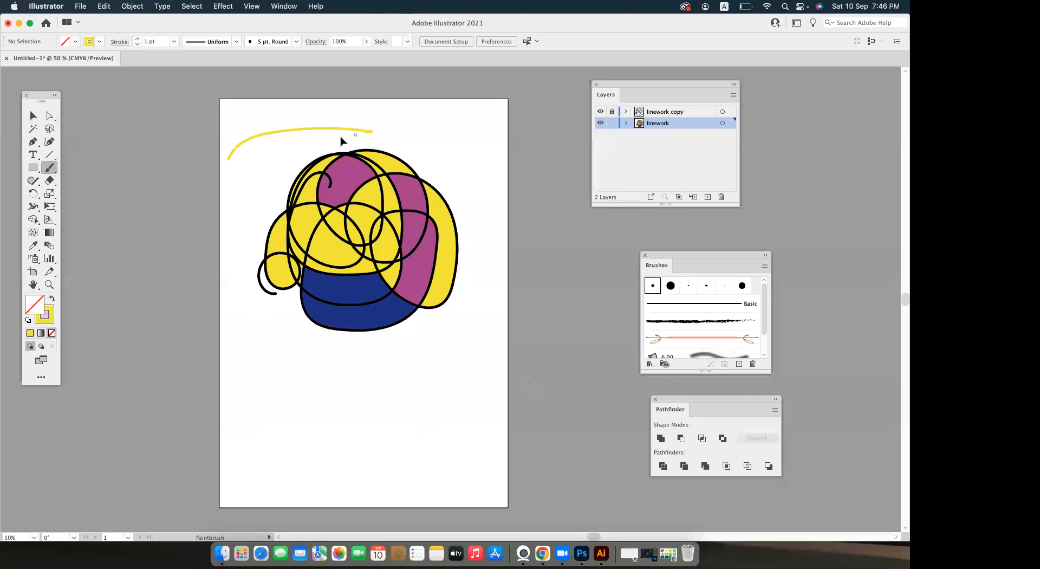
{"action": "key", "text": "v"}
{"action": "scroll", "coordinate": [266, 145], "scroll_direction": "up", "scroll_amount": 4}
{"action": "left_click_drag", "start_coordinate": [281, 132], "coordinate": [273, 235]}
{"action": "left_click_drag", "start_coordinate": [266, 163], "coordinate": [337, 228]}
{"action": "left_click", "coordinate": [137, 39]}
{"action": "left_click", "coordinate": [137, 39]}
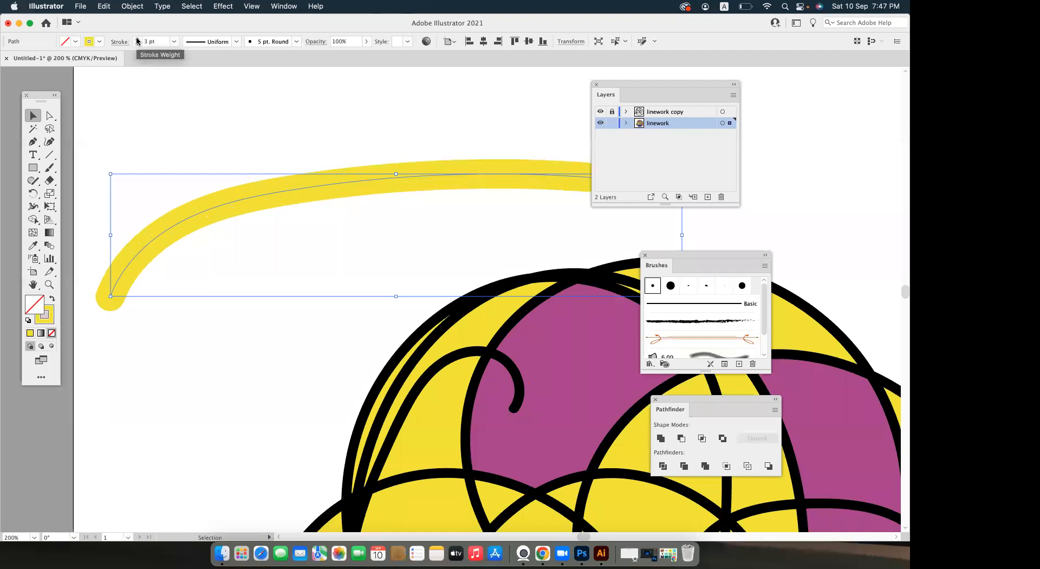
Expand the appearance of the yellow brush stroke above the drawing into a filled shape.
{"action": "left_click", "coordinate": [132, 6]}
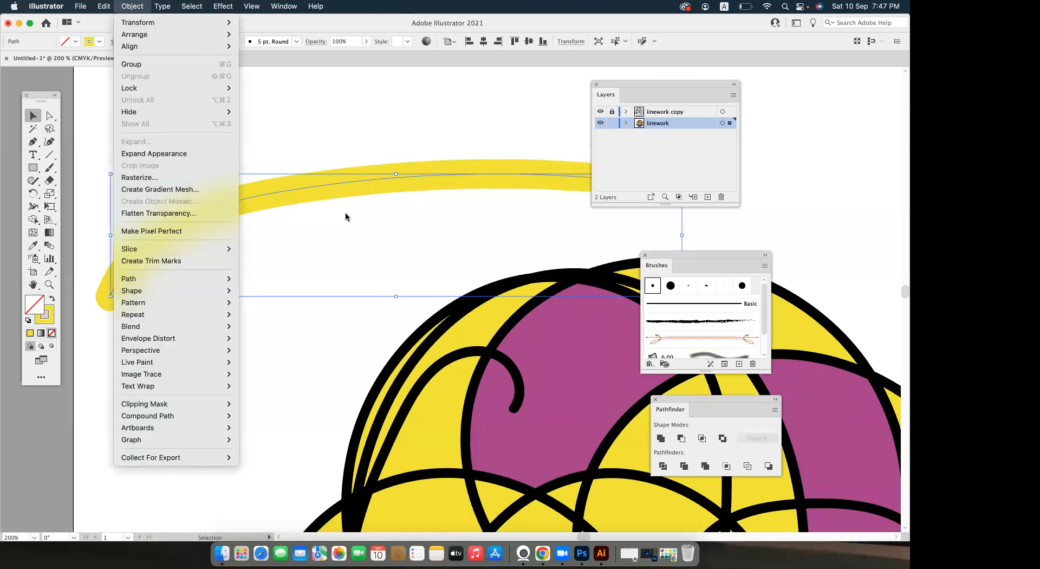
{"action": "left_click", "coordinate": [154, 154]}
{"action": "left_click", "coordinate": [392, 195]}
{"action": "left_click_drag", "start_coordinate": [414, 178], "coordinate": [455, 164]}
{"action": "key", "text": "super+minus"}
{"action": "key", "text": "super+minus"}
{"action": "key", "text": "super+minus"}
{"action": "key", "text": "super+minus"}
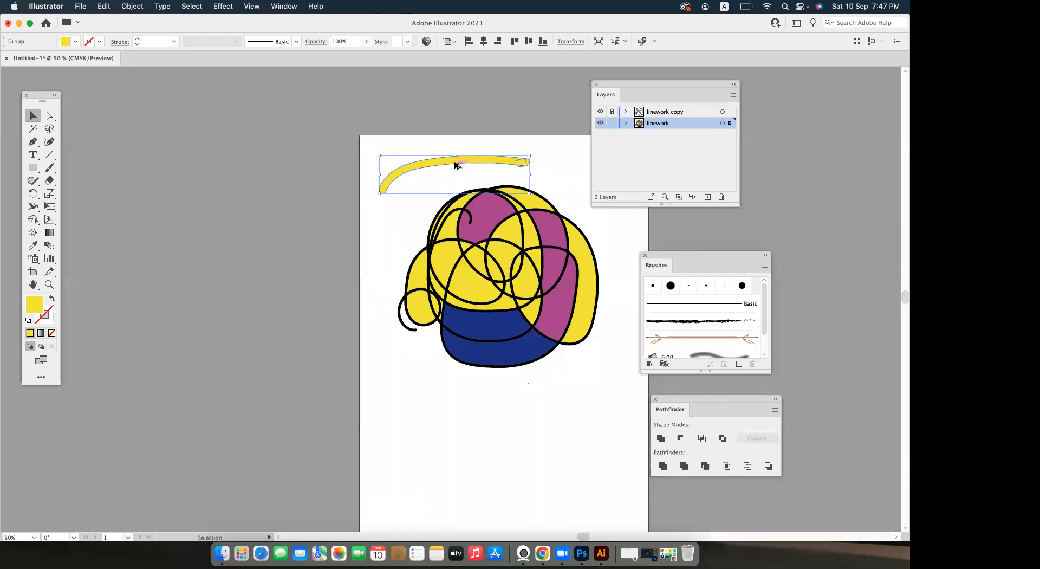
{"action": "scroll", "coordinate": [454, 165], "scroll_direction": "right", "scroll_amount": 4}
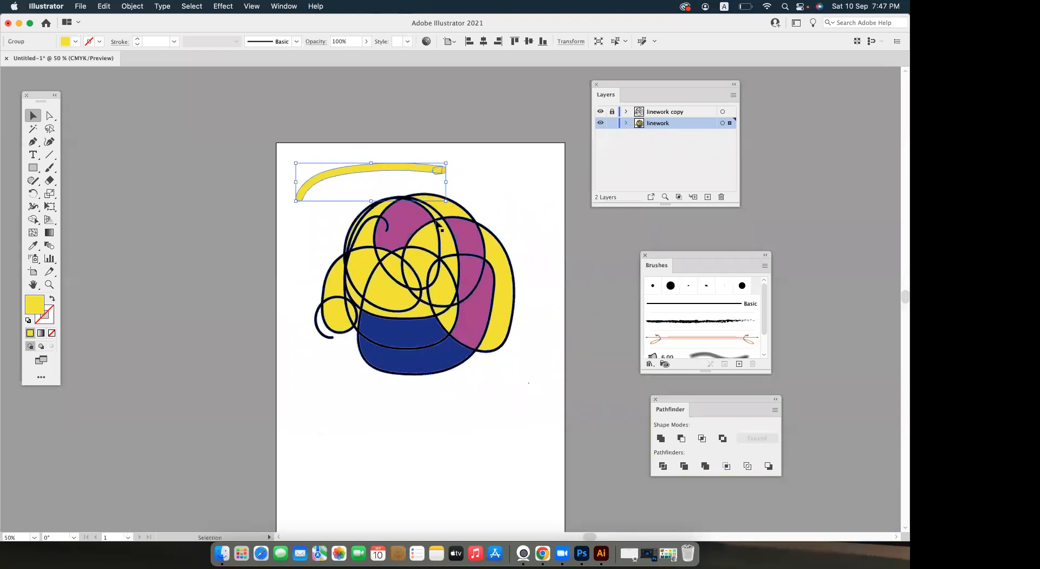
{"action": "key", "text": "super+equal"}
{"action": "scroll", "coordinate": [436, 222], "scroll_direction": "right", "scroll_amount": 2}
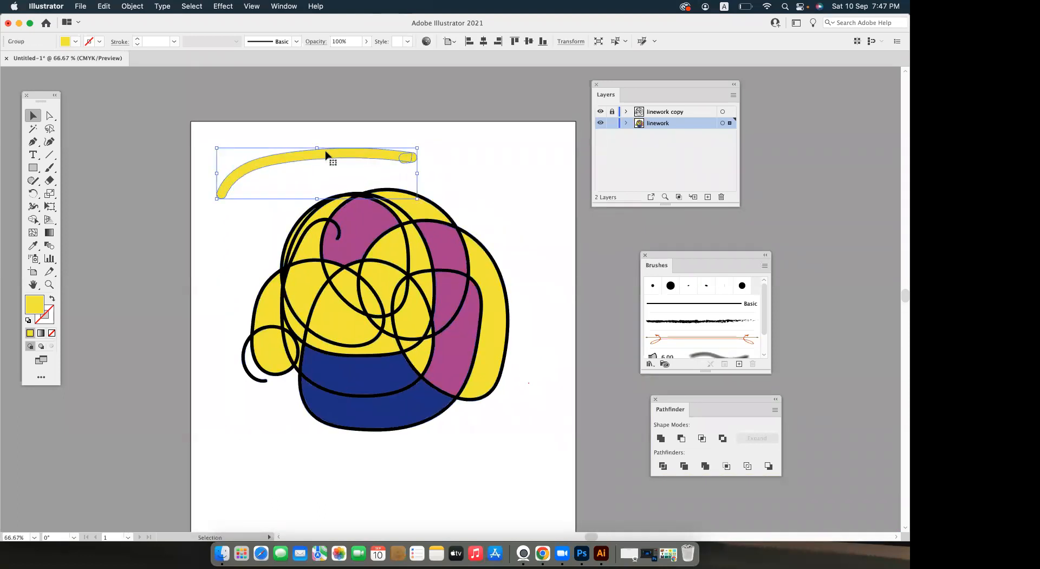
Delete the expanded yellow stroke above the drawing.
{"action": "key", "text": "Delete"}
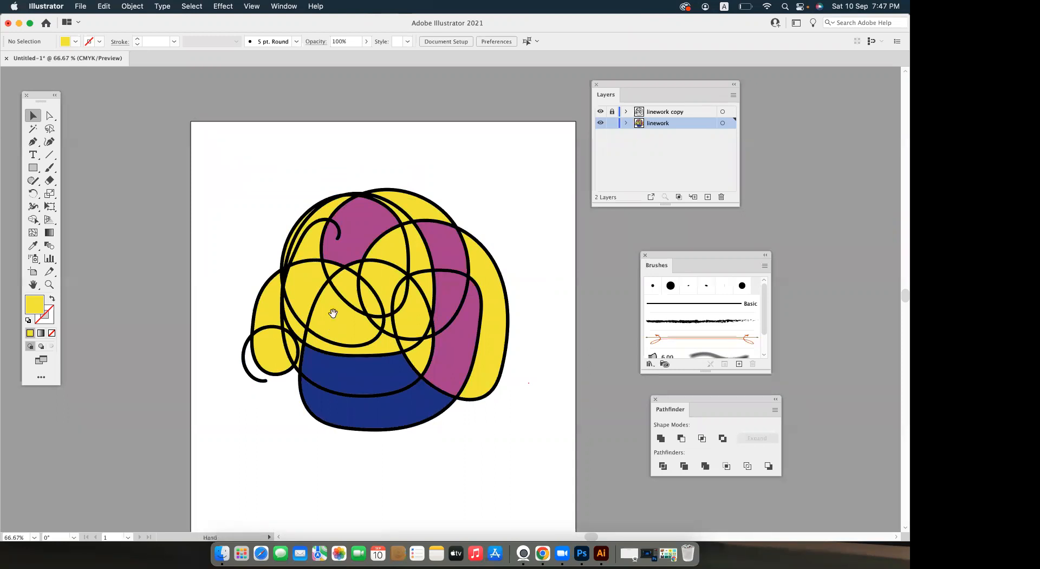
{"action": "scroll", "coordinate": [506, 230], "scroll_direction": "down", "scroll_amount": 2}
{"action": "scroll", "coordinate": [506, 230], "scroll_direction": "right", "scroll_amount": 2}
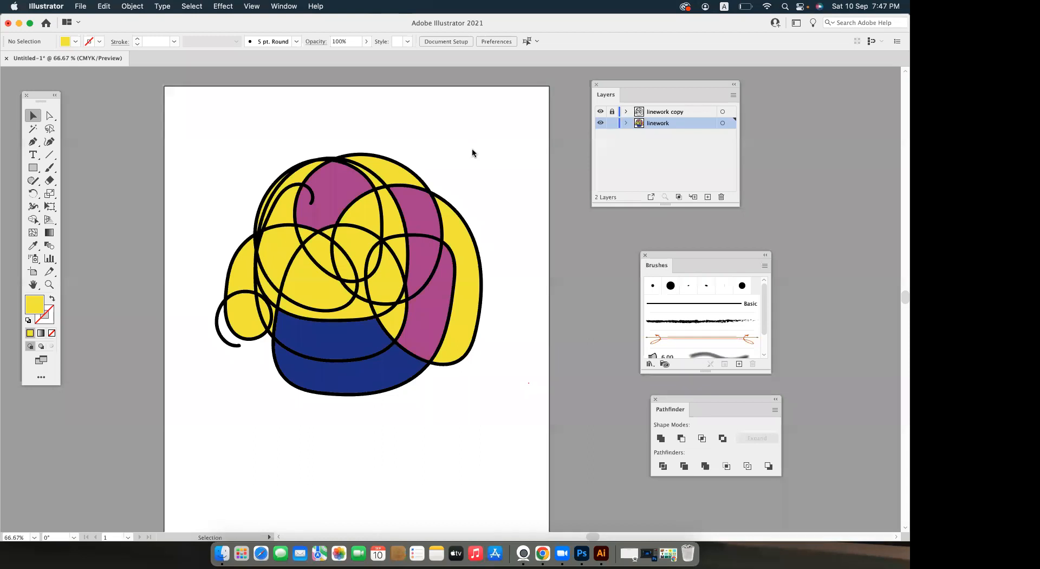
Switch to Chrome and open fiverr.com in a new tab.
{"action": "left_click", "coordinate": [546, 539]}
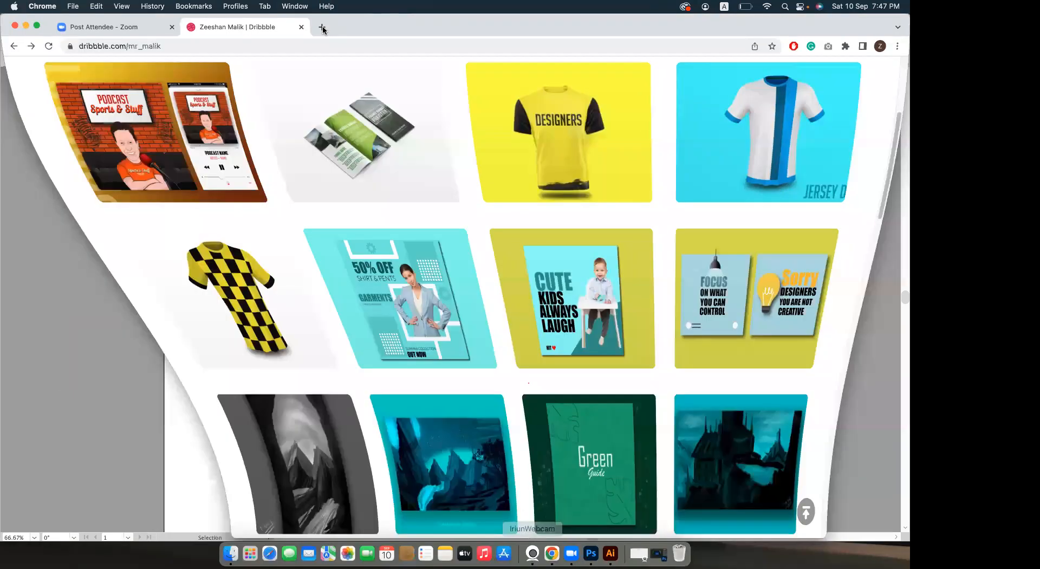
{"action": "left_click", "coordinate": [322, 28]}
{"action": "type", "text": "f"}
{"action": "key", "text": "Return"}
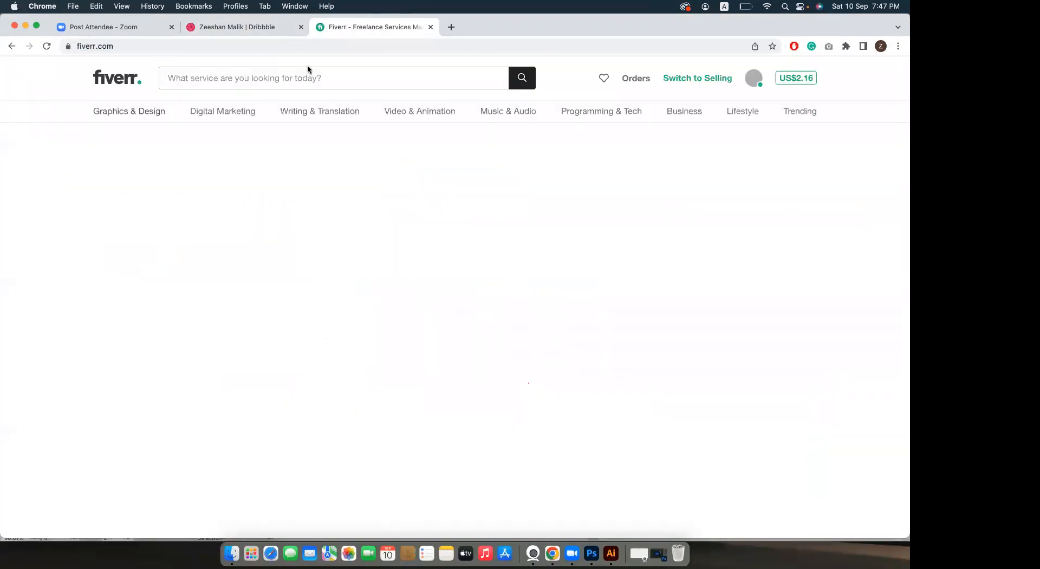
Search Fiverr for "face avatar" services.
{"action": "left_click", "coordinate": [275, 73]}
{"action": "type", "text": "face "}
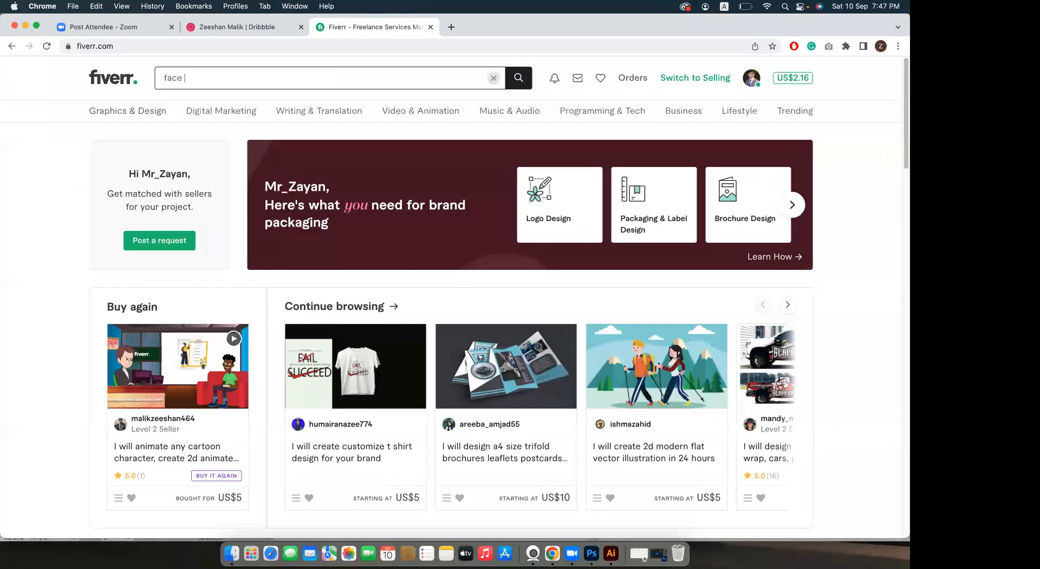
{"action": "type", "text": "avatar"}
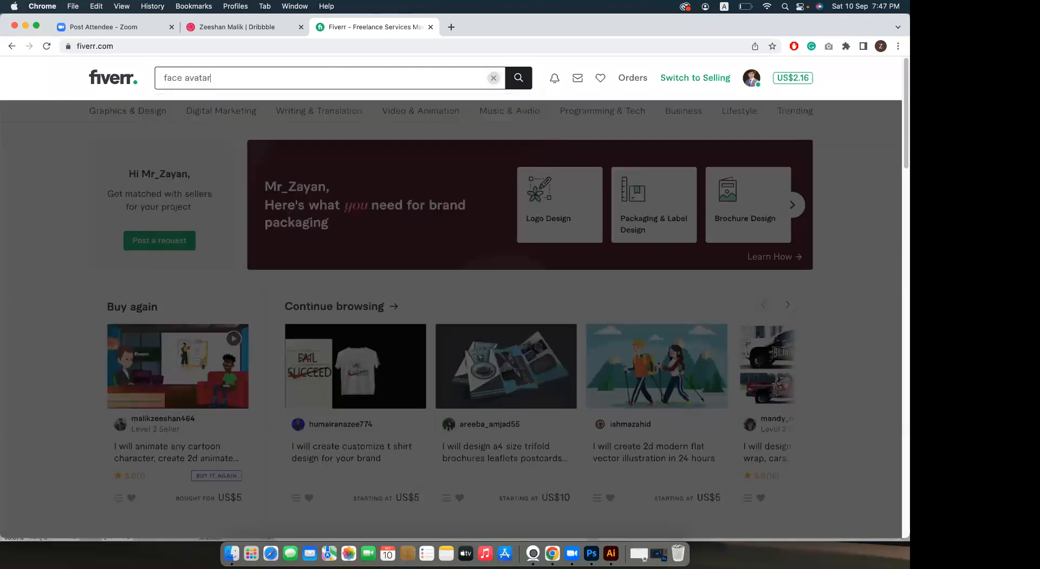
{"action": "key", "text": "Return"}
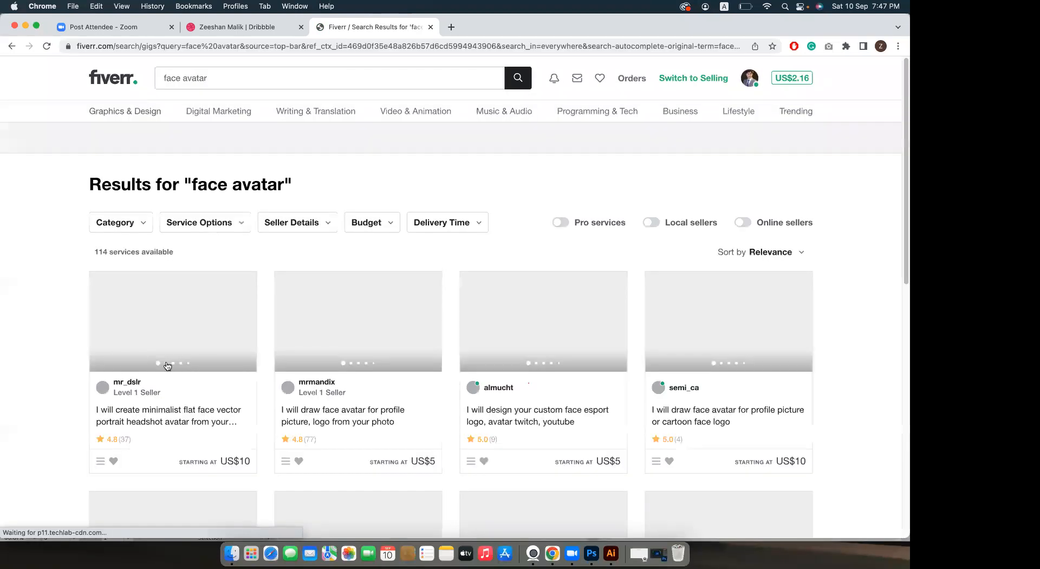
Browse the face avatar results, open the gig for a profile picture or cartoon face logo, and view its first sample image enlarged.
{"action": "scroll", "coordinate": [209, 341], "scroll_direction": "down", "scroll_amount": 2}
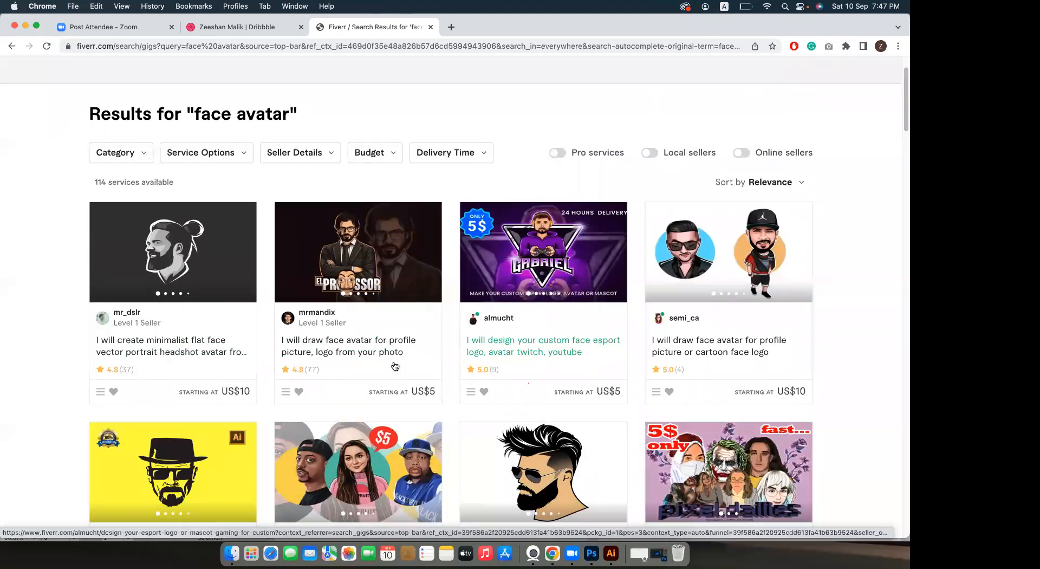
{"action": "scroll", "coordinate": [579, 281], "scroll_direction": "down", "scroll_amount": 2}
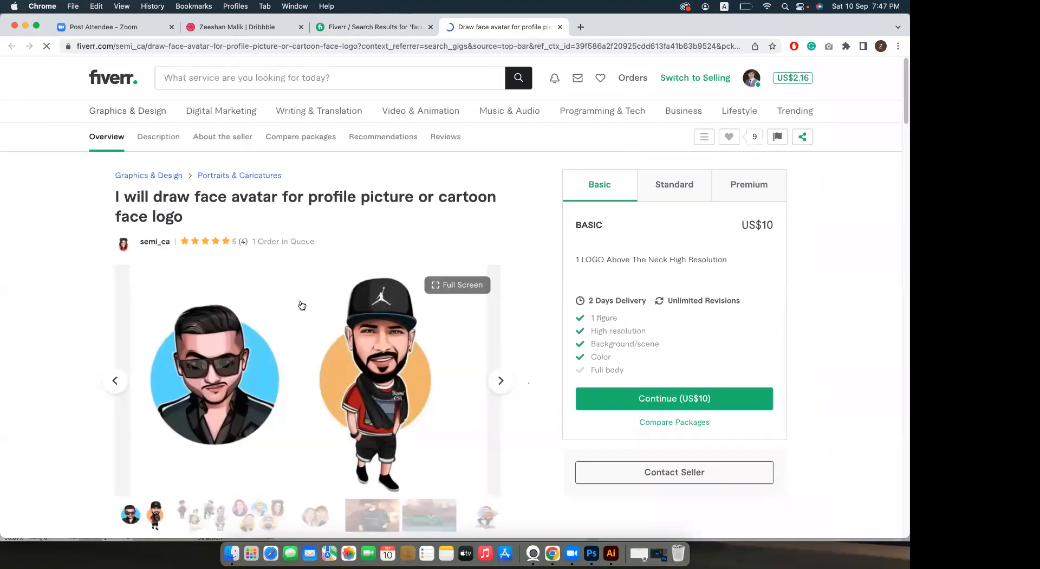
{"action": "scroll", "coordinate": [302, 306], "scroll_direction": "down", "scroll_amount": 1}
{"action": "left_click", "coordinate": [363, 324]}
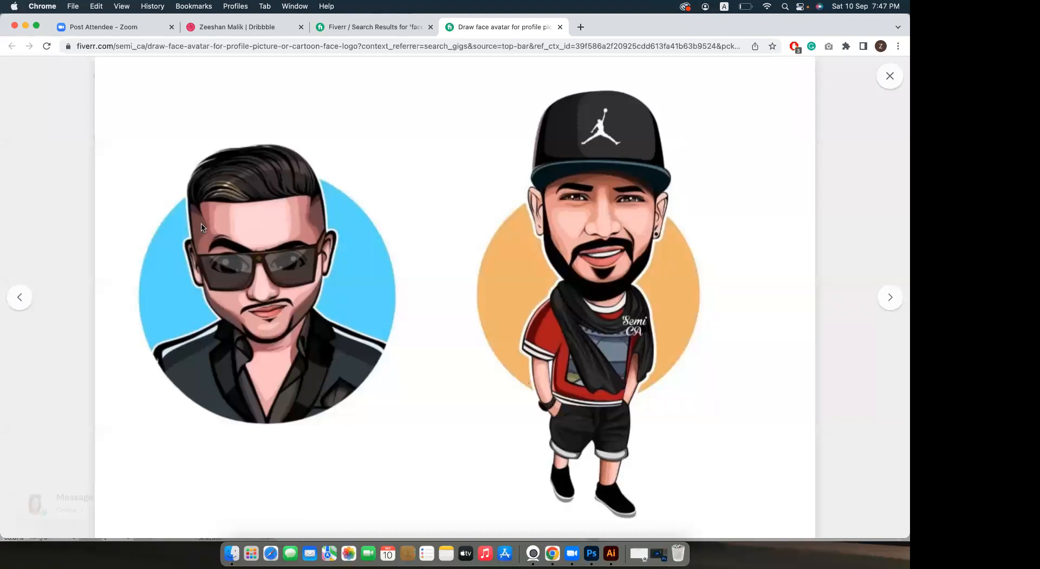
{"action": "left_click", "coordinate": [746, 6]}
{"action": "left_click", "coordinate": [57, 172]}
Switch to Illustrator and create a new blank portrait document in CMYK mode.
{"action": "left_click", "coordinate": [612, 538]}
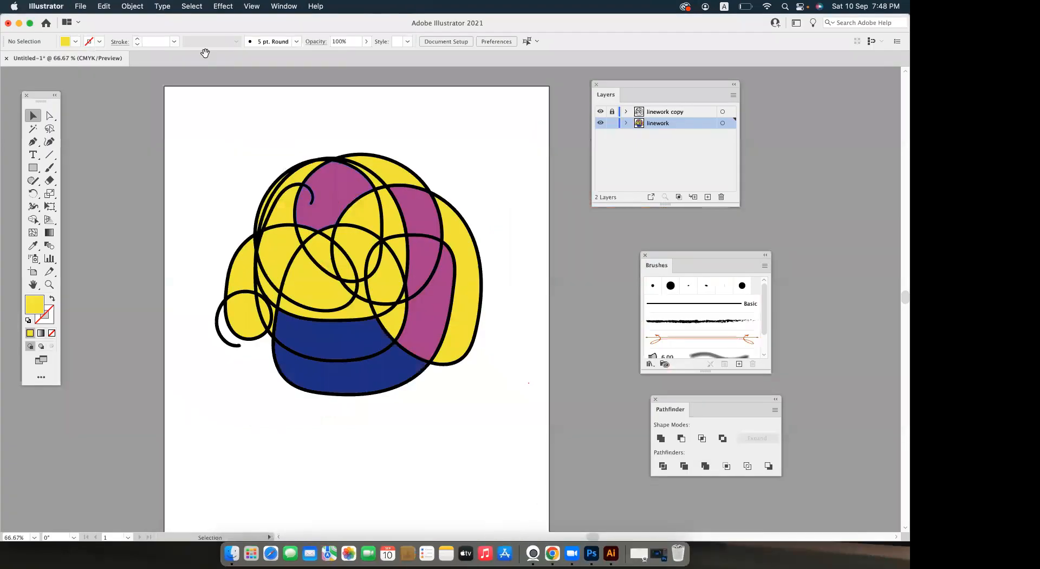
{"action": "left_click", "coordinate": [81, 6]}
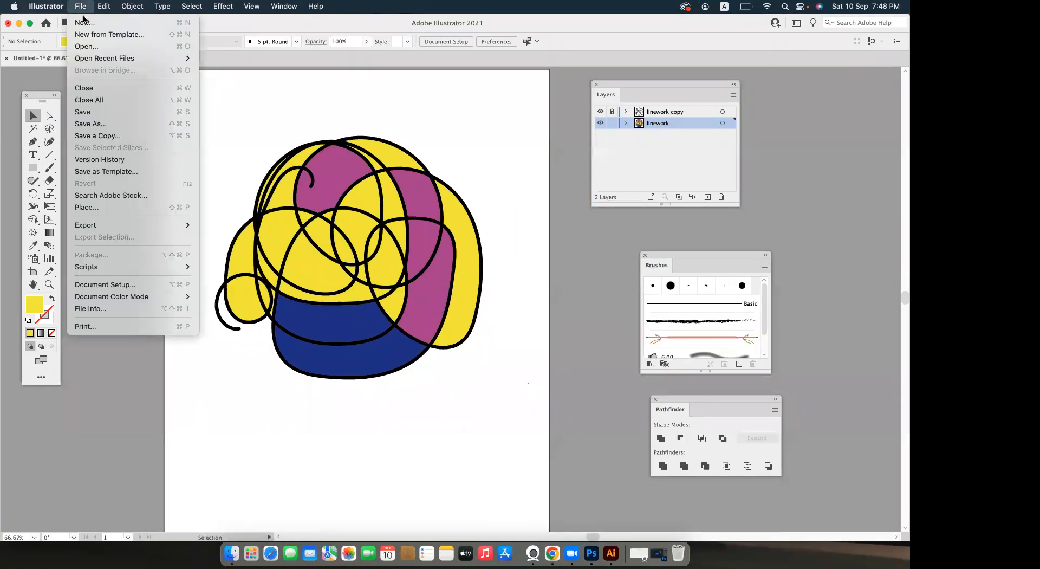
{"action": "left_click", "coordinate": [84, 24]}
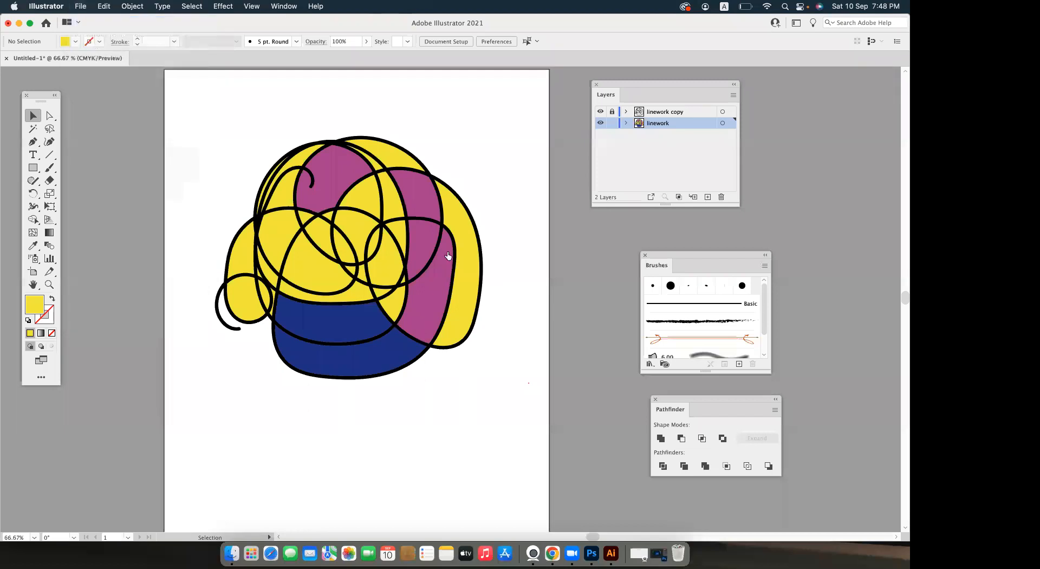
{"action": "left_click", "coordinate": [659, 428]}
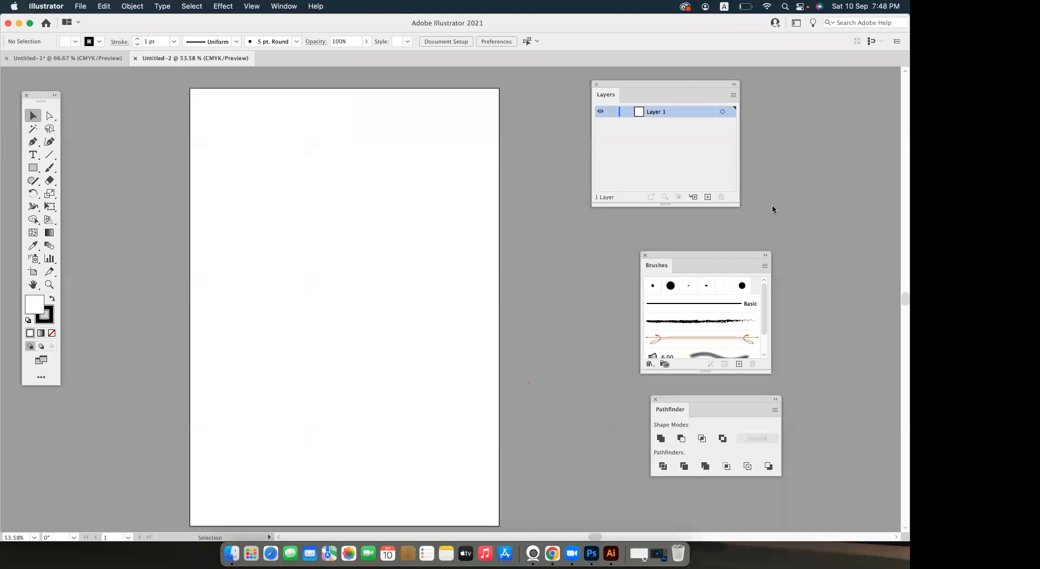
{"action": "left_click_drag", "start_coordinate": [665, 83], "coordinate": [677, 102]}
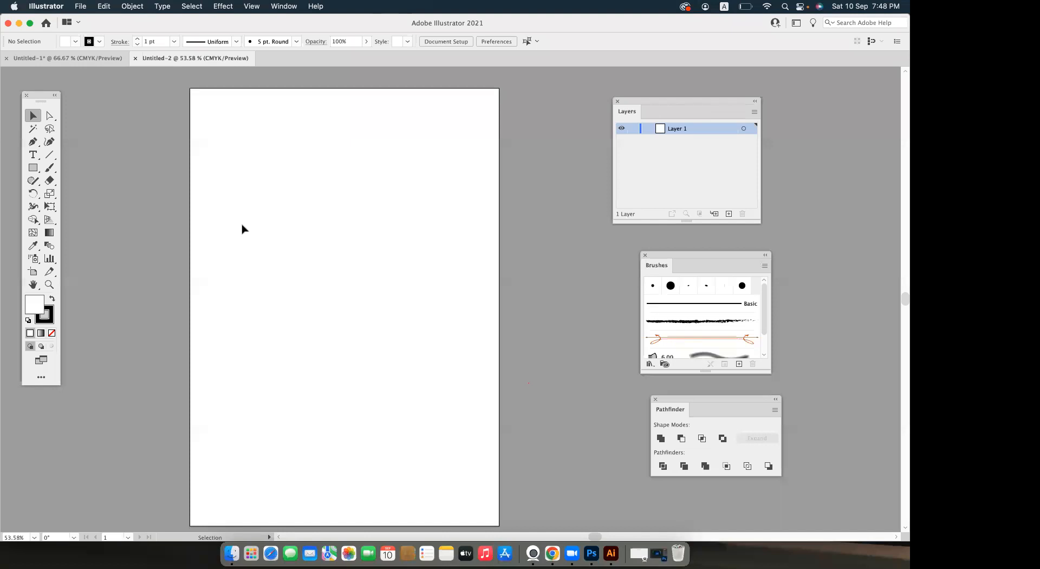
Draw a very flat horizontal ellipse about 142 mm wide and 2 mm high across the upper part of the artboard.
{"action": "left_click", "coordinate": [33, 168]}
{"action": "left_click", "coordinate": [76, 193]}
{"action": "key", "text": "super+1"}
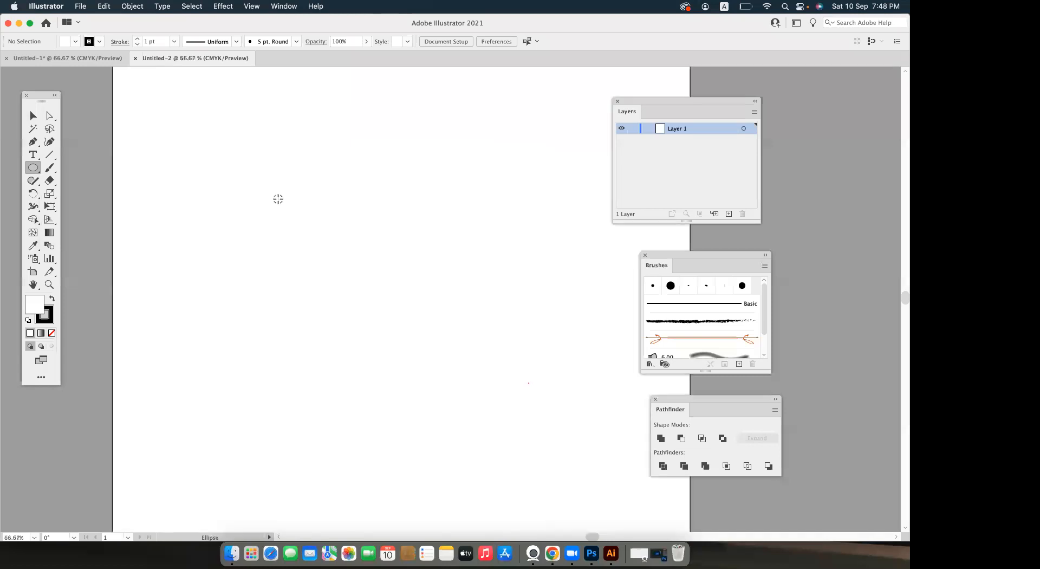
{"action": "scroll", "coordinate": [233, 220], "scroll_direction": "right", "scroll_amount": 1}
{"action": "left_click_drag", "start_coordinate": [167, 203], "coordinate": [556, 208]}
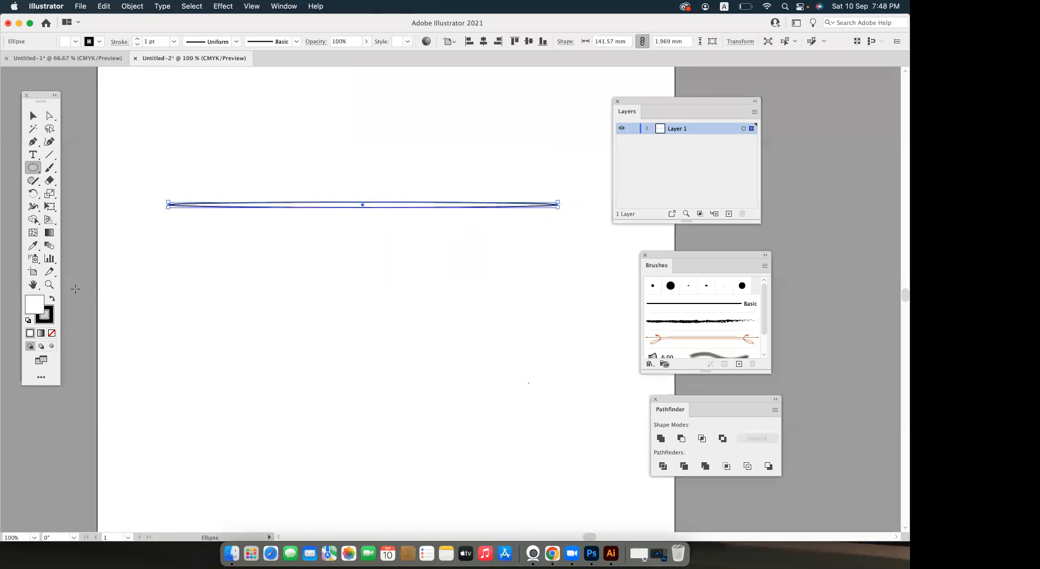
Give the flat ellipse a black fill with no stroke, and close the floating Properties panel covering it.
{"action": "left_click", "coordinate": [52, 298]}
{"action": "left_click", "coordinate": [50, 322]}
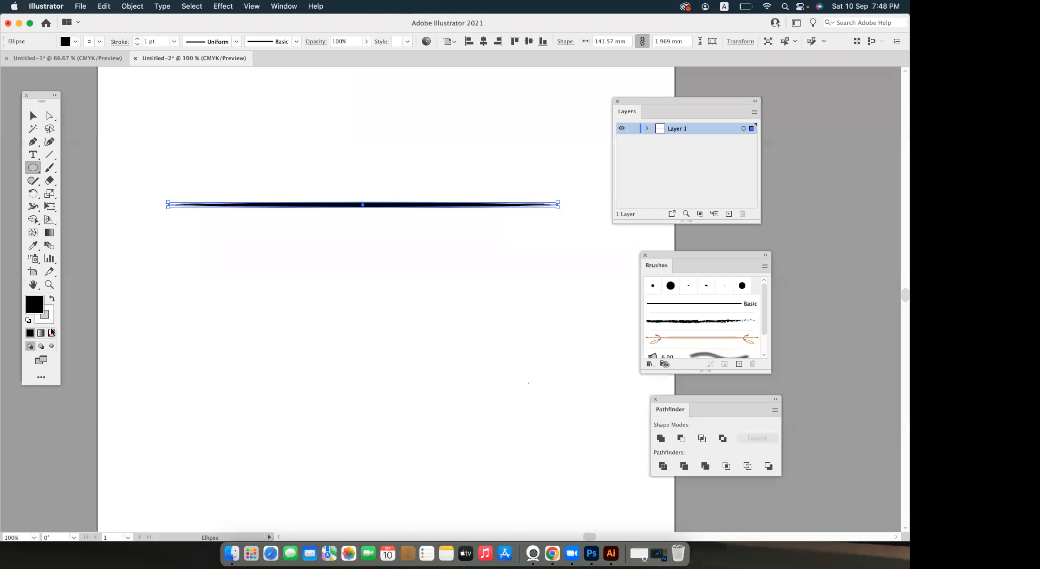
{"action": "left_click", "coordinate": [52, 333]}
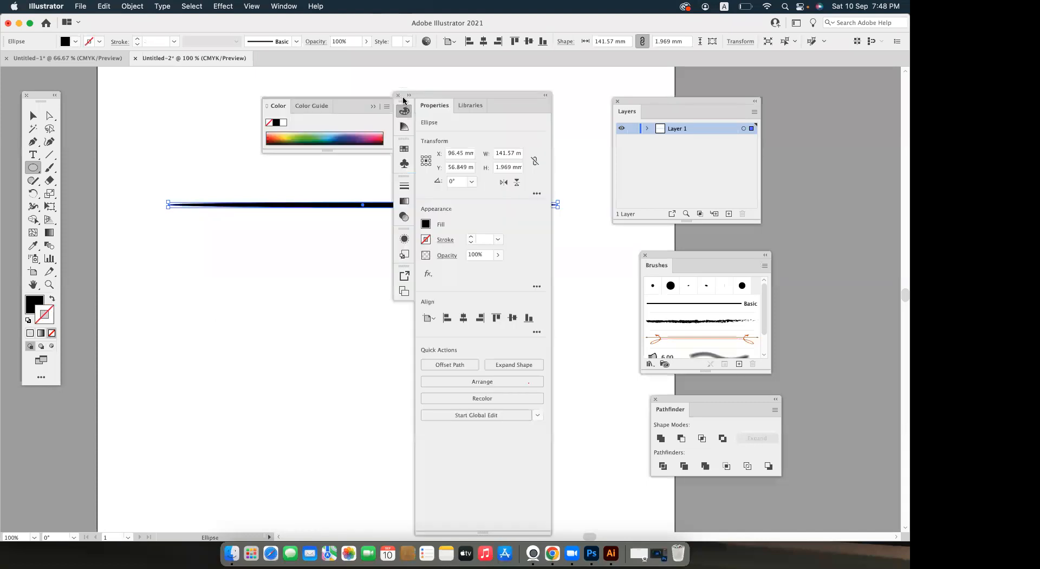
{"action": "left_click", "coordinate": [399, 95]}
{"action": "key", "text": "v"}
{"action": "left_click", "coordinate": [360, 227]}
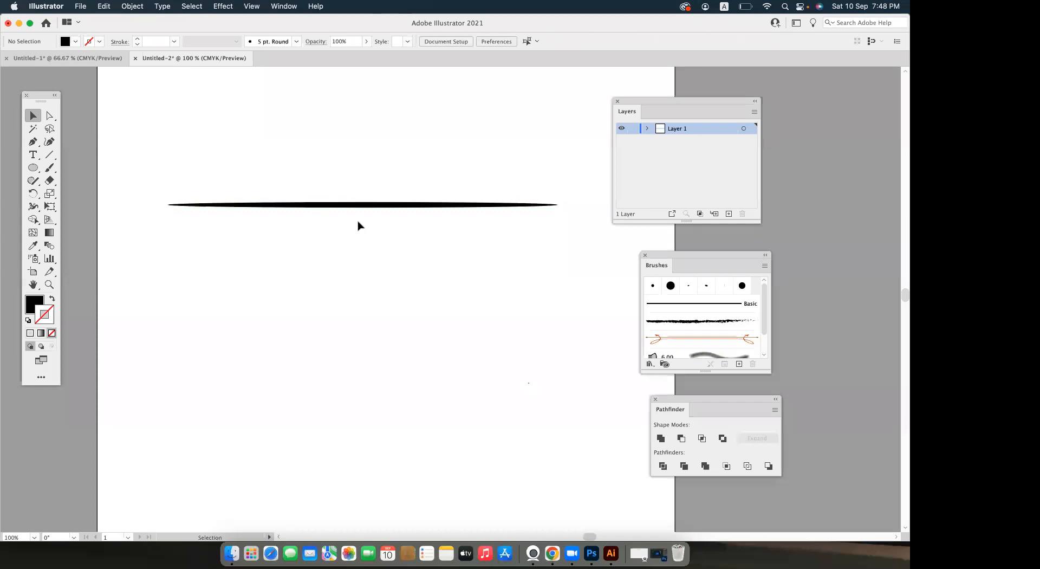
Thin the black ellipse to a height of about 0.6 mm, keeping its full width.
{"action": "key", "text": "super+equal"}
{"action": "key", "text": "super+equal"}
{"action": "key", "text": "super+equal"}
{"action": "key", "text": "super+equal"}
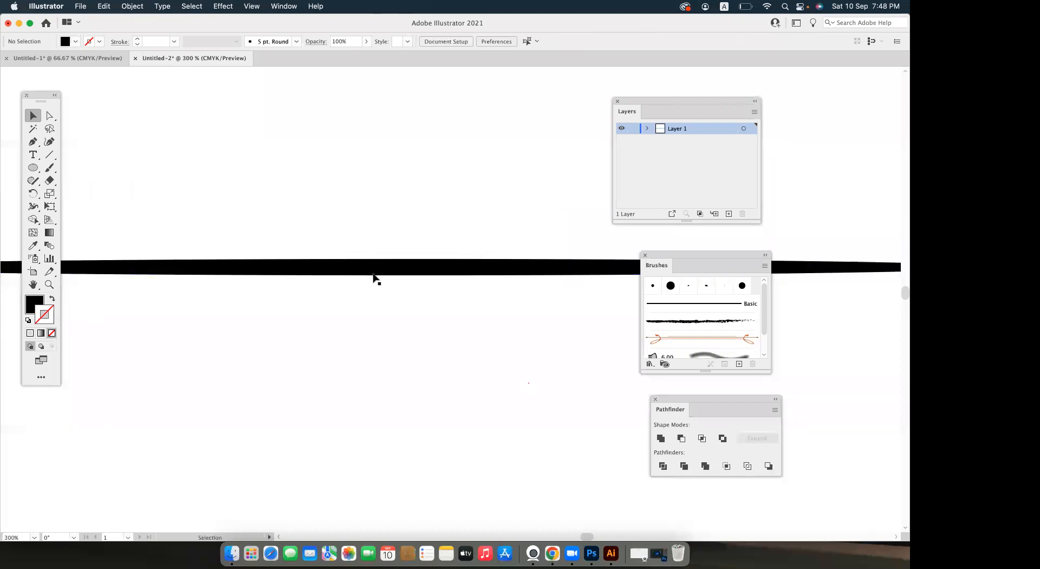
{"action": "left_click", "coordinate": [451, 266]}
{"action": "left_click_drag", "start_coordinate": [451, 258], "coordinate": [452, 258]}
{"action": "left_click", "coordinate": [453, 276]}
{"action": "key", "text": "super+minus"}
{"action": "key", "text": "super+minus"}
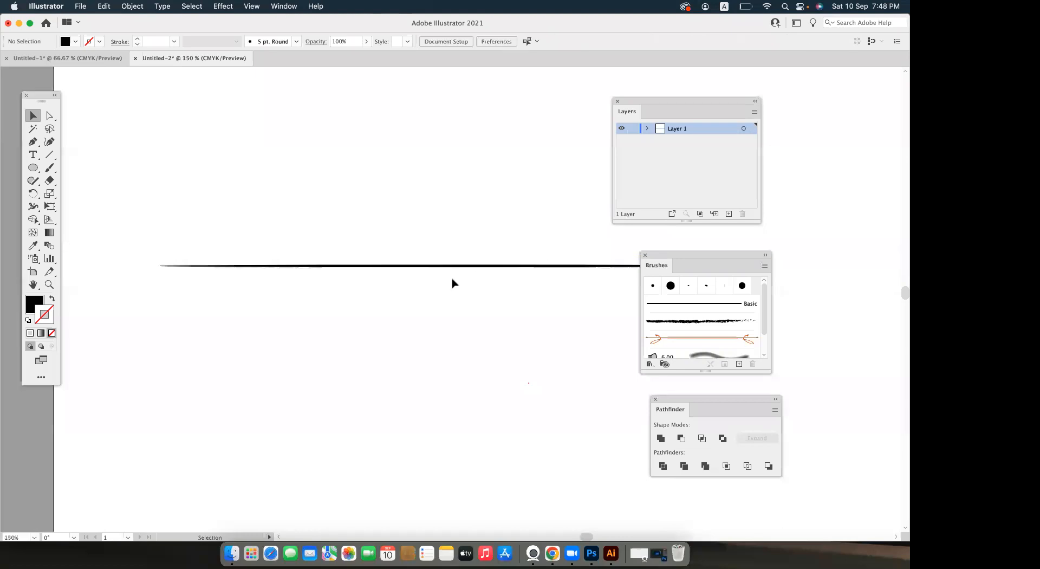
Select the thin black ellipse and start a new brush of the Art Brush type from it.
{"action": "left_click_drag", "start_coordinate": [246, 212], "coordinate": [490, 269]}
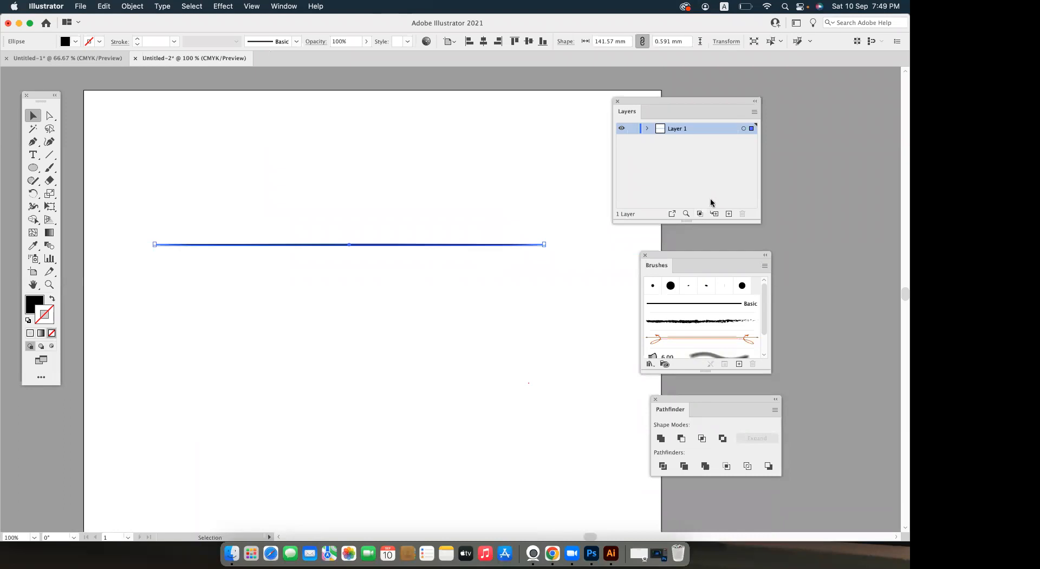
{"action": "left_click_drag", "start_coordinate": [732, 261], "coordinate": [716, 241]}
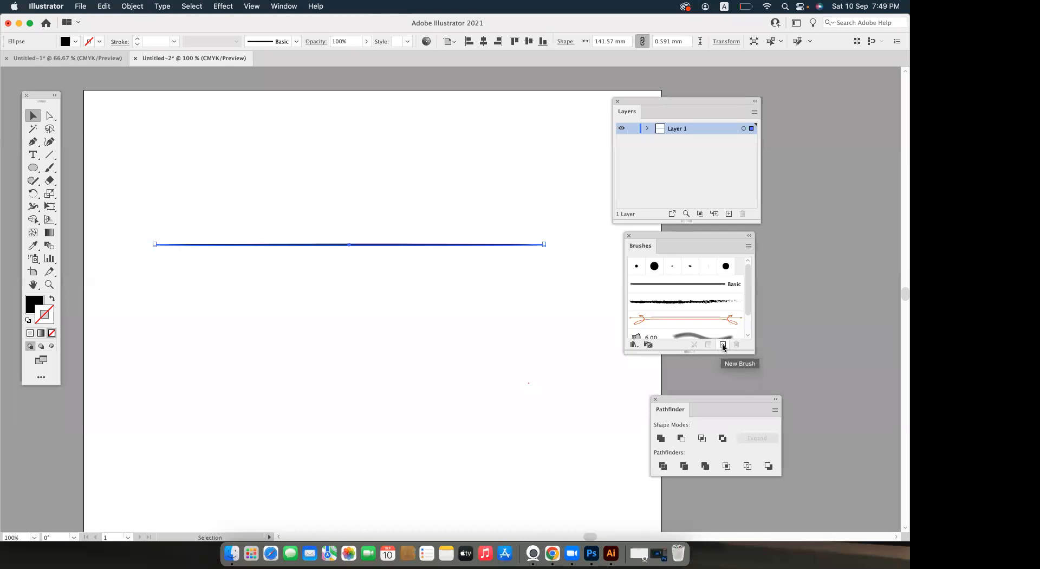
{"action": "left_click", "coordinate": [722, 345]}
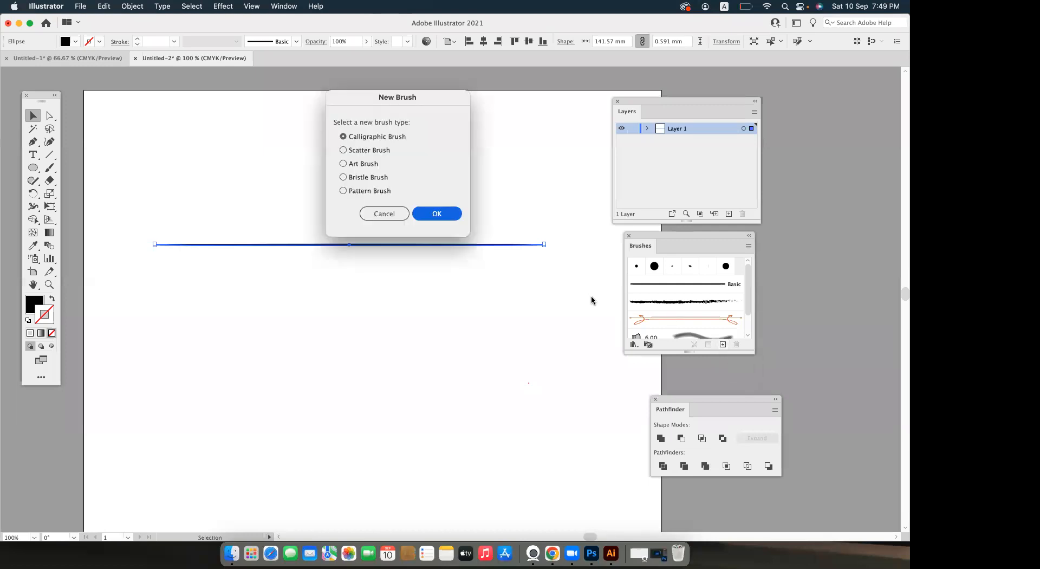
{"action": "left_click_drag", "start_coordinate": [407, 103], "coordinate": [505, 242]}
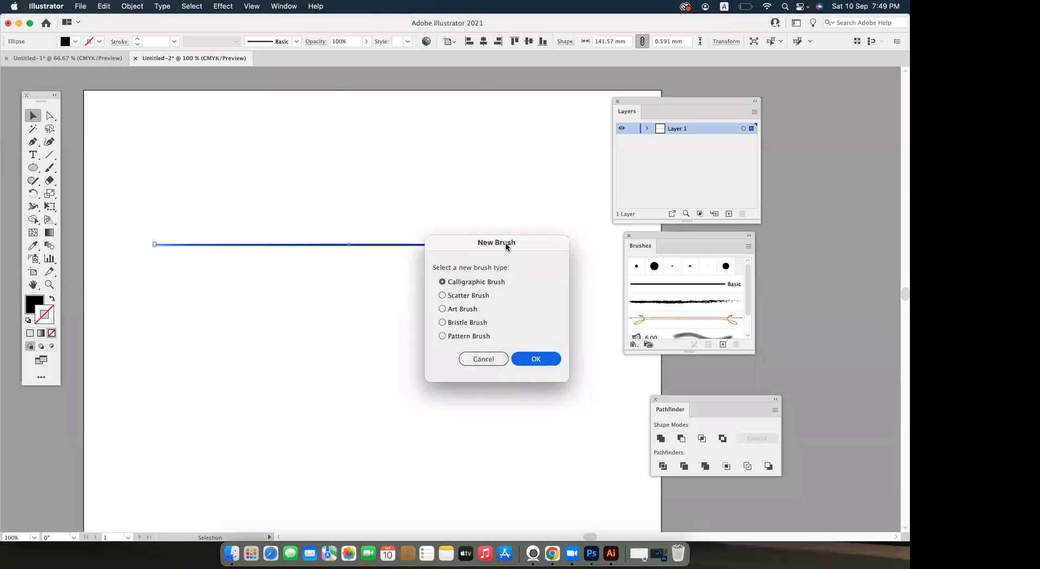
{"action": "left_click", "coordinate": [442, 309]}
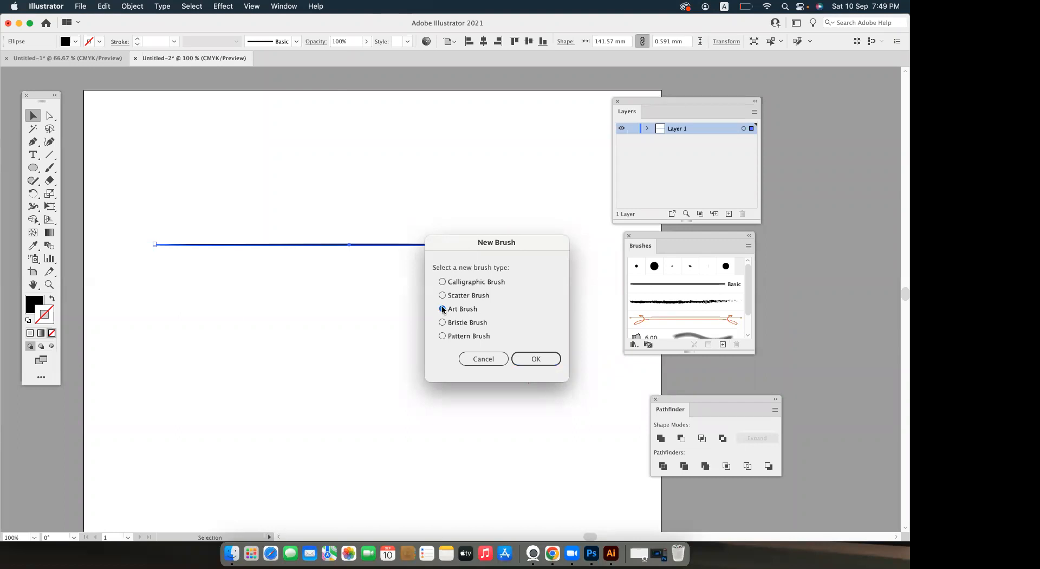
{"action": "left_click", "coordinate": [529, 359]}
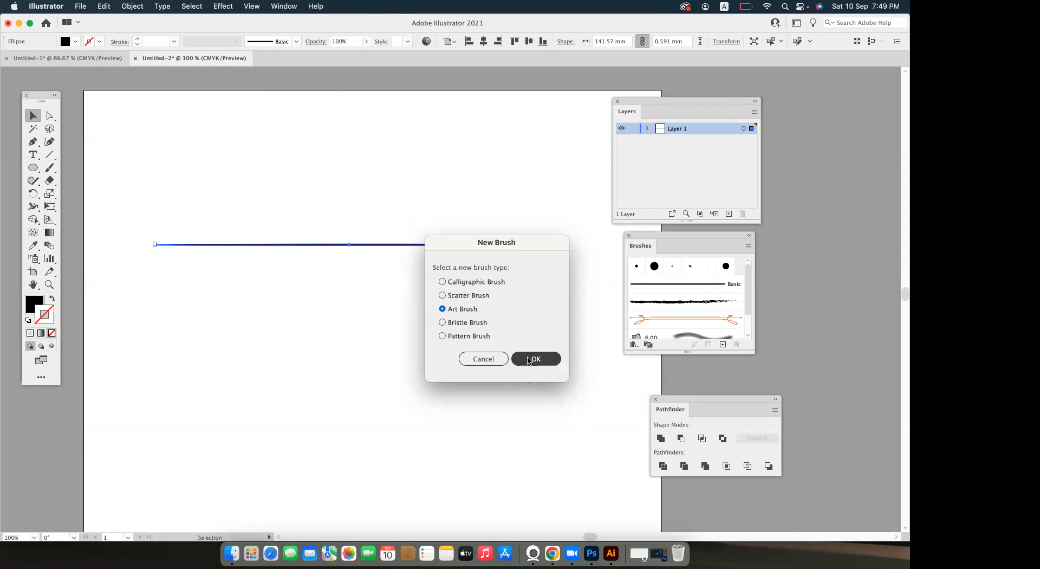
{"action": "left_click", "coordinate": [531, 359]}
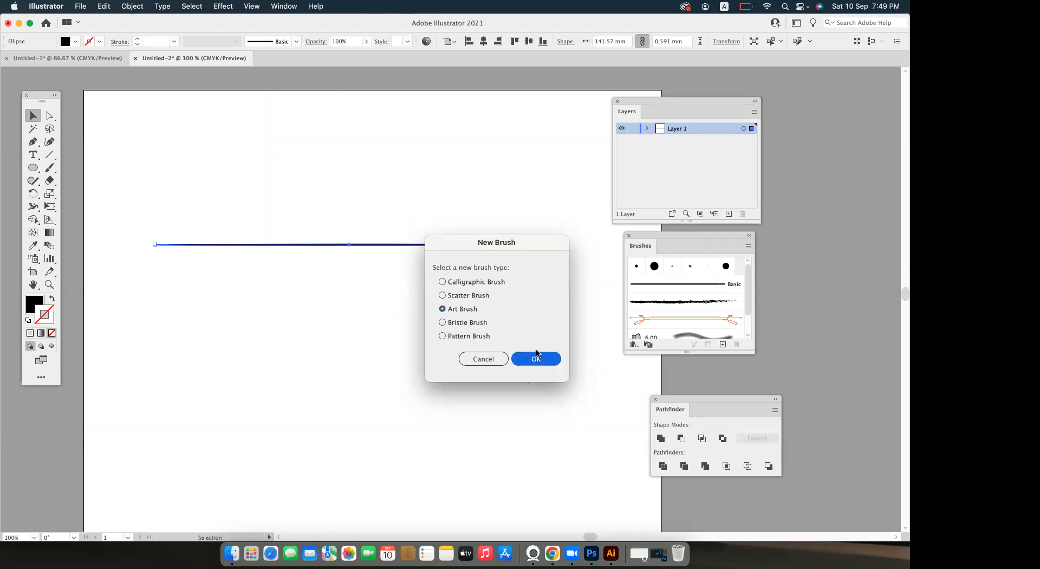
Set the art brush's colorization method to Tints, create the brush, and deselect the ellipse.
{"action": "left_click_drag", "start_coordinate": [521, 116], "coordinate": [462, 105]}
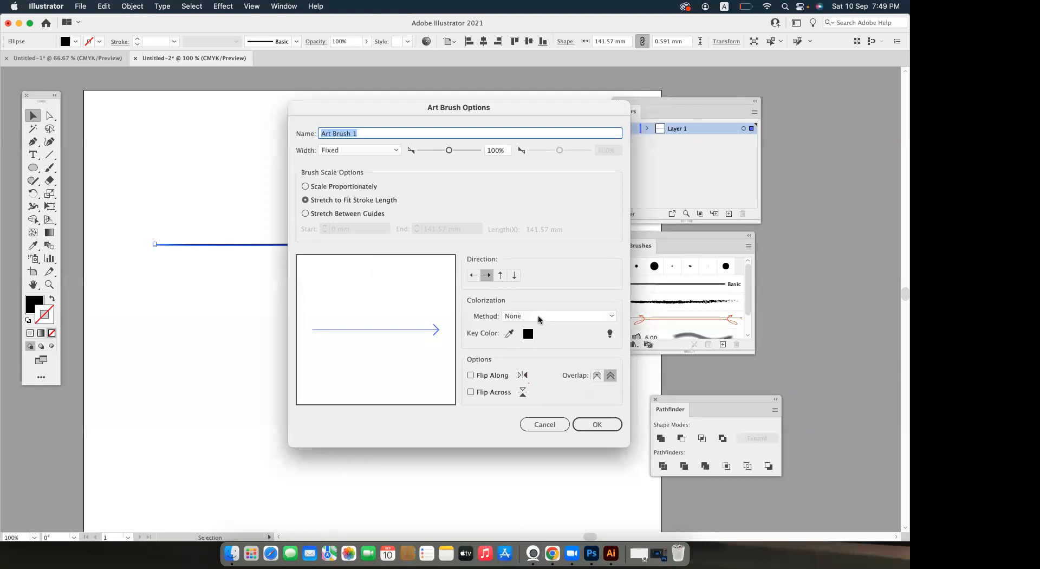
{"action": "left_click", "coordinate": [538, 316]}
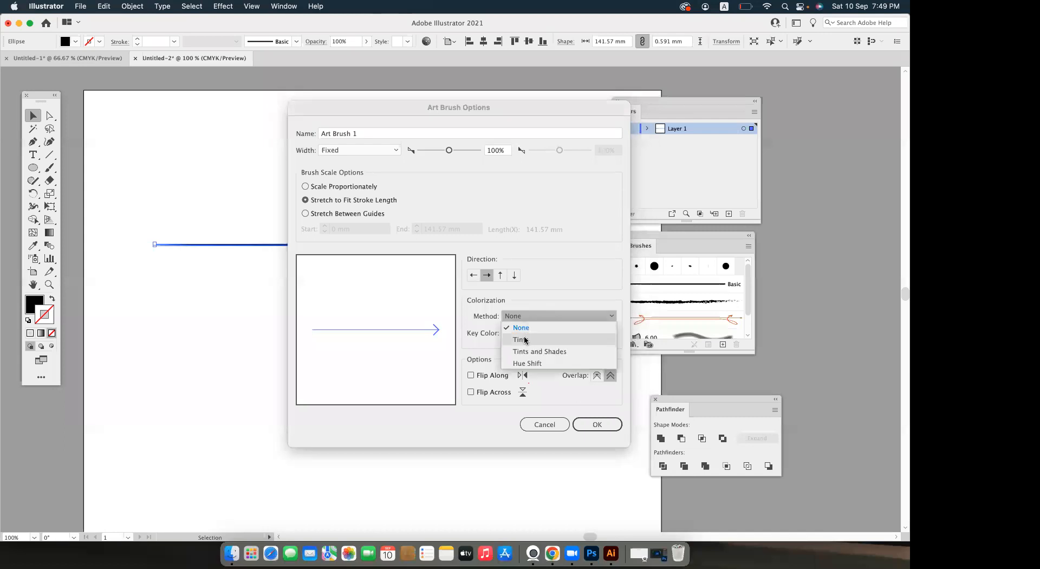
{"action": "left_click", "coordinate": [523, 339]}
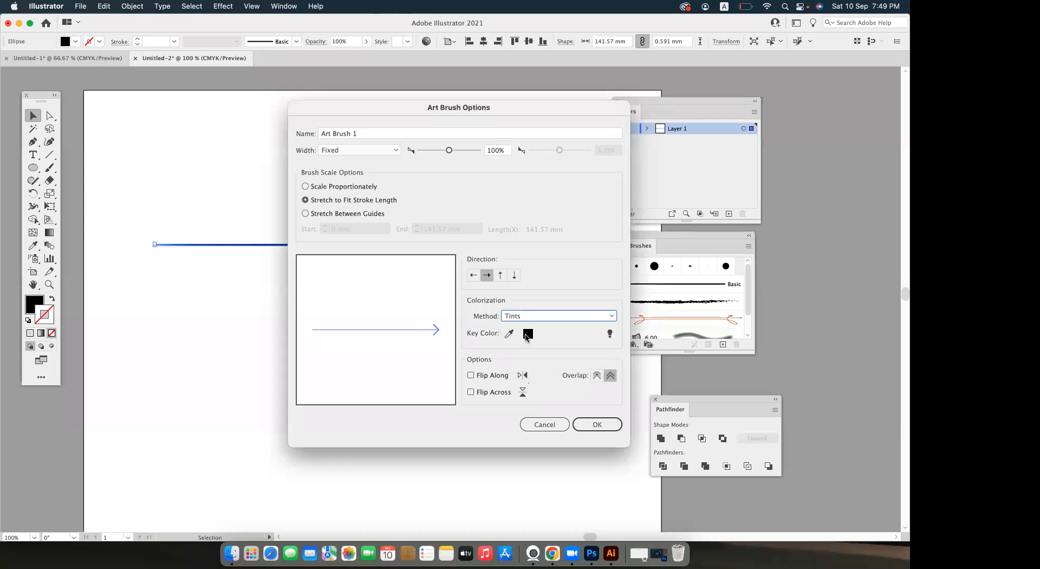
{"action": "left_click", "coordinate": [528, 316]}
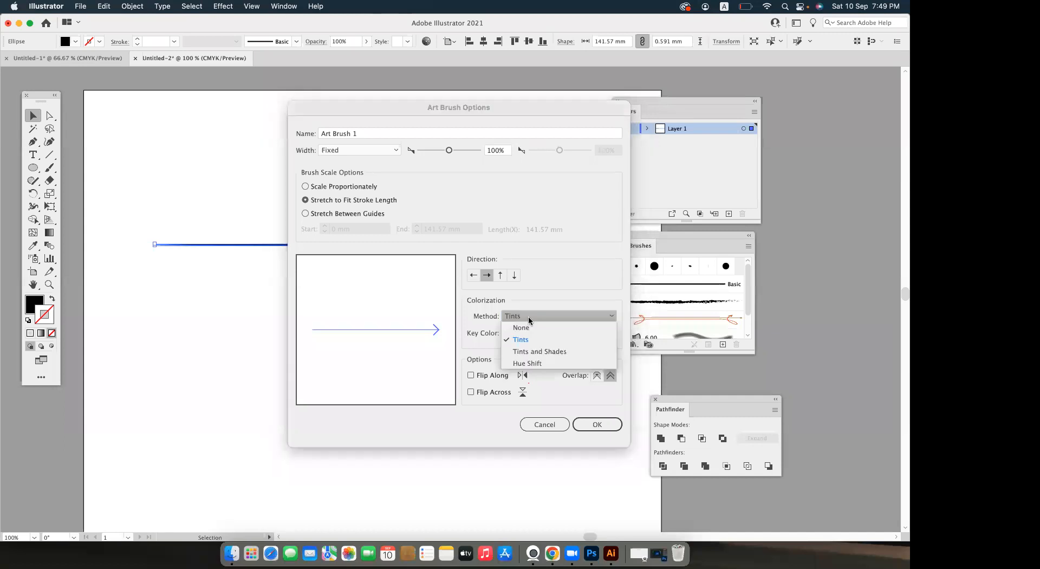
{"action": "left_click", "coordinate": [520, 327]}
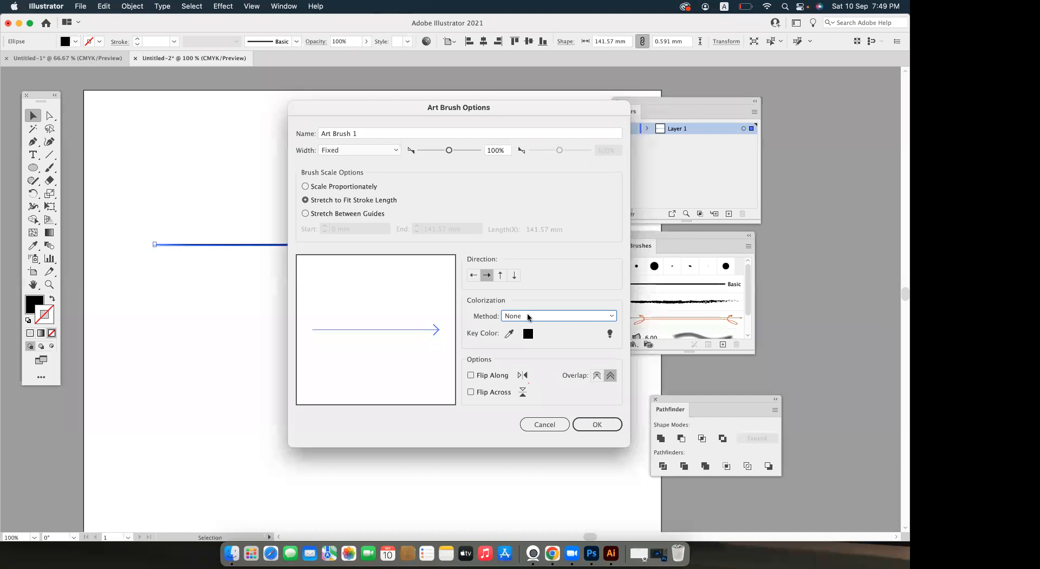
{"action": "left_click", "coordinate": [527, 314]}
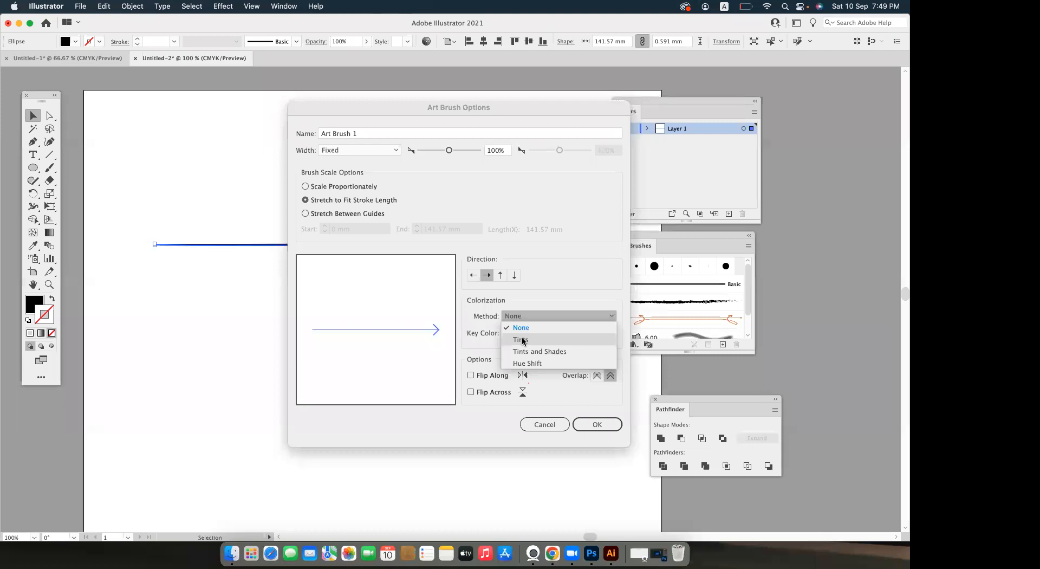
{"action": "left_click", "coordinate": [522, 340]}
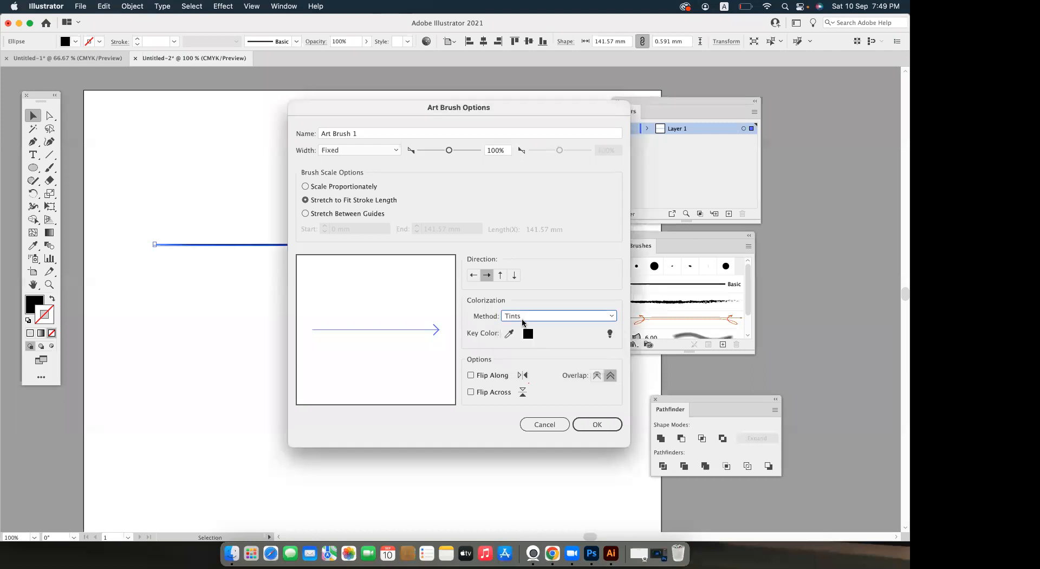
{"action": "left_click", "coordinate": [598, 425]}
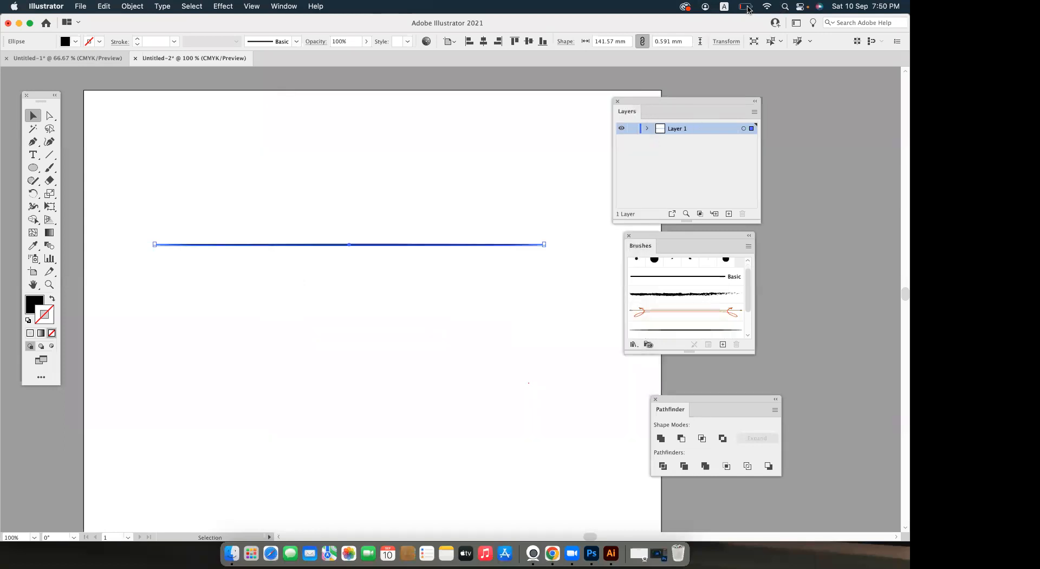
{"action": "left_click", "coordinate": [747, 9]}
{"action": "left_click", "coordinate": [486, 222]}
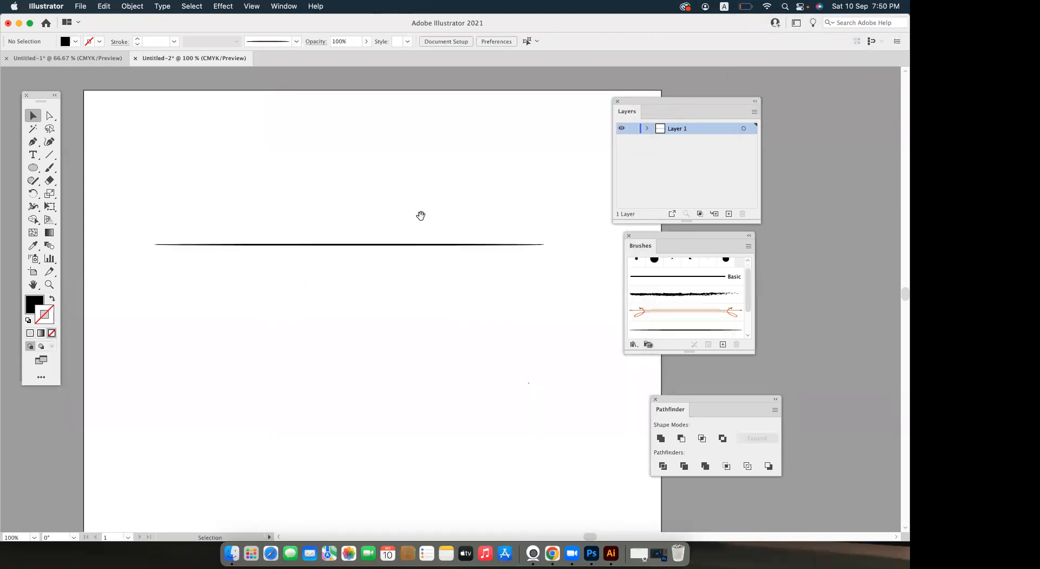
{"action": "left_click_drag", "start_coordinate": [420, 216], "coordinate": [431, 220]}
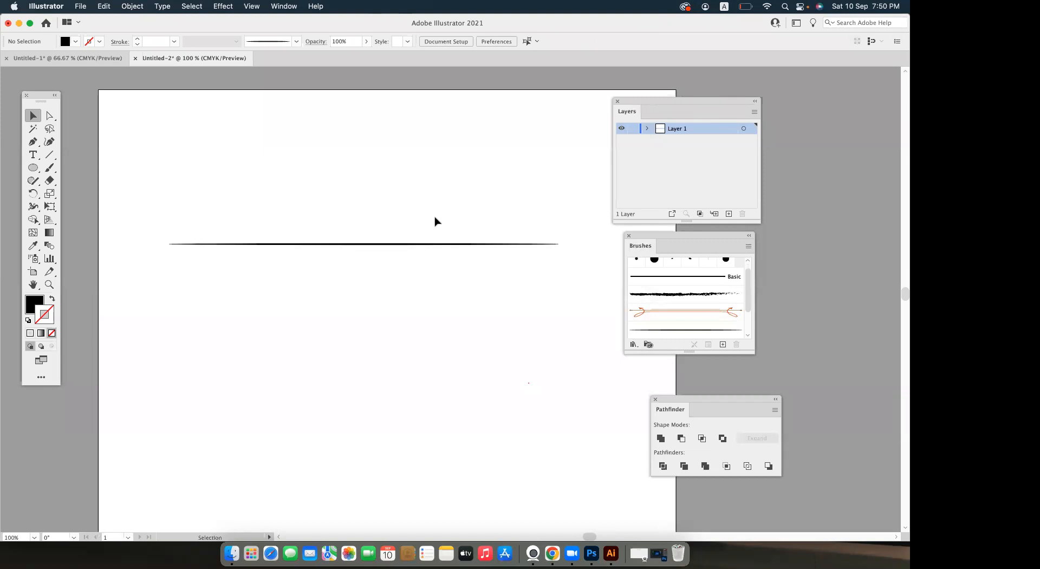
{"action": "left_click", "coordinate": [427, 246]}
{"action": "left_click", "coordinate": [380, 200]}
{"action": "left_click", "coordinate": [288, 7]}
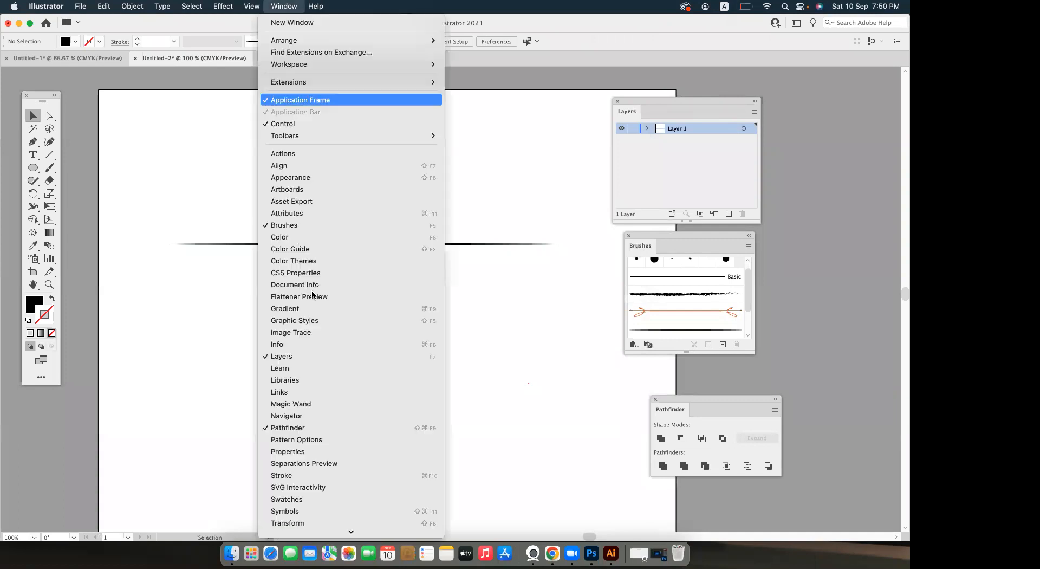
{"action": "left_click", "coordinate": [791, 314]}
{"action": "left_click", "coordinate": [720, 343]}
{"action": "left_click", "coordinate": [492, 360]}
Start another Art Brush from the thin black ellipse and read through the Colorization Tips.
{"action": "left_click_drag", "start_coordinate": [309, 183], "coordinate": [518, 310]}
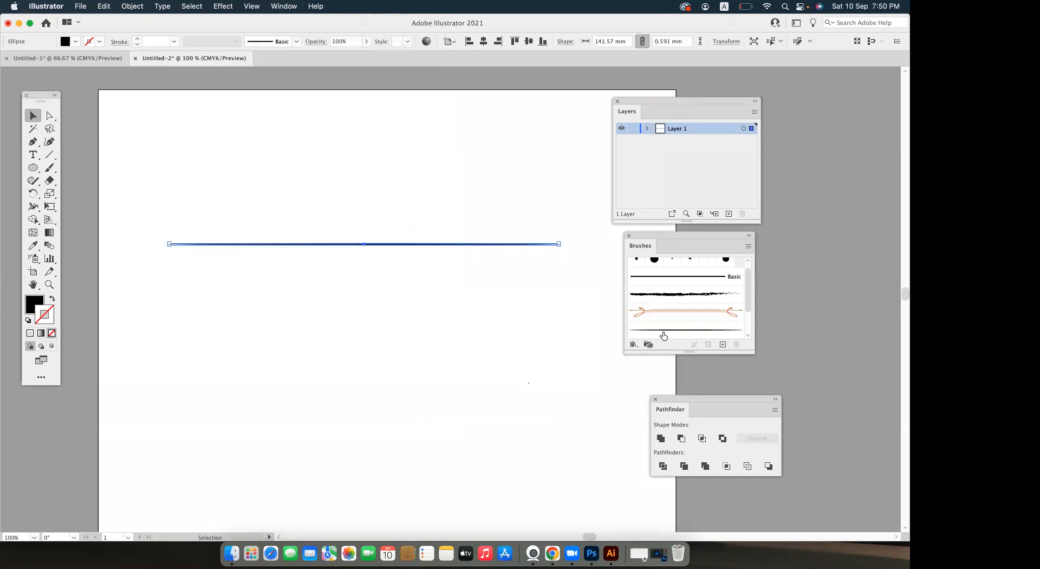
{"action": "left_click", "coordinate": [722, 344]}
{"action": "left_click", "coordinate": [456, 309]}
{"action": "left_click", "coordinate": [536, 358]}
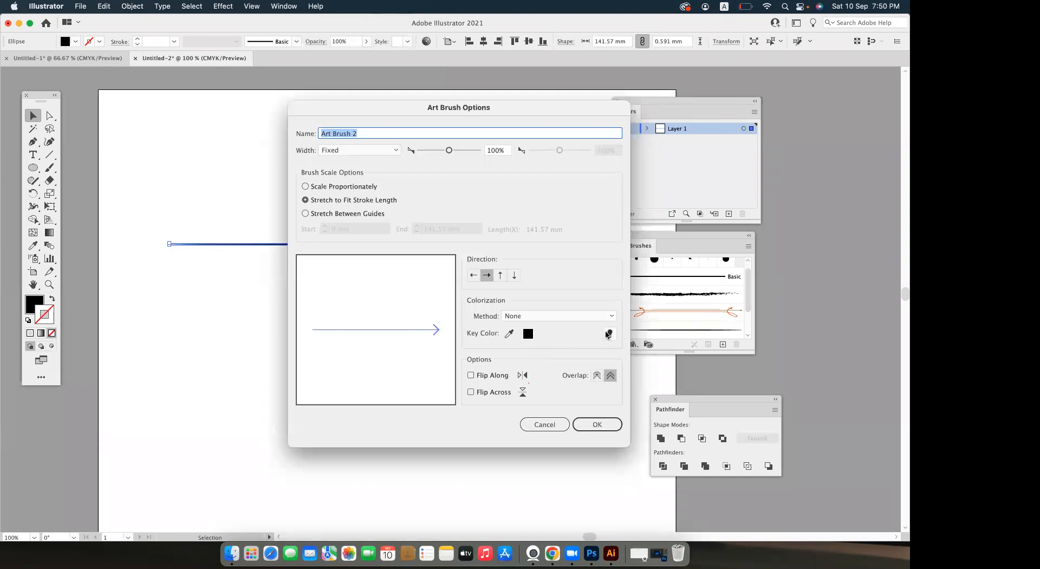
{"action": "left_click", "coordinate": [610, 333]}
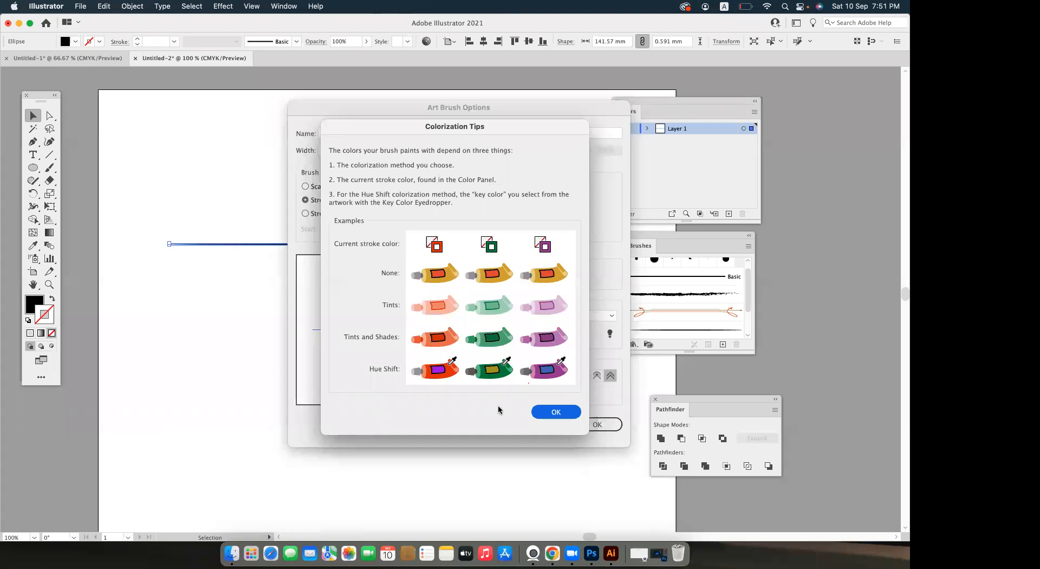
{"action": "left_click", "coordinate": [564, 415]}
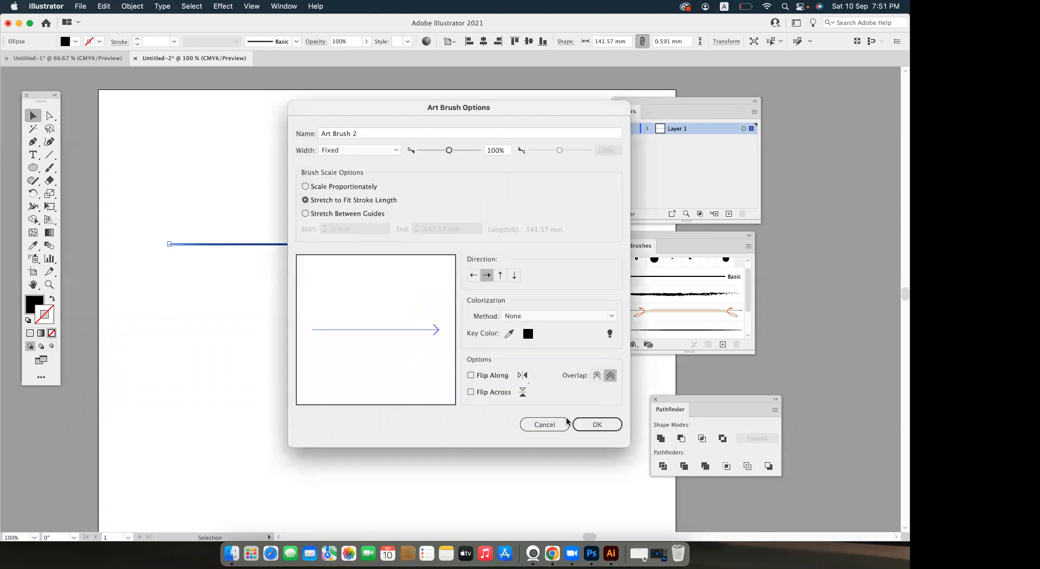
Create the art brush with the colorization method None and deselect the ellipse.
{"action": "left_click", "coordinate": [596, 424]}
{"action": "left_click", "coordinate": [365, 223]}
{"action": "left_click_drag", "start_coordinate": [366, 224], "coordinate": [407, 283]}
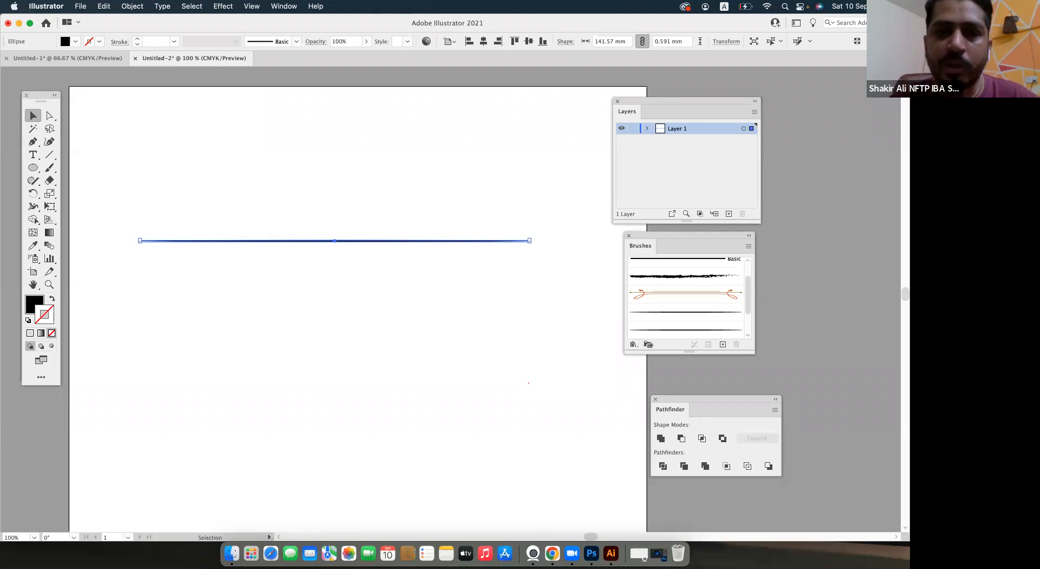
{"action": "left_click", "coordinate": [405, 169]}
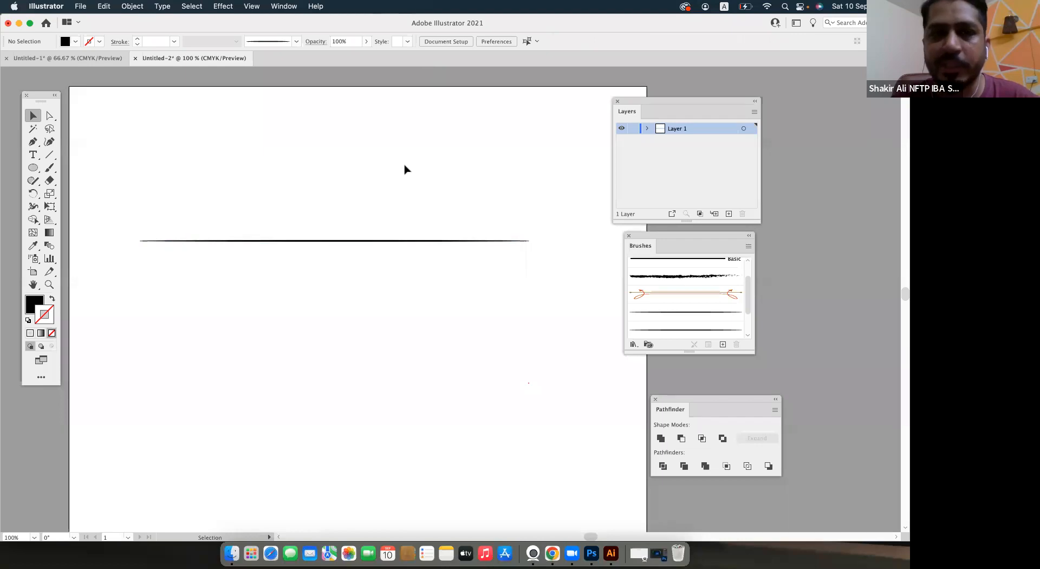
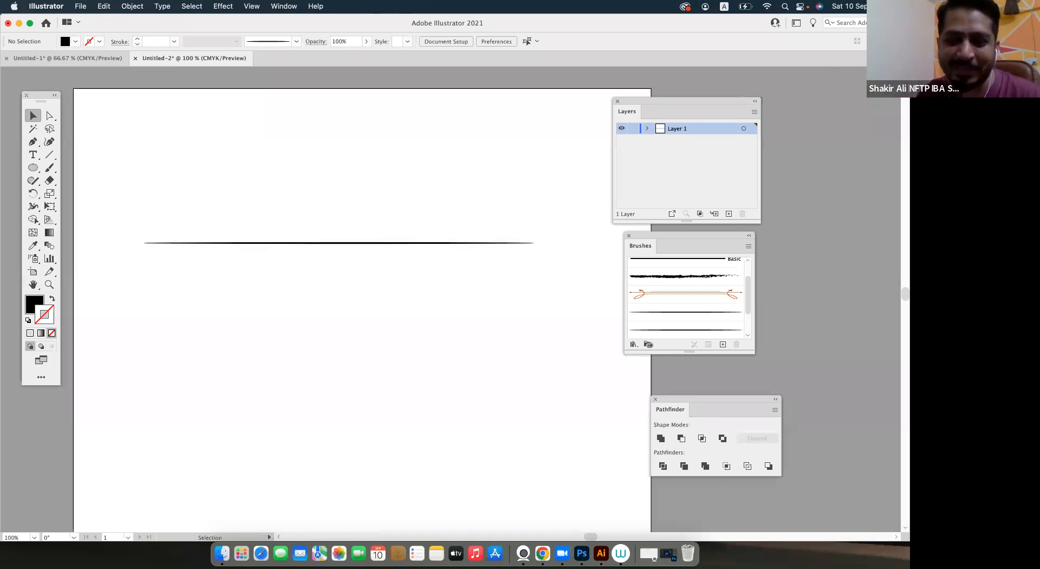
Move the floating Layers, Brushes and Pathfinder panels off the artboard to clear the drawing area.
{"action": "scroll", "coordinate": [372, 257], "scroll_direction": "down", "scroll_amount": 3}
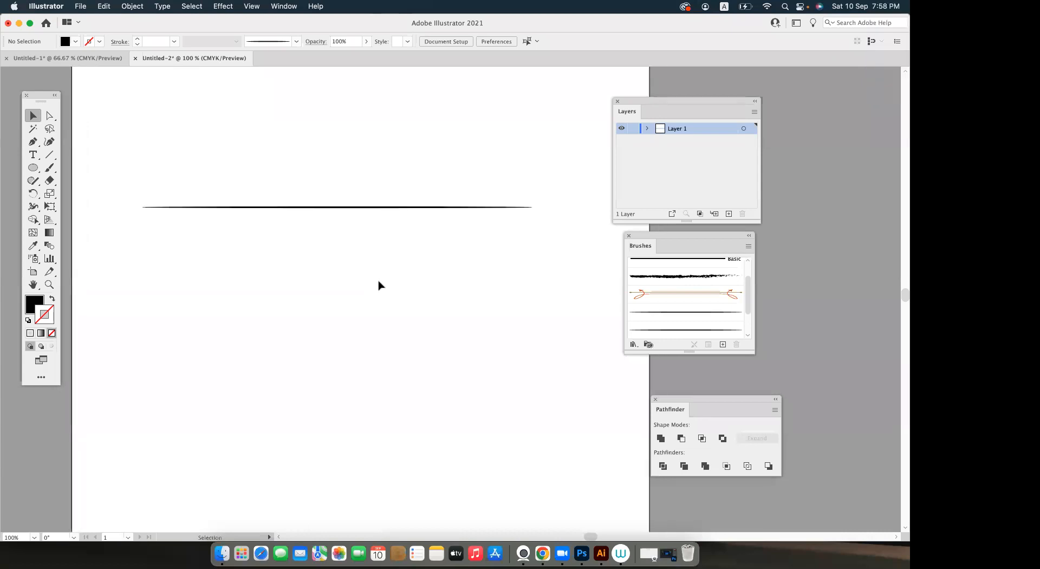
{"action": "scroll", "coordinate": [380, 289], "scroll_direction": "up", "scroll_amount": 3}
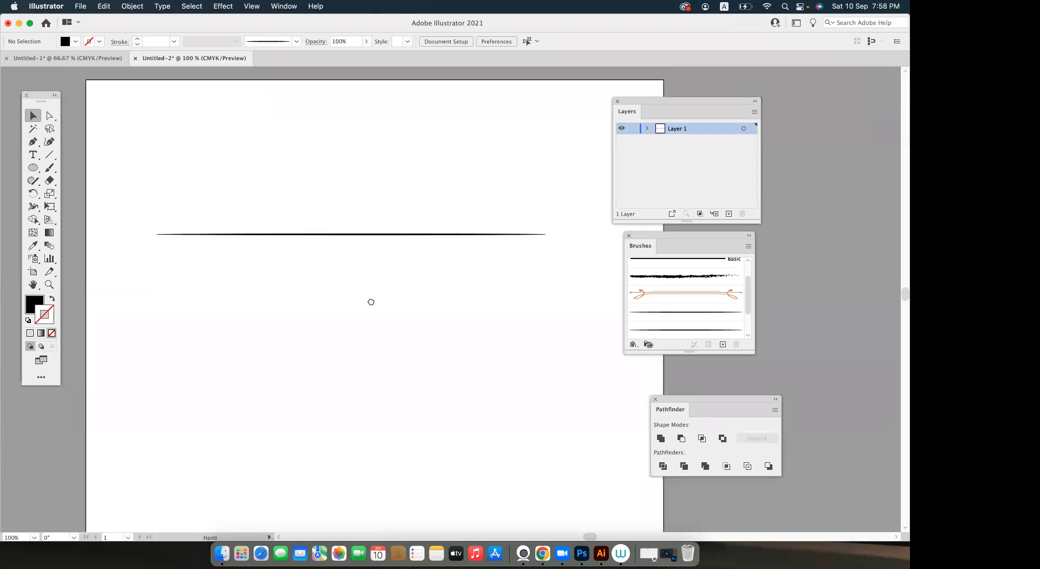
{"action": "left_click_drag", "start_coordinate": [686, 106], "coordinate": [804, 102]}
{"action": "mouse_move", "coordinate": [669, 246]}
{"action": "left_mouse_down"}
{"action": "mouse_move", "coordinate": [829, 242]}
{"action": "mouse_move", "coordinate": [783, 252]}
{"action": "left_mouse_up"}
{"action": "mouse_move", "coordinate": [716, 397]}
{"action": "left_mouse_down"}
{"action": "mouse_move", "coordinate": [834, 382]}
{"action": "mouse_move", "coordinate": [811, 380]}
{"action": "left_mouse_up"}
Create a new art brush from the thin ellipse with the Tints colorization method, and delete the ellipse from the artboard.
{"action": "key", "text": "space"}
{"action": "left_click_drag", "start_coordinate": [344, 242], "coordinate": [436, 281]}
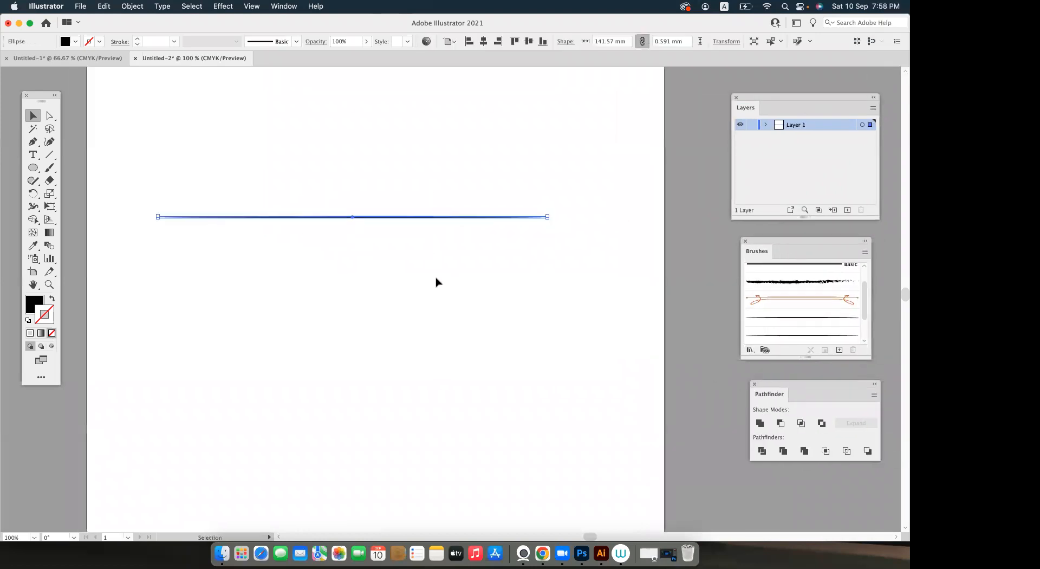
{"action": "left_click", "coordinate": [840, 350]}
{"action": "left_click", "coordinate": [462, 310]}
{"action": "left_click", "coordinate": [523, 359]}
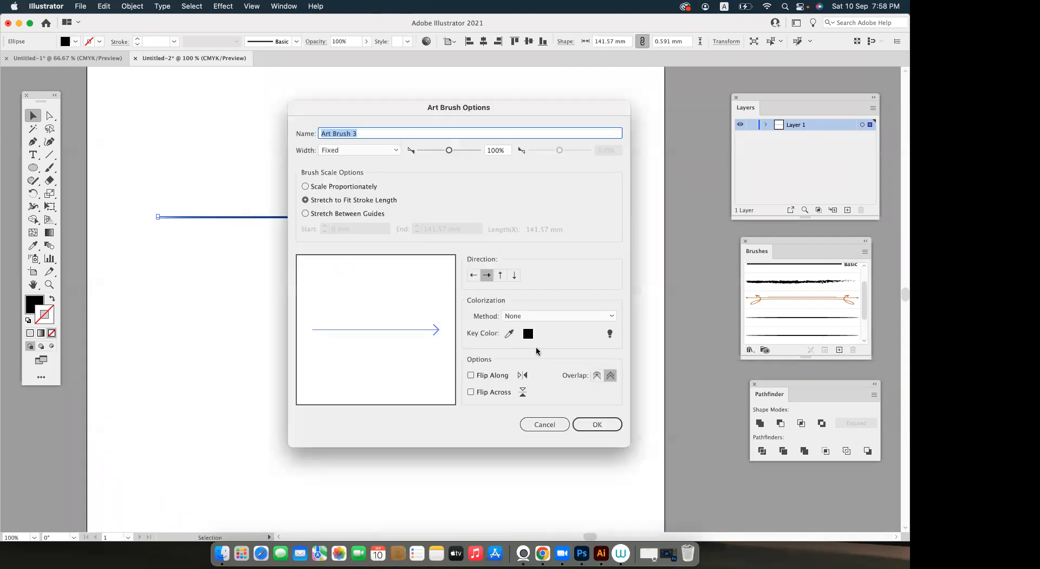
{"action": "left_click", "coordinate": [537, 323]}
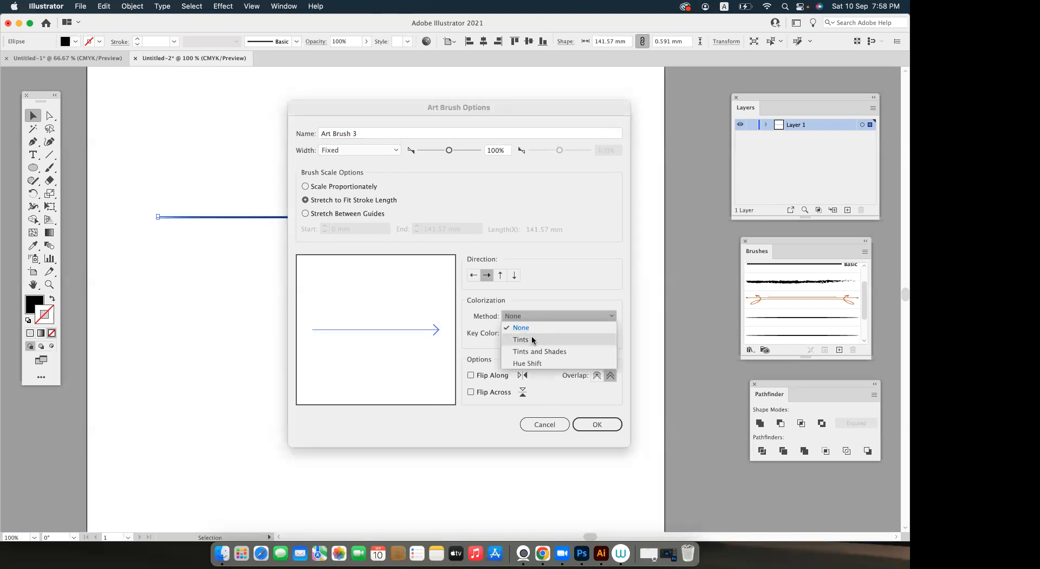
{"action": "left_click", "coordinate": [533, 340]}
{"action": "left_click", "coordinate": [592, 428]}
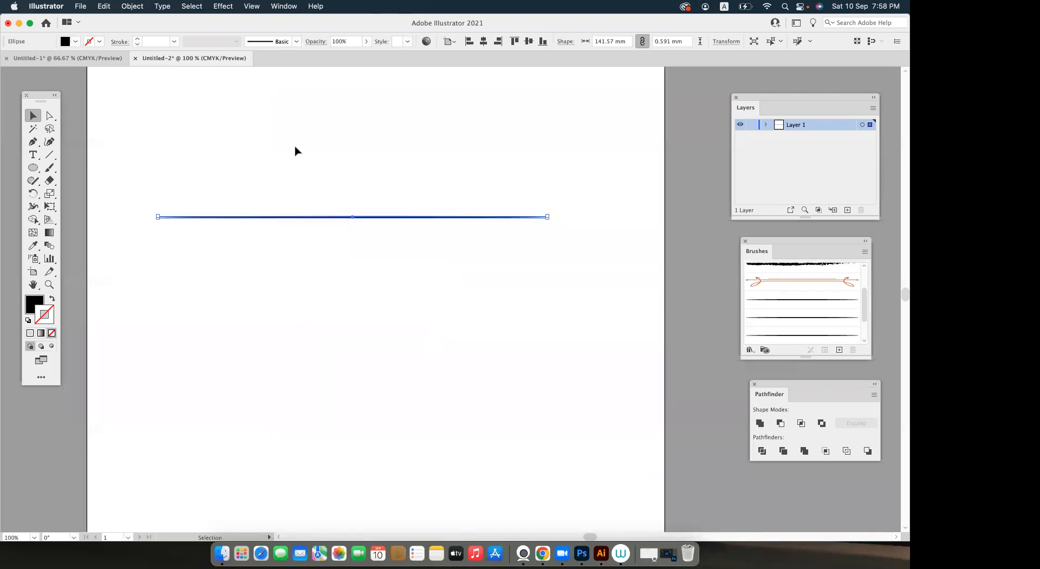
{"action": "key", "text": "Delete"}
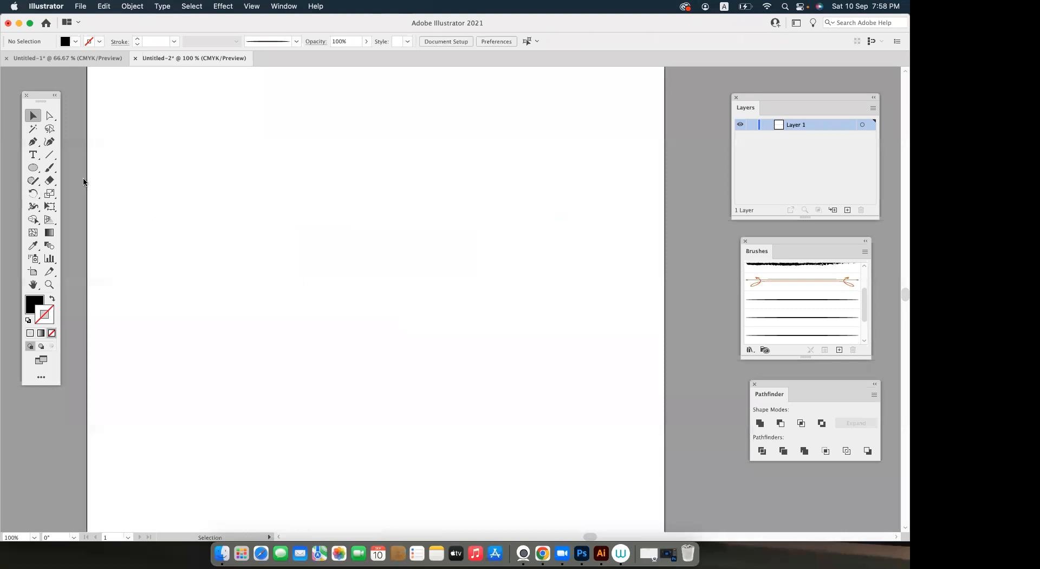
Paint a looping freehand test stroke with the Paintbrush and the new tapered brush, and undo it.
{"action": "left_click", "coordinate": [49, 166]}
{"action": "left_click_drag", "start_coordinate": [423, 224], "coordinate": [546, 346]}
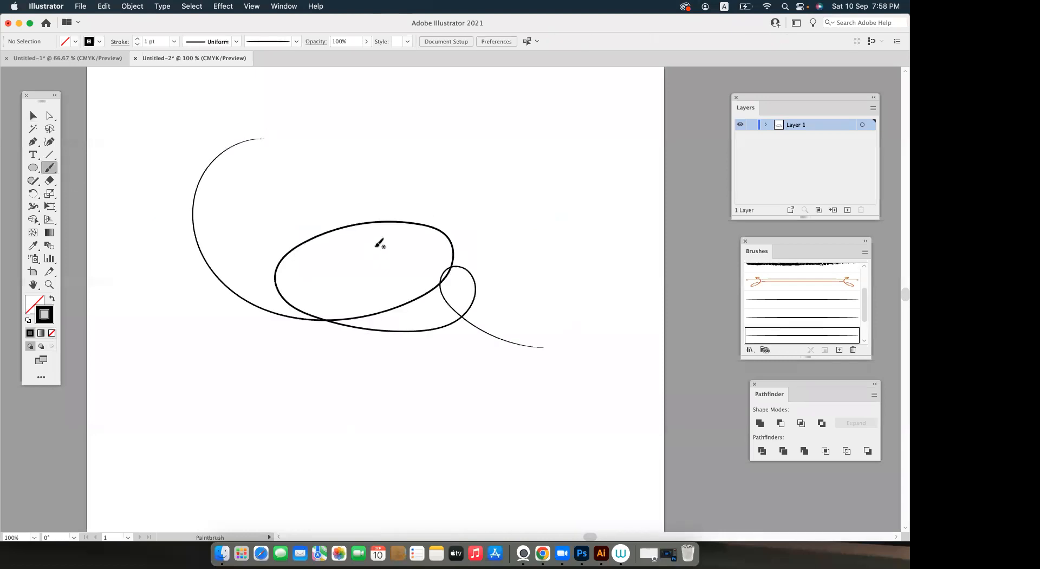
{"action": "left_click_drag", "start_coordinate": [377, 246], "coordinate": [398, 280]}
{"action": "key", "text": "super+z"}
Paint a long wavy test stroke across the upper part of the artboard, and delete it.
{"action": "mouse_move", "coordinate": [167, 177]}
{"action": "left_mouse_down"}
{"action": "mouse_move", "coordinate": [485, 157]}
{"action": "mouse_move", "coordinate": [605, 200]}
{"action": "mouse_move", "coordinate": [642, 218]}
{"action": "left_mouse_up"}
{"action": "key", "text": "v"}
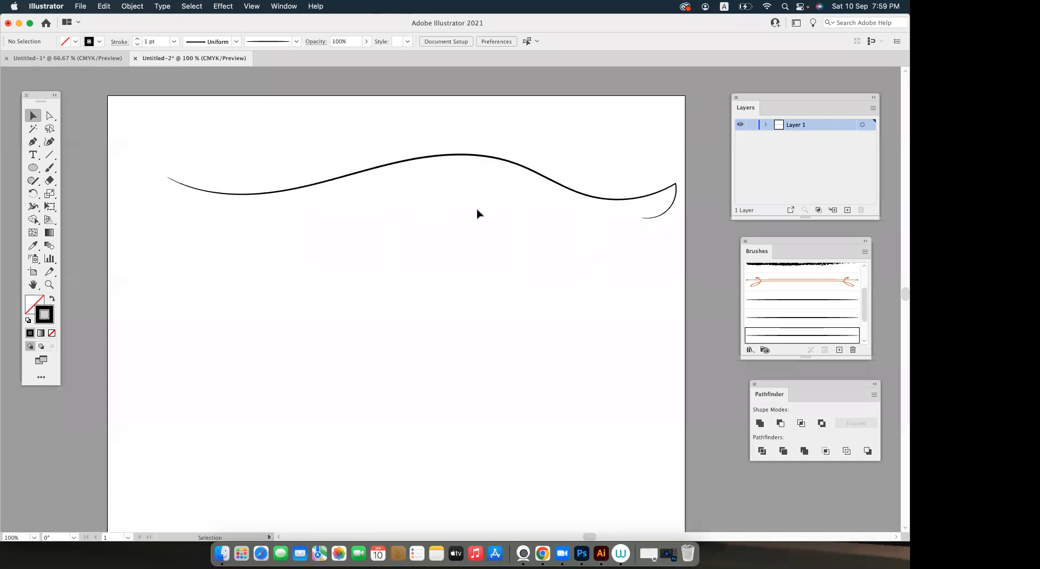
{"action": "left_click_drag", "start_coordinate": [552, 160], "coordinate": [456, 239]}
{"action": "key", "text": "Delete"}
Paint a wavy stroke ending in a small curl with the tapered brush, and inspect its line up close.
{"action": "key", "text": "space"}
{"action": "left_click_drag", "start_coordinate": [298, 213], "coordinate": [287, 210]}
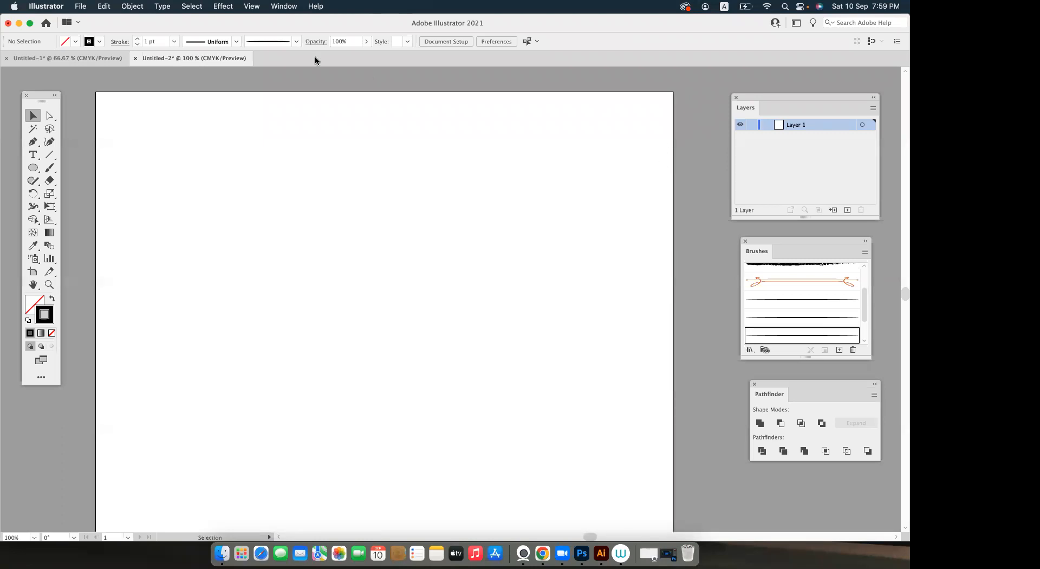
{"action": "left_click", "coordinate": [49, 167]}
{"action": "mouse_move", "coordinate": [344, 185]}
{"action": "left_mouse_down"}
{"action": "mouse_move", "coordinate": [623, 197]}
{"action": "mouse_move", "coordinate": [607, 216]}
{"action": "left_mouse_up"}
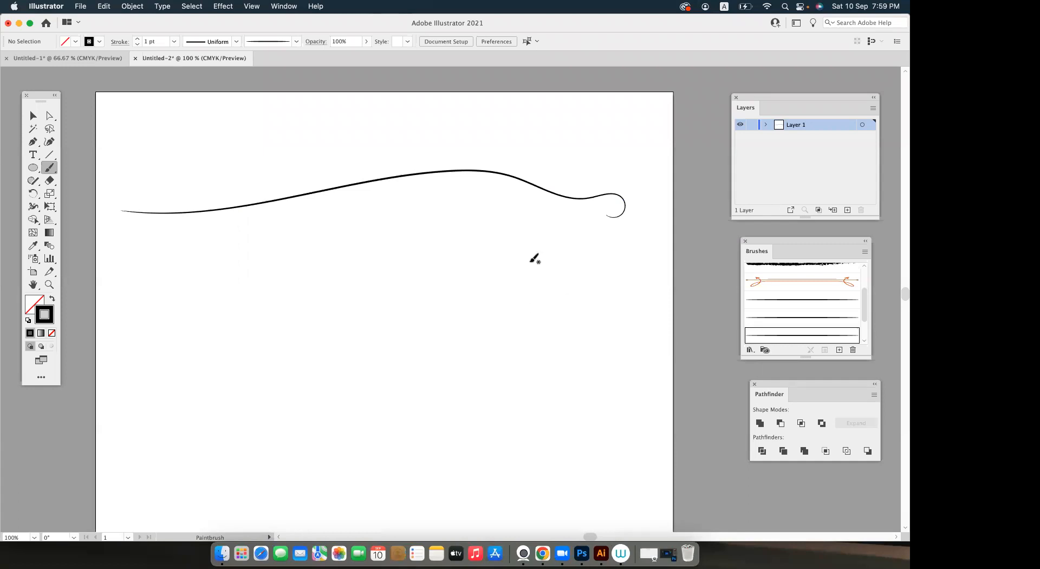
{"action": "left_click", "coordinate": [435, 243], "text": "super"}
{"action": "left_click_drag", "start_coordinate": [452, 223], "coordinate": [378, 256]}
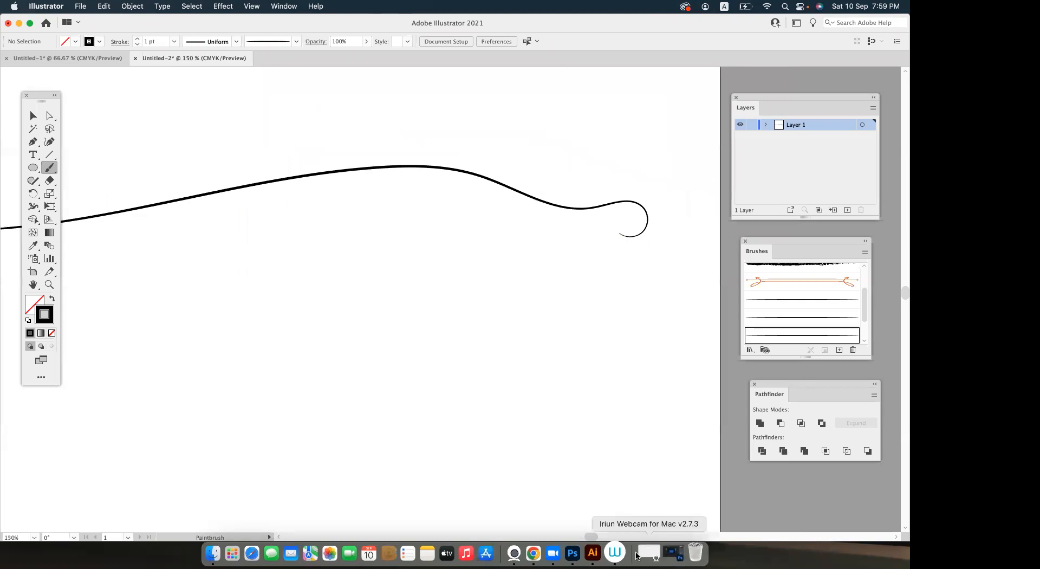
{"action": "left_click", "coordinate": [444, 281], "text": "alt+super"}
{"action": "left_click_drag", "start_coordinate": [472, 280], "coordinate": [501, 285]}
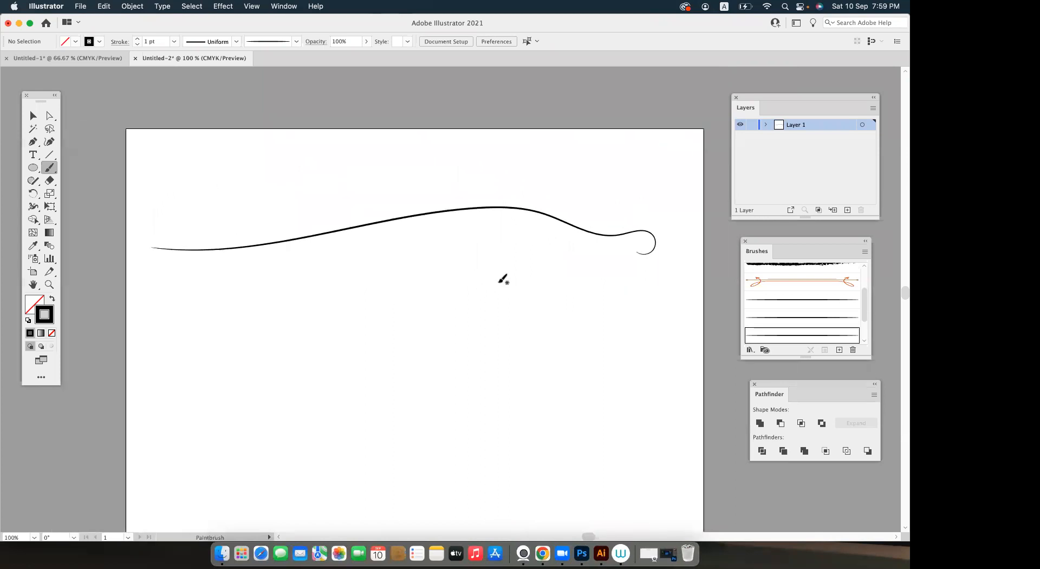
Select all artwork and delete it to leave the artboard empty.
{"action": "key", "text": "v"}
{"action": "key", "text": "super+a"}
{"action": "key", "text": "BackSpace"}
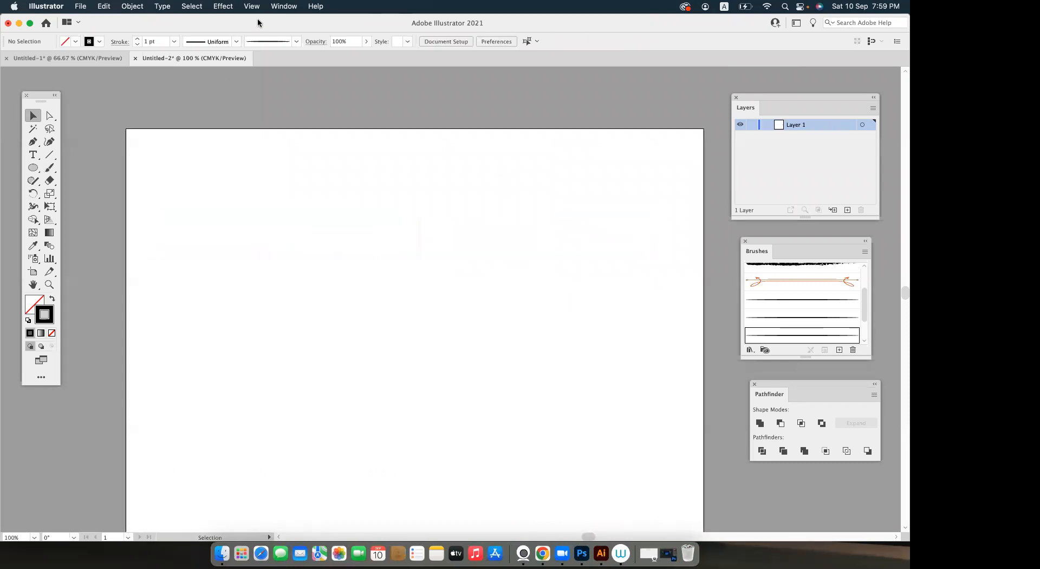
Start a new brush of the Calligraphic Brush type.
{"action": "left_click", "coordinate": [839, 349]}
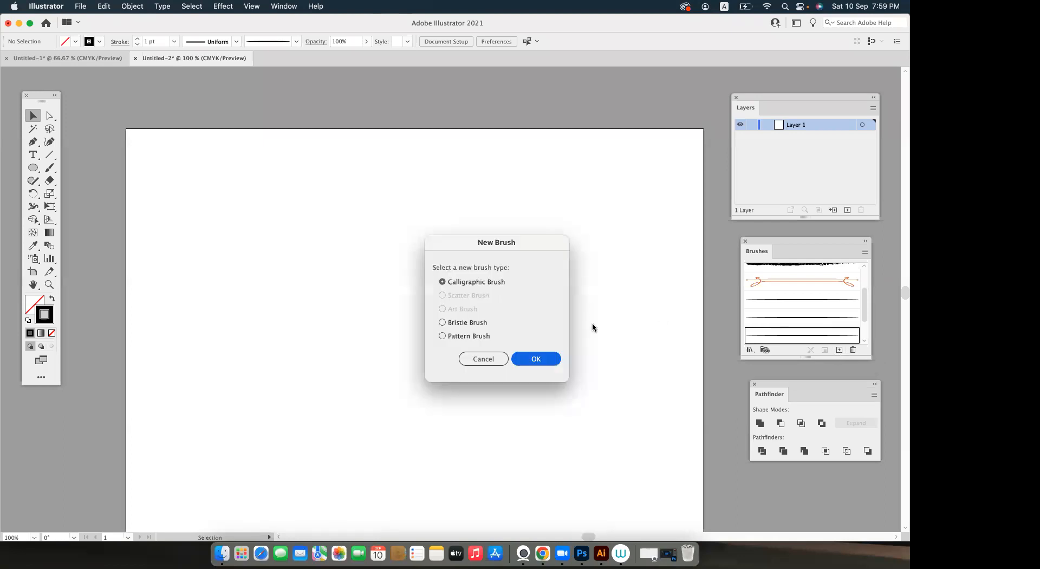
{"action": "left_click_drag", "start_coordinate": [491, 243], "coordinate": [430, 190]}
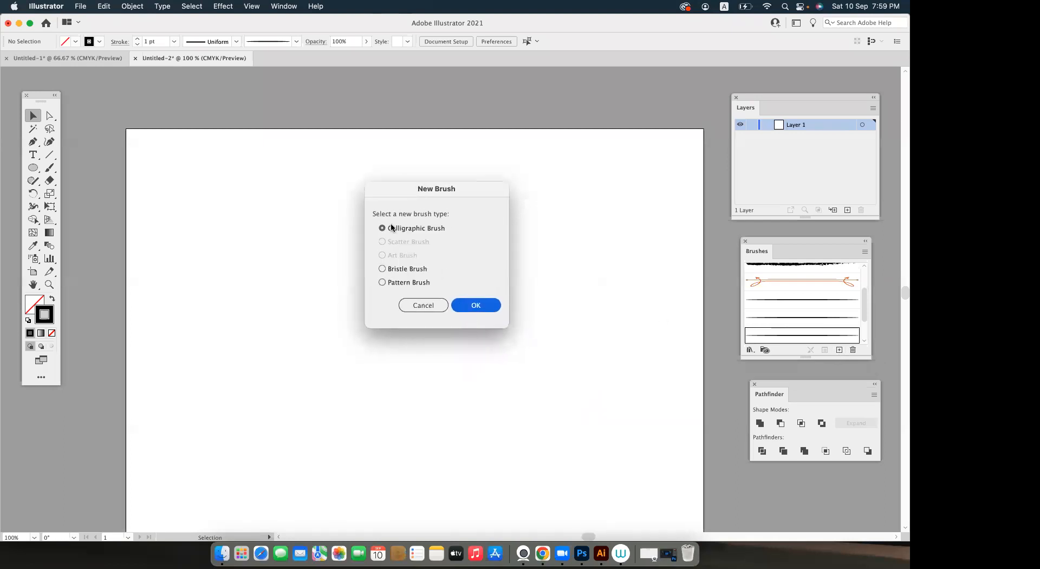
{"action": "left_click", "coordinate": [477, 304]}
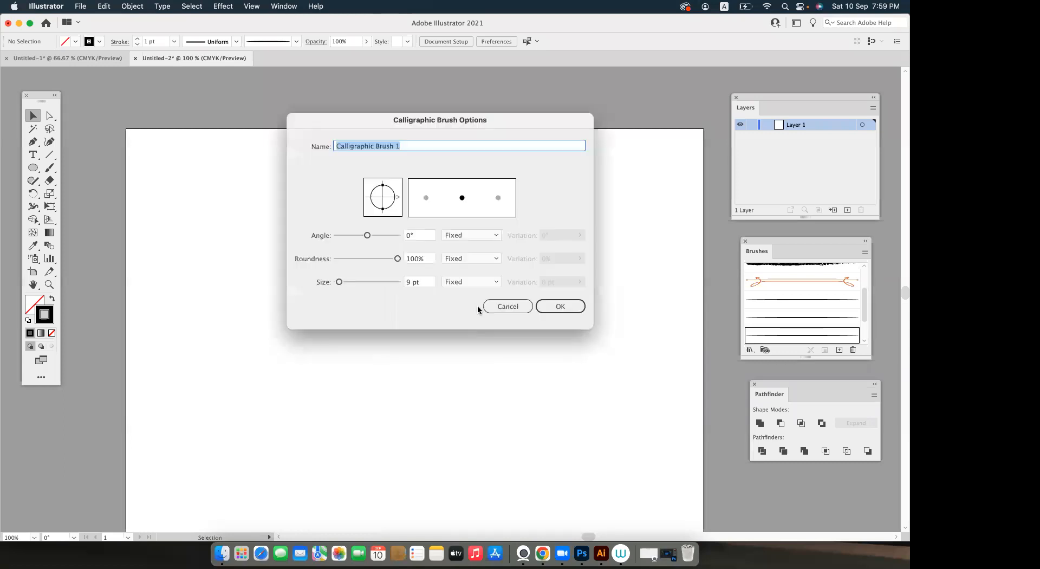
Set the calligraphic brush's size to 3 pt controlled by Pressure, and create the brush.
{"action": "left_click", "coordinate": [463, 281]}
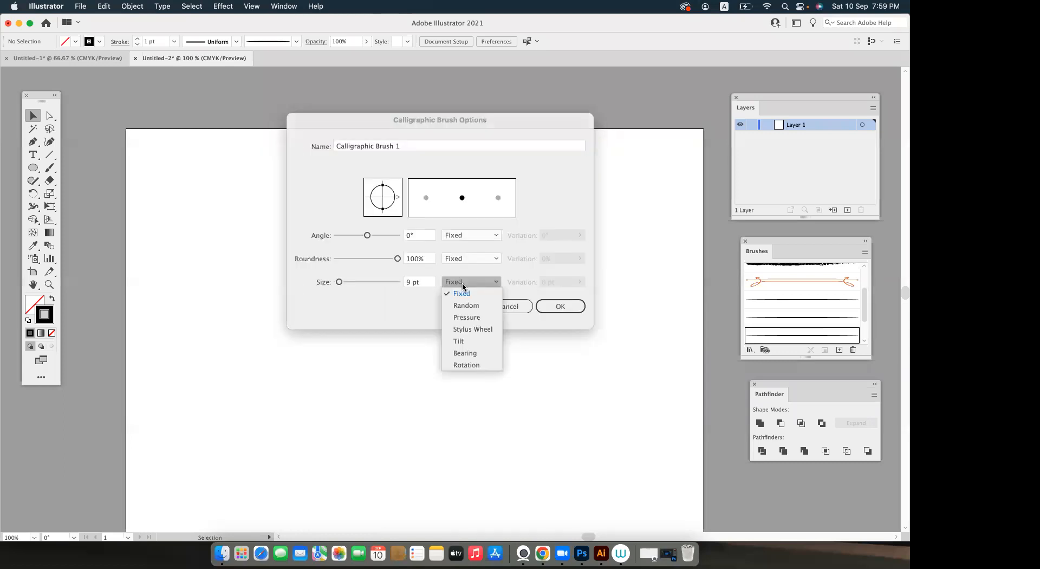
{"action": "left_click", "coordinate": [465, 318]}
{"action": "left_click", "coordinate": [409, 282]}
{"action": "type", "text": "3"}
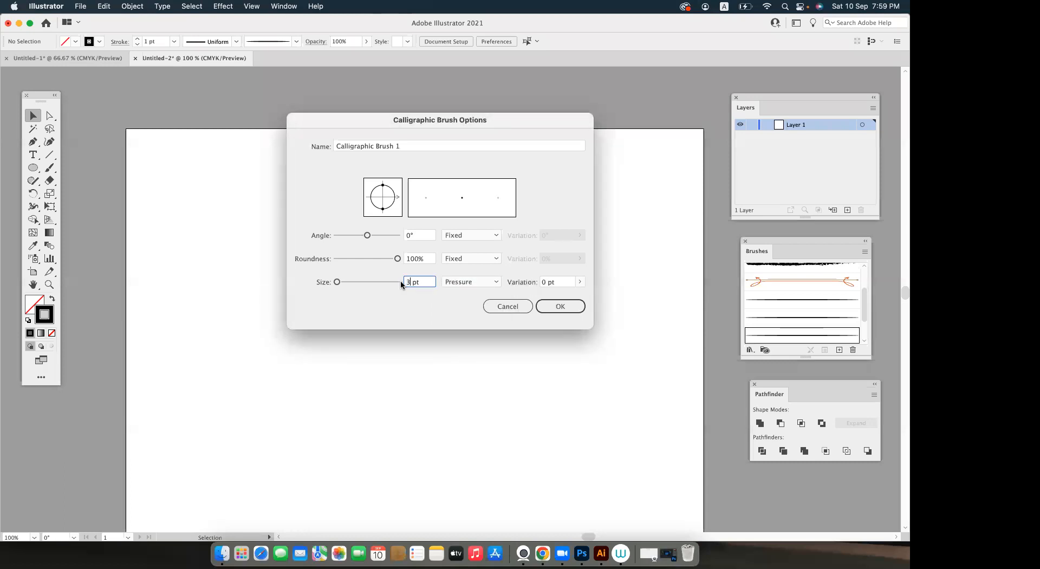
{"action": "double_click", "coordinate": [544, 281]}
{"action": "key", "text": "Tab"}
{"action": "left_click", "coordinate": [559, 307]}
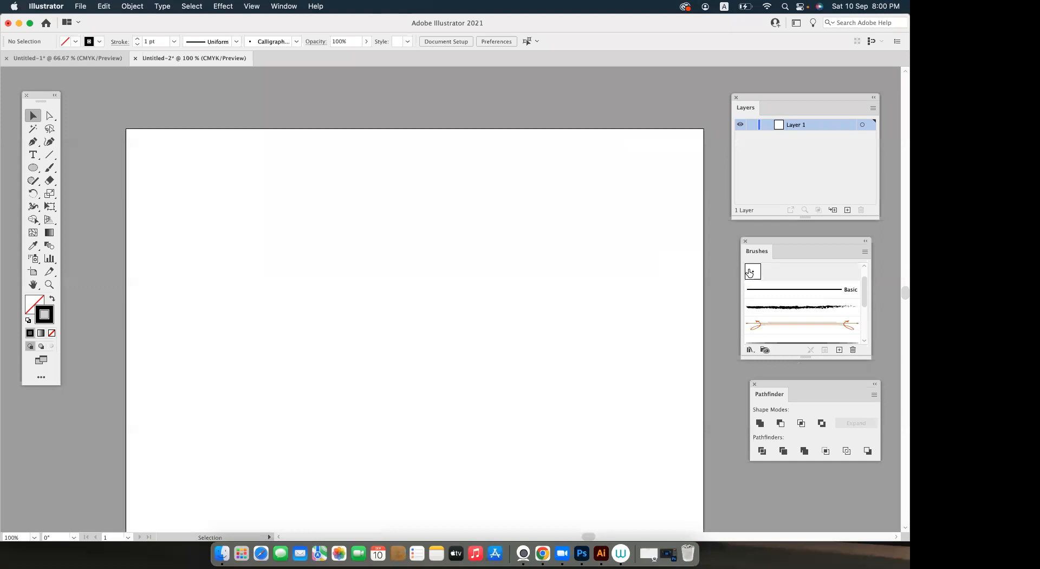
Choose the first custom tapered art brush below the orange ornamental brush, and show more of the artboard at 66.67% zoom.
{"action": "scroll", "coordinate": [818, 328], "scroll_direction": "down", "scroll_amount": 1}
{"action": "left_click", "coordinate": [812, 322]}
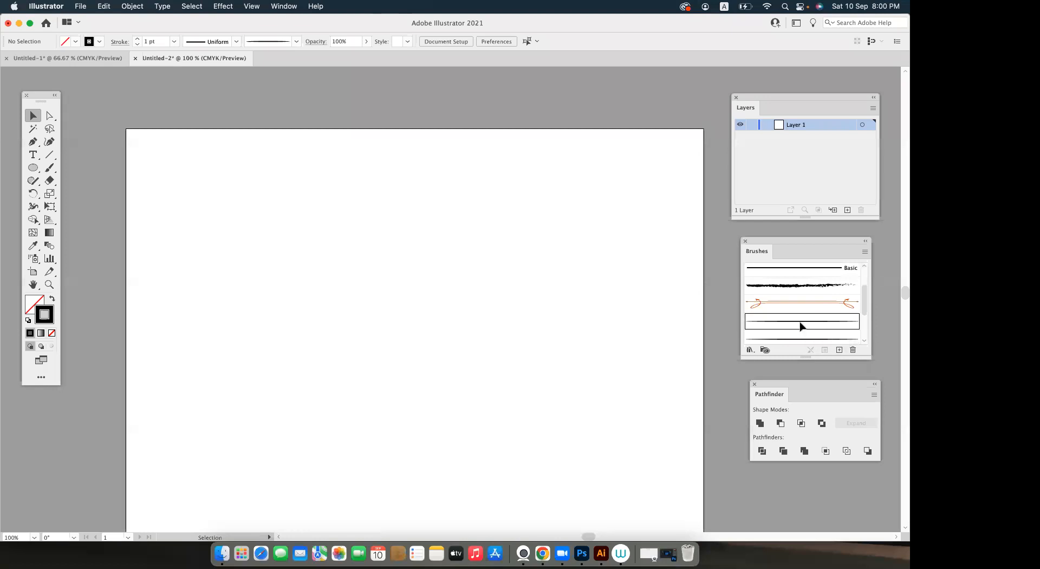
{"action": "scroll", "coordinate": [473, 258], "scroll_direction": "down", "scroll_amount": 3}
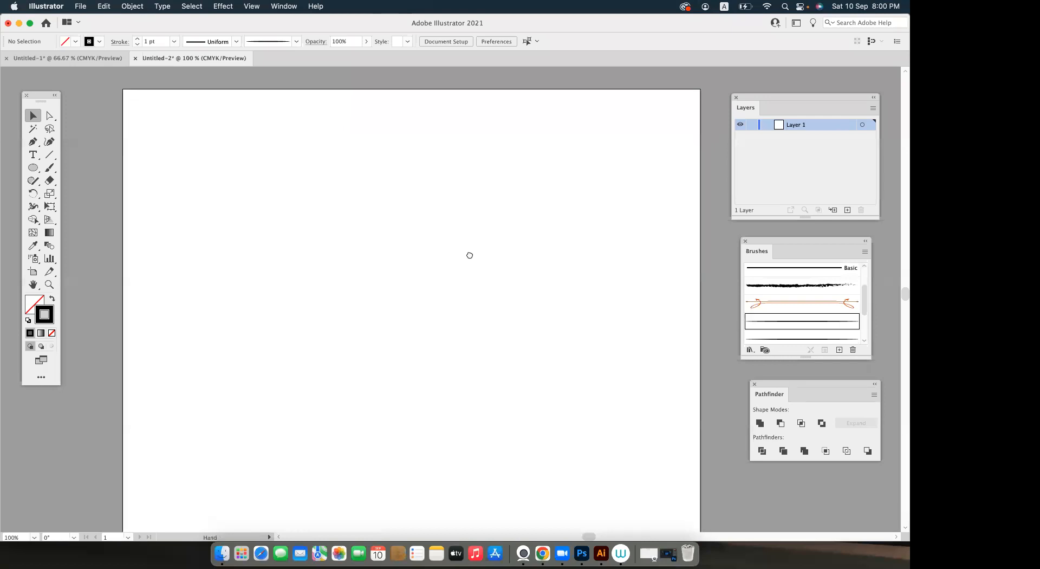
{"action": "scroll", "coordinate": [487, 266], "scroll_direction": "down", "scroll_amount": 1}
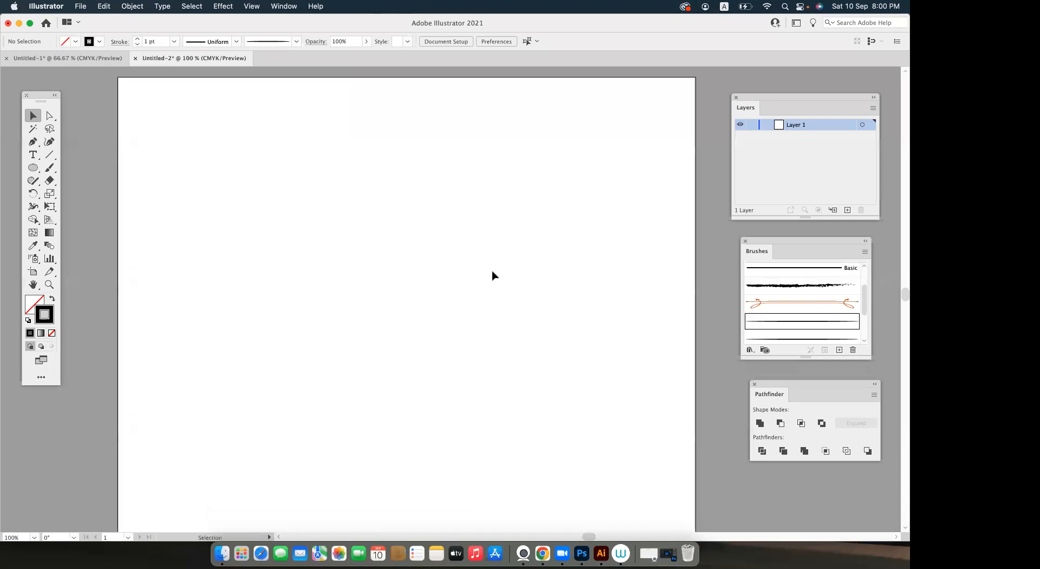
{"action": "key", "text": "super+minus"}
{"action": "left_click_drag", "start_coordinate": [494, 272], "coordinate": [501, 230]}
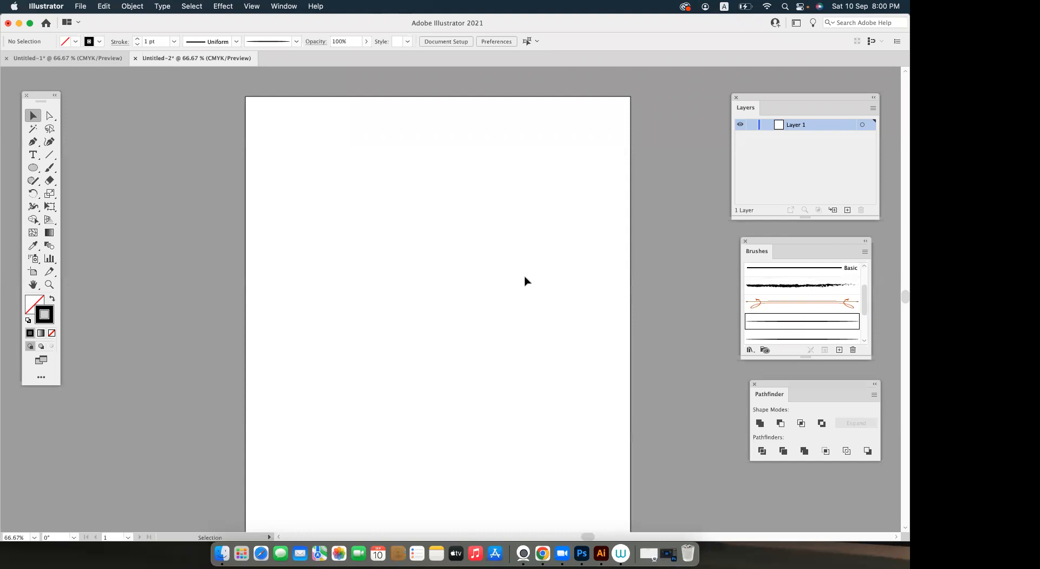
Switch to Chrome and view the avatar artwork of the Fiverr face avatar gig.
{"action": "left_click", "coordinate": [541, 551]}
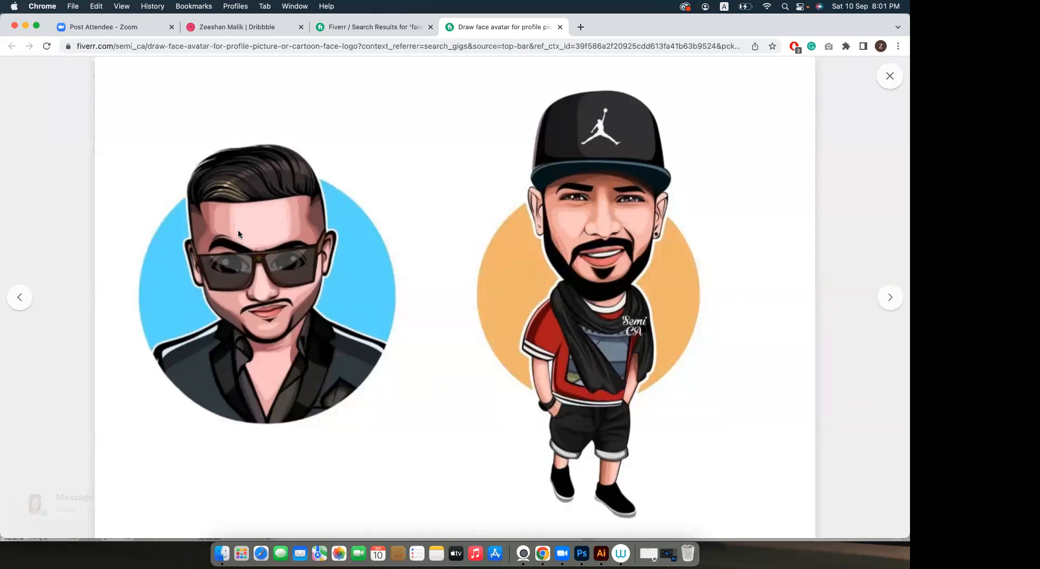
{"action": "left_click", "coordinate": [600, 552]}
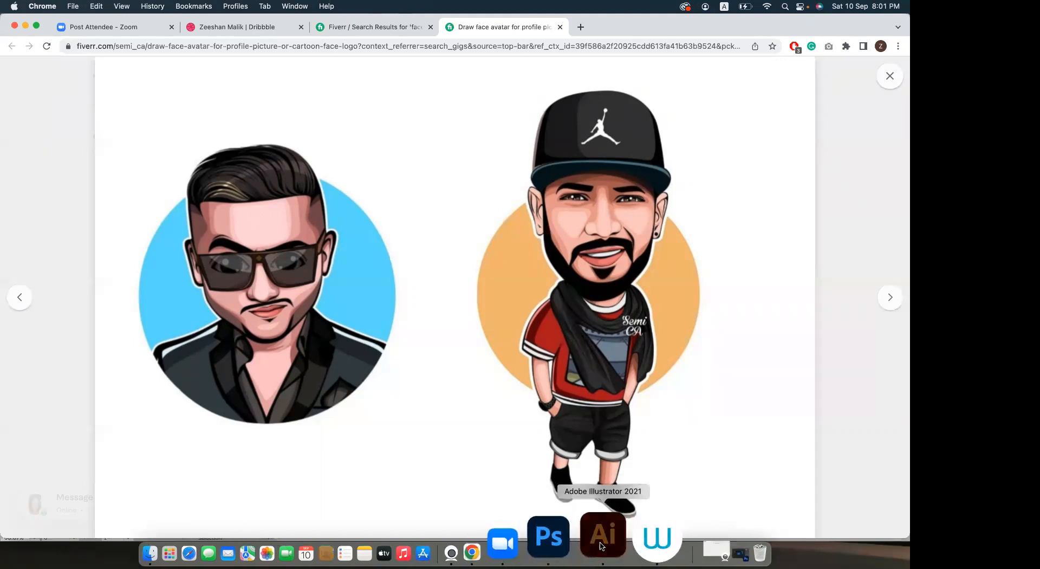
{"action": "left_click", "coordinate": [541, 542]}
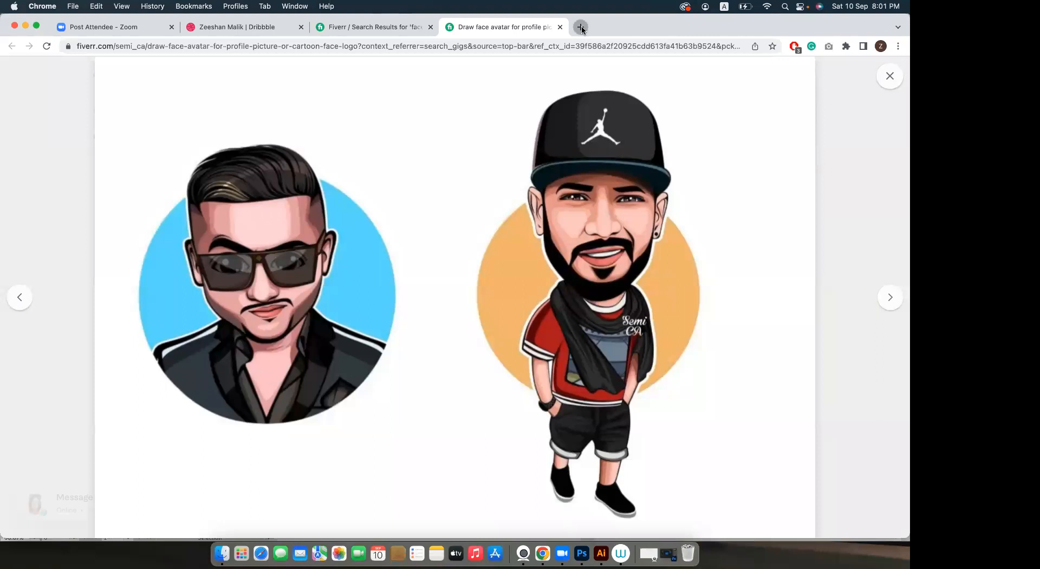
Search Google for "face portrait" in a new browser tab.
{"action": "left_click", "coordinate": [581, 26]}
{"action": "type", "text": "face"}
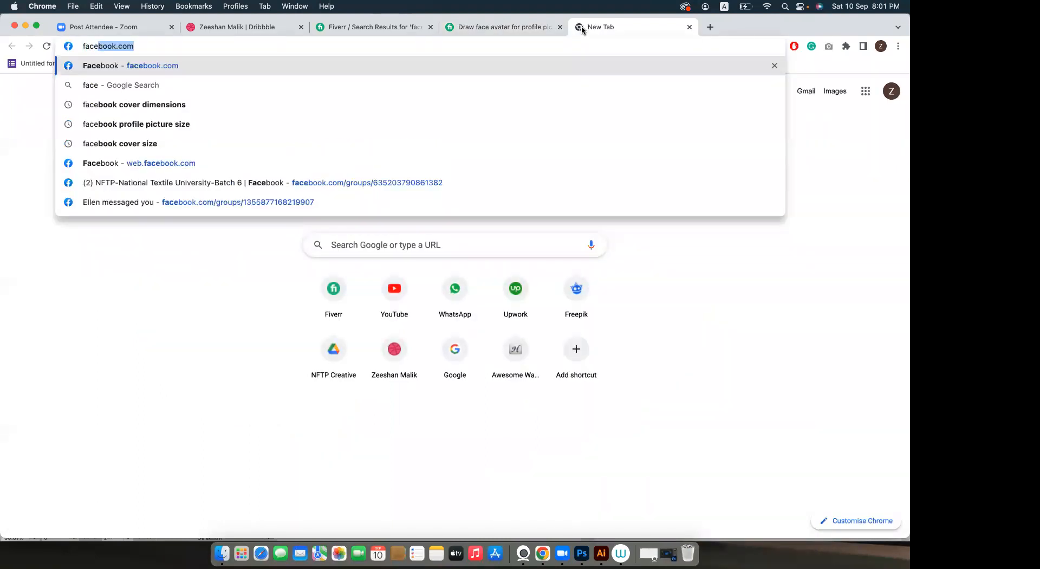
{"action": "type", "text": " por"}
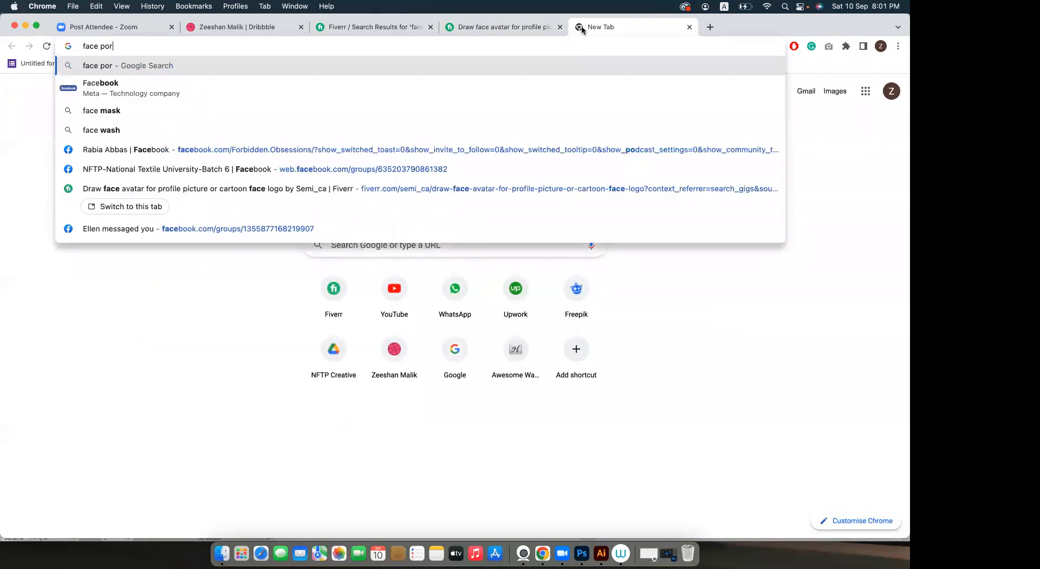
{"action": "type", "text": "tra"}
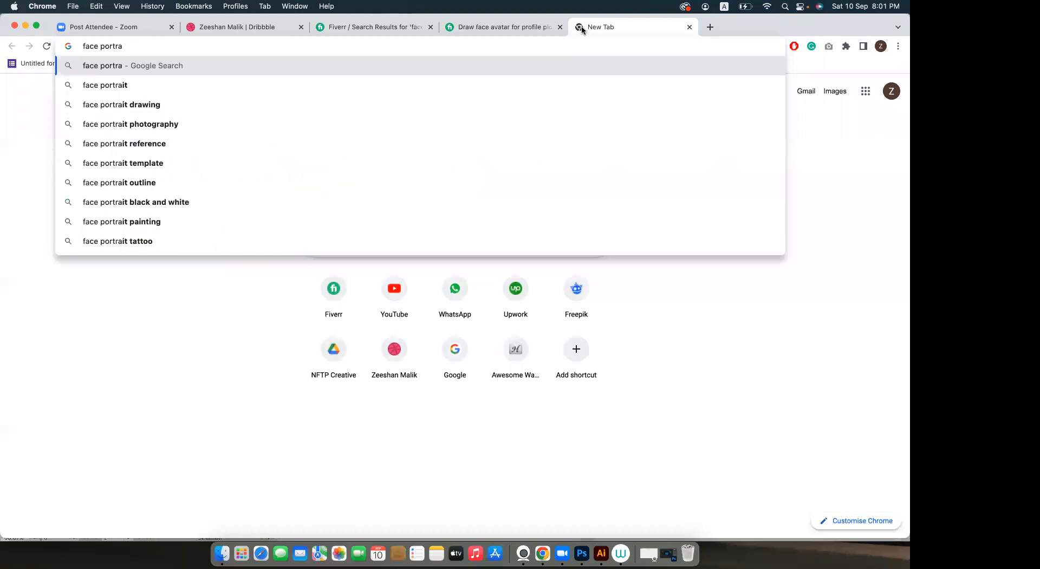
{"action": "type", "text": "it"}
{"action": "key", "text": "Return"}
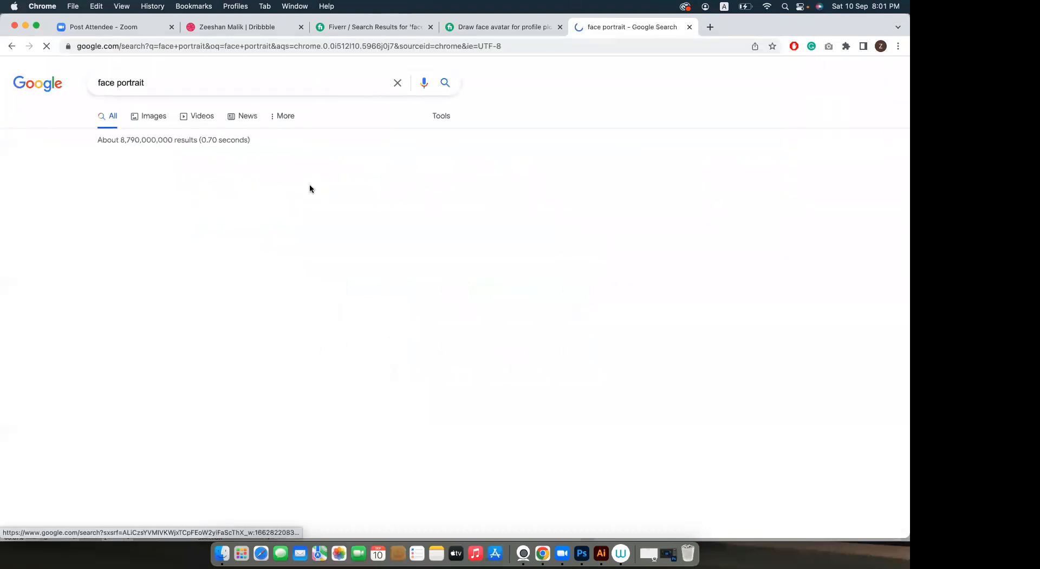
Narrow the Google search to "man face portrait" images and preview the smiling man in the dark polo shirt.
{"action": "left_click", "coordinate": [164, 84]}
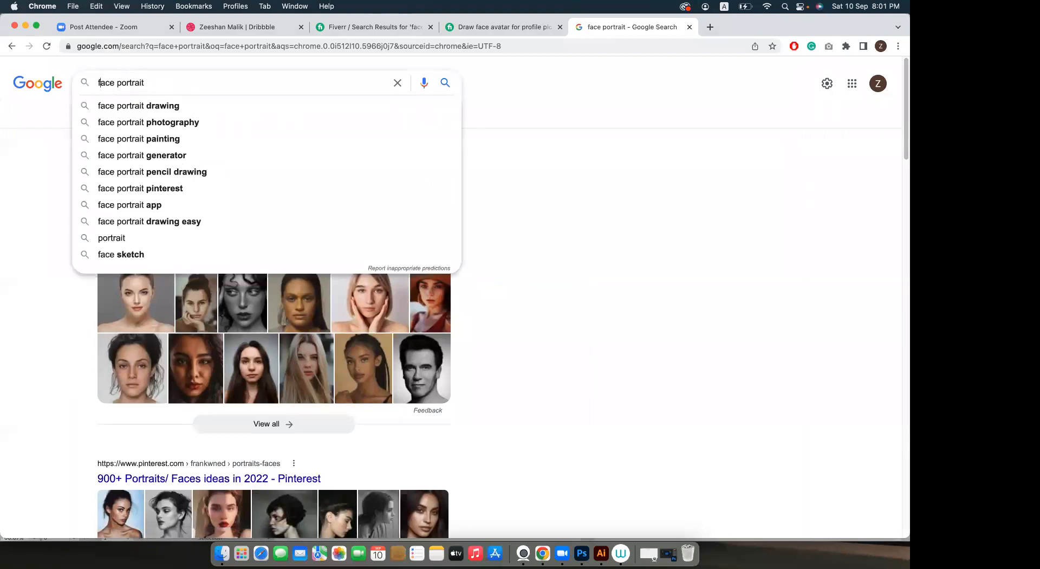
{"action": "type", "text": "man"}
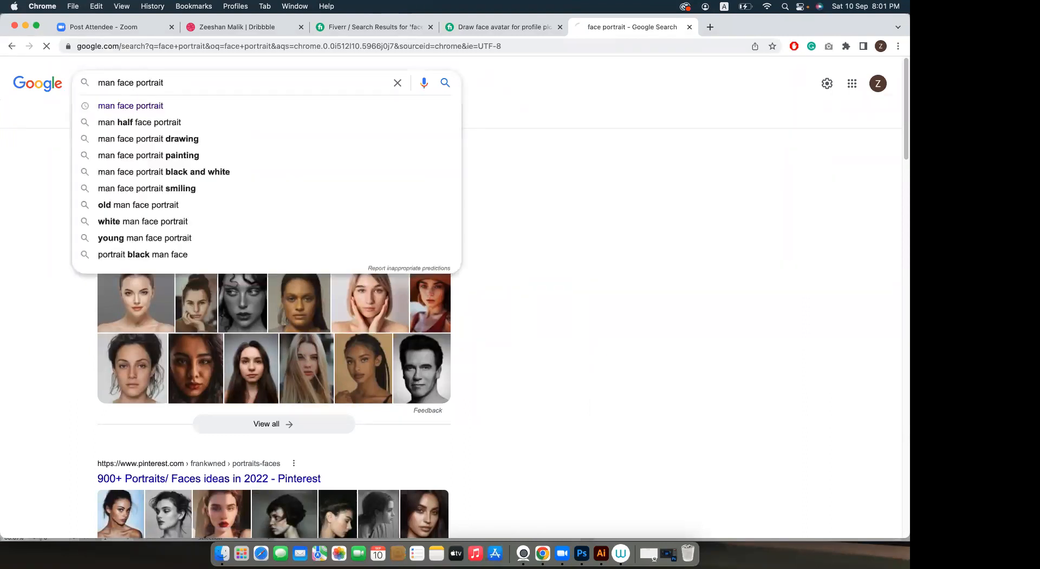
{"action": "key", "text": "Return"}
{"action": "left_click", "coordinate": [160, 119]}
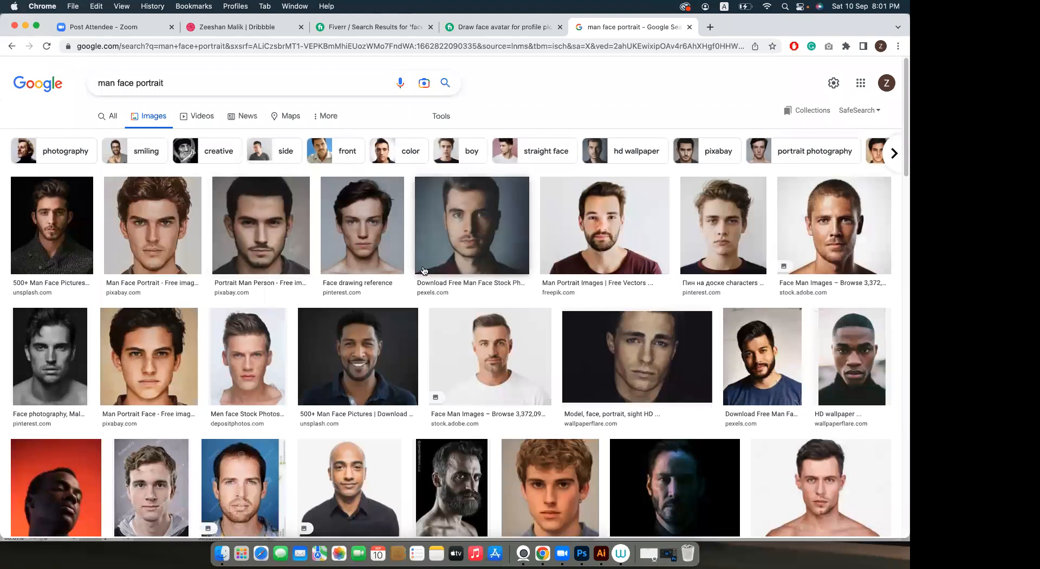
{"action": "left_click", "coordinate": [675, 219]}
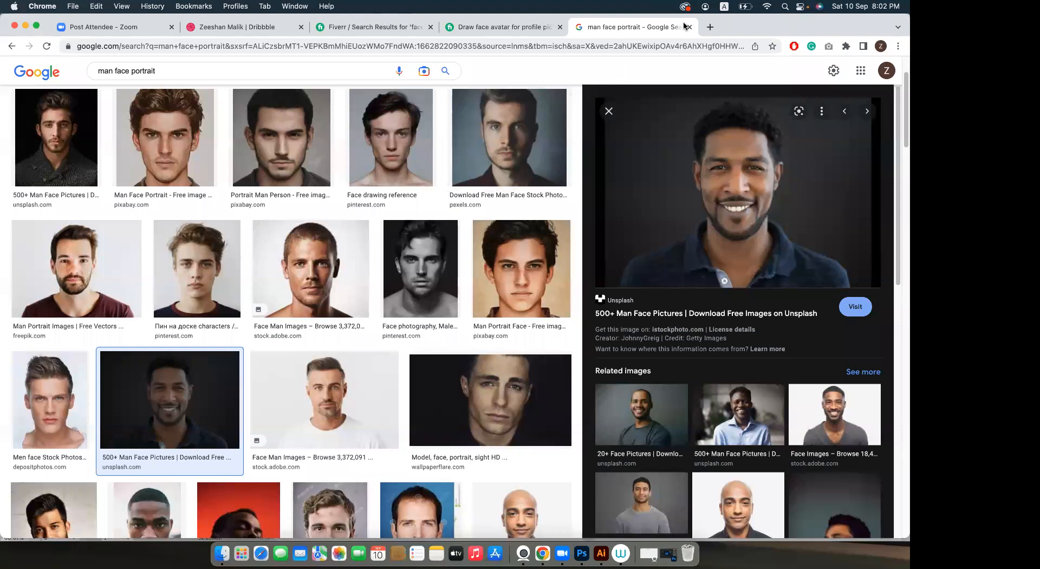
Search for "wacom tablet" in a new tab and open the official Wacom website.
{"action": "left_click", "coordinate": [712, 26]}
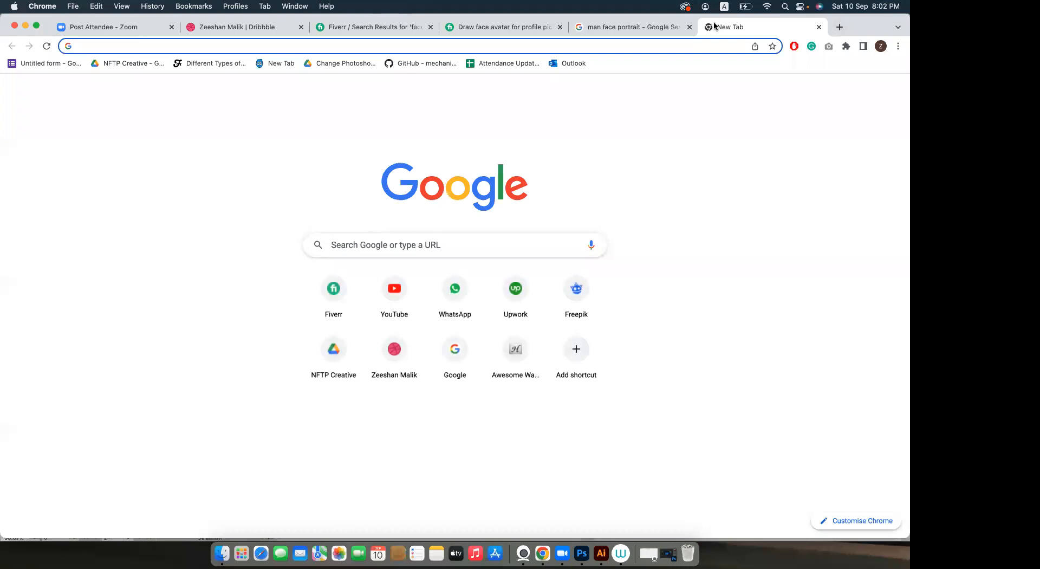
{"action": "type", "text": "wacom tablert"}
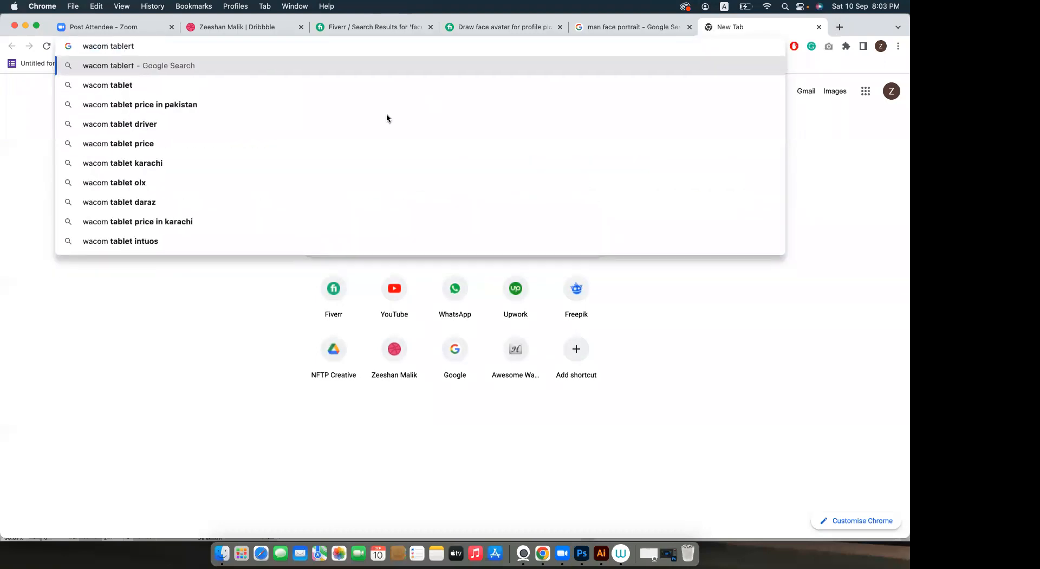
{"action": "left_click", "coordinate": [102, 85]}
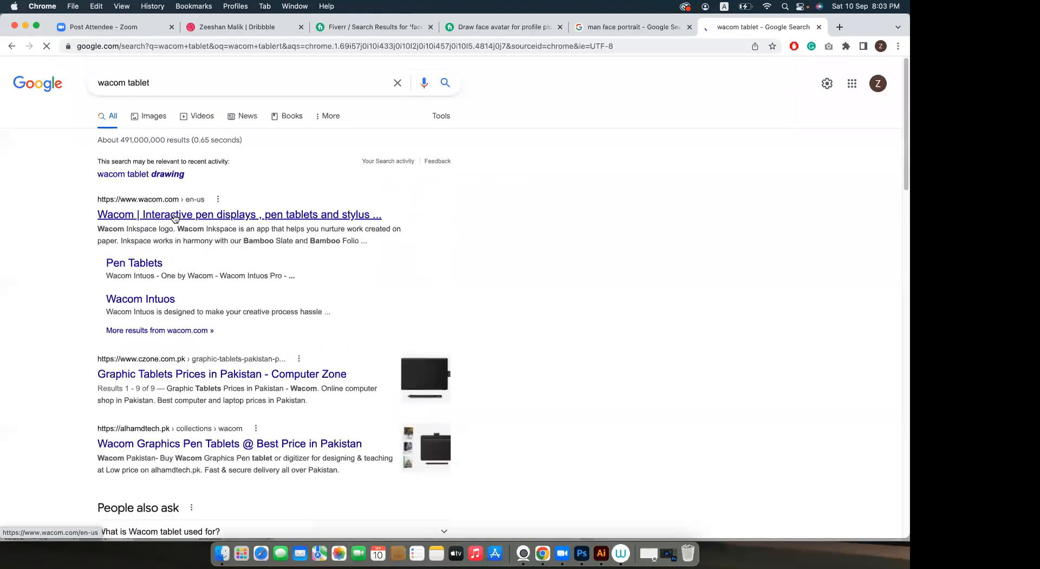
{"action": "left_click", "coordinate": [177, 215]}
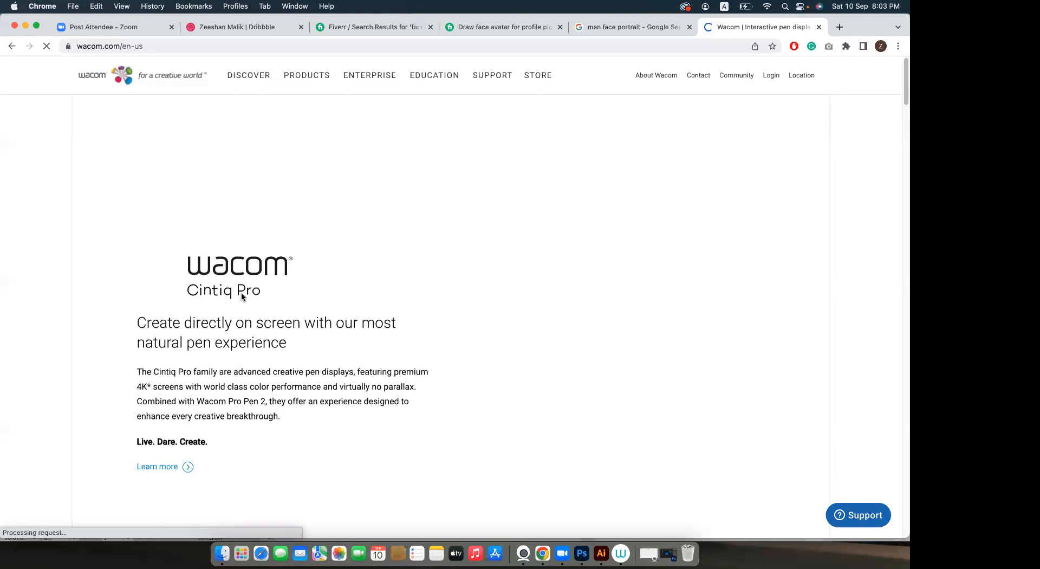
Open Wacom's pen tablets product page and review the Intuos Pro, Intuos and One by Wacom models.
{"action": "left_click", "coordinate": [293, 74]}
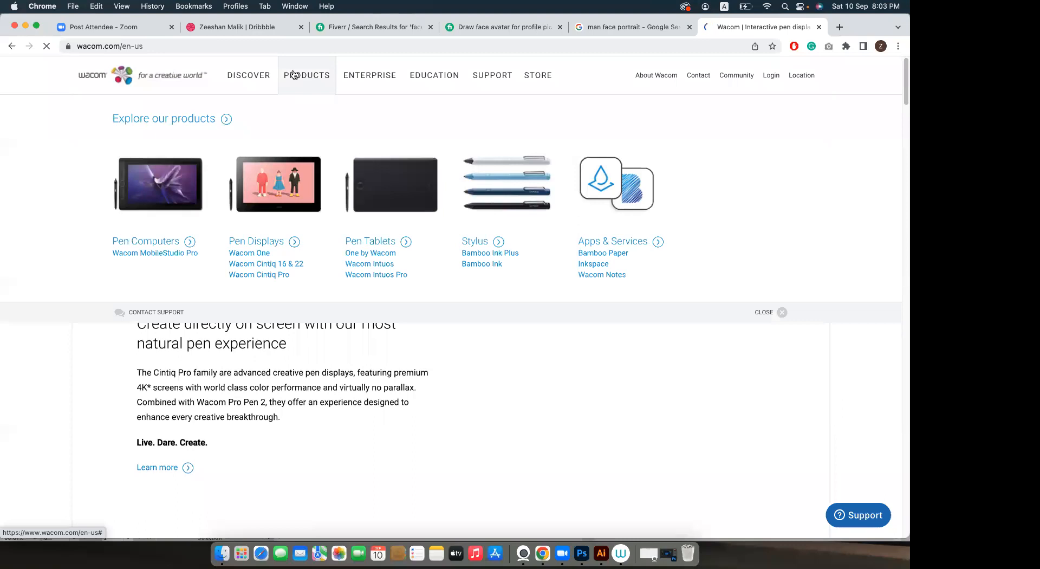
{"action": "left_click", "coordinate": [391, 183]}
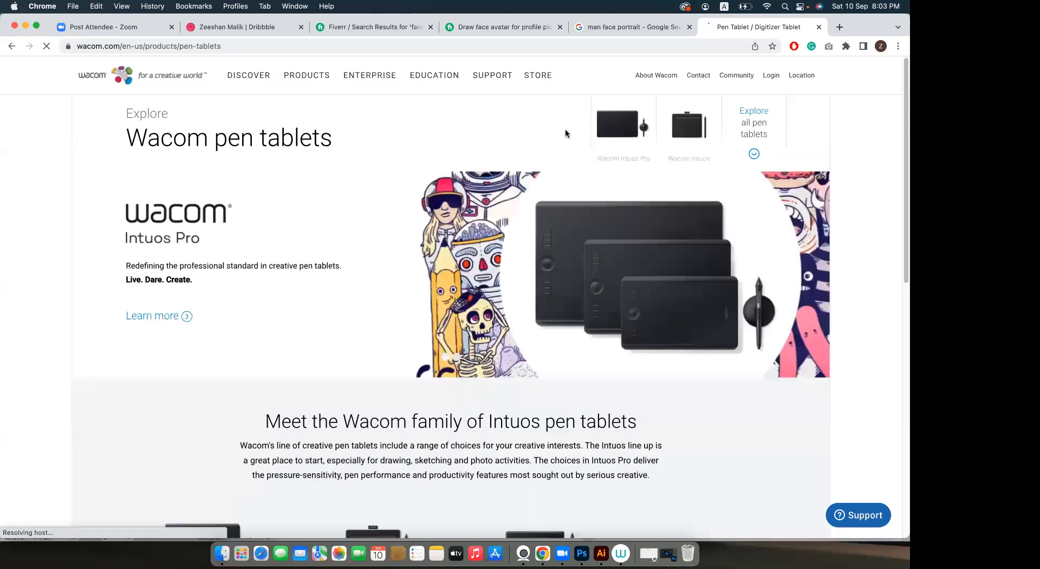
{"action": "scroll", "coordinate": [461, 264], "scroll_direction": "down", "scroll_amount": 1}
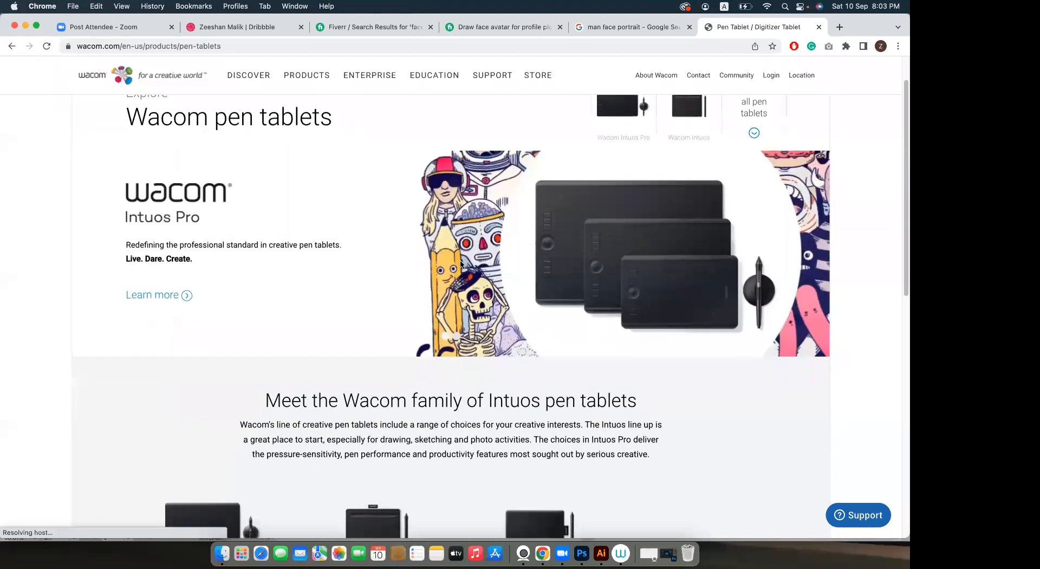
{"action": "scroll", "coordinate": [473, 273], "scroll_direction": "down", "scroll_amount": 5}
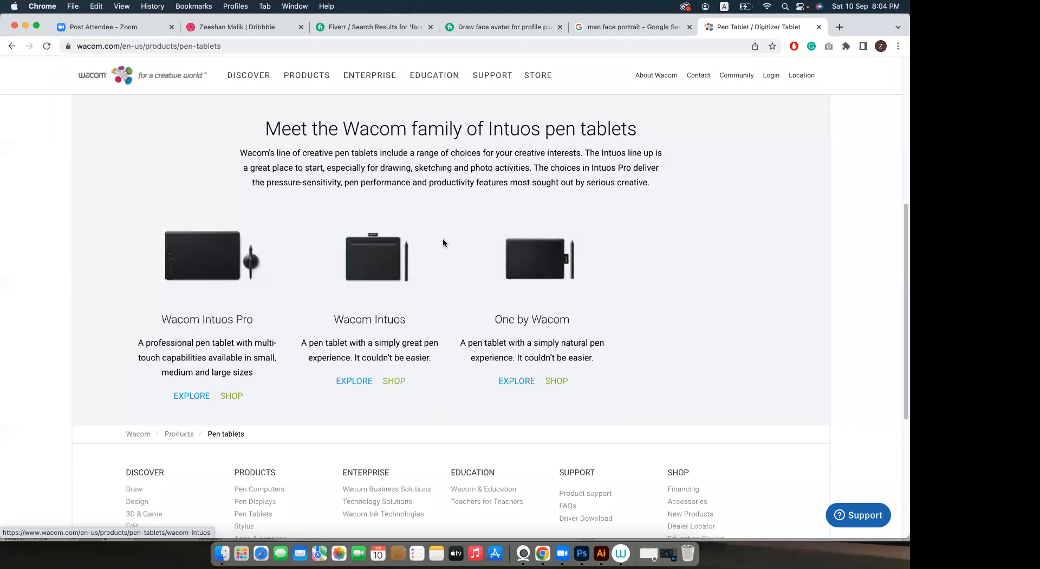
Glance at Illustrator, return to the portrait results in Chrome and view the dark polo photo in its own tab.
{"action": "left_click", "coordinate": [602, 547]}
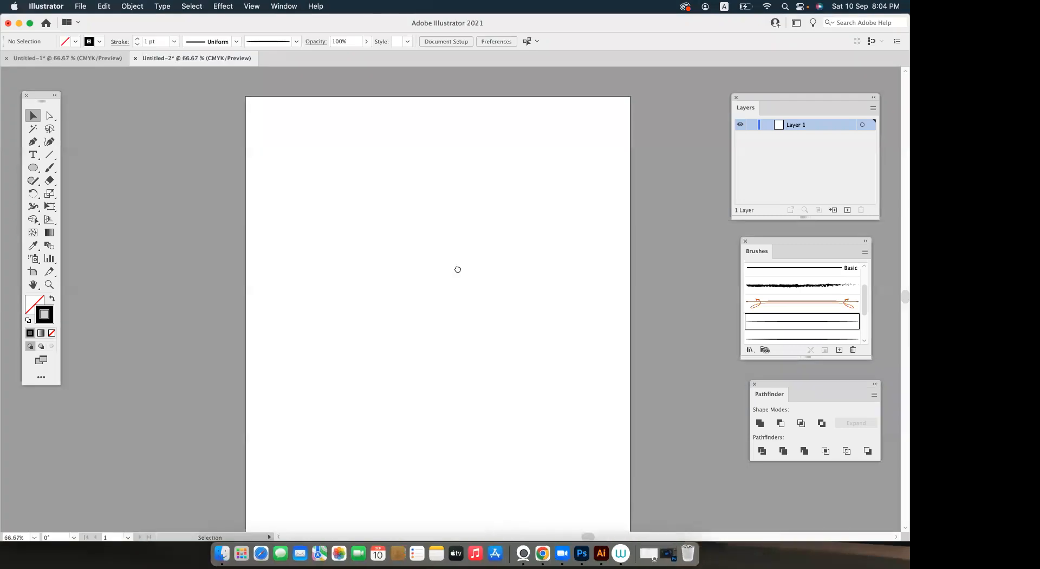
{"action": "left_click", "coordinate": [541, 547]}
{"action": "left_click", "coordinate": [616, 24]}
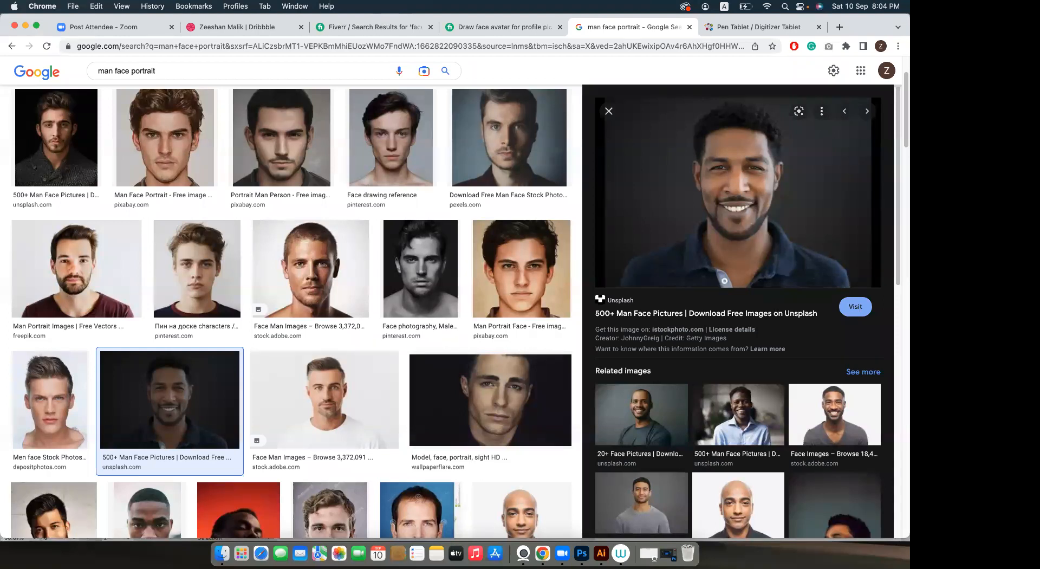
{"action": "right_click", "coordinate": [666, 181]}
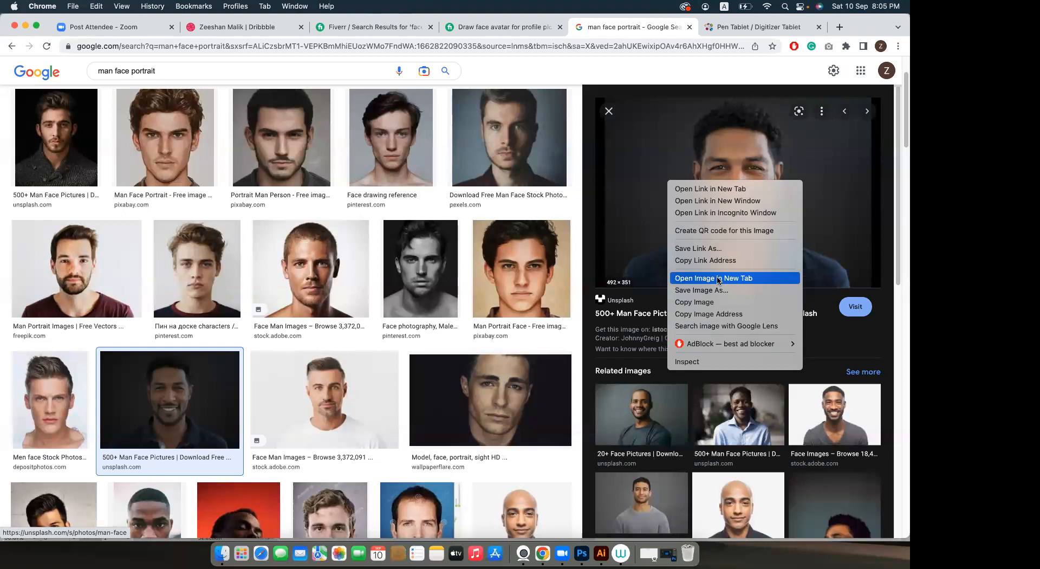
{"action": "left_click", "coordinate": [719, 279]}
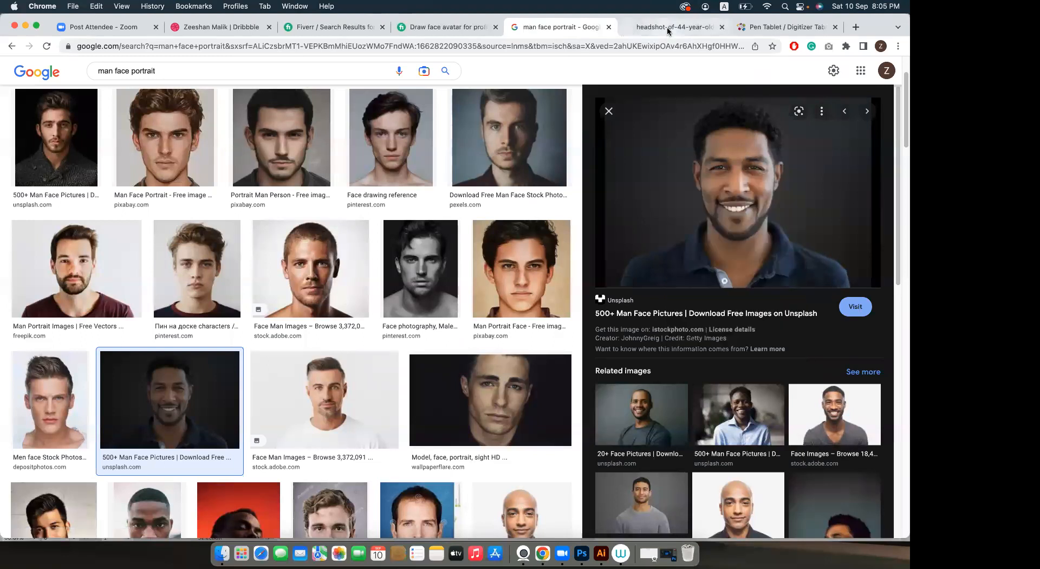
{"action": "left_click", "coordinate": [624, 30]}
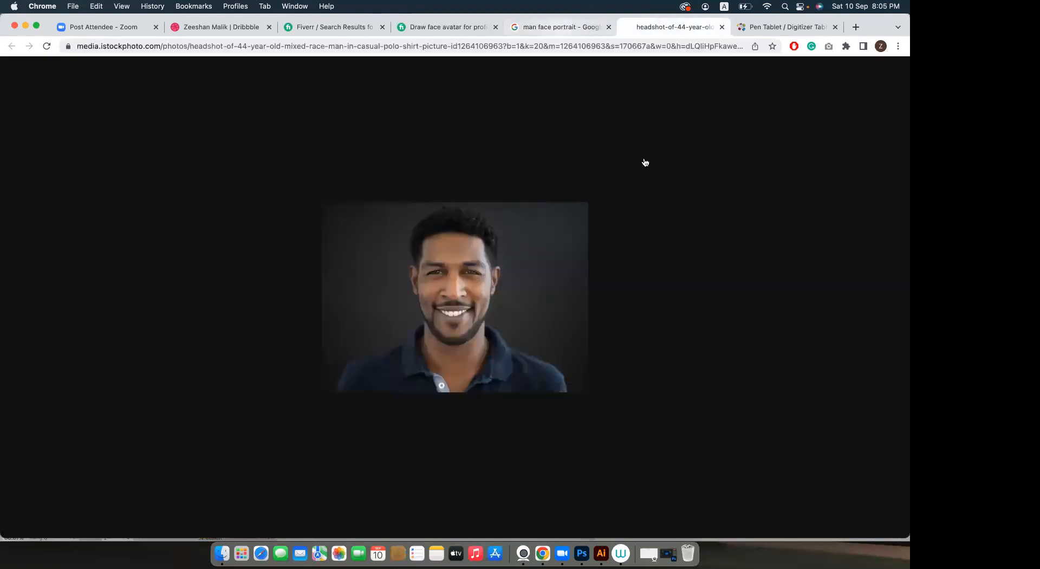
{"action": "key", "text": "ctrl+shift+Tab"}
Check the previewed photo's Unsplash source page for other man face pictures and return to the Google image results.
{"action": "left_click", "coordinate": [672, 242]}
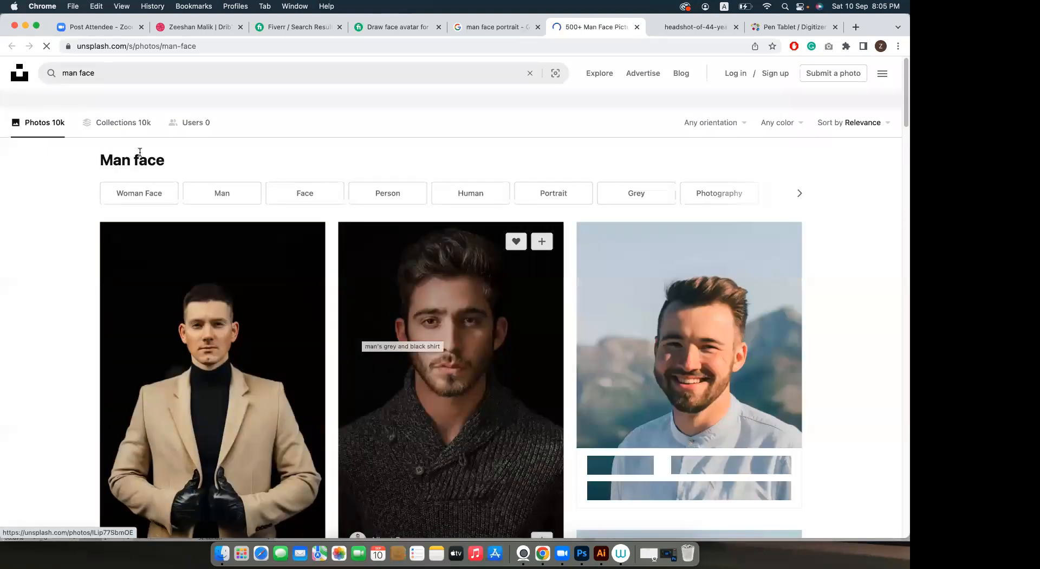
{"action": "scroll", "coordinate": [431, 382], "scroll_direction": "down", "scroll_amount": 6}
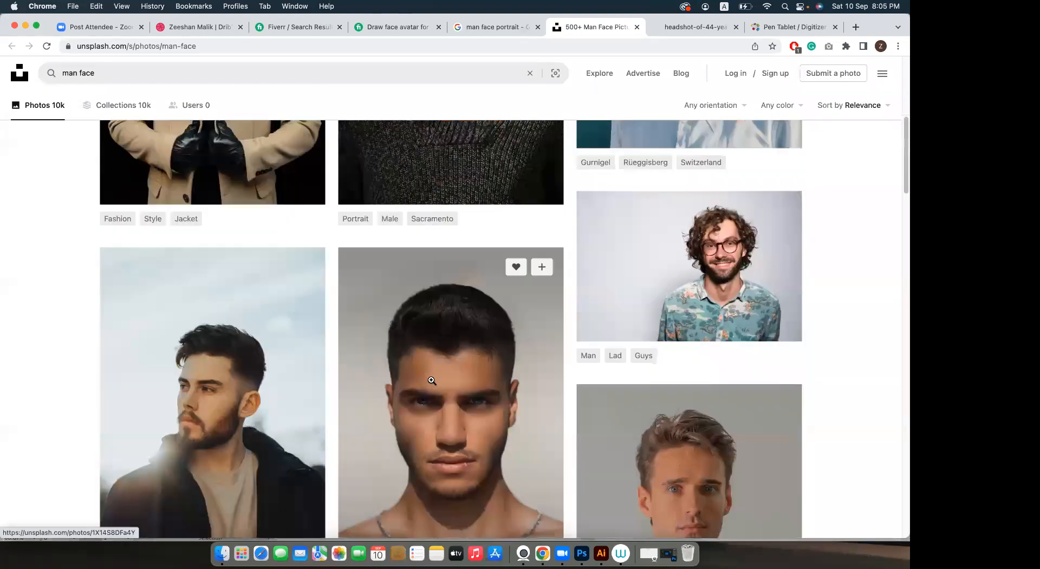
{"action": "left_click", "coordinate": [488, 27]}
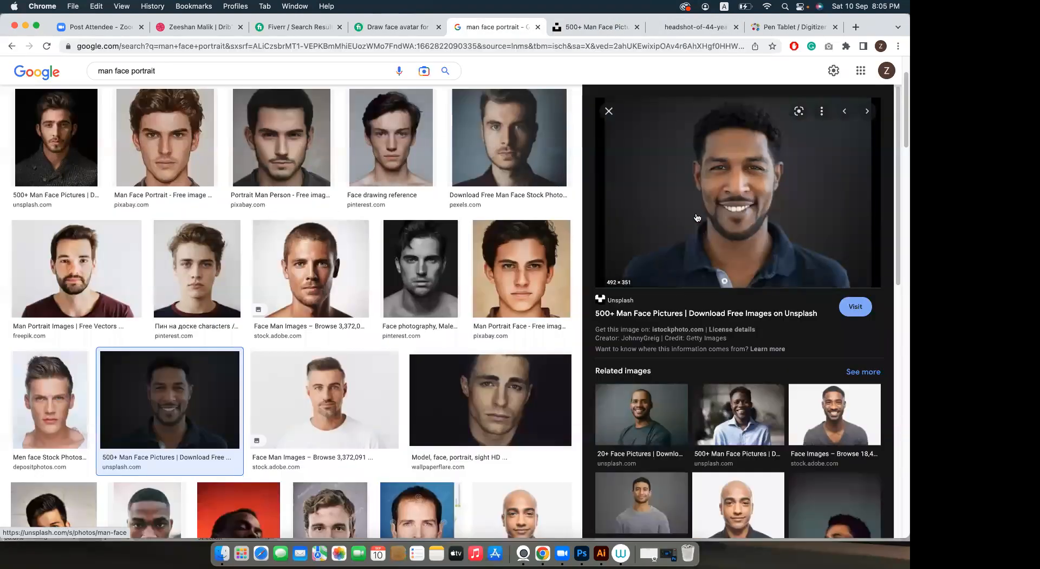
Open the related photo of the smiling man in a grey V-neck in its own tab and copy the image.
{"action": "left_click", "coordinate": [848, 429]}
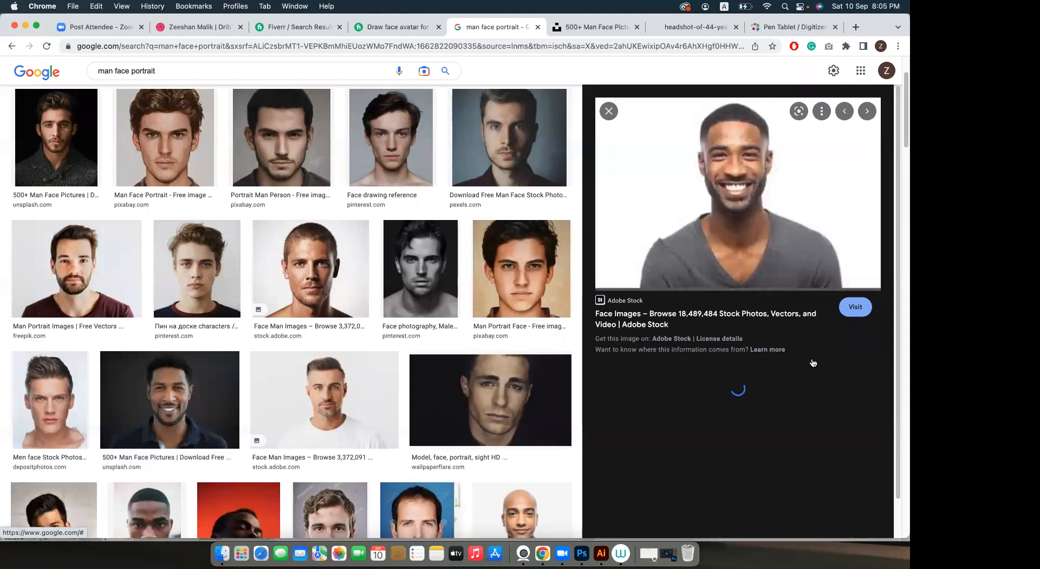
{"action": "right_click", "coordinate": [727, 190]}
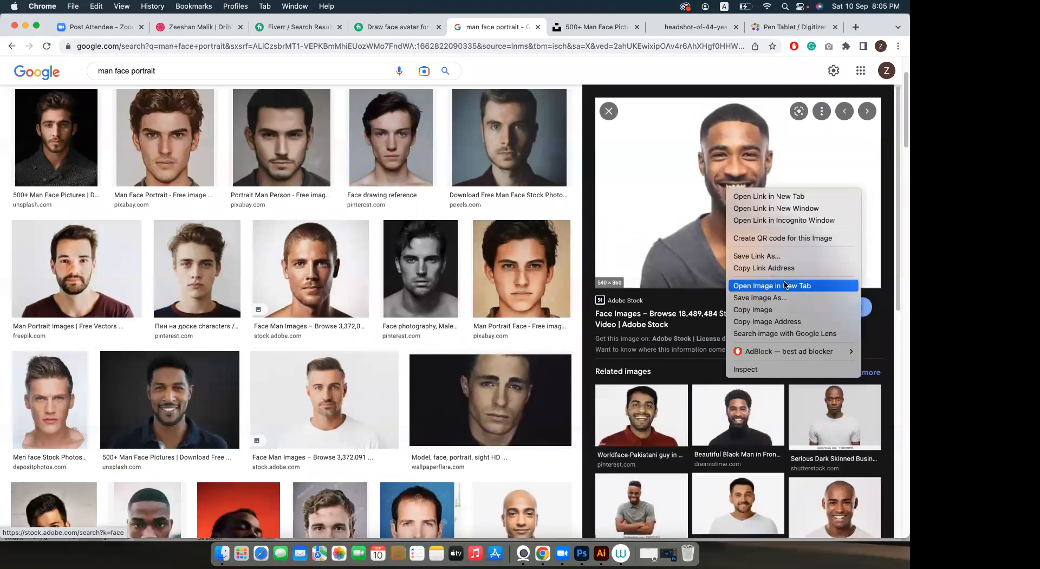
{"action": "left_click", "coordinate": [786, 285]}
{"action": "left_click", "coordinate": [610, 30]}
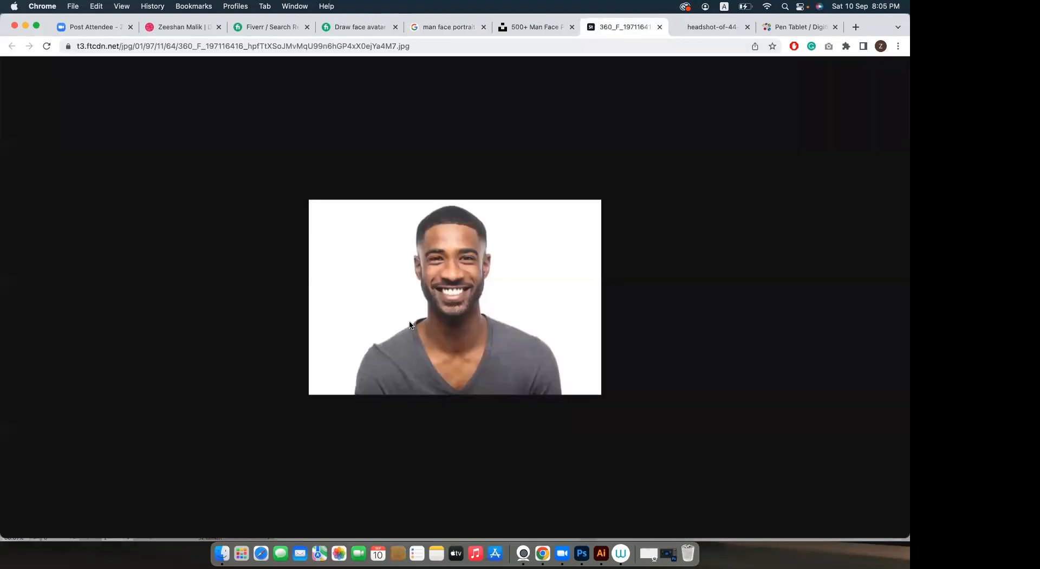
{"action": "right_click", "coordinate": [436, 262]}
{"action": "left_click", "coordinate": [458, 294]}
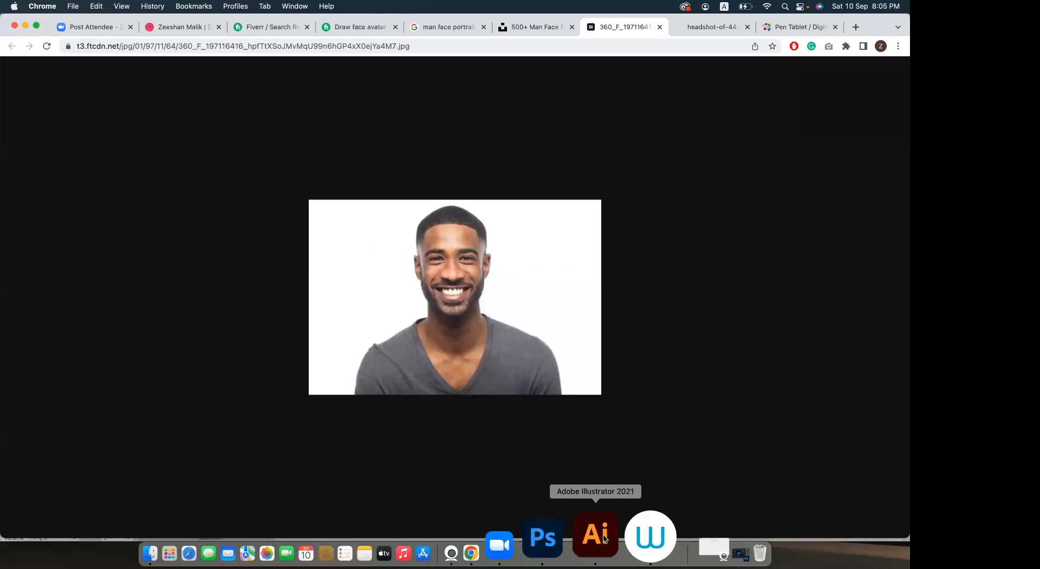
Switch to Illustrator, paste the copied portrait photo into the Untitled-2 document and position it on the artboard.
{"action": "left_click", "coordinate": [595, 535]}
{"action": "key", "text": "super+v"}
{"action": "left_click_drag", "start_coordinate": [475, 329], "coordinate": [455, 341]}
Examine the pasted portrait's facial detail and overall framing at different magnifications.
{"action": "scroll", "coordinate": [455, 343], "scroll_direction": "down", "scroll_amount": 1}
{"action": "scroll", "coordinate": [456, 343], "scroll_direction": "up", "scroll_amount": 1}
{"action": "scroll", "coordinate": [455, 344], "scroll_direction": "up", "scroll_amount": 1}
{"action": "scroll", "coordinate": [458, 253], "scroll_direction": "up", "scroll_amount": 2}
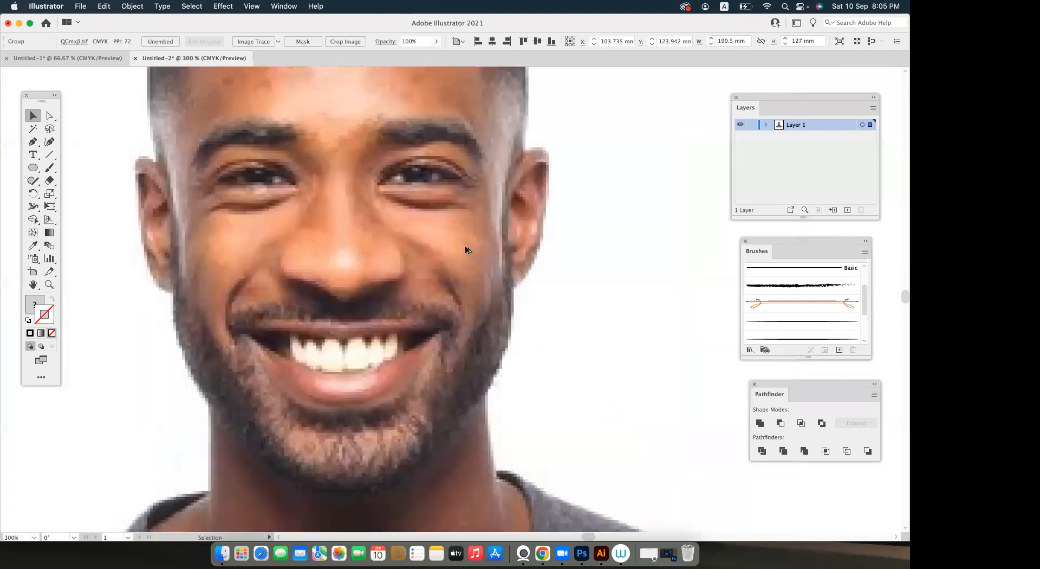
{"action": "scroll", "coordinate": [468, 249], "scroll_direction": "down", "scroll_amount": 1}
{"action": "scroll", "coordinate": [470, 275], "scroll_direction": "down", "scroll_amount": 1}
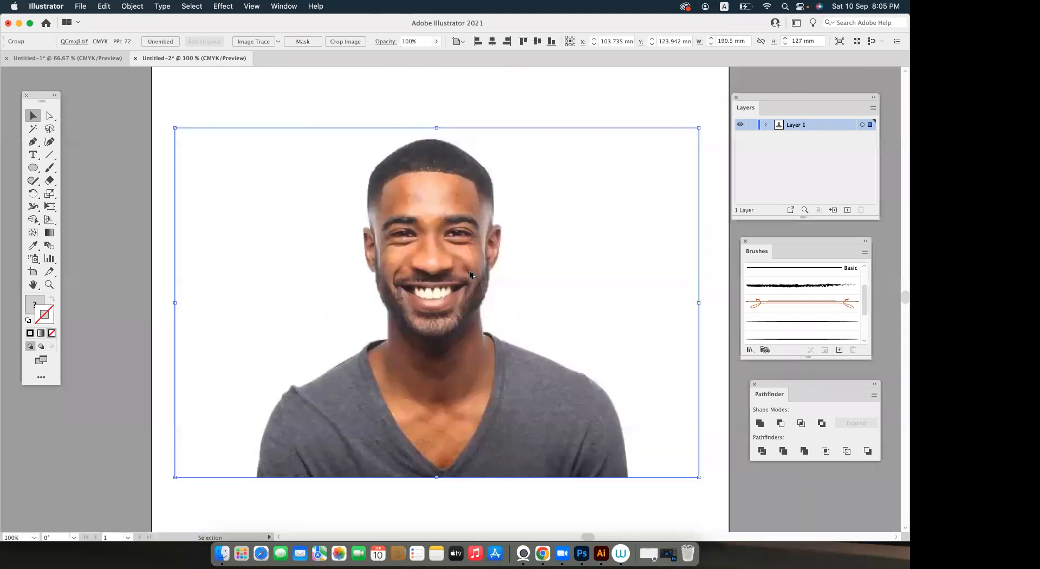
{"action": "scroll", "coordinate": [484, 284], "scroll_direction": "down", "scroll_amount": 3}
{"action": "scroll", "coordinate": [490, 306], "scroll_direction": "up", "scroll_amount": 1}
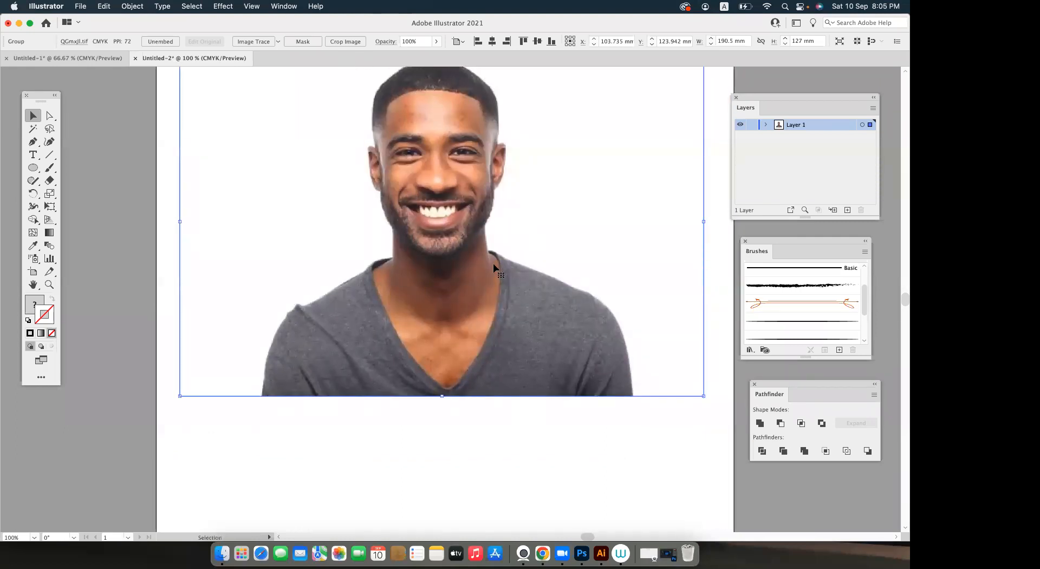
{"action": "scroll", "coordinate": [494, 263], "scroll_direction": "down", "scroll_amount": 1}
Shift the portrait photo slightly within the upper part of the artboard.
{"action": "left_click_drag", "start_coordinate": [497, 272], "coordinate": [486, 317]}
{"action": "left_click", "coordinate": [77, 11]}
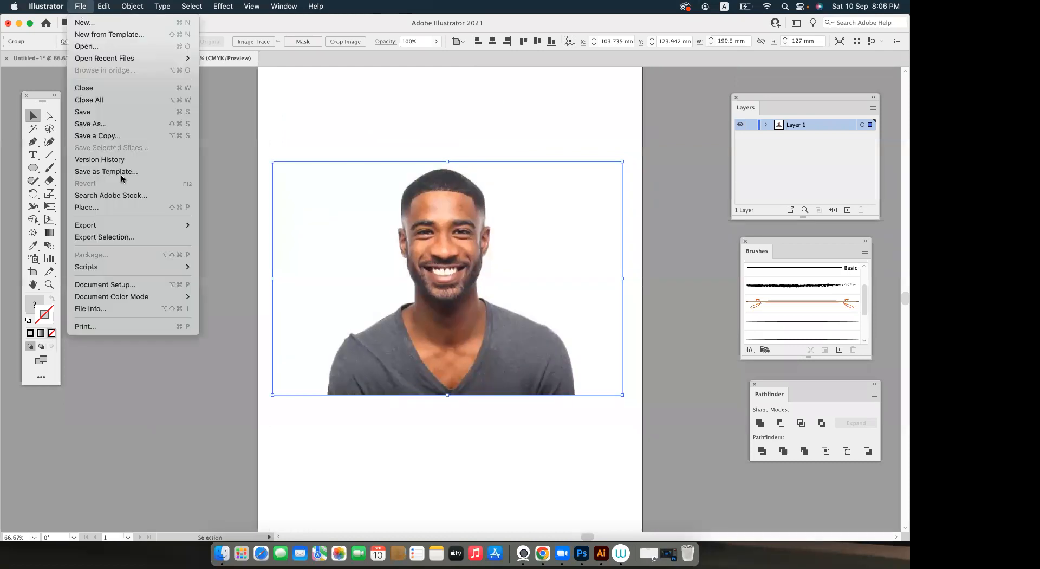
{"action": "left_click", "coordinate": [244, 204]}
{"action": "mouse_move", "coordinate": [436, 278]}
{"action": "left_mouse_down"}
{"action": "mouse_move", "coordinate": [429, 294]}
{"action": "mouse_move", "coordinate": [429, 282]}
{"action": "left_mouse_up"}
{"action": "left_click_drag", "start_coordinate": [475, 331], "coordinate": [430, 268]}
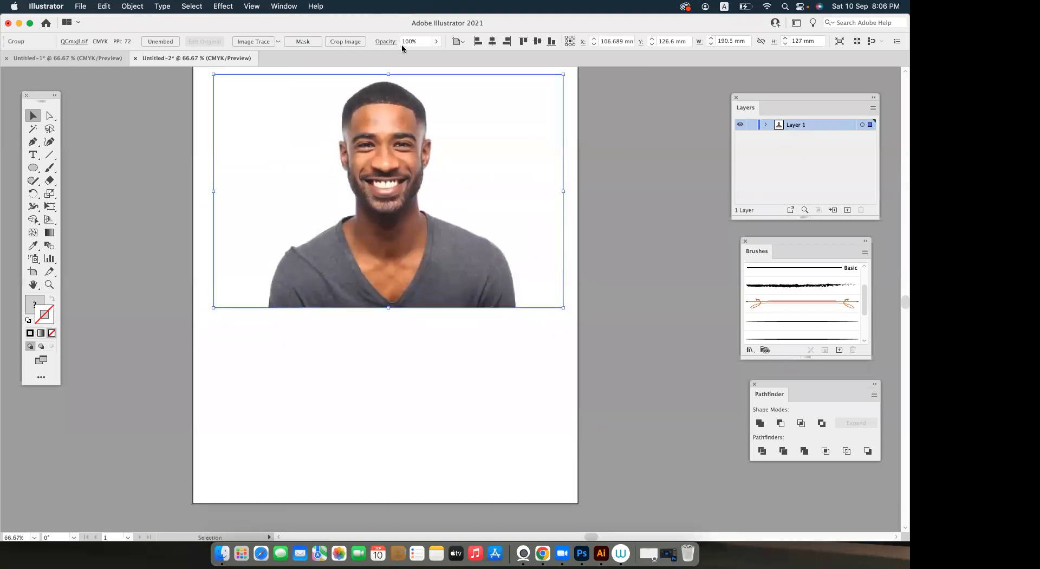
Lower the portrait photo's opacity to 54%.
{"action": "left_click", "coordinate": [436, 41]}
{"action": "left_click_drag", "start_coordinate": [435, 55], "coordinate": [421, 57]}
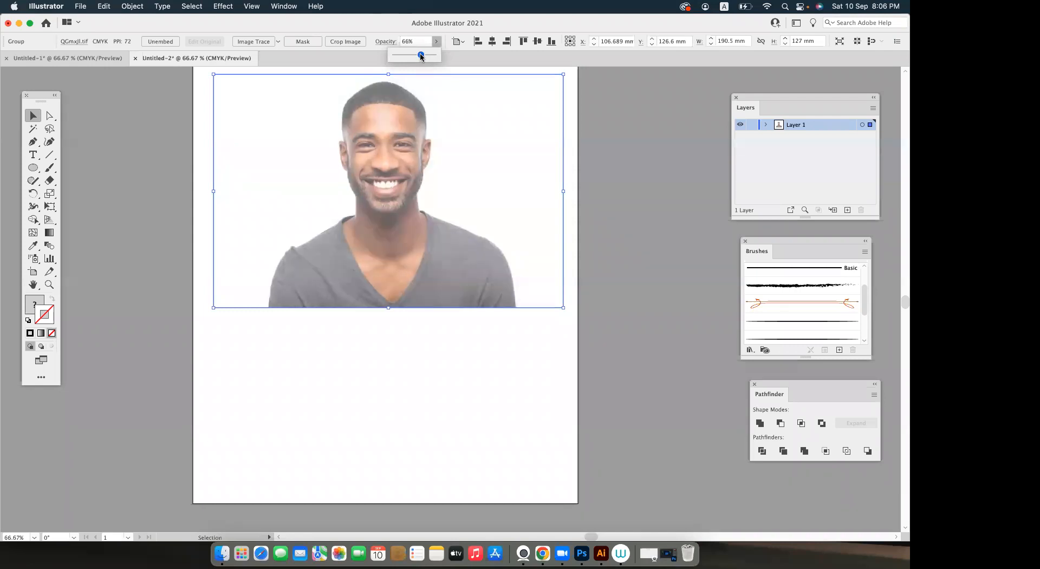
{"action": "left_click_drag", "start_coordinate": [421, 56], "coordinate": [416, 55]}
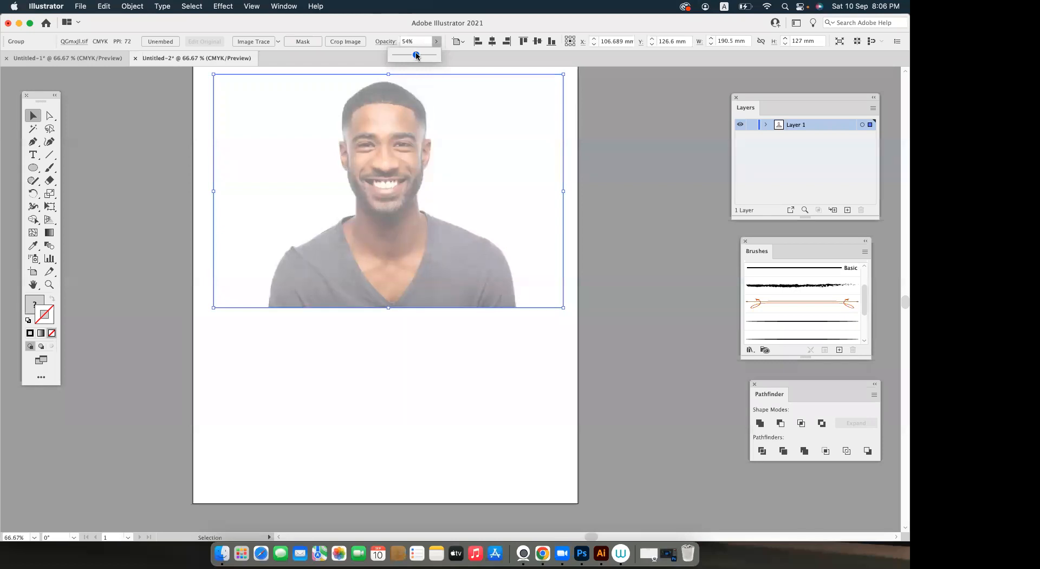
Rename Layer 1, which holds the portrait photo, as "image" and lock it.
{"action": "double_click", "coordinate": [794, 126]}
{"action": "key", "text": "BackSpace"}
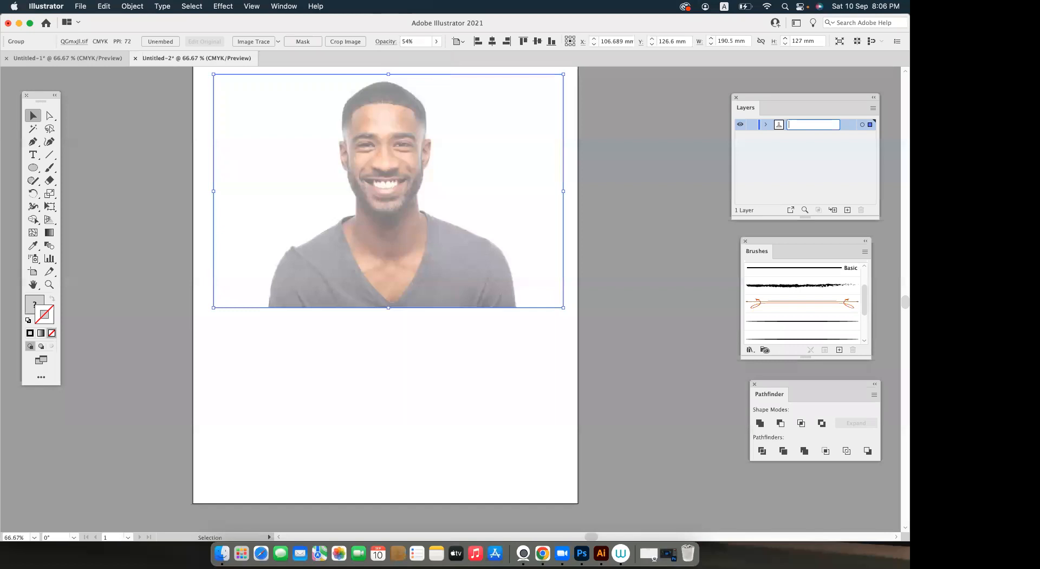
{"action": "type", "text": "imae"}
{"action": "type", "text": "ge"}
{"action": "left_click", "coordinate": [752, 126]}
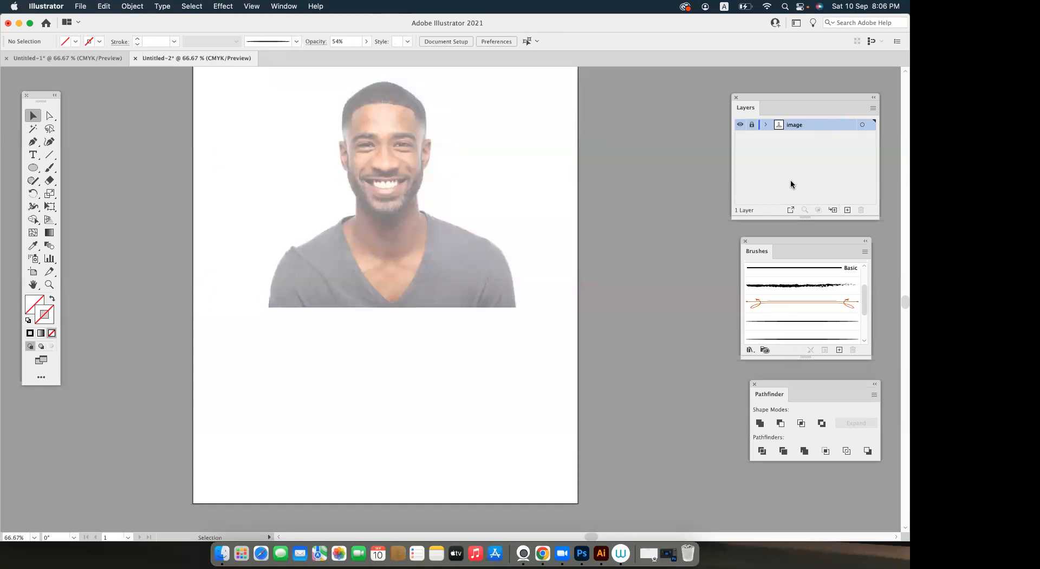
Add a new layer above the image layer and name it "outline".
{"action": "left_click", "coordinate": [847, 210]}
{"action": "double_click", "coordinate": [794, 126]}
{"action": "type", "text": "outline"}
{"action": "key", "text": "Return"}
Choose the Paintbrush and examine the portrait's eyes up close and the whole face at different magnifications.
{"action": "left_click_drag", "start_coordinate": [367, 158], "coordinate": [337, 246]}
{"action": "scroll", "coordinate": [391, 271], "scroll_direction": "up", "scroll_amount": 3}
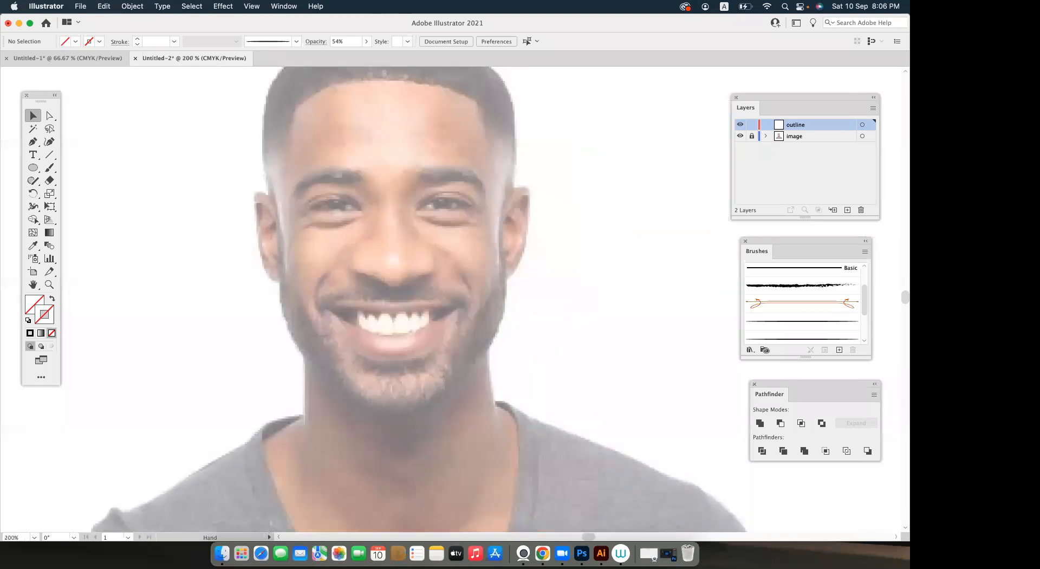
{"action": "scroll", "coordinate": [390, 195], "scroll_direction": "up", "scroll_amount": 5}
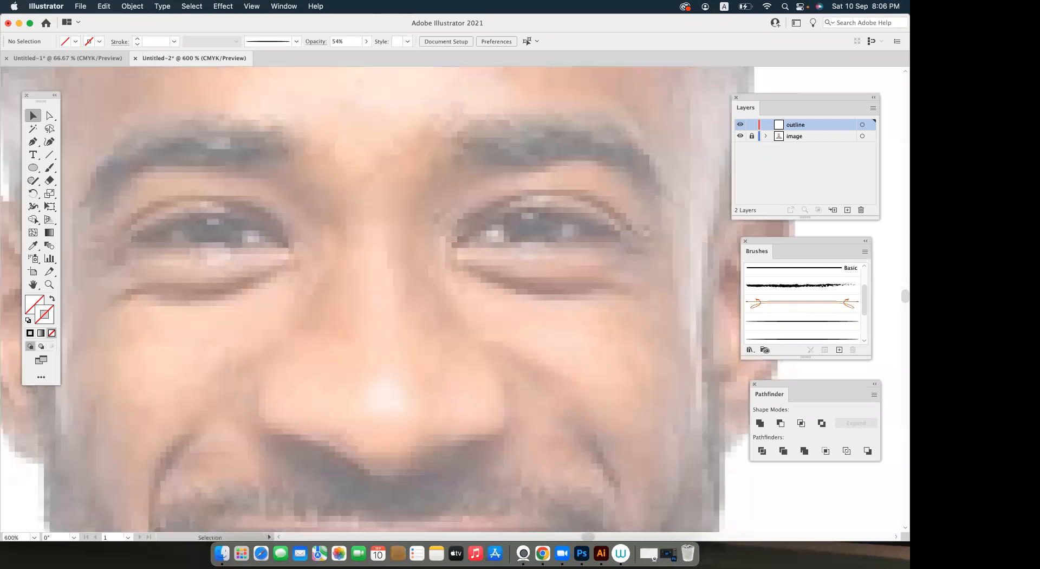
{"action": "scroll", "coordinate": [390, 298], "scroll_direction": "down", "scroll_amount": 2}
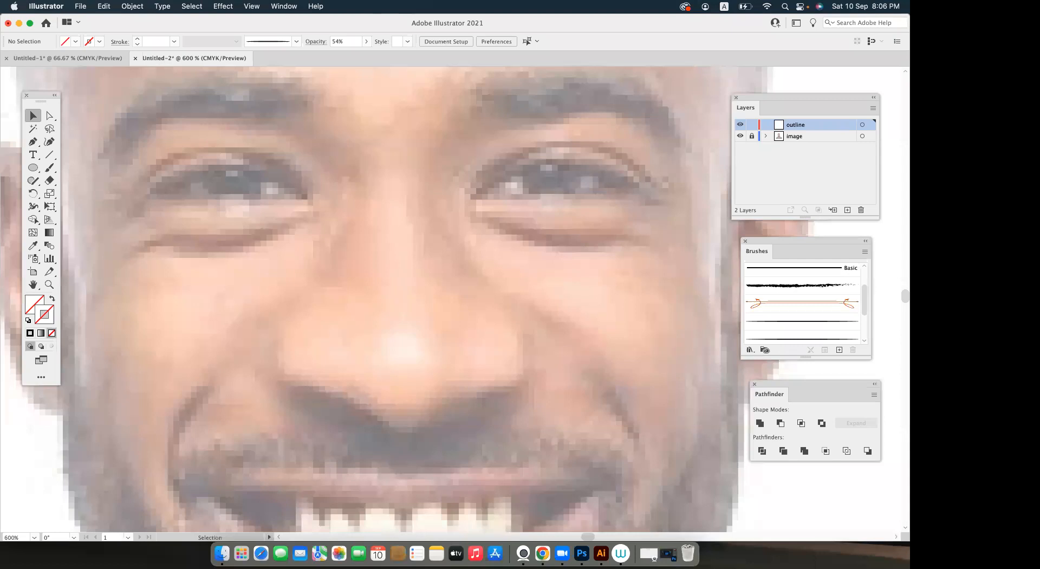
{"action": "key", "text": "b"}
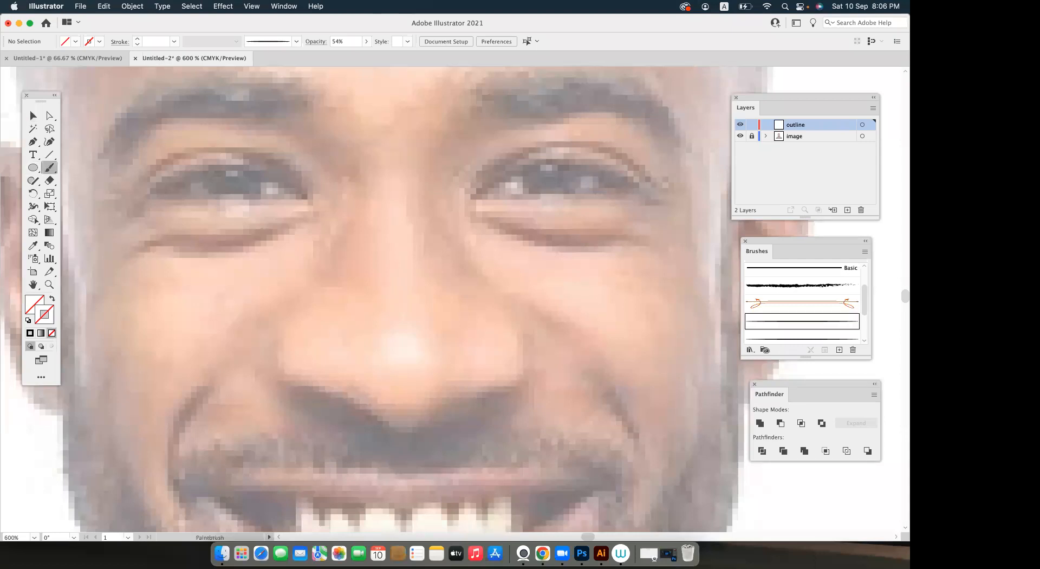
{"action": "scroll", "coordinate": [390, 298], "scroll_direction": "right", "scroll_amount": 3}
{"action": "scroll", "coordinate": [390, 298], "scroll_direction": "up", "scroll_amount": 3}
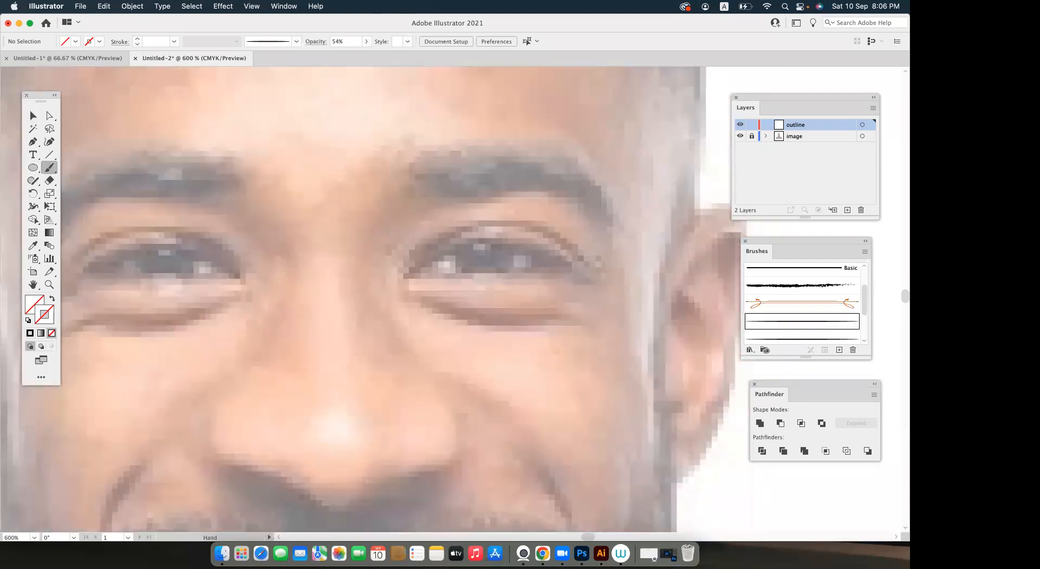
{"action": "scroll", "coordinate": [390, 298], "scroll_direction": "down", "scroll_amount": 1}
{"action": "scroll", "coordinate": [390, 297], "scroll_direction": "up", "scroll_amount": 1}
{"action": "scroll", "coordinate": [390, 298], "scroll_direction": "right", "scroll_amount": 1}
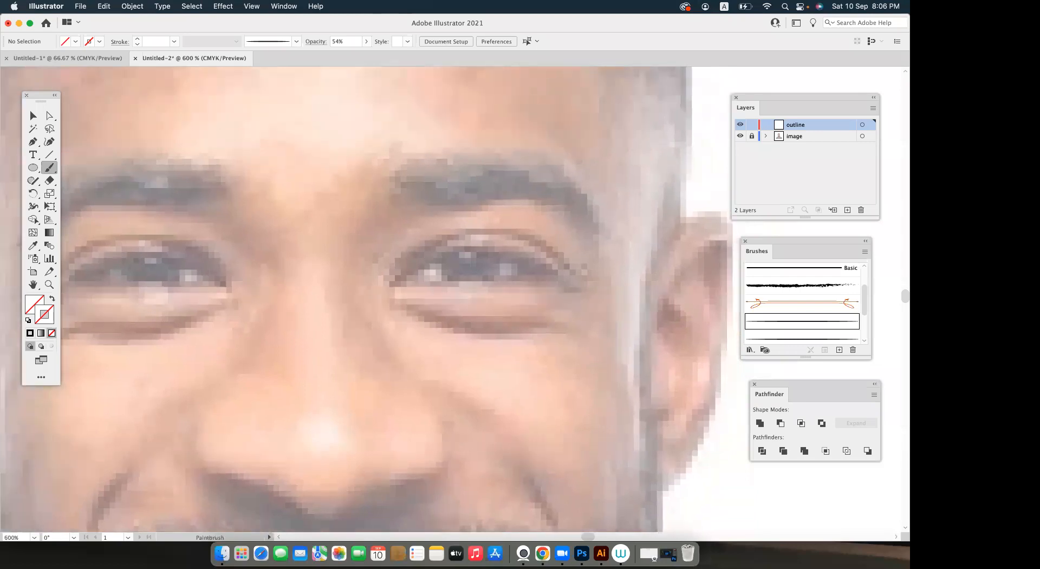
{"action": "scroll", "coordinate": [390, 298], "scroll_direction": "down", "scroll_amount": 1}
{"action": "scroll", "coordinate": [390, 298], "scroll_direction": "left", "scroll_amount": 1}
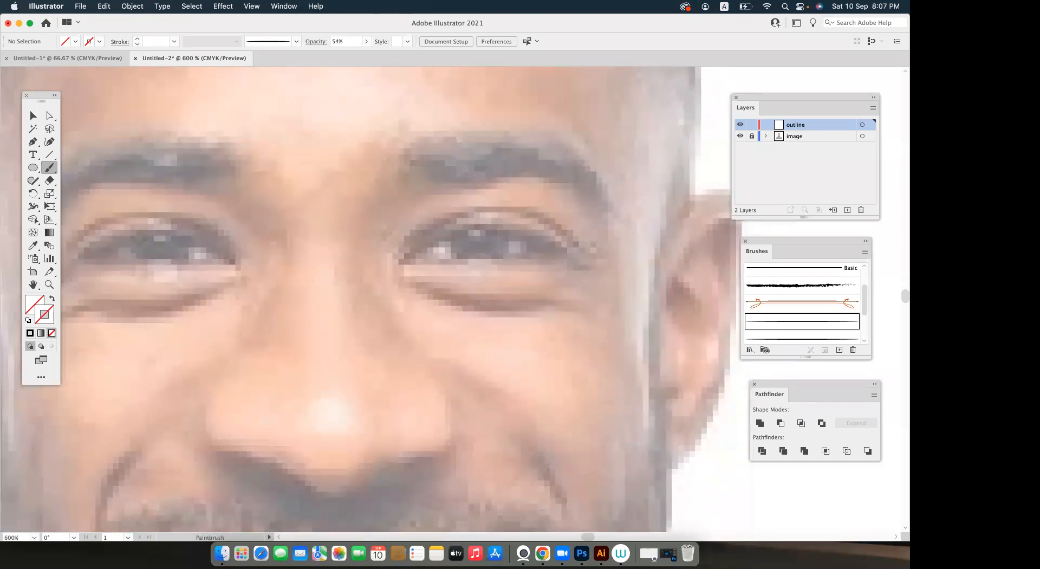
{"action": "key", "text": "super+minus"}
{"action": "key", "text": "super+minus"}
{"action": "key", "text": "super+minus"}
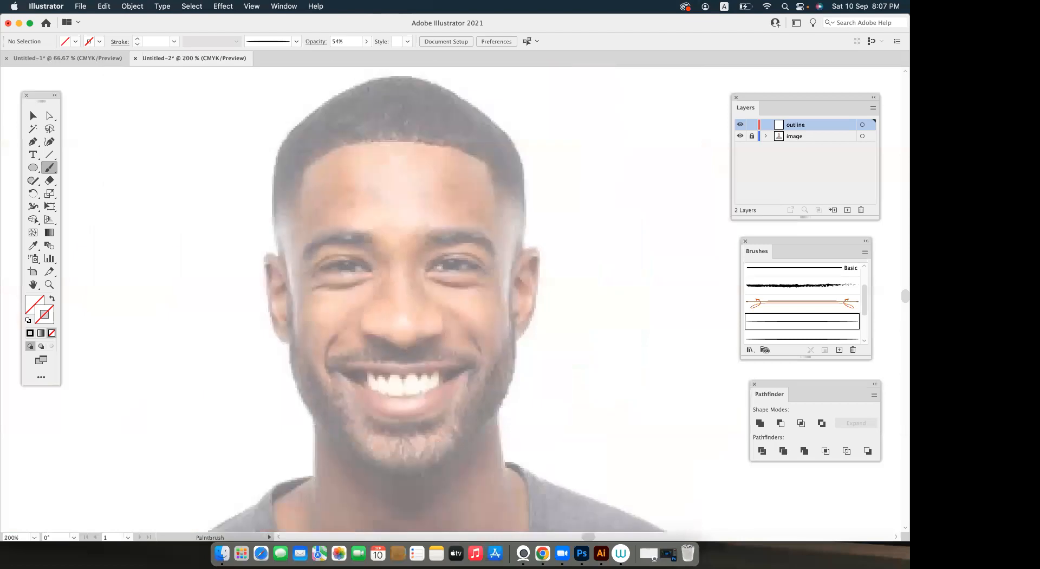
{"action": "scroll", "coordinate": [455, 299], "scroll_direction": "down", "scroll_amount": 1}
{"action": "scroll", "coordinate": [454, 299], "scroll_direction": "left", "scroll_amount": 1}
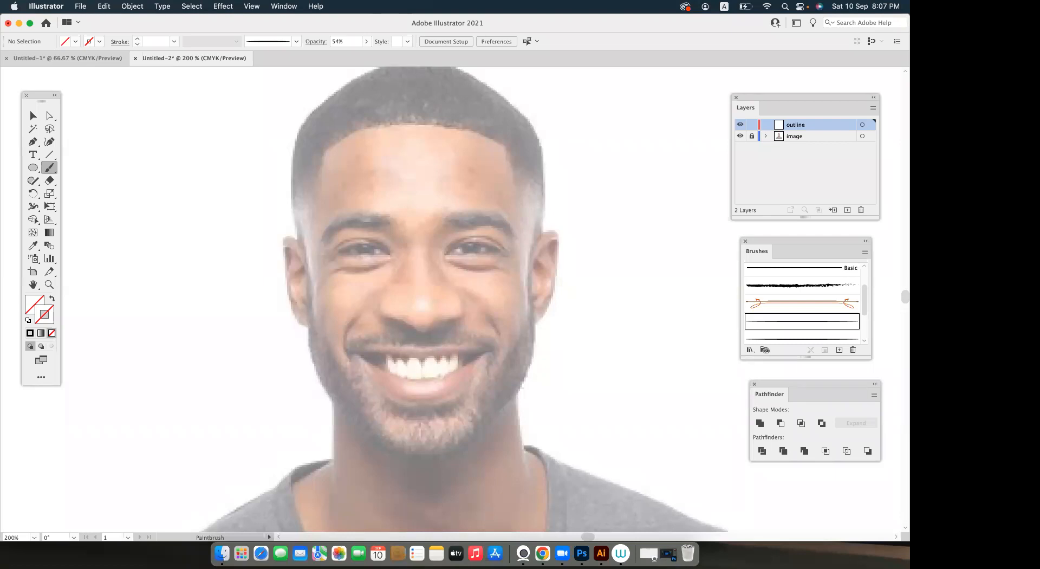
Paint the upper eyelid line over the portrait's right-hand eye, from the inner corner to just past the outer corner.
{"action": "scroll", "coordinate": [496, 254], "scroll_direction": "up", "scroll_amount": 3}
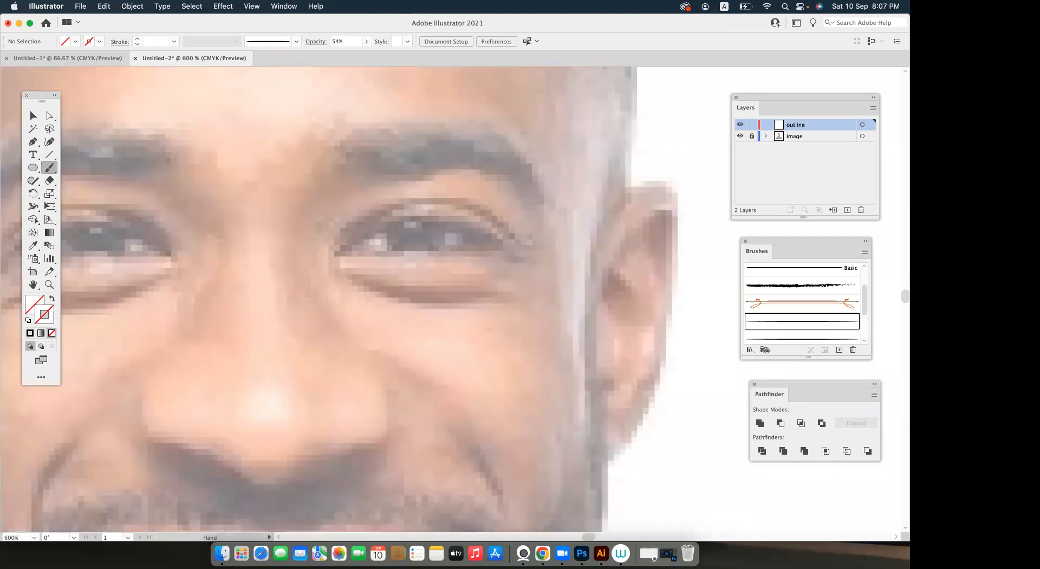
{"action": "left_click_drag", "start_coordinate": [496, 254], "coordinate": [518, 305]}
{"action": "scroll", "coordinate": [466, 271], "scroll_direction": "up", "scroll_amount": 1}
{"action": "scroll", "coordinate": [466, 298], "scroll_direction": "right", "scroll_amount": 2}
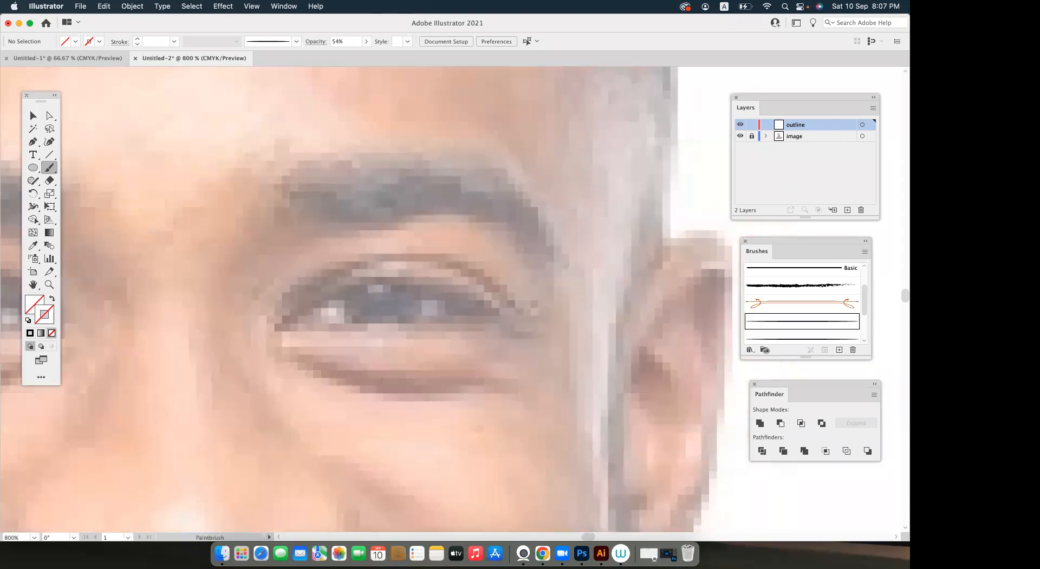
{"action": "mouse_move", "coordinate": [420, 282]}
{"action": "left_mouse_down"}
{"action": "mouse_move", "coordinate": [540, 329]}
{"action": "mouse_move", "coordinate": [545, 345]}
{"action": "left_mouse_up"}
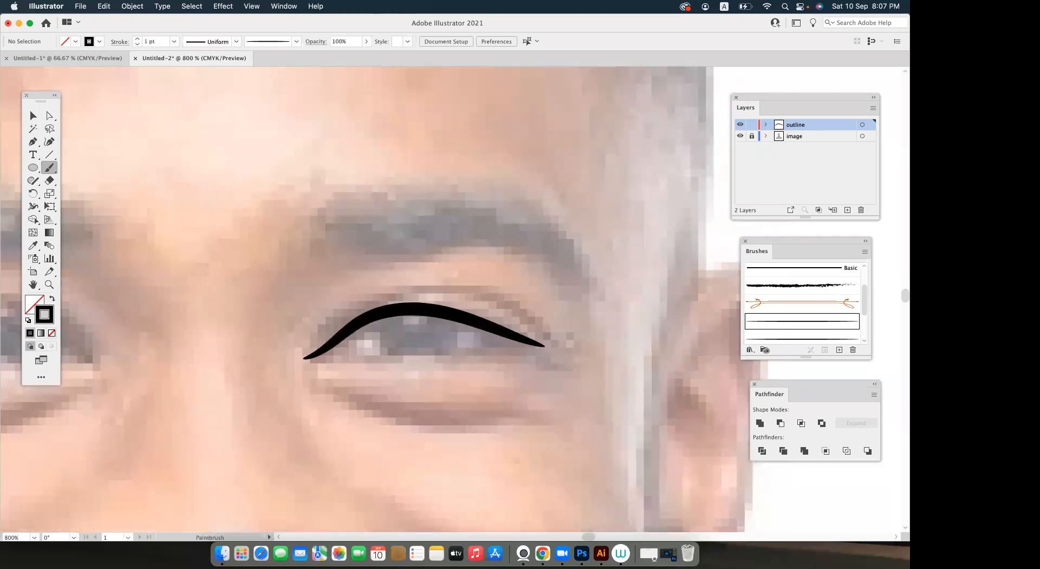
Set the upper eyelid line's stroke weight to 0.5 pt and deselect it.
{"action": "key", "text": "v"}
{"action": "left_click", "coordinate": [500, 329]}
{"action": "left_click", "coordinate": [137, 44]}
{"action": "left_click", "coordinate": [137, 45]}
{"action": "key", "text": "super+shift+a"}
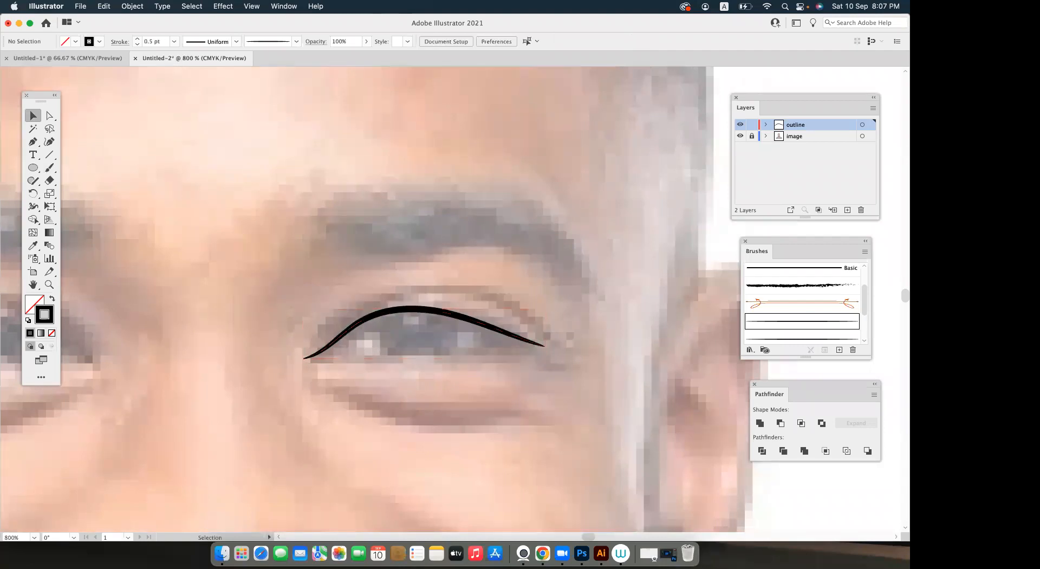
Paint the lower eyelid line with the 0.5 pt brush, from a small hook at the inner corner to the upper lid's outer end.
{"action": "key", "text": "b"}
{"action": "left_click_drag", "start_coordinate": [345, 333], "coordinate": [324, 261]}
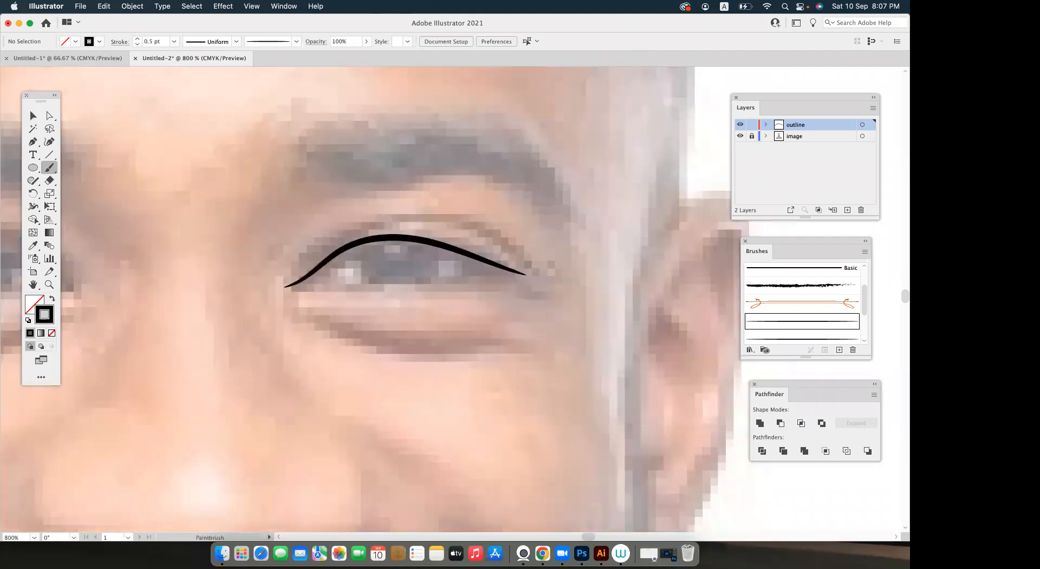
{"action": "key", "text": "super+equal"}
{"action": "key", "text": "super+equal"}
{"action": "left_click_drag", "start_coordinate": [487, 303], "coordinate": [372, 283]}
{"action": "left_click_drag", "start_coordinate": [189, 301], "coordinate": [240, 296]}
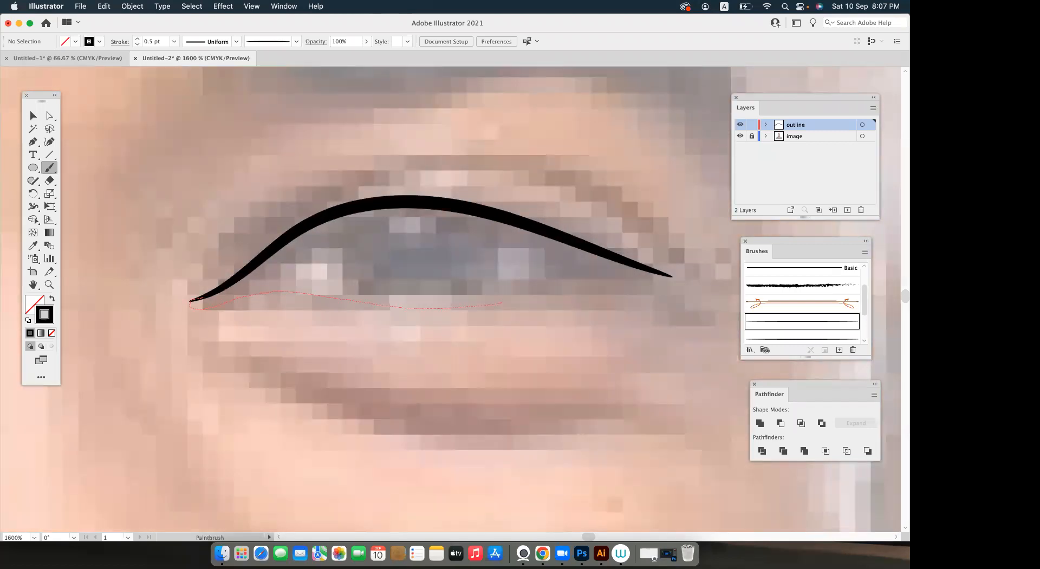
{"action": "left_click_drag", "start_coordinate": [636, 269], "coordinate": [637, 269]}
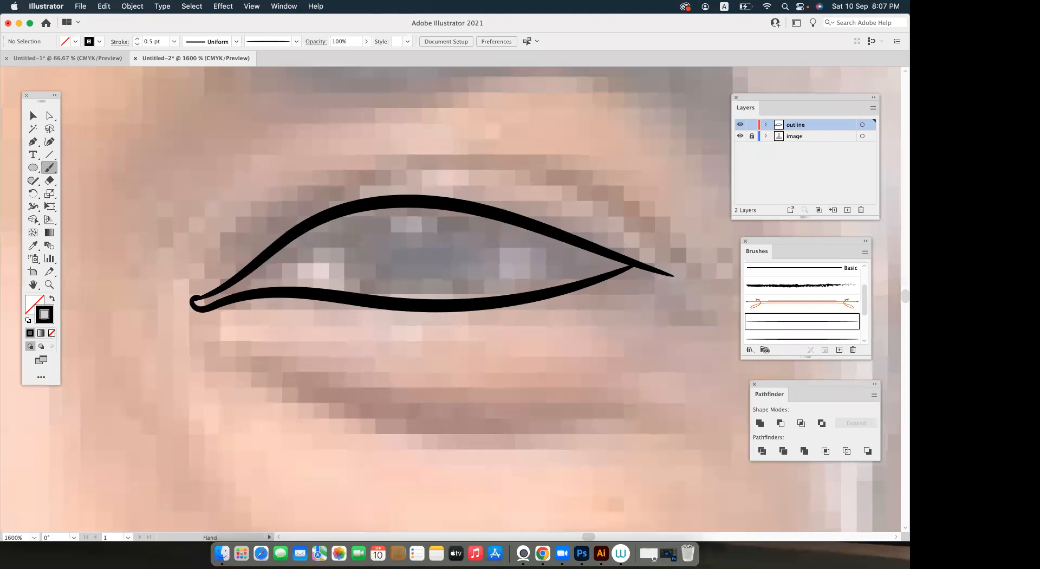
Reshape the lower eyelid line's anchor points and handles at the inner corner so it joins the upper lid more neatly.
{"action": "left_click_drag", "start_coordinate": [488, 293], "coordinate": [513, 296]}
{"action": "key", "text": "a"}
{"action": "scroll", "coordinate": [226, 302], "scroll_direction": "up", "scroll_amount": 10}
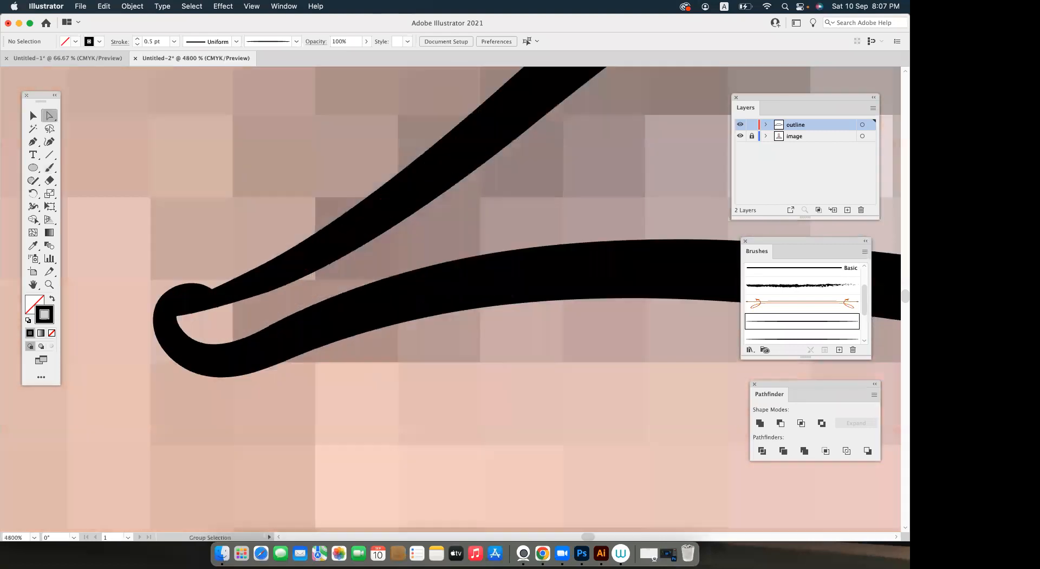
{"action": "left_click", "coordinate": [215, 304]}
{"action": "left_click", "coordinate": [165, 313]}
{"action": "left_click_drag", "start_coordinate": [169, 288], "coordinate": [174, 309]}
{"action": "left_click", "coordinate": [201, 296]}
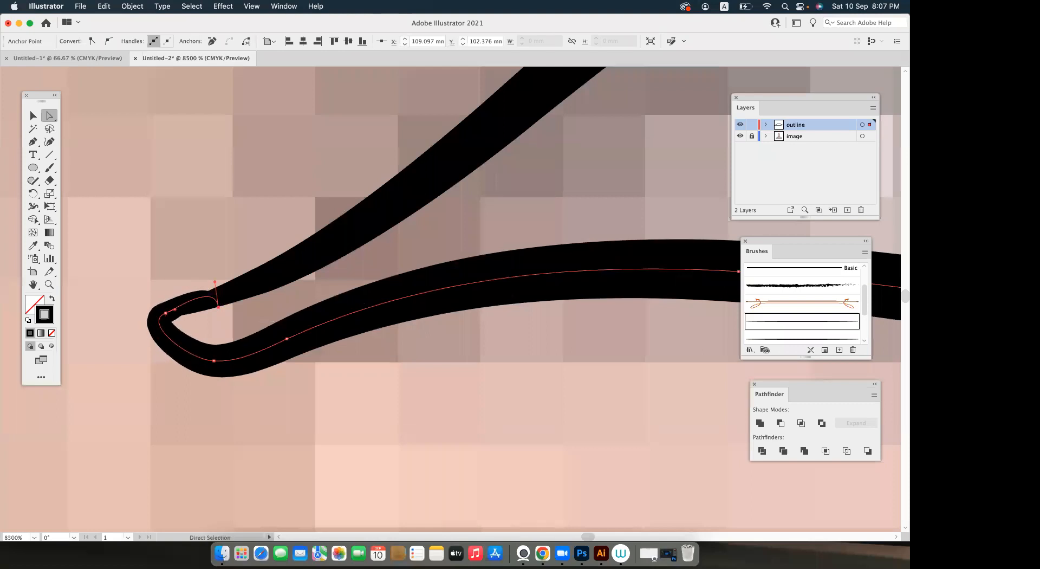
{"action": "left_click_drag", "start_coordinate": [214, 280], "coordinate": [196, 299]}
{"action": "left_click", "coordinate": [214, 298]}
{"action": "left_click", "coordinate": [218, 307]}
{"action": "left_click", "coordinate": [169, 275]}
{"action": "scroll", "coordinate": [179, 270], "scroll_direction": "down", "scroll_amount": 10}
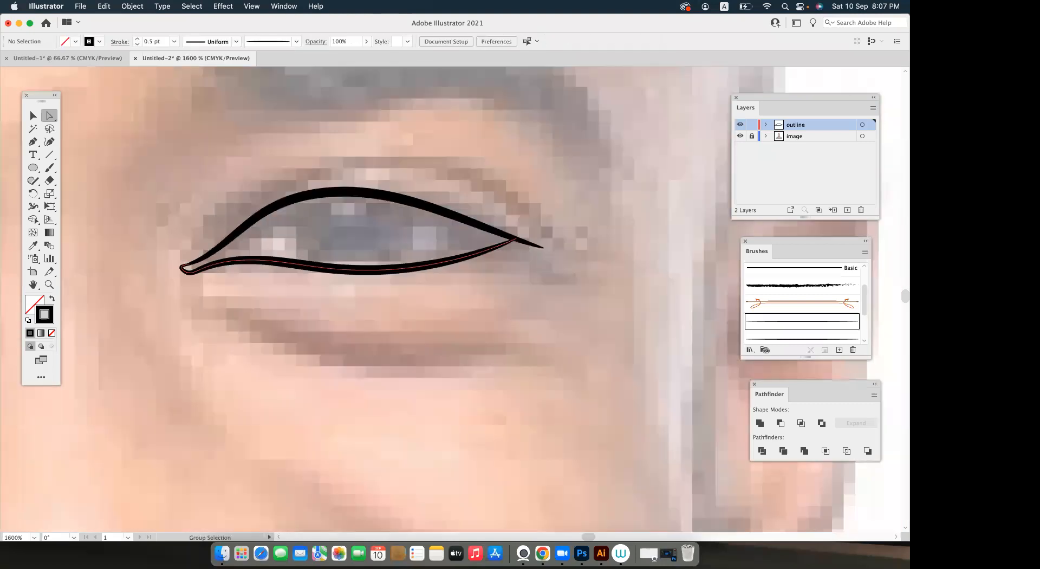
Paint a short curve for the tear duct inside the inner eye corner and set its stroke weight to 0.25 pt.
{"action": "scroll", "coordinate": [197, 266], "scroll_direction": "left", "scroll_amount": 3}
{"action": "scroll", "coordinate": [197, 267], "scroll_direction": "up", "scroll_amount": 2}
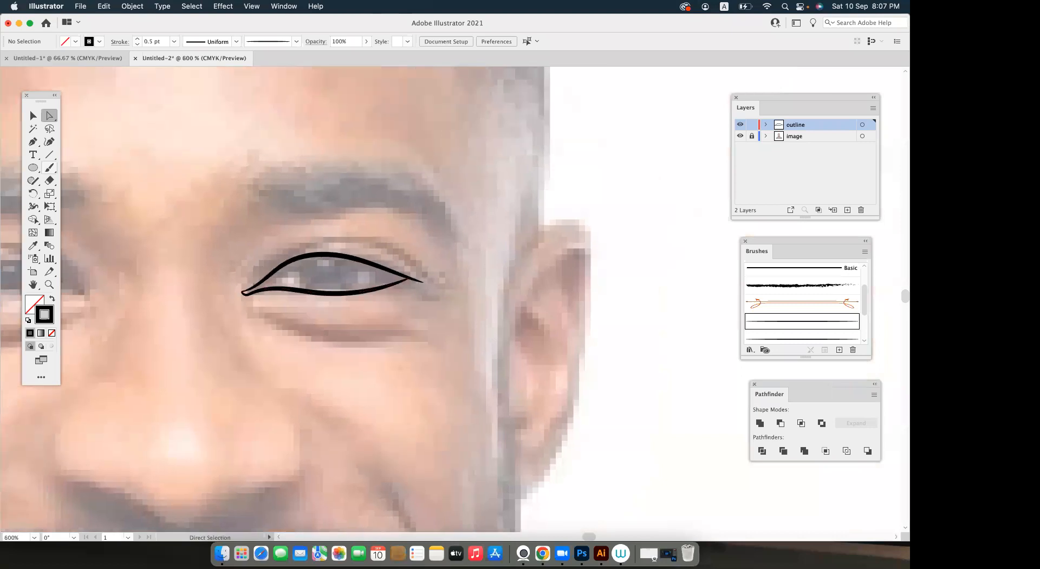
{"action": "left_click", "coordinate": [49, 167]}
{"action": "scroll", "coordinate": [270, 254], "scroll_direction": "up", "scroll_amount": 5}
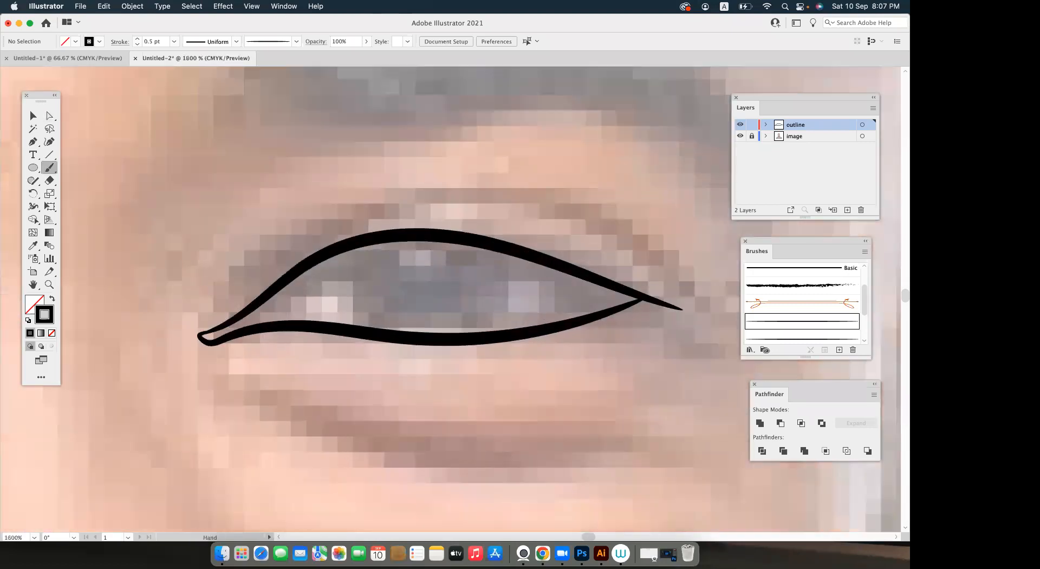
{"action": "left_click_drag", "start_coordinate": [248, 328], "coordinate": [283, 304]}
{"action": "key", "text": "v"}
{"action": "left_click", "coordinate": [246, 329]}
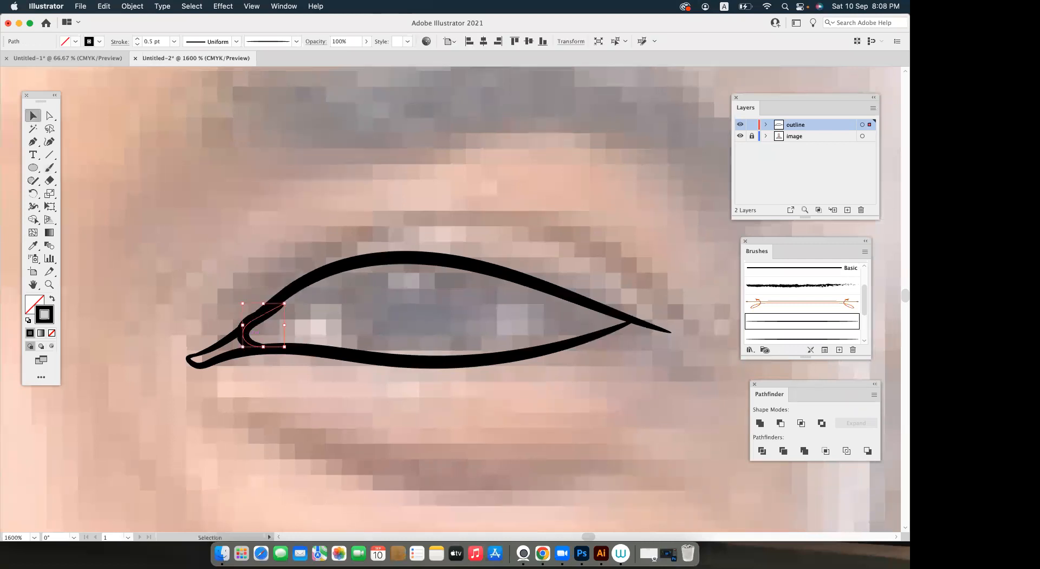
{"action": "left_click", "coordinate": [137, 44]}
{"action": "left_click", "coordinate": [336, 184]}
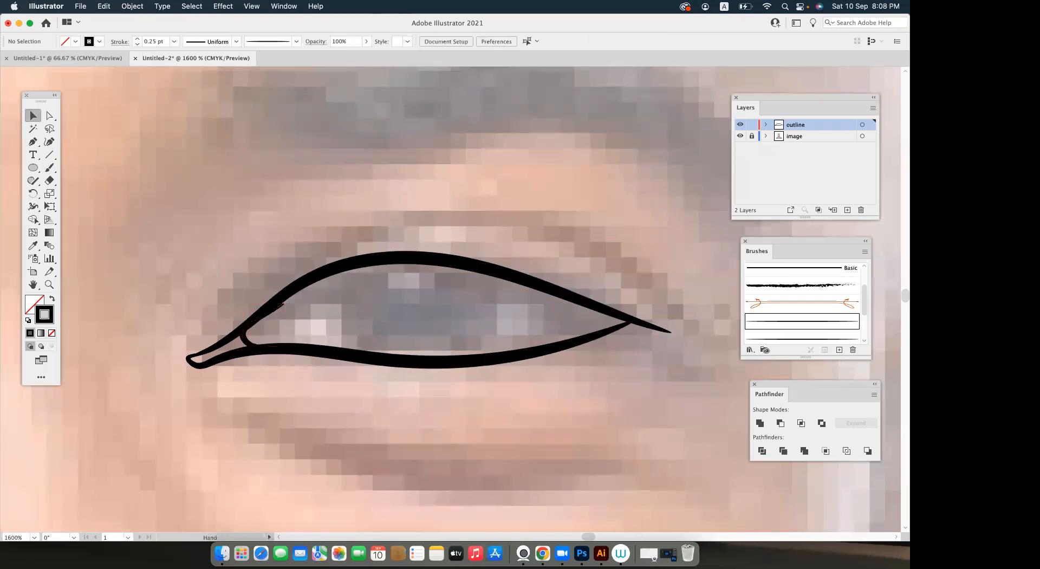
Paint the eyelid crease as an arched 0.25 pt brush line above the upper eyelid.
{"action": "left_click_drag", "start_coordinate": [336, 184], "coordinate": [201, 208]}
{"action": "scroll", "coordinate": [253, 271], "scroll_direction": "down", "scroll_amount": 1}
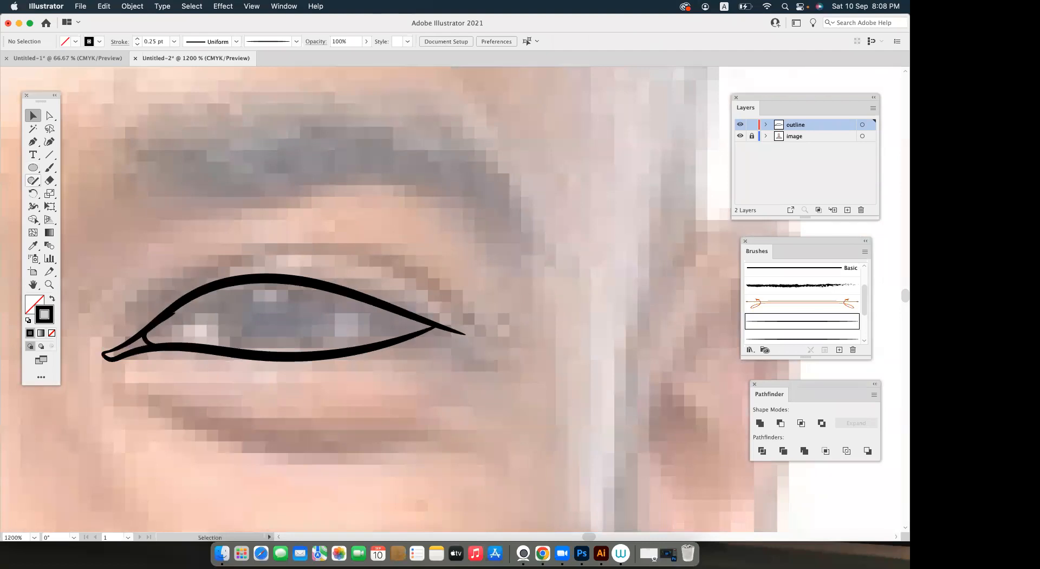
{"action": "left_click", "coordinate": [49, 167]}
{"action": "left_click_drag", "start_coordinate": [303, 314], "coordinate": [301, 271]}
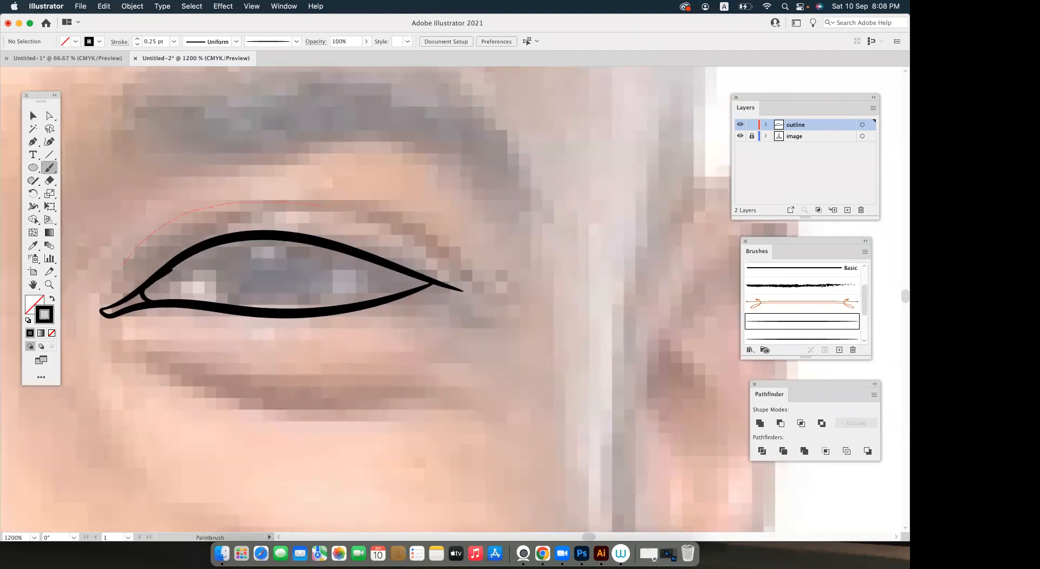
{"action": "left_click_drag", "start_coordinate": [394, 231], "coordinate": [398, 232]}
Paint the iris outline as a rounded 0.25 pt brush line between the upper and lower eyelids.
{"action": "mouse_move", "coordinate": [239, 239]}
{"action": "left_mouse_down"}
{"action": "mouse_move", "coordinate": [254, 217]}
{"action": "mouse_move", "coordinate": [265, 231]}
{"action": "left_mouse_up"}
{"action": "scroll", "coordinate": [254, 217], "scroll_direction": "up", "scroll_amount": 1}
{"action": "left_click_drag", "start_coordinate": [258, 323], "coordinate": [364, 322]}
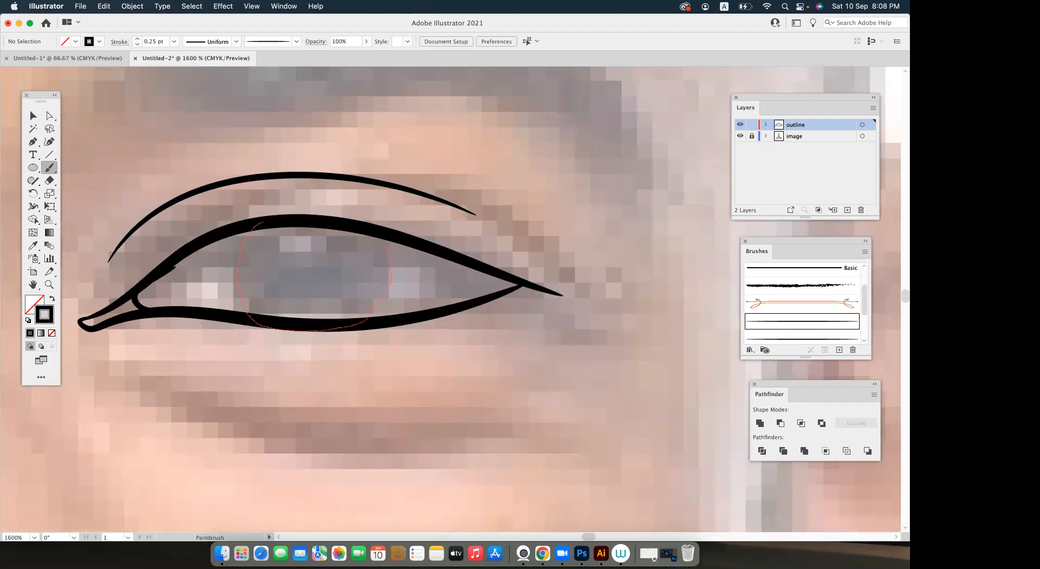
{"action": "left_click_drag", "start_coordinate": [387, 248], "coordinate": [382, 239]}
{"action": "scroll", "coordinate": [345, 246], "scroll_direction": "down", "scroll_amount": 1}
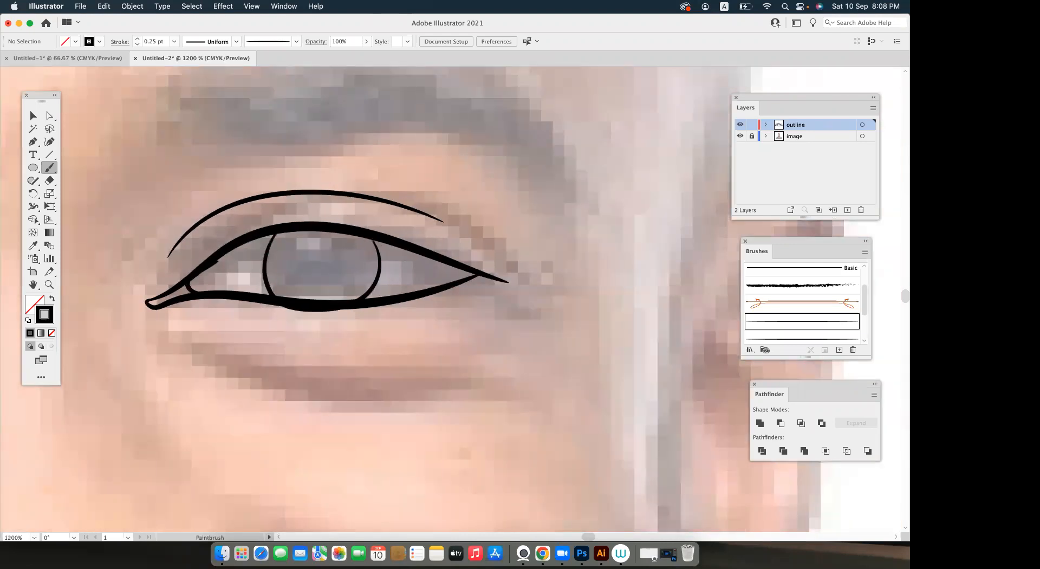
Shorten the iris outline slightly from its lower edge so it sits within the lower eyelid line, and deselect it.
{"action": "key", "text": "v"}
{"action": "left_click", "coordinate": [380, 266]}
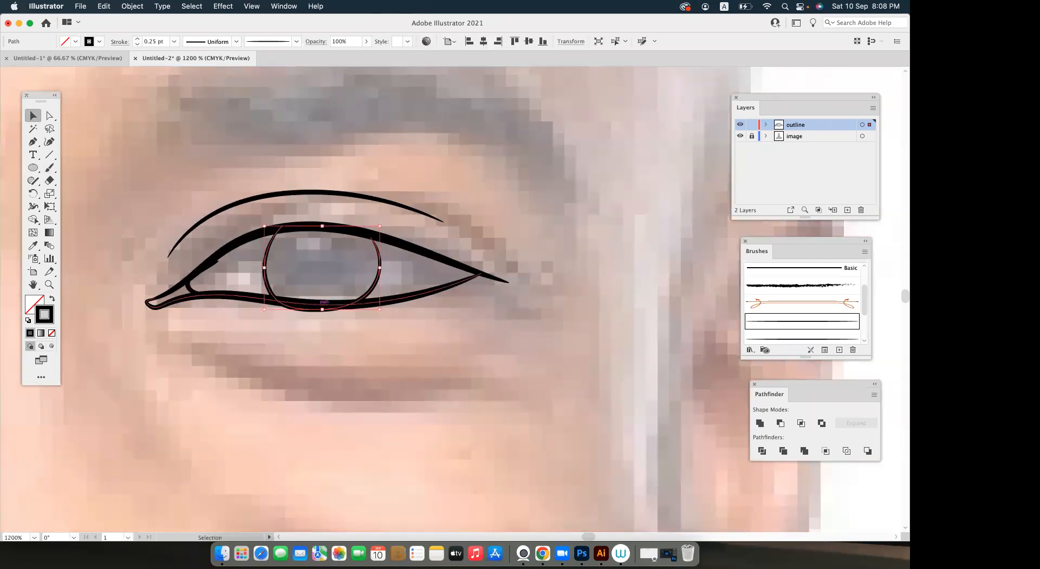
{"action": "left_click_drag", "start_coordinate": [322, 308], "coordinate": [323, 302]}
{"action": "left_click_drag", "start_coordinate": [337, 300], "coordinate": [337, 300]}
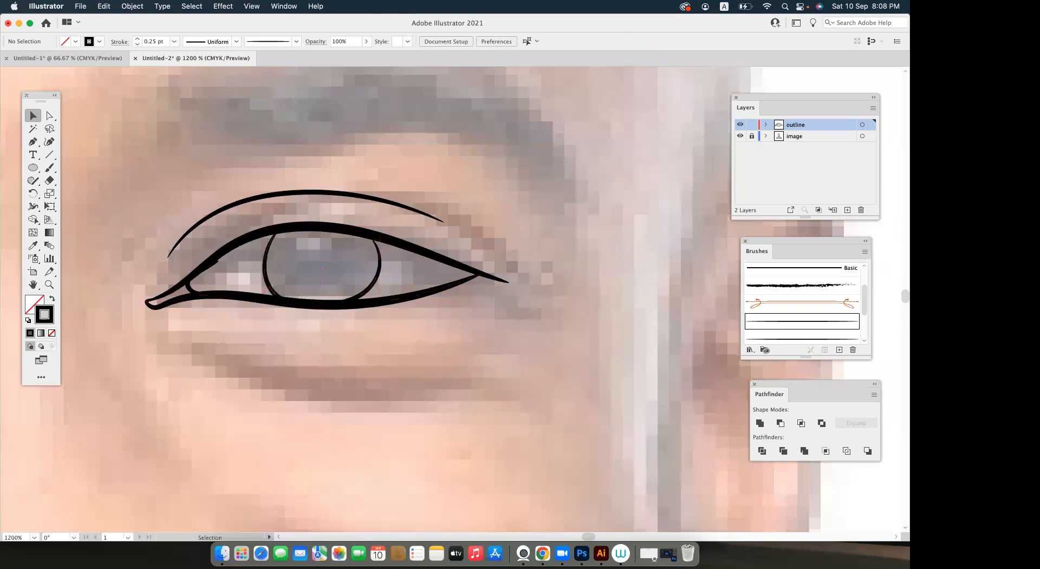
{"action": "key", "text": "super+shift+a"}
Review the eye linework on the whole face by hiding and showing the image layer several times.
{"action": "key", "text": "super+minus"}
{"action": "key", "text": "super+minus"}
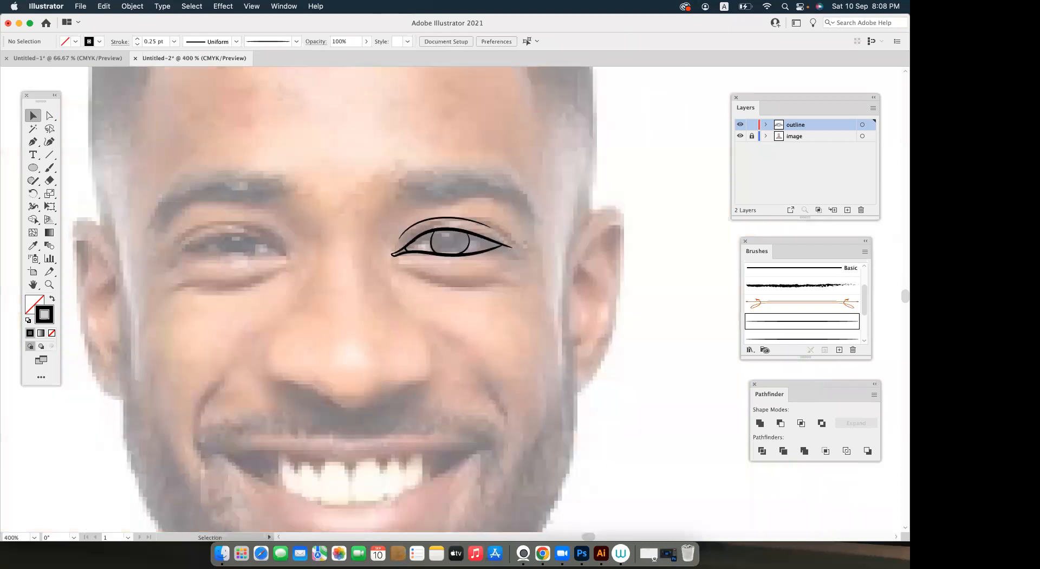
{"action": "key", "text": "super+minus"}
{"action": "key", "text": "super+minus"}
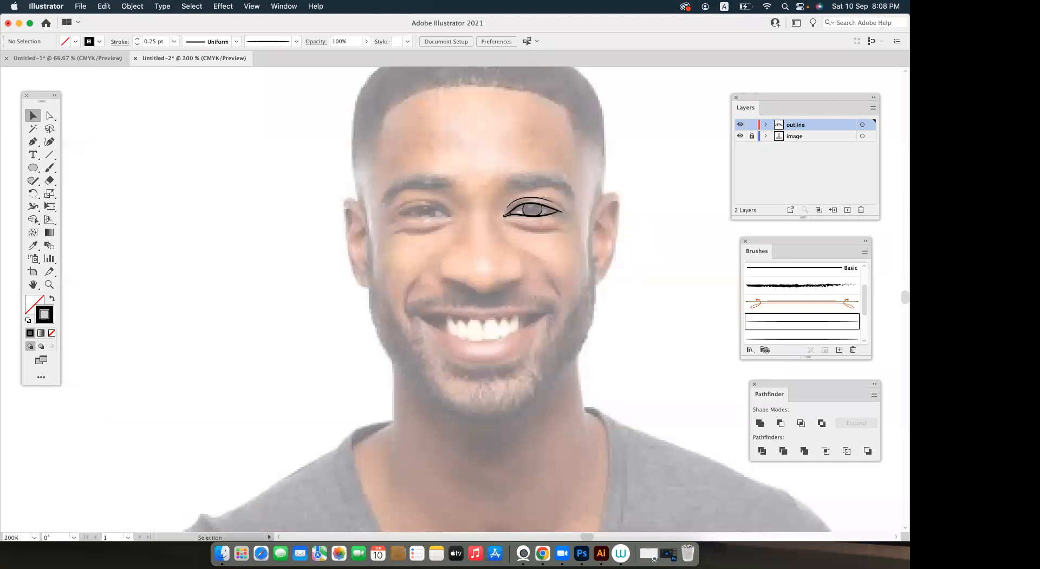
{"action": "left_click", "coordinate": [740, 136]}
{"action": "left_click", "coordinate": [740, 136]}
{"action": "left_click", "coordinate": [740, 136]}
{"action": "left_click", "coordinate": [740, 136]}
{"action": "left_click", "coordinate": [739, 136]}
{"action": "left_click", "coordinate": [740, 136]}
Paint the under-eye crease below the traced eye as a curved brush line, set its stroke weight to 0.5 pt, and deselect it.
{"action": "key", "text": "super+equal"}
{"action": "key", "text": "super+equal"}
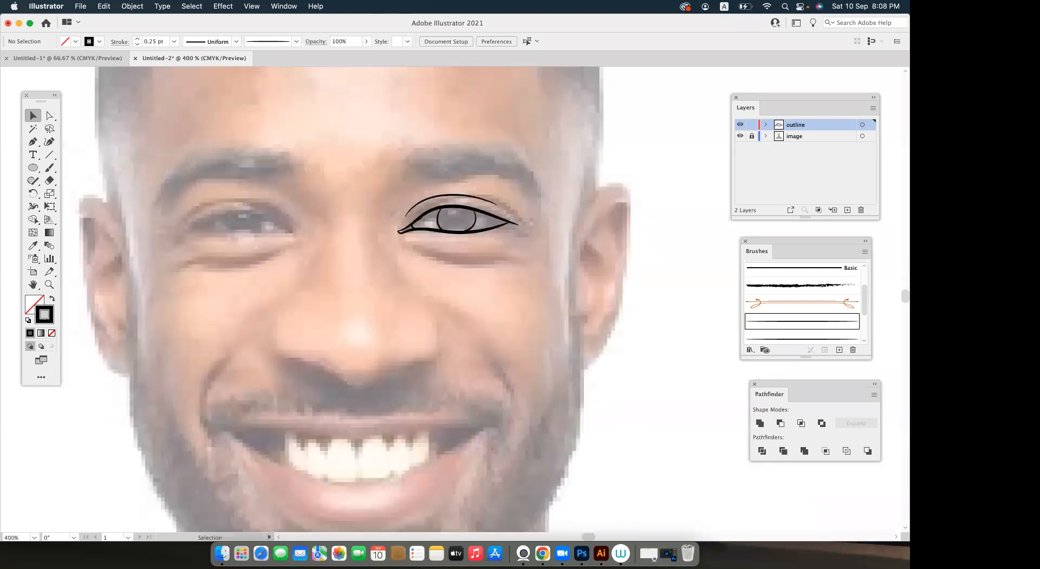
{"action": "key", "text": "super+equal"}
{"action": "key", "text": "b"}
{"action": "scroll", "coordinate": [455, 298], "scroll_direction": "right", "scroll_amount": 5}
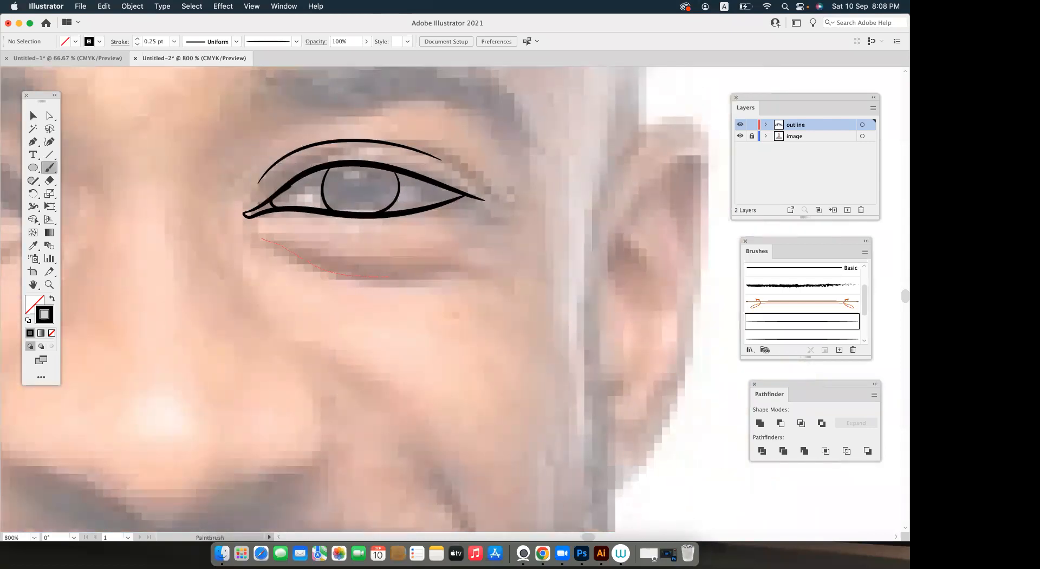
{"action": "left_click_drag", "start_coordinate": [420, 269], "coordinate": [438, 259]}
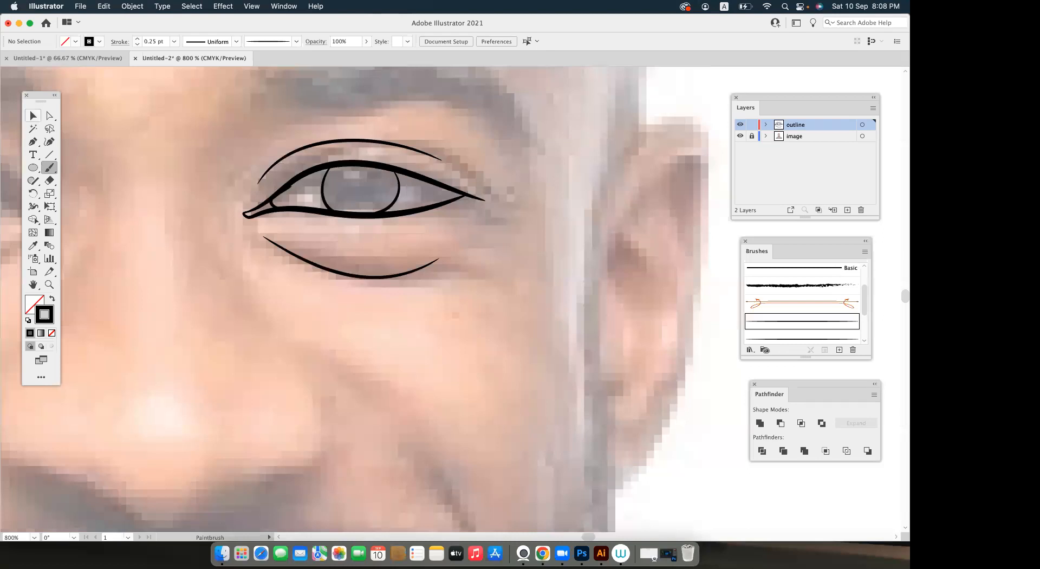
{"action": "key", "text": "v"}
{"action": "left_click", "coordinate": [374, 277]}
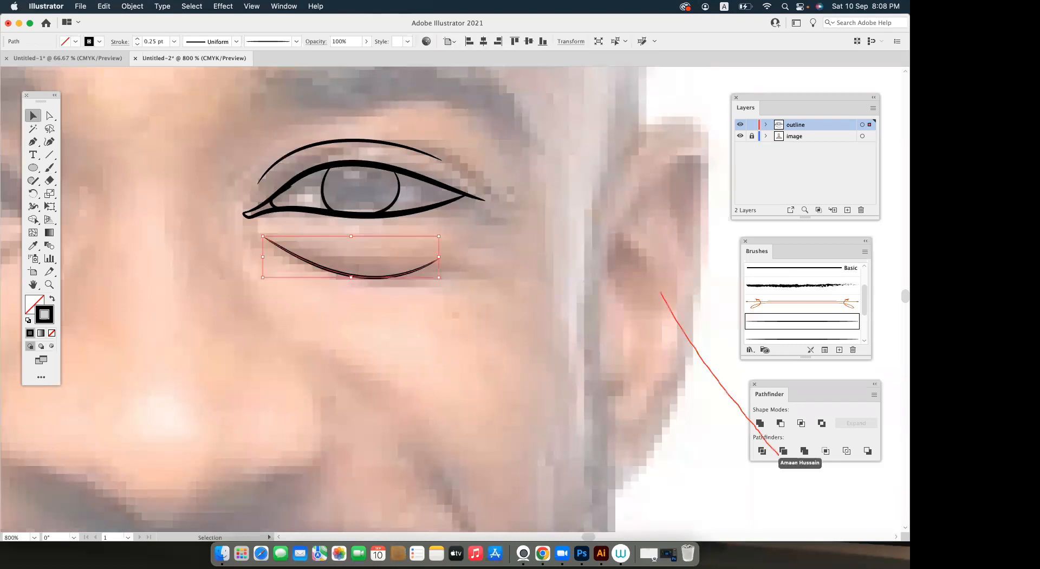
{"action": "left_click", "coordinate": [137, 38]}
{"action": "key", "text": "super+shift+a"}
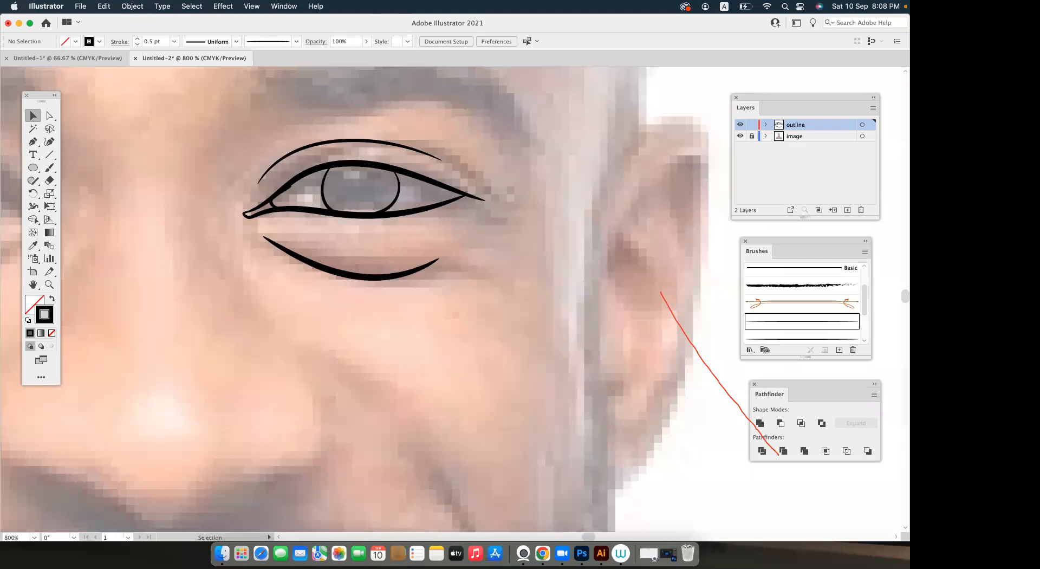
Delete the under-eye crease line below the traced eye.
{"action": "left_click", "coordinate": [466, 187]}
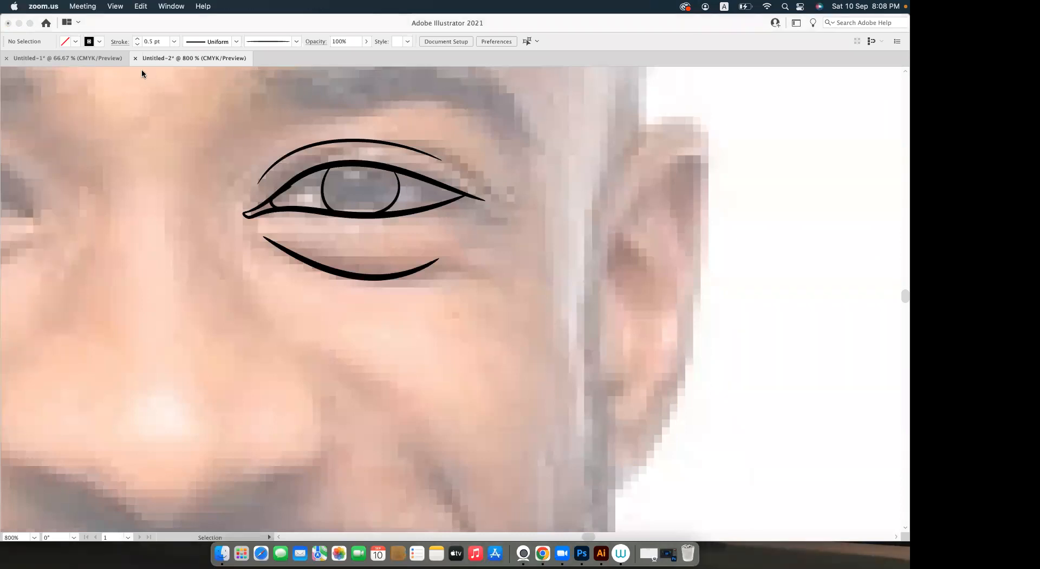
{"action": "left_click", "coordinate": [480, 212]}
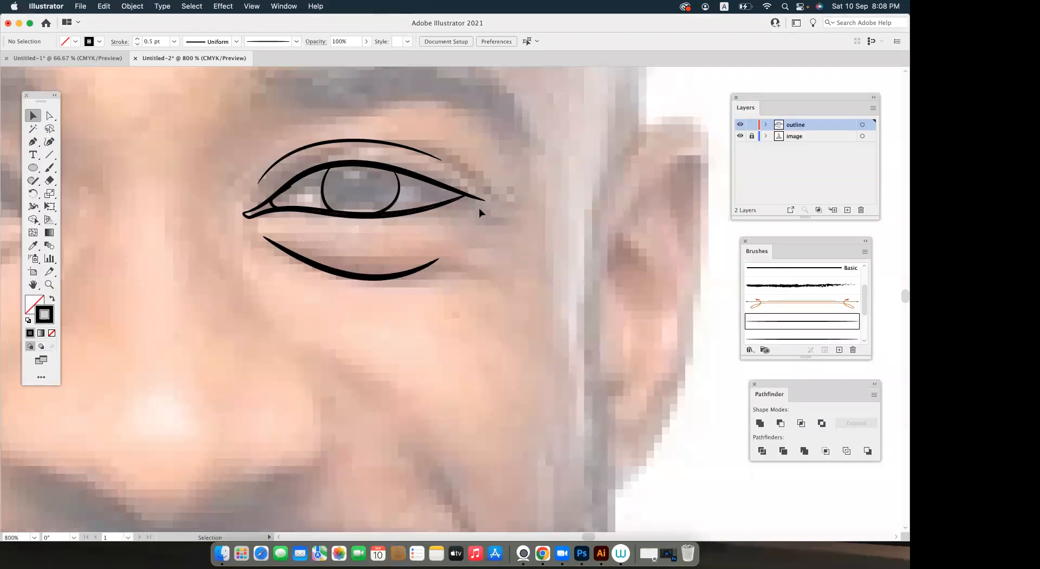
{"action": "scroll", "coordinate": [479, 208], "scroll_direction": "down", "scroll_amount": 1}
{"action": "scroll", "coordinate": [457, 245], "scroll_direction": "down", "scroll_amount": 1}
{"action": "left_click", "coordinate": [447, 269]}
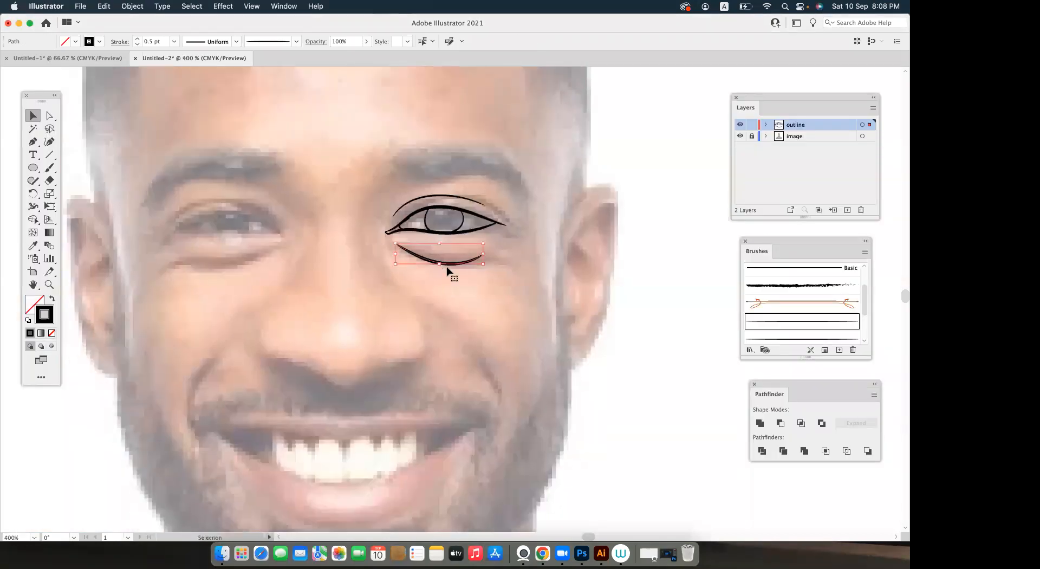
{"action": "key", "text": "Delete"}
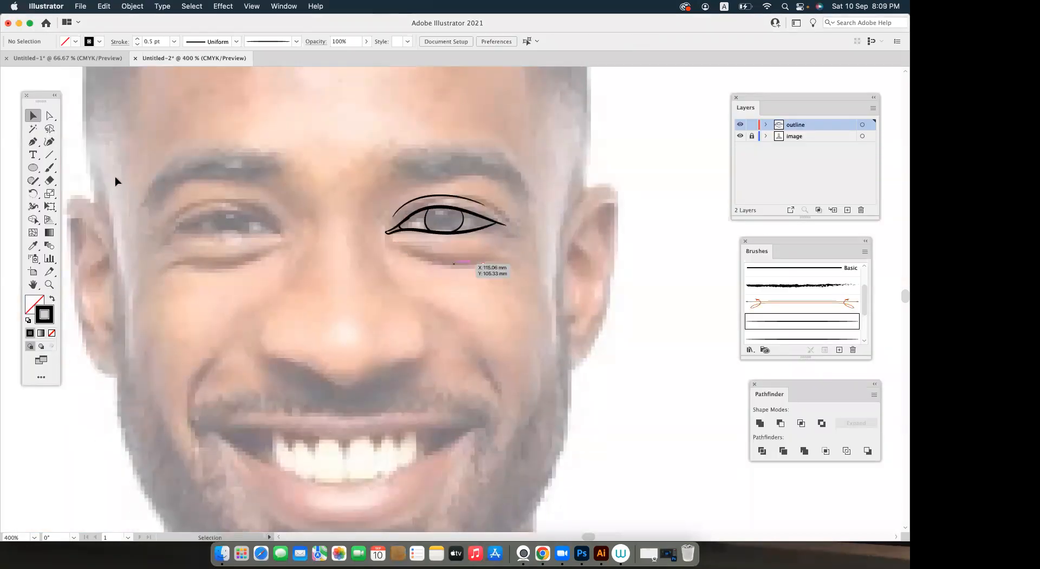
Examine the Paintbrush tool's fidelity and path-editing options, and accept the dialog.
{"action": "double_click", "coordinate": [49, 172]}
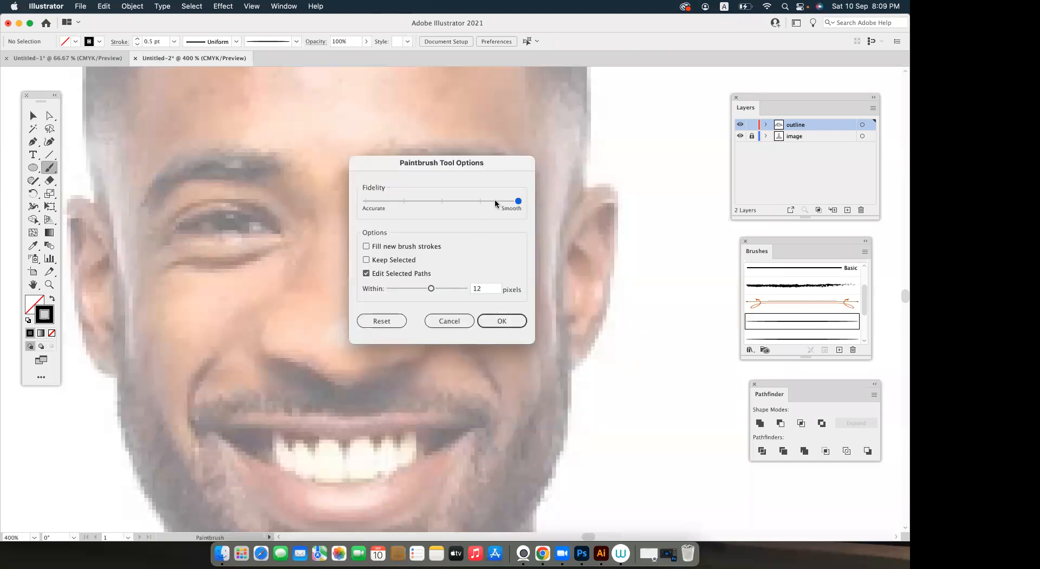
{"action": "left_click_drag", "start_coordinate": [463, 163], "coordinate": [420, 162]}
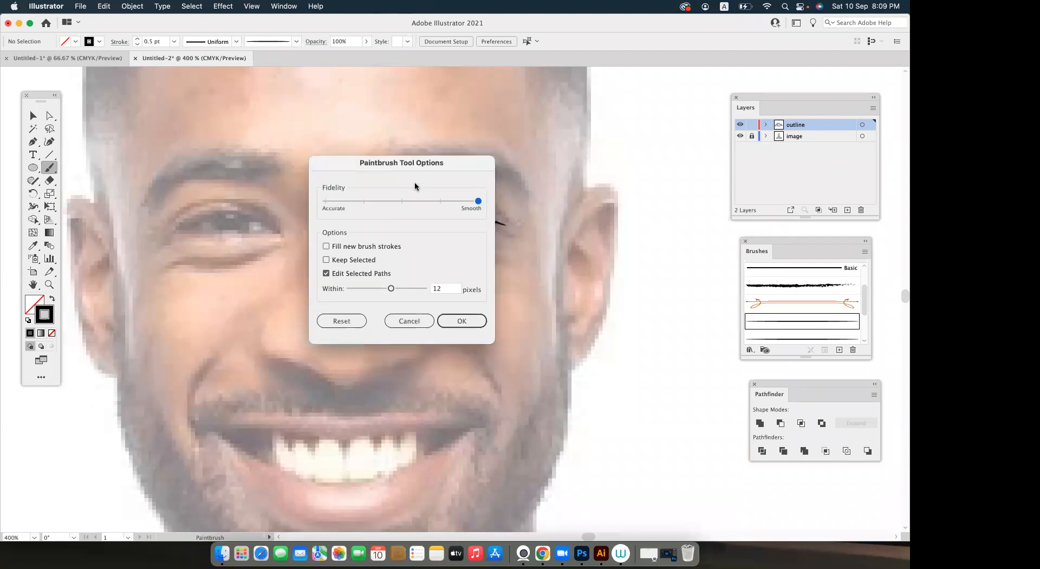
{"action": "left_click", "coordinate": [440, 202]}
{"action": "left_click", "coordinate": [461, 323]}
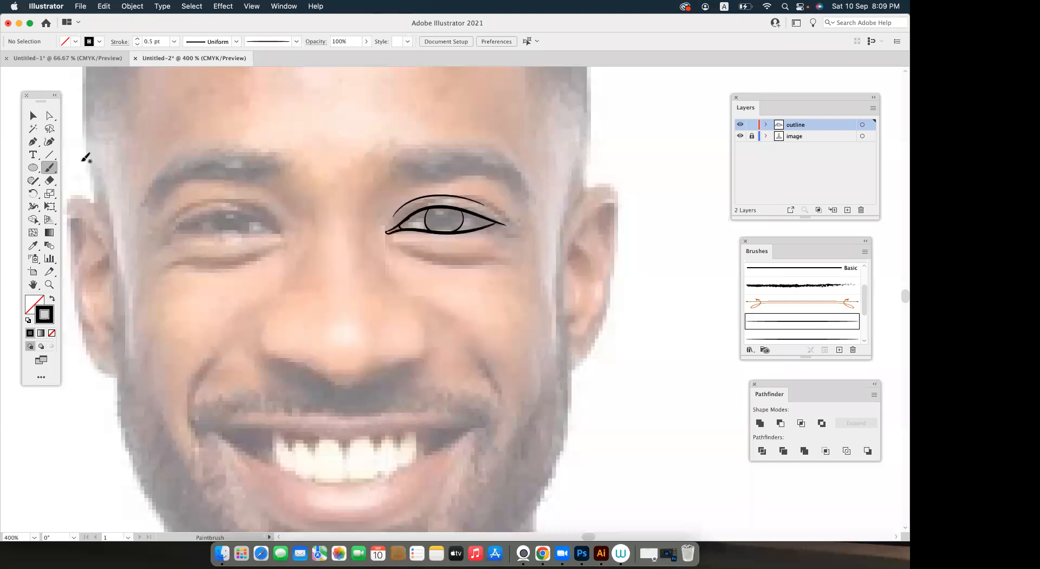
{"action": "scroll", "coordinate": [429, 279], "scroll_direction": "up", "scroll_amount": 2}
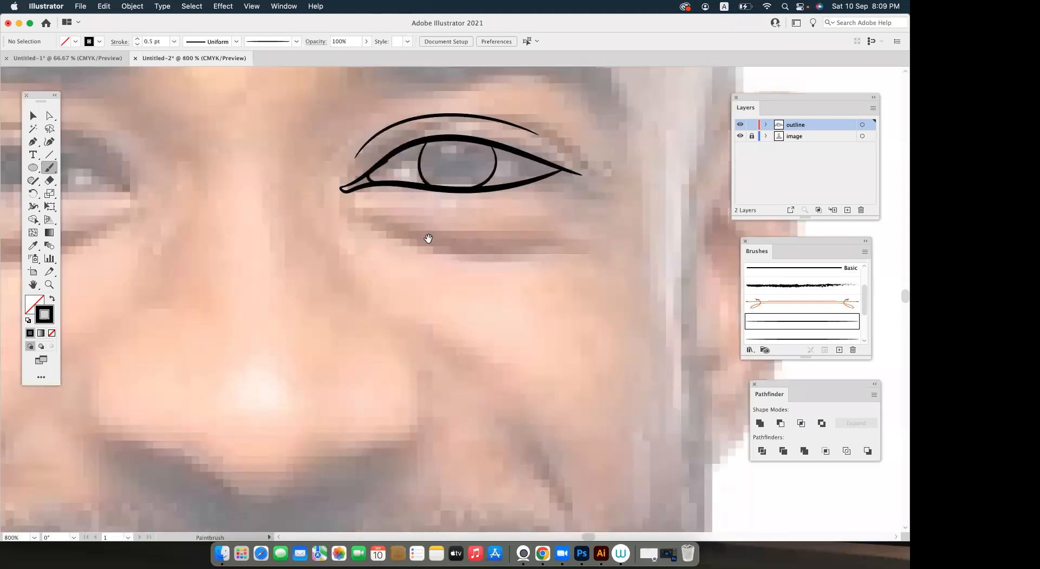
{"action": "left_click_drag", "start_coordinate": [428, 237], "coordinate": [356, 280]}
{"action": "left_click_drag", "start_coordinate": [283, 255], "coordinate": [365, 288]}
{"action": "mouse_move", "coordinate": [431, 290]}
{"action": "left_mouse_down"}
{"action": "mouse_move", "coordinate": [483, 258]}
{"action": "mouse_move", "coordinate": [453, 273]}
{"action": "left_mouse_up"}
{"action": "key", "text": "cmd+z"}
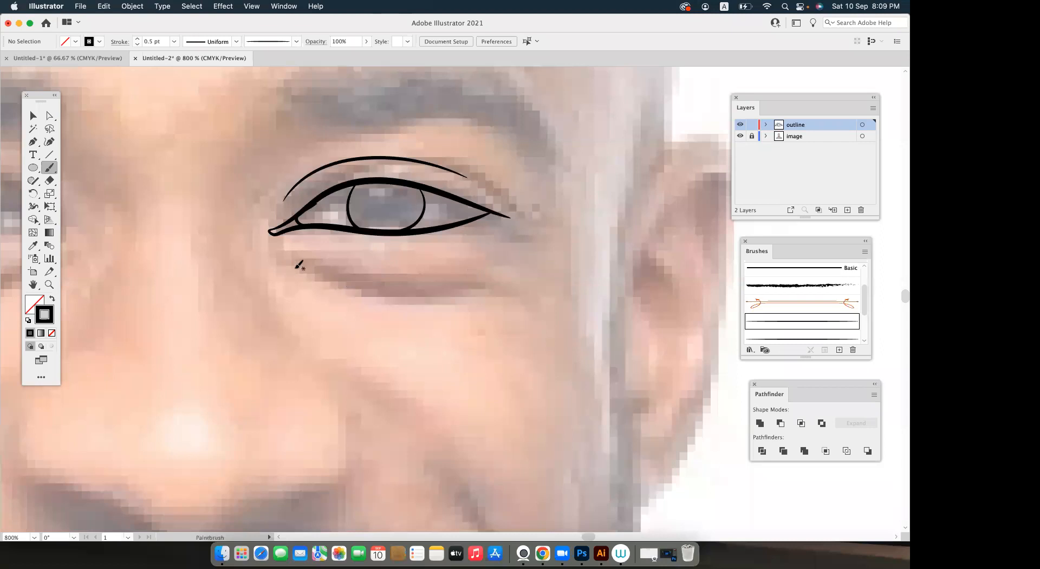
Paint the under-eye crease as a shallow curved brush line below the traced eye and set its stroke weight to 0.25 pt.
{"action": "mouse_move", "coordinate": [294, 253]}
{"action": "left_mouse_down"}
{"action": "mouse_move", "coordinate": [384, 288]}
{"action": "mouse_move", "coordinate": [422, 288]}
{"action": "mouse_move", "coordinate": [490, 255]}
{"action": "left_mouse_up"}
{"action": "scroll", "coordinate": [429, 281], "scroll_direction": "up", "scroll_amount": 1}
{"action": "key", "text": "v"}
{"action": "left_click", "coordinate": [418, 304]}
{"action": "left_click", "coordinate": [137, 45]}
{"action": "left_click", "coordinate": [241, 274]}
{"action": "left_click_drag", "start_coordinate": [255, 282], "coordinate": [311, 285]}
Check the traced eye against the whole face by hiding and showing the image layer twice.
{"action": "scroll", "coordinate": [311, 285], "scroll_direction": "down", "scroll_amount": 2}
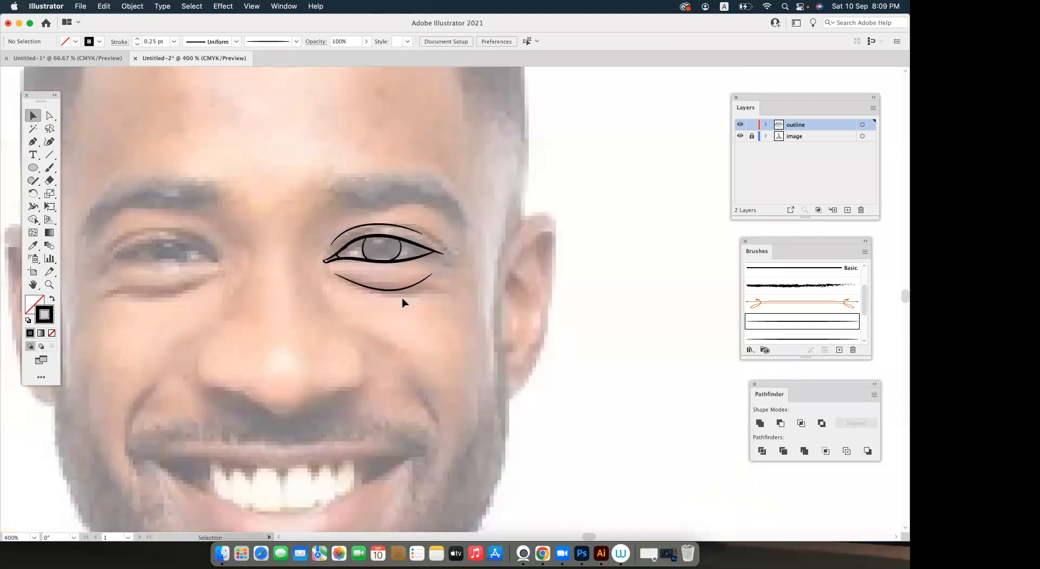
{"action": "left_click", "coordinate": [739, 136]}
{"action": "left_click", "coordinate": [740, 136]}
{"action": "left_click", "coordinate": [740, 136]}
{"action": "left_click", "coordinate": [740, 136]}
{"action": "scroll", "coordinate": [281, 278], "scroll_direction": "left", "scroll_amount": 3}
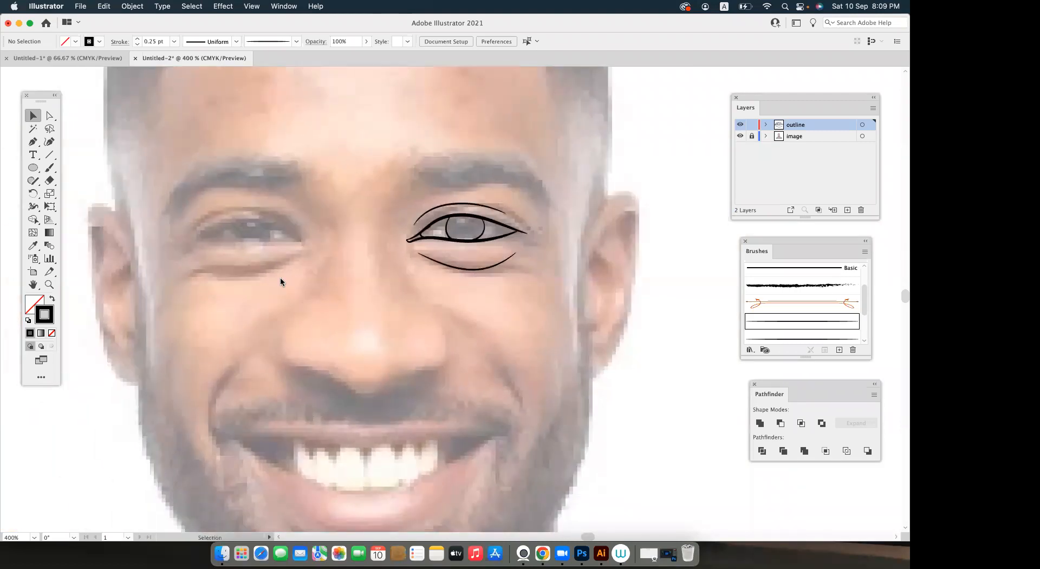
Paint two curved 0.25 pt brush lines along both sides of the nose bridge, one beside each inner eye corner.
{"action": "left_click", "coordinate": [49, 168]}
{"action": "scroll", "coordinate": [331, 252], "scroll_direction": "up", "scroll_amount": 2}
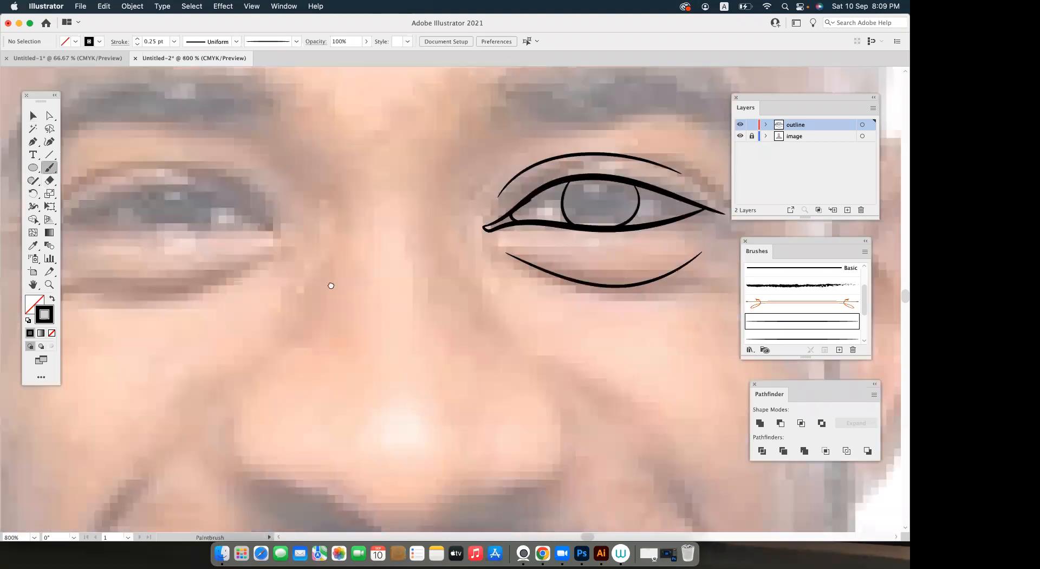
{"action": "scroll", "coordinate": [331, 285], "scroll_direction": "right", "scroll_amount": 3}
{"action": "scroll", "coordinate": [331, 286], "scroll_direction": "up", "scroll_amount": 2}
{"action": "mouse_move", "coordinate": [393, 222]}
{"action": "left_mouse_down"}
{"action": "mouse_move", "coordinate": [368, 288]}
{"action": "mouse_move", "coordinate": [400, 327]}
{"action": "mouse_move", "coordinate": [376, 296]}
{"action": "mouse_move", "coordinate": [420, 295]}
{"action": "left_mouse_up"}
{"action": "key", "text": "space"}
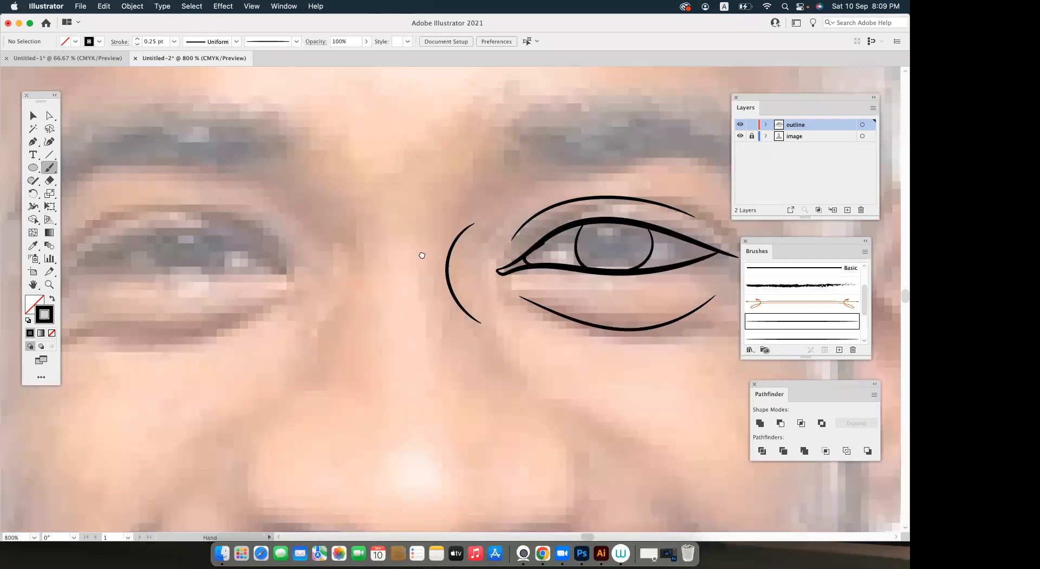
{"action": "key", "text": "space"}
{"action": "left_click_drag", "start_coordinate": [480, 269], "coordinate": [578, 277]}
{"action": "mouse_move", "coordinate": [491, 234]}
{"action": "left_mouse_down"}
{"action": "mouse_move", "coordinate": [530, 275]}
{"action": "mouse_move", "coordinate": [513, 338]}
{"action": "left_mouse_up"}
{"action": "scroll", "coordinate": [490, 290], "scroll_direction": "right", "scroll_amount": 3}
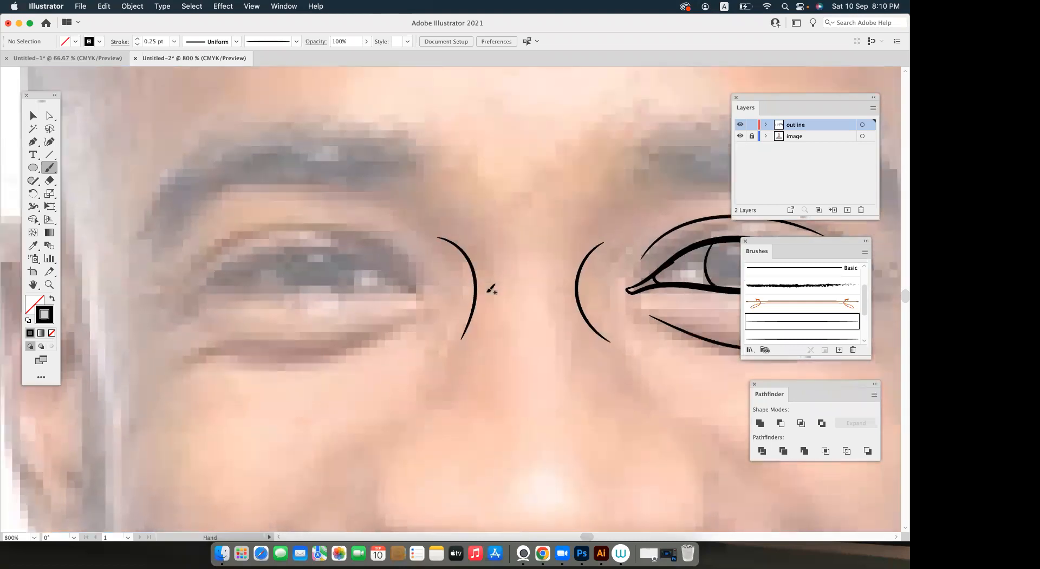
Paint the second eye's upper eyelid as an arched brush line hooked at the inner corner, set to a 0.5 pt stroke.
{"action": "scroll", "coordinate": [488, 287], "scroll_direction": "down", "scroll_amount": 1}
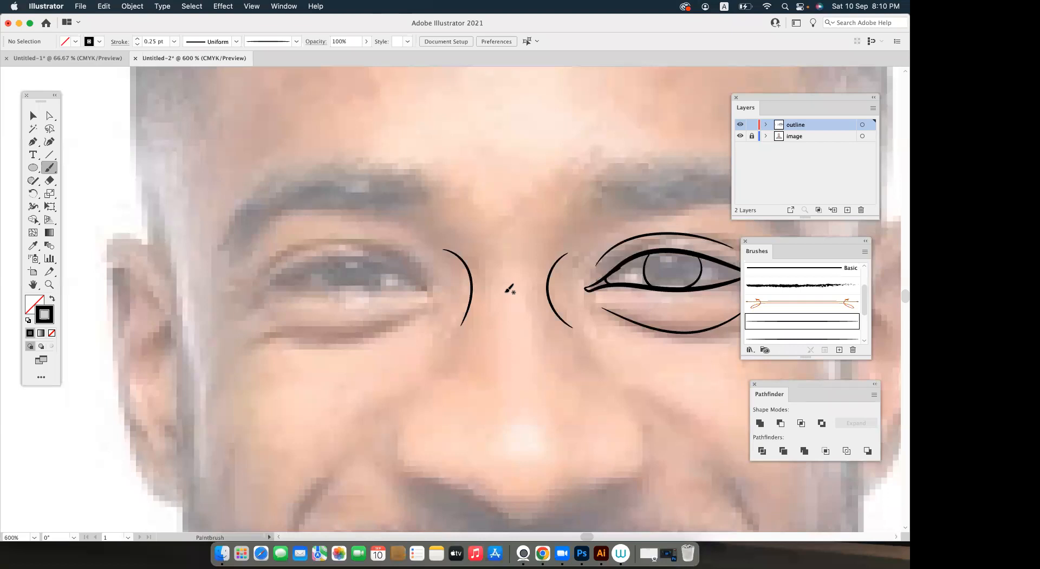
{"action": "left_click_drag", "start_coordinate": [309, 300], "coordinate": [286, 310]}
{"action": "scroll", "coordinate": [270, 306], "scroll_direction": "up", "scroll_amount": 1}
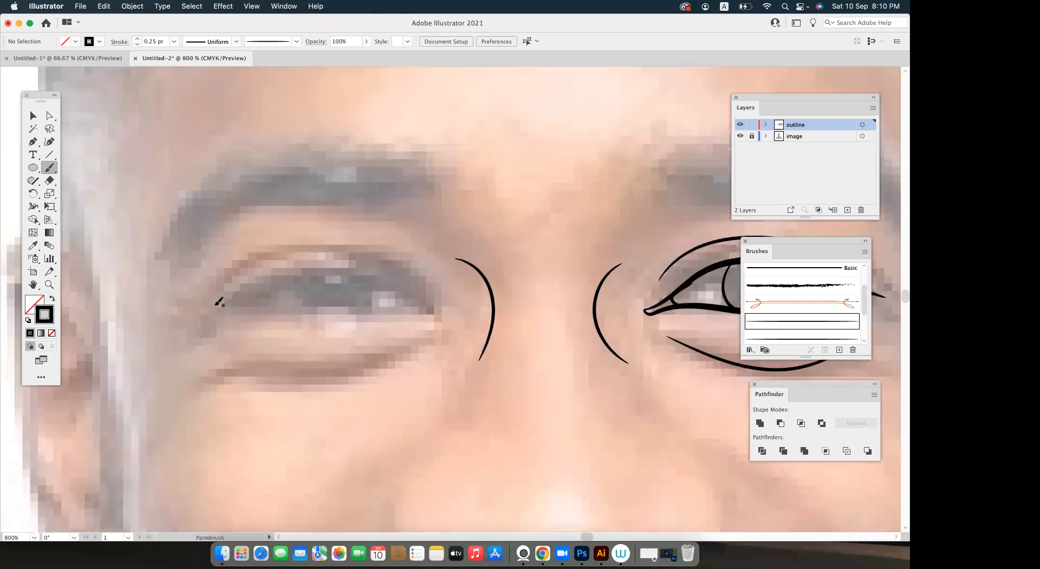
{"action": "mouse_move", "coordinate": [270, 274]}
{"action": "left_mouse_down"}
{"action": "mouse_move", "coordinate": [315, 263]}
{"action": "mouse_move", "coordinate": [371, 278]}
{"action": "mouse_move", "coordinate": [428, 311]}
{"action": "left_mouse_up"}
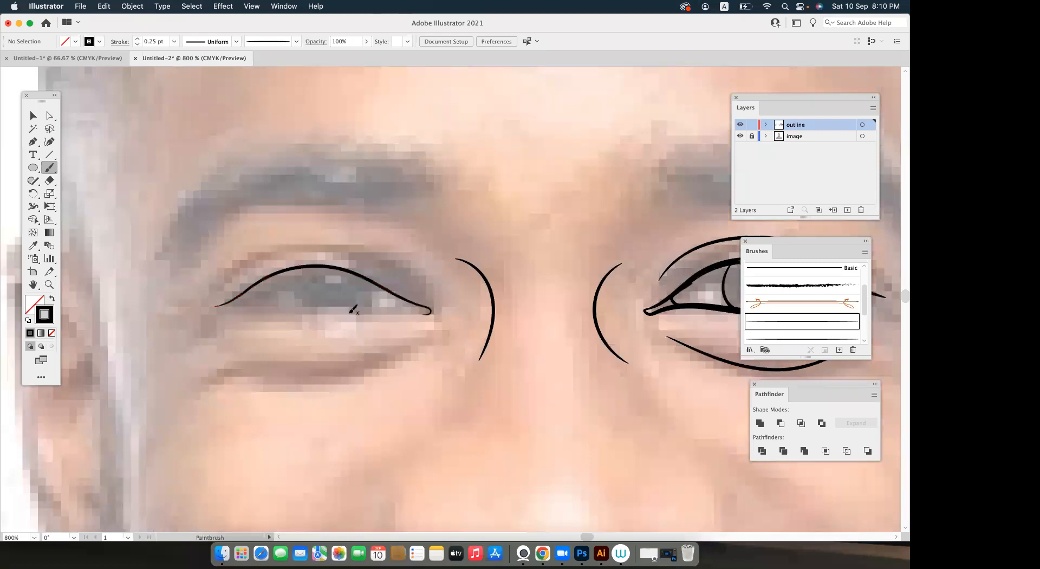
{"action": "key", "text": "v"}
{"action": "left_click", "coordinate": [398, 285]}
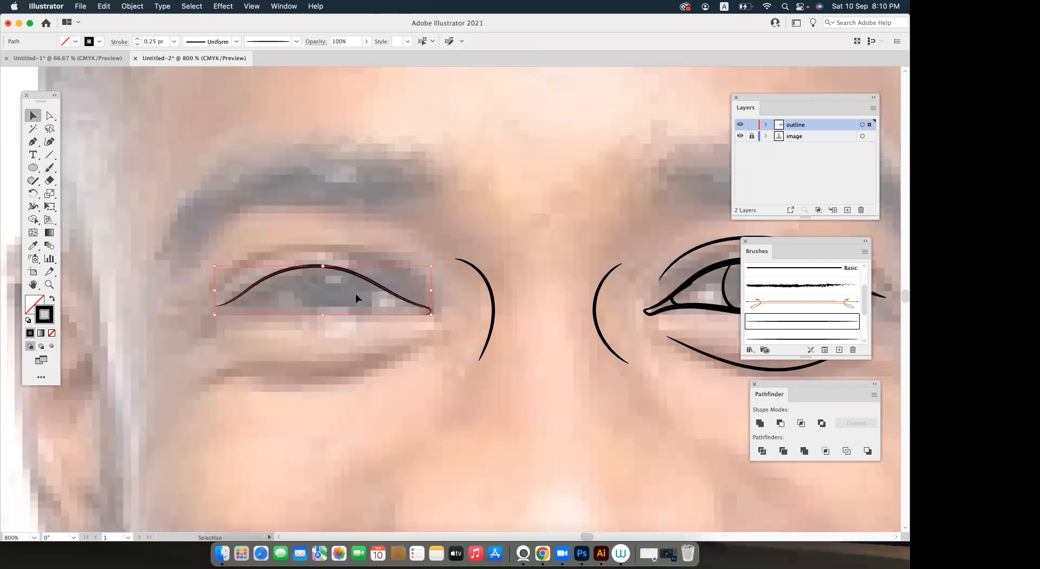
{"action": "left_click", "coordinate": [137, 39]}
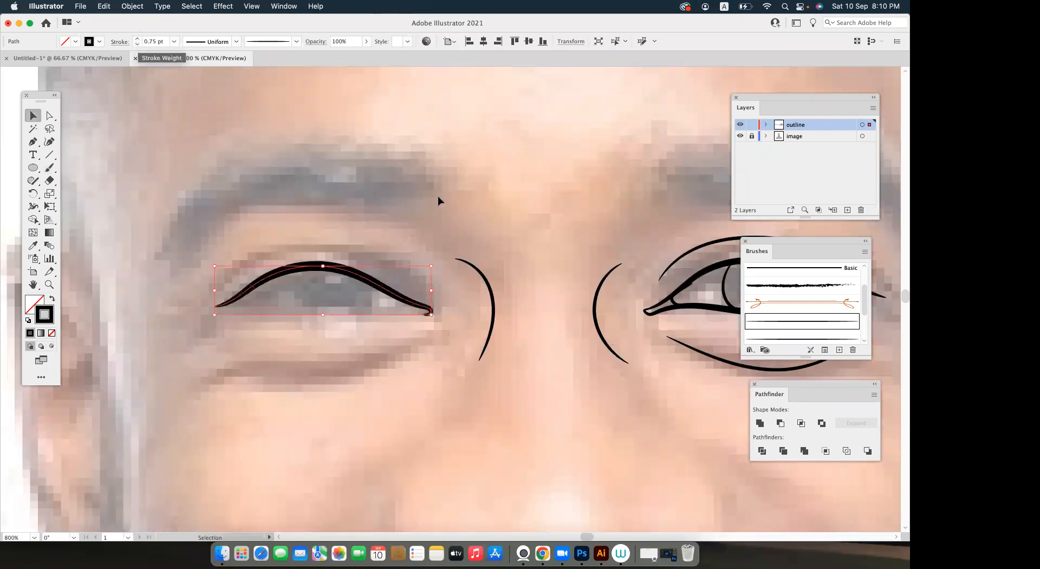
{"action": "left_click", "coordinate": [386, 276]}
{"action": "scroll", "coordinate": [391, 278], "scroll_direction": "up", "scroll_amount": 1}
{"action": "scroll", "coordinate": [406, 278], "scroll_direction": "down", "scroll_amount": 2}
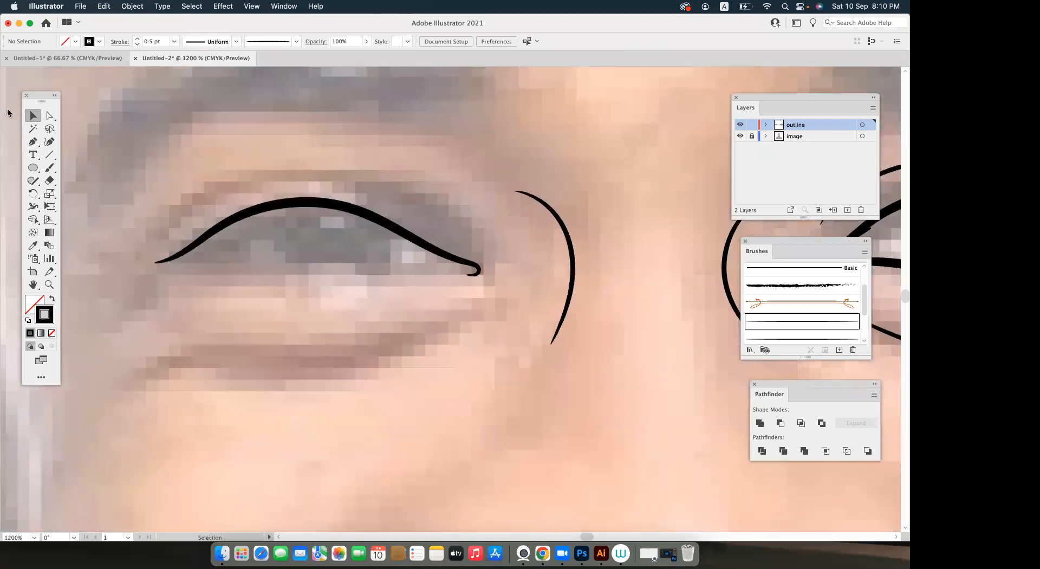
Paint the second eye's lower eyelid as a 0.5 pt brush line from the outer corner to the hooked inner corner.
{"action": "left_click", "coordinate": [49, 169]}
{"action": "scroll", "coordinate": [325, 291], "scroll_direction": "up", "scroll_amount": 1}
{"action": "scroll", "coordinate": [229, 255], "scroll_direction": "left", "scroll_amount": 2}
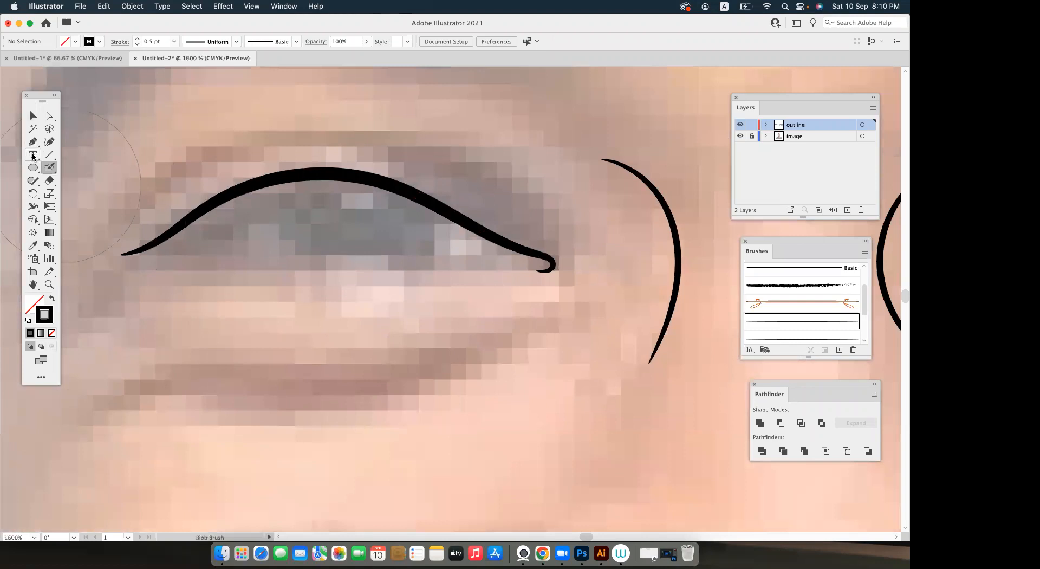
{"action": "key", "text": "b"}
{"action": "scroll", "coordinate": [111, 251], "scroll_direction": "right", "scroll_amount": 2}
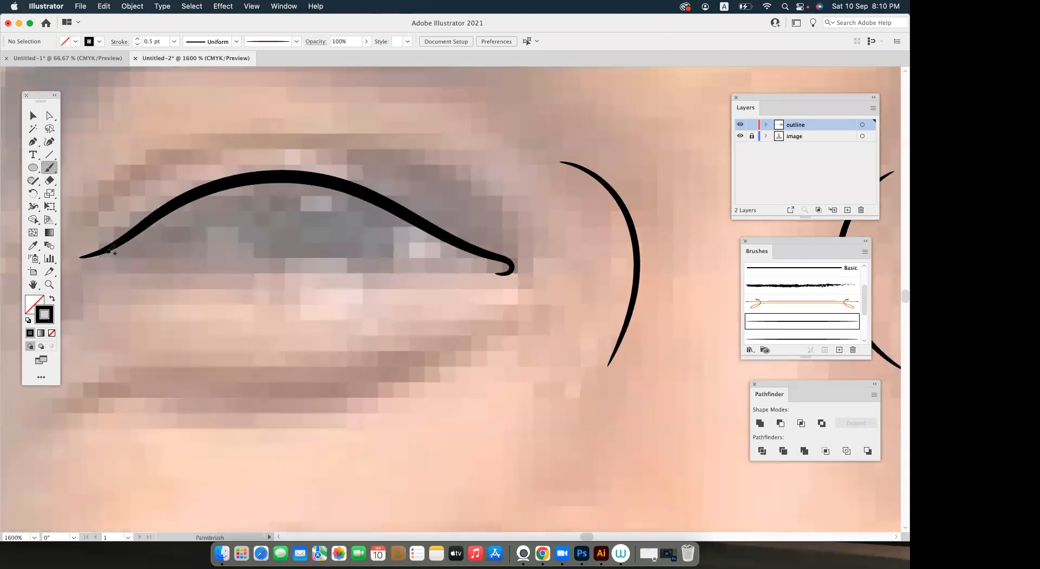
{"action": "mouse_move", "coordinate": [194, 271]}
{"action": "left_mouse_down"}
{"action": "mouse_move", "coordinate": [374, 263]}
{"action": "mouse_move", "coordinate": [502, 273]}
{"action": "left_mouse_up"}
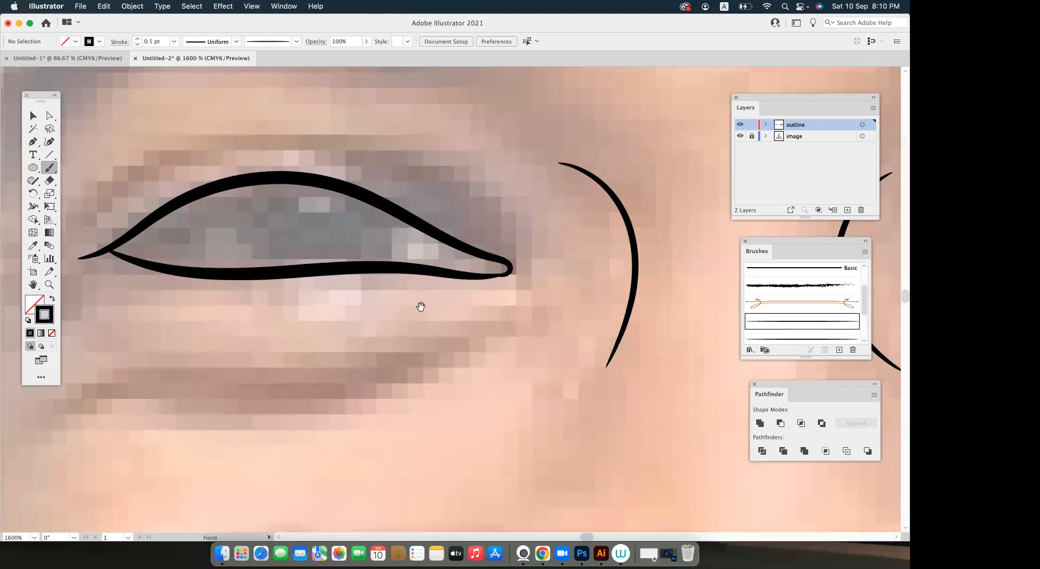
Paint a short curved line across the second eye's inner corner, set its stroke weight to 0.25 pt, and deselect it.
{"action": "scroll", "coordinate": [421, 303], "scroll_direction": "up", "scroll_amount": 2}
{"action": "scroll", "coordinate": [420, 303], "scroll_direction": "right", "scroll_amount": 3}
{"action": "mouse_move", "coordinate": [380, 297]}
{"action": "left_mouse_down"}
{"action": "mouse_move", "coordinate": [419, 293]}
{"action": "mouse_move", "coordinate": [421, 277]}
{"action": "mouse_move", "coordinate": [382, 258]}
{"action": "left_mouse_up"}
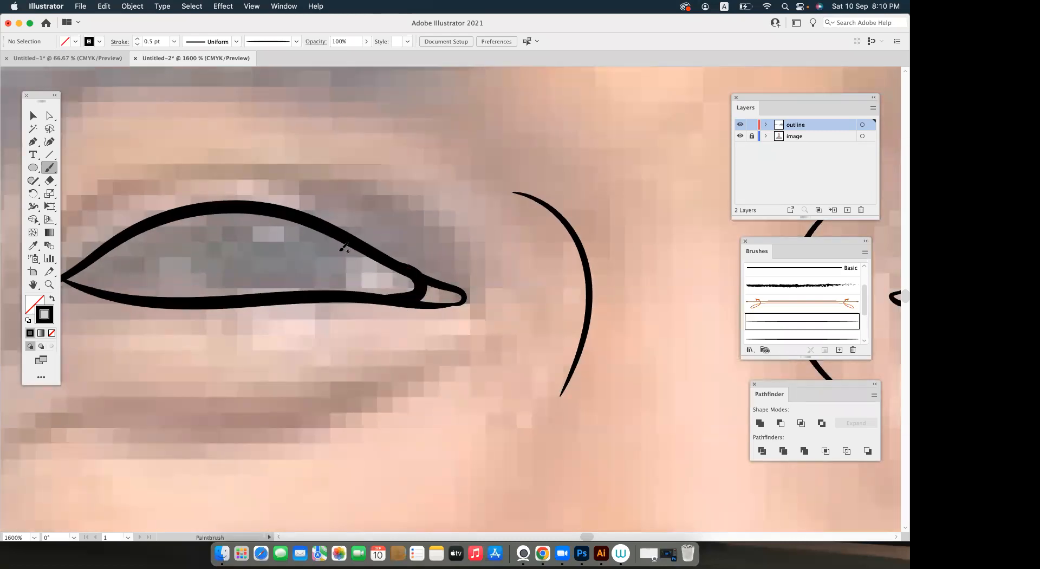
{"action": "scroll", "coordinate": [345, 247], "scroll_direction": "left", "scroll_amount": 8}
{"action": "scroll", "coordinate": [345, 247], "scroll_direction": "up", "scroll_amount": 1}
{"action": "key", "text": "v"}
{"action": "left_click", "coordinate": [555, 314]}
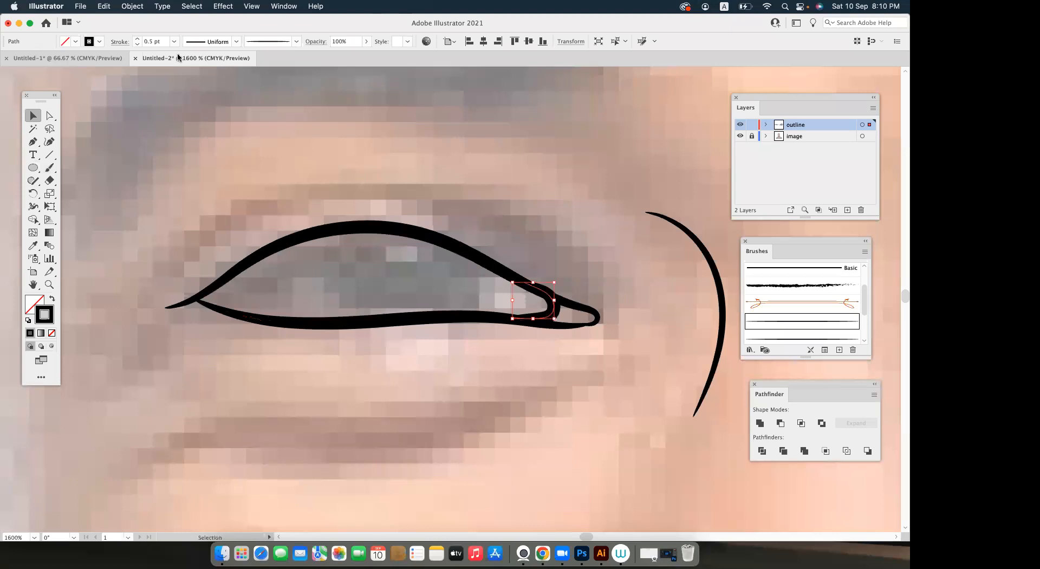
{"action": "left_click", "coordinate": [137, 45]}
{"action": "key", "text": "super+shift+a"}
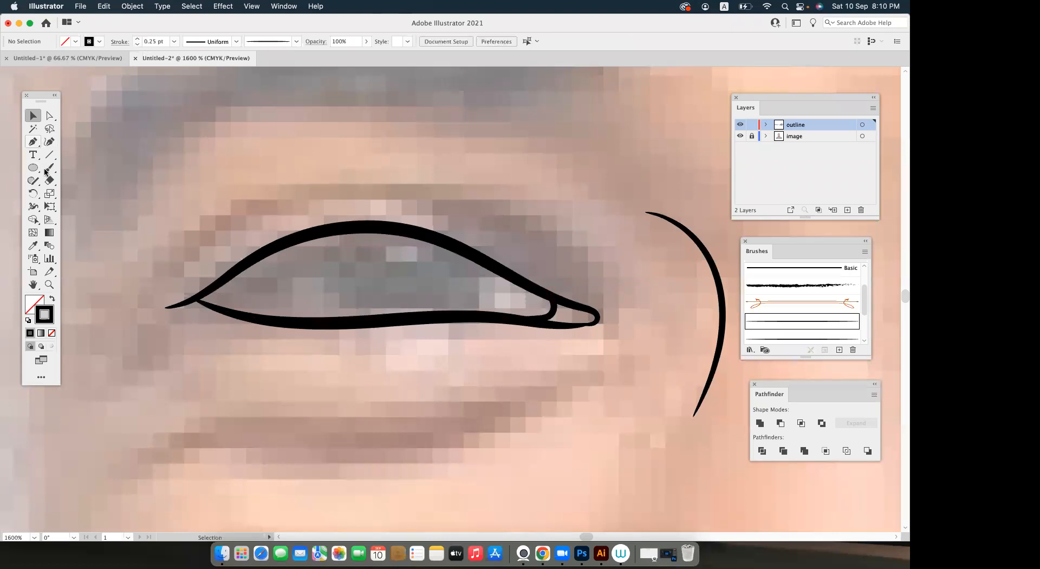
{"action": "left_click", "coordinate": [48, 168]}
{"action": "scroll", "coordinate": [326, 237], "scroll_direction": "right", "scroll_amount": 3}
{"action": "scroll", "coordinate": [326, 238], "scroll_direction": "down", "scroll_amount": 1}
{"action": "mouse_move", "coordinate": [313, 220]}
{"action": "left_mouse_down"}
{"action": "mouse_move", "coordinate": [308, 261]}
{"action": "mouse_move", "coordinate": [325, 285]}
{"action": "left_mouse_up"}
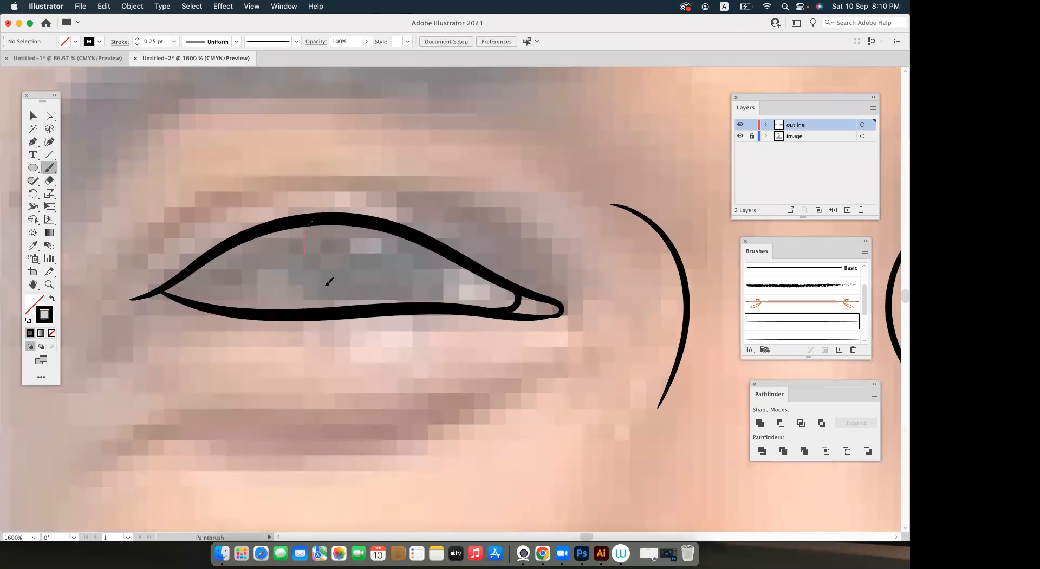
{"action": "mouse_move", "coordinate": [404, 296]}
{"action": "left_mouse_down"}
{"action": "mouse_move", "coordinate": [426, 268]}
{"action": "mouse_move", "coordinate": [422, 244]}
{"action": "left_mouse_up"}
{"action": "key", "text": "super+minus"}
{"action": "key", "text": "super+minus"}
{"action": "key", "text": "super+z"}
Try to paint the second eye's iris outline as a curved 0.25 pt brush line, and delete the attempt.
{"action": "scroll", "coordinate": [339, 271], "scroll_direction": "up", "scroll_amount": 1}
{"action": "scroll", "coordinate": [360, 263], "scroll_direction": "left", "scroll_amount": 1}
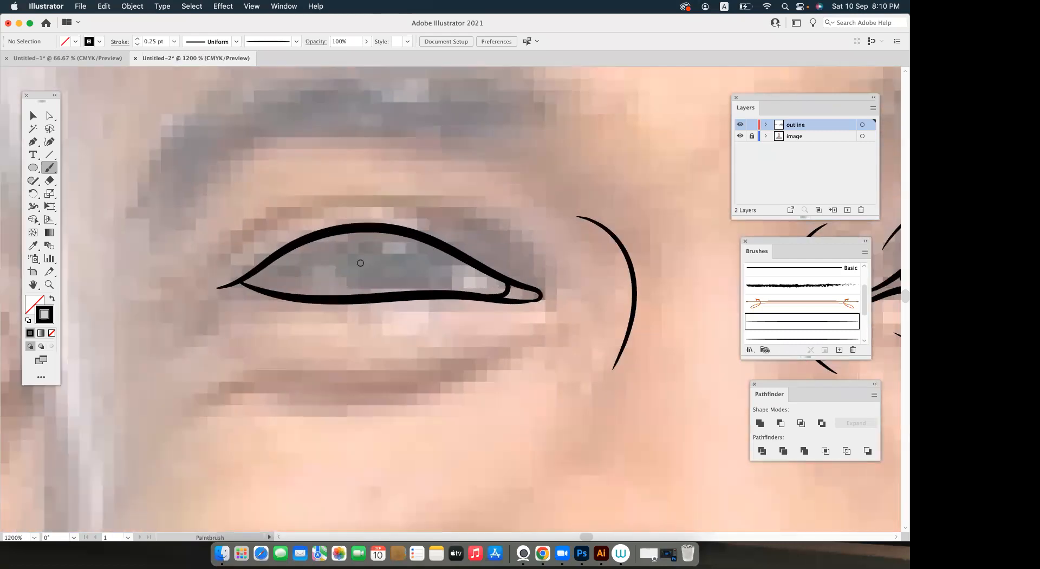
{"action": "scroll", "coordinate": [359, 262], "scroll_direction": "up", "scroll_amount": 1}
{"action": "scroll", "coordinate": [359, 243], "scroll_direction": "right", "scroll_amount": 1}
{"action": "left_click_drag", "start_coordinate": [337, 230], "coordinate": [319, 276]}
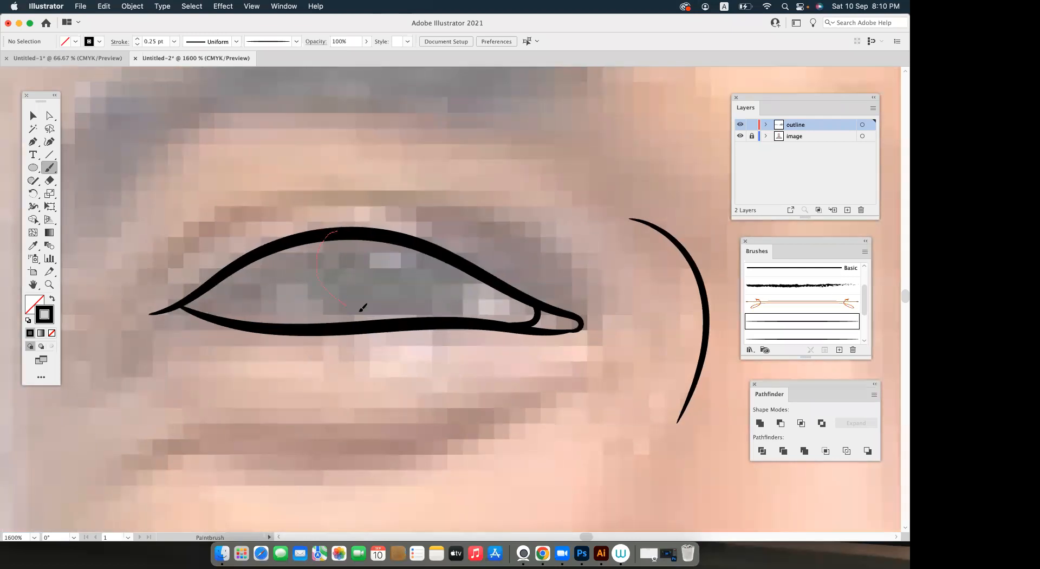
{"action": "left_click_drag", "start_coordinate": [357, 313], "coordinate": [366, 313]}
{"action": "key", "text": "super+space"}
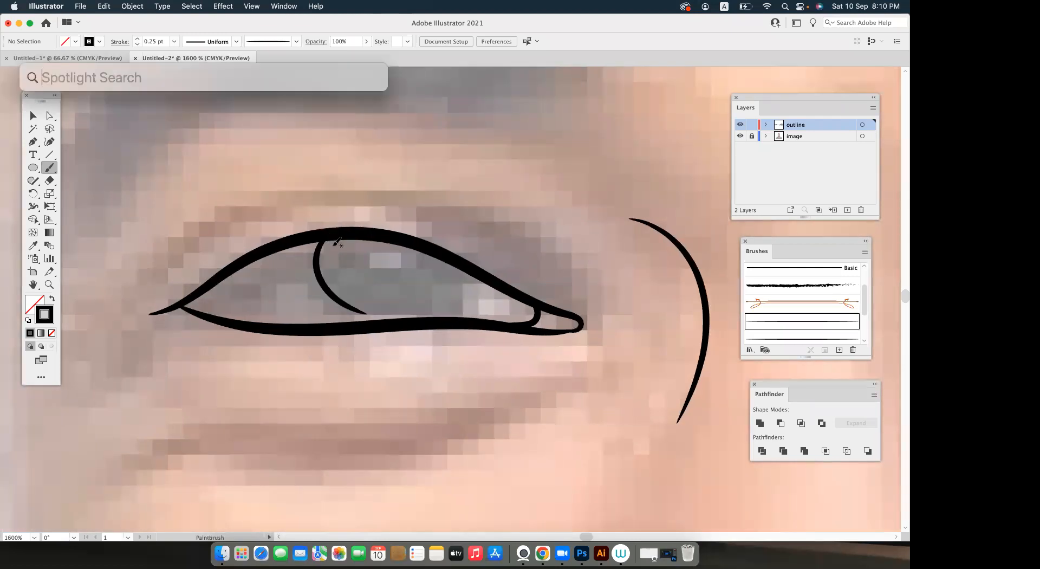
{"action": "key", "text": "Escape"}
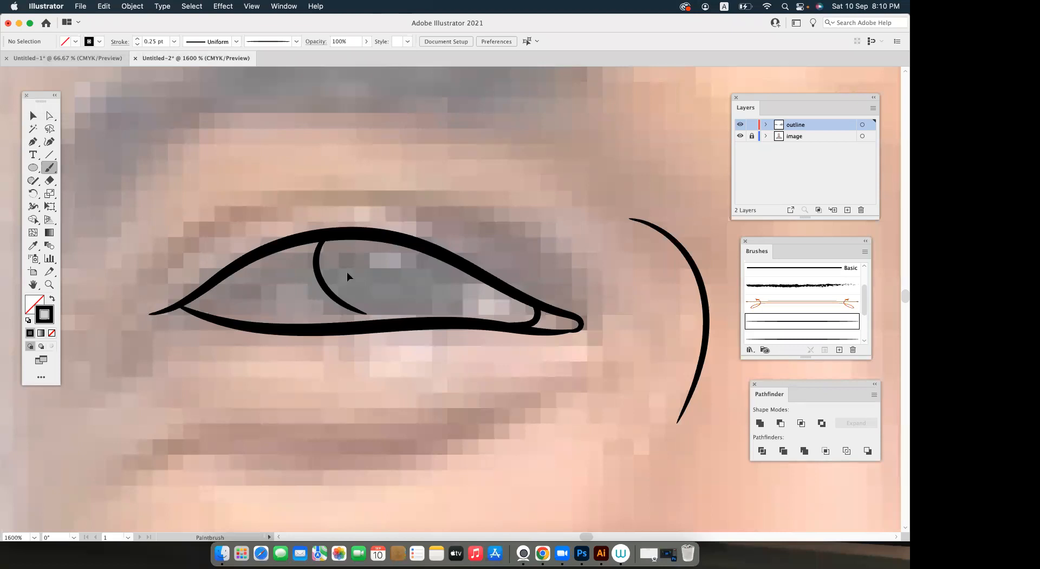
{"action": "key", "text": "v"}
{"action": "left_click_drag", "start_coordinate": [275, 306], "coordinate": [290, 298]}
{"action": "key", "text": "Delete"}
{"action": "left_click", "coordinate": [50, 168]}
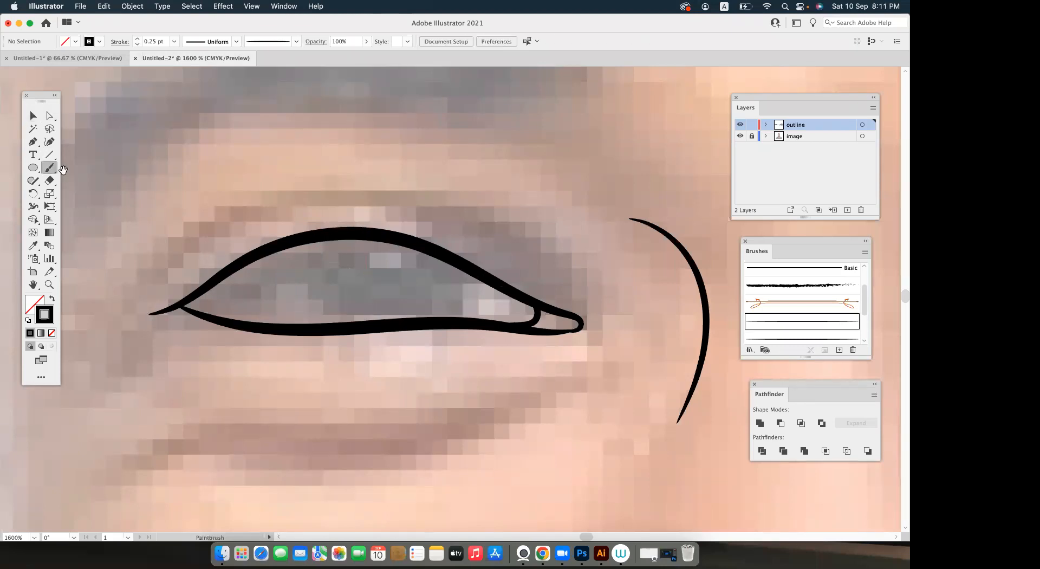
Retry the rounded iris outline between the second eye's lids and undo the brush stroke.
{"action": "scroll", "coordinate": [285, 232], "scroll_direction": "right", "scroll_amount": 5}
{"action": "scroll", "coordinate": [286, 233], "scroll_direction": "down", "scroll_amount": 1}
{"action": "left_click_drag", "start_coordinate": [246, 210], "coordinate": [237, 264]}
{"action": "left_click_drag", "start_coordinate": [282, 299], "coordinate": [335, 283]}
{"action": "mouse_move", "coordinate": [349, 248]}
{"action": "left_mouse_down"}
{"action": "mouse_move", "coordinate": [323, 222]}
{"action": "mouse_move", "coordinate": [343, 248]}
{"action": "mouse_move", "coordinate": [362, 240]}
{"action": "left_mouse_up"}
{"action": "key", "text": "super+z"}
Set the Paintbrush tool's fidelity to the smoothest setting.
{"action": "double_click", "coordinate": [50, 168]}
{"action": "left_click_drag", "start_coordinate": [441, 201], "coordinate": [498, 206]}
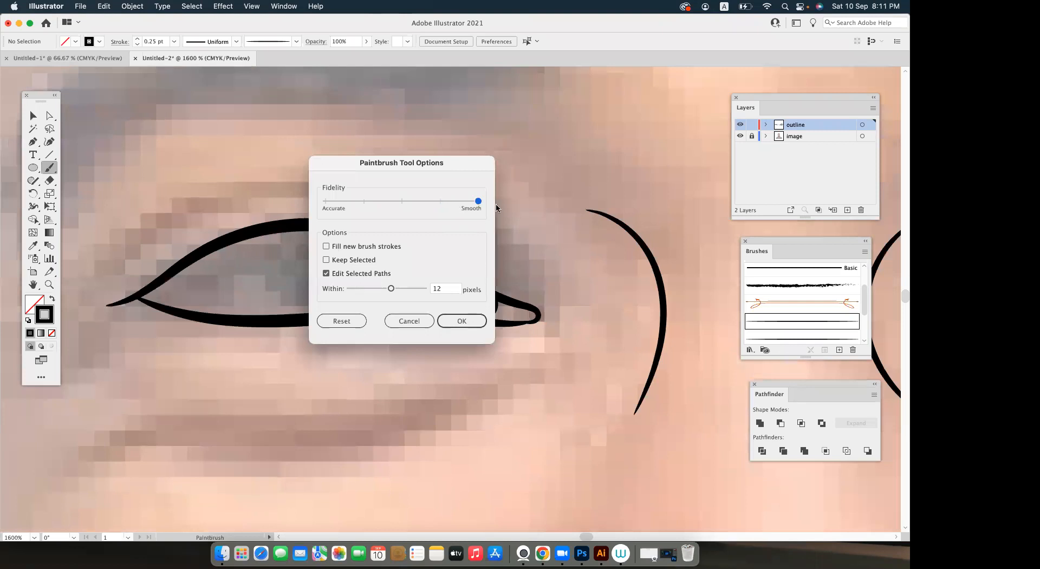
{"action": "left_click", "coordinate": [460, 321]}
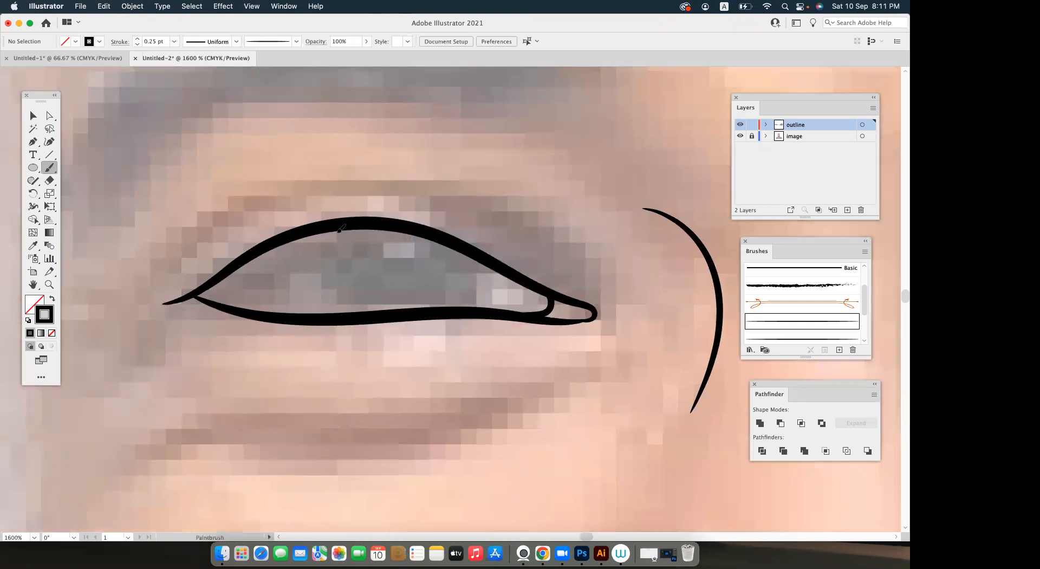
Paint the second eye's iris as a rounded 0.25 pt outline running between the upper and lower lids.
{"action": "left_click_drag", "start_coordinate": [386, 310], "coordinate": [442, 291]}
{"action": "left_click_drag", "start_coordinate": [447, 246], "coordinate": [352, 220]}
{"action": "scroll", "coordinate": [240, 299], "scroll_direction": "down", "scroll_amount": 1}
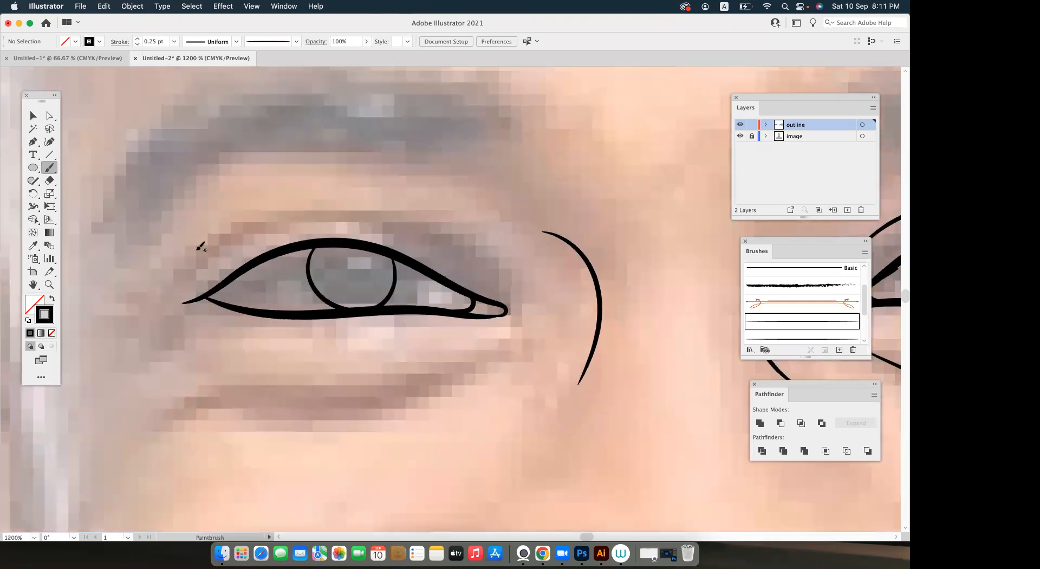
Paint an arched crease line above the second eye's upper lid and a curved under-eye line below it, both at 0.25 pt.
{"action": "mouse_move", "coordinate": [241, 226]}
{"action": "left_mouse_down"}
{"action": "mouse_move", "coordinate": [308, 211]}
{"action": "mouse_move", "coordinate": [388, 220]}
{"action": "mouse_move", "coordinate": [453, 252]}
{"action": "left_mouse_up"}
{"action": "scroll", "coordinate": [204, 278], "scroll_direction": "down", "scroll_amount": 5}
{"action": "scroll", "coordinate": [204, 279], "scroll_direction": "right", "scroll_amount": 5}
{"action": "left_click_drag", "start_coordinate": [103, 281], "coordinate": [239, 308]}
{"action": "left_click_drag", "start_coordinate": [317, 270], "coordinate": [347, 266]}
{"action": "scroll", "coordinate": [346, 266], "scroll_direction": "left", "scroll_amount": 3}
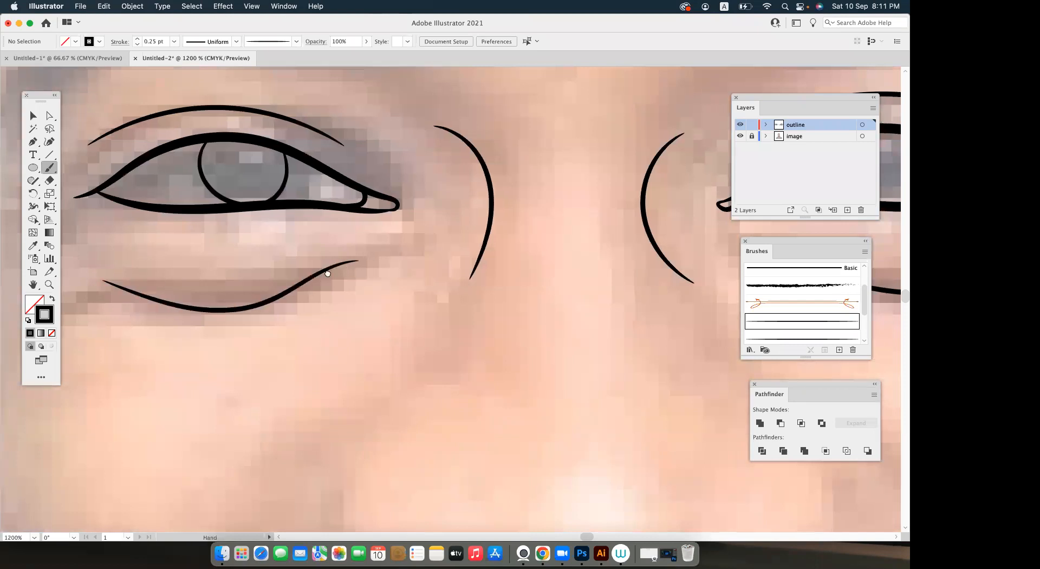
{"action": "key", "text": "ctrl+z"}
{"action": "mouse_move", "coordinate": [140, 274]}
{"action": "left_mouse_down"}
{"action": "mouse_move", "coordinate": [221, 299]}
{"action": "mouse_move", "coordinate": [266, 296]}
{"action": "mouse_move", "coordinate": [400, 244]}
{"action": "left_mouse_up"}
Toggle the image layer's visibility to review the linework of both eyes.
{"action": "key", "text": "super+minus"}
{"action": "key", "text": "super+minus"}
{"action": "key", "text": "super+minus"}
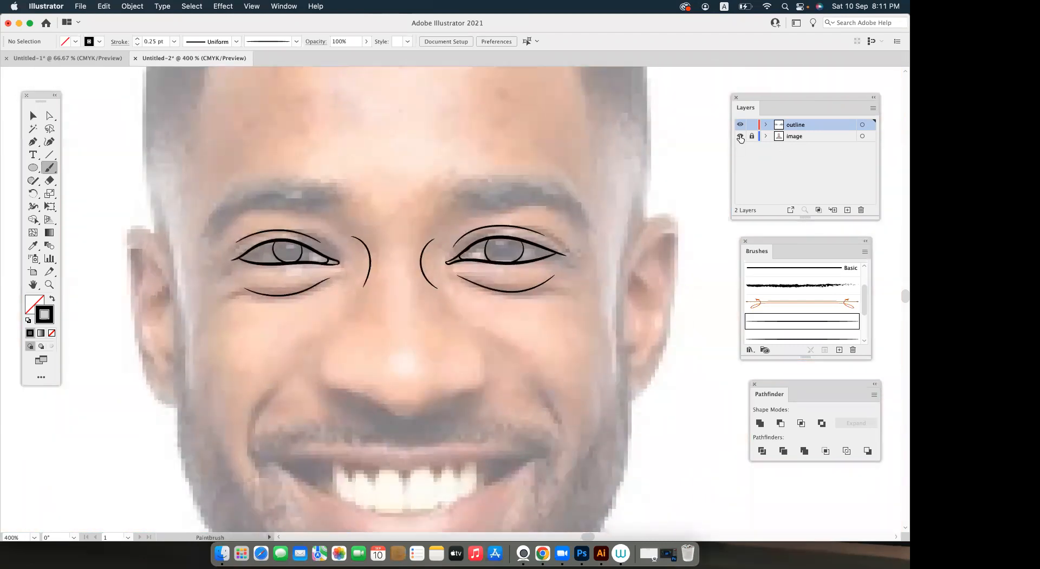
{"action": "left_click", "coordinate": [740, 136]}
{"action": "left_click", "coordinate": [740, 137]}
{"action": "left_click", "coordinate": [740, 137]}
{"action": "left_click", "coordinate": [740, 136]}
Try 0.5 pt brush strokes as upper lashes flicking outward near the first eye's outer corner.
{"action": "scroll", "coordinate": [514, 260], "scroll_direction": "up", "scroll_amount": 3}
{"action": "left_click_drag", "start_coordinate": [381, 276], "coordinate": [267, 334]}
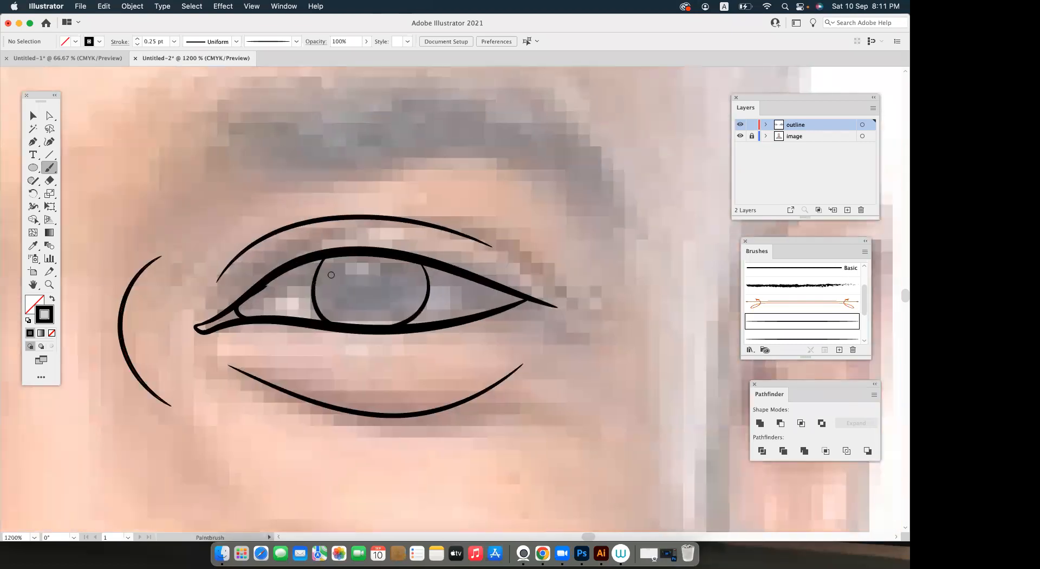
{"action": "scroll", "coordinate": [331, 275], "scroll_direction": "up", "scroll_amount": 1}
{"action": "left_click_drag", "start_coordinate": [320, 281], "coordinate": [233, 325]}
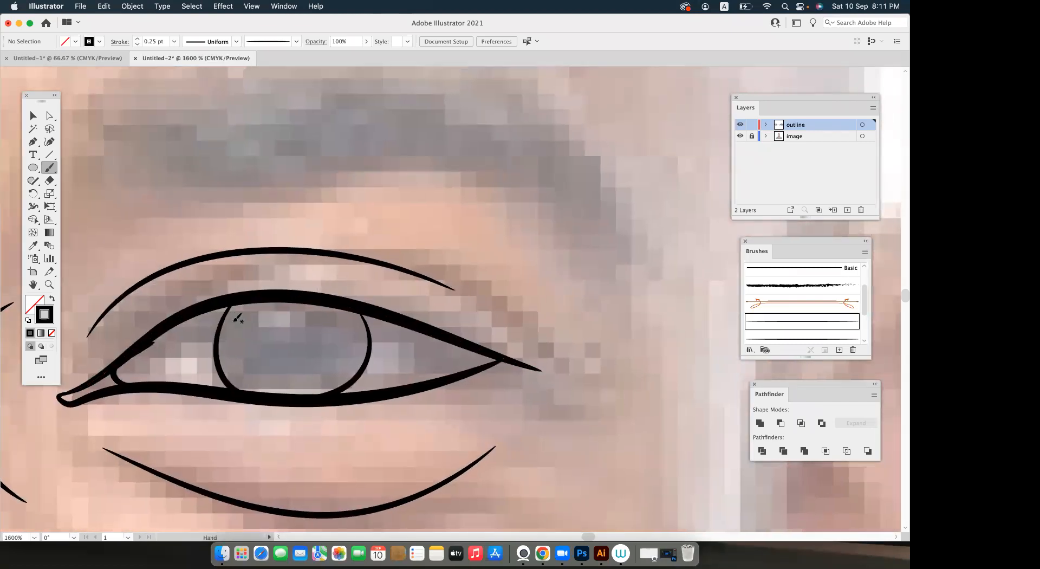
{"action": "left_click", "coordinate": [137, 39]}
{"action": "scroll", "coordinate": [455, 258], "scroll_direction": "right", "scroll_amount": 3}
{"action": "scroll", "coordinate": [455, 258], "scroll_direction": "down", "scroll_amount": 1}
{"action": "mouse_move", "coordinate": [332, 287]}
{"action": "left_mouse_down"}
{"action": "mouse_move", "coordinate": [408, 317]}
{"action": "mouse_move", "coordinate": [470, 305]}
{"action": "left_mouse_up"}
{"action": "left_click_drag", "start_coordinate": [382, 319], "coordinate": [383, 329]}
{"action": "key", "text": "super+z"}
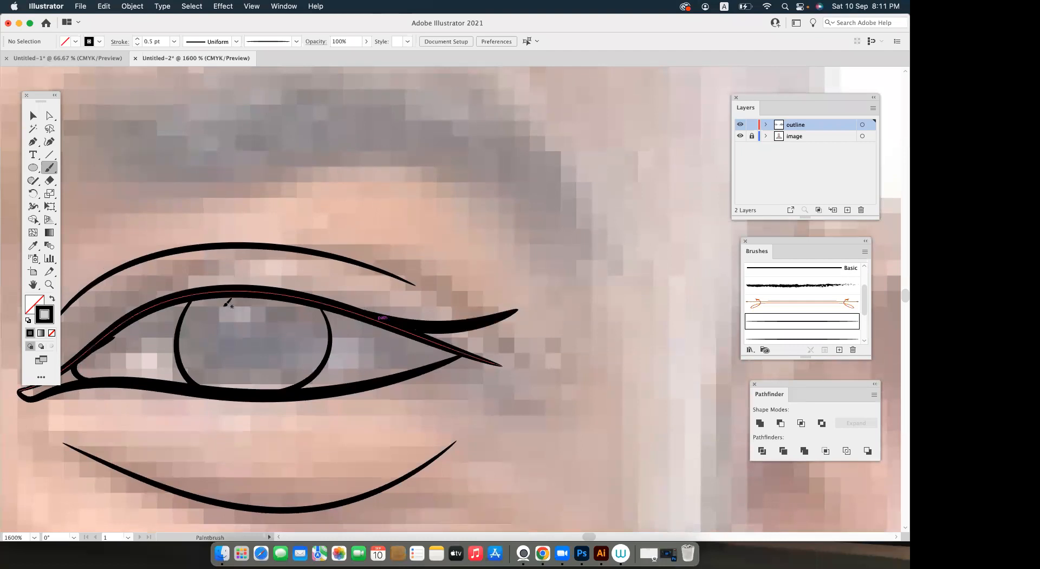
{"action": "mouse_move", "coordinate": [288, 294]}
{"action": "left_mouse_down"}
{"action": "mouse_move", "coordinate": [356, 310]}
{"action": "mouse_move", "coordinate": [420, 306]}
{"action": "left_mouse_up"}
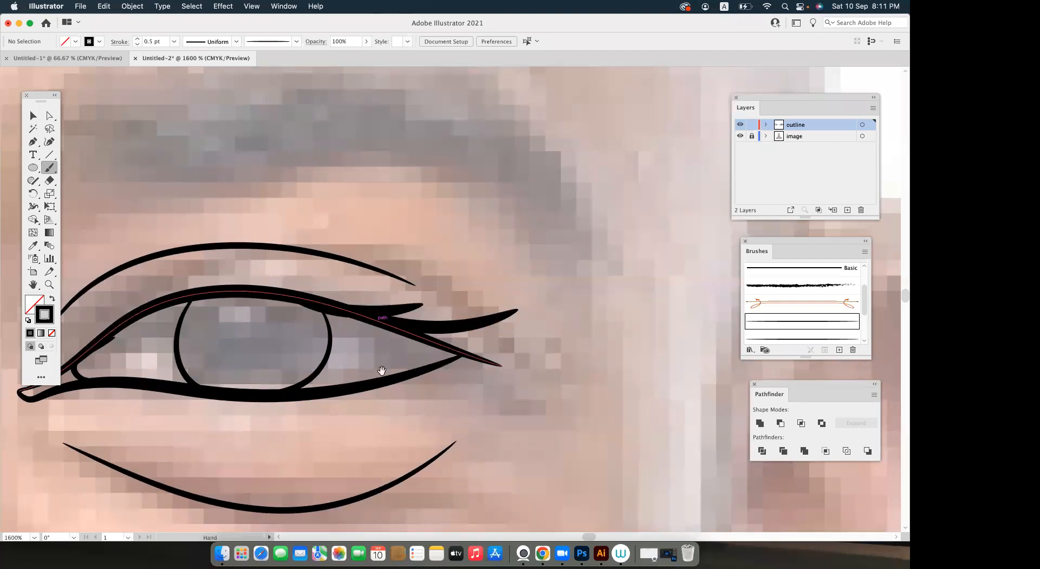
Undo the trial lash strokes on the first eye.
{"action": "scroll", "coordinate": [324, 350], "scroll_direction": "up", "scroll_amount": 3}
{"action": "scroll", "coordinate": [323, 350], "scroll_direction": "left", "scroll_amount": 3}
{"action": "mouse_move", "coordinate": [323, 349]}
{"action": "left_mouse_down"}
{"action": "mouse_move", "coordinate": [424, 346]}
{"action": "mouse_move", "coordinate": [412, 349]}
{"action": "mouse_move", "coordinate": [560, 267]}
{"action": "mouse_move", "coordinate": [515, 290]}
{"action": "mouse_move", "coordinate": [485, 288]}
{"action": "mouse_move", "coordinate": [491, 299]}
{"action": "mouse_move", "coordinate": [432, 272]}
{"action": "left_mouse_up"}
{"action": "key", "text": "ctrl+z"}
{"action": "key", "text": "ctrl+z"}
Hide and reshow the photo layer to check the eye outlines without lashes.
{"action": "mouse_move", "coordinate": [246, 313]}
{"action": "left_mouse_down"}
{"action": "mouse_move", "coordinate": [317, 273]}
{"action": "mouse_move", "coordinate": [408, 267]}
{"action": "mouse_move", "coordinate": [638, 330]}
{"action": "left_mouse_up"}
{"action": "key", "text": "super+minus"}
{"action": "left_click_drag", "start_coordinate": [379, 349], "coordinate": [447, 365]}
{"action": "scroll", "coordinate": [361, 325], "scroll_direction": "down", "scroll_amount": 5}
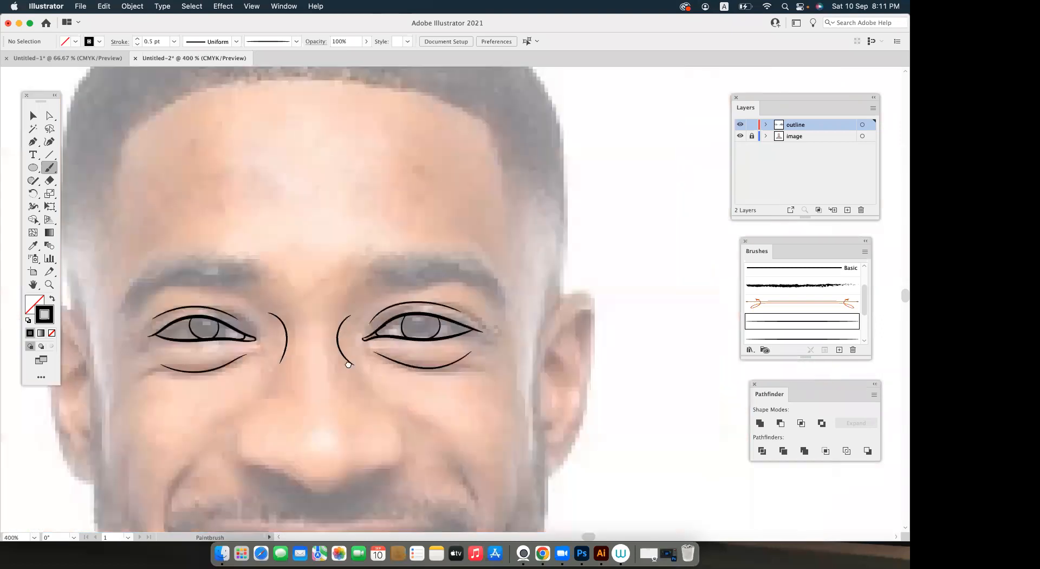
{"action": "left_click", "coordinate": [740, 135]}
{"action": "left_click", "coordinate": [740, 136]}
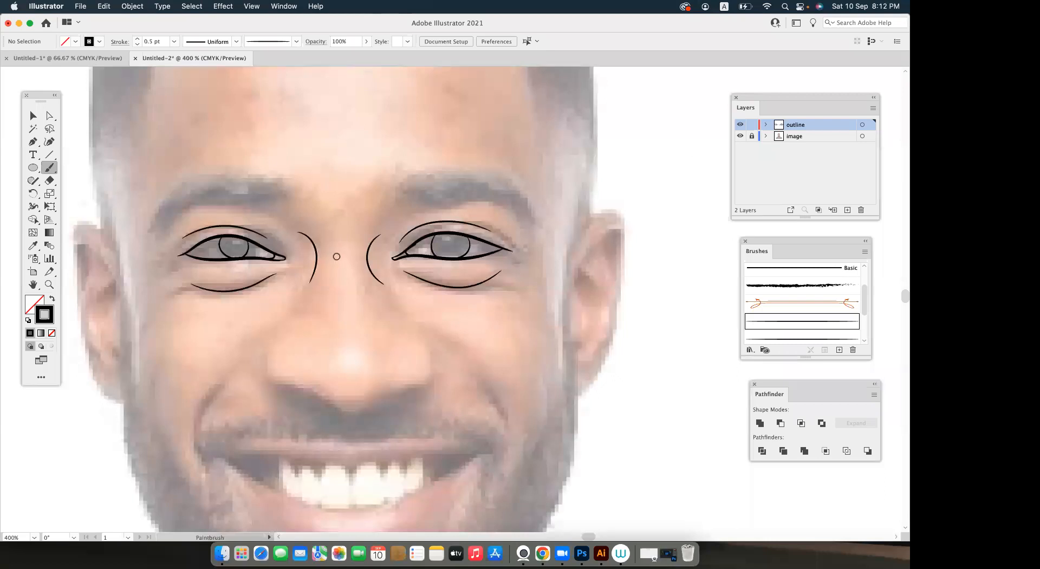
Adjust the overhanging end of the line at the first eye's inner corner with Direct Selection.
{"action": "scroll", "coordinate": [340, 252], "scroll_direction": "up", "scroll_amount": 2}
{"action": "scroll", "coordinate": [477, 260], "scroll_direction": "up", "scroll_amount": 3}
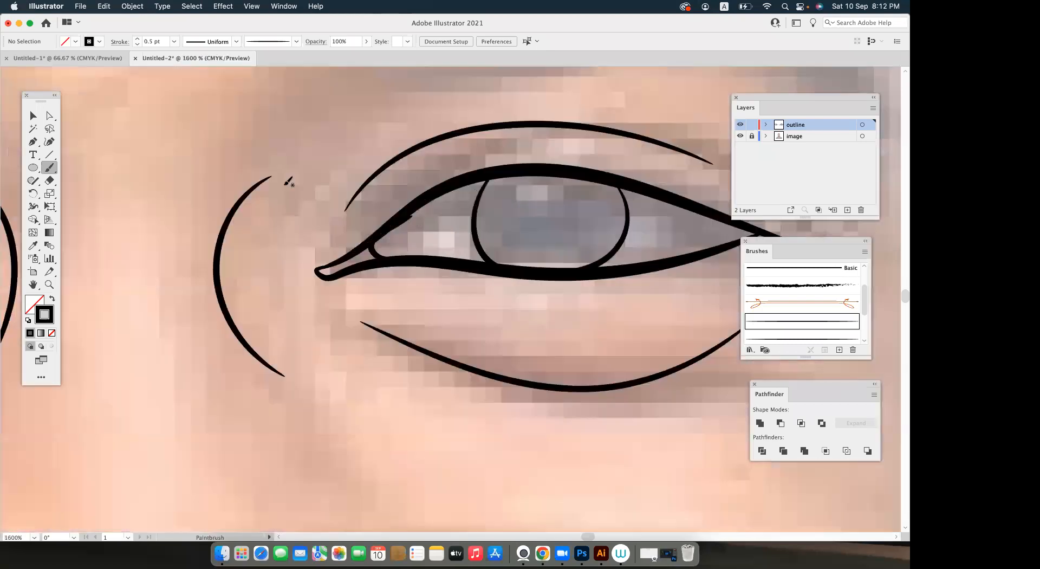
{"action": "left_click", "coordinate": [49, 116]}
{"action": "scroll", "coordinate": [398, 256], "scroll_direction": "up", "scroll_amount": 4}
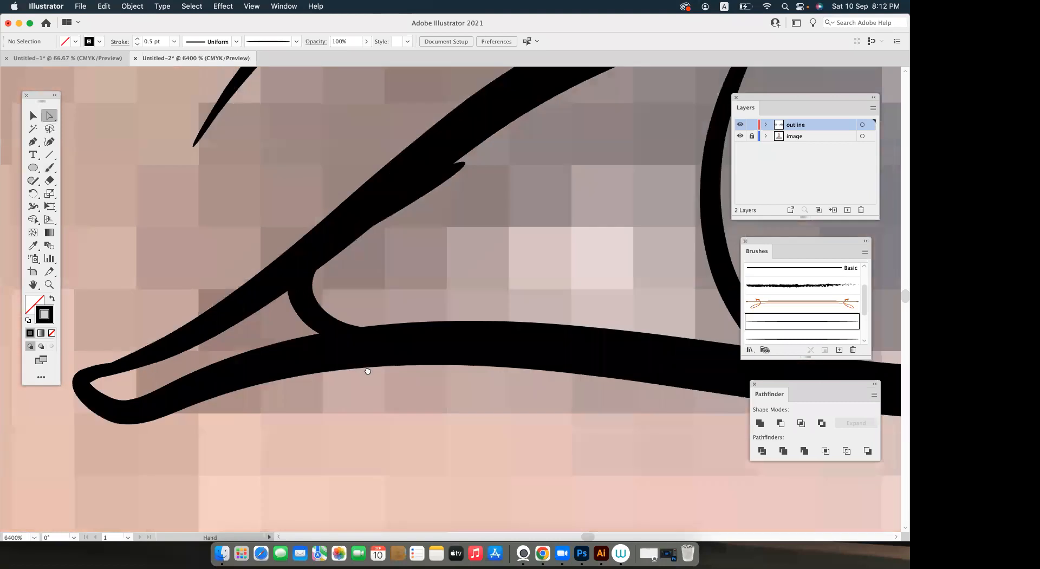
{"action": "left_click_drag", "start_coordinate": [417, 302], "coordinate": [402, 292]}
{"action": "left_click", "coordinate": [423, 318]}
{"action": "scroll", "coordinate": [422, 316], "scroll_direction": "down", "scroll_amount": 7}
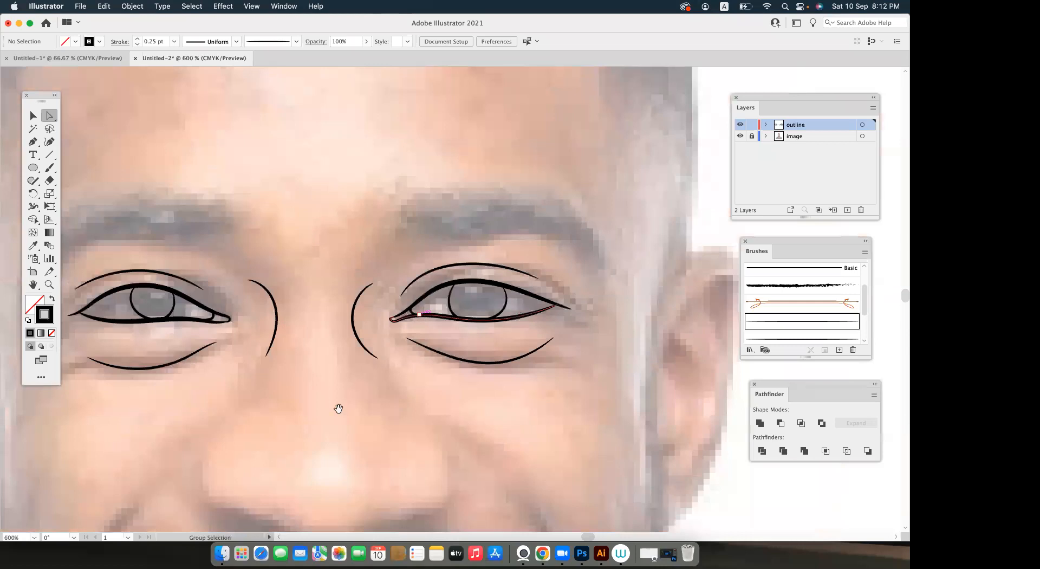
Paint the outer curve of the nose wing on the second eye's side as a 0.25 pt brush line.
{"action": "left_click_drag", "start_coordinate": [338, 408], "coordinate": [340, 318]}
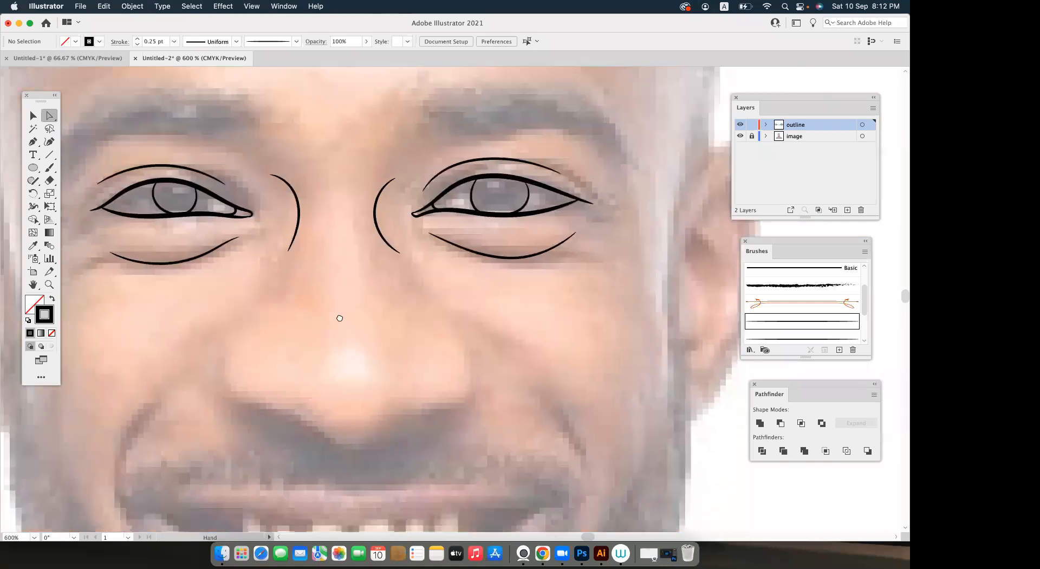
{"action": "left_click", "coordinate": [49, 167]}
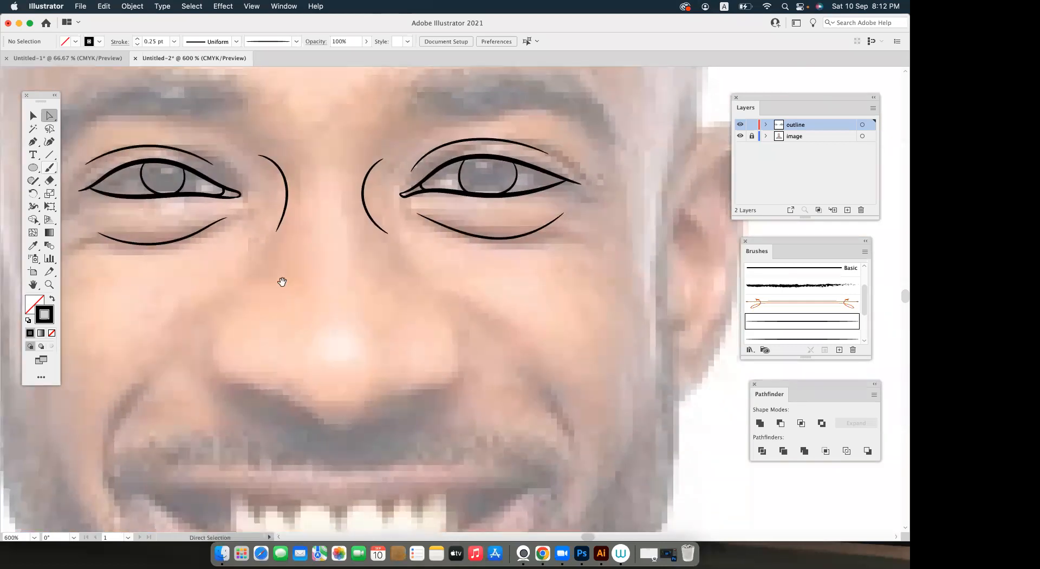
{"action": "scroll", "coordinate": [285, 279], "scroll_direction": "down", "scroll_amount": 2}
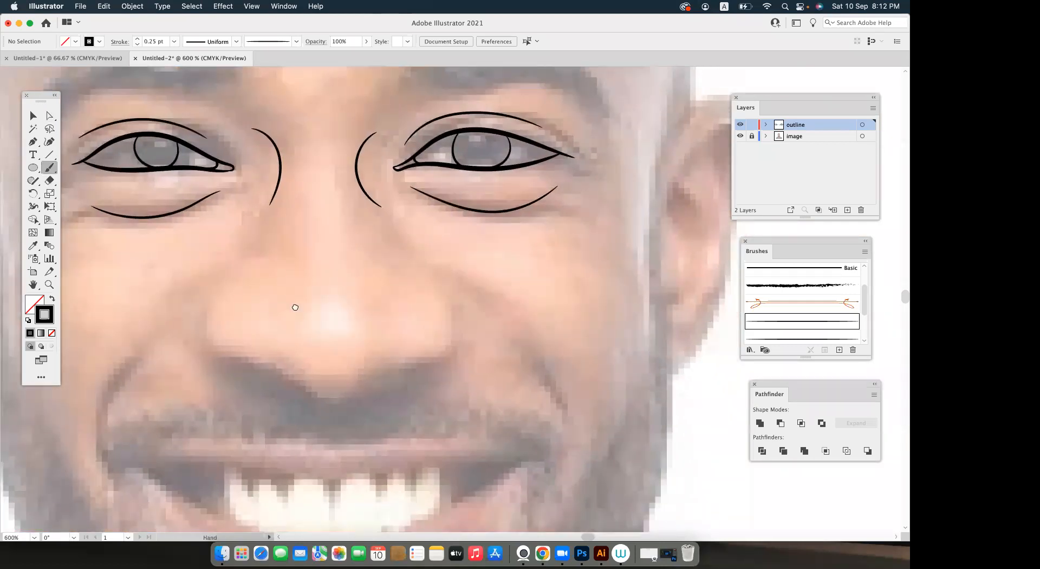
{"action": "scroll", "coordinate": [286, 297], "scroll_direction": "down", "scroll_amount": 3}
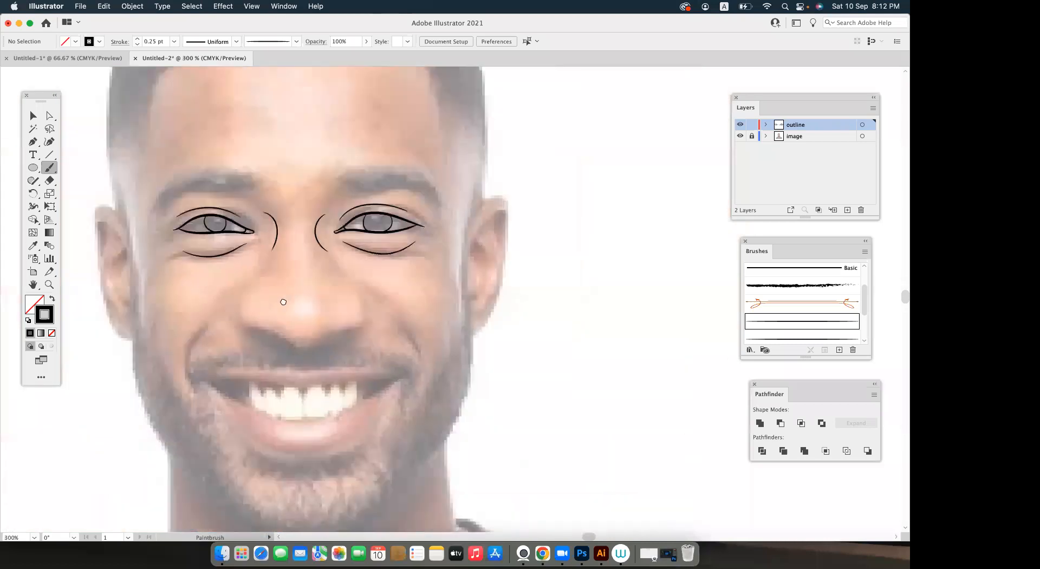
{"action": "scroll", "coordinate": [290, 296], "scroll_direction": "right", "scroll_amount": 1}
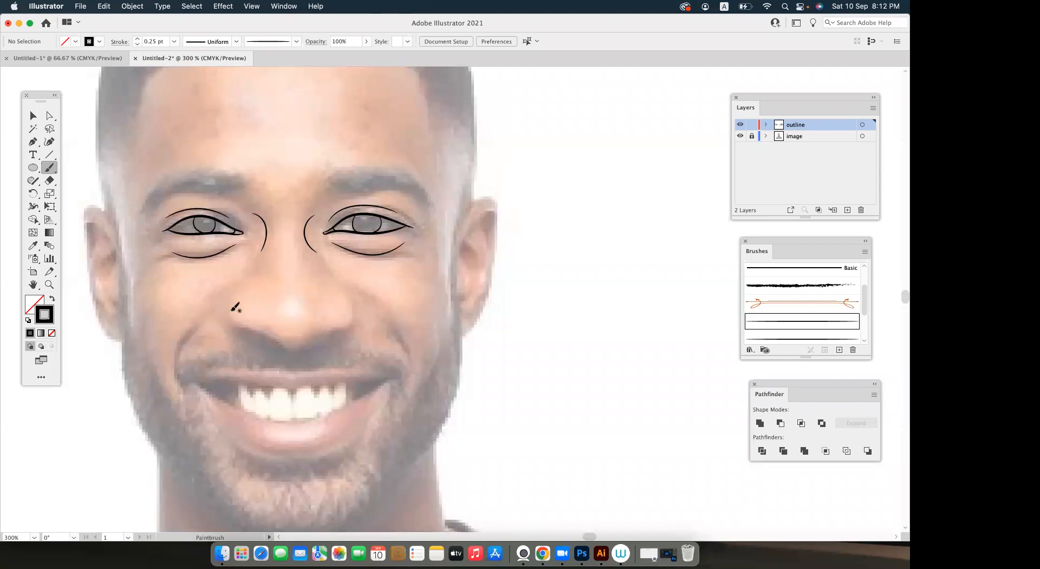
{"action": "scroll", "coordinate": [253, 303], "scroll_direction": "down", "scroll_amount": 1}
{"action": "scroll", "coordinate": [252, 313], "scroll_direction": "up", "scroll_amount": 2}
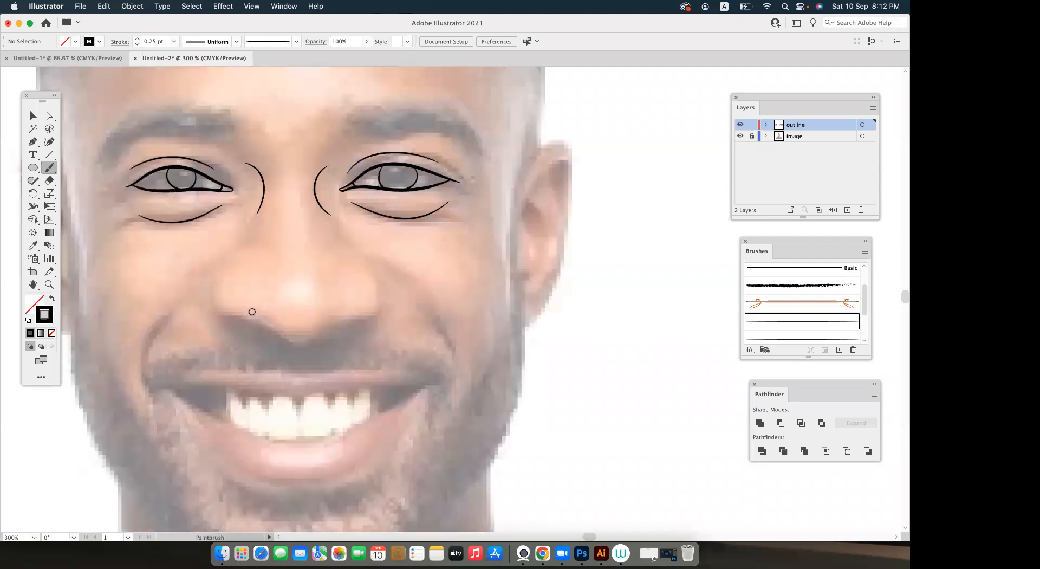
{"action": "left_click_drag", "start_coordinate": [253, 285], "coordinate": [231, 260]}
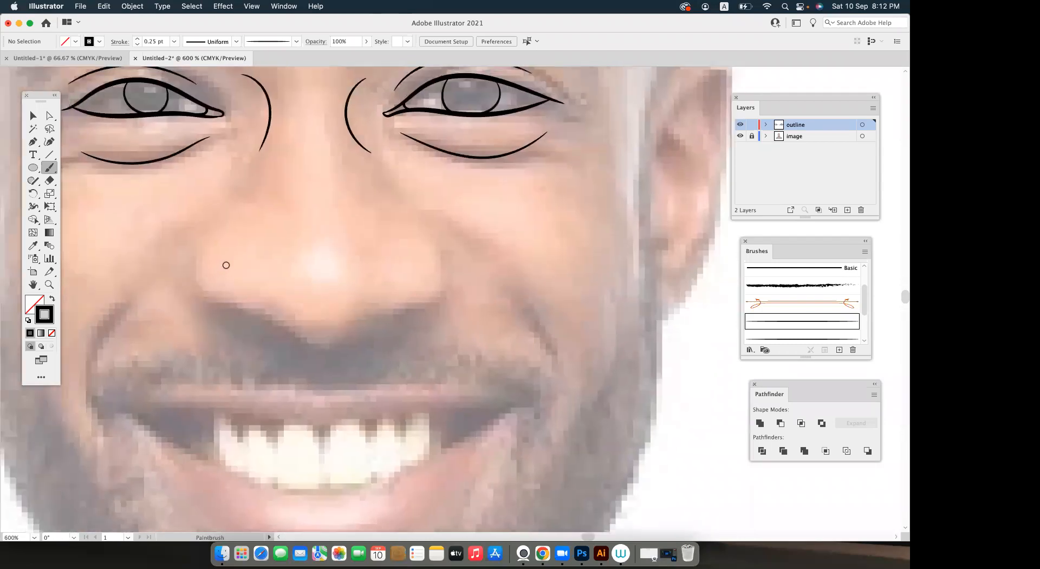
{"action": "scroll", "coordinate": [225, 259], "scroll_direction": "up", "scroll_amount": 2}
{"action": "mouse_move", "coordinate": [207, 245]}
{"action": "left_mouse_down"}
{"action": "mouse_move", "coordinate": [197, 309]}
{"action": "mouse_move", "coordinate": [225, 334]}
{"action": "mouse_move", "coordinate": [251, 316]}
{"action": "mouse_move", "coordinate": [216, 224]}
{"action": "mouse_move", "coordinate": [247, 243]}
{"action": "mouse_move", "coordinate": [265, 234]}
{"action": "left_mouse_up"}
Paint an S-shaped line from that nostril to below the nose tip, and add a looped line for the nostril opening.
{"action": "scroll", "coordinate": [233, 281], "scroll_direction": "up", "scroll_amount": 2}
{"action": "mouse_move", "coordinate": [221, 195]}
{"action": "left_mouse_down"}
{"action": "mouse_move", "coordinate": [283, 197]}
{"action": "mouse_move", "coordinate": [334, 230]}
{"action": "mouse_move", "coordinate": [357, 263]}
{"action": "left_mouse_up"}
{"action": "left_click_drag", "start_coordinate": [425, 314], "coordinate": [461, 317]}
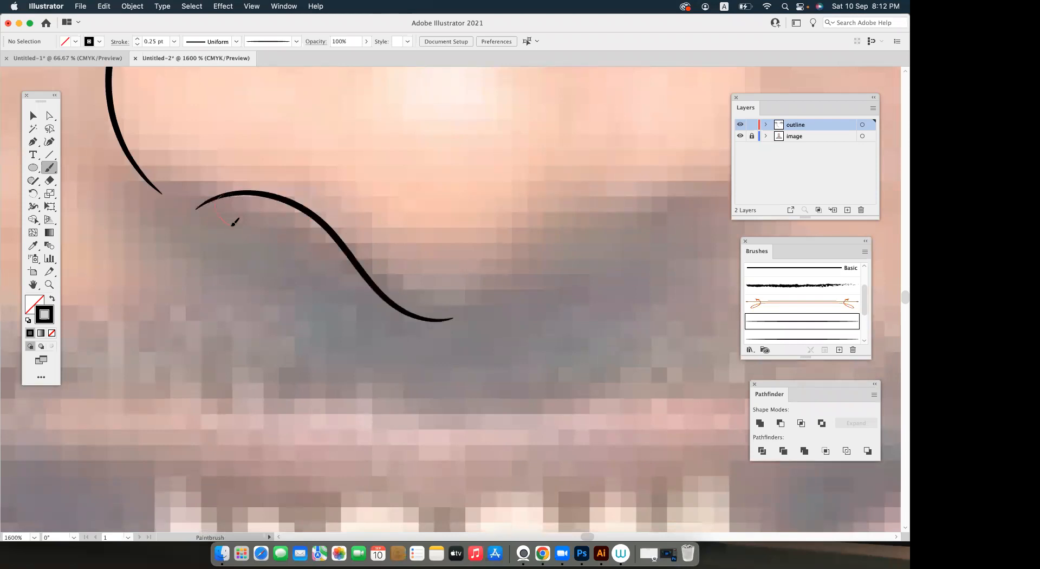
{"action": "left_click_drag", "start_coordinate": [335, 235], "coordinate": [332, 244]}
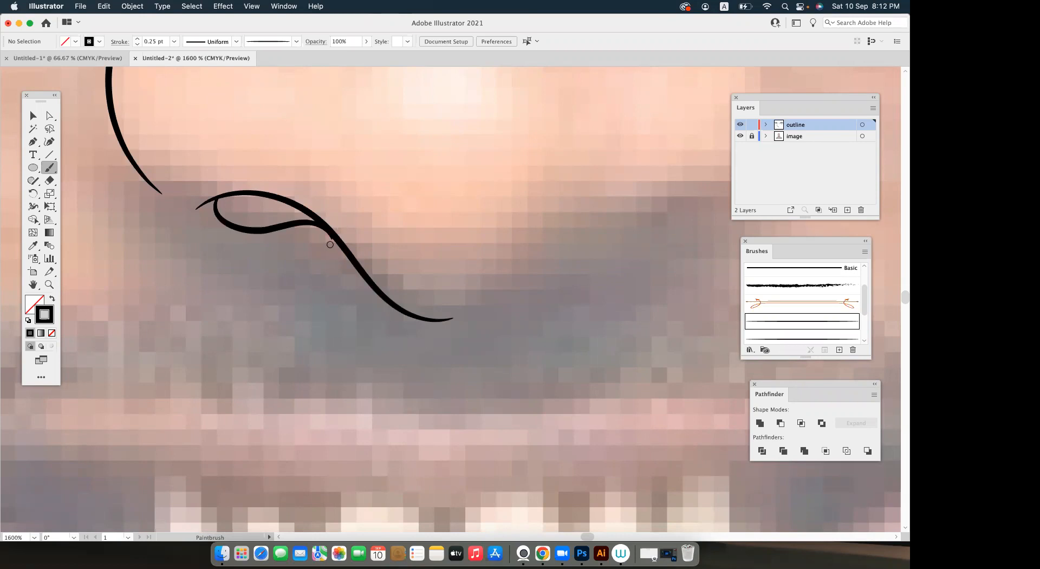
Toggle the image layer's visibility to review the new nose linework.
{"action": "key", "text": "super+minus"}
{"action": "key", "text": "super+minus"}
{"action": "key", "text": "super+minus"}
{"action": "key", "text": "super+minus"}
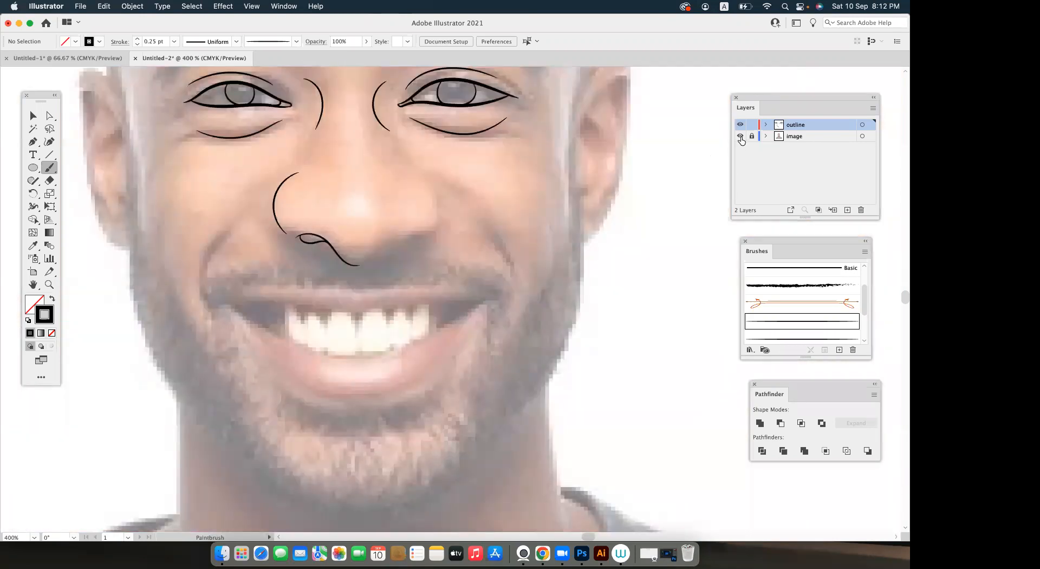
{"action": "left_click", "coordinate": [740, 136]}
{"action": "left_click", "coordinate": [740, 138]}
Select the S-shaped nostril line with its opening, shift them slightly towards the nose wing, and deselect them.
{"action": "scroll", "coordinate": [377, 231], "scroll_direction": "up", "scroll_amount": 1}
{"action": "key", "text": "v"}
{"action": "mouse_move", "coordinate": [293, 259]}
{"action": "left_mouse_down"}
{"action": "mouse_move", "coordinate": [281, 250]}
{"action": "mouse_move", "coordinate": [305, 254]}
{"action": "left_mouse_up"}
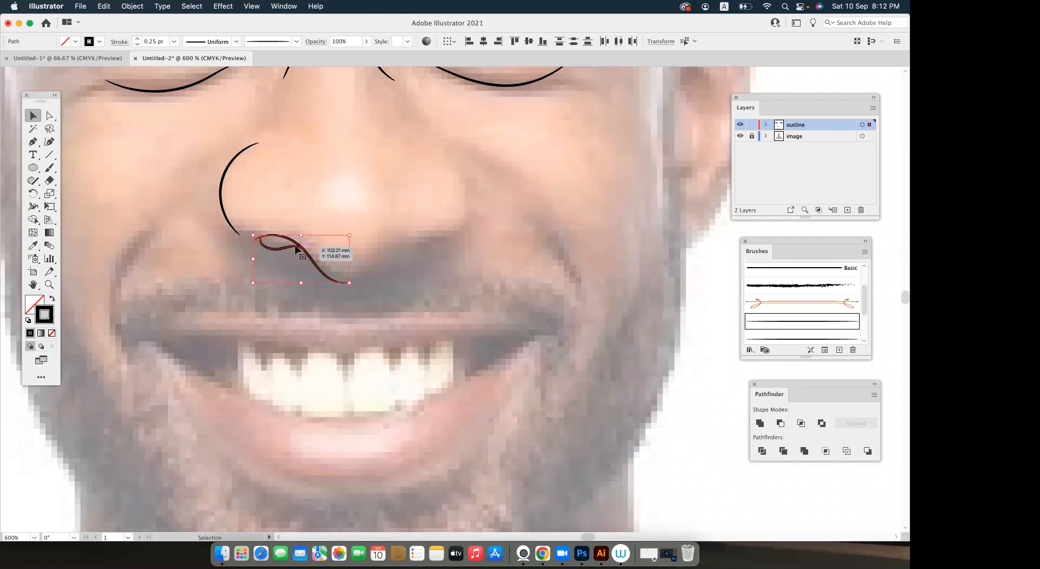
{"action": "left_click_drag", "start_coordinate": [297, 246], "coordinate": [294, 246]}
{"action": "left_click", "coordinate": [396, 268]}
{"action": "mouse_move", "coordinate": [396, 269]}
{"action": "left_mouse_down"}
{"action": "mouse_move", "coordinate": [341, 293]}
{"action": "mouse_move", "coordinate": [236, 309]}
{"action": "left_mouse_up"}
Paint the other half of the nose base from the first eye's side to below the tip, with its nostril opening.
{"action": "left_click", "coordinate": [50, 167]}
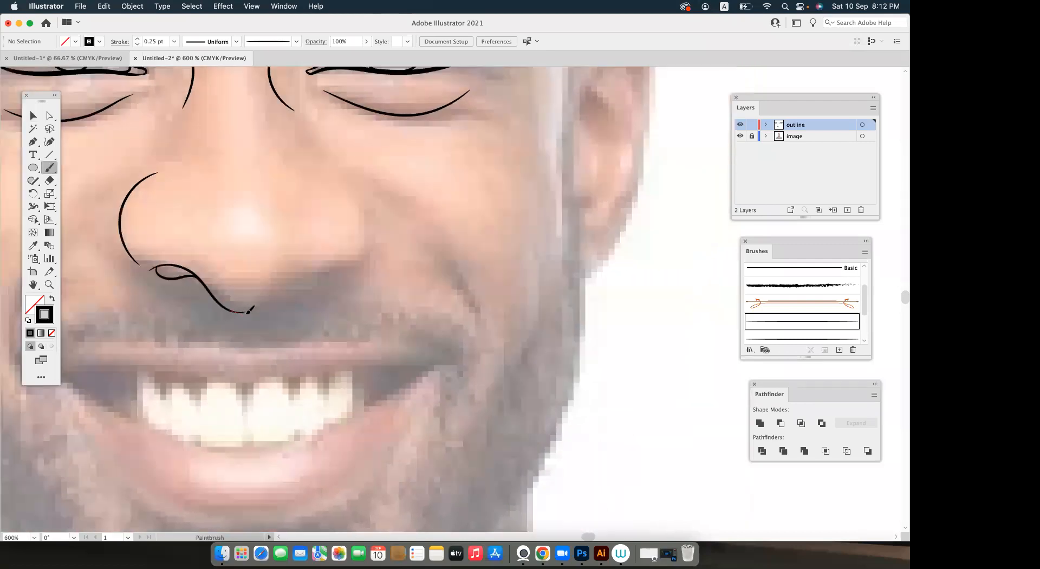
{"action": "left_click_drag", "start_coordinate": [329, 277], "coordinate": [326, 301]}
{"action": "key", "text": "super+z"}
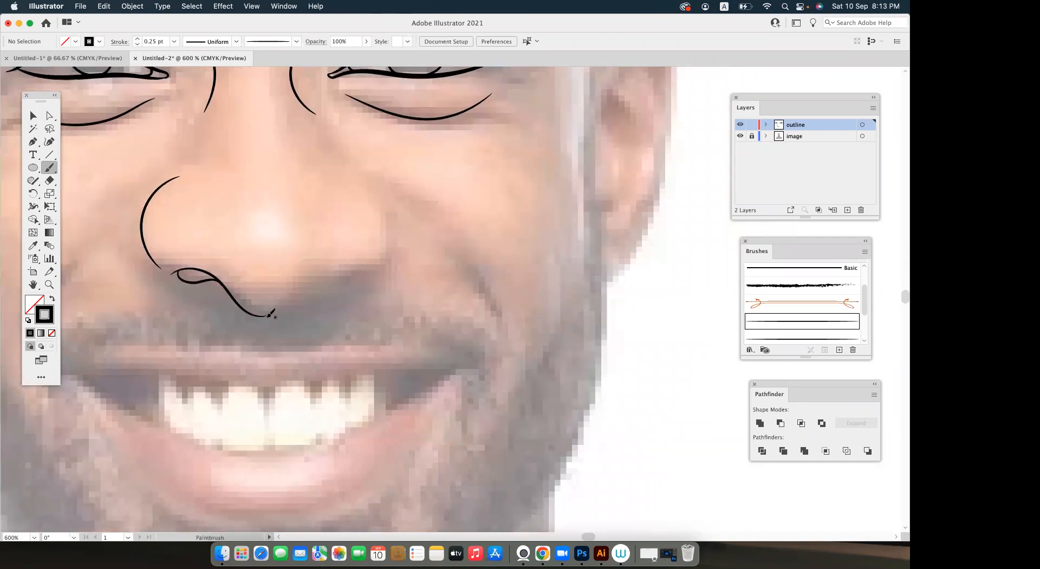
{"action": "mouse_move", "coordinate": [345, 279]}
{"action": "left_mouse_down"}
{"action": "mouse_move", "coordinate": [366, 300]}
{"action": "mouse_move", "coordinate": [310, 313]}
{"action": "left_mouse_up"}
{"action": "scroll", "coordinate": [341, 298], "scroll_direction": "up", "scroll_amount": 2}
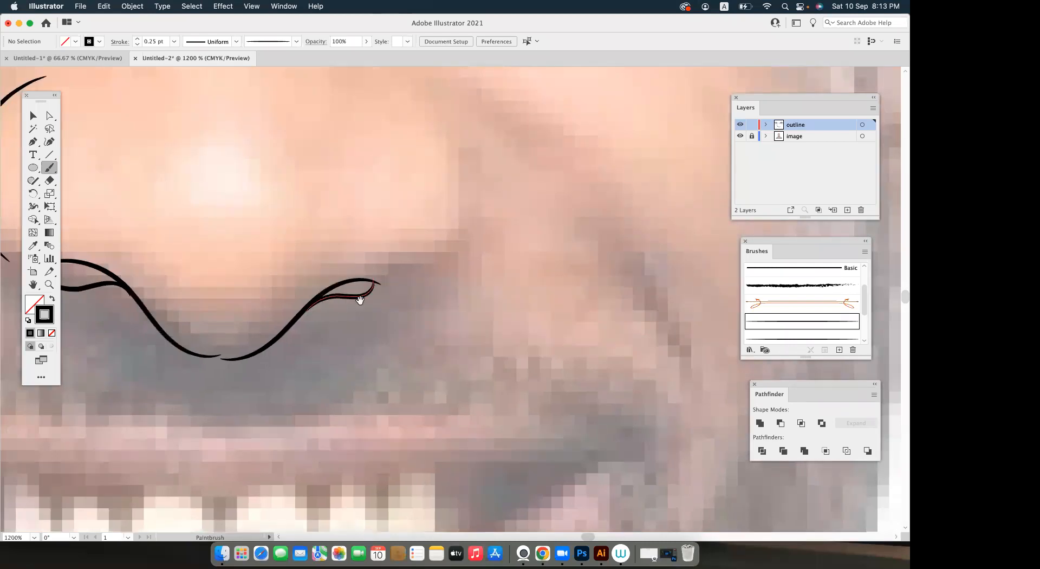
Paint the outer curve of the nose wing on the first eye's side as a 0.25 pt brush line.
{"action": "scroll", "coordinate": [361, 301], "scroll_direction": "up", "scroll_amount": 3}
{"action": "mouse_move", "coordinate": [394, 140]}
{"action": "left_mouse_down"}
{"action": "mouse_move", "coordinate": [435, 159]}
{"action": "mouse_move", "coordinate": [454, 231]}
{"action": "mouse_move", "coordinate": [443, 282]}
{"action": "left_mouse_up"}
{"action": "left_click_drag", "start_coordinate": [394, 327], "coordinate": [397, 326]}
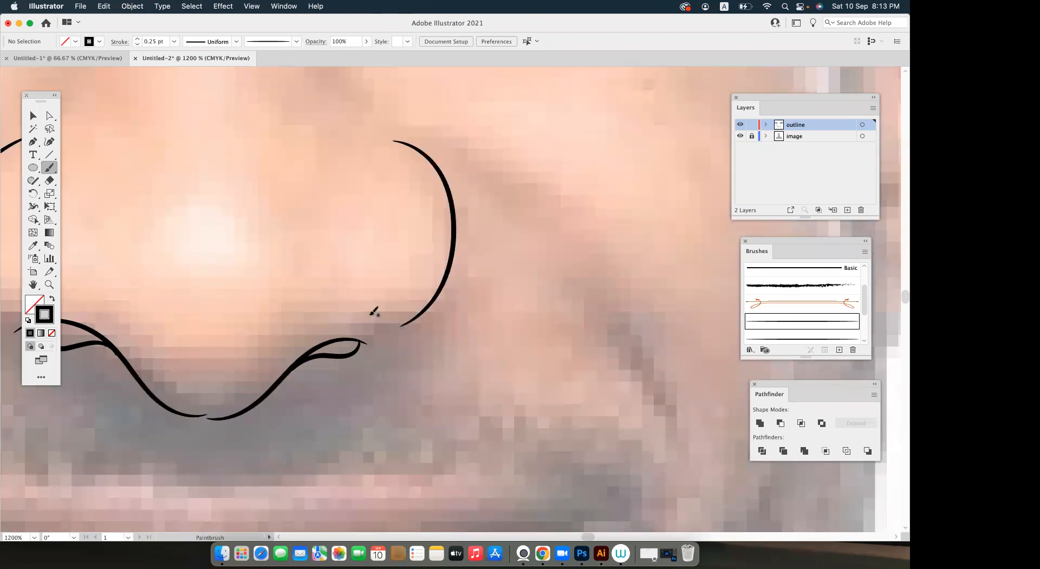
{"action": "scroll", "coordinate": [381, 304], "scroll_direction": "down", "scroll_amount": 2}
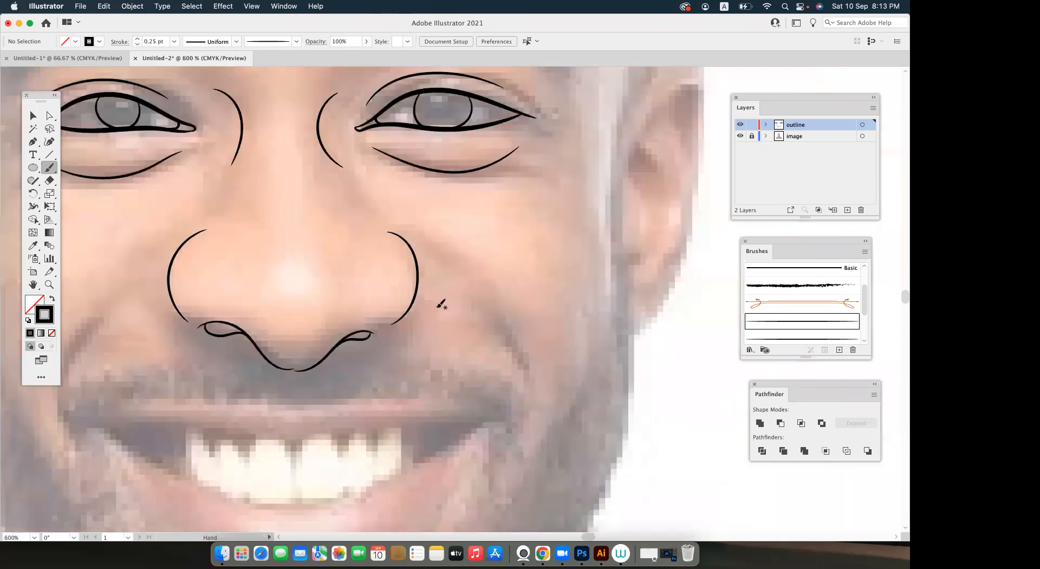
Undo the nose wing curve on the first eye's side and repaint it with the brush down towards the nostril.
{"action": "scroll", "coordinate": [441, 303], "scroll_direction": "left", "scroll_amount": 3}
{"action": "key", "text": "super+z"}
{"action": "mouse_move", "coordinate": [445, 252]}
{"action": "left_mouse_down"}
{"action": "mouse_move", "coordinate": [480, 276]}
{"action": "mouse_move", "coordinate": [485, 312]}
{"action": "mouse_move", "coordinate": [433, 349]}
{"action": "left_mouse_up"}
{"action": "scroll", "coordinate": [459, 333], "scroll_direction": "down", "scroll_amount": 2}
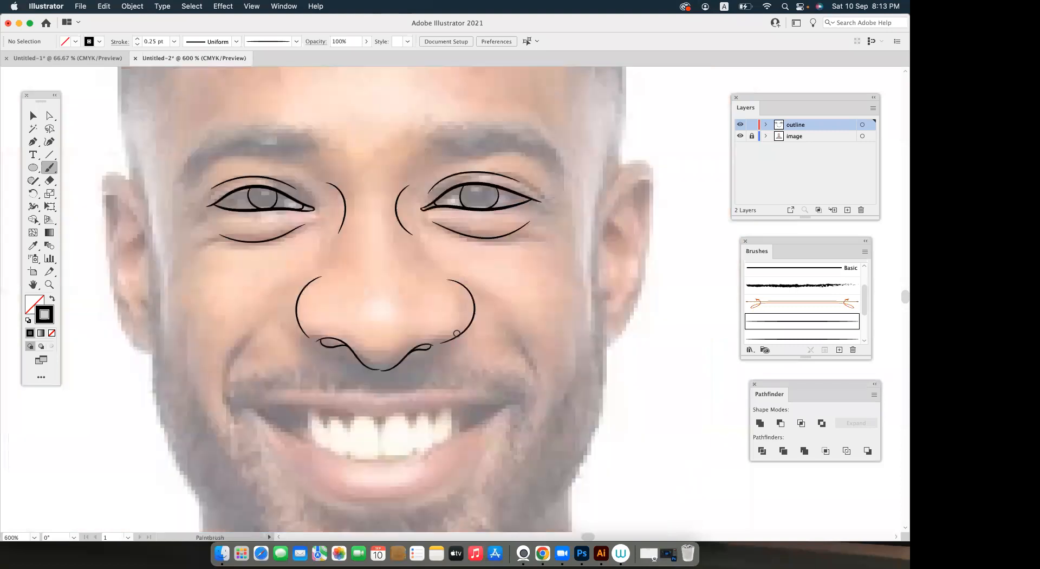
Check the nose wing curve on the first eye's side with the image layer hidden, then delete the curve.
{"action": "left_click", "coordinate": [741, 136]}
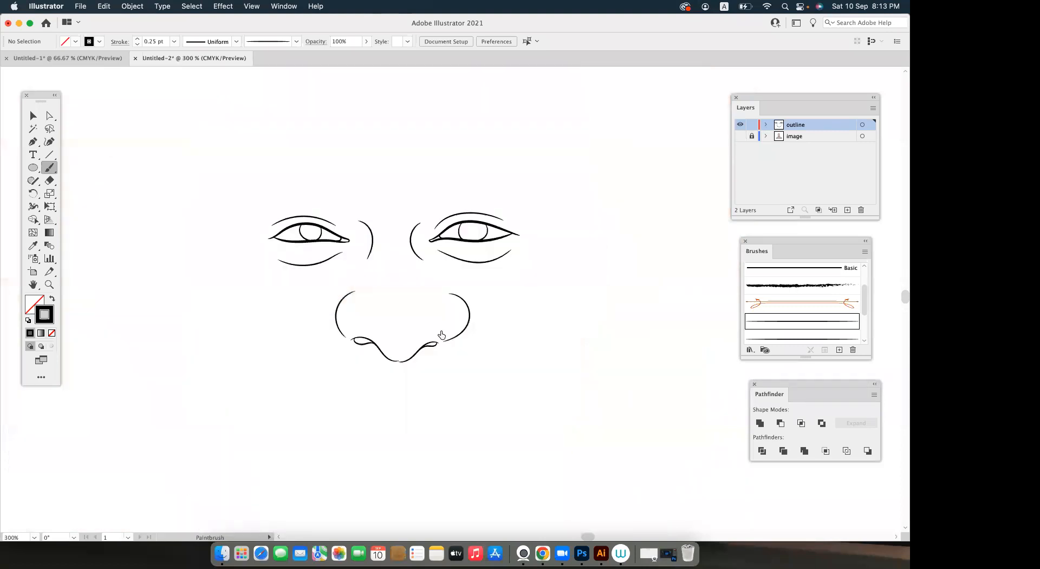
{"action": "key", "text": "v"}
{"action": "mouse_move", "coordinate": [460, 336]}
{"action": "left_mouse_down"}
{"action": "mouse_move", "coordinate": [457, 349]}
{"action": "mouse_move", "coordinate": [462, 341]}
{"action": "left_mouse_up"}
{"action": "left_click", "coordinate": [739, 136]}
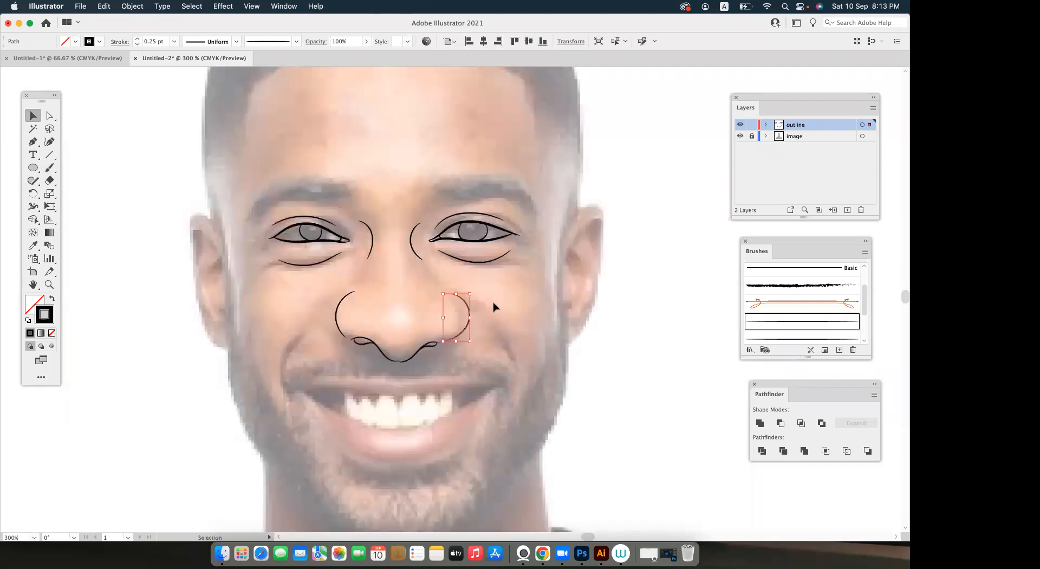
{"action": "key", "text": "super+equal"}
{"action": "key", "text": "super+equal"}
{"action": "key", "text": "Delete"}
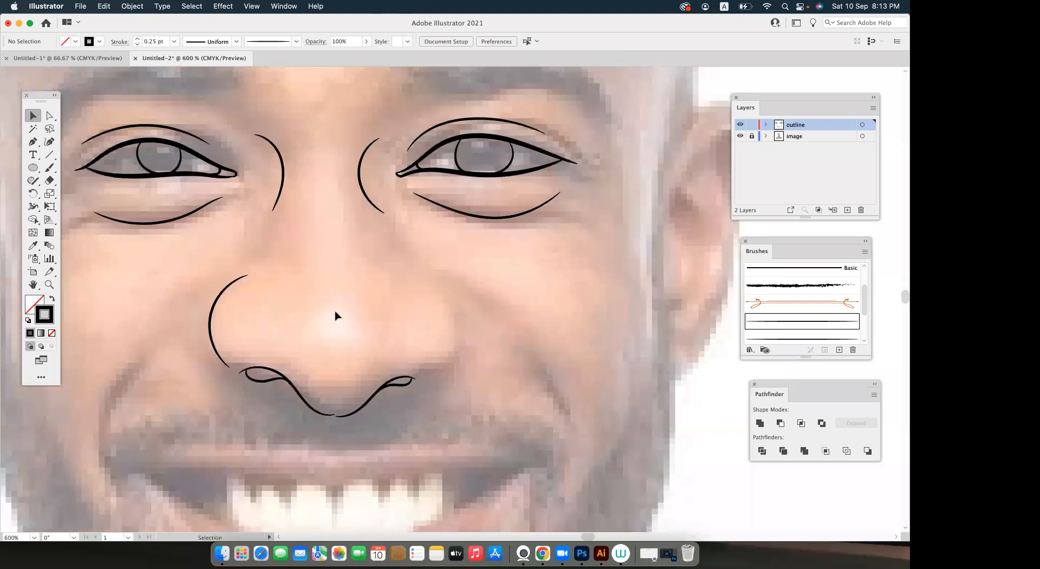
Repaint the outer nose wing curve on the first eye's side as a 0.25 pt brush line ending near the nostril.
{"action": "scroll", "coordinate": [215, 282], "scroll_direction": "down", "scroll_amount": 2}
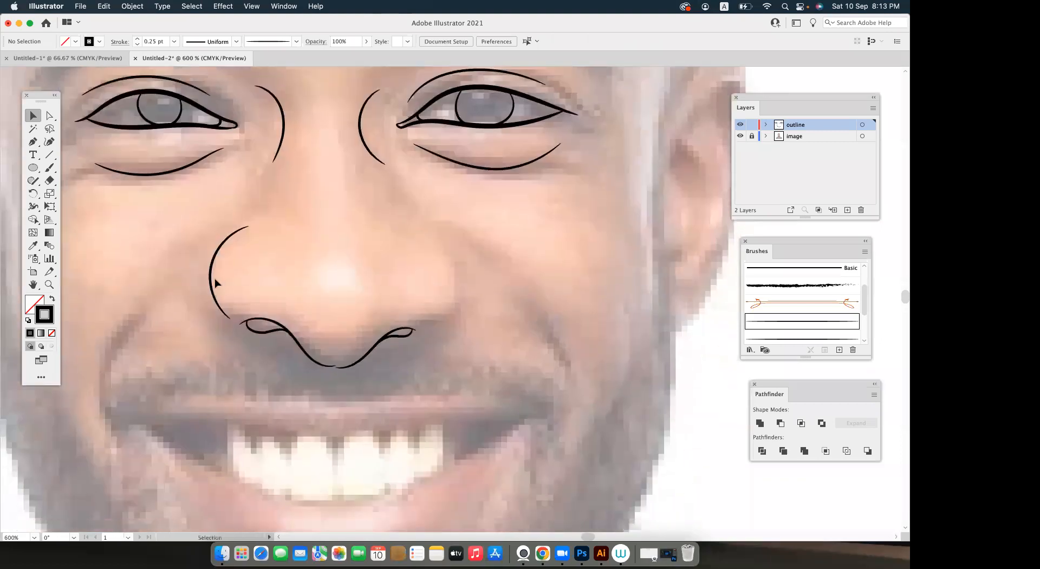
{"action": "left_click", "coordinate": [49, 170]}
{"action": "scroll", "coordinate": [441, 297], "scroll_direction": "down", "scroll_amount": 1}
{"action": "mouse_move", "coordinate": [429, 236]}
{"action": "left_mouse_down"}
{"action": "mouse_move", "coordinate": [462, 272]}
{"action": "mouse_move", "coordinate": [417, 312]}
{"action": "left_mouse_up"}
{"action": "key", "text": "super+z"}
{"action": "scroll", "coordinate": [347, 301], "scroll_direction": "left", "scroll_amount": 5}
{"action": "scroll", "coordinate": [346, 302], "scroll_direction": "up", "scroll_amount": 1}
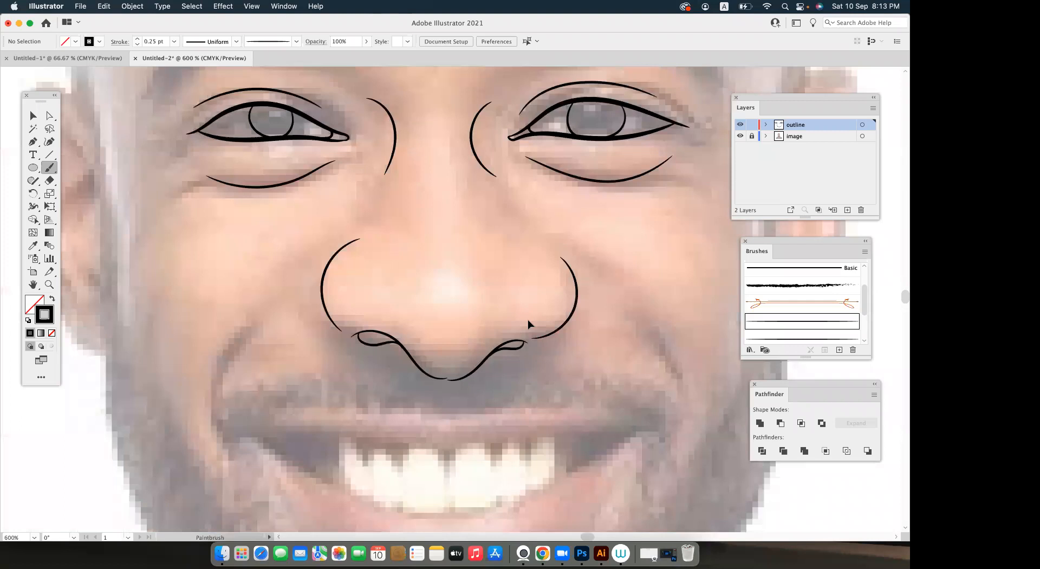
Adjust the position and size of the nostril opening on the second eye's side slightly, checking it with the image layer hidden.
{"action": "key", "text": "v"}
{"action": "left_click", "coordinate": [370, 346]}
{"action": "key", "text": "super+equal"}
{"action": "key", "text": "super+equal"}
{"action": "left_click_drag", "start_coordinate": [392, 348], "coordinate": [393, 344]}
{"action": "left_click", "coordinate": [501, 323]}
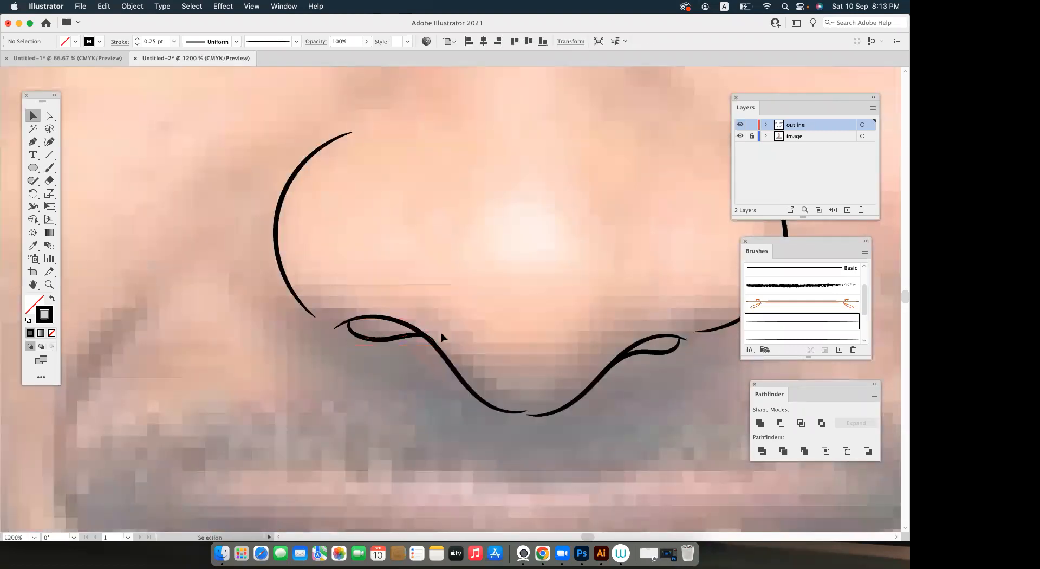
{"action": "key", "text": "super+equal"}
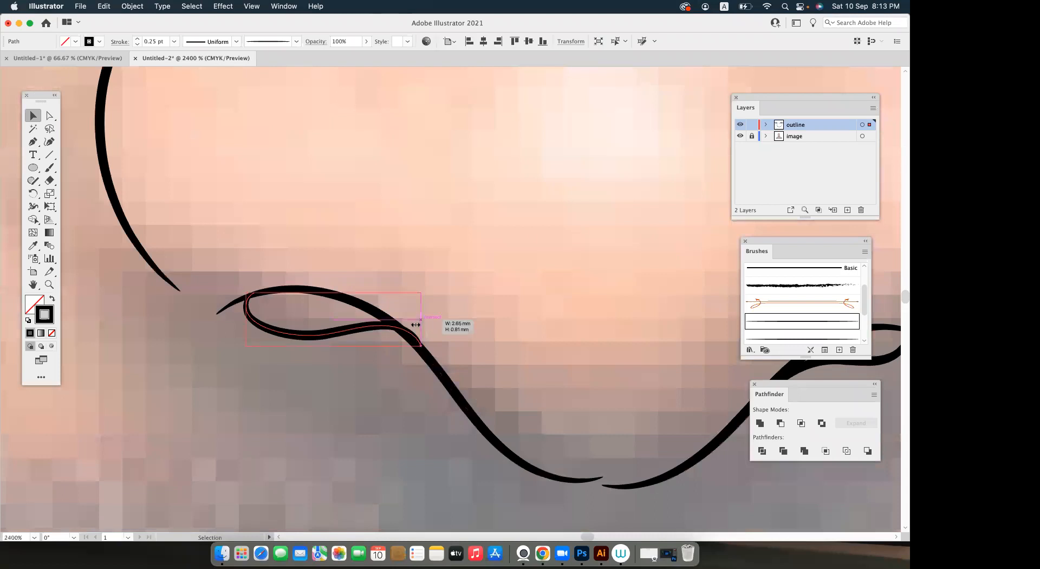
{"action": "key", "text": "super+minus"}
{"action": "key", "text": "super+minus"}
{"action": "left_click_drag", "start_coordinate": [506, 309], "coordinate": [436, 322]}
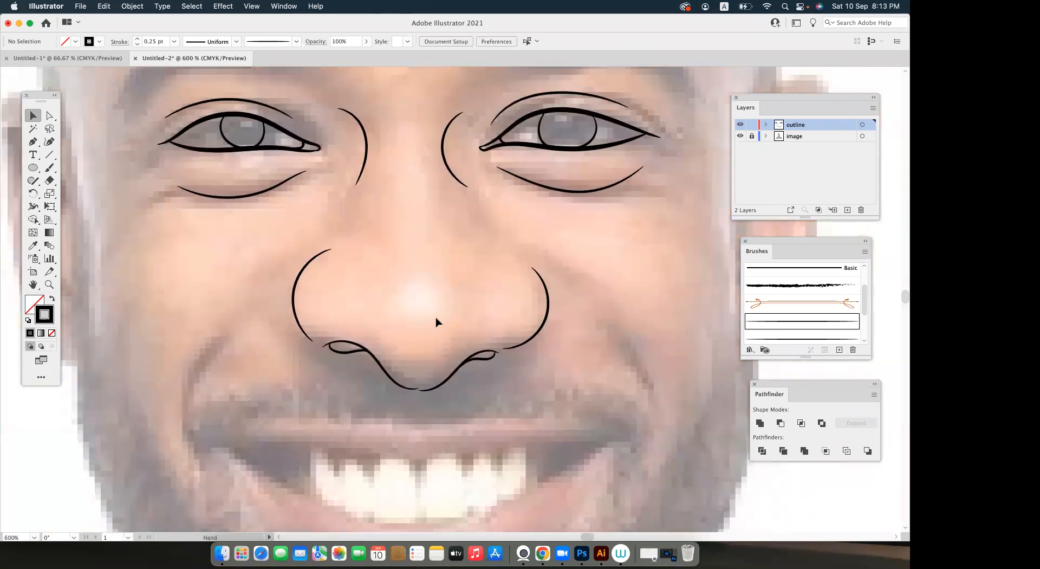
{"action": "left_click", "coordinate": [740, 137]}
{"action": "left_click", "coordinate": [739, 137]}
Reshape the second eye's side nostril opening slightly, nudge it towards the nose tip, and deselect it.
{"action": "scroll", "coordinate": [424, 327], "scroll_direction": "up", "scroll_amount": 2}
{"action": "left_click_drag", "start_coordinate": [264, 360], "coordinate": [324, 374]}
{"action": "scroll", "coordinate": [324, 378], "scroll_direction": "up", "scroll_amount": 2}
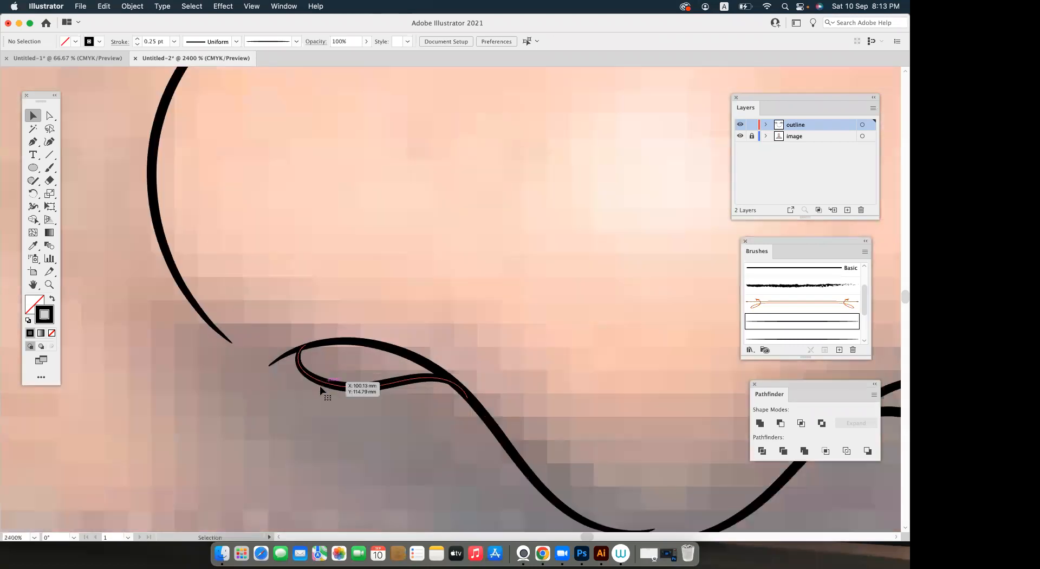
{"action": "left_click", "coordinate": [320, 387]}
{"action": "left_click_drag", "start_coordinate": [449, 367], "coordinate": [447, 371]}
{"action": "left_click_drag", "start_coordinate": [374, 399], "coordinate": [382, 383]}
{"action": "key", "text": "super+minus"}
{"action": "scroll", "coordinate": [437, 316], "scroll_direction": "down", "scroll_amount": 4}
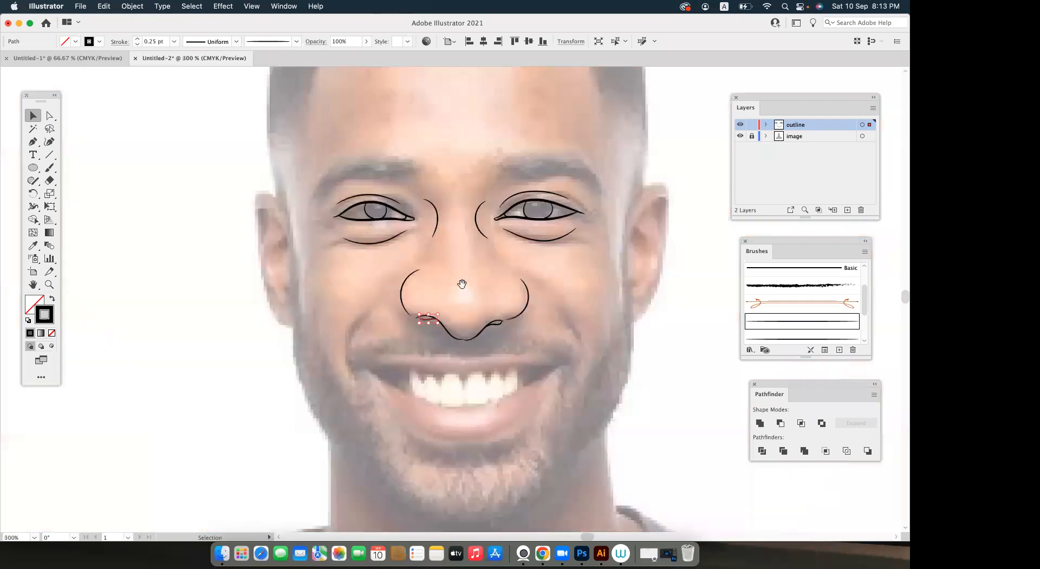
{"action": "left_click_drag", "start_coordinate": [462, 283], "coordinate": [429, 332]}
{"action": "left_click", "coordinate": [658, 216]}
Toggle the image layer's visibility to compare the adjusted nostril linework with the photo.
{"action": "left_click", "coordinate": [740, 137]}
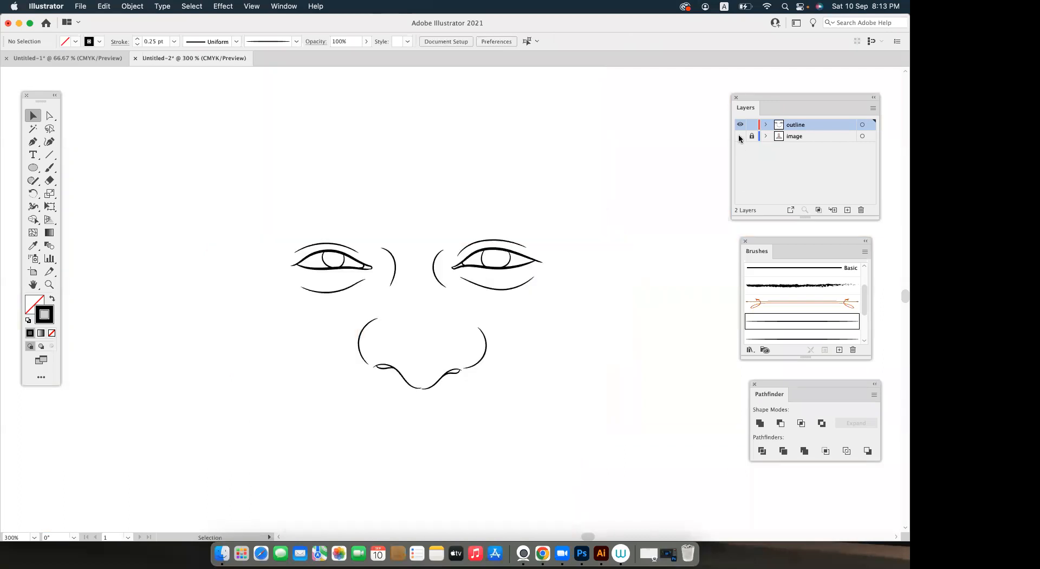
{"action": "left_click", "coordinate": [739, 136]}
{"action": "left_click", "coordinate": [741, 137]}
{"action": "left_click", "coordinate": [741, 138]}
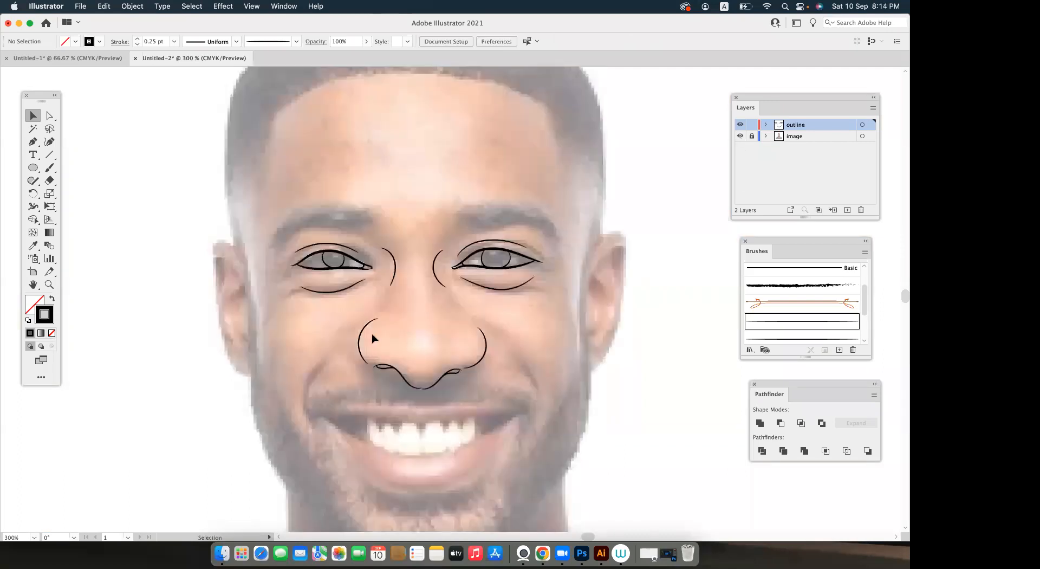
Select the whole nose linework, rotate it slightly counterclockwise to level it, and check it with the image layer hidden and shown.
{"action": "left_click_drag", "start_coordinate": [350, 323], "coordinate": [495, 387]}
{"action": "left_click", "coordinate": [697, 249]}
{"action": "left_click", "coordinate": [741, 136]}
{"action": "left_click", "coordinate": [741, 136]}
{"action": "left_click", "coordinate": [740, 136]}
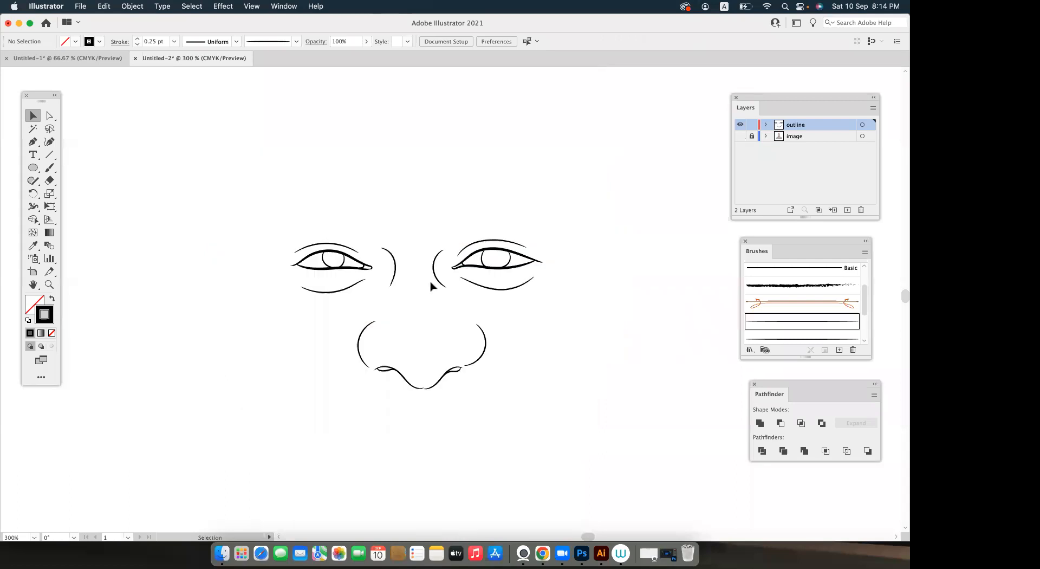
{"action": "left_click", "coordinate": [739, 137]}
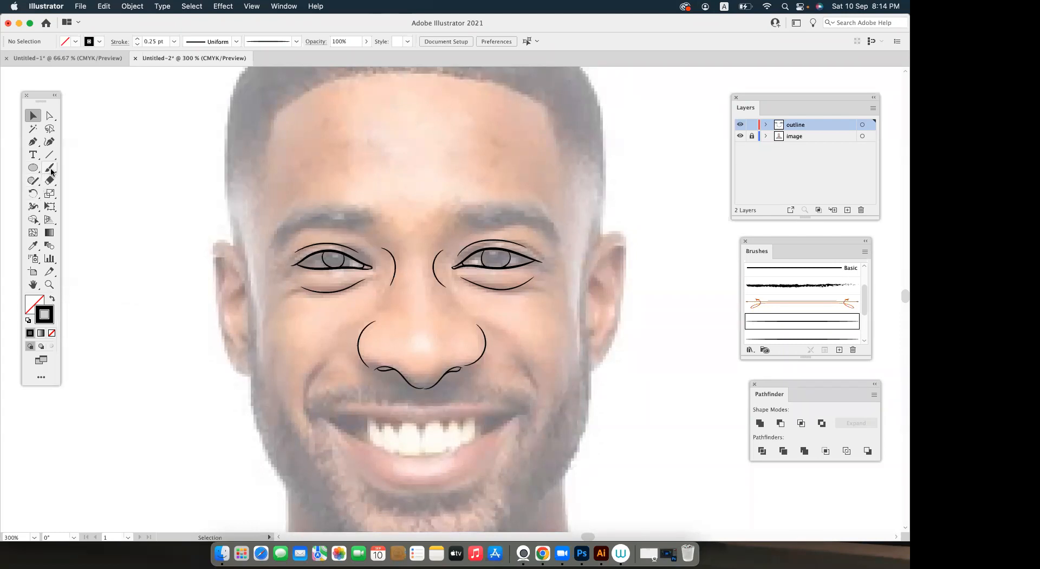
Fill the first eye's iris with freehand Pencil shapes using a black fill and no stroke.
{"action": "left_click", "coordinate": [52, 299]}
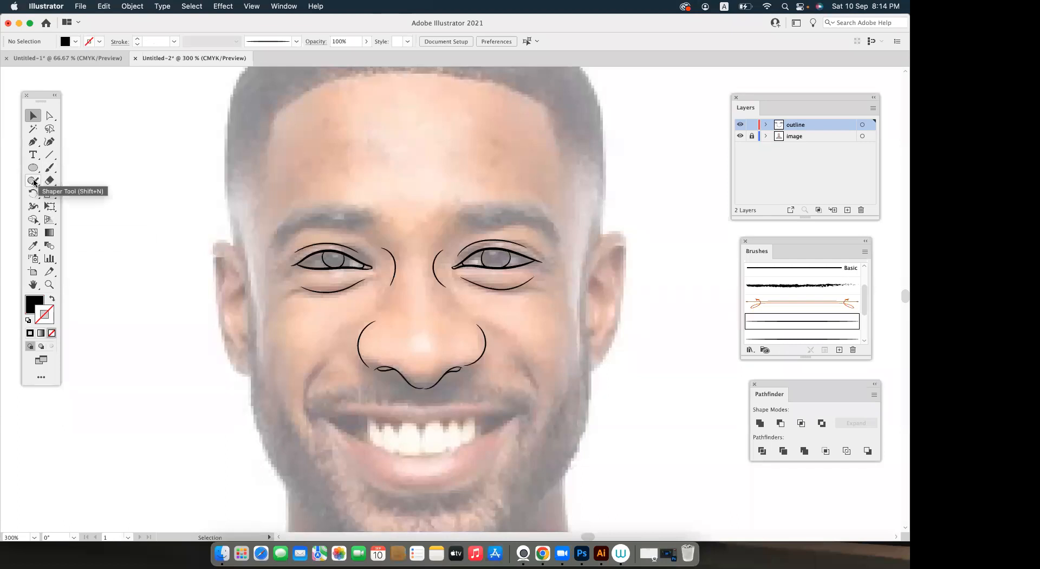
{"action": "scroll", "coordinate": [488, 308], "scroll_direction": "up", "scroll_amount": 4}
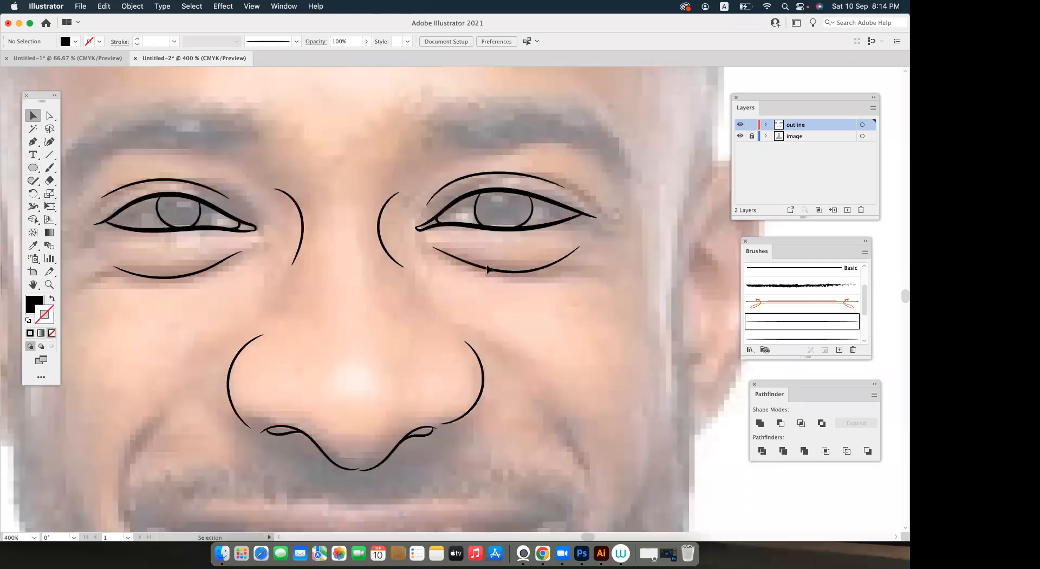
{"action": "left_click_drag", "start_coordinate": [492, 201], "coordinate": [423, 316]}
{"action": "scroll", "coordinate": [438, 284], "scroll_direction": "up", "scroll_amount": 1}
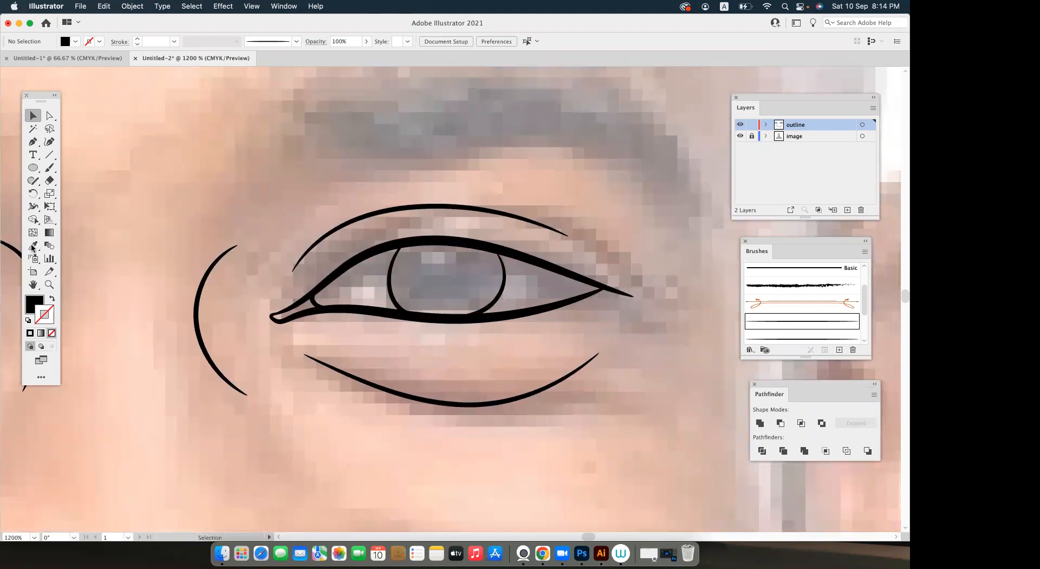
{"action": "mouse_move", "coordinate": [34, 182]}
{"action": "left_mouse_down"}
{"action": "mouse_move", "coordinate": [82, 206]}
{"action": "mouse_move", "coordinate": [85, 196]}
{"action": "left_mouse_up"}
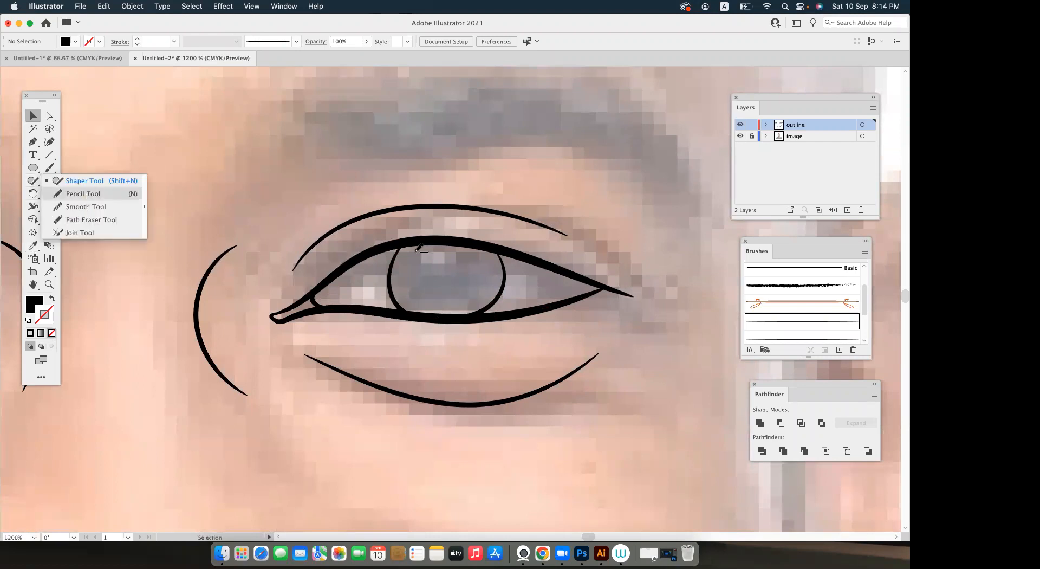
{"action": "key", "text": "super+equal"}
{"action": "mouse_move", "coordinate": [303, 182]}
{"action": "left_mouse_down"}
{"action": "mouse_move", "coordinate": [277, 230]}
{"action": "mouse_move", "coordinate": [297, 307]}
{"action": "left_mouse_up"}
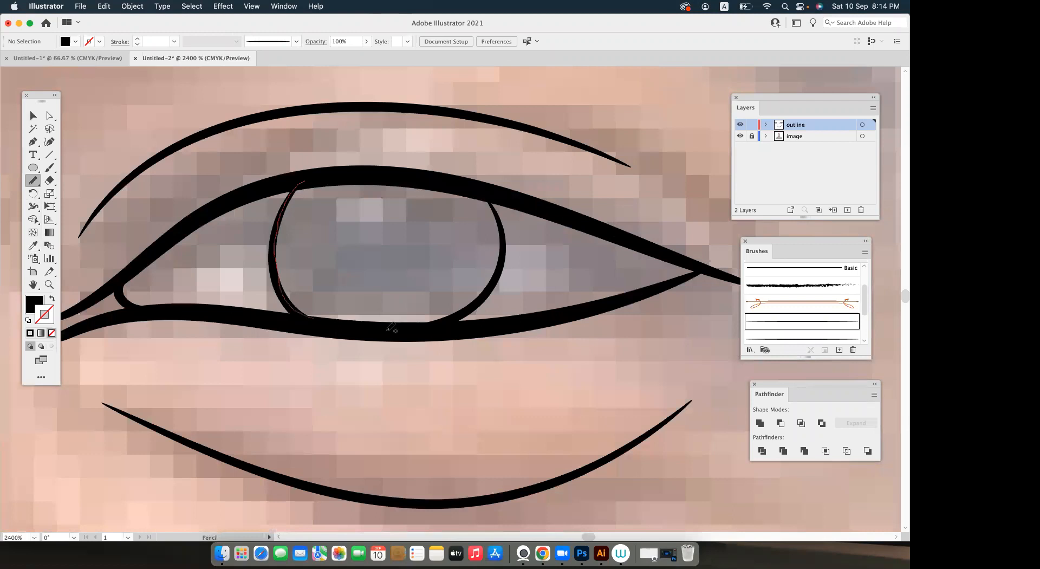
{"action": "left_click_drag", "start_coordinate": [390, 327], "coordinate": [450, 320]}
{"action": "left_click_drag", "start_coordinate": [490, 205], "coordinate": [329, 182]}
{"action": "mouse_move", "coordinate": [423, 247]}
{"action": "left_mouse_down"}
{"action": "mouse_move", "coordinate": [665, 266]}
{"action": "mouse_move", "coordinate": [505, 242]}
{"action": "mouse_move", "coordinate": [466, 289]}
{"action": "left_mouse_up"}
{"action": "key", "text": "super+equal"}
{"action": "key", "text": "super+equal"}
{"action": "mouse_move", "coordinate": [394, 188]}
{"action": "left_mouse_down"}
{"action": "mouse_move", "coordinate": [396, 223]}
{"action": "mouse_move", "coordinate": [413, 232]}
{"action": "mouse_move", "coordinate": [412, 205]}
{"action": "mouse_move", "coordinate": [396, 188]}
{"action": "left_mouse_up"}
{"action": "key", "text": "super+minus"}
{"action": "key", "text": "super+minus"}
{"action": "key", "text": "super+minus"}
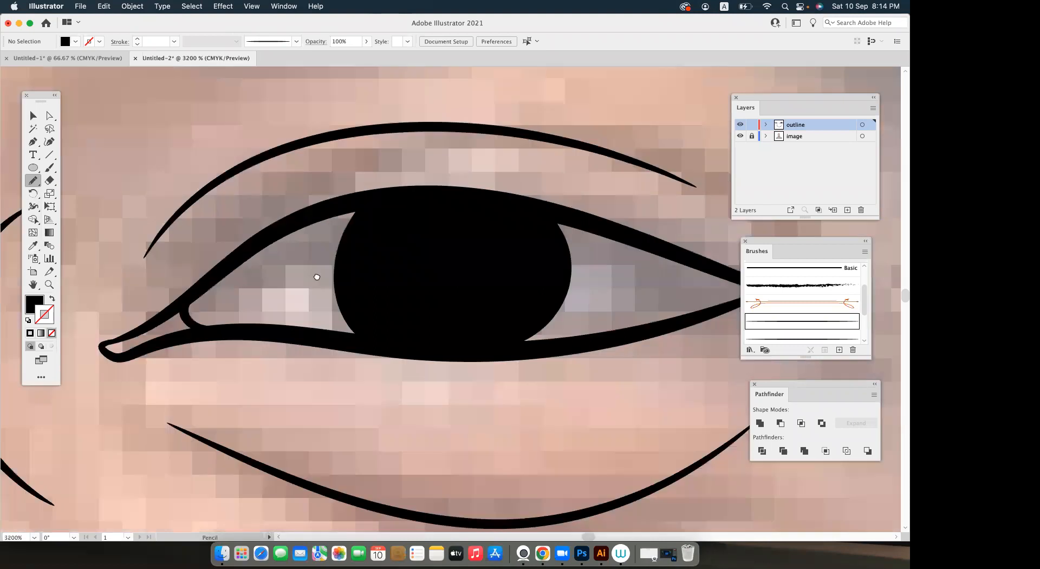
Fill the second eye's iris solid black with a freehand Pencil shape traced along its outline.
{"action": "left_click_drag", "start_coordinate": [218, 292], "coordinate": [520, 318]}
{"action": "left_click_drag", "start_coordinate": [177, 275], "coordinate": [492, 312]}
{"action": "key", "text": "super+equal"}
{"action": "key", "text": "super+equal"}
{"action": "mouse_move", "coordinate": [395, 249]}
{"action": "left_mouse_down"}
{"action": "mouse_move", "coordinate": [259, 191]}
{"action": "mouse_move", "coordinate": [242, 263]}
{"action": "mouse_move", "coordinate": [252, 298]}
{"action": "mouse_move", "coordinate": [301, 349]}
{"action": "mouse_move", "coordinate": [375, 373]}
{"action": "mouse_move", "coordinate": [463, 317]}
{"action": "mouse_move", "coordinate": [469, 282]}
{"action": "left_mouse_up"}
{"action": "key", "text": "super+equal"}
{"action": "mouse_move", "coordinate": [455, 223]}
{"action": "left_mouse_down"}
{"action": "mouse_move", "coordinate": [412, 204]}
{"action": "mouse_move", "coordinate": [277, 196]}
{"action": "left_mouse_up"}
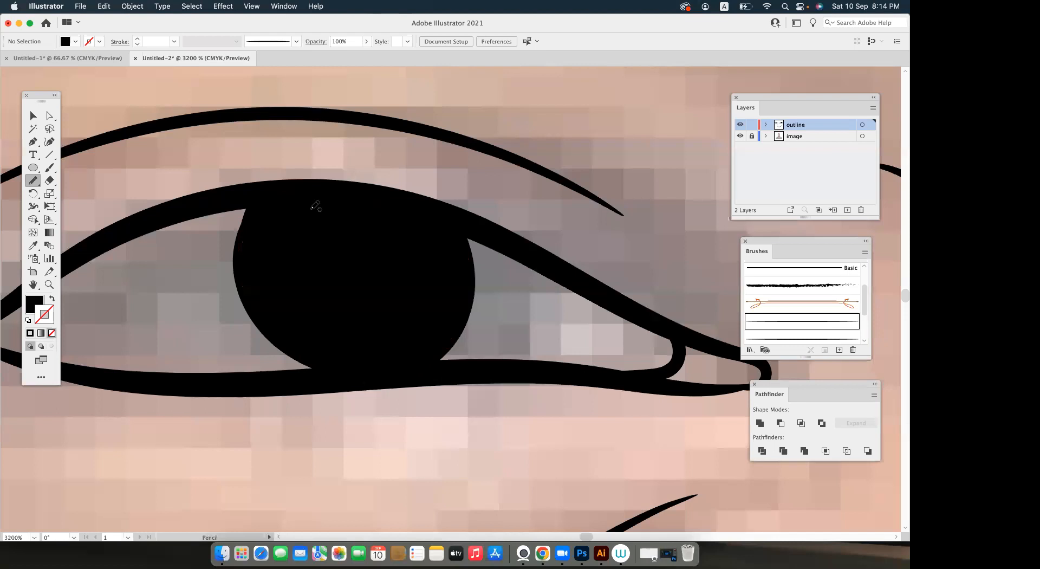
{"action": "scroll", "coordinate": [325, 211], "scroll_direction": "down", "scroll_amount": 3}
{"action": "scroll", "coordinate": [478, 313], "scroll_direction": "down", "scroll_amount": 3}
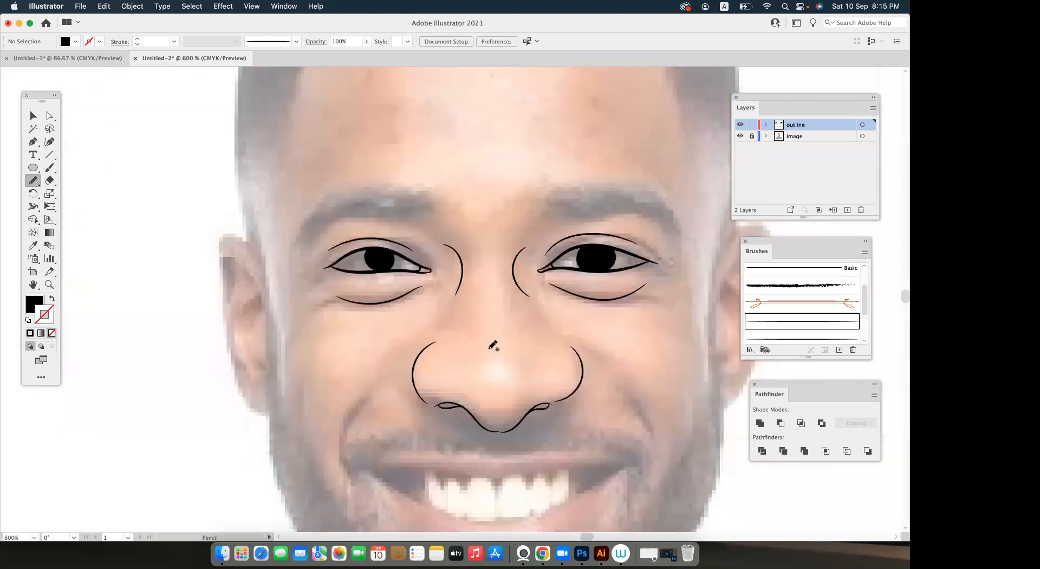
Trace inside the nostril opening on the first eye's side with the Pencil tool to fill it black.
{"action": "scroll", "coordinate": [460, 313], "scroll_direction": "up", "scroll_amount": 4}
{"action": "scroll", "coordinate": [456, 312], "scroll_direction": "up", "scroll_amount": 3}
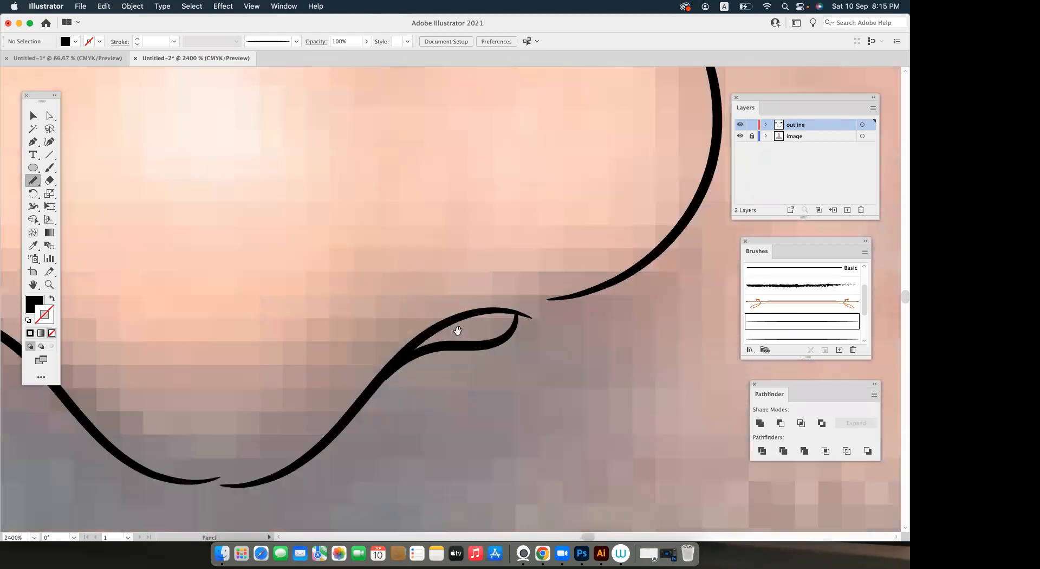
{"action": "scroll", "coordinate": [401, 269], "scroll_direction": "up", "scroll_amount": 4}
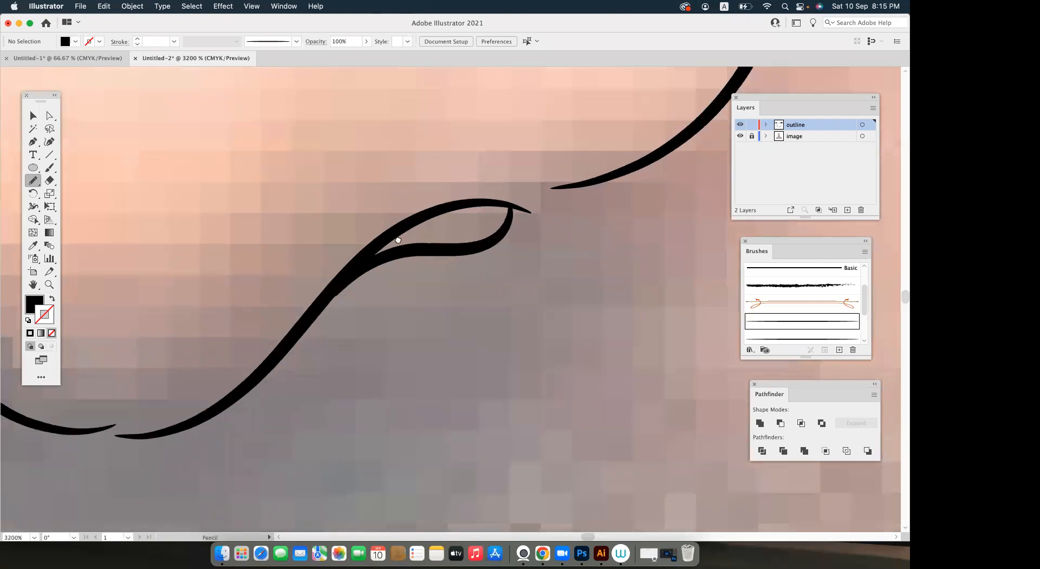
{"action": "scroll", "coordinate": [397, 234], "scroll_direction": "left", "scroll_amount": 2}
{"action": "scroll", "coordinate": [399, 236], "scroll_direction": "up", "scroll_amount": 2}
{"action": "mouse_move", "coordinate": [401, 187]}
{"action": "left_mouse_down"}
{"action": "mouse_move", "coordinate": [444, 187]}
{"action": "mouse_move", "coordinate": [423, 249]}
{"action": "mouse_move", "coordinate": [327, 258]}
{"action": "mouse_move", "coordinate": [240, 283]}
{"action": "mouse_move", "coordinate": [288, 235]}
{"action": "left_mouse_up"}
{"action": "scroll", "coordinate": [293, 249], "scroll_direction": "down", "scroll_amount": 2}
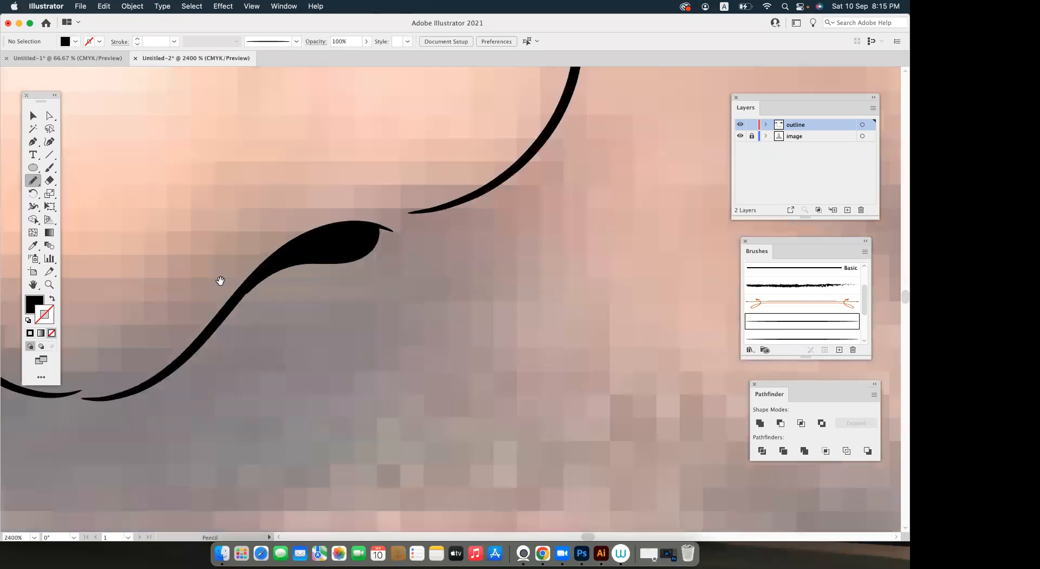
Fill the nostril opening on the second eye's side with a closed black Pencil shape.
{"action": "scroll", "coordinate": [402, 235], "scroll_direction": "left", "scroll_amount": 5}
{"action": "scroll", "coordinate": [402, 234], "scroll_direction": "up", "scroll_amount": 1}
{"action": "scroll", "coordinate": [402, 235], "scroll_direction": "left", "scroll_amount": 2}
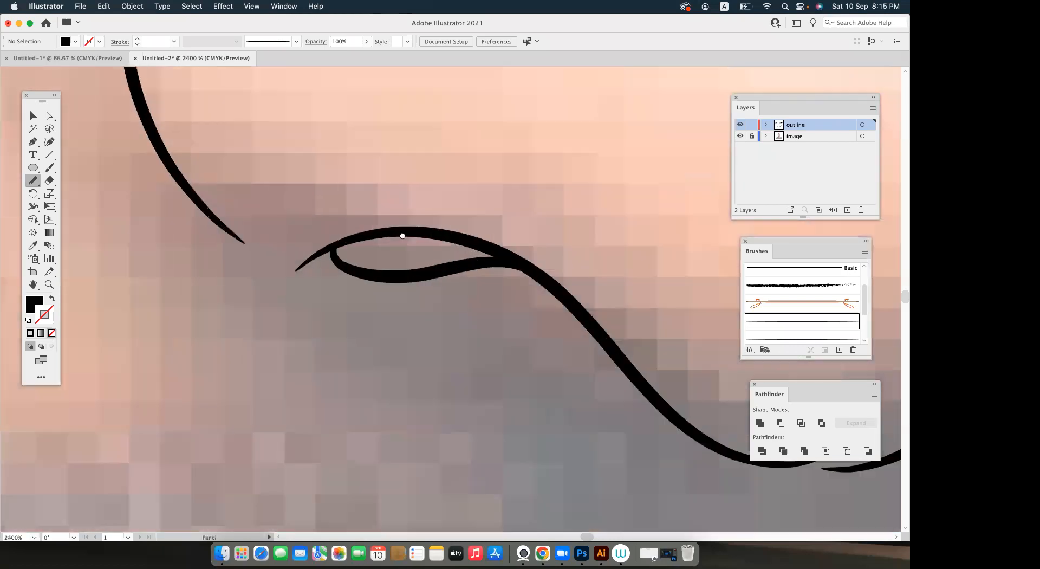
{"action": "scroll", "coordinate": [270, 267], "scroll_direction": "up", "scroll_amount": 1}
{"action": "mouse_move", "coordinate": [241, 261]}
{"action": "left_mouse_down"}
{"action": "mouse_move", "coordinate": [304, 298]}
{"action": "mouse_move", "coordinate": [490, 282]}
{"action": "mouse_move", "coordinate": [366, 235]}
{"action": "mouse_move", "coordinate": [266, 246]}
{"action": "mouse_move", "coordinate": [248, 271]}
{"action": "left_mouse_up"}
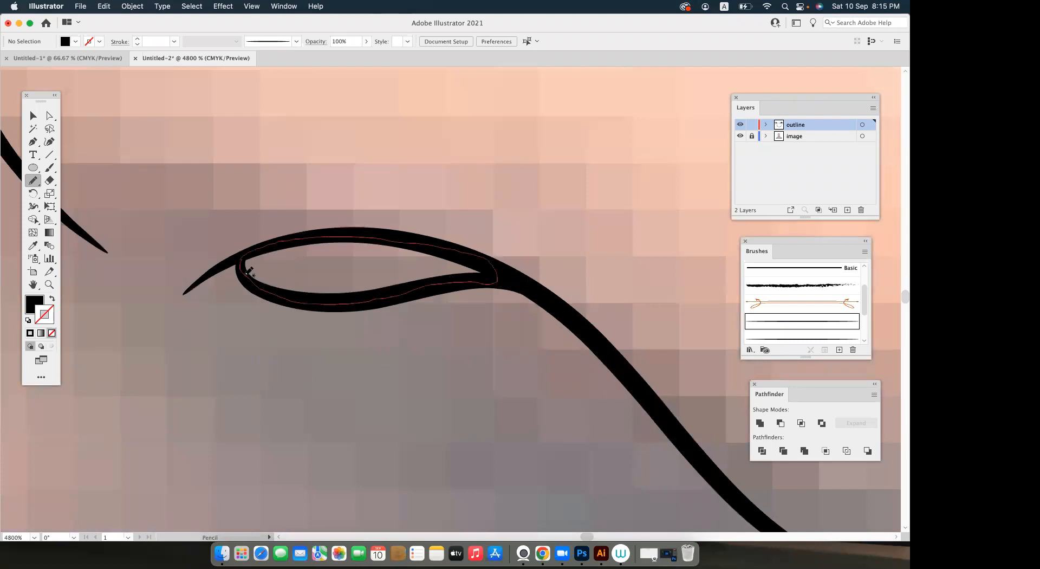
{"action": "scroll", "coordinate": [249, 271], "scroll_direction": "down", "scroll_amount": 6}
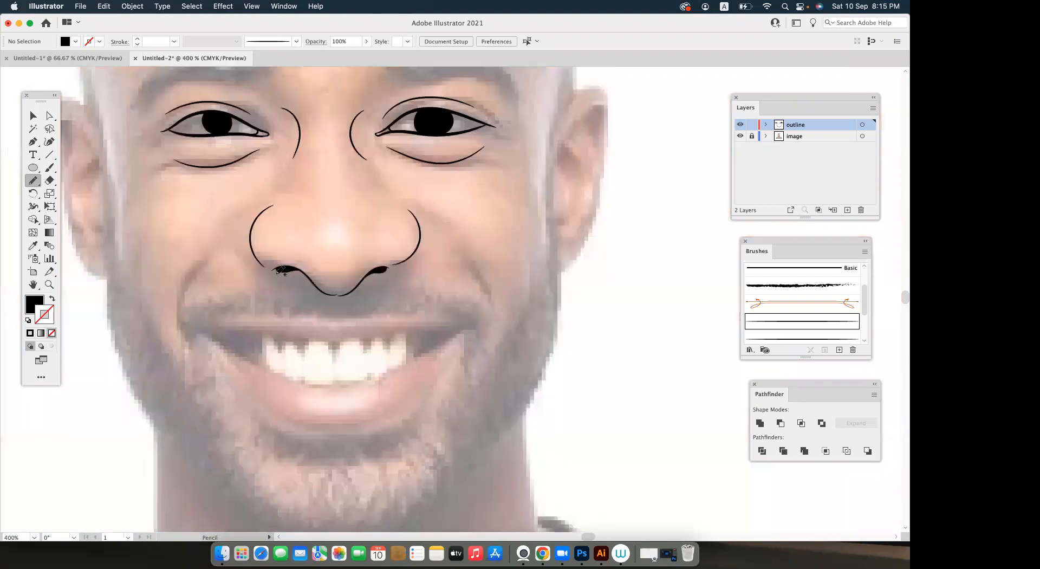
Toggle the image layer's visibility repeatedly to review the filled irises and nostrils.
{"action": "key", "text": "v"}
{"action": "key", "text": "super+minus"}
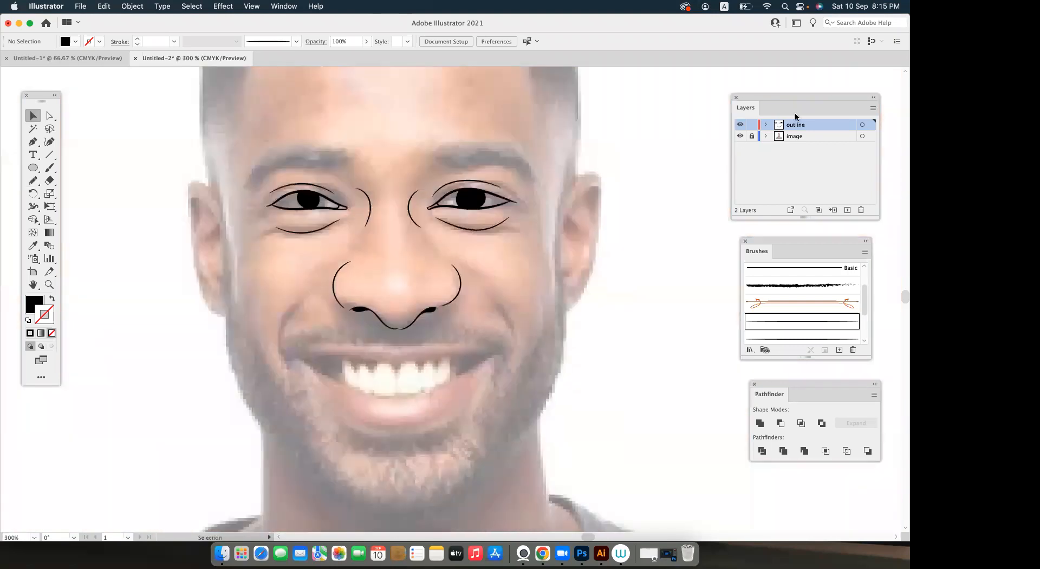
{"action": "left_click", "coordinate": [741, 137]}
{"action": "left_click", "coordinate": [740, 136]}
{"action": "left_click", "coordinate": [741, 137]}
{"action": "left_click", "coordinate": [740, 136]}
{"action": "left_click", "coordinate": [741, 137]}
{"action": "left_click", "coordinate": [741, 136]}
{"action": "left_click", "coordinate": [740, 136]}
{"action": "left_click", "coordinate": [740, 137]}
Paint a curved smile crease with the brush on the second eye's side, from the cheek beside the nose to the mouth corner.
{"action": "key", "text": "b"}
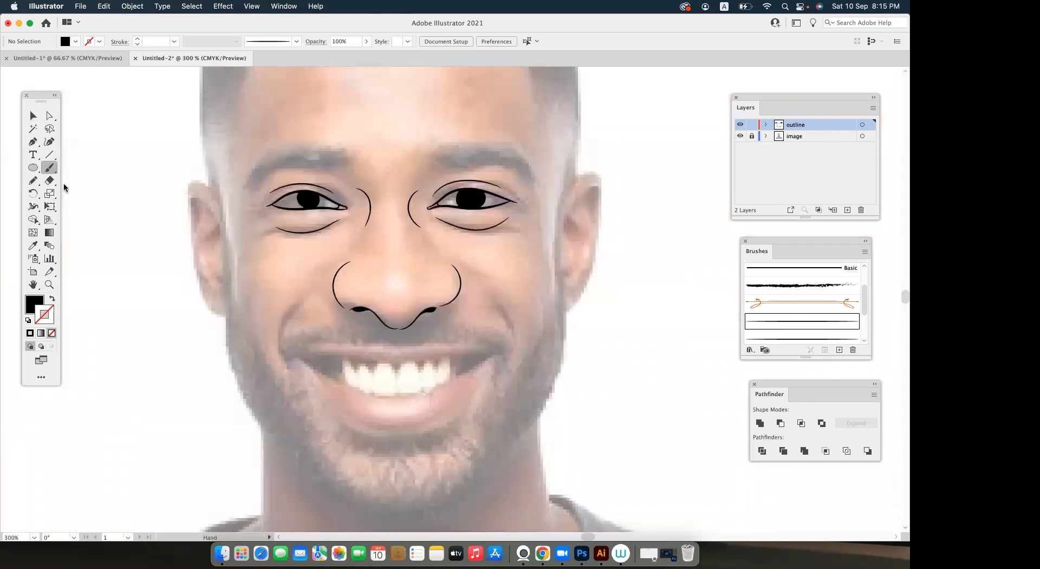
{"action": "scroll", "coordinate": [293, 302], "scroll_direction": "down", "scroll_amount": 1}
{"action": "scroll", "coordinate": [293, 302], "scroll_direction": "up", "scroll_amount": 2}
{"action": "scroll", "coordinate": [251, 367], "scroll_direction": "right", "scroll_amount": 2}
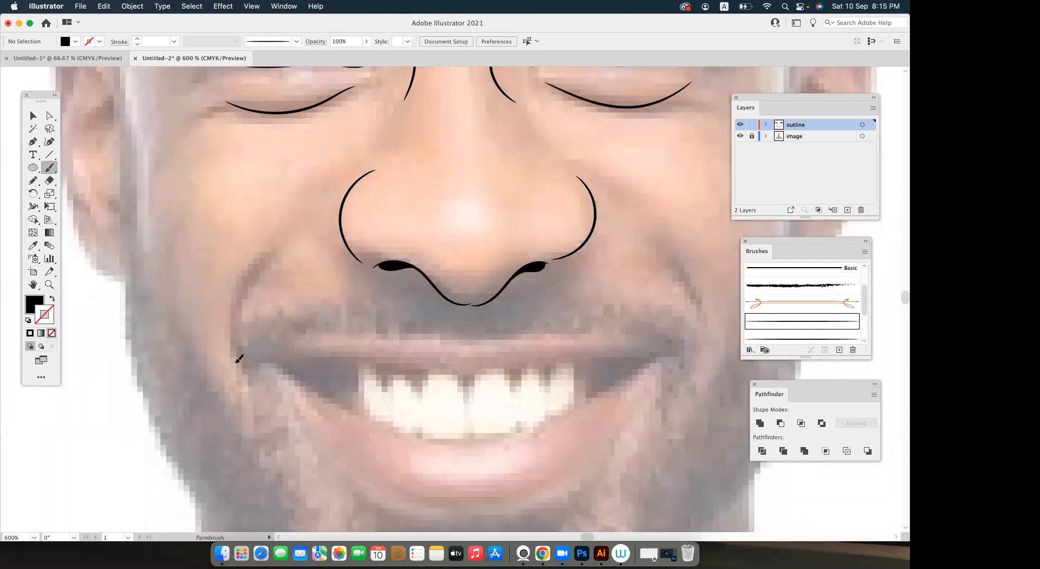
{"action": "left_click_drag", "start_coordinate": [242, 372], "coordinate": [281, 245]}
{"action": "key", "text": "super+z"}
{"action": "left_click_drag", "start_coordinate": [236, 338], "coordinate": [245, 370]}
Set the smile crease's stroke to 0.25 pt, shift it slightly towards the nose, deselect it, and return to the Paintbrush.
{"action": "key", "text": "v"}
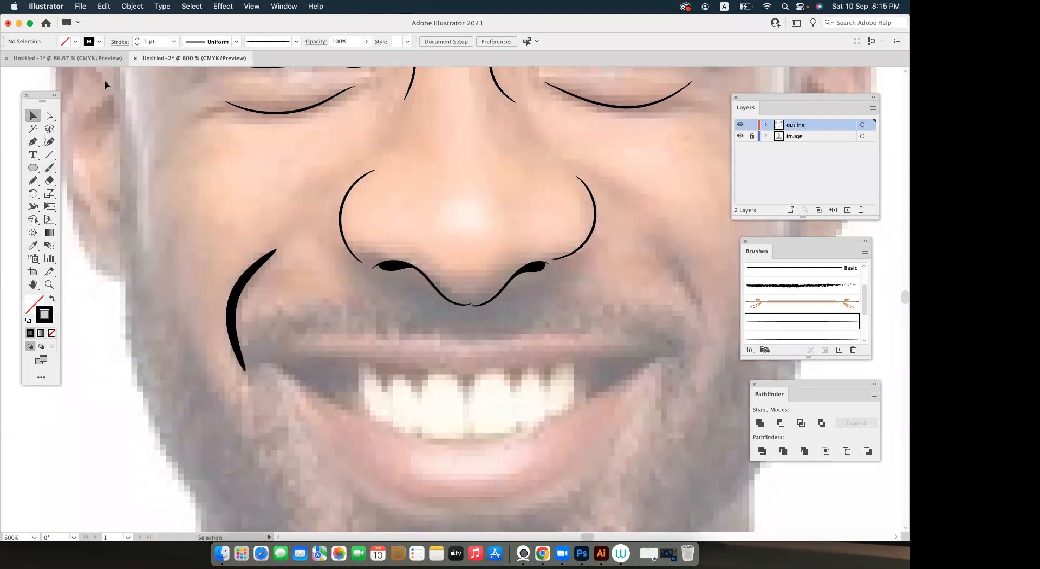
{"action": "left_click", "coordinate": [138, 45]}
{"action": "left_click", "coordinate": [138, 44]}
{"action": "left_click", "coordinate": [138, 44]}
{"action": "scroll", "coordinate": [194, 257], "scroll_direction": "right", "scroll_amount": 2}
{"action": "scroll", "coordinate": [193, 257], "scroll_direction": "down", "scroll_amount": 1}
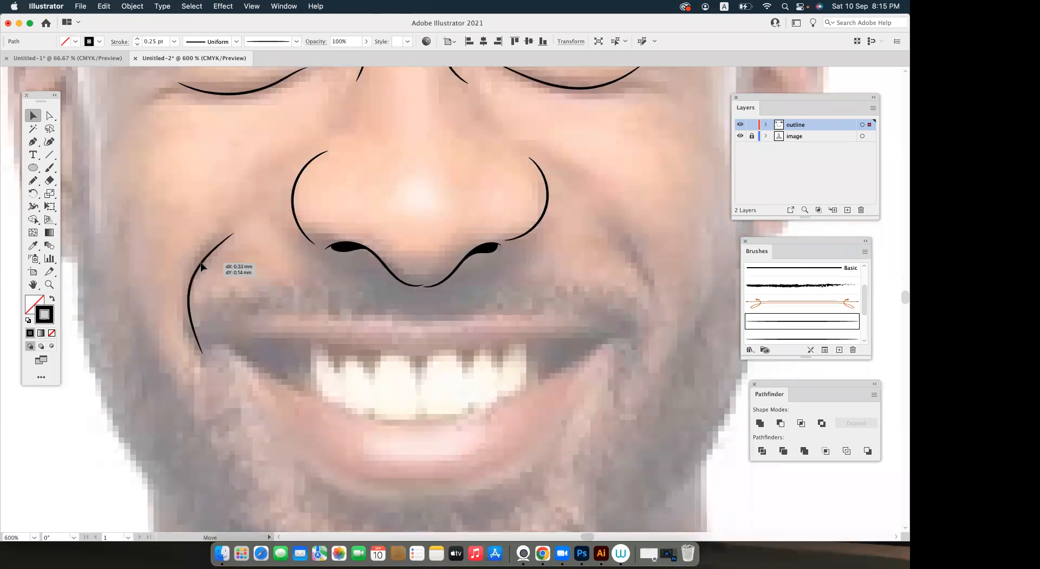
{"action": "left_click", "coordinate": [243, 229]}
{"action": "left_click", "coordinate": [50, 169]}
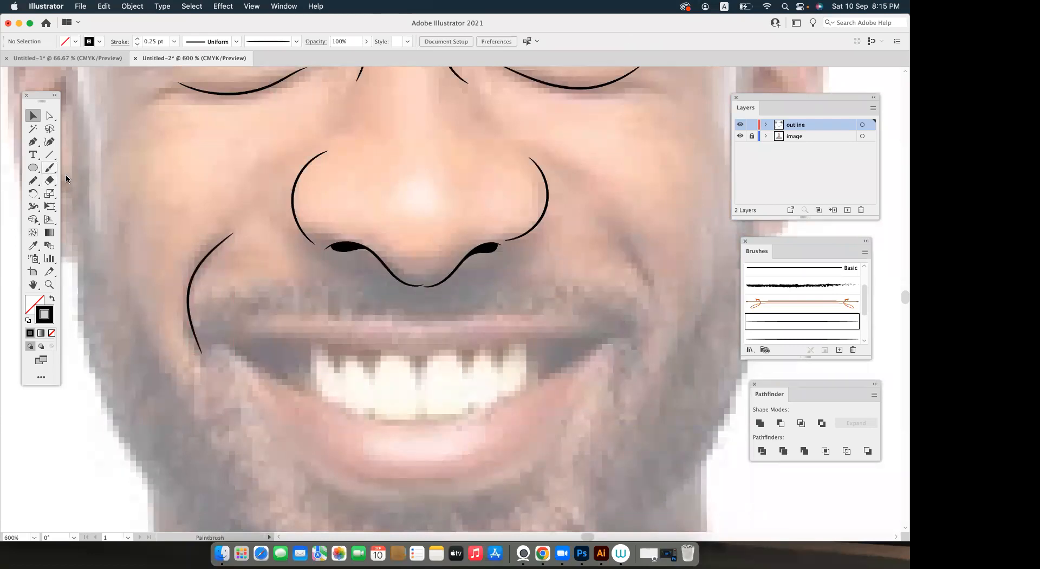
Paint the matching smile crease on the other side of the mouth, curving from the cheek beside the nose to the mouth corner.
{"action": "mouse_move", "coordinate": [625, 237]}
{"action": "left_mouse_down"}
{"action": "mouse_move", "coordinate": [479, 214]}
{"action": "mouse_move", "coordinate": [441, 181]}
{"action": "mouse_move", "coordinate": [466, 236]}
{"action": "mouse_move", "coordinate": [457, 290]}
{"action": "left_mouse_up"}
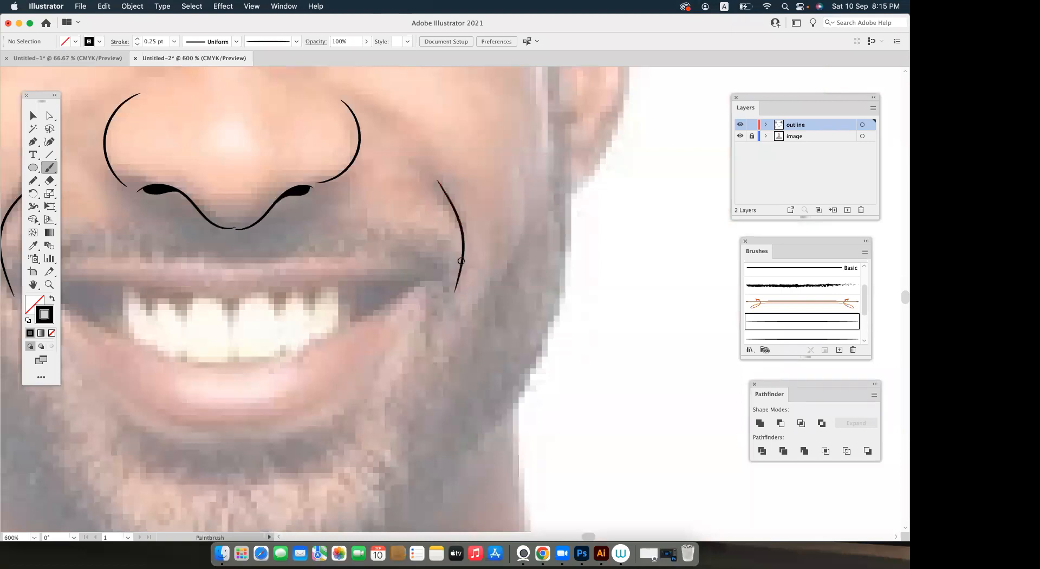
{"action": "key", "text": "super+minus"}
{"action": "key", "text": "super+minus"}
{"action": "left_click_drag", "start_coordinate": [632, 186], "coordinate": [652, 235]}
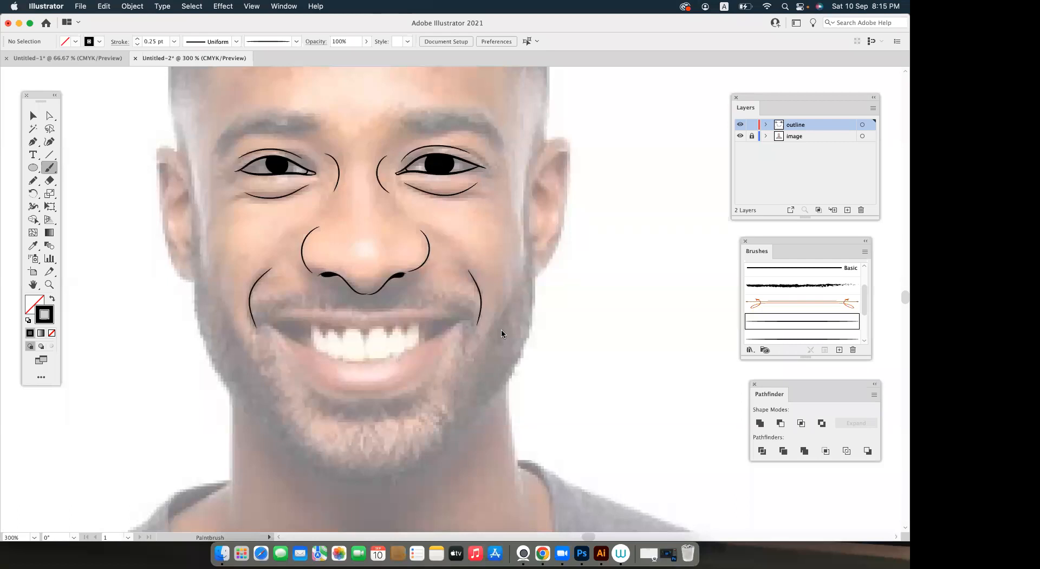
{"action": "key", "text": "super+minus"}
{"action": "key", "text": "super+plus"}
{"action": "key", "text": "super+plus"}
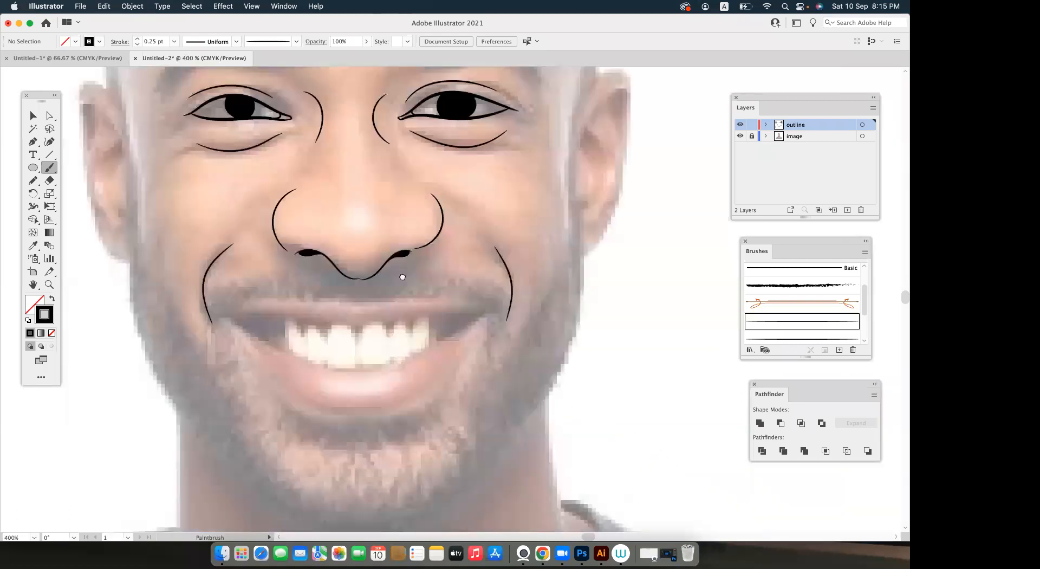
Paint the top contour of the upper lip from one smile crease towards the other, undoing and repainting the first attempt.
{"action": "scroll", "coordinate": [402, 277], "scroll_direction": "down", "scroll_amount": 3}
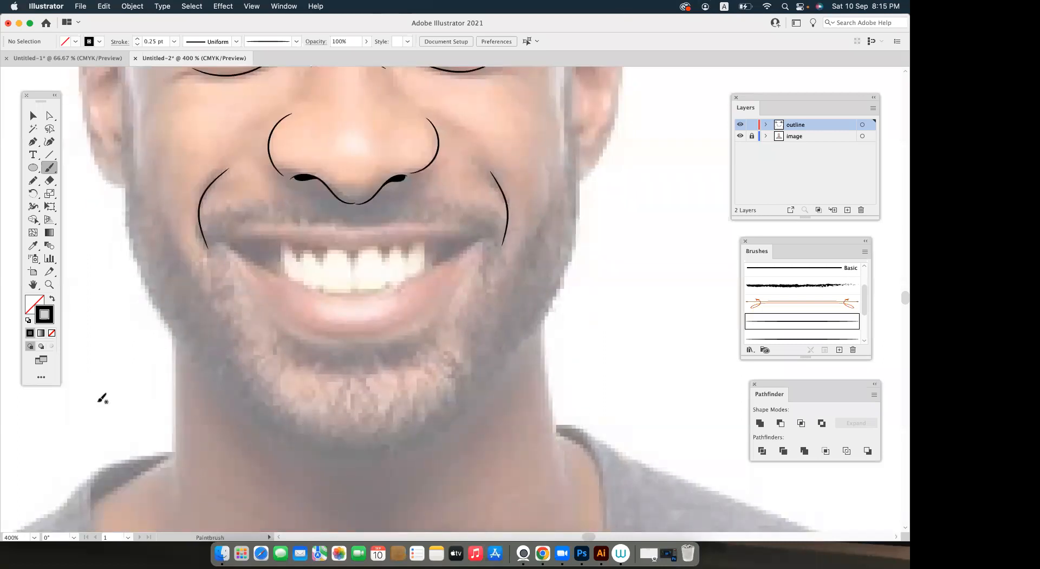
{"action": "left_click_drag", "start_coordinate": [347, 287], "coordinate": [338, 362]}
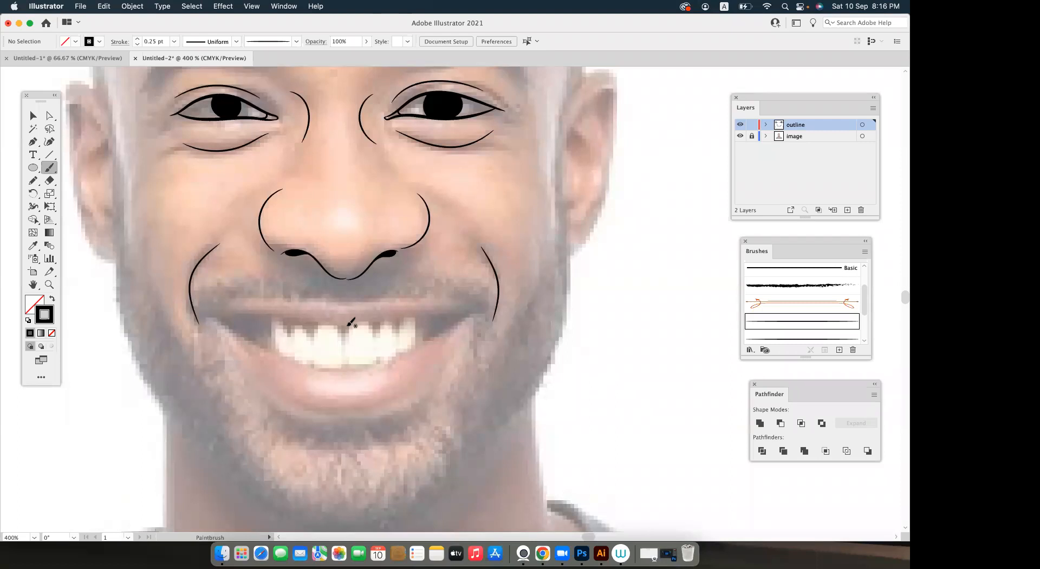
{"action": "mouse_move", "coordinate": [307, 325]}
{"action": "left_mouse_down"}
{"action": "mouse_move", "coordinate": [310, 312]}
{"action": "mouse_move", "coordinate": [213, 341]}
{"action": "left_mouse_up"}
{"action": "scroll", "coordinate": [272, 316], "scroll_direction": "up", "scroll_amount": 1}
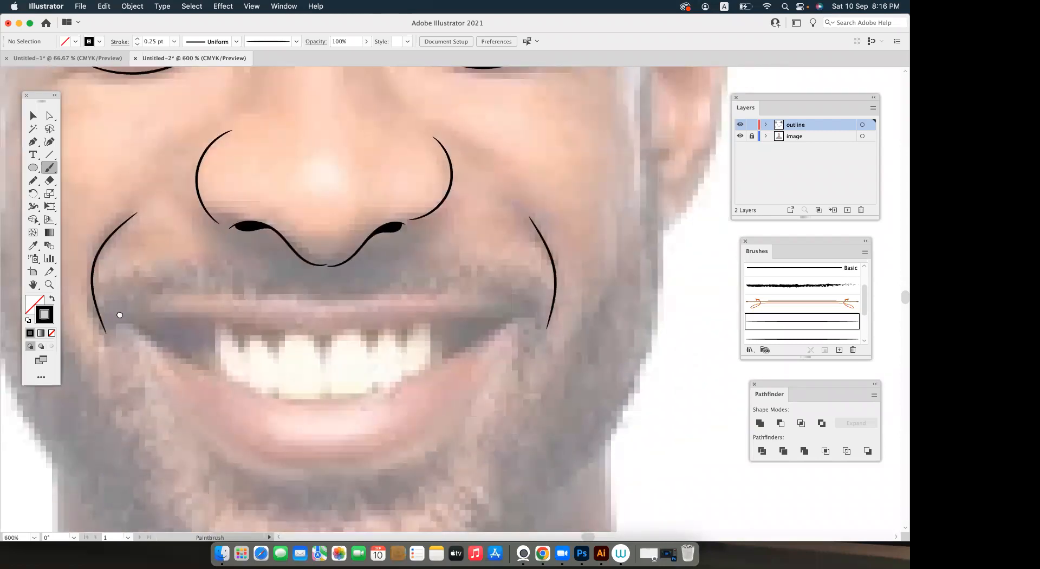
{"action": "mouse_move", "coordinate": [119, 311]}
{"action": "left_mouse_down"}
{"action": "mouse_move", "coordinate": [209, 296]}
{"action": "mouse_move", "coordinate": [318, 310]}
{"action": "mouse_move", "coordinate": [445, 293]}
{"action": "mouse_move", "coordinate": [540, 307]}
{"action": "left_mouse_up"}
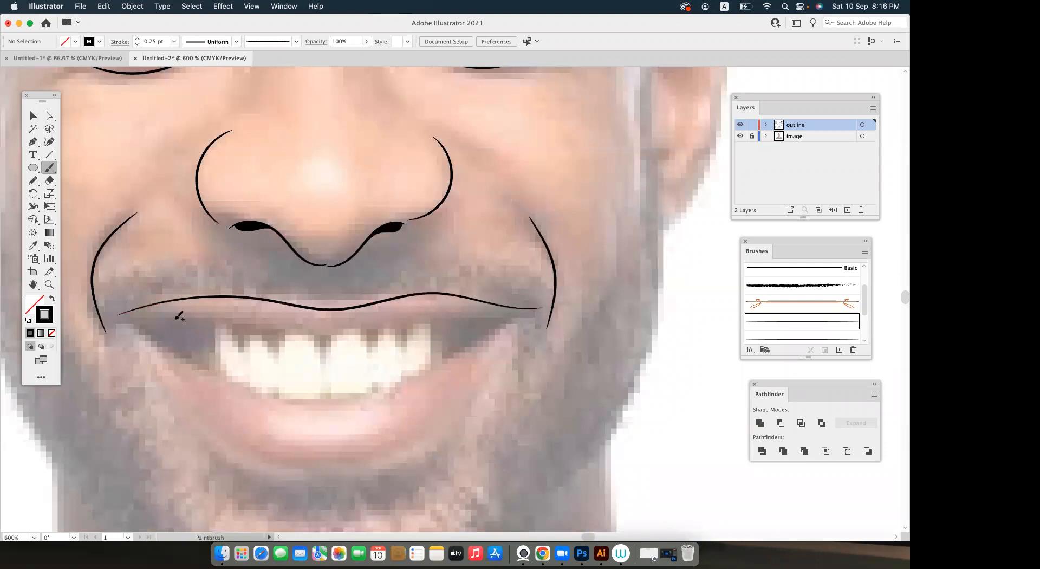
{"action": "key", "text": "super+z"}
{"action": "mouse_move", "coordinate": [99, 306]}
{"action": "left_mouse_down"}
{"action": "mouse_move", "coordinate": [121, 311]}
{"action": "mouse_move", "coordinate": [216, 293]}
{"action": "mouse_move", "coordinate": [368, 307]}
{"action": "mouse_move", "coordinate": [447, 291]}
{"action": "mouse_move", "coordinate": [542, 307]}
{"action": "left_mouse_up"}
{"action": "scroll", "coordinate": [191, 332], "scroll_direction": "left", "scroll_amount": 2}
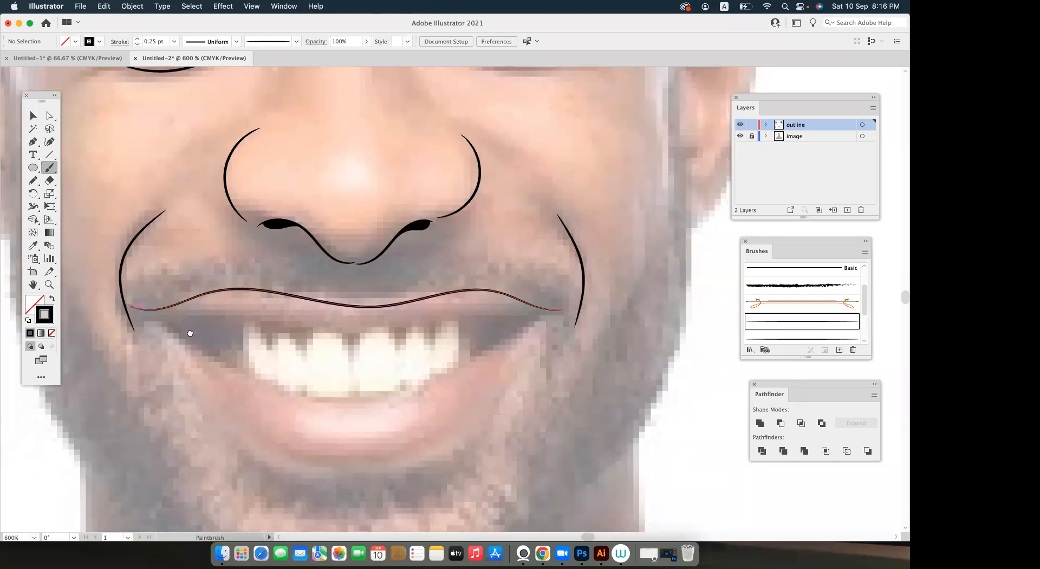
Lower the Paintbrush tool's Fidelity by one notch from Smooth.
{"action": "left_click_drag", "start_coordinate": [274, 321], "coordinate": [412, 329]}
{"action": "left_click_drag", "start_coordinate": [531, 312], "coordinate": [533, 311]}
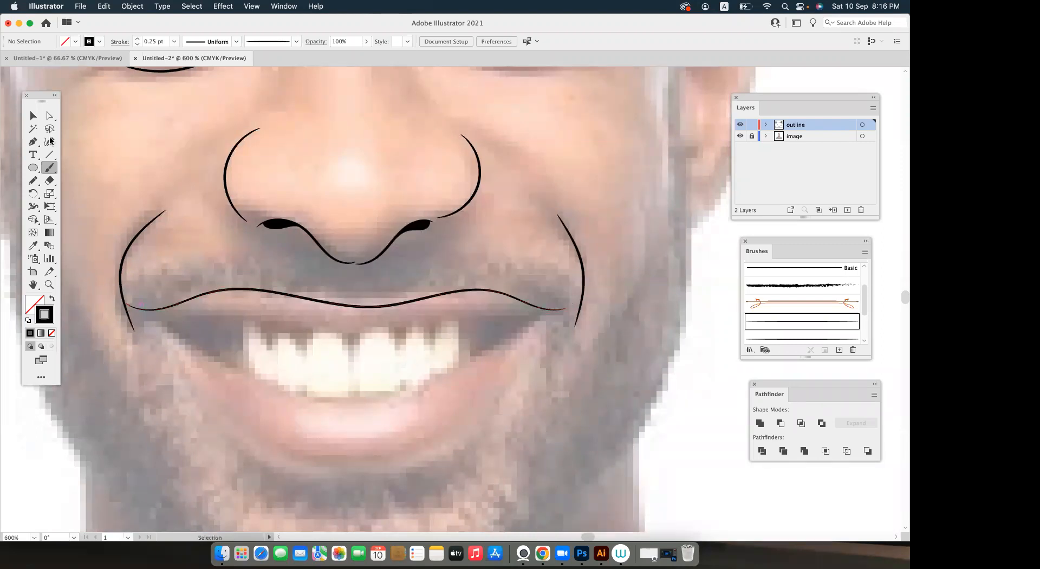
{"action": "double_click", "coordinate": [49, 168]}
{"action": "left_click_drag", "start_coordinate": [478, 201], "coordinate": [440, 208]}
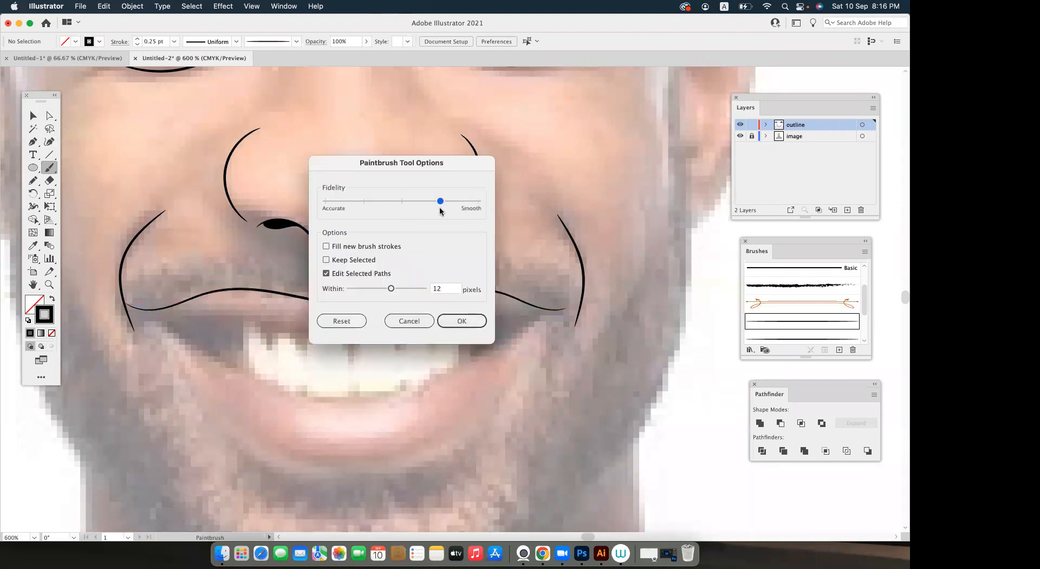
{"action": "left_click", "coordinate": [457, 320]}
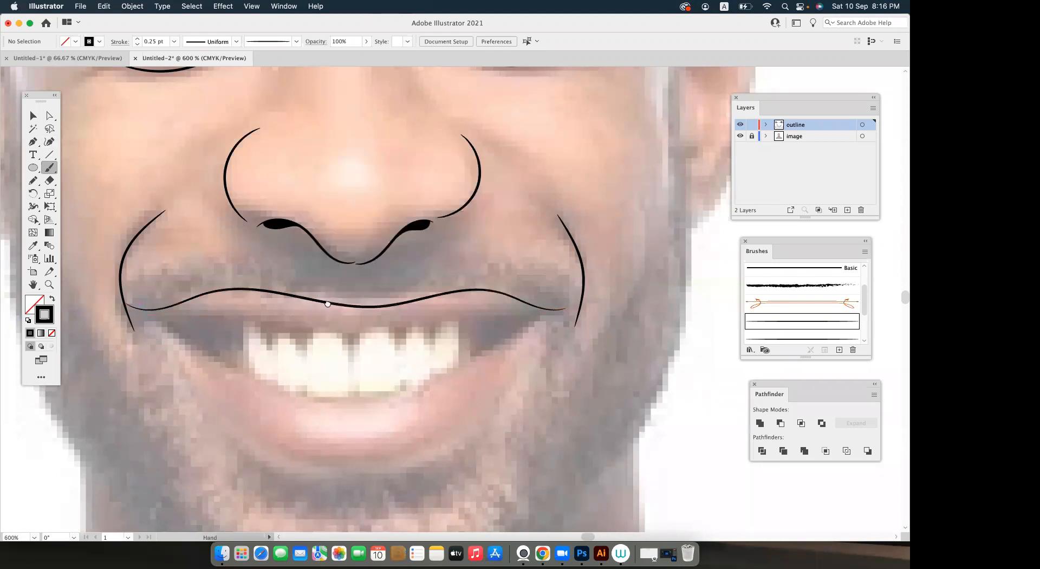
Paint the upper lip's lower edge just above the teeth, from one mouth corner to the other.
{"action": "scroll", "coordinate": [125, 254], "scroll_direction": "down", "scroll_amount": 2}
{"action": "scroll", "coordinate": [125, 255], "scroll_direction": "right", "scroll_amount": 1}
{"action": "mouse_move", "coordinate": [118, 258]}
{"action": "left_mouse_down"}
{"action": "mouse_move", "coordinate": [333, 276]}
{"action": "mouse_move", "coordinate": [535, 258]}
{"action": "left_mouse_up"}
{"action": "scroll", "coordinate": [515, 267], "scroll_direction": "left", "scroll_amount": 3}
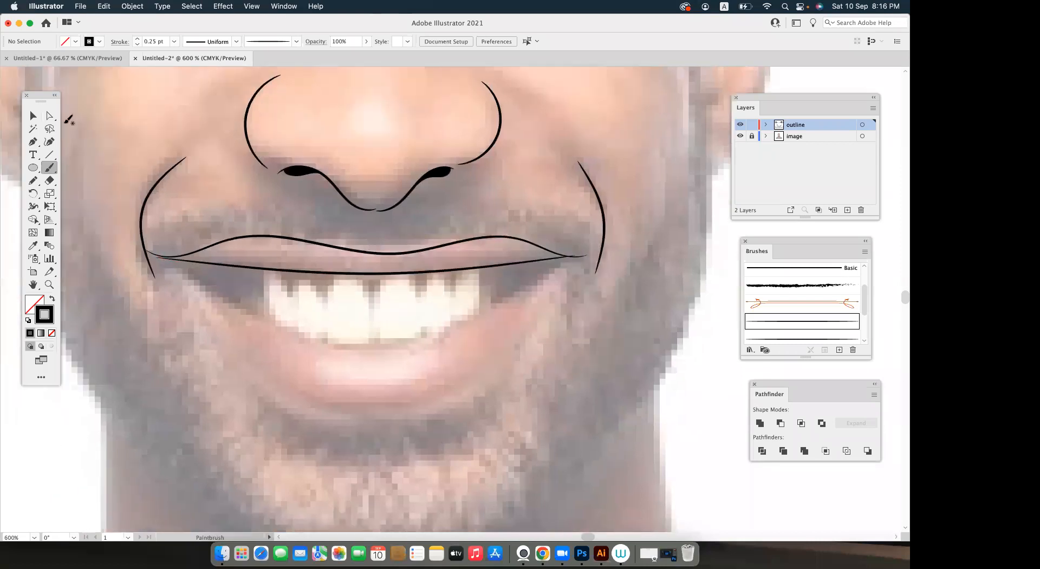
Move the left end anchor of the upper lip's lower edge onto the lip's top contour with Direct Selection.
{"action": "left_click", "coordinate": [50, 116]}
{"action": "scroll", "coordinate": [167, 274], "scroll_direction": "up", "scroll_amount": 4}
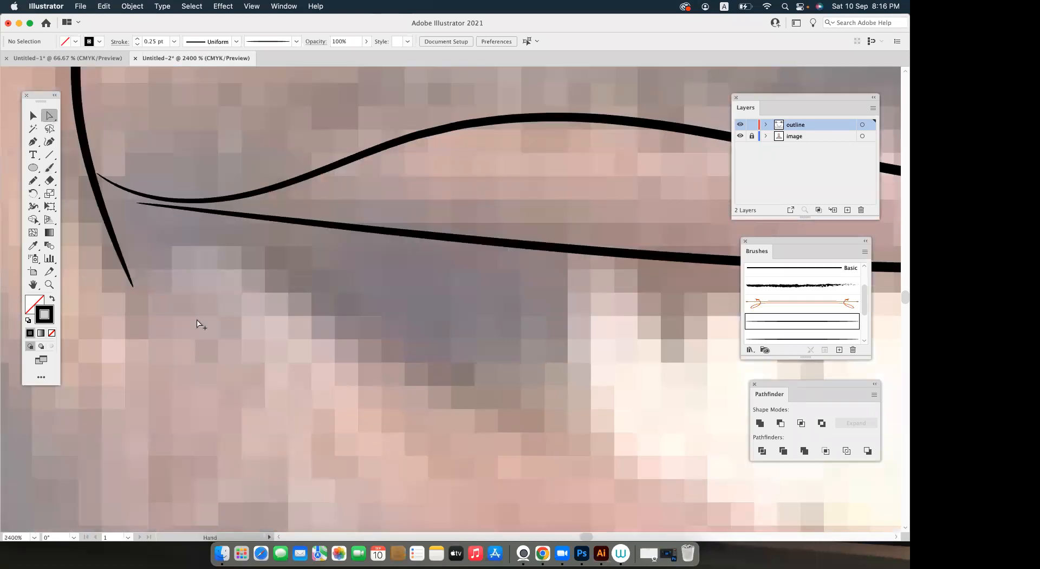
{"action": "scroll", "coordinate": [197, 323], "scroll_direction": "up", "scroll_amount": 4}
{"action": "scroll", "coordinate": [153, 343], "scroll_direction": "left", "scroll_amount": 3}
{"action": "scroll", "coordinate": [153, 343], "scroll_direction": "down", "scroll_amount": 2}
{"action": "left_click", "coordinate": [273, 283]}
{"action": "left_click_drag", "start_coordinate": [273, 283], "coordinate": [297, 276]}
Reshape the upper lip's lower edge by adjusting its curve handles and moving its middle anchor slightly down towards the teeth.
{"action": "scroll", "coordinate": [486, 325], "scroll_direction": "down", "scroll_amount": 4}
{"action": "scroll", "coordinate": [293, 337], "scroll_direction": "right", "scroll_amount": 5}
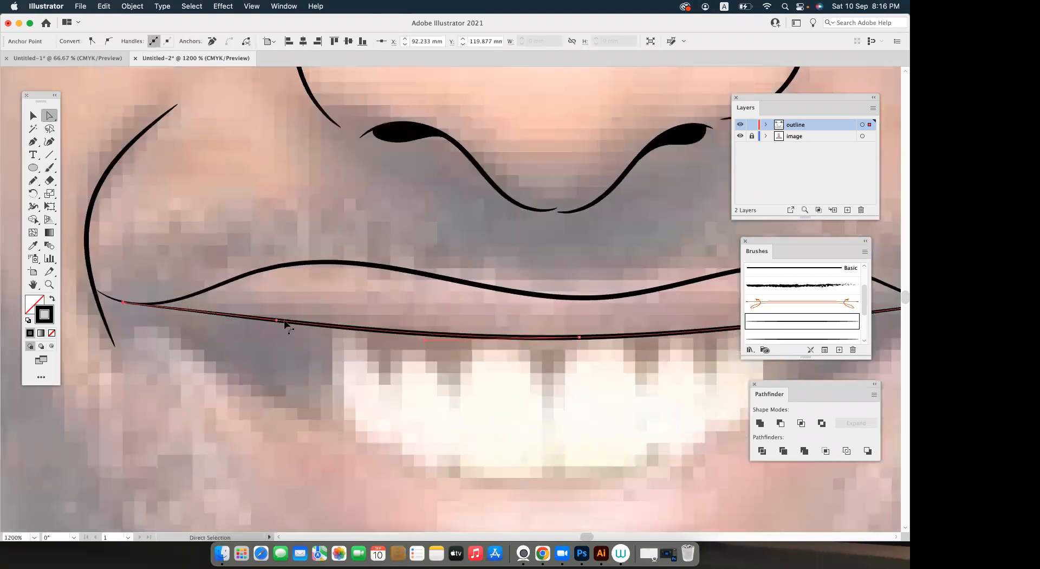
{"action": "left_click_drag", "start_coordinate": [277, 323], "coordinate": [276, 330]}
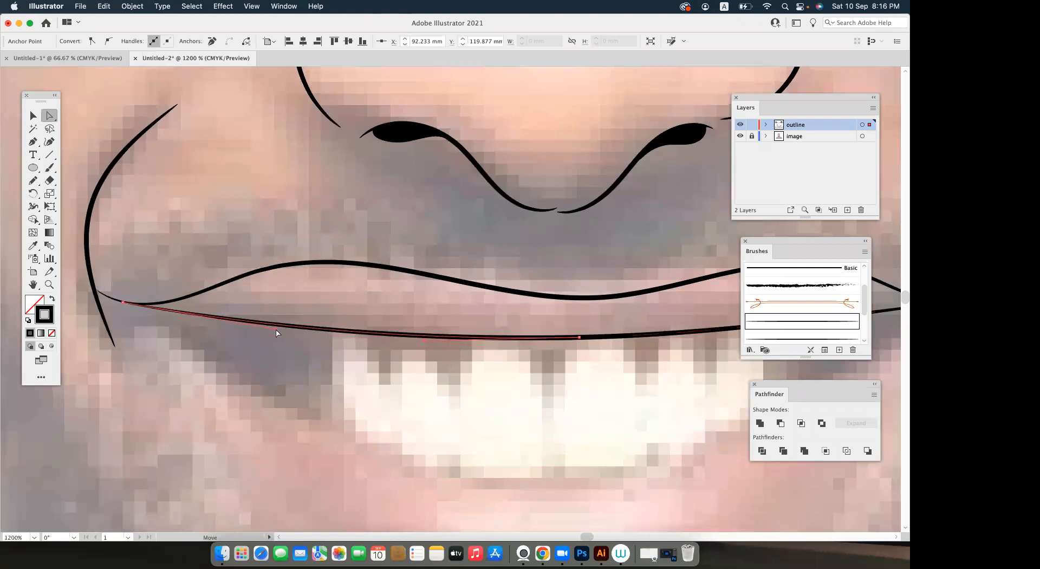
{"action": "scroll", "coordinate": [566, 313], "scroll_direction": "right", "scroll_amount": 4}
{"action": "left_click", "coordinate": [566, 313]}
{"action": "left_click_drag", "start_coordinate": [565, 314], "coordinate": [563, 314]}
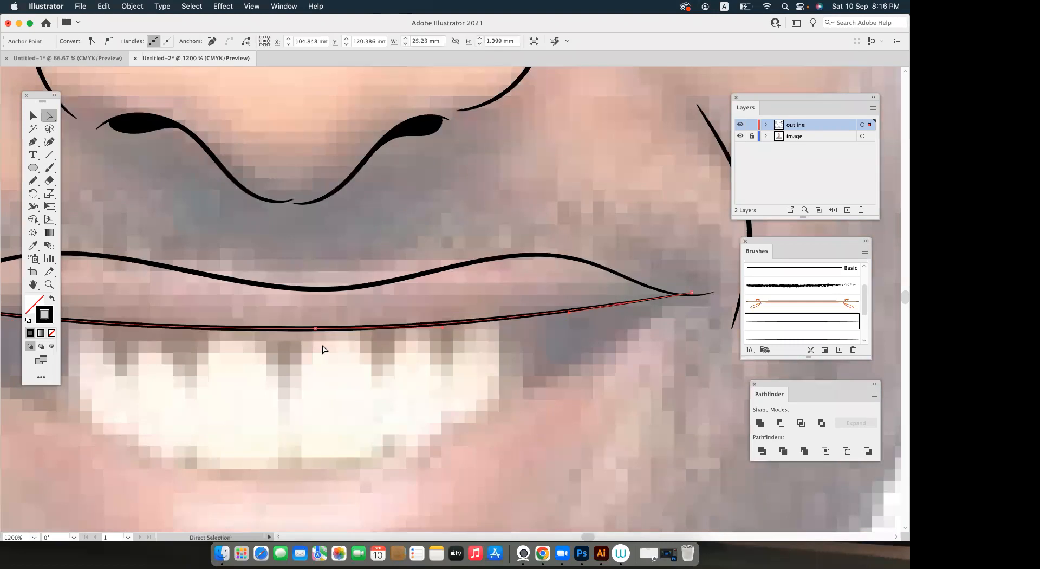
{"action": "left_click_drag", "start_coordinate": [311, 334], "coordinate": [284, 336]}
{"action": "key", "text": "space"}
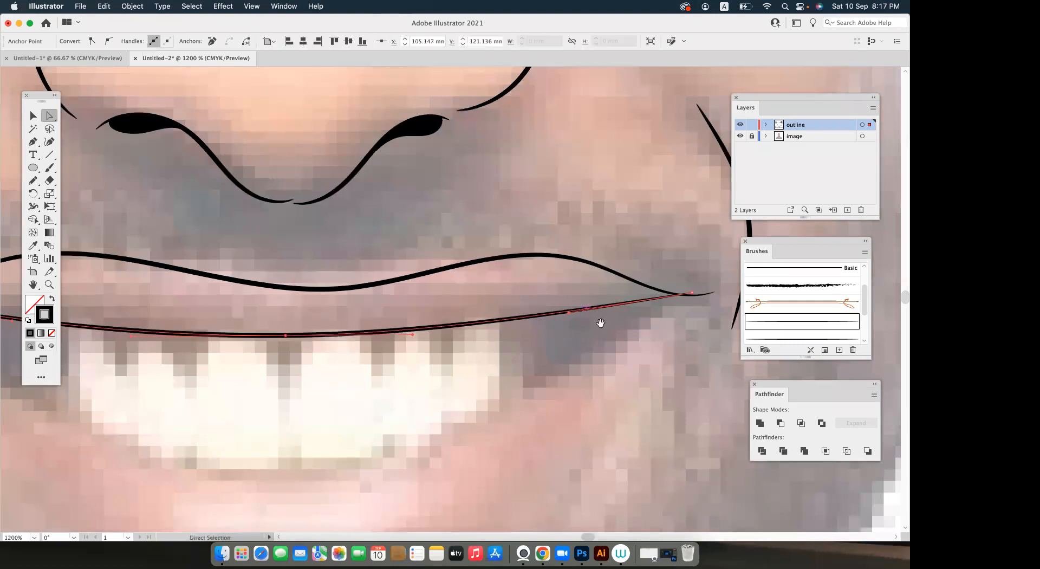
Move the lower edge's right end anchor onto the upper lip contour, and toggle the image layer's visibility to check the linework.
{"action": "left_click_drag", "start_coordinate": [600, 322], "coordinate": [432, 349]}
{"action": "scroll", "coordinate": [536, 331], "scroll_direction": "up", "scroll_amount": 2}
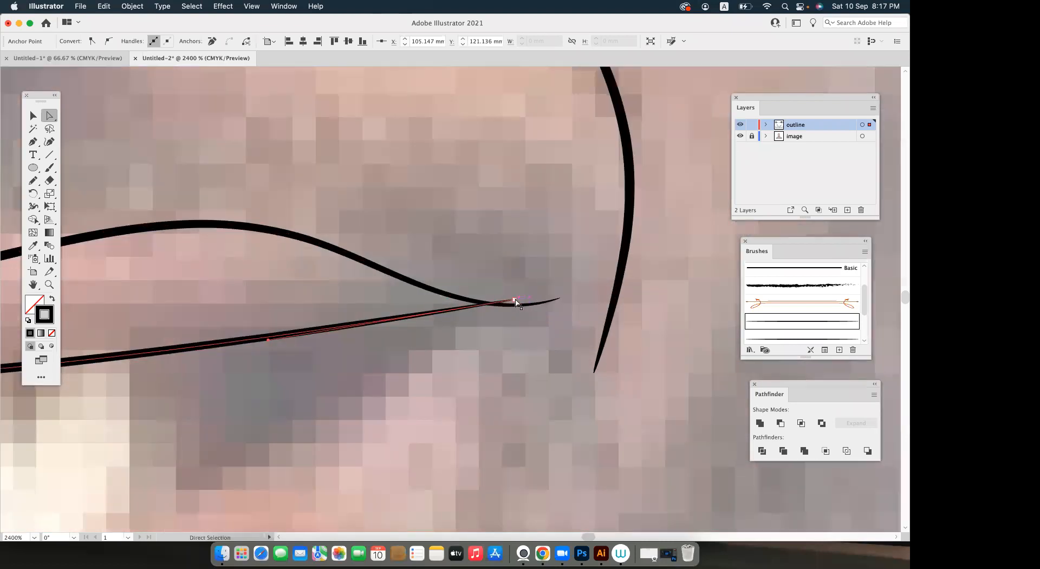
{"action": "left_click_drag", "start_coordinate": [515, 300], "coordinate": [515, 306]}
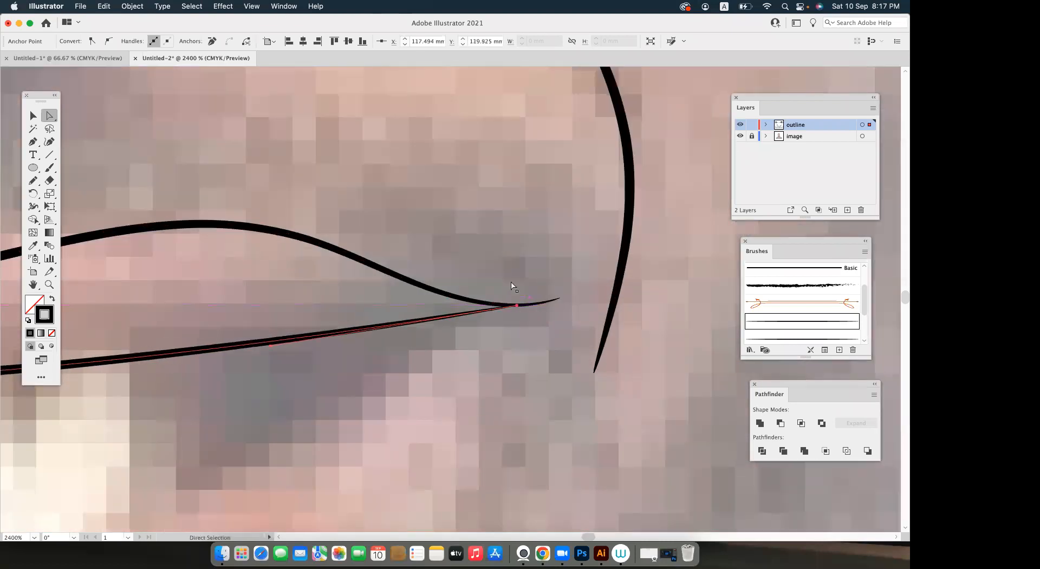
{"action": "left_click", "coordinate": [511, 285]}
{"action": "scroll", "coordinate": [498, 285], "scroll_direction": "down", "scroll_amount": 6}
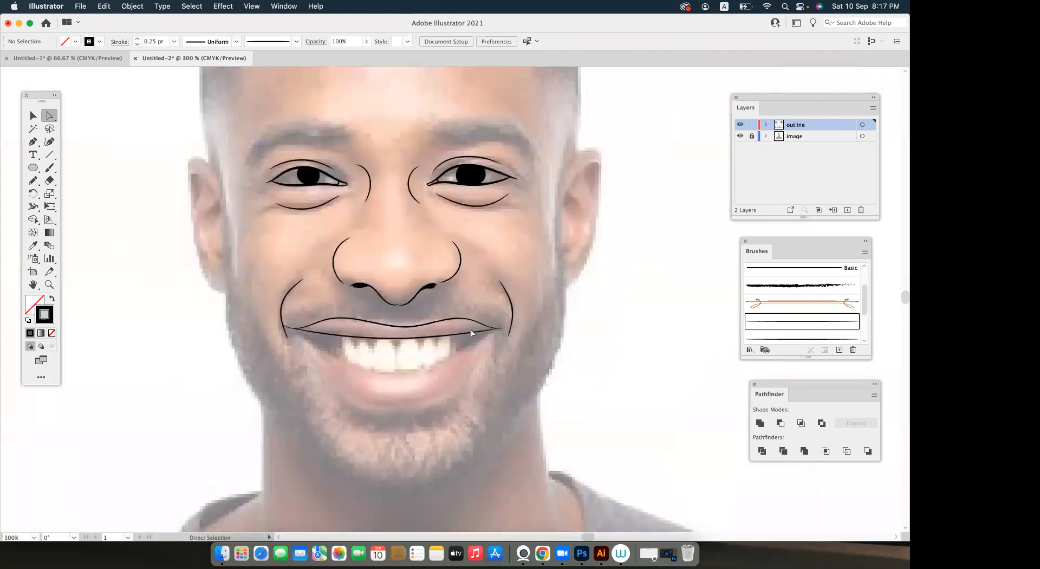
{"action": "left_click", "coordinate": [739, 137]}
{"action": "left_click", "coordinate": [740, 137]}
Flatten the left peak of the upper lip's top contour by lowering its curve handle and anchor, and deselect it.
{"action": "scroll", "coordinate": [292, 317], "scroll_direction": "up", "scroll_amount": 4}
{"action": "left_click", "coordinate": [278, 324]}
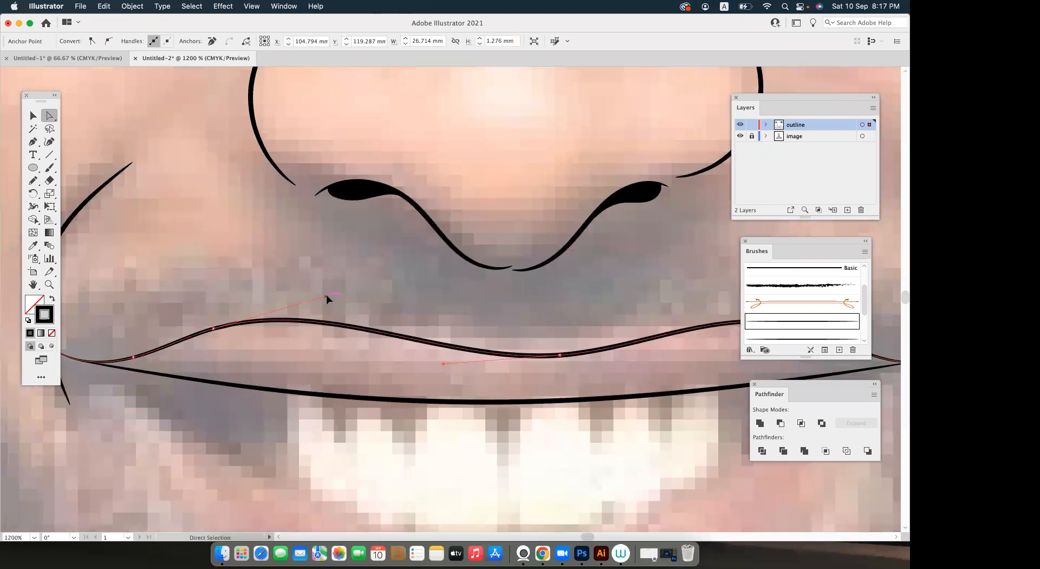
{"action": "left_click_drag", "start_coordinate": [326, 296], "coordinate": [325, 306]}
{"action": "left_click_drag", "start_coordinate": [215, 332], "coordinate": [213, 336]}
{"action": "left_click", "coordinate": [337, 318]}
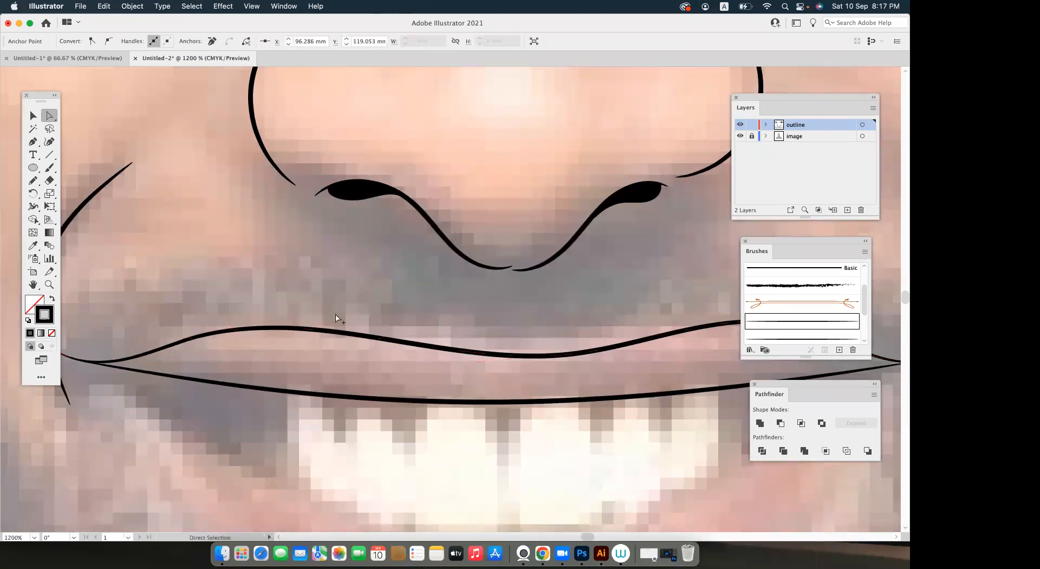
Paint the lower lip's inner edge as a curve beneath the teeth between the two mouth corners.
{"action": "scroll", "coordinate": [337, 317], "scroll_direction": "down", "scroll_amount": 3}
{"action": "left_click_drag", "start_coordinate": [390, 324], "coordinate": [101, 233]}
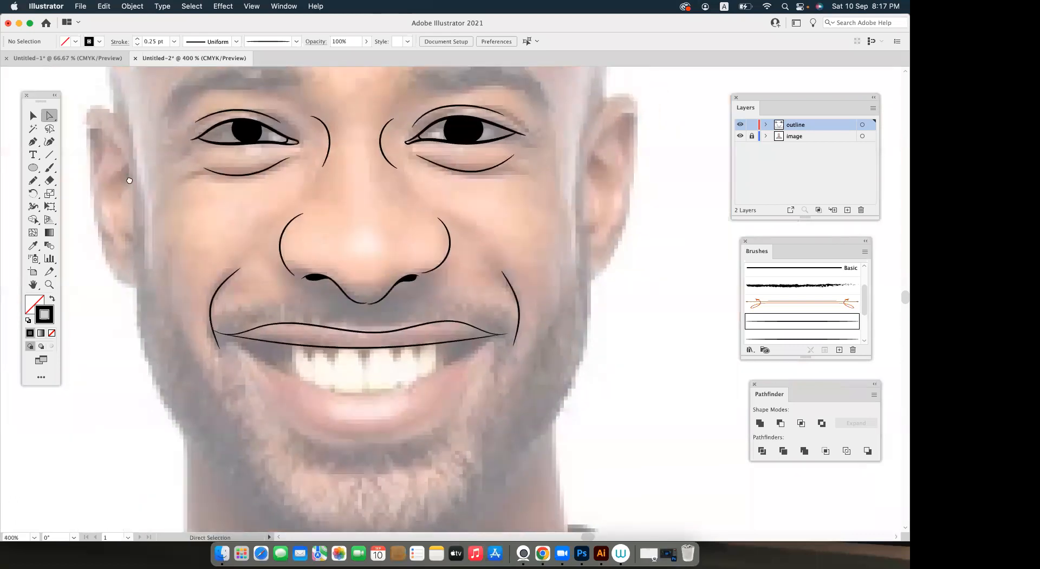
{"action": "left_click", "coordinate": [49, 167]}
{"action": "scroll", "coordinate": [235, 314], "scroll_direction": "right", "scroll_amount": 2}
{"action": "scroll", "coordinate": [234, 314], "scroll_direction": "down", "scroll_amount": 2}
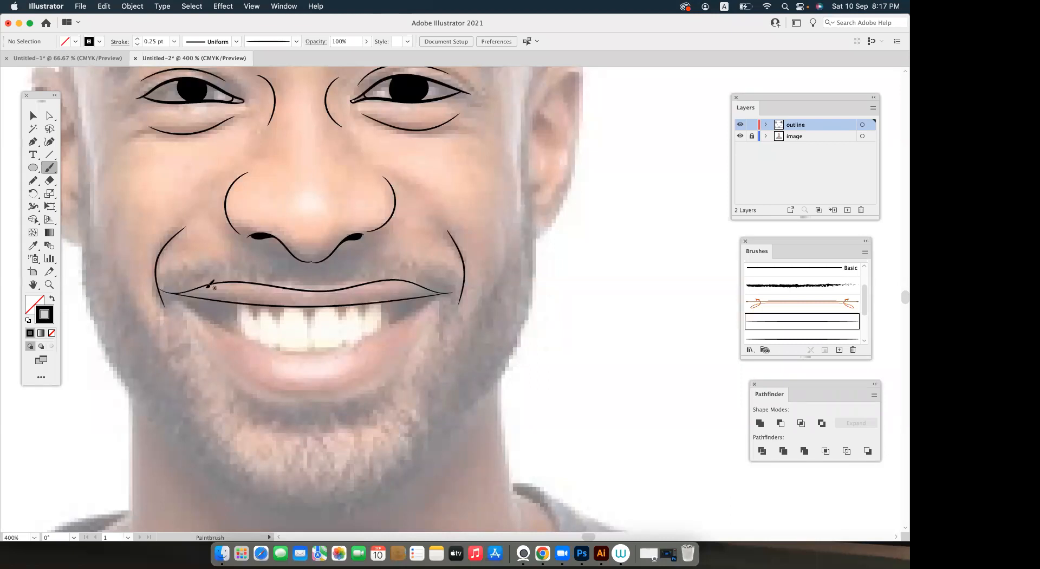
{"action": "mouse_move", "coordinate": [170, 294]}
{"action": "left_mouse_down"}
{"action": "mouse_move", "coordinate": [160, 271]}
{"action": "mouse_move", "coordinate": [235, 315]}
{"action": "mouse_move", "coordinate": [307, 334]}
{"action": "mouse_move", "coordinate": [354, 323]}
{"action": "mouse_move", "coordinate": [431, 274]}
{"action": "left_mouse_up"}
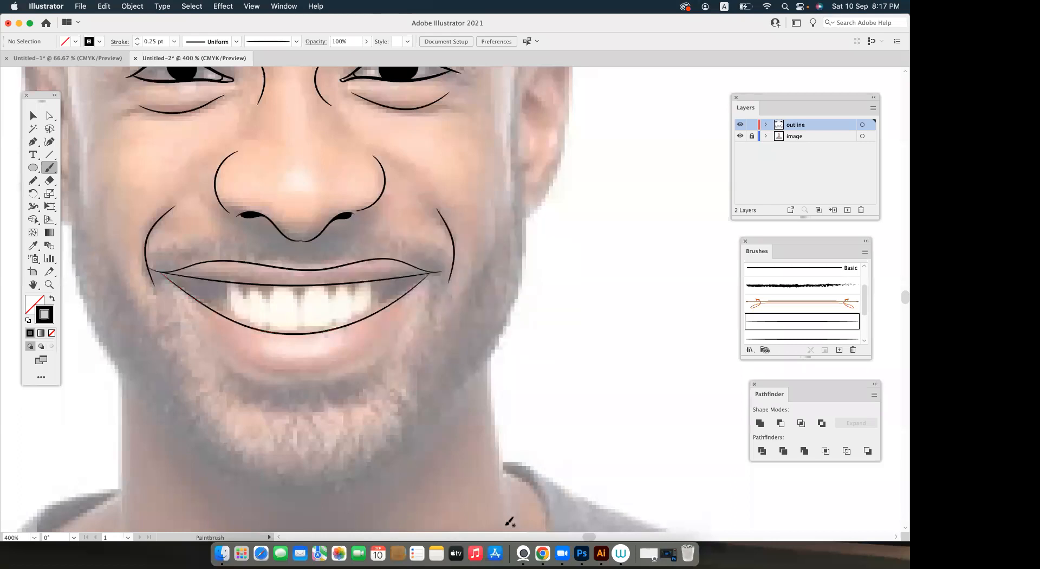
Switch to Chrome to examine how the mouth is drawn in the Fiverr face avatar samples, and return to Illustrator.
{"action": "left_click", "coordinate": [542, 552]}
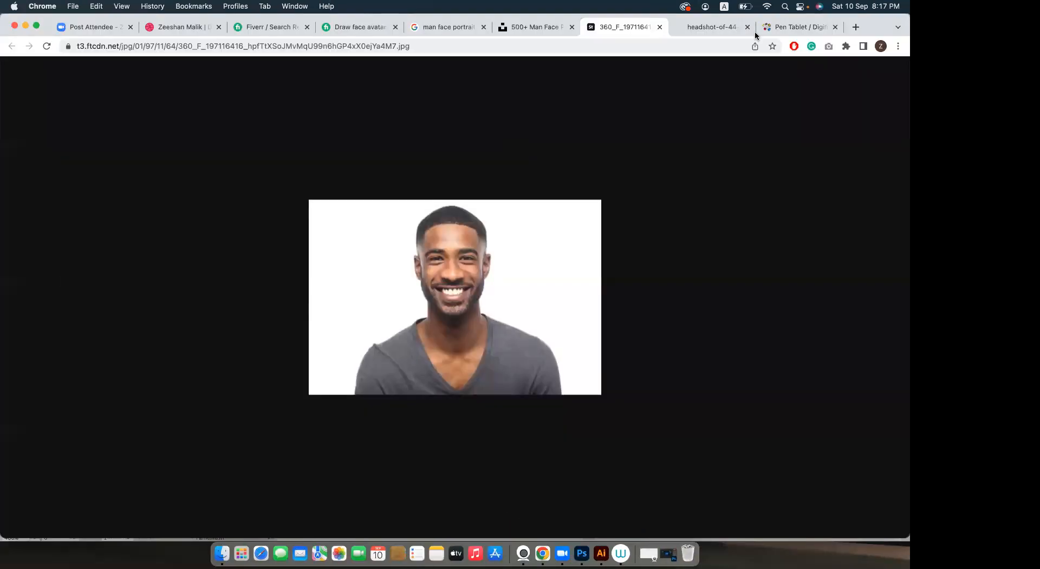
{"action": "left_click", "coordinate": [262, 30]}
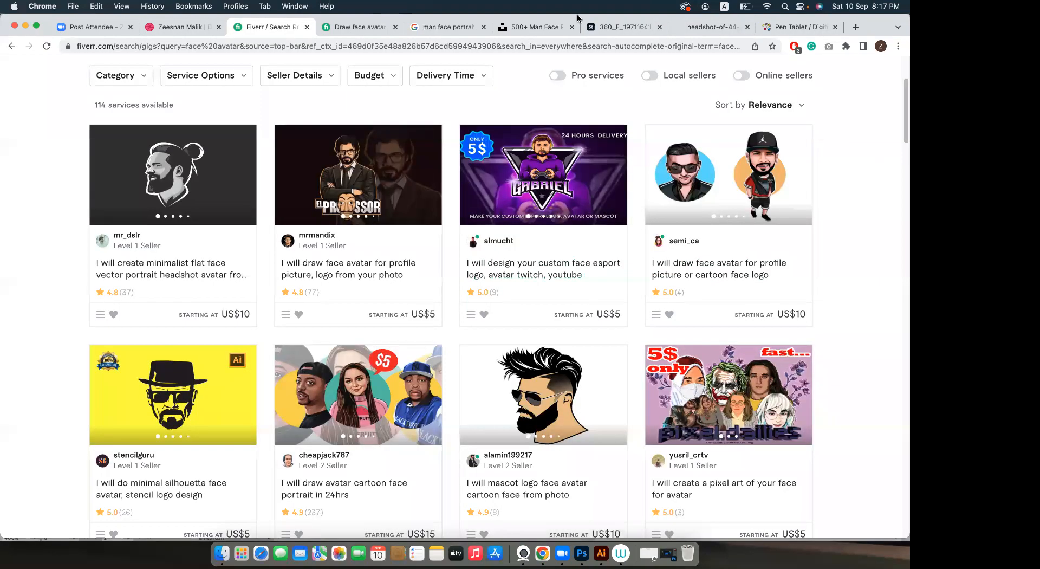
{"action": "left_click", "coordinate": [361, 27]}
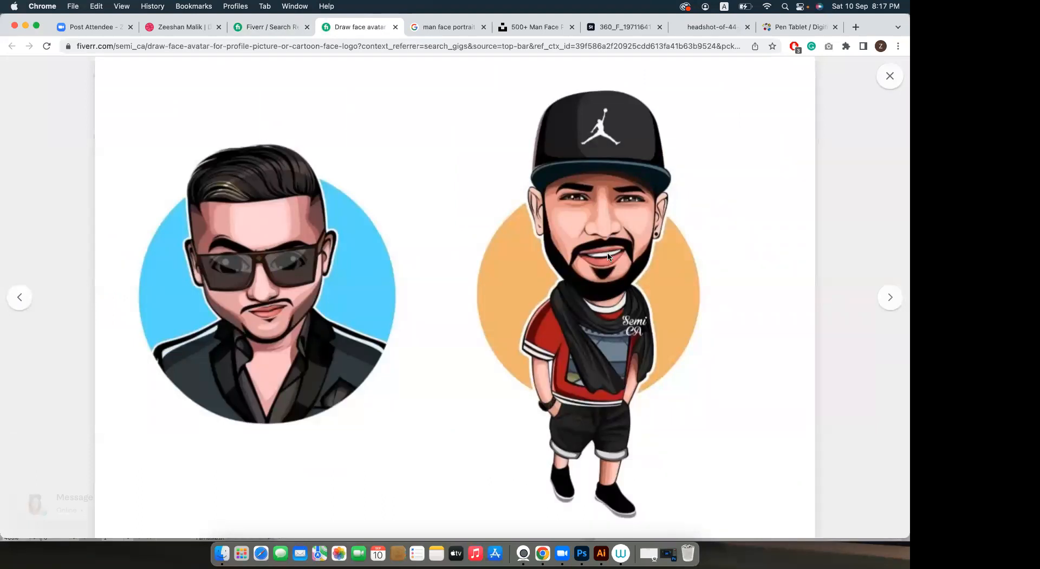
{"action": "left_click", "coordinate": [602, 536]}
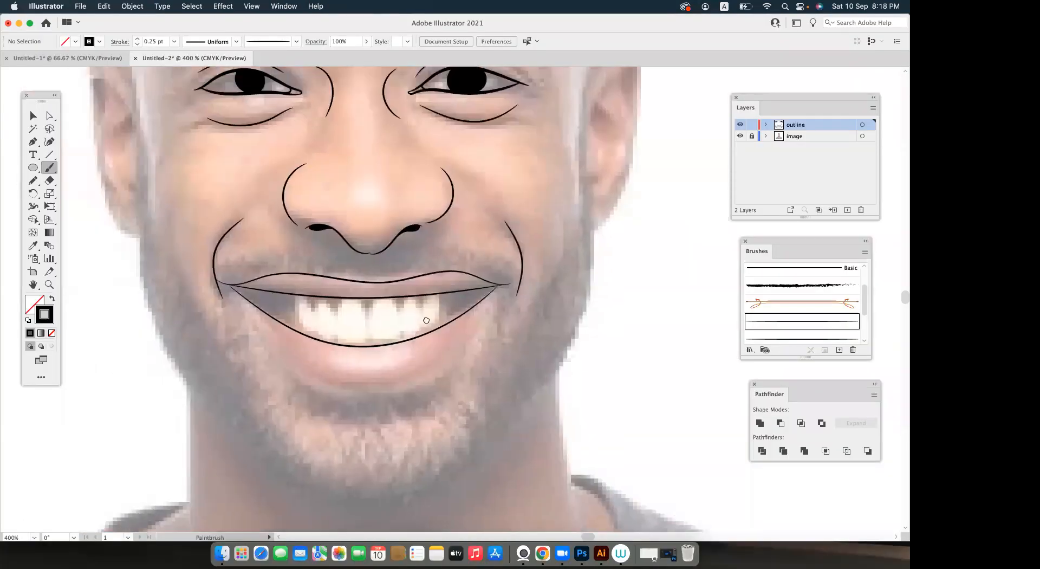
Move the right end anchor of the lower lip's inner edge to the mouth corner where the upper lip lines meet.
{"action": "scroll", "coordinate": [415, 318], "scroll_direction": "up", "scroll_amount": 2}
{"action": "mouse_move", "coordinate": [515, 283]}
{"action": "left_mouse_down"}
{"action": "mouse_move", "coordinate": [558, 287]}
{"action": "mouse_move", "coordinate": [559, 303]}
{"action": "mouse_move", "coordinate": [299, 356]}
{"action": "left_mouse_up"}
{"action": "scroll", "coordinate": [559, 302], "scroll_direction": "up", "scroll_amount": 2}
{"action": "left_click", "coordinate": [49, 115]}
{"action": "scroll", "coordinate": [437, 342], "scroll_direction": "up", "scroll_amount": 2}
{"action": "mouse_move", "coordinate": [453, 325]}
{"action": "left_mouse_down"}
{"action": "mouse_move", "coordinate": [425, 311]}
{"action": "mouse_move", "coordinate": [432, 323]}
{"action": "left_mouse_up"}
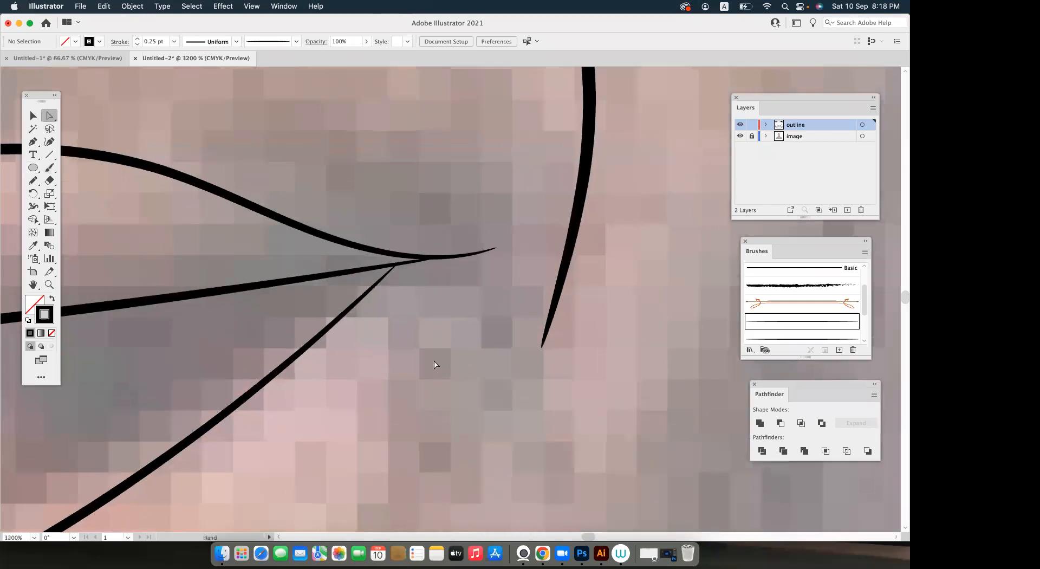
{"action": "scroll", "coordinate": [434, 364], "scroll_direction": "up", "scroll_amount": 2}
{"action": "left_click", "coordinate": [439, 380]}
{"action": "left_click_drag", "start_coordinate": [439, 380], "coordinate": [500, 371]}
Move the left end anchor of the lower lip's inner edge onto the upper lip contour at the mouth corner, and deselect it.
{"action": "scroll", "coordinate": [499, 371], "scroll_direction": "down", "scroll_amount": 7}
{"action": "mouse_move", "coordinate": [437, 379]}
{"action": "left_mouse_down"}
{"action": "mouse_move", "coordinate": [575, 377]}
{"action": "mouse_move", "coordinate": [442, 391]}
{"action": "left_mouse_up"}
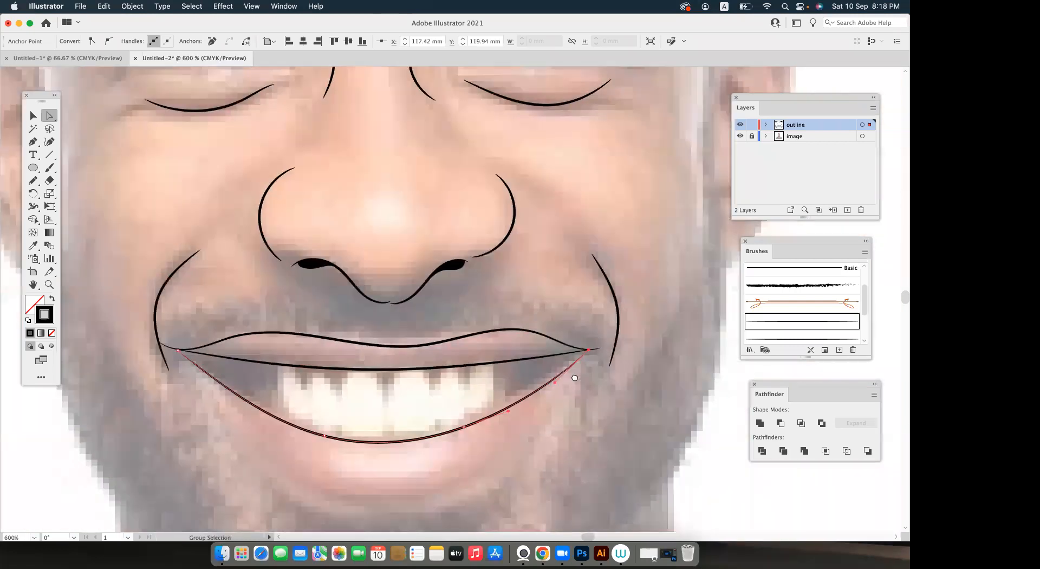
{"action": "scroll", "coordinate": [584, 366], "scroll_direction": "up", "scroll_amount": 4}
{"action": "left_click_drag", "start_coordinate": [462, 436], "coordinate": [441, 410]}
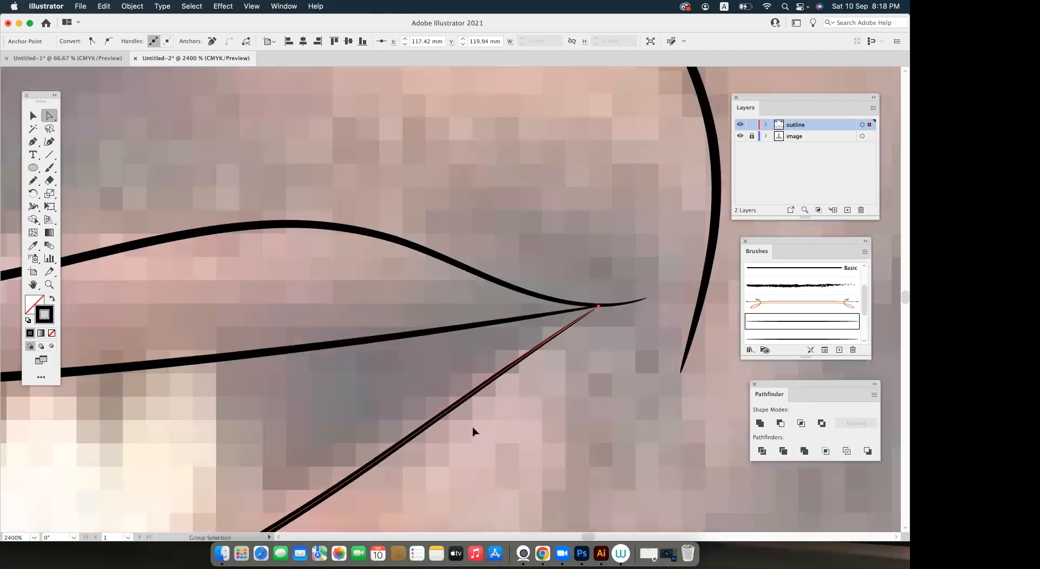
{"action": "scroll", "coordinate": [472, 428], "scroll_direction": "down", "scroll_amount": 4}
{"action": "scroll", "coordinate": [473, 428], "scroll_direction": "left", "scroll_amount": 6}
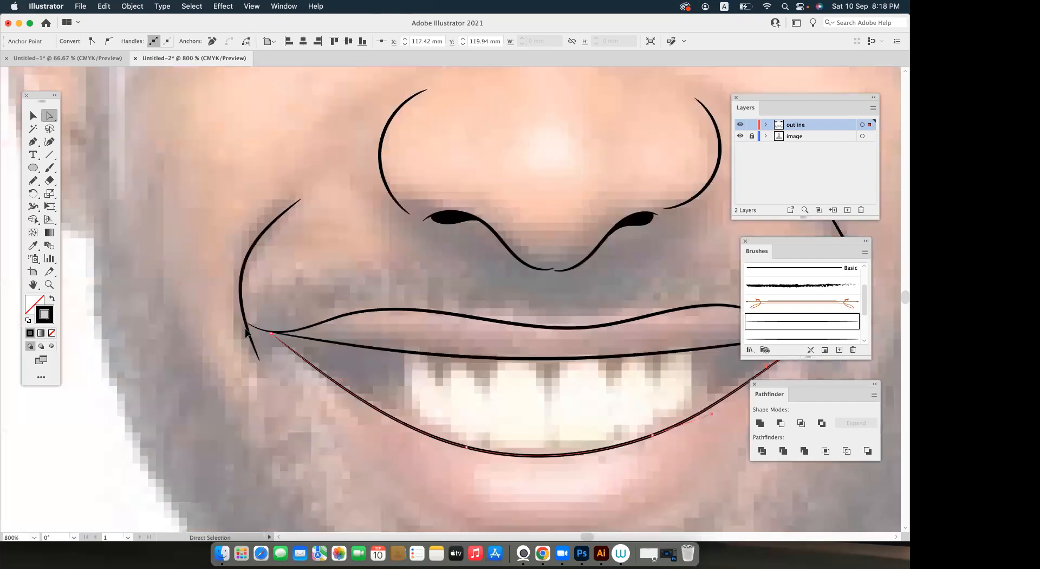
{"action": "scroll", "coordinate": [246, 329], "scroll_direction": "up", "scroll_amount": 2}
{"action": "scroll", "coordinate": [244, 329], "scroll_direction": "up", "scroll_amount": 5}
{"action": "left_click_drag", "start_coordinate": [250, 303], "coordinate": [307, 335]}
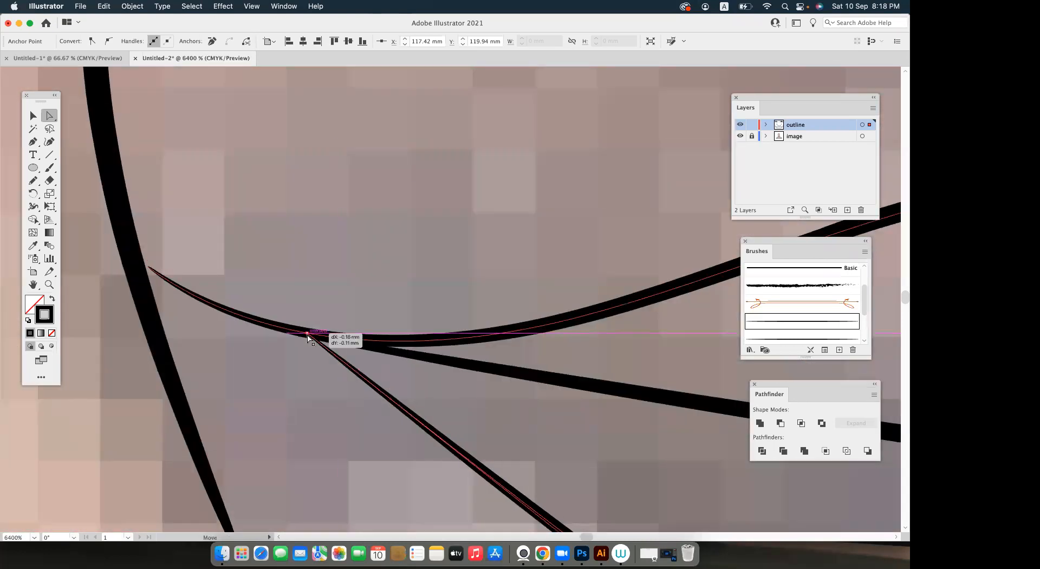
{"action": "scroll", "coordinate": [423, 394], "scroll_direction": "down", "scroll_amount": 6}
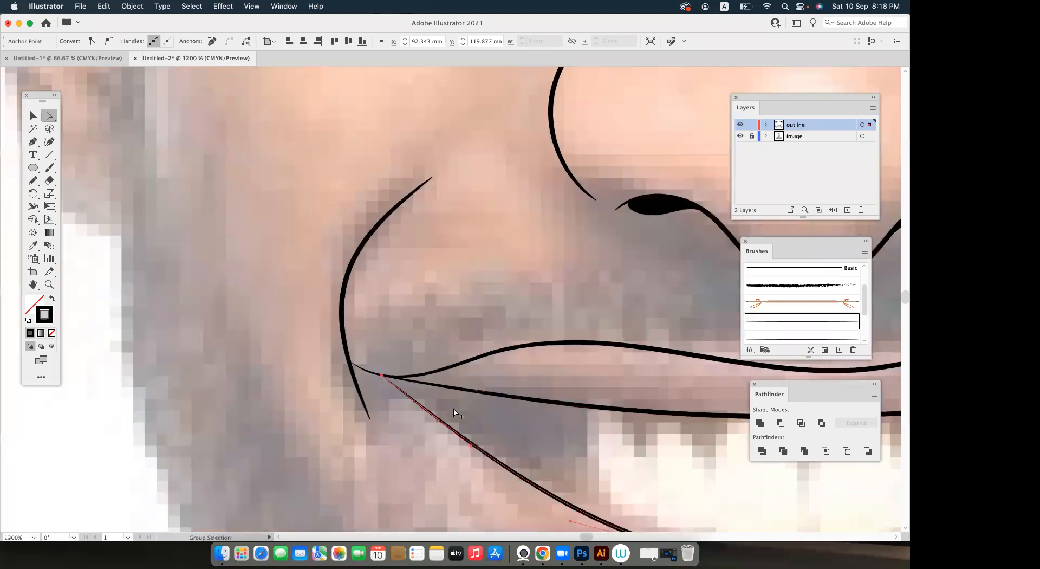
{"action": "scroll", "coordinate": [455, 413], "scroll_direction": "down", "scroll_amount": 4}
{"action": "left_click", "coordinate": [515, 385]}
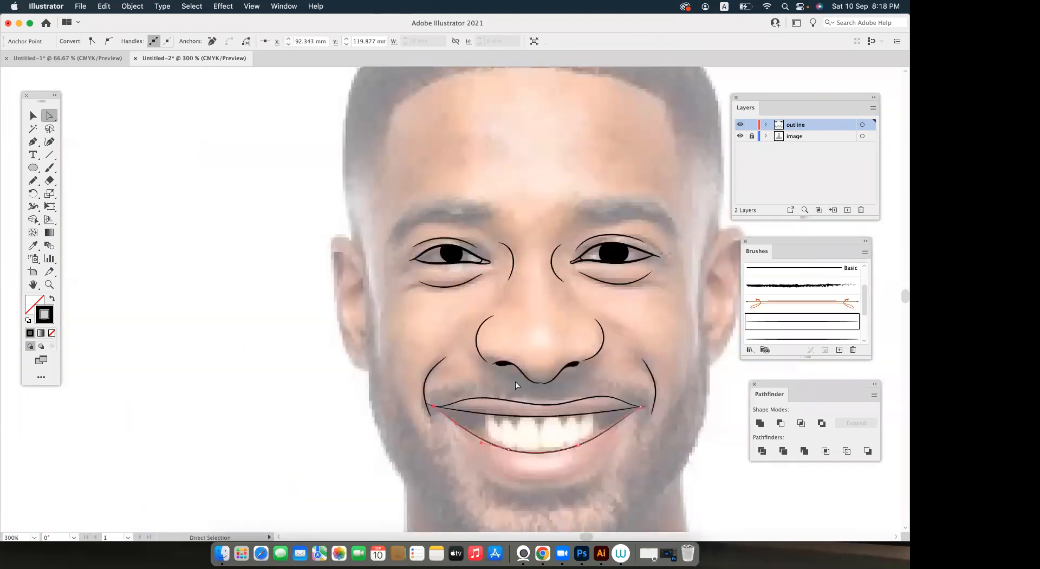
Paint the lower lip's outer contour with the Paintbrush, curving below the lip from one mouth corner to the other.
{"action": "scroll", "coordinate": [515, 384], "scroll_direction": "right", "scroll_amount": 5}
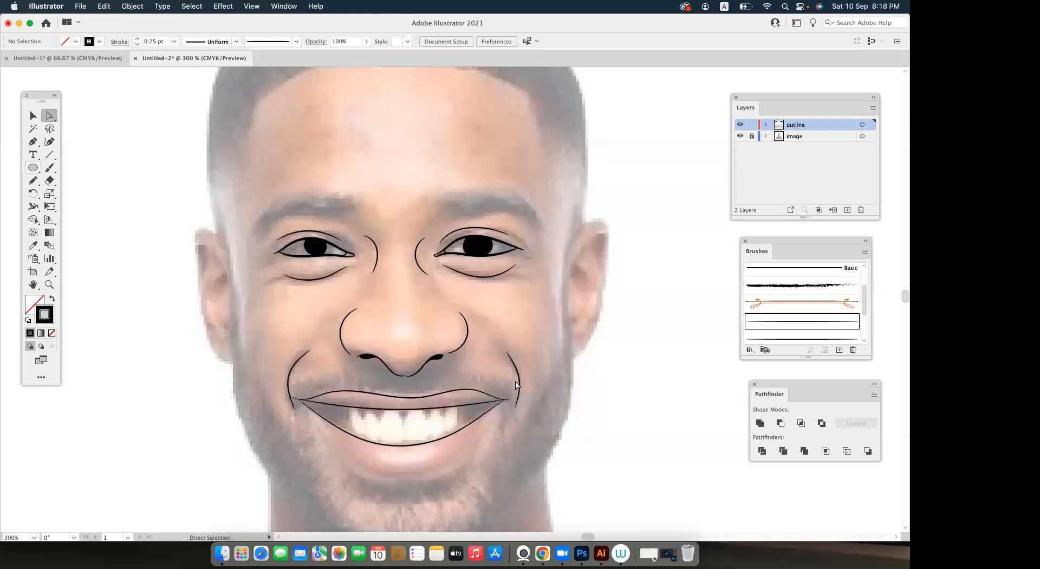
{"action": "key", "text": "b"}
{"action": "scroll", "coordinate": [313, 343], "scroll_direction": "down", "scroll_amount": 2}
{"action": "scroll", "coordinate": [274, 360], "scroll_direction": "up", "scroll_amount": 1}
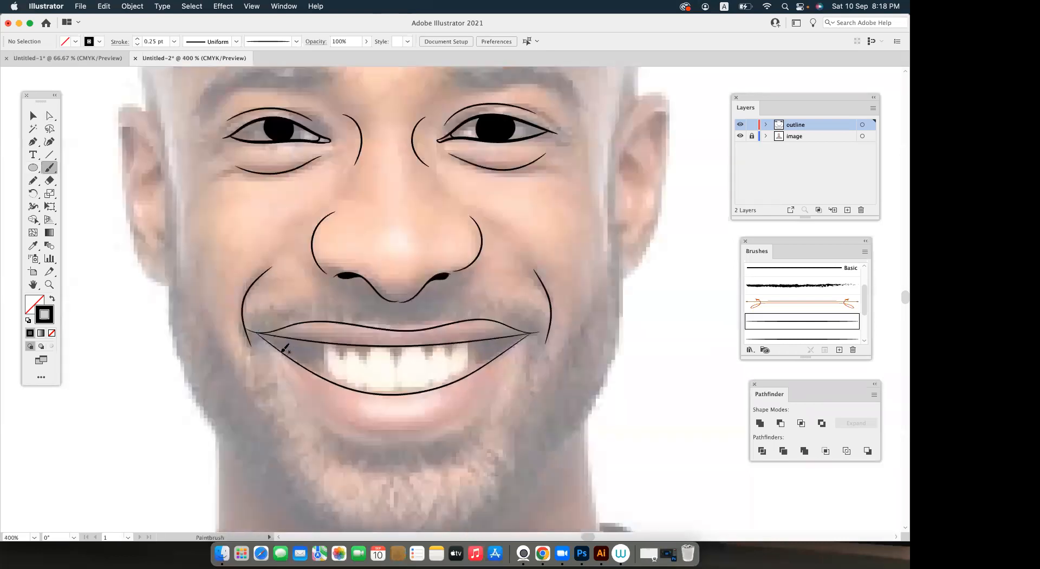
{"action": "scroll", "coordinate": [284, 348], "scroll_direction": "down", "scroll_amount": 1}
{"action": "scroll", "coordinate": [283, 348], "scroll_direction": "right", "scroll_amount": 1}
{"action": "mouse_move", "coordinate": [246, 329]}
{"action": "left_mouse_down"}
{"action": "mouse_move", "coordinate": [303, 400]}
{"action": "mouse_move", "coordinate": [386, 415]}
{"action": "mouse_move", "coordinate": [485, 345]}
{"action": "mouse_move", "coordinate": [507, 307]}
{"action": "left_mouse_up"}
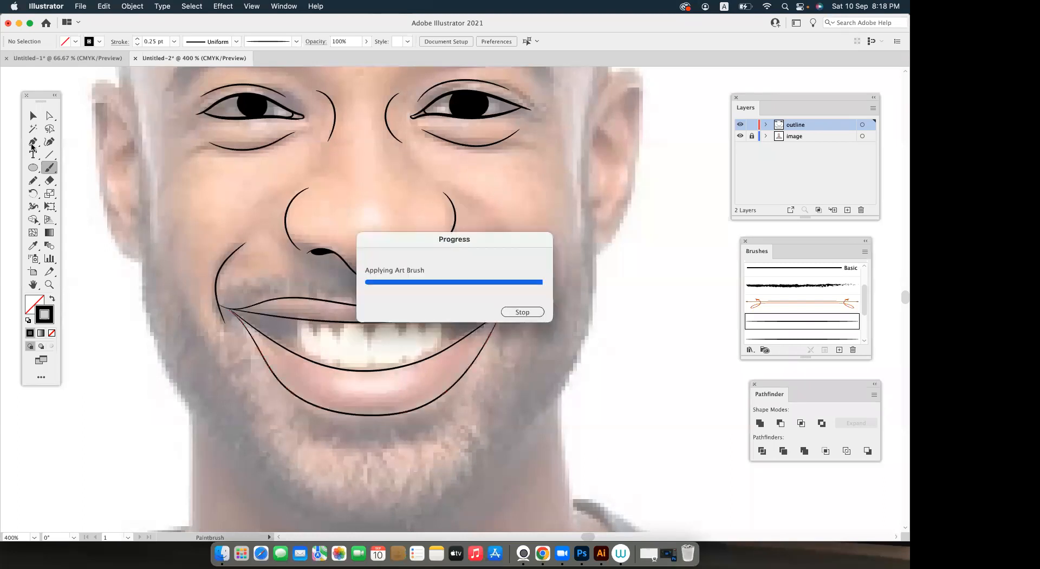
Adjust the right end of the lower lip's outer contour at the mouth corner with Direct Selection.
{"action": "key", "text": "a"}
{"action": "scroll", "coordinate": [476, 314], "scroll_direction": "up", "scroll_amount": 4}
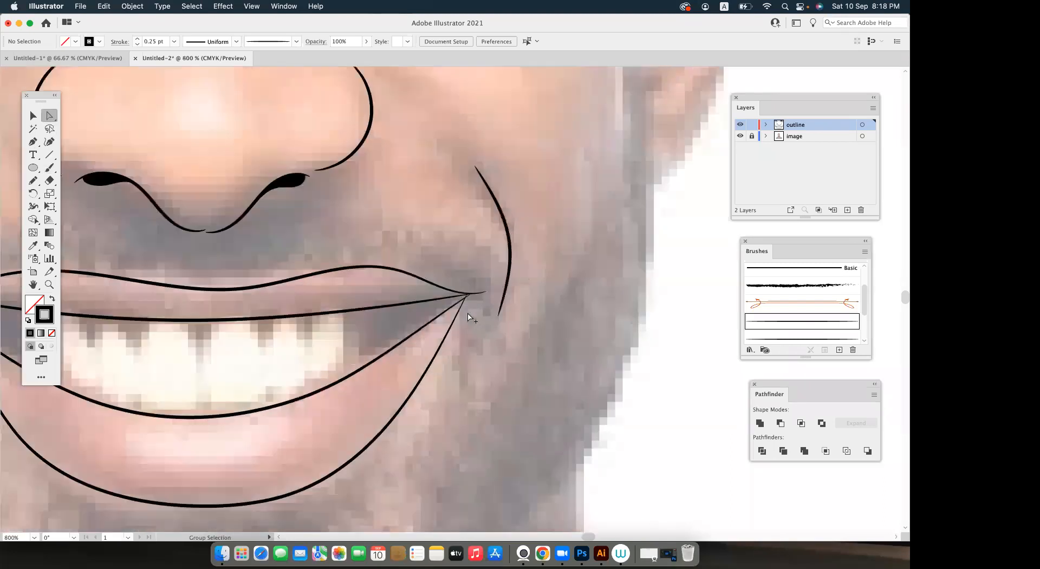
Move the lower lip outline's right end anchor onto the right corner of the mouth.
{"action": "scroll", "coordinate": [486, 293], "scroll_direction": "up", "scroll_amount": 4}
{"action": "left_click_drag", "start_coordinate": [484, 348], "coordinate": [482, 358]}
{"action": "scroll", "coordinate": [460, 368], "scroll_direction": "down", "scroll_amount": 4}
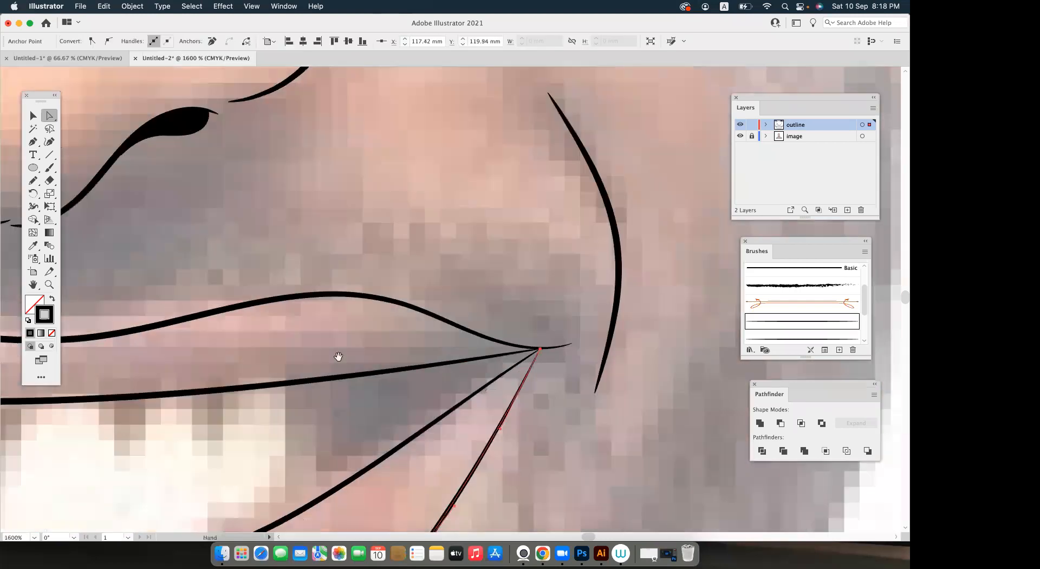
Move the lower lip outline's left end anchor onto the left corner of the mouth and deselect the path.
{"action": "scroll", "coordinate": [523, 442], "scroll_direction": "left", "scroll_amount": 2}
{"action": "scroll", "coordinate": [522, 441], "scroll_direction": "up", "scroll_amount": 2}
{"action": "scroll", "coordinate": [358, 347], "scroll_direction": "up", "scroll_amount": 3}
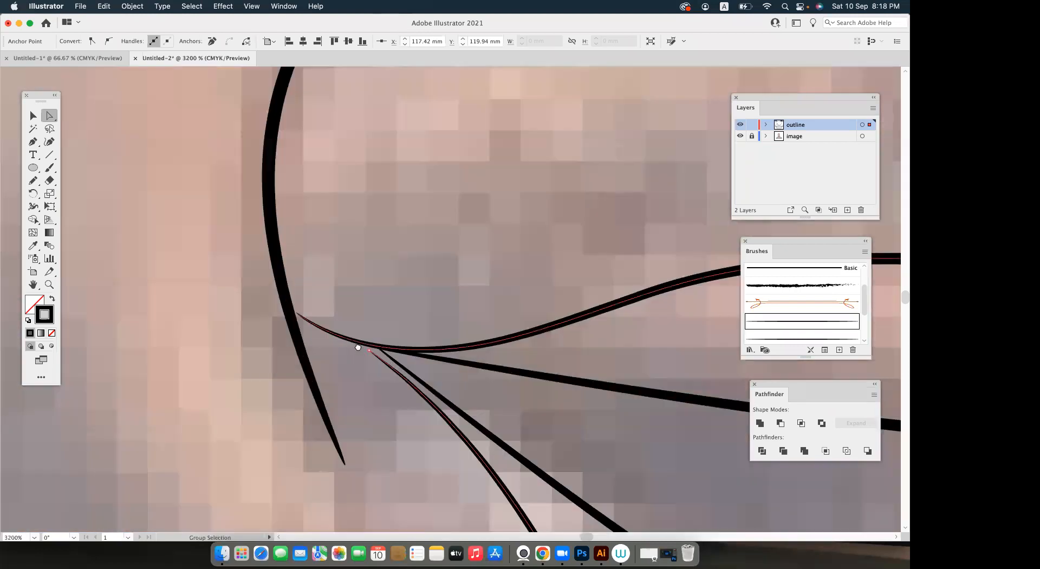
{"action": "scroll", "coordinate": [368, 343], "scroll_direction": "up", "scroll_amount": 3}
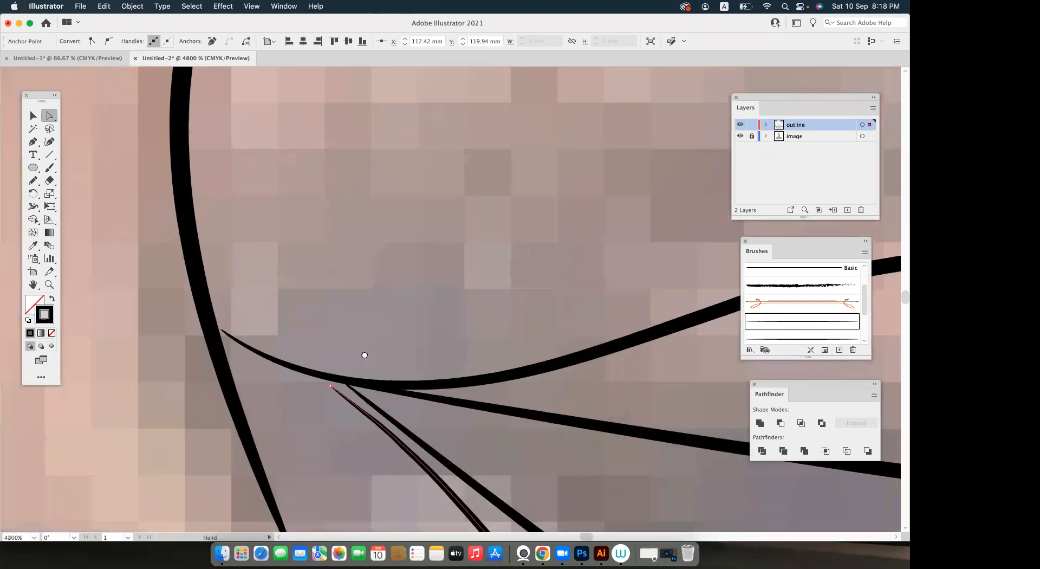
{"action": "left_click_drag", "start_coordinate": [427, 405], "coordinate": [445, 394]}
{"action": "left_click_drag", "start_coordinate": [463, 332], "coordinate": [469, 327]}
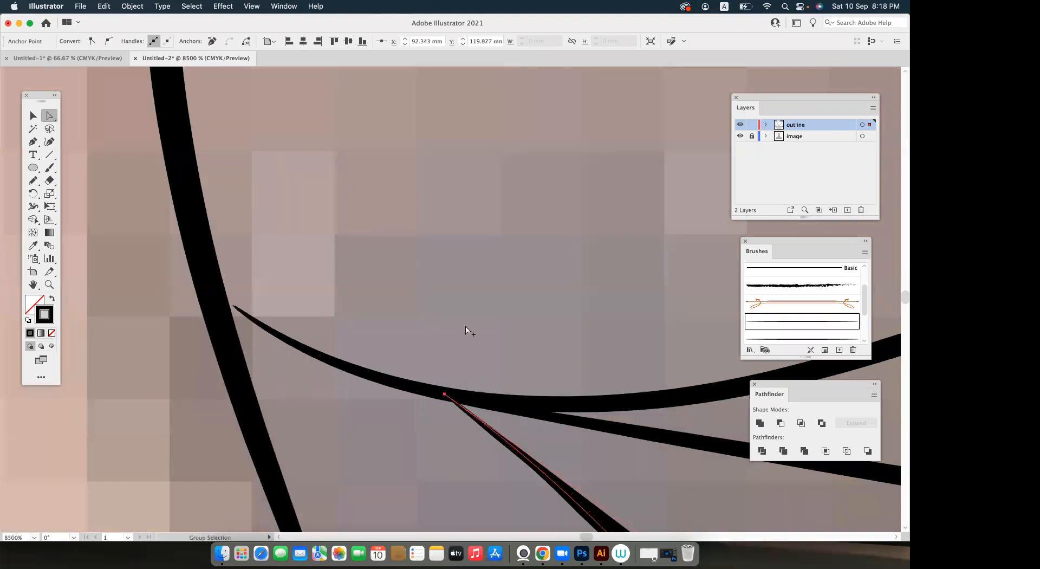
{"action": "scroll", "coordinate": [469, 327], "scroll_direction": "down", "scroll_amount": 10}
{"action": "scroll", "coordinate": [260, 358], "scroll_direction": "down", "scroll_amount": 5}
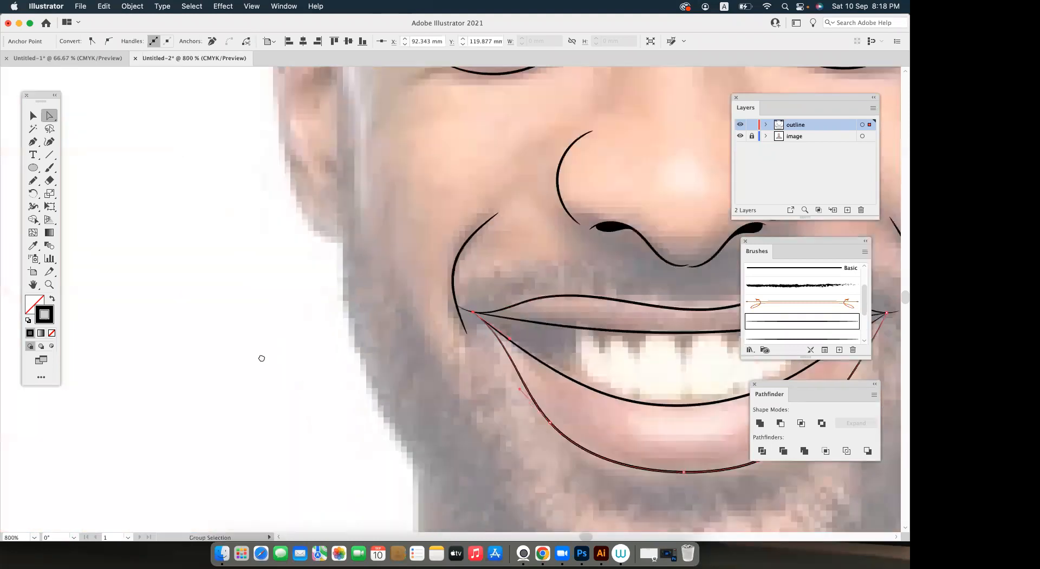
{"action": "key", "text": "v"}
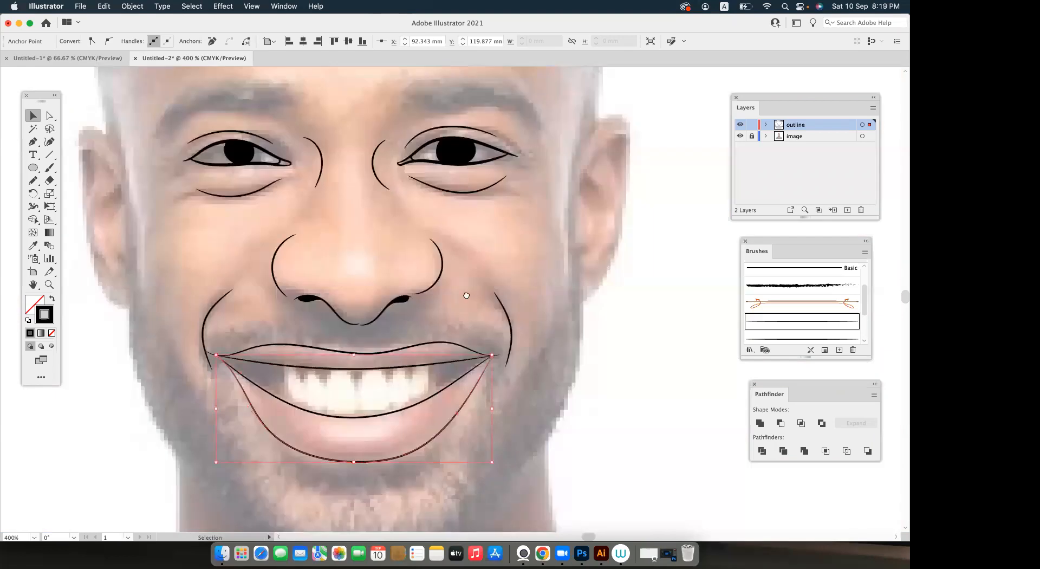
{"action": "left_click", "coordinate": [468, 294]}
{"action": "scroll", "coordinate": [461, 309], "scroll_direction": "left", "scroll_amount": 2}
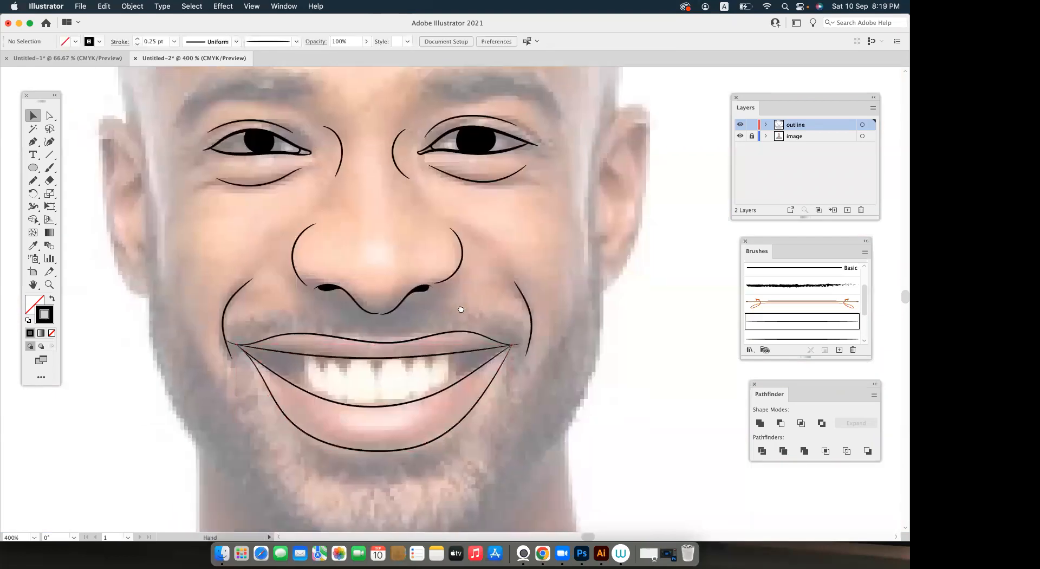
Toggle the image layer's visibility to compare the facial line work with and without the photo.
{"action": "scroll", "coordinate": [484, 299], "scroll_direction": "down", "scroll_amount": 1}
{"action": "left_click", "coordinate": [739, 136]}
{"action": "left_click", "coordinate": [739, 136]}
{"action": "left_click", "coordinate": [739, 136]}
{"action": "left_click", "coordinate": [739, 136]}
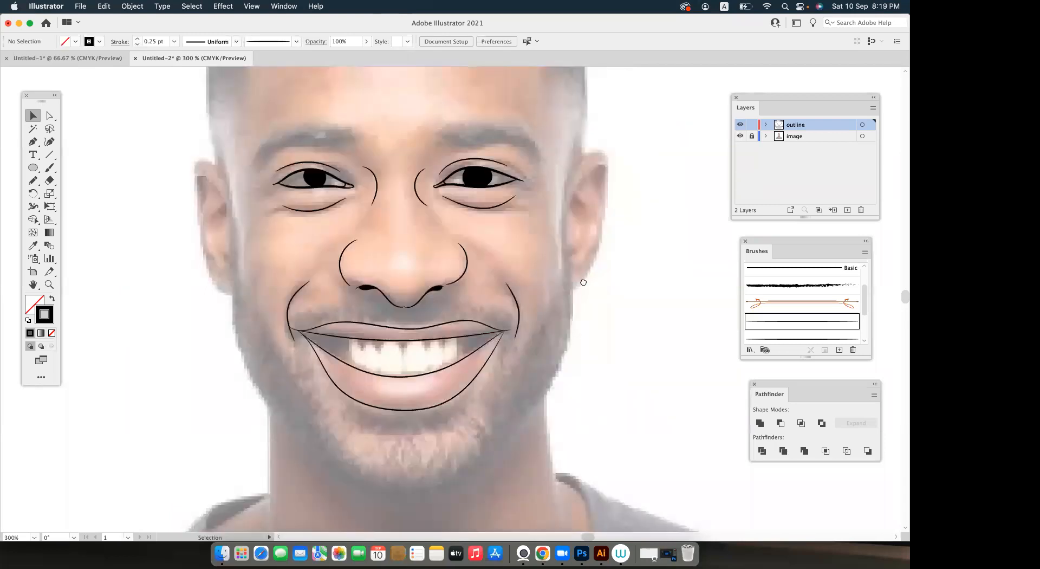
{"action": "scroll", "coordinate": [563, 298], "scroll_direction": "down", "scroll_amount": 2}
{"action": "scroll", "coordinate": [560, 297], "scroll_direction": "up", "scroll_amount": 3}
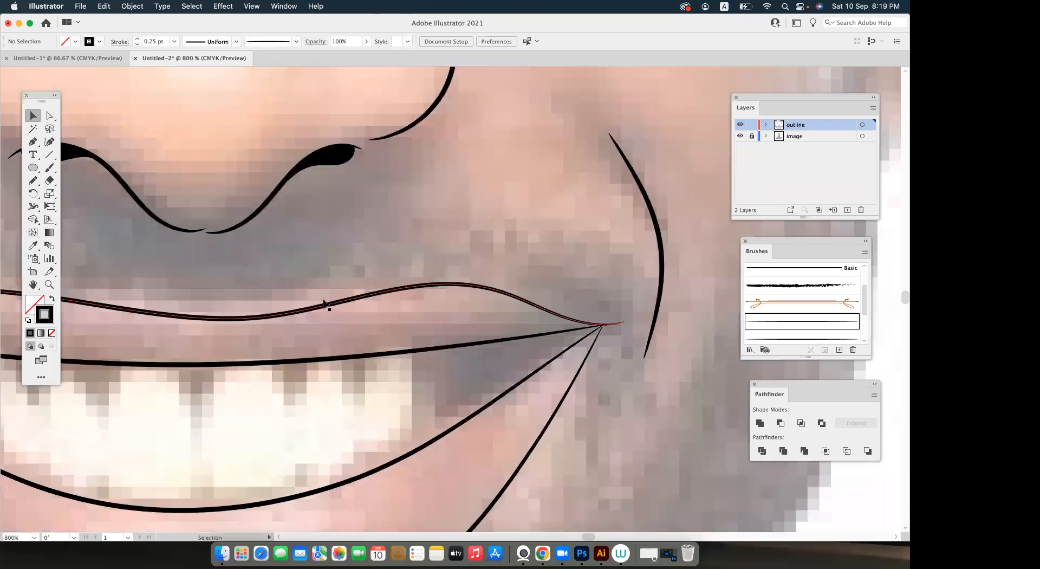
{"action": "scroll", "coordinate": [549, 278], "scroll_direction": "up", "scroll_amount": 1}
{"action": "scroll", "coordinate": [548, 282], "scroll_direction": "down", "scroll_amount": 3}
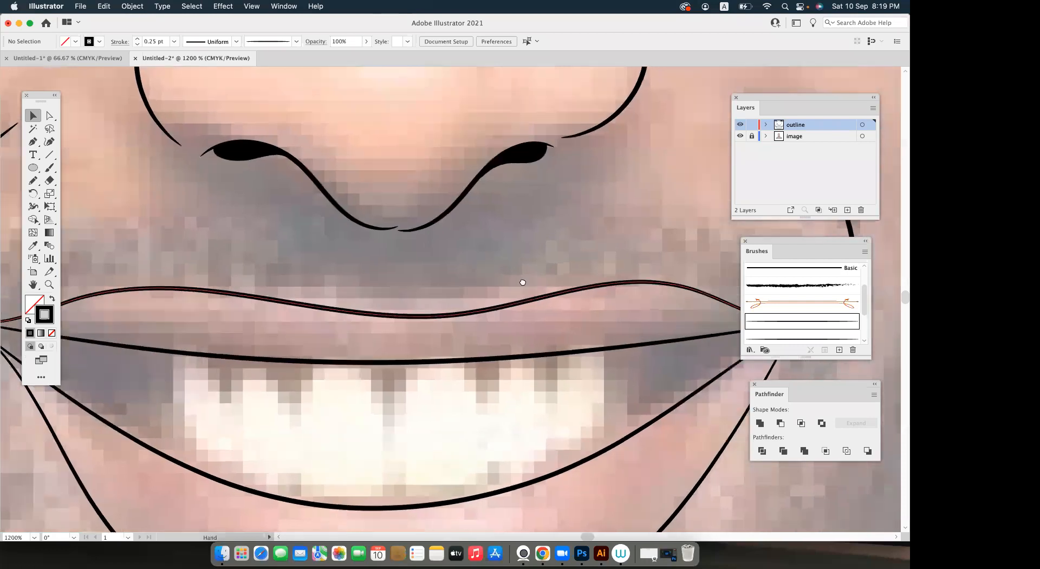
{"action": "scroll", "coordinate": [722, 160], "scroll_direction": "down", "scroll_amount": 2}
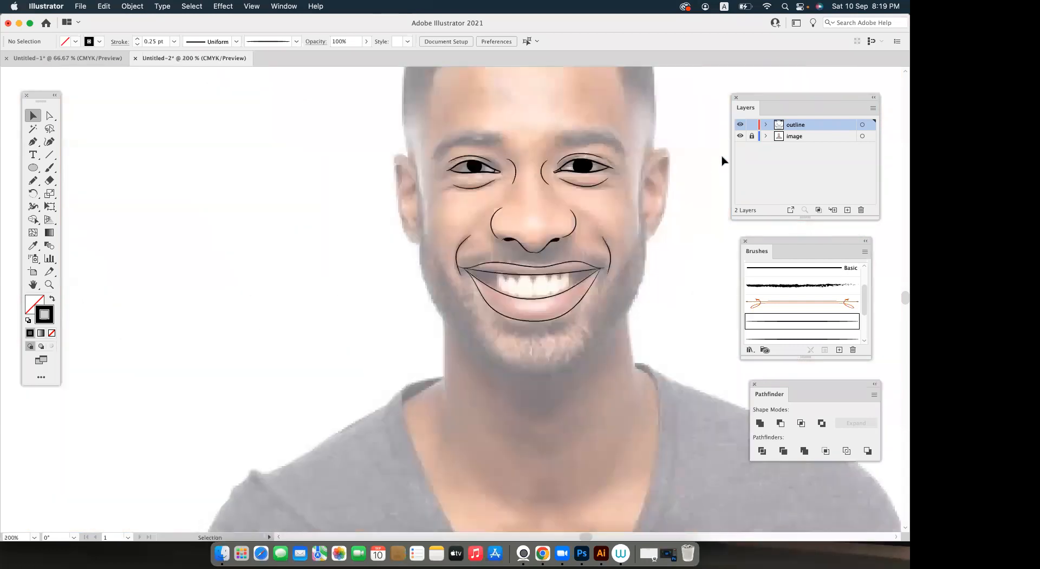
{"action": "left_click", "coordinate": [740, 136]}
{"action": "left_click", "coordinate": [739, 136]}
{"action": "left_click", "coordinate": [740, 136]}
{"action": "left_click", "coordinate": [740, 136]}
{"action": "left_click", "coordinate": [740, 135]}
{"action": "left_click", "coordinate": [740, 136]}
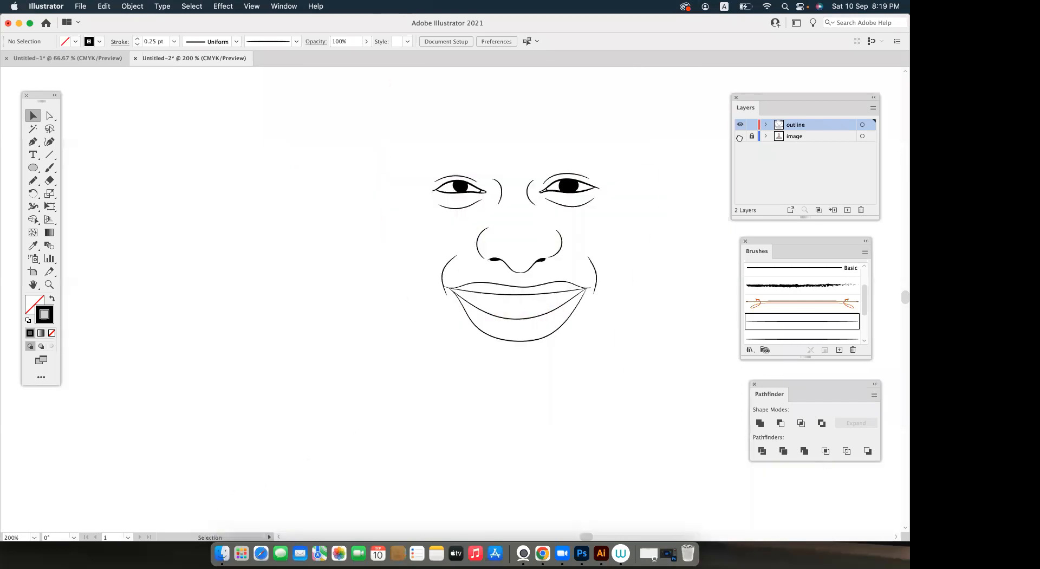
Paint the first short curved moustache hairs just below the nose with the Paintbrush at 0.25 pt.
{"action": "left_click_drag", "start_coordinate": [471, 223], "coordinate": [406, 272]}
{"action": "left_click", "coordinate": [52, 169]}
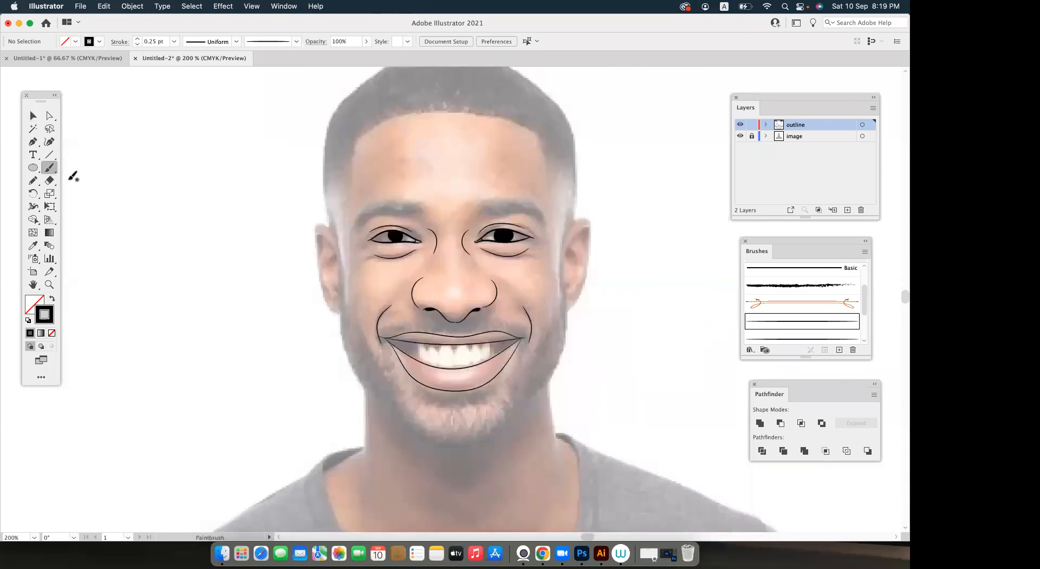
{"action": "left_click_drag", "start_coordinate": [156, 157], "coordinate": [174, 279]}
{"action": "key", "text": "super+z"}
{"action": "scroll", "coordinate": [343, 277], "scroll_direction": "up", "scroll_amount": 1}
{"action": "scroll", "coordinate": [343, 277], "scroll_direction": "up", "scroll_amount": 3}
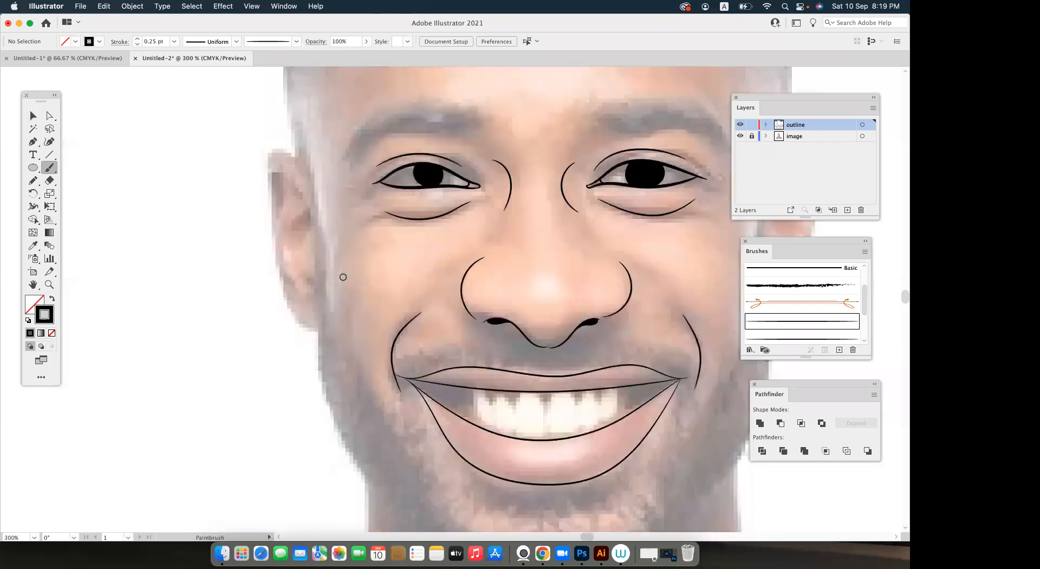
{"action": "scroll", "coordinate": [268, 198], "scroll_direction": "down", "scroll_amount": 1}
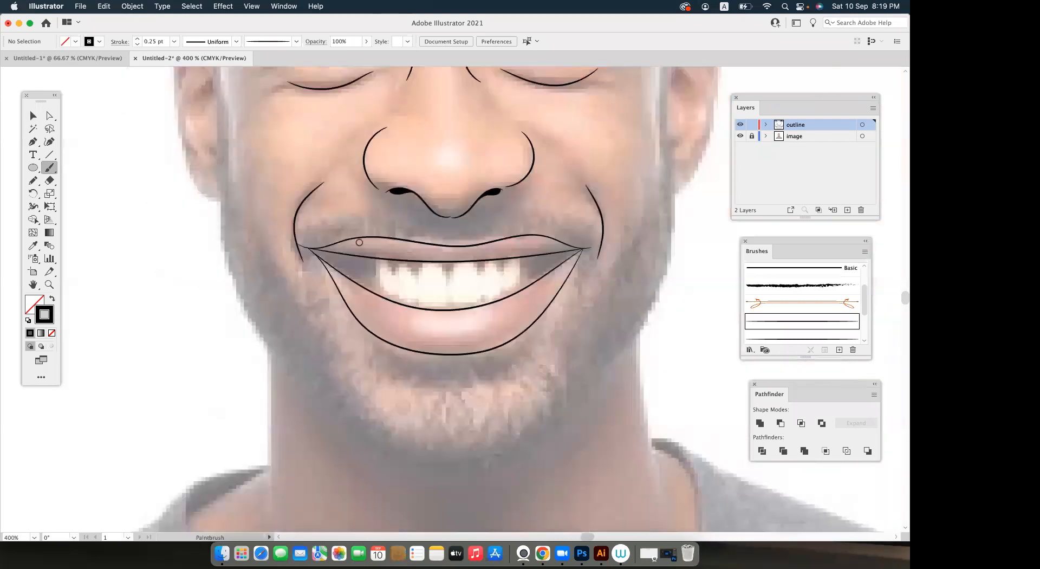
{"action": "scroll", "coordinate": [359, 242], "scroll_direction": "down", "scroll_amount": 1}
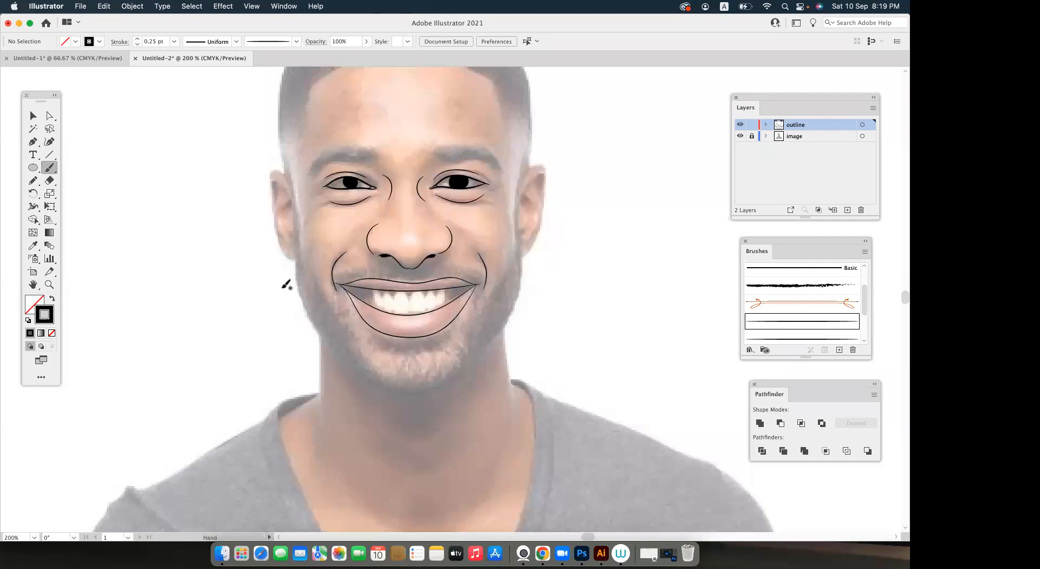
{"action": "scroll", "coordinate": [325, 295], "scroll_direction": "up", "scroll_amount": 1}
{"action": "scroll", "coordinate": [418, 278], "scroll_direction": "up", "scroll_amount": 3}
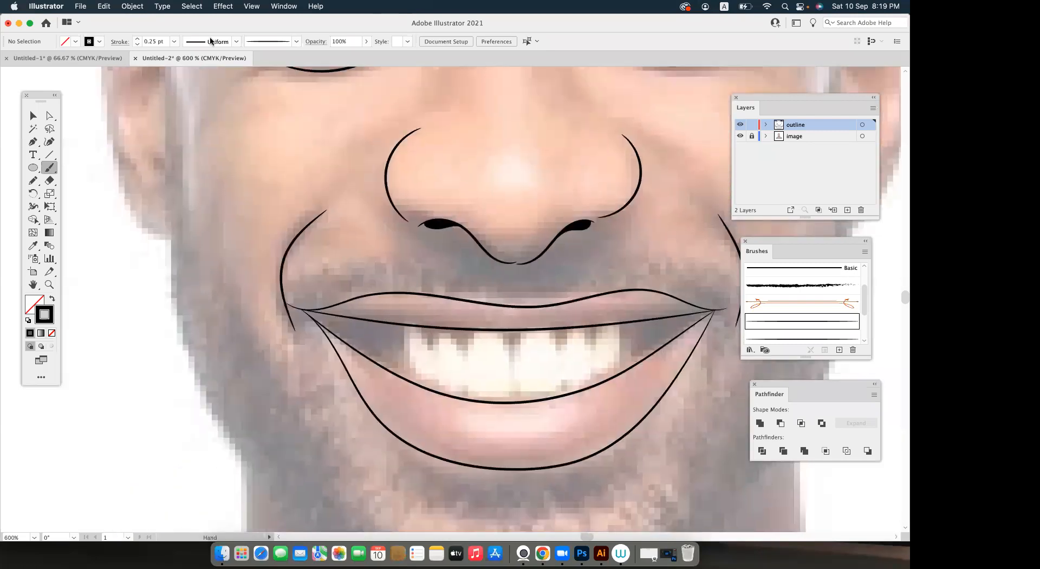
{"action": "mouse_move", "coordinate": [399, 296]}
{"action": "left_mouse_down"}
{"action": "mouse_move", "coordinate": [389, 307]}
{"action": "mouse_move", "coordinate": [452, 281]}
{"action": "mouse_move", "coordinate": [431, 304]}
{"action": "left_mouse_up"}
{"action": "scroll", "coordinate": [389, 306], "scroll_direction": "up", "scroll_amount": 1}
{"action": "left_click_drag", "start_coordinate": [451, 271], "coordinate": [429, 305]}
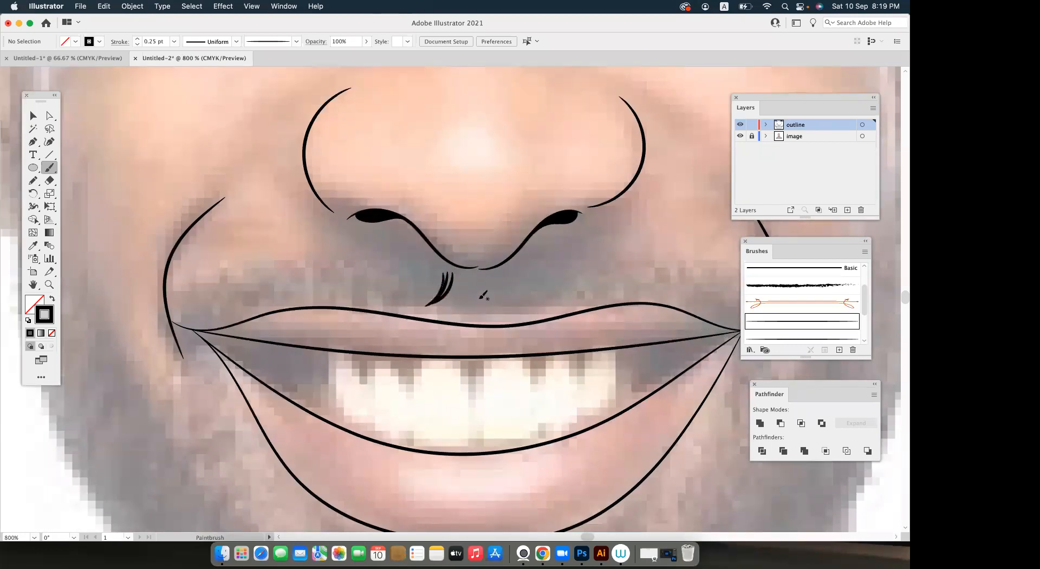
{"action": "scroll", "coordinate": [481, 295], "scroll_direction": "left", "scroll_amount": 3}
{"action": "left_click_drag", "start_coordinate": [490, 274], "coordinate": [470, 311]}
{"action": "left_click_drag", "start_coordinate": [488, 273], "coordinate": [470, 311]}
{"action": "mouse_move", "coordinate": [481, 275]}
{"action": "left_mouse_down"}
{"action": "mouse_move", "coordinate": [458, 310]}
{"action": "mouse_move", "coordinate": [469, 296]}
{"action": "left_mouse_up"}
{"action": "key", "text": "v"}
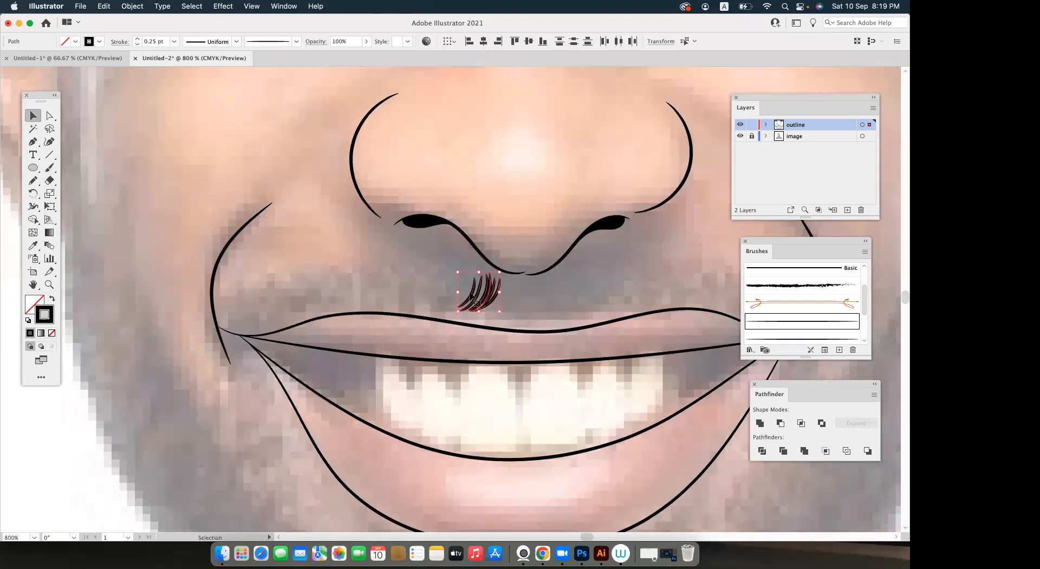
{"action": "left_click", "coordinate": [171, 87]}
Extend the moustache with short overlapping Paintbrush hairs along the upper lip to the left corner of the mouth.
{"action": "left_click", "coordinate": [49, 168]}
{"action": "mouse_move", "coordinate": [473, 278]}
{"action": "left_mouse_down"}
{"action": "mouse_move", "coordinate": [527, 271]}
{"action": "mouse_move", "coordinate": [508, 302]}
{"action": "mouse_move", "coordinate": [492, 299]}
{"action": "mouse_move", "coordinate": [501, 273]}
{"action": "mouse_move", "coordinate": [478, 276]}
{"action": "mouse_move", "coordinate": [517, 273]}
{"action": "mouse_move", "coordinate": [504, 269]}
{"action": "left_mouse_up"}
{"action": "mouse_move", "coordinate": [475, 301]}
{"action": "left_mouse_down"}
{"action": "mouse_move", "coordinate": [494, 274]}
{"action": "mouse_move", "coordinate": [545, 282]}
{"action": "mouse_move", "coordinate": [499, 289]}
{"action": "left_mouse_up"}
{"action": "mouse_move", "coordinate": [469, 321]}
{"action": "left_mouse_down"}
{"action": "mouse_move", "coordinate": [490, 290]}
{"action": "mouse_move", "coordinate": [476, 296]}
{"action": "left_mouse_up"}
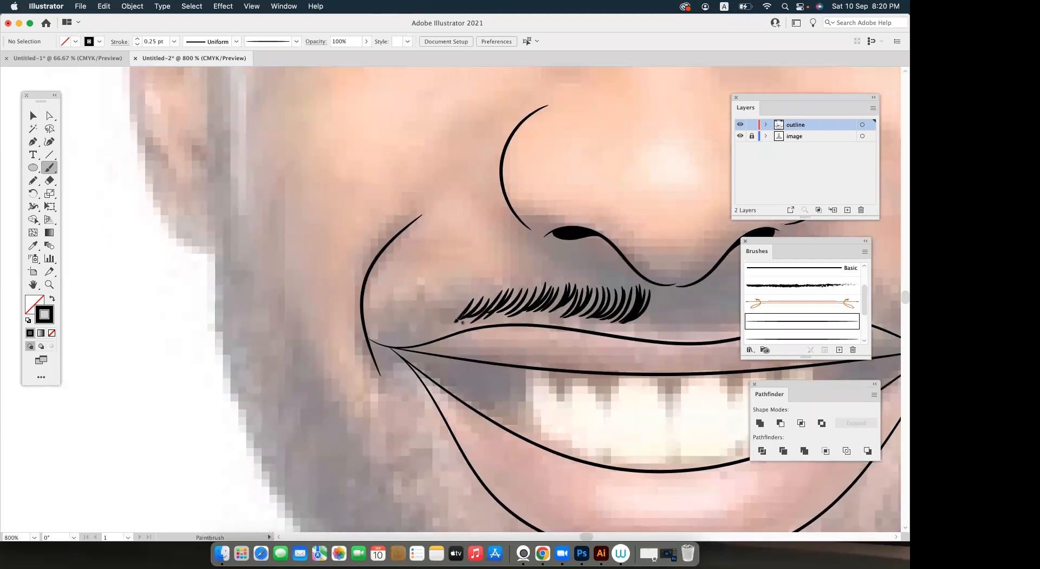
{"action": "scroll", "coordinate": [457, 321], "scroll_direction": "left", "scroll_amount": 3}
{"action": "scroll", "coordinate": [458, 321], "scroll_direction": "up", "scroll_amount": 2}
{"action": "left_click_drag", "start_coordinate": [482, 345], "coordinate": [509, 317]}
{"action": "left_click_drag", "start_coordinate": [470, 349], "coordinate": [496, 319]}
{"action": "left_click_drag", "start_coordinate": [464, 351], "coordinate": [491, 324]}
{"action": "mouse_move", "coordinate": [456, 350]}
{"action": "left_mouse_down"}
{"action": "mouse_move", "coordinate": [482, 326]}
{"action": "mouse_move", "coordinate": [456, 351]}
{"action": "left_mouse_up"}
{"action": "mouse_move", "coordinate": [468, 330]}
{"action": "left_mouse_down"}
{"action": "mouse_move", "coordinate": [444, 353]}
{"action": "mouse_move", "coordinate": [452, 341]}
{"action": "mouse_move", "coordinate": [423, 364]}
{"action": "mouse_move", "coordinate": [434, 347]}
{"action": "mouse_move", "coordinate": [416, 366]}
{"action": "left_mouse_up"}
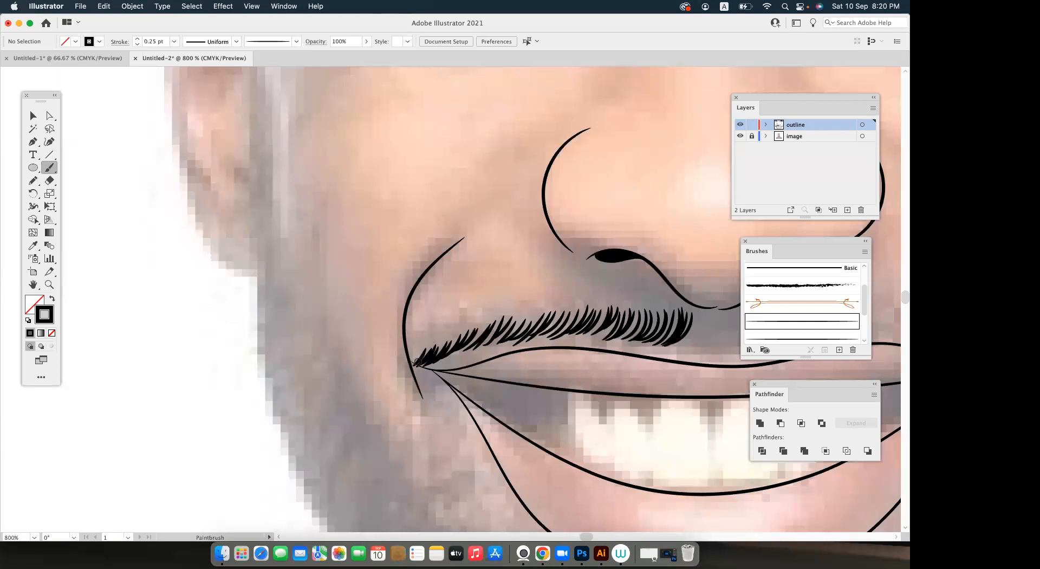
Paint the right half of the moustache with mirrored short hairs from below the nose to the right mouth corner.
{"action": "scroll", "coordinate": [417, 362], "scroll_direction": "down", "scroll_amount": 2}
{"action": "scroll", "coordinate": [419, 366], "scroll_direction": "up", "scroll_amount": 3}
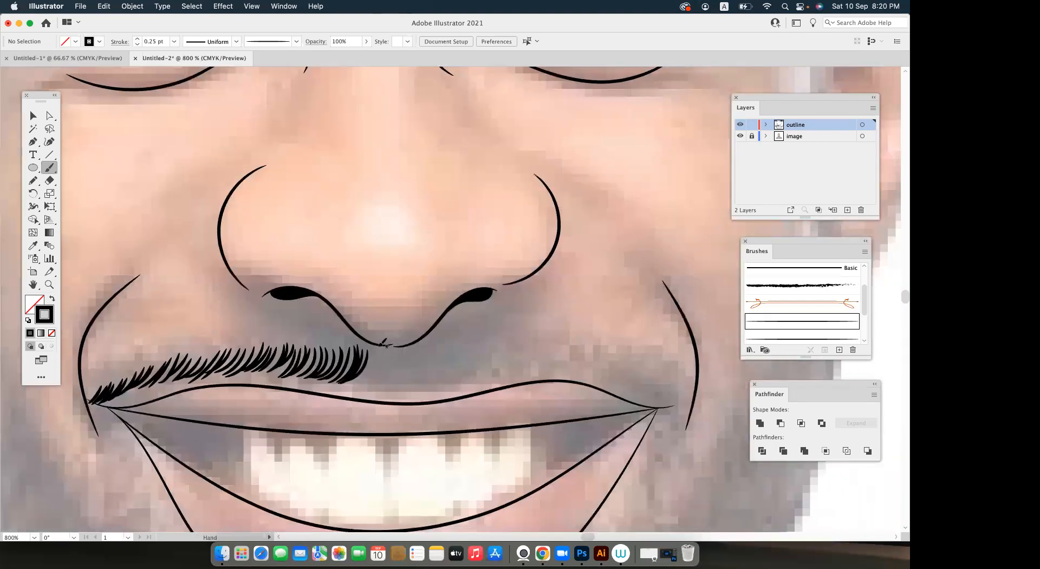
{"action": "mouse_move", "coordinate": [370, 343]}
{"action": "left_mouse_down"}
{"action": "mouse_move", "coordinate": [373, 369]}
{"action": "mouse_move", "coordinate": [396, 373]}
{"action": "mouse_move", "coordinate": [341, 374]}
{"action": "left_mouse_up"}
{"action": "scroll", "coordinate": [406, 370], "scroll_direction": "right", "scroll_amount": 2}
{"action": "scroll", "coordinate": [388, 372], "scroll_direction": "right", "scroll_amount": 2}
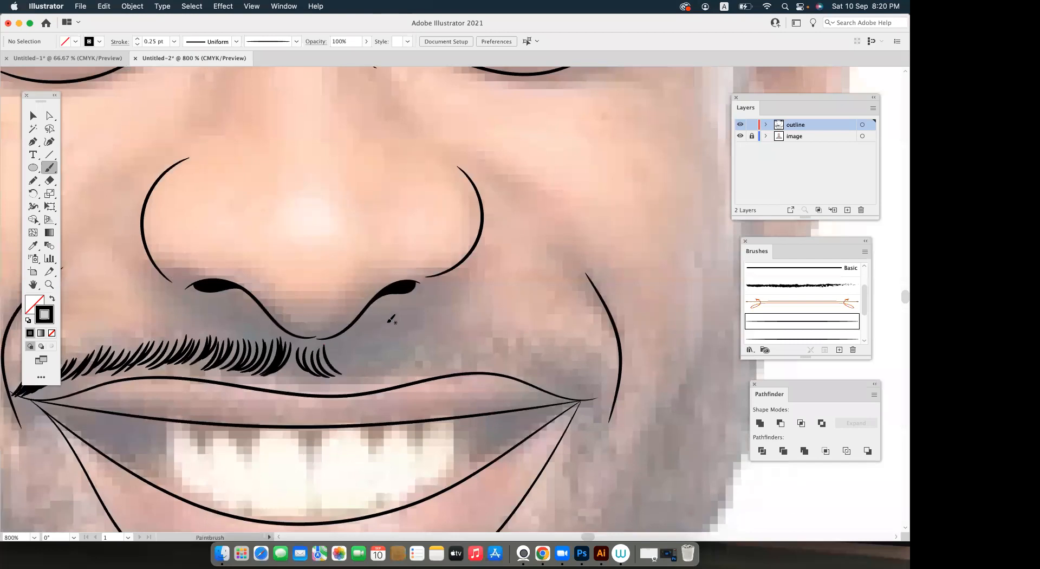
{"action": "mouse_move", "coordinate": [350, 325]}
{"action": "left_mouse_down"}
{"action": "mouse_move", "coordinate": [306, 329]}
{"action": "mouse_move", "coordinate": [309, 377]}
{"action": "mouse_move", "coordinate": [338, 371]}
{"action": "left_mouse_up"}
{"action": "mouse_move", "coordinate": [333, 348]}
{"action": "left_mouse_down"}
{"action": "mouse_move", "coordinate": [352, 359]}
{"action": "mouse_move", "coordinate": [339, 345]}
{"action": "mouse_move", "coordinate": [346, 364]}
{"action": "mouse_move", "coordinate": [356, 353]}
{"action": "mouse_move", "coordinate": [362, 370]}
{"action": "mouse_move", "coordinate": [364, 358]}
{"action": "mouse_move", "coordinate": [351, 351]}
{"action": "mouse_move", "coordinate": [363, 374]}
{"action": "mouse_move", "coordinate": [346, 350]}
{"action": "mouse_move", "coordinate": [381, 366]}
{"action": "mouse_move", "coordinate": [368, 347]}
{"action": "mouse_move", "coordinate": [389, 366]}
{"action": "mouse_move", "coordinate": [376, 347]}
{"action": "mouse_move", "coordinate": [387, 360]}
{"action": "mouse_move", "coordinate": [419, 361]}
{"action": "mouse_move", "coordinate": [408, 343]}
{"action": "mouse_move", "coordinate": [425, 364]}
{"action": "left_mouse_up"}
{"action": "key", "text": "super+z"}
{"action": "mouse_move", "coordinate": [413, 345]}
{"action": "left_mouse_down"}
{"action": "mouse_move", "coordinate": [452, 347]}
{"action": "mouse_move", "coordinate": [472, 367]}
{"action": "mouse_move", "coordinate": [462, 346]}
{"action": "mouse_move", "coordinate": [505, 374]}
{"action": "mouse_move", "coordinate": [483, 350]}
{"action": "mouse_move", "coordinate": [522, 375]}
{"action": "left_mouse_up"}
{"action": "mouse_move", "coordinate": [506, 361]}
{"action": "left_mouse_down"}
{"action": "mouse_move", "coordinate": [532, 377]}
{"action": "mouse_move", "coordinate": [515, 360]}
{"action": "mouse_move", "coordinate": [531, 366]}
{"action": "mouse_move", "coordinate": [538, 392]}
{"action": "left_mouse_up"}
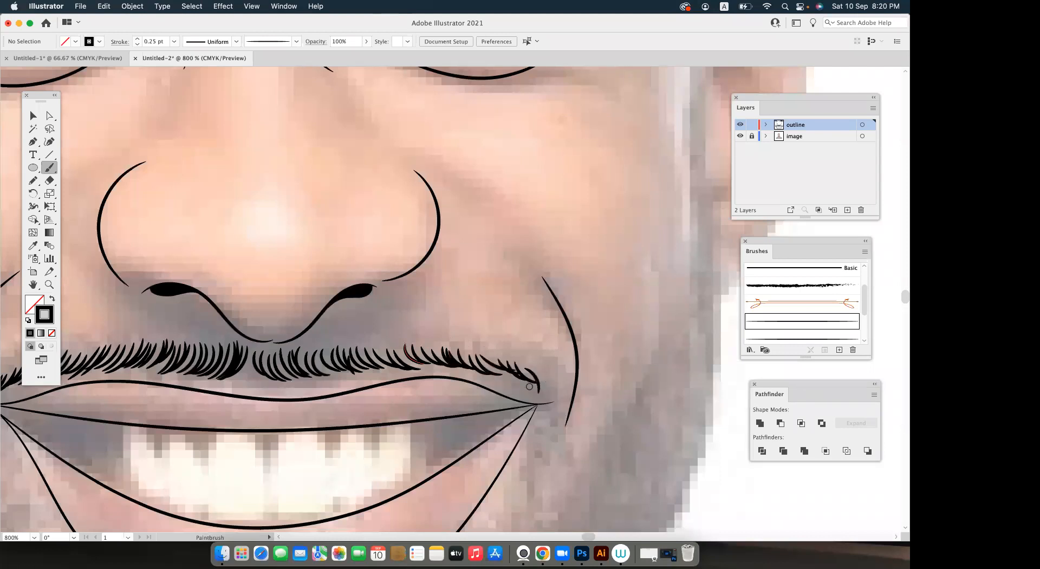
{"action": "scroll", "coordinate": [536, 374], "scroll_direction": "down", "scroll_amount": 2}
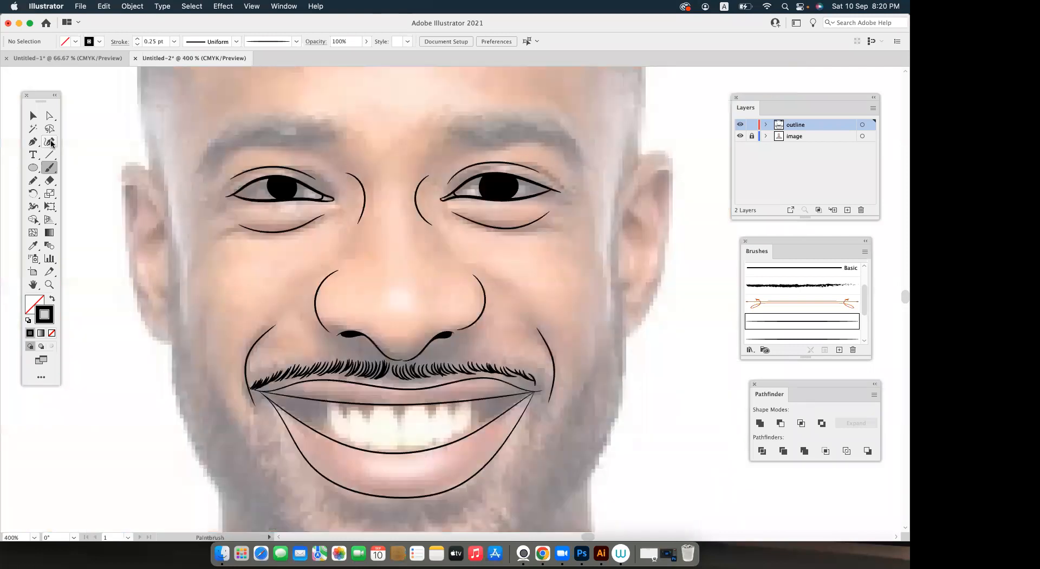
{"action": "left_click", "coordinate": [34, 142]}
{"action": "scroll", "coordinate": [378, 260], "scroll_direction": "up", "scroll_amount": 3}
{"action": "scroll", "coordinate": [471, 255], "scroll_direction": "up", "scroll_amount": 1}
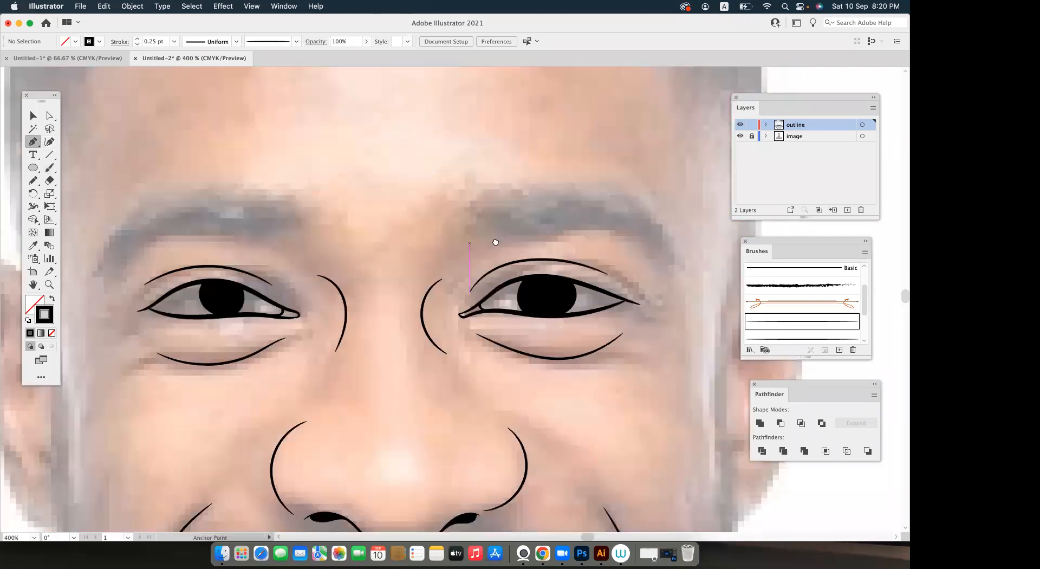
{"action": "left_click", "coordinate": [358, 243]}
{"action": "mouse_move", "coordinate": [486, 211]}
{"action": "left_mouse_down"}
{"action": "mouse_move", "coordinate": [358, 258]}
{"action": "mouse_move", "coordinate": [350, 281]}
{"action": "mouse_move", "coordinate": [447, 280]}
{"action": "left_mouse_up"}
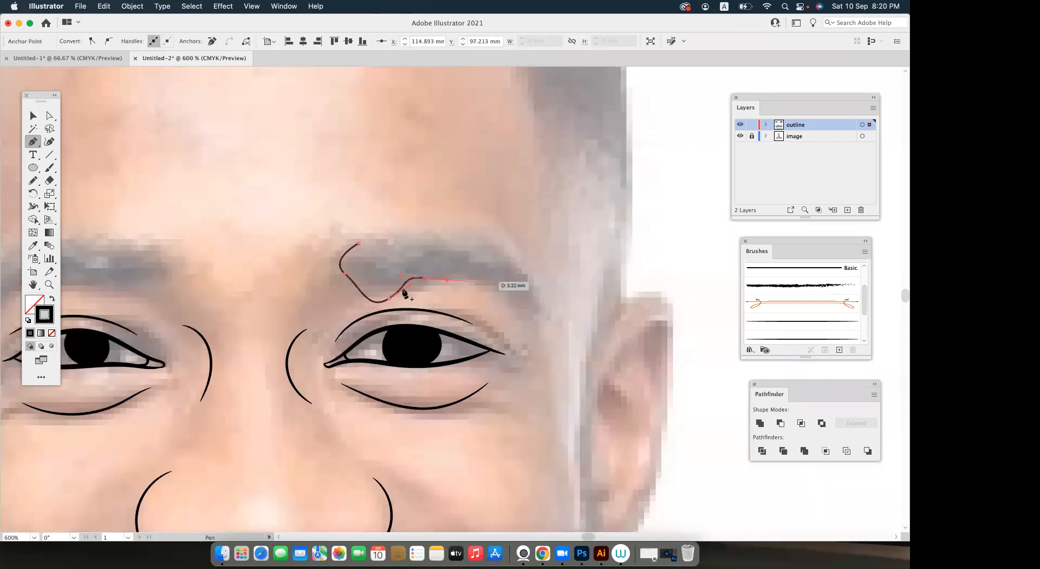
{"action": "key", "text": "super+z"}
{"action": "key", "text": "super+z"}
{"action": "key", "text": "super+z"}
{"action": "key", "text": "super+z"}
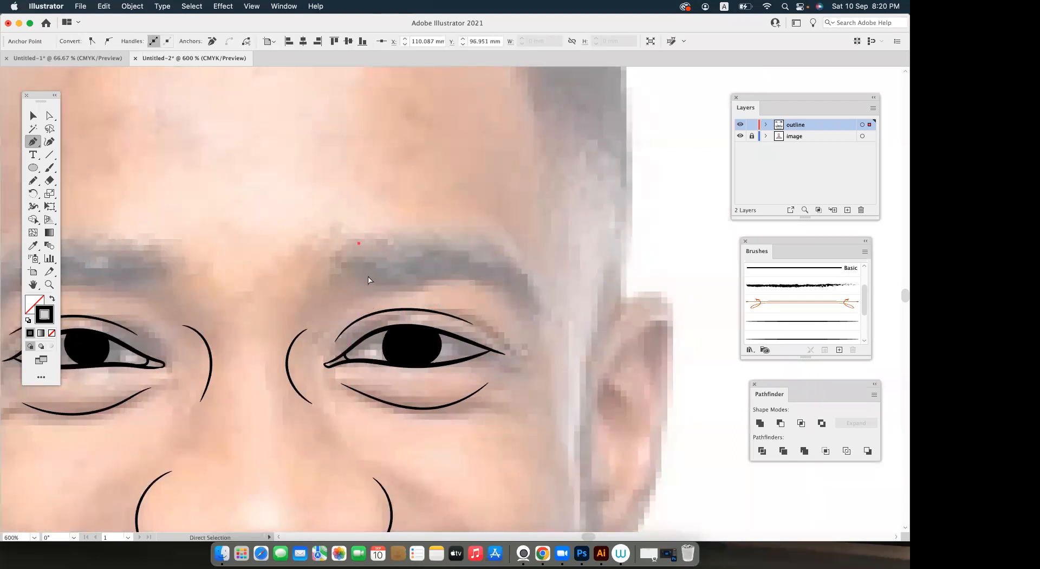
Draw the outline of the right eyebrow with the Pencil tool, adding small jagged hair tips along its edges.
{"action": "left_click_drag", "start_coordinate": [32, 180], "coordinate": [72, 195]}
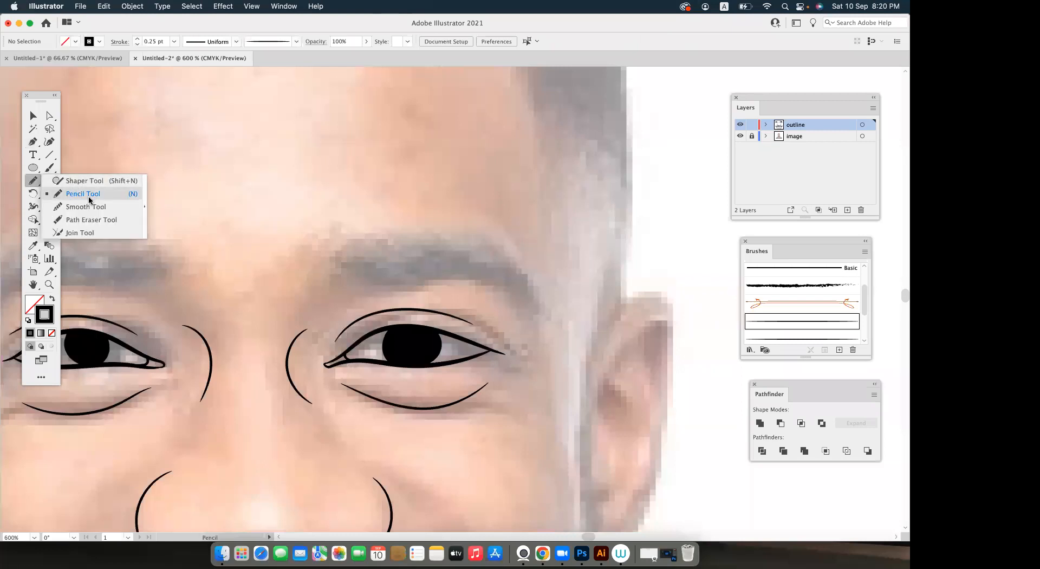
{"action": "scroll", "coordinate": [307, 227], "scroll_direction": "right", "scroll_amount": 3}
{"action": "mouse_move", "coordinate": [301, 233]}
{"action": "left_mouse_down"}
{"action": "mouse_move", "coordinate": [292, 259]}
{"action": "mouse_move", "coordinate": [324, 273]}
{"action": "mouse_move", "coordinate": [398, 263]}
{"action": "mouse_move", "coordinate": [476, 297]}
{"action": "mouse_move", "coordinate": [472, 312]}
{"action": "left_mouse_up"}
{"action": "mouse_move", "coordinate": [455, 255]}
{"action": "left_mouse_down"}
{"action": "mouse_move", "coordinate": [433, 233]}
{"action": "mouse_move", "coordinate": [379, 218]}
{"action": "mouse_move", "coordinate": [318, 225]}
{"action": "left_mouse_up"}
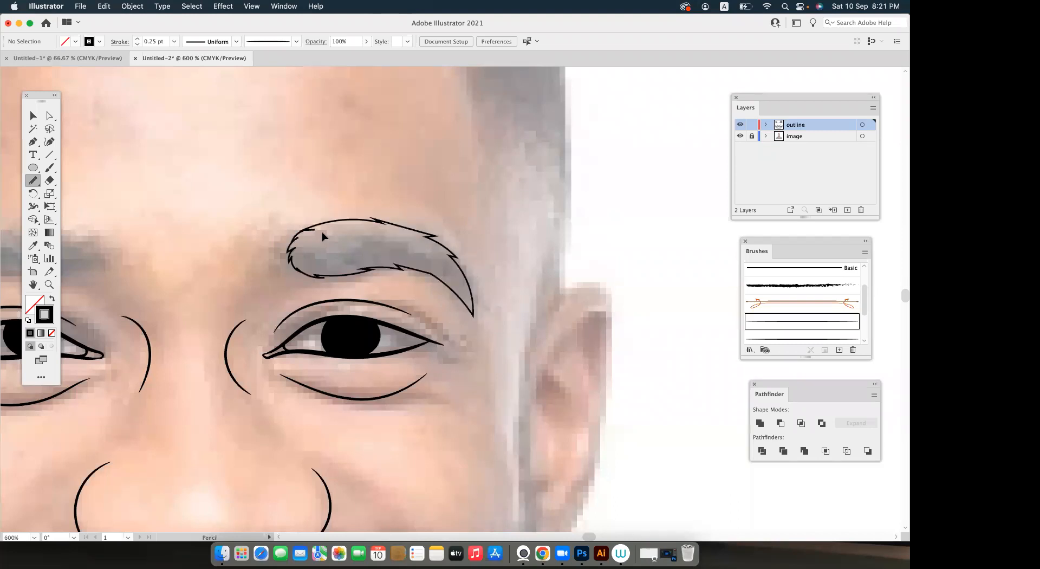
Fill the right eyebrow shape with solid black and no stroke, and deselect it.
{"action": "key", "text": "v"}
{"action": "left_click", "coordinate": [297, 239]}
{"action": "left_click", "coordinate": [52, 298]}
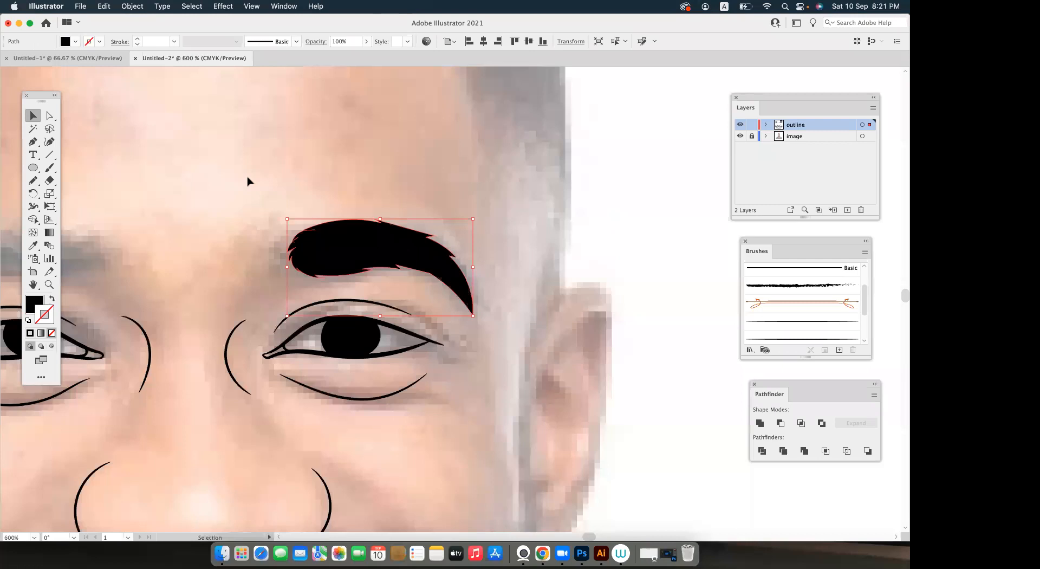
{"action": "left_click", "coordinate": [295, 197]}
{"action": "scroll", "coordinate": [295, 197], "scroll_direction": "down", "scroll_amount": 1}
{"action": "left_click_drag", "start_coordinate": [397, 215], "coordinate": [436, 209]}
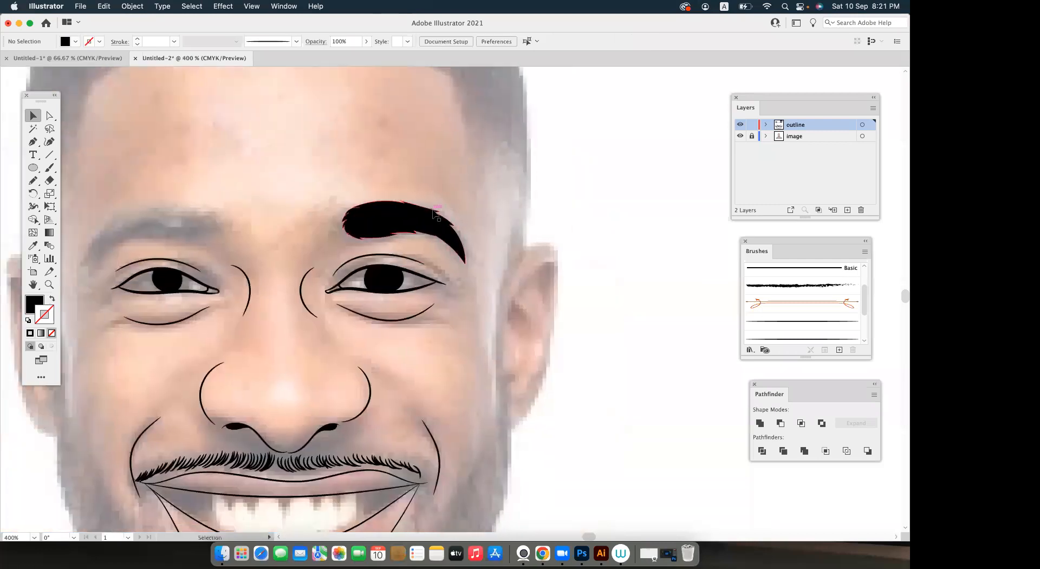
{"action": "scroll", "coordinate": [436, 213], "scroll_direction": "down", "scroll_amount": 1}
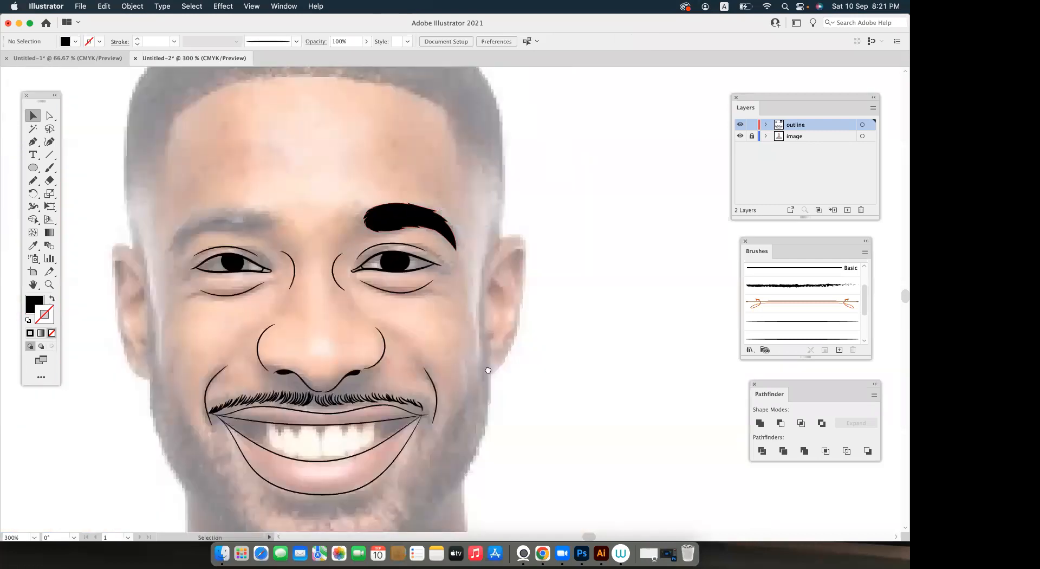
{"action": "scroll", "coordinate": [412, 228], "scroll_direction": "down", "scroll_amount": 5}
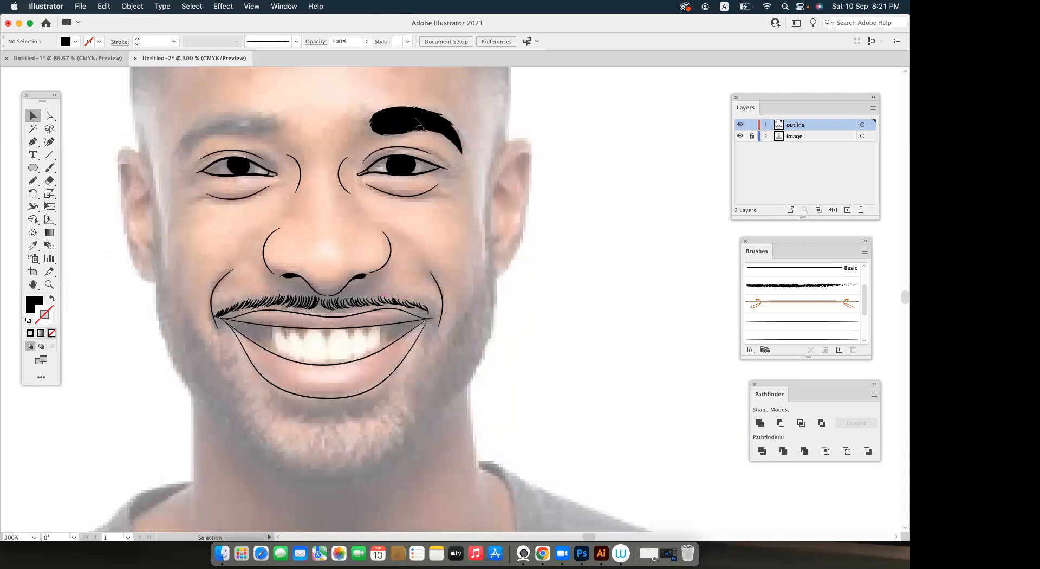
{"action": "scroll", "coordinate": [420, 140], "scroll_direction": "up", "scroll_amount": 1}
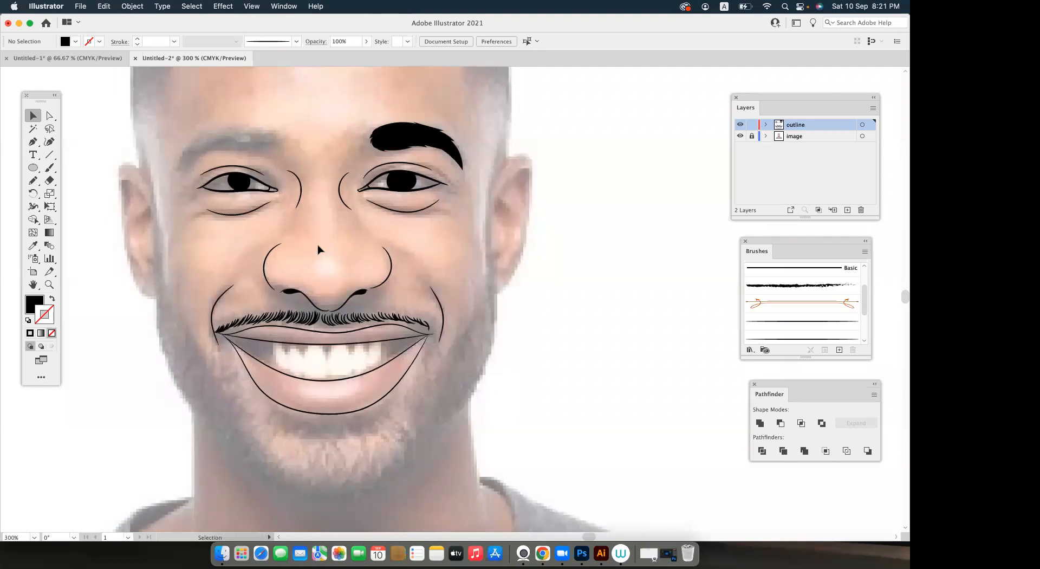
{"action": "left_click", "coordinate": [49, 167]}
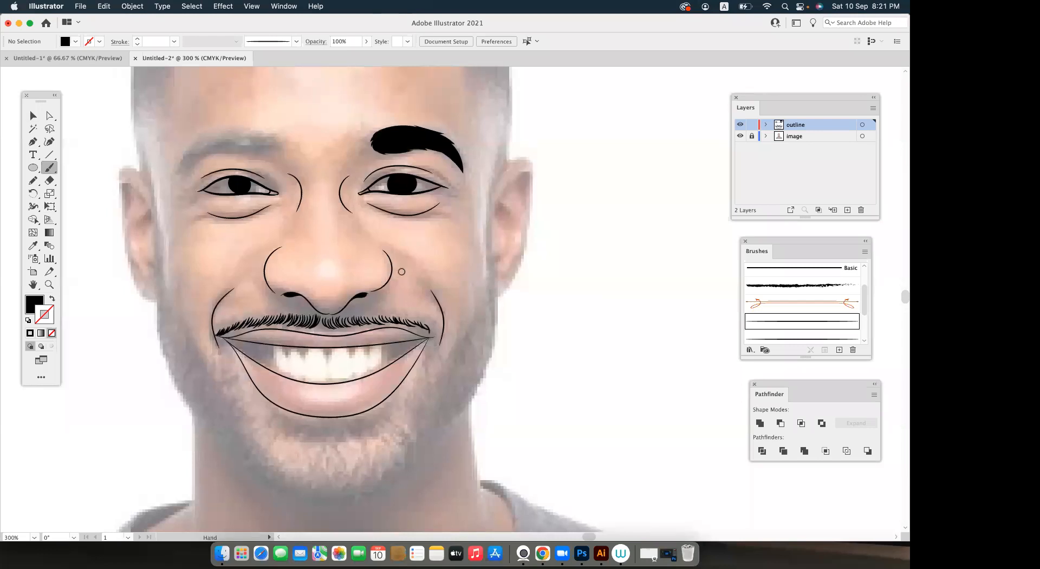
{"action": "scroll", "coordinate": [399, 271], "scroll_direction": "up", "scroll_amount": 2}
{"action": "left_click_drag", "start_coordinate": [300, 552], "coordinate": [233, 546]}
{"action": "left_click_drag", "start_coordinate": [475, 256], "coordinate": [470, 293]}
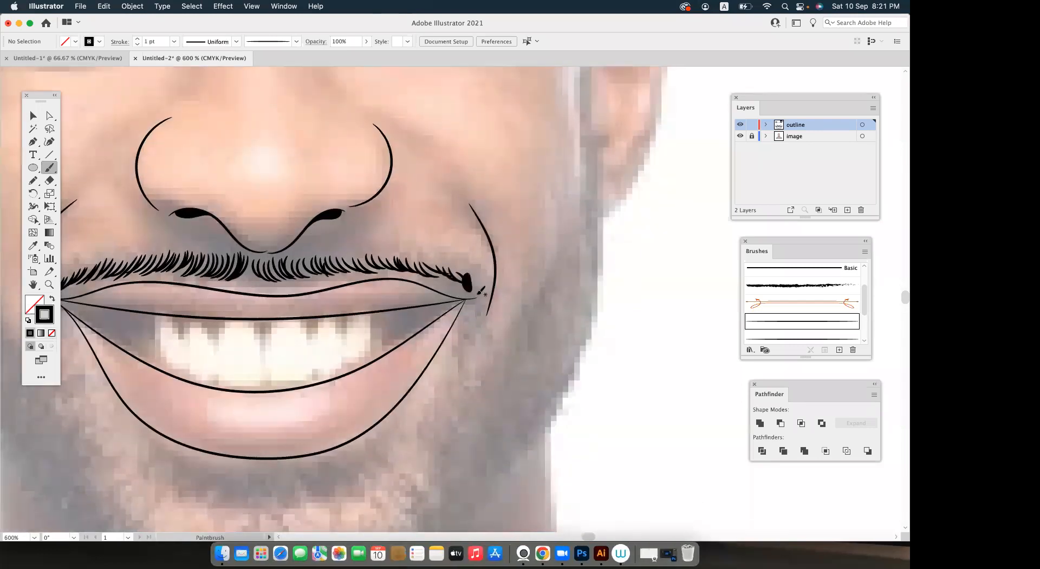
{"action": "key", "text": "super+z"}
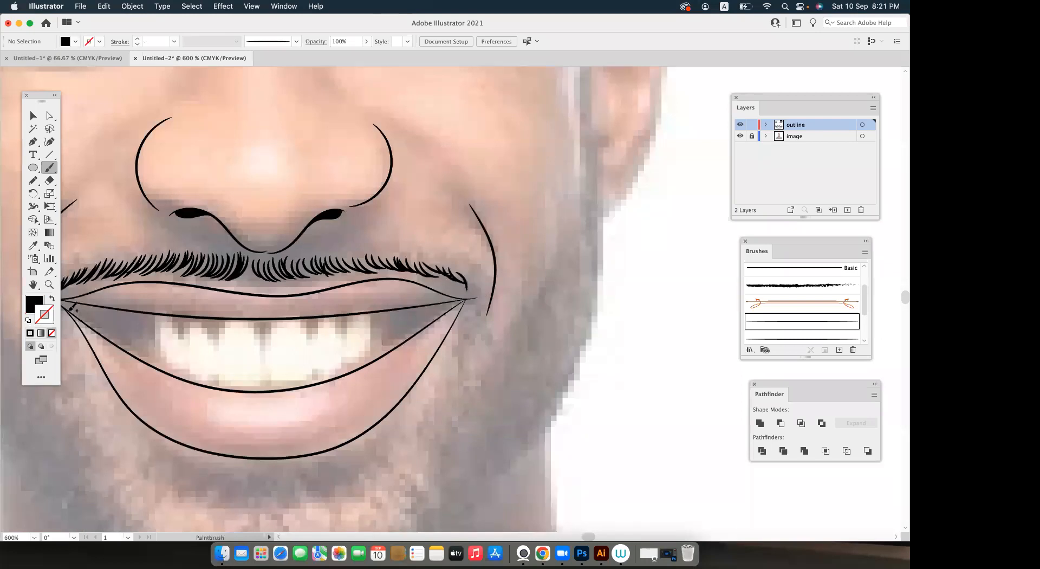
Paint short black hairs at the right mouth corner and match them to the moustache hairs' 0.25 pt stroke with the Eyedropper.
{"action": "left_click", "coordinate": [51, 299]}
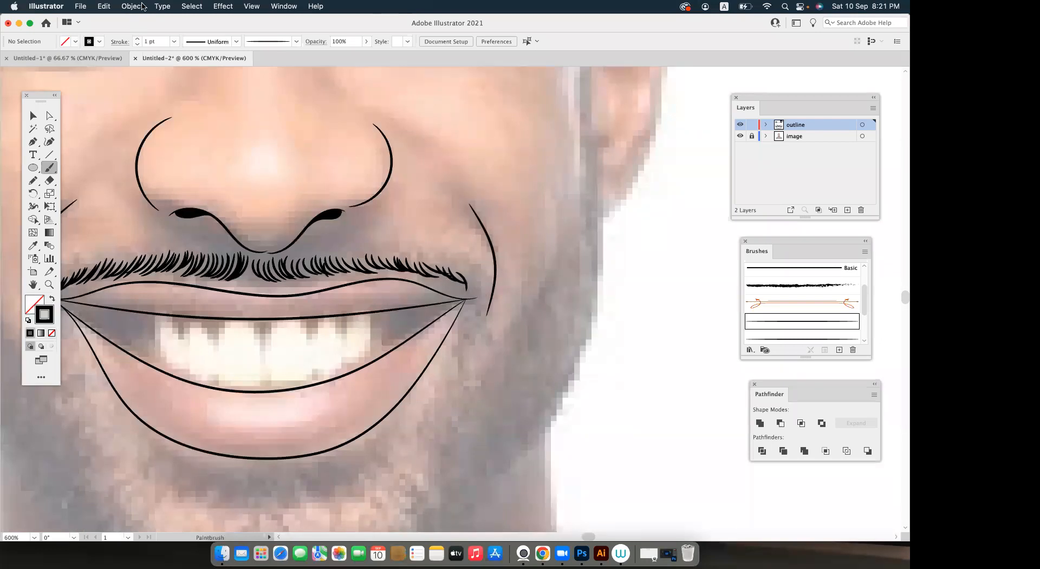
{"action": "left_click", "coordinate": [137, 44]}
{"action": "scroll", "coordinate": [480, 211], "scroll_direction": "down", "scroll_amount": 5}
{"action": "mouse_move", "coordinate": [480, 216]}
{"action": "left_mouse_down"}
{"action": "mouse_move", "coordinate": [483, 241]}
{"action": "mouse_move", "coordinate": [470, 236]}
{"action": "left_mouse_up"}
{"action": "key", "text": "v"}
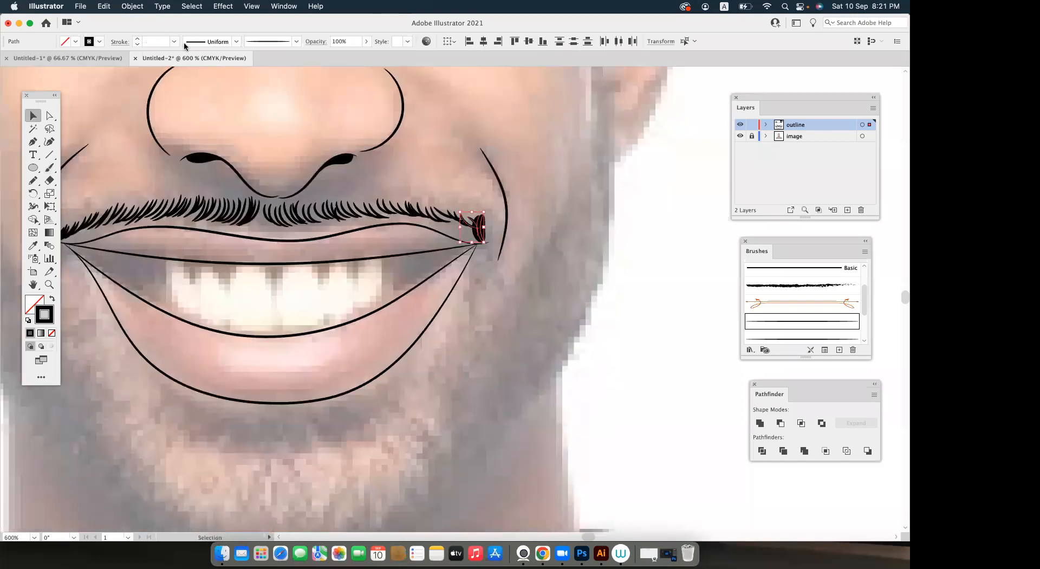
{"action": "key", "text": "i"}
{"action": "left_click", "coordinate": [243, 213]}
{"action": "key", "text": "v"}
{"action": "left_click", "coordinate": [80, 167]}
Thicken the right end of the moustache with more Paintbrush hairs curving down past the mouth corner.
{"action": "key", "text": "b"}
{"action": "scroll", "coordinate": [471, 235], "scroll_direction": "down", "scroll_amount": 2}
{"action": "scroll", "coordinate": [471, 235], "scroll_direction": "right", "scroll_amount": 2}
{"action": "mouse_move", "coordinate": [454, 191]}
{"action": "left_mouse_down"}
{"action": "mouse_move", "coordinate": [449, 214]}
{"action": "mouse_move", "coordinate": [462, 221]}
{"action": "left_mouse_up"}
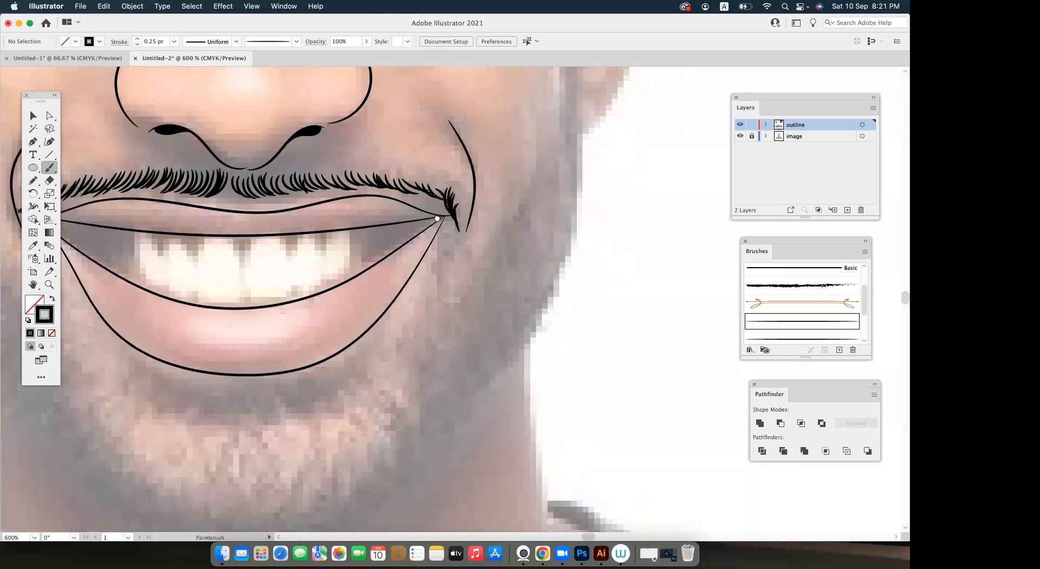
{"action": "scroll", "coordinate": [437, 218], "scroll_direction": "up", "scroll_amount": 2}
{"action": "scroll", "coordinate": [437, 218], "scroll_direction": "left", "scroll_amount": 1}
{"action": "mouse_move", "coordinate": [405, 203]}
{"action": "left_mouse_down"}
{"action": "mouse_move", "coordinate": [417, 220]}
{"action": "mouse_move", "coordinate": [385, 221]}
{"action": "left_mouse_up"}
{"action": "mouse_move", "coordinate": [366, 201]}
{"action": "left_mouse_down"}
{"action": "mouse_move", "coordinate": [379, 218]}
{"action": "mouse_move", "coordinate": [365, 222]}
{"action": "left_mouse_up"}
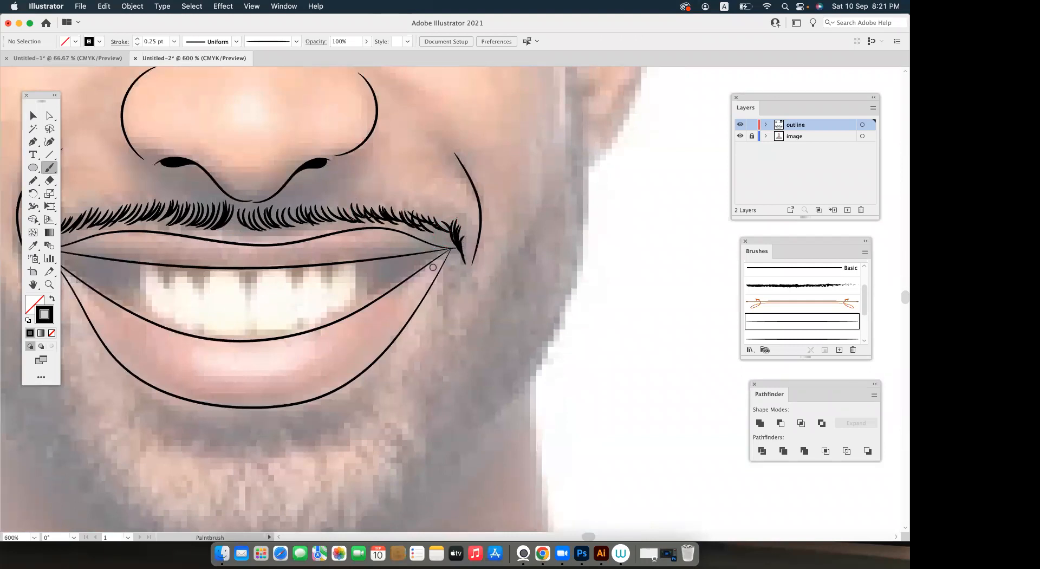
Paint a narrow column of short beard hairs from the right mouth corner down beside the lower lip.
{"action": "key", "text": "super+minus"}
{"action": "mouse_move", "coordinate": [436, 267]}
{"action": "left_mouse_down"}
{"action": "mouse_move", "coordinate": [441, 292]}
{"action": "mouse_move", "coordinate": [455, 266]}
{"action": "mouse_move", "coordinate": [443, 284]}
{"action": "left_mouse_up"}
{"action": "mouse_move", "coordinate": [466, 244]}
{"action": "left_mouse_down"}
{"action": "mouse_move", "coordinate": [457, 279]}
{"action": "mouse_move", "coordinate": [442, 283]}
{"action": "left_mouse_up"}
{"action": "scroll", "coordinate": [448, 271], "scroll_direction": "down", "scroll_amount": 3}
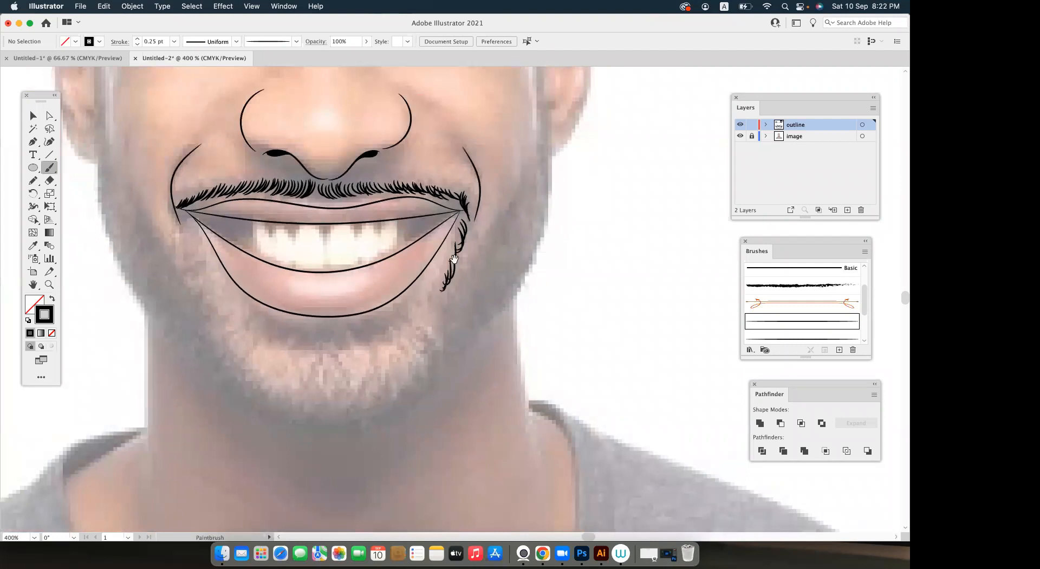
Paint a row of hairs rising across the right cheek and a second strand beside the column next to the lower lip.
{"action": "scroll", "coordinate": [454, 259], "scroll_direction": "up", "scroll_amount": 3}
{"action": "scroll", "coordinate": [454, 259], "scroll_direction": "right", "scroll_amount": 3}
{"action": "mouse_move", "coordinate": [447, 256]}
{"action": "left_mouse_down"}
{"action": "mouse_move", "coordinate": [443, 271]}
{"action": "mouse_move", "coordinate": [464, 252]}
{"action": "mouse_move", "coordinate": [464, 271]}
{"action": "mouse_move", "coordinate": [436, 279]}
{"action": "mouse_move", "coordinate": [409, 319]}
{"action": "left_mouse_up"}
{"action": "scroll", "coordinate": [461, 260], "scroll_direction": "up", "scroll_amount": 3}
{"action": "scroll", "coordinate": [461, 260], "scroll_direction": "right", "scroll_amount": 1}
{"action": "scroll", "coordinate": [460, 268], "scroll_direction": "down", "scroll_amount": 3}
{"action": "scroll", "coordinate": [460, 268], "scroll_direction": "left", "scroll_amount": 1}
{"action": "mouse_move", "coordinate": [415, 272]}
{"action": "left_mouse_down"}
{"action": "mouse_move", "coordinate": [414, 231]}
{"action": "mouse_move", "coordinate": [412, 284]}
{"action": "left_mouse_up"}
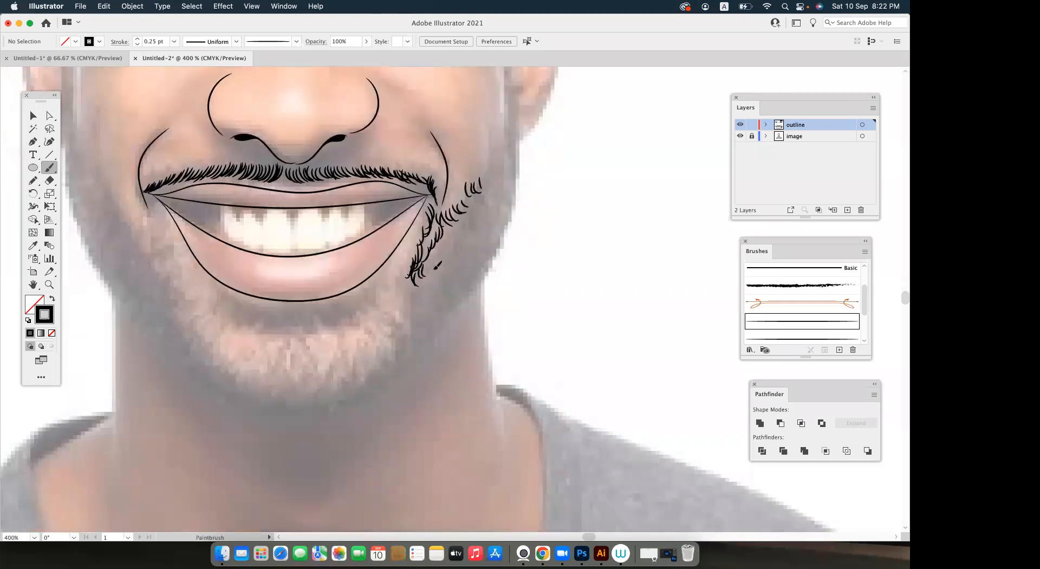
{"action": "scroll", "coordinate": [428, 271], "scroll_direction": "up", "scroll_amount": 2}
{"action": "scroll", "coordinate": [428, 271], "scroll_direction": "right", "scroll_amount": 1}
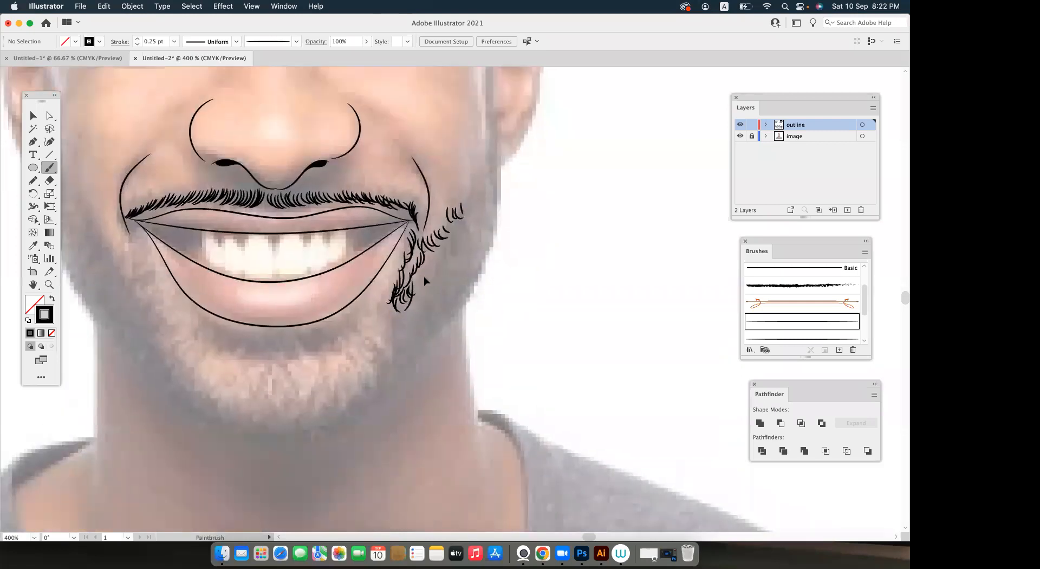
Fill the gap between the mouth-side column and the cheek row with short curved hairs.
{"action": "mouse_move", "coordinate": [428, 283]}
{"action": "left_mouse_down"}
{"action": "mouse_move", "coordinate": [411, 300]}
{"action": "mouse_move", "coordinate": [432, 294]}
{"action": "left_mouse_up"}
{"action": "left_click_drag", "start_coordinate": [437, 253], "coordinate": [445, 248]}
{"action": "scroll", "coordinate": [428, 287], "scroll_direction": "up", "scroll_amount": 2}
{"action": "scroll", "coordinate": [427, 287], "scroll_direction": "right", "scroll_amount": 1}
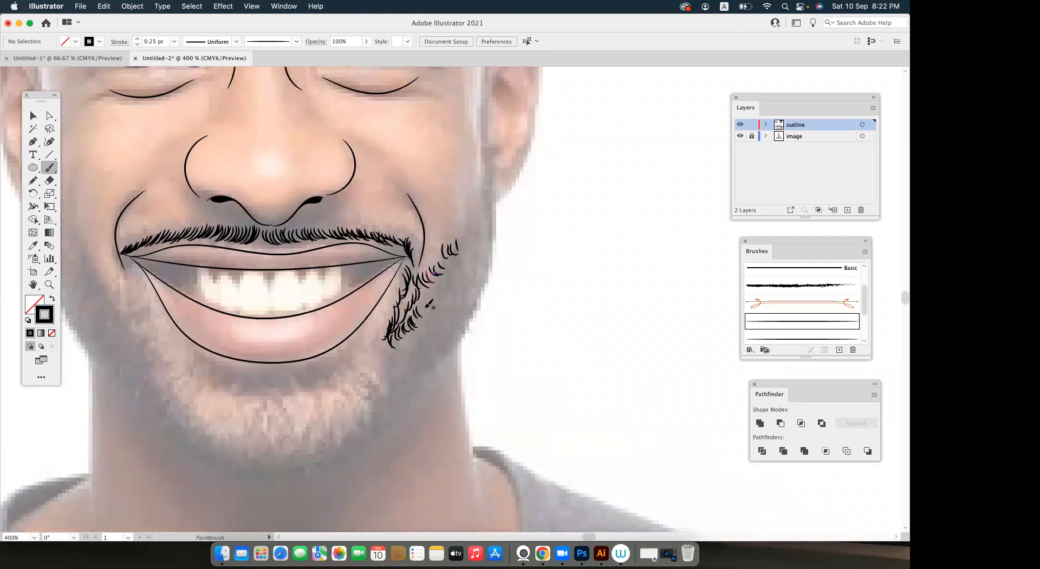
{"action": "scroll", "coordinate": [429, 304], "scroll_direction": "down", "scroll_amount": 1}
{"action": "scroll", "coordinate": [429, 304], "scroll_direction": "left", "scroll_amount": 1}
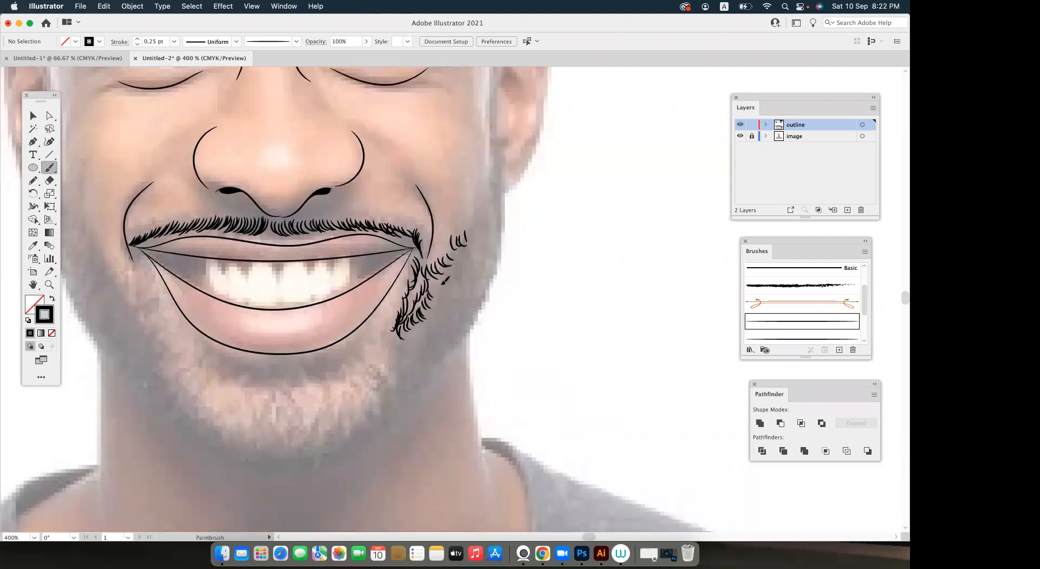
Thicken the cheek row with overlapping hairs along its lower edge up towards the jaw.
{"action": "scroll", "coordinate": [443, 287], "scroll_direction": "up", "scroll_amount": 2}
{"action": "mouse_move", "coordinate": [451, 289]}
{"action": "left_mouse_down"}
{"action": "mouse_move", "coordinate": [439, 311]}
{"action": "mouse_move", "coordinate": [445, 299]}
{"action": "left_mouse_up"}
{"action": "mouse_move", "coordinate": [462, 275]}
{"action": "left_mouse_down"}
{"action": "mouse_move", "coordinate": [453, 309]}
{"action": "mouse_move", "coordinate": [475, 278]}
{"action": "mouse_move", "coordinate": [470, 258]}
{"action": "mouse_move", "coordinate": [465, 283]}
{"action": "left_mouse_up"}
{"action": "scroll", "coordinate": [457, 299], "scroll_direction": "up", "scroll_amount": 2}
{"action": "scroll", "coordinate": [457, 300], "scroll_direction": "right", "scroll_amount": 1}
{"action": "scroll", "coordinate": [463, 279], "scroll_direction": "up", "scroll_amount": 2}
{"action": "scroll", "coordinate": [463, 279], "scroll_direction": "right", "scroll_amount": 1}
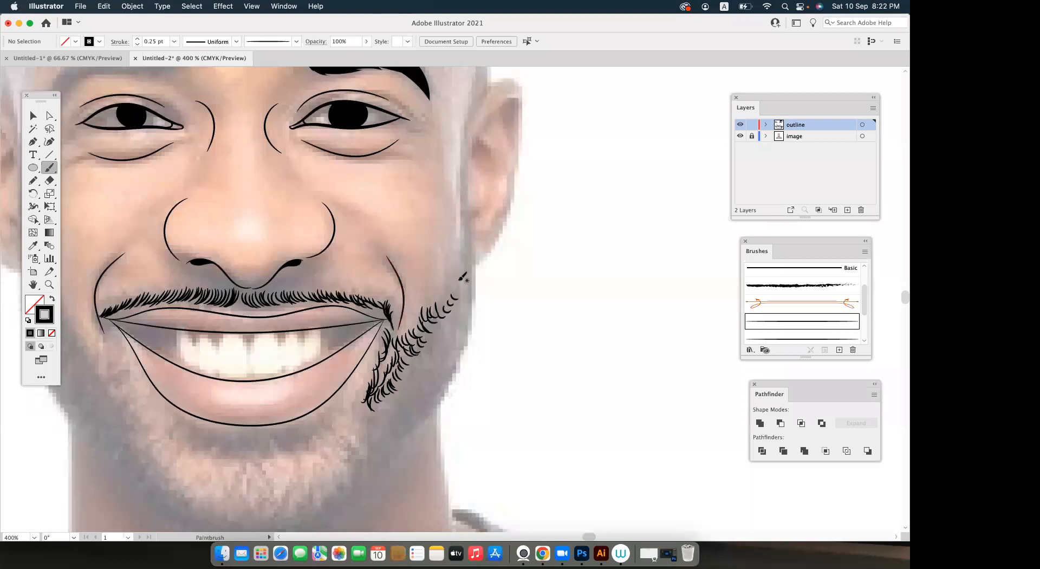
{"action": "scroll", "coordinate": [459, 283], "scroll_direction": "down", "scroll_amount": 2}
{"action": "scroll", "coordinate": [460, 284], "scroll_direction": "left", "scroll_amount": 1}
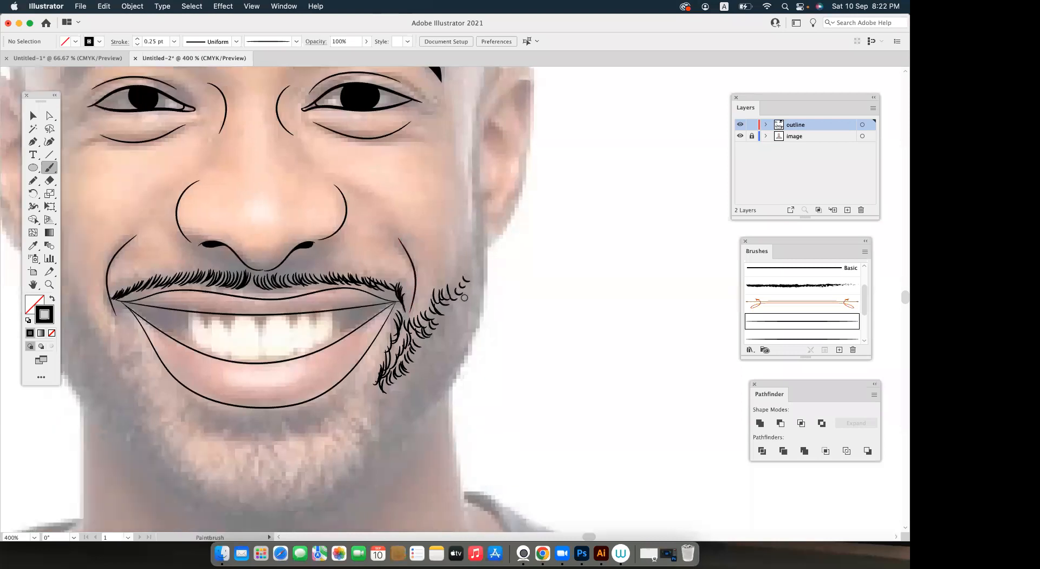
Paint another band of curved hairs below the cheek row, running down to the bottom of the beard patch.
{"action": "scroll", "coordinate": [467, 296], "scroll_direction": "up", "scroll_amount": 2}
{"action": "scroll", "coordinate": [466, 297], "scroll_direction": "up", "scroll_amount": 1}
{"action": "mouse_move", "coordinate": [438, 314]}
{"action": "left_mouse_down"}
{"action": "mouse_move", "coordinate": [416, 340]}
{"action": "mouse_move", "coordinate": [445, 299]}
{"action": "left_mouse_up"}
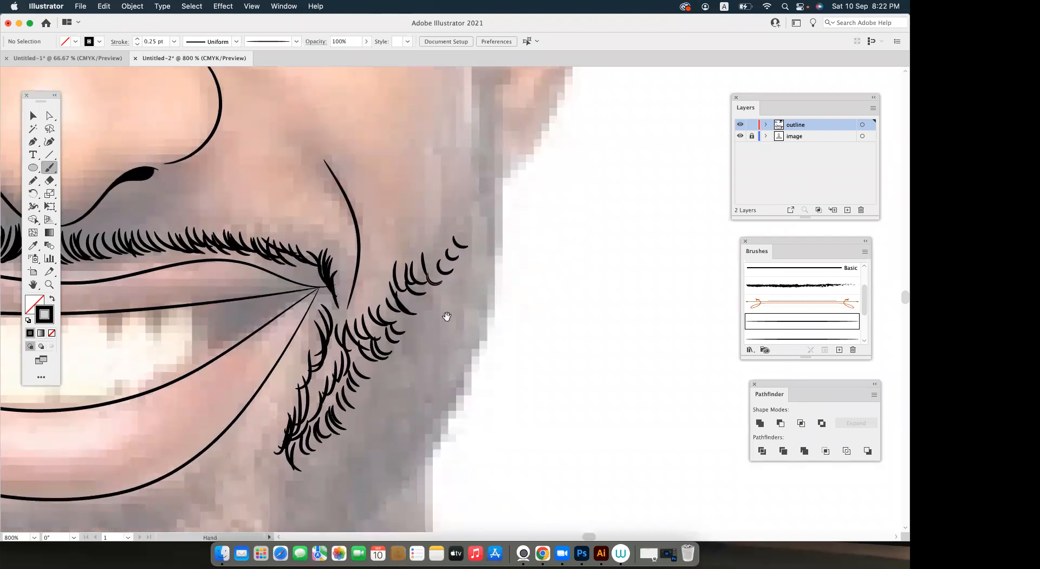
{"action": "left_click_drag", "start_coordinate": [447, 317], "coordinate": [441, 281]}
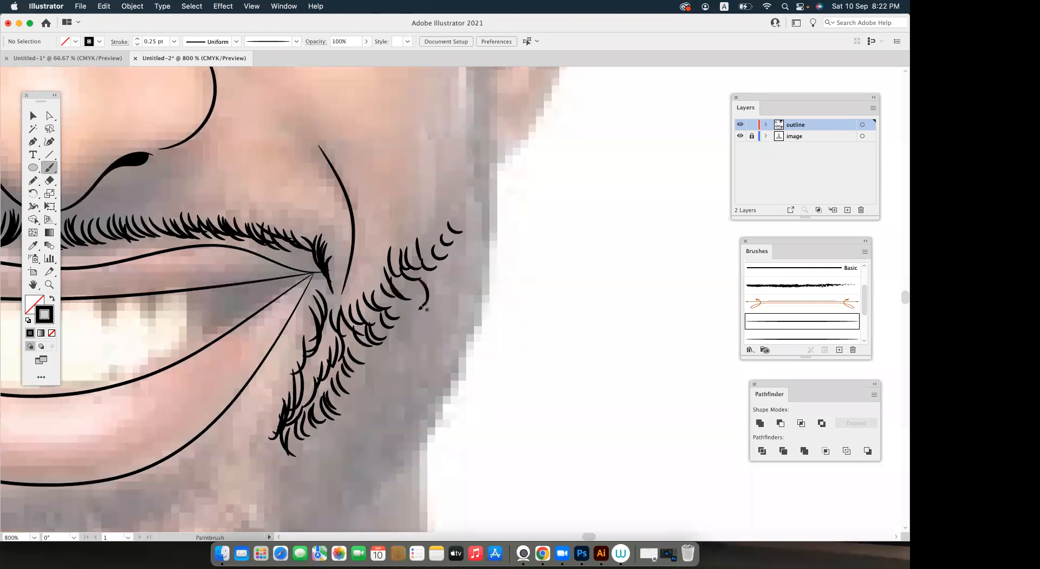
{"action": "mouse_move", "coordinate": [419, 316]}
{"action": "left_mouse_down"}
{"action": "mouse_move", "coordinate": [408, 296]}
{"action": "mouse_move", "coordinate": [396, 335]}
{"action": "mouse_move", "coordinate": [431, 285]}
{"action": "mouse_move", "coordinate": [430, 303]}
{"action": "mouse_move", "coordinate": [404, 323]}
{"action": "left_mouse_up"}
{"action": "left_click_drag", "start_coordinate": [453, 290], "coordinate": [511, 247]}
{"action": "mouse_move", "coordinate": [454, 281]}
{"action": "left_mouse_down"}
{"action": "mouse_move", "coordinate": [443, 312]}
{"action": "mouse_move", "coordinate": [485, 250]}
{"action": "left_mouse_up"}
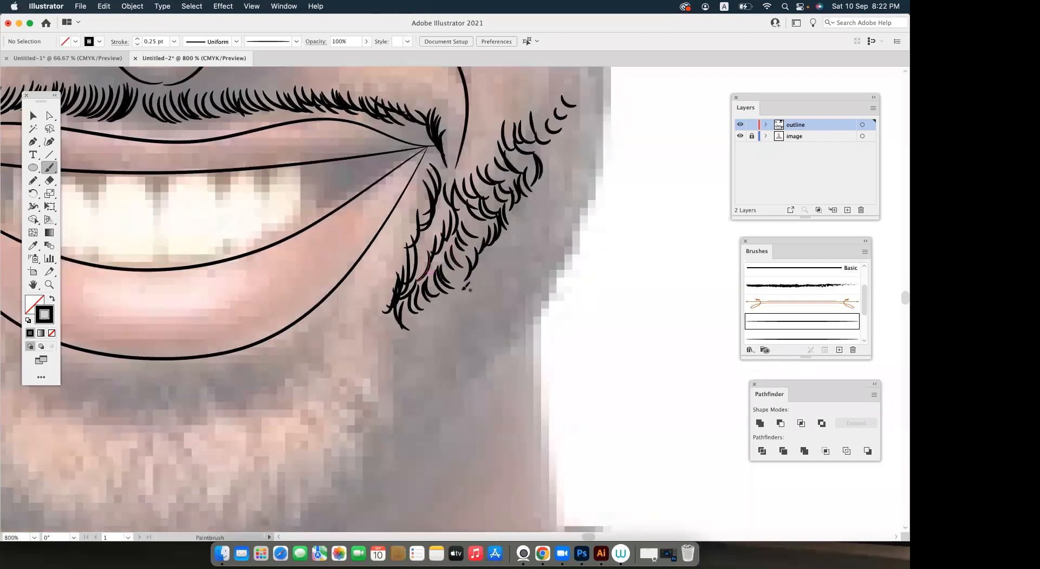
{"action": "mouse_move", "coordinate": [456, 293]}
{"action": "left_mouse_down"}
{"action": "mouse_move", "coordinate": [448, 313]}
{"action": "mouse_move", "coordinate": [442, 320]}
{"action": "mouse_move", "coordinate": [436, 307]}
{"action": "mouse_move", "coordinate": [423, 305]}
{"action": "left_mouse_up"}
{"action": "key", "text": "super+minus"}
{"action": "key", "text": "super+minus"}
{"action": "key", "text": "super+minus"}
{"action": "key", "text": "super+minus"}
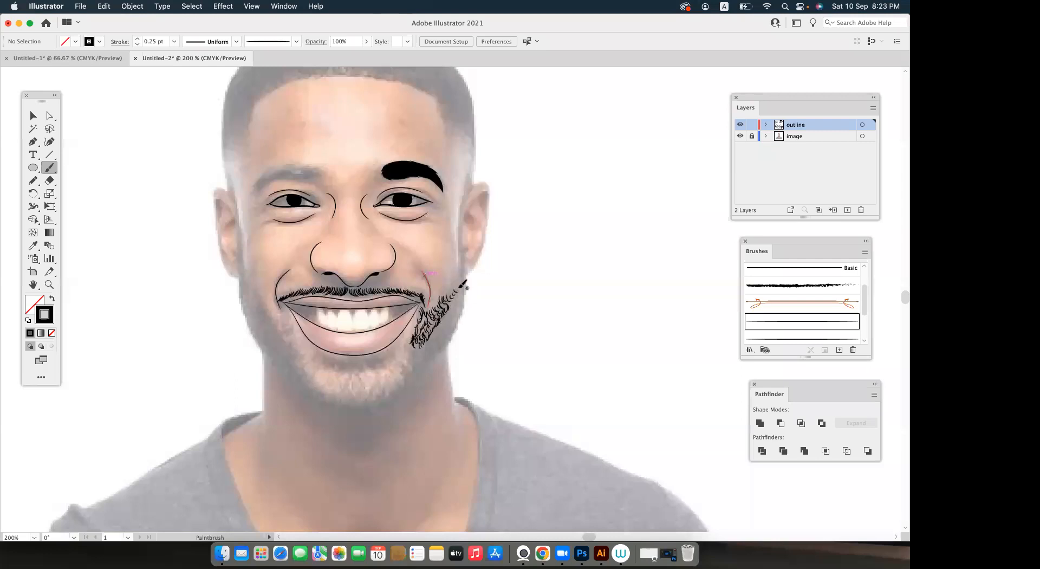
Extend the beard with Paintbrush hairs from the top of the cheek row up the jaw edge to below the right ear.
{"action": "scroll", "coordinate": [428, 348], "scroll_direction": "up", "scroll_amount": 2}
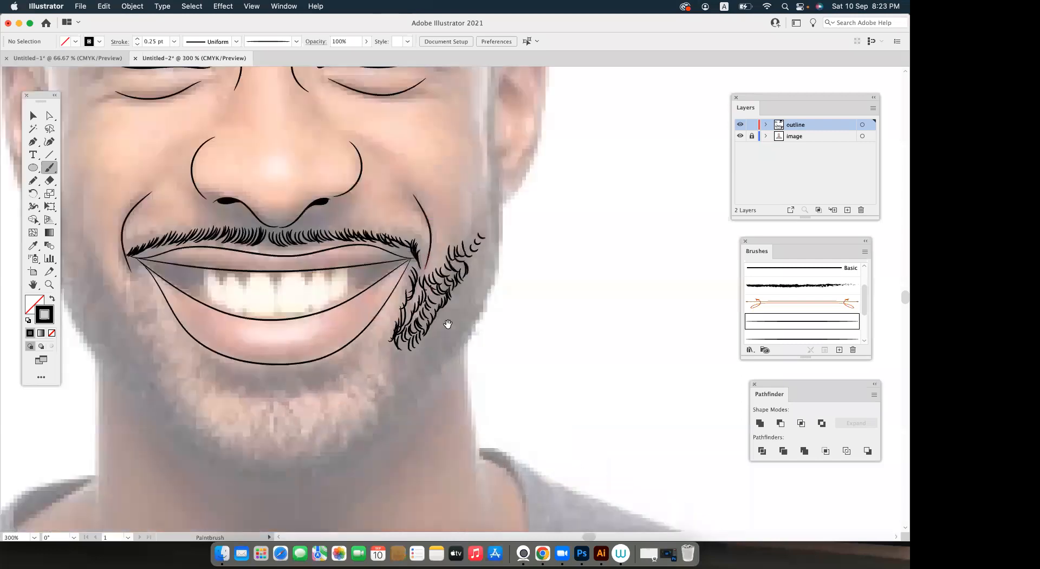
{"action": "scroll", "coordinate": [445, 326], "scroll_direction": "up", "scroll_amount": 2}
{"action": "scroll", "coordinate": [470, 305], "scroll_direction": "up", "scroll_amount": 1}
{"action": "key", "text": "v"}
{"action": "left_click_drag", "start_coordinate": [511, 271], "coordinate": [424, 363]}
{"action": "left_click", "coordinate": [66, 167]}
{"action": "left_click", "coordinate": [52, 168]}
{"action": "left_click_drag", "start_coordinate": [365, 331], "coordinate": [303, 314]}
{"action": "left_click_drag", "start_coordinate": [427, 287], "coordinate": [419, 348]}
{"action": "mouse_move", "coordinate": [431, 218]}
{"action": "left_mouse_down"}
{"action": "mouse_move", "coordinate": [439, 250]}
{"action": "mouse_move", "coordinate": [423, 278]}
{"action": "left_mouse_up"}
{"action": "left_click_drag", "start_coordinate": [417, 263], "coordinate": [413, 289]}
{"action": "mouse_move", "coordinate": [435, 235]}
{"action": "left_mouse_down"}
{"action": "mouse_move", "coordinate": [424, 243]}
{"action": "mouse_move", "coordinate": [438, 259]}
{"action": "left_mouse_up"}
{"action": "left_click_drag", "start_coordinate": [426, 248], "coordinate": [426, 288]}
{"action": "left_click_drag", "start_coordinate": [419, 294], "coordinate": [441, 264]}
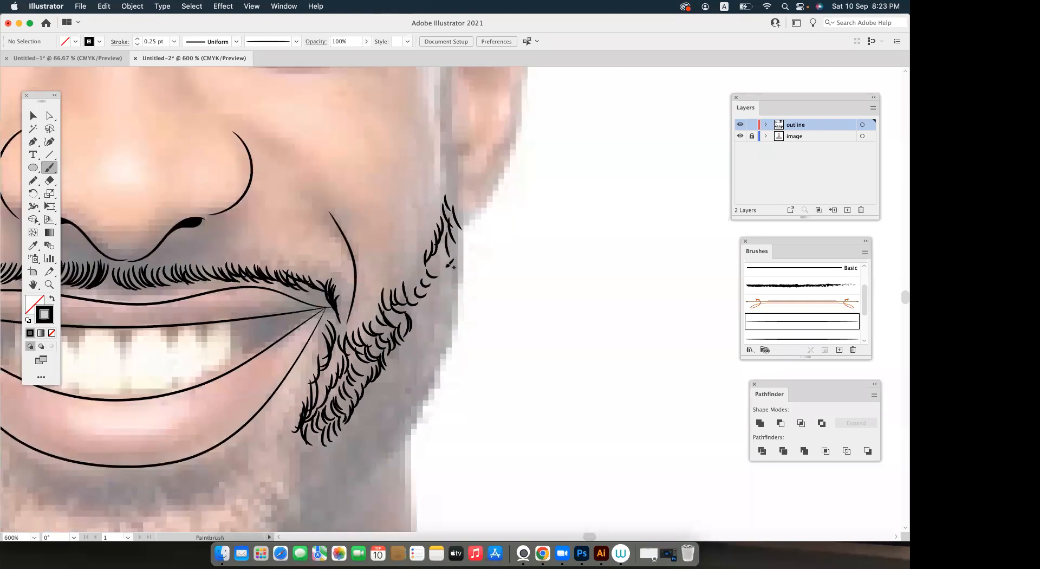
Paint outer rows of hairs along the right jaw edge from the sideburn down towards the chin.
{"action": "mouse_move", "coordinate": [448, 266]}
{"action": "left_mouse_down"}
{"action": "mouse_move", "coordinate": [456, 235]}
{"action": "mouse_move", "coordinate": [457, 257]}
{"action": "left_mouse_up"}
{"action": "left_click_drag", "start_coordinate": [446, 243], "coordinate": [440, 249]}
{"action": "mouse_move", "coordinate": [439, 288]}
{"action": "left_mouse_down"}
{"action": "mouse_move", "coordinate": [458, 247]}
{"action": "mouse_move", "coordinate": [465, 270]}
{"action": "left_mouse_up"}
{"action": "mouse_move", "coordinate": [450, 256]}
{"action": "left_mouse_down"}
{"action": "mouse_move", "coordinate": [458, 286]}
{"action": "mouse_move", "coordinate": [491, 273]}
{"action": "left_mouse_up"}
{"action": "mouse_move", "coordinate": [476, 262]}
{"action": "left_mouse_down"}
{"action": "mouse_move", "coordinate": [479, 283]}
{"action": "mouse_move", "coordinate": [440, 328]}
{"action": "mouse_move", "coordinate": [494, 320]}
{"action": "mouse_move", "coordinate": [480, 310]}
{"action": "mouse_move", "coordinate": [477, 322]}
{"action": "mouse_move", "coordinate": [514, 294]}
{"action": "mouse_move", "coordinate": [502, 330]}
{"action": "mouse_move", "coordinate": [481, 342]}
{"action": "mouse_move", "coordinate": [521, 338]}
{"action": "mouse_move", "coordinate": [471, 348]}
{"action": "left_mouse_up"}
{"action": "left_click_drag", "start_coordinate": [474, 336], "coordinate": [464, 351]}
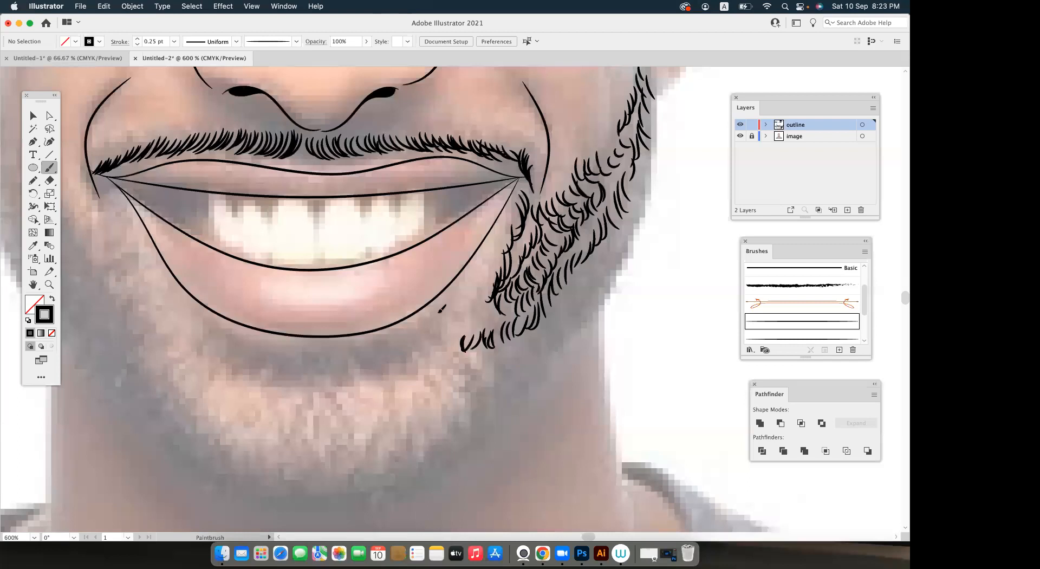
Paint hairs from the lower lip's right edge down to the beard, and add longer hairs along the outer jaw.
{"action": "left_click_drag", "start_coordinate": [436, 301], "coordinate": [439, 317]}
{"action": "mouse_move", "coordinate": [446, 305]}
{"action": "left_mouse_down"}
{"action": "mouse_move", "coordinate": [443, 318]}
{"action": "mouse_move", "coordinate": [465, 329]}
{"action": "mouse_move", "coordinate": [477, 312]}
{"action": "left_mouse_up"}
{"action": "left_click_drag", "start_coordinate": [475, 298], "coordinate": [490, 336]}
{"action": "left_click_drag", "start_coordinate": [508, 342], "coordinate": [439, 366]}
{"action": "mouse_move", "coordinate": [466, 306]}
{"action": "left_mouse_down"}
{"action": "mouse_move", "coordinate": [431, 334]}
{"action": "mouse_move", "coordinate": [435, 356]}
{"action": "mouse_move", "coordinate": [383, 393]}
{"action": "left_mouse_up"}
{"action": "mouse_move", "coordinate": [494, 248]}
{"action": "left_mouse_down"}
{"action": "mouse_move", "coordinate": [480, 307]}
{"action": "mouse_move", "coordinate": [486, 297]}
{"action": "mouse_move", "coordinate": [514, 298]}
{"action": "mouse_move", "coordinate": [512, 315]}
{"action": "left_mouse_up"}
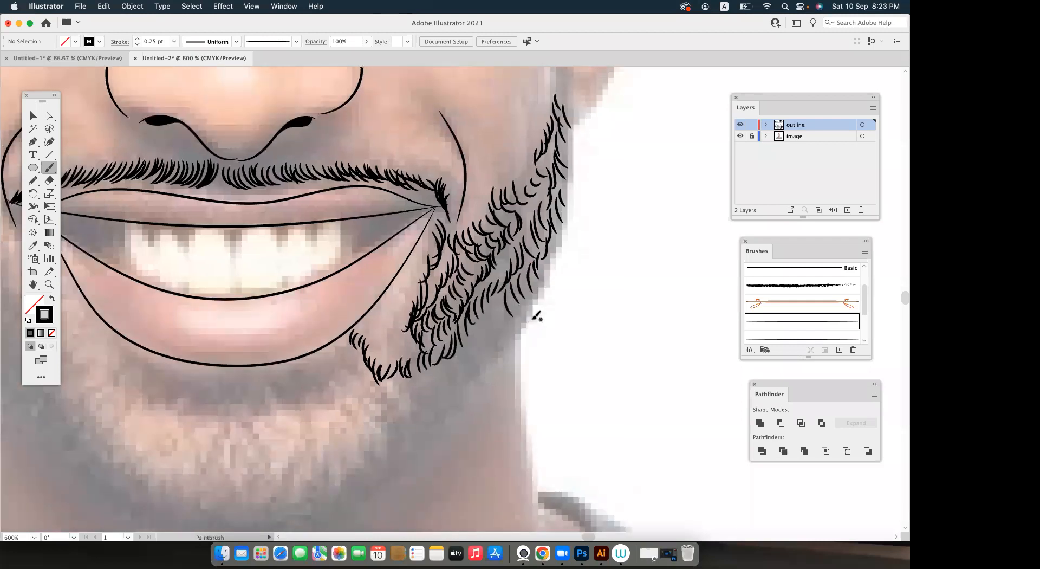
Duplicate a cluster of outer jaw hairs along the lower jaw edge to fill out the beard, and deselect it.
{"action": "scroll", "coordinate": [534, 313], "scroll_direction": "up", "scroll_amount": 2}
{"action": "key", "text": "v"}
{"action": "left_click", "coordinate": [520, 290]}
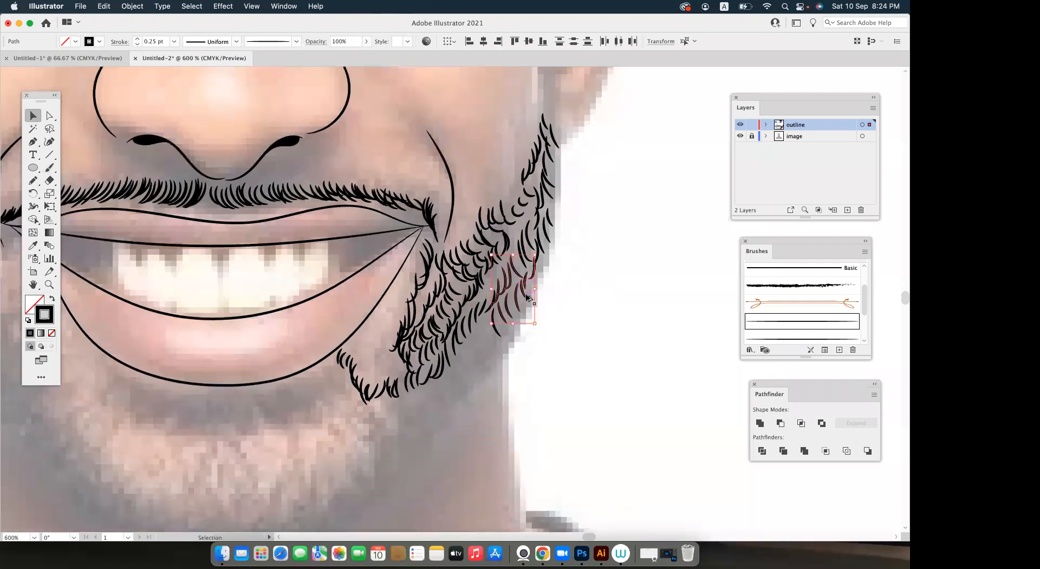
{"action": "mouse_move", "coordinate": [519, 290]}
{"action": "left_mouse_down"}
{"action": "mouse_move", "coordinate": [396, 411]}
{"action": "mouse_move", "coordinate": [413, 428]}
{"action": "mouse_move", "coordinate": [422, 379]}
{"action": "mouse_move", "coordinate": [411, 412]}
{"action": "mouse_move", "coordinate": [457, 399]}
{"action": "mouse_move", "coordinate": [433, 400]}
{"action": "left_mouse_up"}
{"action": "left_click", "coordinate": [454, 413]}
{"action": "scroll", "coordinate": [427, 420], "scroll_direction": "up", "scroll_amount": 2}
{"action": "left_click_drag", "start_coordinate": [357, 431], "coordinate": [482, 341]}
{"action": "mouse_move", "coordinate": [419, 375]}
{"action": "left_mouse_down"}
{"action": "mouse_move", "coordinate": [525, 285]}
{"action": "mouse_move", "coordinate": [558, 318]}
{"action": "left_mouse_up"}
{"action": "left_click", "coordinate": [568, 332]}
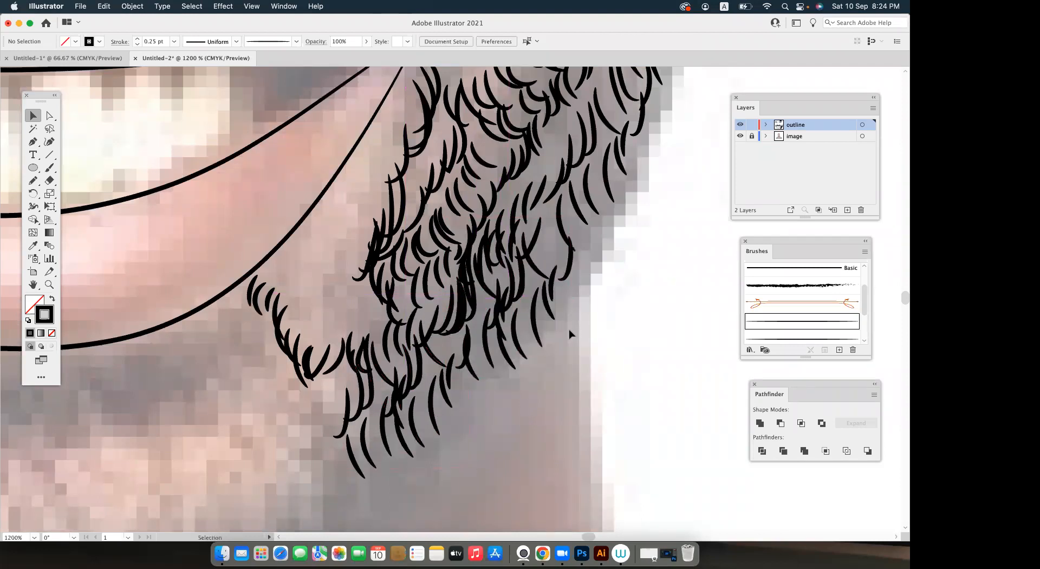
Paint clusters of short hairs below the lower lip's right side and at the beard's lower tip on the chin.
{"action": "scroll", "coordinate": [570, 333], "scroll_direction": "down", "scroll_amount": 3}
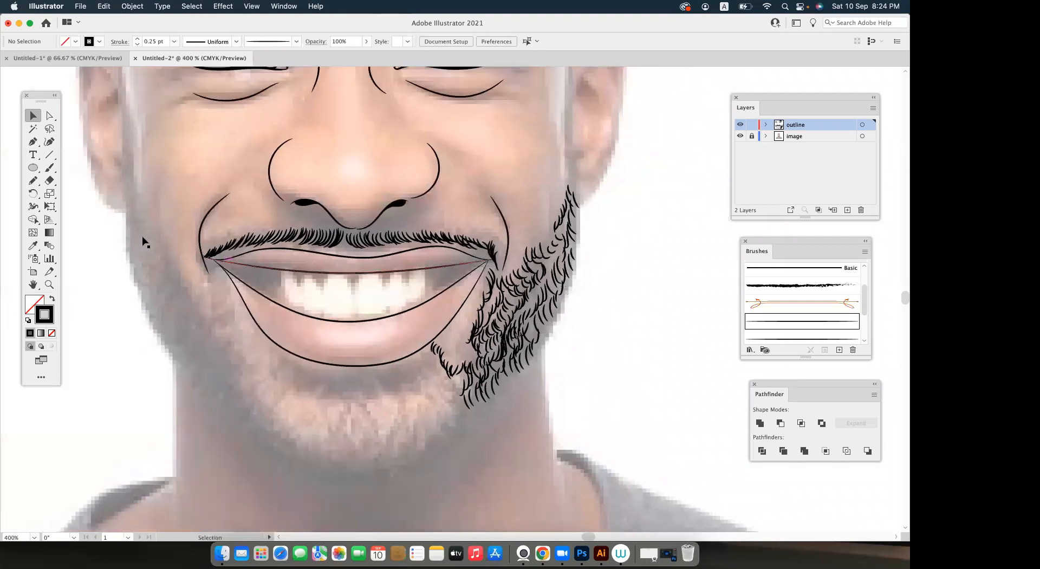
{"action": "key", "text": "b"}
{"action": "scroll", "coordinate": [484, 365], "scroll_direction": "down", "scroll_amount": 1}
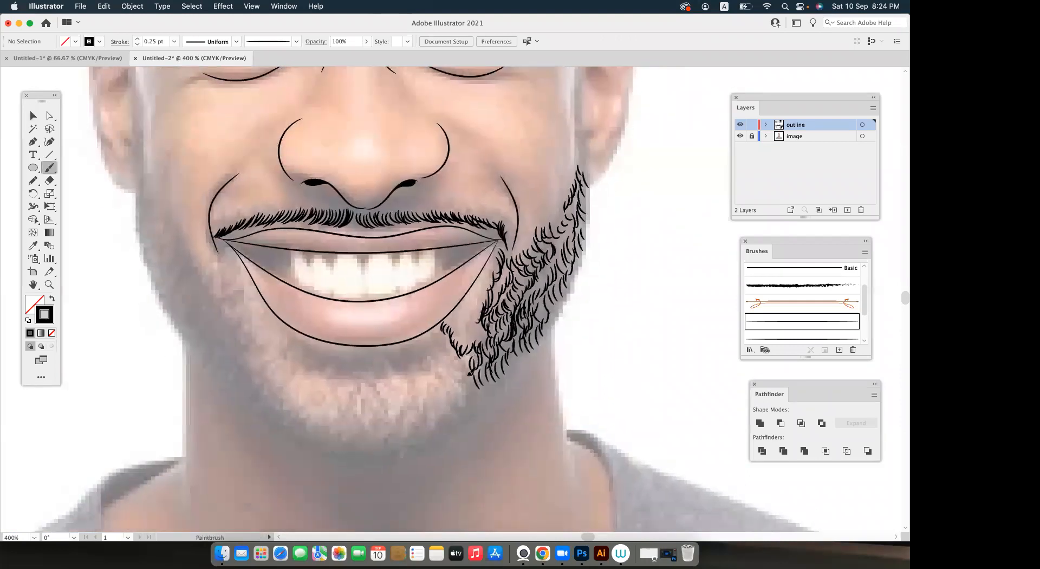
{"action": "left_click_drag", "start_coordinate": [488, 387], "coordinate": [524, 393]}
{"action": "mouse_move", "coordinate": [494, 326]}
{"action": "left_mouse_down"}
{"action": "mouse_move", "coordinate": [518, 347]}
{"action": "mouse_move", "coordinate": [544, 344]}
{"action": "mouse_move", "coordinate": [559, 327]}
{"action": "left_mouse_up"}
{"action": "mouse_move", "coordinate": [547, 374]}
{"action": "left_mouse_down"}
{"action": "mouse_move", "coordinate": [584, 372]}
{"action": "mouse_move", "coordinate": [553, 355]}
{"action": "left_mouse_up"}
{"action": "left_click_drag", "start_coordinate": [556, 354], "coordinate": [549, 380]}
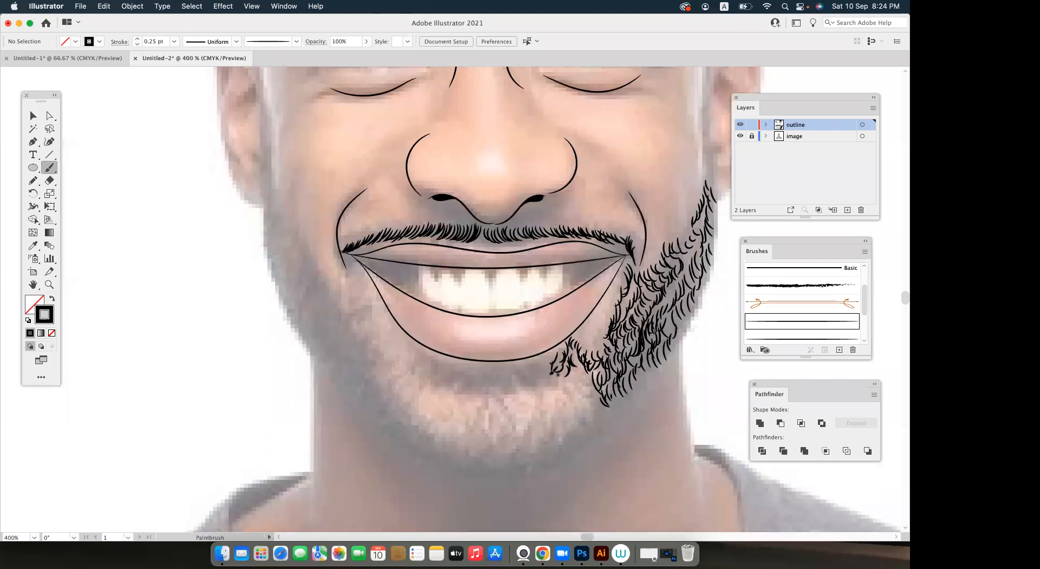
{"action": "mouse_move", "coordinate": [557, 356]}
{"action": "left_mouse_down"}
{"action": "mouse_move", "coordinate": [553, 338]}
{"action": "mouse_move", "coordinate": [547, 351]}
{"action": "mouse_move", "coordinate": [633, 362]}
{"action": "mouse_move", "coordinate": [613, 386]}
{"action": "left_mouse_up"}
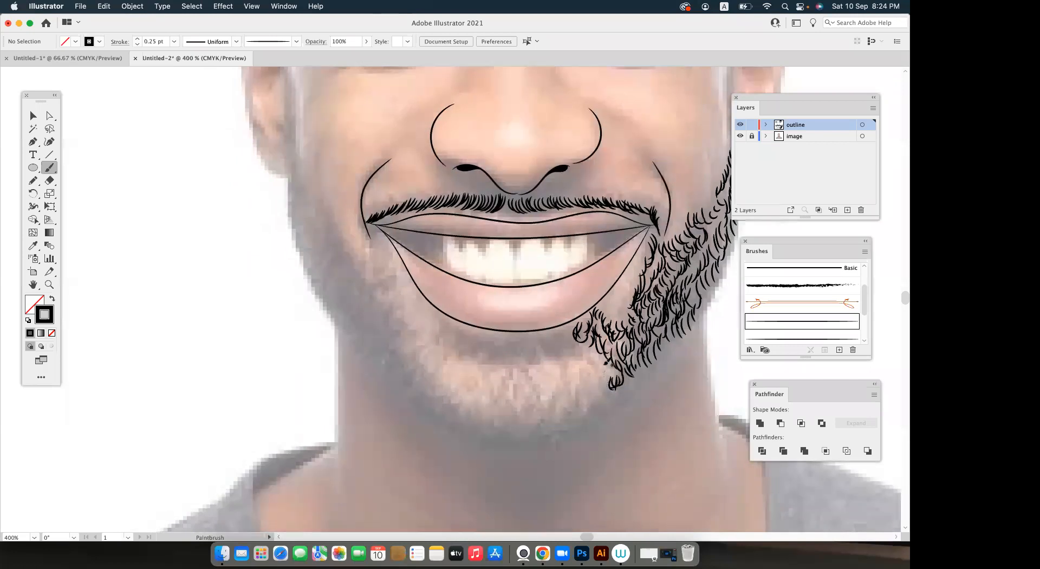
Fill the right side of the chin with short hairs from under the lower lip down to the chin's lower edge.
{"action": "scroll", "coordinate": [604, 370], "scroll_direction": "up", "scroll_amount": 2}
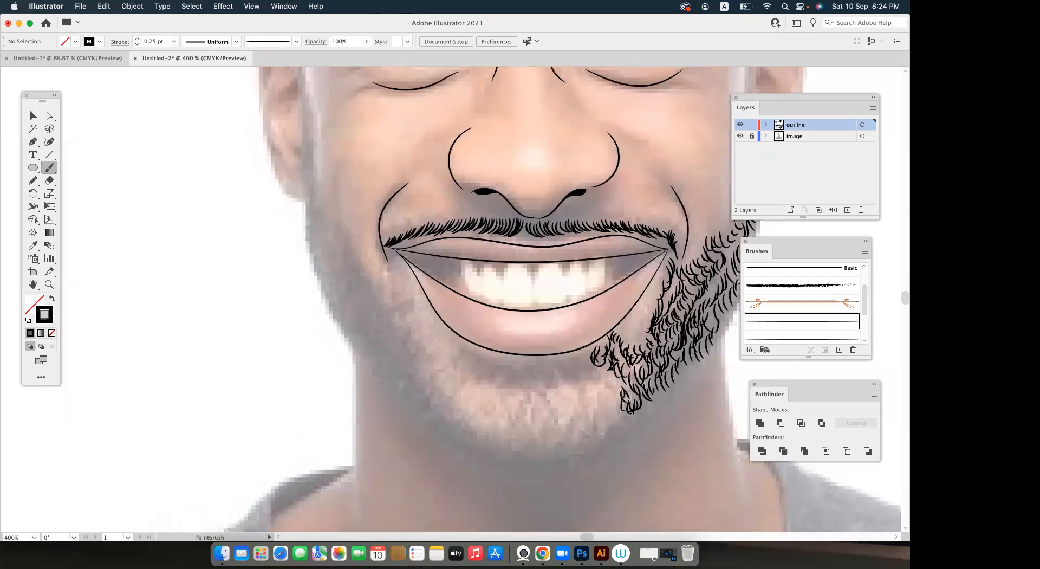
{"action": "left_click_drag", "start_coordinate": [586, 354], "coordinate": [597, 370]}
{"action": "scroll", "coordinate": [588, 358], "scroll_direction": "down", "scroll_amount": 2}
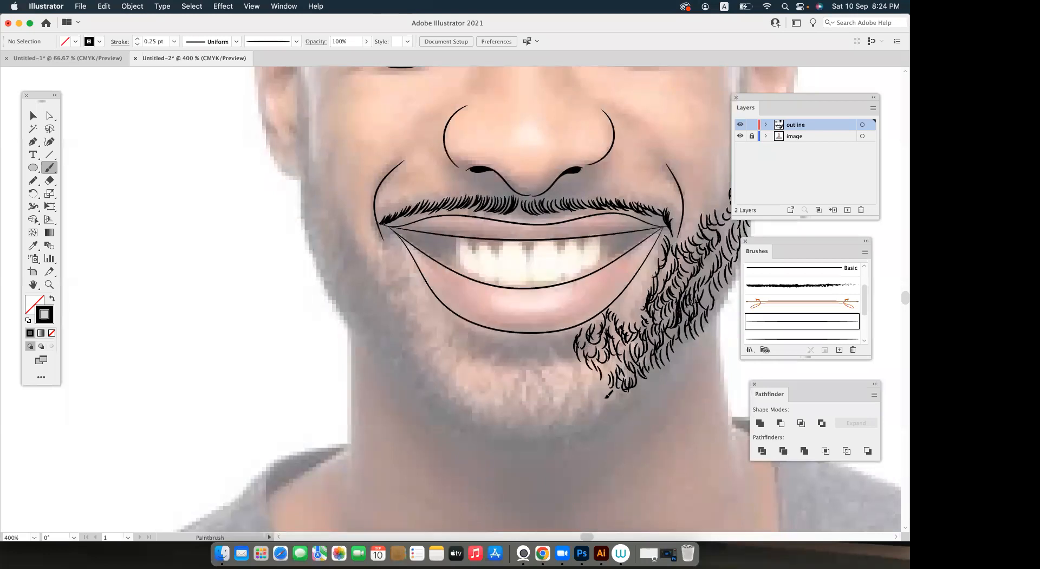
{"action": "left_click_drag", "start_coordinate": [615, 402], "coordinate": [595, 415]}
{"action": "mouse_move", "coordinate": [574, 374]}
{"action": "left_mouse_down"}
{"action": "mouse_move", "coordinate": [574, 393]}
{"action": "mouse_move", "coordinate": [592, 391]}
{"action": "left_mouse_up"}
{"action": "left_click_drag", "start_coordinate": [596, 346], "coordinate": [590, 354]}
{"action": "left_click_drag", "start_coordinate": [595, 365], "coordinate": [586, 383]}
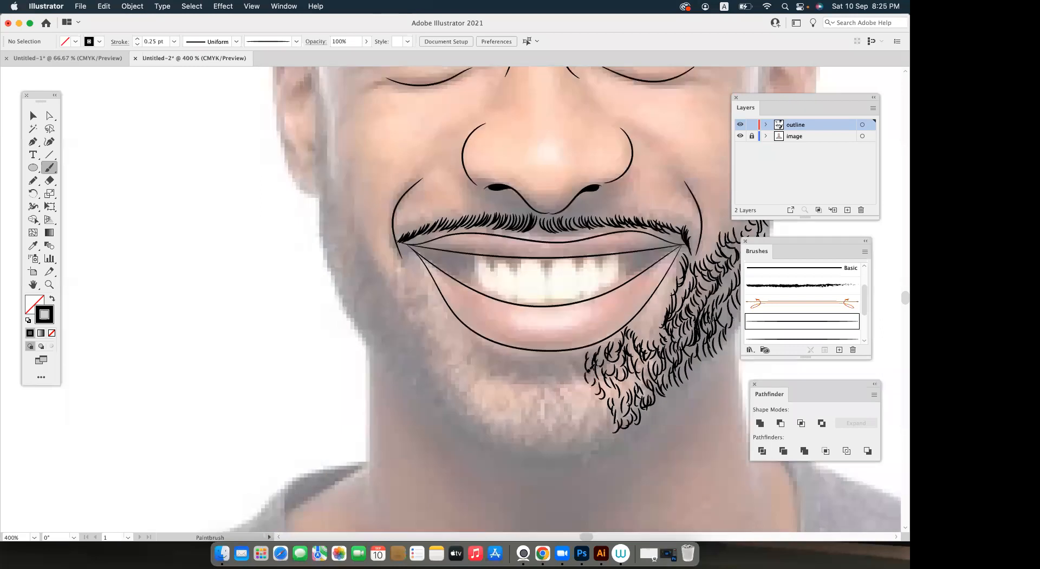
Toggle the image layer's visibility to check the beard line art without the photo.
{"action": "scroll", "coordinate": [588, 387], "scroll_direction": "down", "scroll_amount": 2}
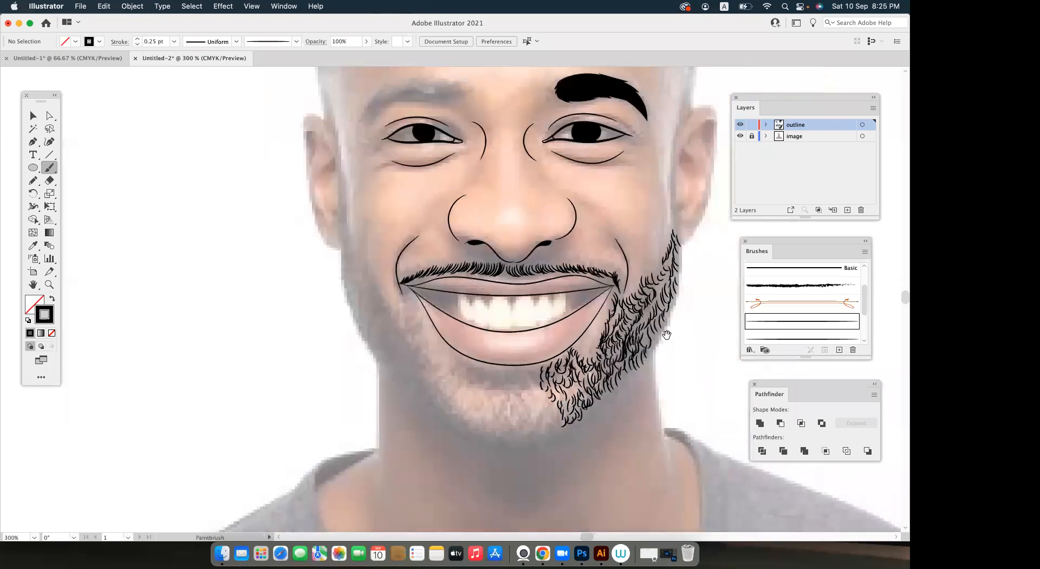
{"action": "left_click", "coordinate": [740, 137]}
{"action": "left_click", "coordinate": [740, 137]}
{"action": "left_click", "coordinate": [740, 137]}
Paint short hairs down the inner edge of the right chin patch, starting just under the lower lip.
{"action": "scroll", "coordinate": [631, 411], "scroll_direction": "up", "scroll_amount": 3}
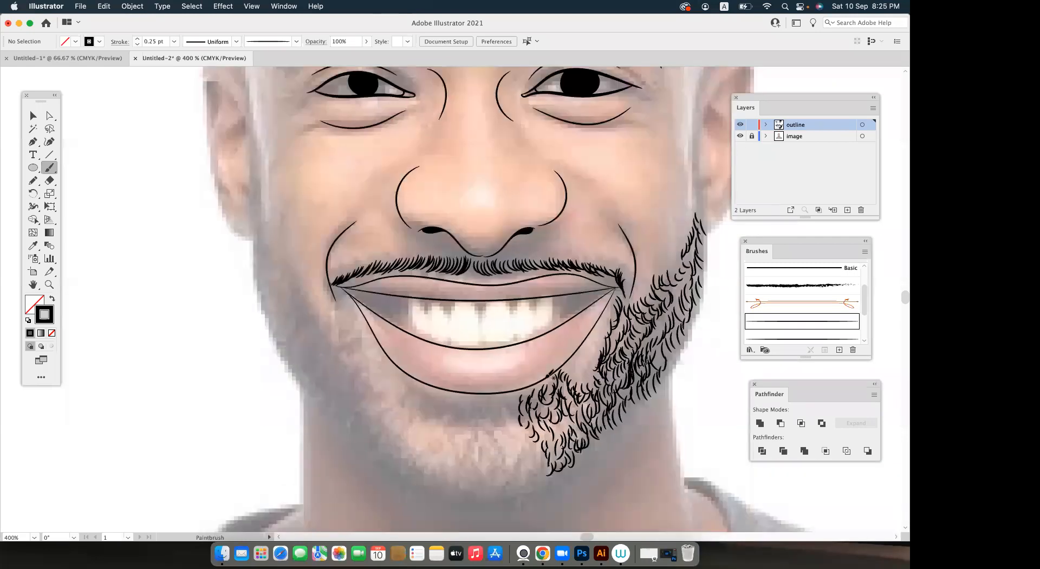
{"action": "scroll", "coordinate": [574, 346], "scroll_direction": "up", "scroll_amount": 1}
{"action": "left_click_drag", "start_coordinate": [571, 389], "coordinate": [560, 354]}
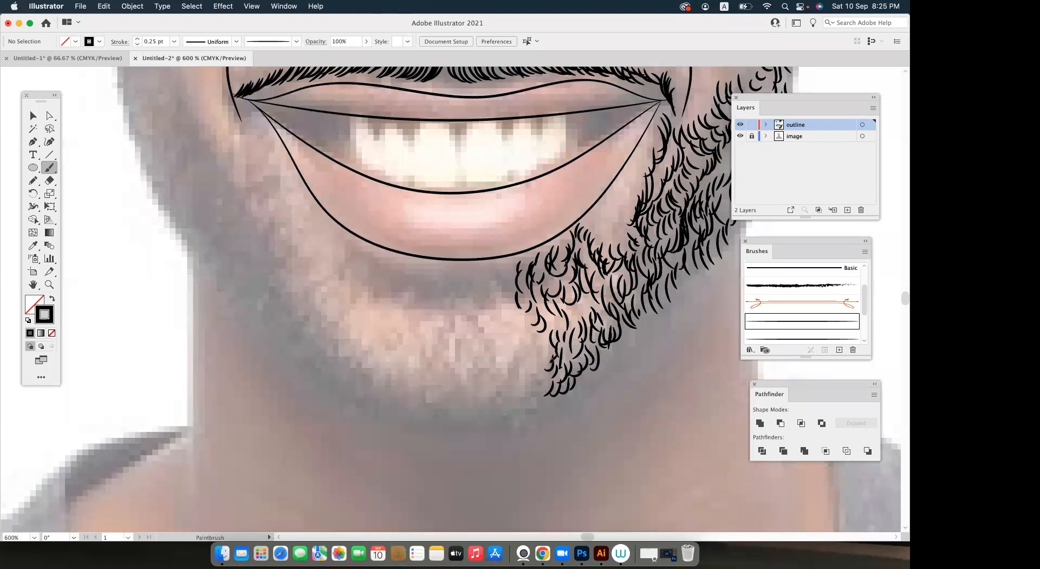
{"action": "scroll", "coordinate": [551, 359], "scroll_direction": "left", "scroll_amount": 3}
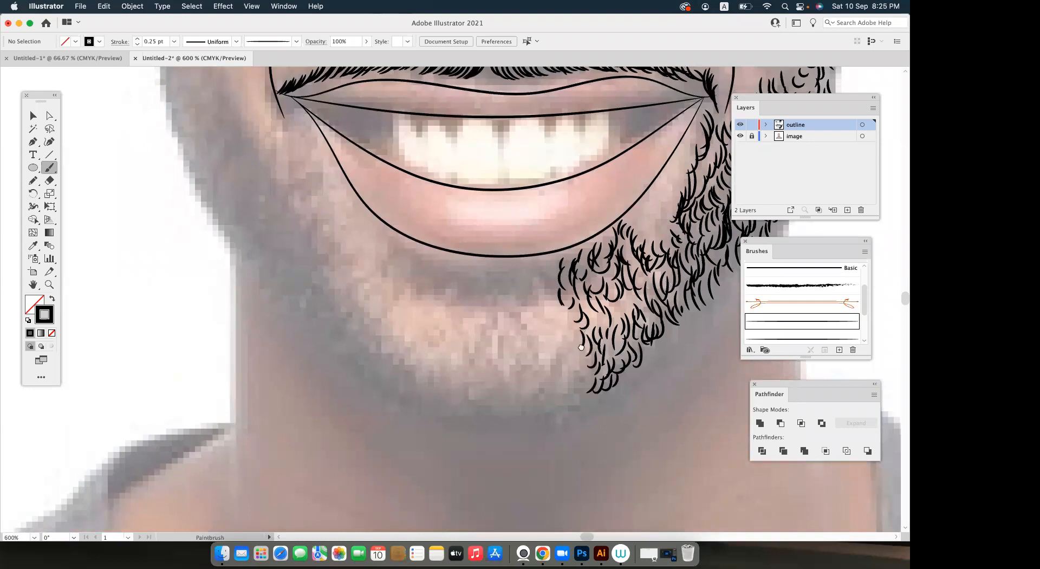
{"action": "scroll", "coordinate": [581, 347], "scroll_direction": "left", "scroll_amount": 1}
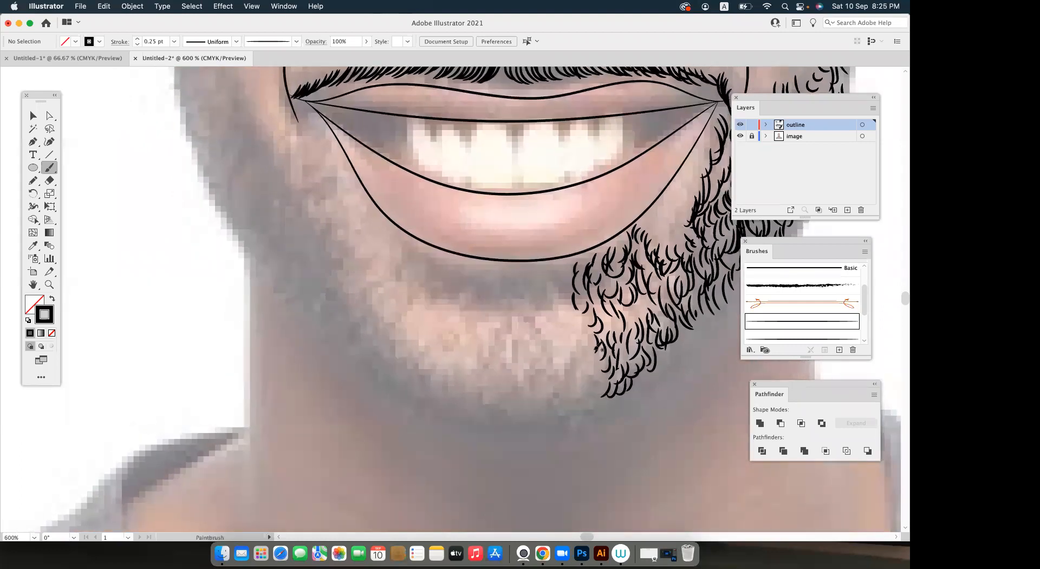
{"action": "scroll", "coordinate": [594, 349], "scroll_direction": "down", "scroll_amount": 2}
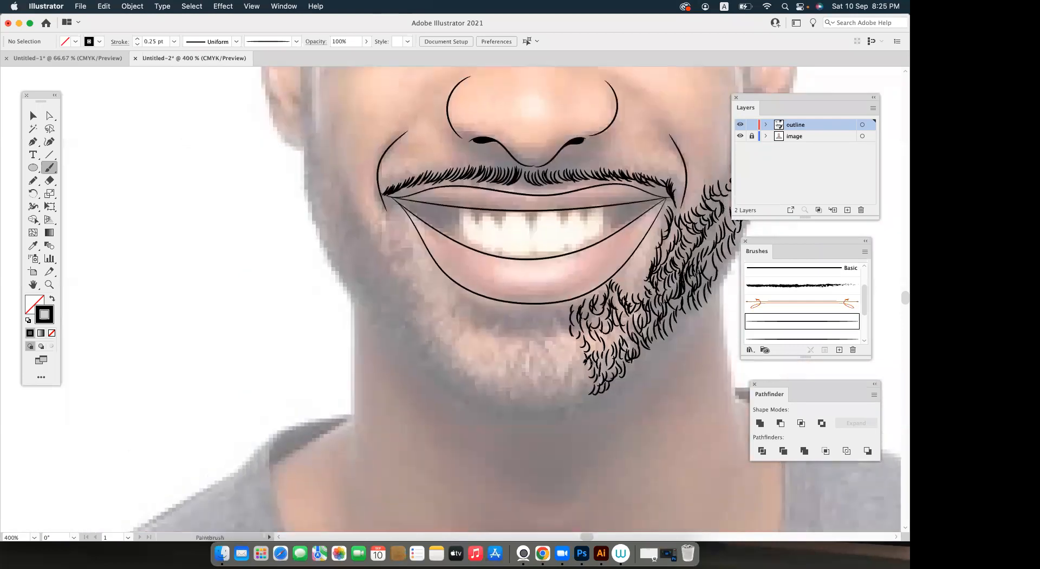
{"action": "scroll", "coordinate": [587, 359], "scroll_direction": "up", "scroll_amount": 2}
{"action": "scroll", "coordinate": [580, 330], "scroll_direction": "down", "scroll_amount": 1}
{"action": "scroll", "coordinate": [569, 246], "scroll_direction": "up", "scroll_amount": 1}
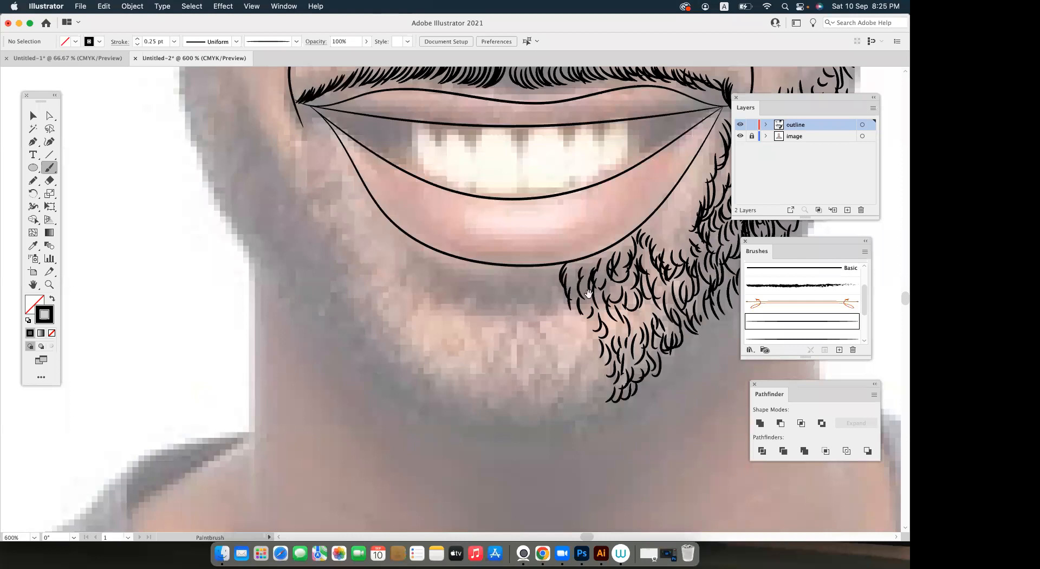
Thicken the right chin patch with more short hairs and extend its tip along the chin's lower edge.
{"action": "scroll", "coordinate": [587, 289], "scroll_direction": "down", "scroll_amount": 1}
{"action": "mouse_move", "coordinate": [587, 301]}
{"action": "left_mouse_down"}
{"action": "mouse_move", "coordinate": [613, 347]}
{"action": "mouse_move", "coordinate": [598, 355]}
{"action": "left_mouse_up"}
{"action": "scroll", "coordinate": [607, 303], "scroll_direction": "down", "scroll_amount": 2}
{"action": "scroll", "coordinate": [596, 329], "scroll_direction": "down", "scroll_amount": 5}
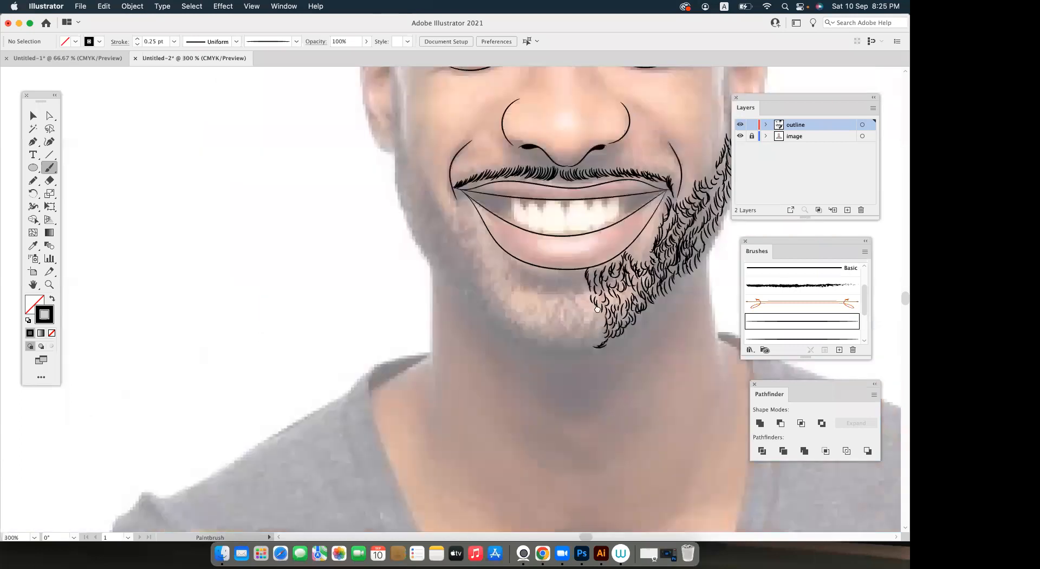
{"action": "scroll", "coordinate": [555, 309], "scroll_direction": "up", "scroll_amount": 4}
{"action": "mouse_move", "coordinate": [554, 309]}
{"action": "left_mouse_down"}
{"action": "mouse_move", "coordinate": [544, 326]}
{"action": "mouse_move", "coordinate": [577, 353]}
{"action": "mouse_move", "coordinate": [554, 303]}
{"action": "mouse_move", "coordinate": [540, 382]}
{"action": "left_mouse_up"}
{"action": "scroll", "coordinate": [563, 347], "scroll_direction": "down", "scroll_amount": 2}
{"action": "key", "text": "super+minus"}
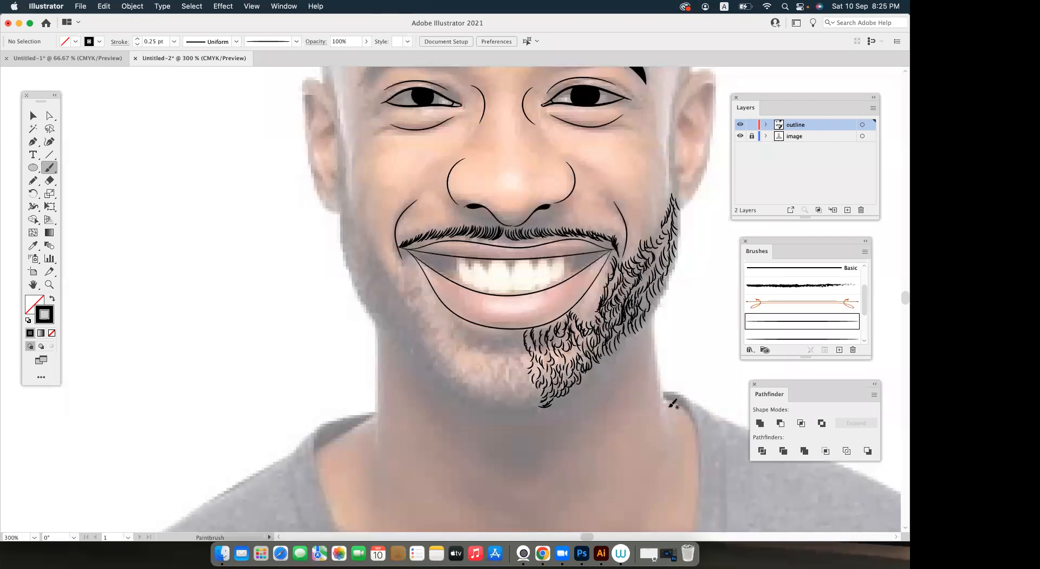
{"action": "key", "text": "p"}
{"action": "key", "text": "Tab"}
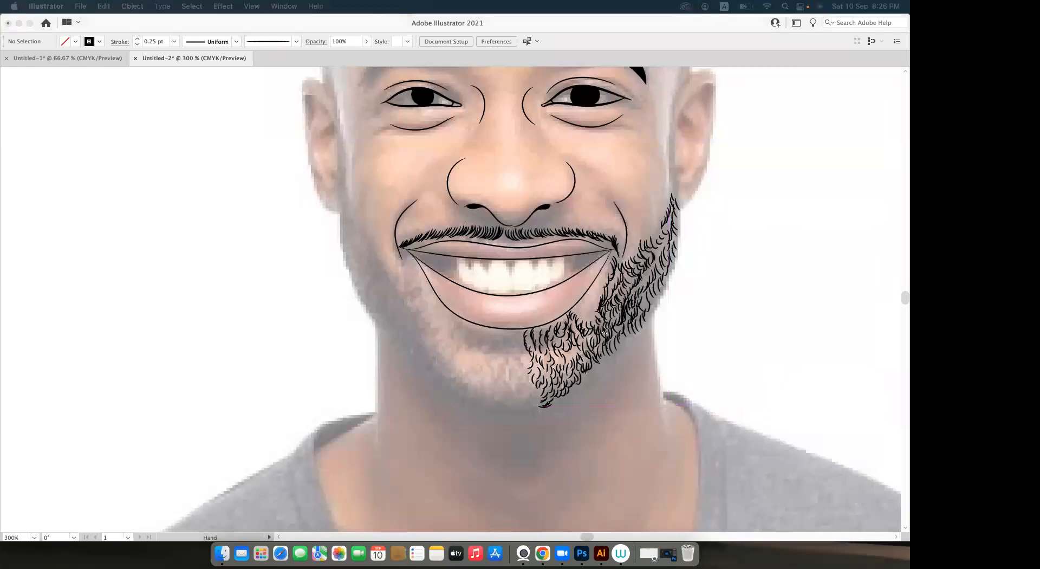
{"action": "key", "text": "Tab"}
{"action": "left_click_drag", "start_coordinate": [423, 317], "coordinate": [231, 281]}
{"action": "key", "text": "super+equal"}
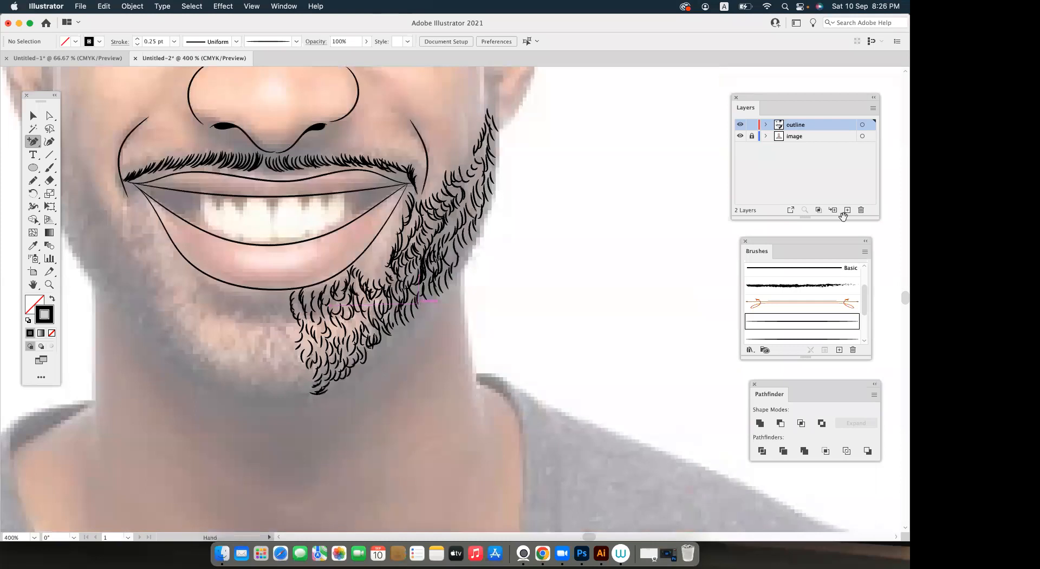
Widen the chin beard toward the centre with brushed hairs under the lower lip and along the chin's bottom.
{"action": "scroll", "coordinate": [719, 327], "scroll_direction": "left", "scroll_amount": 10}
{"action": "key", "text": "b"}
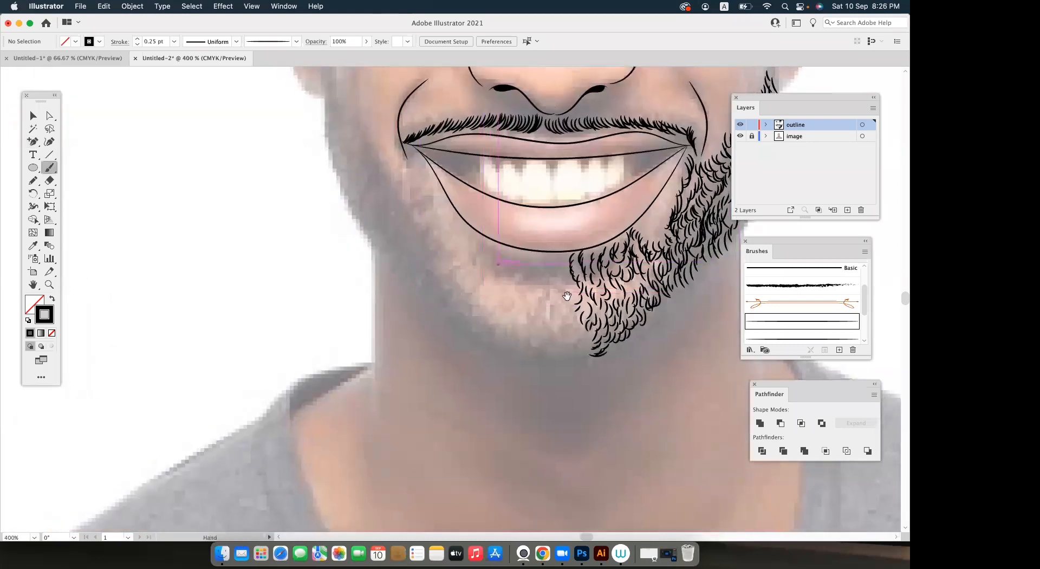
{"action": "left_click_drag", "start_coordinate": [566, 263], "coordinate": [561, 277]}
{"action": "scroll", "coordinate": [536, 273], "scroll_direction": "right", "scroll_amount": 1}
{"action": "scroll", "coordinate": [548, 268], "scroll_direction": "right", "scroll_amount": 2}
{"action": "mouse_move", "coordinate": [539, 269]}
{"action": "left_mouse_down"}
{"action": "mouse_move", "coordinate": [543, 318]}
{"action": "mouse_move", "coordinate": [595, 292]}
{"action": "mouse_move", "coordinate": [566, 331]}
{"action": "mouse_move", "coordinate": [556, 306]}
{"action": "left_mouse_up"}
{"action": "key", "text": "space"}
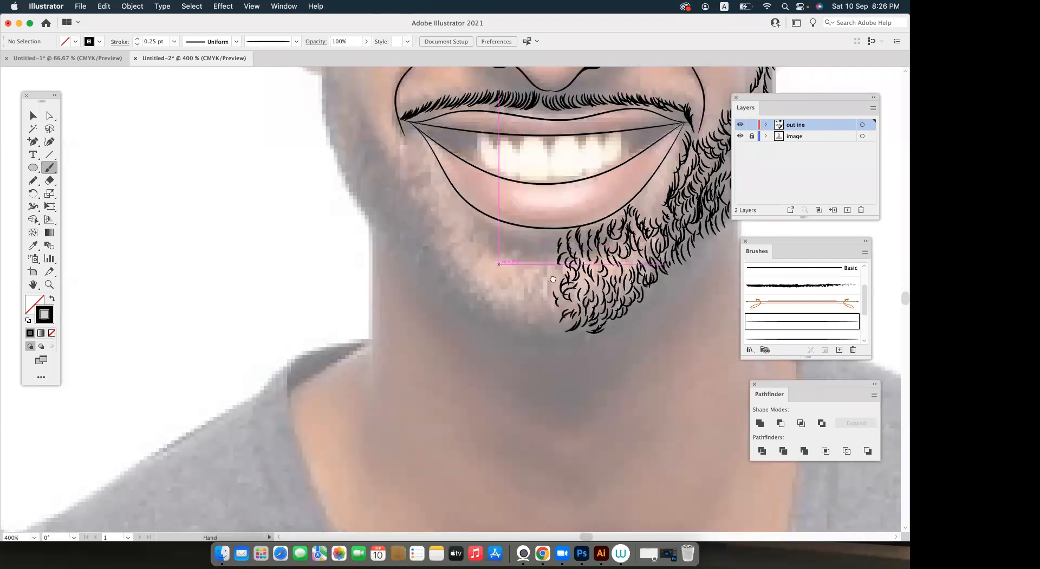
{"action": "scroll", "coordinate": [553, 279], "scroll_direction": "up", "scroll_amount": 2}
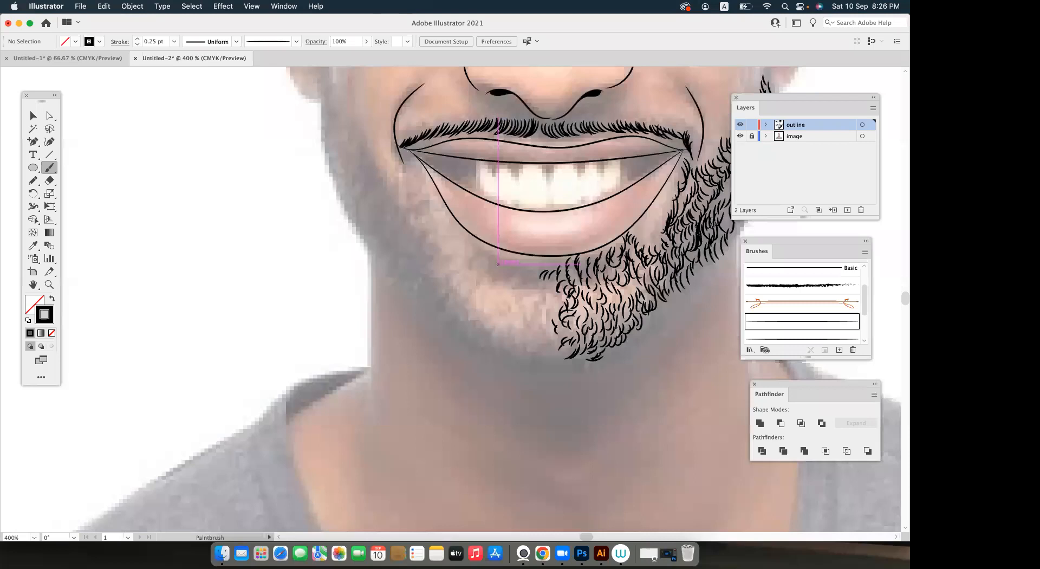
Paint a row of short hairs just beneath the lower lip, from the chin's centre toward its left side.
{"action": "scroll", "coordinate": [550, 241], "scroll_direction": "left", "scroll_amount": 4}
{"action": "scroll", "coordinate": [549, 241], "scroll_direction": "down", "scroll_amount": 1}
{"action": "mouse_move", "coordinate": [542, 228]}
{"action": "left_mouse_down"}
{"action": "mouse_move", "coordinate": [576, 242]}
{"action": "mouse_move", "coordinate": [555, 252]}
{"action": "left_mouse_up"}
{"action": "mouse_move", "coordinate": [567, 244]}
{"action": "left_mouse_down"}
{"action": "mouse_move", "coordinate": [572, 250]}
{"action": "mouse_move", "coordinate": [548, 256]}
{"action": "left_mouse_up"}
{"action": "left_click_drag", "start_coordinate": [567, 253], "coordinate": [585, 262]}
{"action": "left_click_drag", "start_coordinate": [589, 253], "coordinate": [594, 262]}
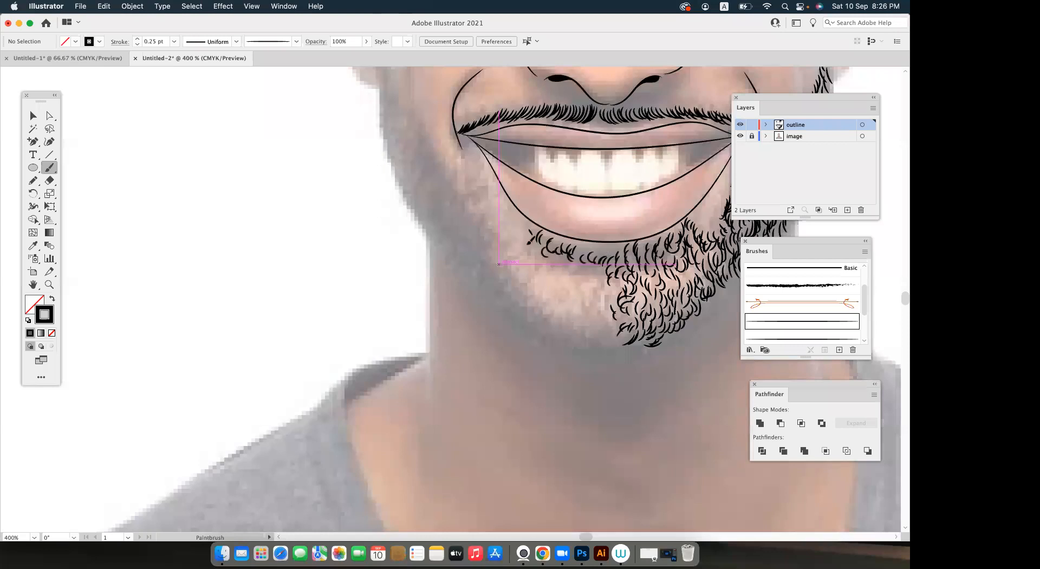
Paint a line of short hairs beside the lower lip's left side, from the mouth corner down to the chin.
{"action": "scroll", "coordinate": [519, 273], "scroll_direction": "up", "scroll_amount": 2}
{"action": "scroll", "coordinate": [519, 273], "scroll_direction": "left", "scroll_amount": 2}
{"action": "mouse_move", "coordinate": [501, 193]}
{"action": "left_mouse_down"}
{"action": "mouse_move", "coordinate": [504, 214]}
{"action": "mouse_move", "coordinate": [516, 205]}
{"action": "mouse_move", "coordinate": [533, 243]}
{"action": "left_mouse_up"}
{"action": "scroll", "coordinate": [543, 250], "scroll_direction": "down", "scroll_amount": 2}
{"action": "scroll", "coordinate": [543, 250], "scroll_direction": "right", "scroll_amount": 2}
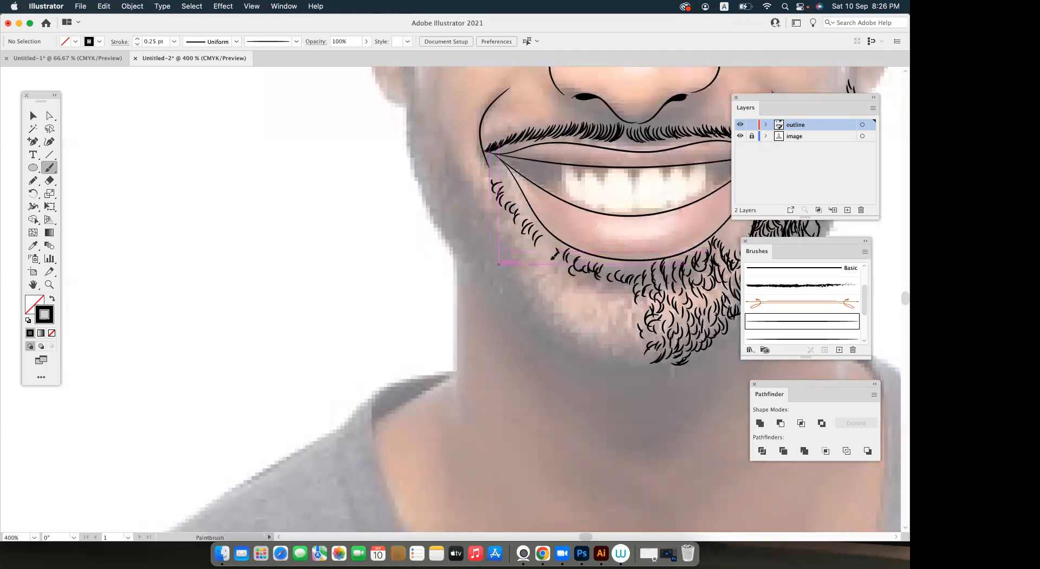
Paint further rows of short hairs across the left half of the chin, below the hairs under the lip.
{"action": "scroll", "coordinate": [554, 258], "scroll_direction": "down", "scroll_amount": 1}
{"action": "scroll", "coordinate": [553, 258], "scroll_direction": "right", "scroll_amount": 1}
{"action": "mouse_move", "coordinate": [568, 265]}
{"action": "left_mouse_down"}
{"action": "mouse_move", "coordinate": [561, 272]}
{"action": "mouse_move", "coordinate": [584, 277]}
{"action": "left_mouse_up"}
{"action": "left_click_drag", "start_coordinate": [592, 272], "coordinate": [597, 278]}
{"action": "left_click_drag", "start_coordinate": [599, 271], "coordinate": [621, 297]}
{"action": "mouse_move", "coordinate": [607, 289]}
{"action": "left_mouse_down"}
{"action": "mouse_move", "coordinate": [601, 301]}
{"action": "mouse_move", "coordinate": [575, 297]}
{"action": "mouse_move", "coordinate": [613, 291]}
{"action": "mouse_move", "coordinate": [598, 290]}
{"action": "left_mouse_up"}
{"action": "key", "text": "space"}
{"action": "key", "text": "space"}
{"action": "left_click_drag", "start_coordinate": [596, 282], "coordinate": [594, 301]}
{"action": "left_click_drag", "start_coordinate": [592, 287], "coordinate": [583, 288]}
{"action": "mouse_move", "coordinate": [584, 275]}
{"action": "left_mouse_down"}
{"action": "mouse_move", "coordinate": [579, 283]}
{"action": "mouse_move", "coordinate": [566, 274]}
{"action": "left_mouse_up"}
{"action": "key", "text": "space"}
{"action": "left_click_drag", "start_coordinate": [587, 278], "coordinate": [558, 283]}
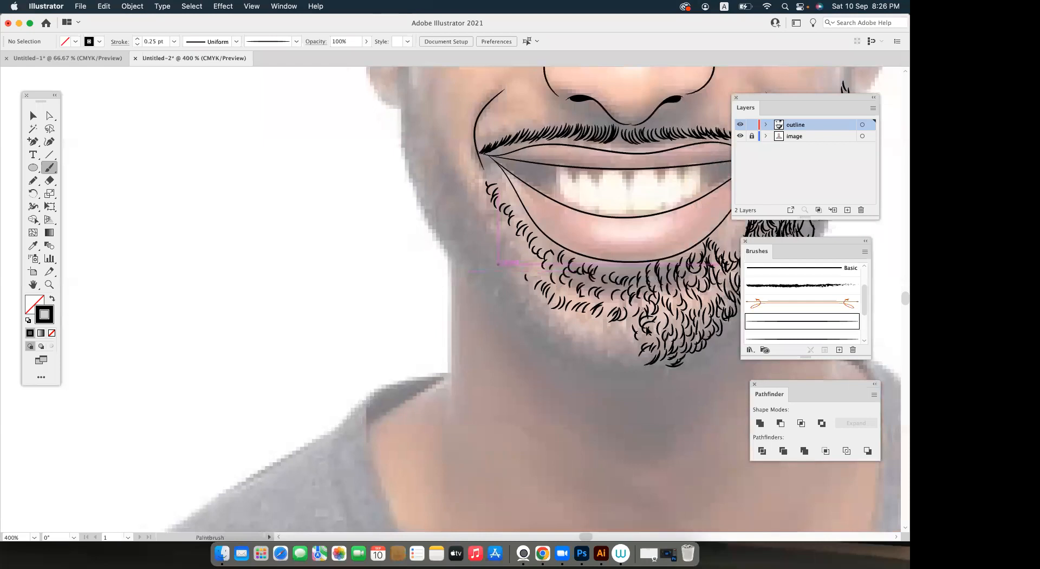
Delete the hairs directly beneath the lower lip's left half, keeping the lower row across the chin.
{"action": "key", "text": "v"}
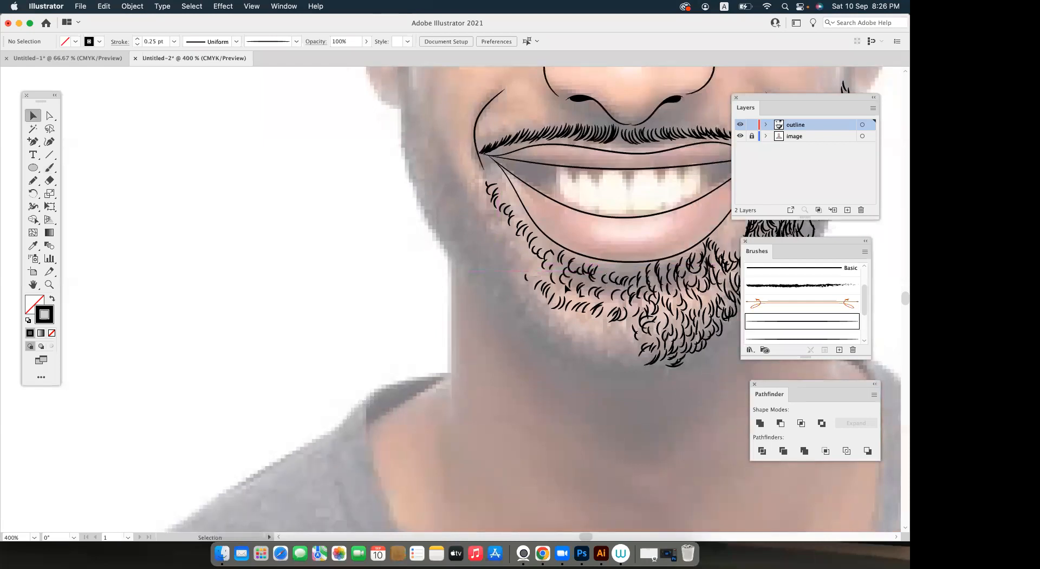
{"action": "left_click_drag", "start_coordinate": [574, 293], "coordinate": [593, 293]}
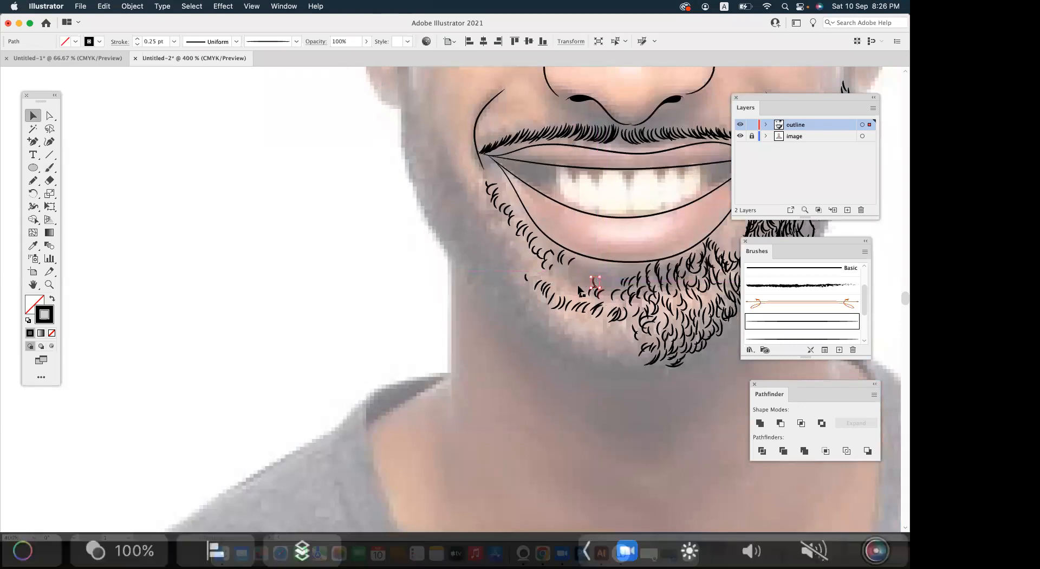
{"action": "left_click", "coordinate": [594, 293]}
{"action": "left_click_drag", "start_coordinate": [608, 297], "coordinate": [579, 290]}
{"action": "key", "text": "Delete"}
Brush short hairs between the lower row on the left chin and the dense patch on the right.
{"action": "key", "text": "b"}
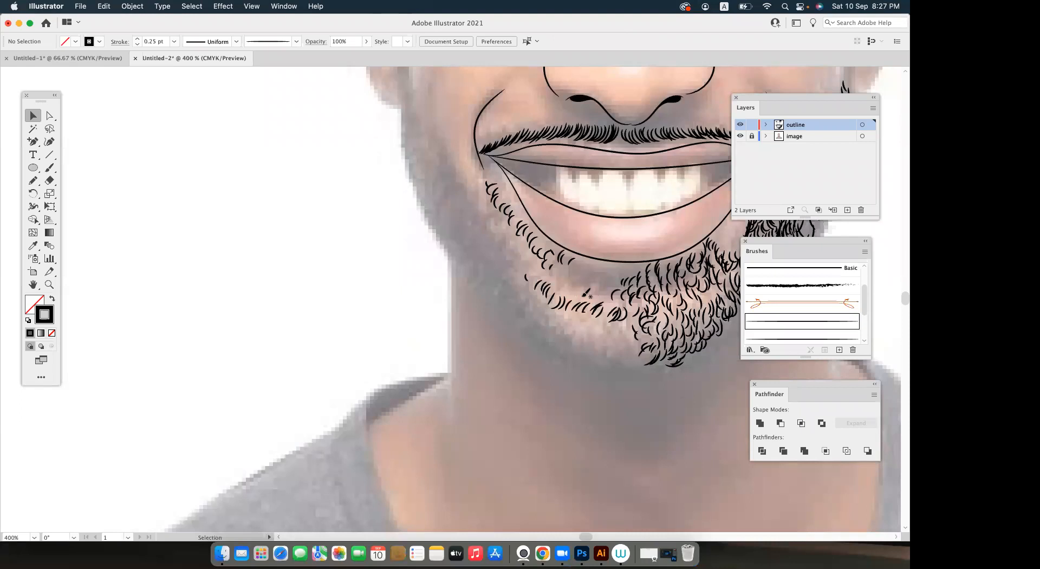
{"action": "scroll", "coordinate": [536, 290], "scroll_direction": "up", "scroll_amount": 2}
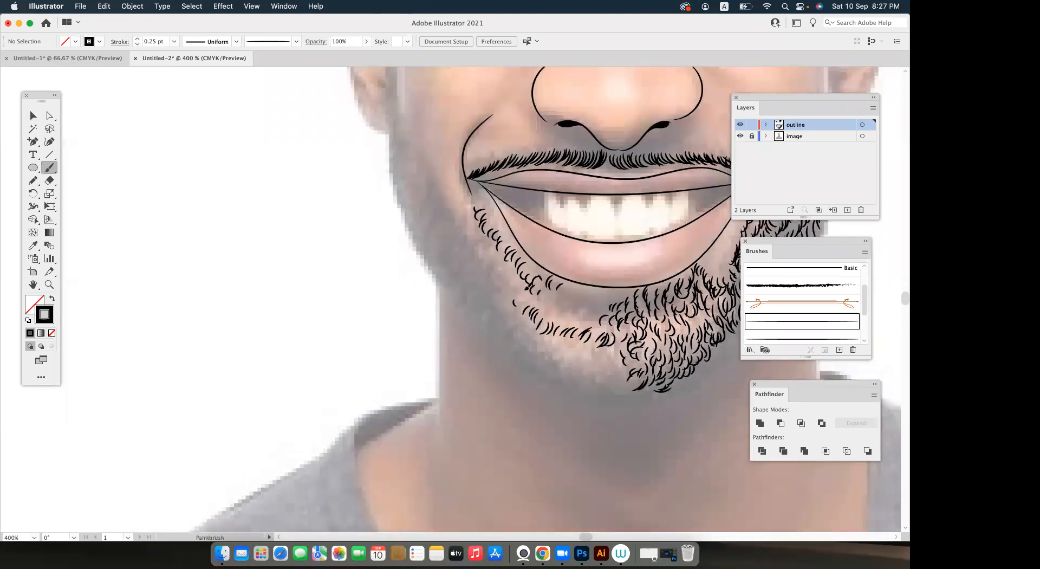
{"action": "scroll", "coordinate": [529, 287], "scroll_direction": "down", "scroll_amount": 3}
{"action": "scroll", "coordinate": [528, 287], "scroll_direction": "right", "scroll_amount": 4}
{"action": "left_click_drag", "start_coordinate": [466, 284], "coordinate": [471, 292]}
{"action": "left_click_drag", "start_coordinate": [470, 286], "coordinate": [490, 308]}
{"action": "mouse_move", "coordinate": [520, 300]}
{"action": "left_mouse_down"}
{"action": "mouse_move", "coordinate": [528, 310]}
{"action": "mouse_move", "coordinate": [506, 319]}
{"action": "left_mouse_up"}
{"action": "left_click_drag", "start_coordinate": [510, 309], "coordinate": [526, 320]}
{"action": "mouse_move", "coordinate": [531, 313]}
{"action": "left_mouse_down"}
{"action": "mouse_move", "coordinate": [533, 321]}
{"action": "mouse_move", "coordinate": [504, 299]}
{"action": "mouse_move", "coordinate": [514, 309]}
{"action": "left_mouse_up"}
{"action": "mouse_move", "coordinate": [527, 301]}
{"action": "left_mouse_down"}
{"action": "mouse_move", "coordinate": [533, 309]}
{"action": "mouse_move", "coordinate": [518, 313]}
{"action": "left_mouse_up"}
{"action": "mouse_move", "coordinate": [510, 307]}
{"action": "left_mouse_down"}
{"action": "mouse_move", "coordinate": [532, 306]}
{"action": "mouse_move", "coordinate": [507, 314]}
{"action": "left_mouse_up"}
Thicken the left end of the chin's hair row with short hairs below the lip-side line.
{"action": "scroll", "coordinate": [498, 302], "scroll_direction": "left", "scroll_amount": 4}
{"action": "left_click_drag", "start_coordinate": [505, 302], "coordinate": [492, 307]}
{"action": "left_click_drag", "start_coordinate": [483, 296], "coordinate": [505, 318]}
{"action": "left_click_drag", "start_coordinate": [508, 298], "coordinate": [495, 311]}
{"action": "left_click_drag", "start_coordinate": [500, 298], "coordinate": [484, 302]}
{"action": "left_click_drag", "start_coordinate": [501, 275], "coordinate": [483, 294]}
{"action": "left_click_drag", "start_coordinate": [556, 321], "coordinate": [561, 309]}
Paint clusters of short hairs at the bottom centre of the chin to extend the beard's lower edge.
{"action": "scroll", "coordinate": [551, 323], "scroll_direction": "down", "scroll_amount": 4}
{"action": "scroll", "coordinate": [552, 323], "scroll_direction": "right", "scroll_amount": 3}
{"action": "left_click_drag", "start_coordinate": [570, 305], "coordinate": [541, 314]}
{"action": "mouse_move", "coordinate": [549, 303]}
{"action": "left_mouse_down"}
{"action": "mouse_move", "coordinate": [545, 314]}
{"action": "mouse_move", "coordinate": [573, 325]}
{"action": "left_mouse_up"}
{"action": "left_click_drag", "start_coordinate": [572, 316], "coordinate": [553, 328]}
{"action": "left_click_drag", "start_coordinate": [556, 318], "coordinate": [538, 327]}
{"action": "left_click_drag", "start_coordinate": [541, 316], "coordinate": [532, 325]}
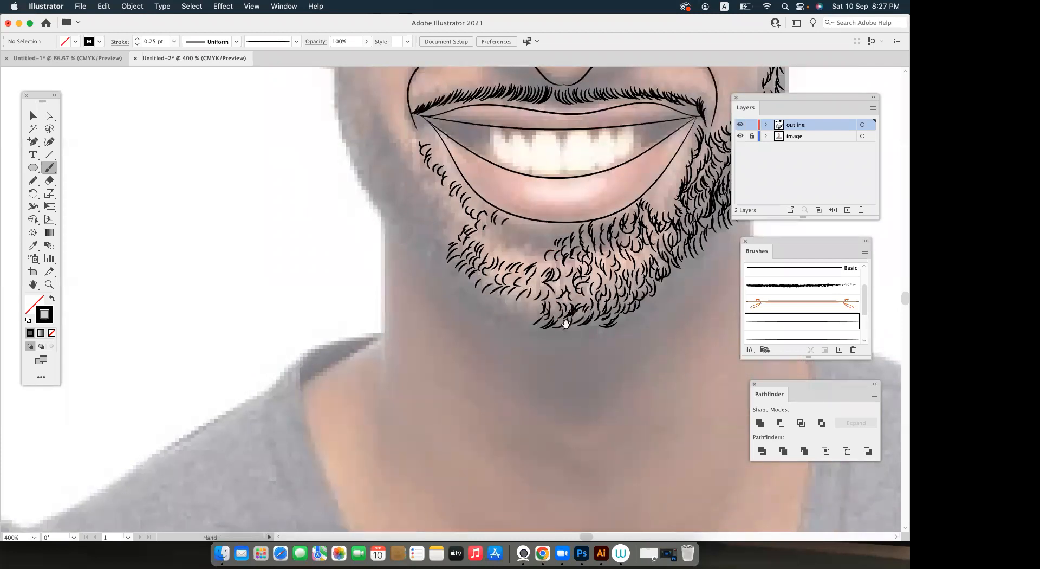
Continue the beard's lower edge leftward from the chin's centre with short hairs.
{"action": "scroll", "coordinate": [517, 311], "scroll_direction": "up", "scroll_amount": 2}
{"action": "scroll", "coordinate": [517, 310], "scroll_direction": "left", "scroll_amount": 2}
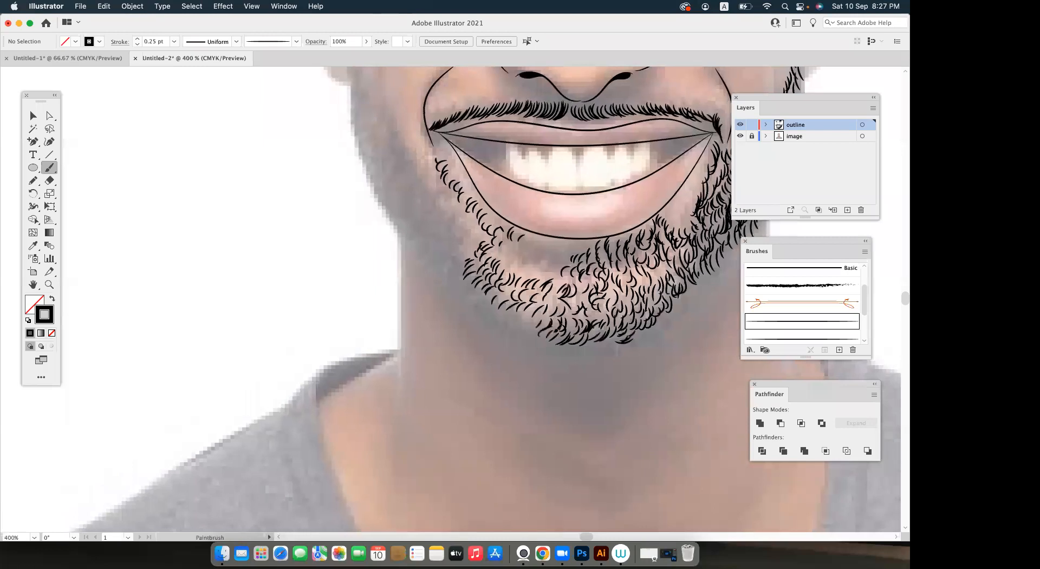
{"action": "scroll", "coordinate": [558, 325], "scroll_direction": "up", "scroll_amount": 1}
{"action": "scroll", "coordinate": [557, 325], "scroll_direction": "left", "scroll_amount": 2}
{"action": "left_click_drag", "start_coordinate": [551, 323], "coordinate": [542, 335]}
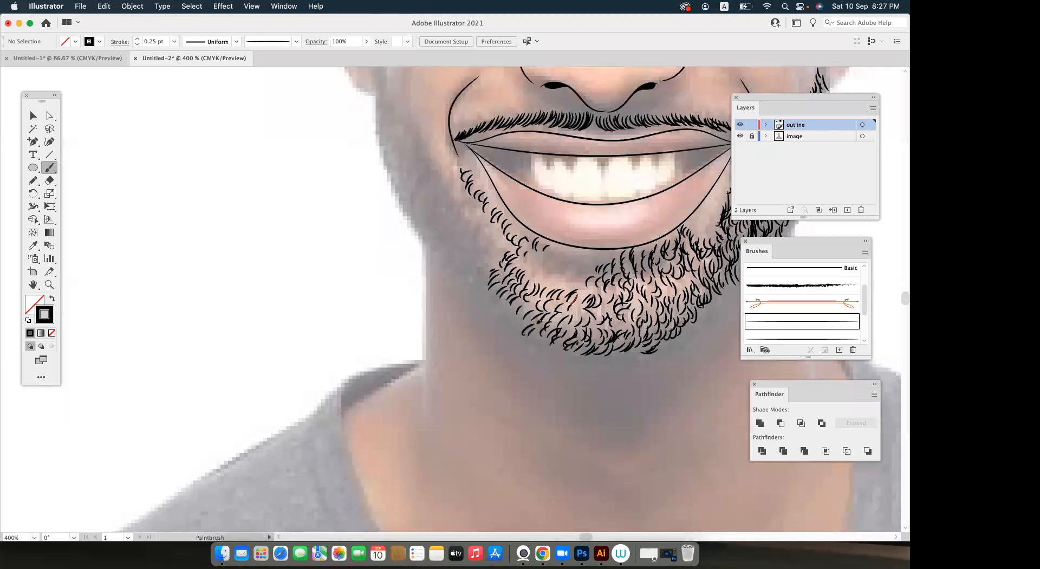
Paint short hairs around the chin's lower left curve to fill the beard's outer edge.
{"action": "scroll", "coordinate": [509, 322], "scroll_direction": "up", "scroll_amount": 2}
{"action": "scroll", "coordinate": [509, 322], "scroll_direction": "left", "scroll_amount": 1}
{"action": "left_click_drag", "start_coordinate": [527, 328], "coordinate": [512, 337]}
{"action": "mouse_move", "coordinate": [514, 329]}
{"action": "left_mouse_down"}
{"action": "mouse_move", "coordinate": [506, 339]}
{"action": "mouse_move", "coordinate": [521, 320]}
{"action": "mouse_move", "coordinate": [524, 348]}
{"action": "left_mouse_up"}
{"action": "key", "text": "space"}
{"action": "mouse_move", "coordinate": [512, 304]}
{"action": "left_mouse_down"}
{"action": "mouse_move", "coordinate": [502, 317]}
{"action": "mouse_move", "coordinate": [557, 339]}
{"action": "left_mouse_up"}
{"action": "key", "text": "space"}
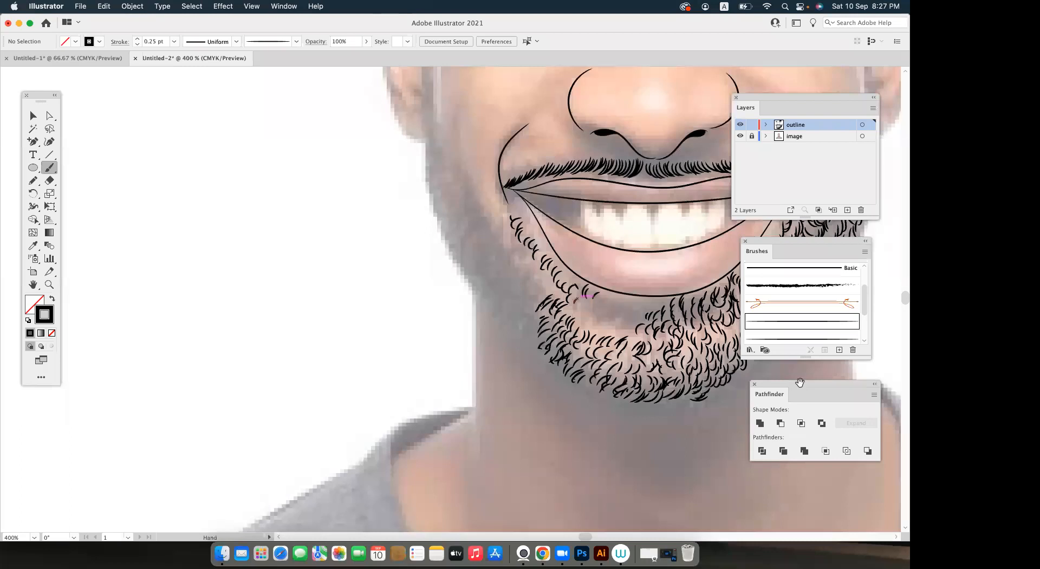
Paint short hairs up the left outer edge of the chin beard toward the lower cheek.
{"action": "key", "text": "space"}
{"action": "left_click_drag", "start_coordinate": [573, 303], "coordinate": [428, 313]}
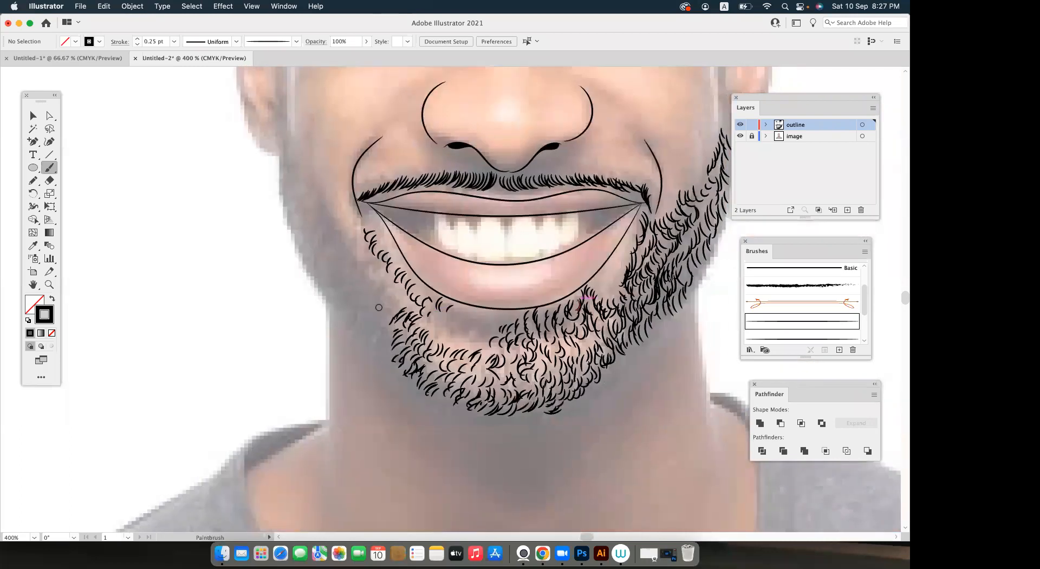
{"action": "scroll", "coordinate": [384, 304], "scroll_direction": "down", "scroll_amount": 2}
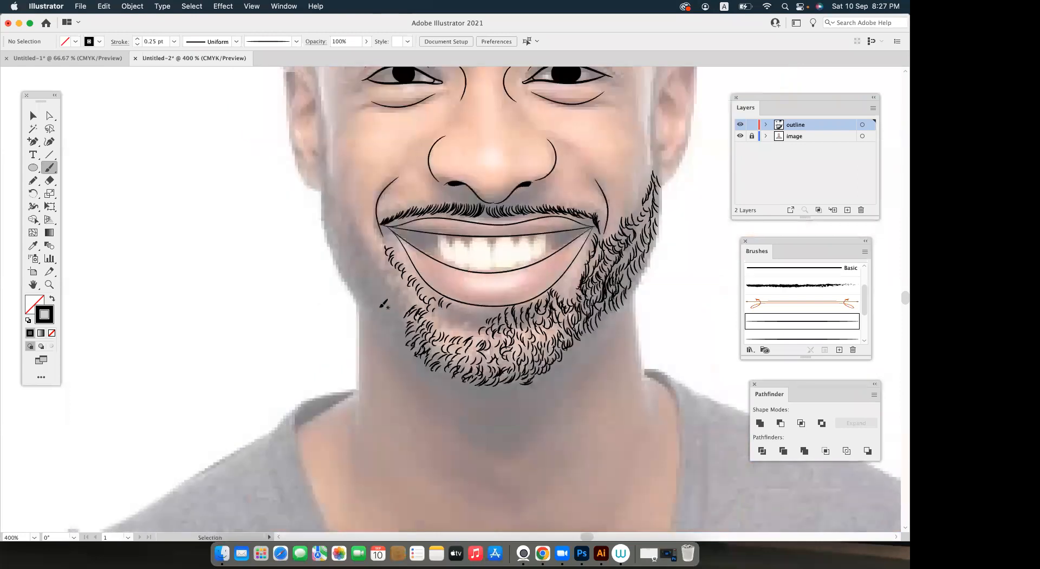
{"action": "scroll", "coordinate": [383, 304], "scroll_direction": "up", "scroll_amount": 4}
{"action": "key", "text": "space"}
{"action": "left_click_drag", "start_coordinate": [407, 302], "coordinate": [502, 303]}
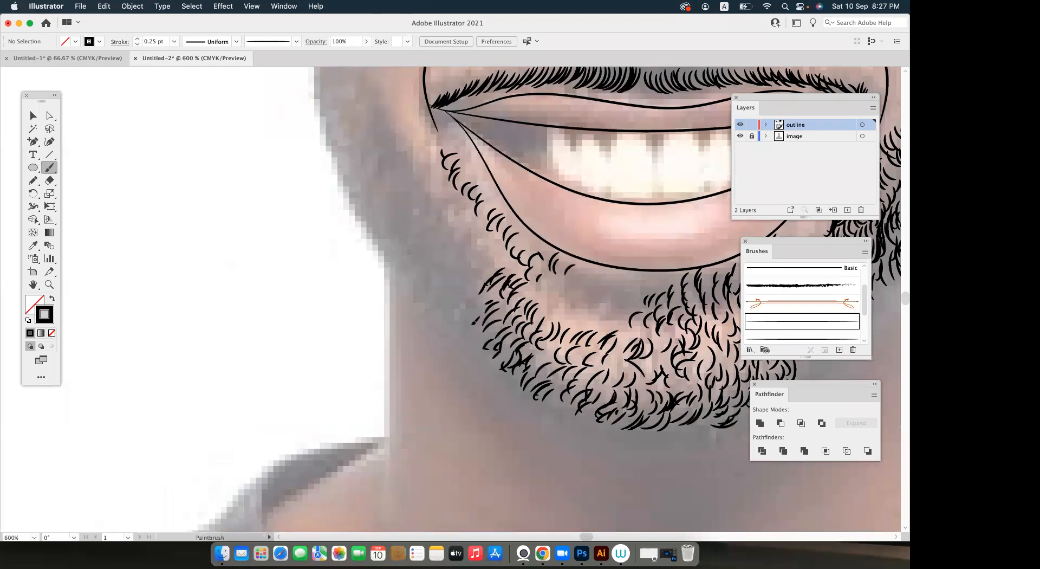
{"action": "left_click_drag", "start_coordinate": [474, 342], "coordinate": [481, 331]}
{"action": "left_click_drag", "start_coordinate": [471, 323], "coordinate": [479, 312]}
{"action": "mouse_move", "coordinate": [466, 305]}
{"action": "left_mouse_down"}
{"action": "mouse_move", "coordinate": [481, 294]}
{"action": "mouse_move", "coordinate": [503, 353]}
{"action": "left_mouse_up"}
{"action": "key", "text": "space"}
{"action": "left_click_drag", "start_coordinate": [489, 310], "coordinate": [500, 293]}
{"action": "mouse_move", "coordinate": [466, 295]}
{"action": "left_mouse_down"}
{"action": "mouse_move", "coordinate": [487, 285]}
{"action": "mouse_move", "coordinate": [476, 278]}
{"action": "mouse_move", "coordinate": [509, 338]}
{"action": "mouse_move", "coordinate": [477, 287]}
{"action": "left_mouse_up"}
Extend the beard up the left lower cheek with hairs outside the line that follows the lower lip.
{"action": "key", "text": "space"}
{"action": "key", "text": "space"}
{"action": "mouse_move", "coordinate": [424, 268]}
{"action": "left_mouse_down"}
{"action": "mouse_move", "coordinate": [420, 312]}
{"action": "mouse_move", "coordinate": [460, 321]}
{"action": "mouse_move", "coordinate": [445, 301]}
{"action": "left_mouse_up"}
{"action": "left_click_drag", "start_coordinate": [421, 298], "coordinate": [444, 305]}
{"action": "key", "text": "space"}
{"action": "mouse_move", "coordinate": [401, 284]}
{"action": "left_mouse_down"}
{"action": "mouse_move", "coordinate": [459, 312]}
{"action": "mouse_move", "coordinate": [505, 307]}
{"action": "mouse_move", "coordinate": [489, 303]}
{"action": "left_mouse_up"}
{"action": "mouse_move", "coordinate": [442, 279]}
{"action": "left_mouse_down"}
{"action": "mouse_move", "coordinate": [464, 290]}
{"action": "mouse_move", "coordinate": [461, 279]}
{"action": "left_mouse_up"}
Paint longer, outward-pointing hairs on the left cheek near the mouth corner and fill the area down toward the chin.
{"action": "key", "text": "space"}
{"action": "mouse_move", "coordinate": [425, 304]}
{"action": "left_mouse_down"}
{"action": "mouse_move", "coordinate": [408, 275]}
{"action": "mouse_move", "coordinate": [449, 281]}
{"action": "left_mouse_up"}
{"action": "mouse_move", "coordinate": [441, 278]}
{"action": "left_mouse_down"}
{"action": "mouse_move", "coordinate": [464, 284]}
{"action": "mouse_move", "coordinate": [468, 304]}
{"action": "left_mouse_up"}
{"action": "left_click_drag", "start_coordinate": [446, 308], "coordinate": [458, 314]}
{"action": "key", "text": "space"}
{"action": "mouse_move", "coordinate": [457, 321]}
{"action": "left_mouse_down"}
{"action": "mouse_move", "coordinate": [476, 321]}
{"action": "mouse_move", "coordinate": [443, 273]}
{"action": "mouse_move", "coordinate": [481, 306]}
{"action": "left_mouse_up"}
{"action": "left_click_drag", "start_coordinate": [462, 307], "coordinate": [484, 319]}
{"action": "key", "text": "space"}
{"action": "mouse_move", "coordinate": [477, 346]}
{"action": "left_mouse_down"}
{"action": "mouse_move", "coordinate": [428, 317]}
{"action": "mouse_move", "coordinate": [449, 319]}
{"action": "left_mouse_up"}
{"action": "left_click_drag", "start_coordinate": [442, 328], "coordinate": [464, 329]}
{"action": "left_click_drag", "start_coordinate": [459, 337], "coordinate": [477, 345]}
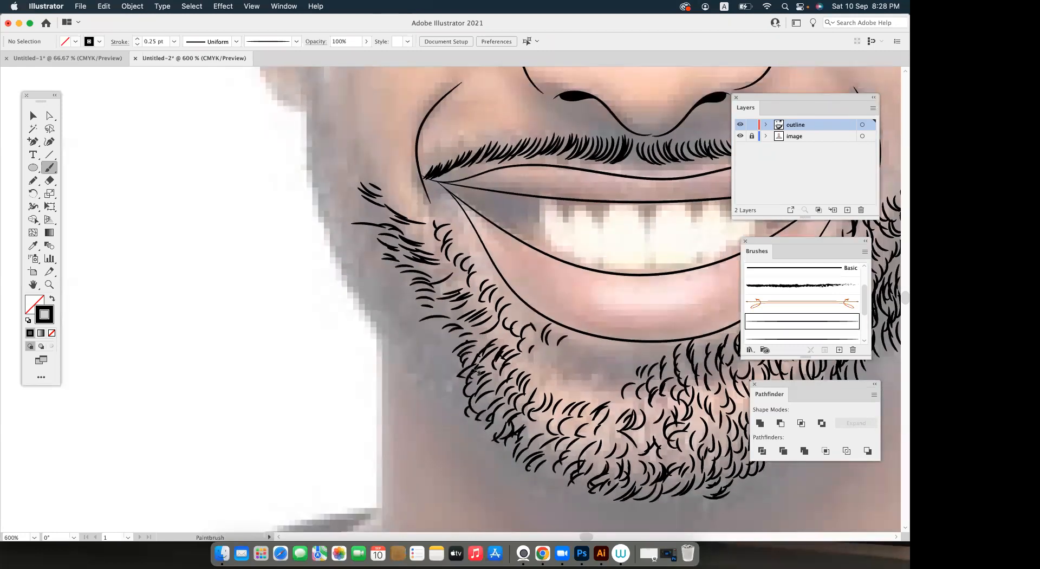
Paint a cluster of hairs on the left jaw edge, between the cheek hairs and the chin beard.
{"action": "key", "text": "super+minus"}
{"action": "key", "text": "super+minus"}
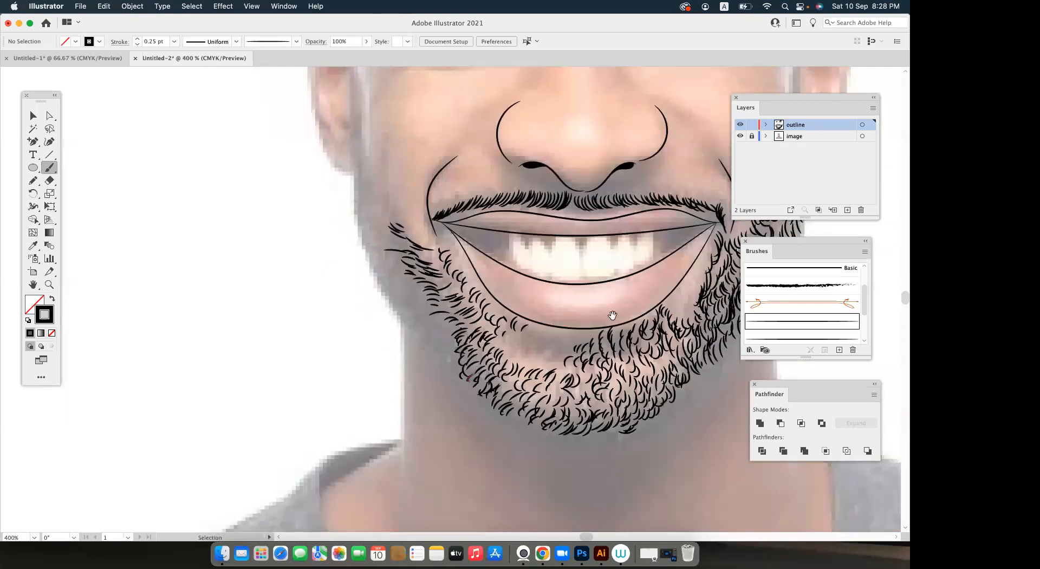
{"action": "left_click_drag", "start_coordinate": [505, 342], "coordinate": [526, 358]}
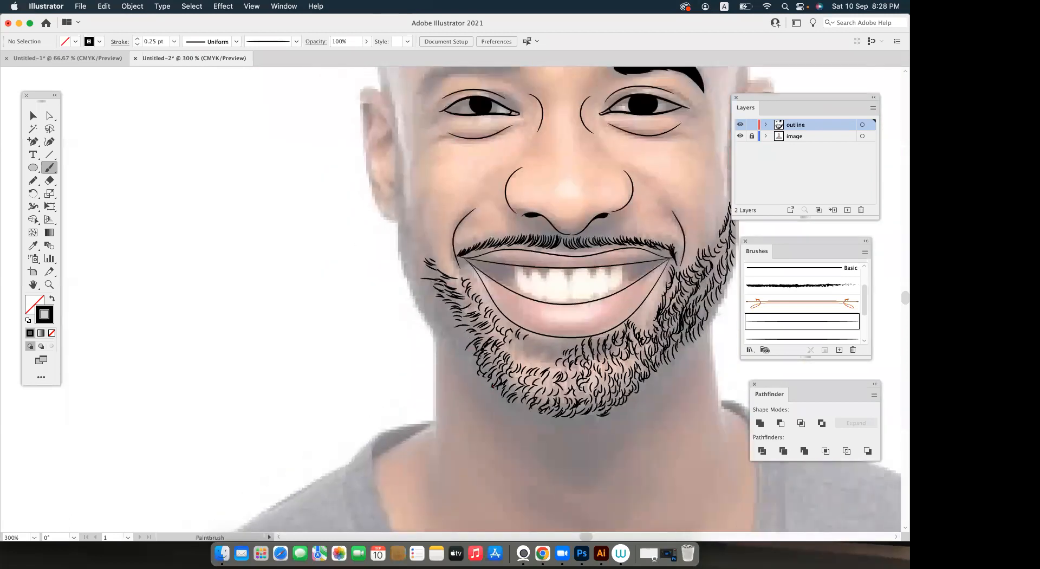
{"action": "mouse_move", "coordinate": [462, 347]}
{"action": "left_mouse_down"}
{"action": "mouse_move", "coordinate": [470, 341]}
{"action": "mouse_move", "coordinate": [455, 334]}
{"action": "mouse_move", "coordinate": [468, 339]}
{"action": "left_mouse_up"}
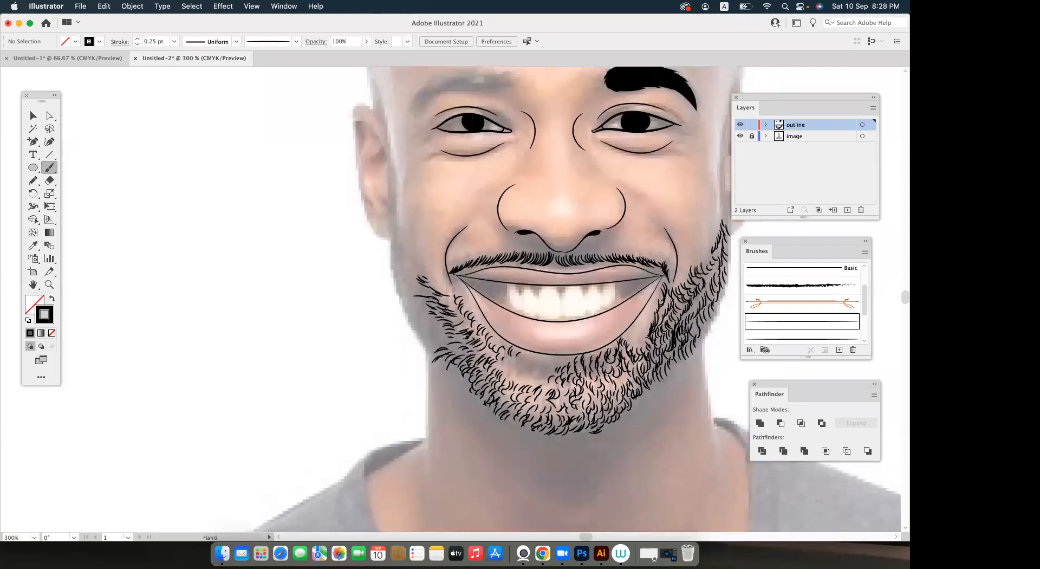
{"action": "left_click_drag", "start_coordinate": [437, 371], "coordinate": [447, 365]}
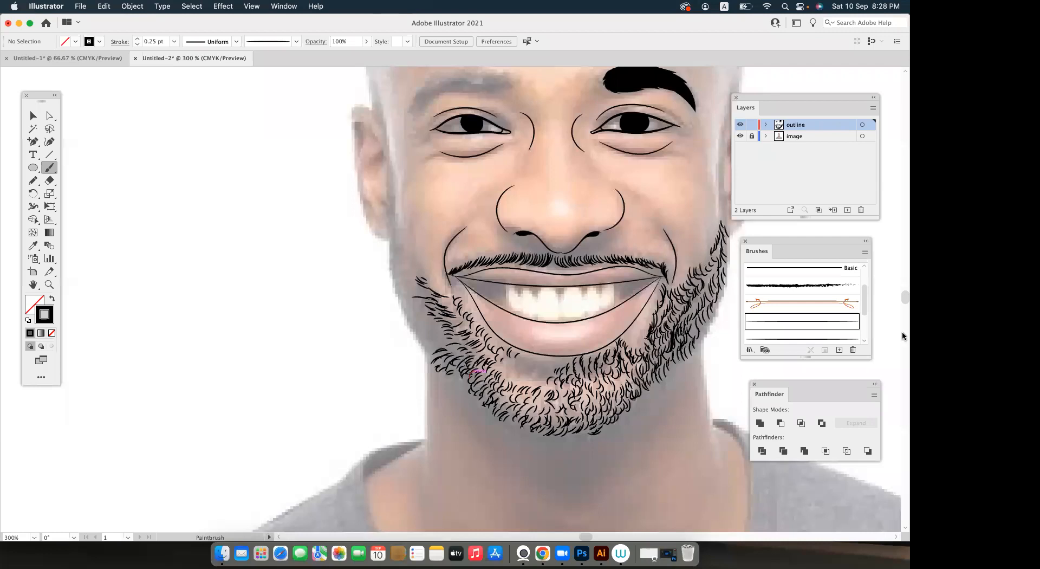
Fill the gap between the left cheek hairs and the left jaw cluster with short brush hairs.
{"action": "scroll", "coordinate": [360, 325], "scroll_direction": "down", "scroll_amount": 2}
{"action": "scroll", "coordinate": [359, 325], "scroll_direction": "right", "scroll_amount": 2}
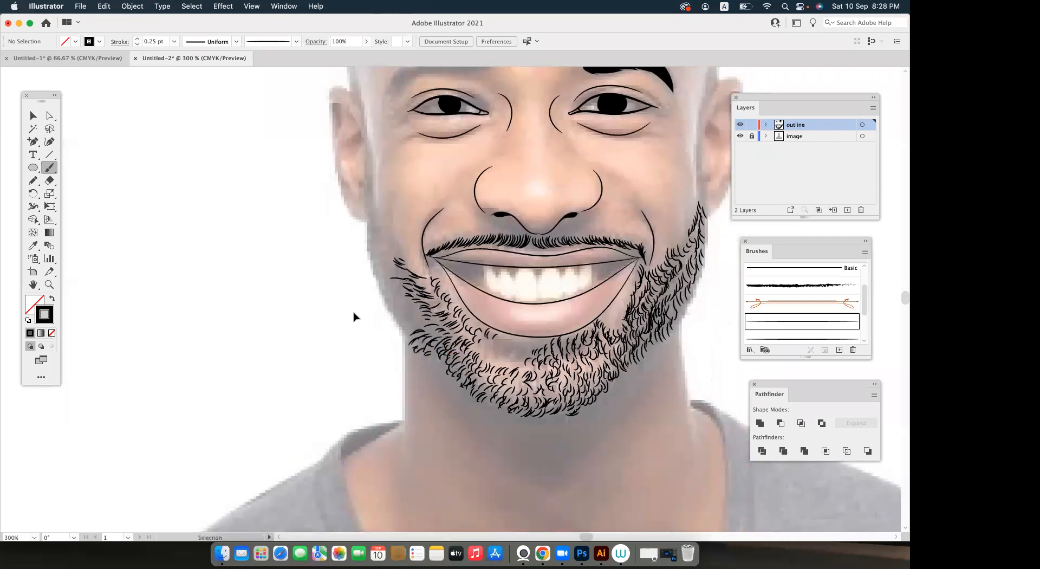
{"action": "scroll", "coordinate": [353, 317], "scroll_direction": "up", "scroll_amount": 1}
{"action": "scroll", "coordinate": [329, 272], "scroll_direction": "up", "scroll_amount": 1}
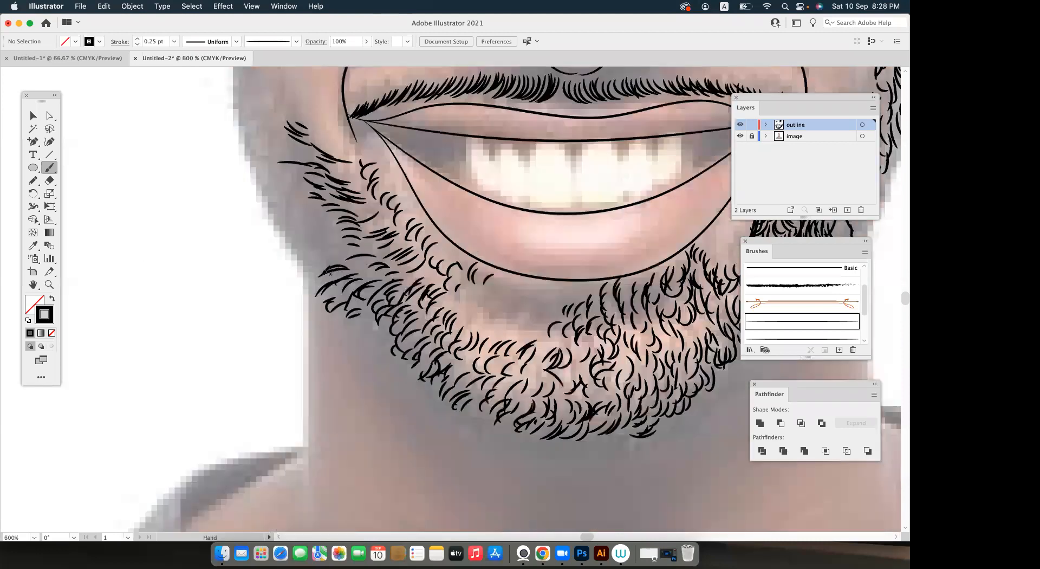
{"action": "scroll", "coordinate": [331, 274], "scroll_direction": "down", "scroll_amount": 2}
{"action": "scroll", "coordinate": [330, 273], "scroll_direction": "right", "scroll_amount": 3}
{"action": "scroll", "coordinate": [341, 280], "scroll_direction": "up", "scroll_amount": 1}
{"action": "scroll", "coordinate": [341, 280], "scroll_direction": "left", "scroll_amount": 2}
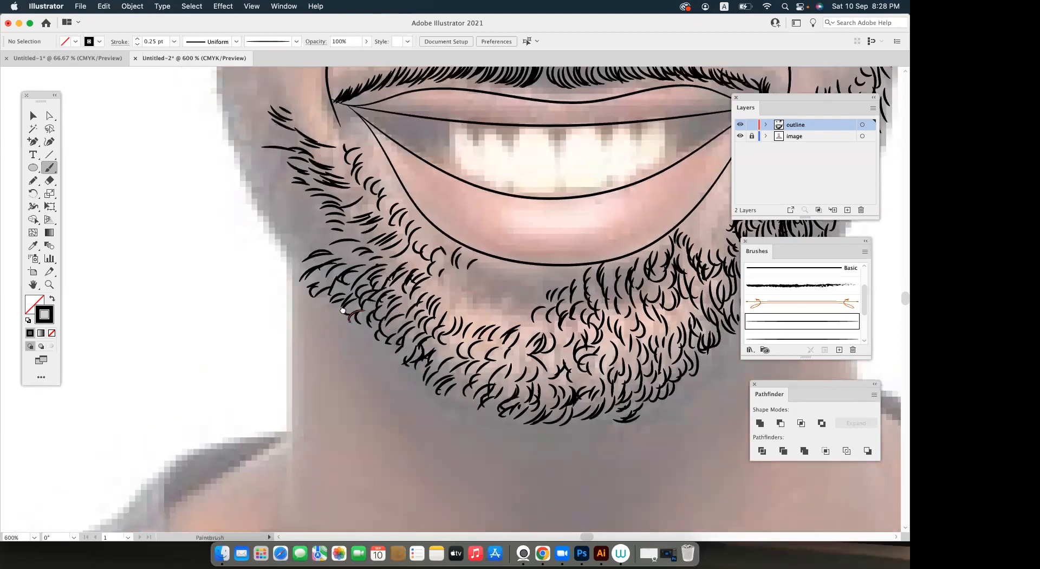
{"action": "scroll", "coordinate": [382, 325], "scroll_direction": "up", "scroll_amount": 1}
{"action": "scroll", "coordinate": [380, 336], "scroll_direction": "up", "scroll_amount": 6}
{"action": "scroll", "coordinate": [379, 336], "scroll_direction": "left", "scroll_amount": 3}
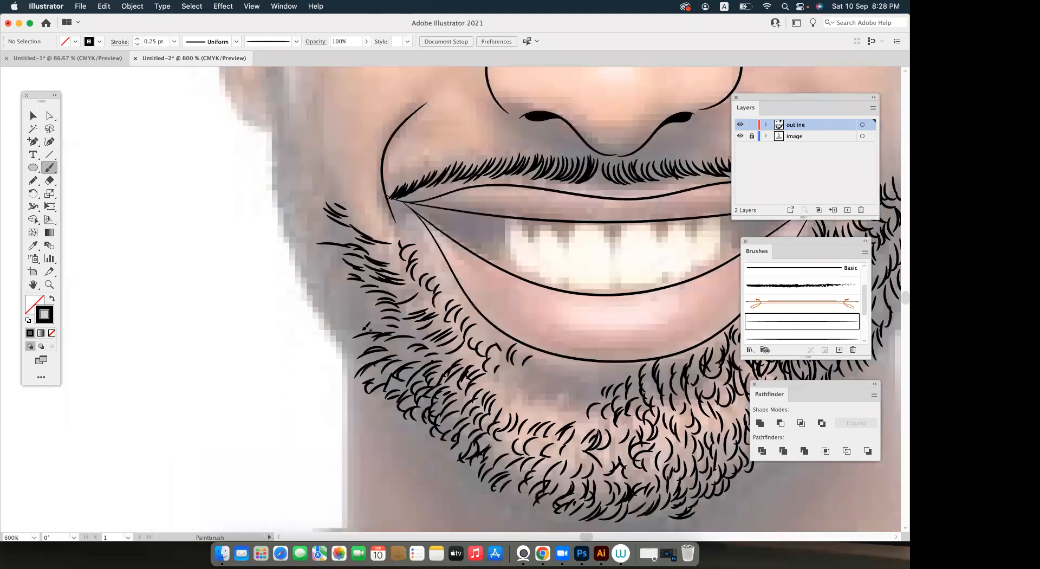
{"action": "scroll", "coordinate": [399, 356], "scroll_direction": "up", "scroll_amount": 2}
{"action": "scroll", "coordinate": [399, 355], "scroll_direction": "left", "scroll_amount": 2}
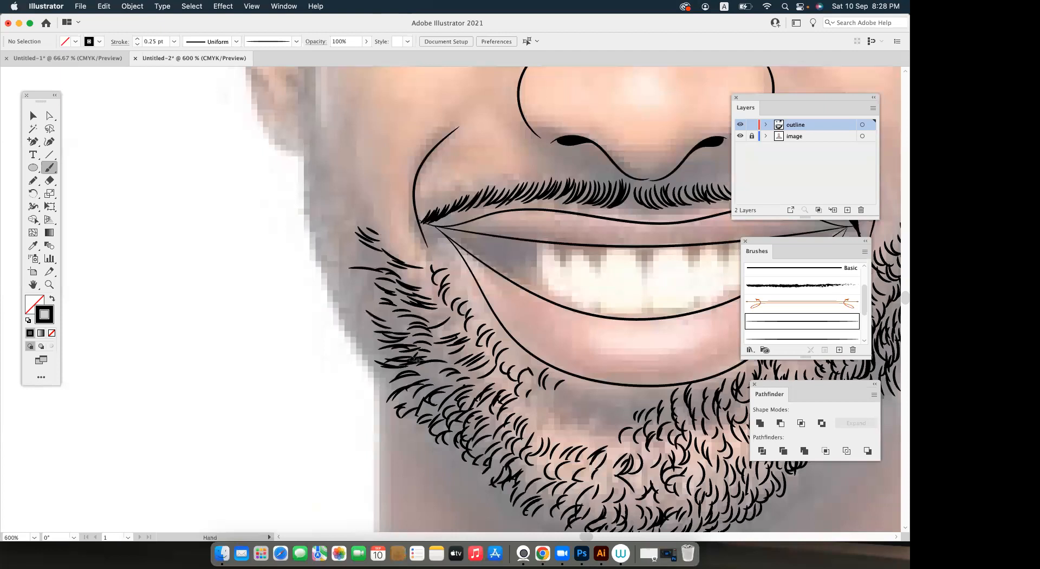
{"action": "scroll", "coordinate": [363, 312], "scroll_direction": "up", "scroll_amount": 2}
{"action": "scroll", "coordinate": [363, 311], "scroll_direction": "left", "scroll_amount": 3}
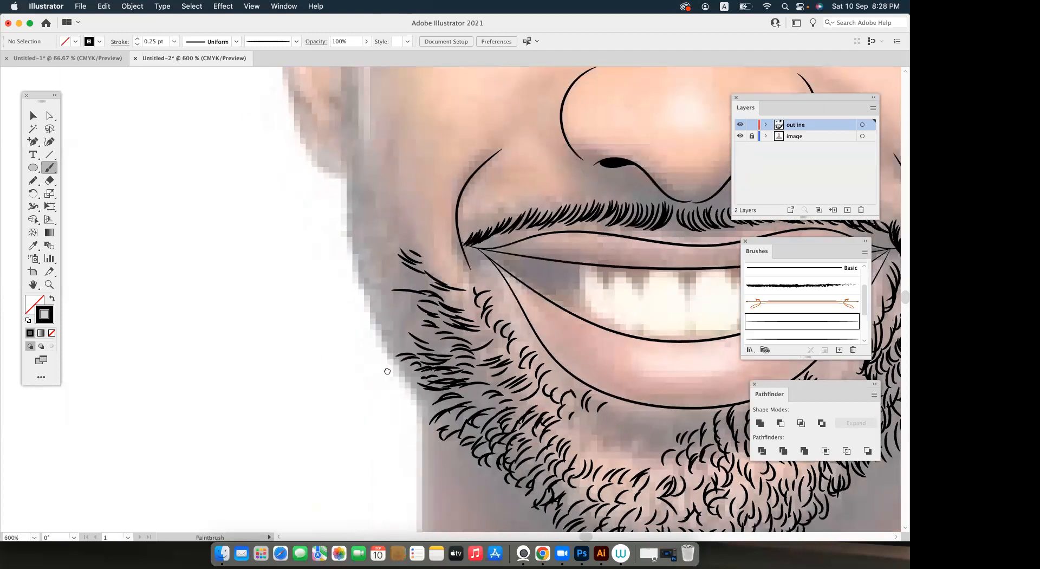
Extend the beard out to the left face edge and up the cheek with short, outward-pointing hairs.
{"action": "scroll", "coordinate": [387, 375], "scroll_direction": "up", "scroll_amount": 2}
{"action": "mouse_move", "coordinate": [382, 382]}
{"action": "left_mouse_down"}
{"action": "mouse_move", "coordinate": [414, 386]}
{"action": "mouse_move", "coordinate": [432, 375]}
{"action": "left_mouse_up"}
{"action": "scroll", "coordinate": [362, 368], "scroll_direction": "up", "scroll_amount": 1}
{"action": "scroll", "coordinate": [362, 368], "scroll_direction": "right", "scroll_amount": 1}
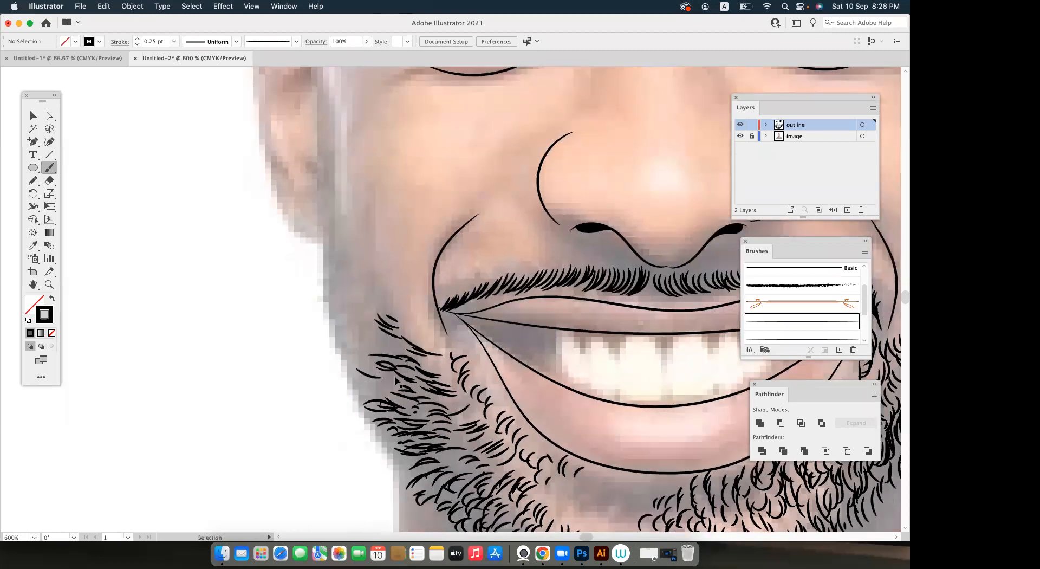
{"action": "mouse_move", "coordinate": [357, 369]}
{"action": "left_mouse_down"}
{"action": "mouse_move", "coordinate": [389, 385]}
{"action": "mouse_move", "coordinate": [378, 411]}
{"action": "mouse_move", "coordinate": [389, 385]}
{"action": "mouse_move", "coordinate": [369, 390]}
{"action": "left_mouse_up"}
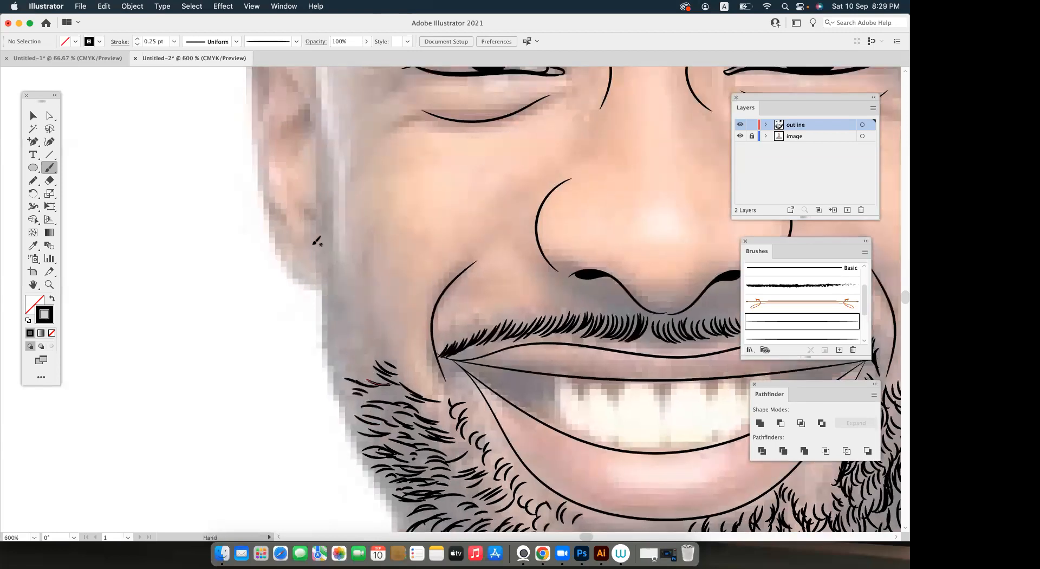
Paint a narrow sideburn of short hairs from beside the left earlobe down the face edge.
{"action": "scroll", "coordinate": [318, 238], "scroll_direction": "up", "scroll_amount": 3}
{"action": "mouse_move", "coordinate": [316, 245]}
{"action": "left_mouse_down"}
{"action": "mouse_move", "coordinate": [311, 292]}
{"action": "mouse_move", "coordinate": [326, 312]}
{"action": "left_mouse_up"}
{"action": "scroll", "coordinate": [326, 303], "scroll_direction": "down", "scroll_amount": 3}
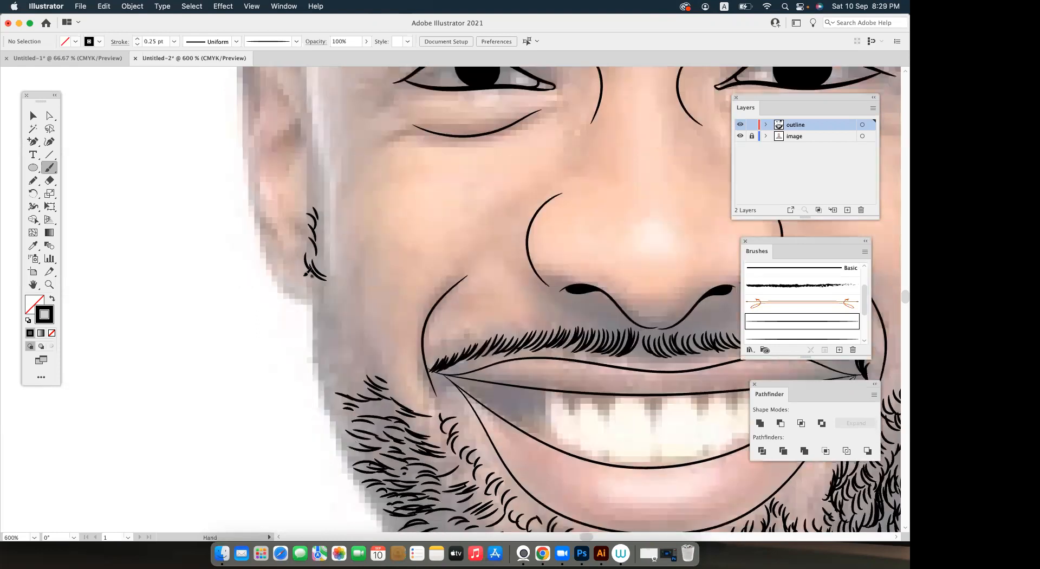
{"action": "left_click_drag", "start_coordinate": [305, 274], "coordinate": [323, 294]}
{"action": "left_click_drag", "start_coordinate": [313, 286], "coordinate": [324, 331]}
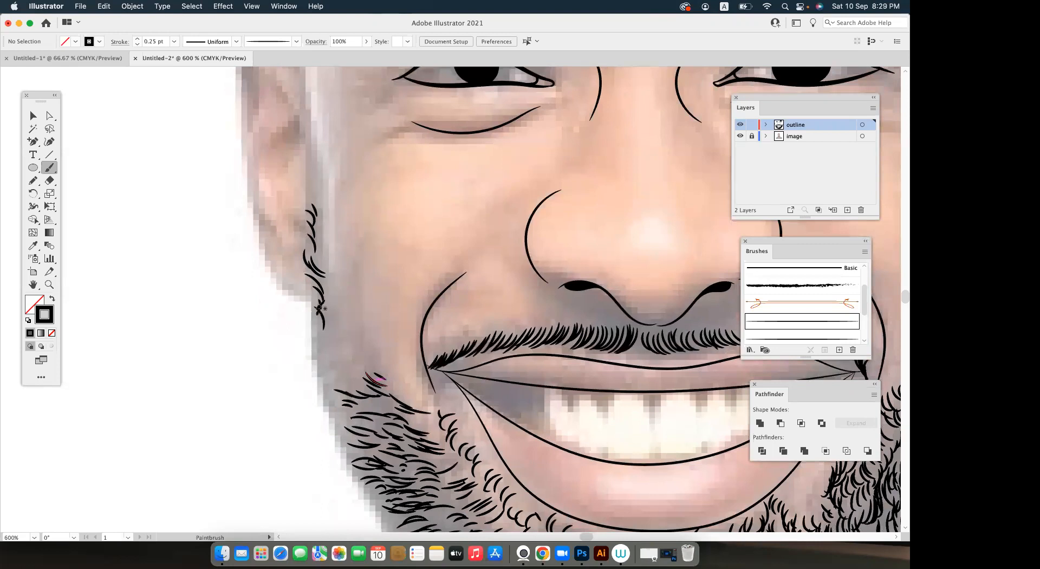
{"action": "key", "text": "super+minus"}
{"action": "key", "text": "super+minus"}
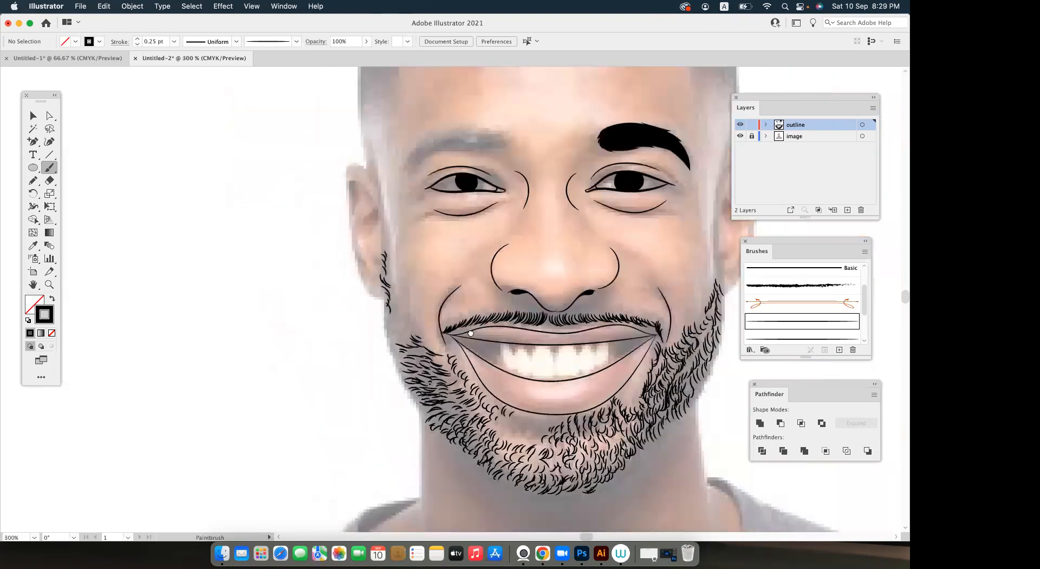
Paint hairs joining the left sideburn to the cheek beard along the face edge.
{"action": "mouse_move", "coordinate": [354, 289]}
{"action": "left_mouse_down"}
{"action": "mouse_move", "coordinate": [164, 274]}
{"action": "mouse_move", "coordinate": [223, 286]}
{"action": "left_mouse_up"}
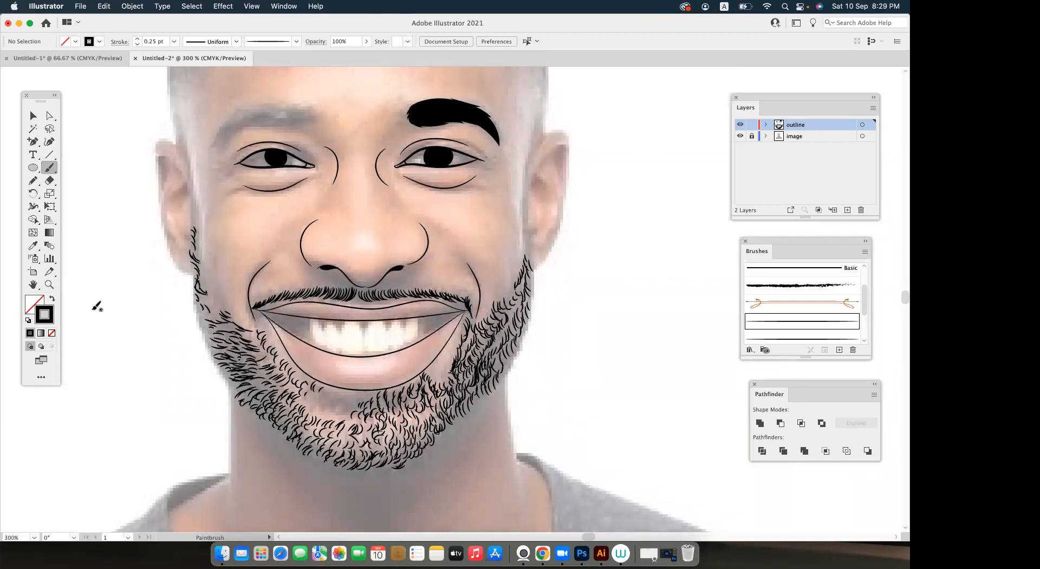
{"action": "mouse_move", "coordinate": [271, 329]}
{"action": "left_mouse_down"}
{"action": "mouse_move", "coordinate": [263, 333]}
{"action": "mouse_move", "coordinate": [290, 358]}
{"action": "left_mouse_up"}
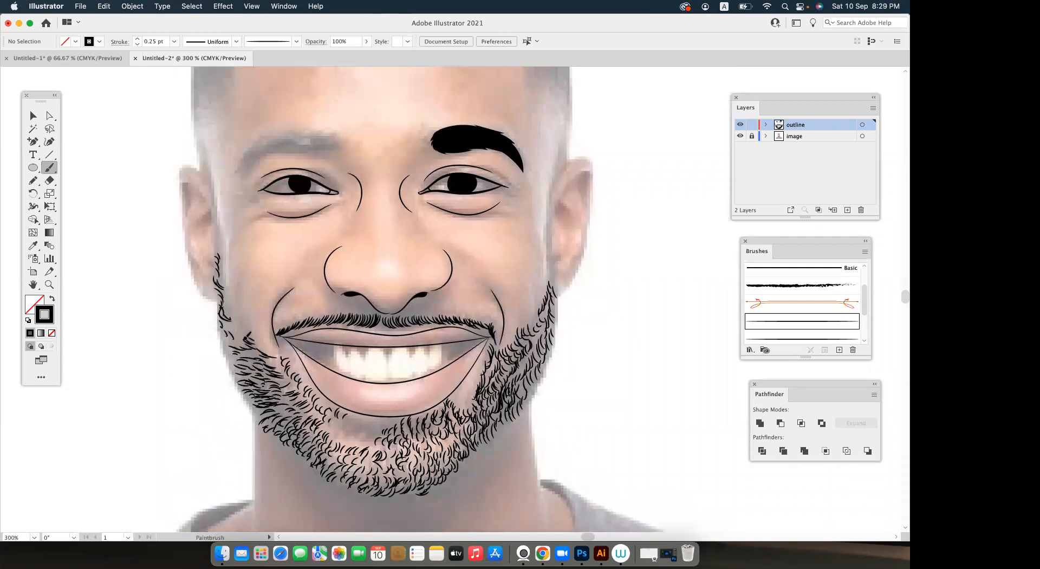
{"action": "mouse_move", "coordinate": [219, 334]}
{"action": "left_mouse_down"}
{"action": "mouse_move", "coordinate": [231, 348]}
{"action": "mouse_move", "coordinate": [280, 354]}
{"action": "left_mouse_up"}
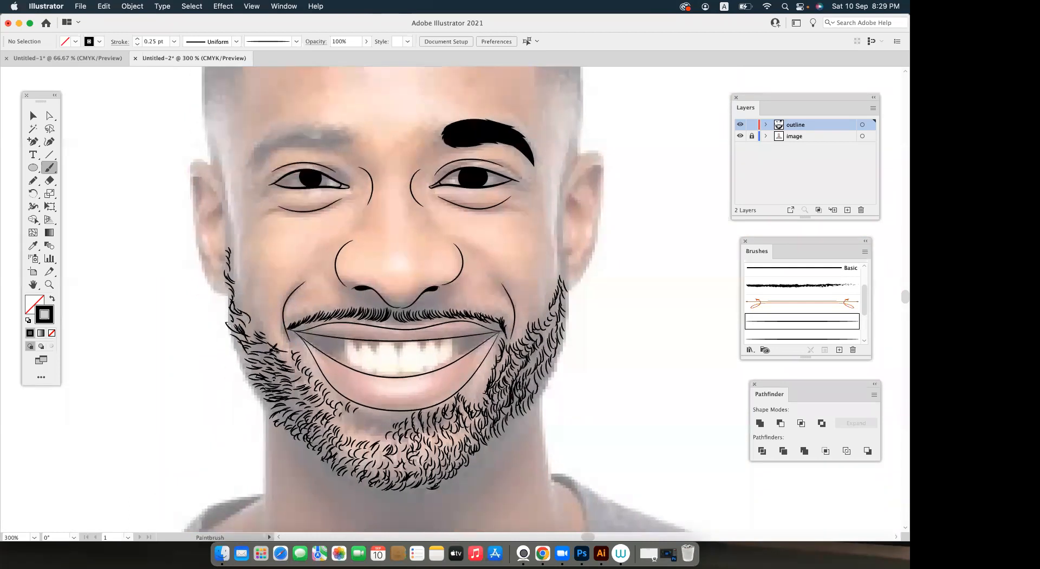
{"action": "left_click_drag", "start_coordinate": [291, 362], "coordinate": [262, 351]}
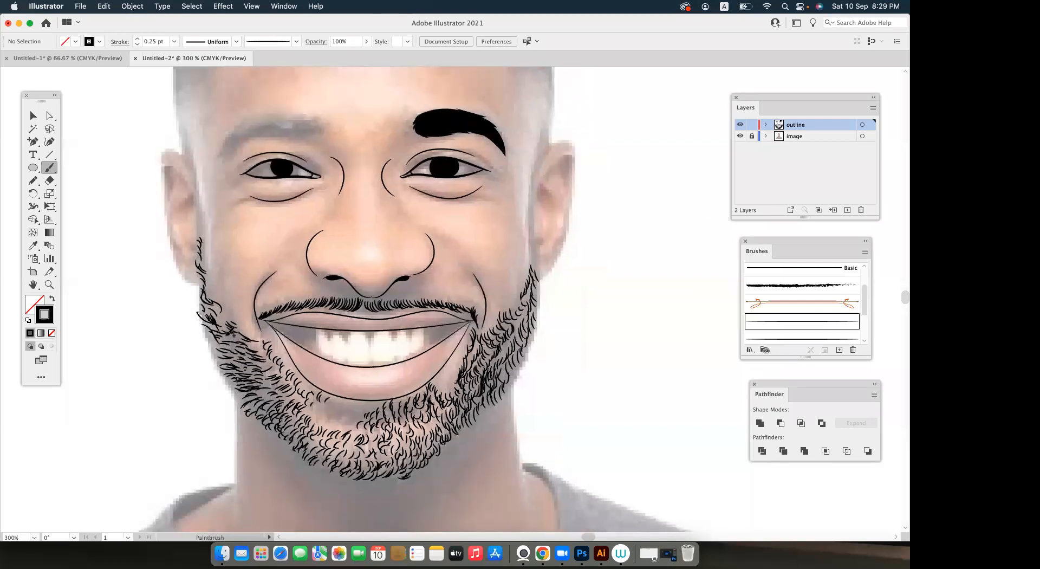
{"action": "key", "text": "super+minus"}
{"action": "key", "text": "super+minus"}
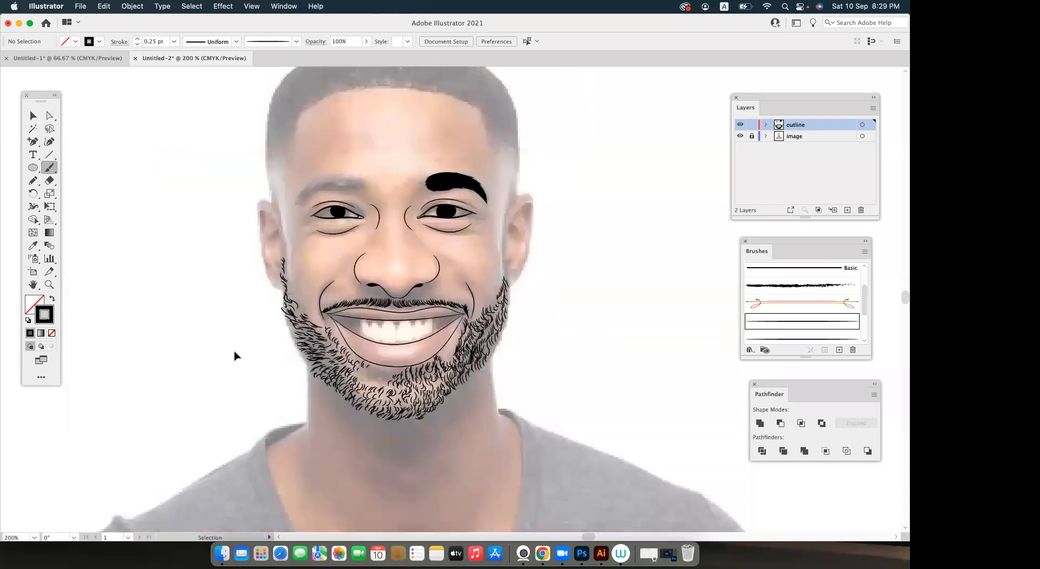
{"action": "key", "text": "super+equal"}
{"action": "key", "text": "super+equal"}
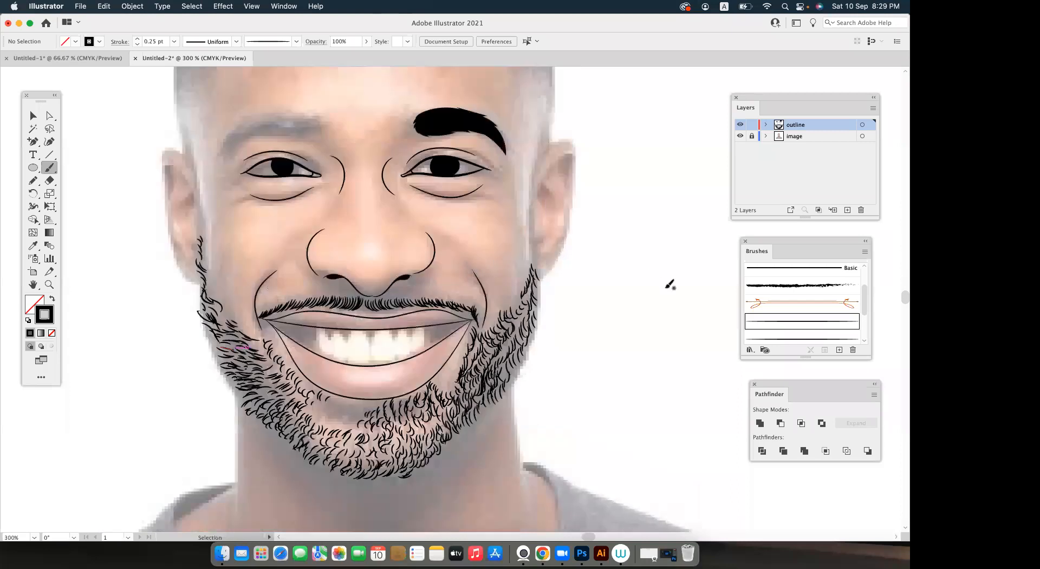
{"action": "key", "text": "super+minus"}
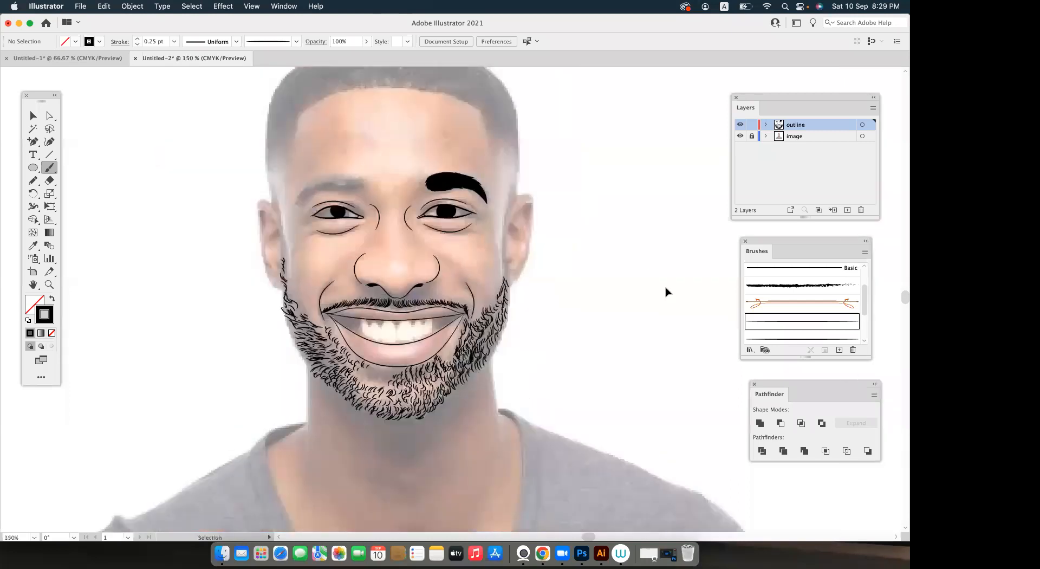
Extend the right sideburn upward beside the ear with a narrow row of short hairs.
{"action": "key", "text": "super+equal"}
{"action": "key", "text": "super+equal"}
{"action": "mouse_move", "coordinate": [609, 202]}
{"action": "left_mouse_down"}
{"action": "mouse_move", "coordinate": [455, 239]}
{"action": "mouse_move", "coordinate": [456, 275]}
{"action": "left_mouse_up"}
{"action": "scroll", "coordinate": [458, 295], "scroll_direction": "down", "scroll_amount": 3}
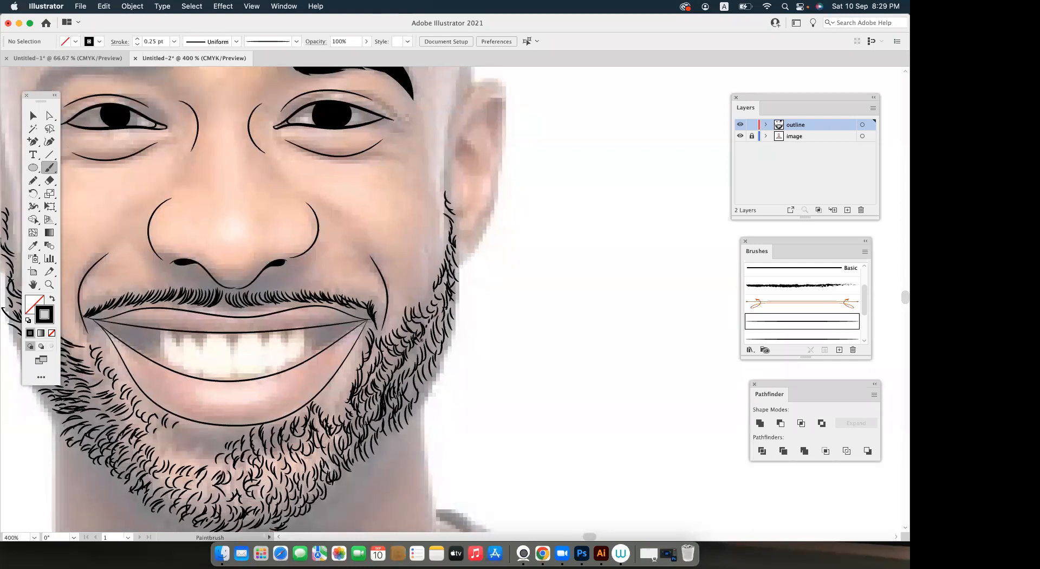
Add short hairs along the inner edge of the beard below the left part of the lower lip.
{"action": "left_click_drag", "start_coordinate": [298, 410], "coordinate": [336, 355]}
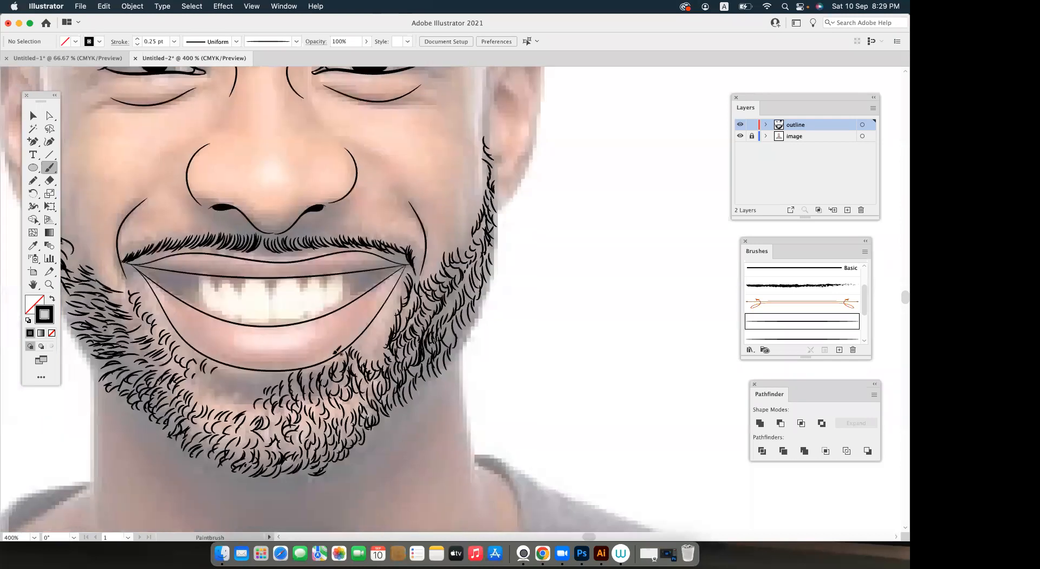
{"action": "scroll", "coordinate": [208, 365], "scroll_direction": "down", "scroll_amount": 2}
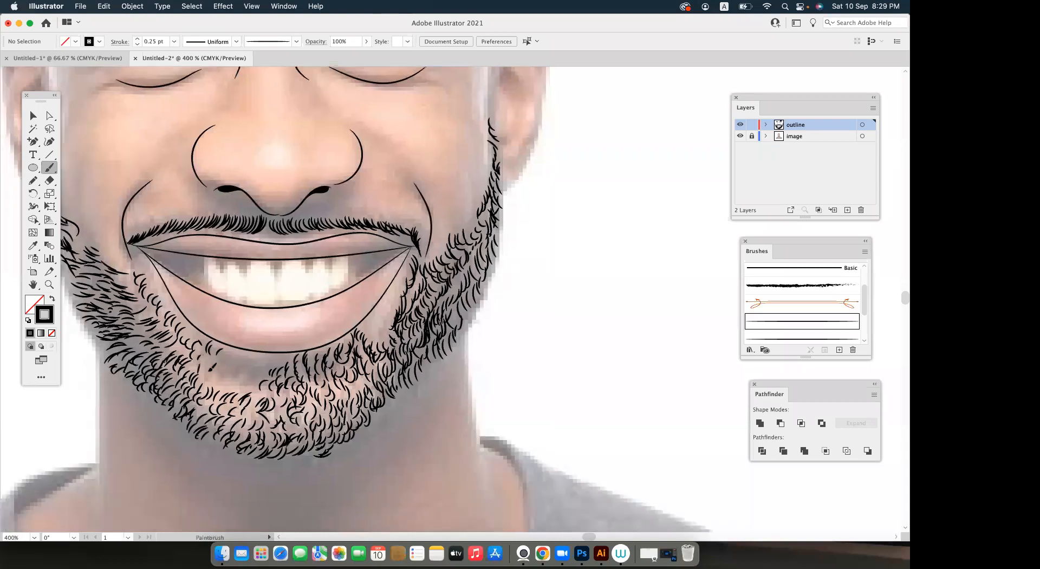
{"action": "left_click_drag", "start_coordinate": [207, 377], "coordinate": [246, 388]}
Check the line art without the photo by hiding the image layer, and show the layer again.
{"action": "key", "text": "super+minus"}
{"action": "key", "text": "super+minus"}
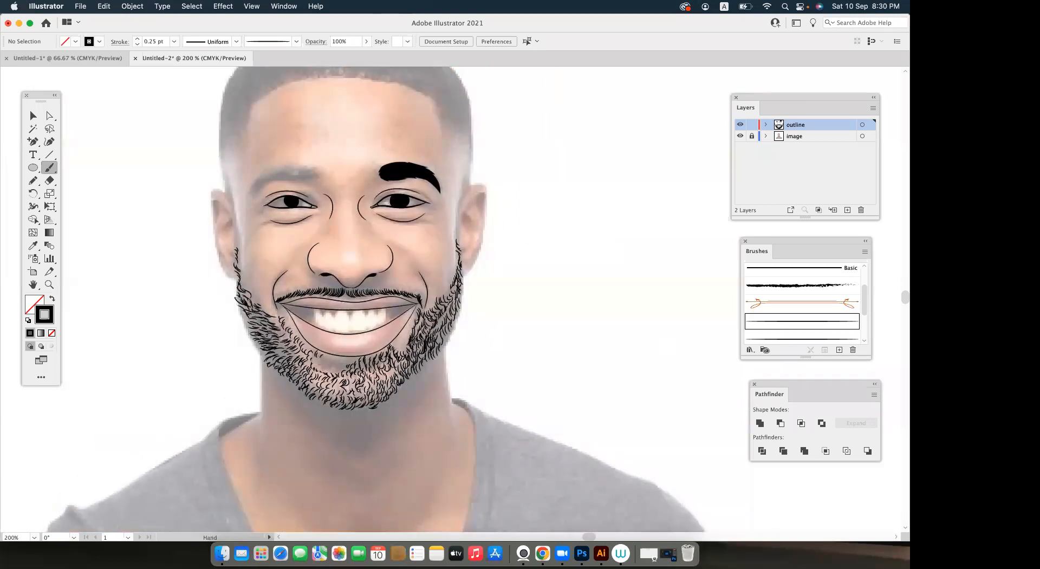
{"action": "left_click", "coordinate": [740, 136]}
{"action": "left_click", "coordinate": [750, 137]}
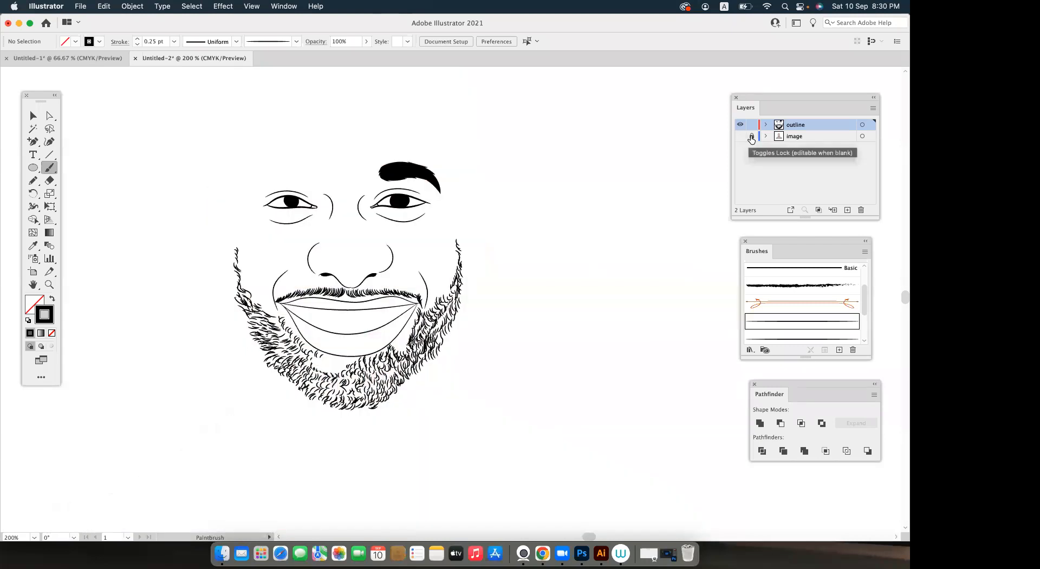
{"action": "left_click", "coordinate": [740, 135]}
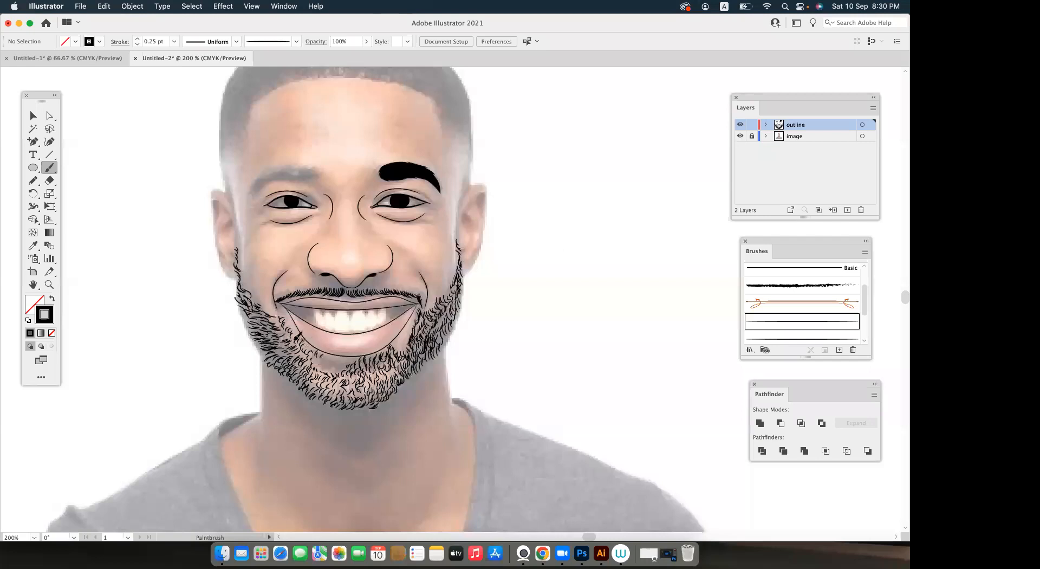
Delete the stray hairs just beneath the left part of the lower lip.
{"action": "scroll", "coordinate": [338, 351], "scroll_direction": "up", "scroll_amount": 4}
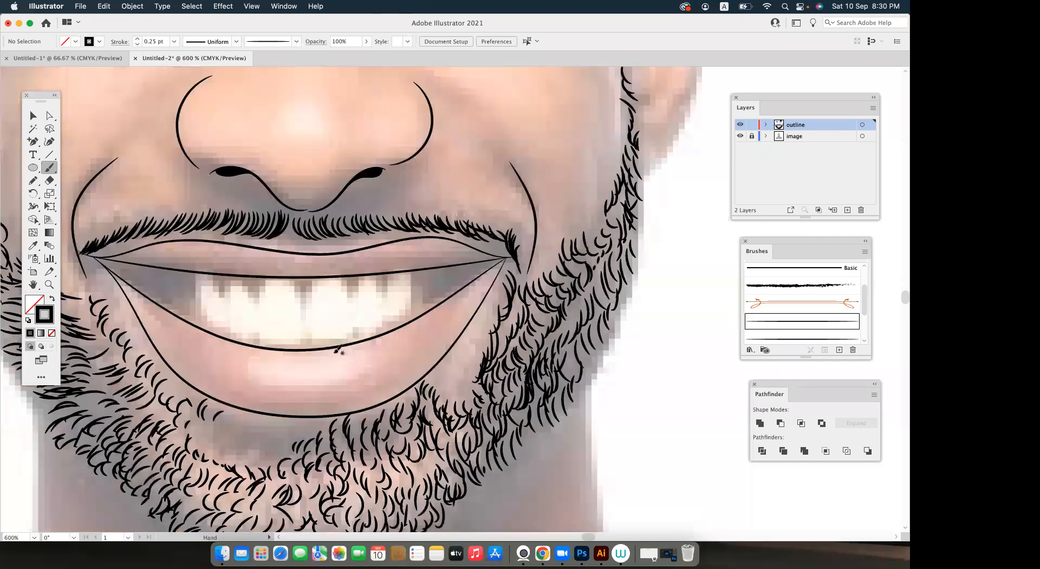
{"action": "left_click_drag", "start_coordinate": [337, 352], "coordinate": [482, 276]}
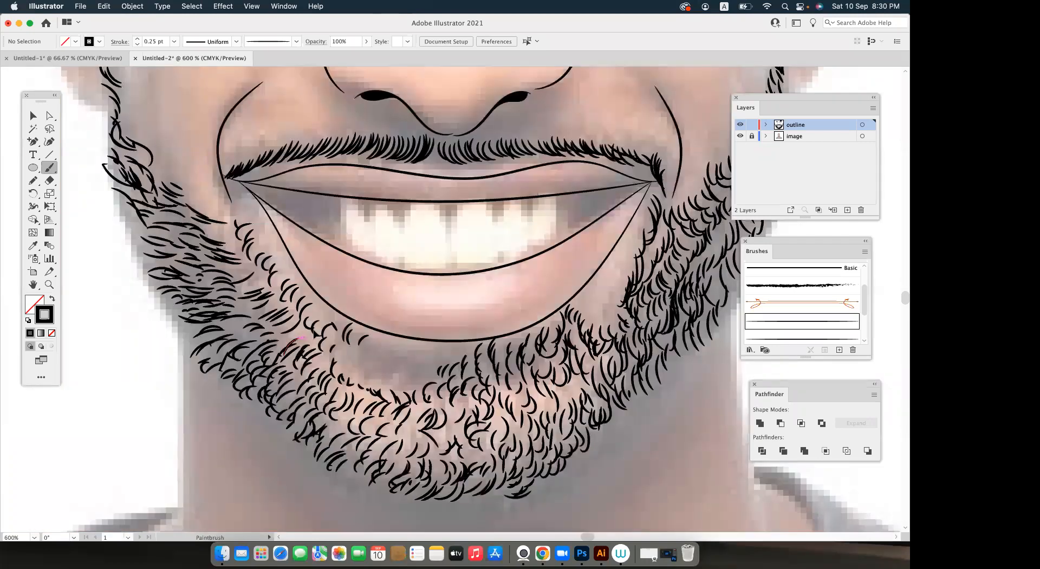
{"action": "key", "text": "v"}
{"action": "mouse_move", "coordinate": [340, 348]}
{"action": "left_mouse_down"}
{"action": "mouse_move", "coordinate": [374, 325]}
{"action": "mouse_move", "coordinate": [366, 358]}
{"action": "mouse_move", "coordinate": [318, 326]}
{"action": "left_mouse_up"}
{"action": "left_click", "coordinate": [364, 352]}
{"action": "key", "text": "Delete"}
{"action": "key", "text": "Delete"}
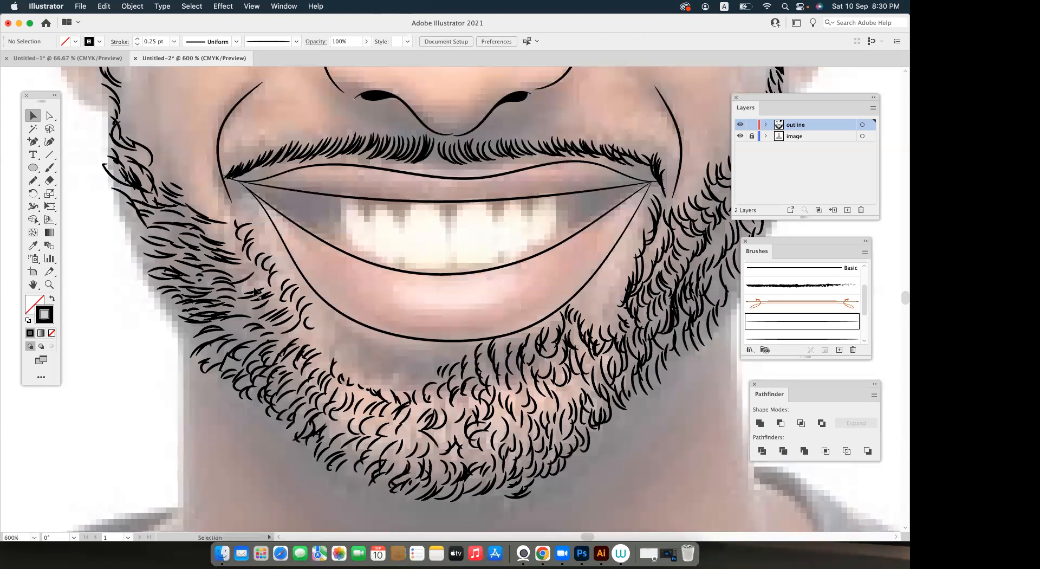
Paint small hairs along the upper left edge of the chin beard and a tuft beneath the middle of the lower lip.
{"action": "left_click", "coordinate": [48, 171]}
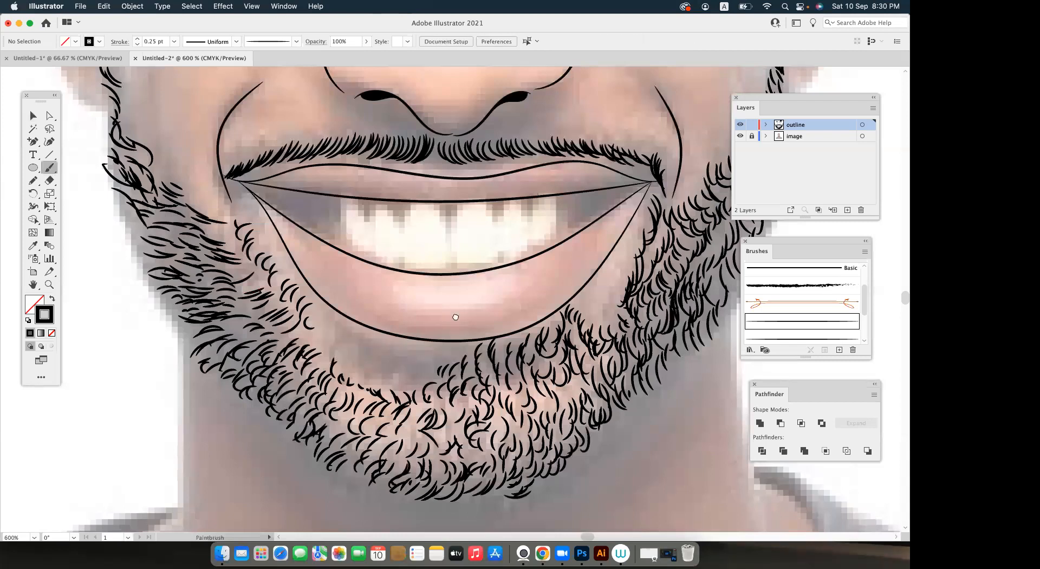
{"action": "scroll", "coordinate": [231, 279], "scroll_direction": "down", "scroll_amount": 2}
{"action": "scroll", "coordinate": [230, 279], "scroll_direction": "right", "scroll_amount": 3}
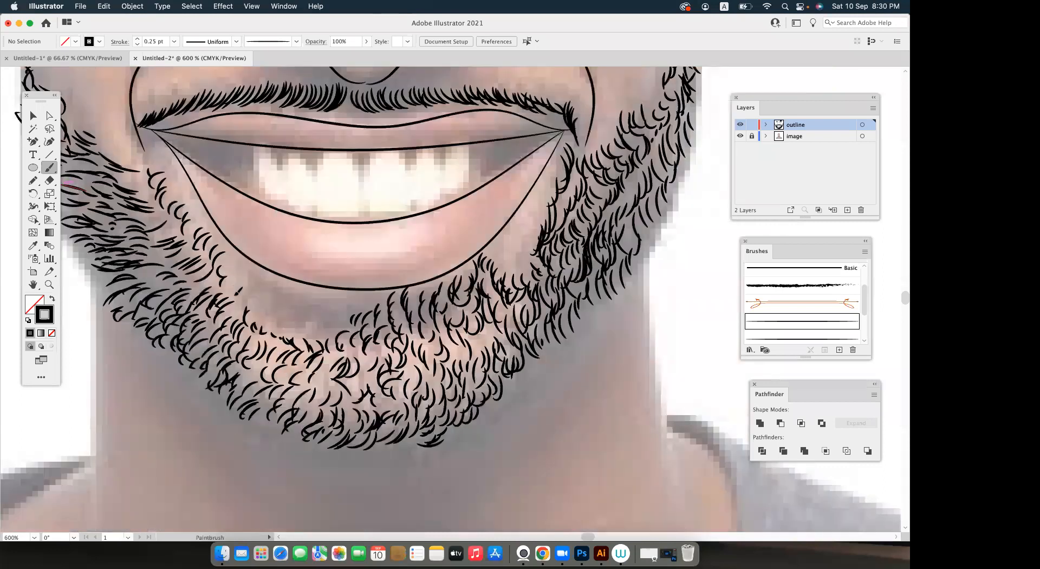
{"action": "left_click", "coordinate": [258, 314]}
{"action": "left_click", "coordinate": [266, 320]}
{"action": "left_click", "coordinate": [271, 317]}
{"action": "left_click", "coordinate": [277, 323]}
{"action": "left_click", "coordinate": [281, 323]}
{"action": "mouse_move", "coordinate": [286, 328]}
{"action": "left_mouse_down"}
{"action": "mouse_move", "coordinate": [275, 320]}
{"action": "mouse_move", "coordinate": [304, 332]}
{"action": "mouse_move", "coordinate": [363, 315]}
{"action": "mouse_move", "coordinate": [321, 291]}
{"action": "mouse_move", "coordinate": [337, 304]}
{"action": "mouse_move", "coordinate": [304, 333]}
{"action": "left_mouse_up"}
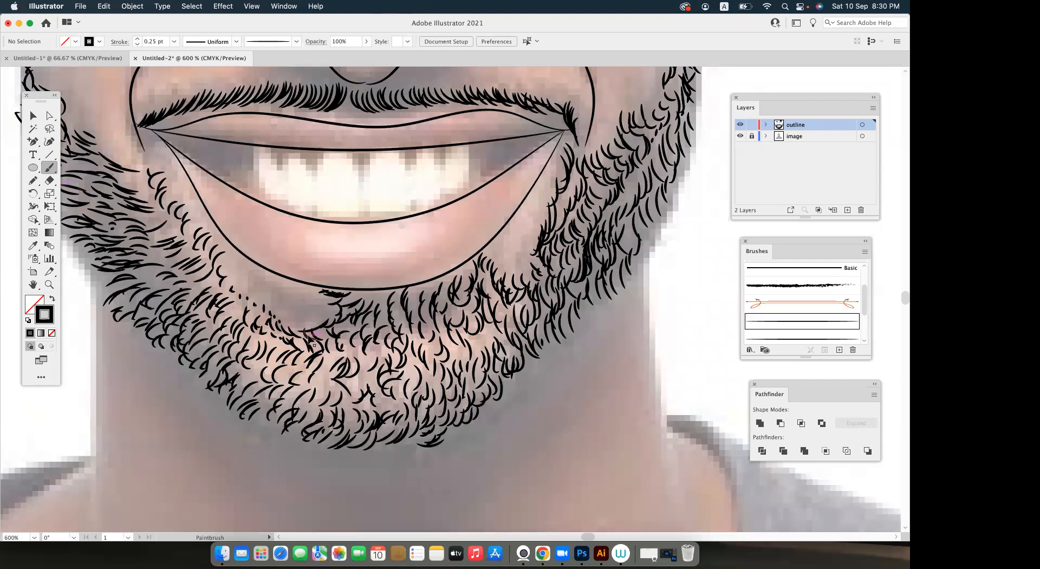
Examine the whole beard and both sideburns against the portrait photo.
{"action": "key", "text": "super+minus"}
{"action": "key", "text": "super+minus"}
{"action": "key", "text": "super+minus"}
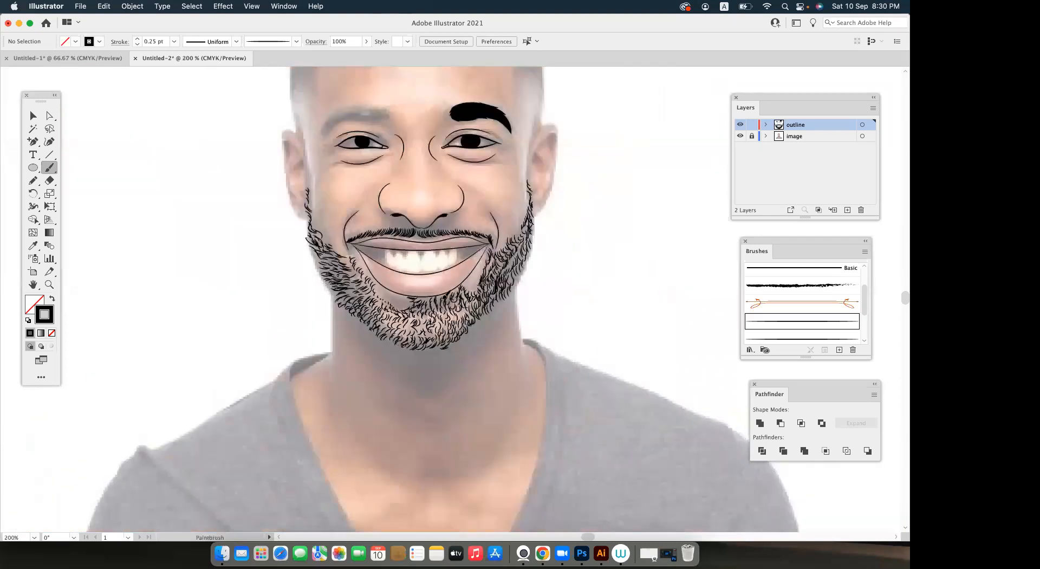
{"action": "left_click_drag", "start_coordinate": [417, 295], "coordinate": [393, 301]}
{"action": "key", "text": "super+z"}
{"action": "scroll", "coordinate": [296, 270], "scroll_direction": "up", "scroll_amount": 3}
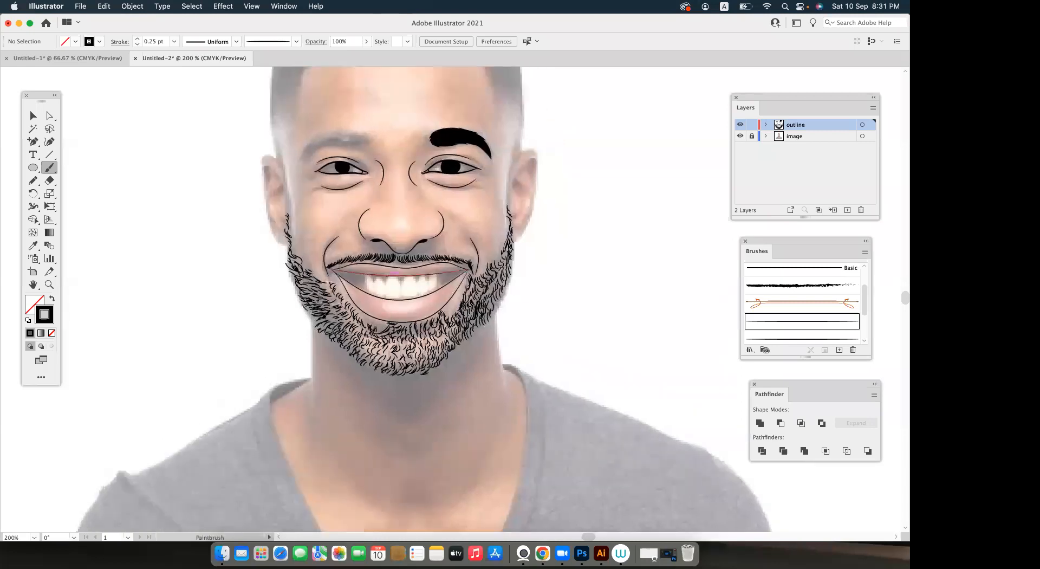
{"action": "mouse_move", "coordinate": [423, 295]}
{"action": "left_mouse_down"}
{"action": "mouse_move", "coordinate": [387, 290]}
{"action": "mouse_move", "coordinate": [382, 309]}
{"action": "left_mouse_up"}
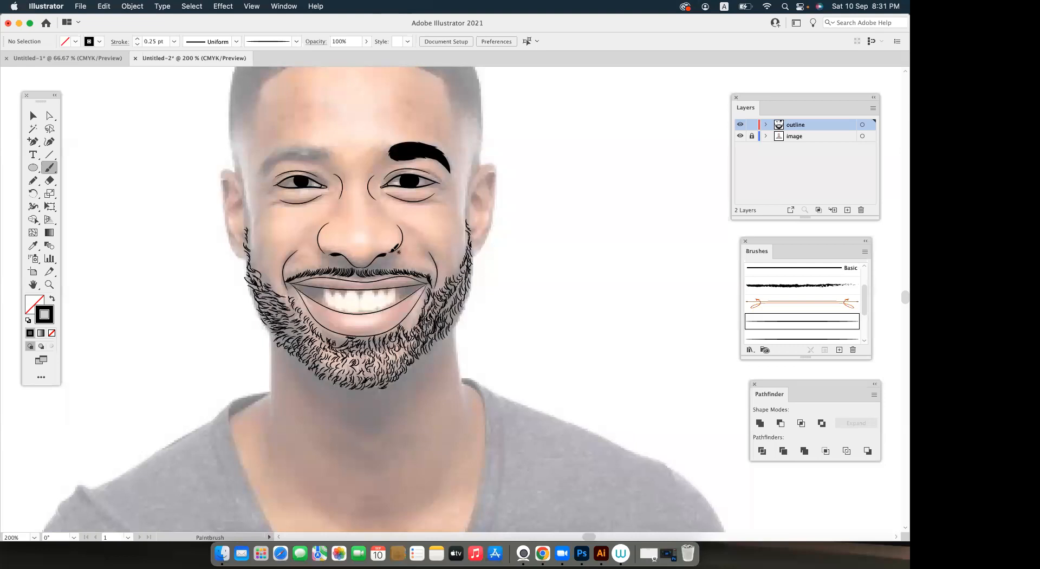
{"action": "key", "text": "space"}
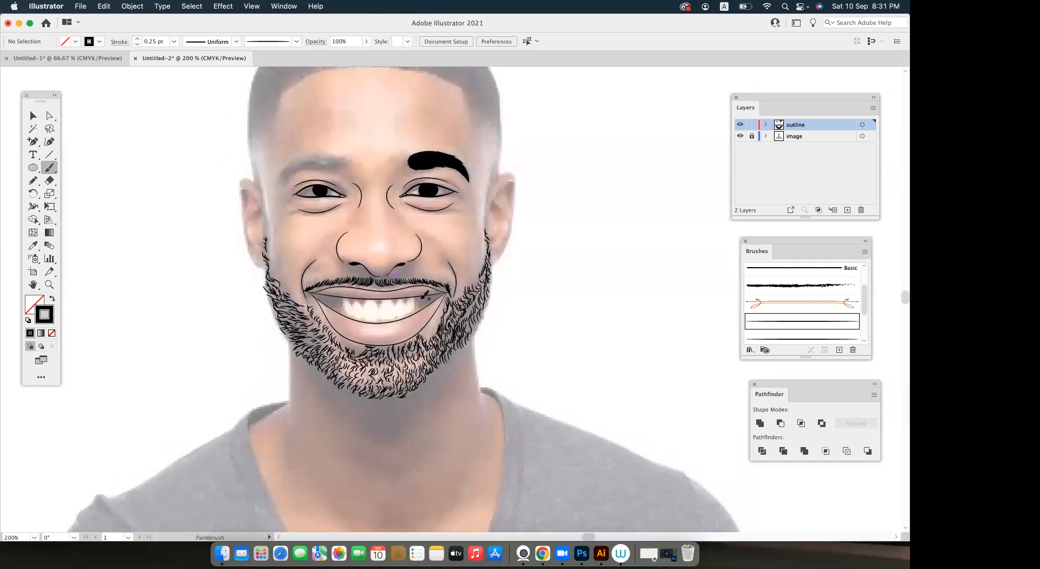
{"action": "scroll", "coordinate": [386, 304], "scroll_direction": "up", "scroll_amount": 1}
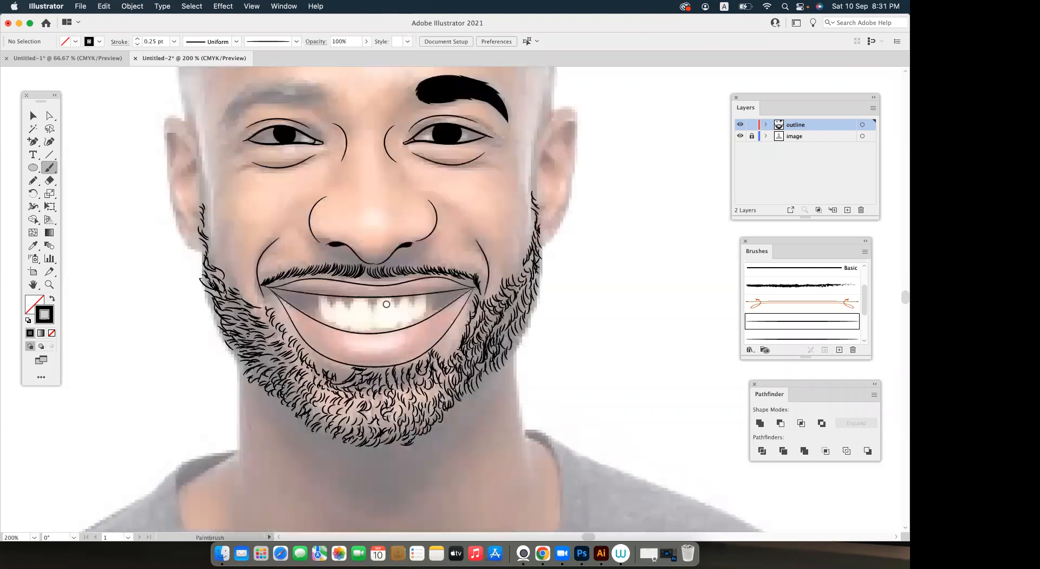
Try to paint a jaw line along the outer edge of the beard on the image's left side.
{"action": "scroll", "coordinate": [351, 310], "scroll_direction": "left", "scroll_amount": 2}
{"action": "left_click_drag", "start_coordinate": [351, 310], "coordinate": [353, 303]}
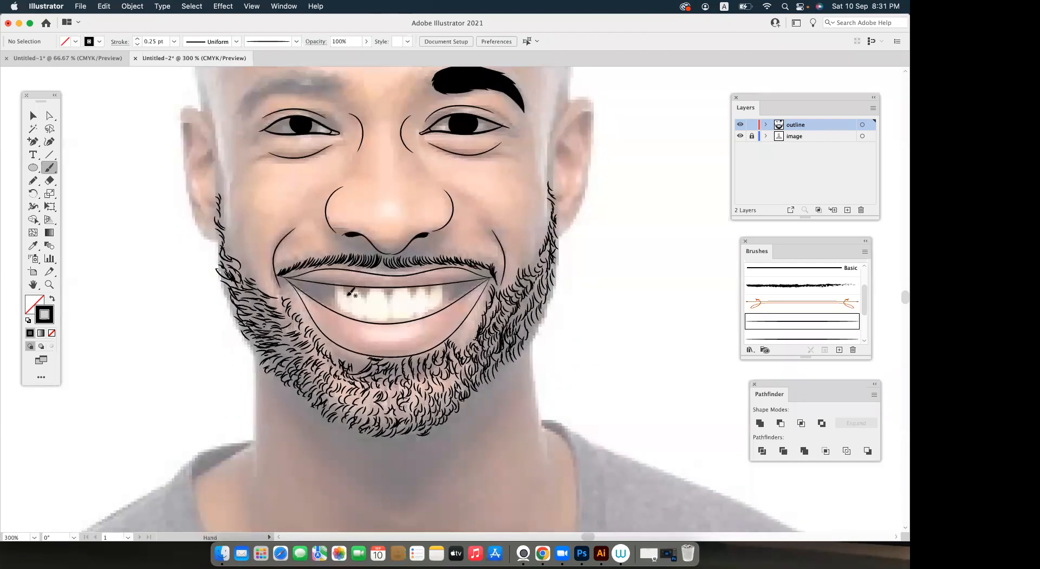
{"action": "scroll", "coordinate": [325, 271], "scroll_direction": "left", "scroll_amount": 2}
{"action": "scroll", "coordinate": [325, 270], "scroll_direction": "down", "scroll_amount": 1}
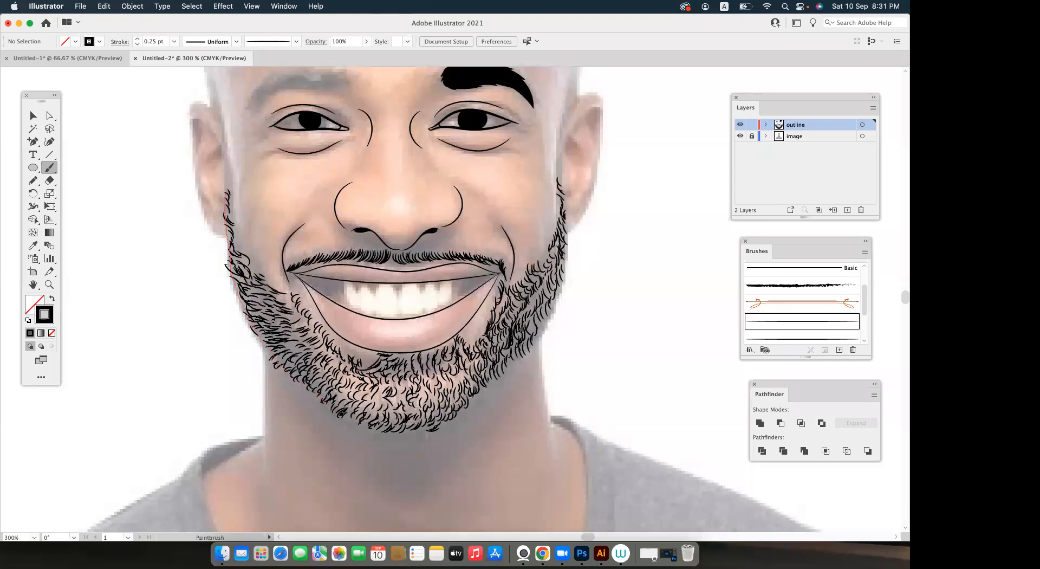
{"action": "left_click_drag", "start_coordinate": [338, 420], "coordinate": [338, 420]}
{"action": "scroll", "coordinate": [357, 395], "scroll_direction": "up", "scroll_amount": 2}
{"action": "scroll", "coordinate": [358, 395], "scroll_direction": "left", "scroll_amount": 1}
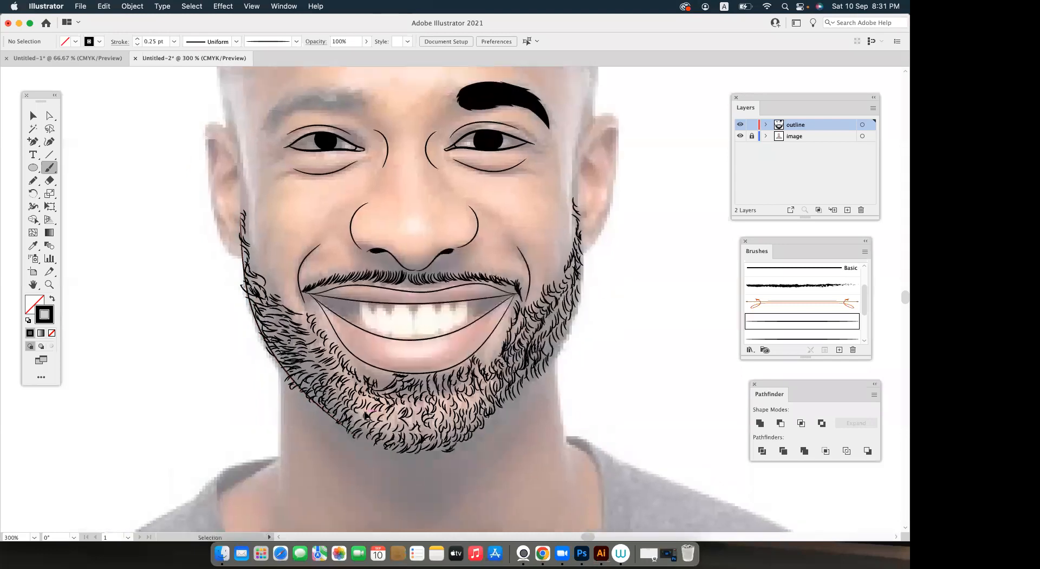
{"action": "scroll", "coordinate": [386, 363], "scroll_direction": "down", "scroll_amount": 1}
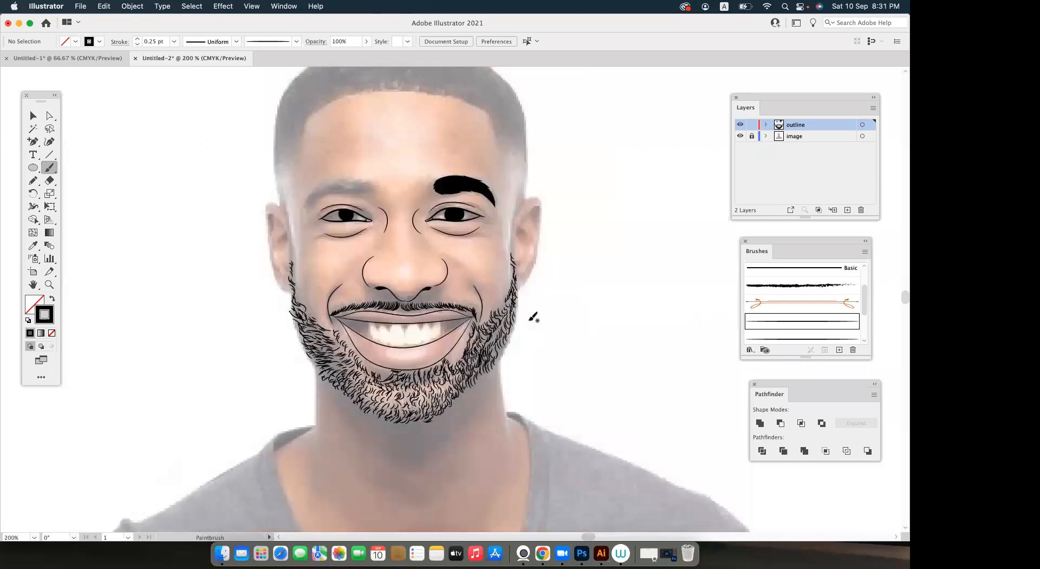
Compare the line art with and without the photo by hiding and showing the image layer.
{"action": "left_click", "coordinate": [739, 136]}
{"action": "left_click", "coordinate": [739, 136]}
{"action": "left_click", "coordinate": [739, 136]}
{"action": "left_click", "coordinate": [740, 137]}
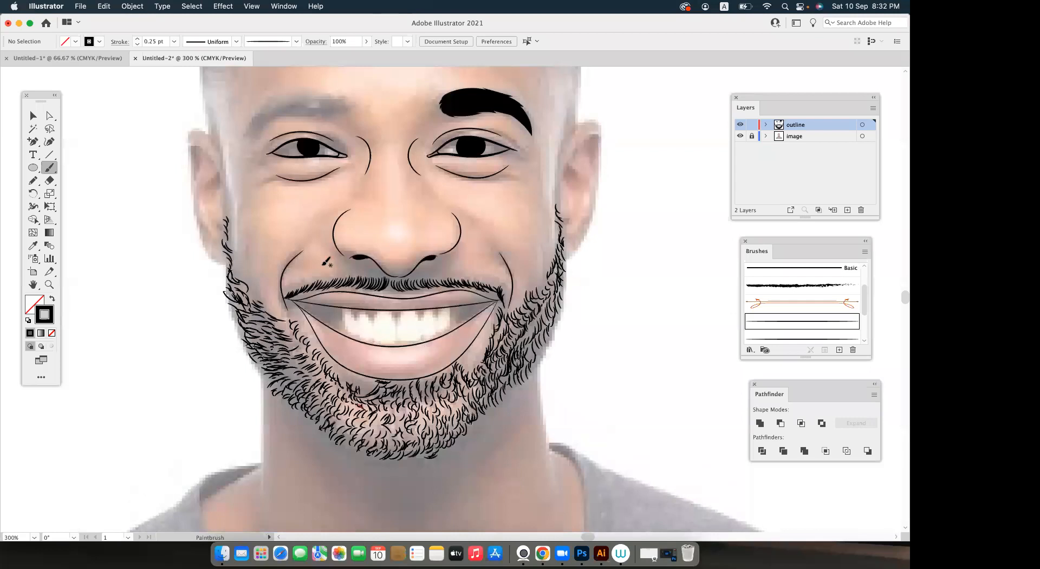
Paint the outer outline of the ear on the image's left side, from the temple down to the sideburn.
{"action": "scroll", "coordinate": [295, 292], "scroll_direction": "up", "scroll_amount": 1}
{"action": "scroll", "coordinate": [260, 246], "scroll_direction": "up", "scroll_amount": 1}
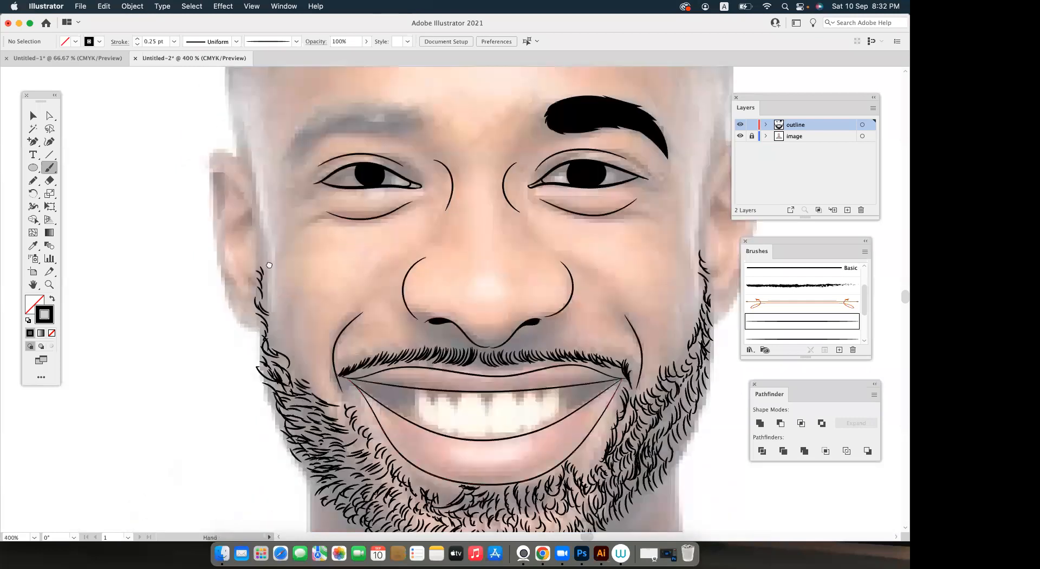
{"action": "scroll", "coordinate": [290, 193], "scroll_direction": "down", "scroll_amount": 2}
{"action": "scroll", "coordinate": [296, 325], "scroll_direction": "down", "scroll_amount": 3}
{"action": "scroll", "coordinate": [295, 325], "scroll_direction": "right", "scroll_amount": 2}
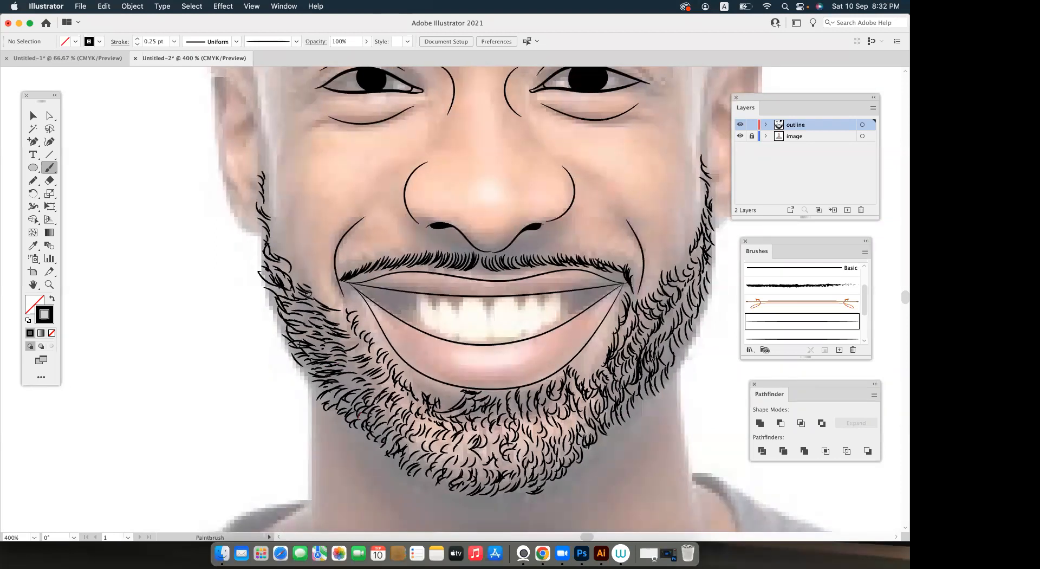
{"action": "scroll", "coordinate": [298, 226], "scroll_direction": "down", "scroll_amount": 5}
{"action": "scroll", "coordinate": [306, 293], "scroll_direction": "up", "scroll_amount": 4}
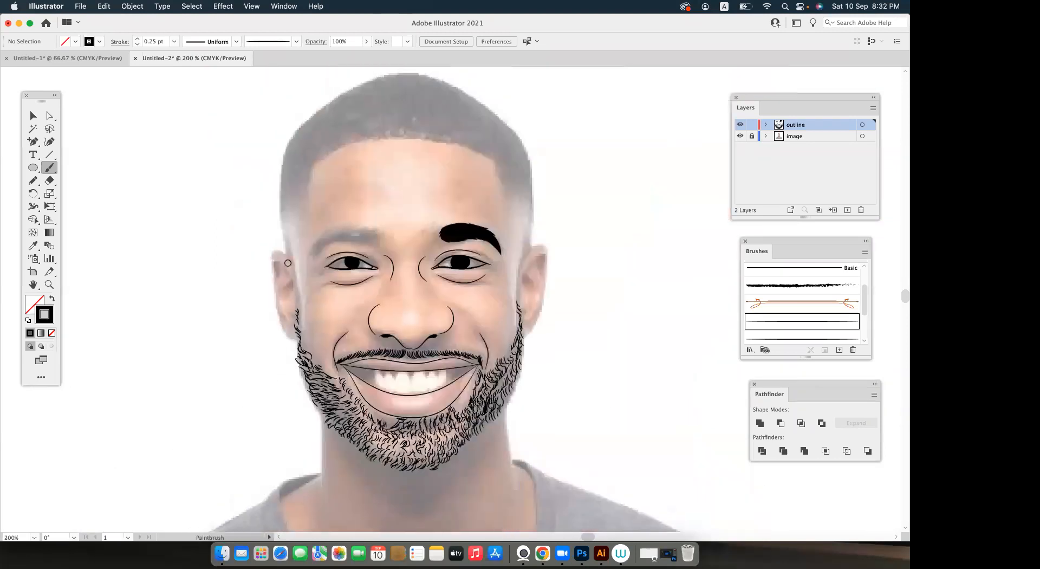
{"action": "scroll", "coordinate": [325, 276], "scroll_direction": "down", "scroll_amount": 1}
{"action": "scroll", "coordinate": [339, 277], "scroll_direction": "up", "scroll_amount": 3}
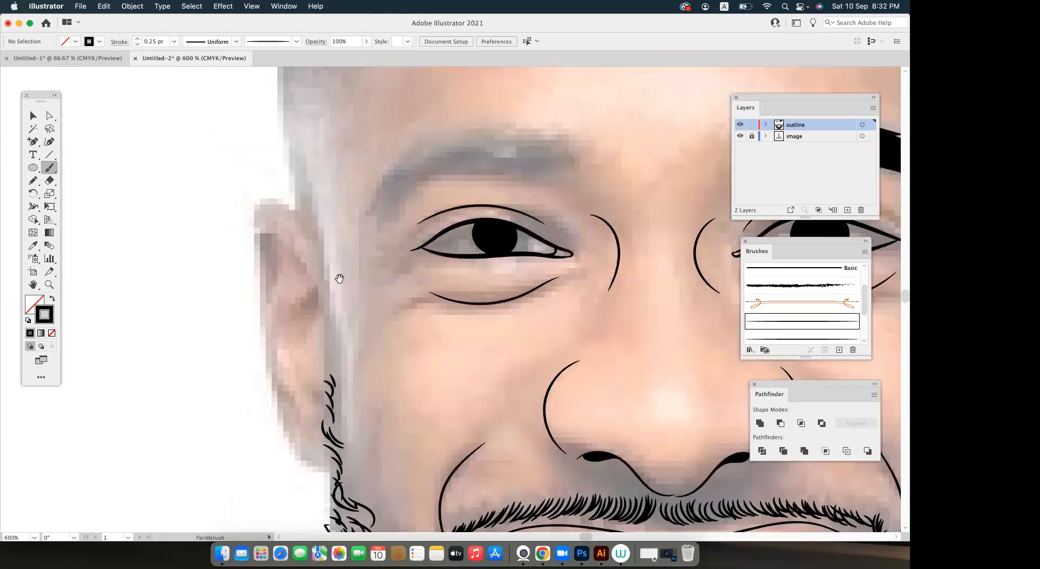
{"action": "mouse_move", "coordinate": [341, 274]}
{"action": "left_mouse_down"}
{"action": "mouse_move", "coordinate": [327, 241]}
{"action": "mouse_move", "coordinate": [295, 212]}
{"action": "mouse_move", "coordinate": [280, 219]}
{"action": "mouse_move", "coordinate": [271, 283]}
{"action": "mouse_move", "coordinate": [298, 410]}
{"action": "mouse_move", "coordinate": [327, 474]}
{"action": "mouse_move", "coordinate": [345, 476]}
{"action": "left_mouse_up"}
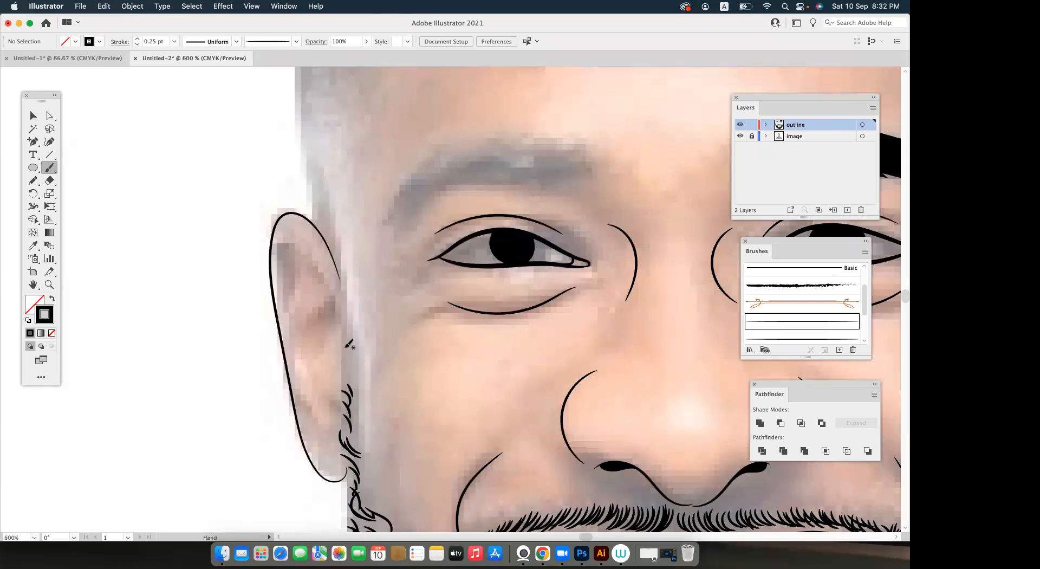
{"action": "scroll", "coordinate": [311, 293], "scroll_direction": "up", "scroll_amount": 2}
Paint the inner fold curves of the ear on the image's left side.
{"action": "mouse_move", "coordinate": [275, 313]}
{"action": "left_mouse_down"}
{"action": "mouse_move", "coordinate": [325, 312]}
{"action": "mouse_move", "coordinate": [345, 346]}
{"action": "mouse_move", "coordinate": [314, 338]}
{"action": "mouse_move", "coordinate": [294, 377]}
{"action": "mouse_move", "coordinate": [295, 410]}
{"action": "mouse_move", "coordinate": [325, 460]}
{"action": "left_mouse_up"}
{"action": "mouse_move", "coordinate": [320, 363]}
{"action": "left_mouse_down"}
{"action": "mouse_move", "coordinate": [320, 345]}
{"action": "mouse_move", "coordinate": [295, 332]}
{"action": "mouse_move", "coordinate": [301, 310]}
{"action": "mouse_move", "coordinate": [281, 300]}
{"action": "left_mouse_up"}
{"action": "left_click_drag", "start_coordinate": [308, 432], "coordinate": [249, 157]}
{"action": "left_click", "coordinate": [268, 204], "text": "super"}
Paint the jaw line from the left earlobe down along the outer edge of the beard.
{"action": "scroll", "coordinate": [249, 156], "scroll_direction": "down", "scroll_amount": 2}
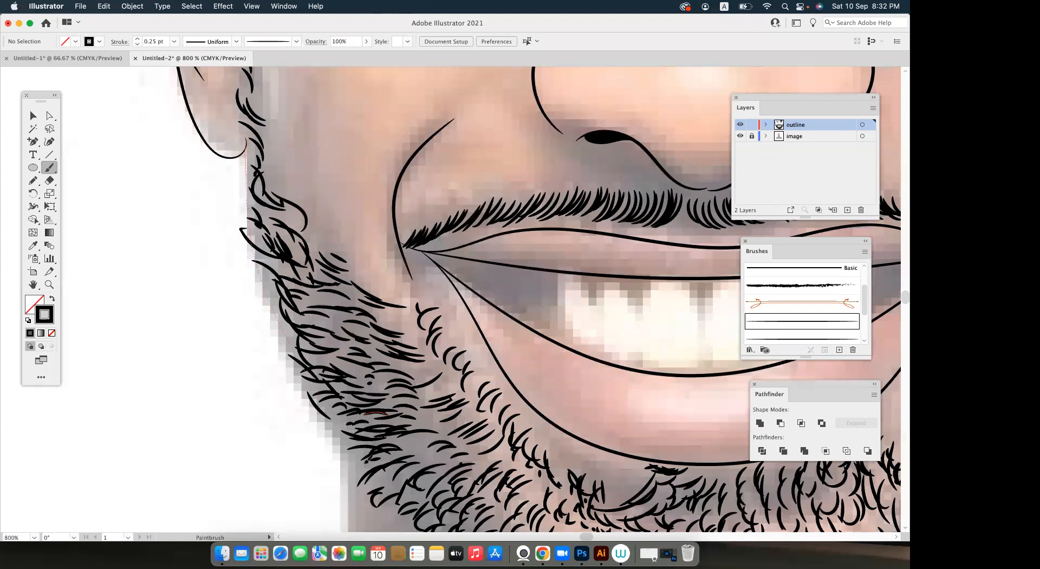
{"action": "left_click_drag", "start_coordinate": [449, 536], "coordinate": [449, 536]}
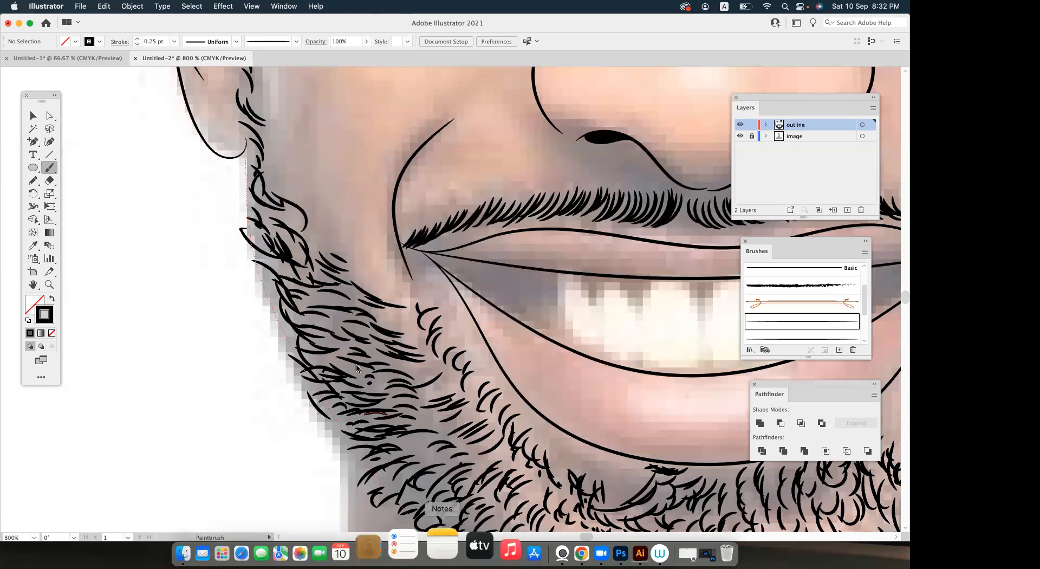
{"action": "scroll", "coordinate": [370, 363], "scroll_direction": "down", "scroll_amount": 2}
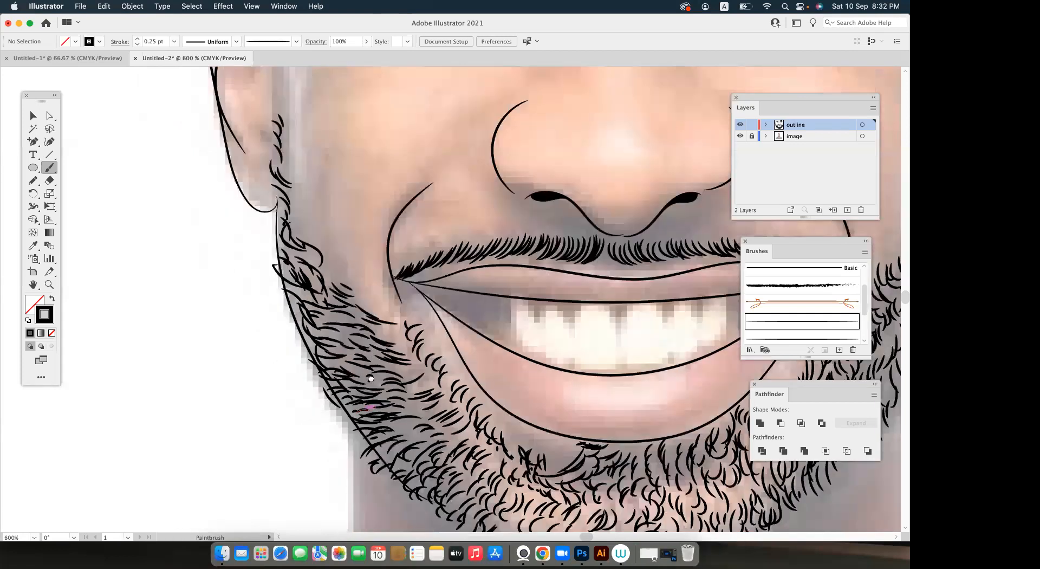
{"action": "left_click_drag", "start_coordinate": [327, 369], "coordinate": [255, 335]}
Paint the outline of the ear on the image's right side and its inner fold curve.
{"action": "scroll", "coordinate": [306, 381], "scroll_direction": "down", "scroll_amount": 1}
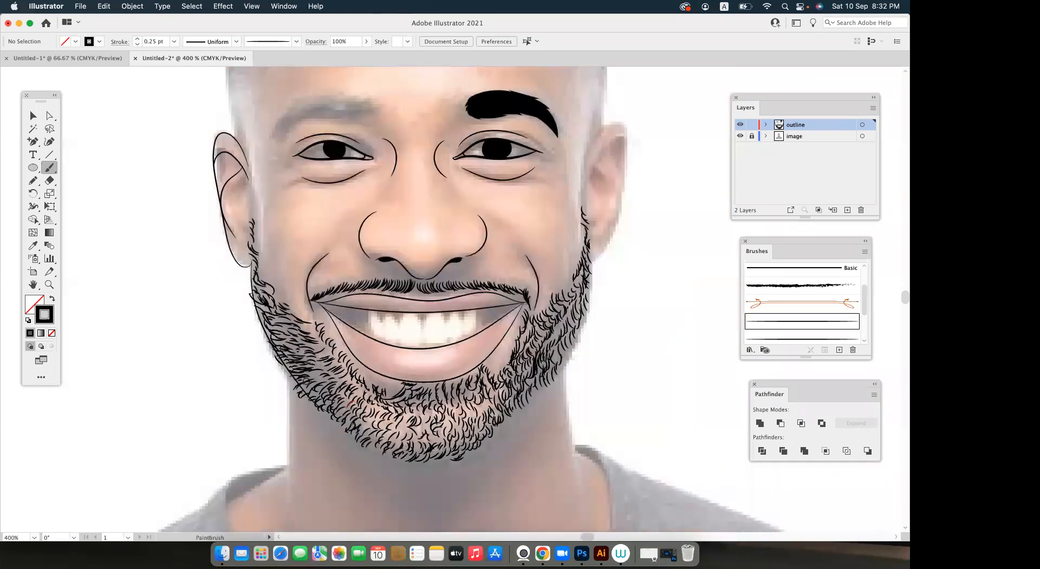
{"action": "scroll", "coordinate": [310, 370], "scroll_direction": "up", "scroll_amount": 1}
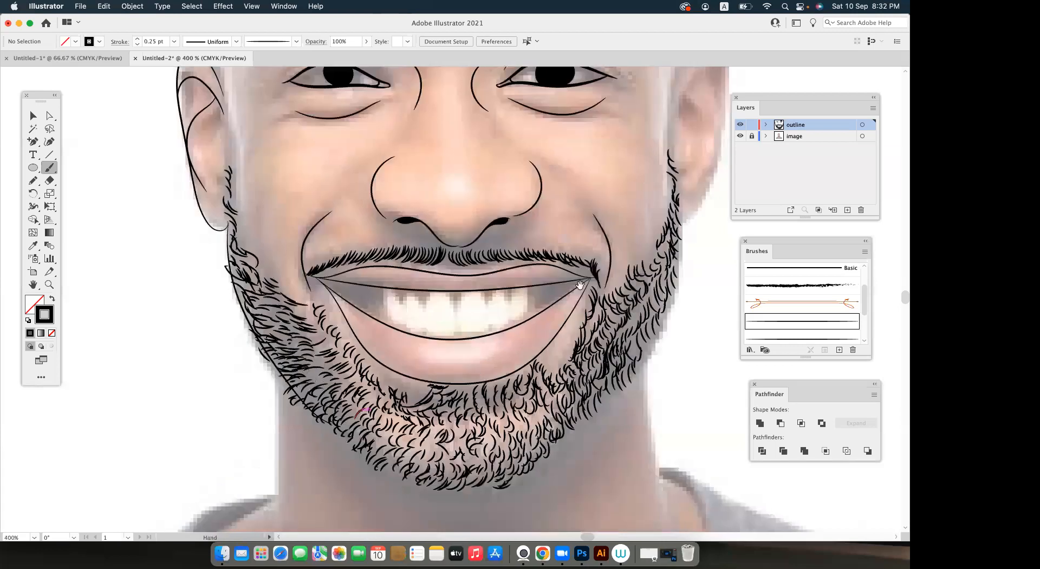
{"action": "left_click_drag", "start_coordinate": [558, 333], "coordinate": [536, 335]}
{"action": "mouse_move", "coordinate": [628, 159]}
{"action": "left_mouse_down"}
{"action": "mouse_move", "coordinate": [568, 229]}
{"action": "mouse_move", "coordinate": [499, 274]}
{"action": "left_mouse_up"}
{"action": "mouse_move", "coordinate": [565, 203]}
{"action": "left_mouse_down"}
{"action": "mouse_move", "coordinate": [519, 230]}
{"action": "mouse_move", "coordinate": [558, 175]}
{"action": "mouse_move", "coordinate": [569, 182]}
{"action": "mouse_move", "coordinate": [577, 200]}
{"action": "mouse_move", "coordinate": [561, 305]}
{"action": "mouse_move", "coordinate": [524, 364]}
{"action": "left_mouse_up"}
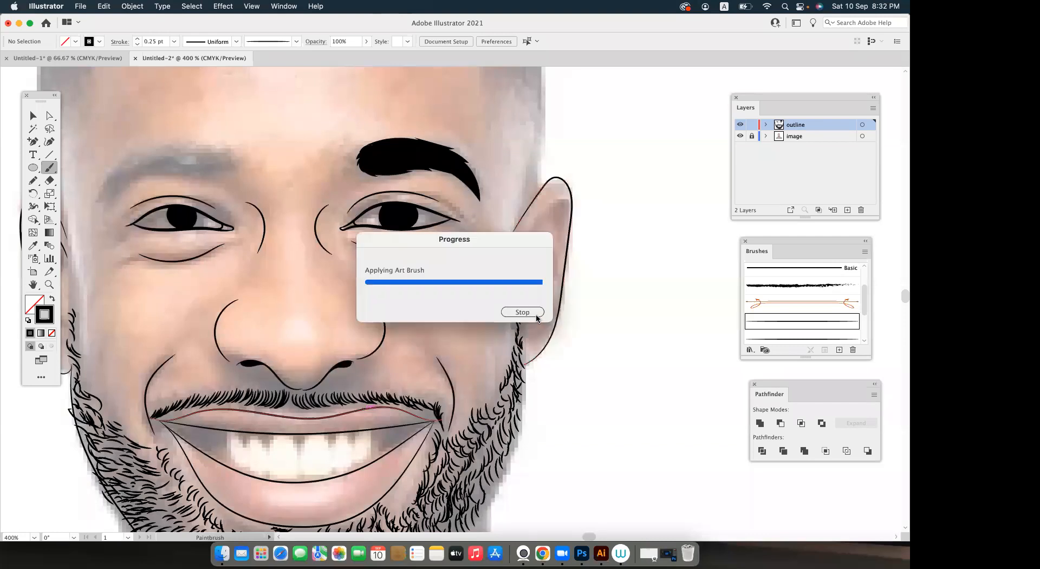
{"action": "scroll", "coordinate": [511, 295], "scroll_direction": "up", "scroll_amount": 2}
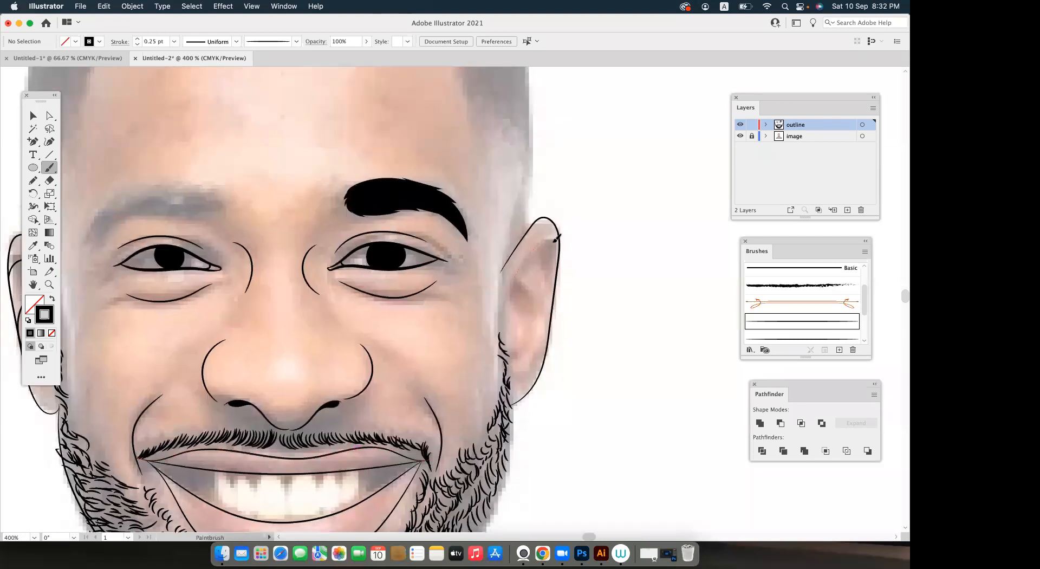
{"action": "left_click_drag", "start_coordinate": [555, 239], "coordinate": [555, 239]}
{"action": "left_click_drag", "start_coordinate": [533, 330], "coordinate": [520, 352]}
Paint the jaw line from the right earlobe down along the outer edge of the beard.
{"action": "key", "text": "space"}
{"action": "left_click_drag", "start_coordinate": [554, 296], "coordinate": [632, 78]}
{"action": "mouse_move", "coordinate": [596, 205]}
{"action": "left_mouse_down"}
{"action": "mouse_move", "coordinate": [588, 259]}
{"action": "mouse_move", "coordinate": [498, 387]}
{"action": "left_mouse_up"}
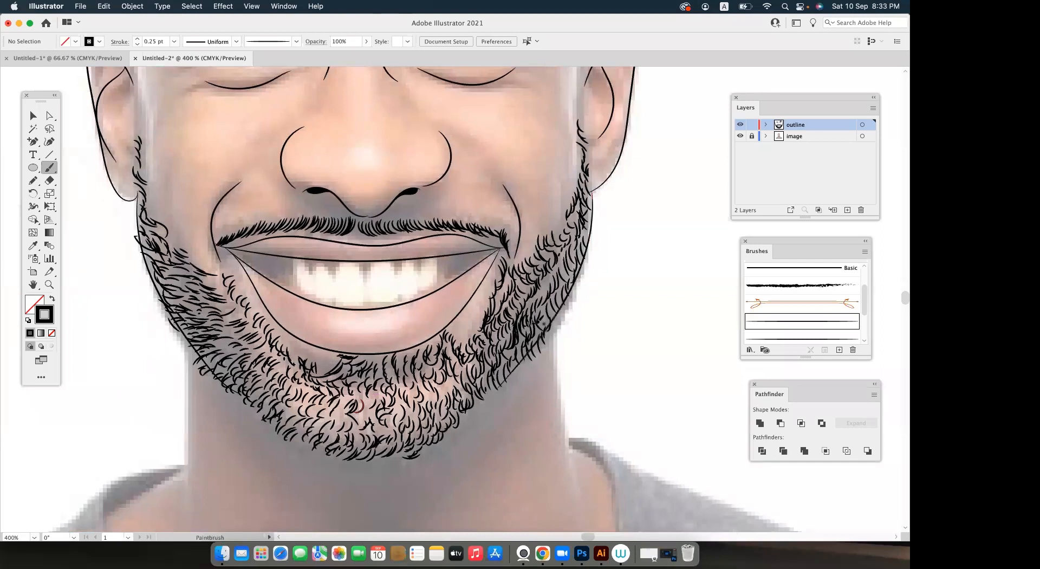
{"action": "scroll", "coordinate": [544, 324], "scroll_direction": "down", "scroll_amount": 1}
{"action": "left_click_drag", "start_coordinate": [549, 341], "coordinate": [568, 286]}
{"action": "scroll", "coordinate": [568, 286], "scroll_direction": "down", "scroll_amount": 1}
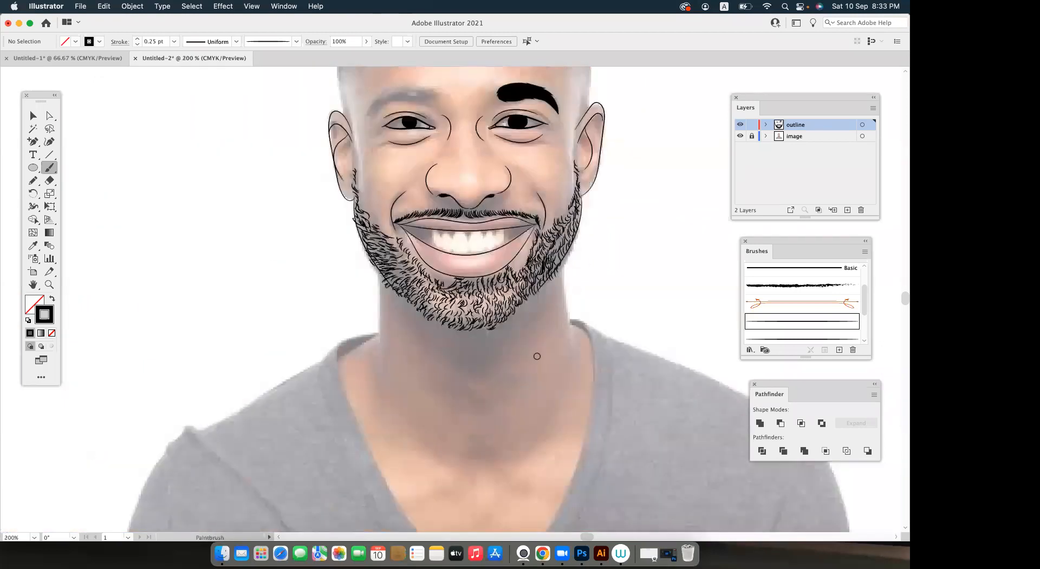
Paint the right neck line from the jaw down past the shirt collar.
{"action": "scroll", "coordinate": [537, 356], "scroll_direction": "down", "scroll_amount": 3}
{"action": "scroll", "coordinate": [541, 336], "scroll_direction": "up", "scroll_amount": 4}
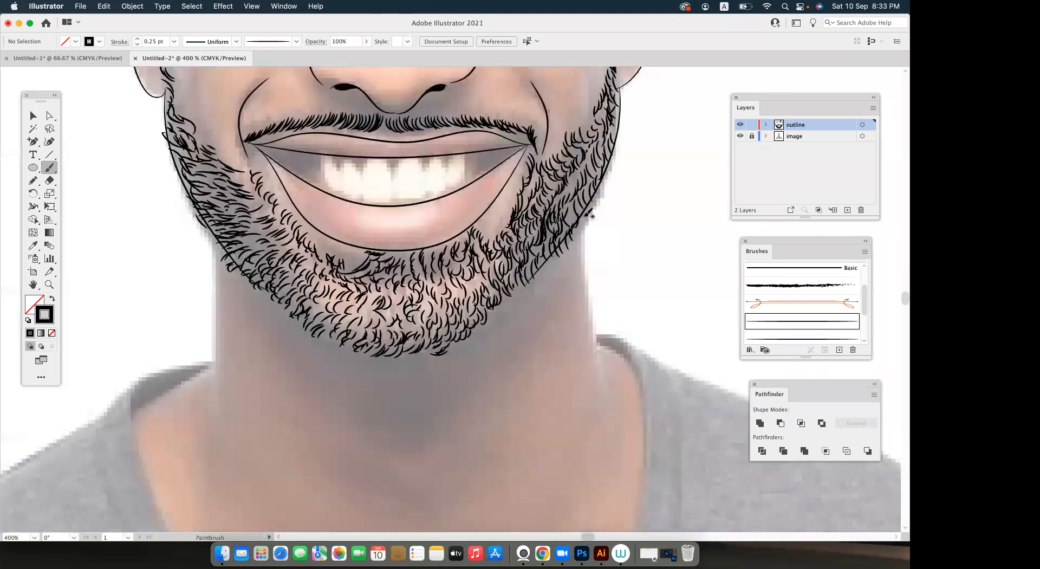
{"action": "scroll", "coordinate": [572, 204], "scroll_direction": "down", "scroll_amount": 1}
{"action": "scroll", "coordinate": [572, 204], "scroll_direction": "right", "scroll_amount": 1}
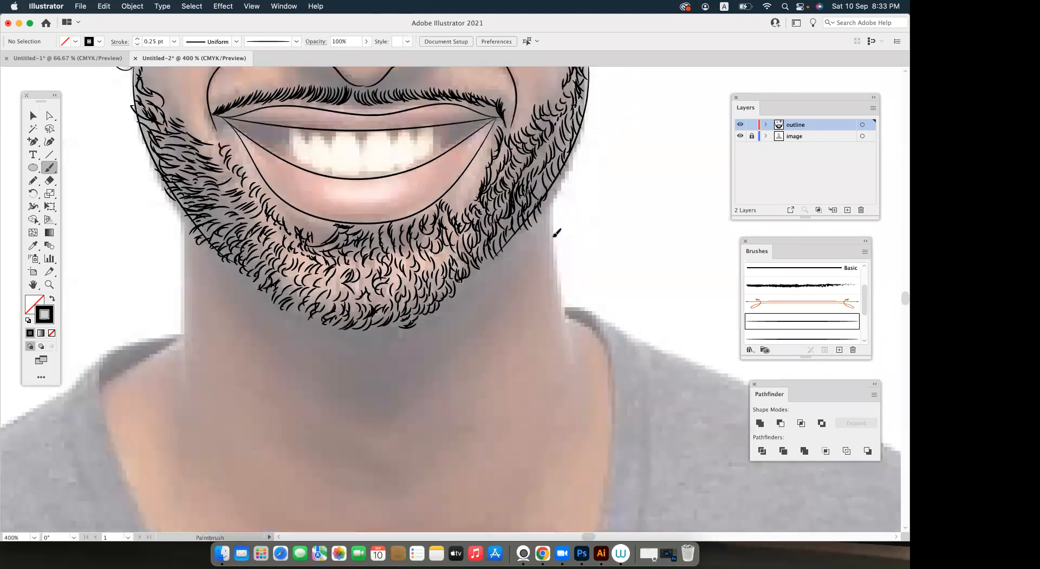
{"action": "left_click_drag", "start_coordinate": [553, 235], "coordinate": [564, 341]}
{"action": "left_click_drag", "start_coordinate": [569, 386], "coordinate": [568, 384]}
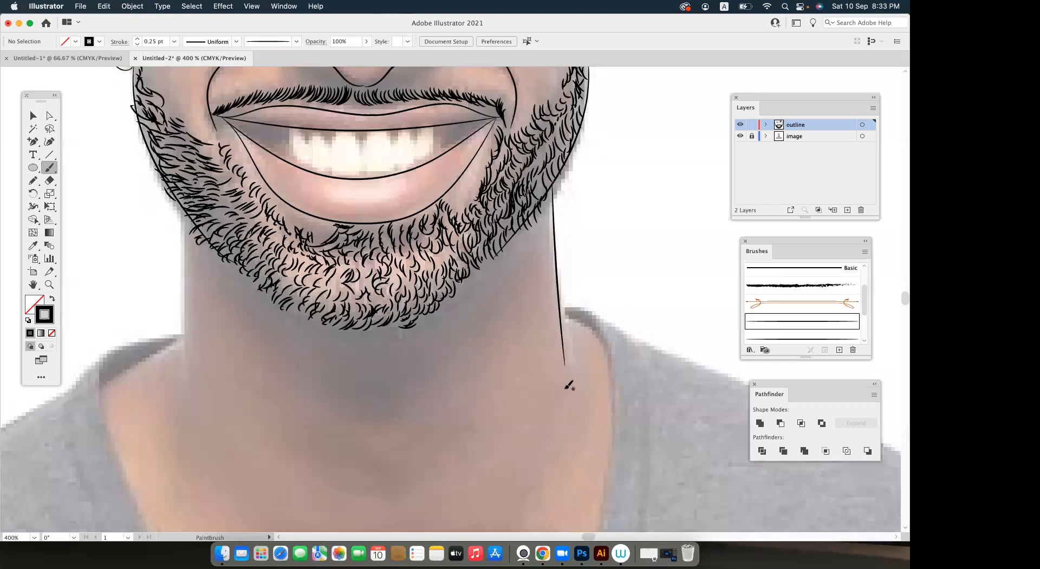
Paint the left neck line between the jaw and the shoulder, undoing the first stroke and redrawing it.
{"action": "scroll", "coordinate": [557, 222], "scroll_direction": "down", "scroll_amount": 1}
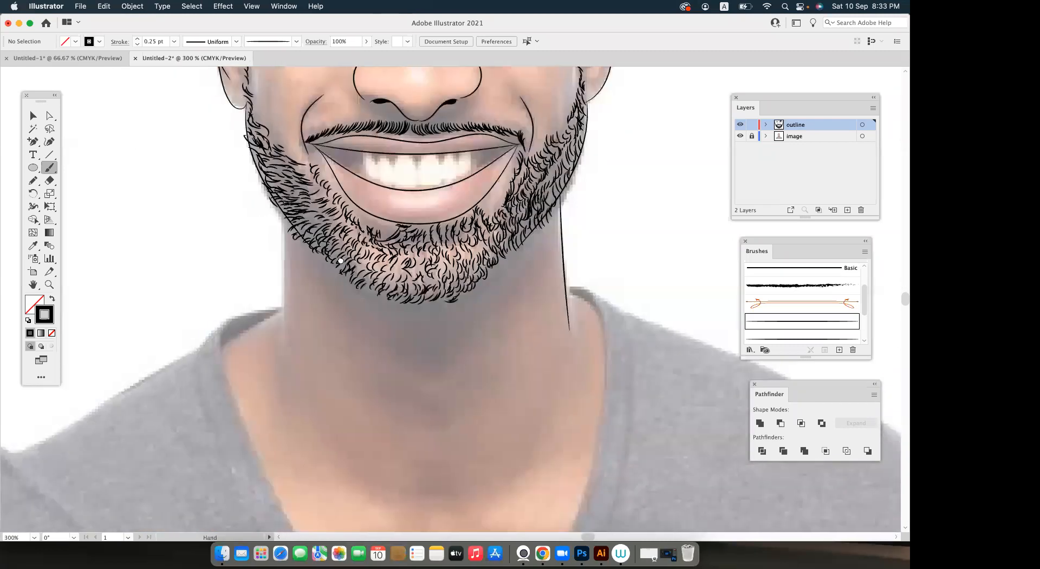
{"action": "scroll", "coordinate": [379, 208], "scroll_direction": "down", "scroll_amount": 2}
{"action": "scroll", "coordinate": [379, 208], "scroll_direction": "left", "scroll_amount": 4}
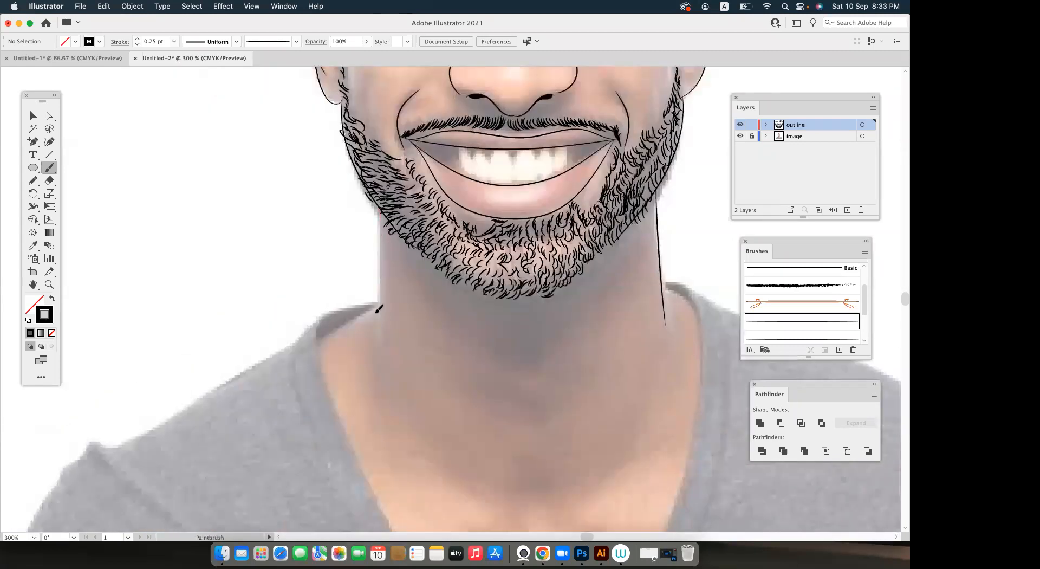
{"action": "left_click_drag", "start_coordinate": [379, 308], "coordinate": [377, 361]}
{"action": "key", "text": "super+z"}
{"action": "left_click_drag", "start_coordinate": [378, 368], "coordinate": [382, 237]}
Move the left neck line slightly so that it follows the neck edge in the photo.
{"action": "scroll", "coordinate": [383, 237], "scroll_direction": "up", "scroll_amount": 5}
{"action": "key", "text": "v"}
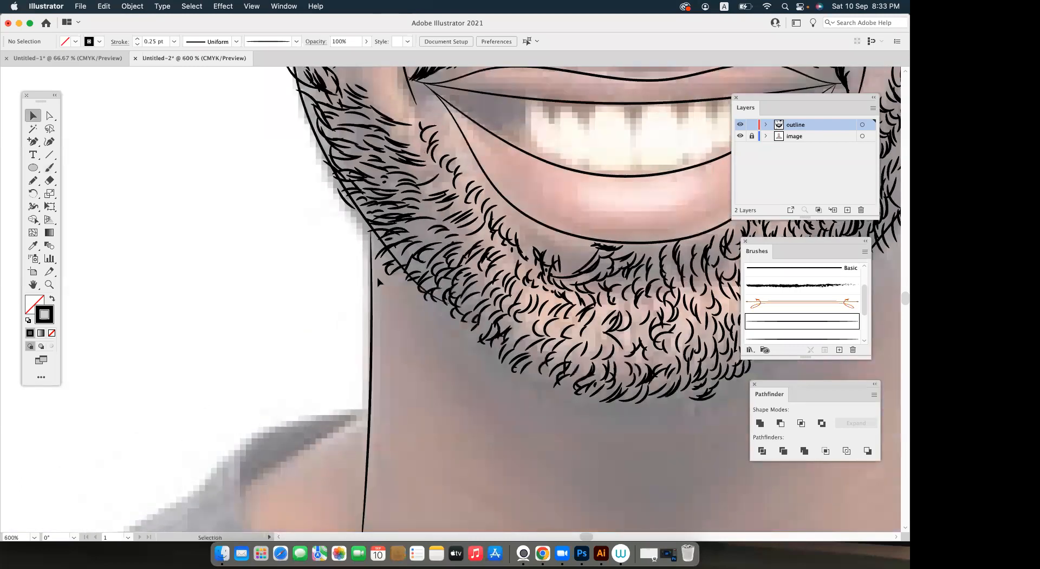
{"action": "left_click_drag", "start_coordinate": [369, 289], "coordinate": [367, 280]}
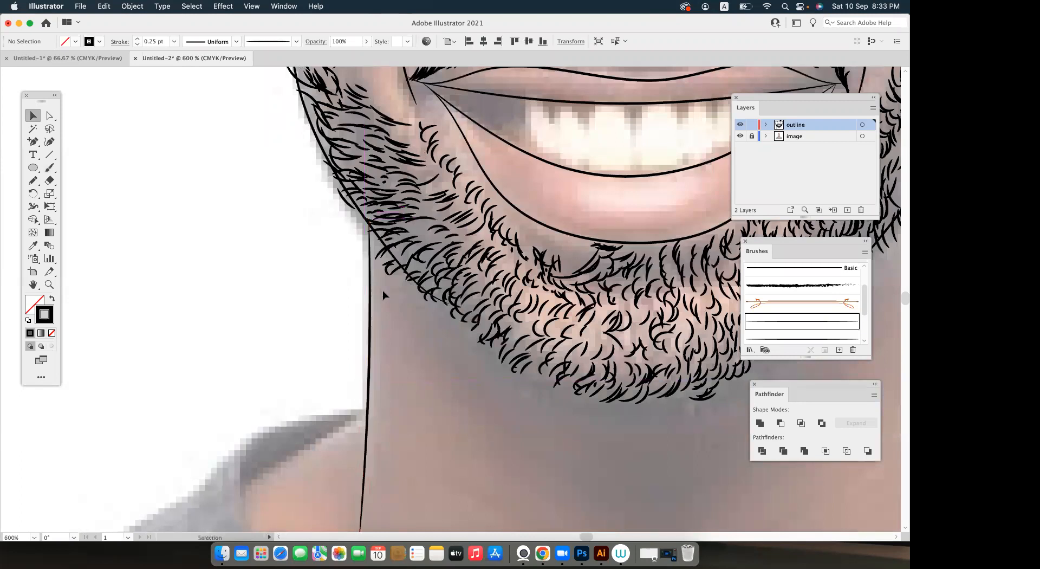
{"action": "scroll", "coordinate": [382, 290], "scroll_direction": "down", "scroll_amount": 5}
Adjust the right neck line so that its upper end meets the jaw line, and deselect it.
{"action": "left_click_drag", "start_coordinate": [665, 288], "coordinate": [592, 309]}
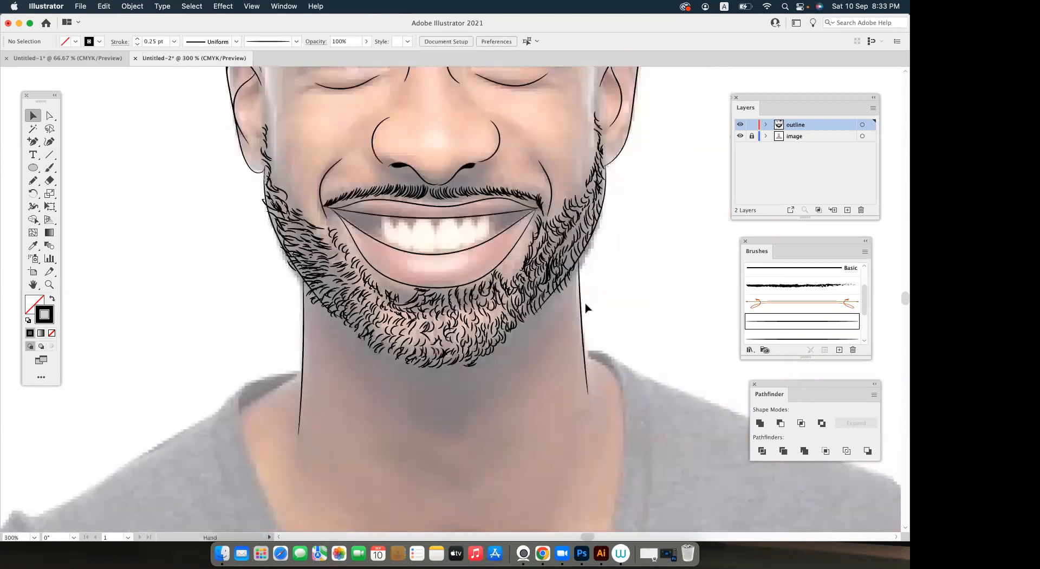
{"action": "scroll", "coordinate": [590, 309], "scroll_direction": "up", "scroll_amount": 1}
{"action": "scroll", "coordinate": [556, 297], "scroll_direction": "up", "scroll_amount": 1}
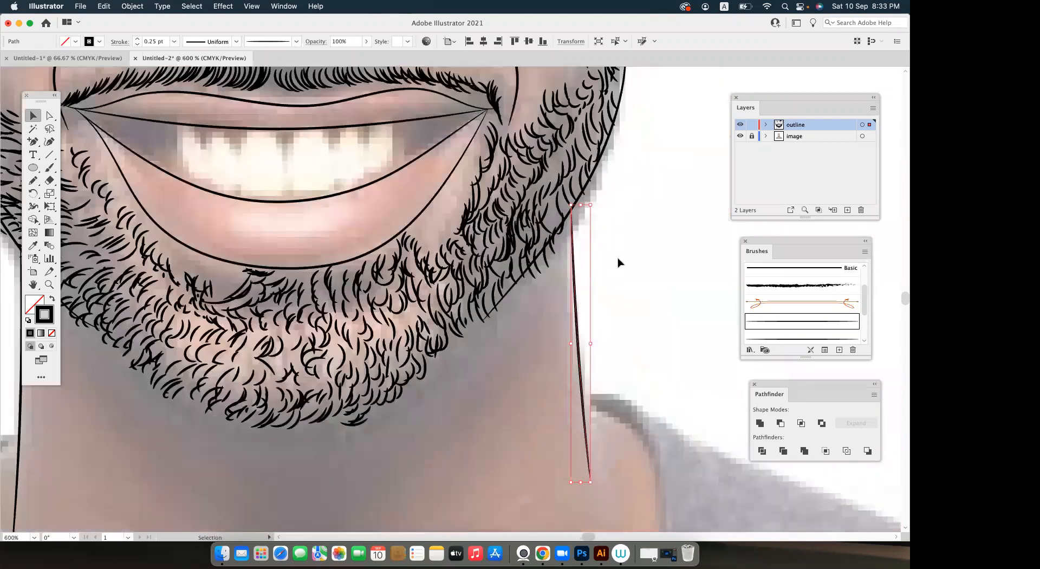
{"action": "left_click_drag", "start_coordinate": [596, 245], "coordinate": [501, 317]}
{"action": "left_click", "coordinate": [537, 278], "text": "super"}
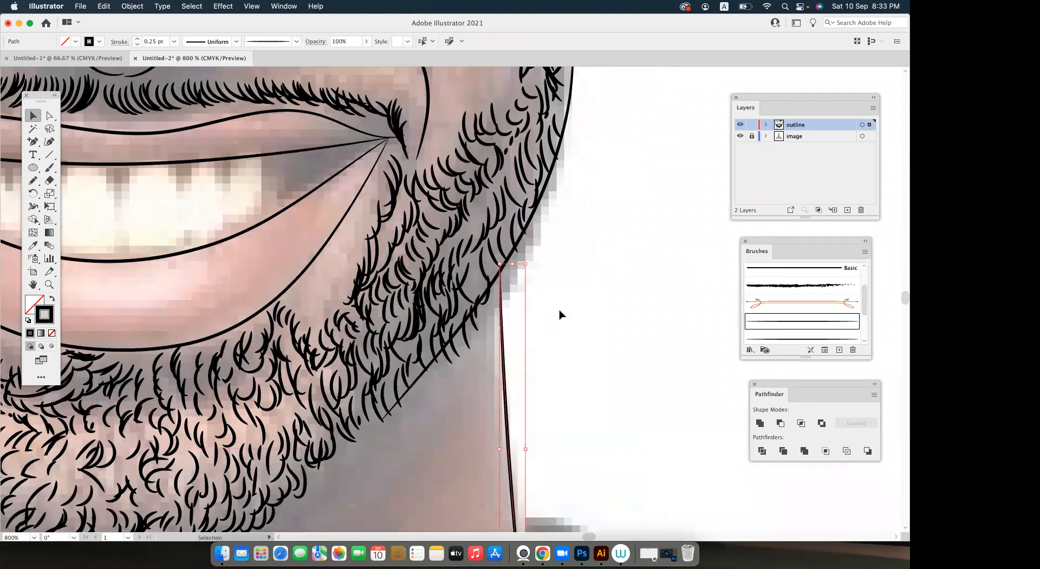
{"action": "left_click", "coordinate": [559, 314]}
{"action": "scroll", "coordinate": [561, 312], "scroll_direction": "down", "scroll_amount": 4}
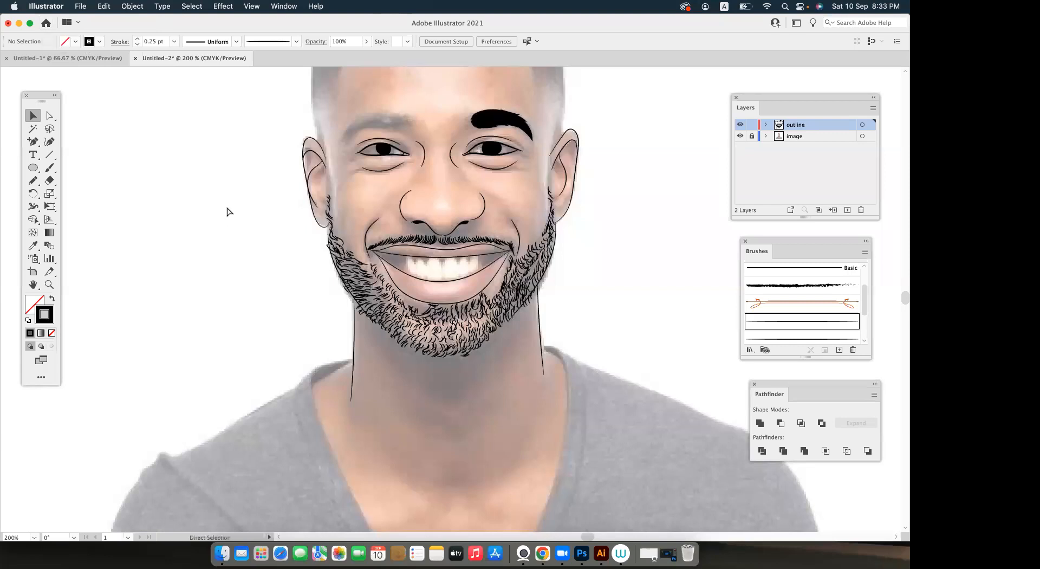
Save the document on the computer as Untitled-2.ai in the Downloads folder, in Adobe Illustrator format.
{"action": "key", "text": "super+s"}
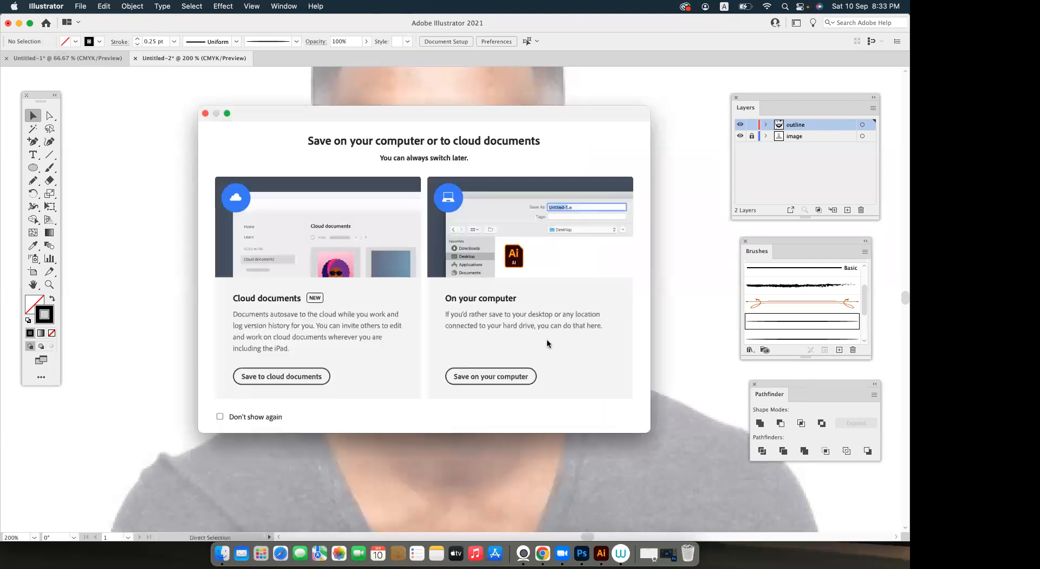
{"action": "left_click", "coordinate": [506, 374]}
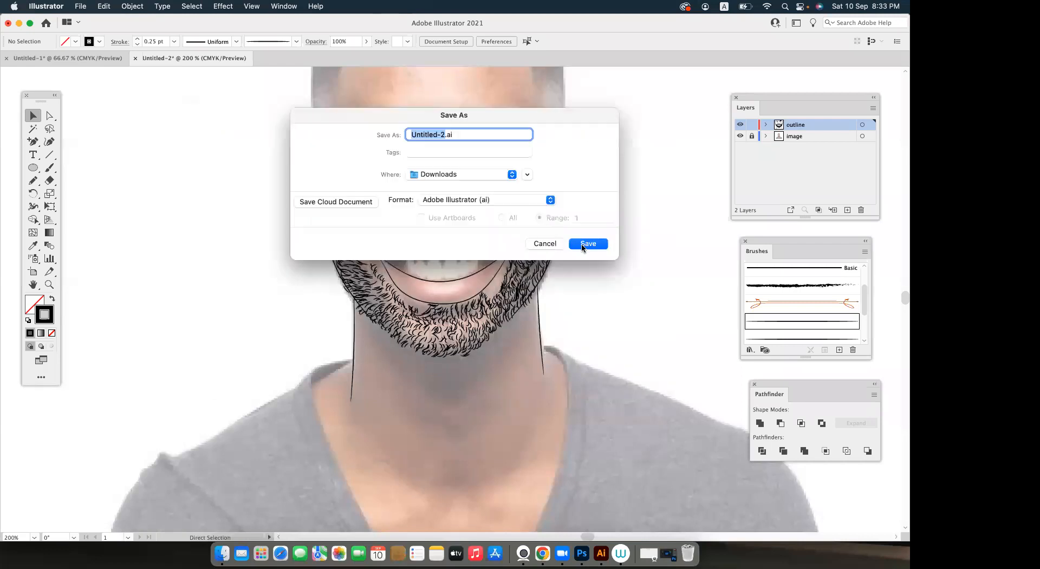
{"action": "left_click", "coordinate": [586, 245]}
{"action": "left_click", "coordinate": [642, 440]}
{"action": "left_click", "coordinate": [640, 441]}
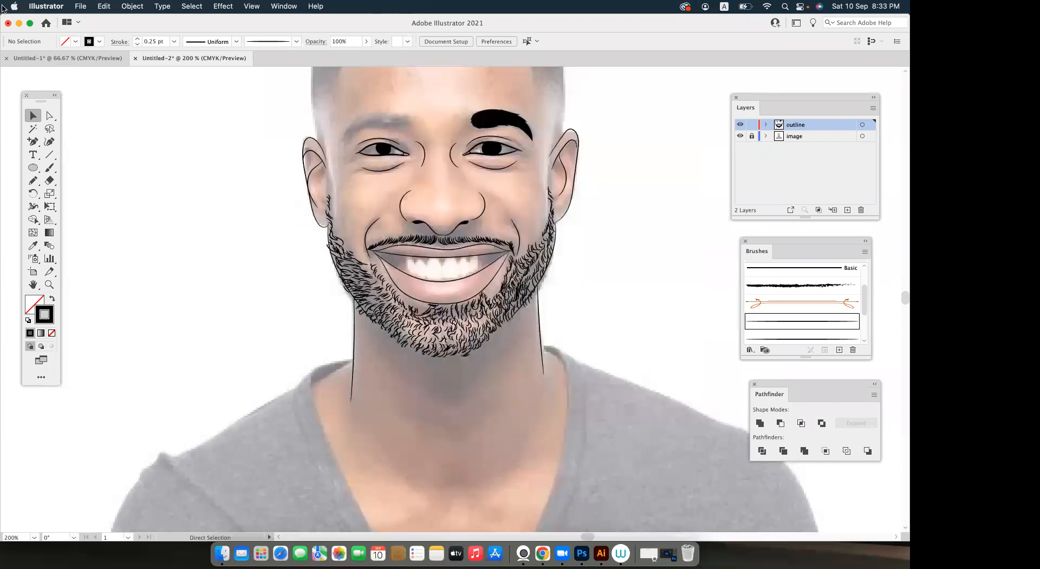
Open the recent file body.ai and enlarge the Layers panel to show all its layers.
{"action": "left_click", "coordinate": [45, 23]}
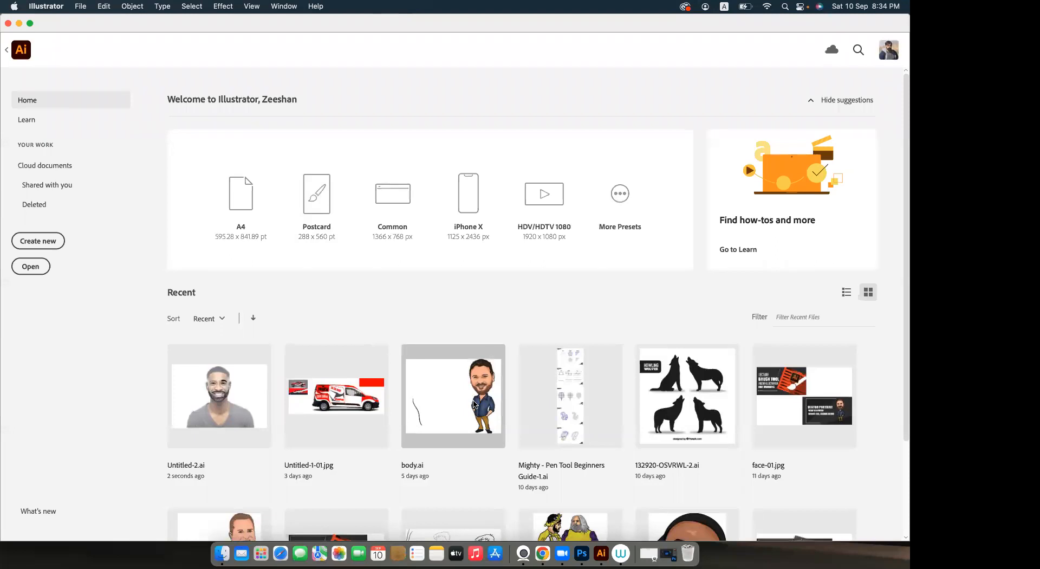
{"action": "left_click", "coordinate": [474, 403]}
{"action": "left_click_drag", "start_coordinate": [796, 233], "coordinate": [809, 421]}
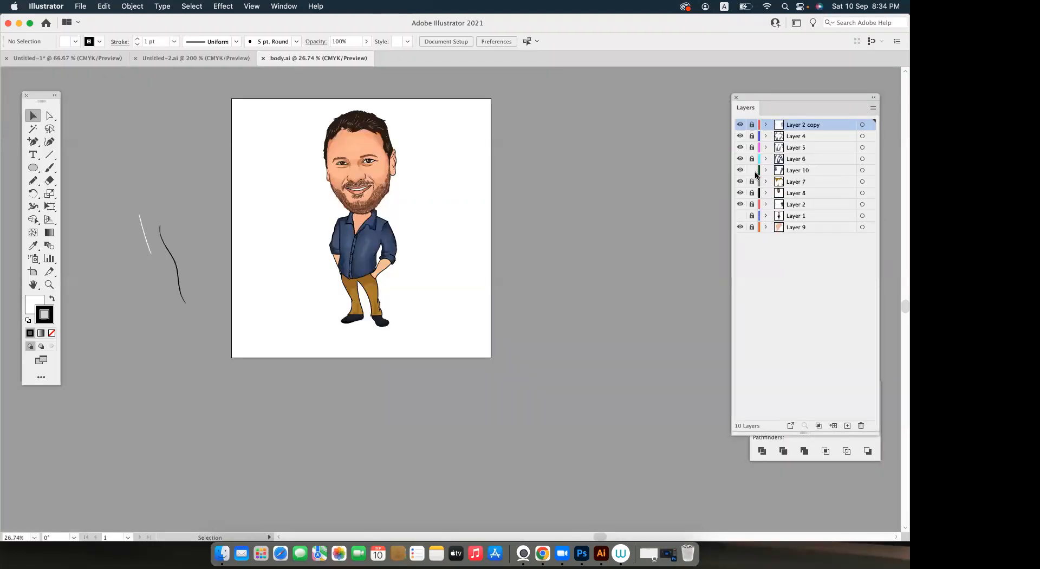
Lock Layer 10 and hide Layers 4, 5, 6, 10, 7 and 8 in the body artwork.
{"action": "left_click", "coordinate": [751, 170]}
{"action": "left_click", "coordinate": [740, 137]}
{"action": "left_click", "coordinate": [740, 148]}
{"action": "left_click", "coordinate": [740, 159]}
{"action": "left_click", "coordinate": [739, 170]}
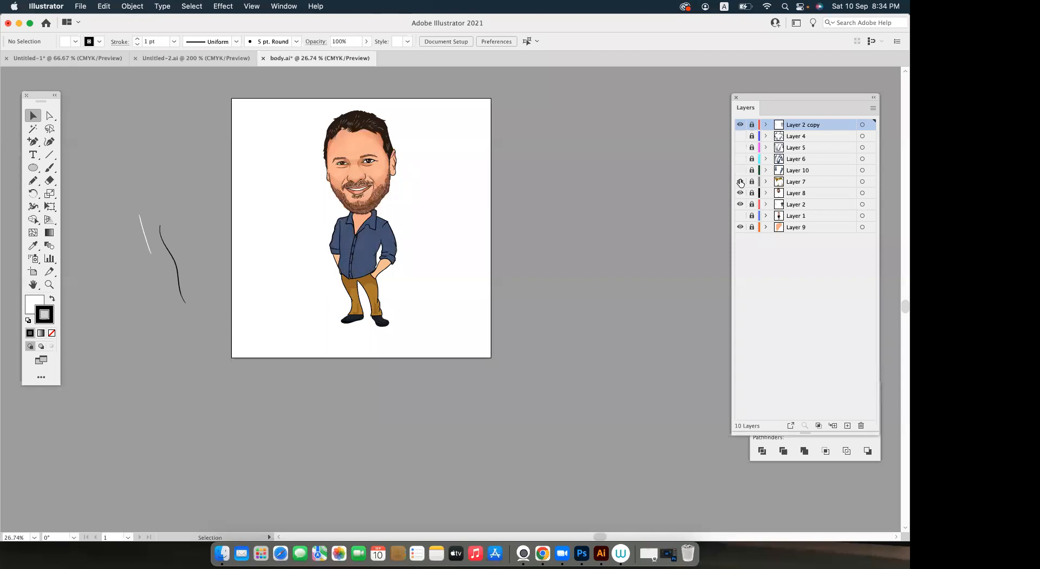
{"action": "left_click", "coordinate": [740, 181]}
{"action": "left_click", "coordinate": [739, 193]}
Show Layers 7, 10, 6 and 5 again and examine the outlines and shading of the shirt and trousers.
{"action": "left_click", "coordinate": [740, 181]}
{"action": "left_click", "coordinate": [741, 171]}
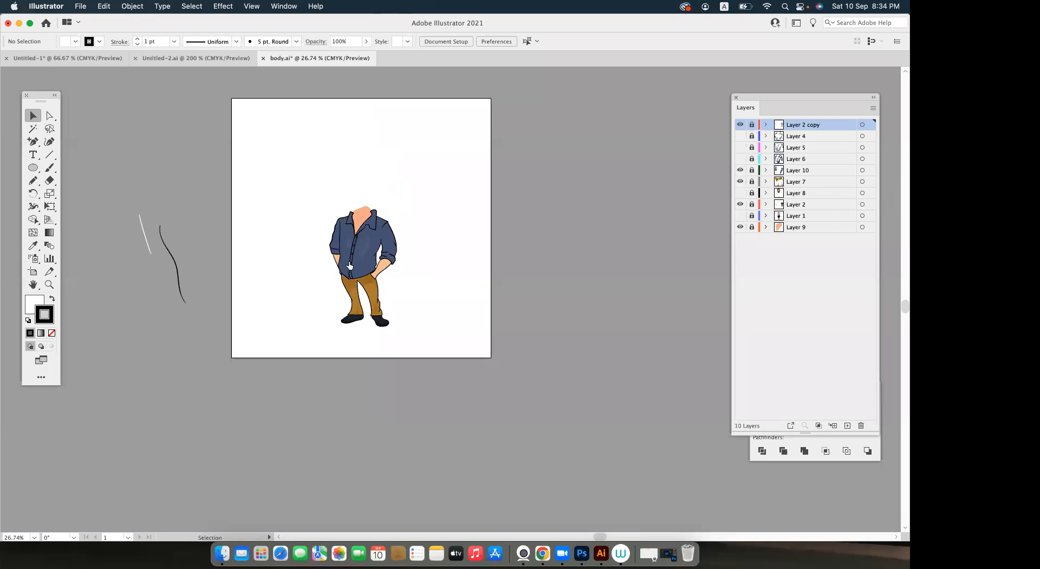
{"action": "scroll", "coordinate": [356, 251], "scroll_direction": "up", "scroll_amount": 5}
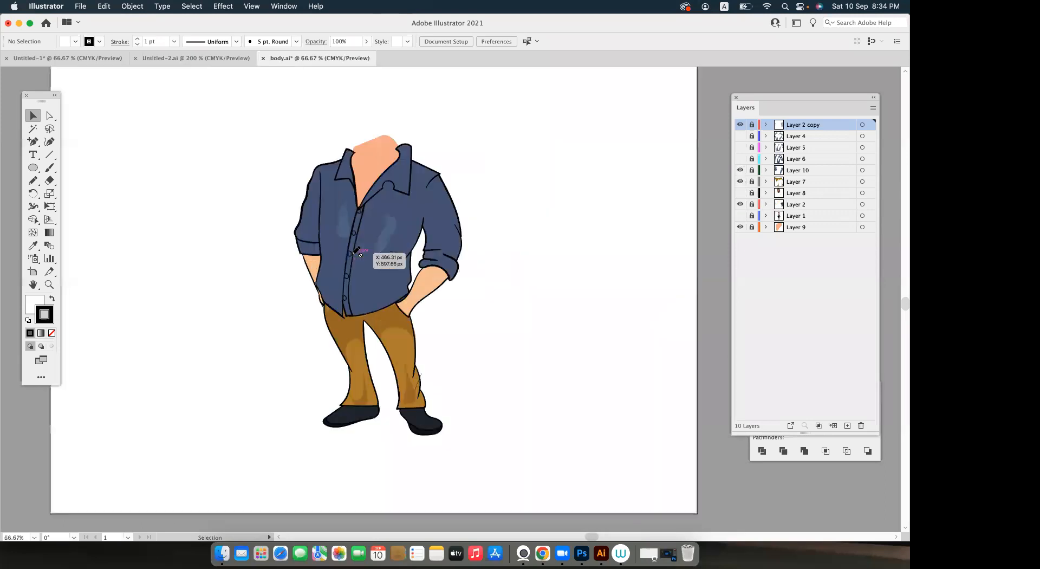
{"action": "left_click", "coordinate": [740, 165]}
{"action": "left_click", "coordinate": [739, 159]}
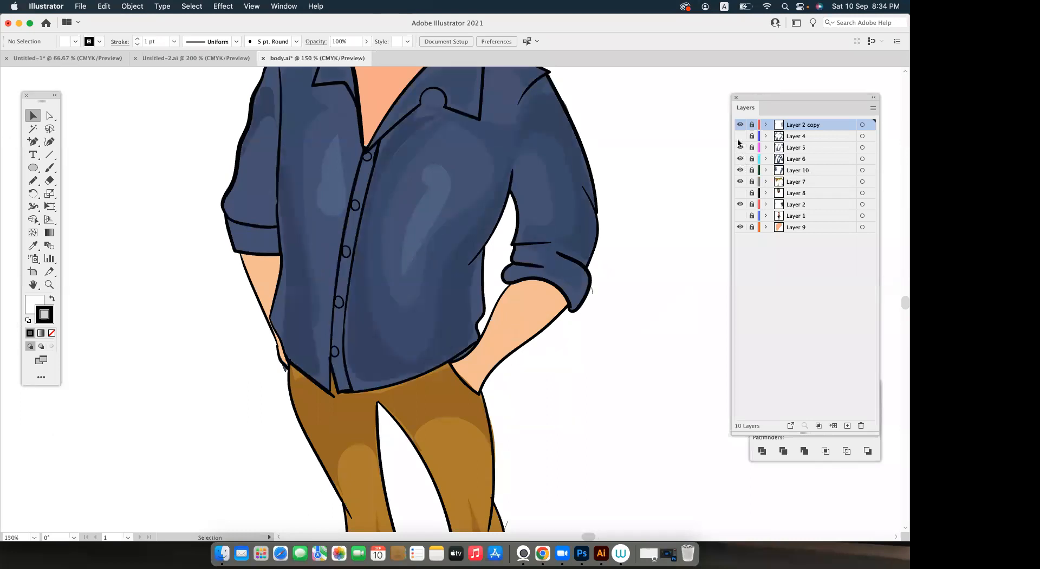
{"action": "scroll", "coordinate": [628, 211], "scroll_direction": "down", "scroll_amount": 2}
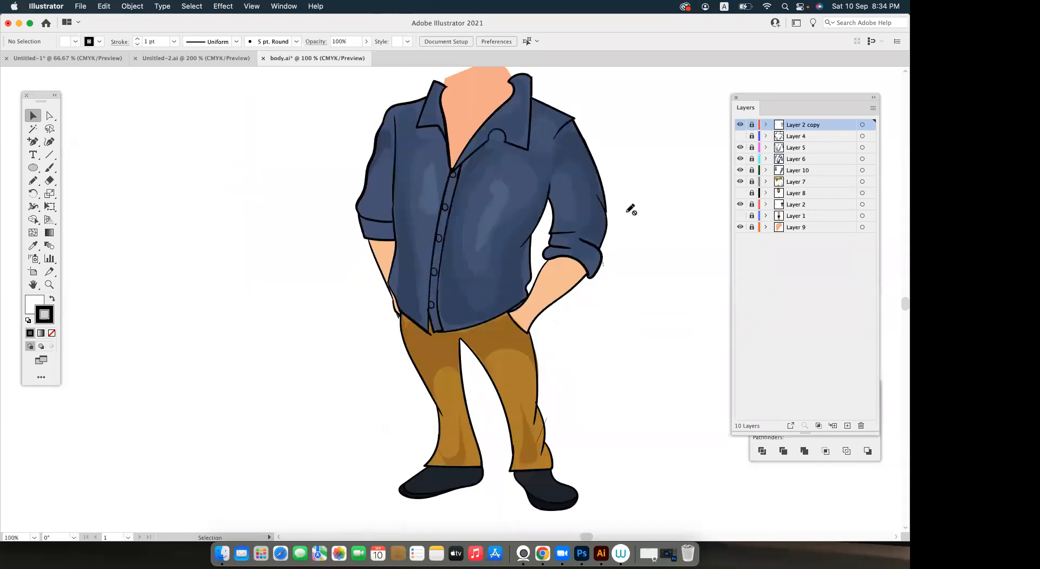
Return to Untitled-2.ai and paint the right edge of the V-neck opening with the Paintbrush, from the neck line downward.
{"action": "left_click", "coordinate": [191, 61]}
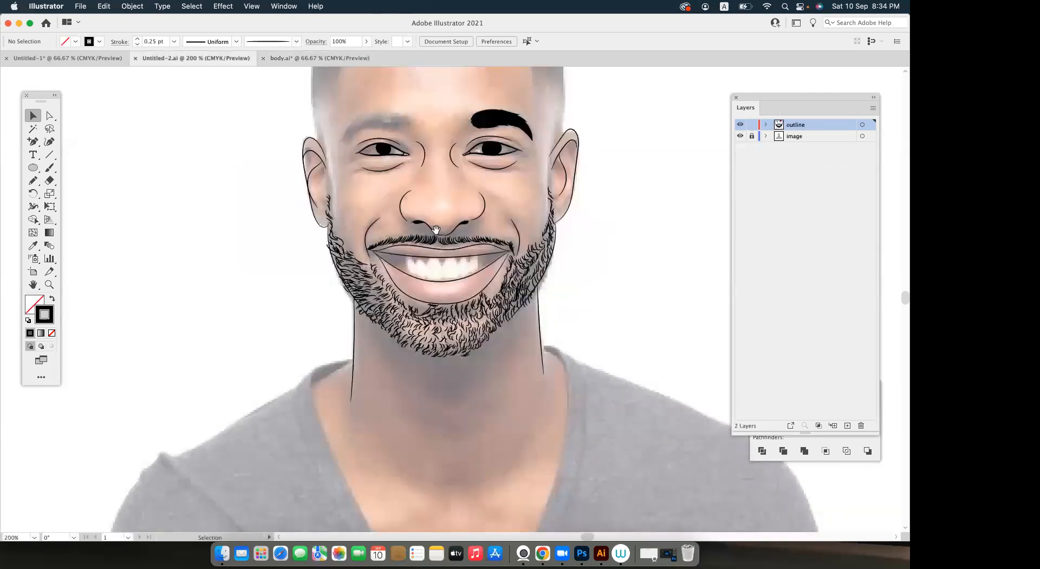
{"action": "left_click_drag", "start_coordinate": [394, 292], "coordinate": [354, 273]}
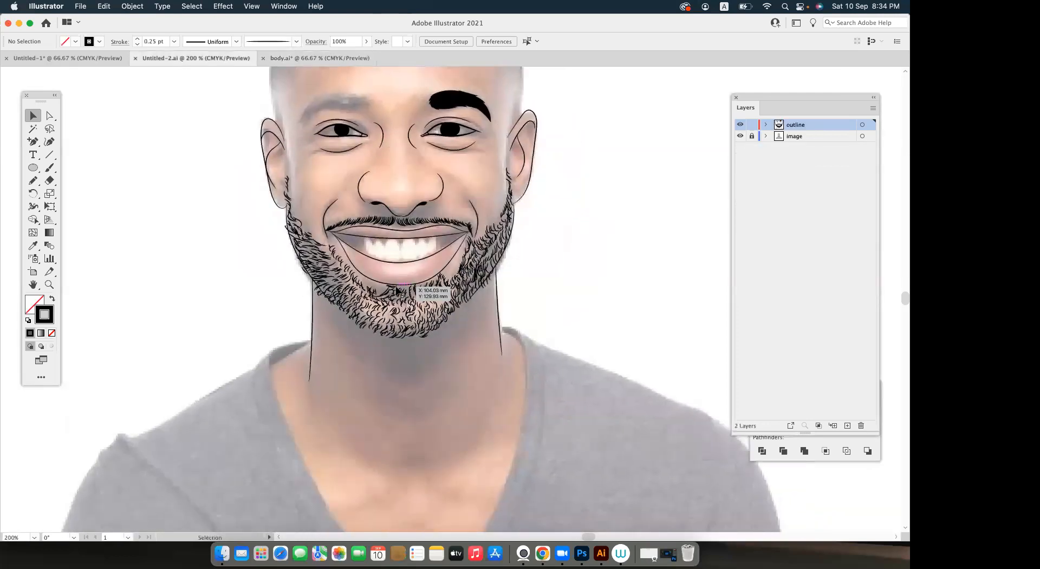
{"action": "left_click", "coordinate": [49, 168]}
{"action": "left_click_drag", "start_coordinate": [314, 373], "coordinate": [360, 314]}
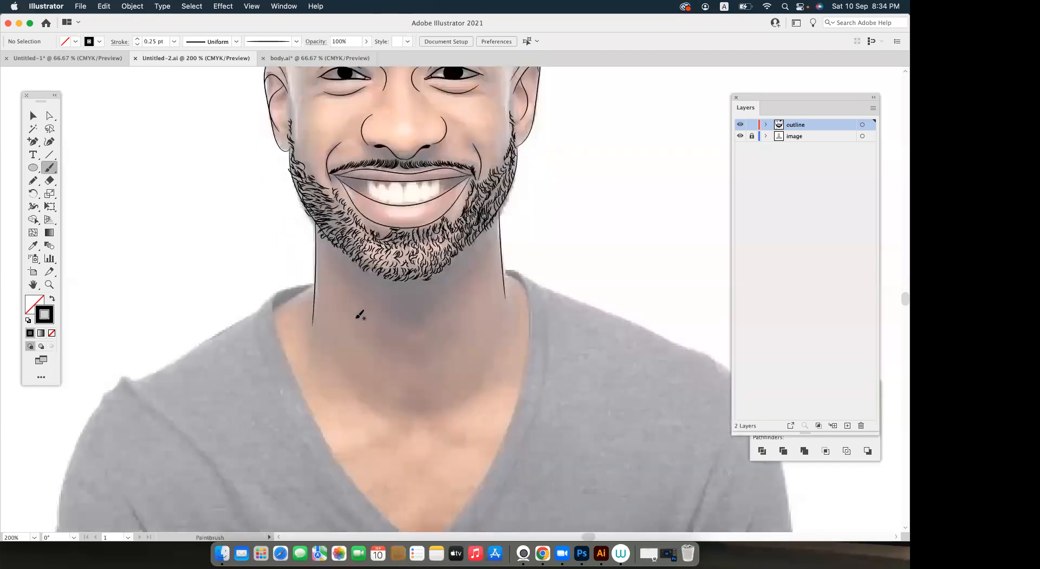
{"action": "scroll", "coordinate": [513, 236], "scroll_direction": "up", "scroll_amount": 3}
{"action": "left_click_drag", "start_coordinate": [513, 234], "coordinate": [452, 321]}
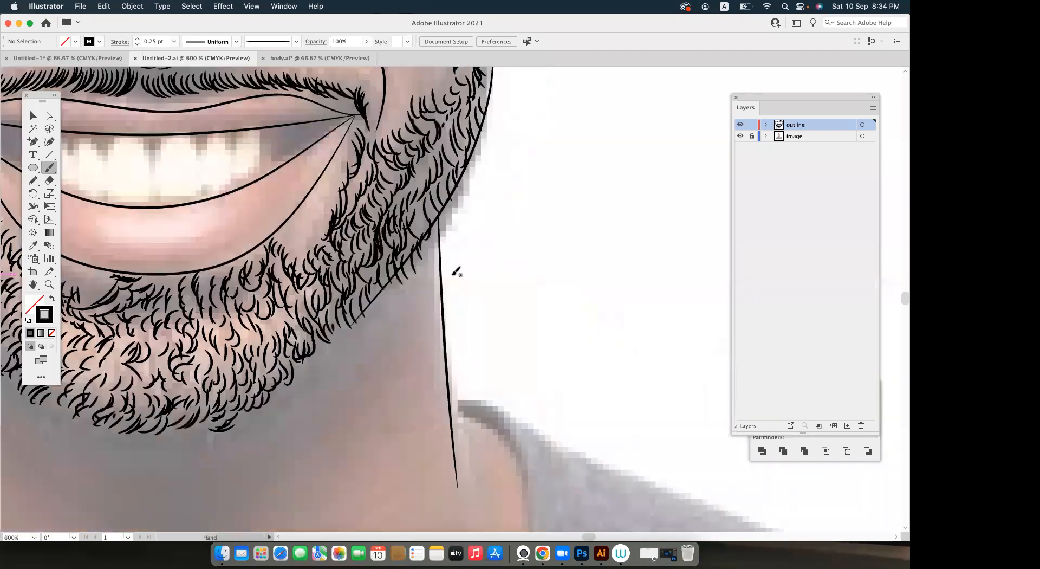
{"action": "scroll", "coordinate": [457, 272], "scroll_direction": "down", "scroll_amount": 1}
{"action": "scroll", "coordinate": [476, 251], "scroll_direction": "down", "scroll_amount": 1}
{"action": "scroll", "coordinate": [477, 187], "scroll_direction": "down", "scroll_amount": 2}
{"action": "mouse_move", "coordinate": [471, 186]}
{"action": "left_mouse_down"}
{"action": "mouse_move", "coordinate": [492, 195]}
{"action": "mouse_move", "coordinate": [513, 228]}
{"action": "mouse_move", "coordinate": [511, 291]}
{"action": "mouse_move", "coordinate": [466, 440]}
{"action": "mouse_move", "coordinate": [427, 518]}
{"action": "left_mouse_up"}
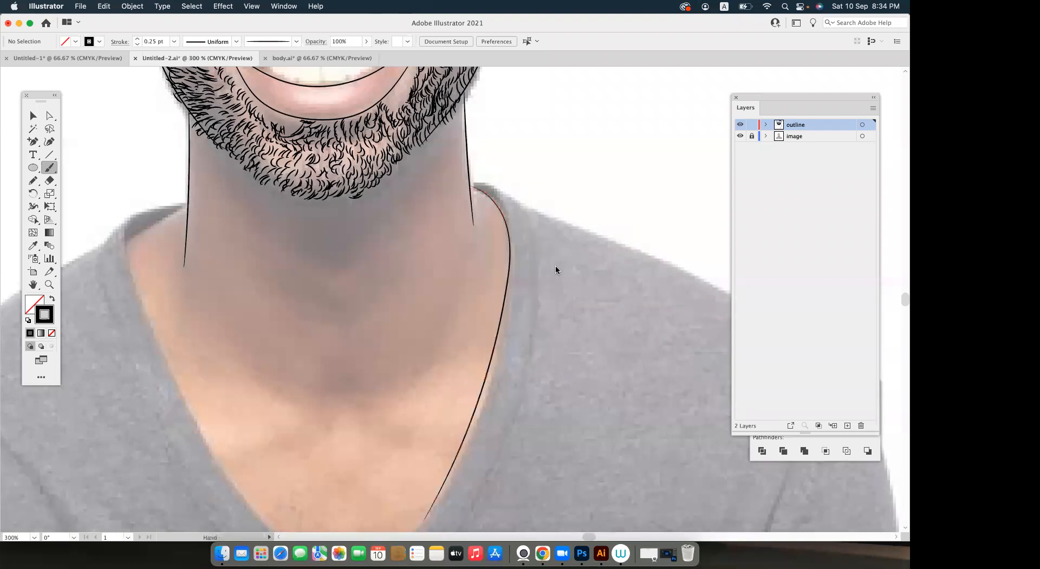
Set the stroke weight of the right neckline edge to 0.75 pt and deselect it.
{"action": "scroll", "coordinate": [554, 269], "scroll_direction": "down", "scroll_amount": 5}
{"action": "key", "text": "v"}
{"action": "left_click", "coordinate": [538, 230]}
{"action": "left_click", "coordinate": [137, 39]}
{"action": "left_click", "coordinate": [445, 274]}
{"action": "scroll", "coordinate": [519, 330], "scroll_direction": "up", "scroll_amount": 3}
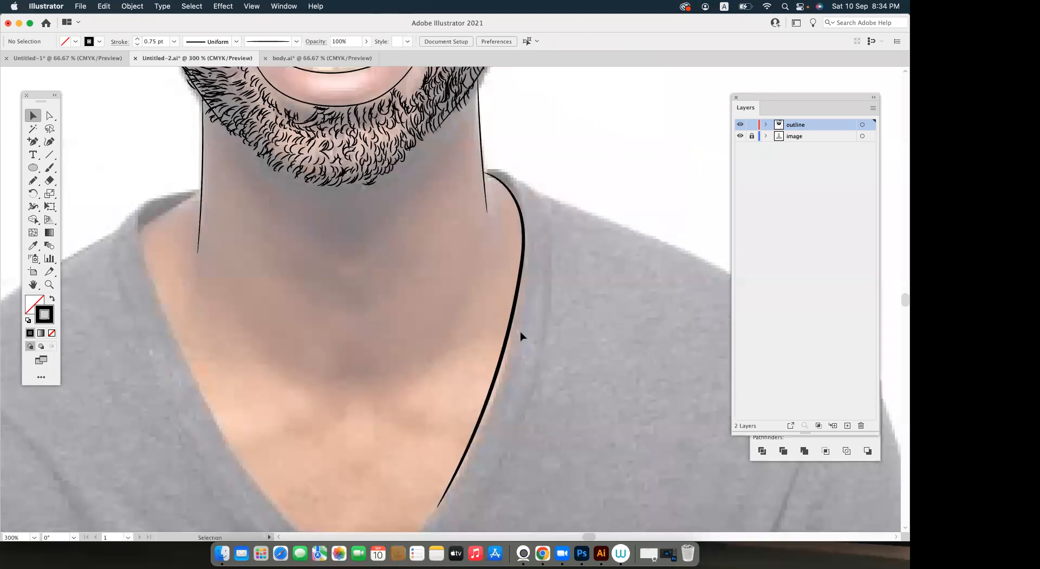
Examine the thickened neckline stroke against the neck line and the shirt collar in the photo.
{"action": "key", "text": "super+equal"}
{"action": "key", "text": "super+equal"}
{"action": "scroll", "coordinate": [502, 349], "scroll_direction": "up", "scroll_amount": 5}
{"action": "left_click_drag", "start_coordinate": [513, 349], "coordinate": [561, 341]}
{"action": "key", "text": "super+minus"}
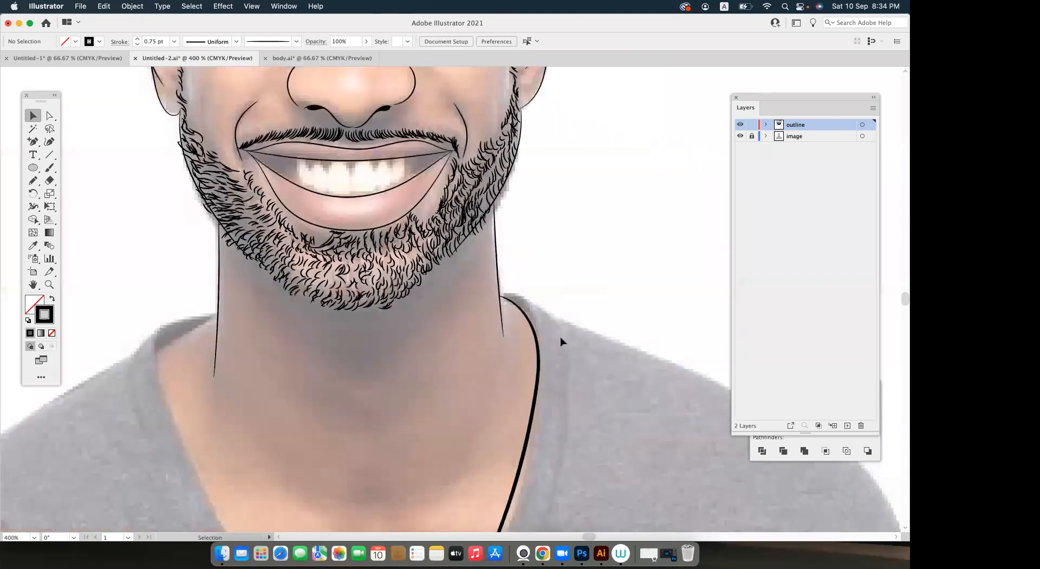
{"action": "key", "text": "super+minus"}
{"action": "key", "text": "super+minus"}
{"action": "scroll", "coordinate": [506, 326], "scroll_direction": "down", "scroll_amount": 1}
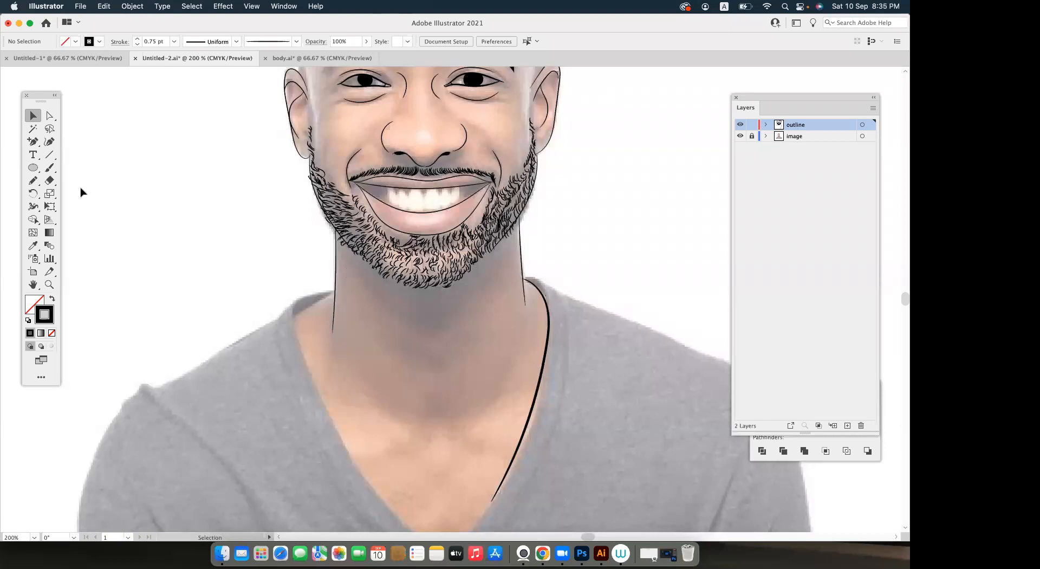
Paint the left edge of the V-neck opening from the left neck line around the tip to the right edge, and check its upper end.
{"action": "left_click", "coordinate": [50, 167]}
{"action": "scroll", "coordinate": [335, 390], "scroll_direction": "up", "scroll_amount": 2}
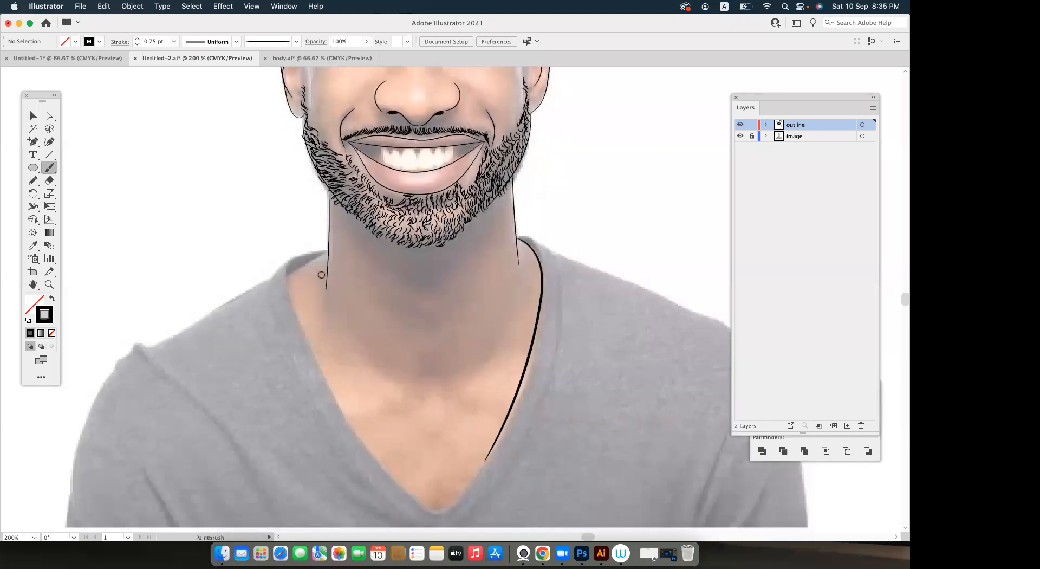
{"action": "scroll", "coordinate": [325, 264], "scroll_direction": "down", "scroll_amount": 5}
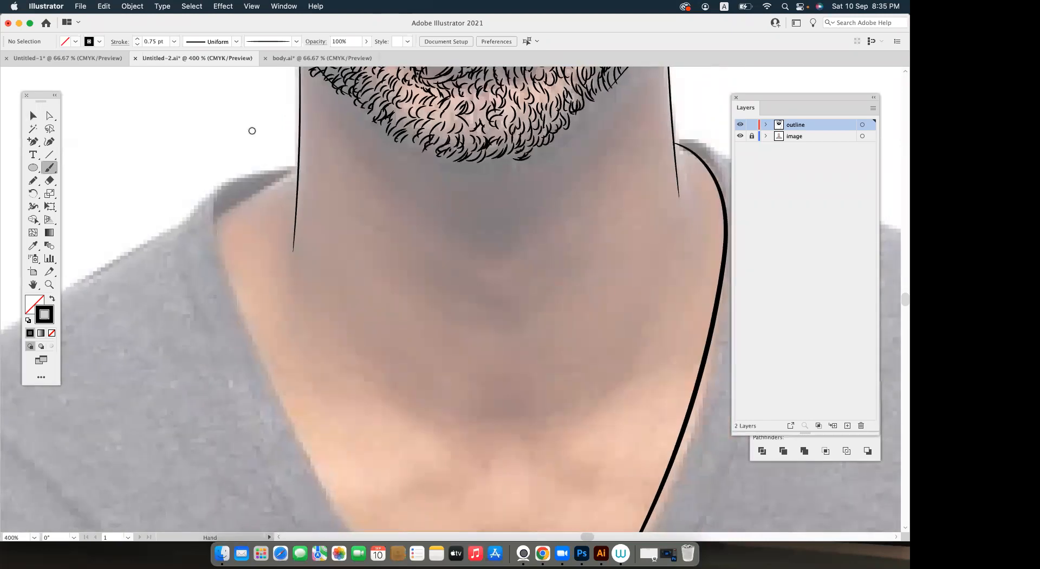
{"action": "scroll", "coordinate": [255, 131], "scroll_direction": "up", "scroll_amount": 1}
{"action": "scroll", "coordinate": [257, 130], "scroll_direction": "down", "scroll_amount": 1}
{"action": "mouse_move", "coordinate": [254, 130]}
{"action": "left_mouse_down"}
{"action": "mouse_move", "coordinate": [197, 147]}
{"action": "mouse_move", "coordinate": [193, 189]}
{"action": "mouse_move", "coordinate": [216, 254]}
{"action": "mouse_move", "coordinate": [281, 374]}
{"action": "mouse_move", "coordinate": [375, 492]}
{"action": "mouse_move", "coordinate": [415, 520]}
{"action": "mouse_move", "coordinate": [445, 507]}
{"action": "mouse_move", "coordinate": [480, 464]}
{"action": "mouse_move", "coordinate": [519, 377]}
{"action": "left_mouse_up"}
{"action": "scroll", "coordinate": [353, 346], "scroll_direction": "up", "scroll_amount": 3}
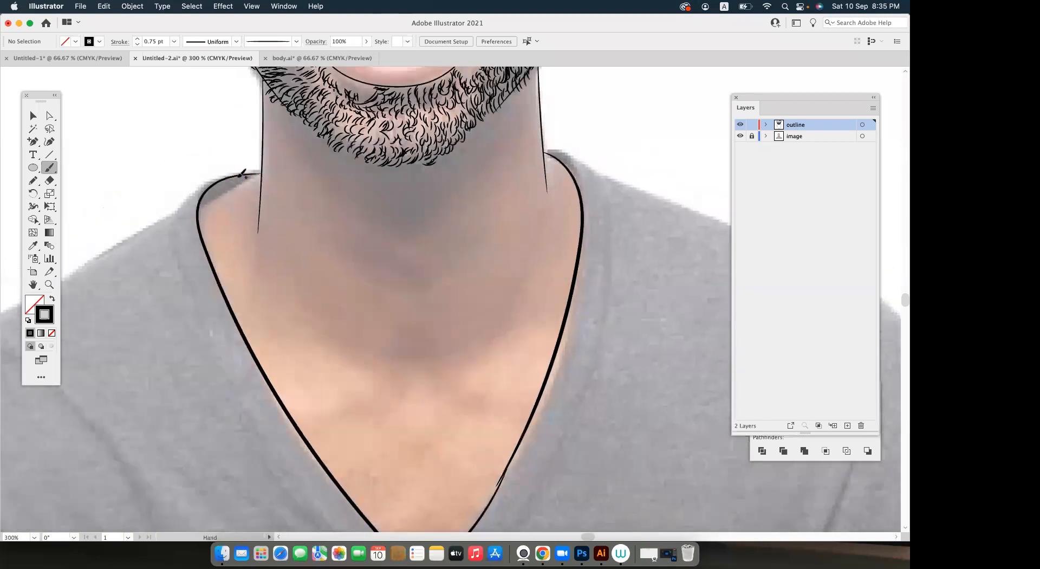
{"action": "key", "text": "a"}
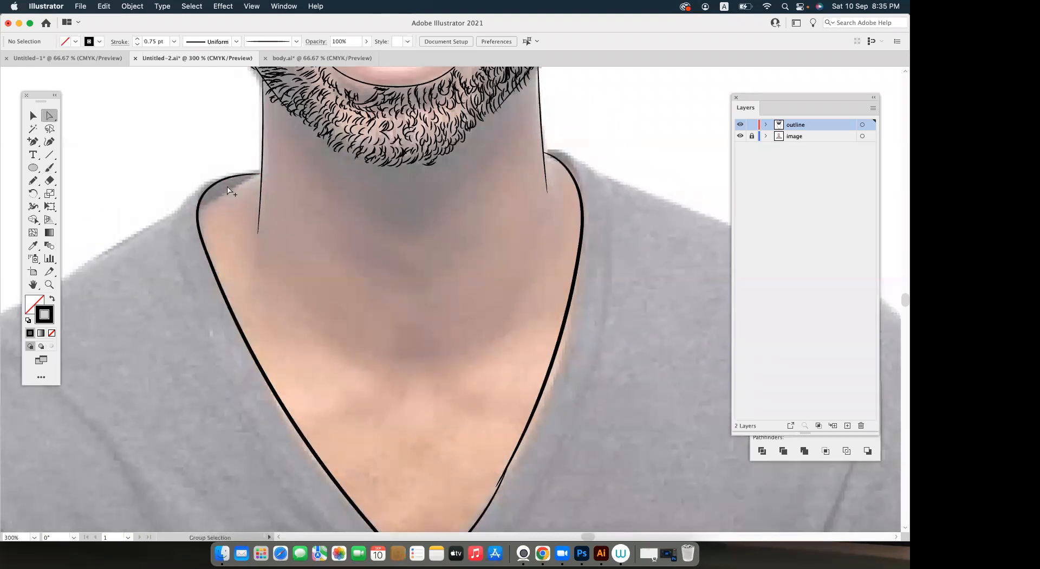
{"action": "scroll", "coordinate": [233, 187], "scroll_direction": "up", "scroll_amount": 5}
{"action": "scroll", "coordinate": [357, 158], "scroll_direction": "down", "scroll_amount": 2}
{"action": "scroll", "coordinate": [352, 173], "scroll_direction": "down", "scroll_amount": 3}
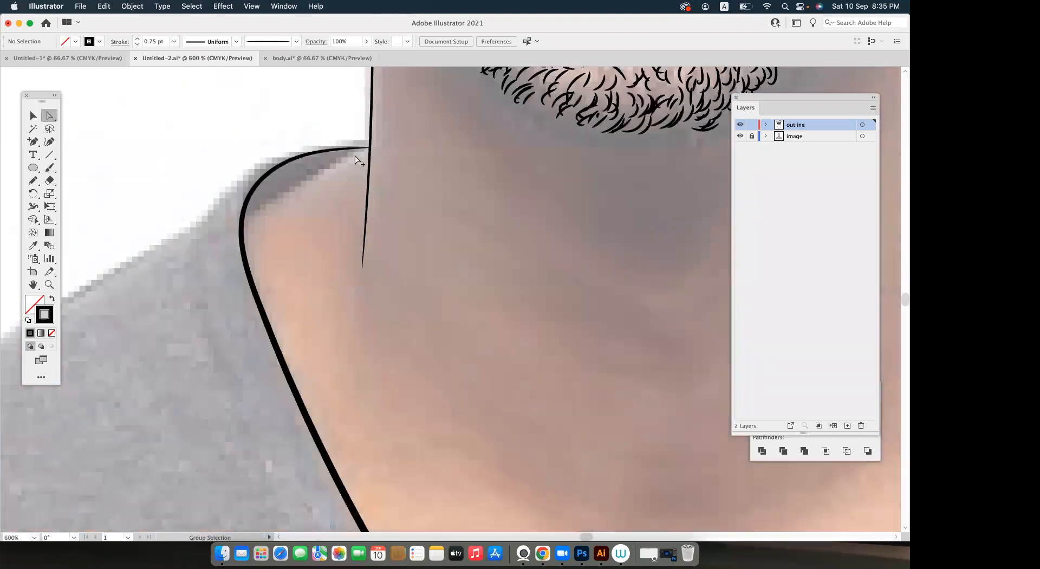
{"action": "scroll", "coordinate": [348, 184], "scroll_direction": "down", "scroll_amount": 2}
Paint the outer edge of the left collar band and the left shoulder line with the start of the sleeve seam.
{"action": "left_click", "coordinate": [49, 171]}
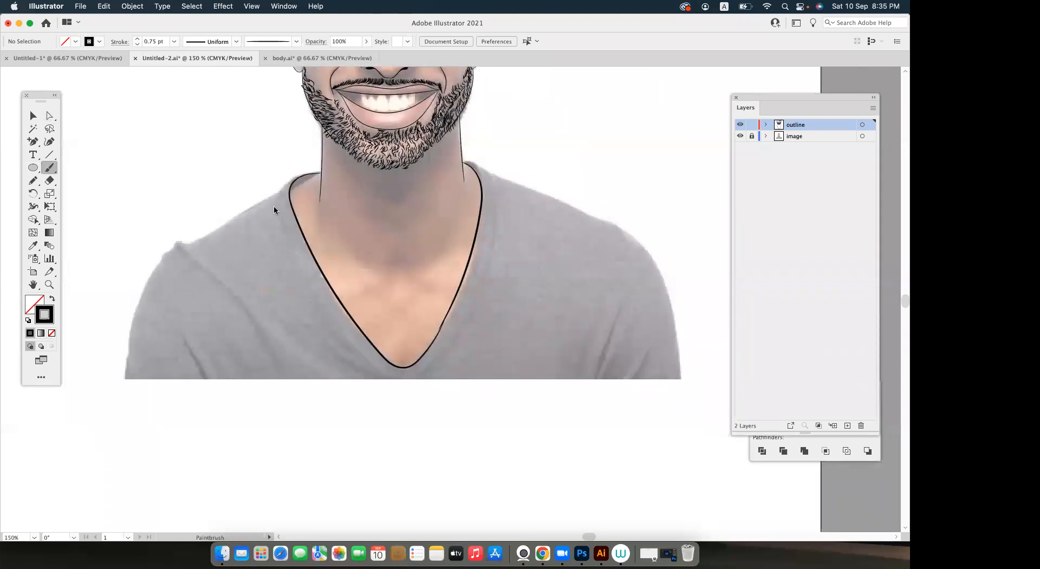
{"action": "left_click_drag", "start_coordinate": [274, 206], "coordinate": [300, 271]}
{"action": "scroll", "coordinate": [351, 226], "scroll_direction": "left", "scroll_amount": 3}
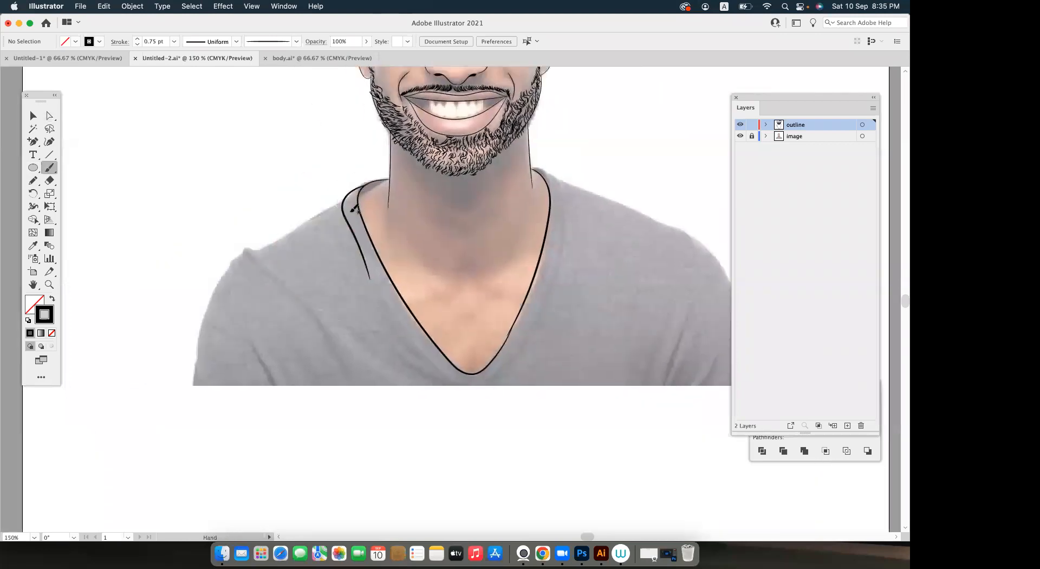
{"action": "mouse_move", "coordinate": [344, 201]}
{"action": "left_mouse_down"}
{"action": "mouse_move", "coordinate": [251, 247]}
{"action": "mouse_move", "coordinate": [276, 277]}
{"action": "left_mouse_up"}
{"action": "scroll", "coordinate": [265, 267], "scroll_direction": "left", "scroll_amount": 3}
{"action": "scroll", "coordinate": [265, 267], "scroll_direction": "down", "scroll_amount": 3}
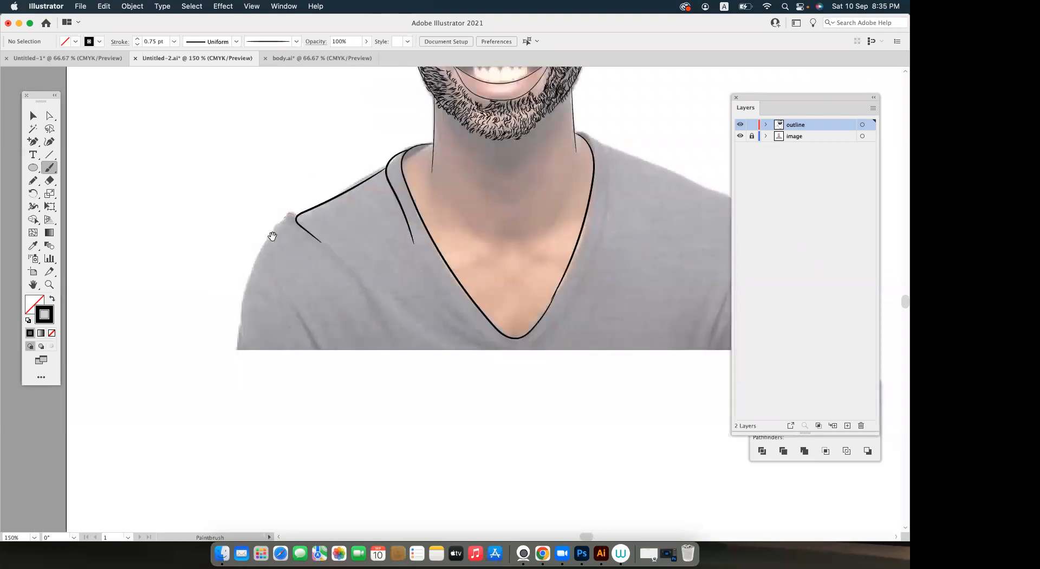
Paint the left sleeve's outer edge and continue along the bottom of the shirt to about its middle.
{"action": "left_click_drag", "start_coordinate": [272, 236], "coordinate": [284, 245]}
{"action": "scroll", "coordinate": [279, 227], "scroll_direction": "down", "scroll_amount": 2}
{"action": "mouse_move", "coordinate": [275, 207]}
{"action": "left_mouse_down"}
{"action": "mouse_move", "coordinate": [238, 321]}
{"action": "mouse_move", "coordinate": [535, 324]}
{"action": "mouse_move", "coordinate": [133, 329]}
{"action": "left_mouse_up"}
{"action": "key", "text": "space"}
{"action": "scroll", "coordinate": [133, 330], "scroll_direction": "left", "scroll_amount": 4}
{"action": "scroll", "coordinate": [133, 330], "scroll_direction": "up", "scroll_amount": 3}
{"action": "scroll", "coordinate": [333, 290], "scroll_direction": "left", "scroll_amount": 2}
{"action": "scroll", "coordinate": [333, 290], "scroll_direction": "up", "scroll_amount": 1}
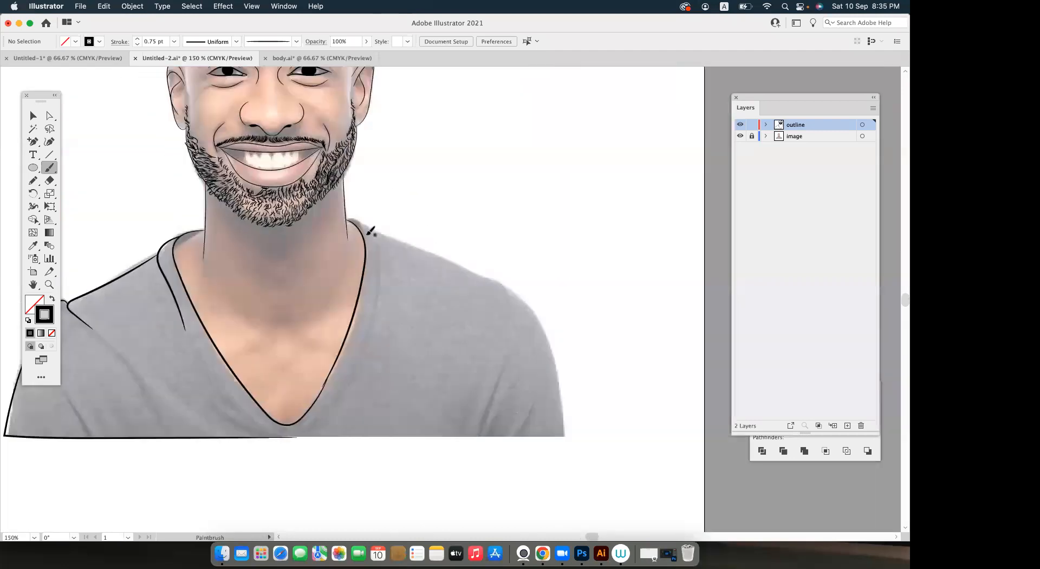
Paint the outer edge of the right collar band and the right shoulder line along the photo.
{"action": "mouse_move", "coordinate": [351, 219]}
{"action": "left_mouse_down"}
{"action": "mouse_move", "coordinate": [374, 226]}
{"action": "mouse_move", "coordinate": [382, 281]}
{"action": "mouse_move", "coordinate": [350, 356]}
{"action": "left_mouse_up"}
{"action": "key", "text": "space"}
{"action": "scroll", "coordinate": [347, 220], "scroll_direction": "right", "scroll_amount": 2}
{"action": "scroll", "coordinate": [347, 221], "scroll_direction": "down", "scroll_amount": 1}
{"action": "scroll", "coordinate": [347, 220], "scroll_direction": "down", "scroll_amount": 1}
{"action": "mouse_move", "coordinate": [347, 220]}
{"action": "left_mouse_down"}
{"action": "mouse_move", "coordinate": [493, 283]}
{"action": "mouse_move", "coordinate": [471, 341]}
{"action": "mouse_move", "coordinate": [479, 325]}
{"action": "mouse_move", "coordinate": [411, 278]}
{"action": "left_mouse_up"}
{"action": "key", "text": "space"}
Paint the right sleeve's short seam and its outer edge down to the bottom of the shirt.
{"action": "mouse_move", "coordinate": [426, 237]}
{"action": "left_mouse_down"}
{"action": "mouse_move", "coordinate": [454, 305]}
{"action": "mouse_move", "coordinate": [460, 371]}
{"action": "mouse_move", "coordinate": [544, 352]}
{"action": "mouse_move", "coordinate": [365, 348]}
{"action": "left_mouse_up"}
{"action": "key", "text": "space"}
{"action": "left_click_drag", "start_coordinate": [285, 349], "coordinate": [223, 357]}
{"action": "scroll", "coordinate": [477, 390], "scroll_direction": "up", "scroll_amount": 1}
{"action": "key", "text": "space"}
Paint the right half of the shirt's bottom line from the existing line's end to the right sleeve corner.
{"action": "left_click_drag", "start_coordinate": [462, 386], "coordinate": [507, 388]}
{"action": "key", "text": "super+z"}
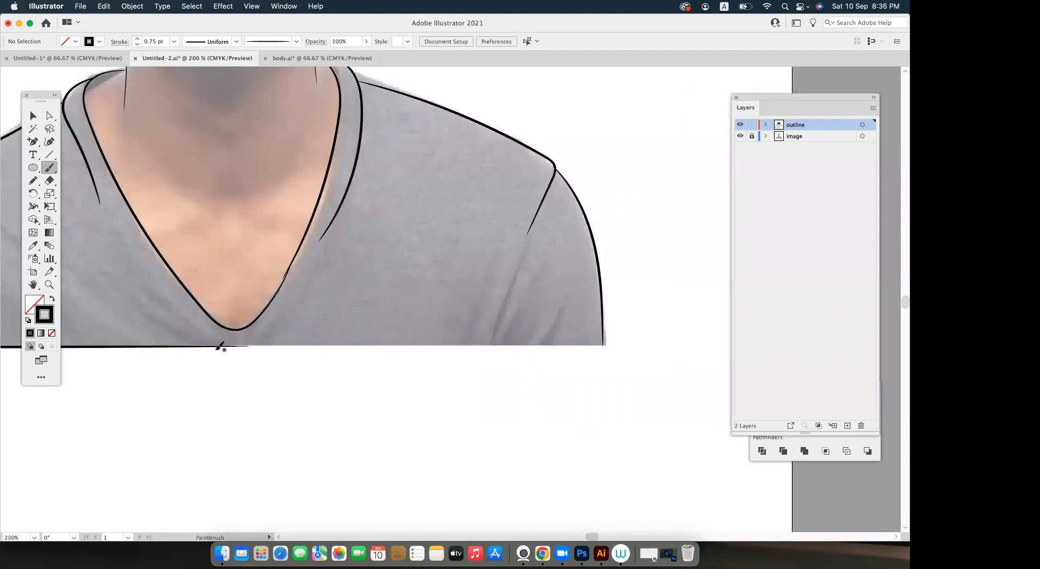
{"action": "left_click_drag", "start_coordinate": [218, 347], "coordinate": [602, 347]}
{"action": "scroll", "coordinate": [601, 351], "scroll_direction": "up", "scroll_amount": 1}
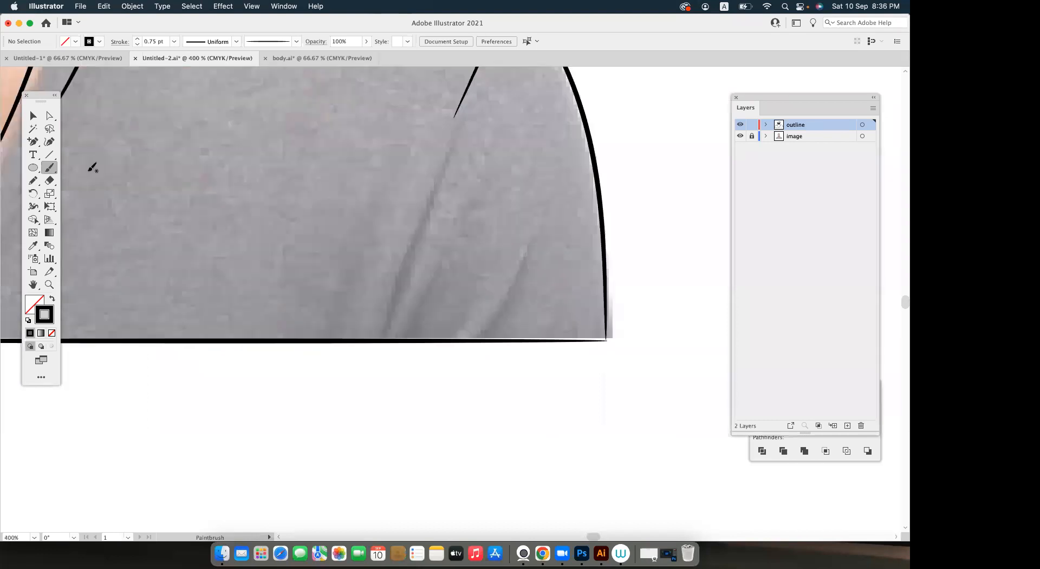
Adjust the right end of the bottom line so that it meets the lower end of the sleeve edge, and deselect it.
{"action": "left_click", "coordinate": [50, 114]}
{"action": "scroll", "coordinate": [515, 348], "scroll_direction": "up", "scroll_amount": 8}
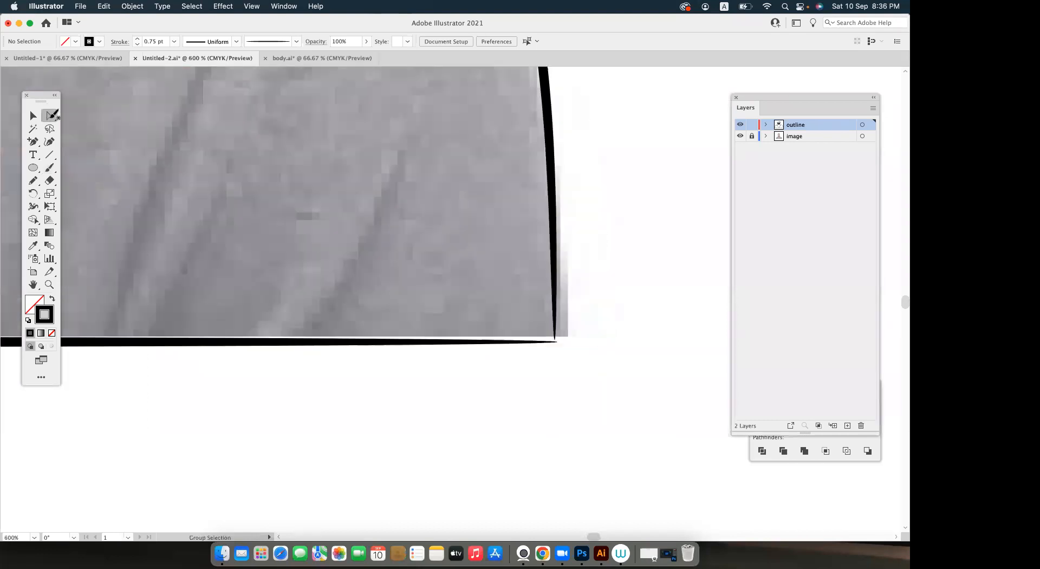
{"action": "left_click_drag", "start_coordinate": [496, 314], "coordinate": [485, 293]}
{"action": "scroll", "coordinate": [532, 308], "scroll_direction": "down", "scroll_amount": 8}
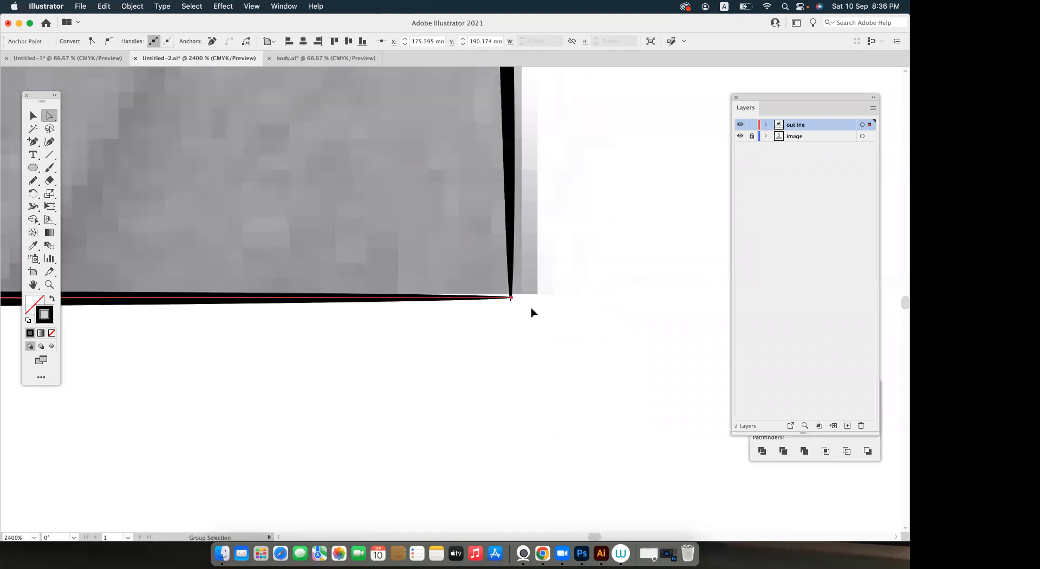
{"action": "scroll", "coordinate": [444, 360], "scroll_direction": "up", "scroll_amount": 5}
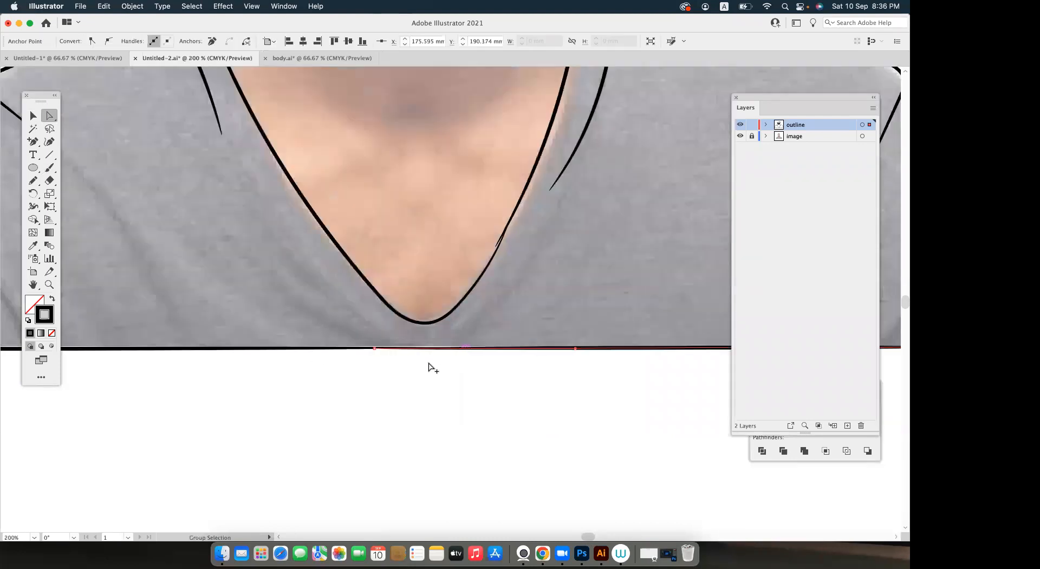
{"action": "left_click", "coordinate": [373, 368]}
Check the whole line art by toggling the visibility of the image layer, and examine the eyebrow area.
{"action": "key", "text": "super+0"}
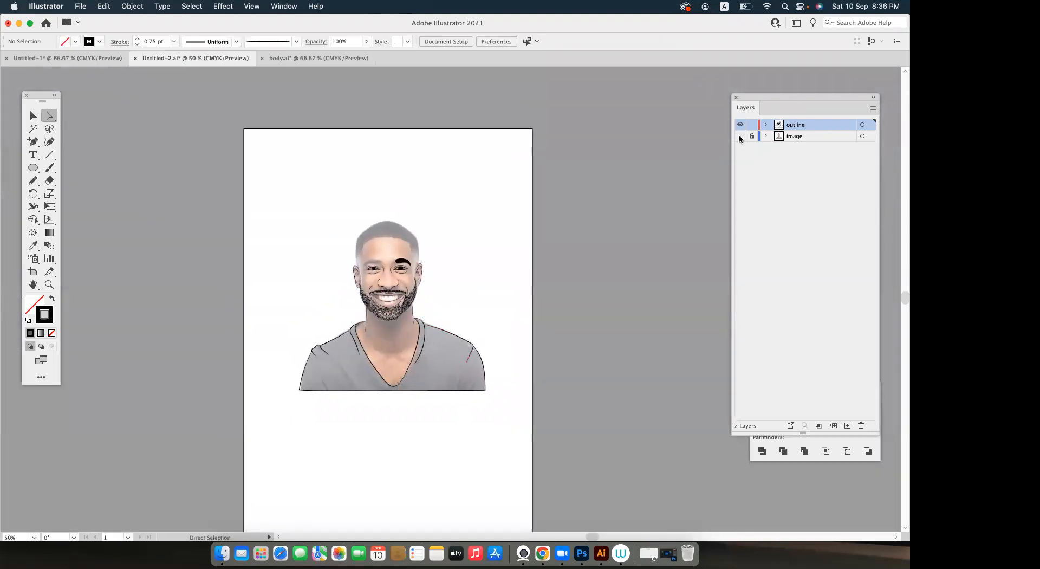
{"action": "left_click", "coordinate": [740, 136]}
{"action": "scroll", "coordinate": [407, 273], "scroll_direction": "up", "scroll_amount": 2}
{"action": "scroll", "coordinate": [396, 276], "scroll_direction": "up", "scroll_amount": 4}
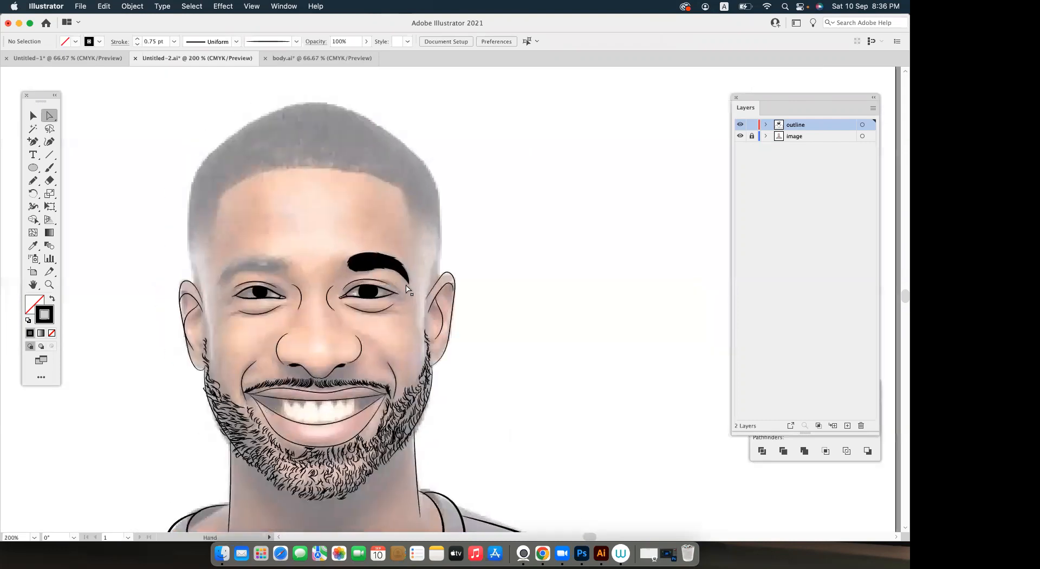
{"action": "scroll", "coordinate": [378, 279], "scroll_direction": "left", "scroll_amount": 4}
{"action": "scroll", "coordinate": [378, 278], "scroll_direction": "down", "scroll_amount": 1}
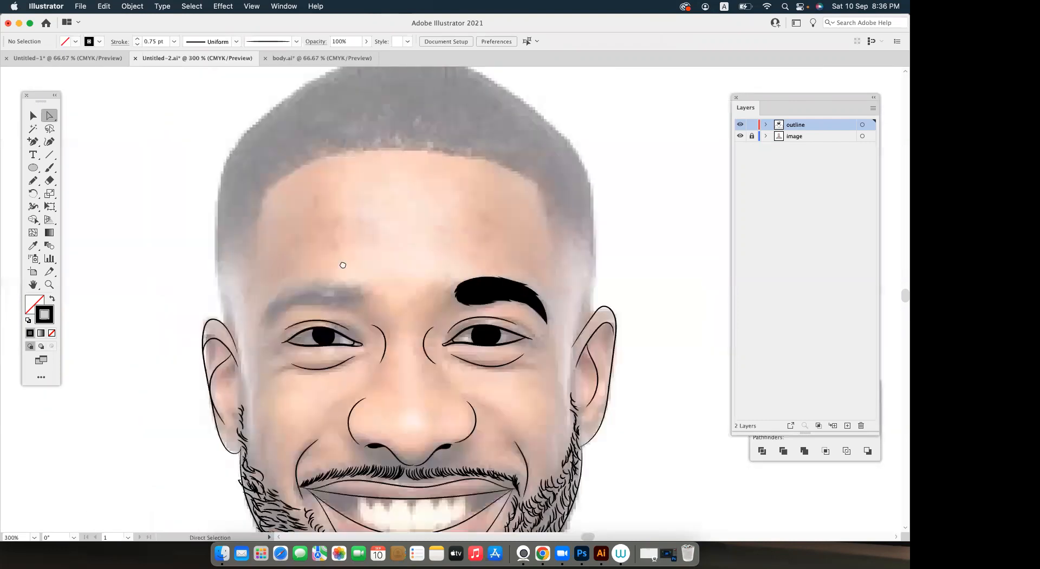
{"action": "scroll", "coordinate": [380, 286], "scroll_direction": "left", "scroll_amount": 2}
Select the finished right eyebrow to pick up its black fill without a stroke, and deselect it.
{"action": "left_click", "coordinate": [522, 319]}
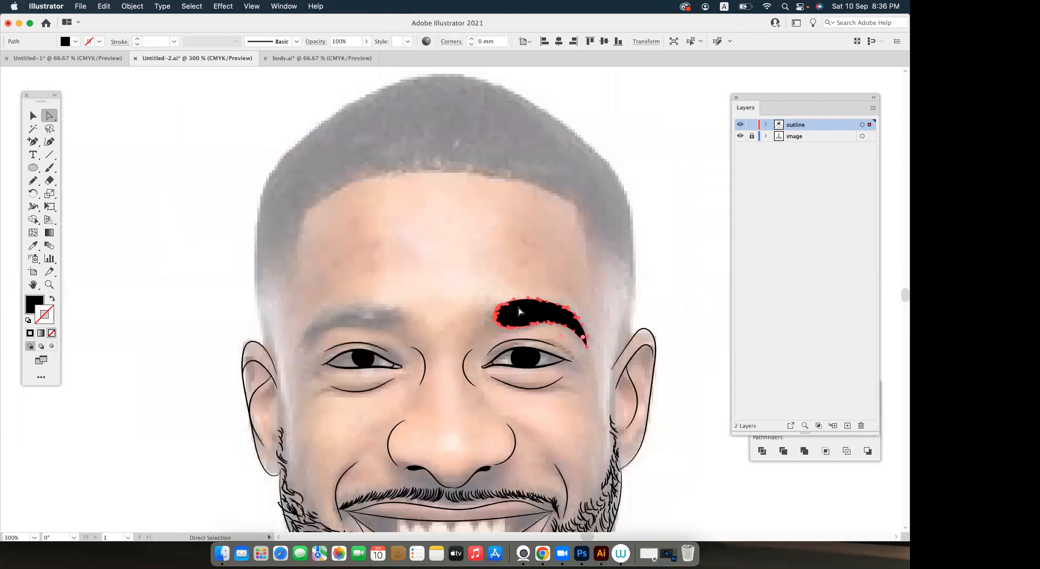
{"action": "key", "text": "v"}
{"action": "key", "text": "super+shift+a"}
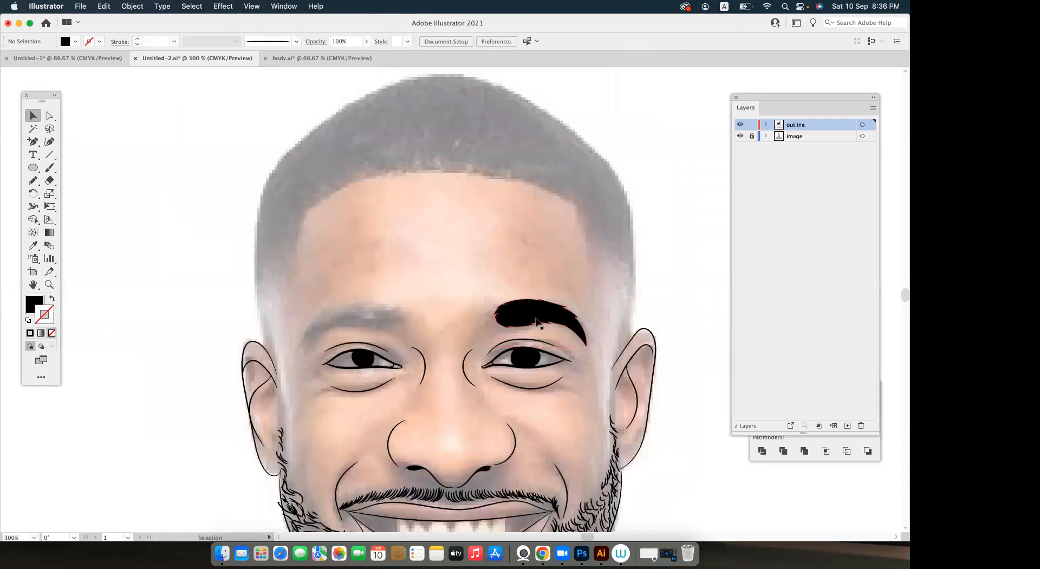
{"action": "scroll", "coordinate": [537, 314], "scroll_direction": "up", "scroll_amount": 1}
Draw the left eyebrow with the Pencil tool as a solid black shape with hair-like edges, following the photo.
{"action": "left_click", "coordinate": [34, 183]}
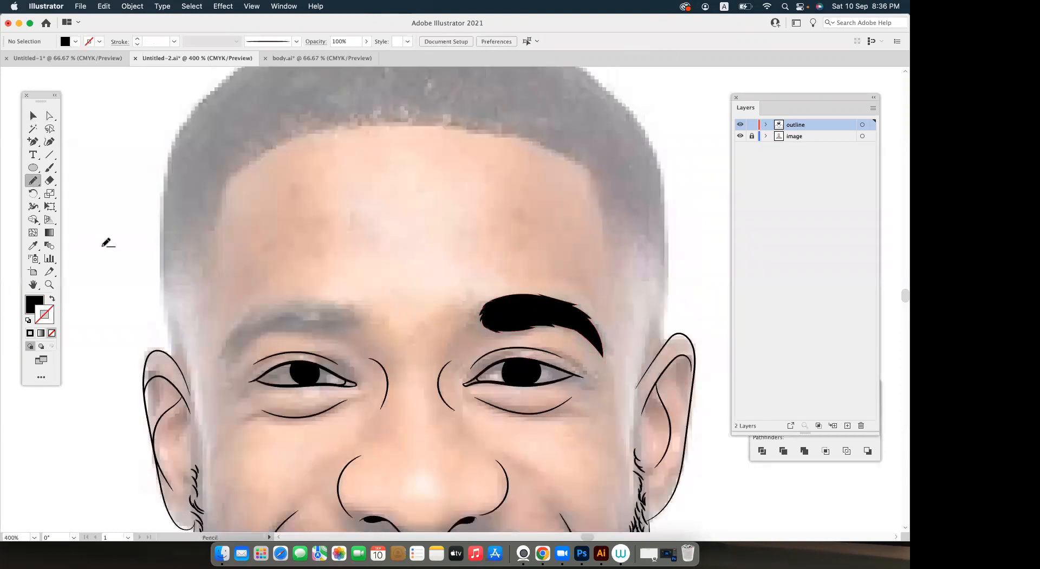
{"action": "scroll", "coordinate": [189, 300], "scroll_direction": "up", "scroll_amount": 2}
{"action": "scroll", "coordinate": [233, 295], "scroll_direction": "down", "scroll_amount": 4}
{"action": "scroll", "coordinate": [227, 298], "scroll_direction": "right", "scroll_amount": 3}
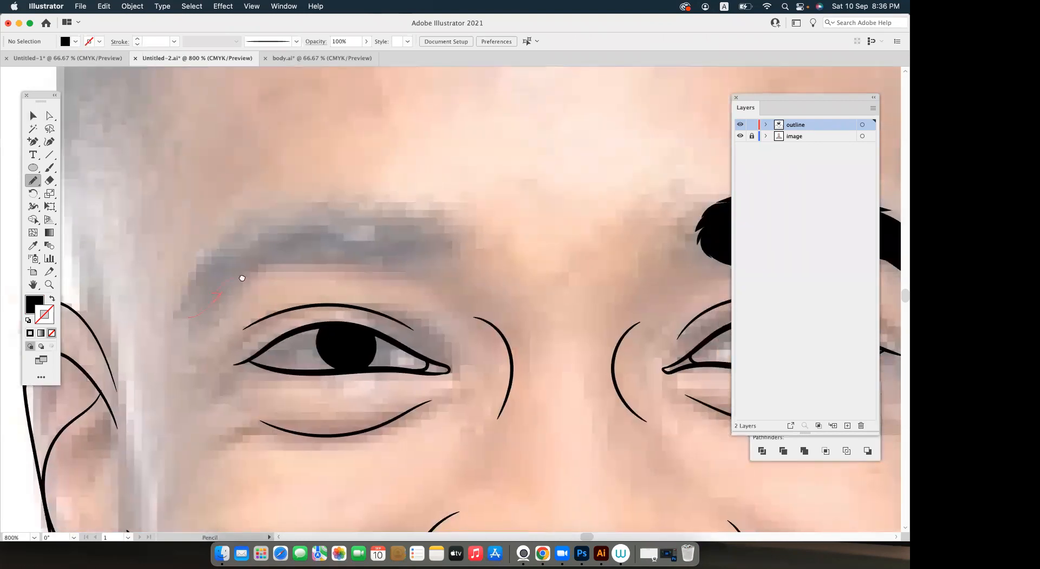
{"action": "left_click_drag", "start_coordinate": [299, 257], "coordinate": [366, 263]}
{"action": "left_click_drag", "start_coordinate": [337, 207], "coordinate": [245, 233]}
{"action": "left_click_drag", "start_coordinate": [180, 317], "coordinate": [198, 315]}
{"action": "key", "text": "v"}
{"action": "scroll", "coordinate": [496, 231], "scroll_direction": "down", "scroll_amount": 3}
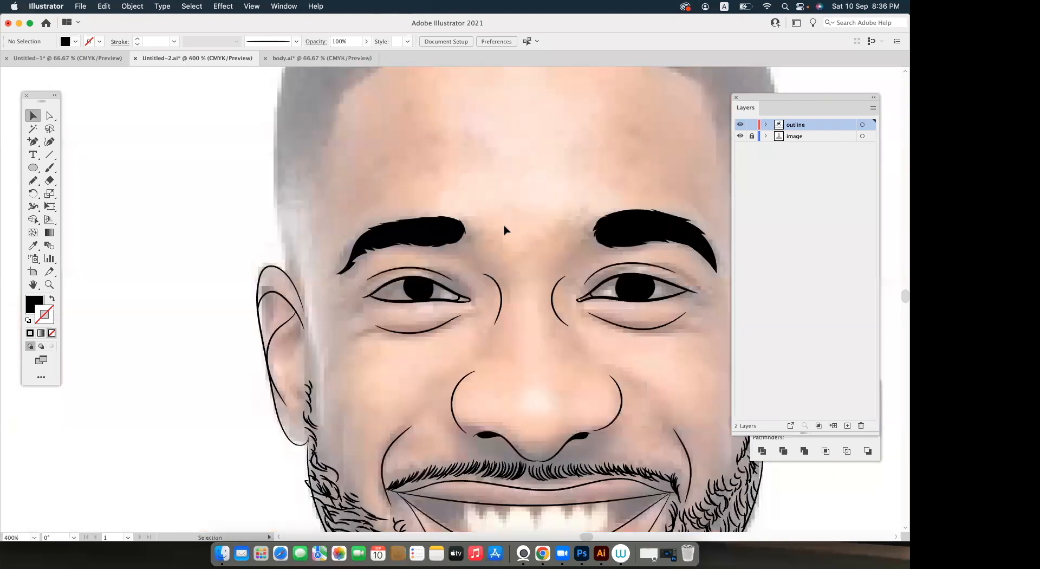
Delete the finished black shape of the right eyebrow.
{"action": "scroll", "coordinate": [503, 230], "scroll_direction": "down", "scroll_amount": 2}
{"action": "left_click_drag", "start_coordinate": [519, 221], "coordinate": [441, 237]}
{"action": "left_click", "coordinate": [533, 238]}
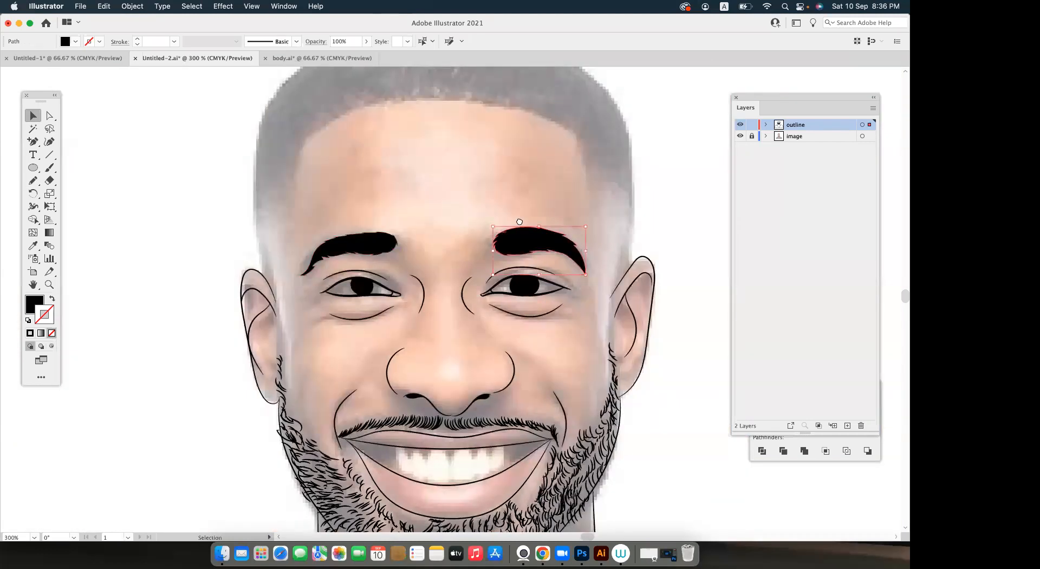
{"action": "key", "text": "Delete"}
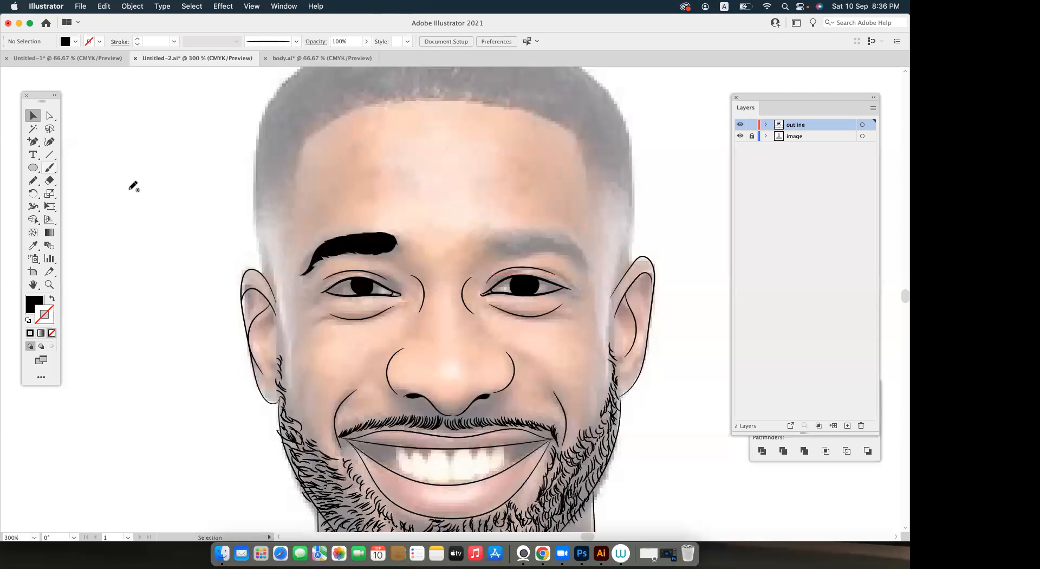
Redraw the right eyebrow with the Pencil tool as a solid black shape with hair-like edges, following the photo.
{"action": "key", "text": "n"}
{"action": "scroll", "coordinate": [490, 254], "scroll_direction": "up", "scroll_amount": 2}
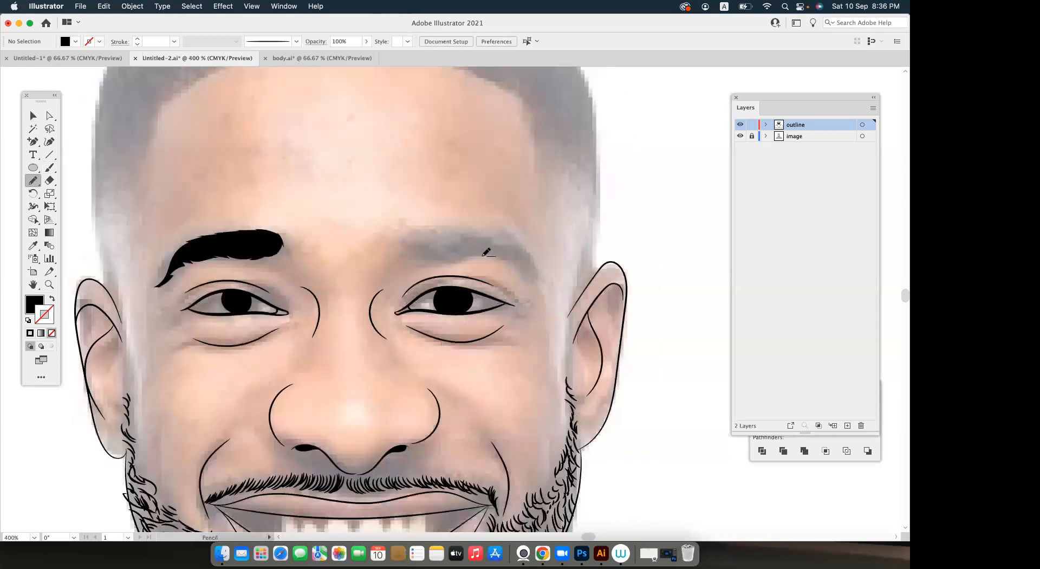
{"action": "left_click_drag", "start_coordinate": [491, 262], "coordinate": [417, 228]}
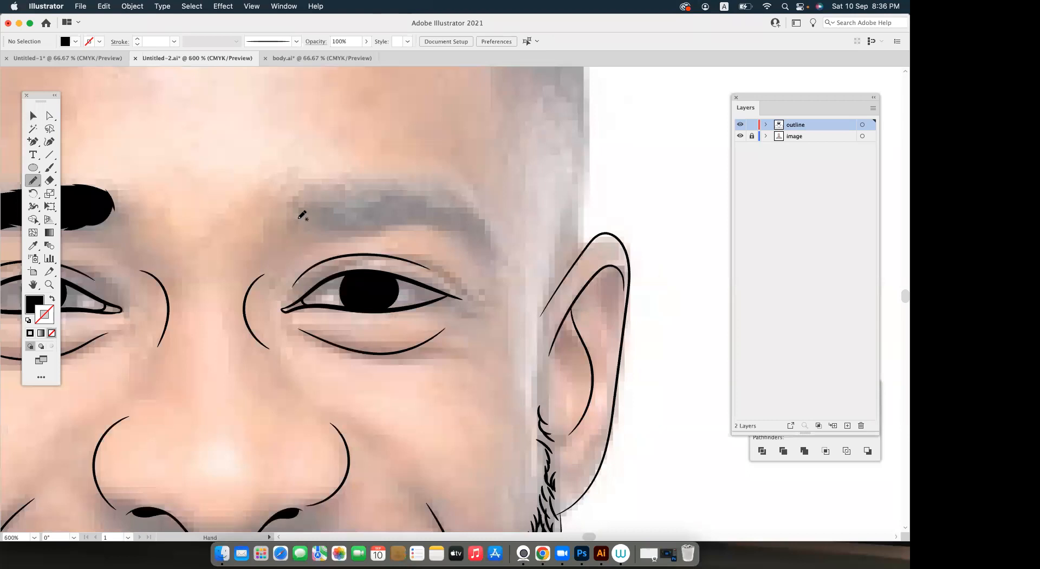
{"action": "scroll", "coordinate": [303, 215], "scroll_direction": "up", "scroll_amount": 1}
{"action": "mouse_move", "coordinate": [295, 231]}
{"action": "left_mouse_down"}
{"action": "mouse_move", "coordinate": [336, 250]}
{"action": "mouse_move", "coordinate": [381, 247]}
{"action": "left_mouse_up"}
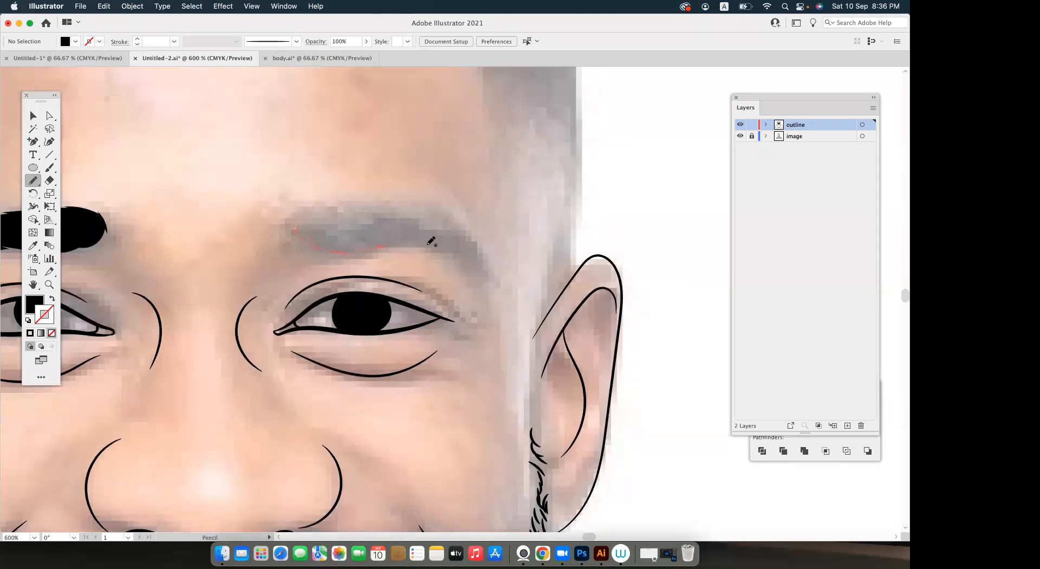
{"action": "mouse_move", "coordinate": [468, 257]}
{"action": "left_mouse_down"}
{"action": "mouse_move", "coordinate": [474, 232]}
{"action": "mouse_move", "coordinate": [450, 207]}
{"action": "mouse_move", "coordinate": [373, 199]}
{"action": "mouse_move", "coordinate": [296, 218]}
{"action": "left_mouse_up"}
{"action": "key", "text": "v"}
{"action": "scroll", "coordinate": [363, 180], "scroll_direction": "down", "scroll_amount": 3}
{"action": "left_click_drag", "start_coordinate": [334, 169], "coordinate": [370, 231]}
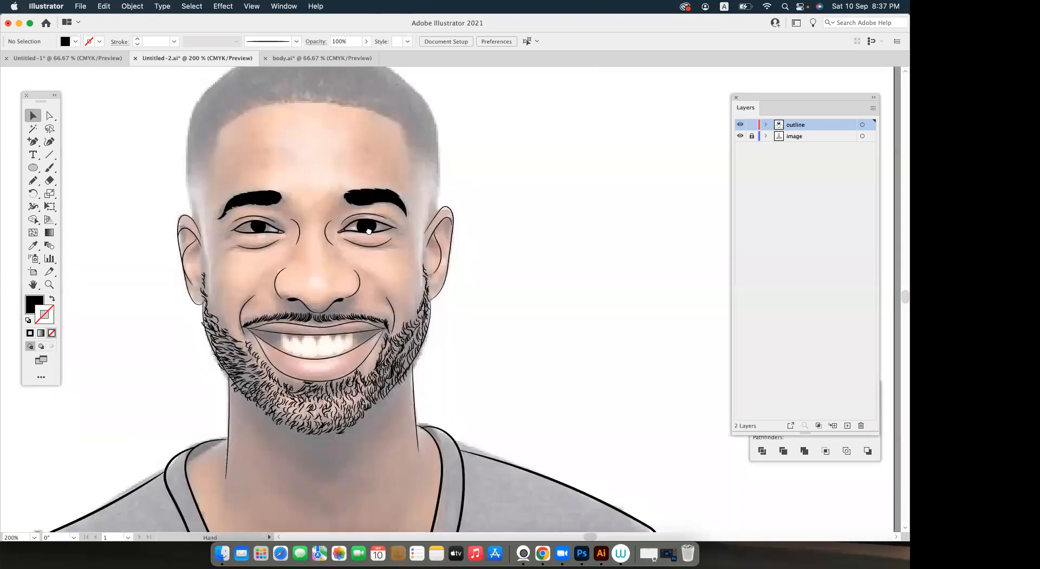
Draw the left side hair with the Pencil tool as a solid black shape from the temple down to the ear.
{"action": "scroll", "coordinate": [226, 244], "scroll_direction": "up", "scroll_amount": 1}
{"action": "scroll", "coordinate": [290, 268], "scroll_direction": "up", "scroll_amount": 3}
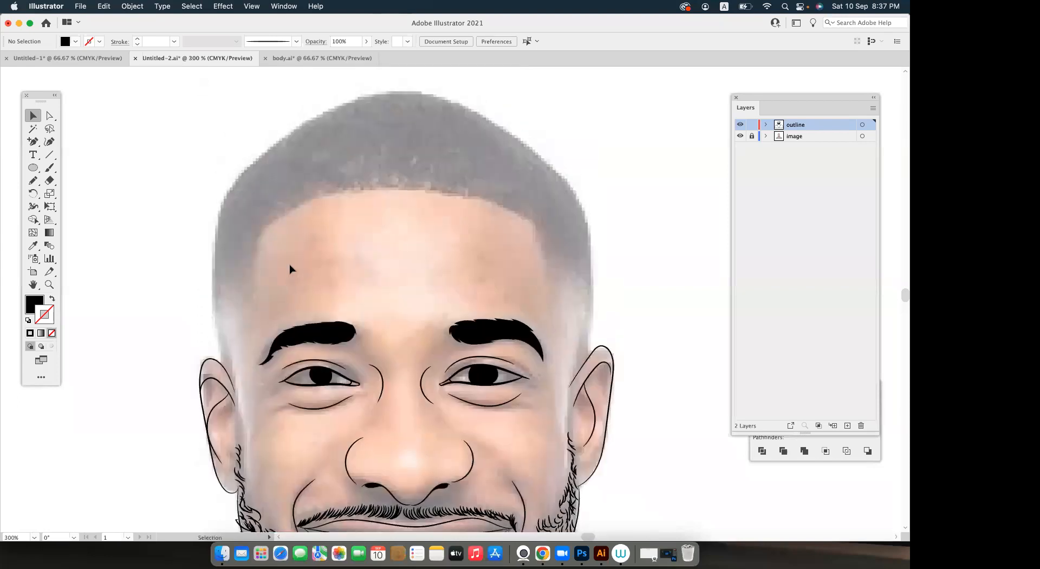
{"action": "key", "text": "n"}
{"action": "left_click_drag", "start_coordinate": [296, 348], "coordinate": [321, 351]}
{"action": "mouse_move", "coordinate": [224, 384]}
{"action": "left_mouse_down"}
{"action": "mouse_move", "coordinate": [219, 409]}
{"action": "mouse_move", "coordinate": [253, 415]}
{"action": "mouse_move", "coordinate": [273, 336]}
{"action": "mouse_move", "coordinate": [251, 258]}
{"action": "mouse_move", "coordinate": [237, 262]}
{"action": "mouse_move", "coordinate": [231, 285]}
{"action": "left_mouse_up"}
{"action": "left_click_drag", "start_coordinate": [237, 322], "coordinate": [260, 426]}
{"action": "key", "text": "v"}
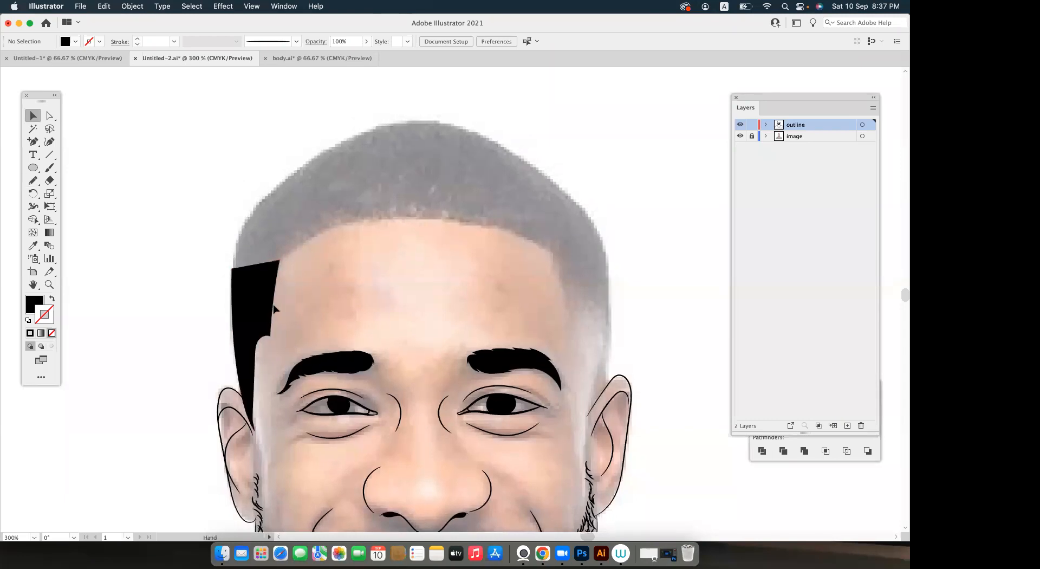
Draw the hair above the forehead as solid black shapes with the Pencil tool, following the hairline and the crown.
{"action": "left_click_drag", "start_coordinate": [274, 309], "coordinate": [248, 335]}
{"action": "left_click", "coordinate": [33, 180]}
{"action": "scroll", "coordinate": [362, 233], "scroll_direction": "up", "scroll_amount": 1}
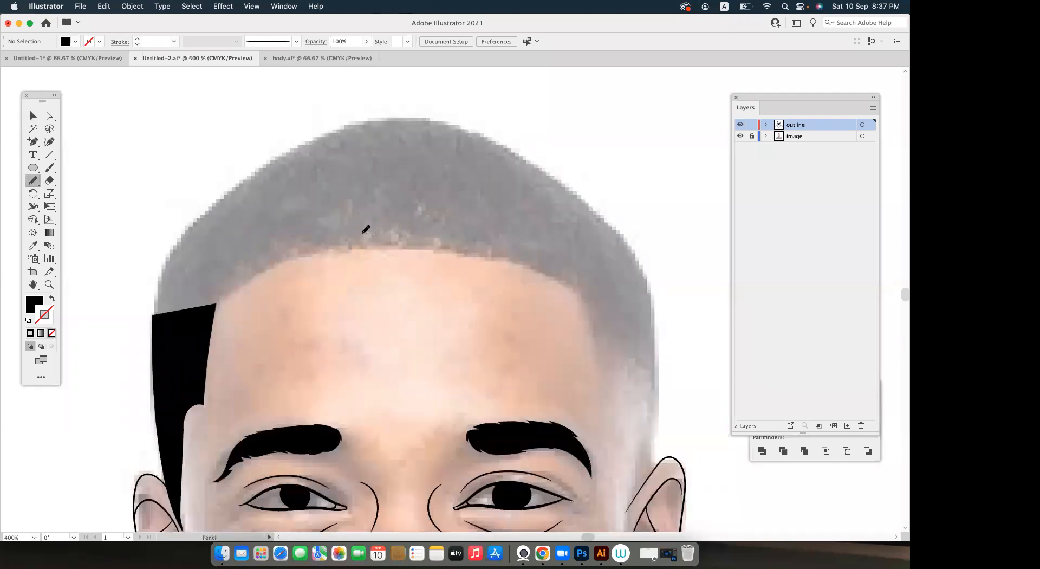
{"action": "scroll", "coordinate": [364, 235], "scroll_direction": "up", "scroll_amount": 2}
{"action": "scroll", "coordinate": [365, 234], "scroll_direction": "right", "scroll_amount": 1}
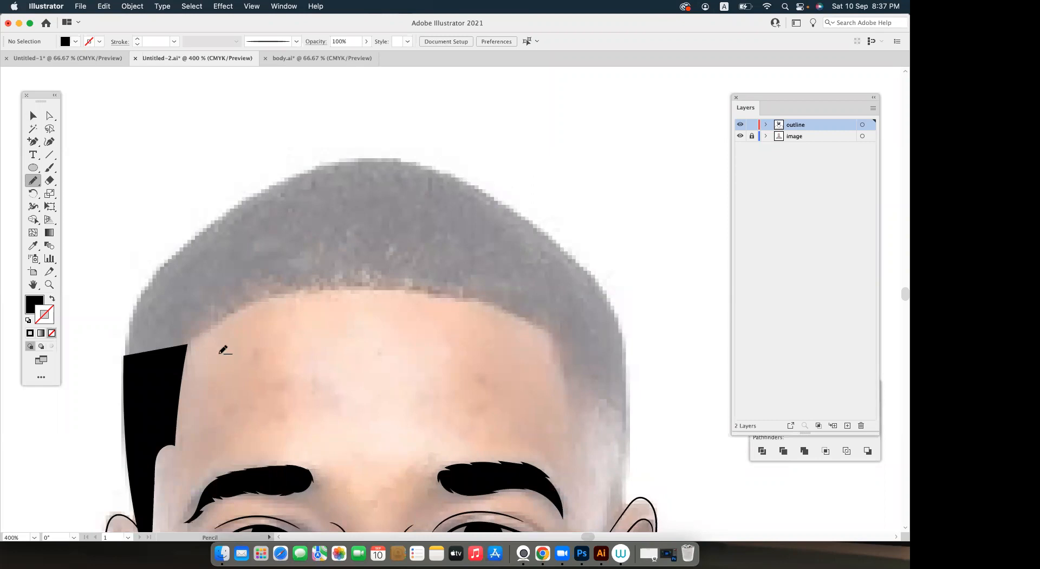
{"action": "mouse_move", "coordinate": [213, 355]}
{"action": "left_mouse_down"}
{"action": "mouse_move", "coordinate": [160, 332]}
{"action": "mouse_move", "coordinate": [119, 336]}
{"action": "mouse_move", "coordinate": [215, 284]}
{"action": "mouse_move", "coordinate": [342, 280]}
{"action": "mouse_move", "coordinate": [479, 314]}
{"action": "mouse_move", "coordinate": [518, 372]}
{"action": "mouse_move", "coordinate": [522, 292]}
{"action": "mouse_move", "coordinate": [417, 210]}
{"action": "mouse_move", "coordinate": [345, 192]}
{"action": "mouse_move", "coordinate": [233, 214]}
{"action": "mouse_move", "coordinate": [188, 239]}
{"action": "mouse_move", "coordinate": [108, 312]}
{"action": "mouse_move", "coordinate": [84, 343]}
{"action": "mouse_move", "coordinate": [85, 415]}
{"action": "left_mouse_up"}
{"action": "key", "text": "v"}
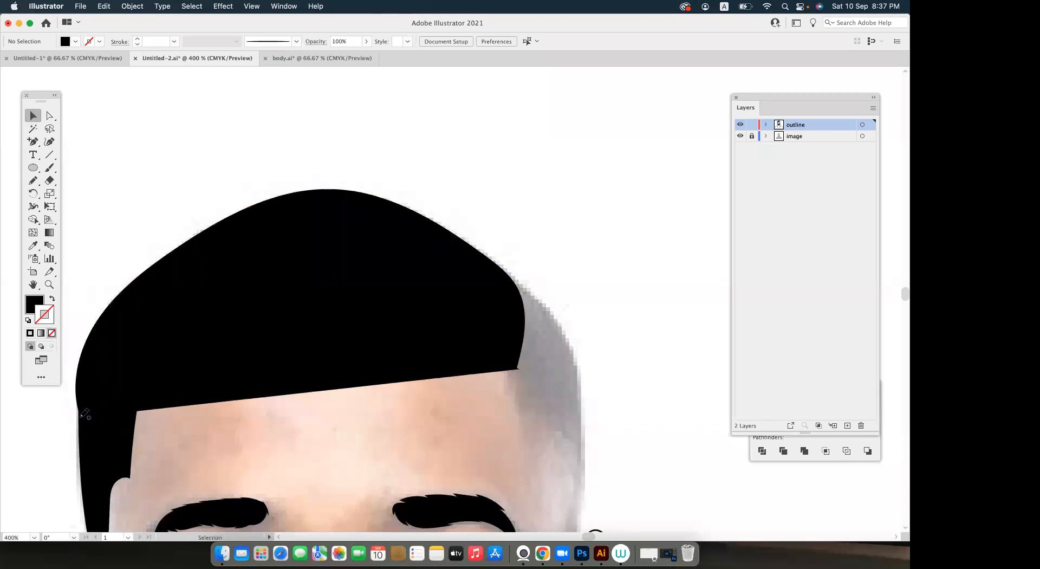
Delete the large crown hair shape, keeping the hairline shape above the forehead.
{"action": "left_click", "coordinate": [409, 307]}
{"action": "scroll", "coordinate": [412, 267], "scroll_direction": "down", "scroll_amount": 2}
{"action": "left_click_drag", "start_coordinate": [409, 319], "coordinate": [411, 293]}
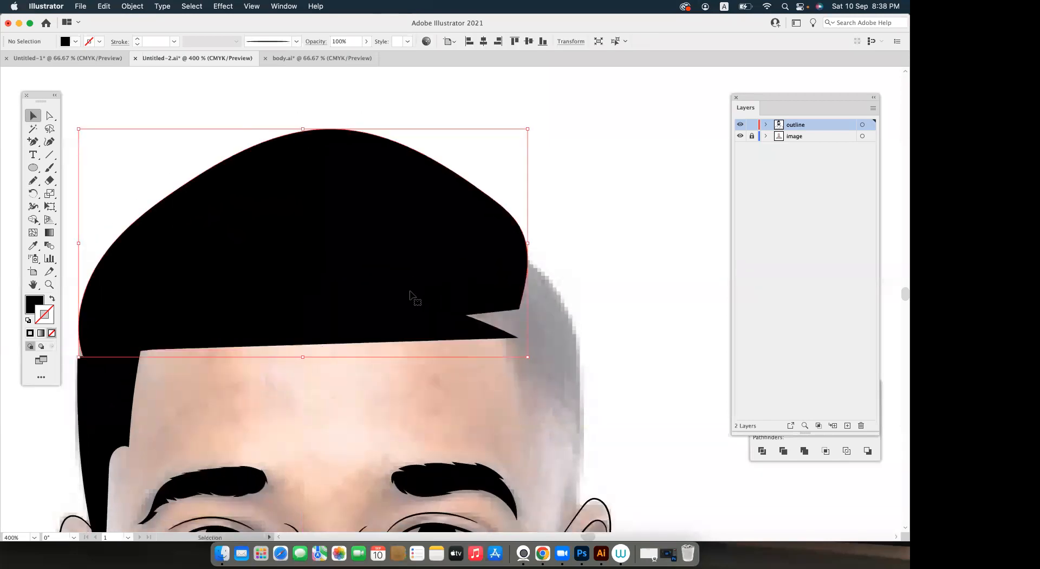
{"action": "key", "text": "Delete"}
Draw a solid black Pencil shape over the upper left part of the hair, joining the side hair to the hairline.
{"action": "left_click", "coordinate": [358, 318]}
{"action": "left_click", "coordinate": [21, 194]}
{"action": "left_click", "coordinate": [31, 179]}
{"action": "left_click_drag", "start_coordinate": [128, 293], "coordinate": [130, 297]}
{"action": "mouse_move", "coordinate": [153, 339]}
{"action": "left_mouse_down"}
{"action": "mouse_move", "coordinate": [352, 214]}
{"action": "mouse_move", "coordinate": [388, 241]}
{"action": "mouse_move", "coordinate": [157, 361]}
{"action": "left_mouse_up"}
{"action": "key", "text": "super+z"}
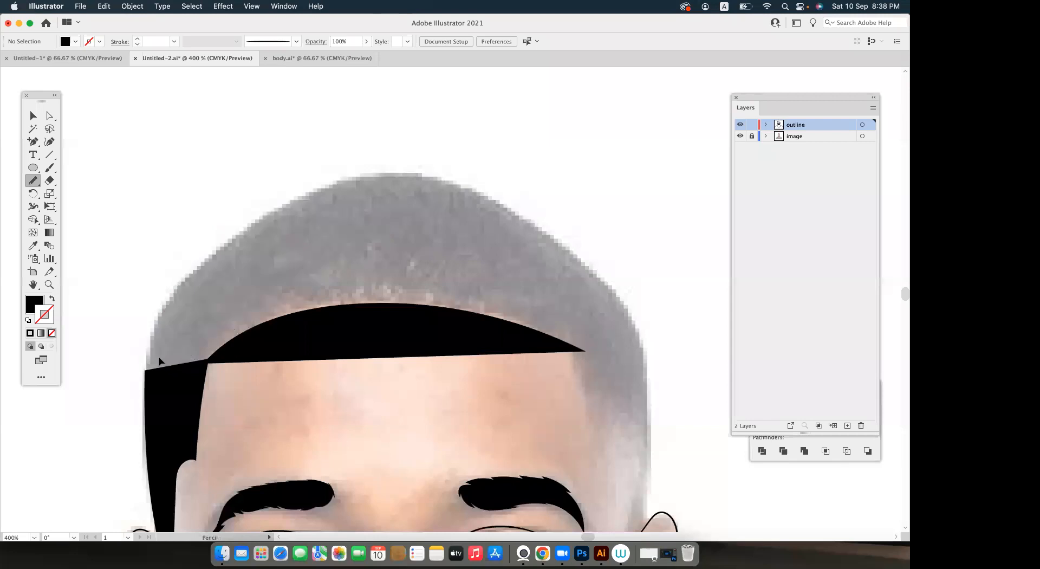
{"action": "mouse_move", "coordinate": [172, 292]}
{"action": "left_mouse_down"}
{"action": "mouse_move", "coordinate": [192, 272]}
{"action": "mouse_move", "coordinate": [312, 220]}
{"action": "mouse_move", "coordinate": [332, 325]}
{"action": "mouse_move", "coordinate": [274, 332]}
{"action": "mouse_move", "coordinate": [171, 407]}
{"action": "left_mouse_up"}
{"action": "key", "text": "v"}
{"action": "left_click_drag", "start_coordinate": [260, 197], "coordinate": [172, 238]}
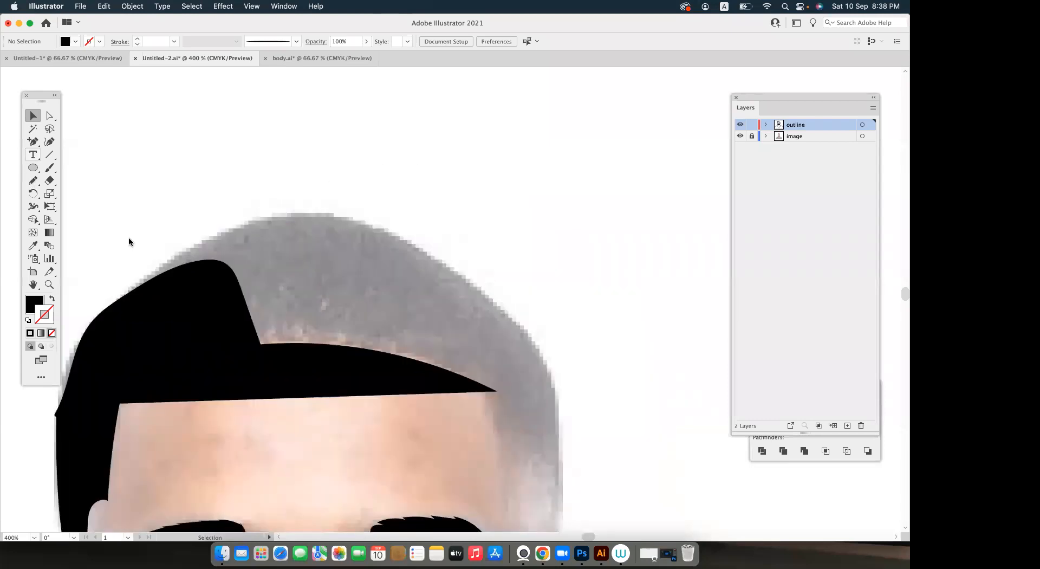
Fill the rest of the crown with a solid black Pencil shape that follows the top outline of the head.
{"action": "left_click", "coordinate": [33, 180]}
{"action": "left_click_drag", "start_coordinate": [240, 278], "coordinate": [218, 261]}
{"action": "mouse_move", "coordinate": [102, 278]}
{"action": "left_mouse_down"}
{"action": "mouse_move", "coordinate": [189, 221]}
{"action": "mouse_move", "coordinate": [372, 218]}
{"action": "mouse_move", "coordinate": [475, 290]}
{"action": "left_mouse_up"}
{"action": "mouse_move", "coordinate": [430, 358]}
{"action": "left_mouse_down"}
{"action": "mouse_move", "coordinate": [273, 355]}
{"action": "mouse_move", "coordinate": [159, 329]}
{"action": "mouse_move", "coordinate": [103, 279]}
{"action": "left_mouse_up"}
{"action": "key", "text": "v"}
{"action": "scroll", "coordinate": [592, 223], "scroll_direction": "down", "scroll_amount": 5}
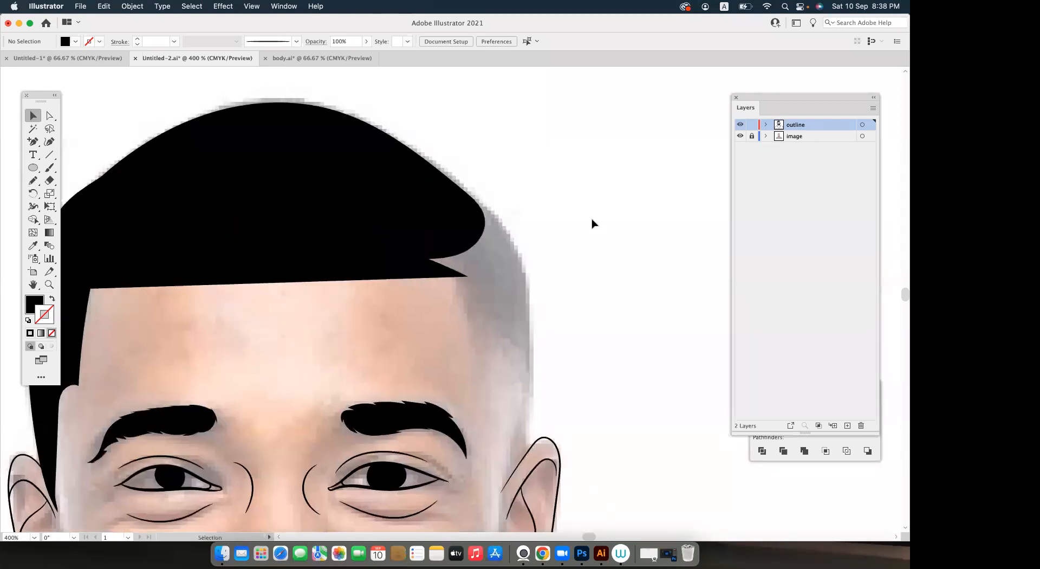
Try to draw the right side hair as a solid black Pencil shape from the hairline down to the ear.
{"action": "left_click", "coordinate": [32, 180]}
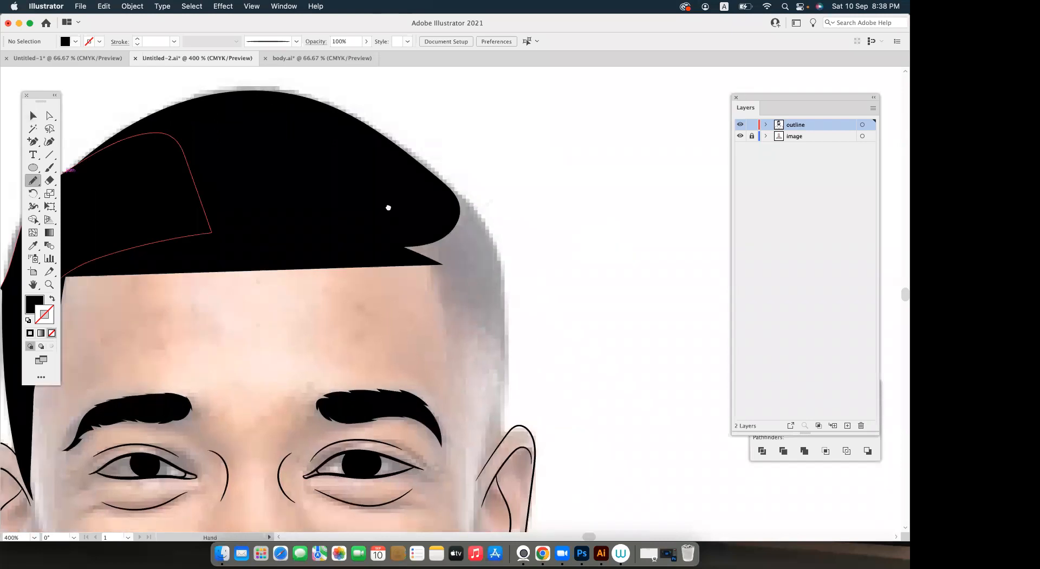
{"action": "scroll", "coordinate": [388, 208], "scroll_direction": "down", "scroll_amount": 3}
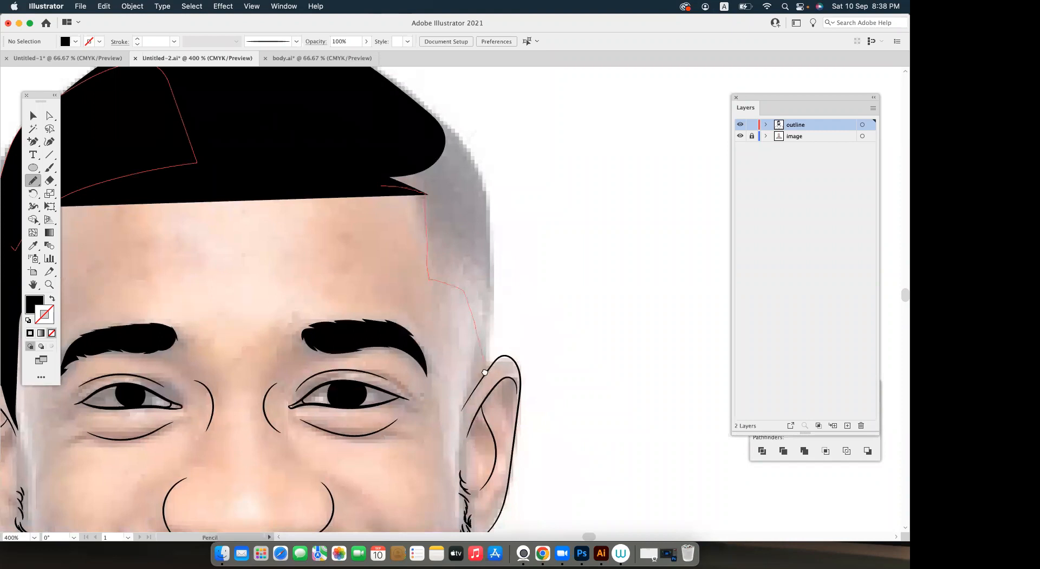
{"action": "mouse_move", "coordinate": [485, 359]}
{"action": "left_mouse_down"}
{"action": "mouse_move", "coordinate": [491, 231]}
{"action": "mouse_move", "coordinate": [476, 148]}
{"action": "left_mouse_up"}
{"action": "left_click_drag", "start_coordinate": [413, 99], "coordinate": [415, 99]}
{"action": "key", "text": "v"}
Delete the right side hair shape just drawn.
{"action": "scroll", "coordinate": [599, 227], "scroll_direction": "down", "scroll_amount": 4}
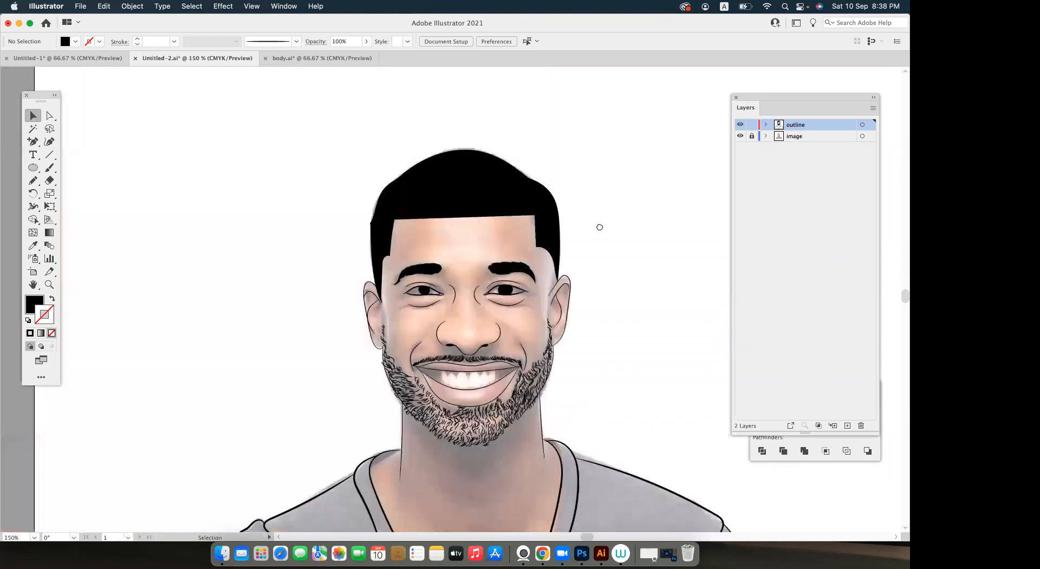
{"action": "scroll", "coordinate": [600, 227], "scroll_direction": "up", "scroll_amount": 2}
{"action": "left_click_drag", "start_coordinate": [532, 309], "coordinate": [589, 310]}
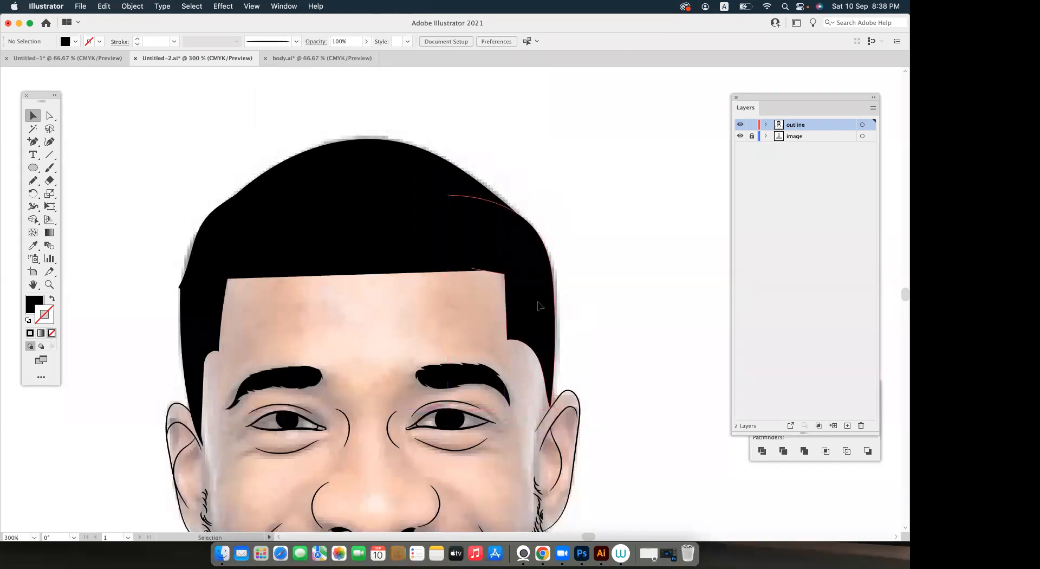
{"action": "key", "text": "Delete"}
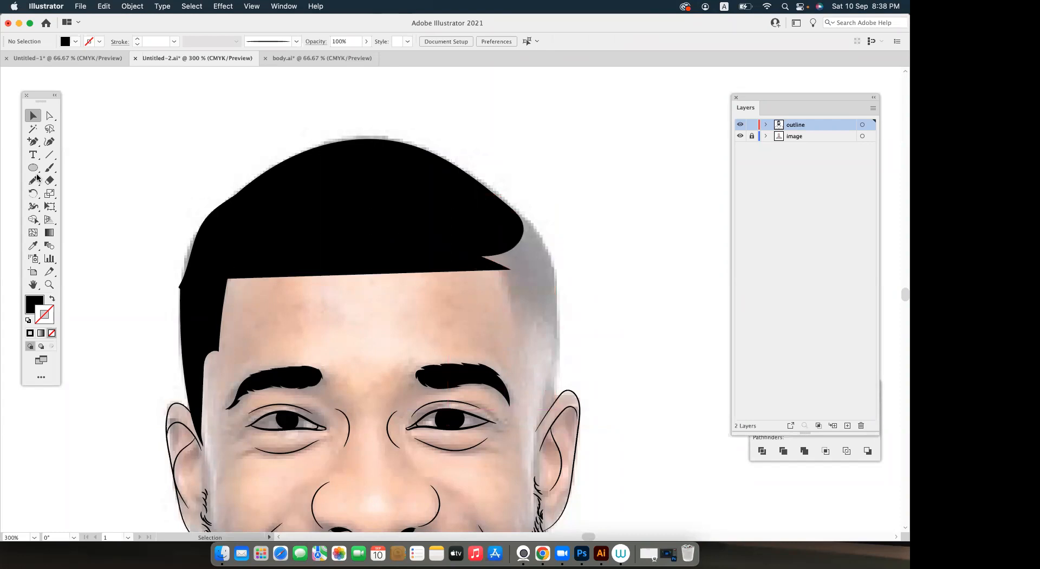
Try to redraw the right side hair with the Pencil tool down to the ear, and undo the attempt.
{"action": "left_click", "coordinate": [36, 178]}
{"action": "scroll", "coordinate": [388, 205], "scroll_direction": "down", "scroll_amount": 3}
{"action": "key", "text": "super+equal"}
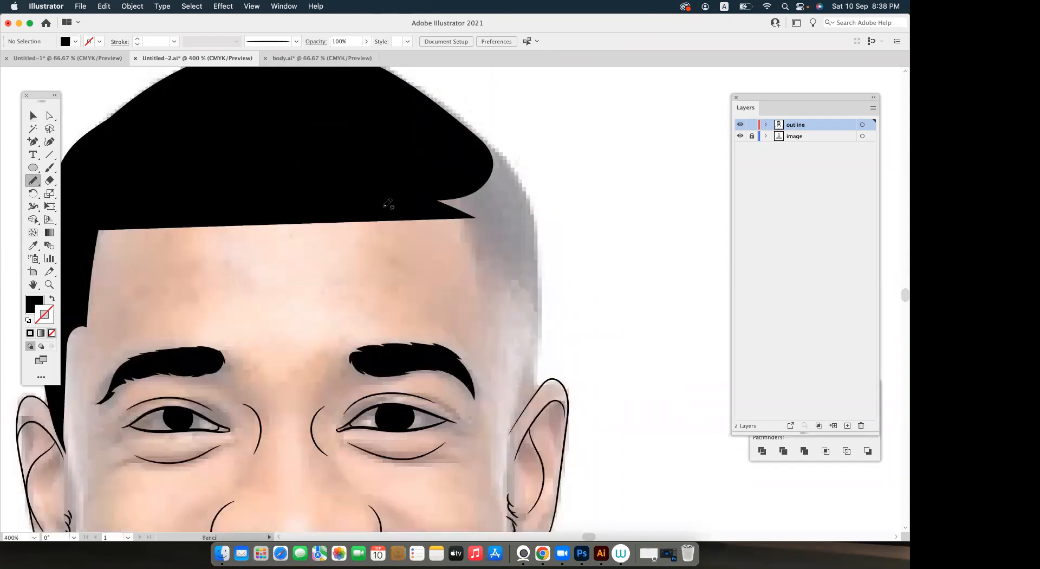
{"action": "mouse_move", "coordinate": [379, 206]}
{"action": "left_mouse_down"}
{"action": "mouse_move", "coordinate": [423, 289]}
{"action": "mouse_move", "coordinate": [456, 313]}
{"action": "mouse_move", "coordinate": [473, 394]}
{"action": "mouse_move", "coordinate": [484, 303]}
{"action": "mouse_move", "coordinate": [472, 193]}
{"action": "mouse_move", "coordinate": [431, 144]}
{"action": "mouse_move", "coordinate": [395, 122]}
{"action": "left_mouse_up"}
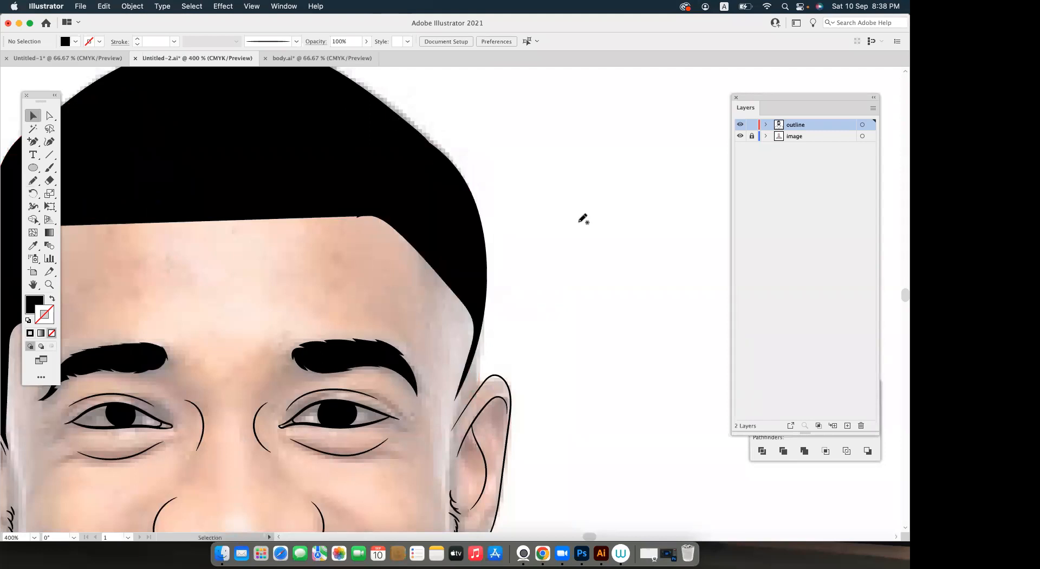
{"action": "key", "text": "super+z"}
{"action": "key", "text": "super+z"}
Set the Pencil tool's fidelity to the middle between Accurate and Smooth.
{"action": "double_click", "coordinate": [31, 180]}
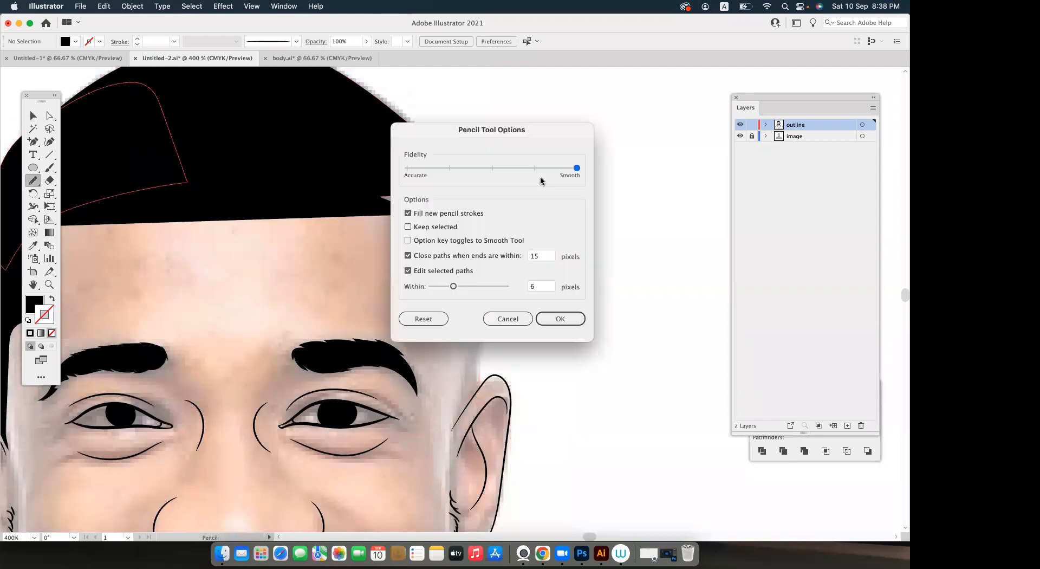
{"action": "left_click_drag", "start_coordinate": [538, 169], "coordinate": [491, 168]}
{"action": "left_click", "coordinate": [567, 321]}
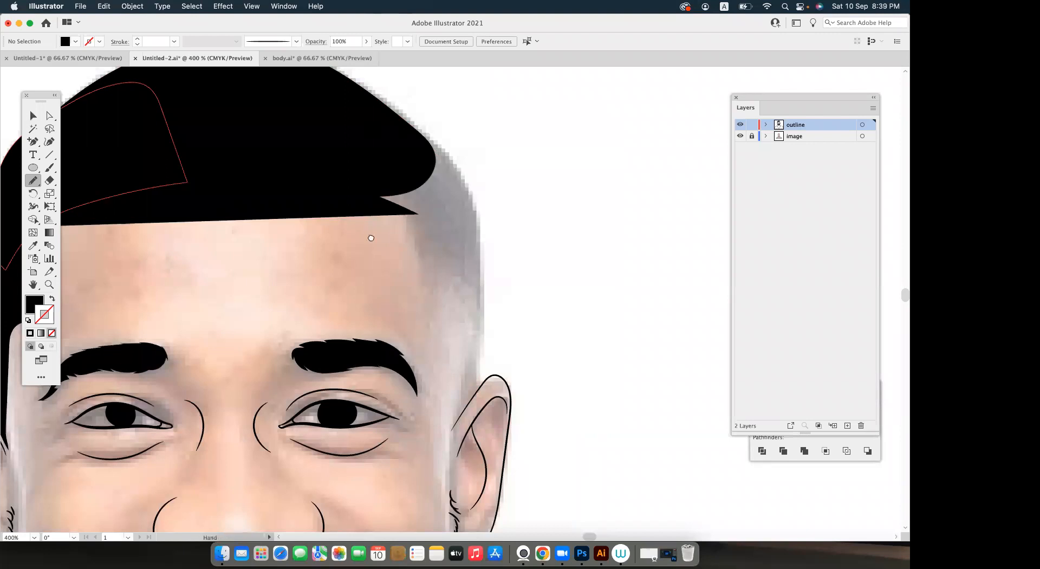
Draw the right side hair as a solid black Pencil shape, following the temple corner down to the ear and back up.
{"action": "scroll", "coordinate": [392, 227], "scroll_direction": "down", "scroll_amount": 2}
{"action": "mouse_move", "coordinate": [364, 180]}
{"action": "left_mouse_down"}
{"action": "mouse_move", "coordinate": [404, 203]}
{"action": "mouse_move", "coordinate": [427, 246]}
{"action": "mouse_move", "coordinate": [477, 391]}
{"action": "left_mouse_up"}
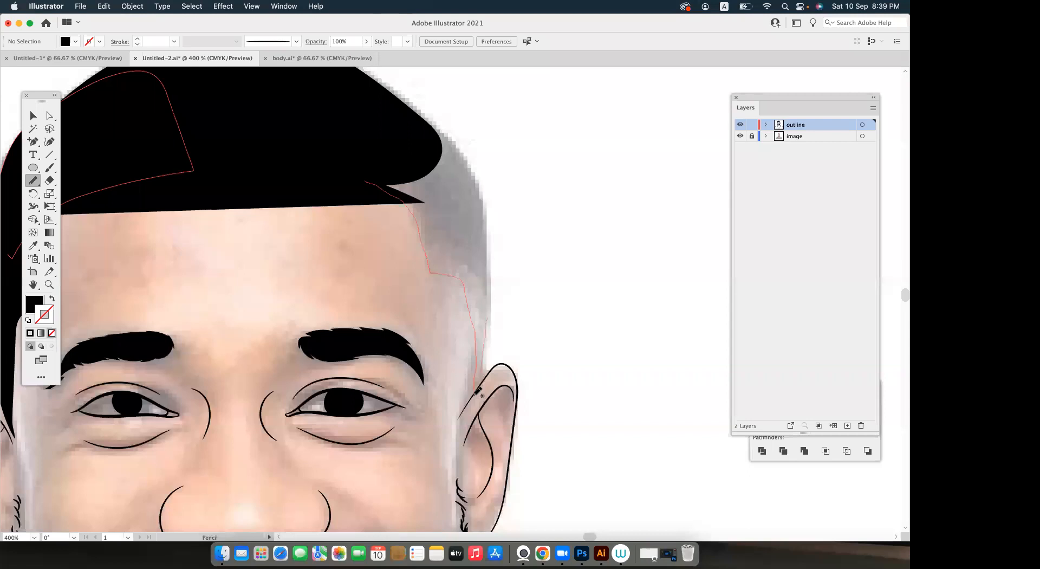
{"action": "left_click_drag", "start_coordinate": [477, 391], "coordinate": [472, 163]}
{"action": "key", "text": "v"}
{"action": "left_click", "coordinate": [529, 226]}
Move the right side hair shape about 0.4 mm to the left and 0.4 mm down.
{"action": "key", "text": "super+minus"}
{"action": "key", "text": "super+minus"}
{"action": "key", "text": "super+plus"}
{"action": "key", "text": "super+plus"}
{"action": "left_click_drag", "start_coordinate": [448, 247], "coordinate": [446, 250]}
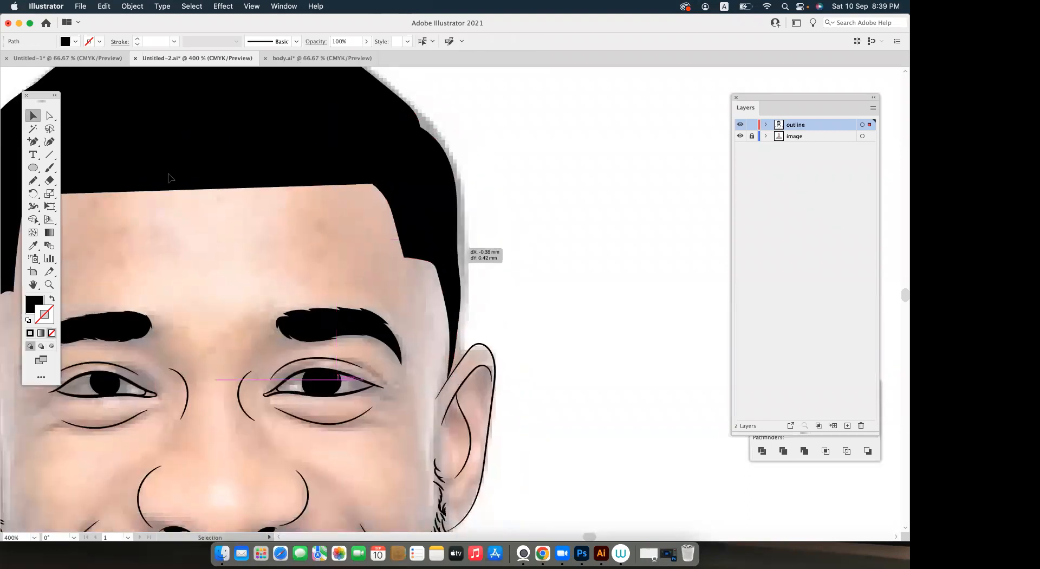
Add a solid black Pencil shape along the outer edge of the right side hair to cover the photo's hair.
{"action": "key", "text": "n"}
{"action": "scroll", "coordinate": [292, 113], "scroll_direction": "right", "scroll_amount": 5}
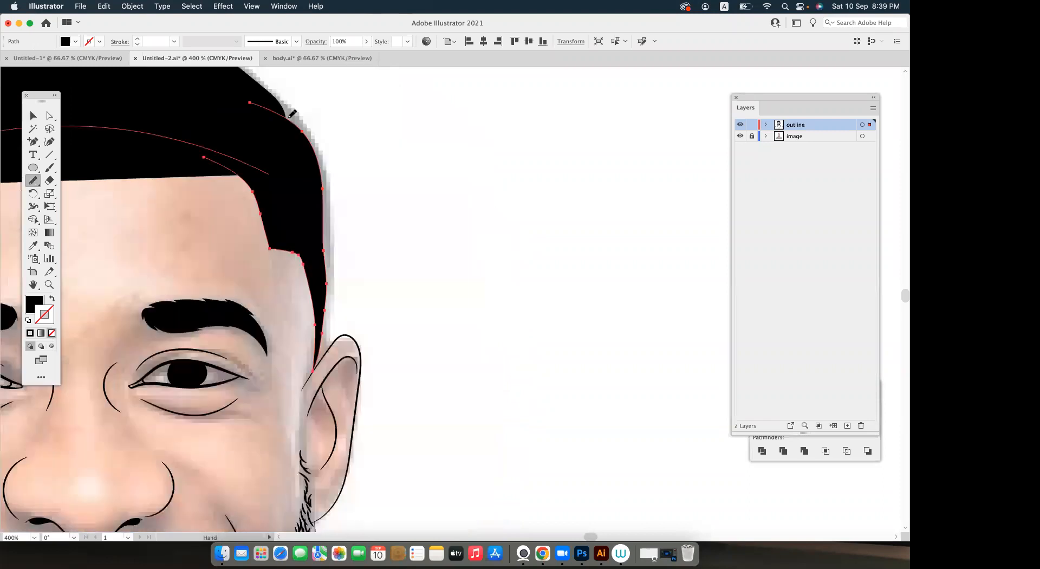
{"action": "key", "text": "v"}
{"action": "left_click", "coordinate": [293, 111]}
{"action": "key", "text": "n"}
{"action": "mouse_move", "coordinate": [296, 153]}
{"action": "left_mouse_down"}
{"action": "mouse_move", "coordinate": [293, 187]}
{"action": "mouse_move", "coordinate": [262, 126]}
{"action": "left_mouse_up"}
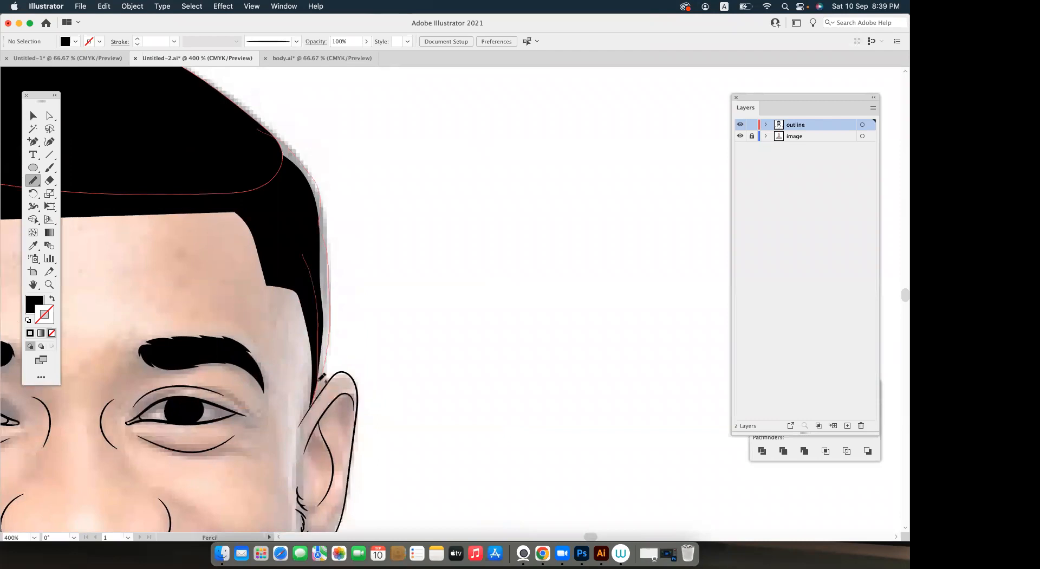
{"action": "key", "text": "v"}
Compare the whole line art with the photo by repeatedly toggling the visibility of the image layer.
{"action": "scroll", "coordinate": [416, 261], "scroll_direction": "down", "scroll_amount": 3}
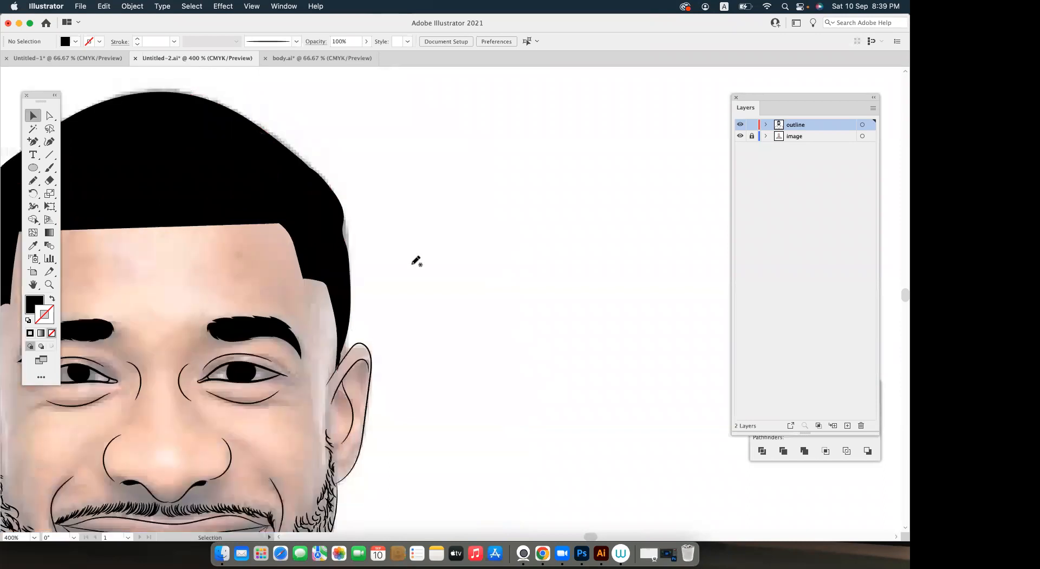
{"action": "left_click_drag", "start_coordinate": [477, 284], "coordinate": [531, 268]}
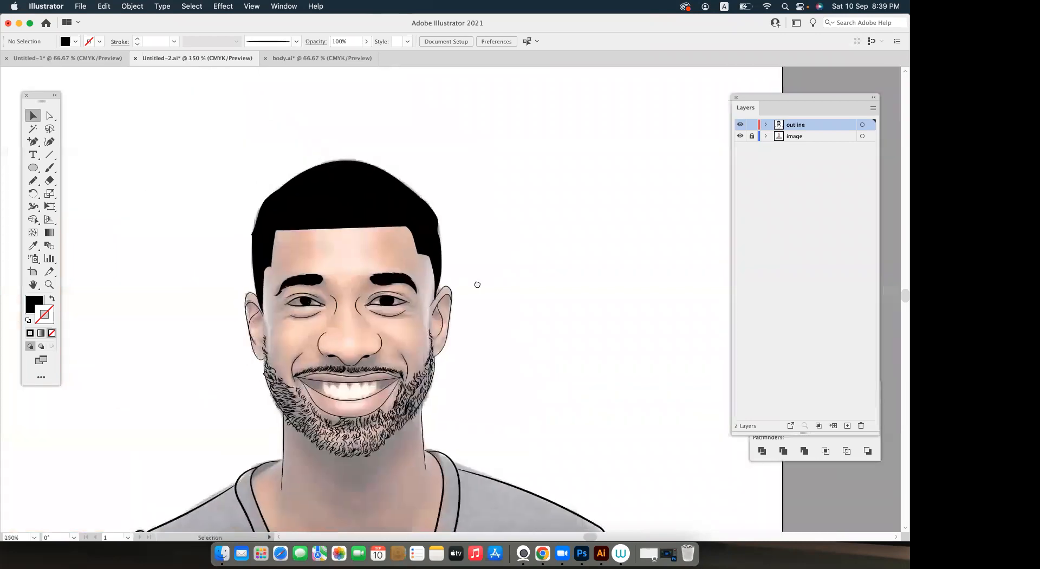
{"action": "scroll", "coordinate": [477, 284], "scroll_direction": "down", "scroll_amount": 1}
{"action": "left_click", "coordinate": [739, 136]}
{"action": "scroll", "coordinate": [579, 245], "scroll_direction": "down", "scroll_amount": 1}
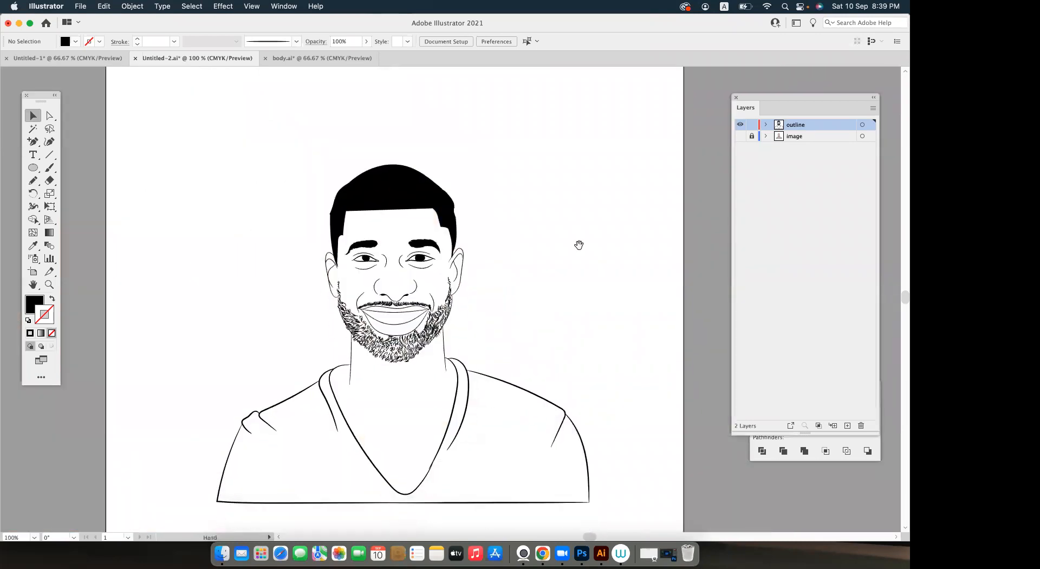
{"action": "left_click", "coordinate": [739, 136]}
{"action": "left_click", "coordinate": [739, 136]}
{"action": "left_click", "coordinate": [739, 135]}
{"action": "left_click", "coordinate": [739, 136]}
{"action": "left_click", "coordinate": [739, 136]}
{"action": "left_click", "coordinate": [738, 136]}
{"action": "left_click", "coordinate": [738, 135]}
{"action": "left_click", "coordinate": [738, 136]}
{"action": "left_click", "coordinate": [738, 136]}
{"action": "left_click", "coordinate": [738, 136]}
{"action": "left_click", "coordinate": [738, 136]}
{"action": "left_click", "coordinate": [738, 136]}
{"action": "left_click", "coordinate": [739, 136]}
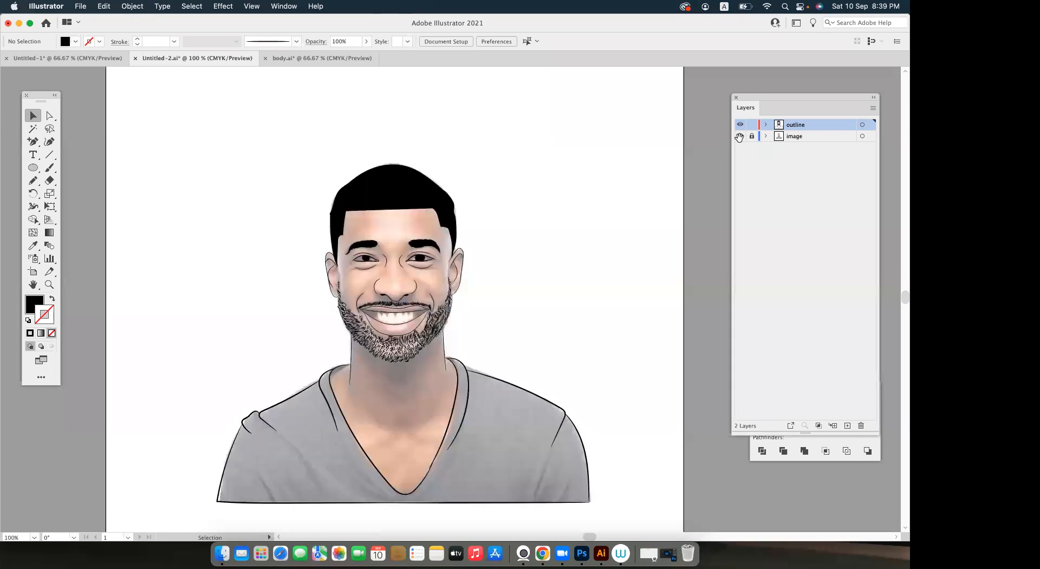
{"action": "left_click", "coordinate": [738, 137]}
{"action": "left_click", "coordinate": [738, 136]}
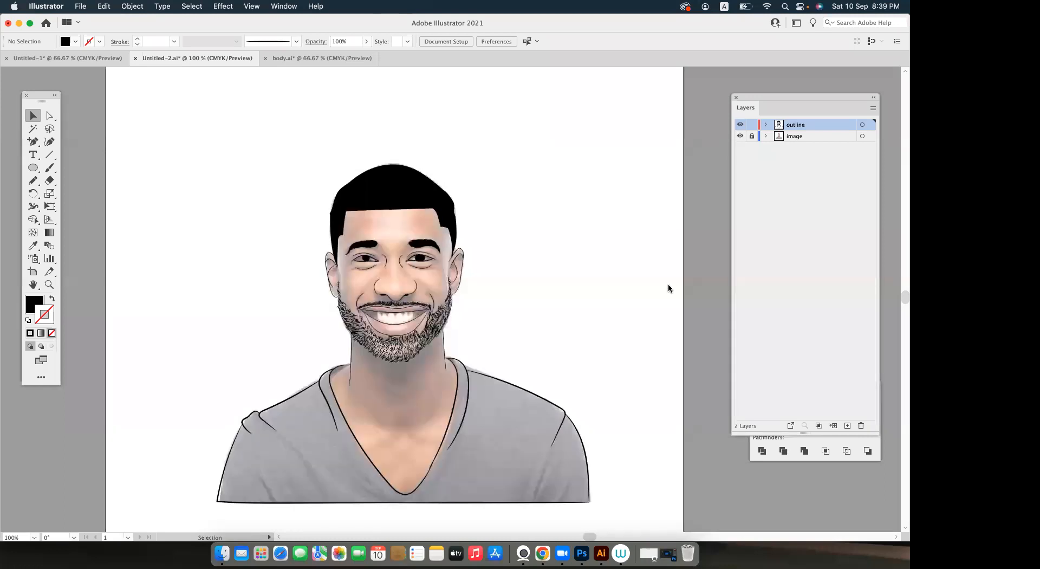
Switch to Chrome and search Google Images for "blond hairs" in a new tab, enlarging a wavy blonde hair photo as reference.
{"action": "left_click", "coordinate": [550, 543]}
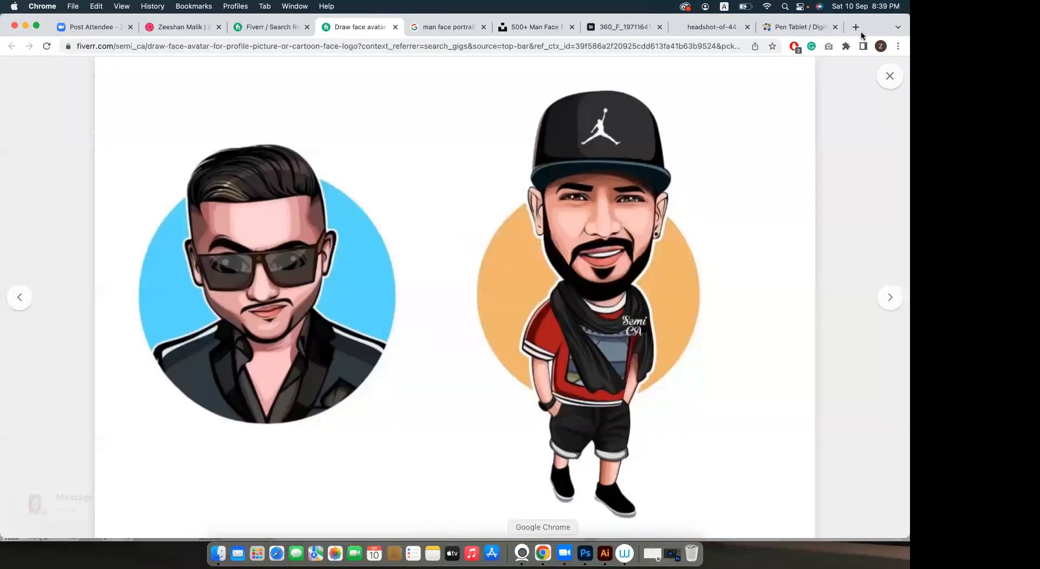
{"action": "left_click", "coordinate": [855, 27]}
{"action": "type", "text": "b"}
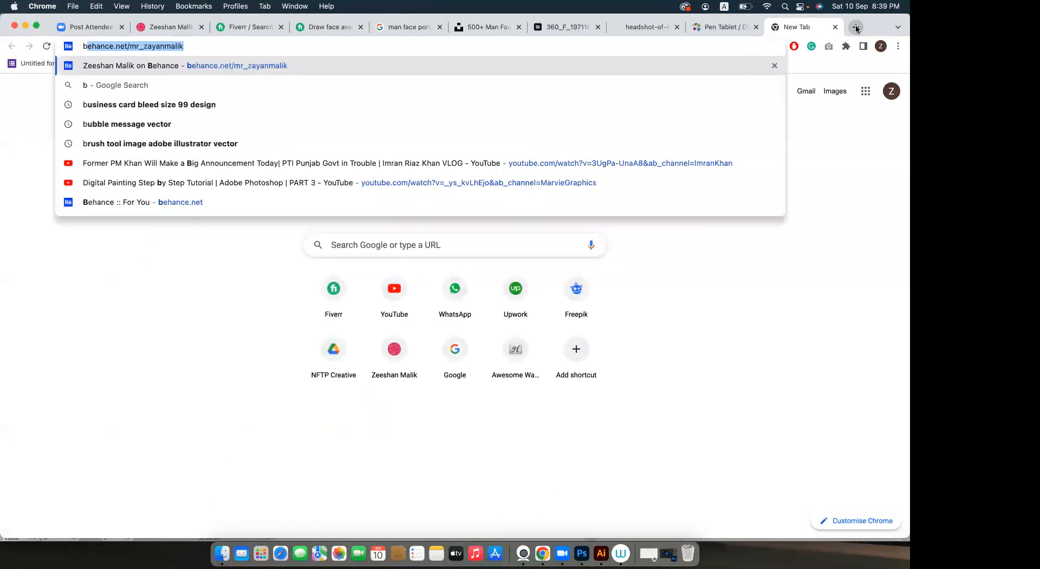
{"action": "type", "text": "lond"}
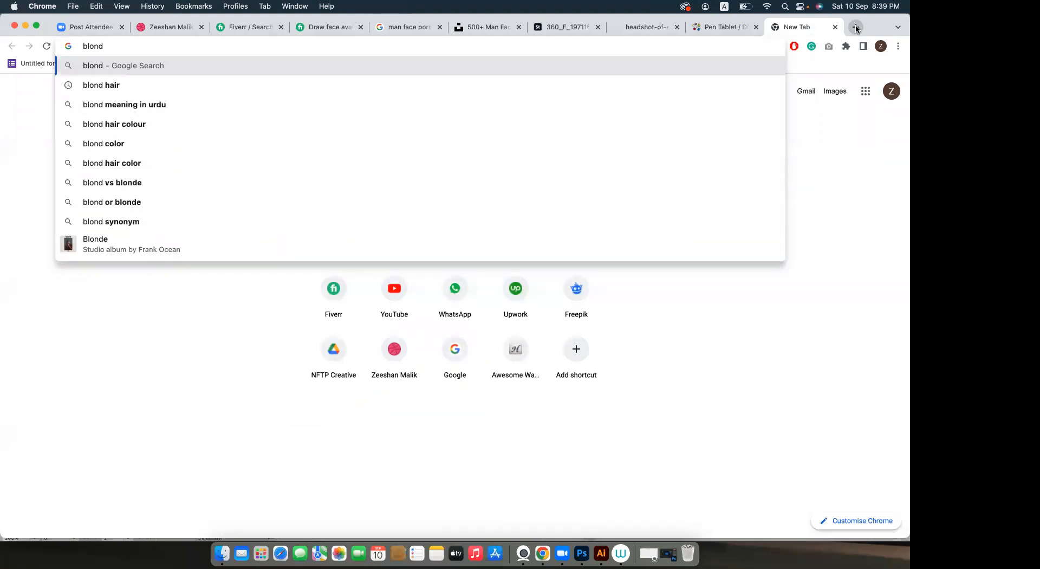
{"action": "type", "text": " hairs"}
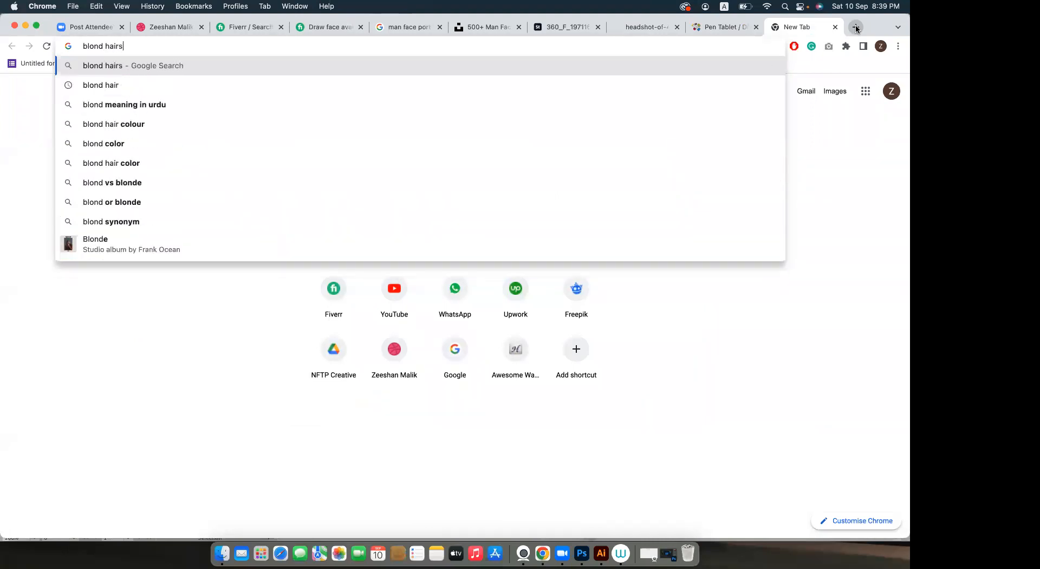
{"action": "key", "text": "Return"}
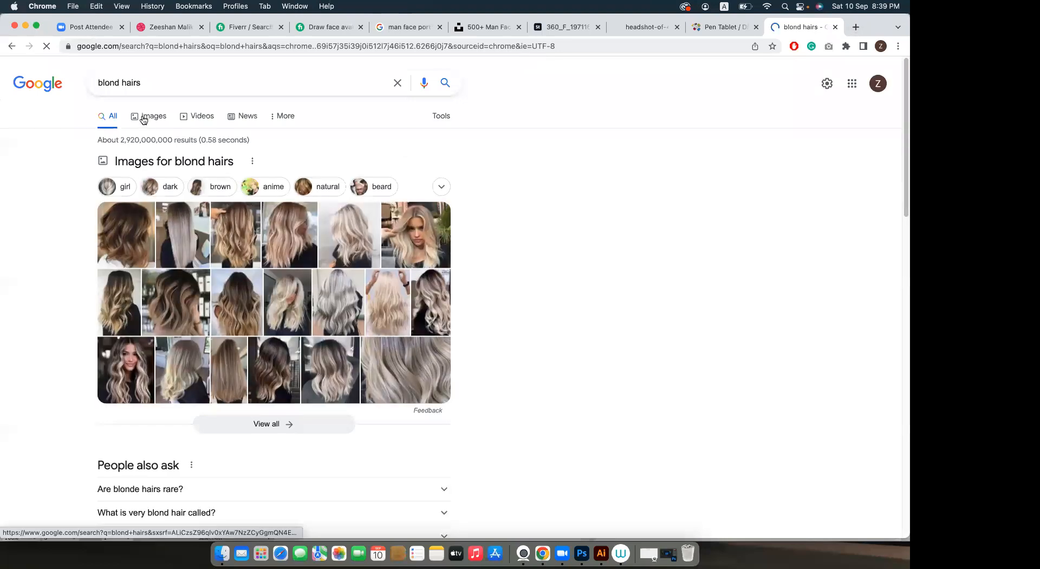
{"action": "left_click", "coordinate": [144, 119]}
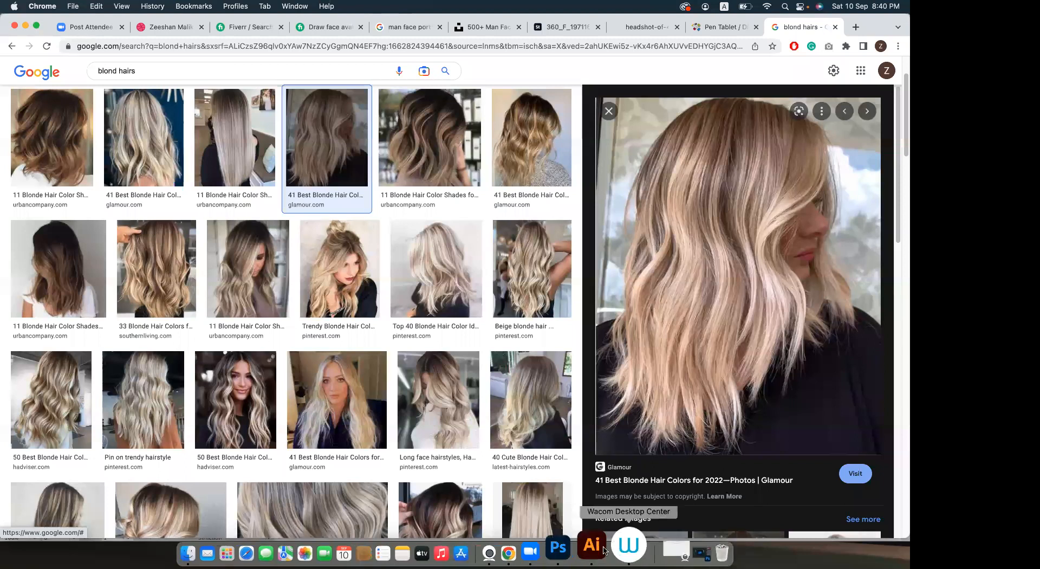
Return to Illustrator and hide the image layer so only the black line art of the portrait shows.
{"action": "left_click", "coordinate": [603, 548]}
{"action": "scroll", "coordinate": [548, 241], "scroll_direction": "down", "scroll_amount": 2}
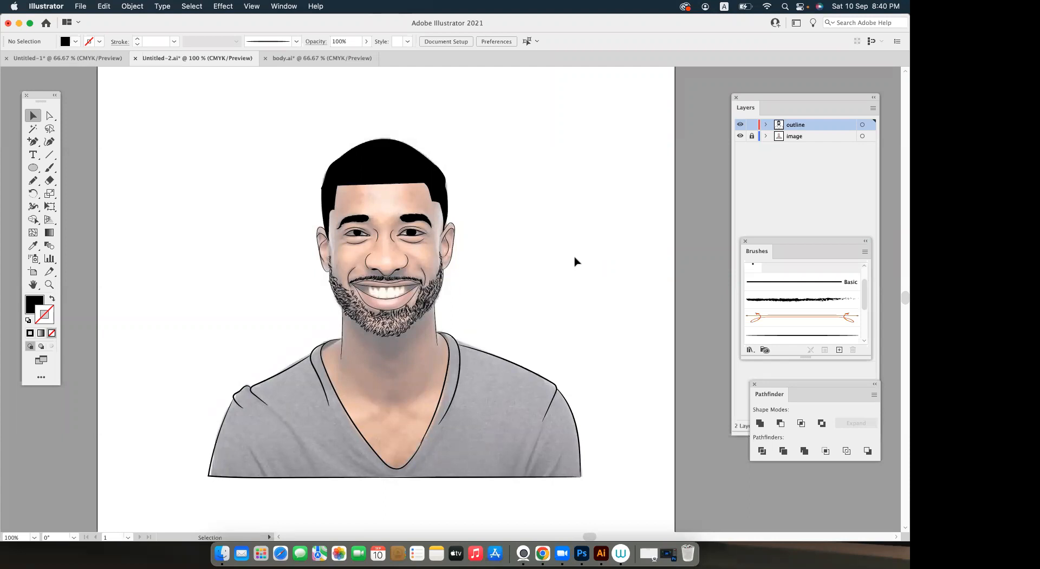
{"action": "left_click", "coordinate": [740, 137]}
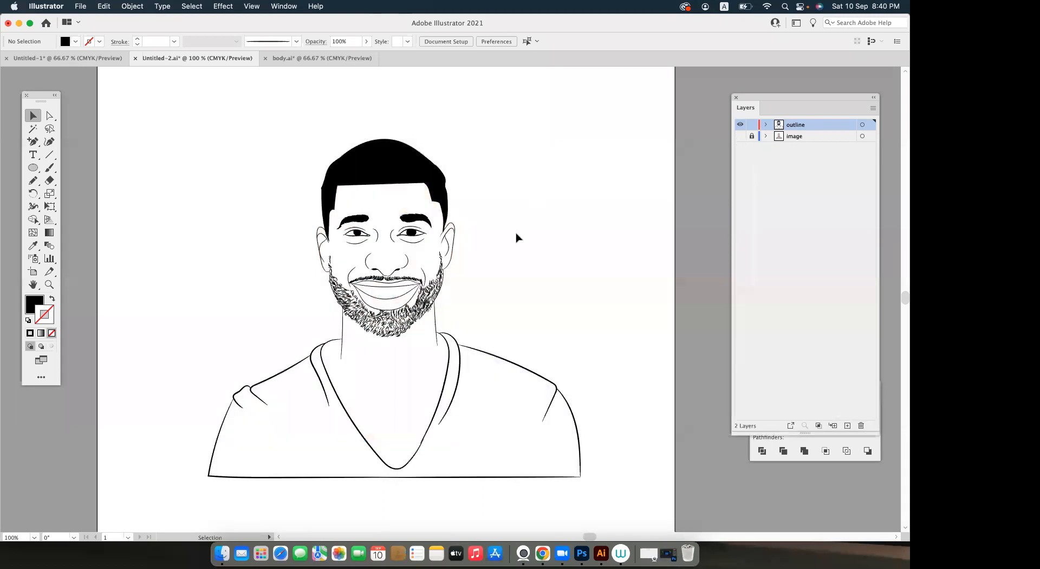
{"action": "scroll", "coordinate": [528, 260], "scroll_direction": "left", "scroll_amount": 1}
{"action": "scroll", "coordinate": [527, 260], "scroll_direction": "down", "scroll_amount": 1}
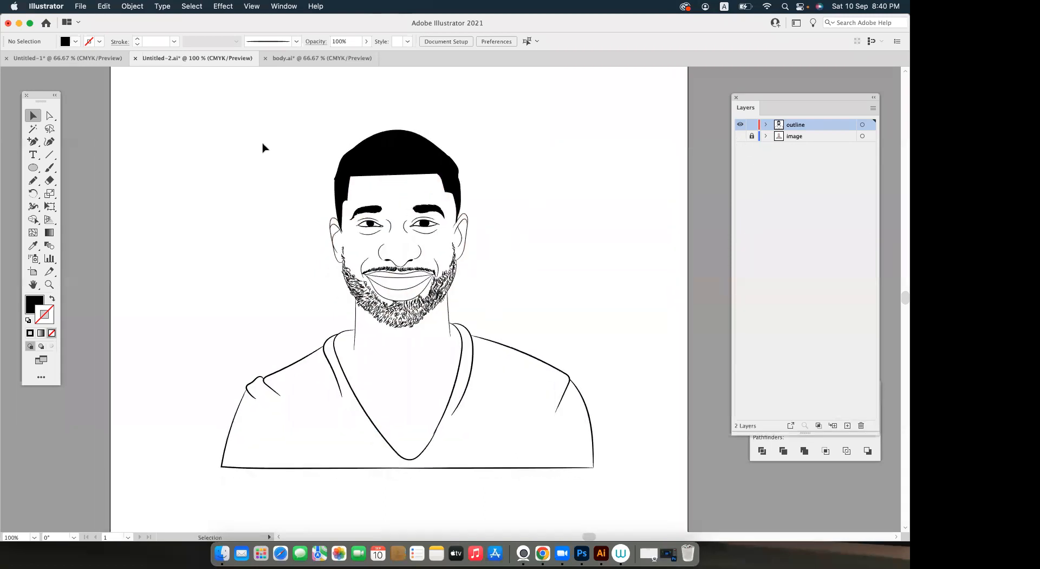
{"action": "left_click_drag", "start_coordinate": [232, 124], "coordinate": [561, 343]}
{"action": "left_click", "coordinate": [574, 332]}
Examine the line joints at the shirt corner, neck, collar, ears and beard closely for gaps between strokes.
{"action": "scroll", "coordinate": [576, 331], "scroll_direction": "up", "scroll_amount": 7}
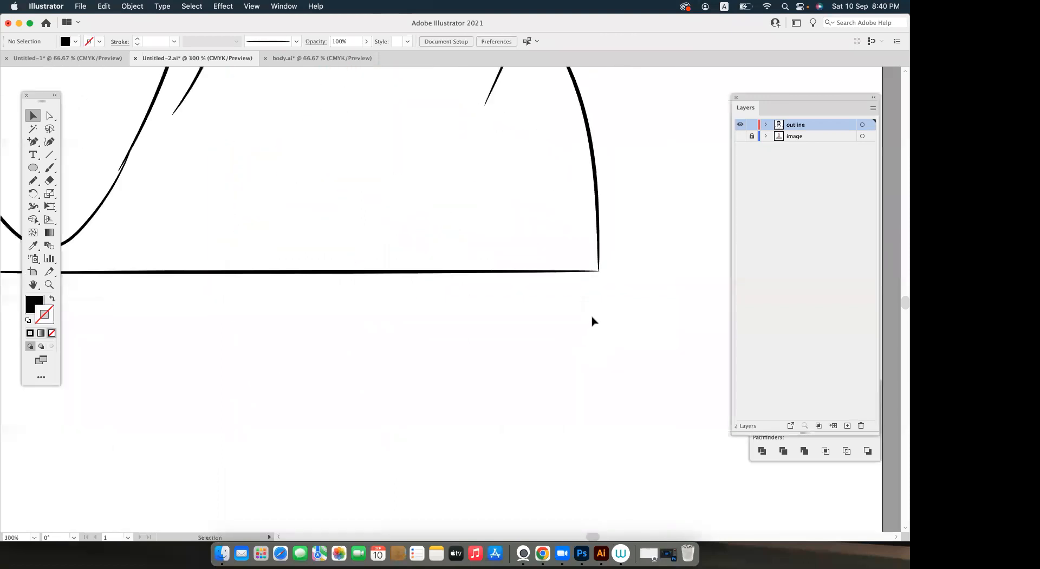
{"action": "left_click_drag", "start_coordinate": [574, 406], "coordinate": [520, 531]}
{"action": "left_click_drag", "start_coordinate": [441, 262], "coordinate": [547, 508]}
{"action": "left_click_drag", "start_coordinate": [399, 307], "coordinate": [574, 531]}
{"action": "scroll", "coordinate": [336, 199], "scroll_direction": "down", "scroll_amount": 3}
{"action": "left_click_drag", "start_coordinate": [296, 179], "coordinate": [533, 509]}
{"action": "left_click_drag", "start_coordinate": [274, 318], "coordinate": [566, 426]}
{"action": "scroll", "coordinate": [467, 309], "scroll_direction": "up", "scroll_amount": 2}
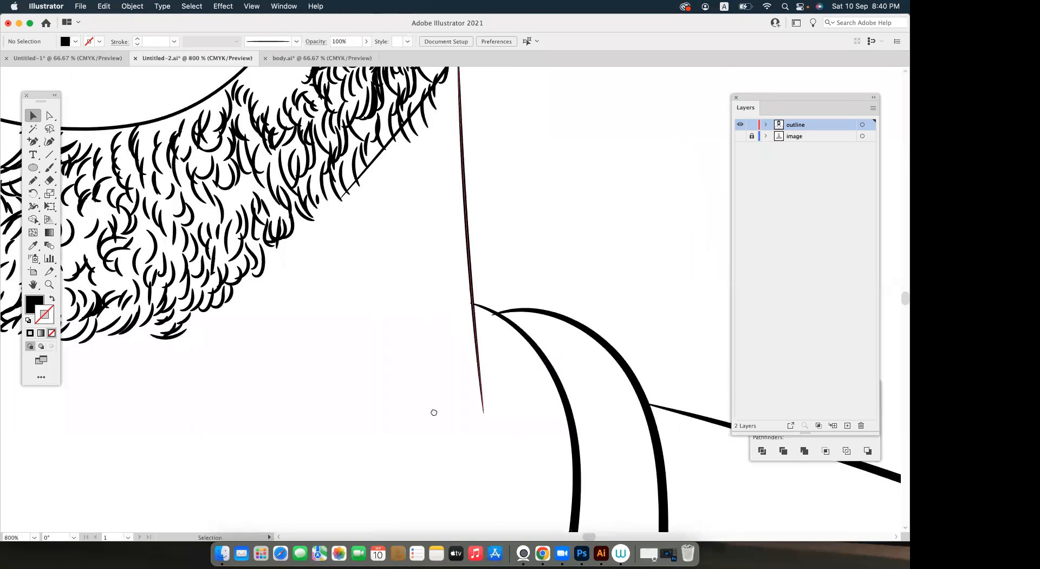
{"action": "left_click_drag", "start_coordinate": [484, 333], "coordinate": [465, 501]}
{"action": "scroll", "coordinate": [482, 420], "scroll_direction": "up", "scroll_amount": 10}
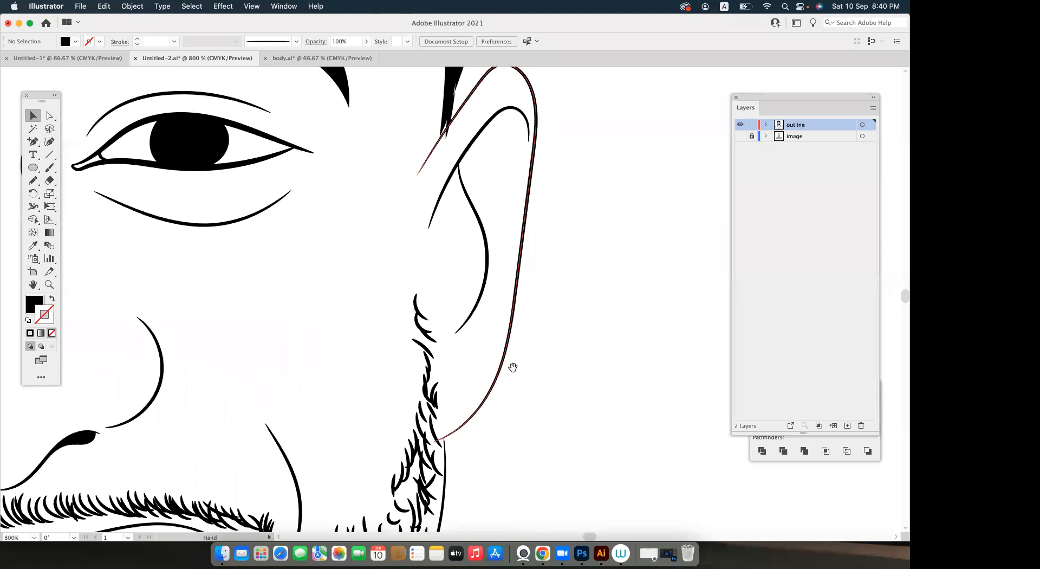
{"action": "scroll", "coordinate": [388, 414], "scroll_direction": "down", "scroll_amount": 4}
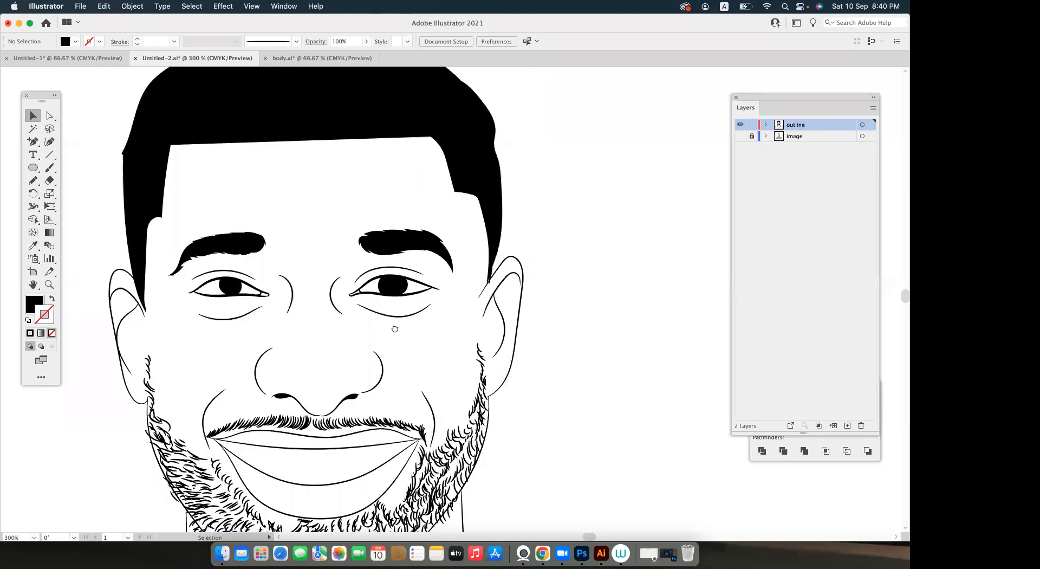
{"action": "scroll", "coordinate": [394, 327], "scroll_direction": "up", "scroll_amount": 2}
{"action": "scroll", "coordinate": [407, 321], "scroll_direction": "down", "scroll_amount": 3}
{"action": "scroll", "coordinate": [407, 321], "scroll_direction": "up", "scroll_amount": 10}
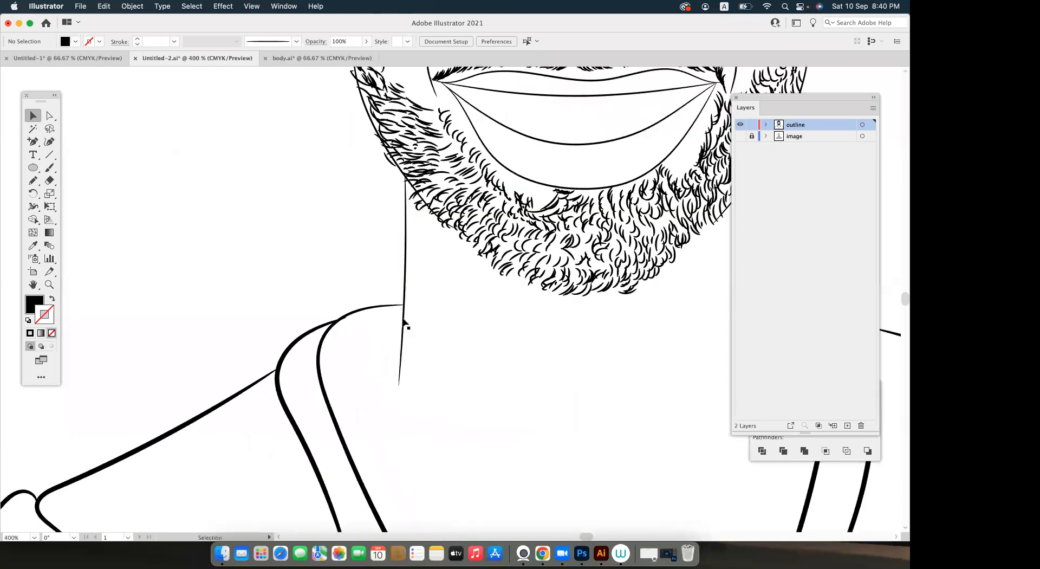
{"action": "scroll", "coordinate": [379, 275], "scroll_direction": "down", "scroll_amount": 6}
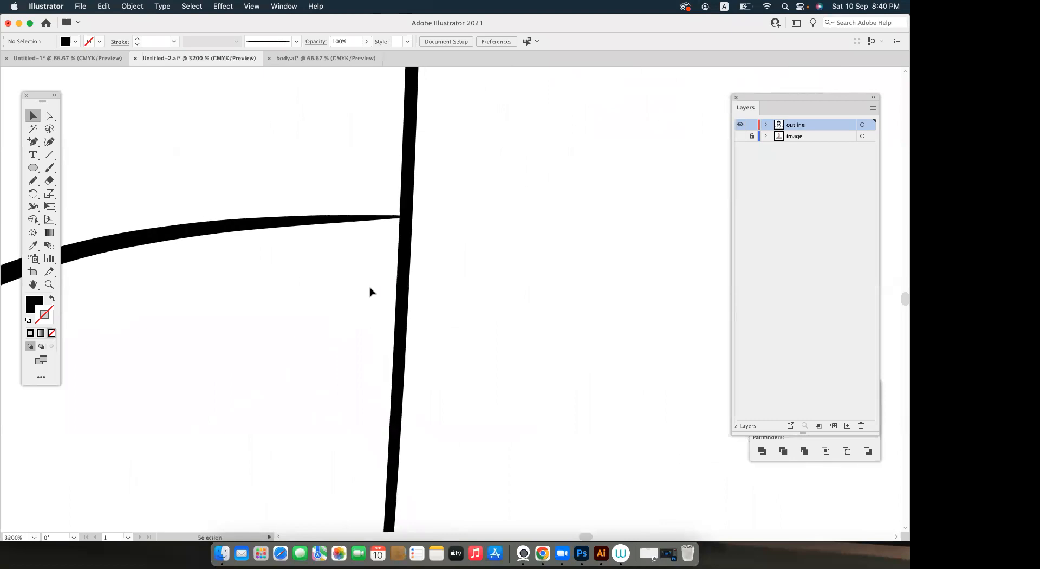
{"action": "scroll", "coordinate": [370, 293], "scroll_direction": "down", "scroll_amount": 5}
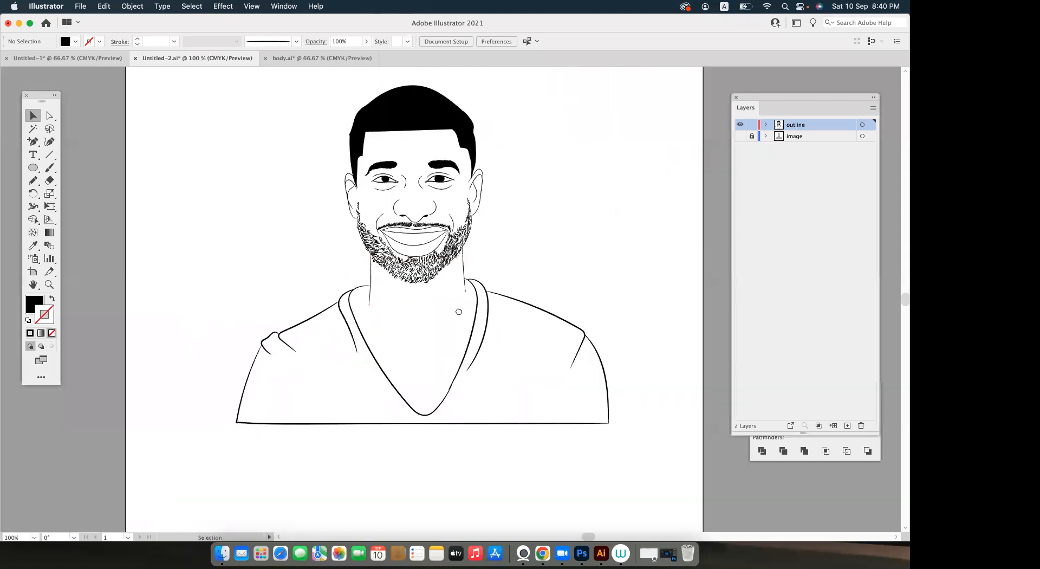
Expand the appearance of the entire line art and combine it with Pathfinder Merge.
{"action": "key", "text": "super+minus"}
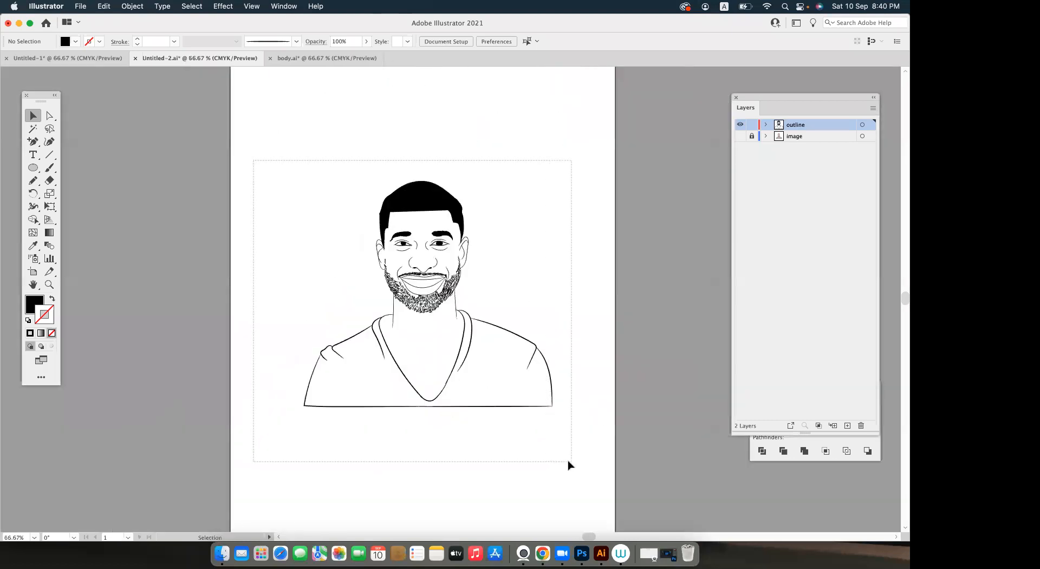
{"action": "key", "text": "super+a"}
{"action": "left_click", "coordinate": [128, 6]}
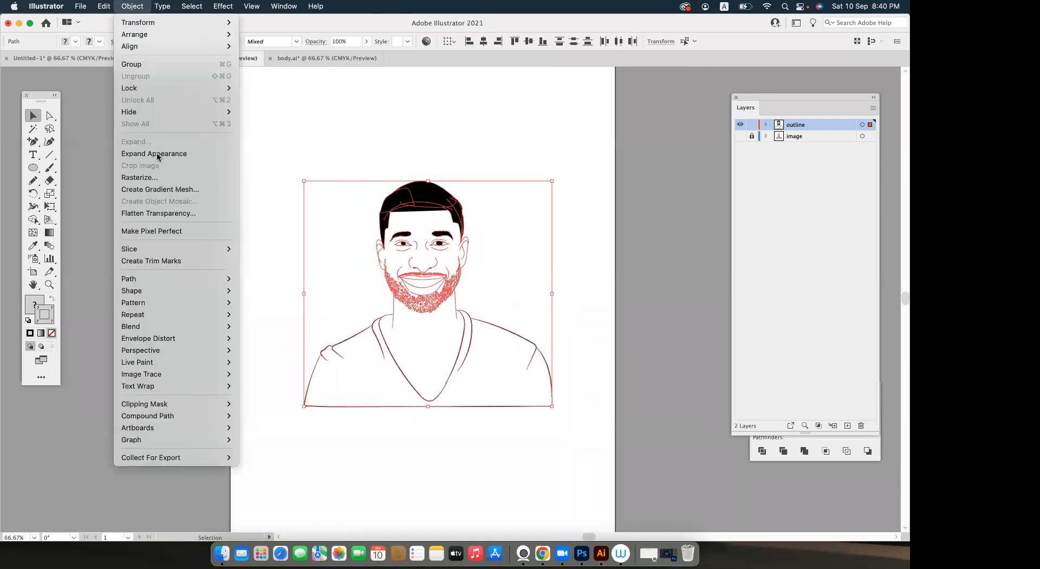
{"action": "left_click", "coordinate": [780, 114]}
{"action": "left_click_drag", "start_coordinate": [814, 434], "coordinate": [813, 214]}
{"action": "left_click", "coordinate": [803, 451]}
Duplicate the outline layer, lock the copy and make the original outline layer active.
{"action": "left_click_drag", "start_coordinate": [818, 124], "coordinate": [845, 207]}
{"action": "left_click", "coordinate": [751, 125]}
{"action": "left_click", "coordinate": [798, 137]}
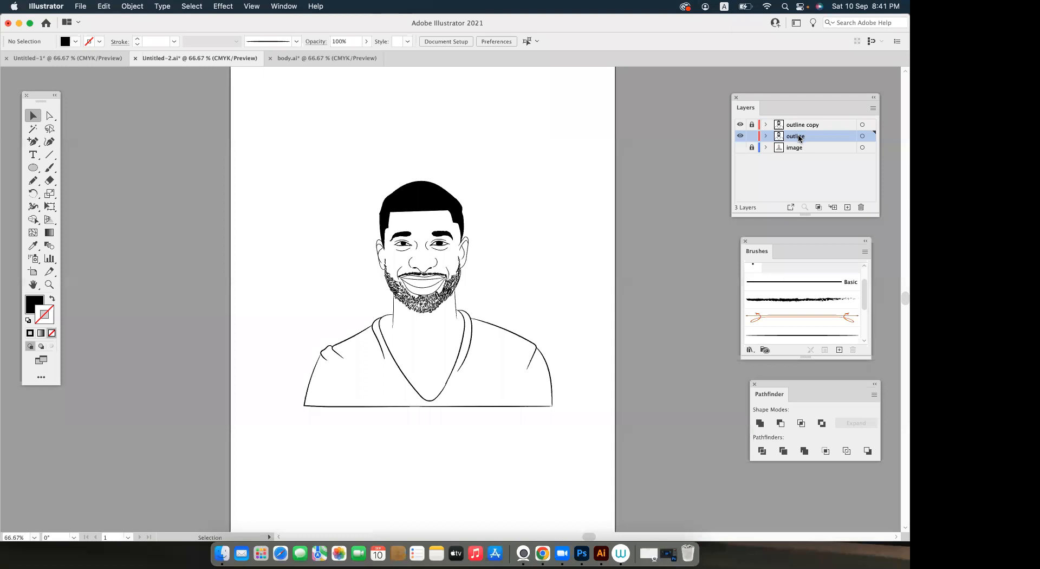
Set the fill colour to a medium brownish orange in the Color Picker.
{"action": "double_click", "coordinate": [41, 304]}
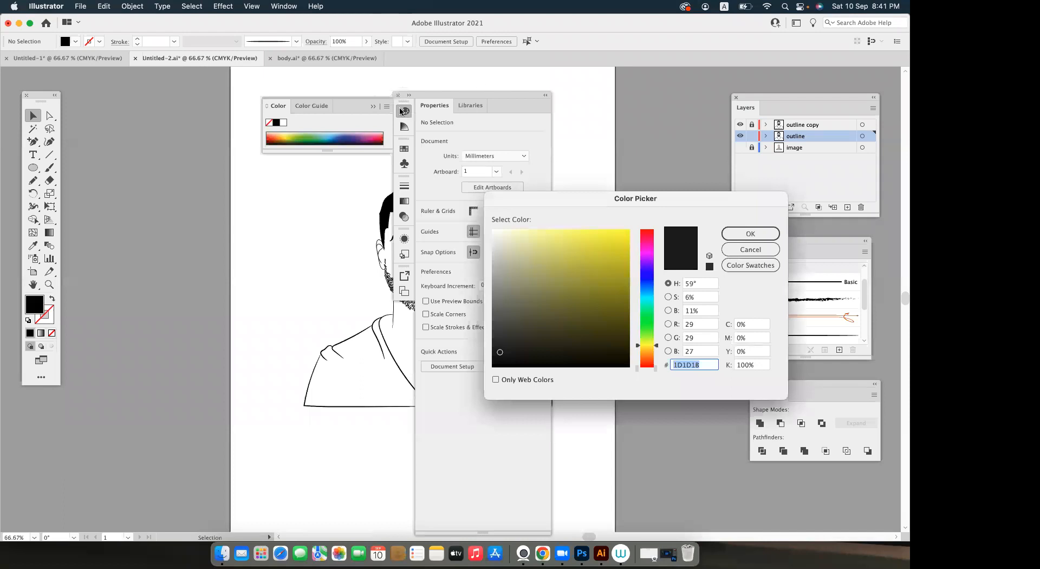
{"action": "left_click", "coordinate": [750, 250]}
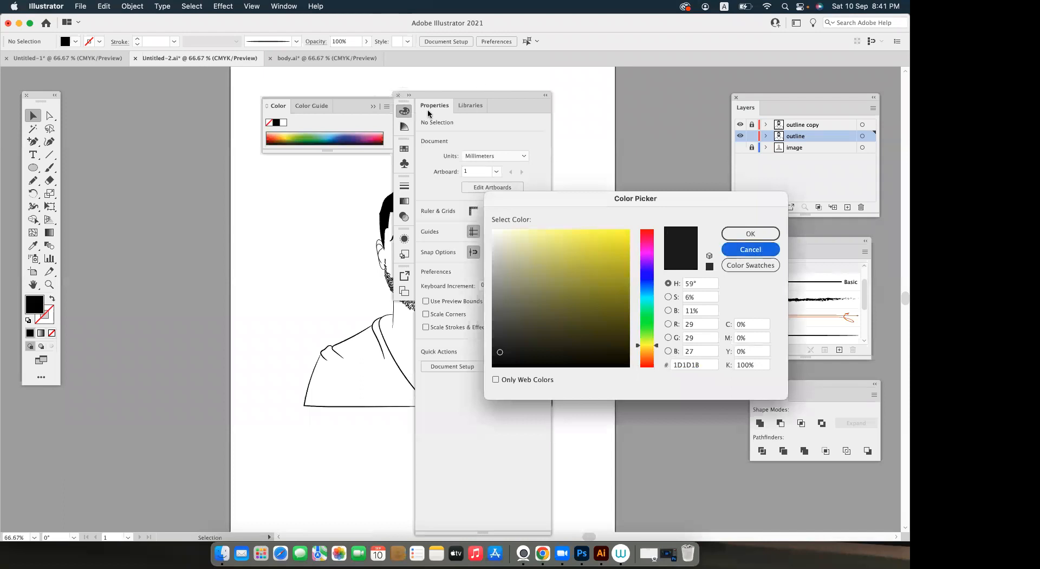
{"action": "double_click", "coordinate": [39, 306]}
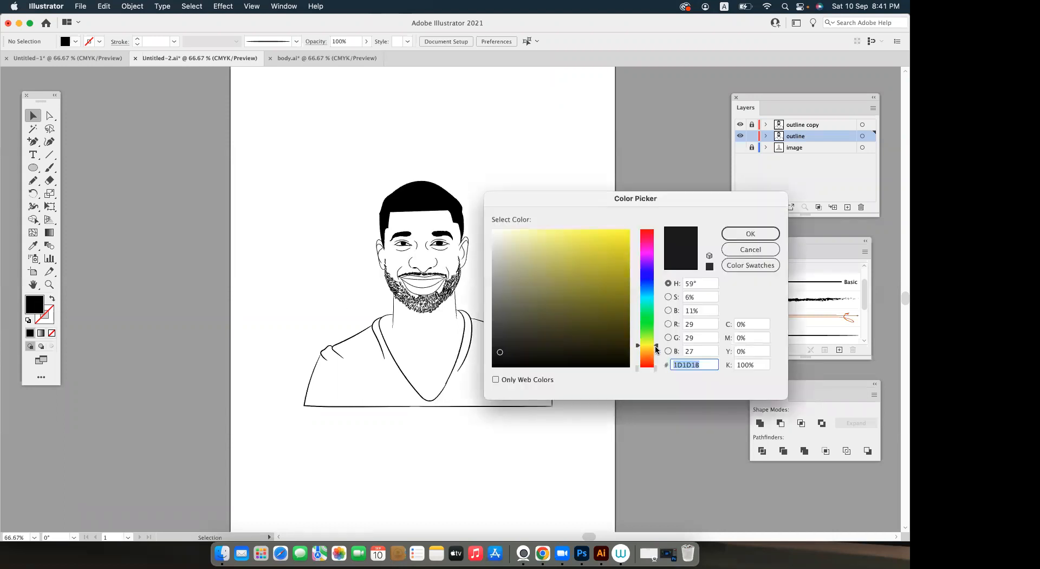
{"action": "left_click_drag", "start_coordinate": [656, 349], "coordinate": [654, 357]}
{"action": "left_click", "coordinate": [585, 254]}
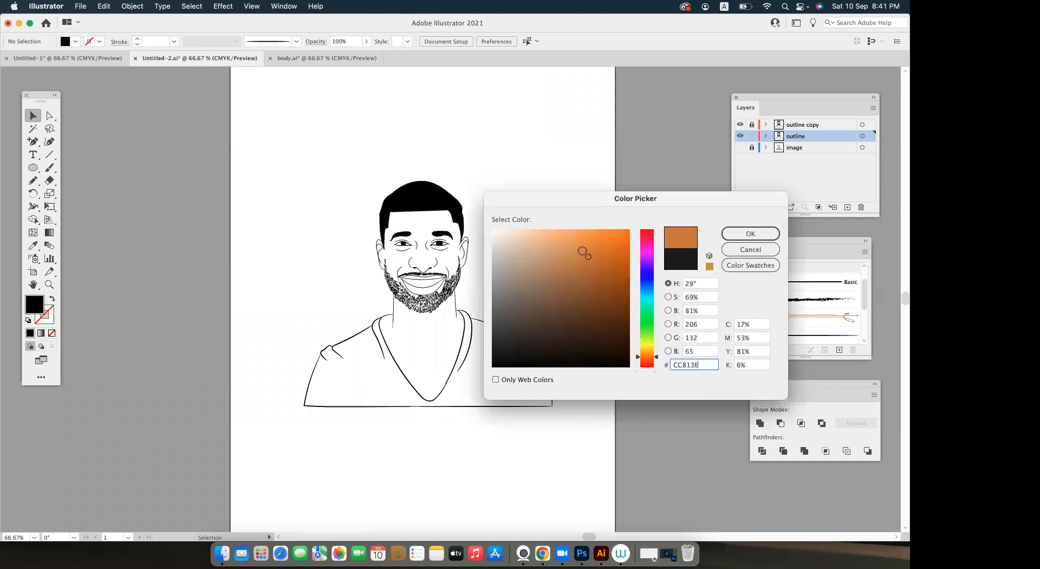
{"action": "mouse_move", "coordinate": [585, 254]}
{"action": "left_mouse_down"}
{"action": "mouse_move", "coordinate": [575, 244]}
{"action": "mouse_move", "coordinate": [594, 267]}
{"action": "mouse_move", "coordinate": [571, 242]}
{"action": "mouse_move", "coordinate": [594, 273]}
{"action": "mouse_move", "coordinate": [551, 229]}
{"action": "mouse_move", "coordinate": [585, 264]}
{"action": "left_mouse_up"}
{"action": "left_click", "coordinate": [580, 257]}
{"action": "left_click", "coordinate": [583, 260]}
{"action": "left_click_drag", "start_coordinate": [585, 264], "coordinate": [584, 262]}
{"action": "left_click", "coordinate": [740, 231]}
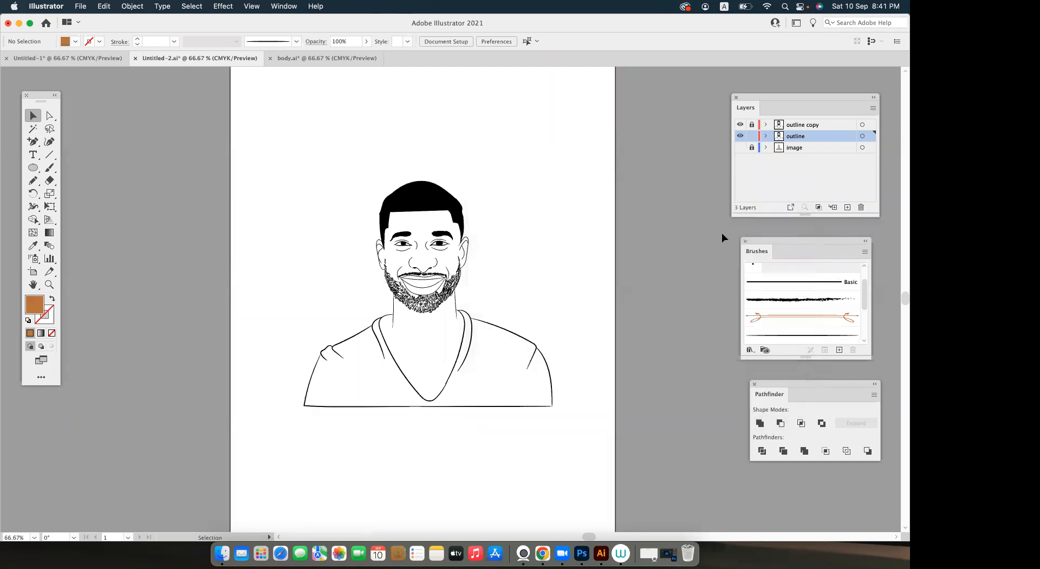
Draw a brownish-orange rectangle covering the whole portrait on the outline layer and send it to the back.
{"action": "left_click", "coordinate": [33, 167]}
{"action": "left_click_drag", "start_coordinate": [33, 168], "coordinate": [82, 167]}
{"action": "left_click_drag", "start_coordinate": [267, 163], "coordinate": [596, 456]}
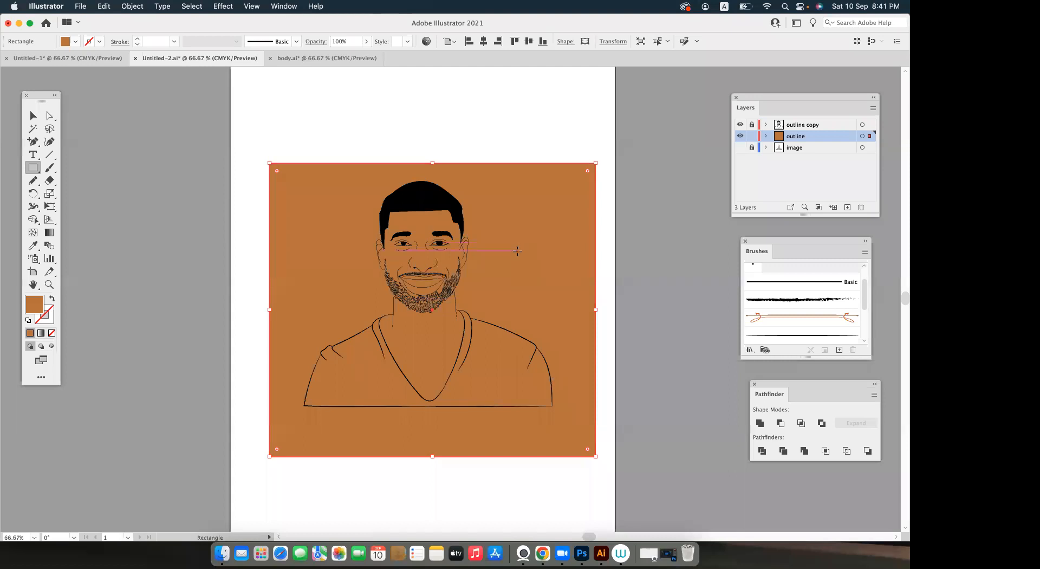
{"action": "key", "text": "v"}
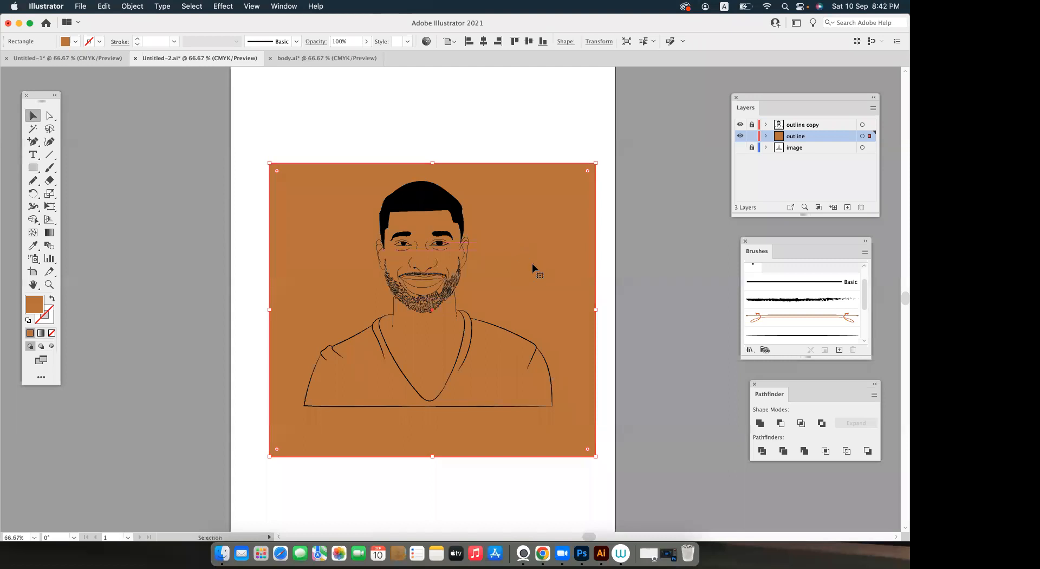
{"action": "right_click", "coordinate": [140, 432]}
{"action": "mouse_move", "coordinate": [33, 481]}
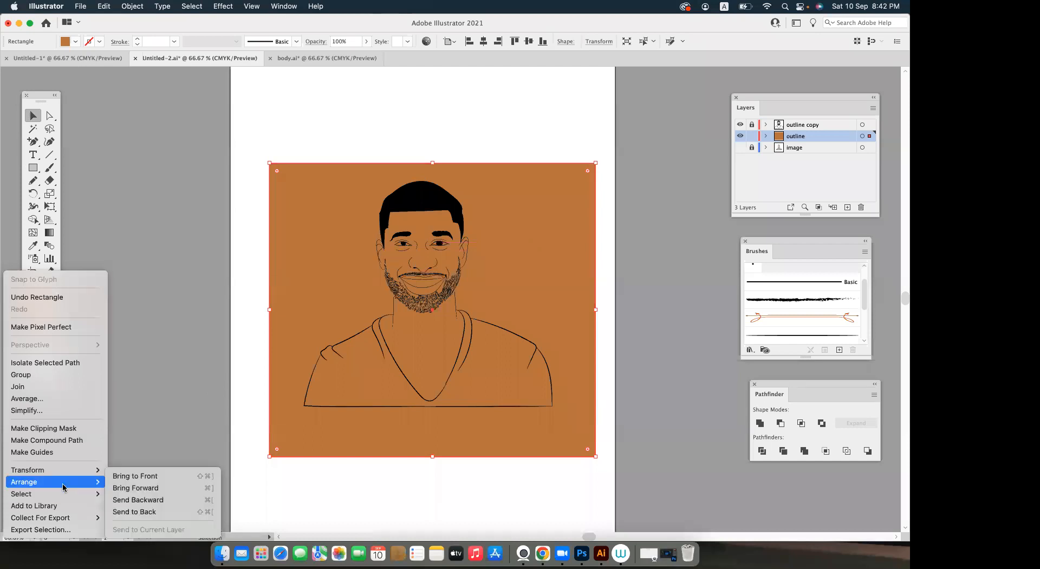
{"action": "left_click", "coordinate": [140, 517]}
Merge the rectangle with the line art, isolate the resulting group and delete the brown area surrounding the portrait.
{"action": "left_click_drag", "start_coordinate": [250, 145], "coordinate": [620, 484]}
{"action": "left_click", "coordinate": [803, 451]}
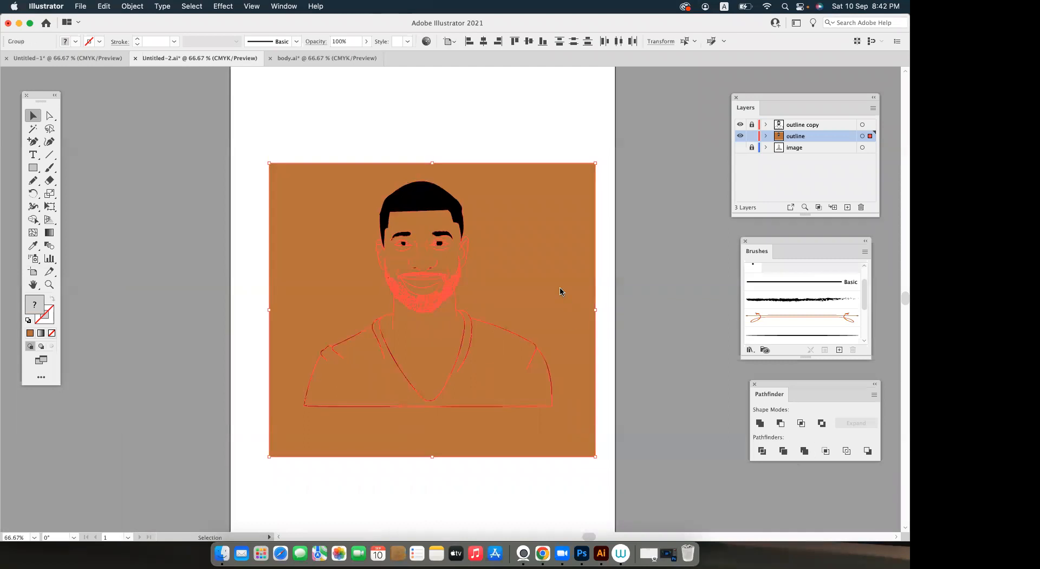
{"action": "right_click", "coordinate": [237, 444]}
{"action": "left_click", "coordinate": [47, 421]}
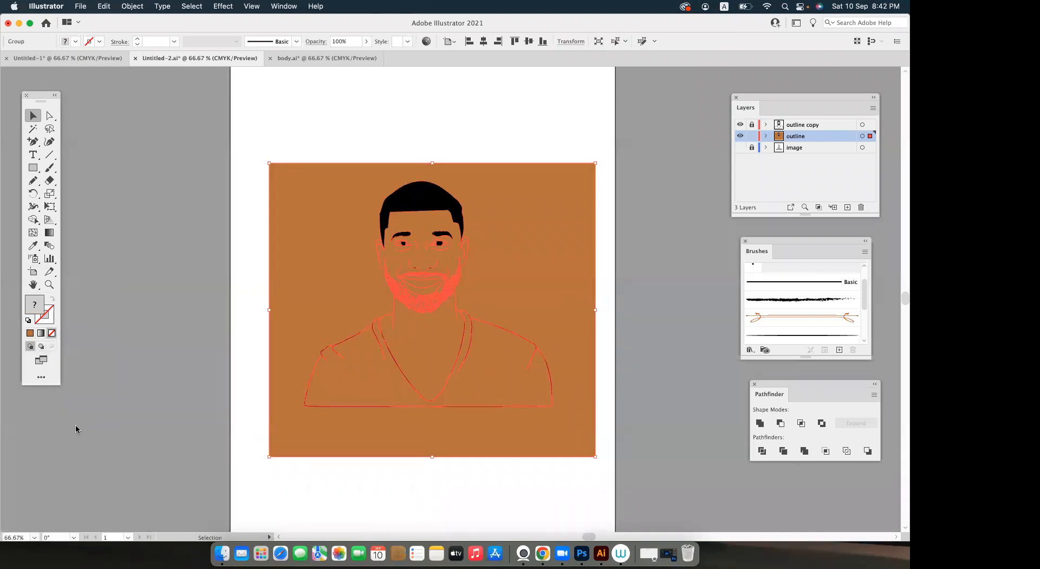
{"action": "left_click", "coordinate": [287, 254]}
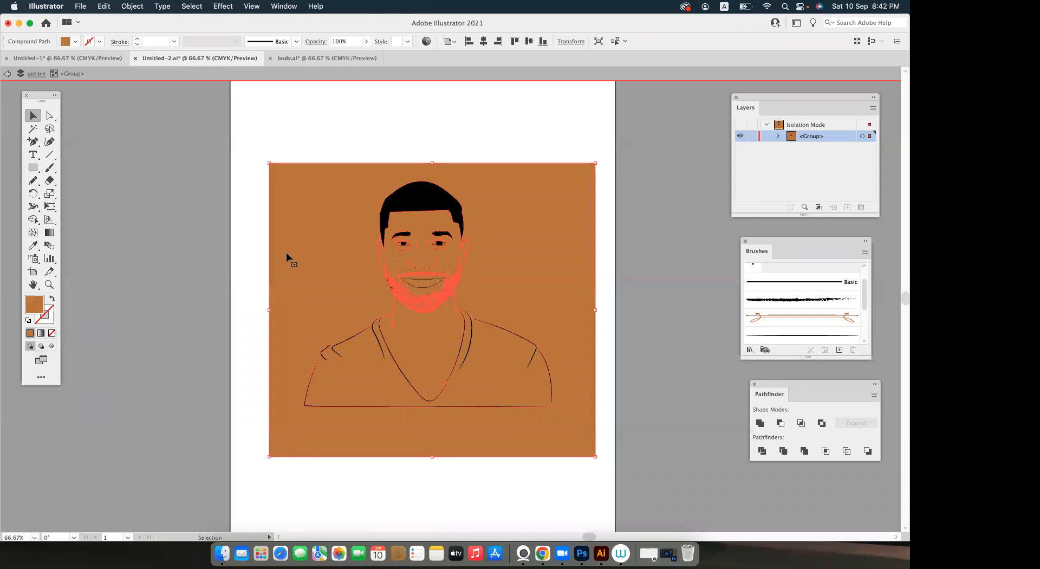
{"action": "key", "text": "Delete"}
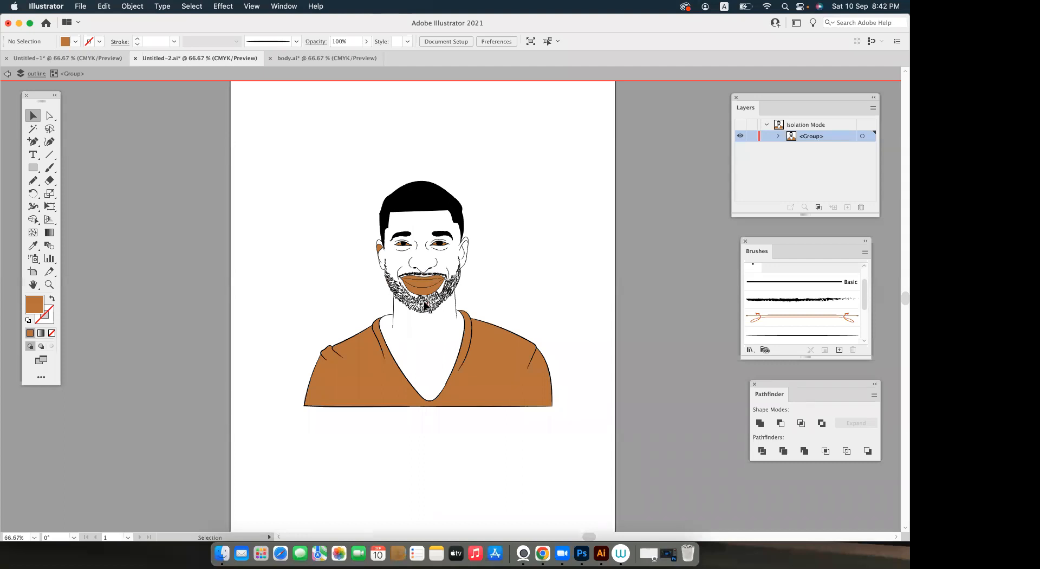
Undo the whole fill test back to the unexpanded line art, including the duplicated layer, and deselect everything.
{"action": "key", "text": "a"}
{"action": "key", "text": "Escape"}
{"action": "key", "text": "super+a"}
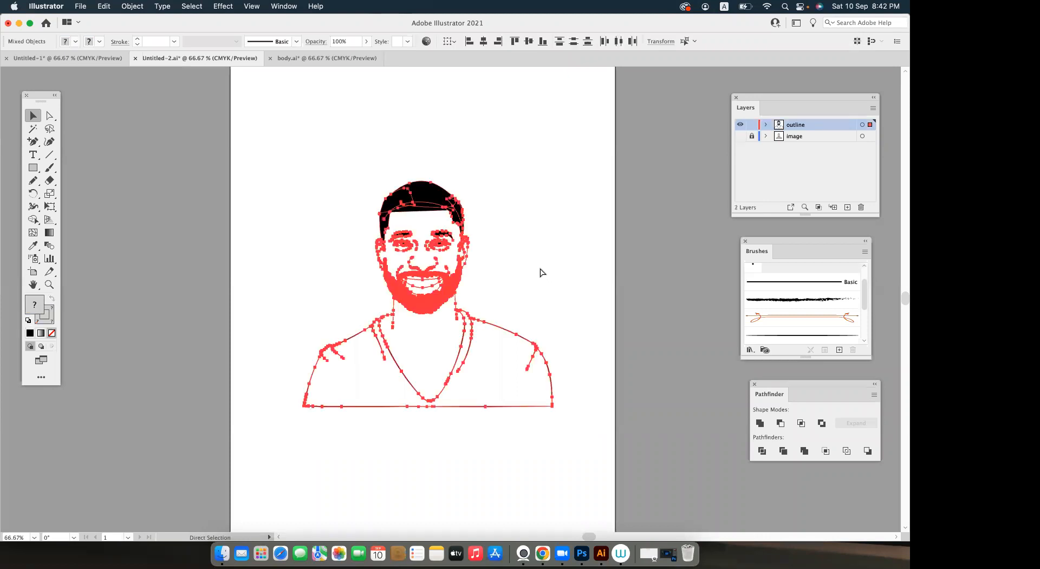
{"action": "left_click", "coordinate": [459, 270]}
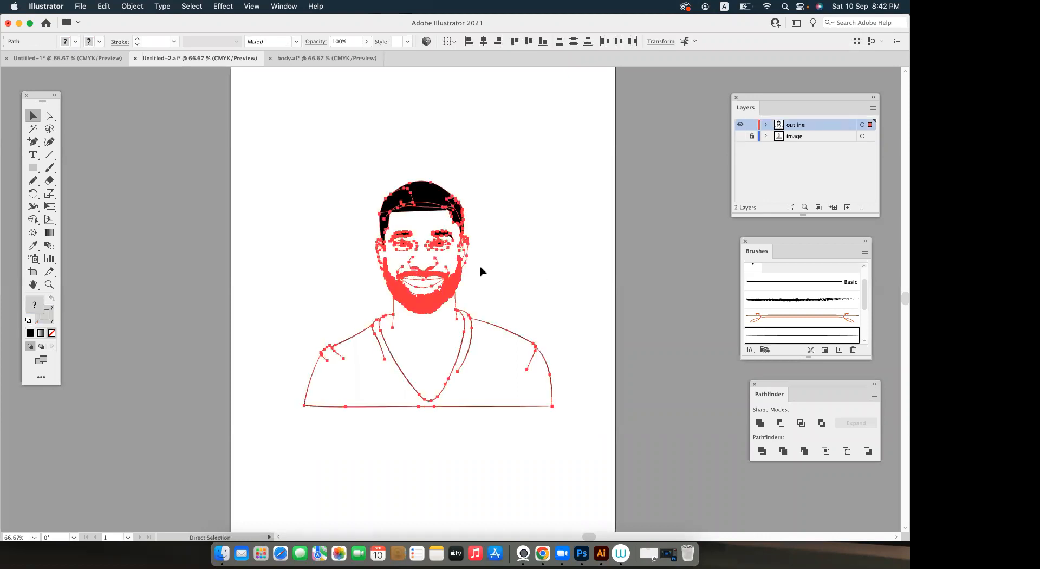
{"action": "left_click", "coordinate": [533, 267]}
Paint a short brush stroke to close the gap between the sideburn and the ear line on the viewer's right.
{"action": "scroll", "coordinate": [449, 289], "scroll_direction": "up", "scroll_amount": 6}
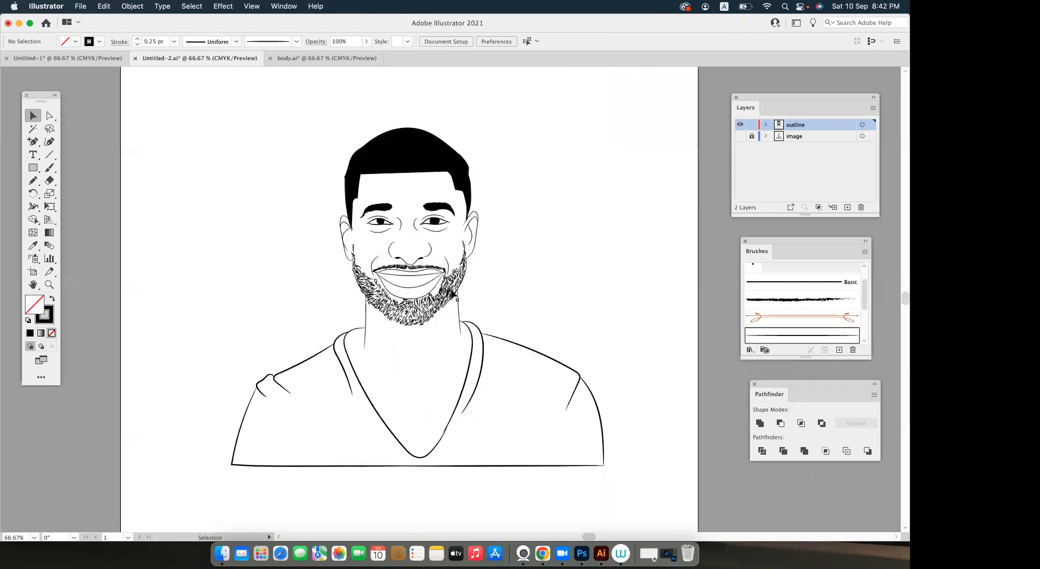
{"action": "left_click_drag", "start_coordinate": [511, 290], "coordinate": [476, 413]}
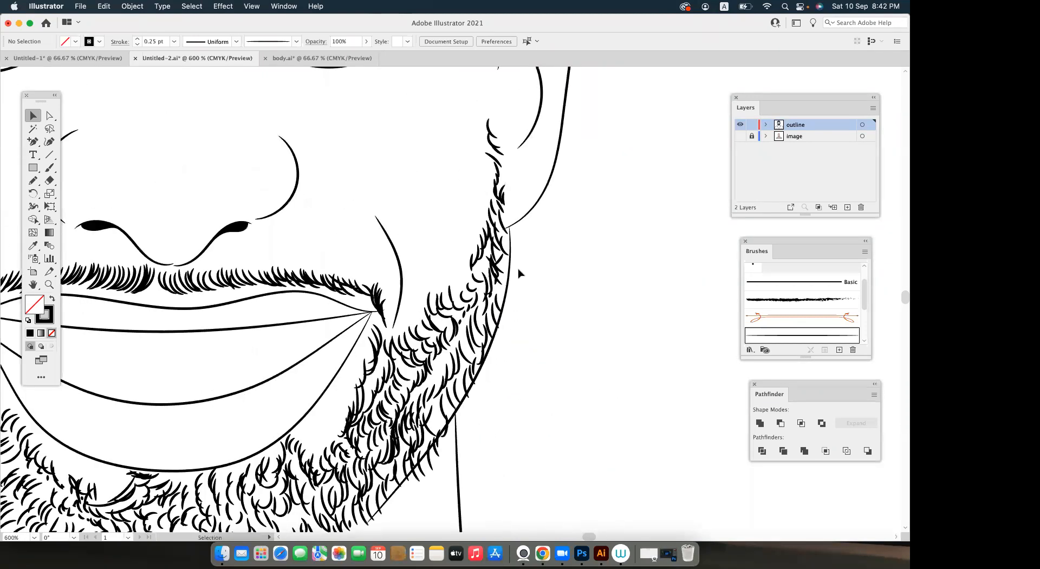
{"action": "scroll", "coordinate": [512, 287], "scroll_direction": "up", "scroll_amount": 4}
{"action": "left_click_drag", "start_coordinate": [503, 347], "coordinate": [485, 510]}
{"action": "left_click_drag", "start_coordinate": [535, 395], "coordinate": [523, 547]}
{"action": "left_click_drag", "start_coordinate": [534, 87], "coordinate": [497, 535]}
{"action": "left_click_drag", "start_coordinate": [569, 133], "coordinate": [544, 534]}
{"action": "left_click_drag", "start_coordinate": [514, 218], "coordinate": [493, 378]}
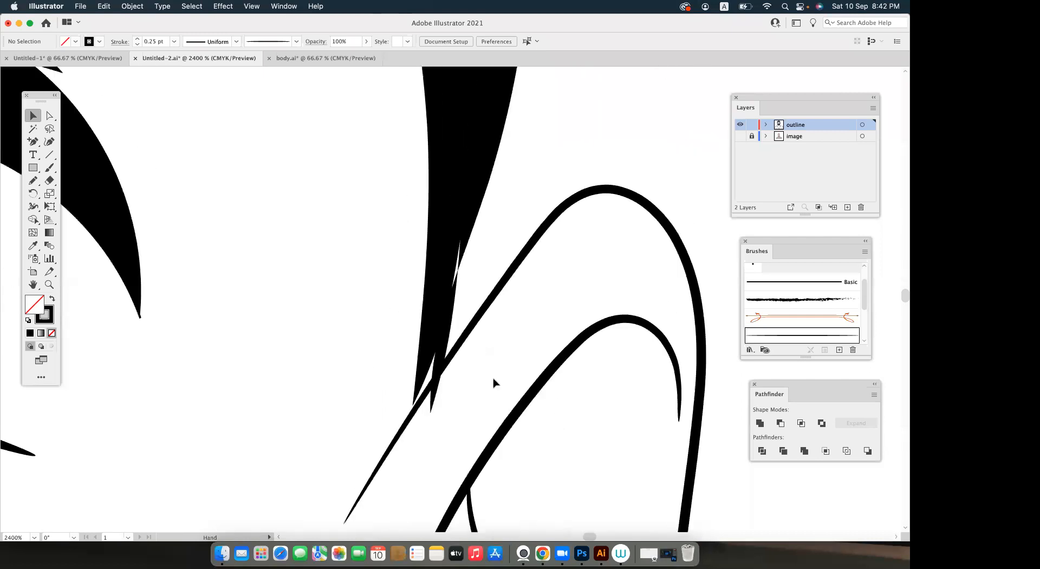
{"action": "left_click", "coordinate": [49, 168]}
{"action": "left_click_drag", "start_coordinate": [438, 346], "coordinate": [439, 339]}
{"action": "scroll", "coordinate": [432, 356], "scroll_direction": "down", "scroll_amount": 4}
{"action": "left_click_drag", "start_coordinate": [413, 452], "coordinate": [427, 235]}
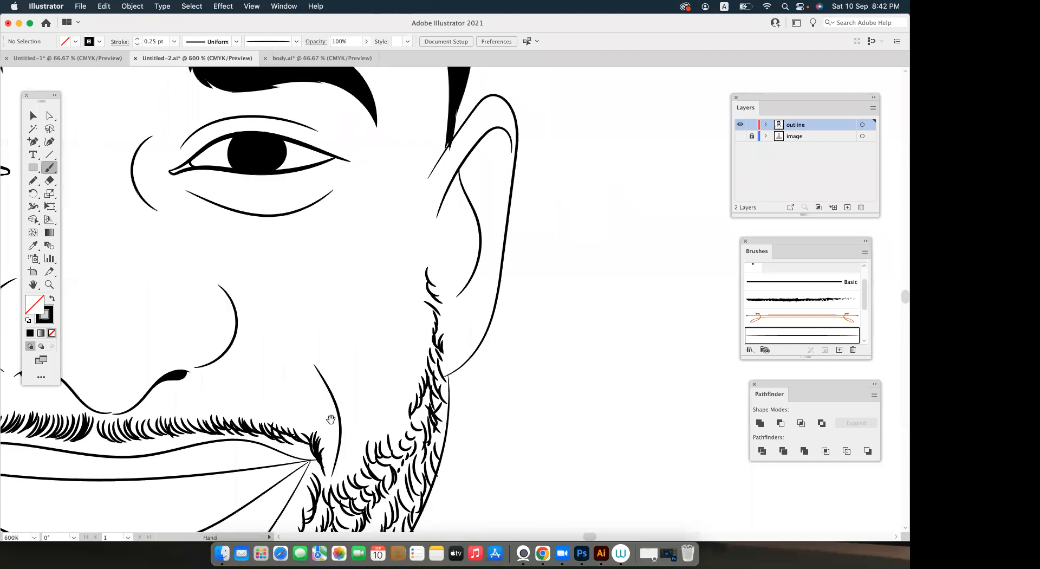
Adjust the upper end of the jawline where it meets the earlobe on the viewer's left to close the gap.
{"action": "scroll", "coordinate": [240, 360], "scroll_direction": "down", "scroll_amount": 3}
{"action": "scroll", "coordinate": [291, 375], "scroll_direction": "up", "scroll_amount": 6}
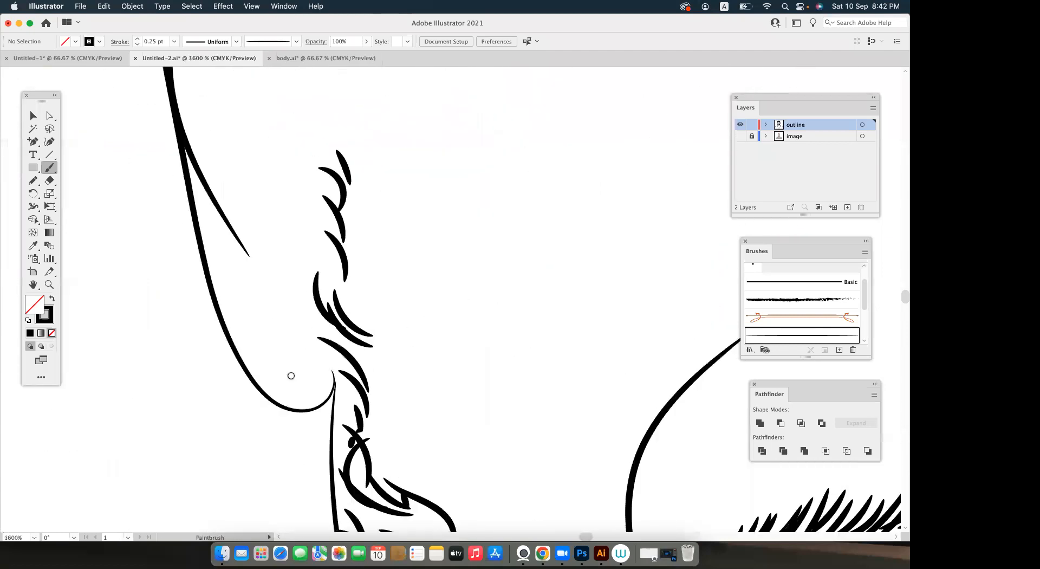
{"action": "scroll", "coordinate": [323, 378], "scroll_direction": "up", "scroll_amount": 4}
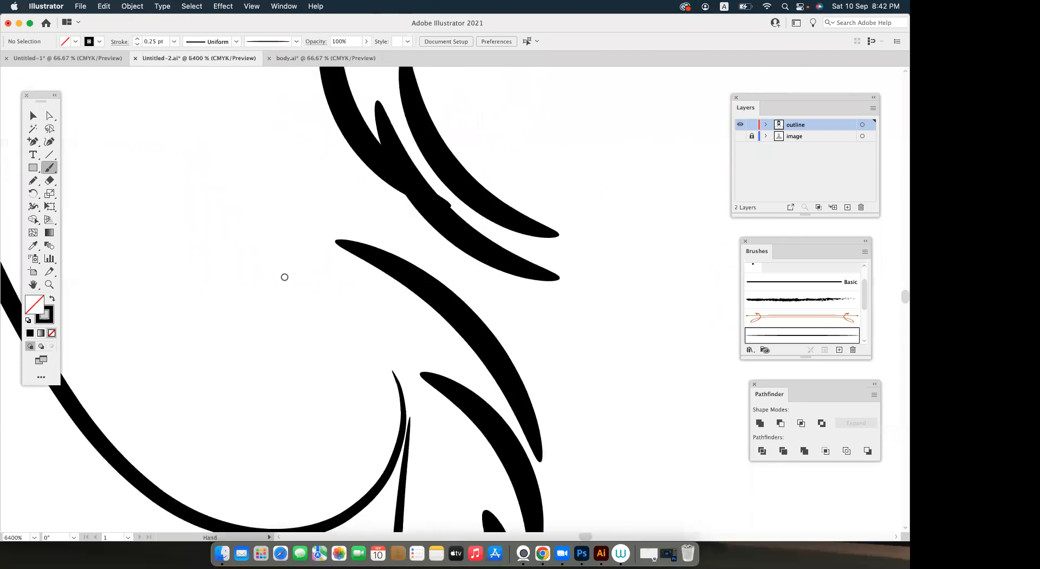
{"action": "scroll", "coordinate": [301, 204], "scroll_direction": "up", "scroll_amount": 2}
{"action": "scroll", "coordinate": [267, 441], "scroll_direction": "up", "scroll_amount": 2}
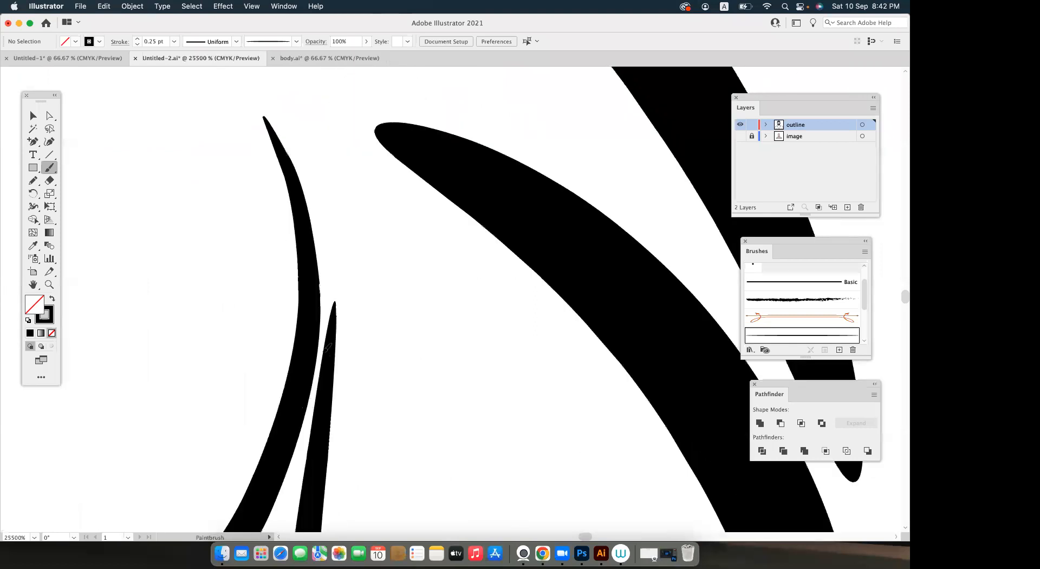
{"action": "left_click_drag", "start_coordinate": [327, 347], "coordinate": [320, 390]}
{"action": "key", "text": "super+z"}
{"action": "key", "text": "a"}
{"action": "mouse_move", "coordinate": [335, 302]}
{"action": "left_mouse_down"}
{"action": "mouse_move", "coordinate": [320, 306]}
{"action": "mouse_move", "coordinate": [359, 404]}
{"action": "left_mouse_up"}
{"action": "left_click", "coordinate": [359, 325]}
Examine the line junctions along the beard, neck and collar for remaining gaps.
{"action": "scroll", "coordinate": [359, 325], "scroll_direction": "down", "scroll_amount": 5}
{"action": "scroll", "coordinate": [359, 404], "scroll_direction": "down", "scroll_amount": 3}
{"action": "left_click_drag", "start_coordinate": [318, 308], "coordinate": [208, 222]}
{"action": "scroll", "coordinate": [330, 311], "scroll_direction": "down", "scroll_amount": 15}
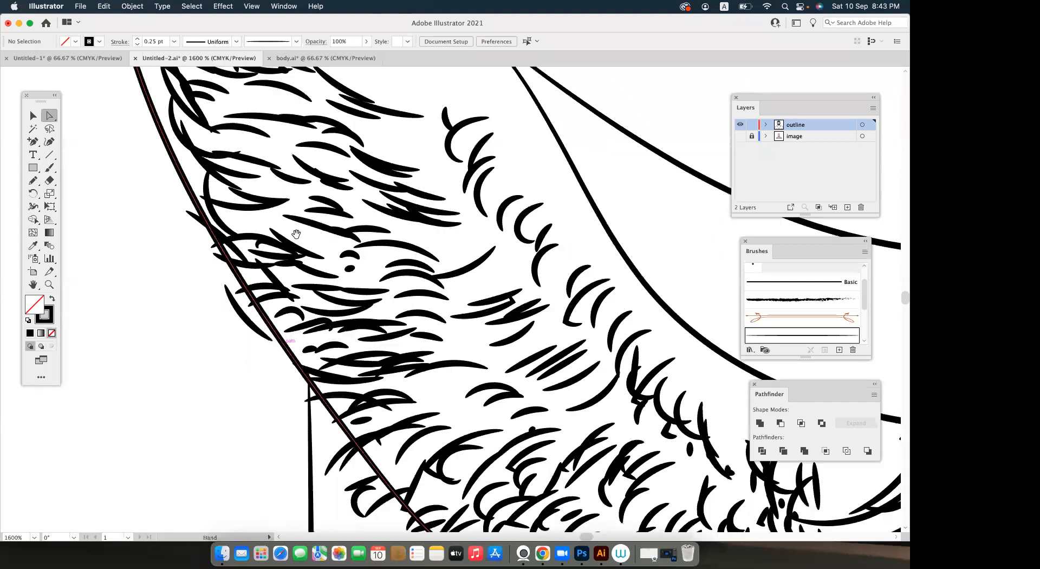
{"action": "scroll", "coordinate": [330, 314], "scroll_direction": "down", "scroll_amount": 3}
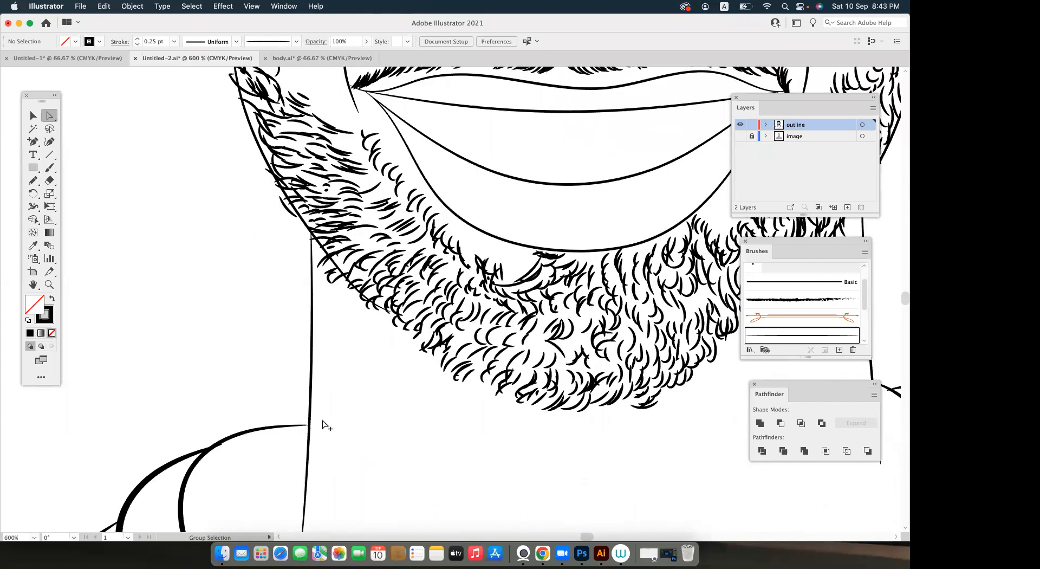
{"action": "scroll", "coordinate": [326, 427], "scroll_direction": "up", "scroll_amount": 5}
{"action": "left_click_drag", "start_coordinate": [141, 111], "coordinate": [360, 399]}
{"action": "scroll", "coordinate": [362, 399], "scroll_direction": "down", "scroll_amount": 10}
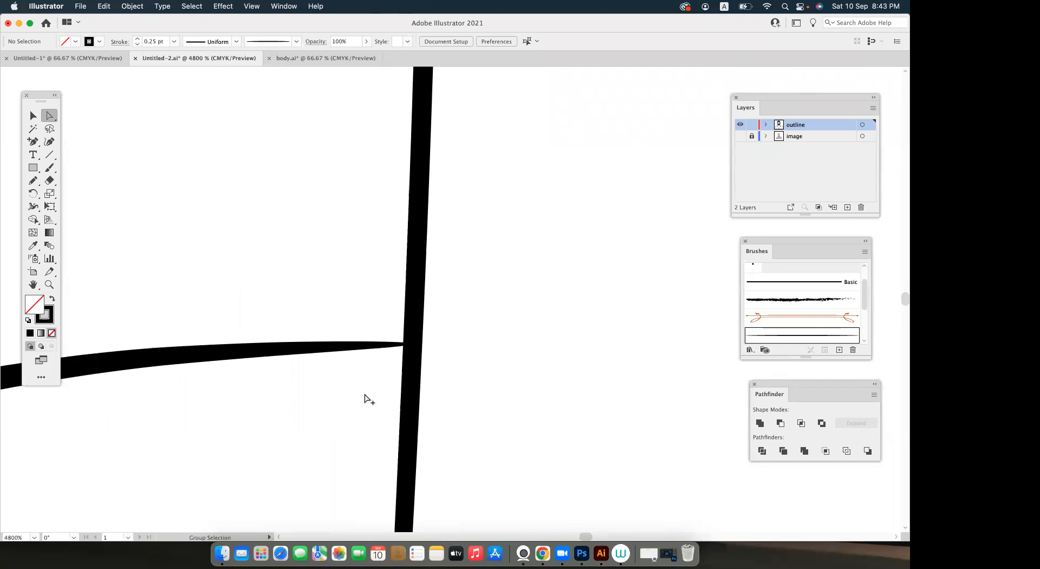
{"action": "scroll", "coordinate": [364, 397], "scroll_direction": "down", "scroll_amount": 8}
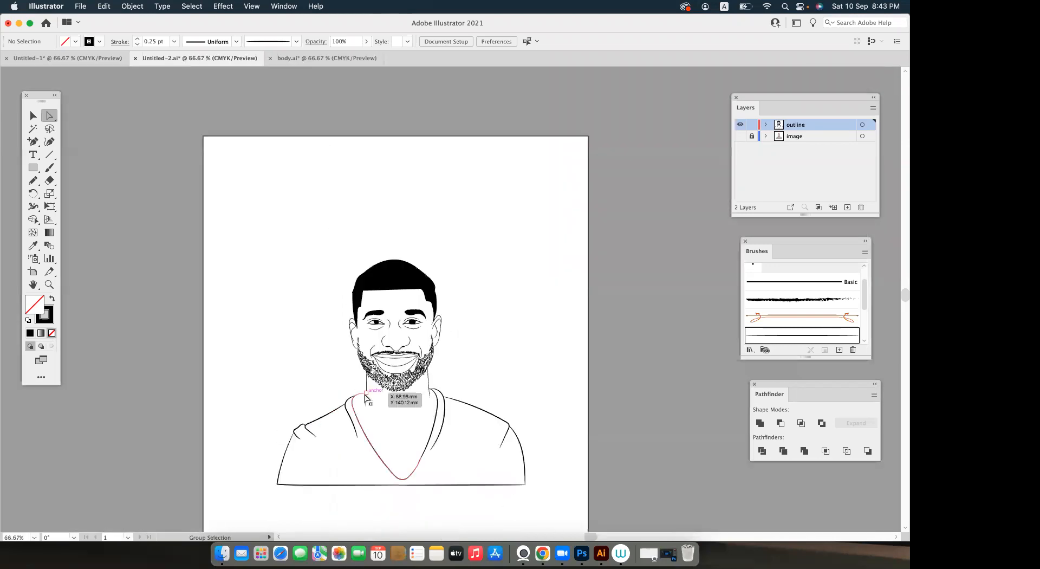
{"action": "scroll", "coordinate": [400, 368], "scroll_direction": "up", "scroll_amount": 3}
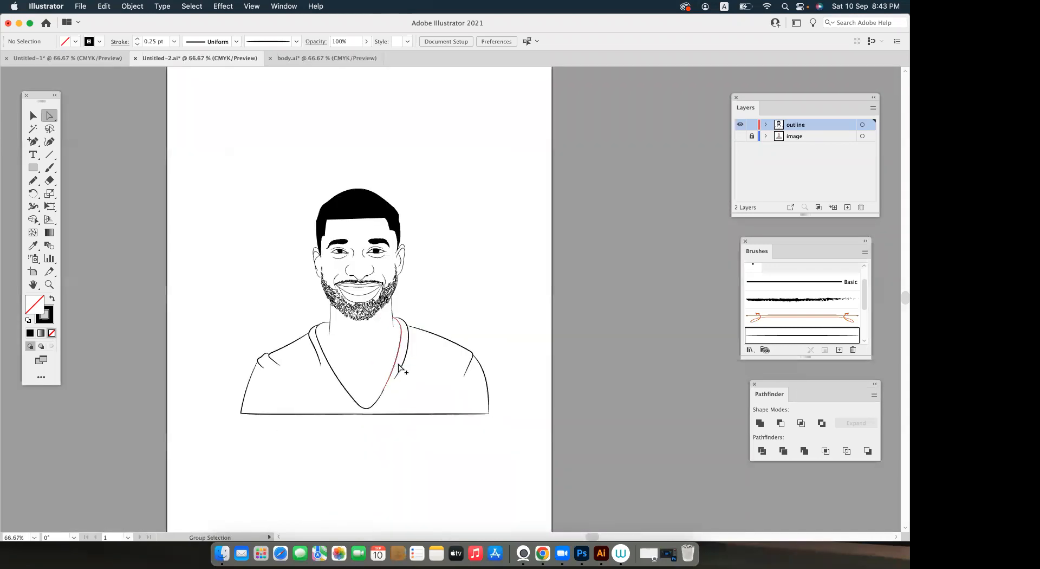
Expand the appearance of the whole portrait line art and merge it with the Pathfinder.
{"action": "key", "text": "v"}
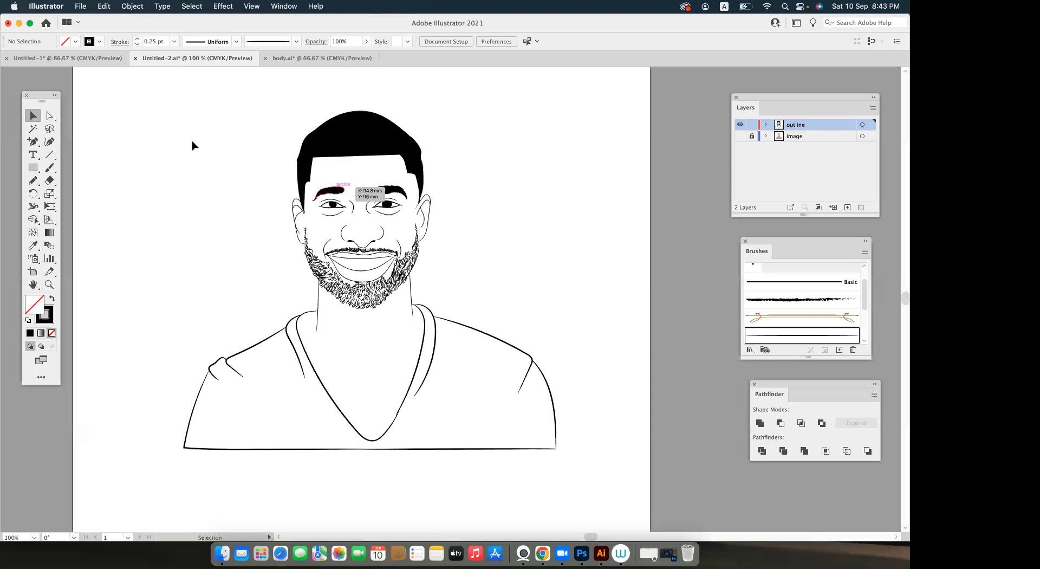
{"action": "left_click_drag", "start_coordinate": [157, 99], "coordinate": [623, 494]}
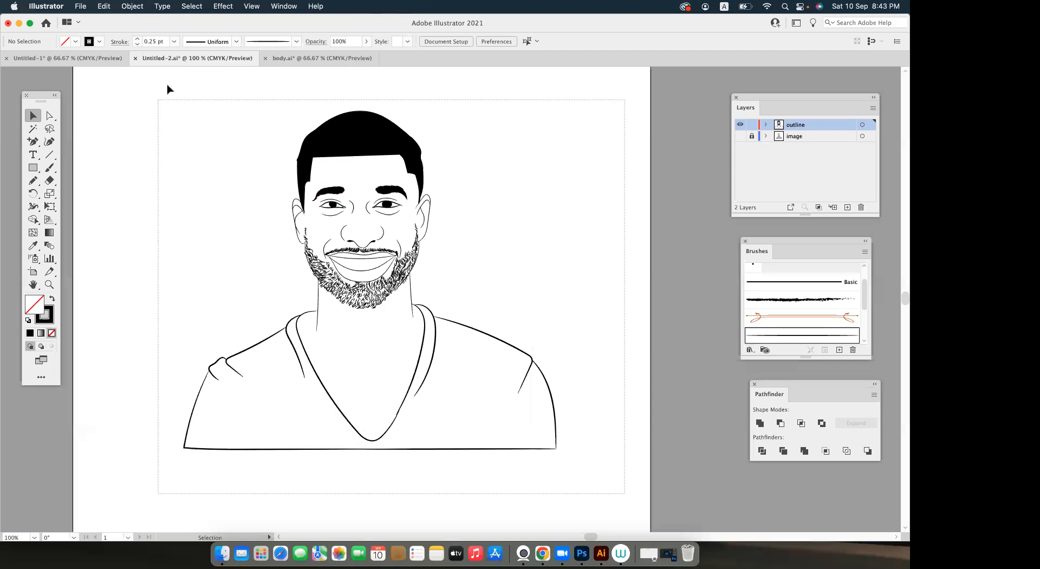
{"action": "left_click", "coordinate": [132, 6]}
{"action": "left_click", "coordinate": [172, 152]}
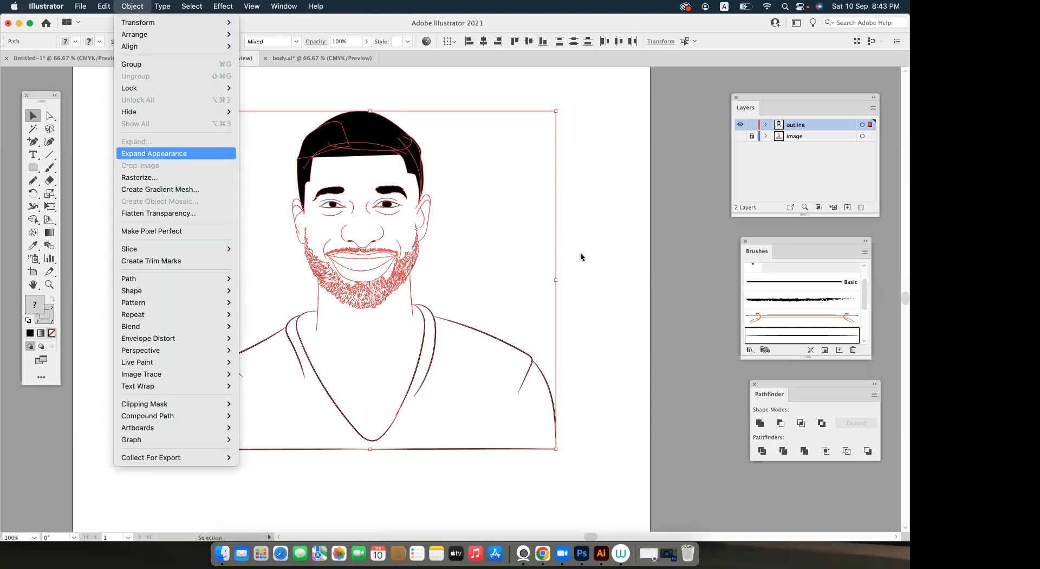
{"action": "left_click", "coordinate": [804, 451]}
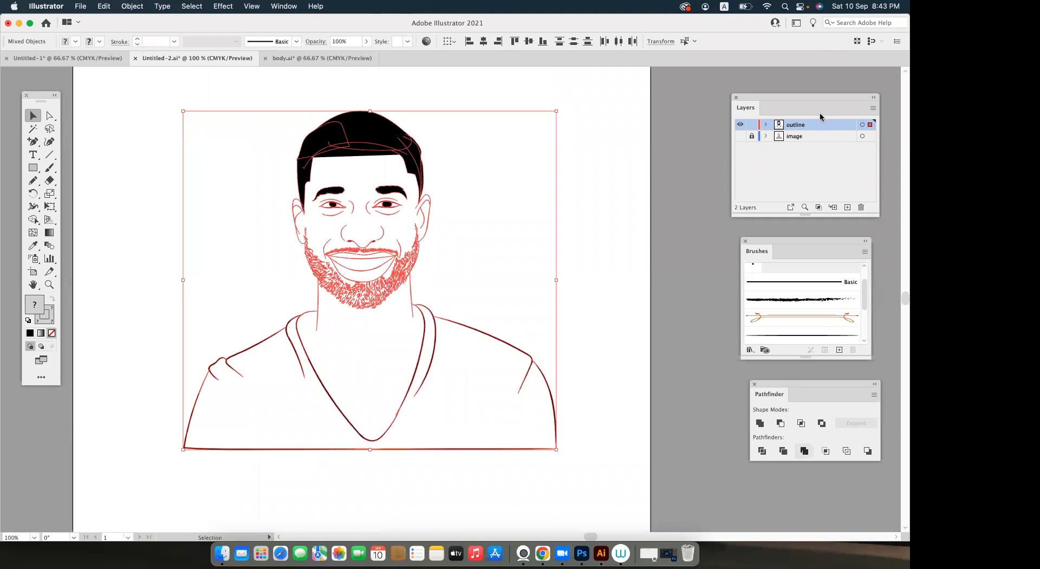
Duplicate the outline layer, lock the copy and make the original outline layer active.
{"action": "left_click_drag", "start_coordinate": [820, 127], "coordinate": [847, 207]}
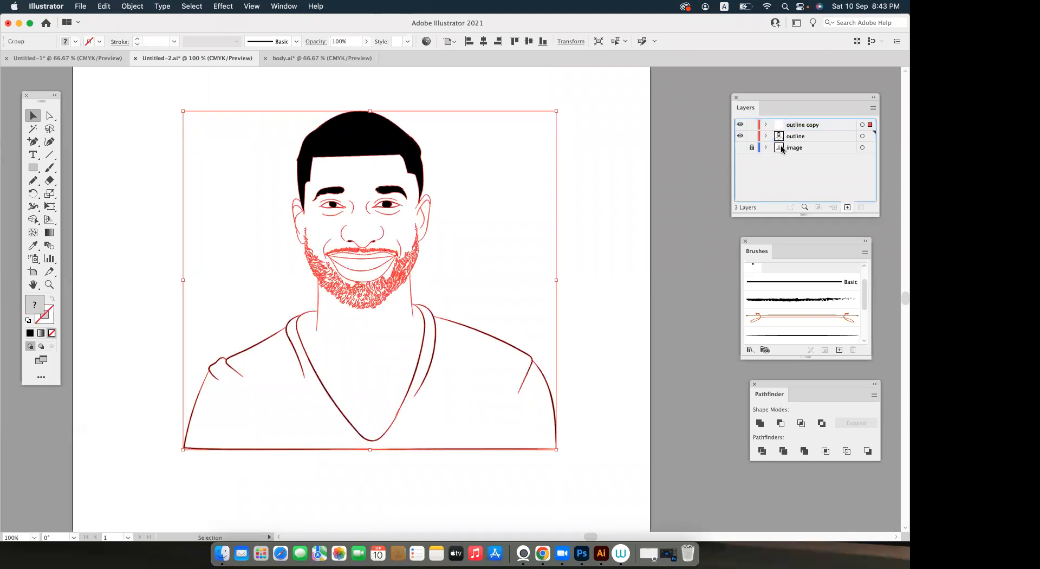
{"action": "left_click", "coordinate": [753, 126]}
{"action": "left_click", "coordinate": [807, 136]}
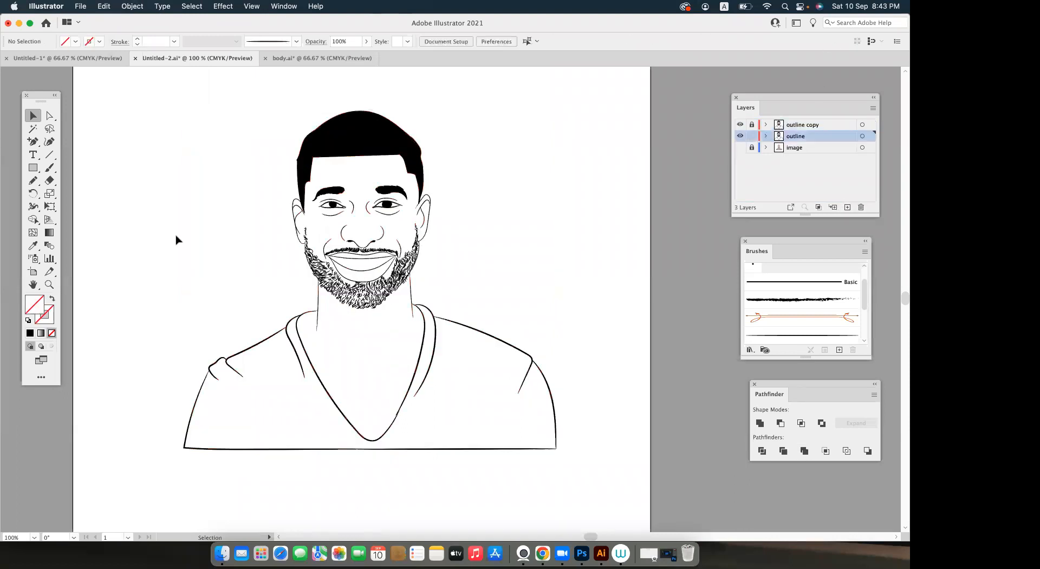
Set the fill colour to the brownish orange BA6B36.
{"action": "double_click", "coordinate": [32, 308]}
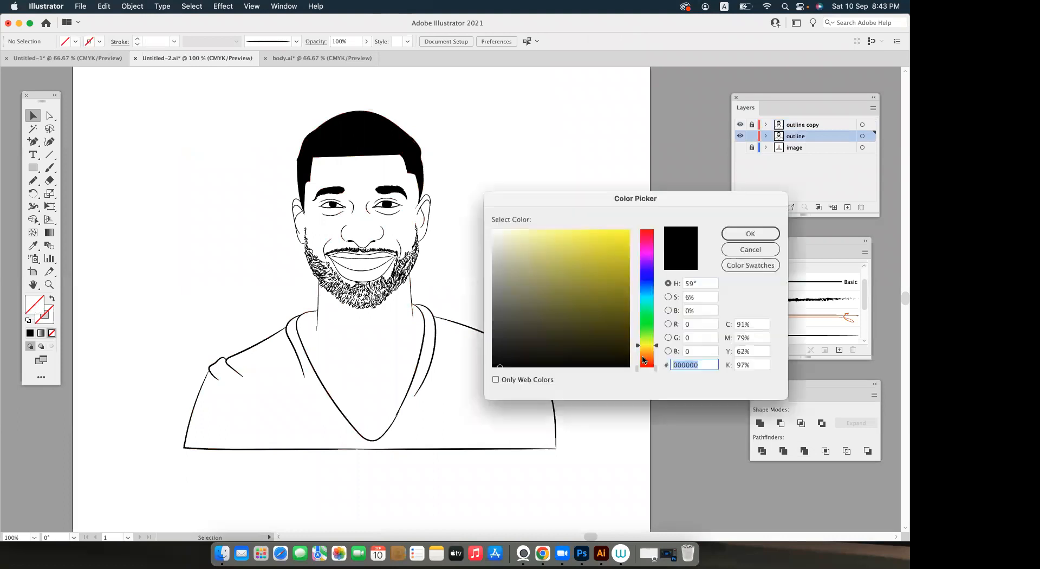
{"action": "left_click", "coordinate": [645, 360]}
{"action": "left_click", "coordinate": [588, 267]}
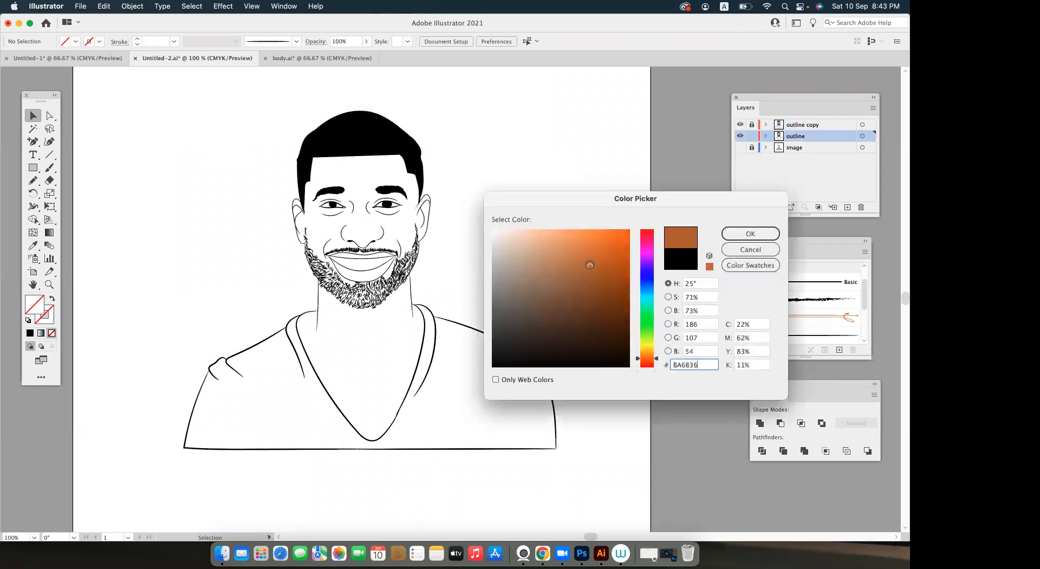
{"action": "key", "text": "Return"}
Draw a brownish-orange rectangle covering the whole portrait on the outline layer and send it to the back.
{"action": "key", "text": "m"}
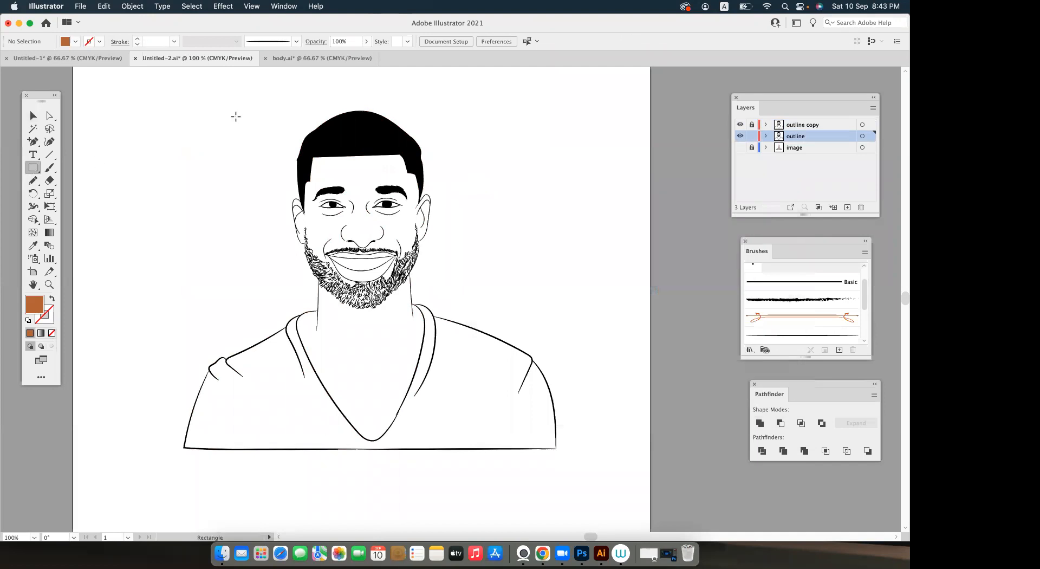
{"action": "left_click_drag", "start_coordinate": [156, 85], "coordinate": [613, 371]}
{"action": "left_click_drag", "start_coordinate": [501, 330], "coordinate": [501, 520]}
{"action": "left_click_drag", "start_coordinate": [533, 360], "coordinate": [538, 345]}
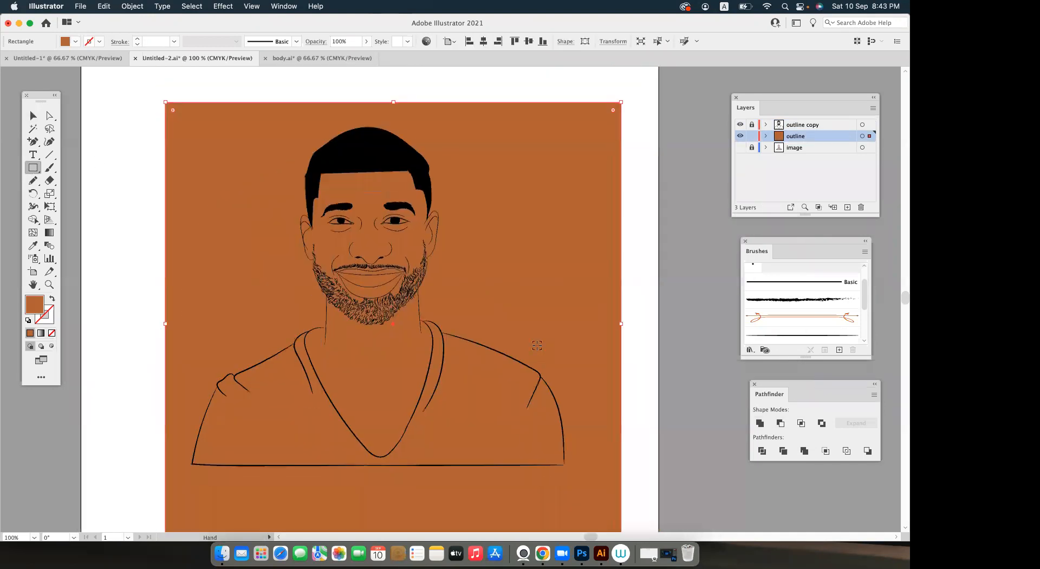
{"action": "scroll", "coordinate": [537, 345], "scroll_direction": "down", "scroll_amount": 2}
{"action": "scroll", "coordinate": [532, 319], "scroll_direction": "down", "scroll_amount": 1}
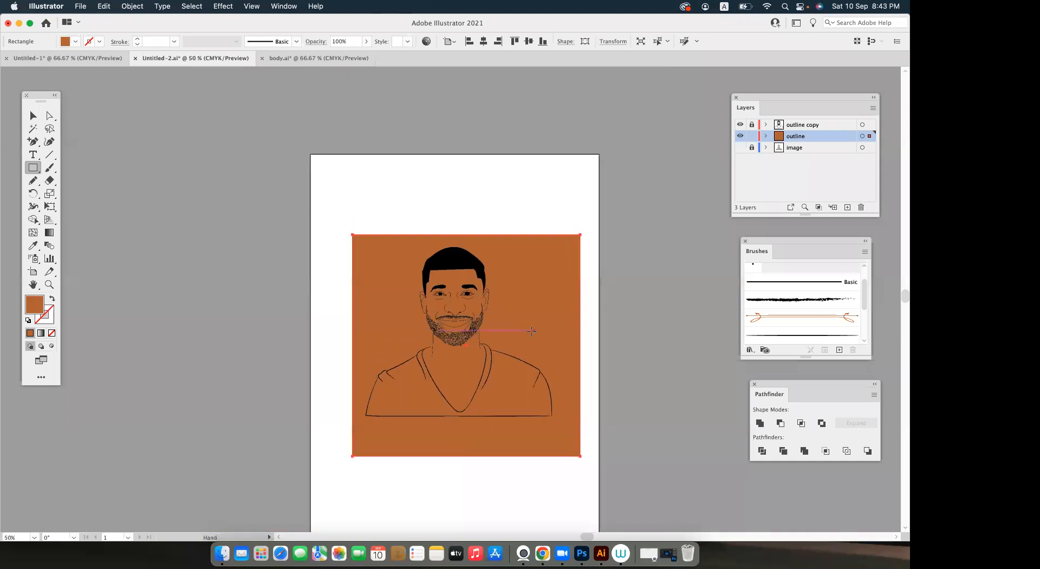
{"action": "right_click", "coordinate": [67, 509]}
{"action": "mouse_move", "coordinate": [77, 482]}
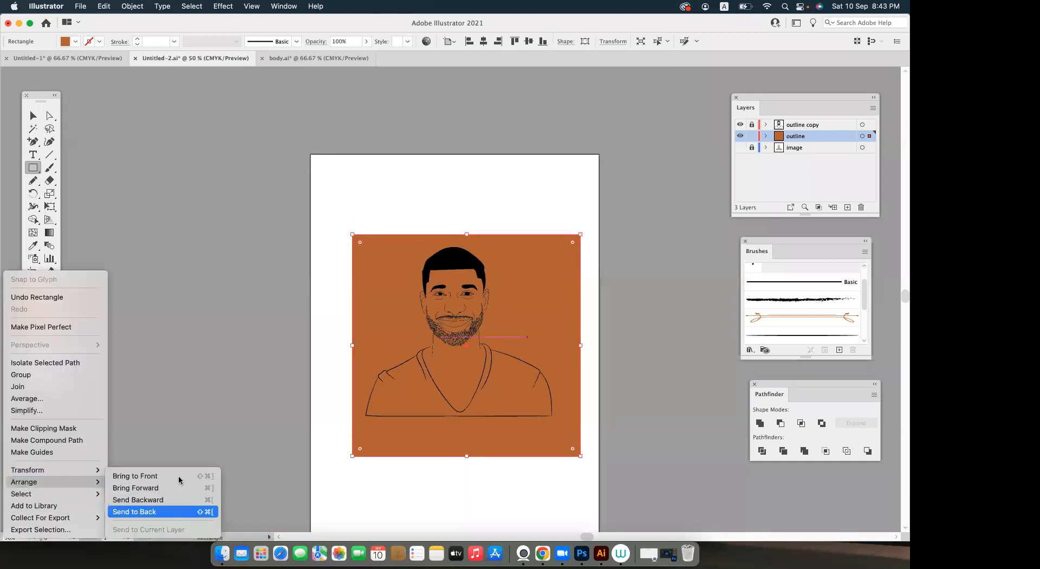
{"action": "left_click", "coordinate": [163, 511]}
Merge the rectangle with the line art, isolate the resulting group and delete the brown area around the portrait.
{"action": "key", "text": "v"}
{"action": "left_click_drag", "start_coordinate": [339, 215], "coordinate": [608, 469]}
{"action": "left_click", "coordinate": [805, 451]}
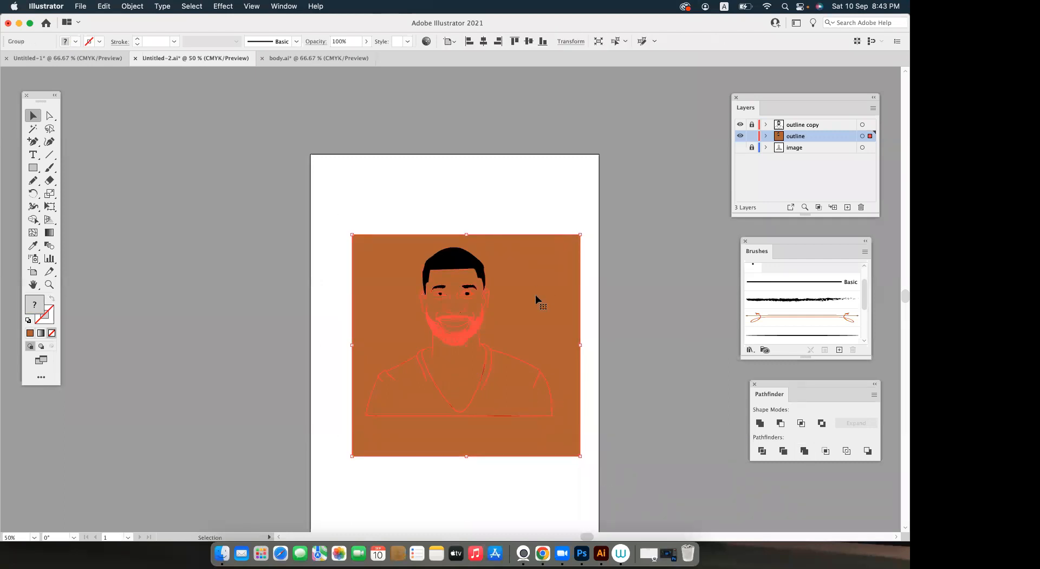
{"action": "double_click", "coordinate": [535, 296]}
{"action": "left_click", "coordinate": [536, 296]}
{"action": "key", "text": "Delete"}
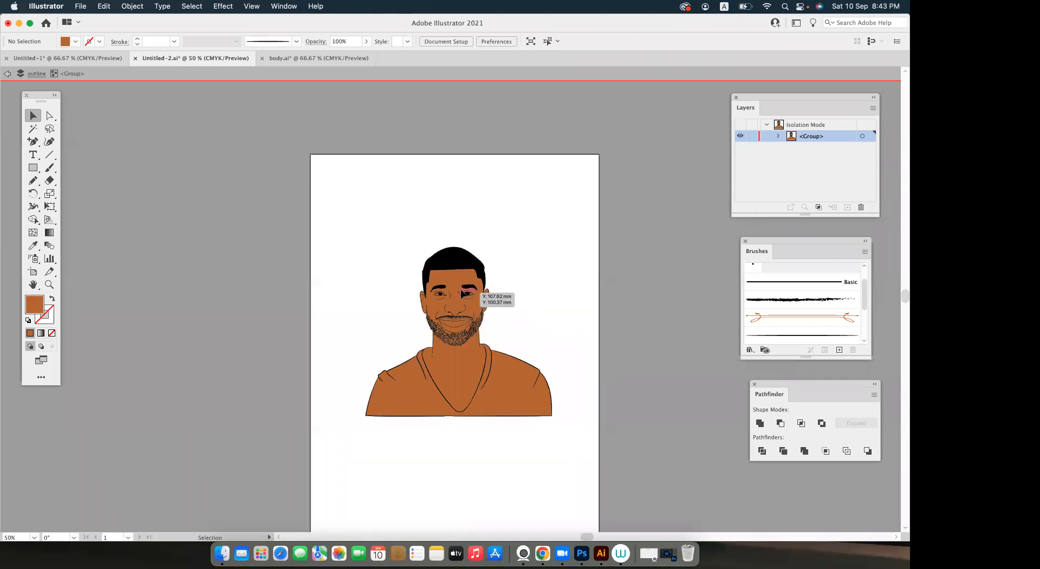
Fill the shirt body with the dark grey 514843.
{"action": "scroll", "coordinate": [506, 325], "scroll_direction": "up", "scroll_amount": 2}
{"action": "scroll", "coordinate": [502, 247], "scroll_direction": "down", "scroll_amount": 3}
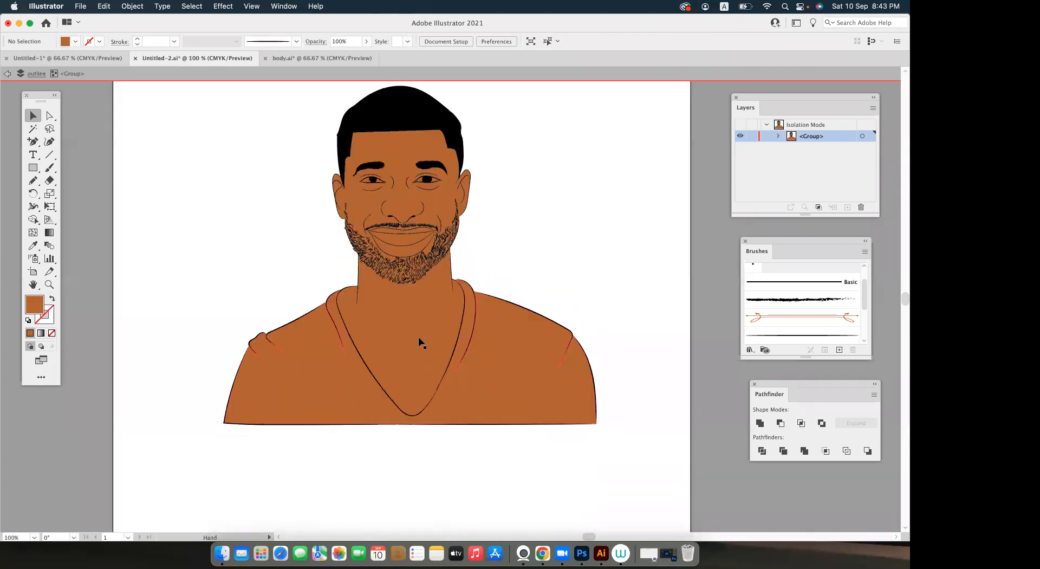
{"action": "scroll", "coordinate": [419, 342], "scroll_direction": "up", "scroll_amount": 1}
{"action": "left_click", "coordinate": [550, 381]}
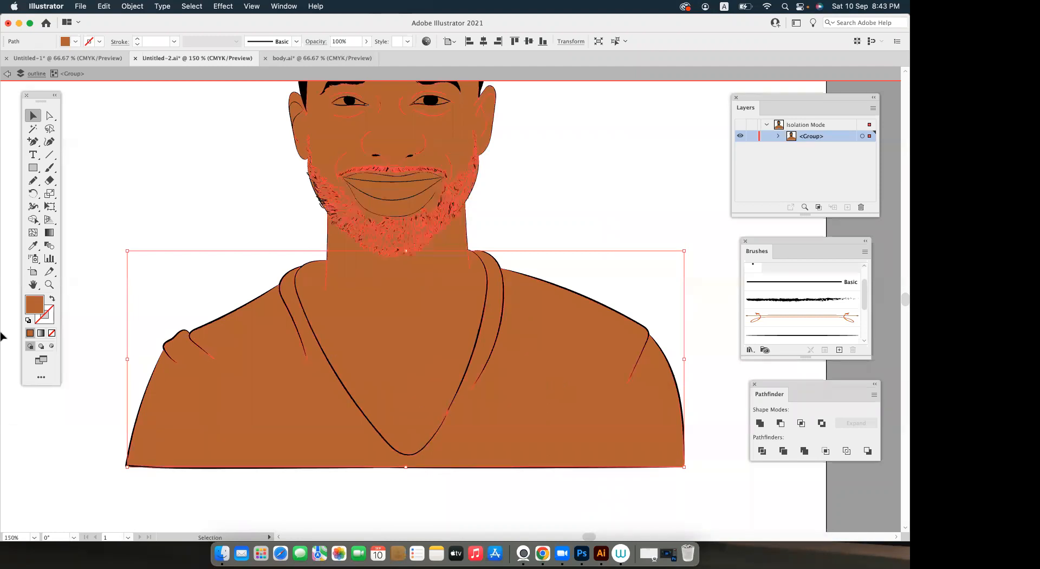
{"action": "double_click", "coordinate": [42, 307]}
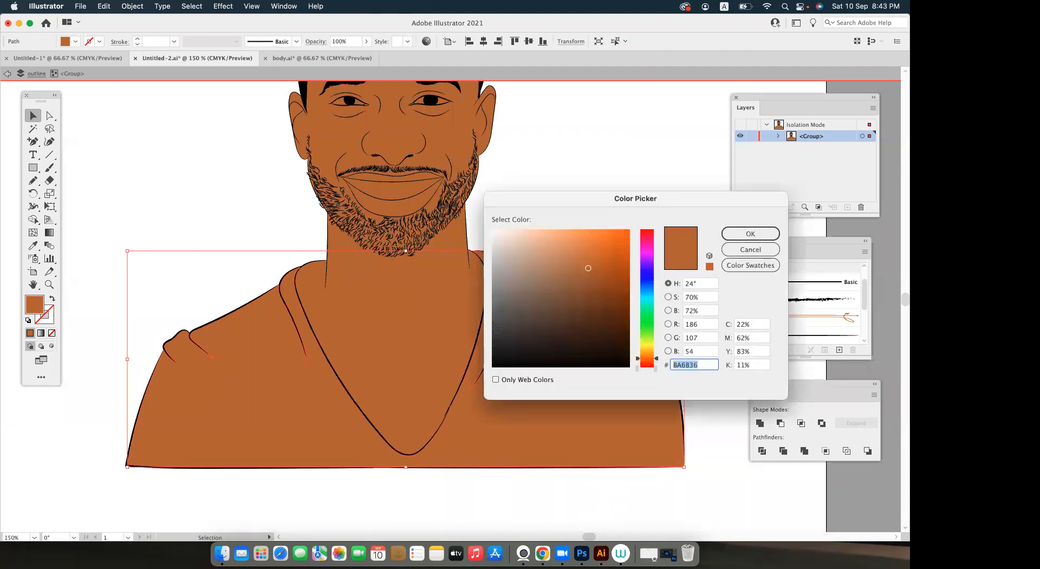
{"action": "type", "text": "514843"}
{"action": "left_click", "coordinate": [747, 232]}
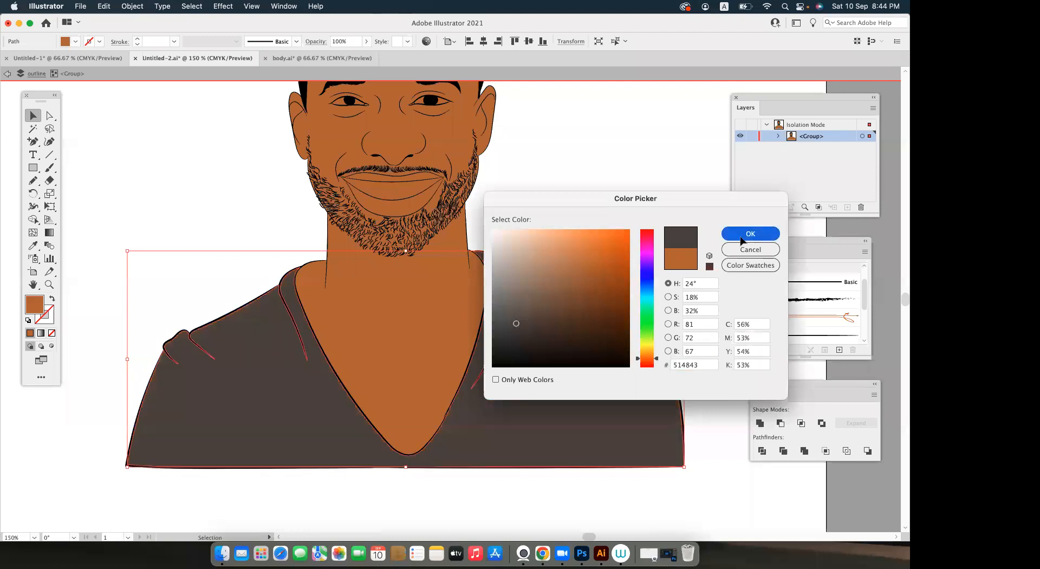
Fill the teeth area with white sampled from the artboard using the Eyedropper.
{"action": "left_click_drag", "start_coordinate": [567, 294], "coordinate": [553, 406]}
{"action": "scroll", "coordinate": [359, 322], "scroll_direction": "up", "scroll_amount": 1}
{"action": "left_click", "coordinate": [383, 301]}
{"action": "left_click", "coordinate": [32, 247]}
{"action": "left_click", "coordinate": [169, 275]}
Fill the upper and lower lips with the reddish brown B75A35.
{"action": "key", "text": "v"}
{"action": "scroll", "coordinate": [405, 316], "scroll_direction": "up", "scroll_amount": 2}
{"action": "left_click", "coordinate": [444, 349]}
{"action": "left_click", "coordinate": [458, 287], "text": "shift"}
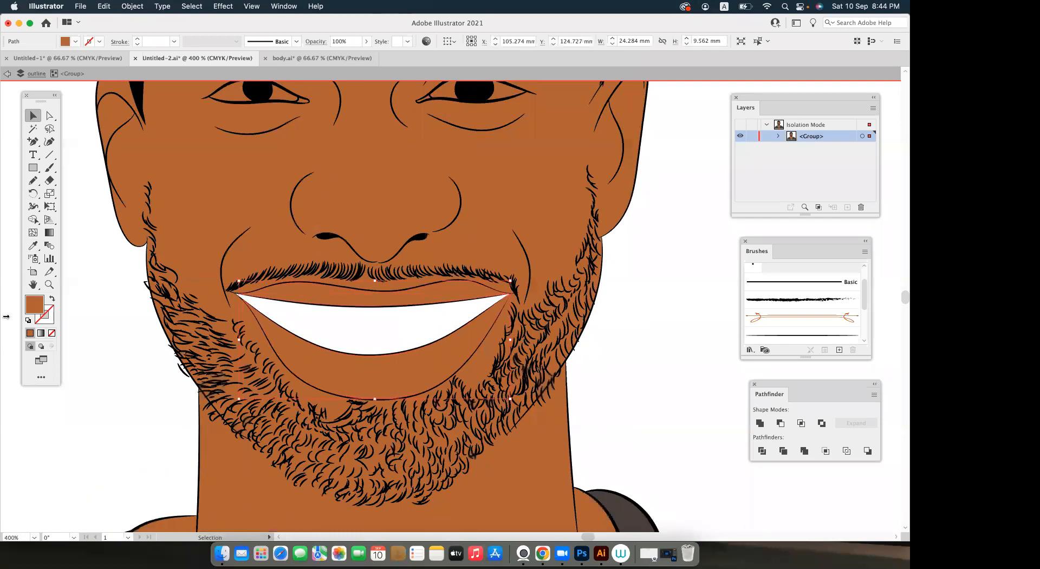
{"action": "double_click", "coordinate": [34, 305]}
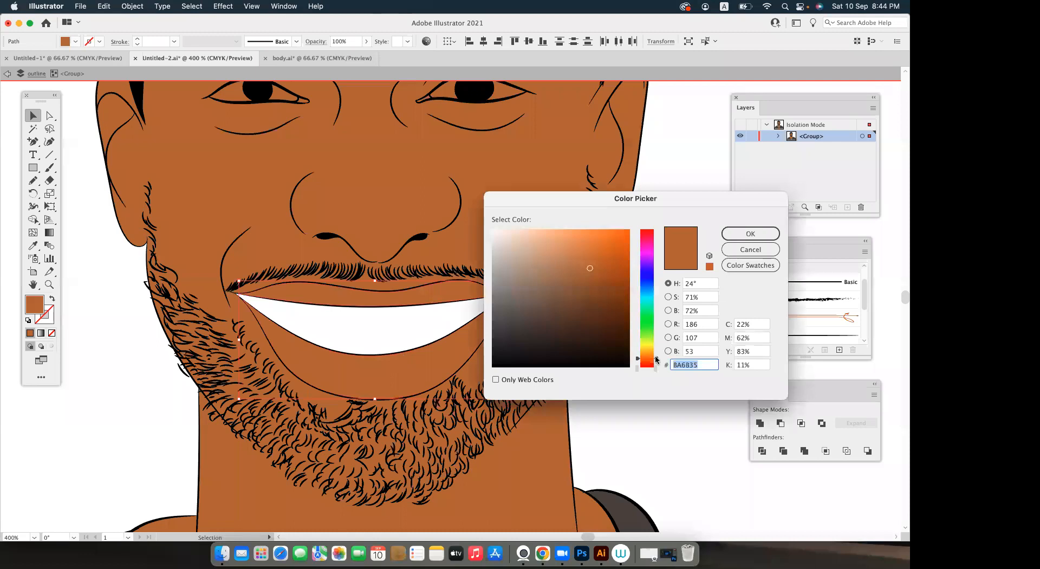
{"action": "left_click_drag", "start_coordinate": [656, 361], "coordinate": [657, 360]}
{"action": "left_click", "coordinate": [732, 240]}
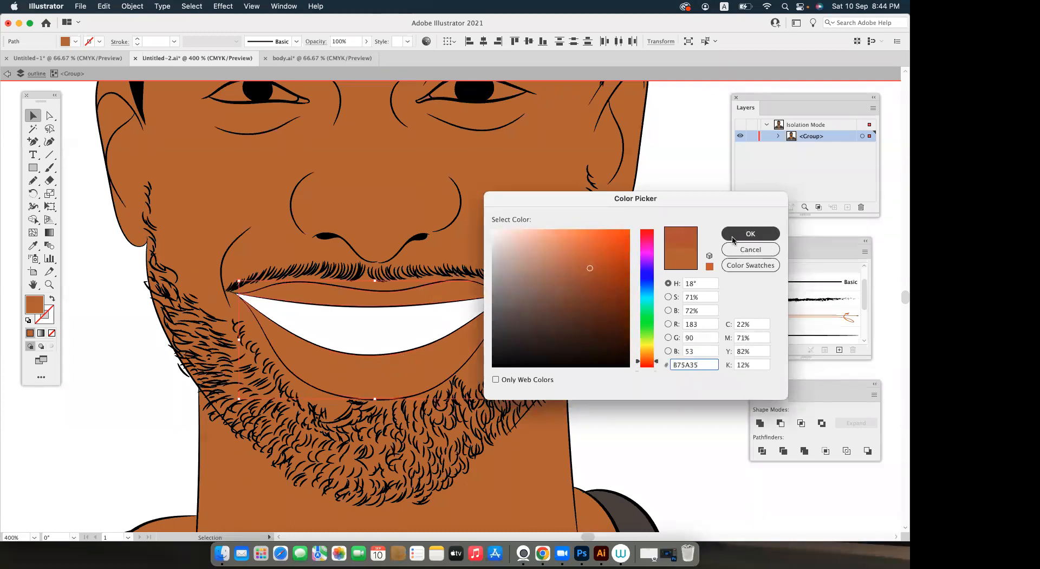
{"action": "left_click", "coordinate": [729, 237]}
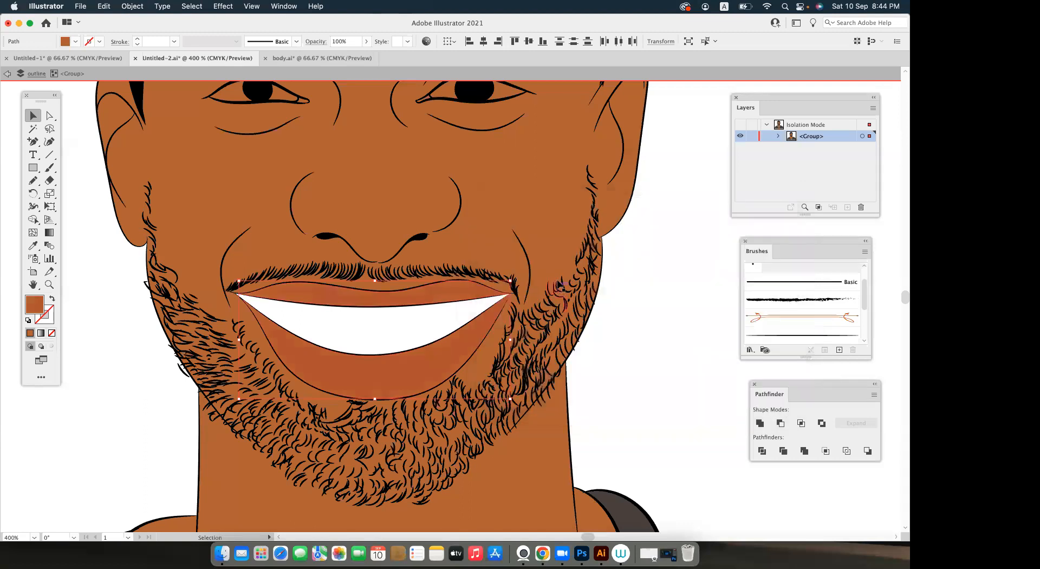
{"action": "key", "text": "super+minus"}
{"action": "key", "text": "super+minus"}
{"action": "key", "text": "super+plus"}
{"action": "key", "text": "super+plus"}
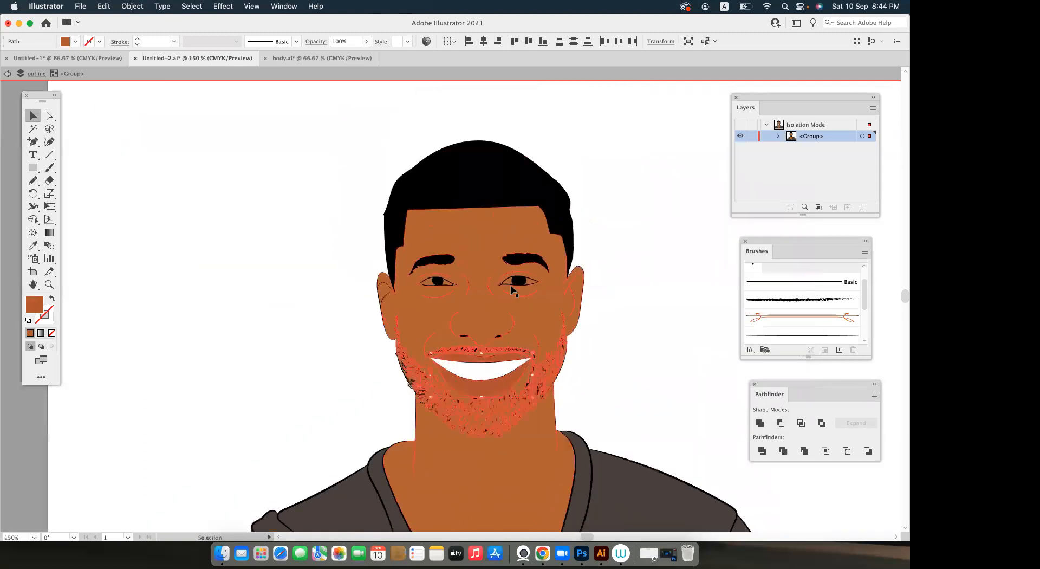
Fill the whites of both eyes with white sampled from the artboard using the Eyedropper, and leave isolation mode.
{"action": "key", "text": "super+plus"}
{"action": "key", "text": "super+plus"}
{"action": "key", "text": "super+plus"}
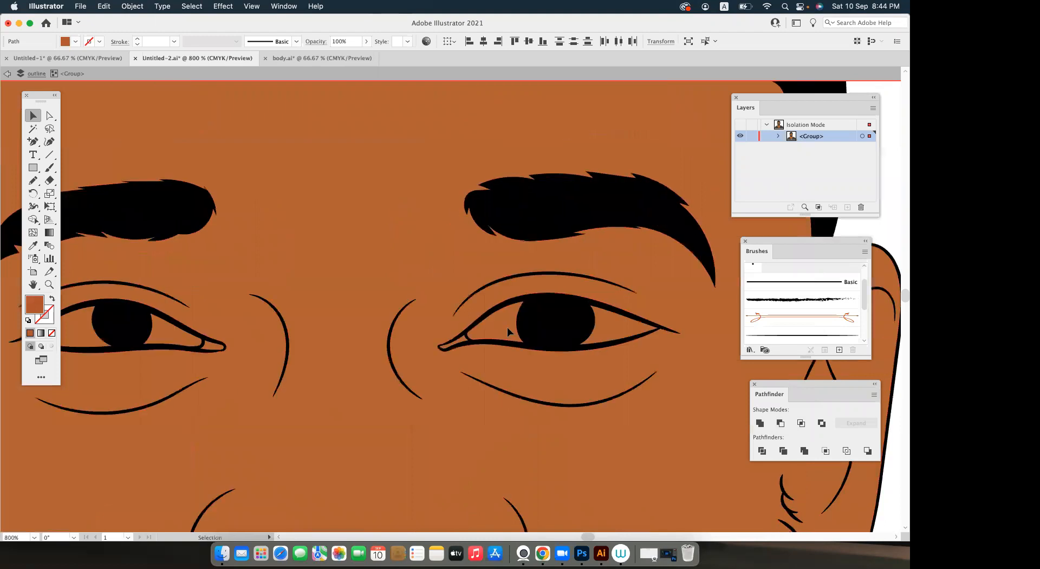
{"action": "left_click", "coordinate": [507, 327]}
{"action": "left_click", "coordinate": [600, 328], "text": "shift"}
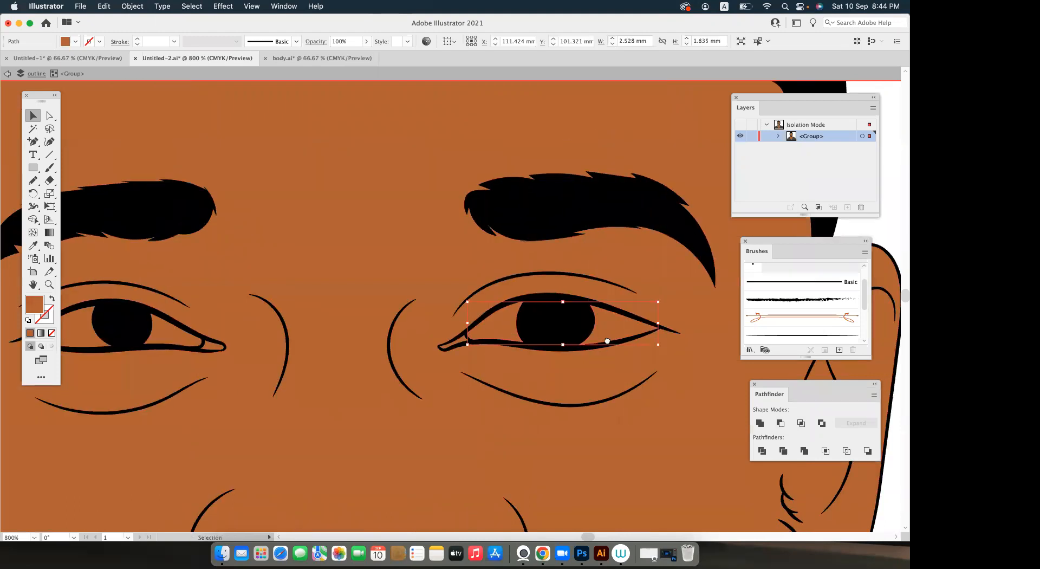
{"action": "scroll", "coordinate": [455, 357], "scroll_direction": "left", "scroll_amount": 10}
{"action": "left_click", "coordinate": [347, 345], "text": "shift"}
{"action": "key", "text": "super+minus"}
{"action": "key", "text": "super+minus"}
{"action": "key", "text": "super+minus"}
{"action": "key", "text": "super+minus"}
{"action": "key", "text": "super+minus"}
{"action": "key", "text": "super+minus"}
{"action": "key", "text": "super+minus"}
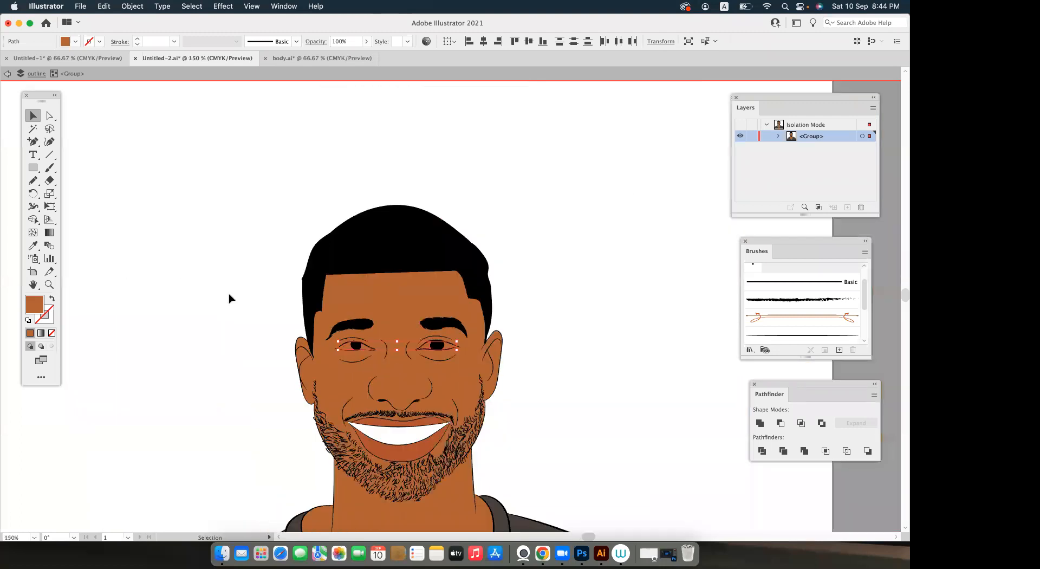
{"action": "key", "text": "super+minus"}
{"action": "key", "text": "super+minus"}
{"action": "key", "text": "super+minus"}
{"action": "key", "text": "super+minus"}
{"action": "key", "text": "super+minus"}
{"action": "key", "text": "super+minus"}
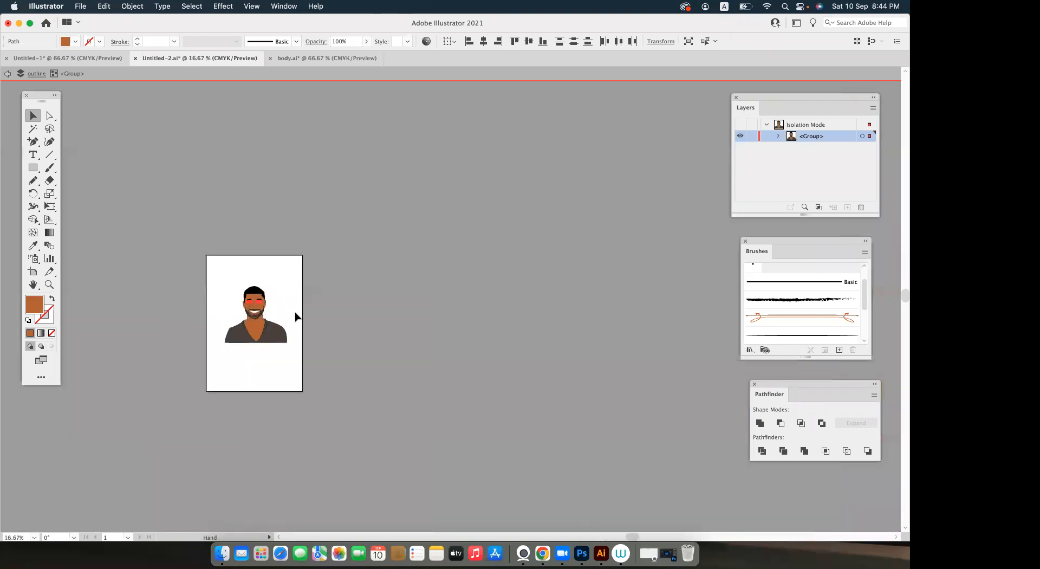
{"action": "scroll", "coordinate": [297, 316], "scroll_direction": "left", "scroll_amount": 3}
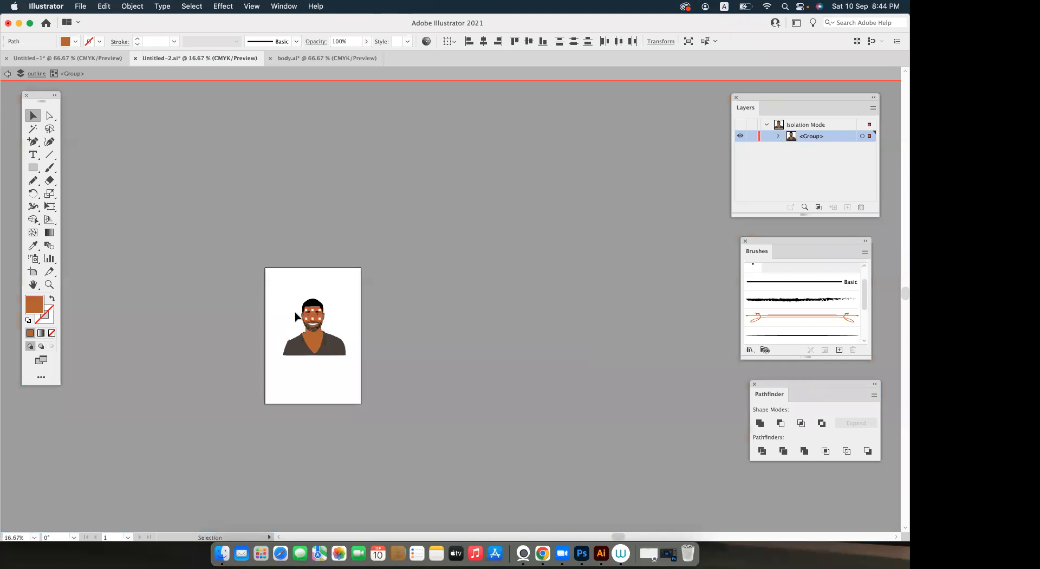
{"action": "key", "text": "super+0"}
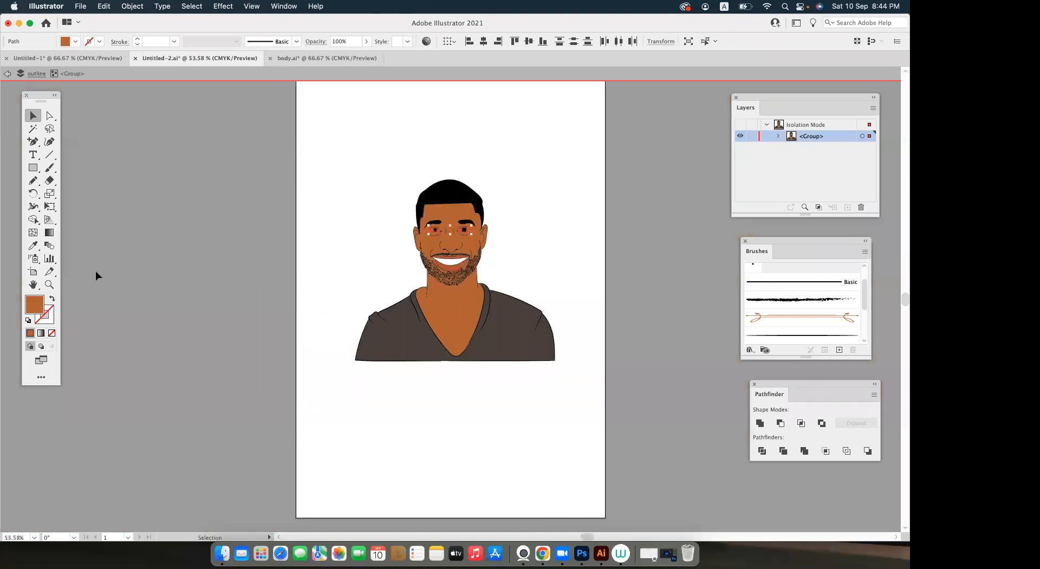
{"action": "left_click", "coordinate": [32, 246]}
{"action": "left_click", "coordinate": [379, 239]}
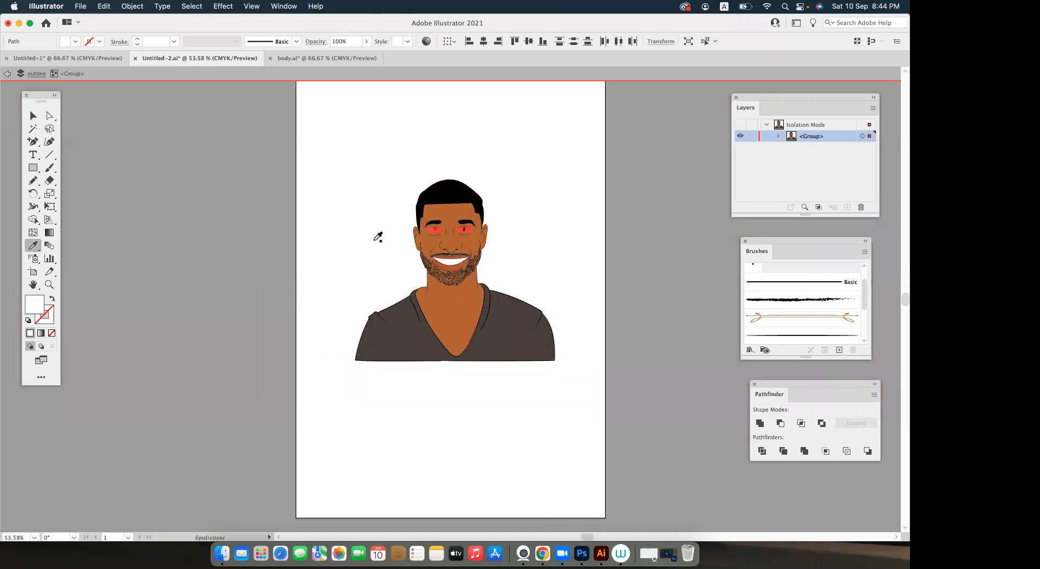
{"action": "key", "text": "Escape"}
Lock the outline layer and add a new layer between it and the outline copy layer.
{"action": "key", "text": "super+plus"}
{"action": "key", "text": "super+plus"}
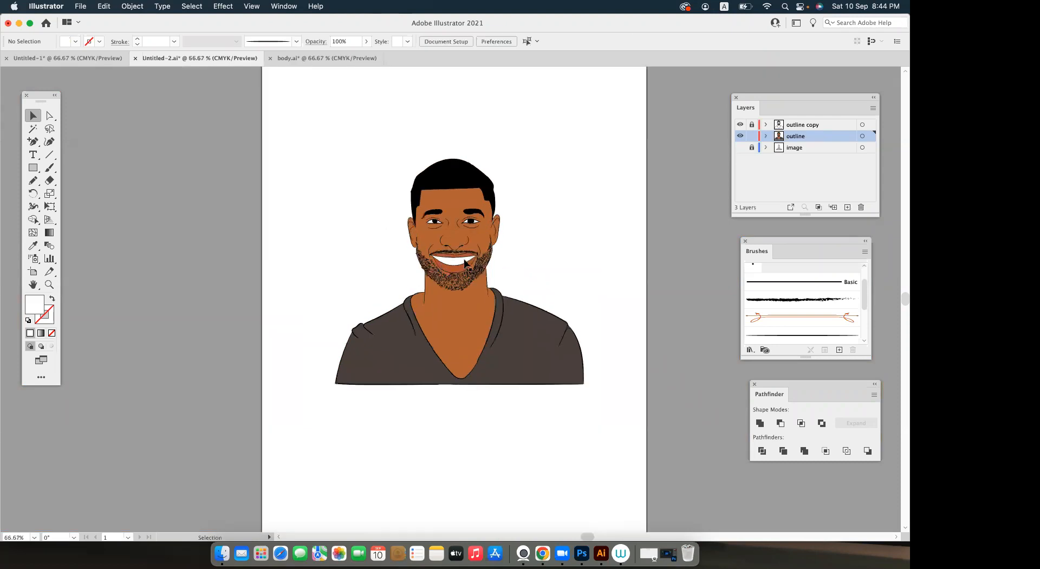
{"action": "key", "text": "super+plus"}
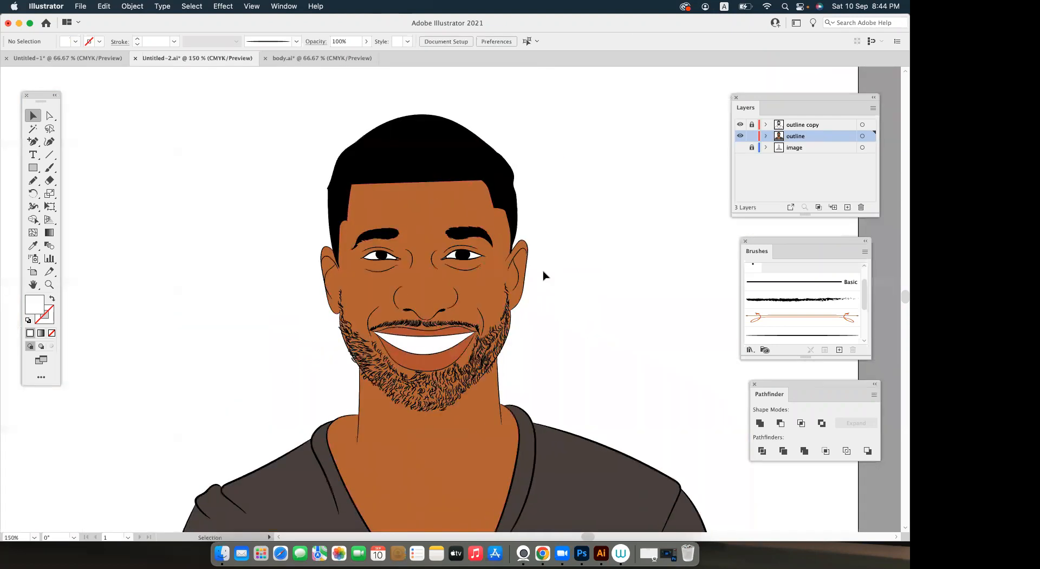
{"action": "key", "text": "super+plus"}
{"action": "key", "text": "super+plus"}
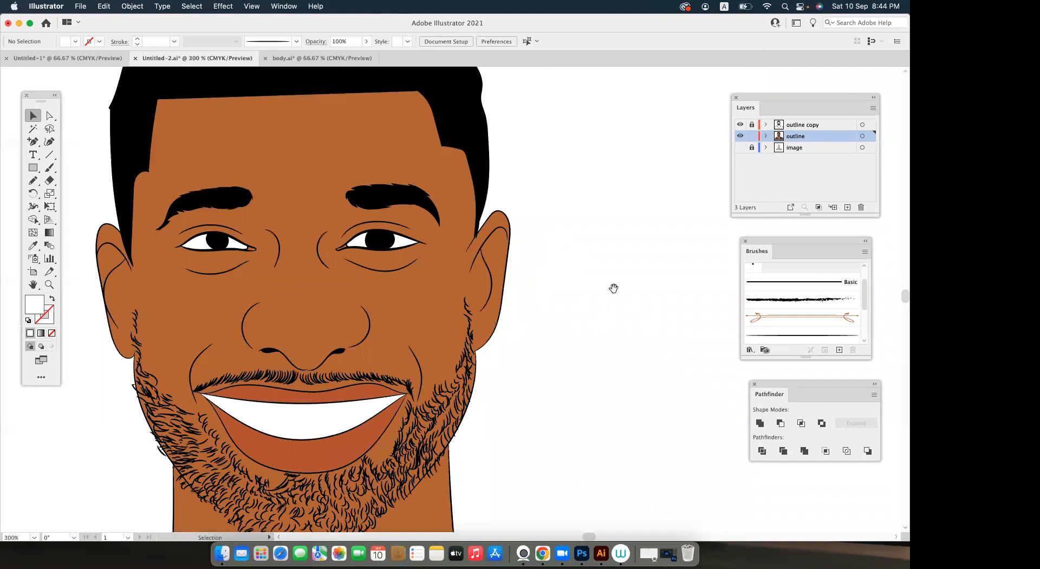
{"action": "left_click_drag", "start_coordinate": [612, 288], "coordinate": [642, 307]}
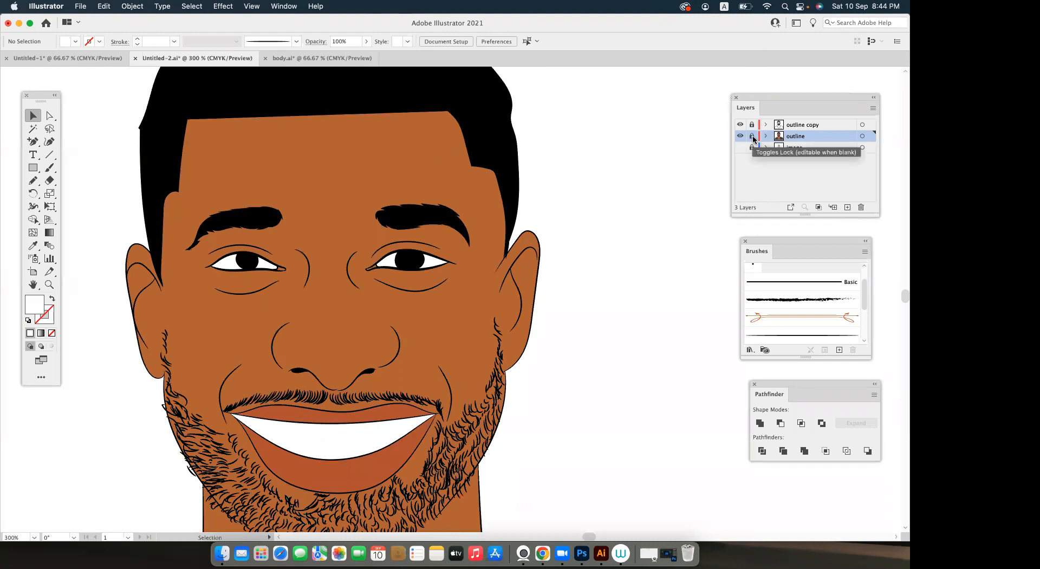
{"action": "left_click", "coordinate": [847, 208]}
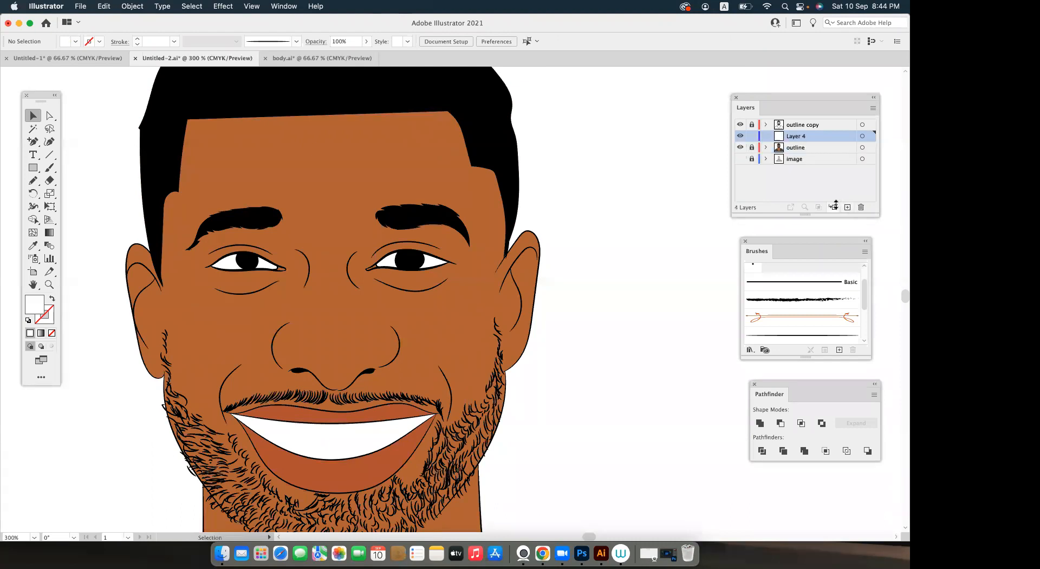
{"action": "left_click_drag", "start_coordinate": [806, 105], "coordinate": [797, 76]}
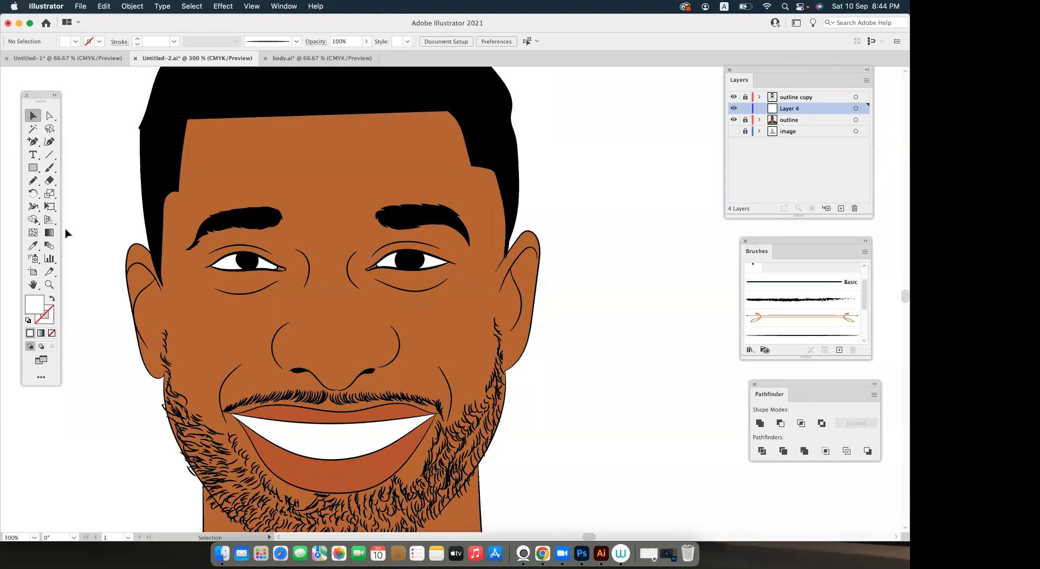
Sample the face's skin colour and darken the fill to A55926 for shading.
{"action": "left_click", "coordinate": [33, 245]}
{"action": "left_click", "coordinate": [246, 319]}
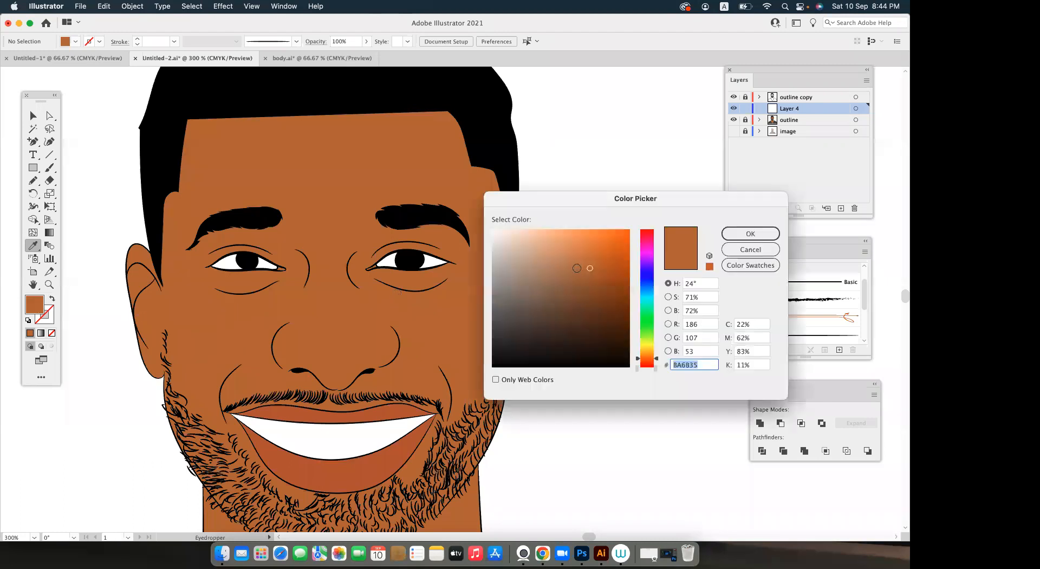
{"action": "left_click_drag", "start_coordinate": [592, 270], "coordinate": [597, 276]}
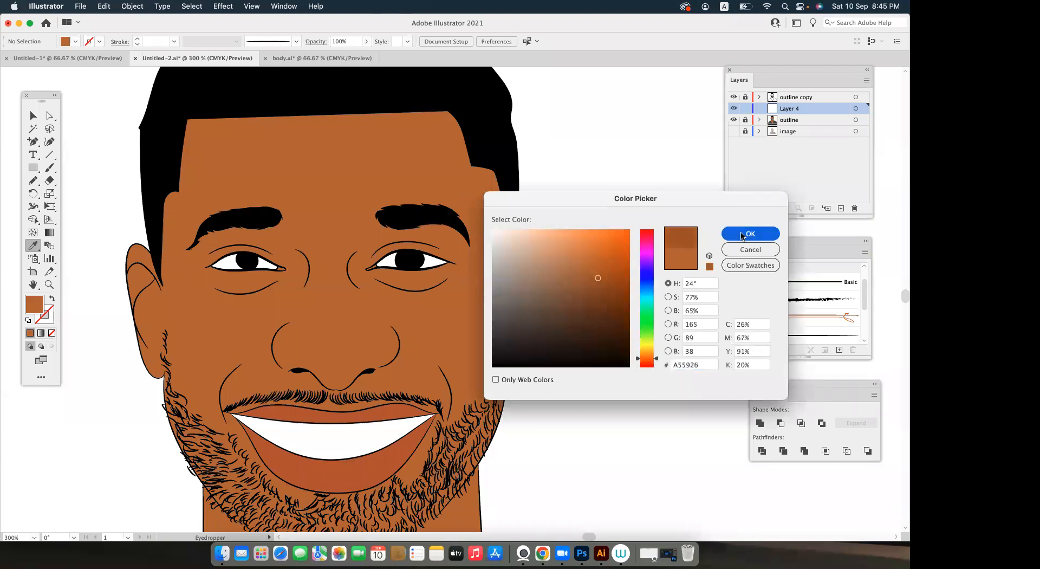
{"action": "key", "text": "Return"}
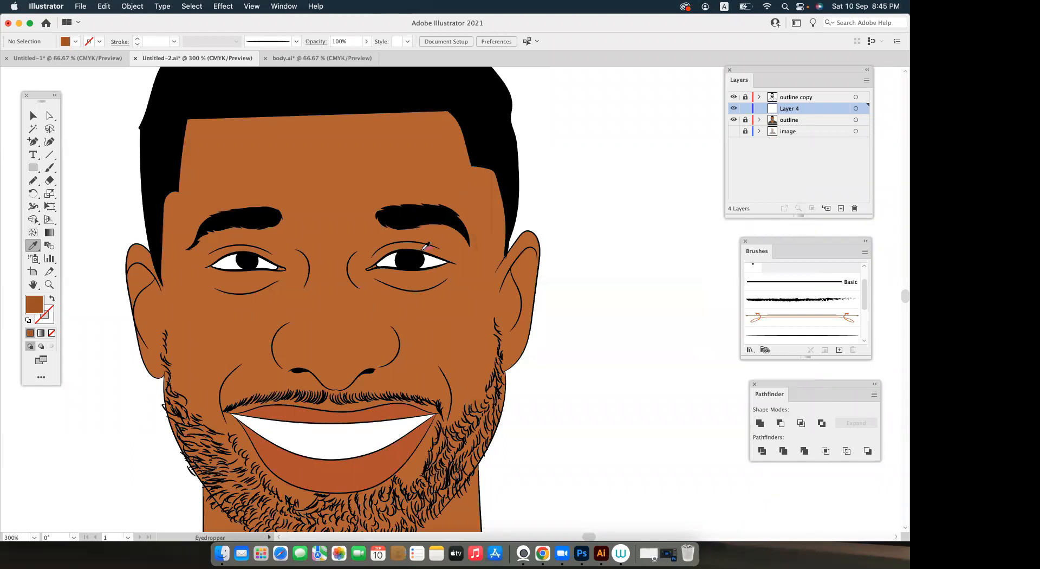
Draw a Pencil shadow shape around the man's left eye, from beneath the eyebrow past the inner corner to the under-eye crease.
{"action": "key", "text": "n"}
{"action": "key", "text": "super+equal"}
{"action": "scroll", "coordinate": [453, 279], "scroll_direction": "up", "scroll_amount": 3}
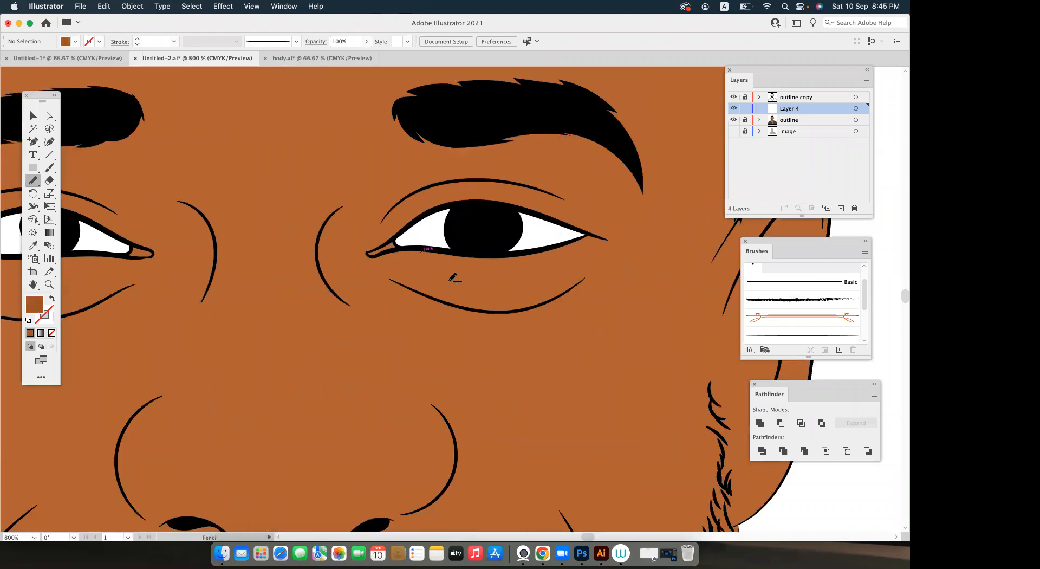
{"action": "scroll", "coordinate": [440, 335], "scroll_direction": "up", "scroll_amount": 4}
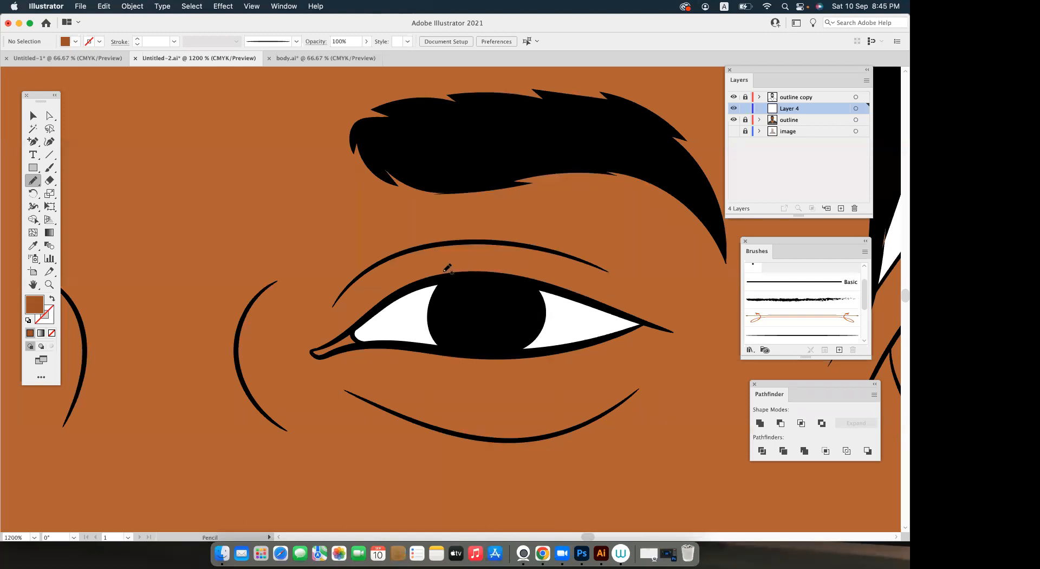
{"action": "scroll", "coordinate": [444, 278], "scroll_direction": "down", "scroll_amount": 2}
{"action": "scroll", "coordinate": [444, 279], "scroll_direction": "left", "scroll_amount": 2}
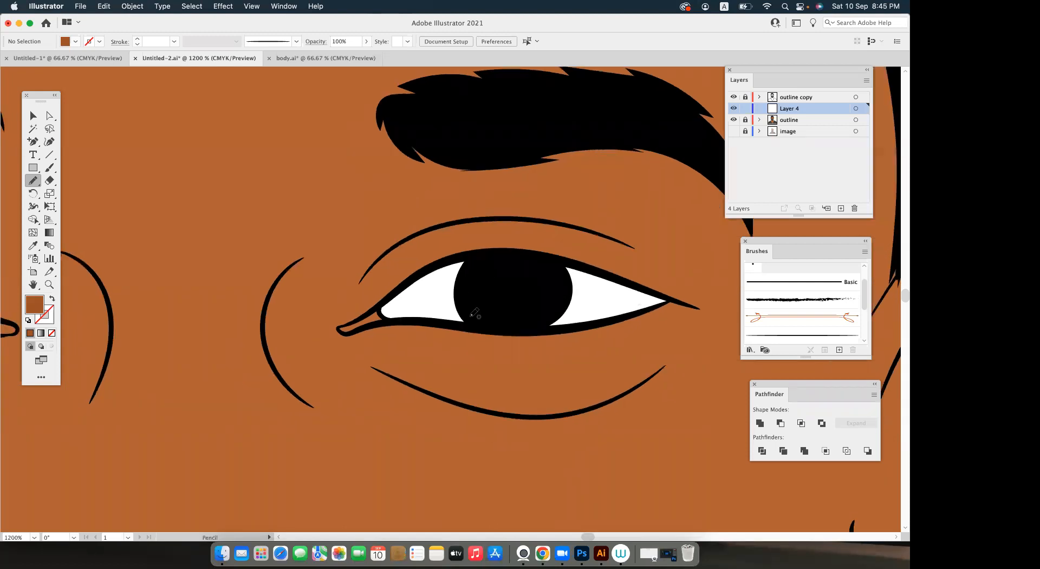
{"action": "scroll", "coordinate": [467, 314], "scroll_direction": "down", "scroll_amount": 3}
{"action": "scroll", "coordinate": [467, 314], "scroll_direction": "right", "scroll_amount": 1}
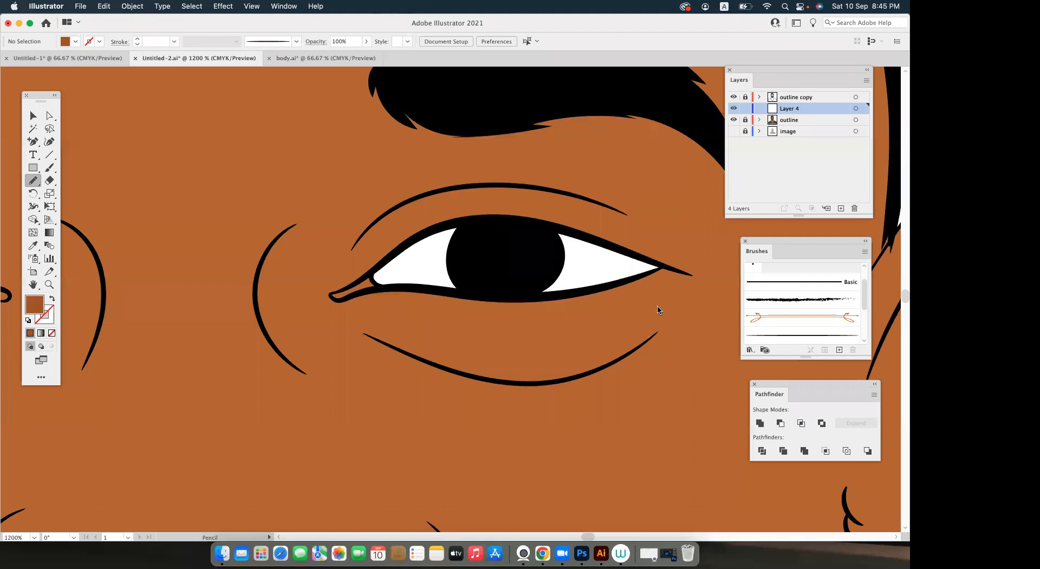
{"action": "mouse_move", "coordinate": [381, 313]}
{"action": "left_mouse_down"}
{"action": "mouse_move", "coordinate": [391, 327]}
{"action": "mouse_move", "coordinate": [414, 307]}
{"action": "mouse_move", "coordinate": [434, 343]}
{"action": "left_mouse_up"}
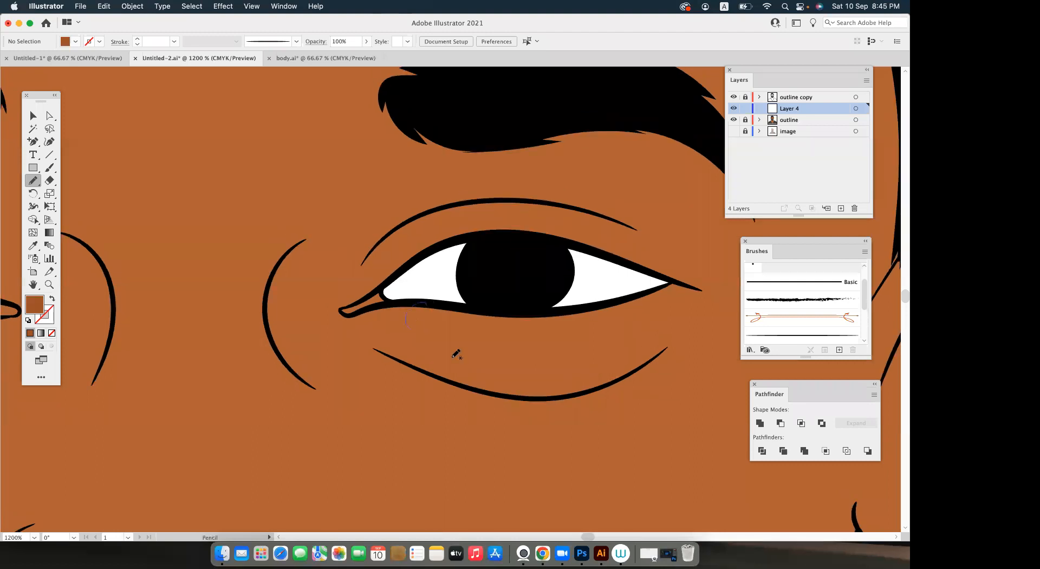
{"action": "mouse_move", "coordinate": [523, 368]}
{"action": "left_mouse_down"}
{"action": "mouse_move", "coordinate": [620, 366]}
{"action": "mouse_move", "coordinate": [673, 341]}
{"action": "left_mouse_up"}
{"action": "mouse_move", "coordinate": [537, 393]}
{"action": "left_mouse_down"}
{"action": "mouse_move", "coordinate": [398, 356]}
{"action": "mouse_move", "coordinate": [320, 371]}
{"action": "left_mouse_up"}
{"action": "mouse_move", "coordinate": [325, 436]}
{"action": "left_mouse_down"}
{"action": "mouse_move", "coordinate": [273, 300]}
{"action": "mouse_move", "coordinate": [289, 260]}
{"action": "left_mouse_up"}
{"action": "mouse_move", "coordinate": [397, 163]}
{"action": "left_mouse_down"}
{"action": "mouse_move", "coordinate": [501, 136]}
{"action": "mouse_move", "coordinate": [485, 196]}
{"action": "mouse_move", "coordinate": [496, 198]}
{"action": "mouse_move", "coordinate": [494, 225]}
{"action": "mouse_move", "coordinate": [410, 258]}
{"action": "mouse_move", "coordinate": [356, 316]}
{"action": "left_mouse_up"}
{"action": "key", "text": "v"}
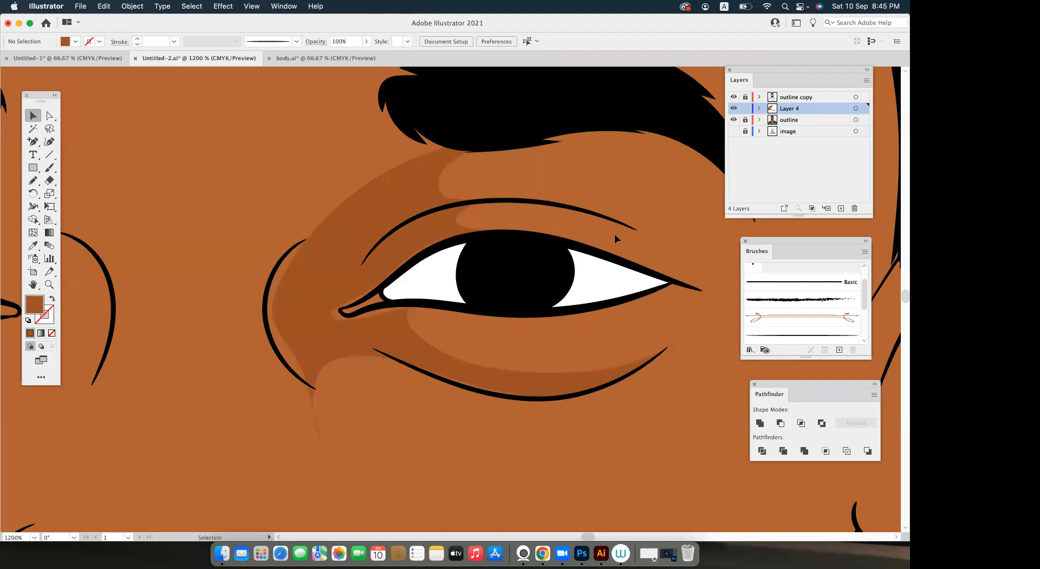
Draw an extra pointed Pencil shadow between the man's left eye and the bridge of the nose, extending the eye shading.
{"action": "scroll", "coordinate": [614, 234], "scroll_direction": "down", "scroll_amount": 3}
{"action": "scroll", "coordinate": [596, 249], "scroll_direction": "right", "scroll_amount": 2}
{"action": "scroll", "coordinate": [595, 249], "scroll_direction": "up", "scroll_amount": 1}
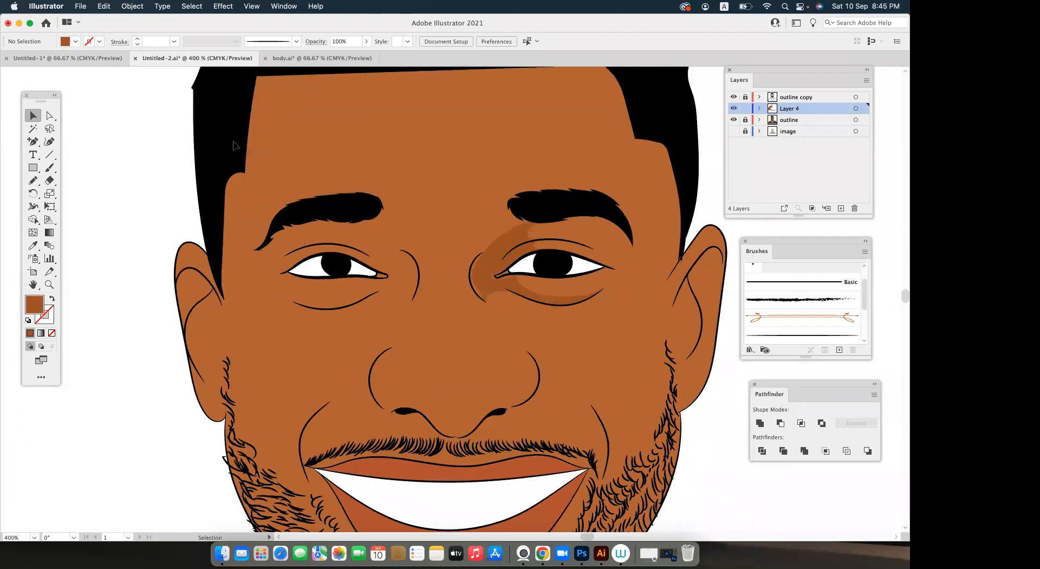
{"action": "left_click", "coordinate": [33, 180]}
{"action": "left_click_drag", "start_coordinate": [498, 280], "coordinate": [486, 303]}
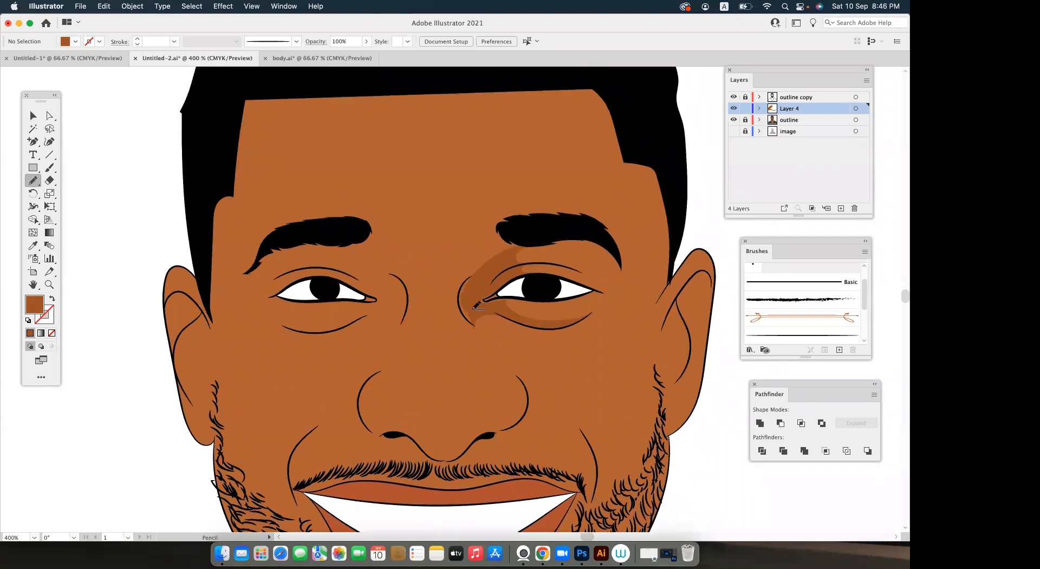
{"action": "scroll", "coordinate": [486, 302], "scroll_direction": "up", "scroll_amount": 1}
{"action": "scroll", "coordinate": [471, 310], "scroll_direction": "up", "scroll_amount": 2}
{"action": "mouse_move", "coordinate": [475, 217]}
{"action": "left_mouse_down"}
{"action": "mouse_move", "coordinate": [375, 301]}
{"action": "mouse_move", "coordinate": [363, 345]}
{"action": "mouse_move", "coordinate": [383, 416]}
{"action": "mouse_move", "coordinate": [417, 438]}
{"action": "mouse_move", "coordinate": [438, 258]}
{"action": "left_mouse_up"}
{"action": "scroll", "coordinate": [429, 295], "scroll_direction": "down", "scroll_amount": 1}
{"action": "mouse_move", "coordinate": [448, 356]}
{"action": "left_mouse_down"}
{"action": "mouse_move", "coordinate": [401, 258]}
{"action": "mouse_move", "coordinate": [462, 282]}
{"action": "left_mouse_up"}
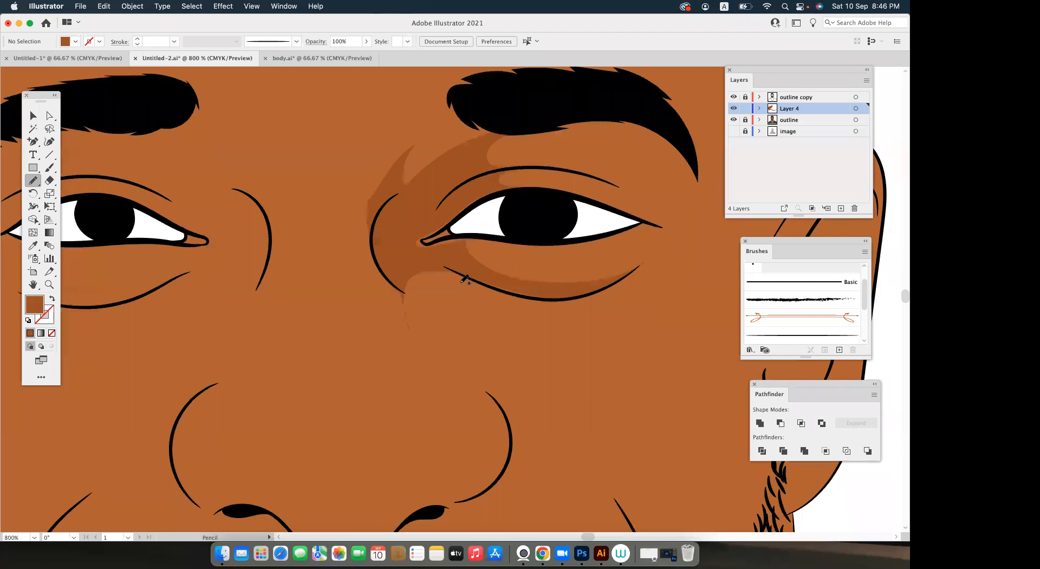
Draw a Pencil shadow along the man's right nostril wing, tapering under the nose to its tip.
{"action": "left_click_drag", "start_coordinate": [476, 272], "coordinate": [505, 170]}
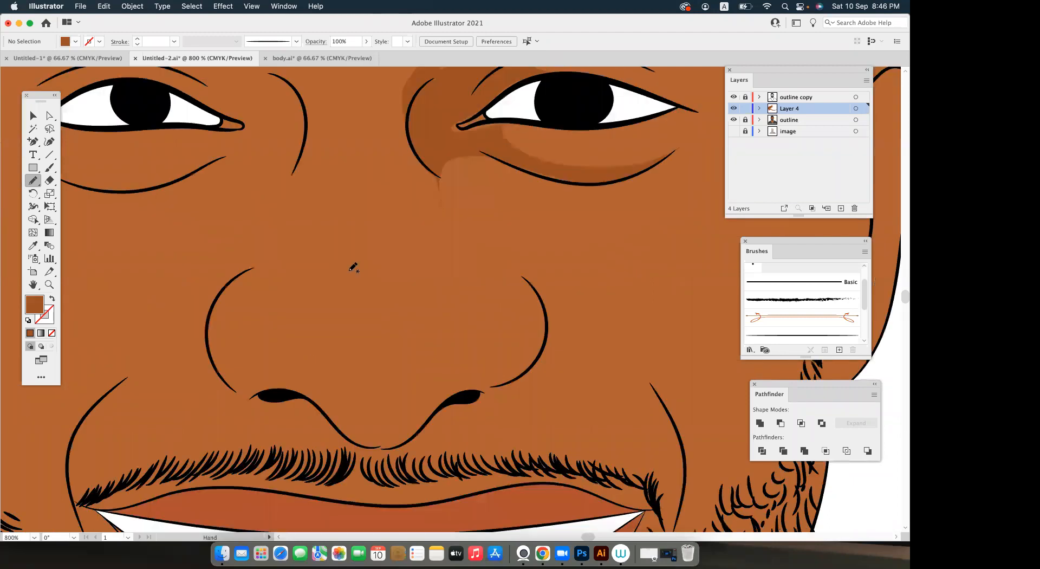
{"action": "key", "text": "super+plus"}
{"action": "left_click_drag", "start_coordinate": [210, 265], "coordinate": [161, 152]}
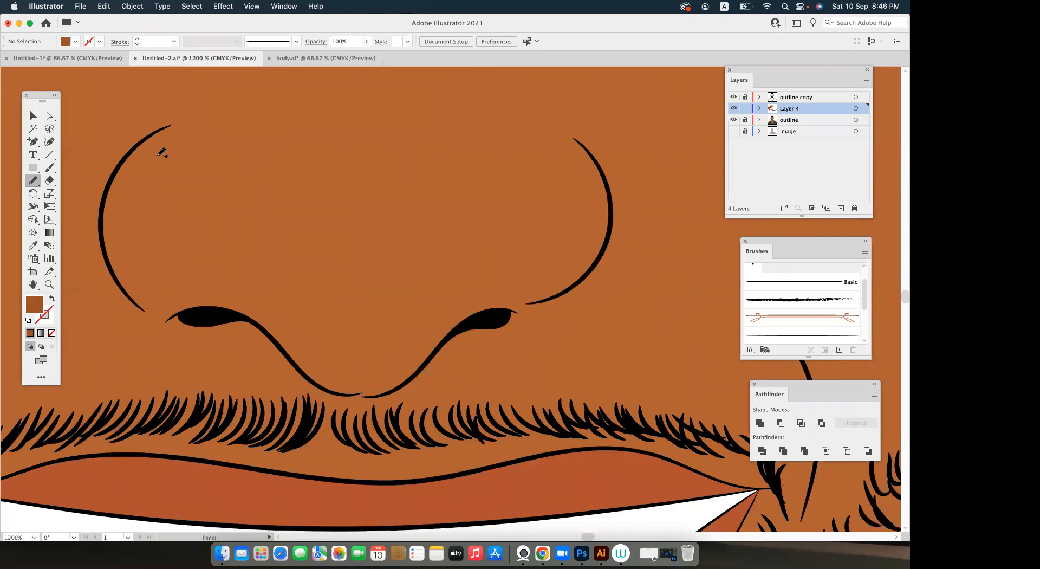
{"action": "mouse_move", "coordinate": [112, 181]}
{"action": "left_mouse_down"}
{"action": "mouse_move", "coordinate": [118, 225]}
{"action": "mouse_move", "coordinate": [221, 273]}
{"action": "left_mouse_up"}
{"action": "mouse_move", "coordinate": [278, 327]}
{"action": "left_mouse_down"}
{"action": "mouse_move", "coordinate": [324, 373]}
{"action": "mouse_move", "coordinate": [367, 390]}
{"action": "mouse_move", "coordinate": [297, 371]}
{"action": "mouse_move", "coordinate": [254, 328]}
{"action": "mouse_move", "coordinate": [202, 329]}
{"action": "mouse_move", "coordinate": [129, 295]}
{"action": "mouse_move", "coordinate": [101, 214]}
{"action": "mouse_move", "coordinate": [114, 174]}
{"action": "left_mouse_up"}
{"action": "key", "text": "v"}
{"action": "scroll", "coordinate": [269, 220], "scroll_direction": "down", "scroll_amount": 1}
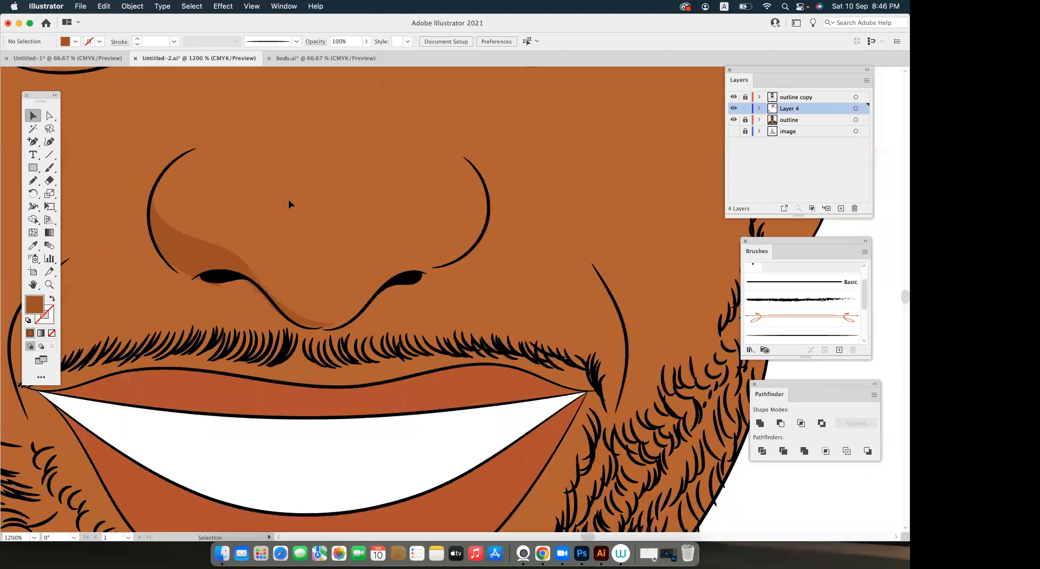
Draw a matching Pencil shadow along the man's left nostril wing down to the nose tip.
{"action": "scroll", "coordinate": [288, 203], "scroll_direction": "down", "scroll_amount": 5}
{"action": "left_click", "coordinate": [33, 180]}
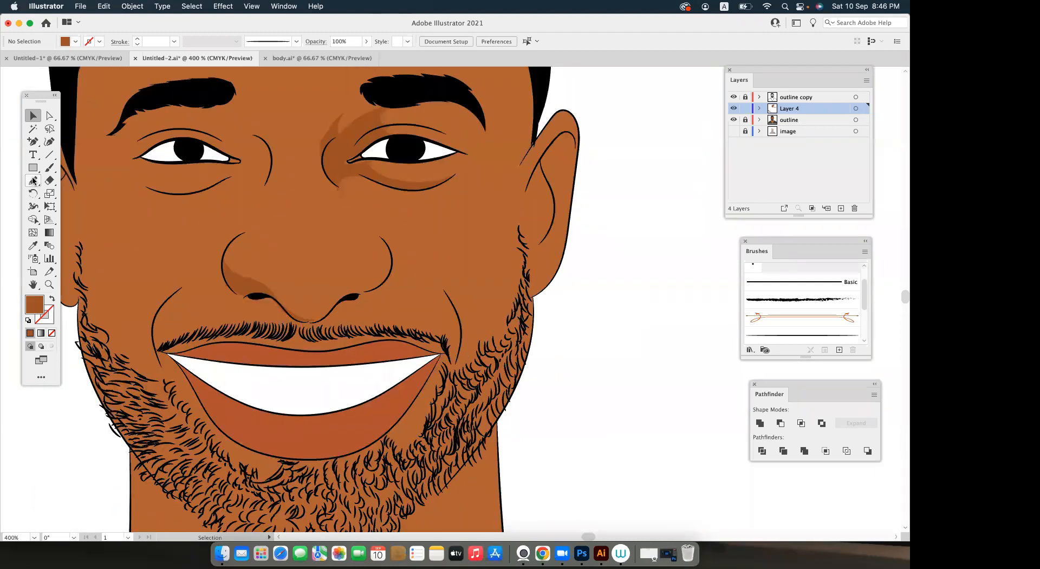
{"action": "scroll", "coordinate": [293, 285], "scroll_direction": "right", "scroll_amount": 2}
{"action": "scroll", "coordinate": [293, 285], "scroll_direction": "up", "scroll_amount": 3}
{"action": "scroll", "coordinate": [560, 251], "scroll_direction": "left", "scroll_amount": 3}
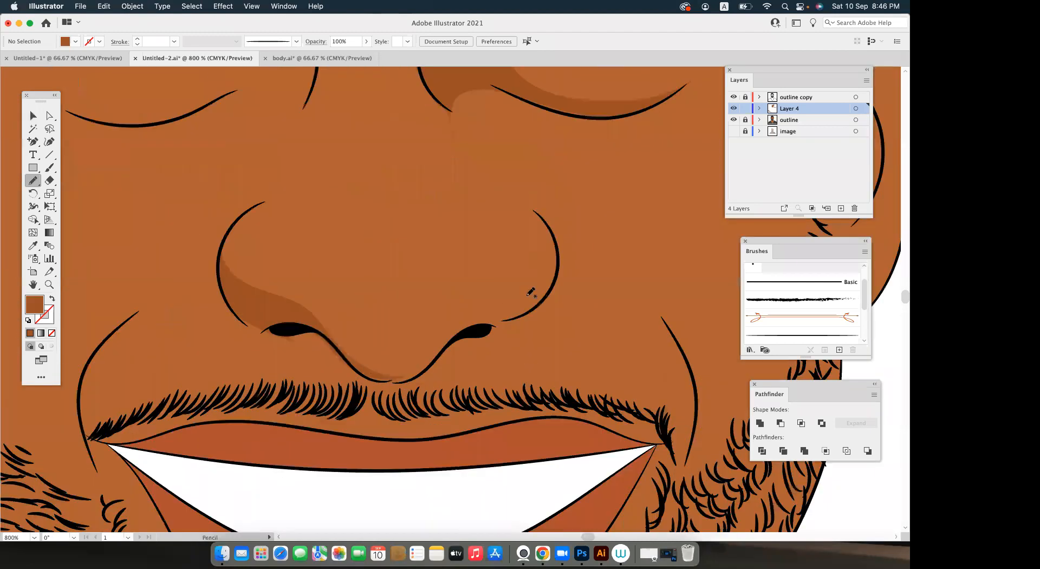
{"action": "left_click_drag", "start_coordinate": [531, 293], "coordinate": [450, 320]}
{"action": "mouse_move", "coordinate": [412, 373]}
{"action": "left_mouse_down"}
{"action": "mouse_move", "coordinate": [393, 381]}
{"action": "mouse_move", "coordinate": [422, 375]}
{"action": "mouse_move", "coordinate": [469, 334]}
{"action": "mouse_move", "coordinate": [523, 321]}
{"action": "mouse_move", "coordinate": [557, 281]}
{"action": "mouse_move", "coordinate": [562, 243]}
{"action": "left_mouse_up"}
{"action": "key", "text": "v"}
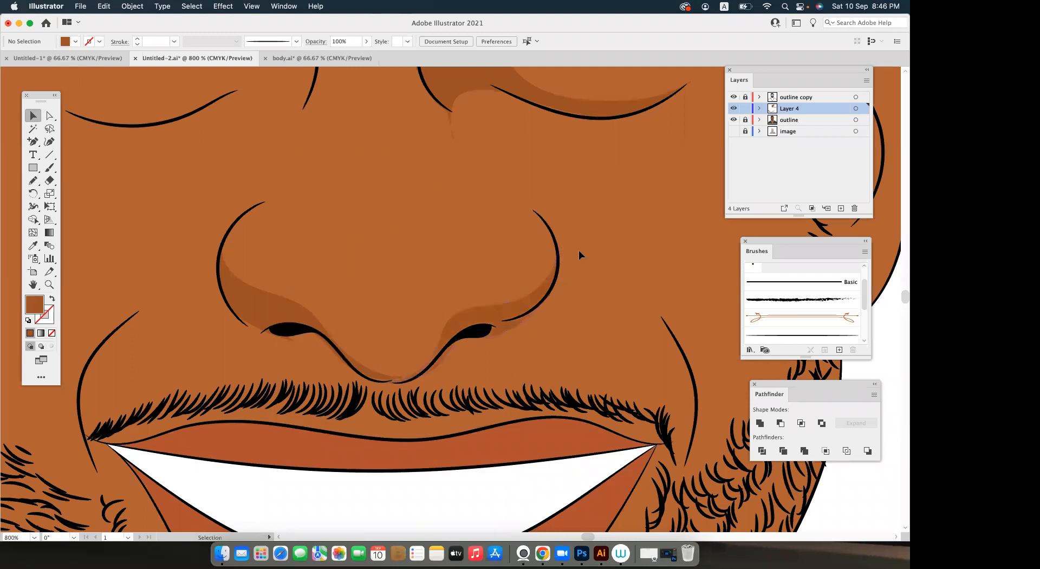
{"action": "scroll", "coordinate": [578, 250], "scroll_direction": "down", "scroll_amount": 3}
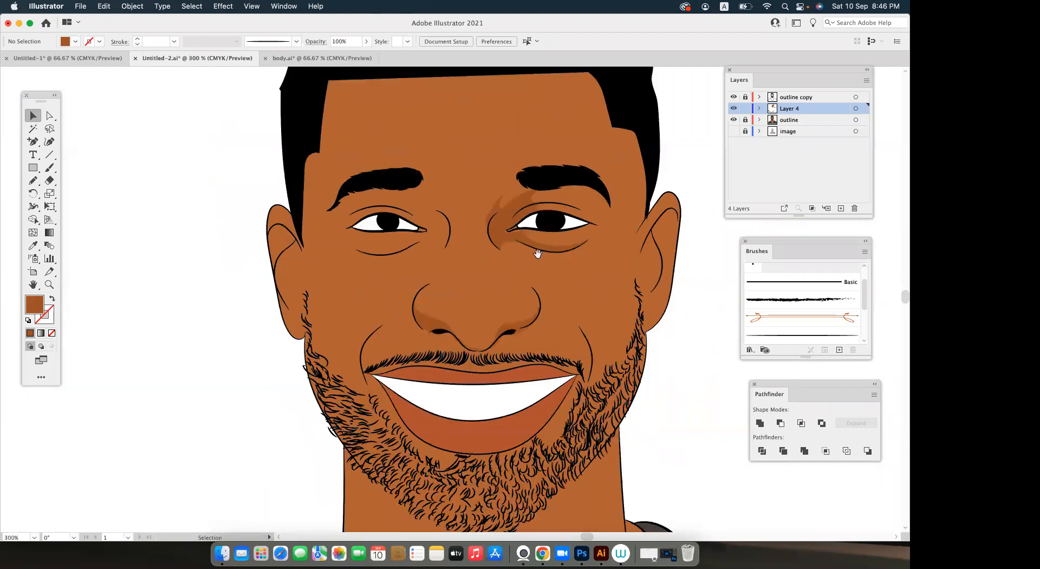
{"action": "scroll", "coordinate": [536, 255], "scroll_direction": "up", "scroll_amount": 3}
{"action": "scroll", "coordinate": [451, 270], "scroll_direction": "up", "scroll_amount": 5}
{"action": "scroll", "coordinate": [451, 270], "scroll_direction": "right", "scroll_amount": 3}
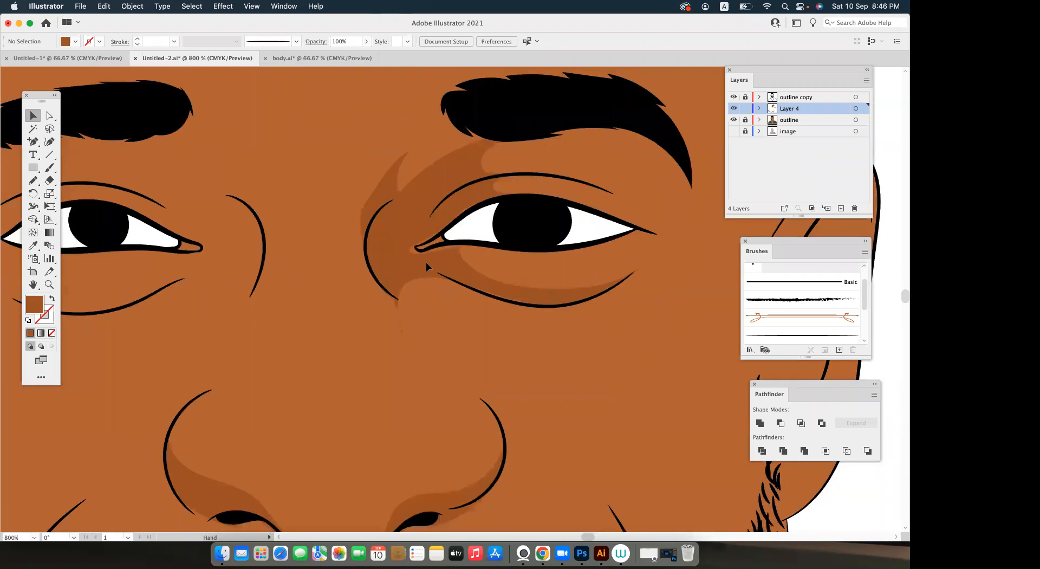
{"action": "scroll", "coordinate": [426, 263], "scroll_direction": "up", "scroll_amount": 2}
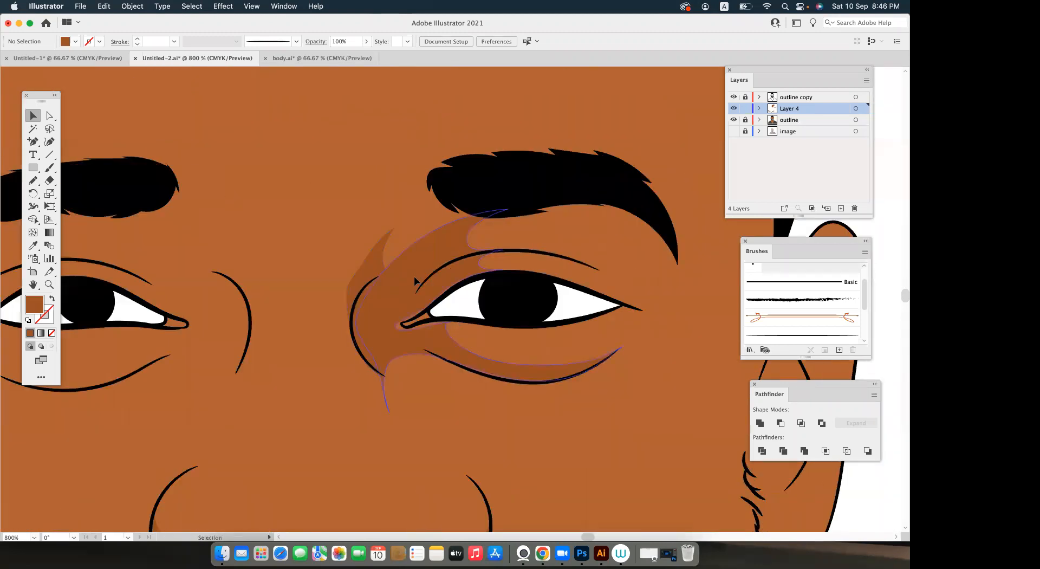
{"action": "scroll", "coordinate": [418, 318], "scroll_direction": "down", "scroll_amount": 5}
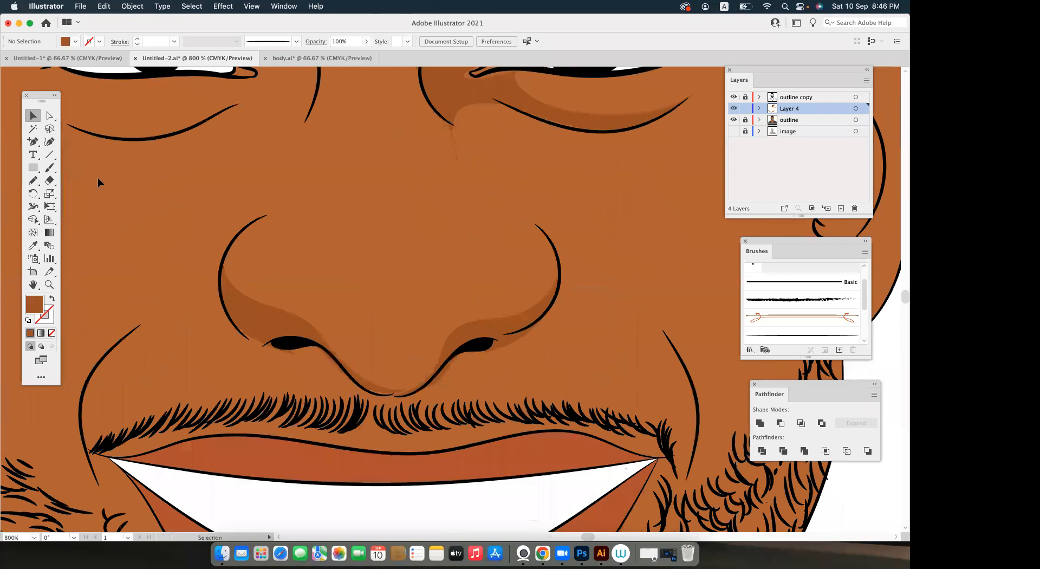
Draw a Pencil shadow shape around the man's right eye, from beneath the eyebrow past the inner corner to the under-eye crease.
{"action": "left_click", "coordinate": [33, 180]}
{"action": "scroll", "coordinate": [279, 224], "scroll_direction": "up", "scroll_amount": 5}
{"action": "scroll", "coordinate": [278, 224], "scroll_direction": "left", "scroll_amount": 3}
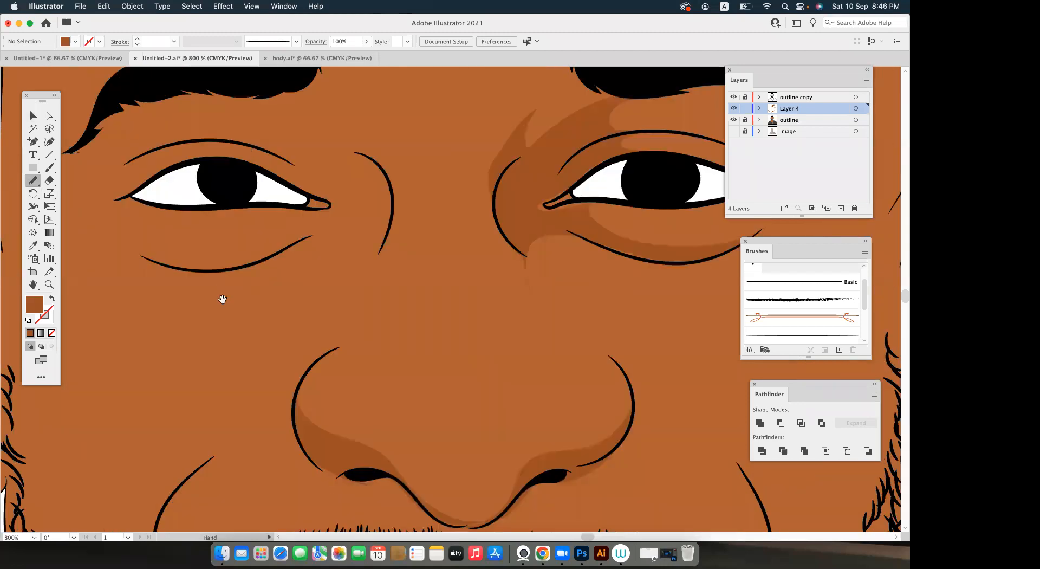
{"action": "scroll", "coordinate": [223, 299], "scroll_direction": "left", "scroll_amount": 3}
{"action": "scroll", "coordinate": [223, 299], "scroll_direction": "up", "scroll_amount": 1}
{"action": "mouse_move", "coordinate": [211, 260]}
{"action": "left_mouse_down"}
{"action": "mouse_move", "coordinate": [286, 277]}
{"action": "mouse_move", "coordinate": [355, 256]}
{"action": "mouse_move", "coordinate": [358, 227]}
{"action": "mouse_move", "coordinate": [351, 158]}
{"action": "left_mouse_up"}
{"action": "mouse_move", "coordinate": [296, 104]}
{"action": "left_mouse_down"}
{"action": "mouse_move", "coordinate": [451, 157]}
{"action": "mouse_move", "coordinate": [462, 260]}
{"action": "left_mouse_up"}
{"action": "mouse_move", "coordinate": [444, 302]}
{"action": "left_mouse_down"}
{"action": "mouse_move", "coordinate": [451, 254]}
{"action": "mouse_move", "coordinate": [411, 245]}
{"action": "left_mouse_up"}
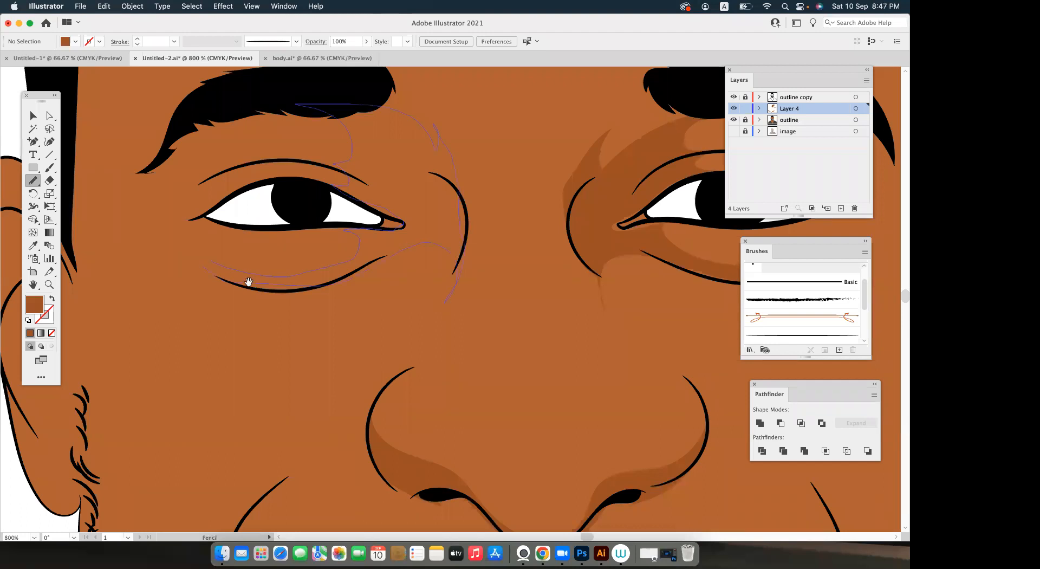
{"action": "key", "text": "v"}
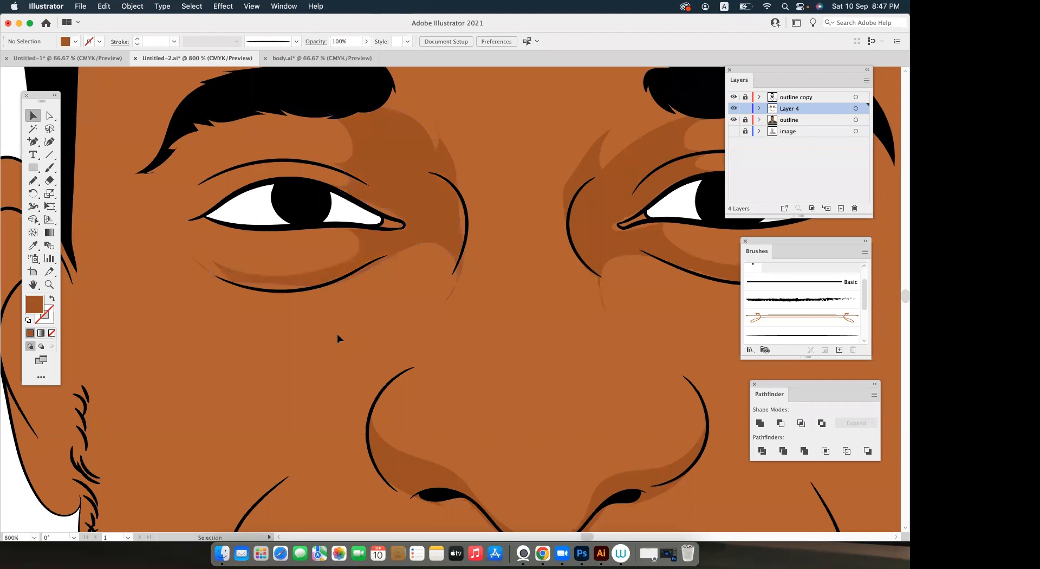
Draw a Pencil shadow inside the upper rim of the man's right ear, following its outer curve to the hairline.
{"action": "scroll", "coordinate": [337, 333], "scroll_direction": "down", "scroll_amount": 2}
{"action": "left_click_drag", "start_coordinate": [400, 313], "coordinate": [405, 308]}
{"action": "scroll", "coordinate": [404, 308], "scroll_direction": "right", "scroll_amount": 3}
{"action": "scroll", "coordinate": [405, 308], "scroll_direction": "down", "scroll_amount": 1}
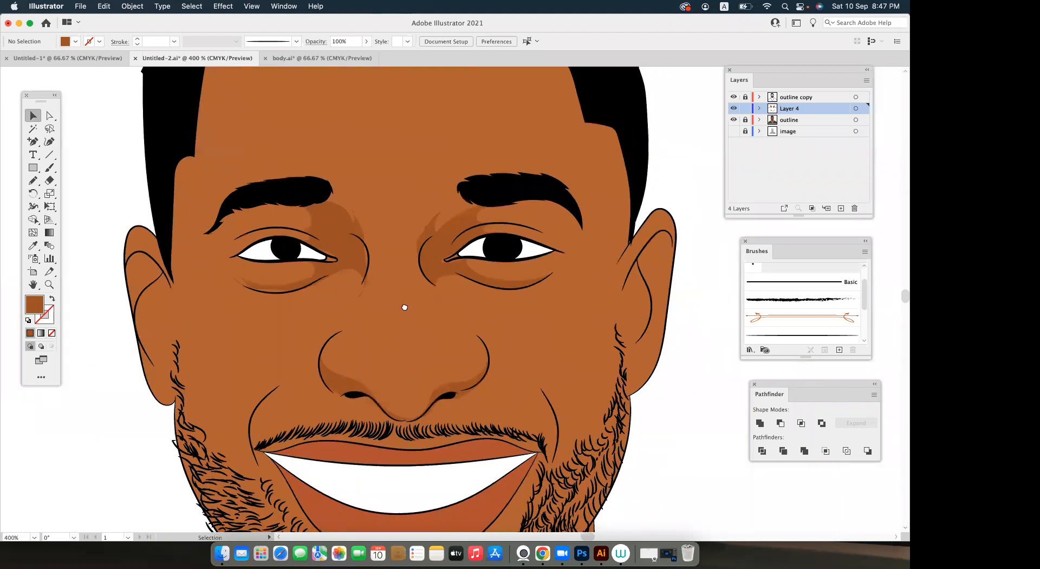
{"action": "left_click_drag", "start_coordinate": [386, 317], "coordinate": [373, 279]}
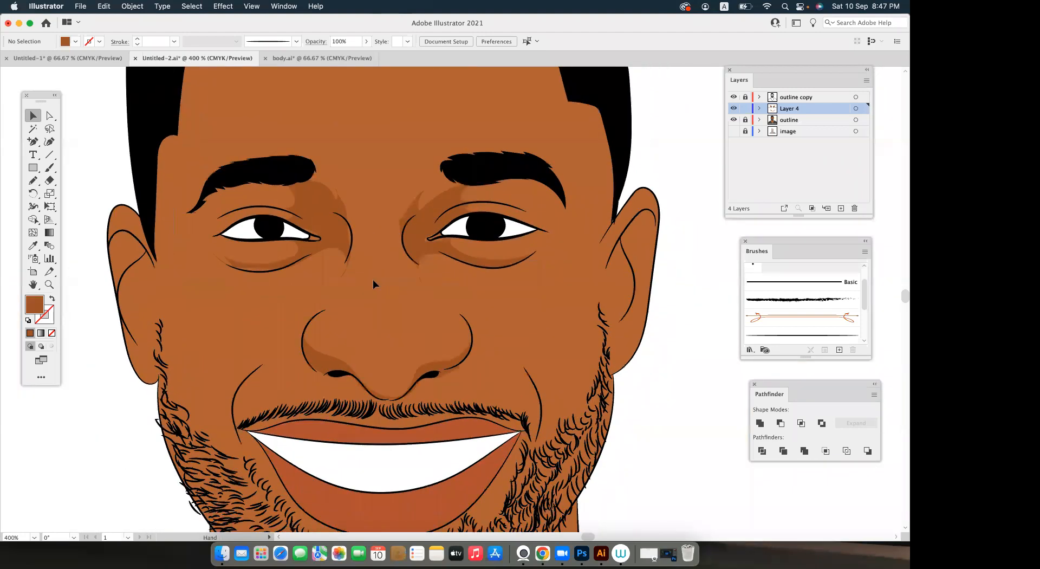
{"action": "left_click", "coordinate": [33, 180]}
{"action": "scroll", "coordinate": [212, 211], "scroll_direction": "left", "scroll_amount": 3}
{"action": "scroll", "coordinate": [212, 211], "scroll_direction": "down", "scroll_amount": 1}
{"action": "scroll", "coordinate": [213, 211], "scroll_direction": "up", "scroll_amount": 4}
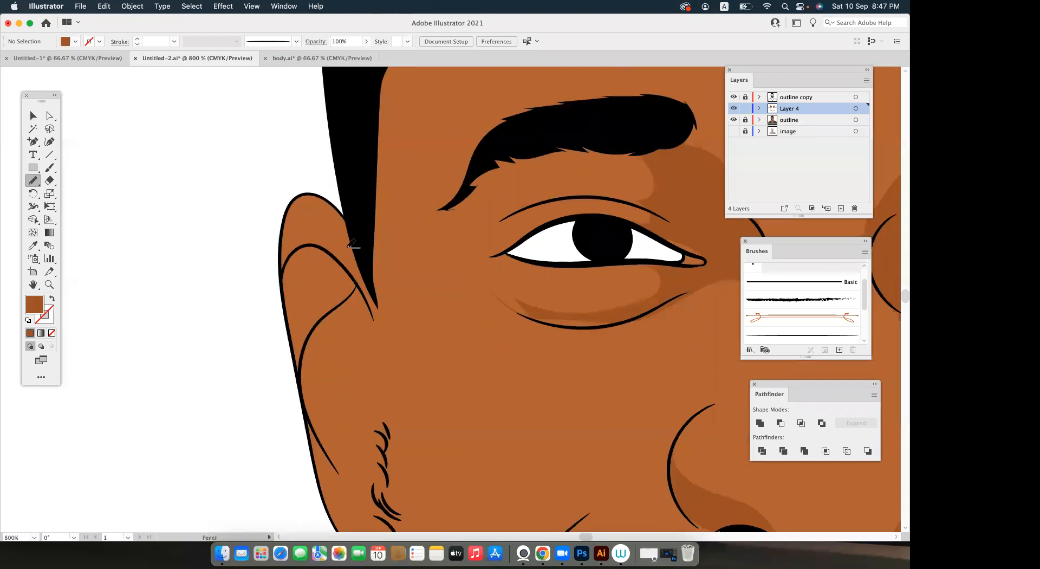
{"action": "mouse_move", "coordinate": [404, 294]}
{"action": "left_mouse_down"}
{"action": "mouse_move", "coordinate": [380, 262]}
{"action": "mouse_move", "coordinate": [303, 237]}
{"action": "mouse_move", "coordinate": [255, 309]}
{"action": "left_mouse_up"}
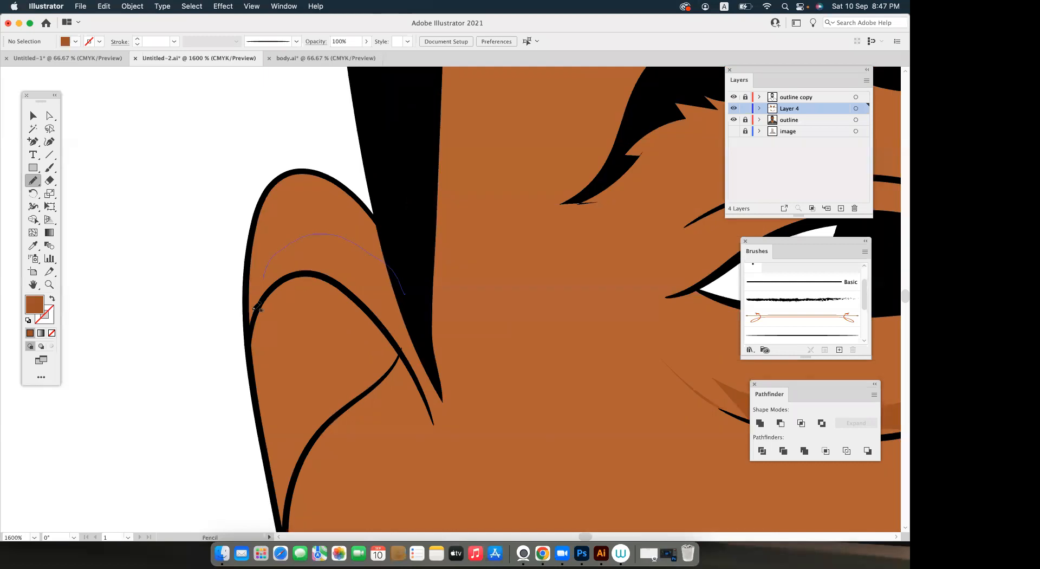
{"action": "mouse_move", "coordinate": [267, 200]}
{"action": "left_mouse_down"}
{"action": "mouse_move", "coordinate": [320, 176]}
{"action": "mouse_move", "coordinate": [364, 200]}
{"action": "mouse_move", "coordinate": [391, 309]}
{"action": "left_mouse_up"}
{"action": "scroll", "coordinate": [380, 170], "scroll_direction": "down", "scroll_amount": 5}
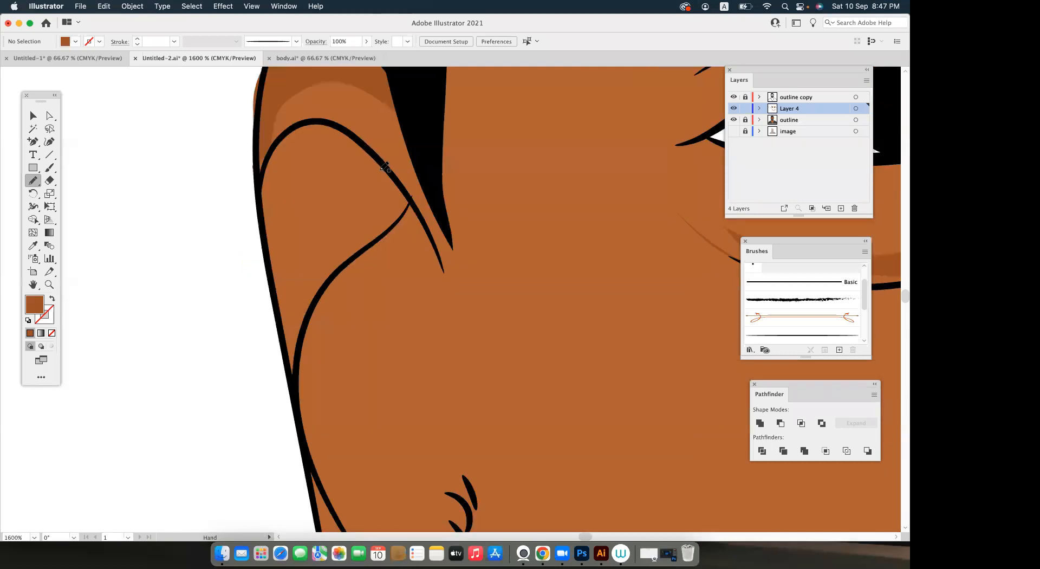
Move the shadow on the right ear's upper rim horizontally by about 0.2 mm and deselect it.
{"action": "scroll", "coordinate": [323, 145], "scroll_direction": "up", "scroll_amount": 3}
{"action": "key", "text": "v"}
{"action": "left_click_drag", "start_coordinate": [322, 145], "coordinate": [331, 146]}
{"action": "left_click", "coordinate": [120, 199]}
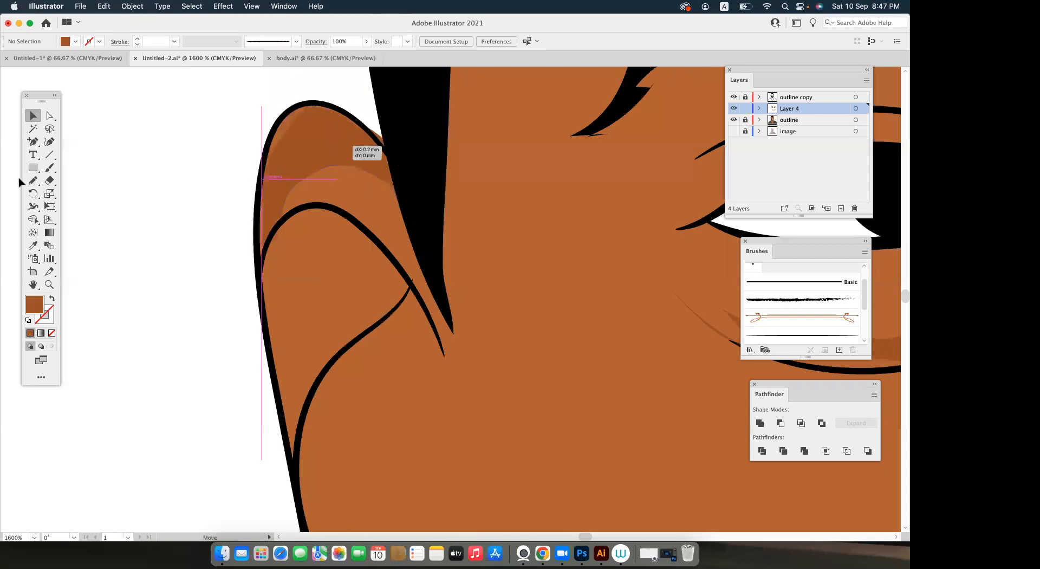
Draw a narrow Pencil shadow along the inner fold line of the man's right ear, tapering down toward the lobe.
{"action": "left_click", "coordinate": [31, 181]}
{"action": "left_click_drag", "start_coordinate": [353, 293], "coordinate": [379, 293]}
{"action": "mouse_move", "coordinate": [443, 283]}
{"action": "left_mouse_down"}
{"action": "mouse_move", "coordinate": [424, 189]}
{"action": "mouse_move", "coordinate": [378, 222]}
{"action": "left_mouse_up"}
{"action": "scroll", "coordinate": [379, 222], "scroll_direction": "down", "scroll_amount": 1}
{"action": "scroll", "coordinate": [380, 219], "scroll_direction": "down", "scroll_amount": 3}
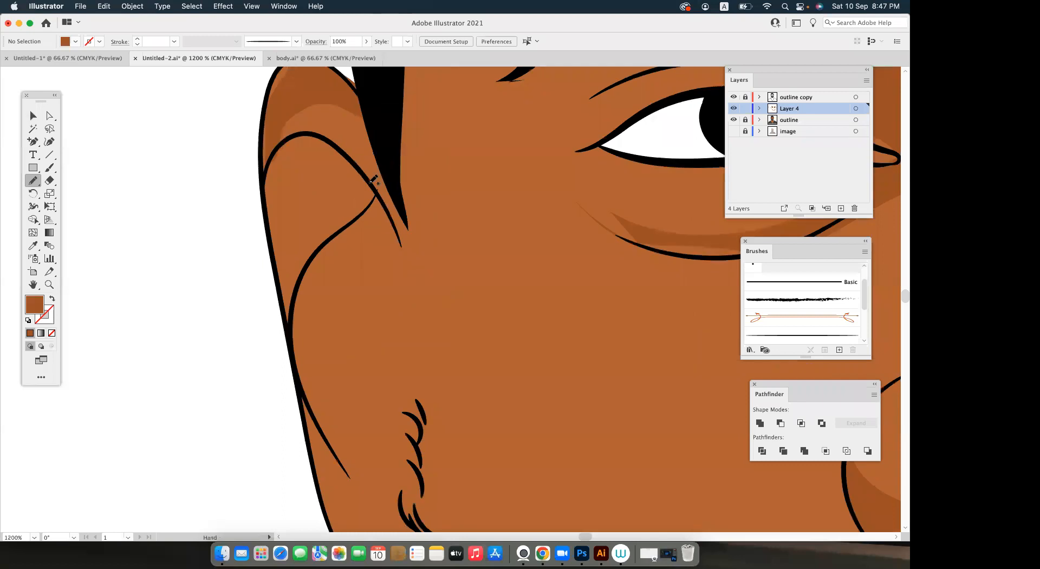
{"action": "left_click_drag", "start_coordinate": [367, 171], "coordinate": [301, 266]}
{"action": "mouse_move", "coordinate": [290, 319]}
{"action": "left_mouse_down"}
{"action": "mouse_move", "coordinate": [279, 331]}
{"action": "mouse_move", "coordinate": [302, 244]}
{"action": "mouse_move", "coordinate": [358, 171]}
{"action": "left_mouse_up"}
{"action": "scroll", "coordinate": [358, 170], "scroll_direction": "right", "scroll_amount": 2}
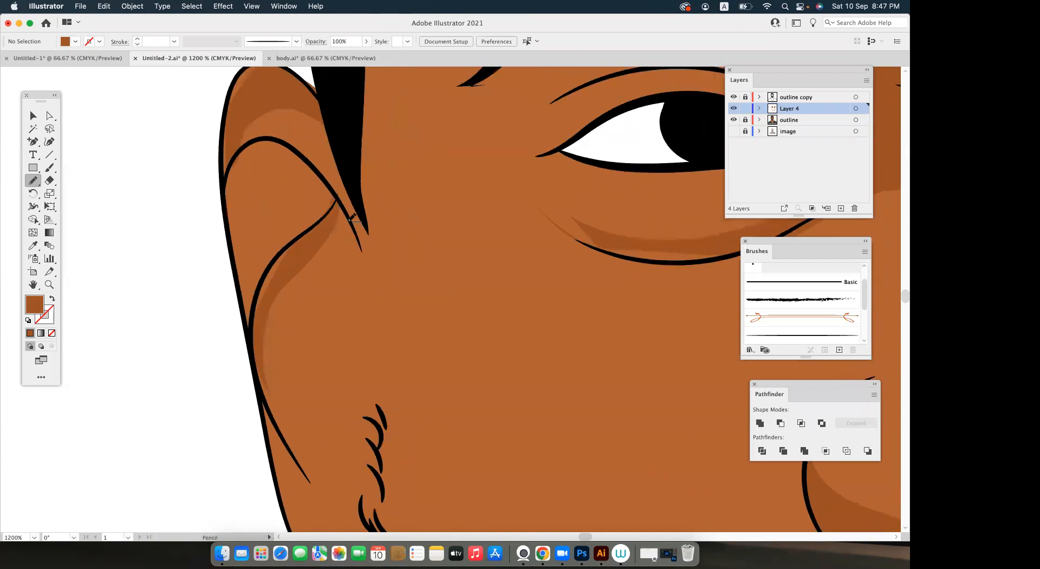
Draw a thin Pencil shadow along the outer side of the man's right smile line, down to the mouth corner.
{"action": "scroll", "coordinate": [354, 219], "scroll_direction": "up", "scroll_amount": 3}
{"action": "left_click_drag", "start_coordinate": [511, 238], "coordinate": [262, 229]}
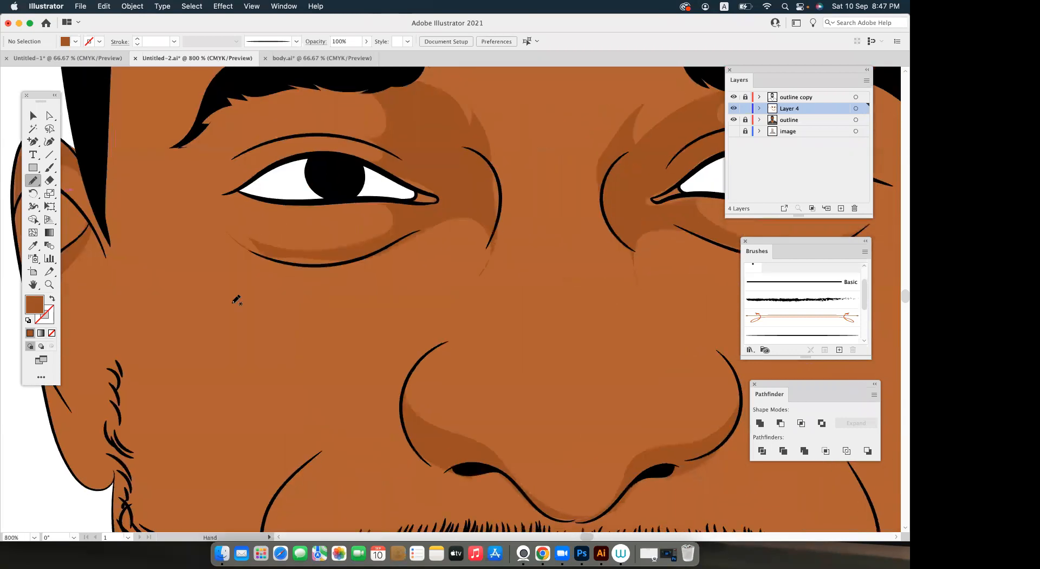
{"action": "left_click_drag", "start_coordinate": [311, 494], "coordinate": [230, 312]}
{"action": "mouse_move", "coordinate": [303, 233]}
{"action": "left_mouse_down"}
{"action": "mouse_move", "coordinate": [332, 190]}
{"action": "mouse_move", "coordinate": [285, 237]}
{"action": "mouse_move", "coordinate": [286, 307]}
{"action": "mouse_move", "coordinate": [304, 367]}
{"action": "mouse_move", "coordinate": [284, 292]}
{"action": "mouse_move", "coordinate": [312, 232]}
{"action": "left_mouse_up"}
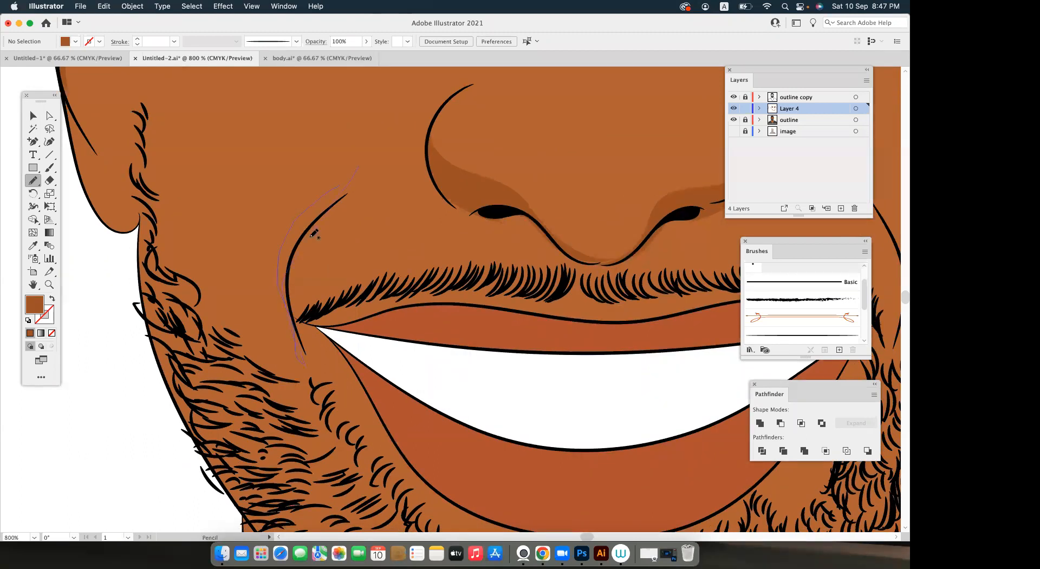
Draw a matching thin Pencil shadow along the outer side of the man's left smile line.
{"action": "key", "text": "super+minus"}
{"action": "mouse_move", "coordinate": [557, 307]}
{"action": "left_mouse_down"}
{"action": "mouse_move", "coordinate": [386, 274]}
{"action": "mouse_move", "coordinate": [336, 244]}
{"action": "mouse_move", "coordinate": [323, 222]}
{"action": "left_mouse_up"}
{"action": "key", "text": "super+equal"}
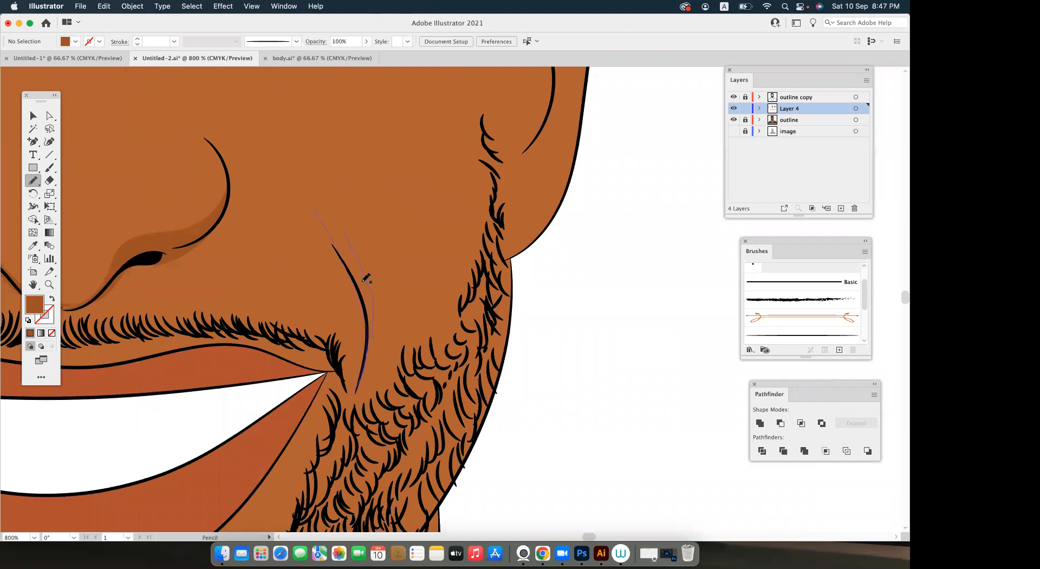
Draw a Pencil shadow inside the upper rim of the man's left ear, tapering down along the line beside the hairline.
{"action": "scroll", "coordinate": [363, 279], "scroll_direction": "down", "scroll_amount": 1}
{"action": "scroll", "coordinate": [427, 331], "scroll_direction": "down", "scroll_amount": 1}
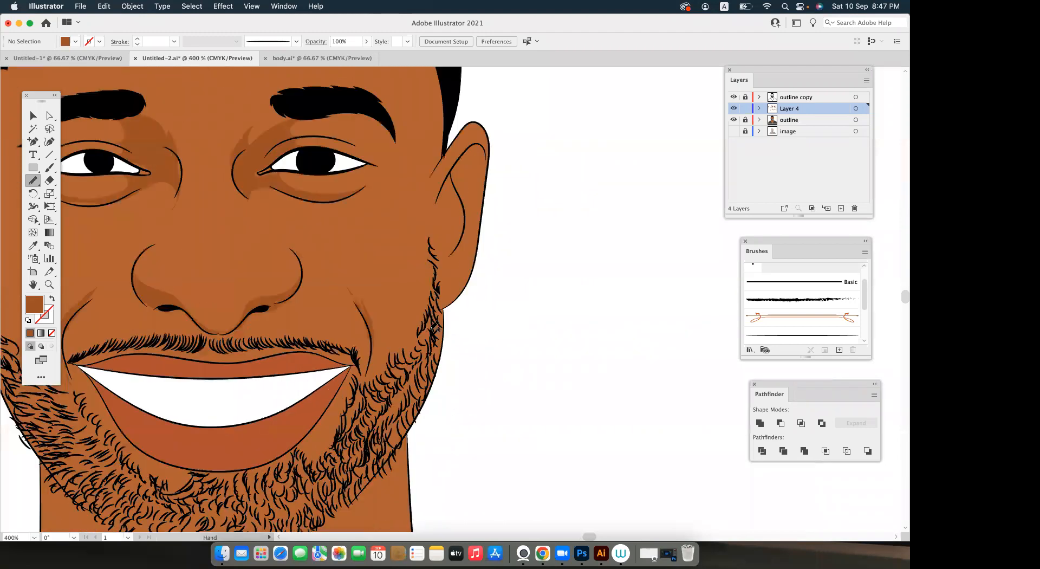
{"action": "left_click_drag", "start_coordinate": [437, 167], "coordinate": [485, 292]}
{"action": "scroll", "coordinate": [487, 291], "scroll_direction": "up", "scroll_amount": 1}
{"action": "scroll", "coordinate": [479, 342], "scroll_direction": "up", "scroll_amount": 2}
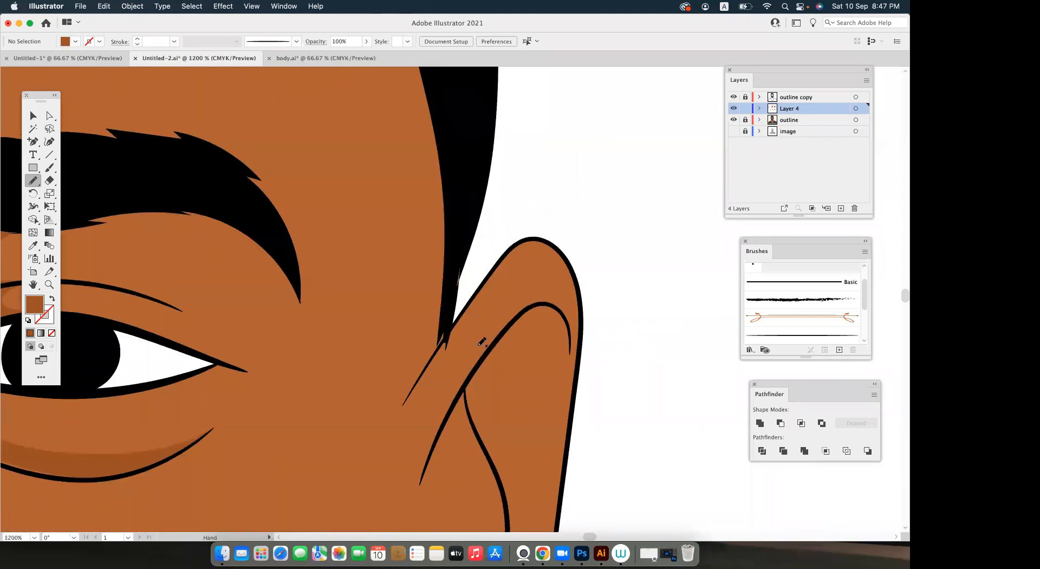
{"action": "scroll", "coordinate": [484, 306], "scroll_direction": "down", "scroll_amount": 1}
{"action": "scroll", "coordinate": [484, 307], "scroll_direction": "right", "scroll_amount": 1}
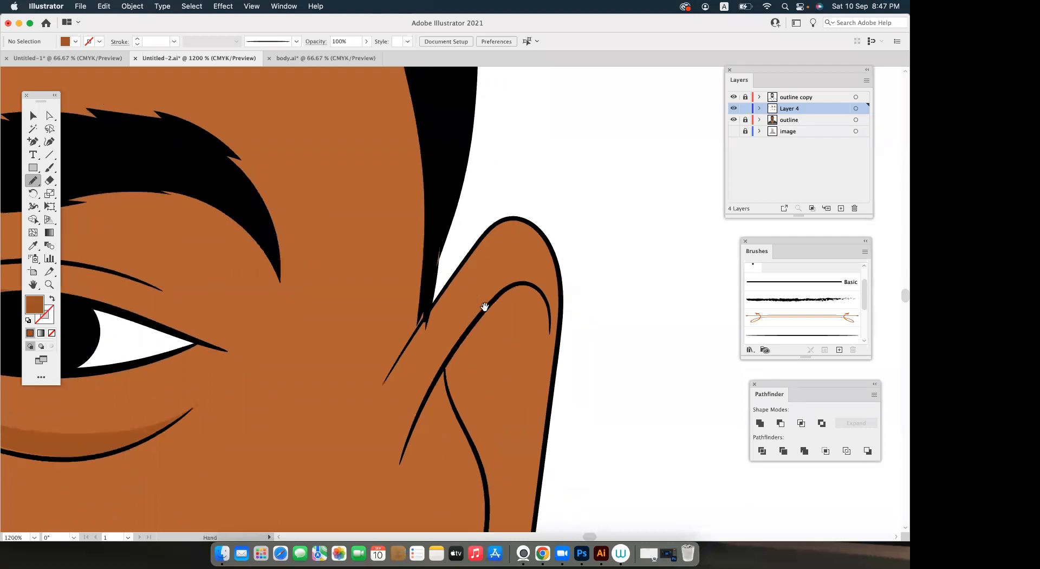
{"action": "mouse_move", "coordinate": [476, 262]}
{"action": "left_mouse_down"}
{"action": "mouse_move", "coordinate": [547, 308]}
{"action": "mouse_move", "coordinate": [544, 256]}
{"action": "mouse_move", "coordinate": [520, 216]}
{"action": "mouse_move", "coordinate": [495, 219]}
{"action": "mouse_move", "coordinate": [442, 270]}
{"action": "left_mouse_up"}
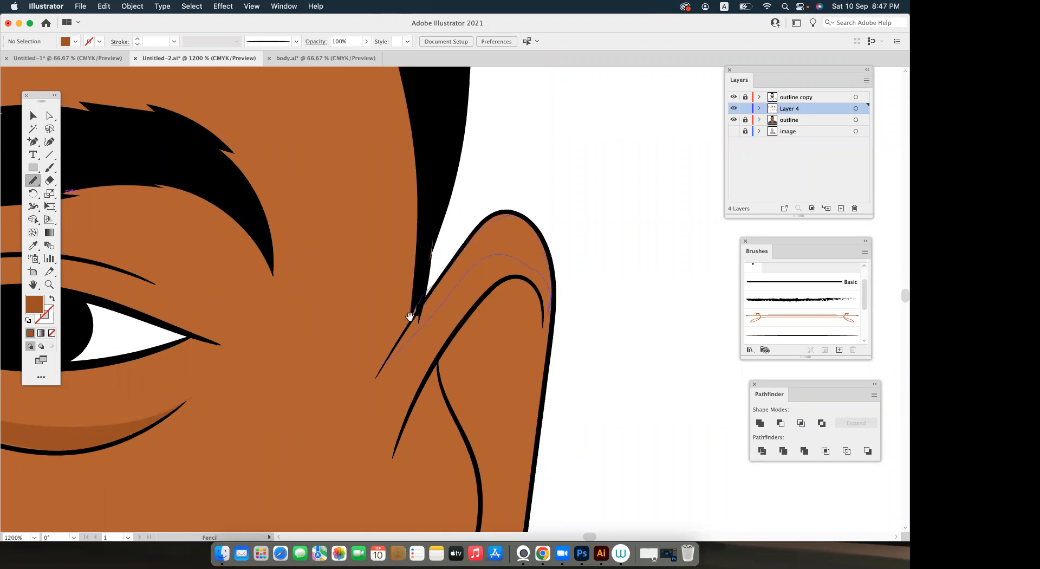
{"action": "left_click_drag", "start_coordinate": [483, 230], "coordinate": [517, 118]}
Draw a long Pencil shadow beside the inner fold line of the man's left ear.
{"action": "mouse_move", "coordinate": [502, 205]}
{"action": "left_mouse_down"}
{"action": "mouse_move", "coordinate": [530, 353]}
{"action": "mouse_move", "coordinate": [515, 423]}
{"action": "left_mouse_up"}
{"action": "mouse_move", "coordinate": [522, 385]}
{"action": "left_mouse_down"}
{"action": "mouse_move", "coordinate": [472, 252]}
{"action": "mouse_move", "coordinate": [496, 216]}
{"action": "left_mouse_up"}
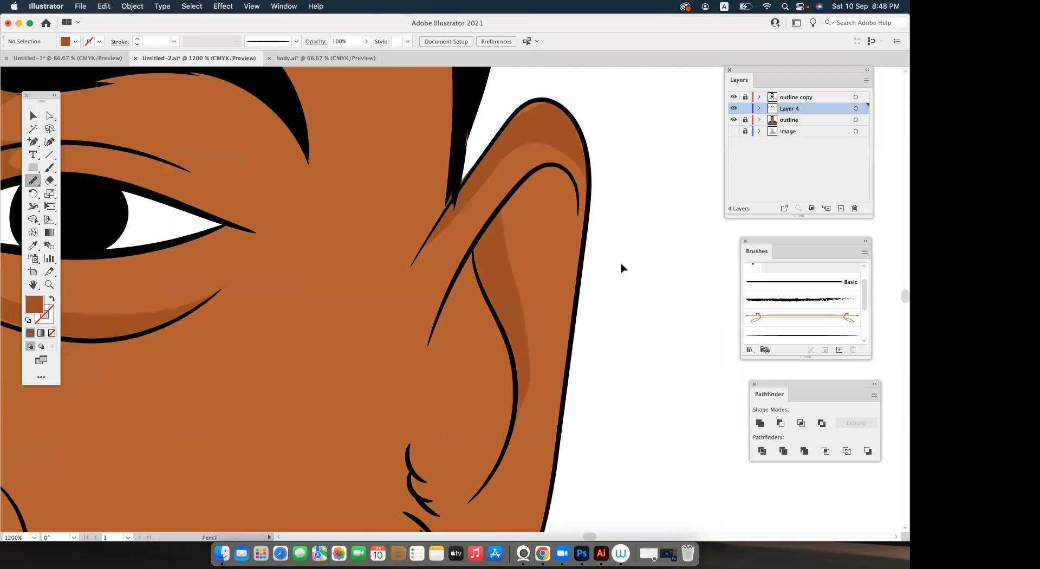
{"action": "key", "text": "v"}
{"action": "scroll", "coordinate": [631, 306], "scroll_direction": "down", "scroll_amount": 2}
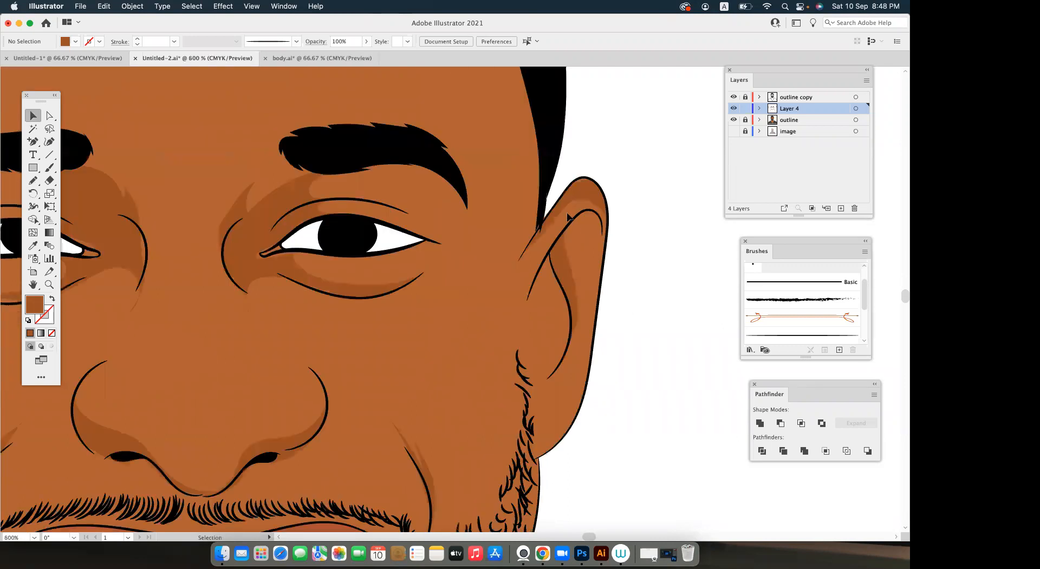
Draw a Pencil shadow along the lower outer edge of the man's left ear, down around the lobe.
{"action": "scroll", "coordinate": [567, 217], "scroll_direction": "down", "scroll_amount": 6}
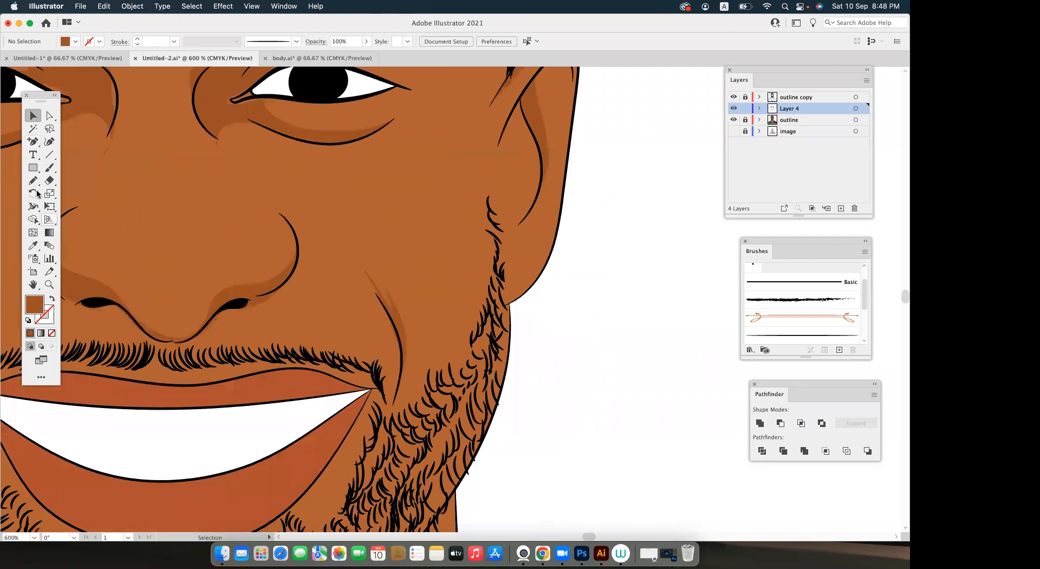
{"action": "left_click", "coordinate": [35, 180]}
{"action": "left_click_drag", "start_coordinate": [250, 362], "coordinate": [379, 284]}
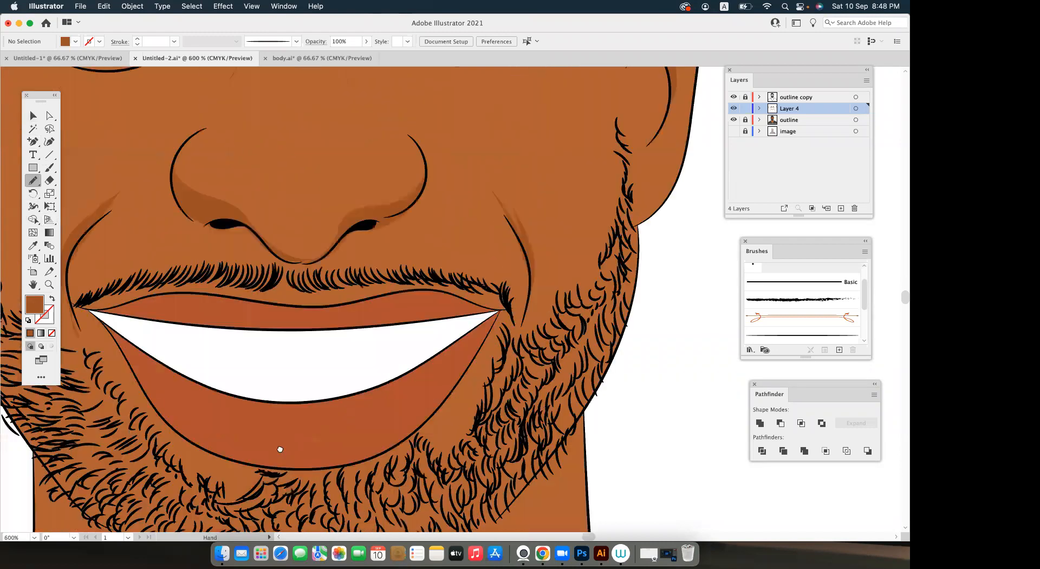
{"action": "scroll", "coordinate": [447, 255], "scroll_direction": "up", "scroll_amount": 5}
{"action": "scroll", "coordinate": [447, 255], "scroll_direction": "right", "scroll_amount": 8}
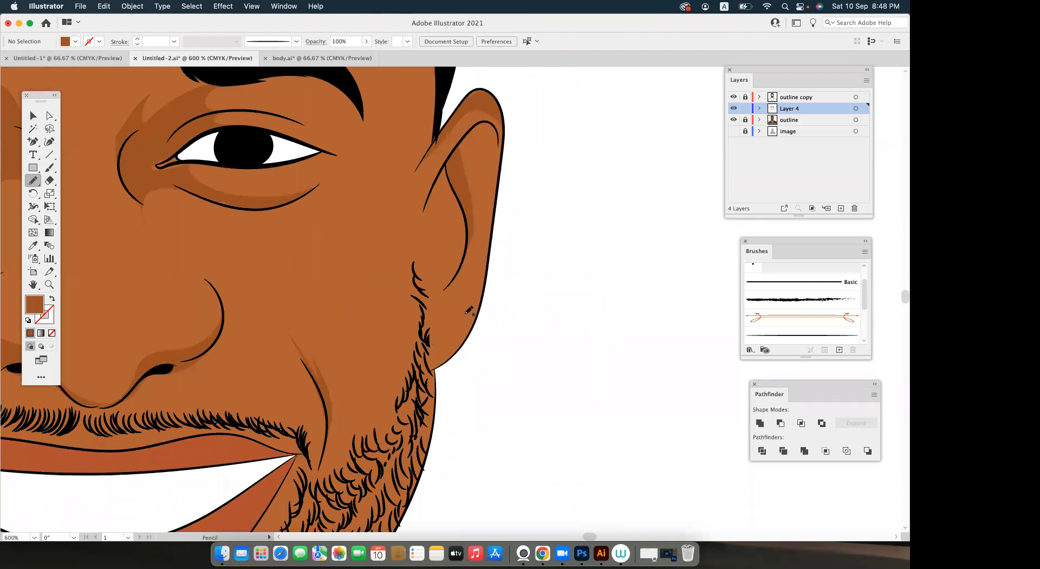
{"action": "mouse_move", "coordinate": [489, 249]}
{"action": "left_mouse_down"}
{"action": "mouse_move", "coordinate": [487, 292]}
{"action": "mouse_move", "coordinate": [461, 341]}
{"action": "left_mouse_up"}
{"action": "left_click_drag", "start_coordinate": [440, 345], "coordinate": [442, 343]}
{"action": "key", "text": "v"}
{"action": "scroll", "coordinate": [515, 327], "scroll_direction": "down", "scroll_amount": 1}
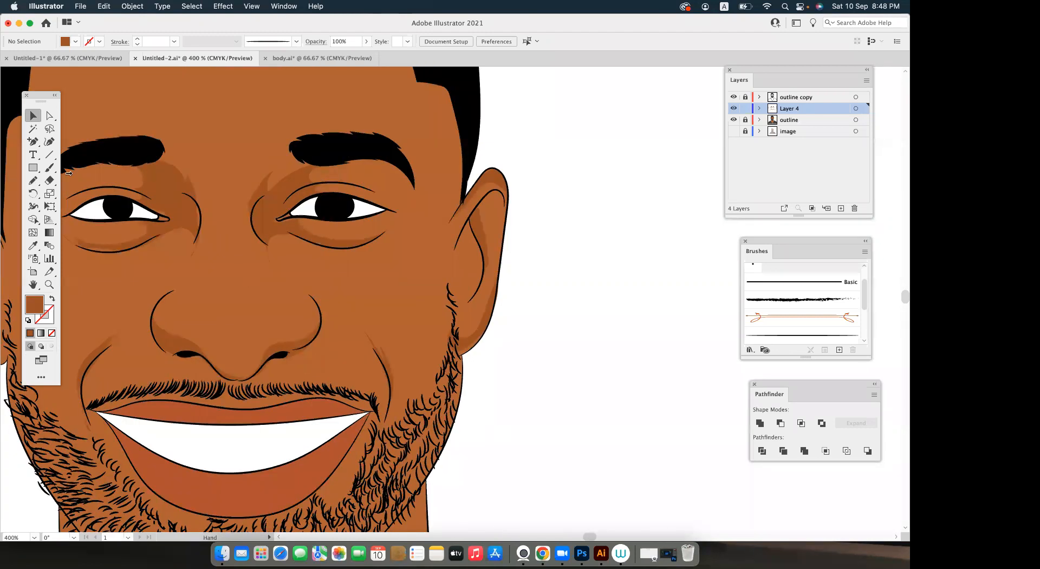
Draw a curved Pencil shadow on the neck beneath the bearded chin, following the jaw from side to side.
{"action": "scroll", "coordinate": [69, 173], "scroll_direction": "down", "scroll_amount": 5}
{"action": "scroll", "coordinate": [69, 173], "scroll_direction": "left", "scroll_amount": 3}
{"action": "key", "text": "n"}
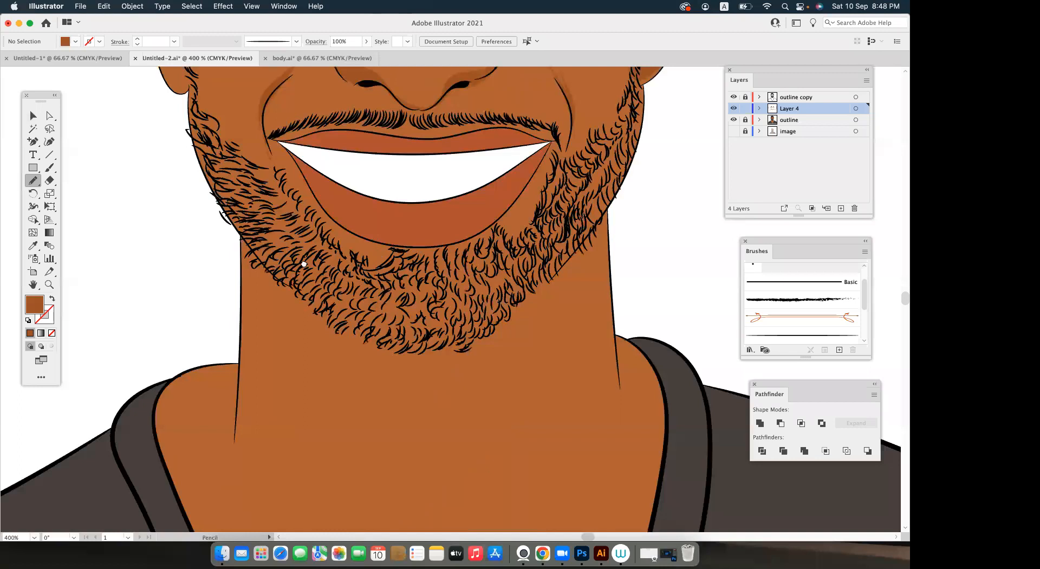
{"action": "key", "text": "super+minus"}
{"action": "mouse_move", "coordinate": [232, 264]}
{"action": "left_mouse_down"}
{"action": "mouse_move", "coordinate": [331, 337]}
{"action": "mouse_move", "coordinate": [411, 275]}
{"action": "left_mouse_up"}
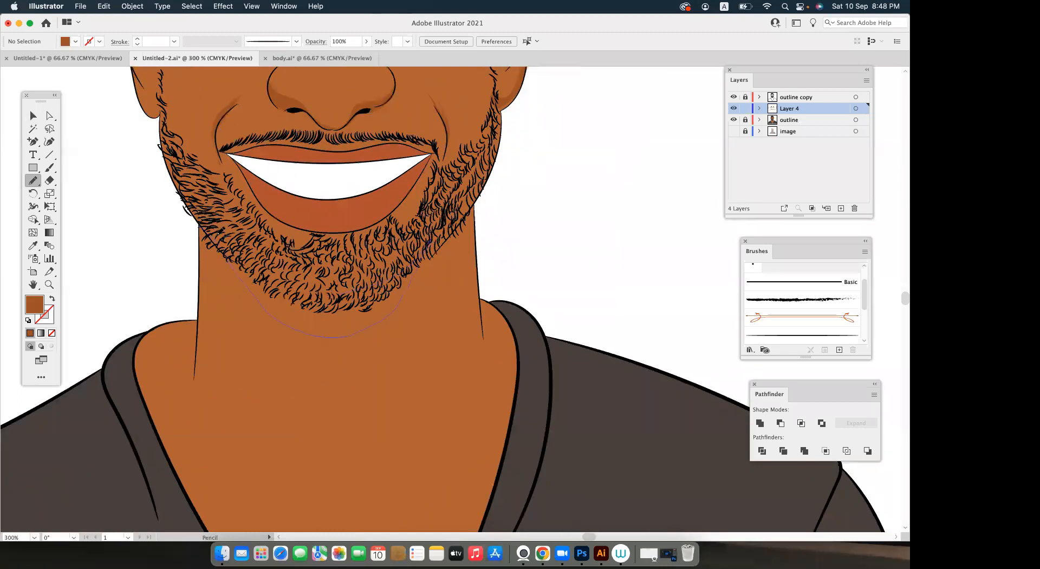
{"action": "key", "text": "v"}
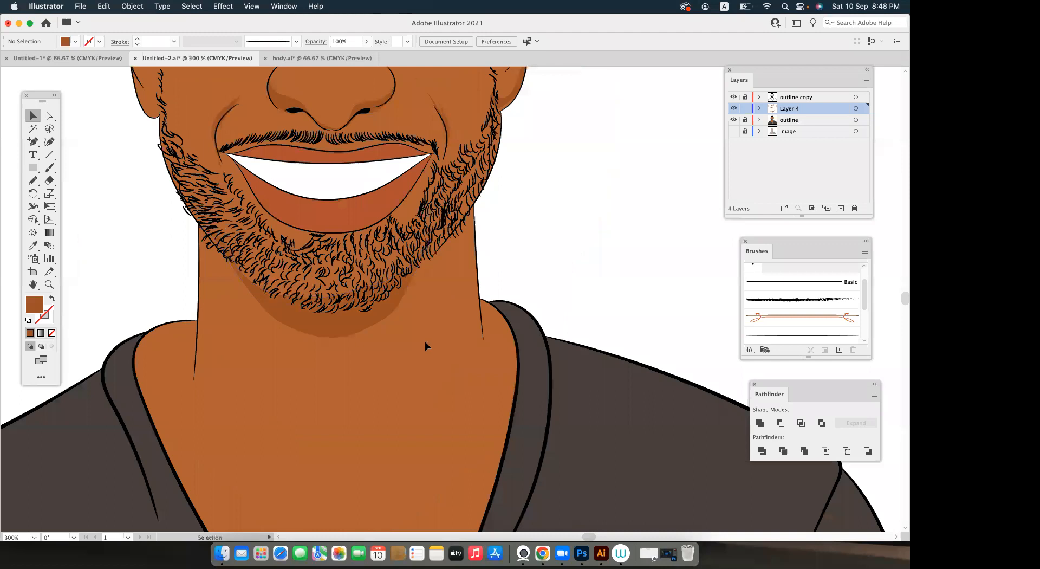
{"action": "key", "text": "super+minus"}
{"action": "key", "text": "super+minus"}
{"action": "scroll", "coordinate": [444, 350], "scroll_direction": "up", "scroll_amount": 2}
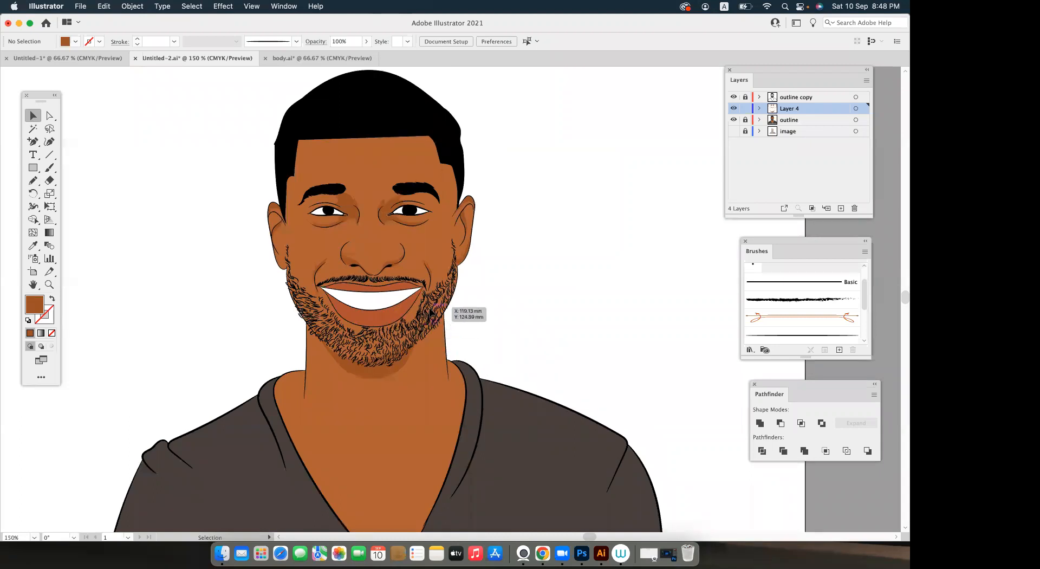
Extend the neck shadow beneath the beard with further Pencil shapes along the man's left jaw and across under the chin.
{"action": "left_click", "coordinate": [33, 180]}
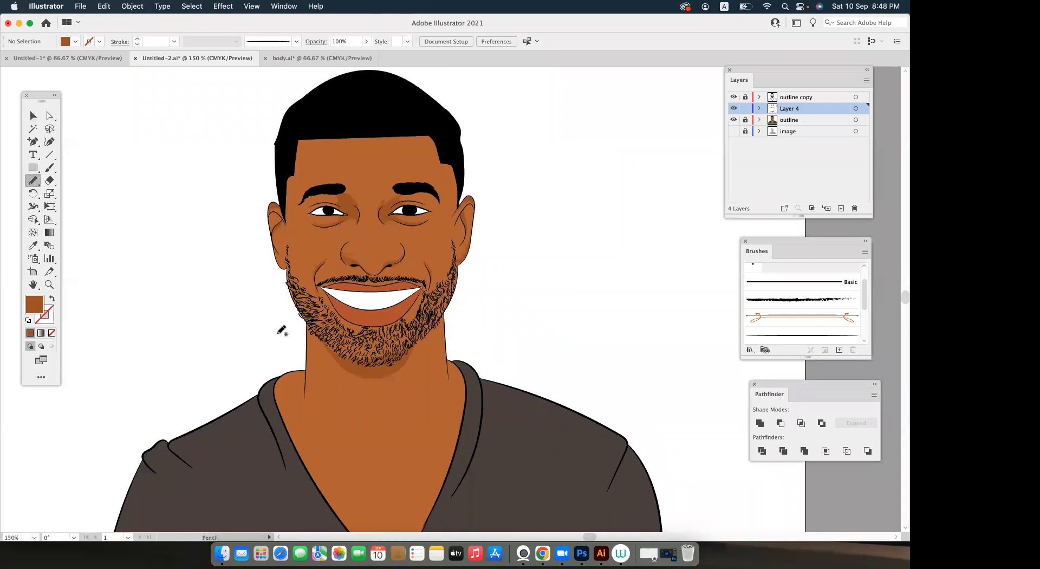
{"action": "scroll", "coordinate": [457, 447], "scroll_direction": "up", "scroll_amount": 3}
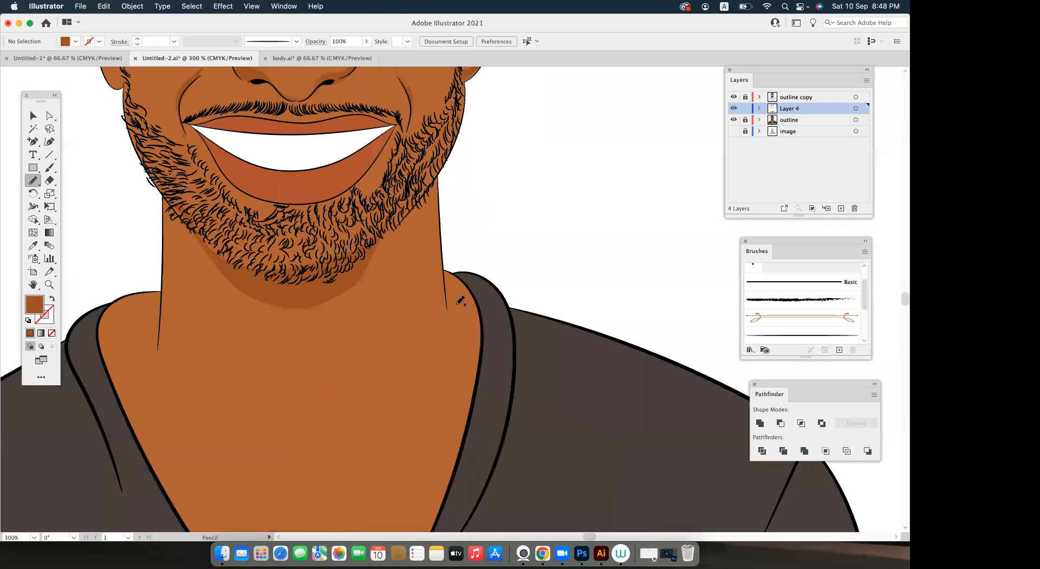
{"action": "scroll", "coordinate": [460, 302], "scroll_direction": "up", "scroll_amount": 5}
{"action": "mouse_move", "coordinate": [433, 346]}
{"action": "left_mouse_down"}
{"action": "mouse_move", "coordinate": [413, 374]}
{"action": "mouse_move", "coordinate": [358, 398]}
{"action": "mouse_move", "coordinate": [476, 298]}
{"action": "mouse_move", "coordinate": [371, 390]}
{"action": "mouse_move", "coordinate": [556, 379]}
{"action": "left_mouse_up"}
{"action": "scroll", "coordinate": [436, 431], "scroll_direction": "right", "scroll_amount": 3}
{"action": "scroll", "coordinate": [436, 430], "scroll_direction": "up", "scroll_amount": 2}
{"action": "mouse_move", "coordinate": [436, 434]}
{"action": "left_mouse_down"}
{"action": "mouse_move", "coordinate": [500, 382]}
{"action": "mouse_move", "coordinate": [534, 329]}
{"action": "mouse_move", "coordinate": [496, 361]}
{"action": "left_mouse_up"}
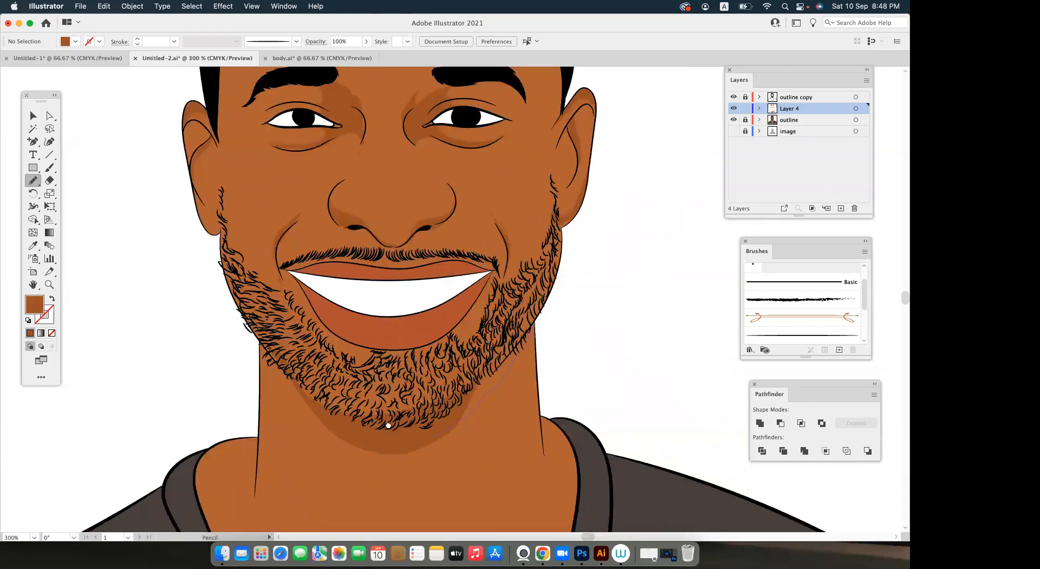
{"action": "scroll", "coordinate": [492, 387], "scroll_direction": "left", "scroll_amount": 3}
{"action": "scroll", "coordinate": [491, 387], "scroll_direction": "down", "scroll_amount": 1}
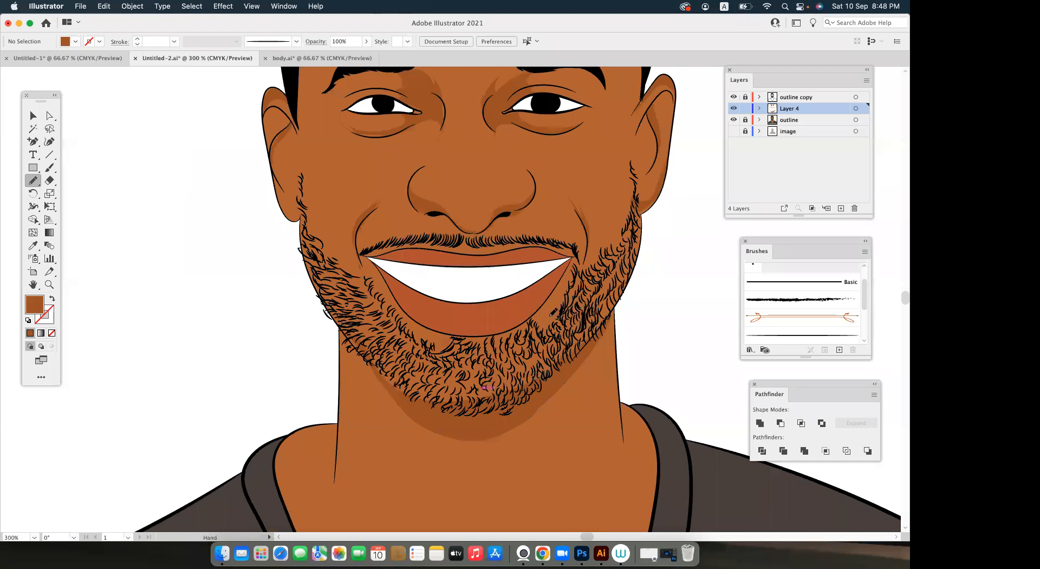
{"action": "scroll", "coordinate": [553, 311], "scroll_direction": "up", "scroll_amount": 1}
{"action": "scroll", "coordinate": [564, 309], "scroll_direction": "down", "scroll_amount": 3}
{"action": "mouse_move", "coordinate": [566, 309]}
{"action": "left_mouse_down"}
{"action": "mouse_move", "coordinate": [354, 319]}
{"action": "mouse_move", "coordinate": [376, 306]}
{"action": "left_mouse_up"}
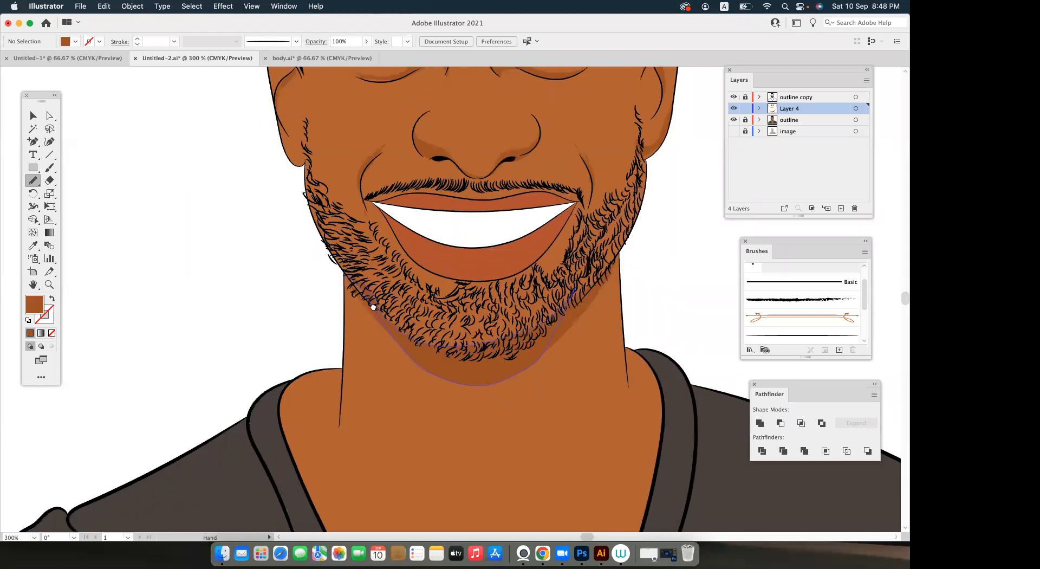
Draw a Pencil shadow on the skin inside the shirt's right-hand collar from the man's view, from the neck line down the V-neck edge.
{"action": "scroll", "coordinate": [373, 307], "scroll_direction": "down", "scroll_amount": 5}
{"action": "left_click_drag", "start_coordinate": [359, 269], "coordinate": [319, 345]}
{"action": "left_click_drag", "start_coordinate": [329, 390], "coordinate": [333, 408]}
{"action": "mouse_move", "coordinate": [304, 295]}
{"action": "left_mouse_down"}
{"action": "mouse_move", "coordinate": [318, 277]}
{"action": "mouse_move", "coordinate": [360, 267]}
{"action": "left_mouse_up"}
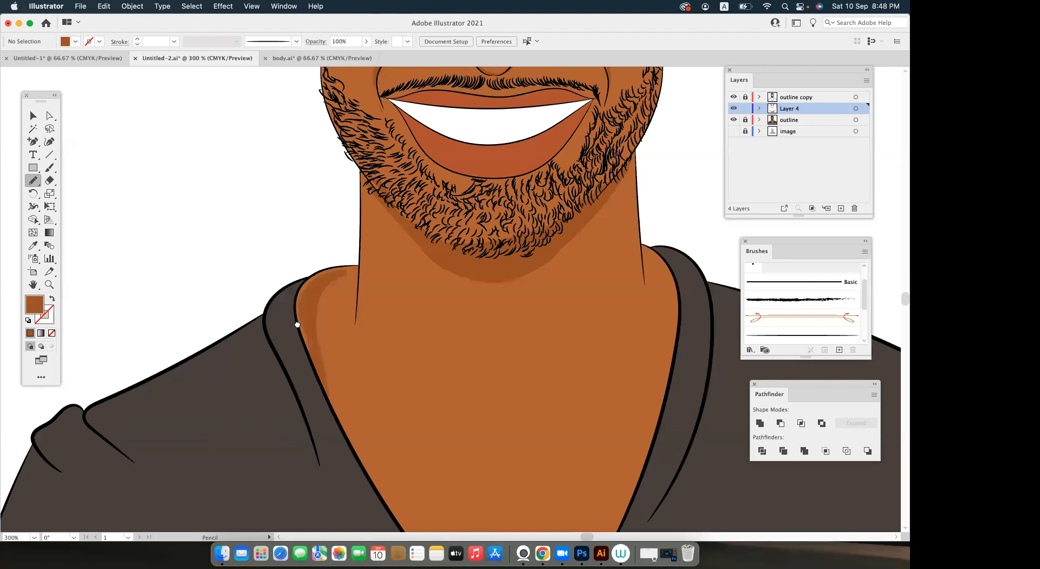
{"action": "scroll", "coordinate": [349, 309], "scroll_direction": "right", "scroll_amount": 5}
{"action": "scroll", "coordinate": [310, 251], "scroll_direction": "left", "scroll_amount": 3}
{"action": "mouse_move", "coordinate": [310, 250]}
{"action": "left_mouse_down"}
{"action": "mouse_move", "coordinate": [268, 288]}
{"action": "mouse_move", "coordinate": [284, 374]}
{"action": "mouse_move", "coordinate": [267, 344]}
{"action": "mouse_move", "coordinate": [255, 265]}
{"action": "mouse_move", "coordinate": [312, 245]}
{"action": "left_mouse_up"}
{"action": "key", "text": "v"}
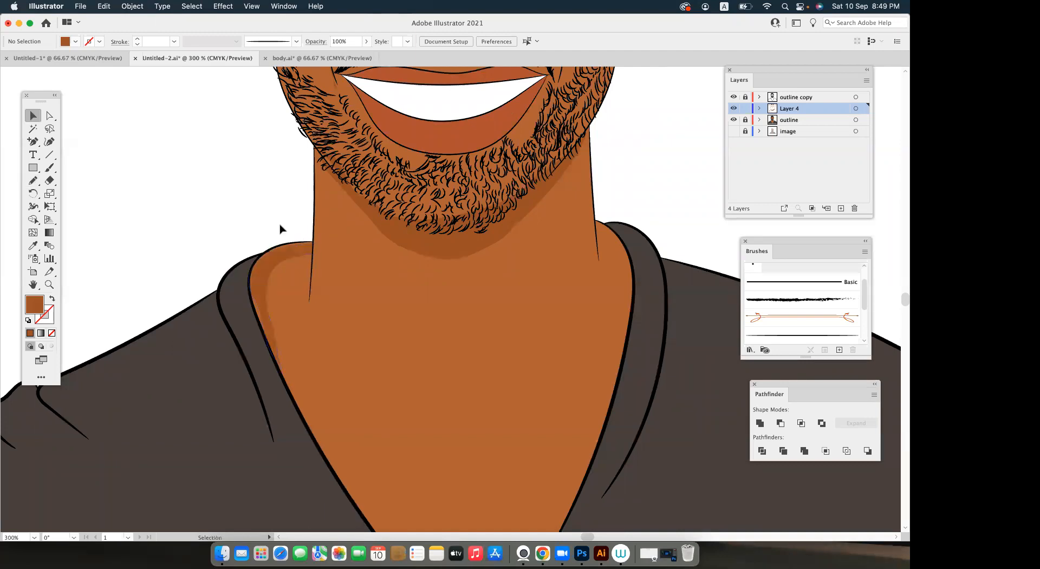
Draw a Pencil shadow on the skin inside the shirt collar on the man's left, from the neck line down the V-neck edge.
{"action": "key", "text": "n"}
{"action": "scroll", "coordinate": [437, 250], "scroll_direction": "right", "scroll_amount": 5}
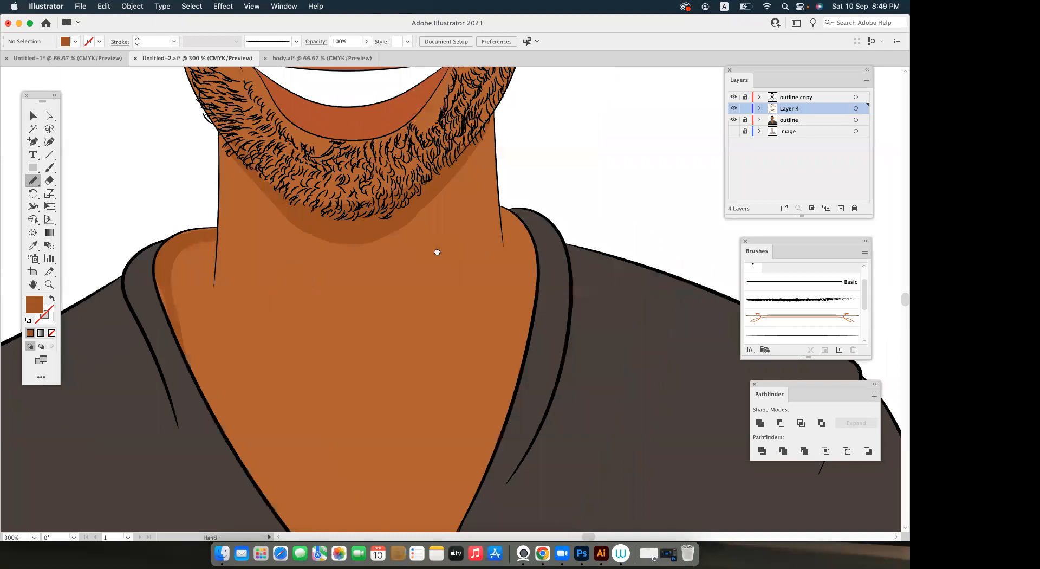
{"action": "scroll", "coordinate": [465, 218], "scroll_direction": "right", "scroll_amount": 3}
{"action": "mouse_move", "coordinate": [467, 219]}
{"action": "left_mouse_down"}
{"action": "mouse_move", "coordinate": [491, 288]}
{"action": "mouse_move", "coordinate": [497, 244]}
{"action": "mouse_move", "coordinate": [469, 210]}
{"action": "left_mouse_up"}
{"action": "key", "text": "v"}
Draw a Pencil shadow across the chest skin at the bottom of the V-neck, tapering up along both neckline edges.
{"action": "key", "text": "super+minus"}
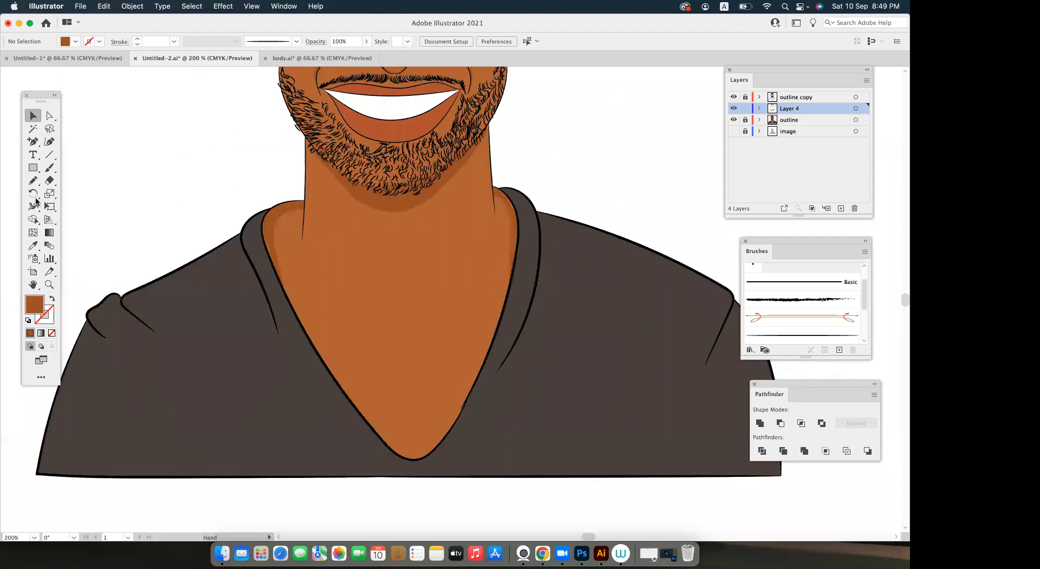
{"action": "key", "text": "n"}
{"action": "mouse_move", "coordinate": [370, 366]}
{"action": "left_mouse_down"}
{"action": "mouse_move", "coordinate": [316, 349]}
{"action": "mouse_move", "coordinate": [290, 356]}
{"action": "mouse_move", "coordinate": [343, 401]}
{"action": "mouse_move", "coordinate": [418, 359]}
{"action": "mouse_move", "coordinate": [437, 328]}
{"action": "left_mouse_up"}
{"action": "left_click_drag", "start_coordinate": [412, 379], "coordinate": [397, 414]}
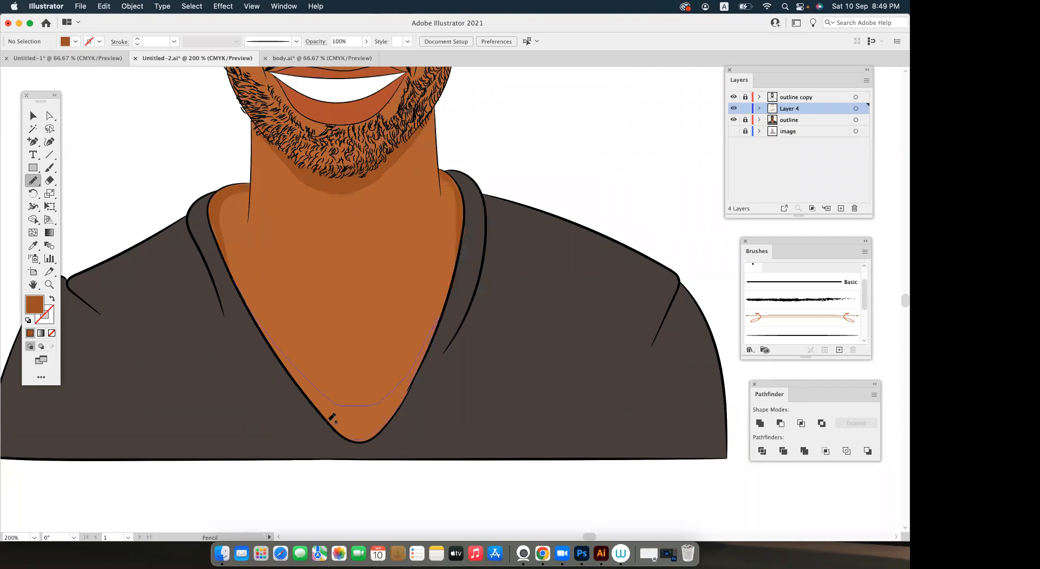
{"action": "left_click_drag", "start_coordinate": [273, 337], "coordinate": [265, 315]}
{"action": "key", "text": "v"}
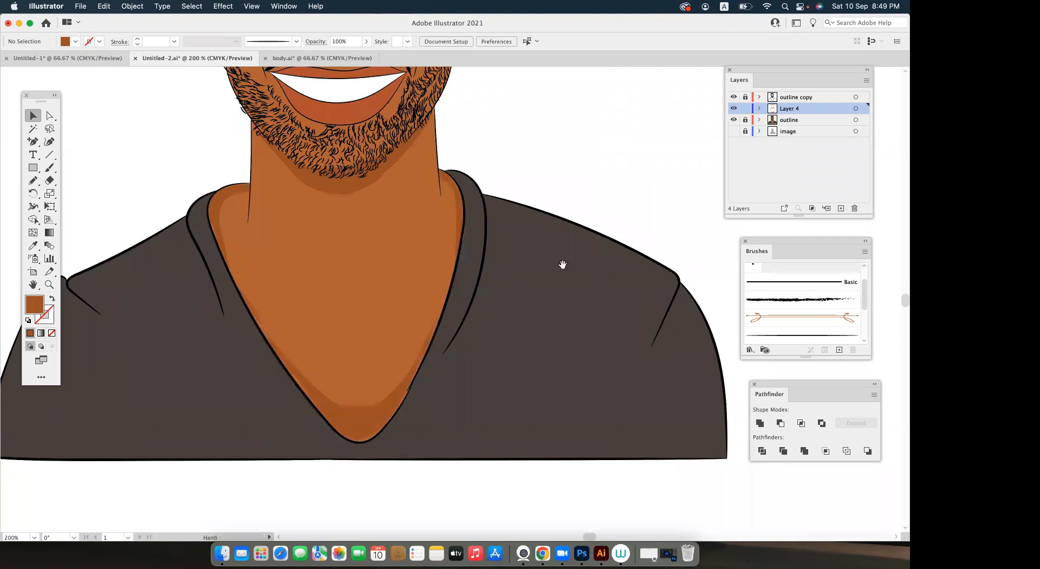
Draw a Pencil shadow on the forehead along the hairline at the man's right temple, down to the sideburn near the ear.
{"action": "scroll", "coordinate": [566, 266], "scroll_direction": "up", "scroll_amount": 10}
{"action": "left_click", "coordinate": [33, 182]}
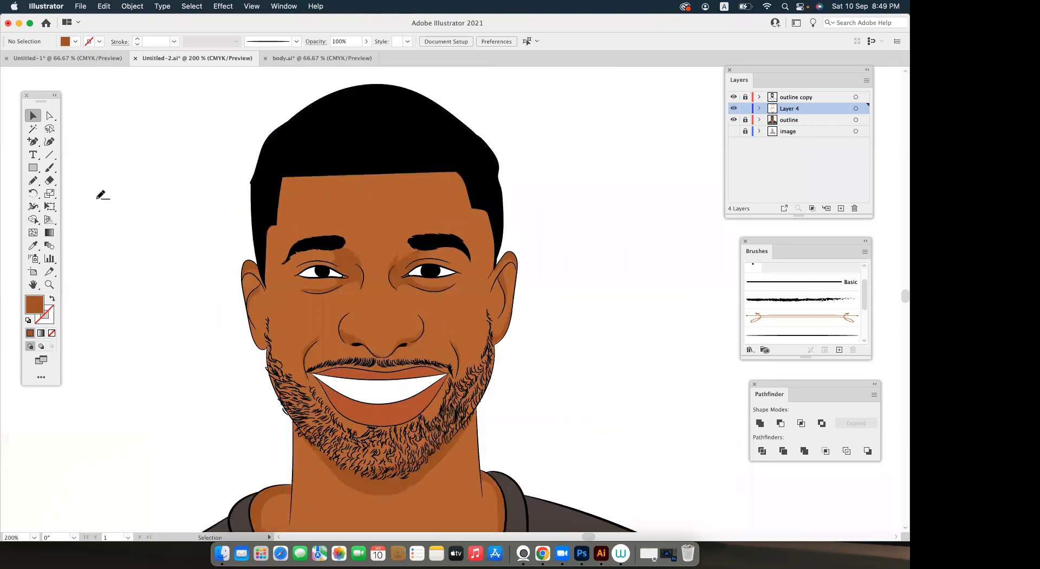
{"action": "scroll", "coordinate": [267, 262], "scroll_direction": "up", "scroll_amount": 1}
{"action": "scroll", "coordinate": [277, 278], "scroll_direction": "up", "scroll_amount": 2}
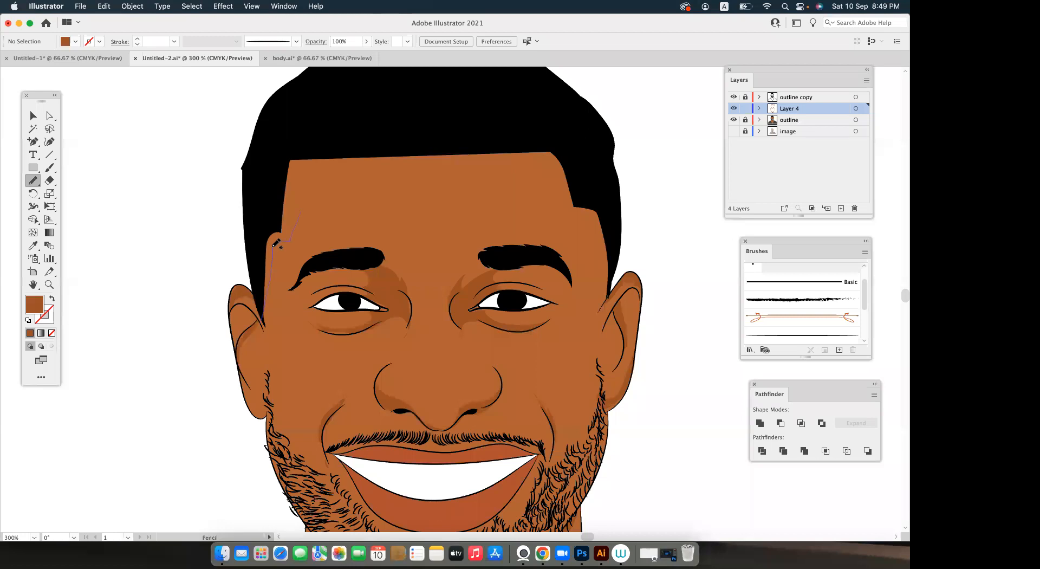
{"action": "mouse_move", "coordinate": [392, 139]}
{"action": "left_mouse_down"}
{"action": "mouse_move", "coordinate": [269, 174]}
{"action": "mouse_move", "coordinate": [264, 318]}
{"action": "left_mouse_up"}
{"action": "key", "text": "v"}
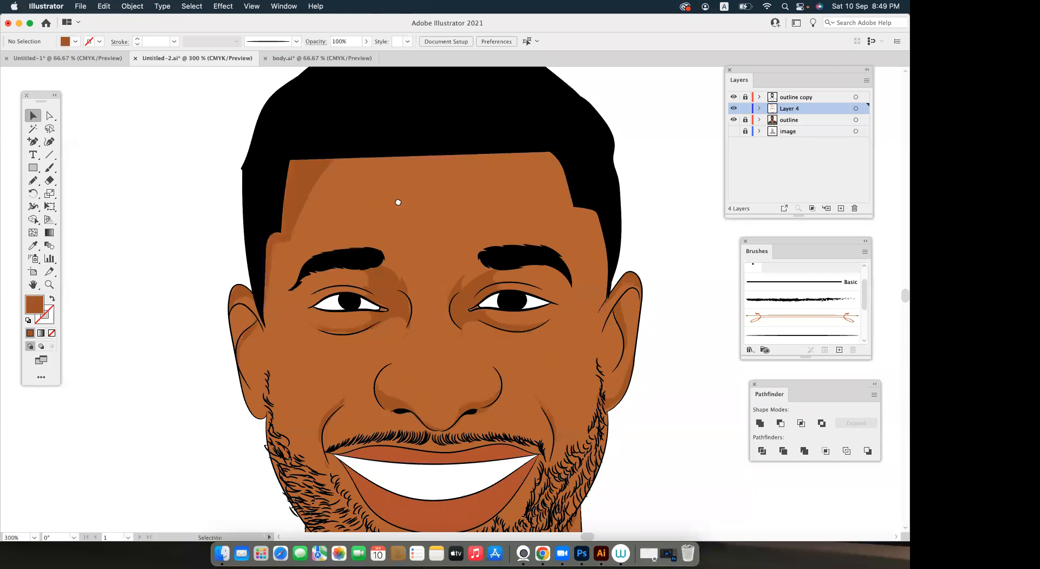
{"action": "scroll", "coordinate": [370, 210], "scroll_direction": "right", "scroll_amount": 3}
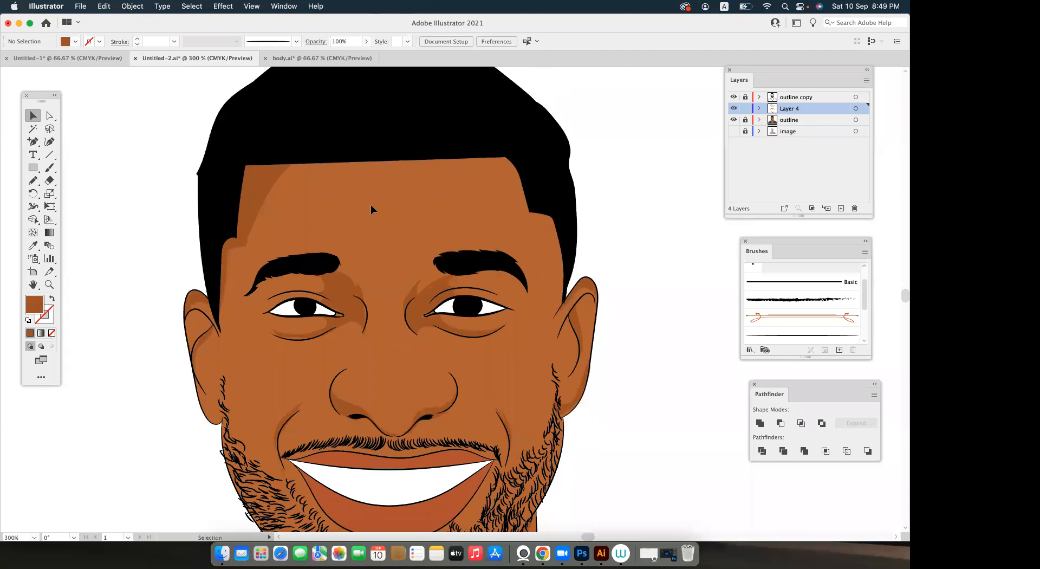
Show the image layer and hide the outline layer to reveal the reference photo beneath the line art.
{"action": "left_click", "coordinate": [733, 130]}
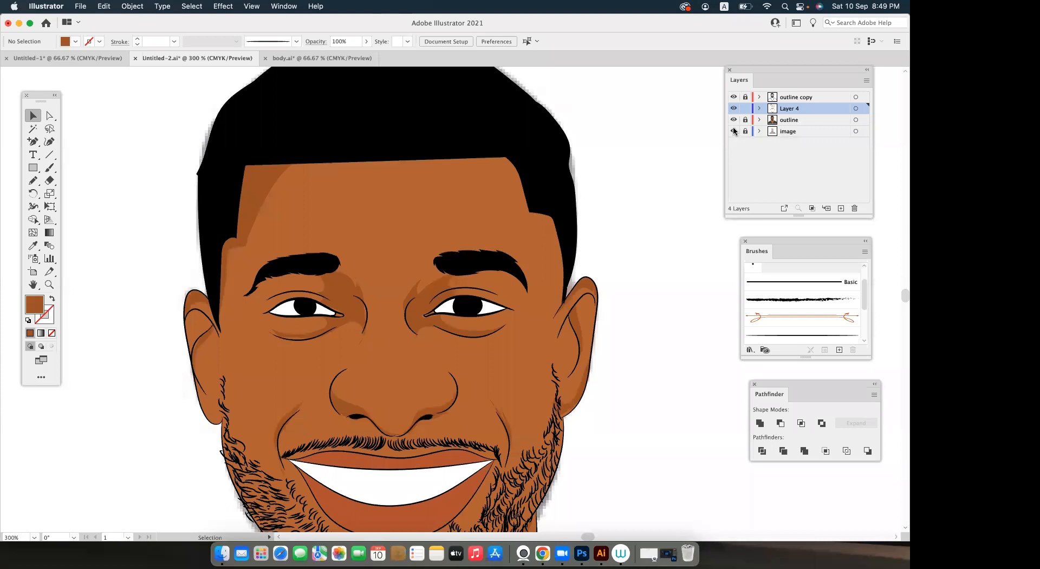
{"action": "left_click", "coordinate": [733, 120]}
{"action": "scroll", "coordinate": [547, 266], "scroll_direction": "down", "scroll_amount": 1}
{"action": "scroll", "coordinate": [547, 266], "scroll_direction": "left", "scroll_amount": 1}
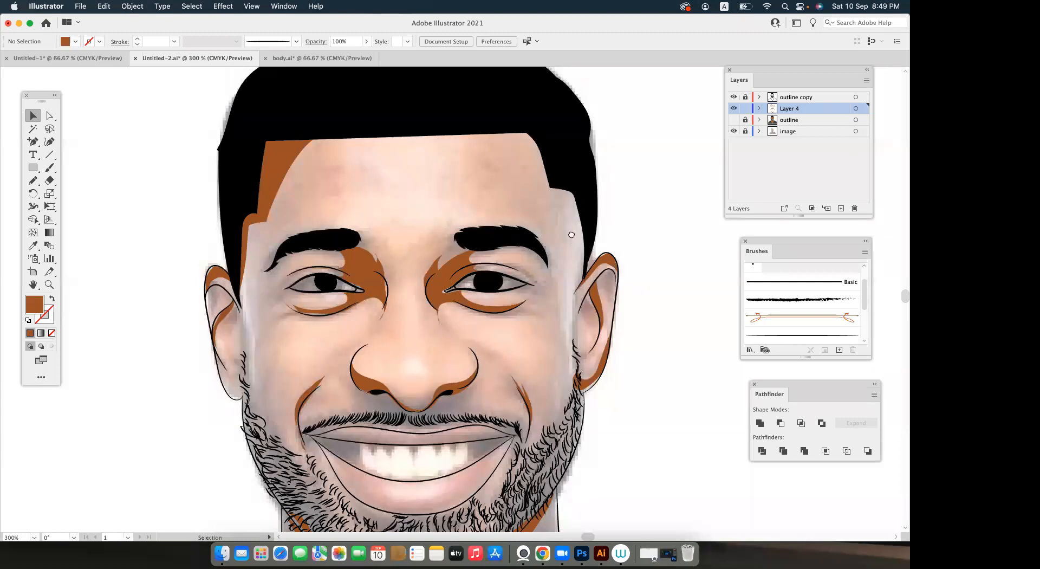
Examine the photo's shadows against the dark brown shading on the face, neck and shoulders.
{"action": "left_click_drag", "start_coordinate": [561, 186], "coordinate": [624, 158]}
{"action": "scroll", "coordinate": [537, 252], "scroll_direction": "down", "scroll_amount": 5}
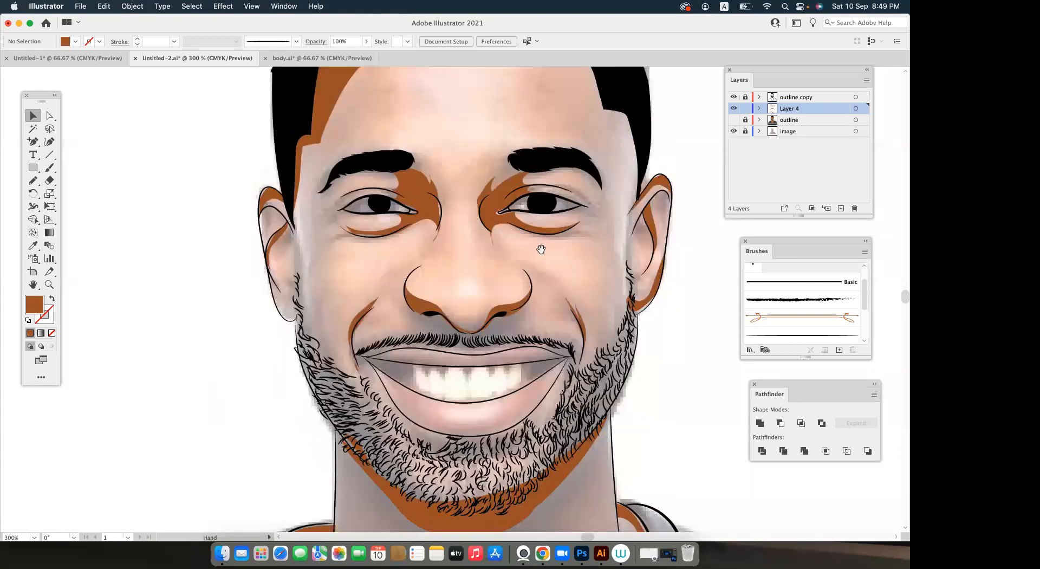
{"action": "scroll", "coordinate": [544, 260], "scroll_direction": "down", "scroll_amount": 3}
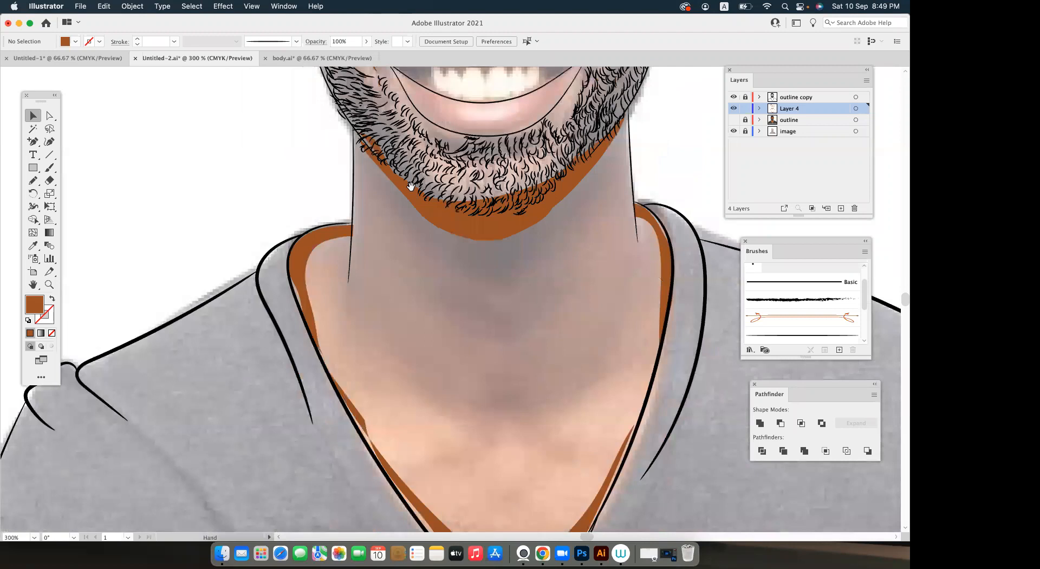
{"action": "scroll", "coordinate": [550, 303], "scroll_direction": "right", "scroll_amount": 5}
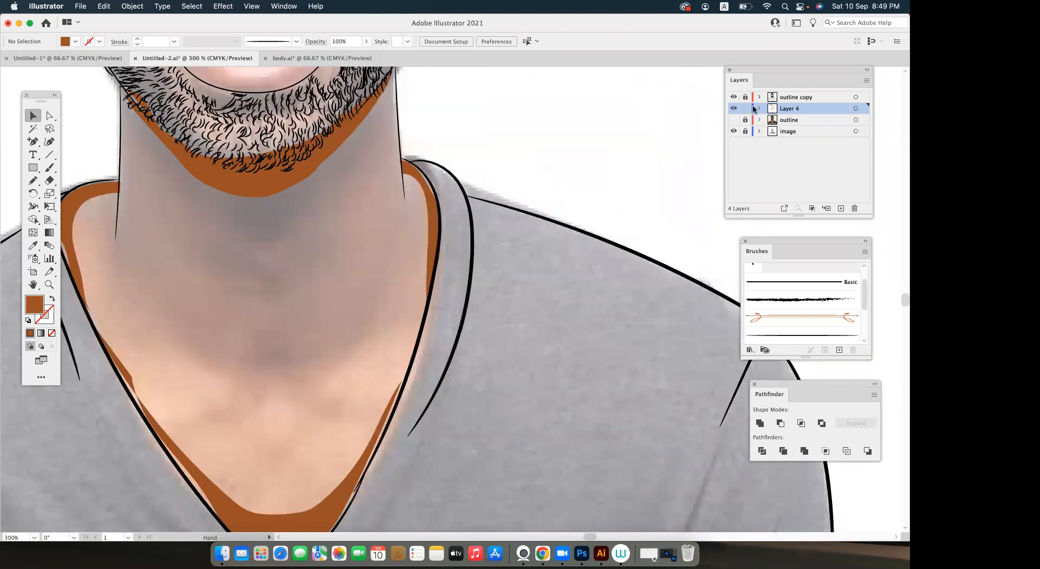
{"action": "scroll", "coordinate": [471, 308], "scroll_direction": "up", "scroll_amount": 2}
{"action": "scroll", "coordinate": [471, 309], "scroll_direction": "left", "scroll_amount": 3}
{"action": "scroll", "coordinate": [438, 188], "scroll_direction": "up", "scroll_amount": 4}
{"action": "scroll", "coordinate": [438, 188], "scroll_direction": "up", "scroll_amount": 5}
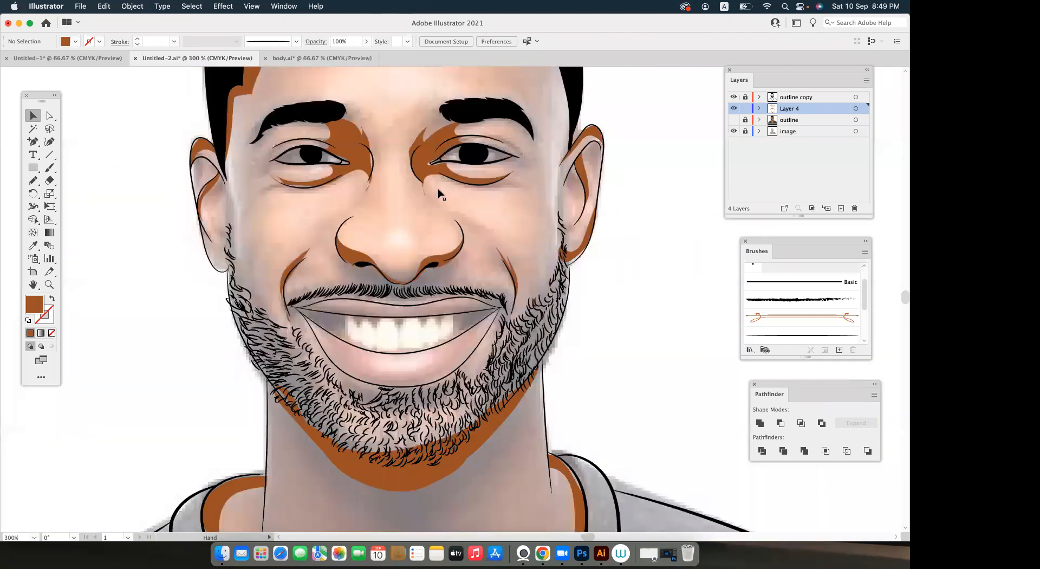
{"action": "scroll", "coordinate": [438, 189], "scroll_direction": "left", "scroll_amount": 3}
Draw a dark brown shadow with the Pencil tool along the hairline and temple on the forehead's right side.
{"action": "key", "text": "n"}
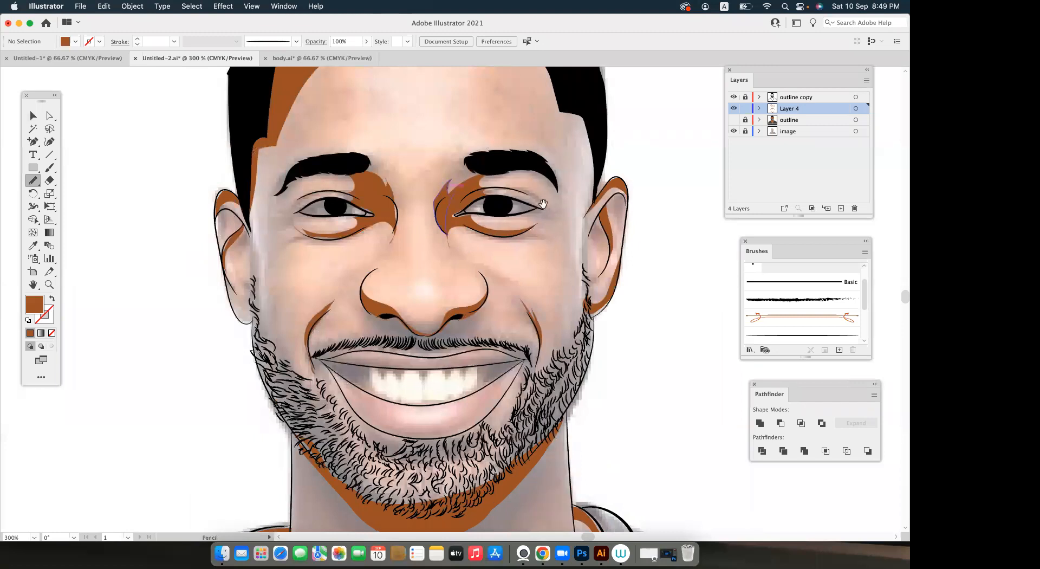
{"action": "scroll", "coordinate": [537, 249], "scroll_direction": "up", "scroll_amount": 6}
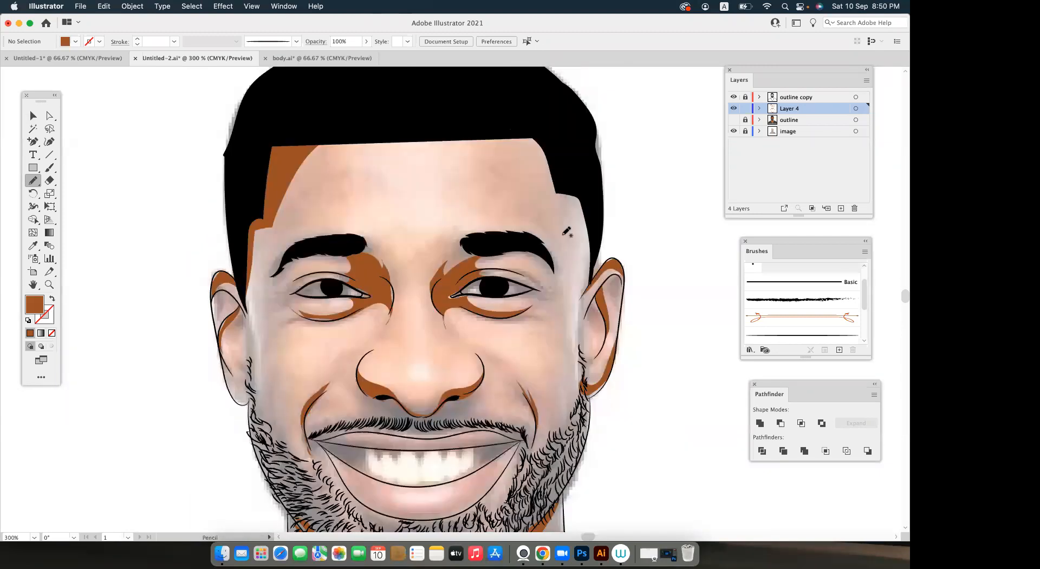
{"action": "mouse_move", "coordinate": [587, 248]}
{"action": "left_mouse_down"}
{"action": "mouse_move", "coordinate": [572, 208]}
{"action": "mouse_move", "coordinate": [550, 201]}
{"action": "mouse_move", "coordinate": [531, 174]}
{"action": "left_mouse_up"}
{"action": "mouse_move", "coordinate": [484, 143]}
{"action": "left_mouse_down"}
{"action": "mouse_move", "coordinate": [432, 128]}
{"action": "mouse_move", "coordinate": [554, 133]}
{"action": "mouse_move", "coordinate": [573, 169]}
{"action": "left_mouse_up"}
{"action": "left_click_drag", "start_coordinate": [591, 208], "coordinate": [595, 247]}
{"action": "left_click_drag", "start_coordinate": [594, 287], "coordinate": [594, 288]}
{"action": "key", "text": "v"}
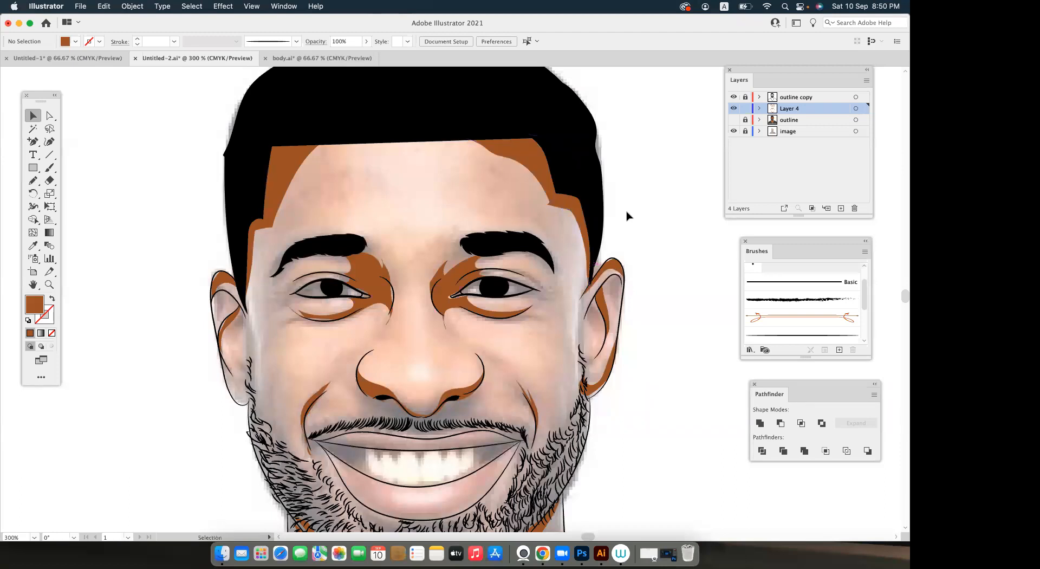
Check the whole portrait and show the outline layer with its flat colours again.
{"action": "key", "text": "super+1"}
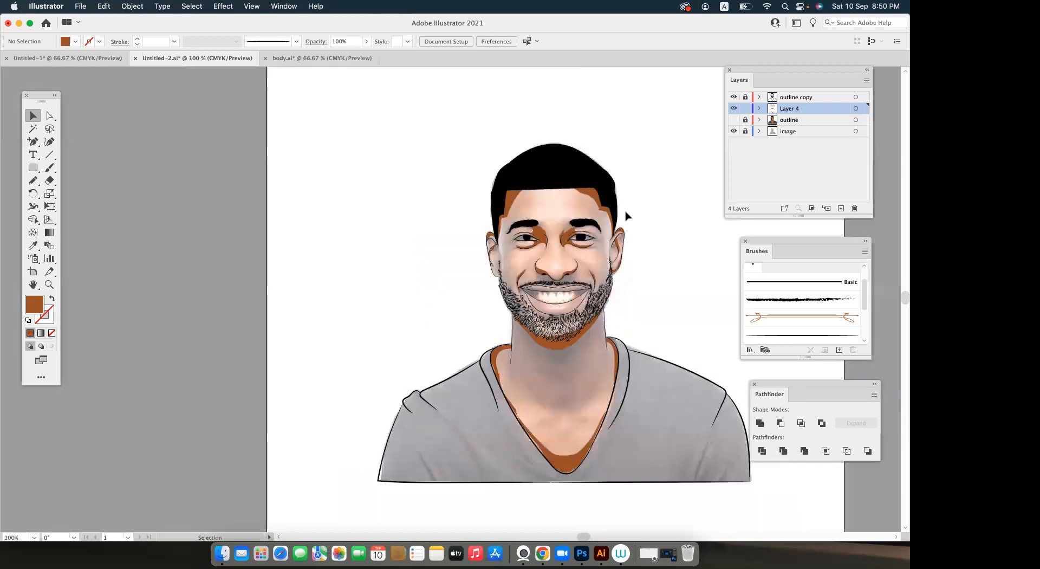
{"action": "scroll", "coordinate": [563, 247], "scroll_direction": "right", "scroll_amount": 4}
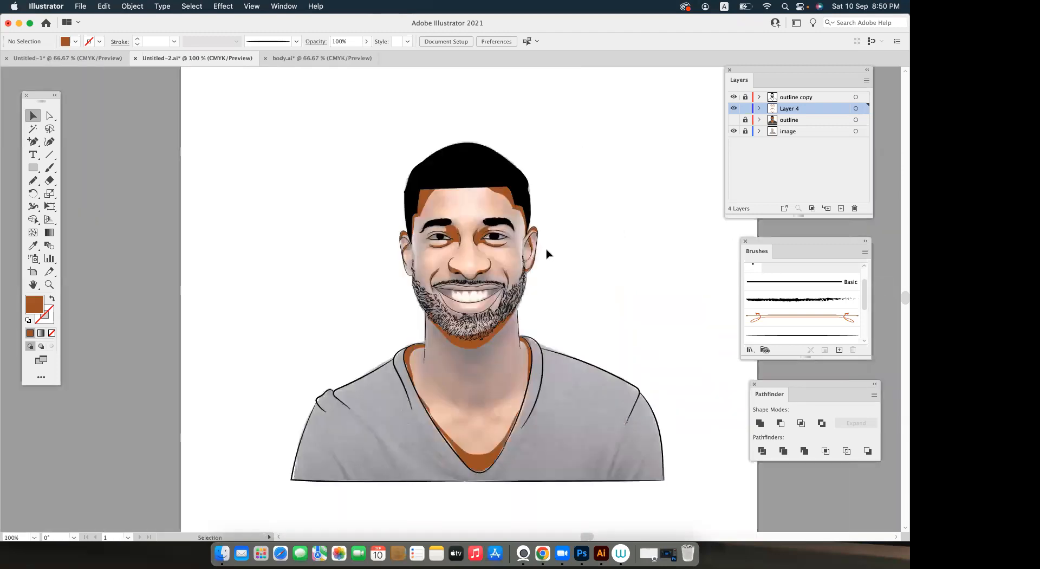
{"action": "scroll", "coordinate": [548, 254], "scroll_direction": "up", "scroll_amount": 1}
{"action": "mouse_move", "coordinate": [540, 283]}
{"action": "left_mouse_down"}
{"action": "mouse_move", "coordinate": [566, 269]}
{"action": "mouse_move", "coordinate": [574, 313]}
{"action": "left_mouse_up"}
{"action": "left_click", "coordinate": [733, 120]}
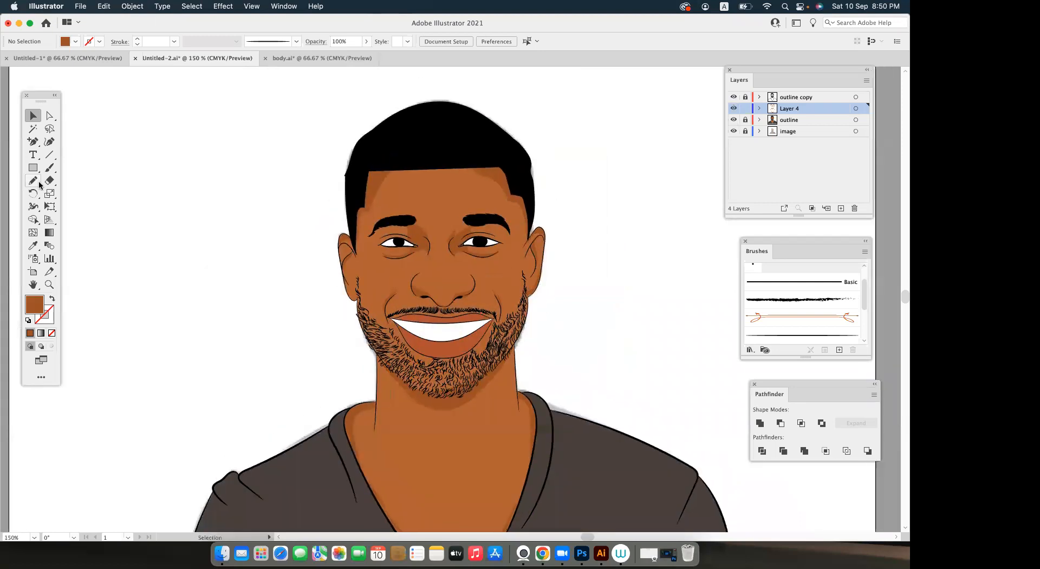
Draw a dark brown shadow with the Pencil tool along the beard edge on the left cheek.
{"action": "left_click", "coordinate": [36, 182]}
{"action": "scroll", "coordinate": [383, 311], "scroll_direction": "up", "scroll_amount": 3}
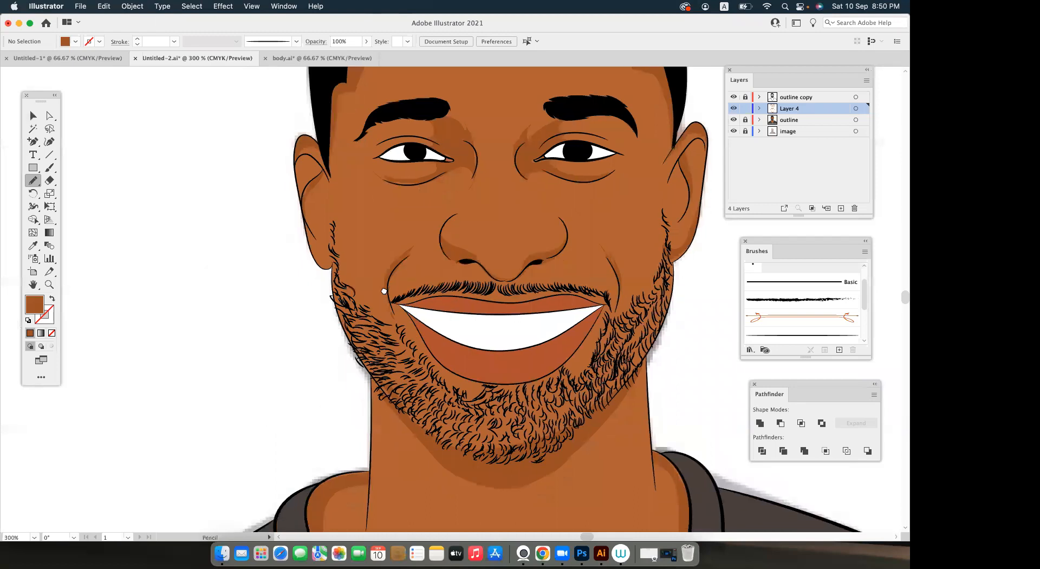
{"action": "scroll", "coordinate": [380, 287], "scroll_direction": "up", "scroll_amount": 3}
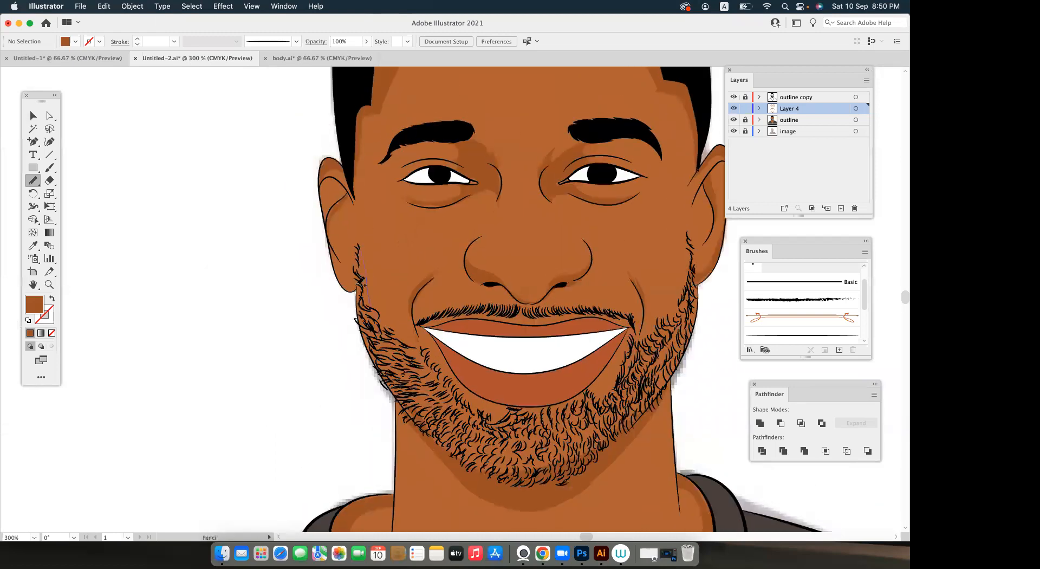
{"action": "left_click_drag", "start_coordinate": [365, 319], "coordinate": [421, 371]}
{"action": "key", "text": "space"}
{"action": "left_click_drag", "start_coordinate": [332, 317], "coordinate": [245, 267]}
{"action": "scroll", "coordinate": [550, 233], "scroll_direction": "up", "scroll_amount": 3}
{"action": "scroll", "coordinate": [550, 233], "scroll_direction": "right", "scroll_amount": 3}
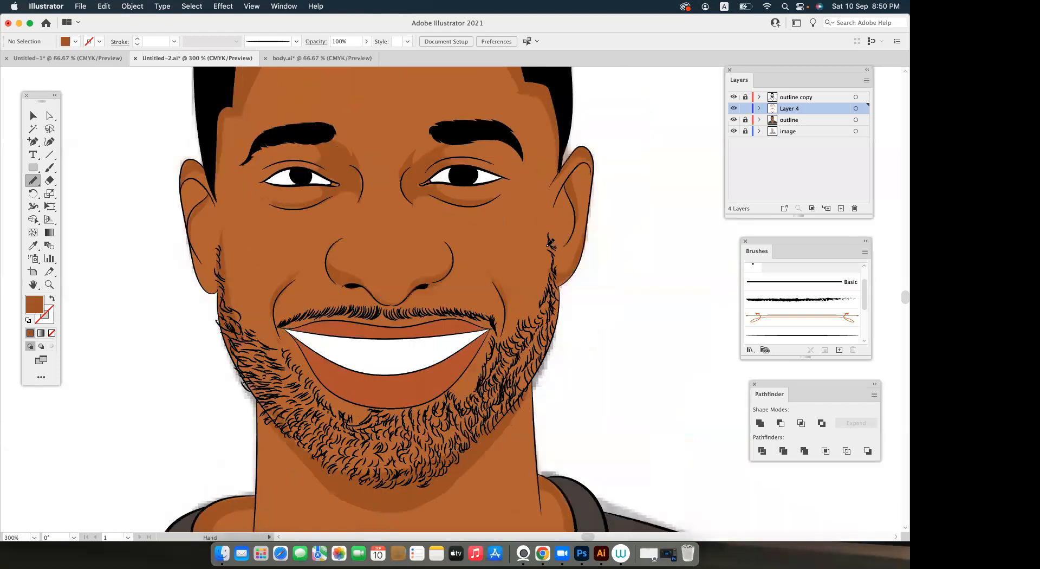
Draw a matching dark brown Pencil shadow along the beard edge on the right cheek.
{"action": "left_click_drag", "start_coordinate": [530, 358], "coordinate": [529, 359]}
{"action": "key", "text": "space"}
{"action": "scroll", "coordinate": [543, 351], "scroll_direction": "up", "scroll_amount": 1}
{"action": "scroll", "coordinate": [543, 351], "scroll_direction": "right", "scroll_amount": 1}
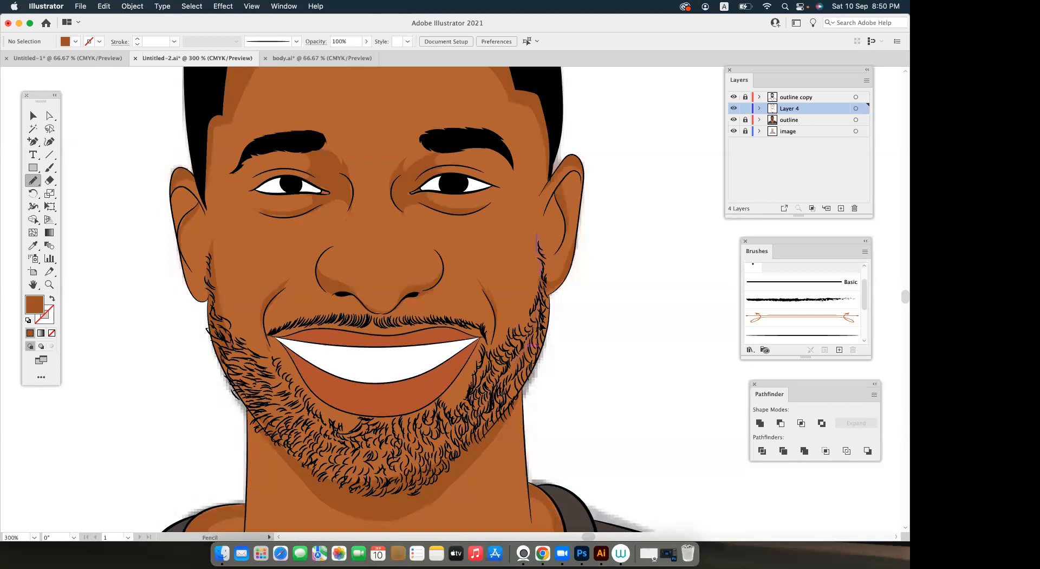
Examine the dark shading on the beard, neck, eyes and left temple for areas still needing shadow.
{"action": "scroll", "coordinate": [571, 267], "scroll_direction": "down", "scroll_amount": 5}
{"action": "scroll", "coordinate": [571, 267], "scroll_direction": "left", "scroll_amount": 2}
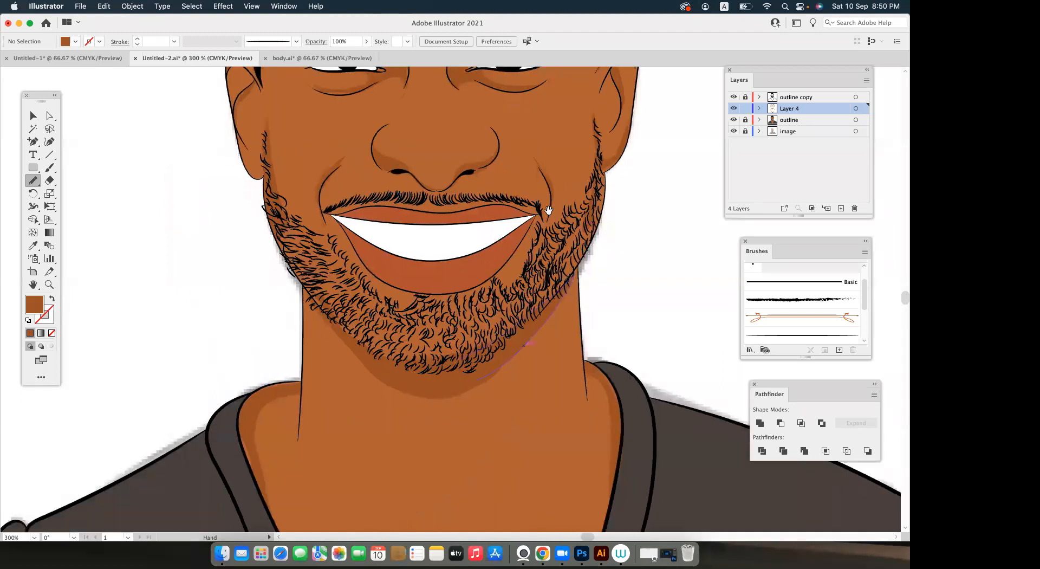
{"action": "scroll", "coordinate": [515, 262], "scroll_direction": "down", "scroll_amount": 6}
{"action": "scroll", "coordinate": [414, 384], "scroll_direction": "up", "scroll_amount": 2}
{"action": "scroll", "coordinate": [414, 383], "scroll_direction": "right", "scroll_amount": 1}
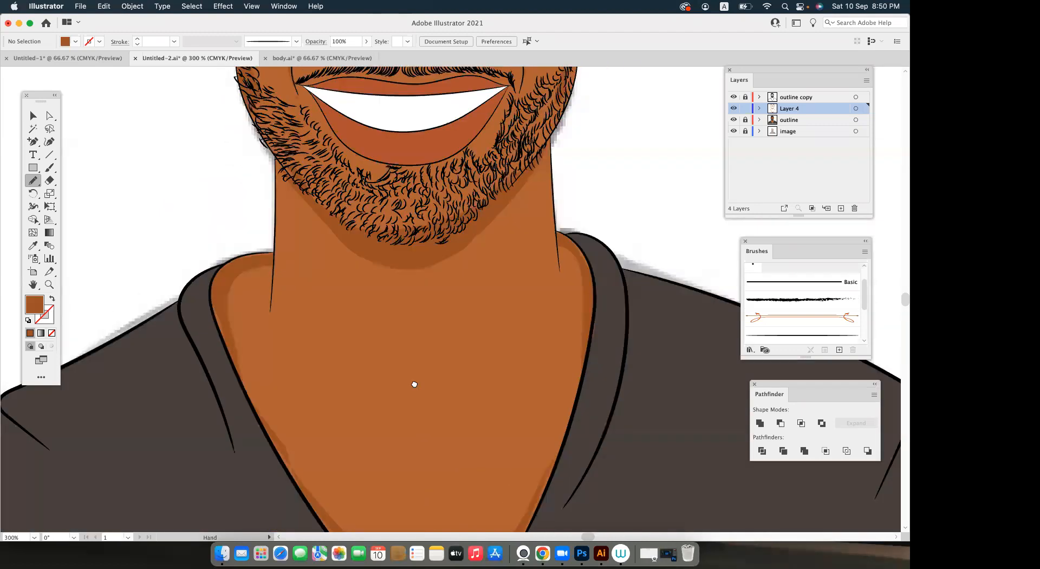
{"action": "scroll", "coordinate": [414, 384], "scroll_direction": "up", "scroll_amount": 6}
{"action": "scroll", "coordinate": [381, 282], "scroll_direction": "up", "scroll_amount": 5}
{"action": "scroll", "coordinate": [380, 283], "scroll_direction": "up", "scroll_amount": 1}
{"action": "scroll", "coordinate": [381, 283], "scroll_direction": "up", "scroll_amount": 2}
{"action": "scroll", "coordinate": [380, 283], "scroll_direction": "left", "scroll_amount": 1}
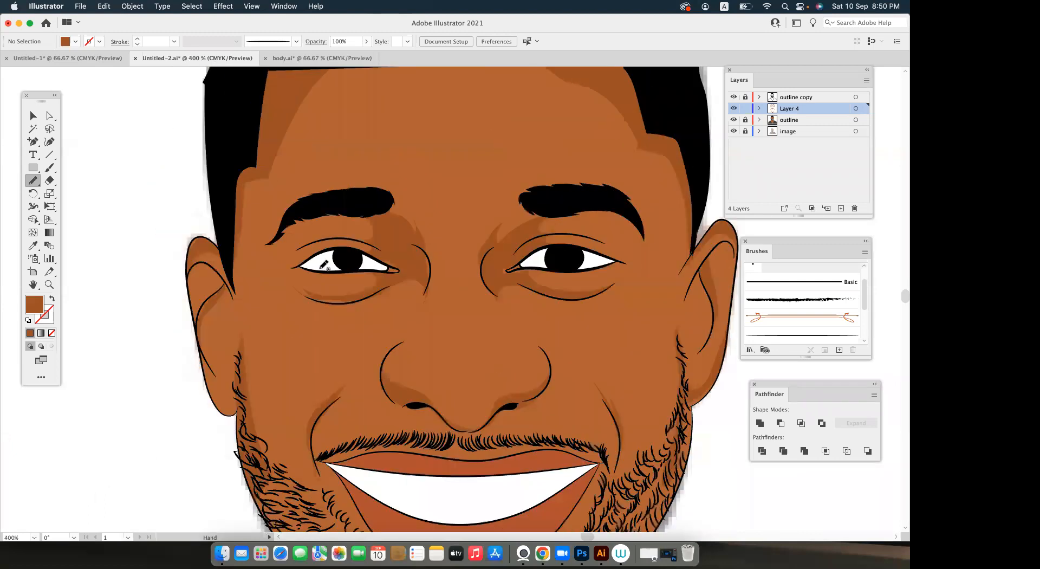
{"action": "scroll", "coordinate": [324, 264], "scroll_direction": "up", "scroll_amount": 1}
{"action": "scroll", "coordinate": [324, 264], "scroll_direction": "left", "scroll_amount": 1}
{"action": "scroll", "coordinate": [325, 265], "scroll_direction": "up", "scroll_amount": 1}
{"action": "scroll", "coordinate": [361, 258], "scroll_direction": "up", "scroll_amount": 6}
{"action": "scroll", "coordinate": [363, 258], "scroll_direction": "left", "scroll_amount": 4}
{"action": "scroll", "coordinate": [363, 259], "scroll_direction": "down", "scroll_amount": 1}
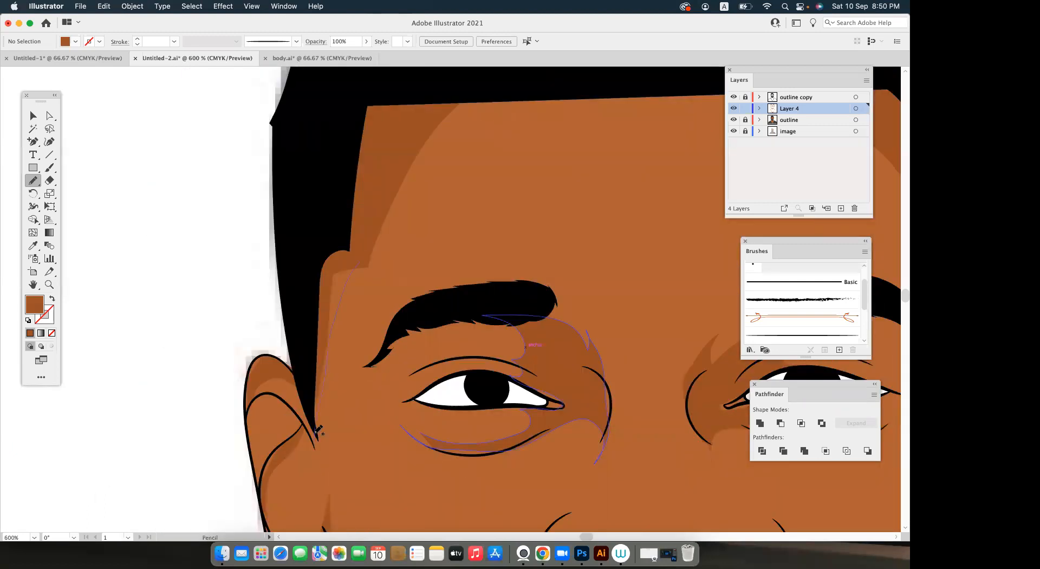
{"action": "key", "text": "v"}
{"action": "scroll", "coordinate": [514, 240], "scroll_direction": "down", "scroll_amount": 4}
{"action": "scroll", "coordinate": [513, 239], "scroll_direction": "right", "scroll_amount": 3}
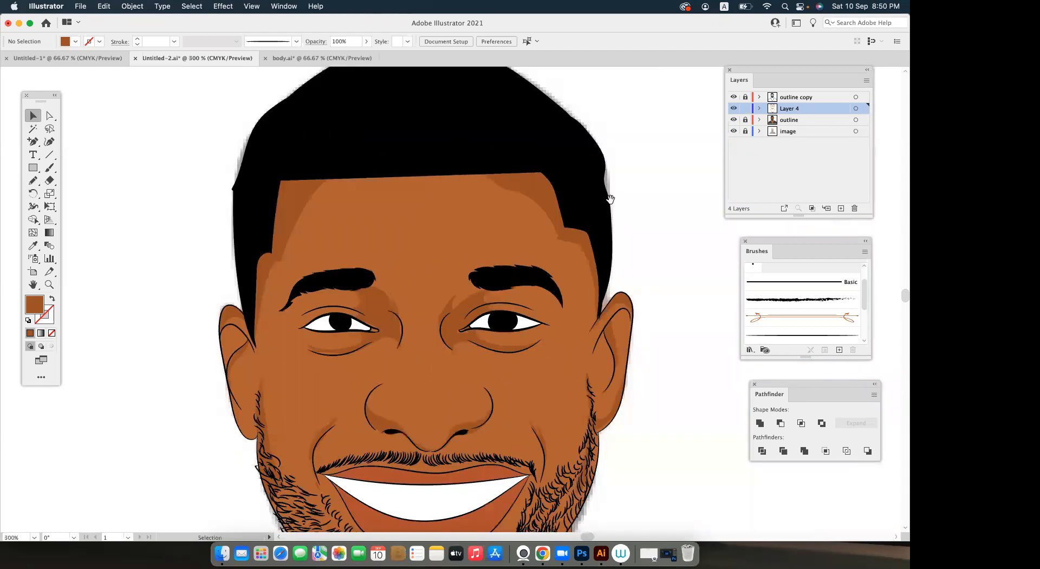
Draw dark brown Pencil shadows across the upper forehead beneath the hairline, joining the shading at both temples.
{"action": "scroll", "coordinate": [518, 211], "scroll_direction": "right", "scroll_amount": 2}
{"action": "key", "text": "n"}
{"action": "mouse_move", "coordinate": [282, 193]}
{"action": "left_mouse_down"}
{"action": "mouse_move", "coordinate": [379, 187]}
{"action": "mouse_move", "coordinate": [494, 153]}
{"action": "left_mouse_up"}
{"action": "key", "text": "v"}
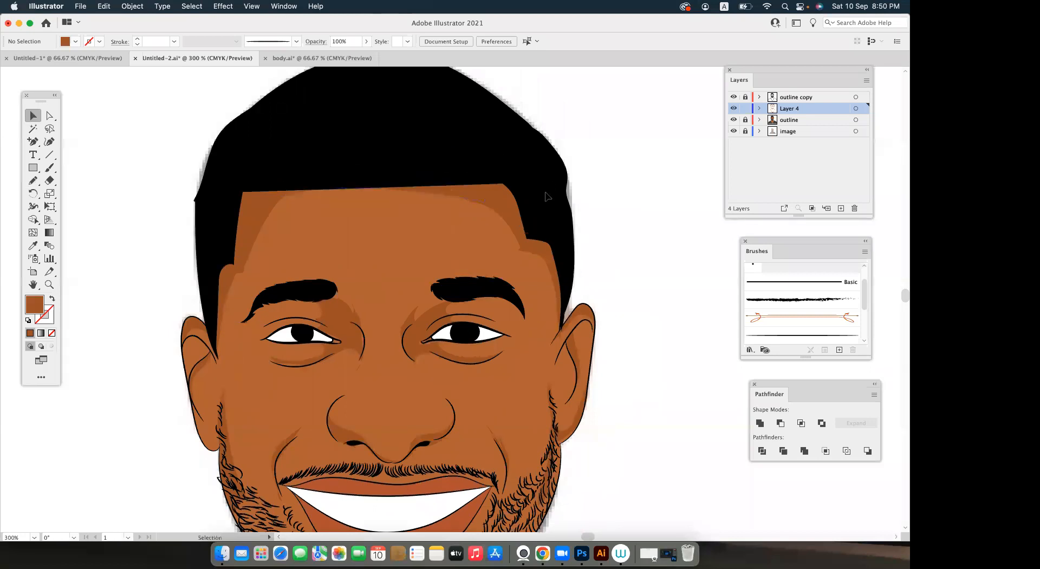
{"action": "left_click", "coordinate": [32, 180]}
{"action": "mouse_move", "coordinate": [264, 228]}
{"action": "left_mouse_down"}
{"action": "mouse_move", "coordinate": [411, 199]}
{"action": "mouse_move", "coordinate": [511, 216]}
{"action": "left_mouse_up"}
{"action": "mouse_move", "coordinate": [247, 182]}
{"action": "left_mouse_down"}
{"action": "mouse_move", "coordinate": [401, 162]}
{"action": "mouse_move", "coordinate": [464, 185]}
{"action": "left_mouse_up"}
{"action": "key", "text": "v"}
Lock Layer 4 and create a new layer between it and the outline layer.
{"action": "scroll", "coordinate": [650, 195], "scroll_direction": "down", "scroll_amount": 5}
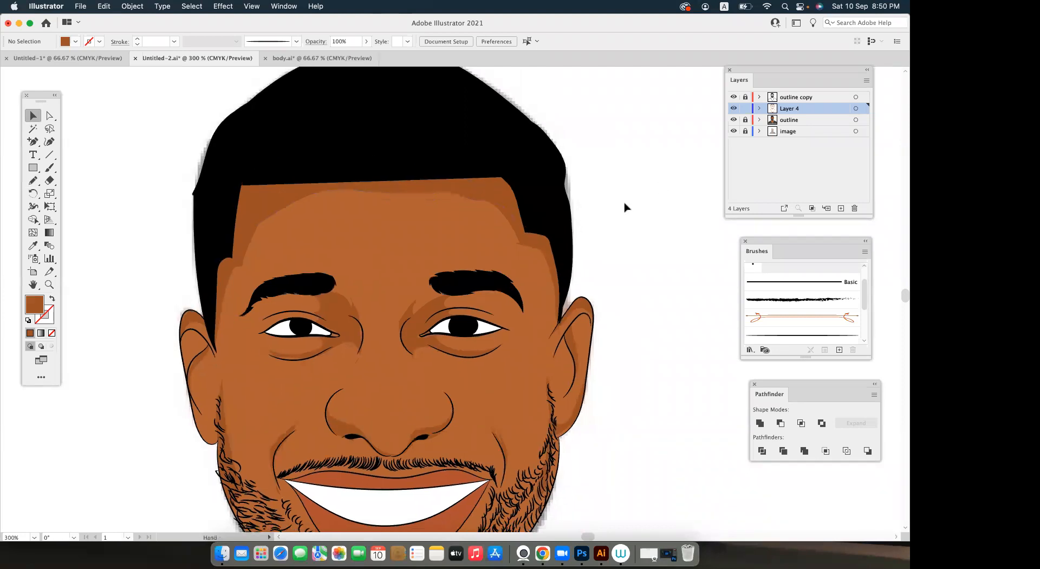
{"action": "scroll", "coordinate": [610, 209], "scroll_direction": "down", "scroll_amount": 1}
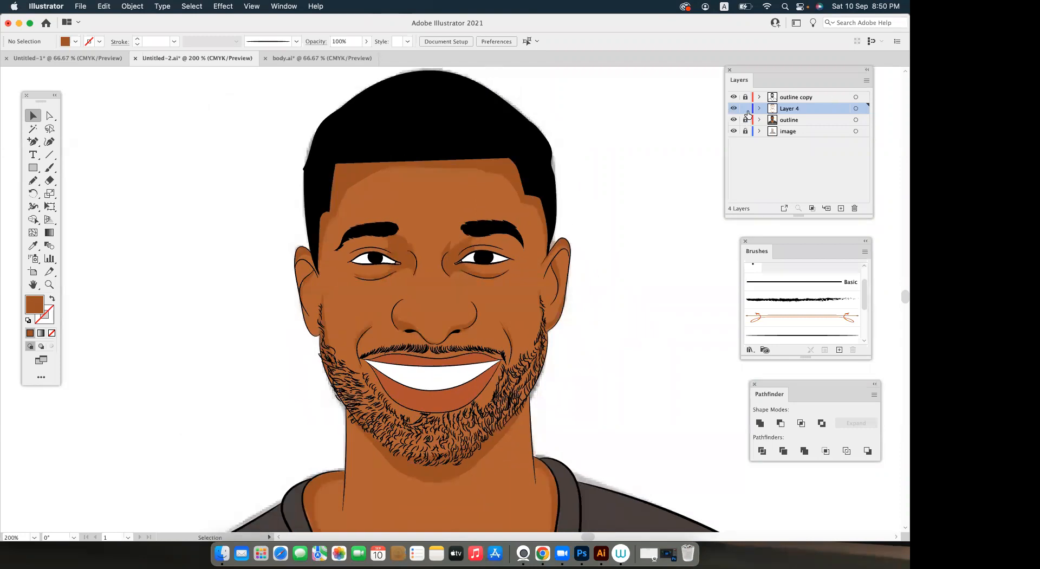
{"action": "mouse_move", "coordinate": [749, 90]}
{"action": "left_mouse_down"}
{"action": "mouse_move", "coordinate": [674, 103]}
{"action": "mouse_move", "coordinate": [698, 142]}
{"action": "left_mouse_up"}
{"action": "left_click", "coordinate": [748, 227]}
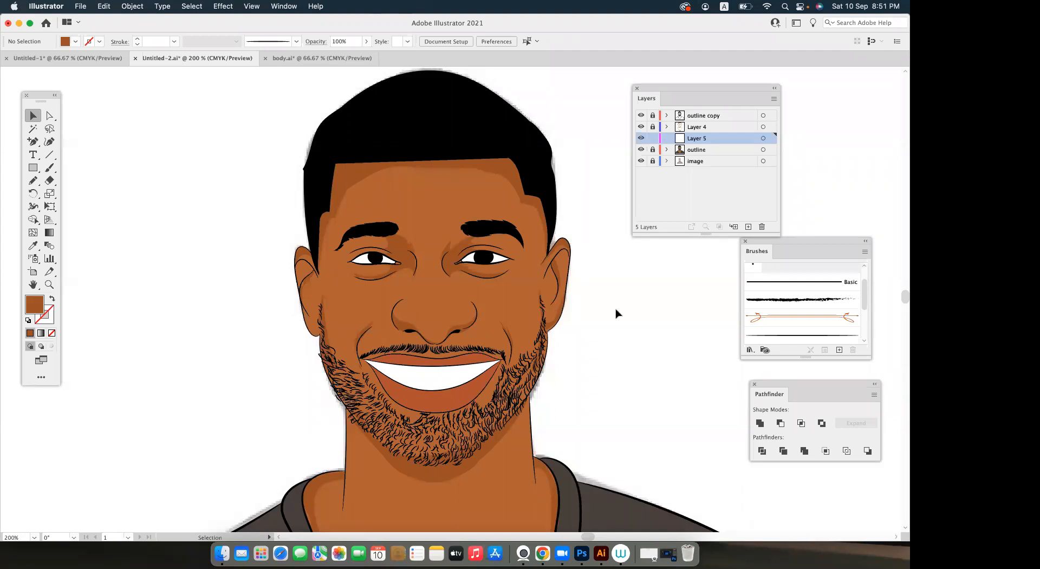
Sample the face's skin colour and adjust it to a slightly darker brown fill for a midtone.
{"action": "left_click", "coordinate": [33, 246]}
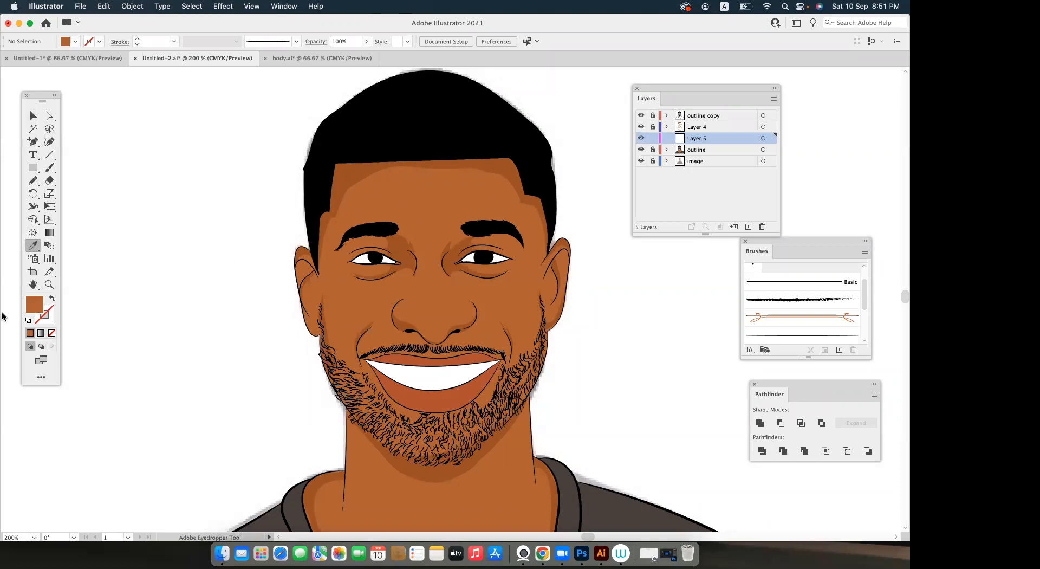
{"action": "double_click", "coordinate": [35, 306]}
{"action": "type", "text": "AF602B"}
{"action": "key", "text": "Return"}
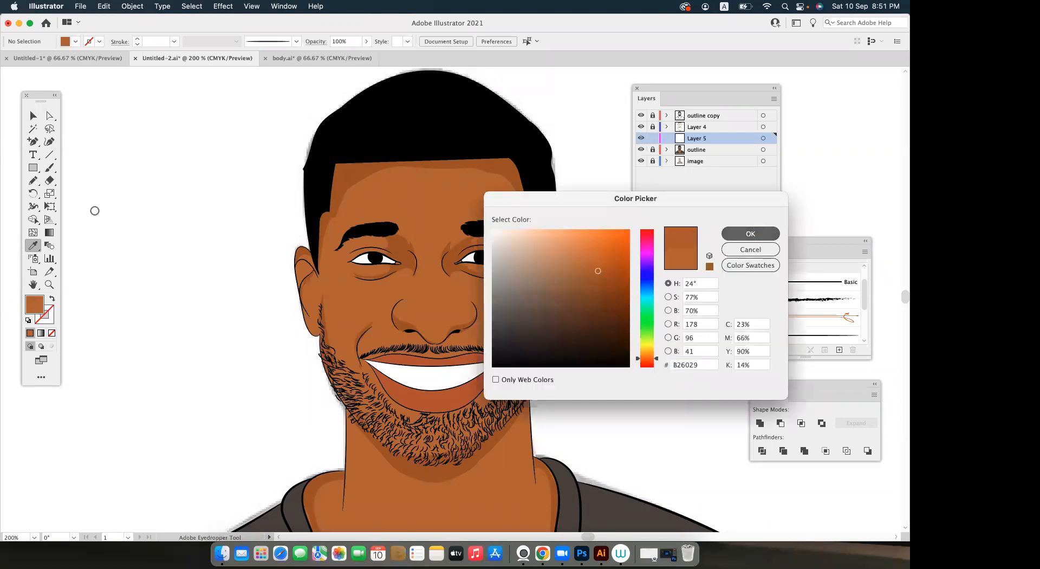
Draw a midtone brown shape with the Pencil tool along the dark shadow on the nose's left side.
{"action": "left_click", "coordinate": [31, 184]}
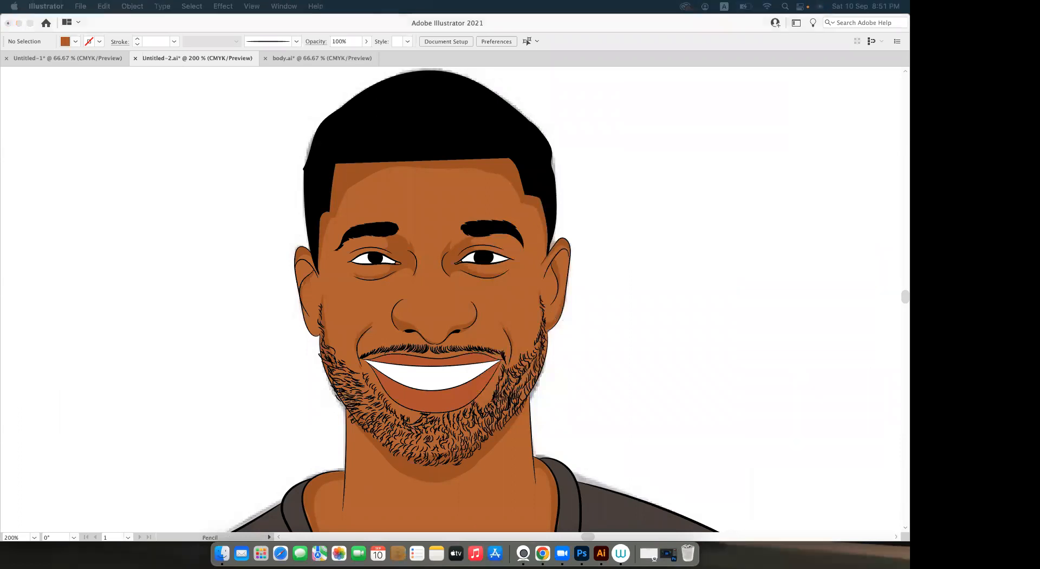
{"action": "left_click", "coordinate": [620, 323]}
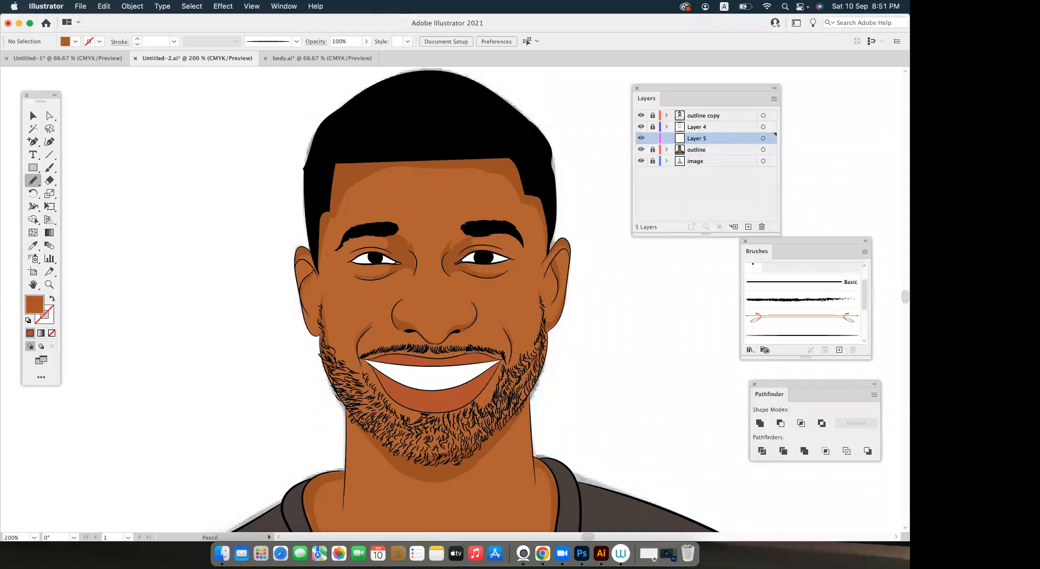
{"action": "scroll", "coordinate": [458, 347], "scroll_direction": "up", "scroll_amount": 2}
{"action": "left_click_drag", "start_coordinate": [458, 294], "coordinate": [442, 364]}
{"action": "scroll", "coordinate": [300, 302], "scroll_direction": "up", "scroll_amount": 2}
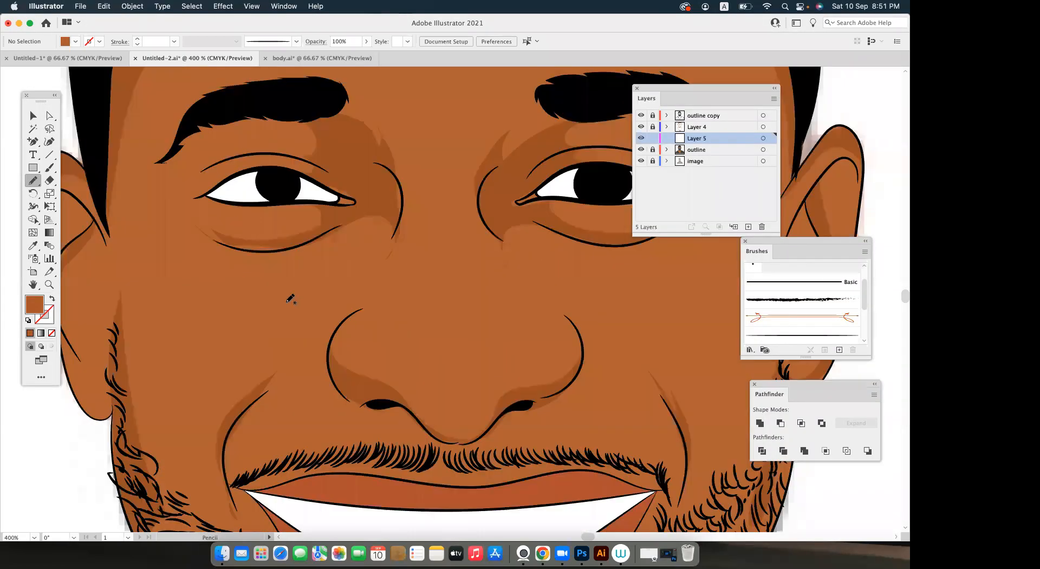
{"action": "left_click_drag", "start_coordinate": [263, 313], "coordinate": [299, 343]}
{"action": "mouse_move", "coordinate": [368, 398]}
{"action": "left_mouse_down"}
{"action": "mouse_move", "coordinate": [457, 429]}
{"action": "mouse_move", "coordinate": [415, 443]}
{"action": "mouse_move", "coordinate": [375, 428]}
{"action": "mouse_move", "coordinate": [251, 351]}
{"action": "mouse_move", "coordinate": [254, 329]}
{"action": "left_mouse_up"}
{"action": "key", "text": "v"}
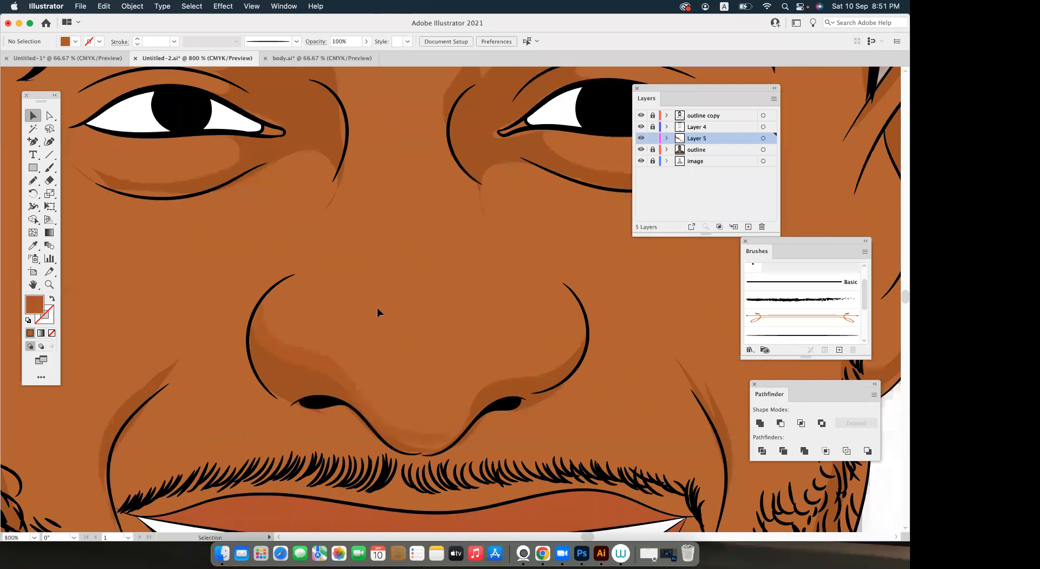
Draw midtone brown Pencil shapes along the nose's right side and beneath the right eye.
{"action": "scroll", "coordinate": [378, 309], "scroll_direction": "up", "scroll_amount": 5}
{"action": "left_click", "coordinate": [35, 181]}
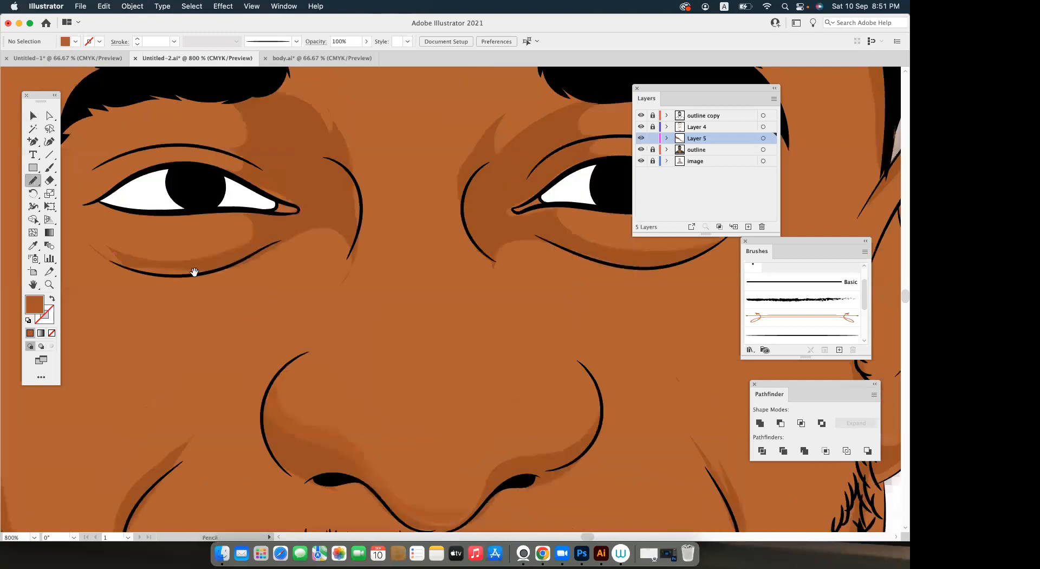
{"action": "scroll", "coordinate": [281, 339], "scroll_direction": "up", "scroll_amount": 2}
{"action": "scroll", "coordinate": [476, 292], "scroll_direction": "down", "scroll_amount": 7}
{"action": "scroll", "coordinate": [476, 292], "scroll_direction": "right", "scroll_amount": 6}
{"action": "left_click_drag", "start_coordinate": [480, 262], "coordinate": [286, 388]}
{"action": "left_click_drag", "start_coordinate": [408, 362], "coordinate": [490, 294]}
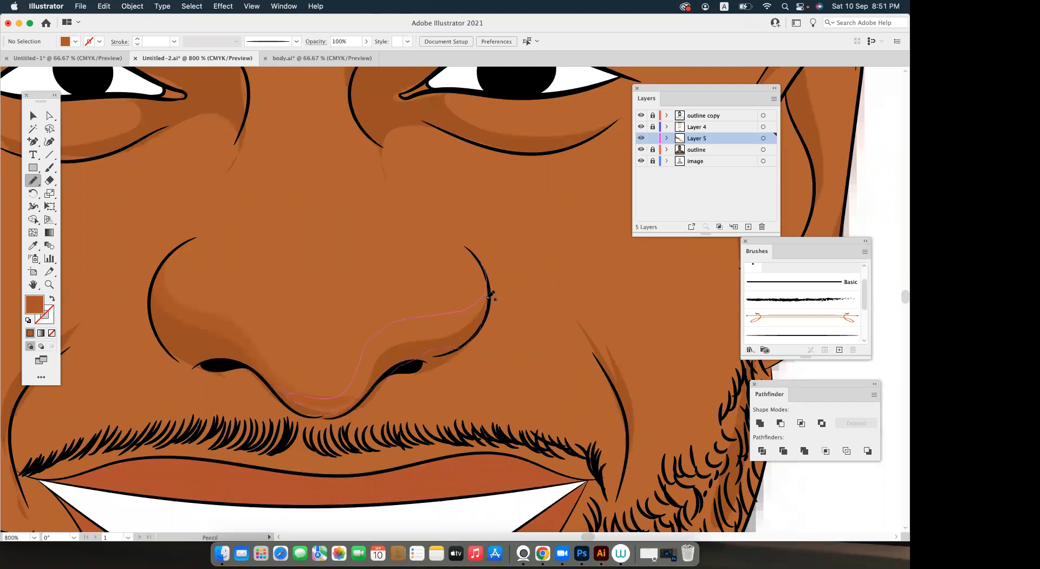
{"action": "scroll", "coordinate": [433, 324], "scroll_direction": "up", "scroll_amount": 5}
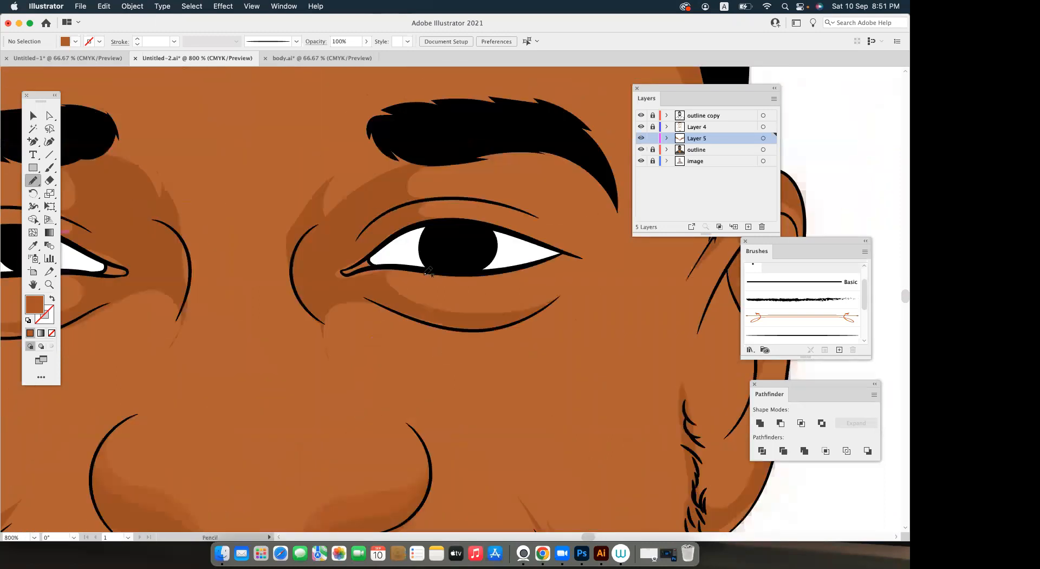
{"action": "mouse_move", "coordinate": [420, 278]}
{"action": "left_mouse_down"}
{"action": "mouse_move", "coordinate": [580, 291]}
{"action": "mouse_move", "coordinate": [555, 302]}
{"action": "mouse_move", "coordinate": [383, 272]}
{"action": "left_mouse_up"}
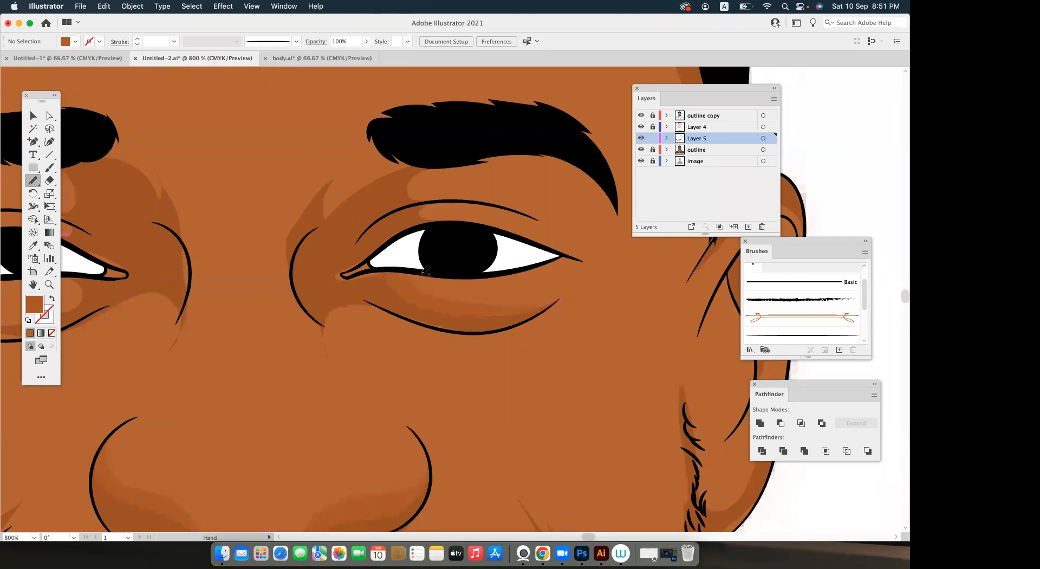
Draw a midtone brown Pencil shape across the right eyelid, between the eye and the eyebrow.
{"action": "scroll", "coordinate": [426, 270], "scroll_direction": "up", "scroll_amount": 5}
{"action": "scroll", "coordinate": [426, 270], "scroll_direction": "left", "scroll_amount": 3}
{"action": "mouse_move", "coordinate": [542, 299]}
{"action": "left_mouse_down"}
{"action": "mouse_move", "coordinate": [552, 229]}
{"action": "mouse_move", "coordinate": [494, 267]}
{"action": "mouse_move", "coordinate": [515, 301]}
{"action": "left_mouse_up"}
{"action": "left_click_drag", "start_coordinate": [449, 304], "coordinate": [521, 319]}
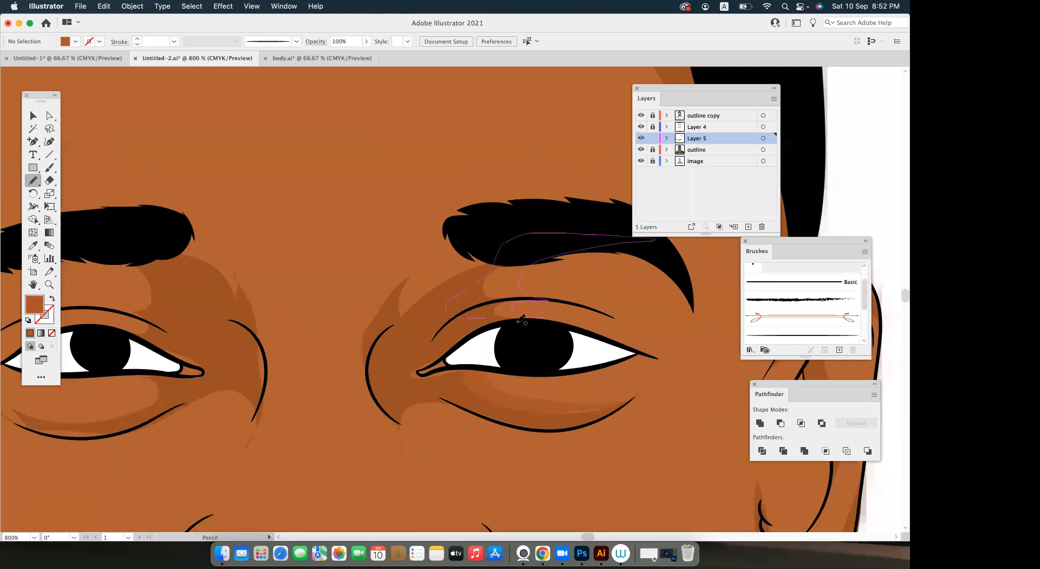
{"action": "scroll", "coordinate": [459, 304], "scroll_direction": "down", "scroll_amount": 5}
{"action": "scroll", "coordinate": [460, 304], "scroll_direction": "left", "scroll_amount": 3}
{"action": "key", "text": "super+minus"}
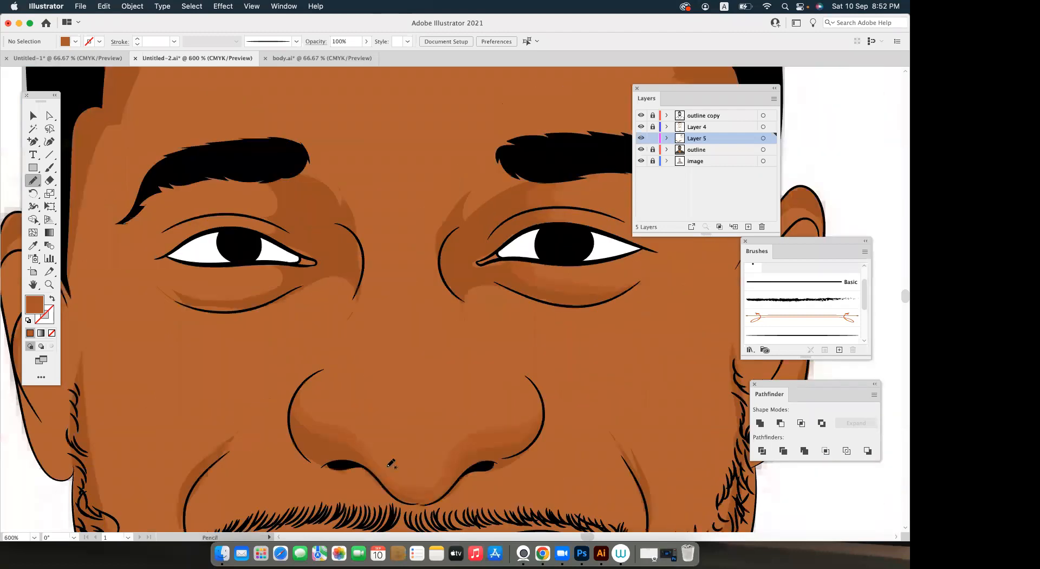
Examine the shading around the eyes, nose and forehead, both close up and across the whole portrait.
{"action": "scroll", "coordinate": [390, 463], "scroll_direction": "down", "scroll_amount": 1}
{"action": "scroll", "coordinate": [389, 463], "scroll_direction": "down", "scroll_amount": 1}
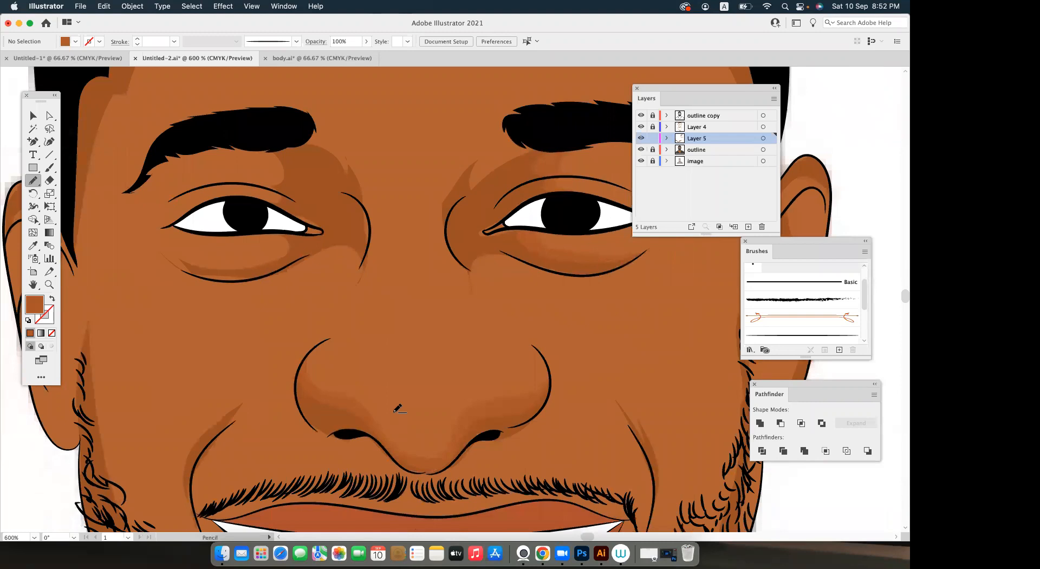
{"action": "key", "text": "super+minus"}
{"action": "key", "text": "super+minus"}
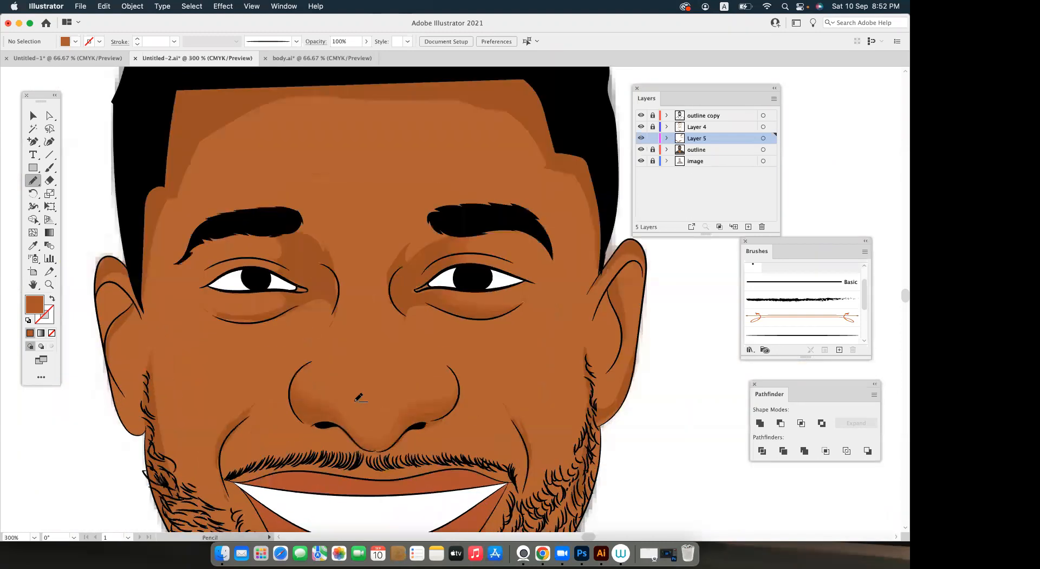
{"action": "key", "text": "super+plus"}
{"action": "key", "text": "super+plus"}
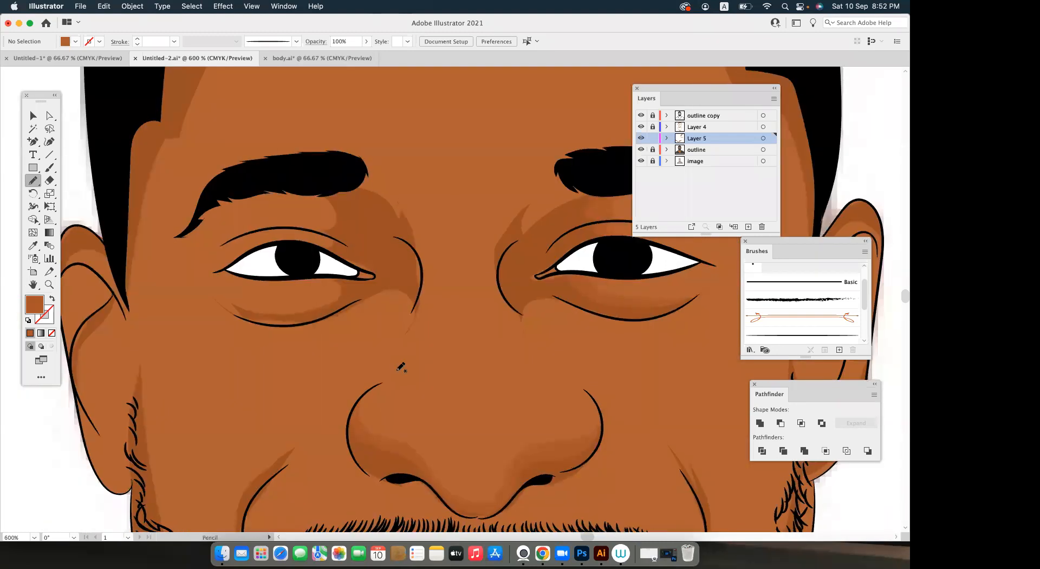
{"action": "scroll", "coordinate": [525, 361], "scroll_direction": "left", "scroll_amount": 5}
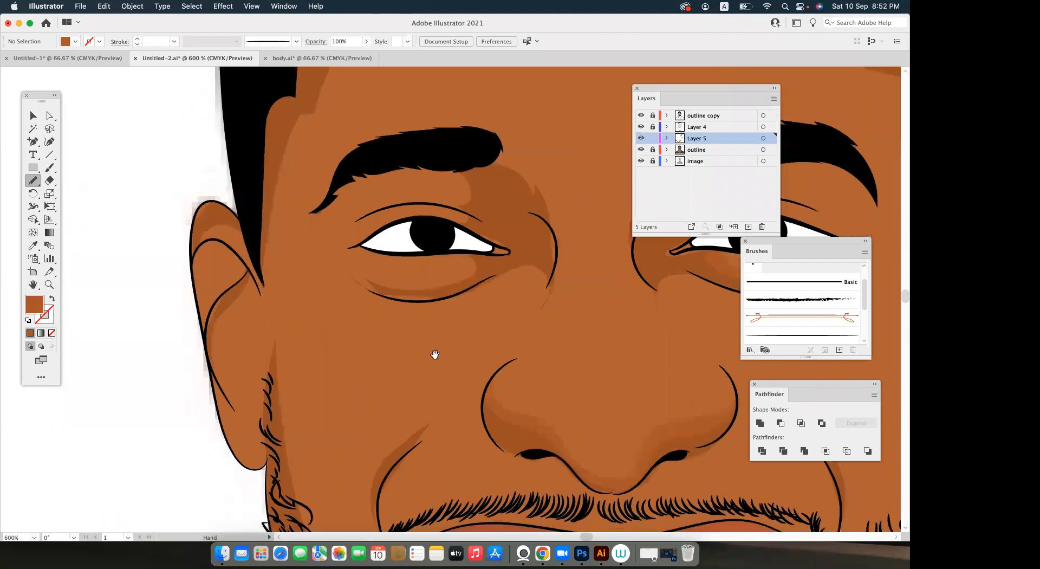
{"action": "key", "text": "super+minus"}
{"action": "key", "text": "super+minus"}
{"action": "key", "text": "super+minus"}
{"action": "key", "text": "super+minus"}
{"action": "key", "text": "super+minus"}
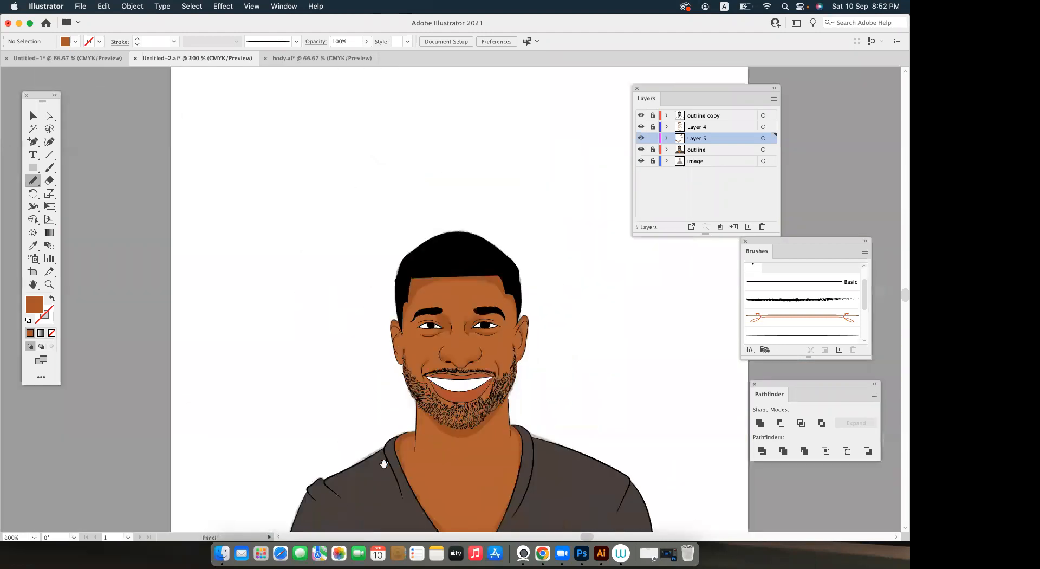
Examine the shirt's left shoulder folds and compare them with the shading on the face.
{"action": "key", "text": "super+plus"}
{"action": "key", "text": "super+plus"}
{"action": "key", "text": "super+plus"}
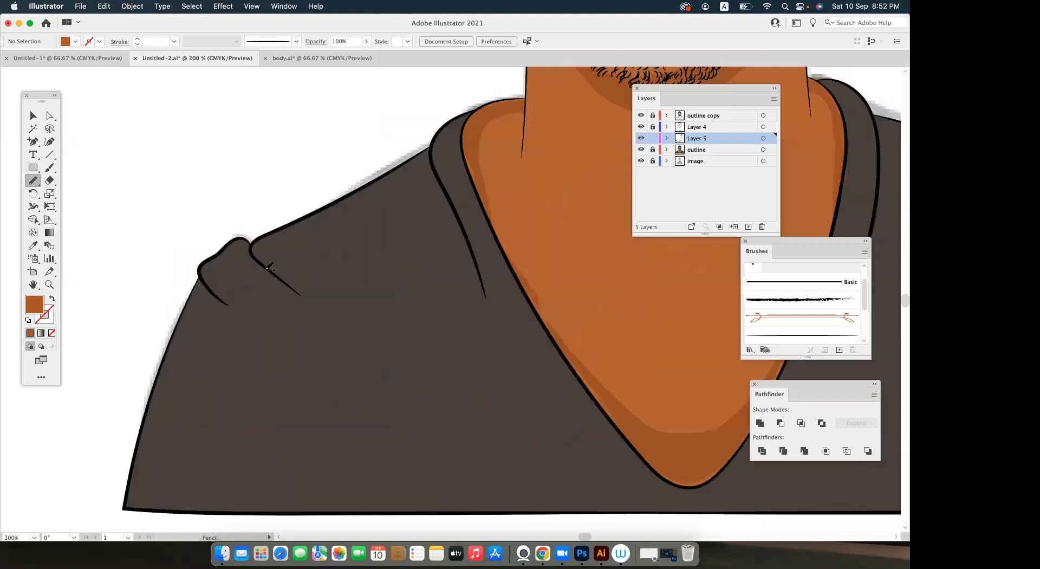
{"action": "key", "text": "super+plus"}
{"action": "key", "text": "super+plus"}
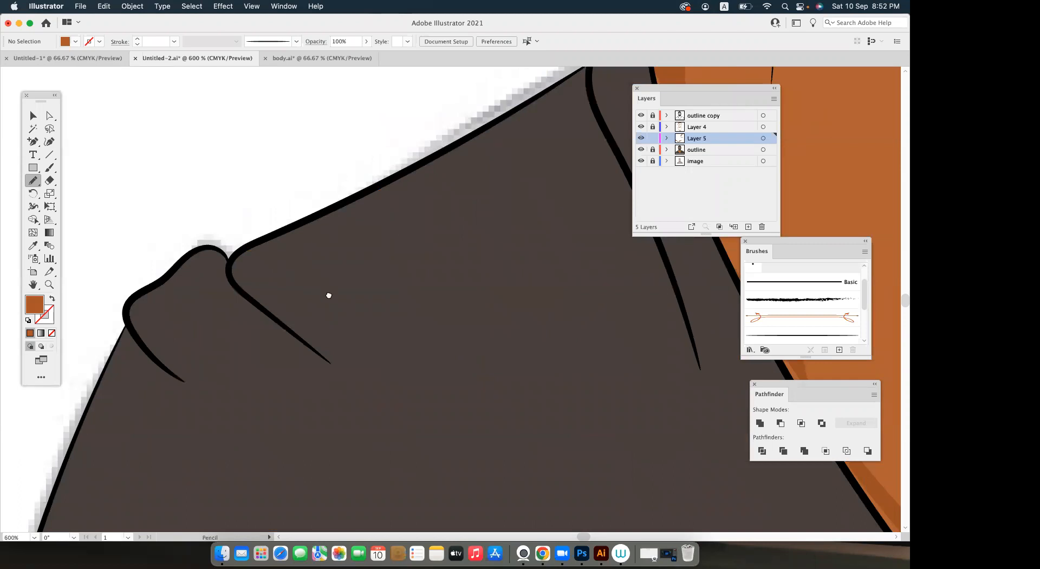
{"action": "key", "text": "super+minus"}
{"action": "key", "text": "super+minus"}
{"action": "key", "text": "super+minus"}
{"action": "key", "text": "super+minus"}
{"action": "key", "text": "super+plus"}
{"action": "key", "text": "super+plus"}
{"action": "key", "text": "super+plus"}
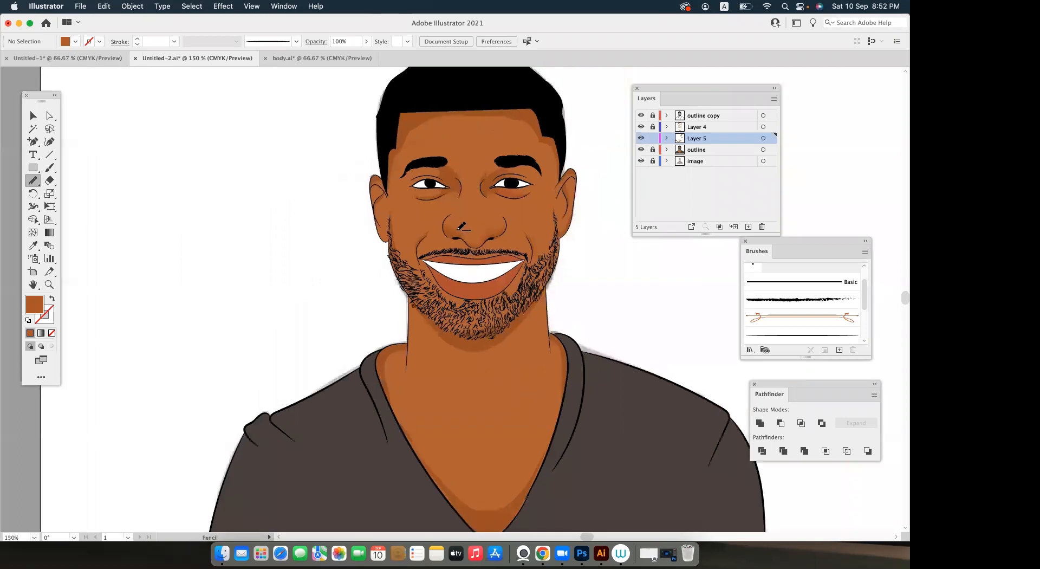
{"action": "scroll", "coordinate": [385, 275], "scroll_direction": "right", "scroll_amount": 3}
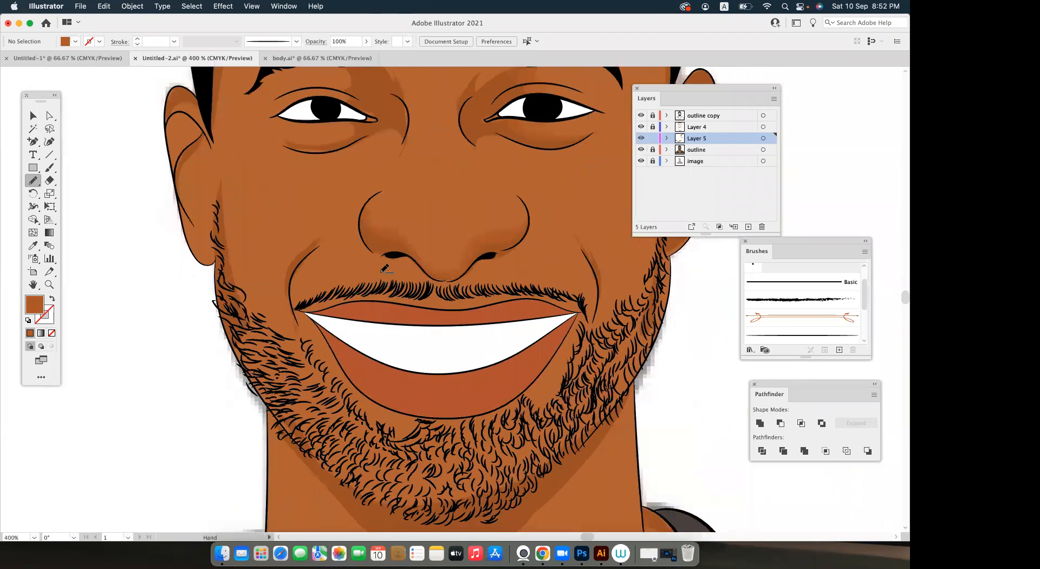
Draw a midtone brown Pencil shape around the right eye's inner corner, tapering onto the cheek beside the nose.
{"action": "key", "text": "super+plus"}
{"action": "mouse_move", "coordinate": [481, 286]}
{"action": "left_mouse_down"}
{"action": "mouse_move", "coordinate": [409, 297]}
{"action": "mouse_move", "coordinate": [406, 308]}
{"action": "mouse_move", "coordinate": [361, 268]}
{"action": "mouse_move", "coordinate": [362, 236]}
{"action": "left_mouse_up"}
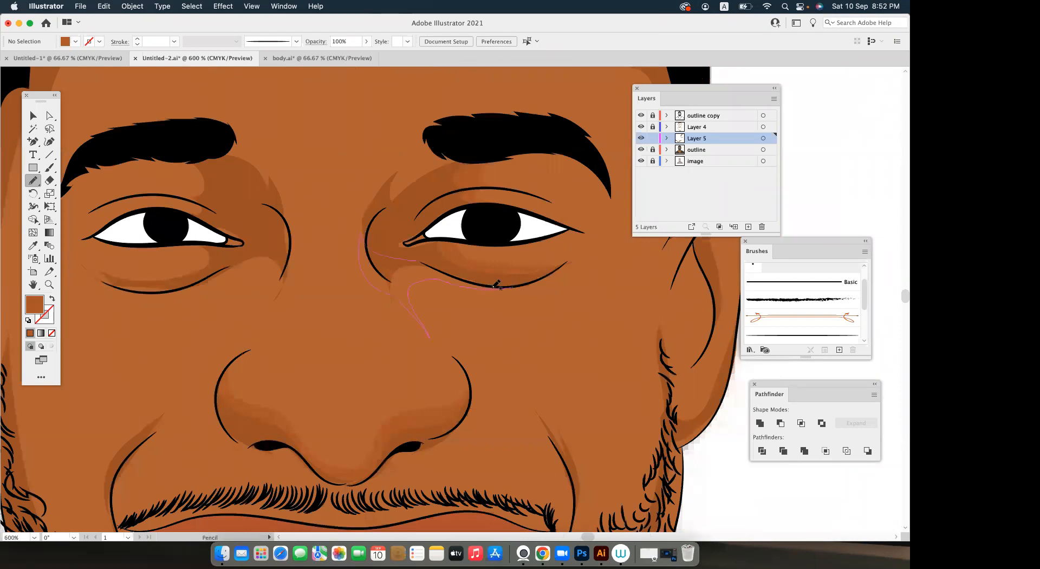
{"action": "left_click_drag", "start_coordinate": [599, 134], "coordinate": [754, 186]}
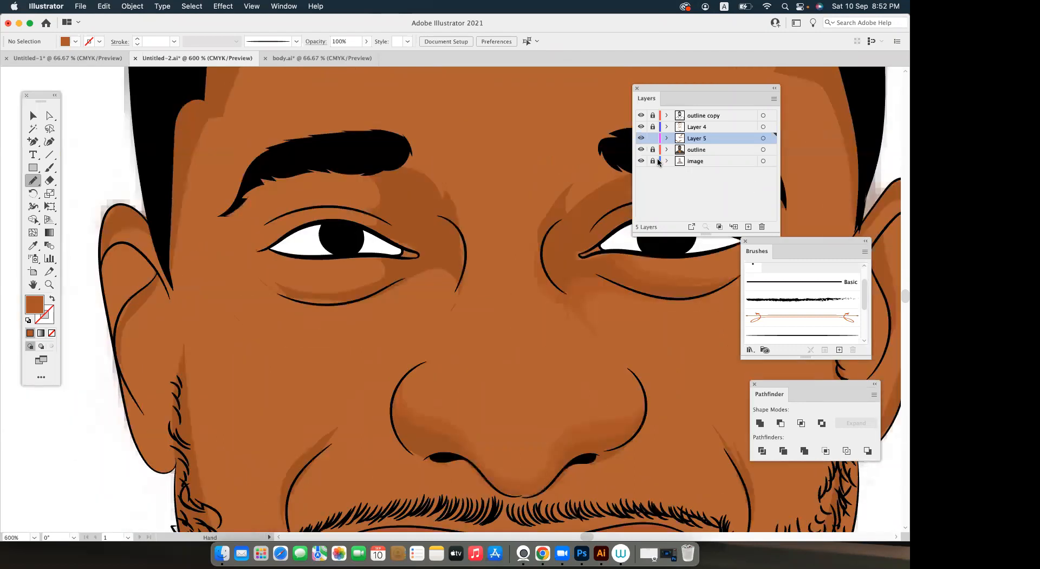
Hide the outline layer to reveal the reference photo and draw a midtone Pencil shape beneath the left eye's inner corner.
{"action": "left_click", "coordinate": [641, 150]}
{"action": "scroll", "coordinate": [442, 242], "scroll_direction": "down", "scroll_amount": 3}
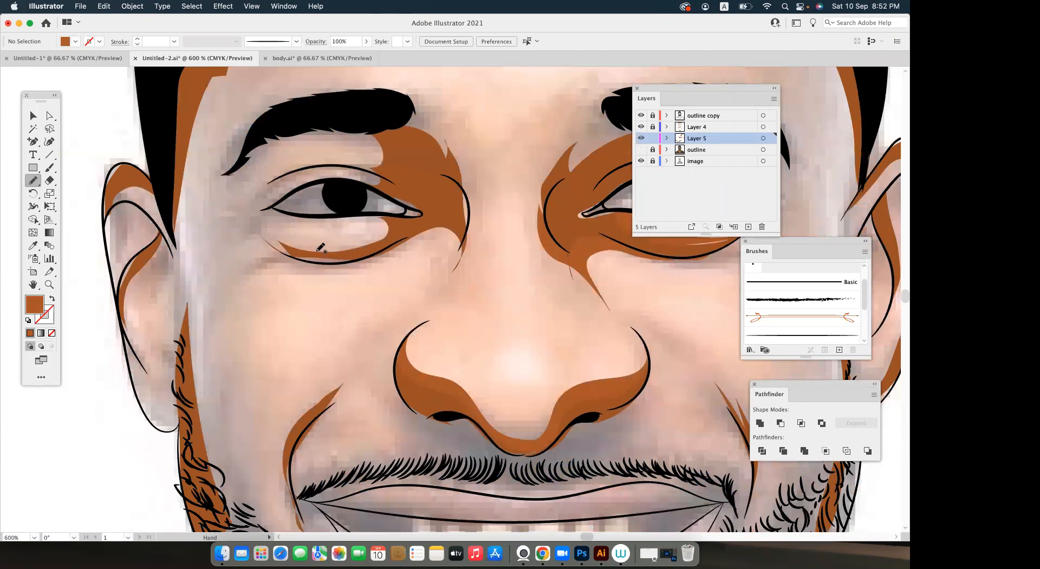
{"action": "mouse_move", "coordinate": [410, 301]}
{"action": "left_mouse_down"}
{"action": "mouse_move", "coordinate": [436, 242]}
{"action": "mouse_move", "coordinate": [323, 247]}
{"action": "mouse_move", "coordinate": [293, 234]}
{"action": "mouse_move", "coordinate": [410, 300]}
{"action": "left_mouse_up"}
{"action": "left_click_drag", "start_coordinate": [406, 262], "coordinate": [614, 306]}
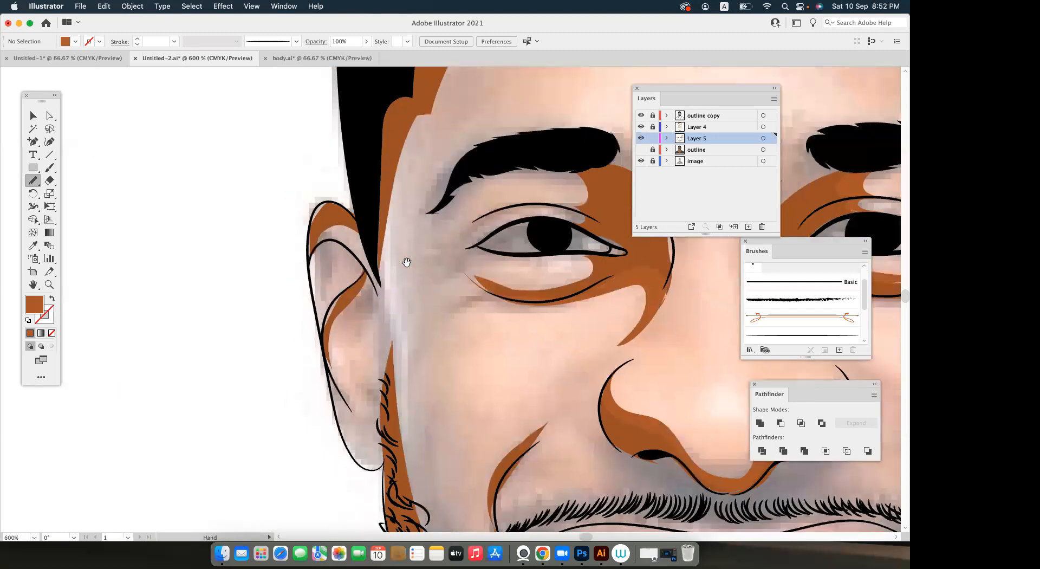
Draw midtone brown Pencil shapes along the shadows inside the left ear.
{"action": "left_click_drag", "start_coordinate": [373, 254], "coordinate": [385, 261]}
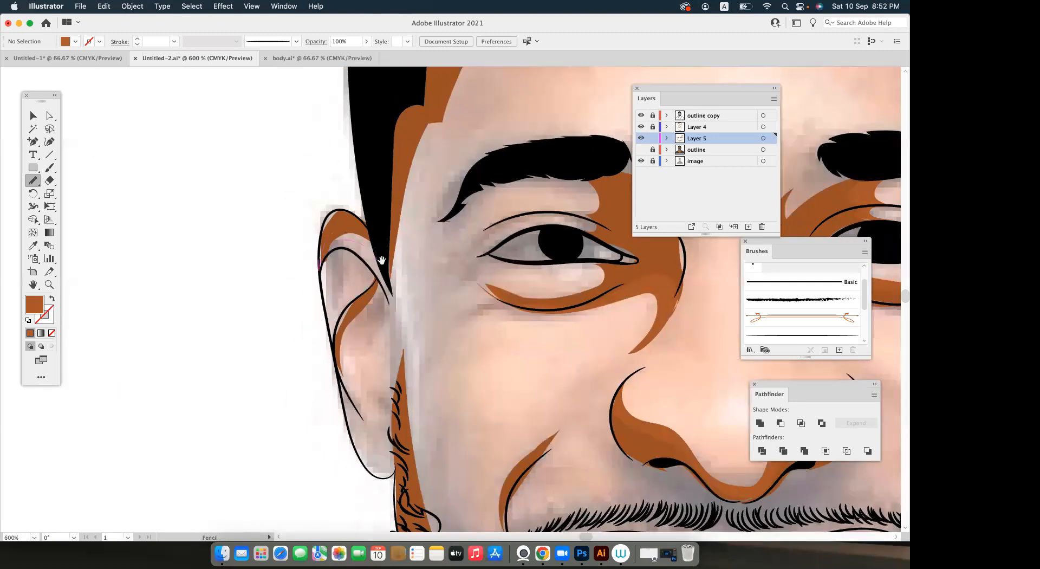
{"action": "scroll", "coordinate": [344, 293], "scroll_direction": "down", "scroll_amount": 5}
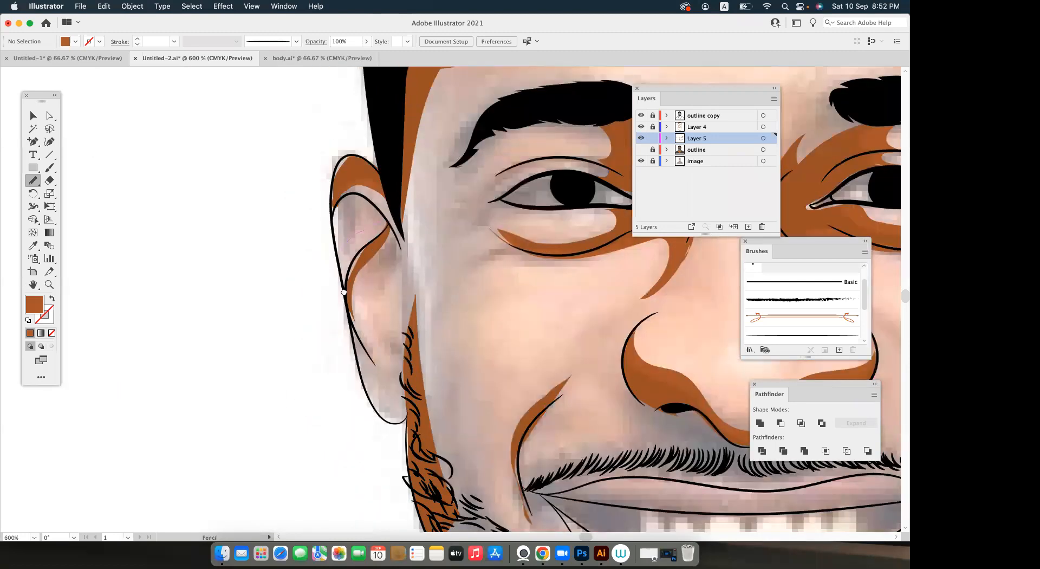
{"action": "left_click_drag", "start_coordinate": [343, 291], "coordinate": [336, 273]}
{"action": "left_click_drag", "start_coordinate": [389, 243], "coordinate": [365, 154]}
Draw a midtone Pencil shape along the beard and jaw from the left sideburn to the right one, showing the outline layer again.
{"action": "left_click_drag", "start_coordinate": [422, 271], "coordinate": [320, 216]}
{"action": "key", "text": "super+minus"}
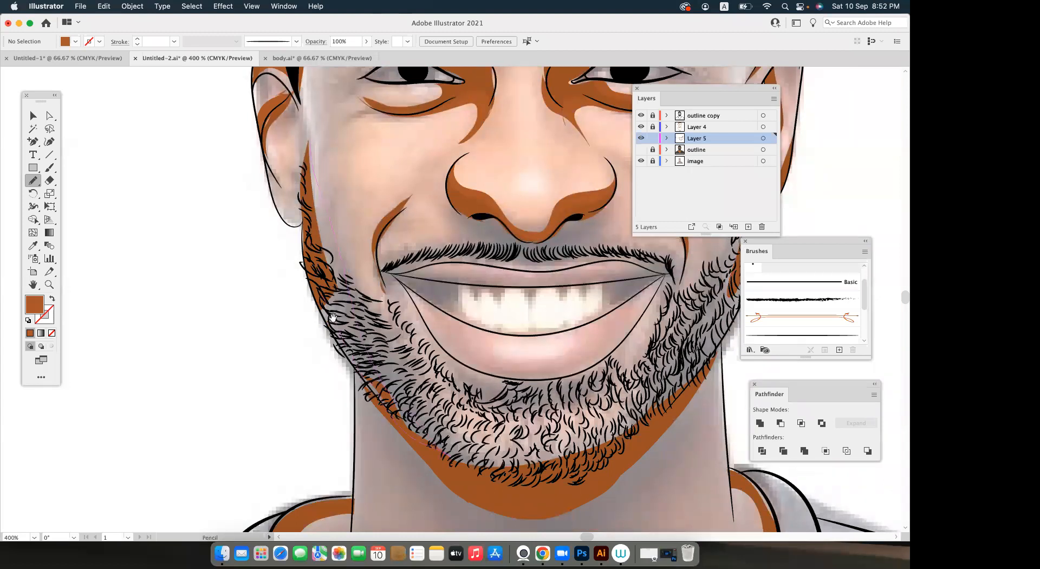
{"action": "left_click_drag", "start_coordinate": [354, 294], "coordinate": [319, 298]}
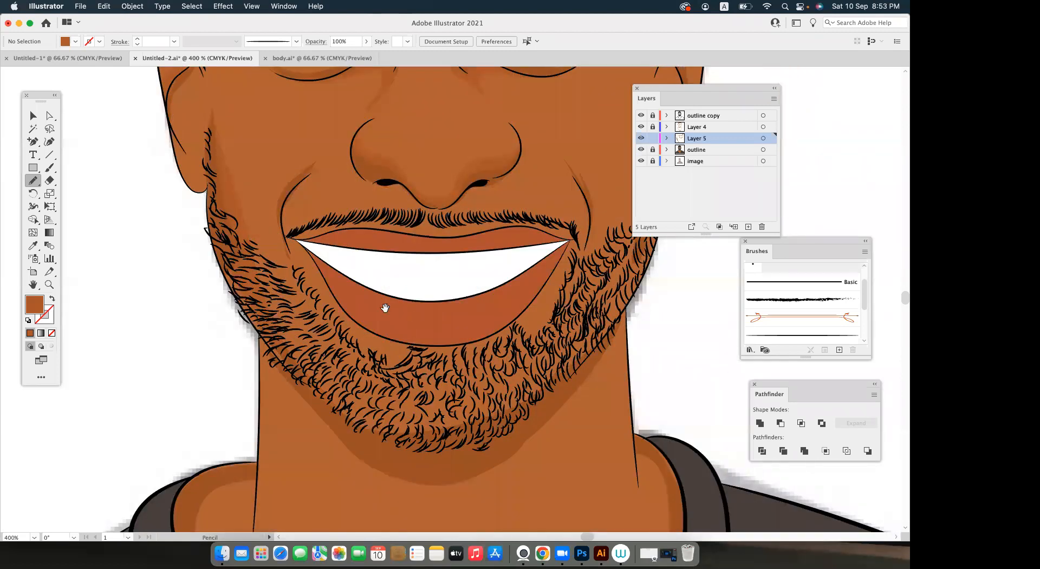
{"action": "scroll", "coordinate": [385, 308], "scroll_direction": "up", "scroll_amount": 5}
{"action": "scroll", "coordinate": [385, 307], "scroll_direction": "right", "scroll_amount": 3}
{"action": "scroll", "coordinate": [354, 284], "scroll_direction": "right", "scroll_amount": 3}
{"action": "scroll", "coordinate": [353, 285], "scroll_direction": "down", "scroll_amount": 1}
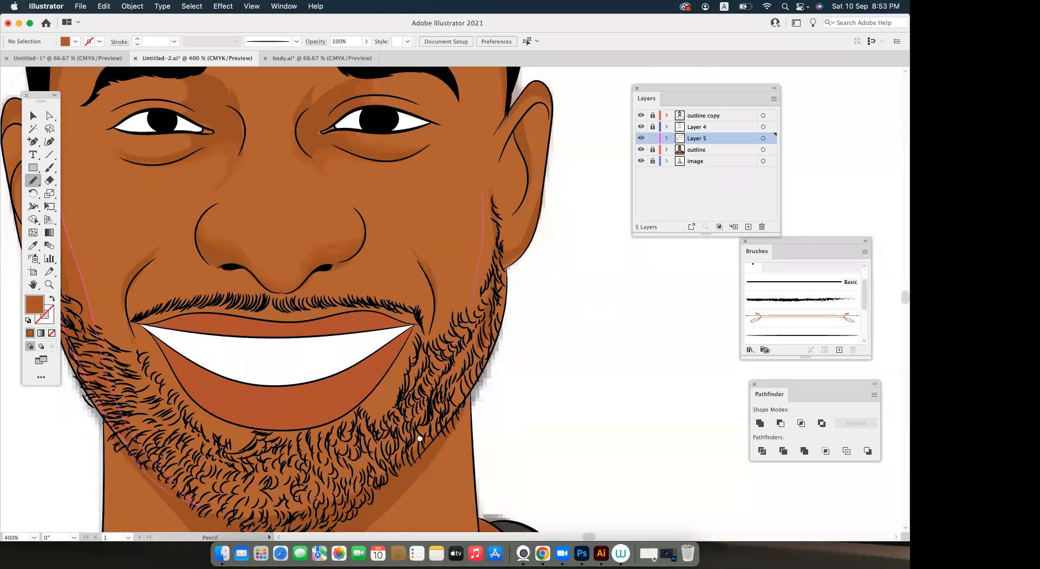
{"action": "left_click_drag", "start_coordinate": [491, 311], "coordinate": [486, 158]}
{"action": "key", "text": "v"}
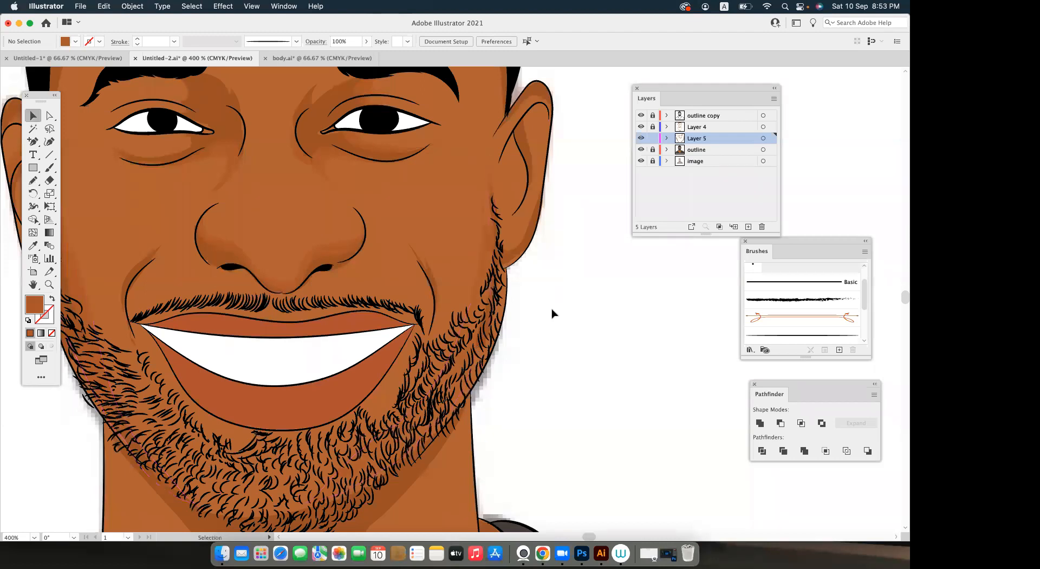
{"action": "scroll", "coordinate": [553, 317], "scroll_direction": "down", "scroll_amount": 1, "text": "alt"}
{"action": "scroll", "coordinate": [472, 297], "scroll_direction": "left", "scroll_amount": 5}
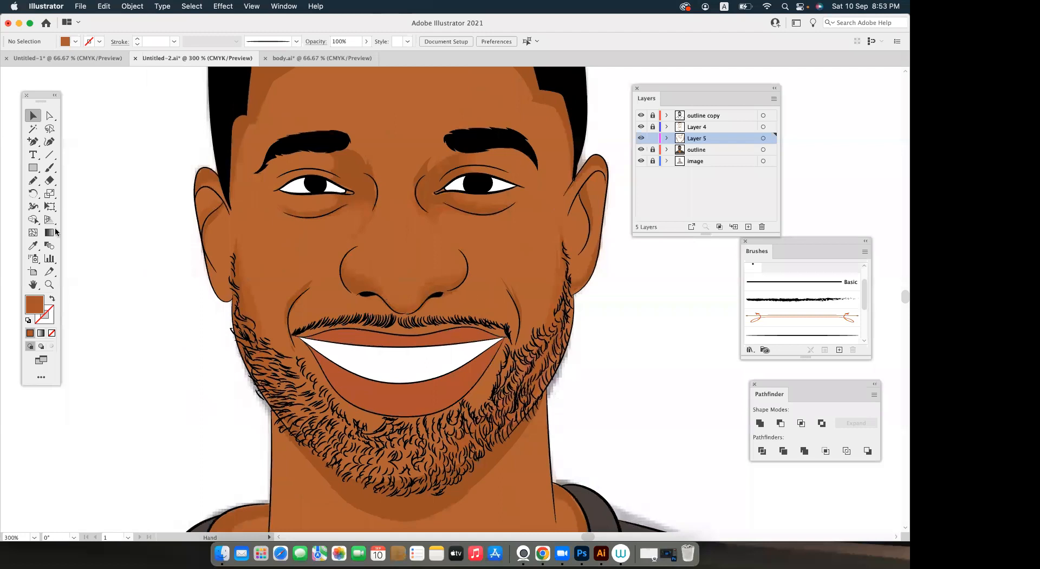
{"action": "key", "text": "n"}
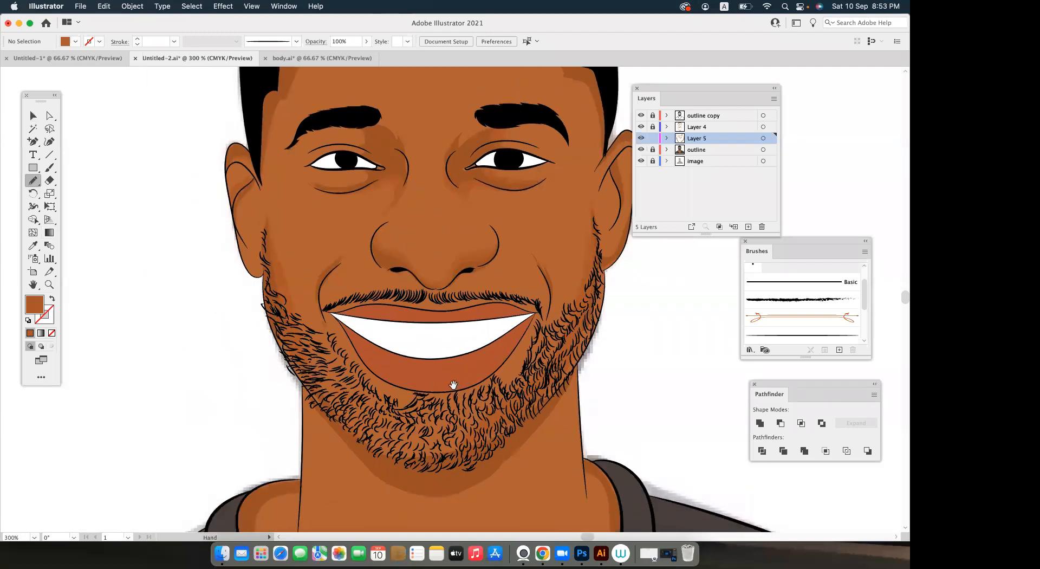
{"action": "scroll", "coordinate": [465, 382], "scroll_direction": "down", "scroll_amount": 3}
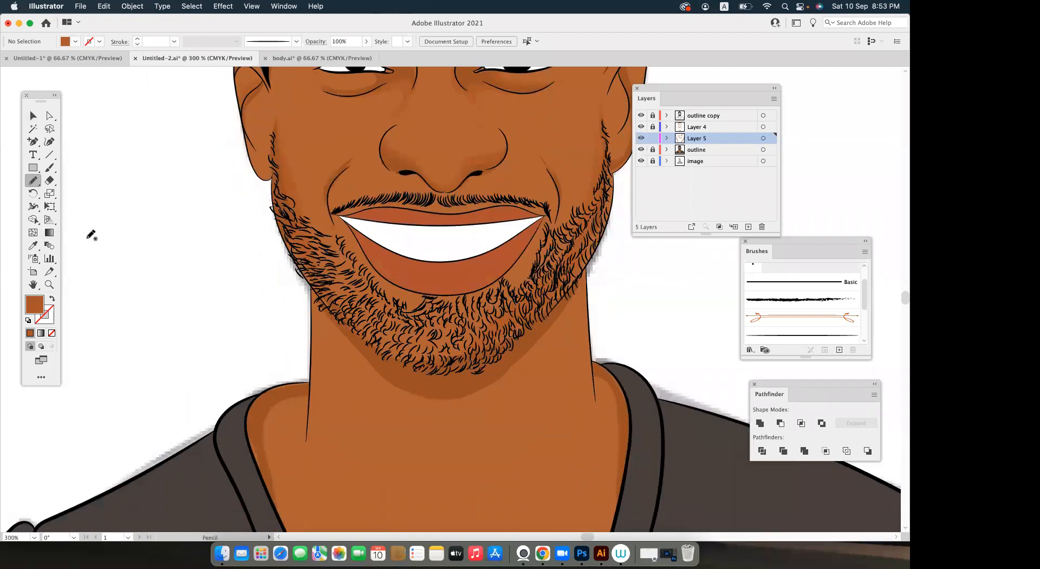
{"action": "key", "text": "c"}
{"action": "scroll", "coordinate": [490, 391], "scroll_direction": "right", "scroll_amount": 2}
{"action": "scroll", "coordinate": [490, 391], "scroll_direction": "down", "scroll_amount": 1}
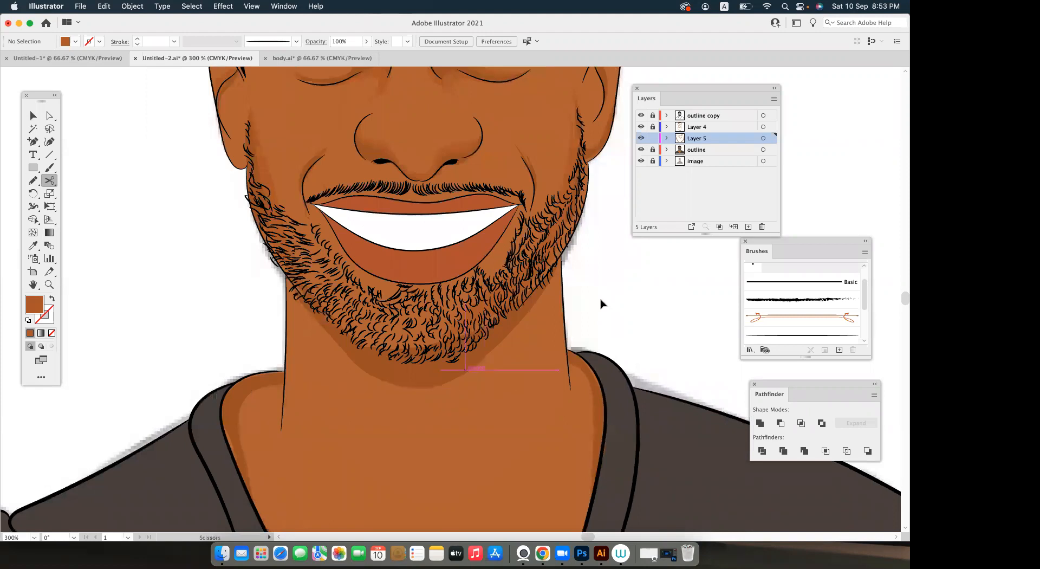
Try a darker brown fill, #7A3D14, on Layer 4's shadow beneath the chin, then undo it and lock the layer again.
{"action": "key", "text": "v"}
{"action": "left_click", "coordinate": [653, 126]}
{"action": "left_click", "coordinate": [696, 127]}
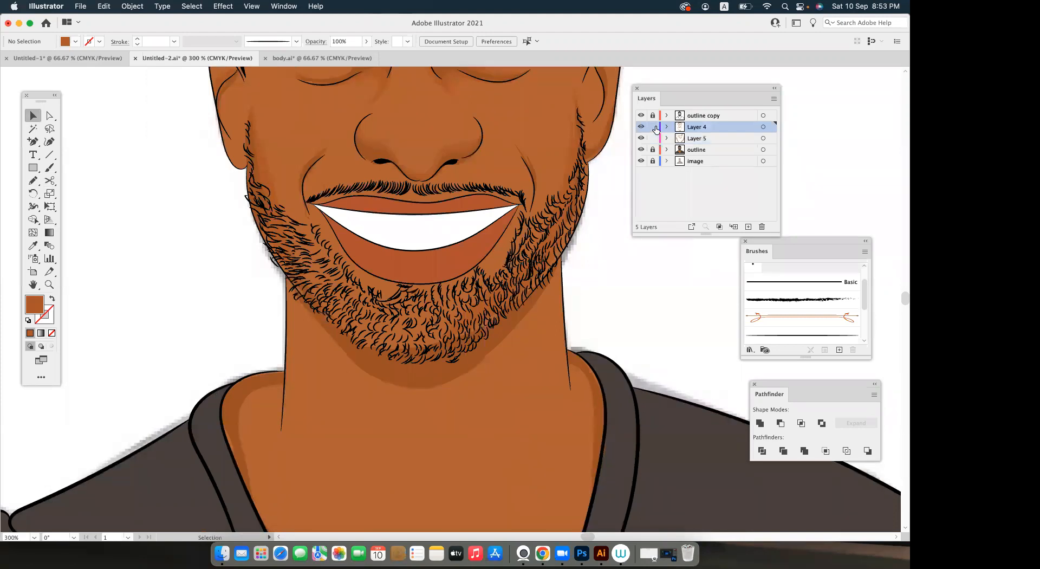
{"action": "left_click", "coordinate": [456, 366]}
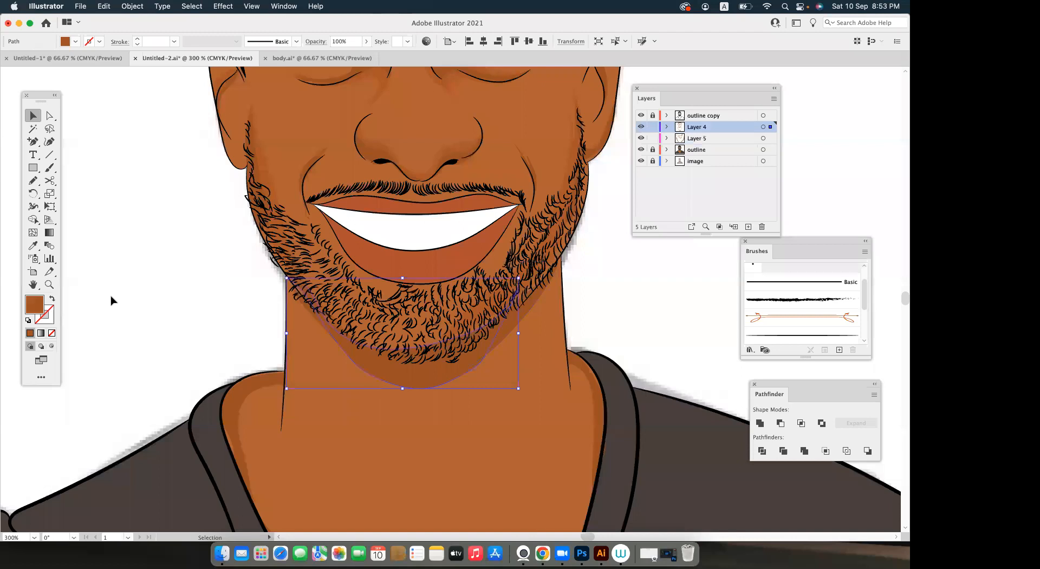
{"action": "double_click", "coordinate": [35, 304]}
{"action": "type", "text": "7A3D14"}
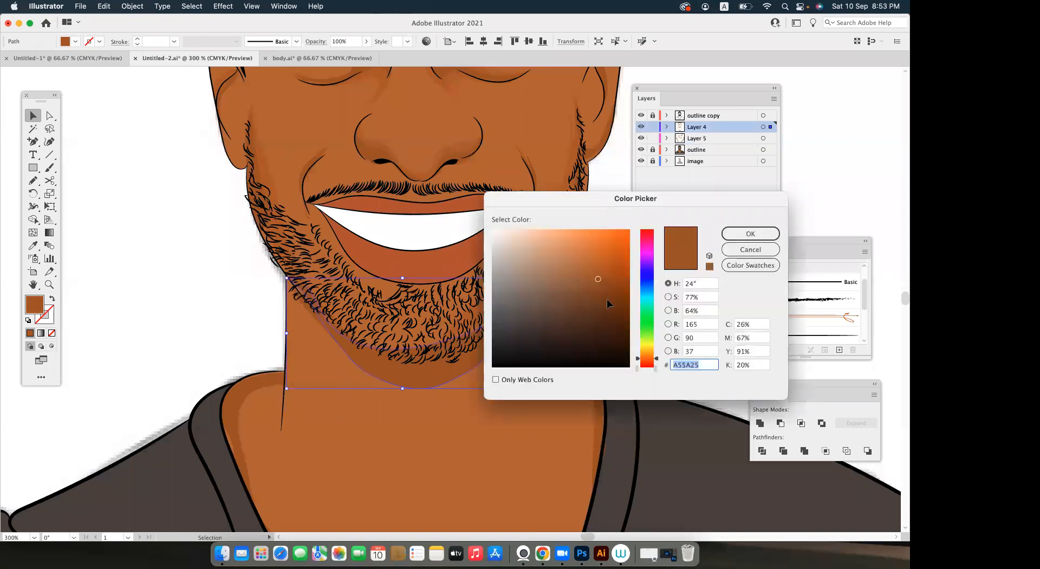
{"action": "key", "text": "Return"}
{"action": "left_click", "coordinate": [643, 306]}
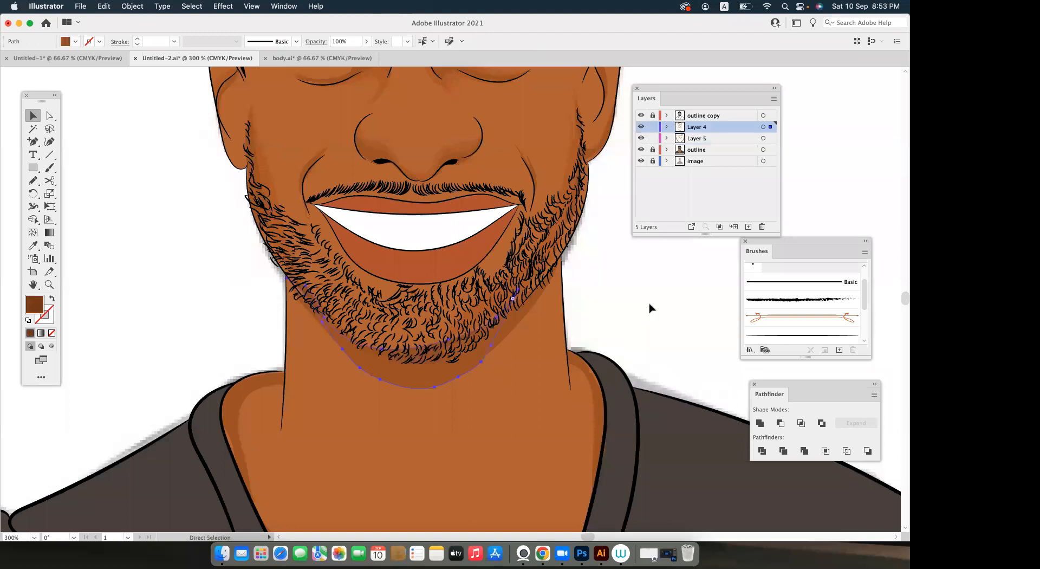
{"action": "key", "text": "super+z"}
{"action": "key", "text": "super+z"}
{"action": "left_click", "coordinate": [652, 127]}
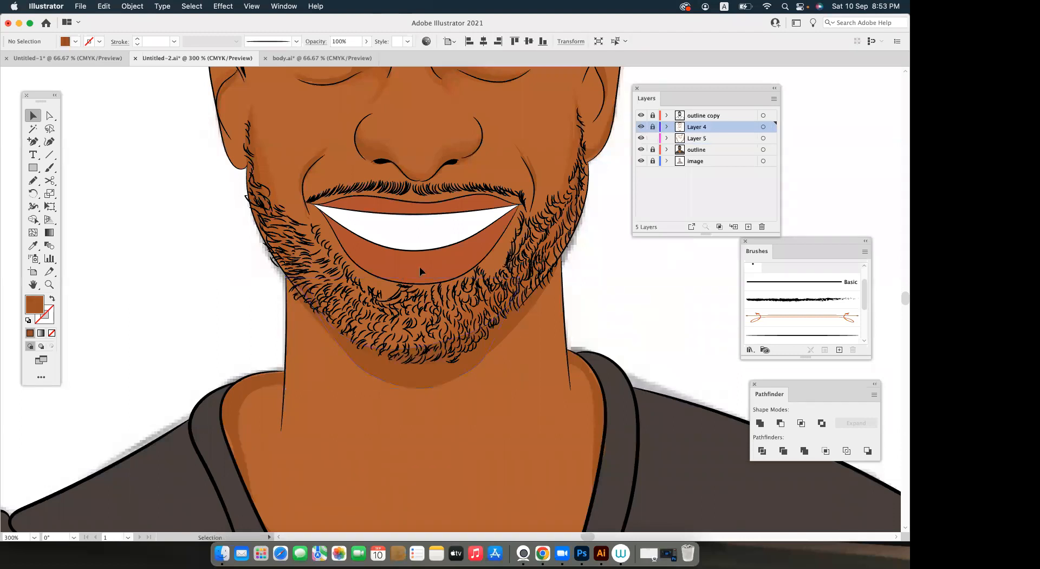
Make Layer 5 active again and sample the midtone brown as the fill for the Pencil tool.
{"action": "scroll", "coordinate": [86, 277], "scroll_direction": "up", "scroll_amount": 2}
{"action": "scroll", "coordinate": [85, 276], "scroll_direction": "up", "scroll_amount": 2}
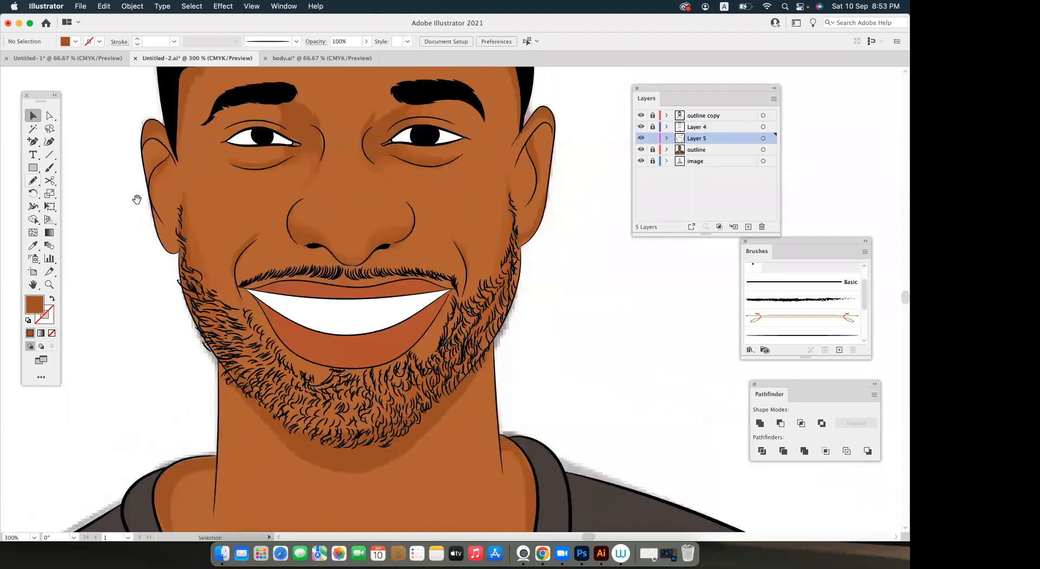
{"action": "key", "text": "n"}
{"action": "scroll", "coordinate": [184, 316], "scroll_direction": "up", "scroll_amount": 4}
{"action": "mouse_move", "coordinate": [211, 217]}
{"action": "left_mouse_down"}
{"action": "mouse_move", "coordinate": [198, 298]}
{"action": "mouse_move", "coordinate": [205, 350]}
{"action": "left_mouse_up"}
{"action": "scroll", "coordinate": [204, 350], "scroll_direction": "up", "scroll_amount": 5}
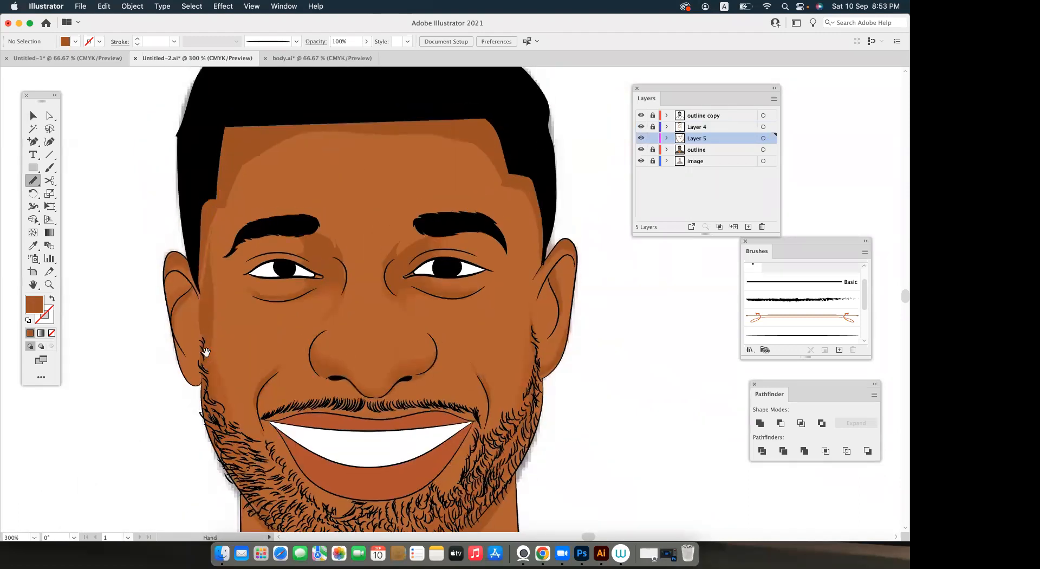
{"action": "left_click", "coordinate": [34, 249]}
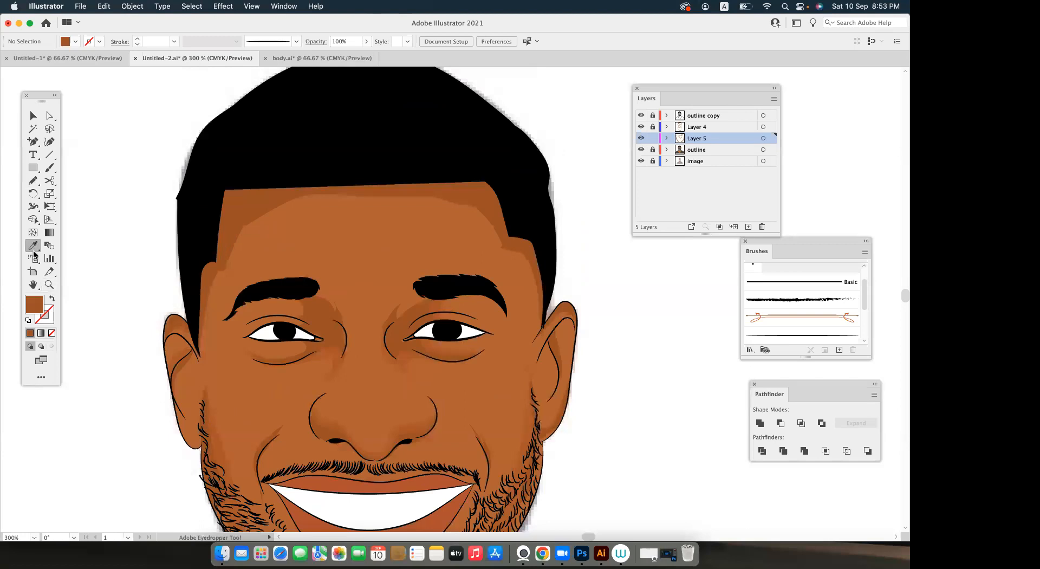
{"action": "left_click", "coordinate": [33, 180]}
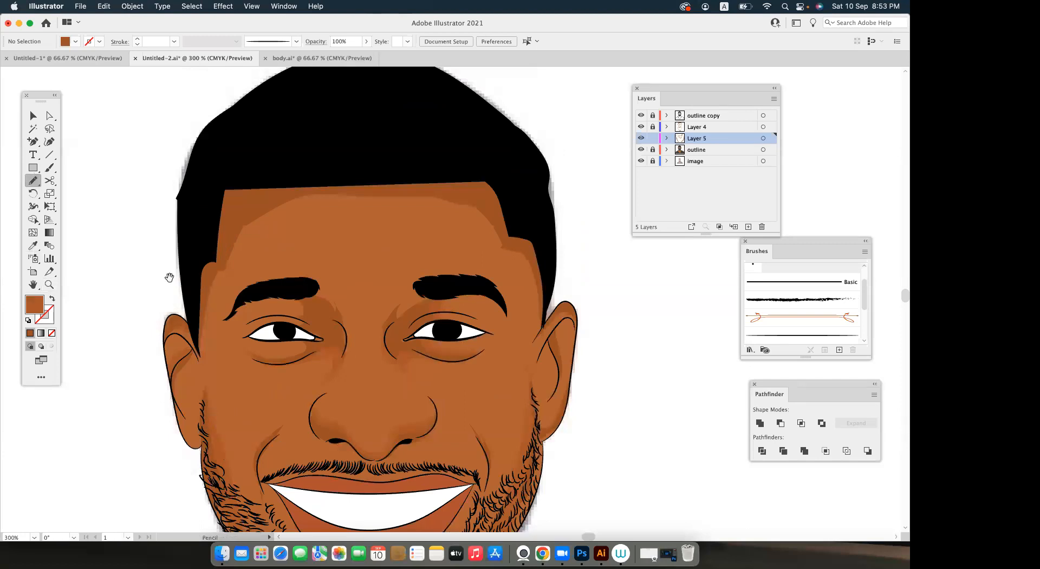
Draw a midtone brown Pencil shape down the left temple and side of the face to the sideburn.
{"action": "scroll", "coordinate": [244, 414], "scroll_direction": "left", "scroll_amount": 3}
{"action": "scroll", "coordinate": [244, 415], "scroll_direction": "up", "scroll_amount": 1}
{"action": "mouse_move", "coordinate": [243, 422]}
{"action": "left_mouse_down"}
{"action": "mouse_move", "coordinate": [243, 327]}
{"action": "mouse_move", "coordinate": [266, 253]}
{"action": "left_mouse_up"}
{"action": "mouse_move", "coordinate": [247, 323]}
{"action": "left_mouse_down"}
{"action": "mouse_move", "coordinate": [244, 430]}
{"action": "mouse_move", "coordinate": [260, 410]}
{"action": "left_mouse_up"}
{"action": "scroll", "coordinate": [509, 287], "scroll_direction": "right", "scroll_amount": 3}
{"action": "scroll", "coordinate": [509, 287], "scroll_direction": "down", "scroll_amount": 2}
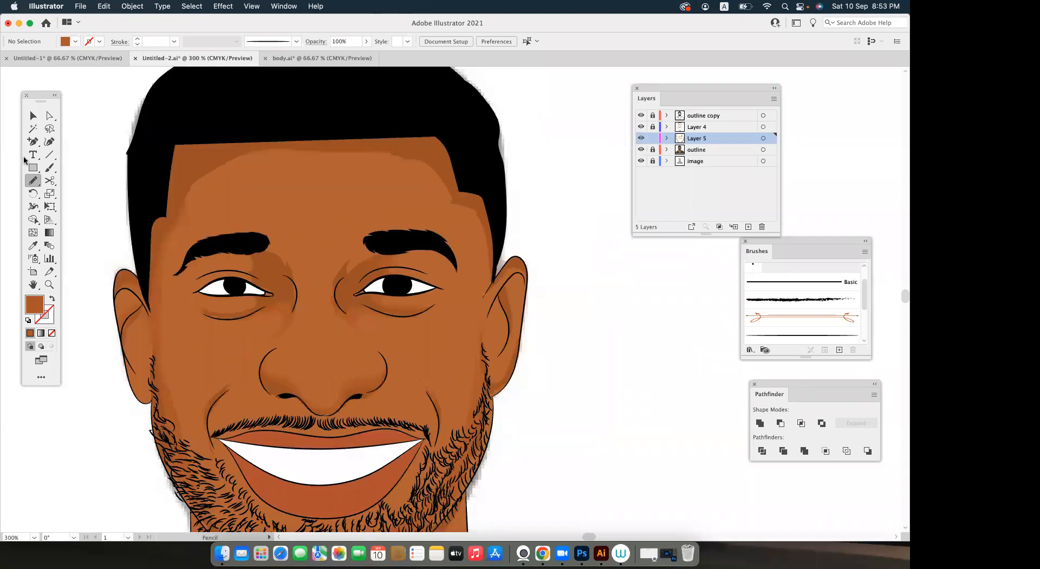
Draw a midtone brown Pen shape along the right side of the forehead and temple, extending under the hairline to the ear, and deselect it.
{"action": "left_click", "coordinate": [32, 144]}
{"action": "left_click", "coordinate": [78, 141]}
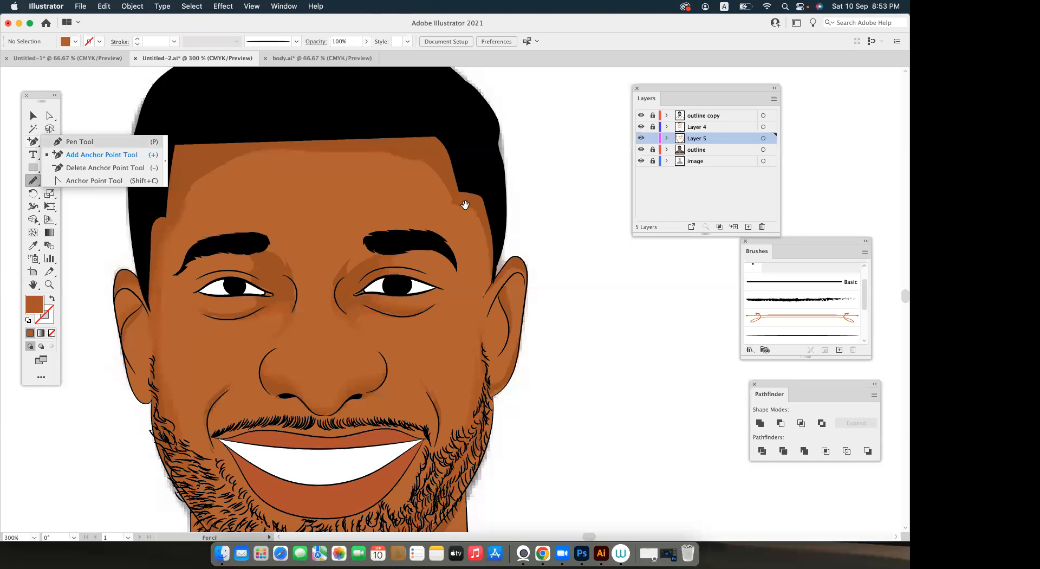
{"action": "scroll", "coordinate": [486, 316], "scroll_direction": "up", "scroll_amount": 2}
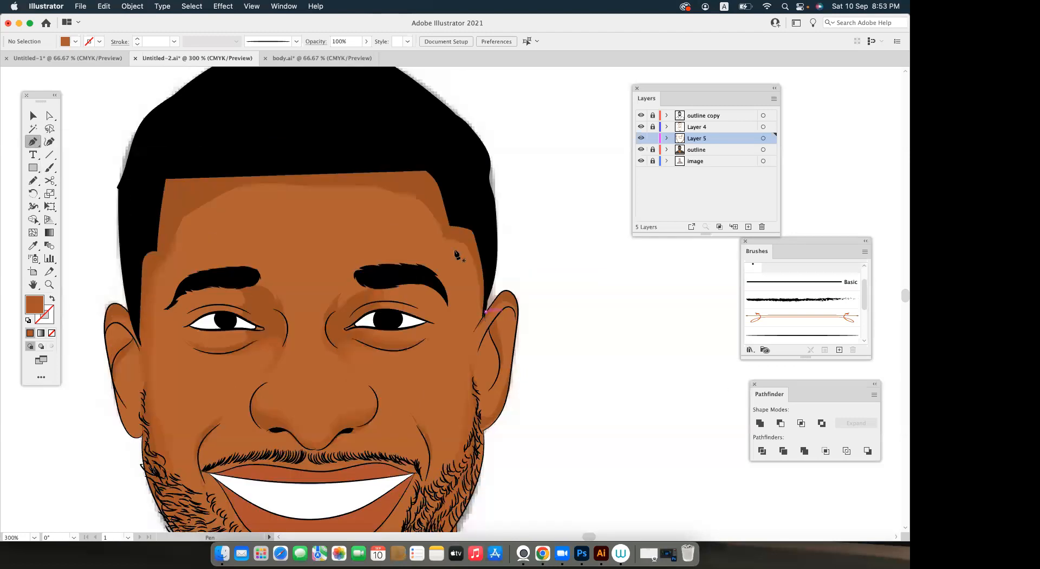
{"action": "left_click", "coordinate": [431, 242]}
{"action": "left_click", "coordinate": [323, 153]}
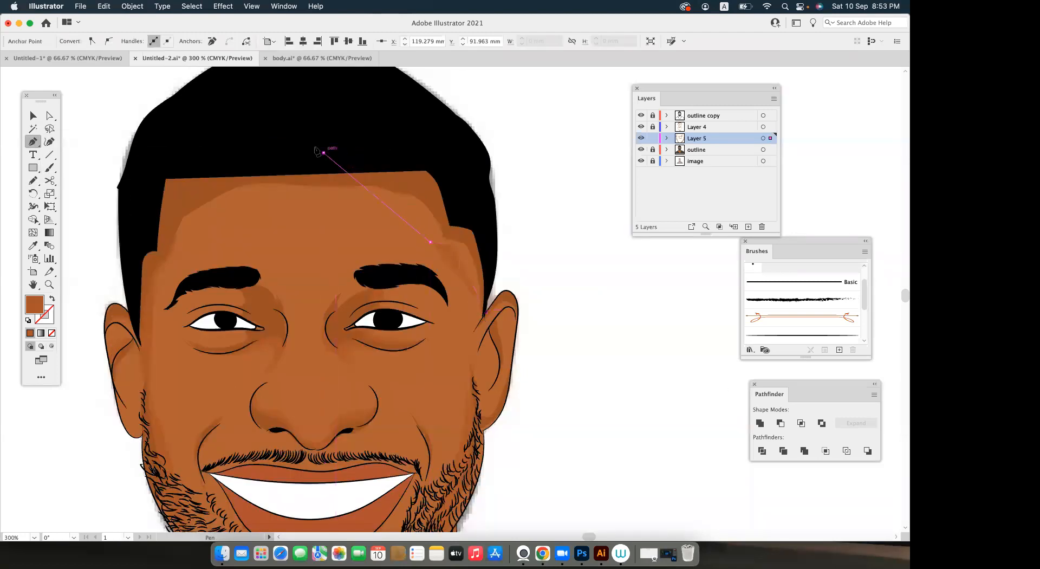
{"action": "left_click_drag", "start_coordinate": [305, 162], "coordinate": [348, 169]}
{"action": "left_click", "coordinate": [454, 155]}
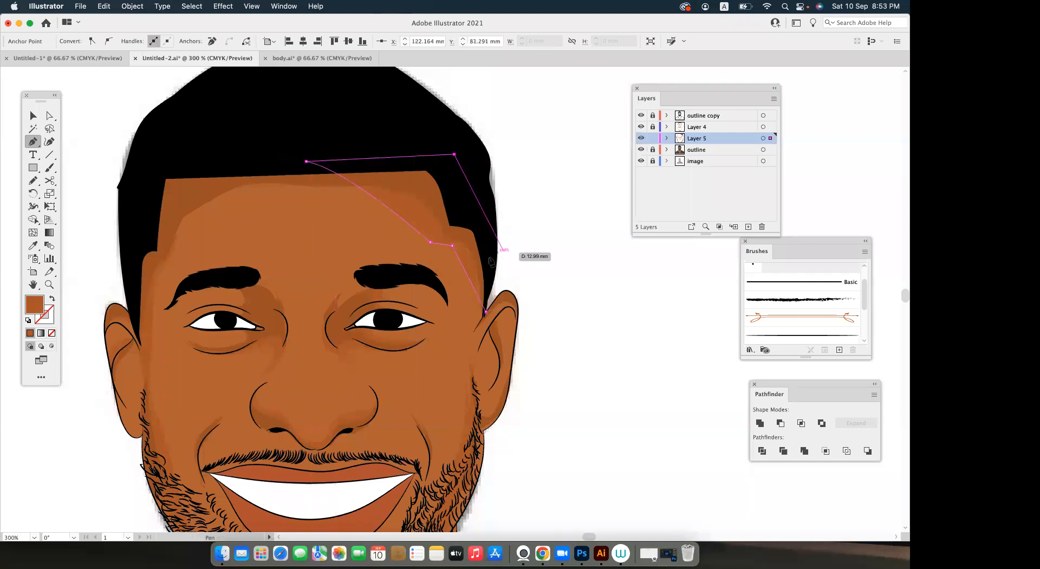
{"action": "left_click", "coordinate": [359, 284], "text": "super"}
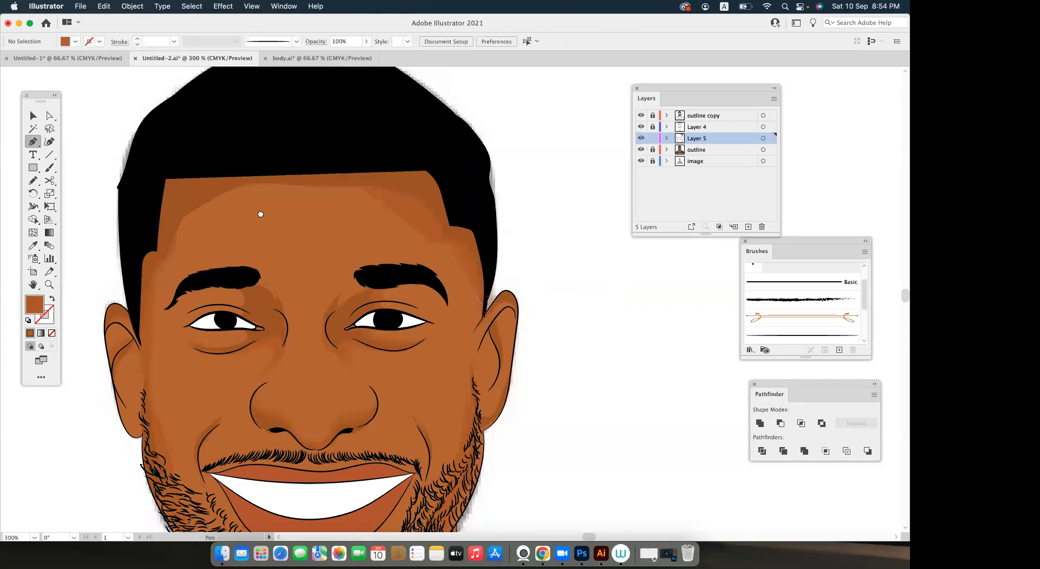
Draw a closed midtone Pen shape from the middle of the hairline down the left forehead and temple, and deselect it.
{"action": "left_click_drag", "start_coordinate": [260, 214], "coordinate": [276, 194]}
{"action": "left_click", "coordinate": [345, 153]}
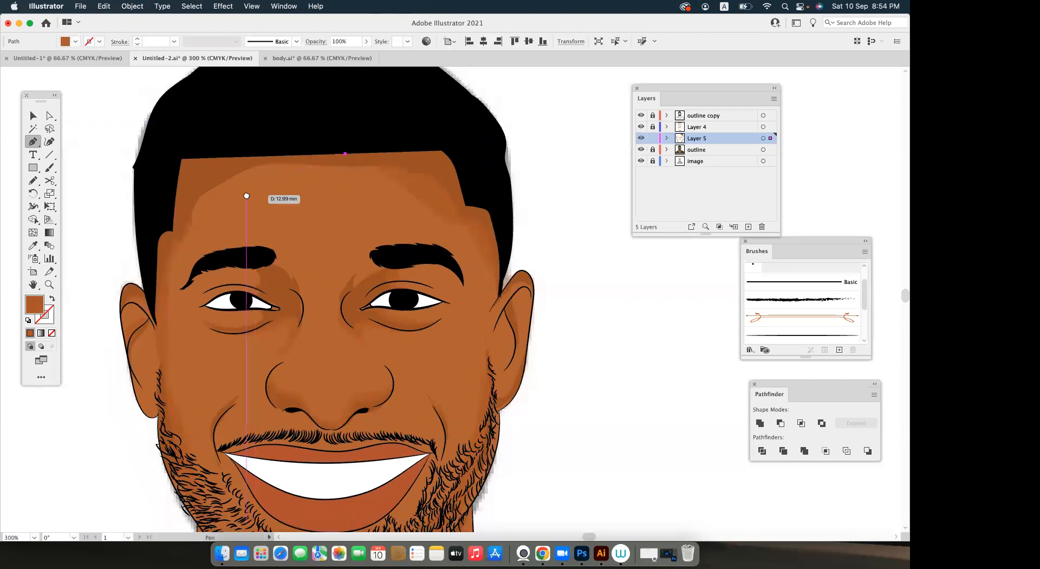
{"action": "left_click", "coordinate": [247, 195]}
{"action": "left_click", "coordinate": [203, 233]}
{"action": "left_click", "coordinate": [183, 243]}
{"action": "left_click_drag", "start_coordinate": [171, 317], "coordinate": [159, 207]}
{"action": "left_click", "coordinate": [173, 157]}
{"action": "left_click", "coordinate": [235, 127]}
{"action": "left_click", "coordinate": [346, 152]}
{"action": "key", "text": "v"}
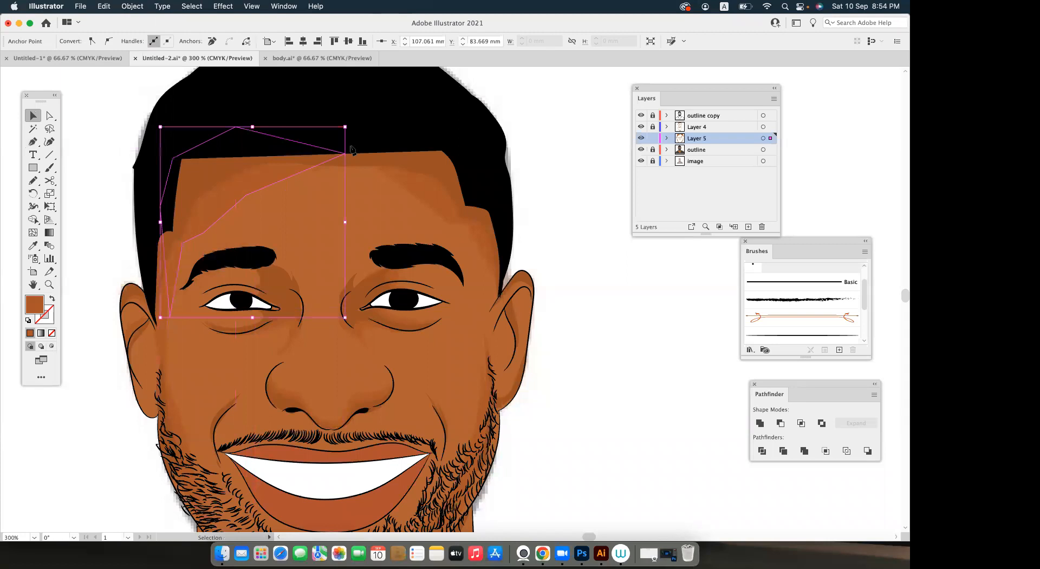
{"action": "key", "text": "super+shift+a"}
Toggle the outline copy layer's visibility repeatedly to examine the forehead shading with and without the line art.
{"action": "scroll", "coordinate": [614, 161], "scroll_direction": "up", "scroll_amount": 2}
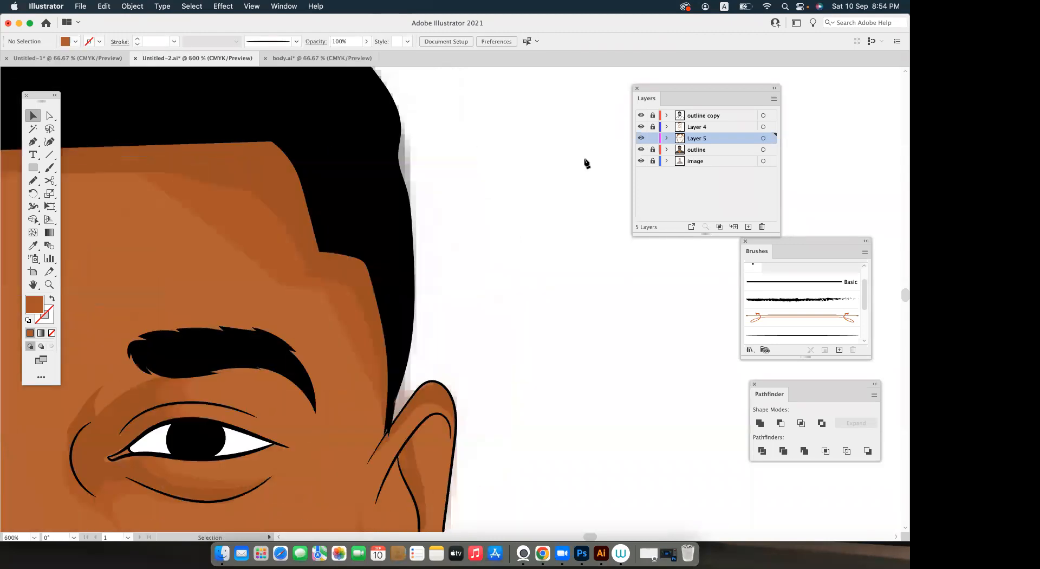
{"action": "scroll", "coordinate": [585, 163], "scroll_direction": "down", "scroll_amount": 1}
{"action": "left_click_drag", "start_coordinate": [545, 82], "coordinate": [650, 115]}
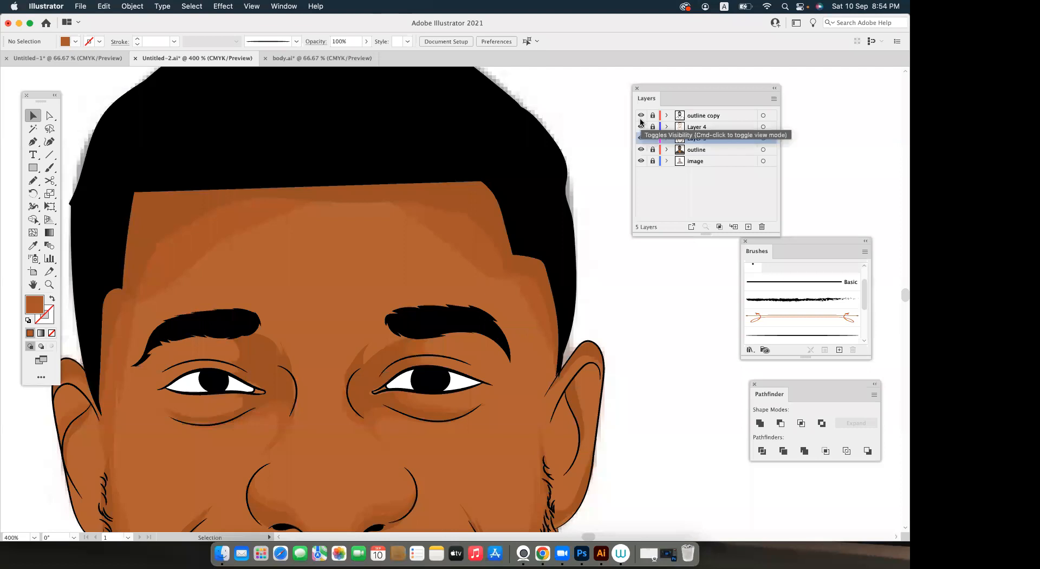
{"action": "left_click", "coordinate": [641, 116]}
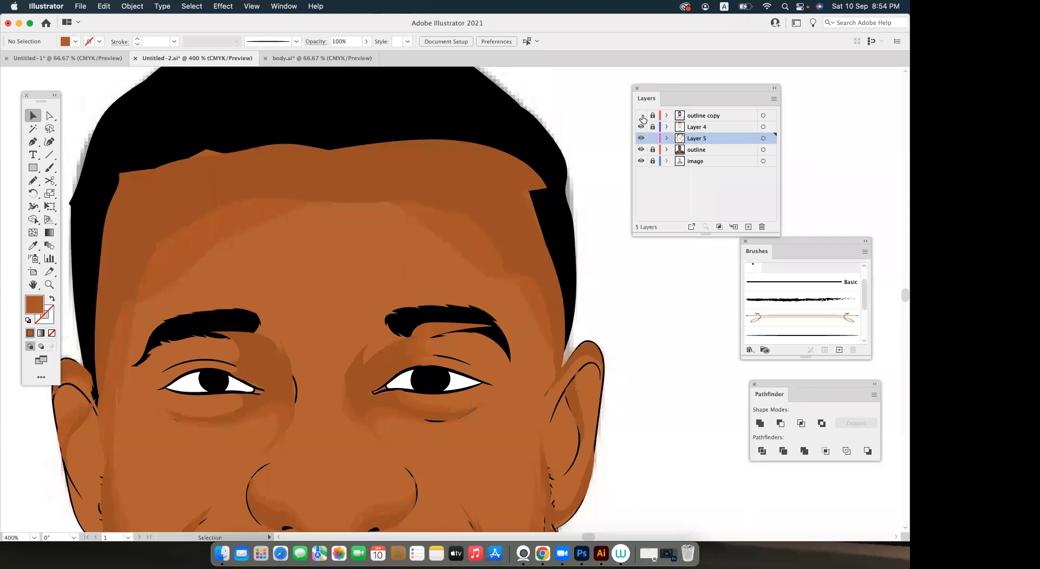
{"action": "left_click", "coordinate": [641, 116]}
{"action": "left_click", "coordinate": [641, 116]}
{"action": "left_click", "coordinate": [640, 116]}
{"action": "left_click", "coordinate": [640, 116]}
{"action": "left_click", "coordinate": [641, 116]}
{"action": "left_click", "coordinate": [641, 116]}
{"action": "left_click", "coordinate": [641, 116]}
{"action": "left_click", "coordinate": [641, 116]}
{"action": "left_click", "coordinate": [641, 116]}
{"action": "left_click", "coordinate": [641, 116]}
{"action": "left_click", "coordinate": [640, 116]}
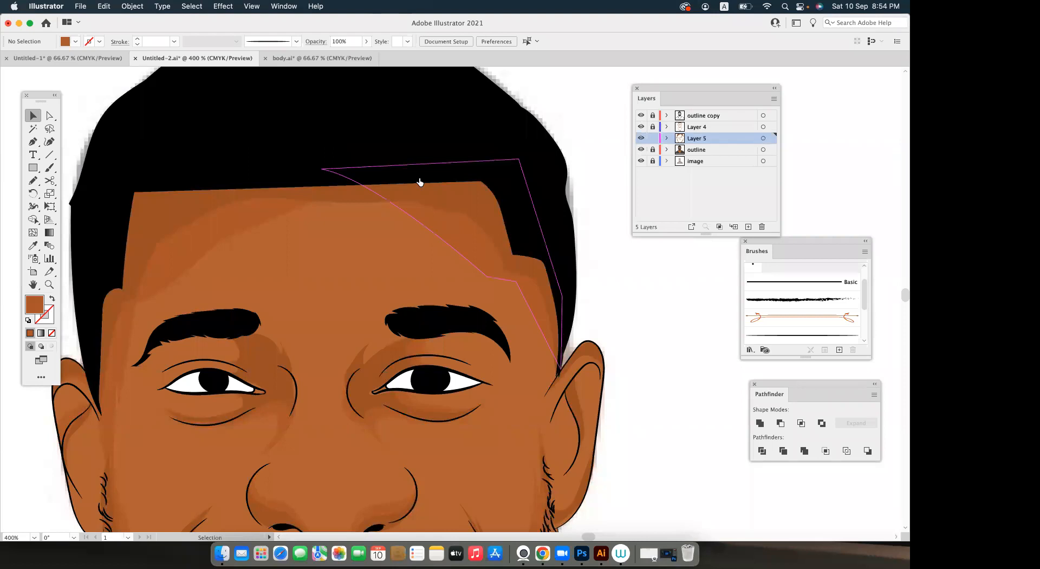
Draw a closed midtone Pen shape along the left cheek from the temple down into the beard beside the mouth, and deselect it.
{"action": "scroll", "coordinate": [419, 182], "scroll_direction": "down", "scroll_amount": 3}
{"action": "scroll", "coordinate": [325, 211], "scroll_direction": "down", "scroll_amount": 2}
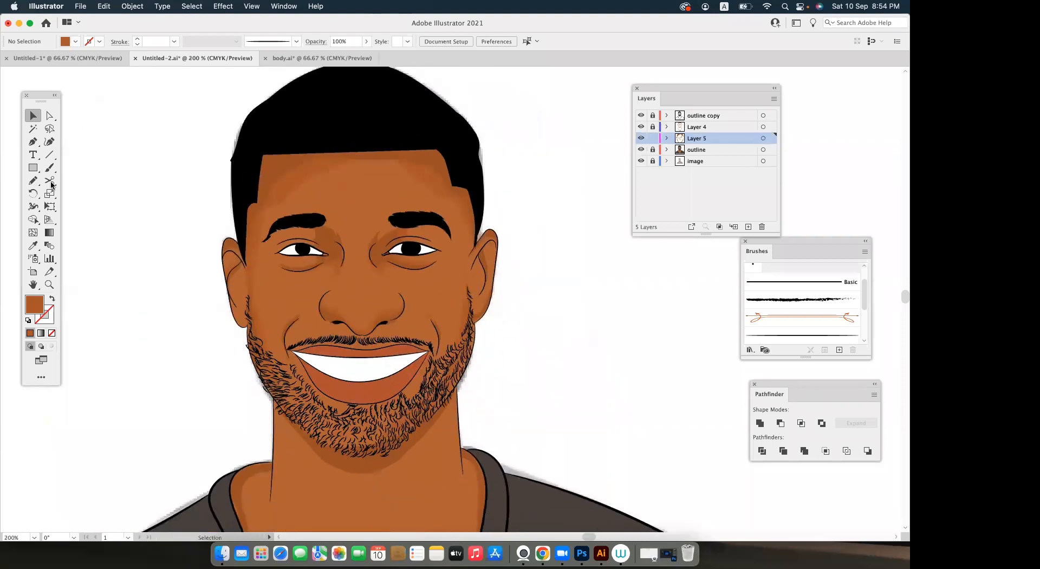
{"action": "left_click", "coordinate": [33, 142]}
{"action": "left_click", "coordinate": [254, 254]}
{"action": "left_click", "coordinate": [264, 305]}
{"action": "left_click", "coordinate": [286, 312]}
{"action": "left_click", "coordinate": [277, 328]}
{"action": "left_click", "coordinate": [276, 342]}
{"action": "left_click", "coordinate": [284, 379]}
{"action": "left_click", "coordinate": [292, 412]}
{"action": "left_click", "coordinate": [255, 360]}
{"action": "left_click", "coordinate": [254, 309]}
{"action": "left_click", "coordinate": [254, 254]}
{"action": "key", "text": "v"}
{"action": "left_click", "coordinate": [110, 245]}
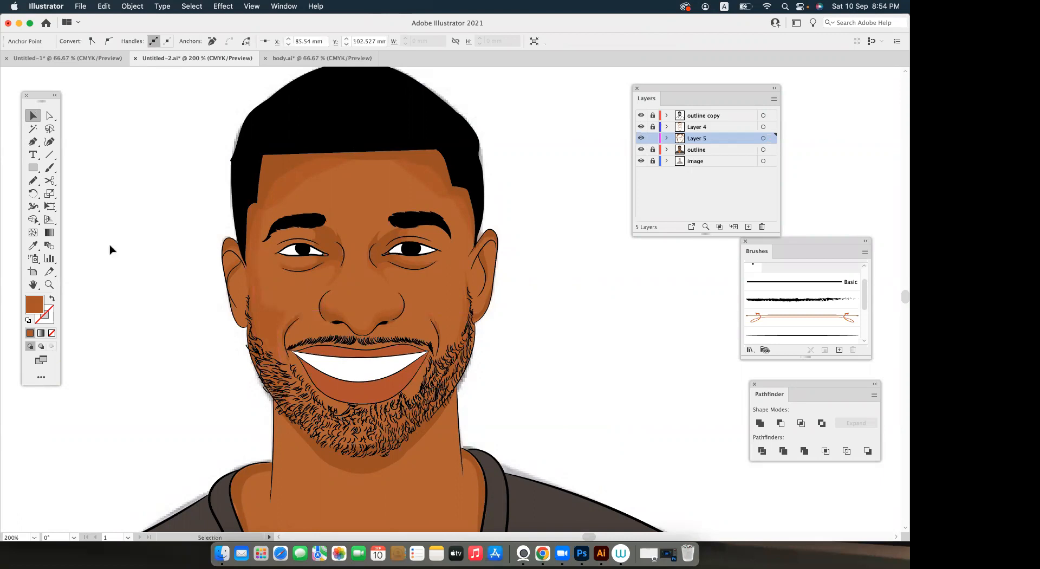
Draw a midtone Pencil shape beneath the chin, curving across the neck just below the dark beard shadow.
{"action": "left_click", "coordinate": [32, 180]}
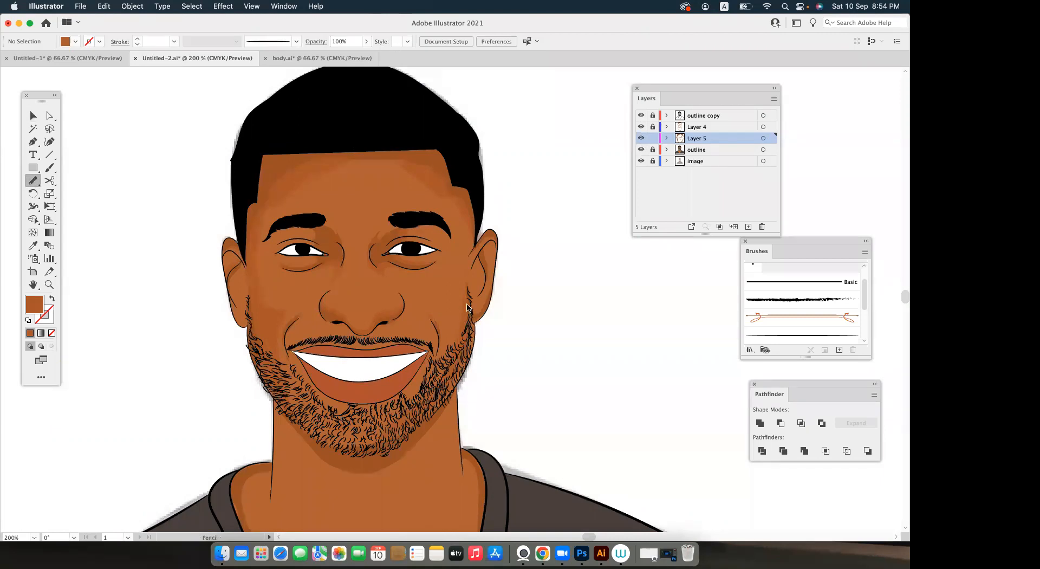
{"action": "mouse_move", "coordinate": [467, 307]}
{"action": "left_mouse_down"}
{"action": "mouse_move", "coordinate": [439, 328]}
{"action": "mouse_move", "coordinate": [449, 375]}
{"action": "mouse_move", "coordinate": [469, 338]}
{"action": "mouse_move", "coordinate": [460, 308]}
{"action": "mouse_move", "coordinate": [476, 247]}
{"action": "mouse_move", "coordinate": [366, 341]}
{"action": "mouse_move", "coordinate": [343, 297]}
{"action": "left_mouse_up"}
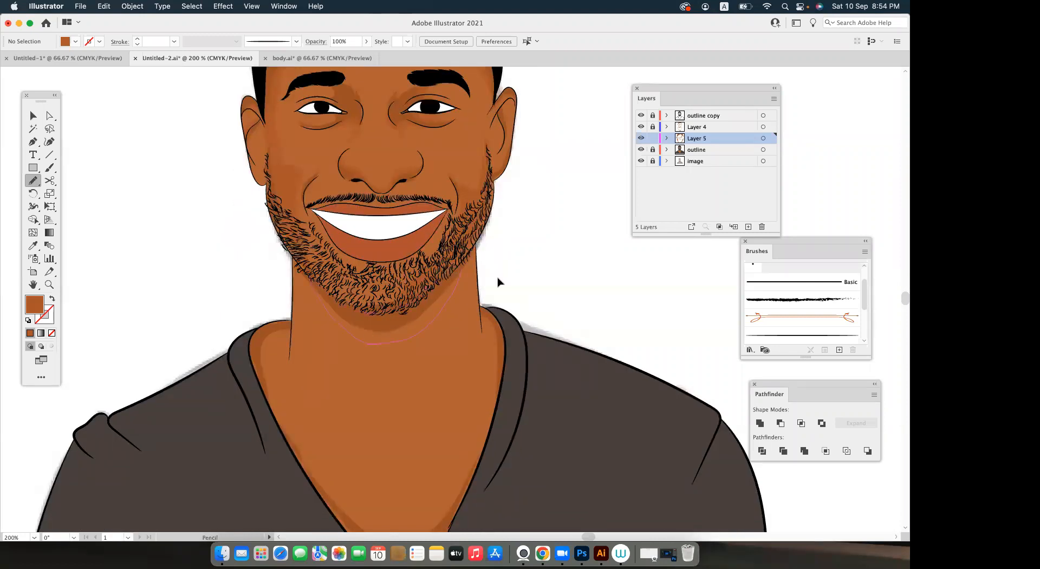
{"action": "key", "text": "v"}
{"action": "key", "text": "n"}
Try a midtone Pencil shape along the V-neck's left edge, undo it, and draw midtone shapes down the right edge.
{"action": "mouse_move", "coordinate": [293, 304]}
{"action": "left_mouse_down"}
{"action": "mouse_move", "coordinate": [293, 275]}
{"action": "mouse_move", "coordinate": [319, 436]}
{"action": "mouse_move", "coordinate": [346, 474]}
{"action": "left_mouse_up"}
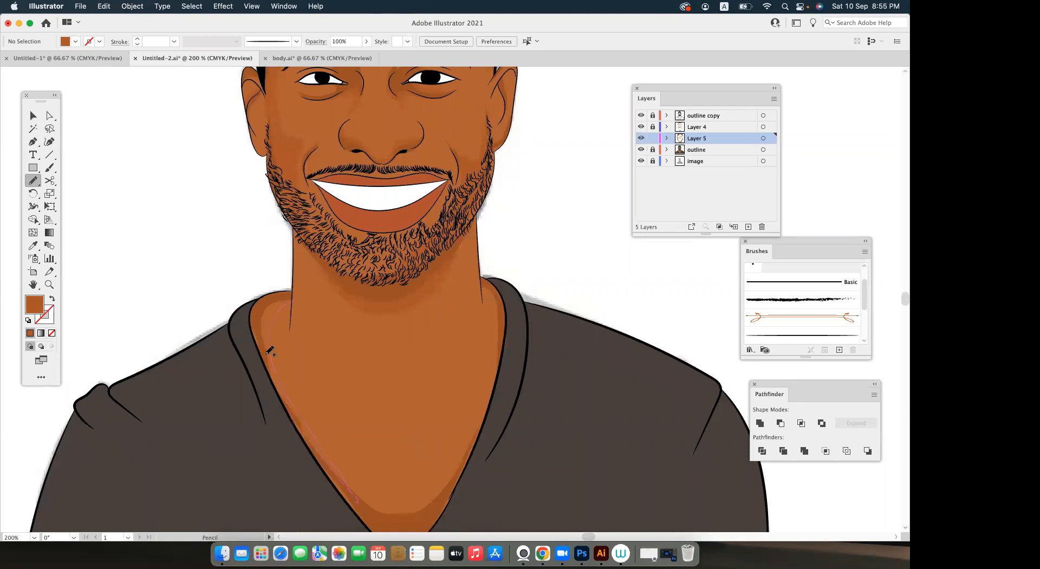
{"action": "key", "text": "super+z"}
{"action": "left_click_drag", "start_coordinate": [483, 299], "coordinate": [489, 339]}
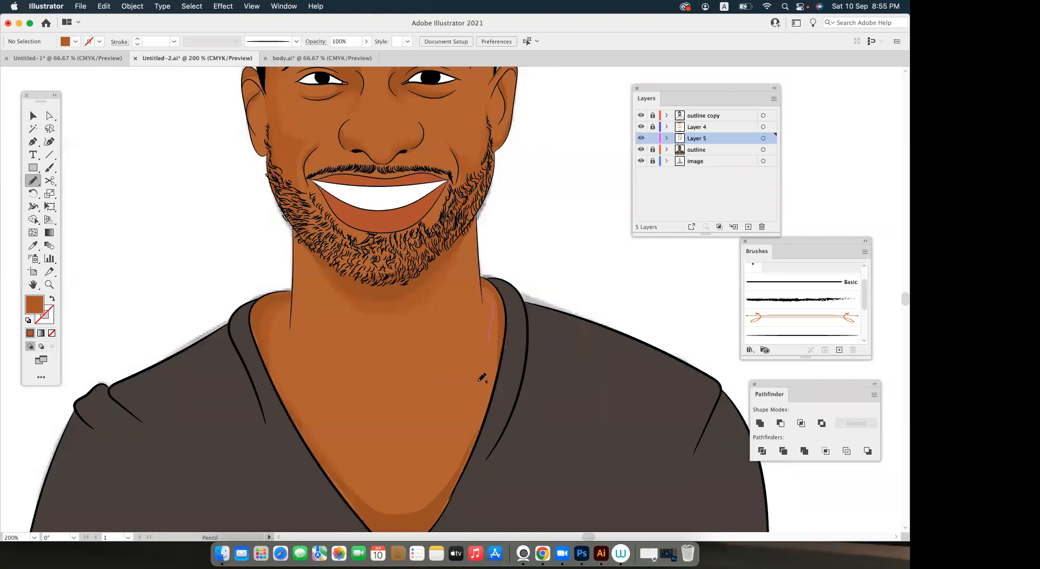
{"action": "left_click_drag", "start_coordinate": [479, 380], "coordinate": [459, 474]}
{"action": "left_click_drag", "start_coordinate": [488, 416], "coordinate": [499, 356]}
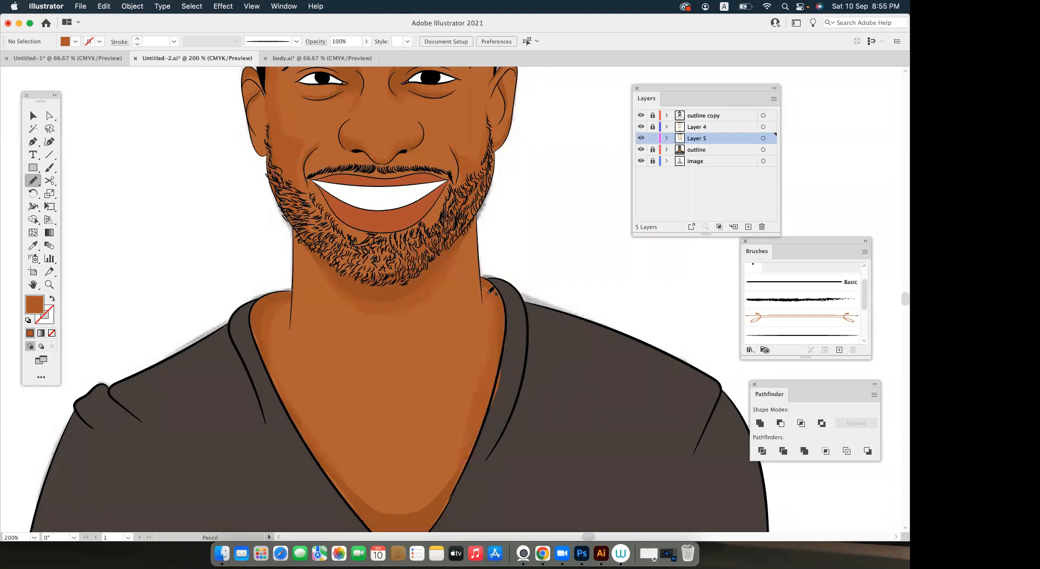
Draw midtone Pencil shapes down both sides of the neck from the beard to the collar, and deselect them.
{"action": "scroll", "coordinate": [471, 282], "scroll_direction": "up", "scroll_amount": 2}
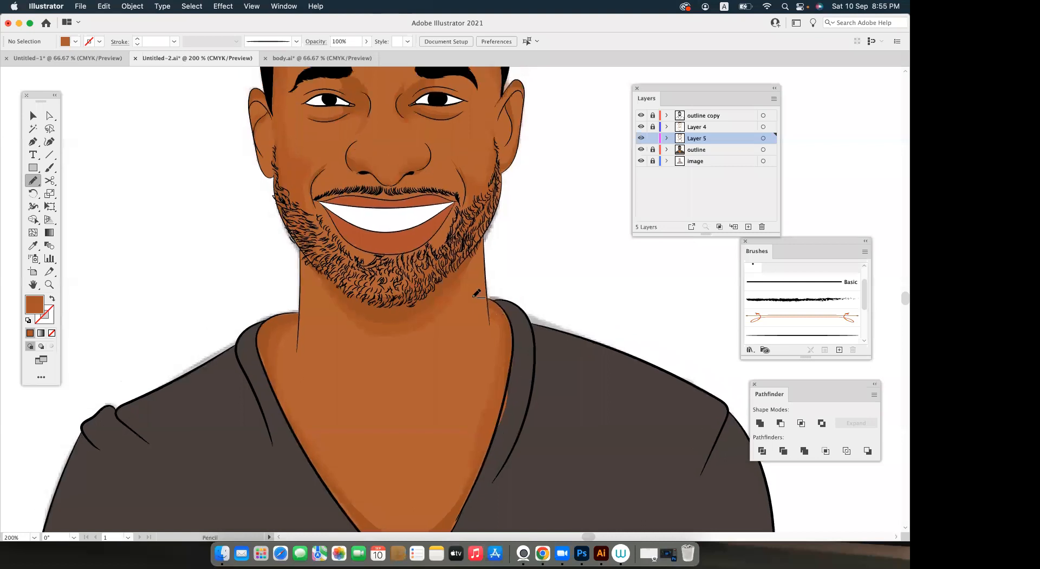
{"action": "scroll", "coordinate": [462, 295], "scroll_direction": "up", "scroll_amount": 2}
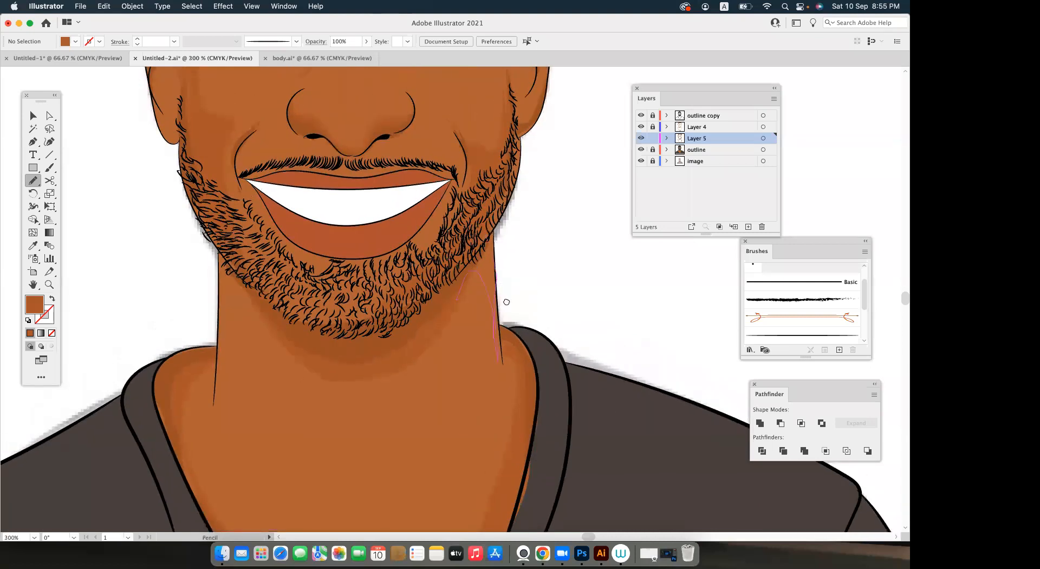
{"action": "scroll", "coordinate": [379, 314], "scroll_direction": "left", "scroll_amount": 5}
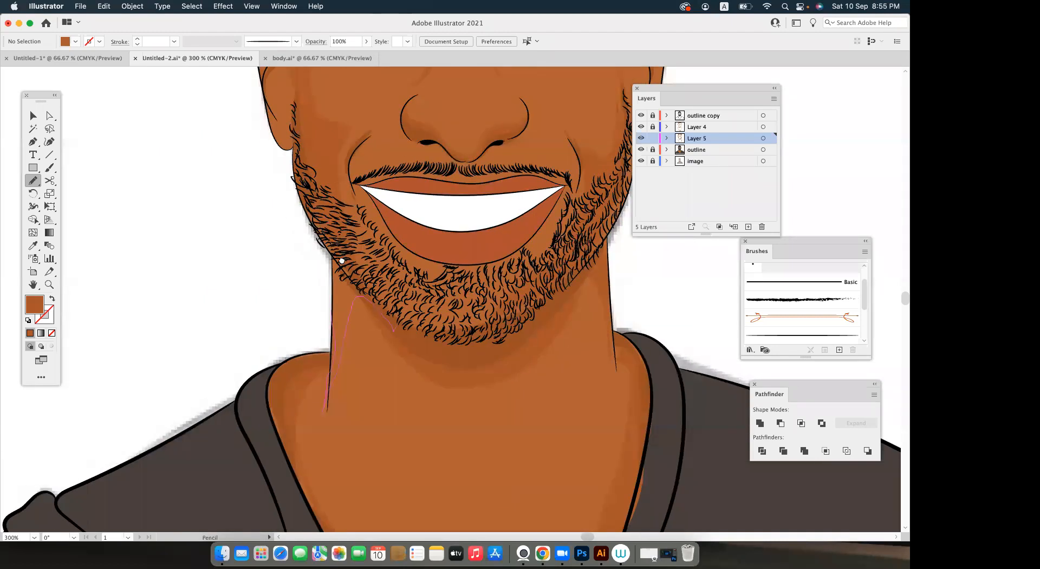
{"action": "key", "text": "super+shift+a"}
{"action": "key", "text": "v"}
Lock Layer 5 and add a new layer directly beneath it for shading the eyes.
{"action": "scroll", "coordinate": [406, 382], "scroll_direction": "down", "scroll_amount": 2}
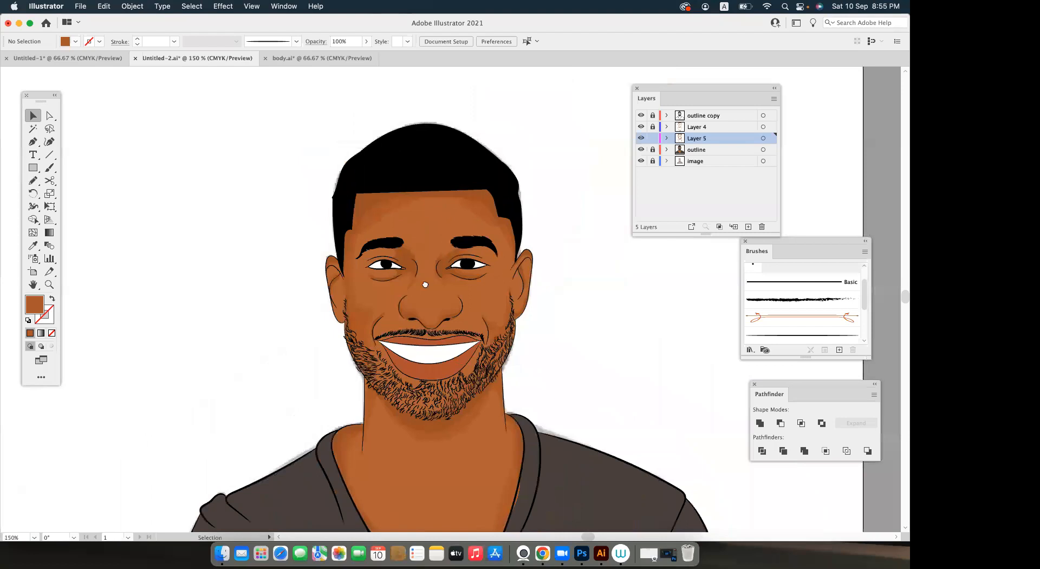
{"action": "key", "text": "super+equal"}
{"action": "key", "text": "super+equal"}
{"action": "key", "text": "n"}
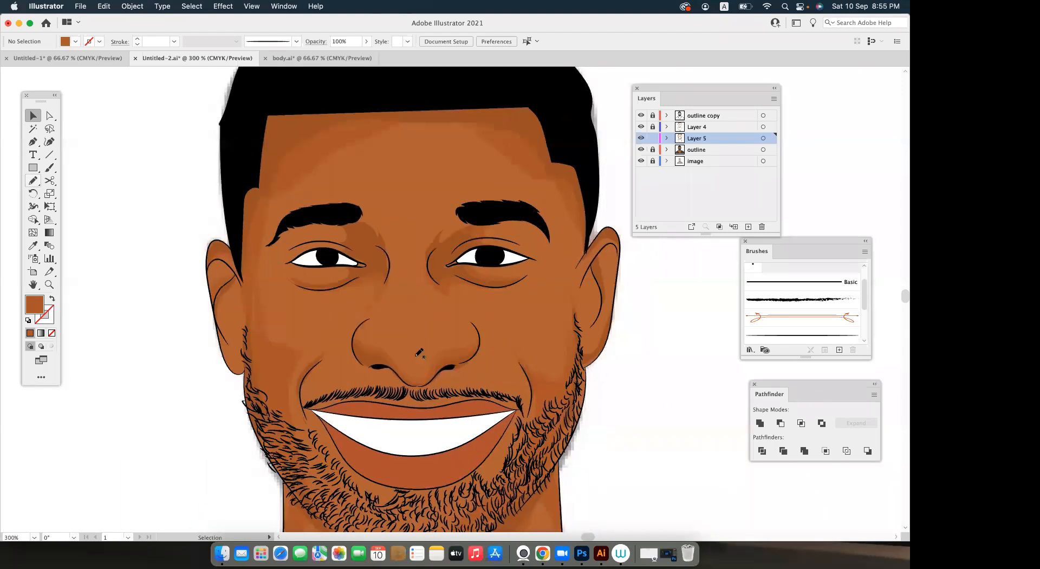
{"action": "key", "text": "super+equal"}
{"action": "key", "text": "super+equal"}
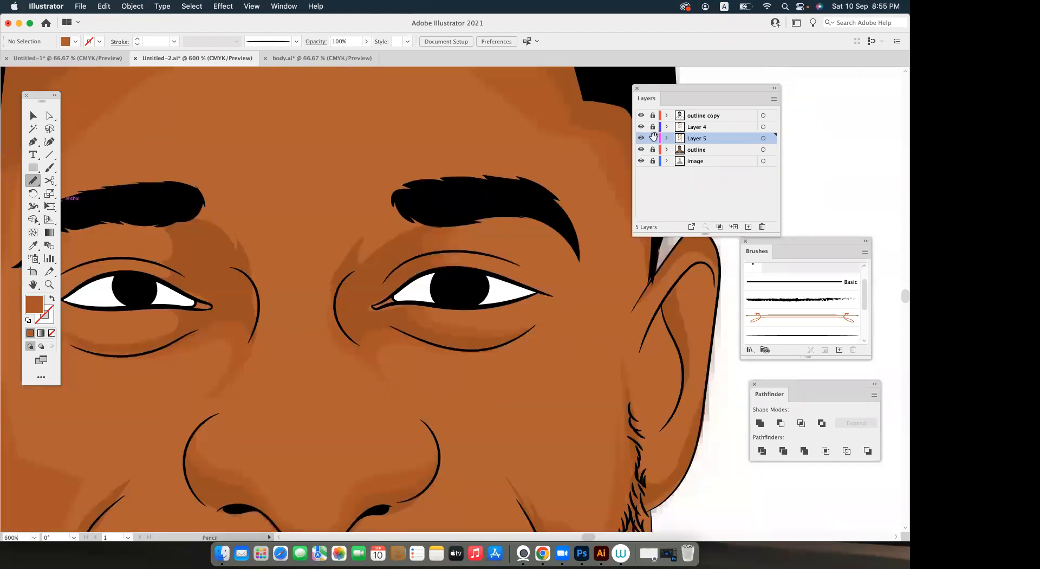
{"action": "left_click", "coordinate": [748, 226]}
{"action": "left_click_drag", "start_coordinate": [704, 138], "coordinate": [678, 153]}
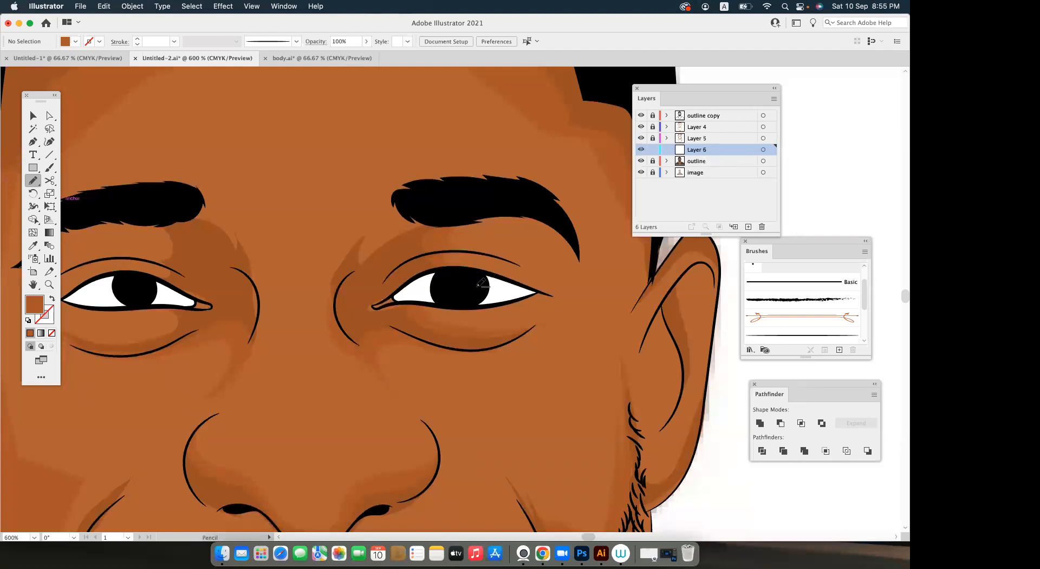
Set a neutral grey fill and draw a Pencil shadow along the upper edge and corners of the right eye's white.
{"action": "key", "text": "super+equal"}
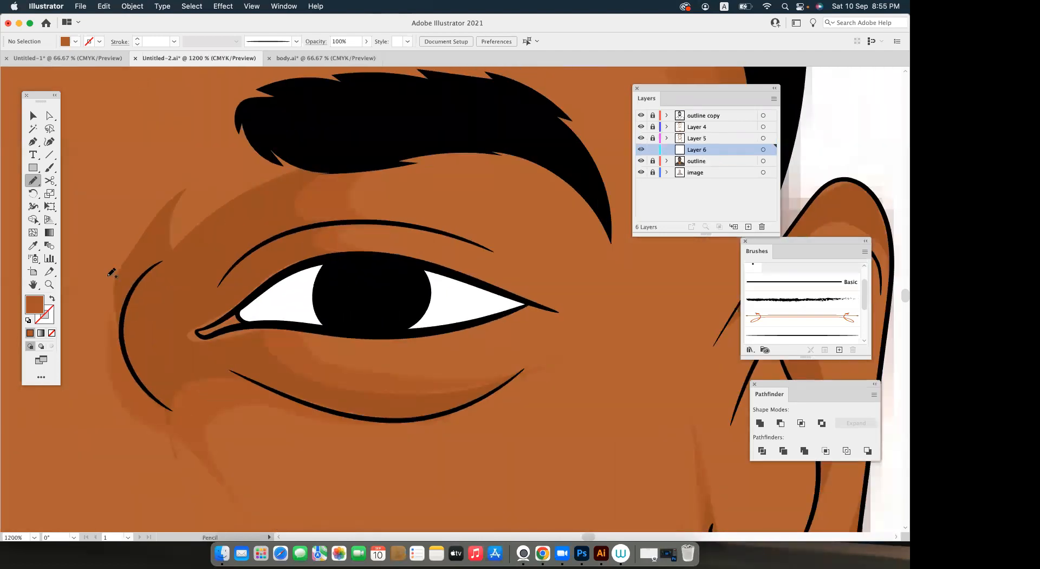
{"action": "key", "text": "i"}
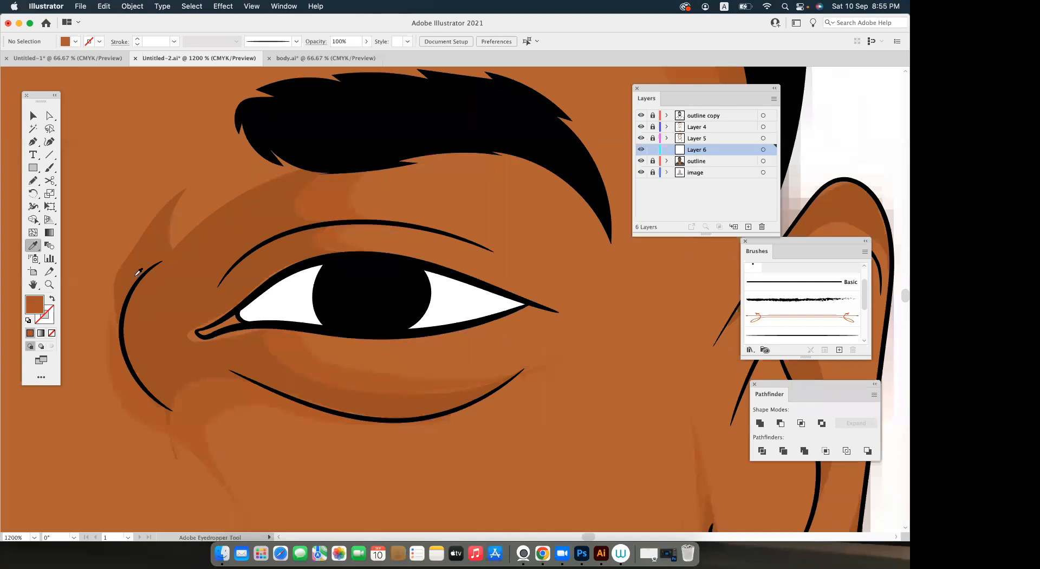
{"action": "left_click", "coordinate": [268, 310]}
{"action": "double_click", "coordinate": [33, 301]}
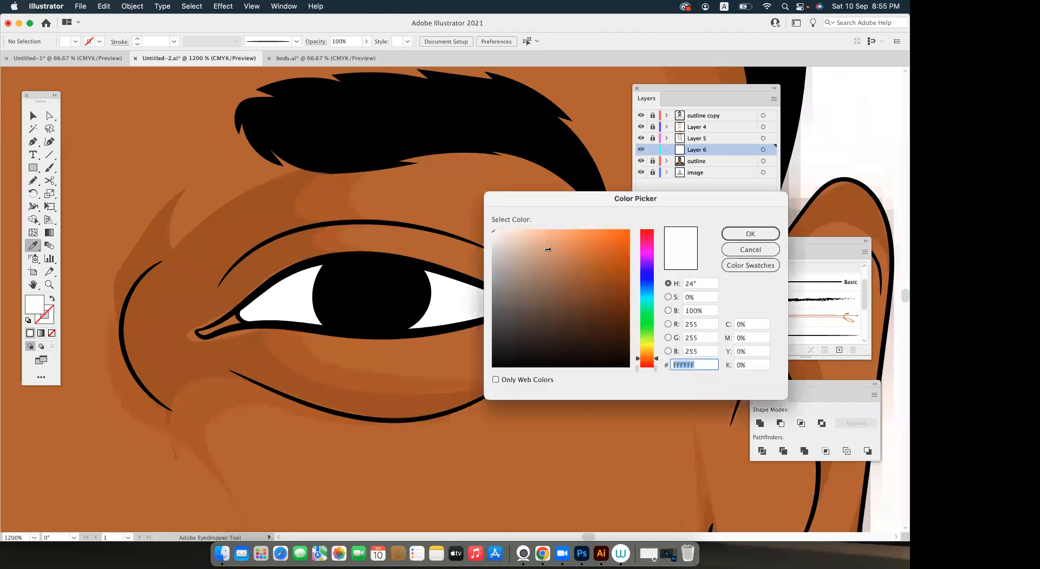
{"action": "type", "text": "C4C4C4"}
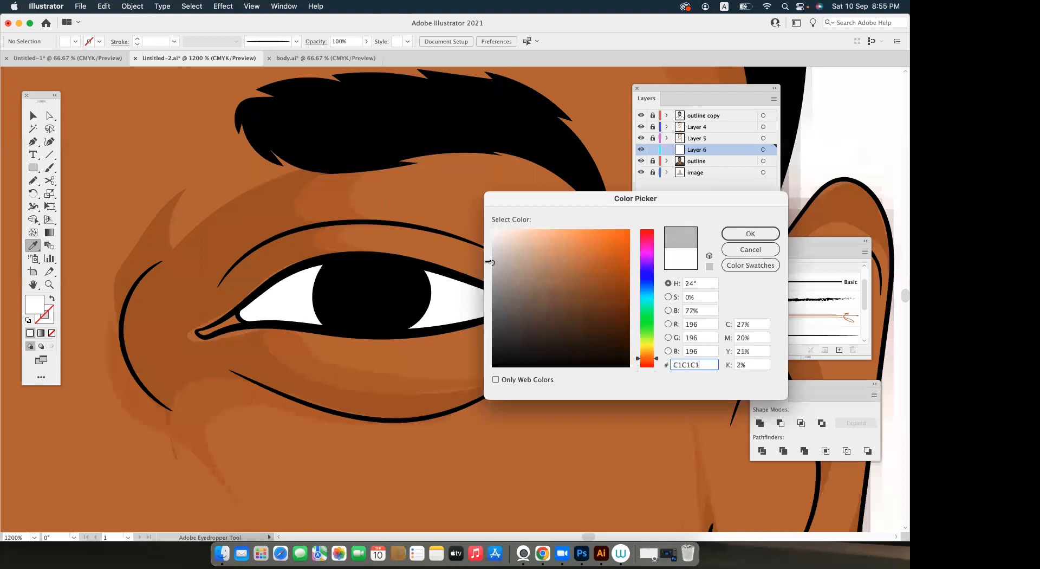
{"action": "left_click", "coordinate": [740, 233]}
{"action": "key", "text": "n"}
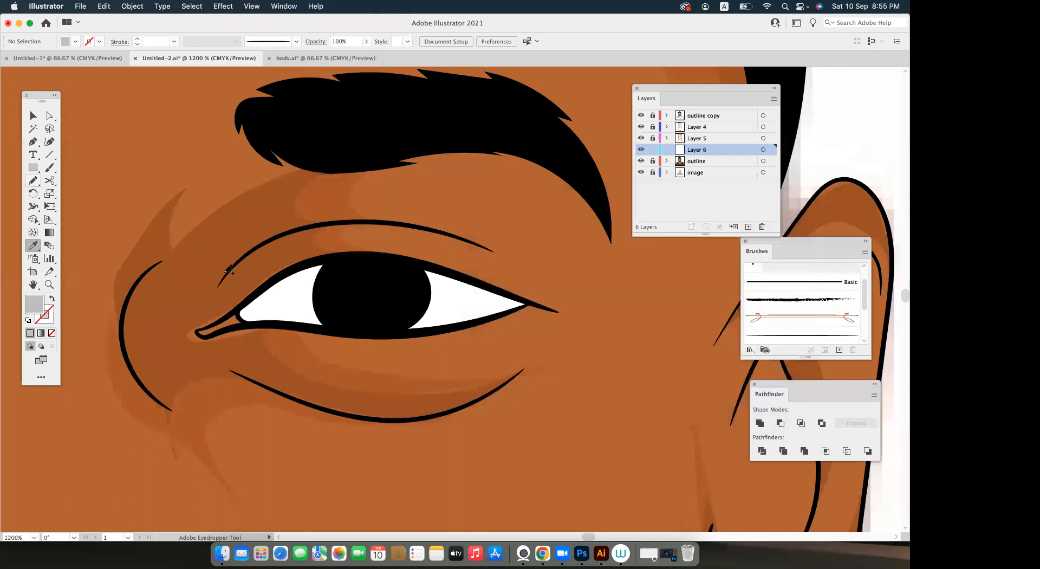
{"action": "mouse_move", "coordinate": [261, 309]}
{"action": "left_mouse_down"}
{"action": "mouse_move", "coordinate": [323, 284]}
{"action": "mouse_move", "coordinate": [476, 309]}
{"action": "mouse_move", "coordinate": [529, 302]}
{"action": "mouse_move", "coordinate": [436, 269]}
{"action": "mouse_move", "coordinate": [341, 261]}
{"action": "mouse_move", "coordinate": [259, 297]}
{"action": "mouse_move", "coordinate": [245, 310]}
{"action": "mouse_move", "coordinate": [259, 320]}
{"action": "left_mouse_up"}
{"action": "key", "text": "v"}
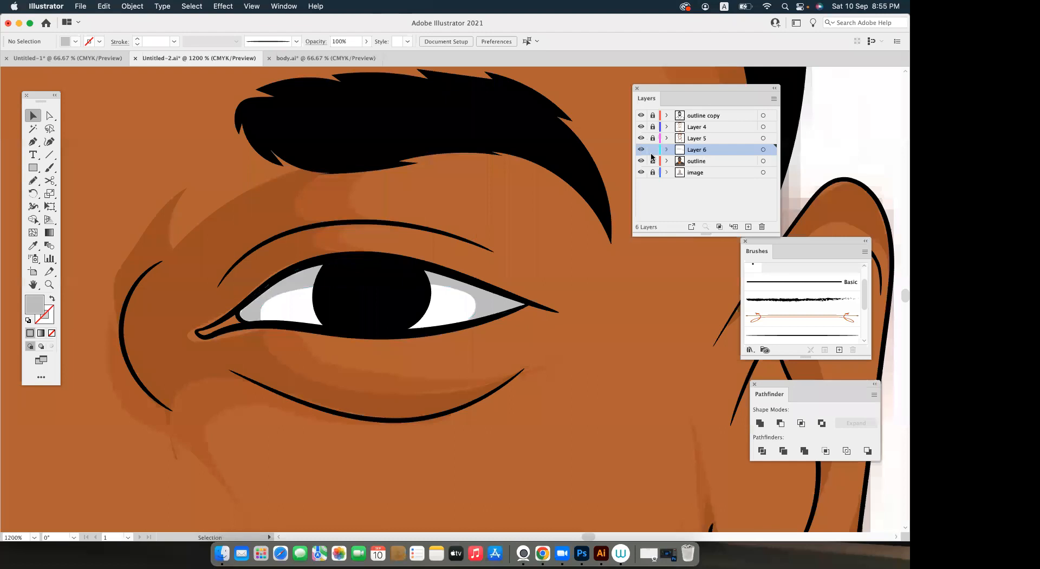
Lock Layer 6, add a new layer directly beneath it, and set the fill to a lighter grey.
{"action": "left_click", "coordinate": [748, 227]}
{"action": "left_click_drag", "start_coordinate": [710, 153], "coordinate": [710, 169]}
{"action": "double_click", "coordinate": [34, 303]}
{"action": "type", "text": "E5E5E5"}
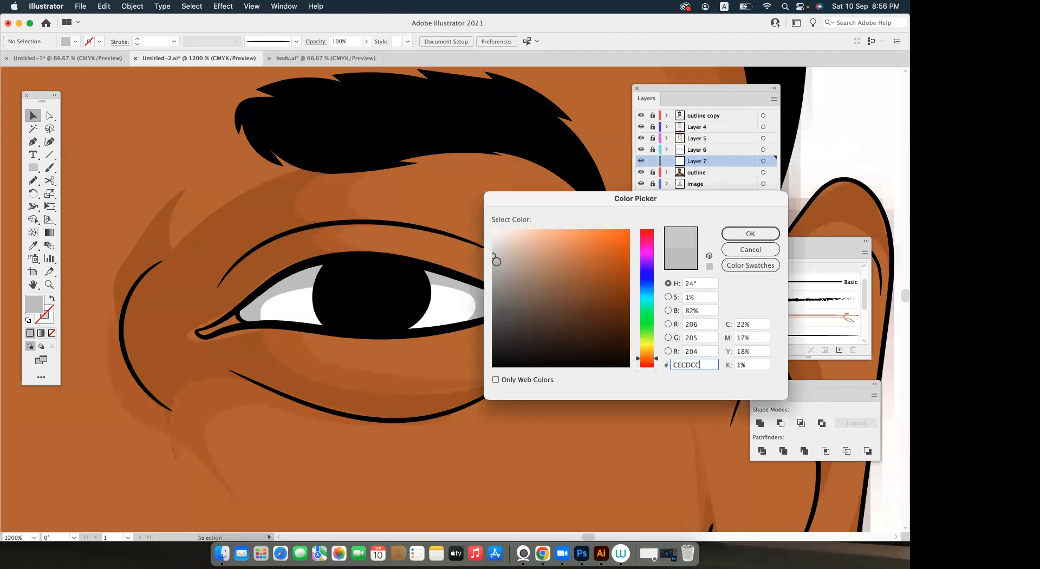
{"action": "key", "text": "Return"}
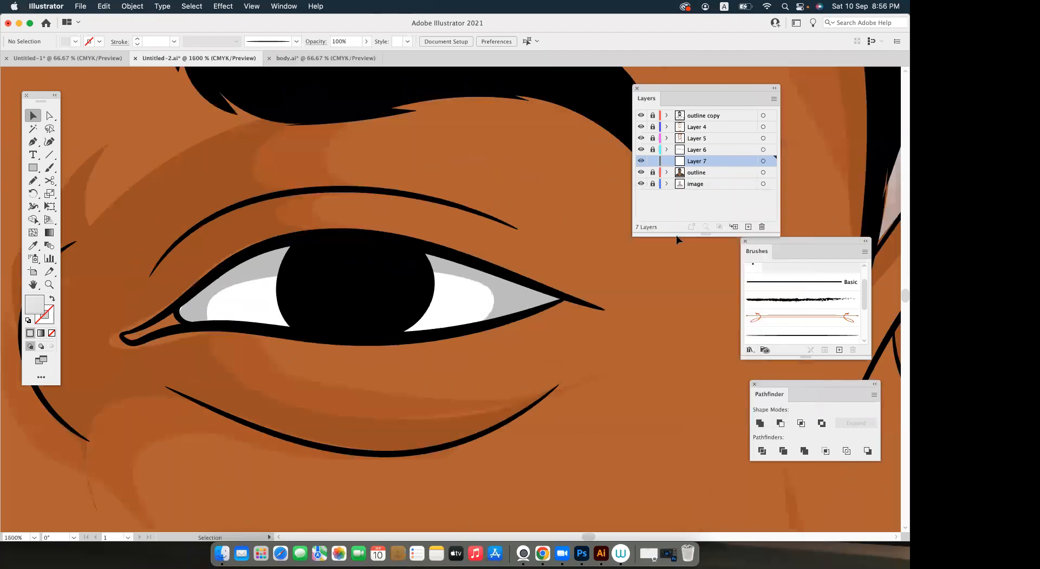
Draw a lighter grey Pencil shape across the right eye's white, extending just inside the darker grey shadow.
{"action": "key", "text": "super+equal"}
{"action": "left_click", "coordinate": [33, 180]}
{"action": "mouse_move", "coordinate": [226, 297]}
{"action": "left_mouse_down"}
{"action": "mouse_move", "coordinate": [372, 257]}
{"action": "mouse_move", "coordinate": [409, 261]}
{"action": "left_mouse_up"}
{"action": "left_click_drag", "start_coordinate": [471, 289], "coordinate": [215, 259]}
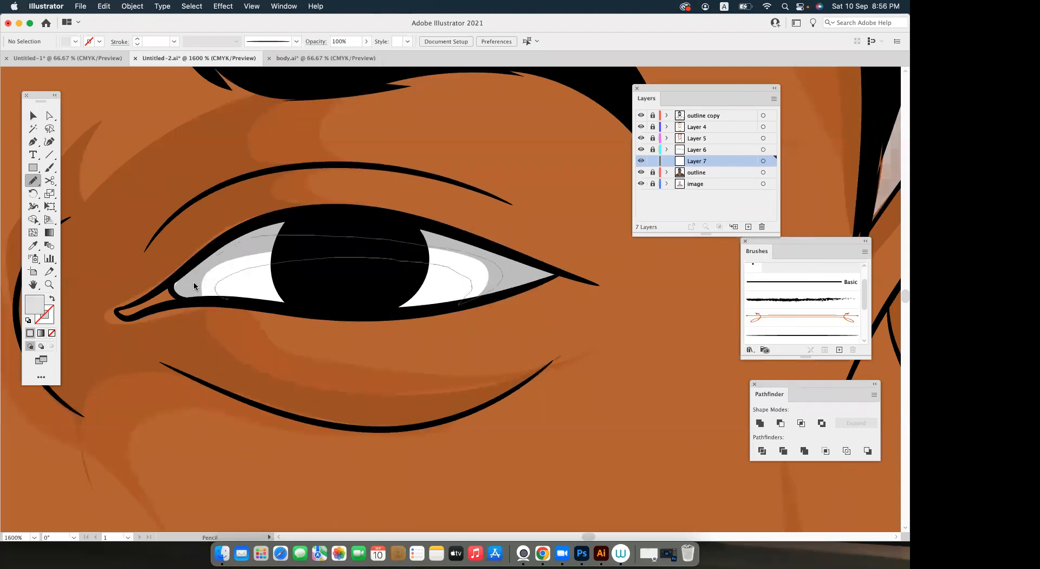
{"action": "key", "text": "v"}
Lock Layer 7 and add another new layer directly beneath it, above the outline layer.
{"action": "left_click", "coordinate": [653, 161]}
{"action": "left_click", "coordinate": [748, 226]}
{"action": "left_click_drag", "start_coordinate": [705, 165], "coordinate": [700, 181]}
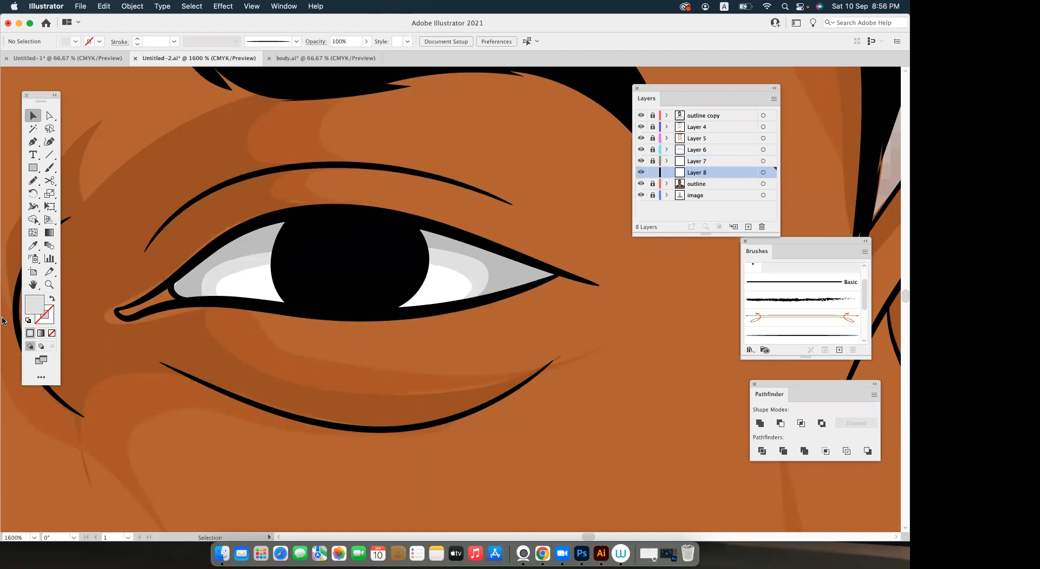
Set the fill to EDEDED and draw a Pencil shape across the right eye's white, just inside the previous grey shading.
{"action": "double_click", "coordinate": [35, 304]}
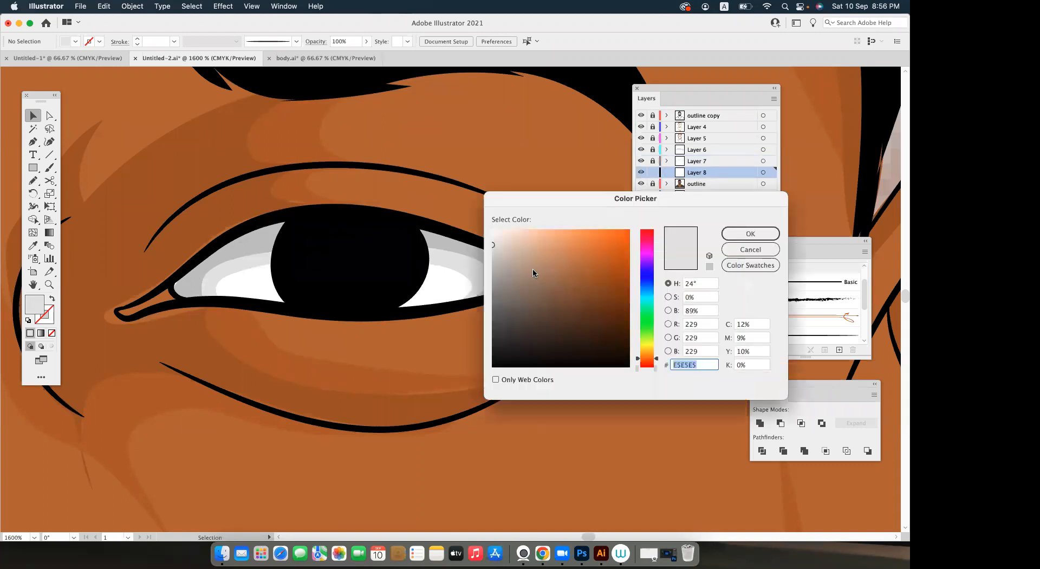
{"action": "left_click", "coordinate": [490, 239]}
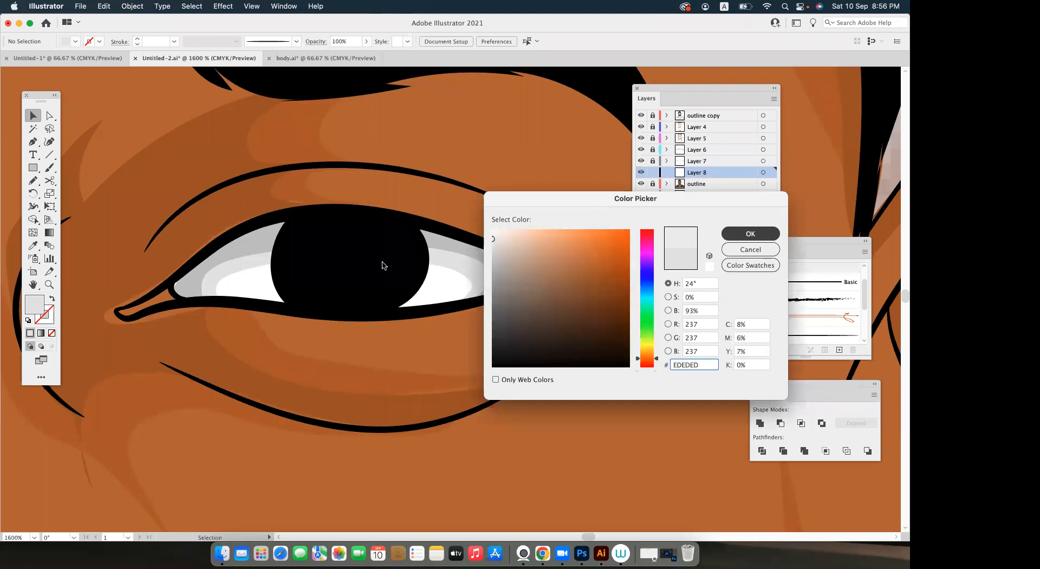
{"action": "key", "text": "Return"}
{"action": "left_click", "coordinate": [36, 179]}
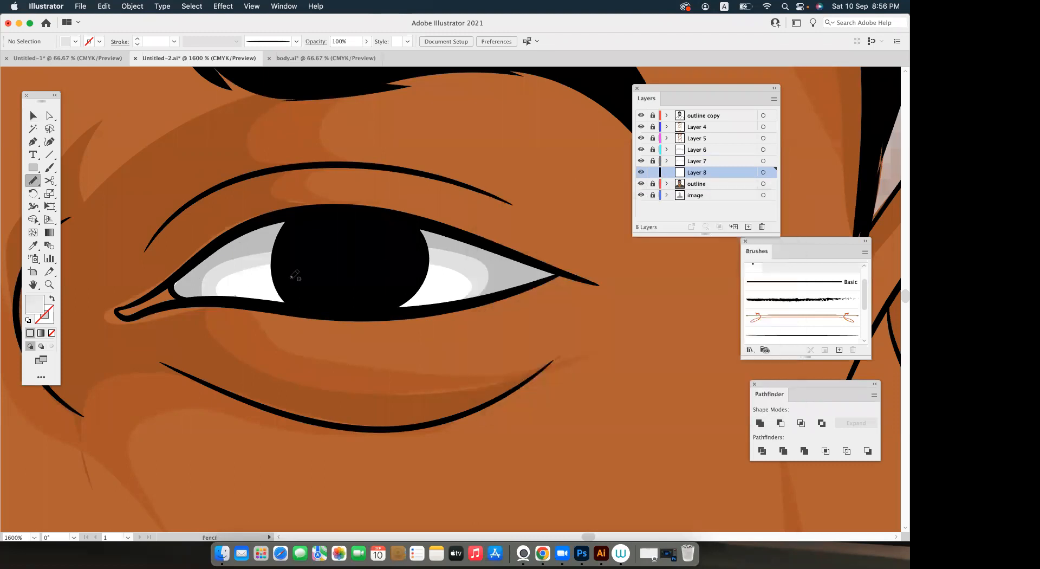
{"action": "mouse_move", "coordinate": [428, 279]}
{"action": "left_mouse_down"}
{"action": "mouse_move", "coordinate": [447, 301]}
{"action": "mouse_move", "coordinate": [429, 254]}
{"action": "left_mouse_up"}
{"action": "mouse_move", "coordinate": [280, 245]}
{"action": "left_mouse_down"}
{"action": "mouse_move", "coordinate": [243, 256]}
{"action": "mouse_move", "coordinate": [221, 274]}
{"action": "left_mouse_up"}
{"action": "key", "text": "v"}
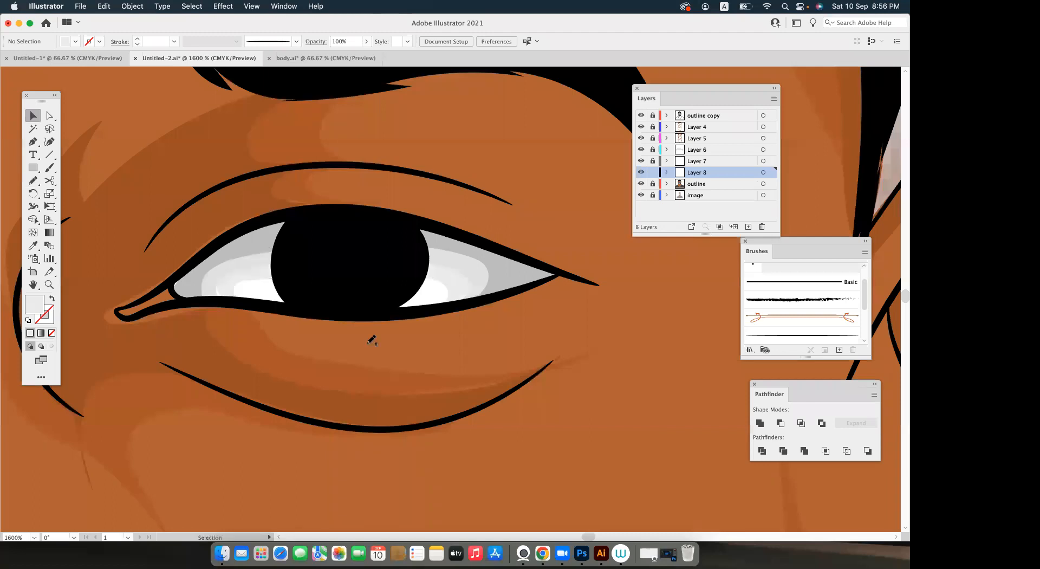
Lock Layer 8, add a new layer directly beneath it, and set the fill to EFEFEF.
{"action": "left_click", "coordinate": [748, 227]}
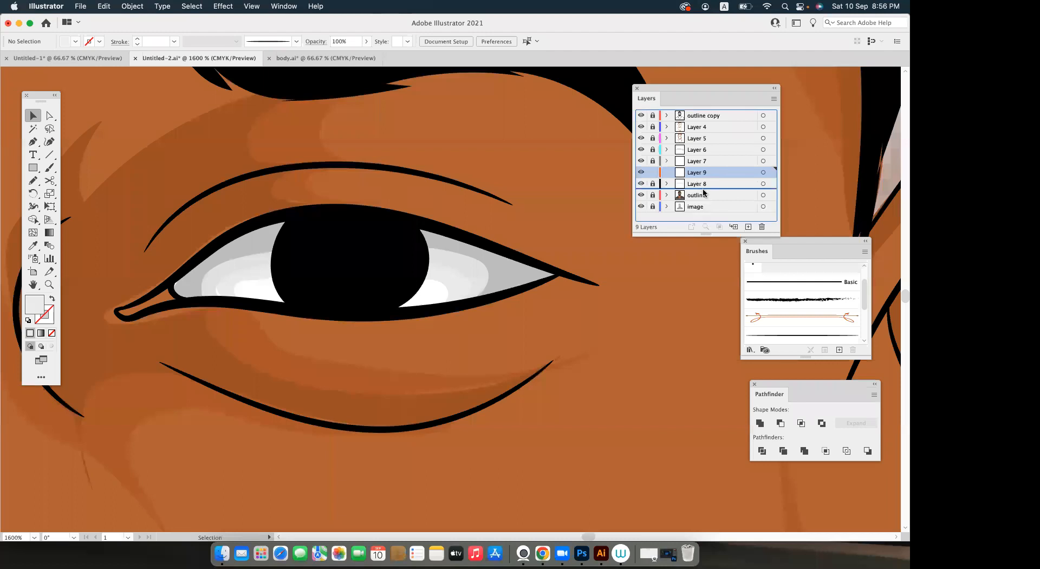
{"action": "double_click", "coordinate": [33, 304]}
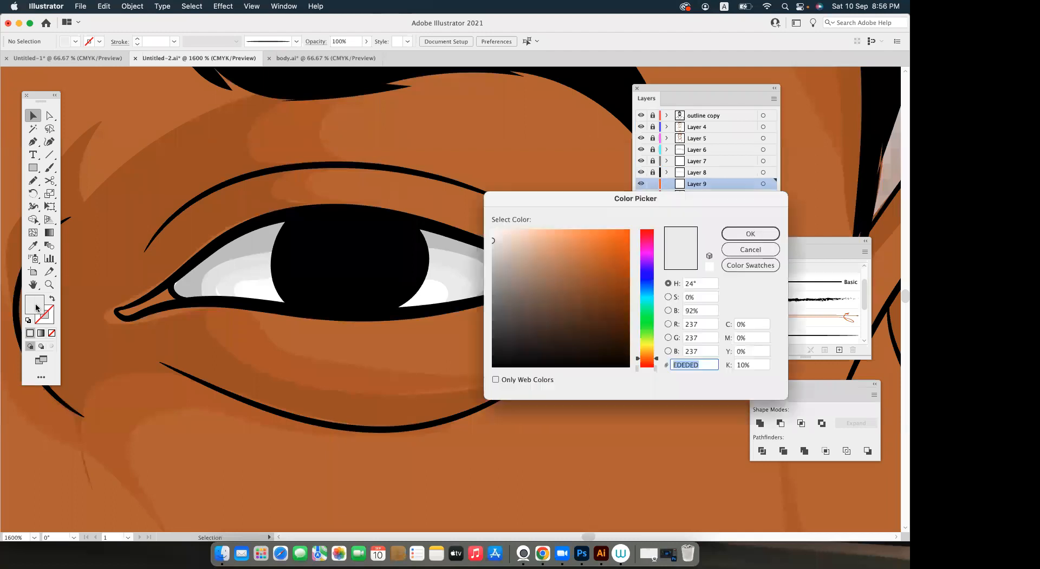
{"action": "type", "text": "EFEFEF"}
{"action": "key", "text": "Return"}
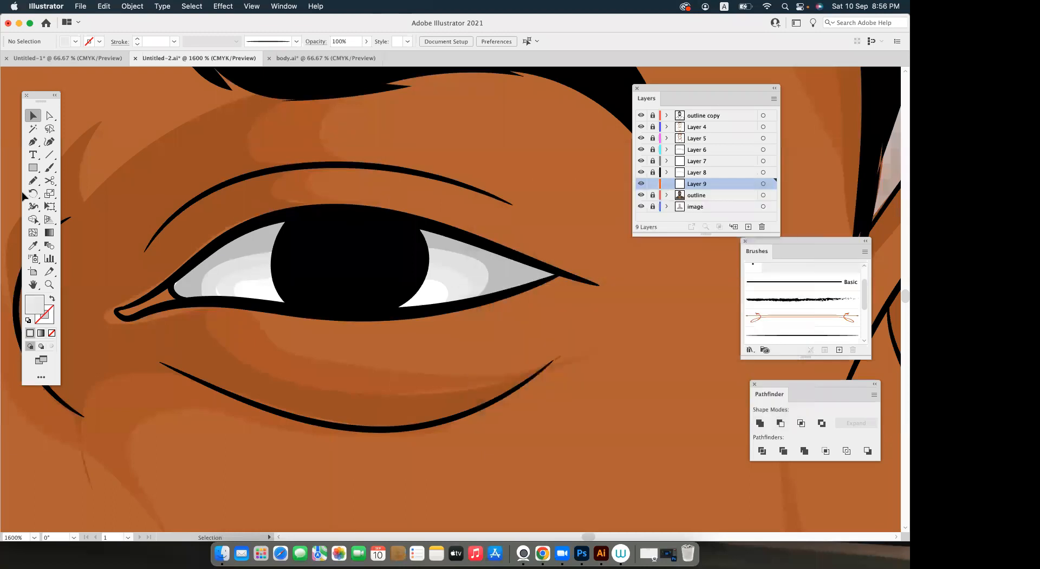
Draw the palest grey Pencil shape low on the right eye's white, inside the previous shading layer.
{"action": "key", "text": "n"}
{"action": "mouse_move", "coordinate": [252, 297]}
{"action": "left_mouse_down"}
{"action": "mouse_move", "coordinate": [309, 288]}
{"action": "mouse_move", "coordinate": [417, 306]}
{"action": "mouse_move", "coordinate": [459, 284]}
{"action": "mouse_move", "coordinate": [213, 271]}
{"action": "mouse_move", "coordinate": [259, 301]}
{"action": "left_mouse_up"}
{"action": "key", "text": "v"}
{"action": "left_click", "coordinate": [304, 288]}
{"action": "scroll", "coordinate": [304, 289], "scroll_direction": "down", "scroll_amount": 5}
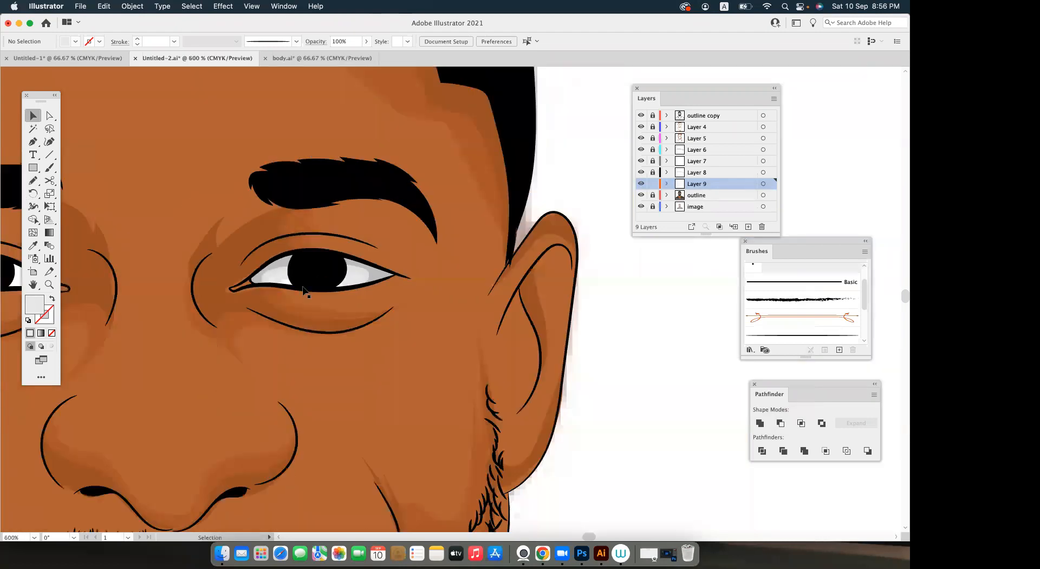
{"action": "left_click_drag", "start_coordinate": [344, 323], "coordinate": [413, 353]}
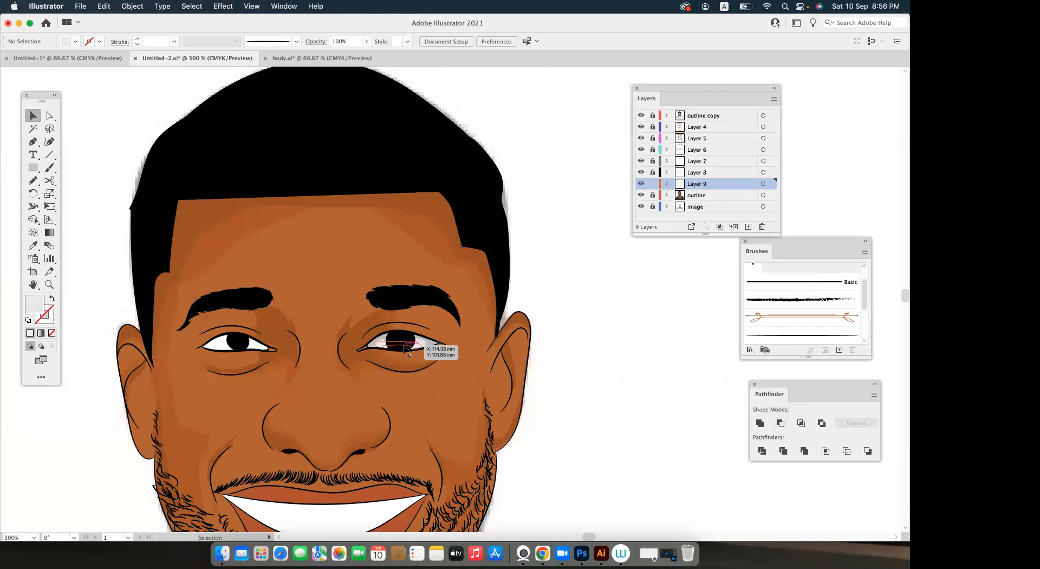
{"action": "scroll", "coordinate": [373, 370], "scroll_direction": "up", "scroll_amount": 1}
{"action": "scroll", "coordinate": [281, 377], "scroll_direction": "left", "scroll_amount": 2}
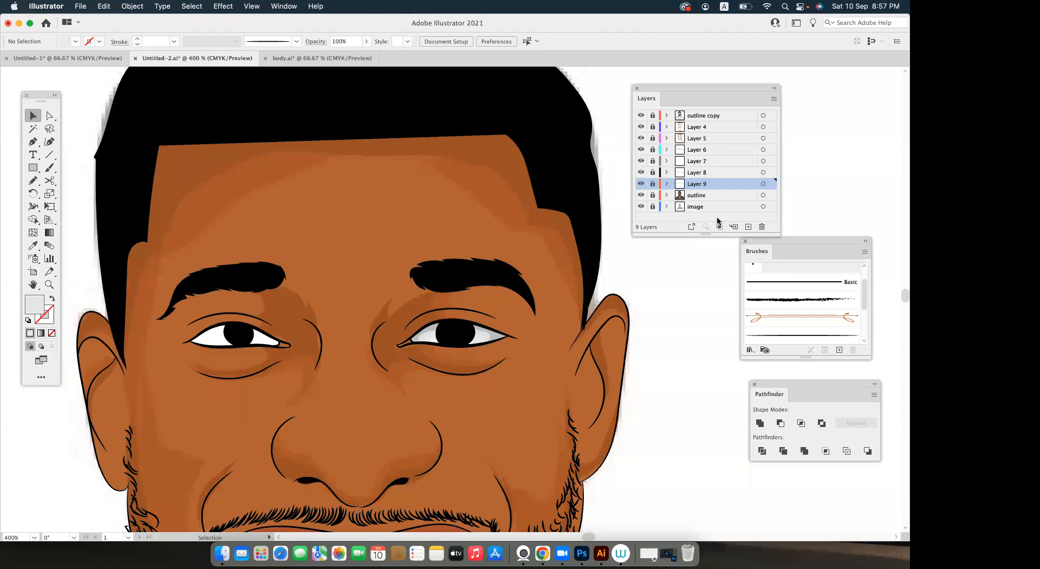
Add a new layer above Layer 9, lock it, and make Layer 6 the active, unlocked layer.
{"action": "left_click", "coordinate": [747, 226]}
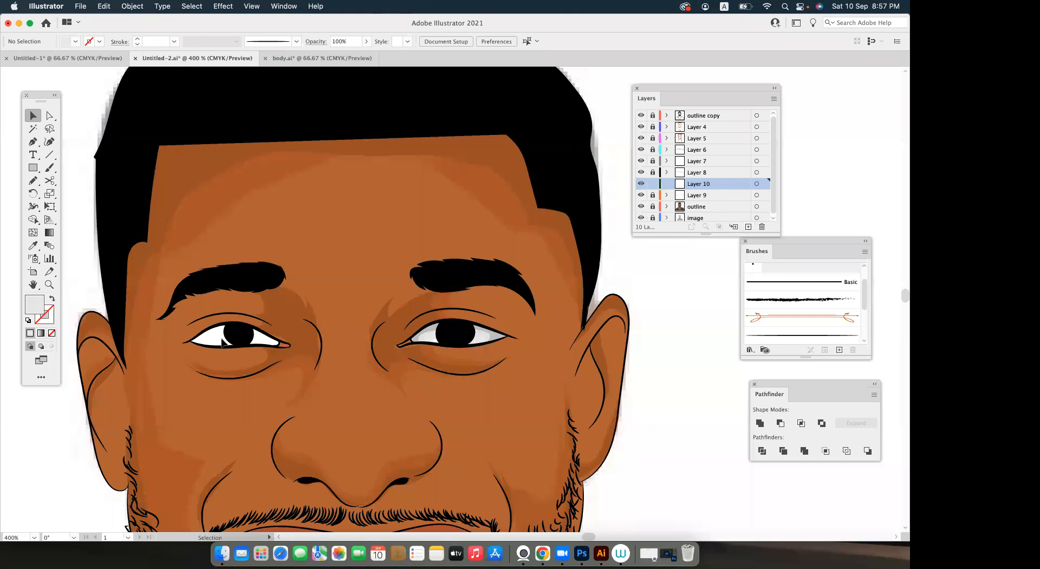
{"action": "scroll", "coordinate": [216, 350], "scroll_direction": "up", "scroll_amount": 2}
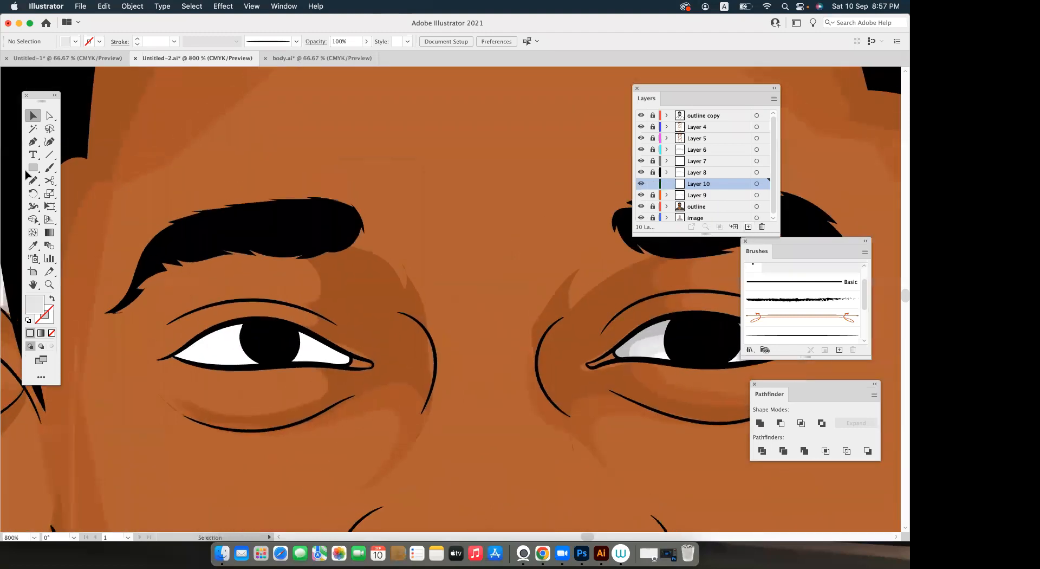
{"action": "left_click", "coordinate": [33, 180]}
{"action": "scroll", "coordinate": [238, 374], "scroll_direction": "up", "scroll_amount": 1}
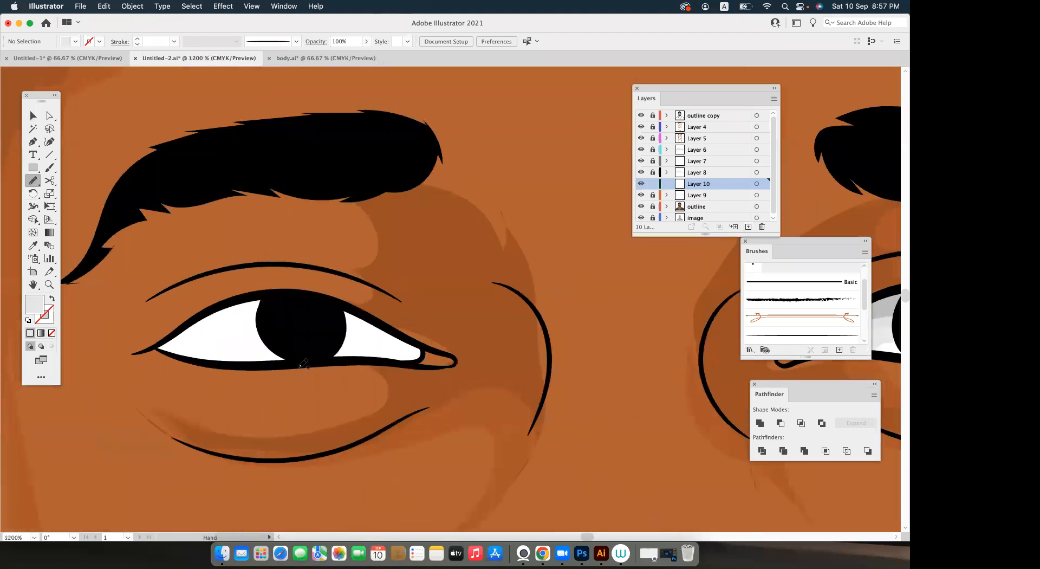
{"action": "left_click", "coordinate": [652, 183]}
{"action": "left_click", "coordinate": [696, 150]}
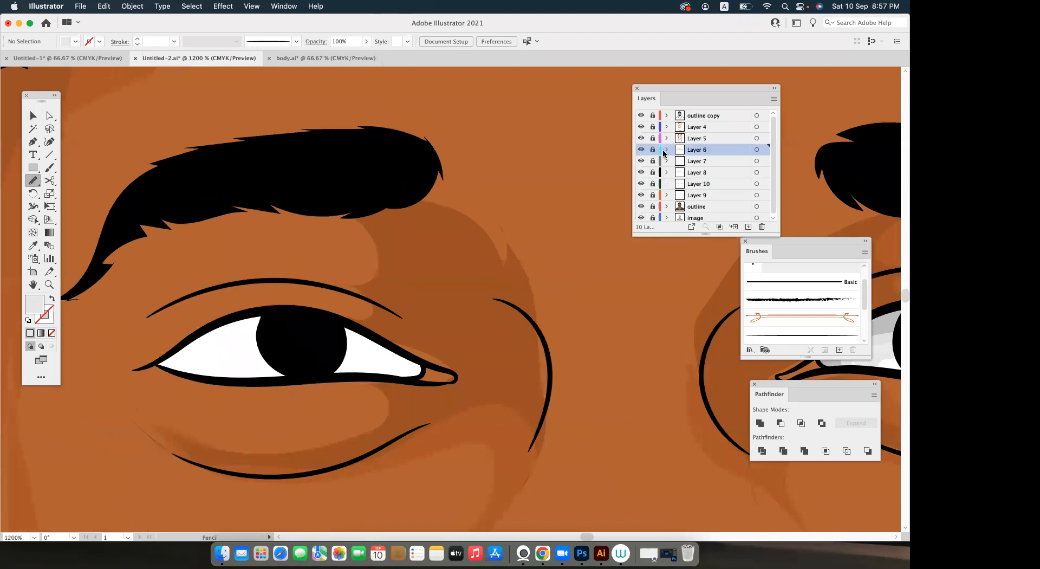
Draw a Pencil shadow shape along the upper edge and corners of the left eye's white.
{"action": "scroll", "coordinate": [274, 358], "scroll_direction": "up", "scroll_amount": 1}
{"action": "mouse_move", "coordinate": [199, 382]}
{"action": "left_mouse_down"}
{"action": "mouse_move", "coordinate": [298, 350]}
{"action": "mouse_move", "coordinate": [362, 365]}
{"action": "mouse_move", "coordinate": [382, 386]}
{"action": "mouse_move", "coordinate": [419, 372]}
{"action": "mouse_move", "coordinate": [290, 321]}
{"action": "mouse_move", "coordinate": [226, 325]}
{"action": "mouse_move", "coordinate": [151, 368]}
{"action": "mouse_move", "coordinate": [173, 380]}
{"action": "mouse_move", "coordinate": [274, 379]}
{"action": "left_mouse_up"}
{"action": "key", "text": "v"}
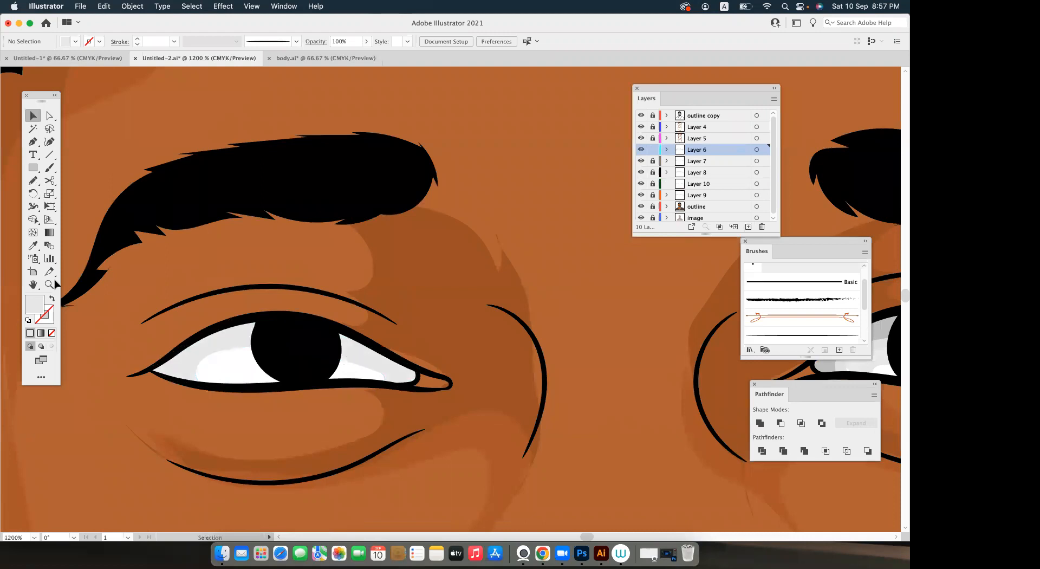
Recolour the left eye's new shadow with the darker grey sampled from the right eye's shadow.
{"action": "left_click", "coordinate": [236, 343]}
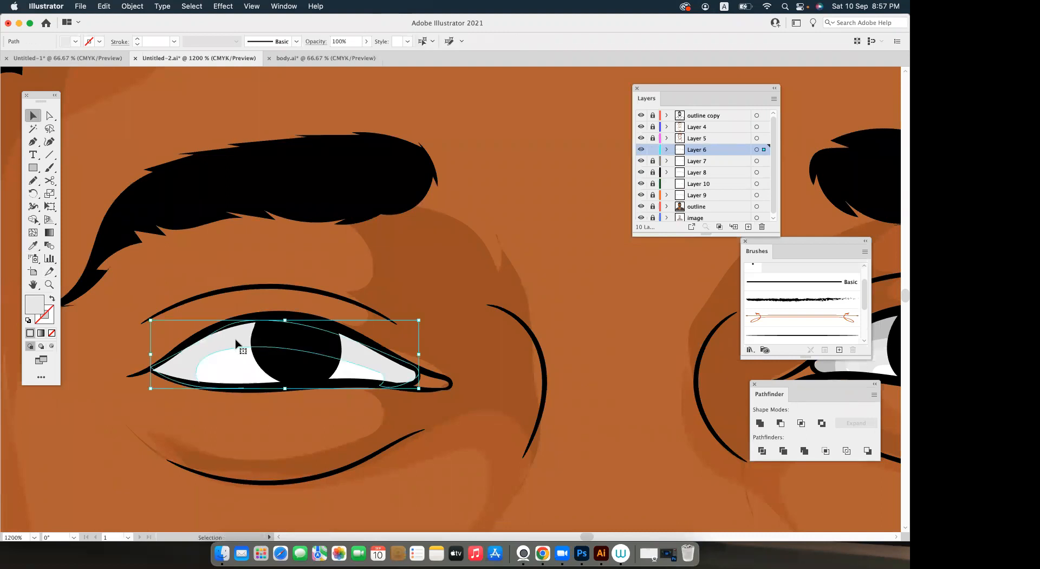
{"action": "scroll", "coordinate": [249, 344], "scroll_direction": "down", "scroll_amount": 1}
{"action": "left_click_drag", "start_coordinate": [225, 343], "coordinate": [196, 348]}
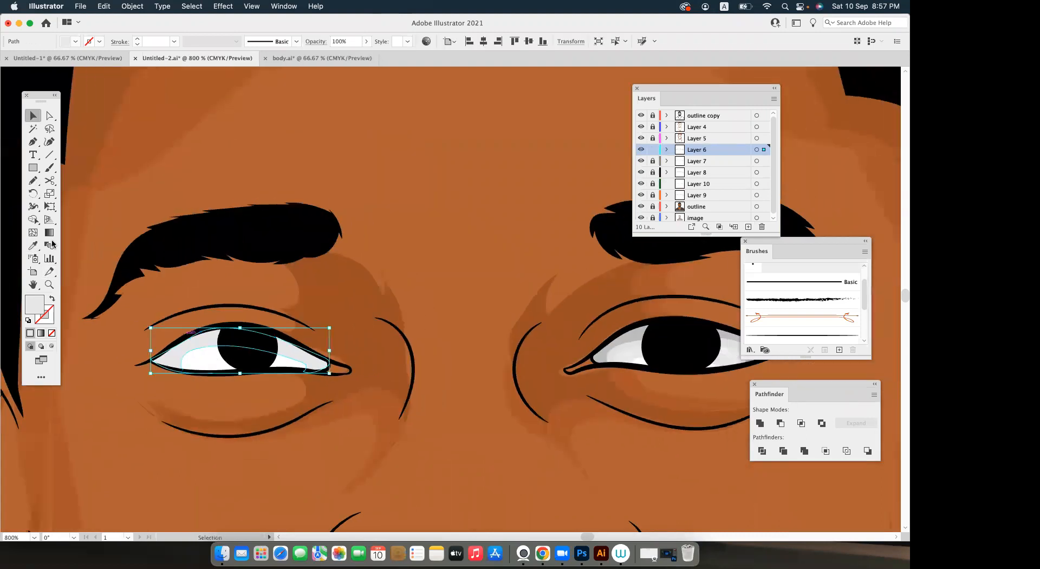
{"action": "left_click", "coordinate": [33, 246]}
{"action": "left_click", "coordinate": [639, 328]}
{"action": "key", "text": "v"}
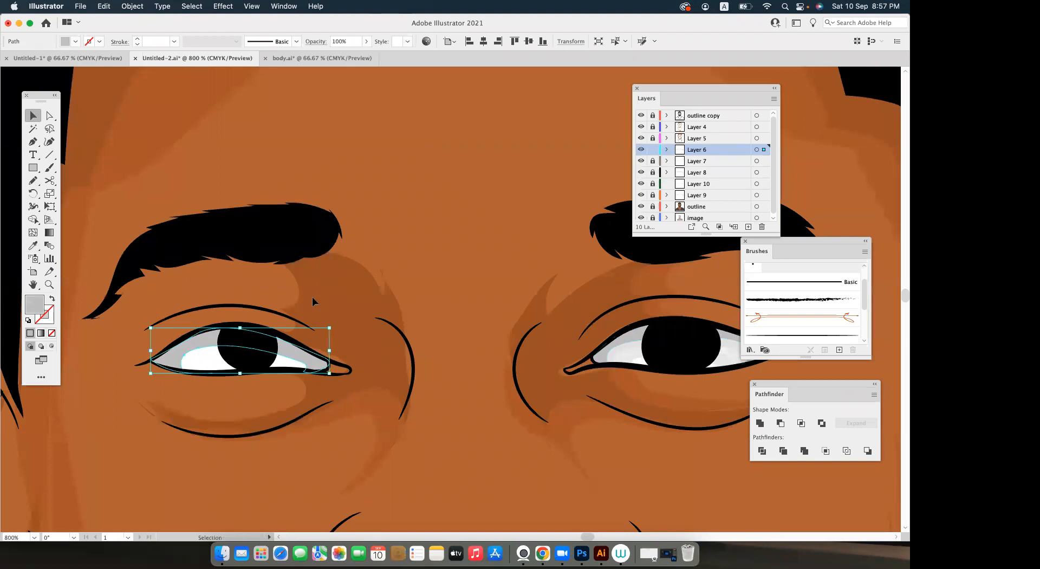
{"action": "left_click", "coordinate": [268, 323]}
Lock Layer 6, unlock and activate Layer 7, and sample the right eye's second, lighter grey as the fill.
{"action": "scroll", "coordinate": [265, 320], "scroll_direction": "up", "scroll_amount": 1}
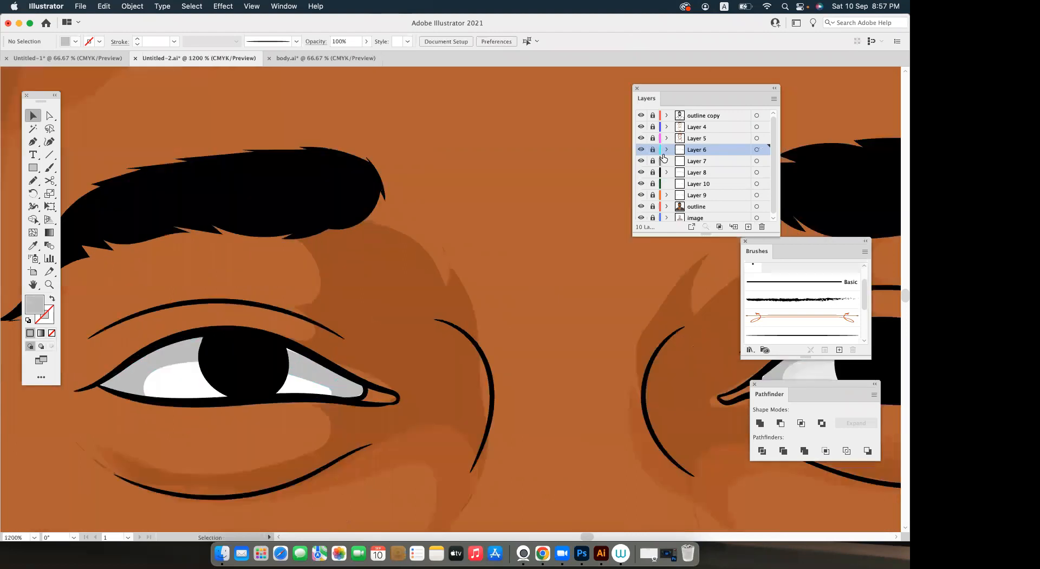
{"action": "left_click", "coordinate": [654, 163]}
{"action": "scroll", "coordinate": [352, 299], "scroll_direction": "down", "scroll_amount": 2}
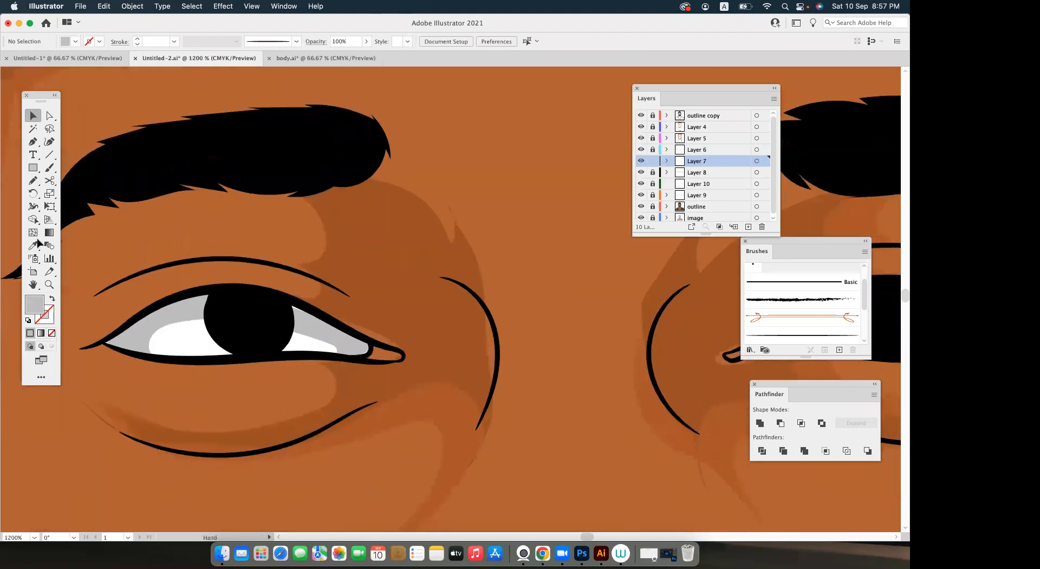
{"action": "left_click", "coordinate": [36, 246]}
{"action": "left_click_drag", "start_coordinate": [502, 310], "coordinate": [339, 260]}
{"action": "left_click", "coordinate": [640, 279]}
{"action": "left_click_drag", "start_coordinate": [133, 288], "coordinate": [261, 320]}
Draw a lighter grey Pencil shape across the left eye's white, extending just inside the darker shadow.
{"action": "left_click", "coordinate": [36, 182]}
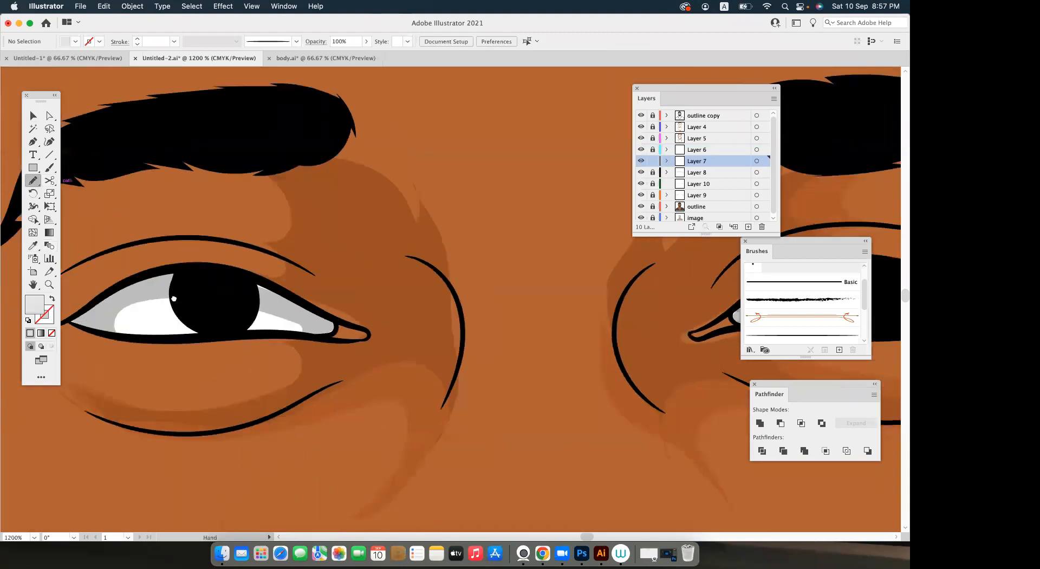
{"action": "left_click_drag", "start_coordinate": [157, 299], "coordinate": [175, 294]}
{"action": "mouse_move", "coordinate": [150, 328]}
{"action": "left_mouse_down"}
{"action": "mouse_move", "coordinate": [285, 314]}
{"action": "mouse_move", "coordinate": [301, 329]}
{"action": "mouse_move", "coordinate": [262, 294]}
{"action": "mouse_move", "coordinate": [152, 288]}
{"action": "mouse_move", "coordinate": [133, 312]}
{"action": "mouse_move", "coordinate": [151, 331]}
{"action": "left_mouse_up"}
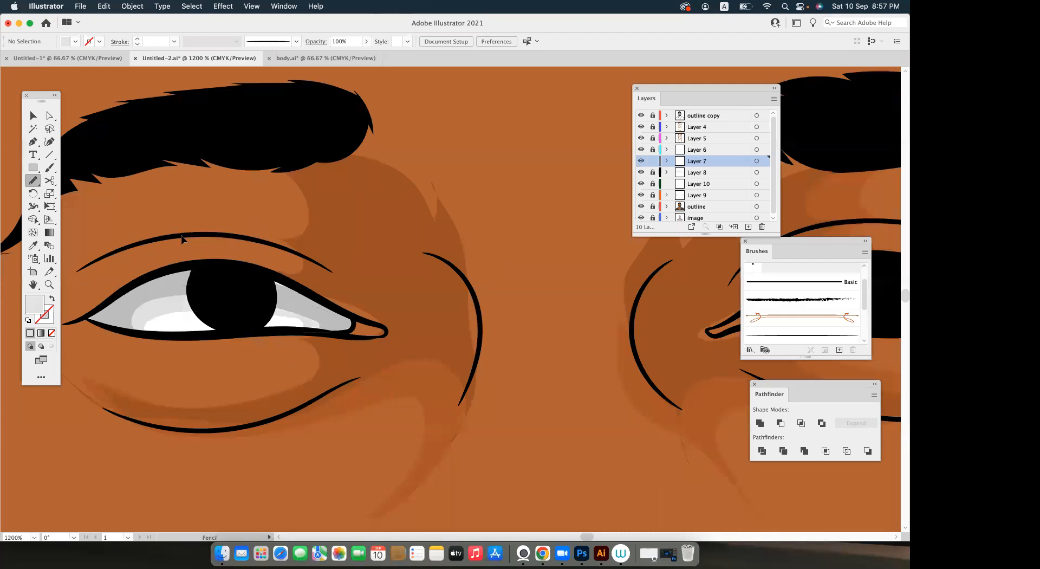
{"action": "key", "text": "v"}
Lock Layer 7, unlock and activate Layer 8, and sample the right eye's next lighter grey as the fill.
{"action": "left_click", "coordinate": [653, 172]}
{"action": "left_click", "coordinate": [699, 172]}
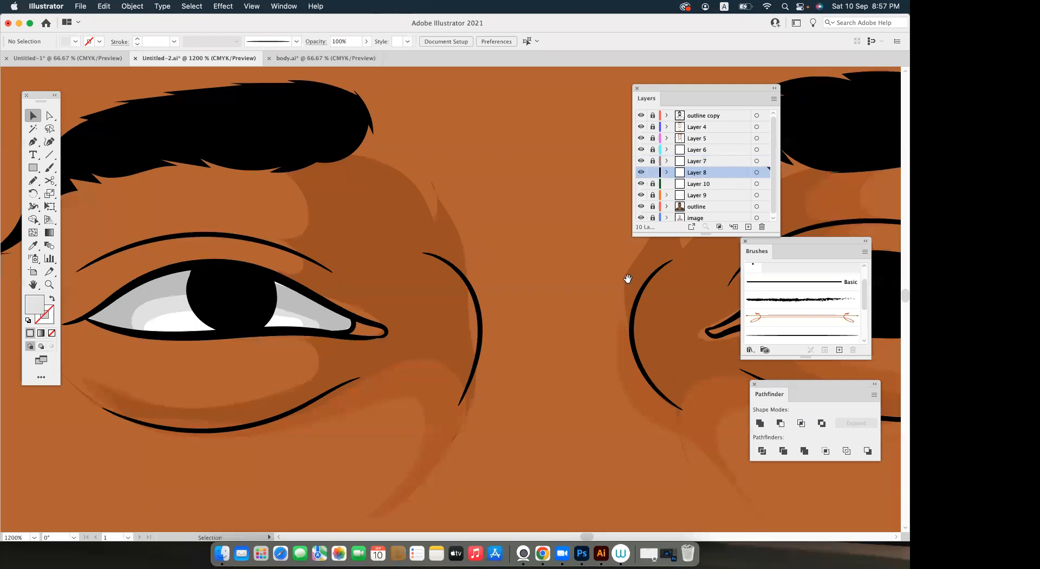
{"action": "scroll", "coordinate": [319, 226], "scroll_direction": "right", "scroll_amount": 8}
{"action": "left_click", "coordinate": [33, 245]}
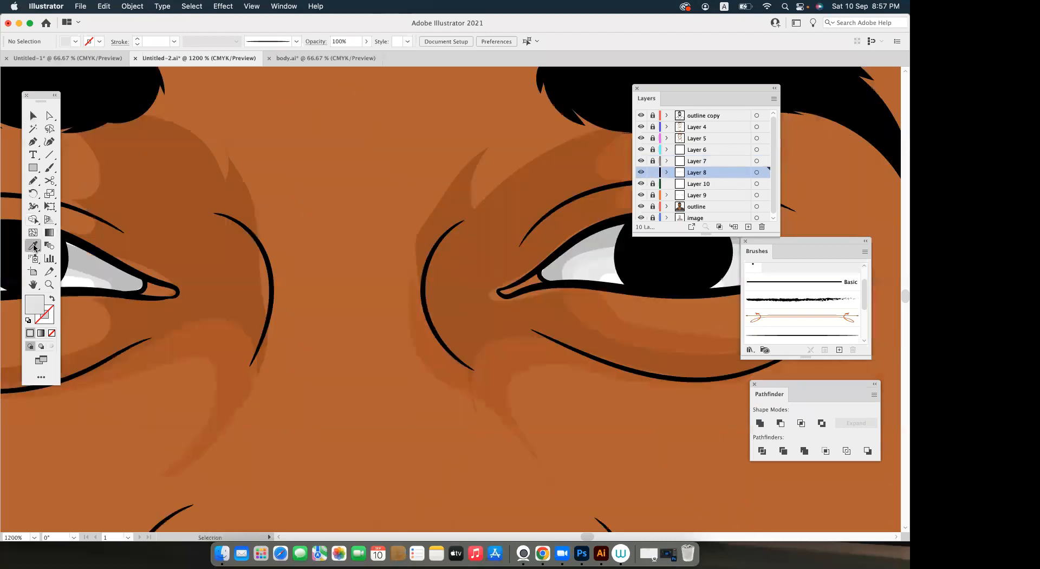
{"action": "scroll", "coordinate": [350, 267], "scroll_direction": "left", "scroll_amount": 8}
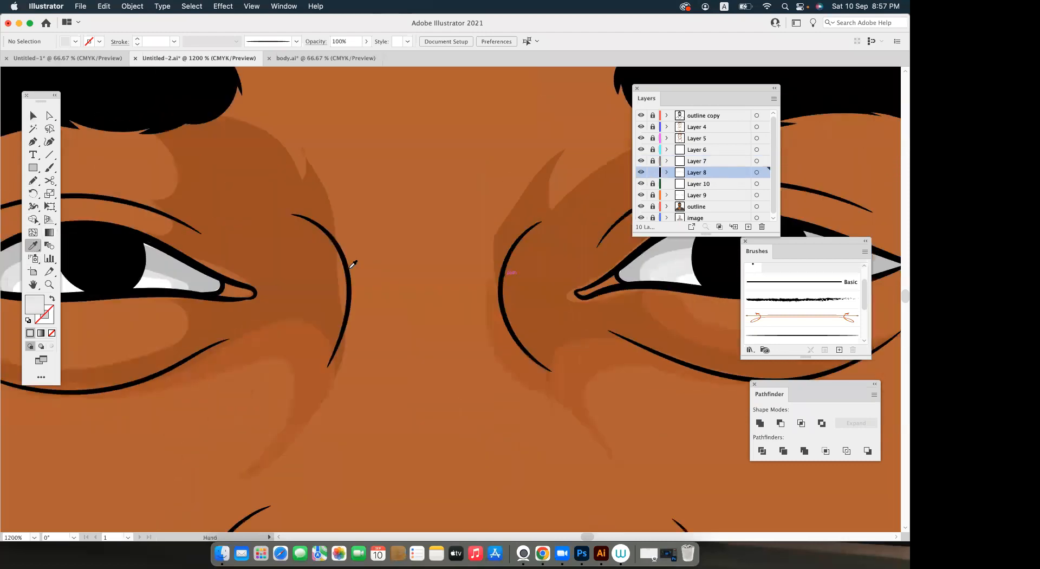
{"action": "key", "text": "v"}
Draw a third, paler grey Pencil shape inside the existing shading of the left eye's white.
{"action": "left_click", "coordinate": [32, 178]}
{"action": "mouse_move", "coordinate": [173, 297]}
{"action": "left_mouse_down"}
{"action": "mouse_move", "coordinate": [238, 283]}
{"action": "mouse_move", "coordinate": [300, 290]}
{"action": "left_mouse_up"}
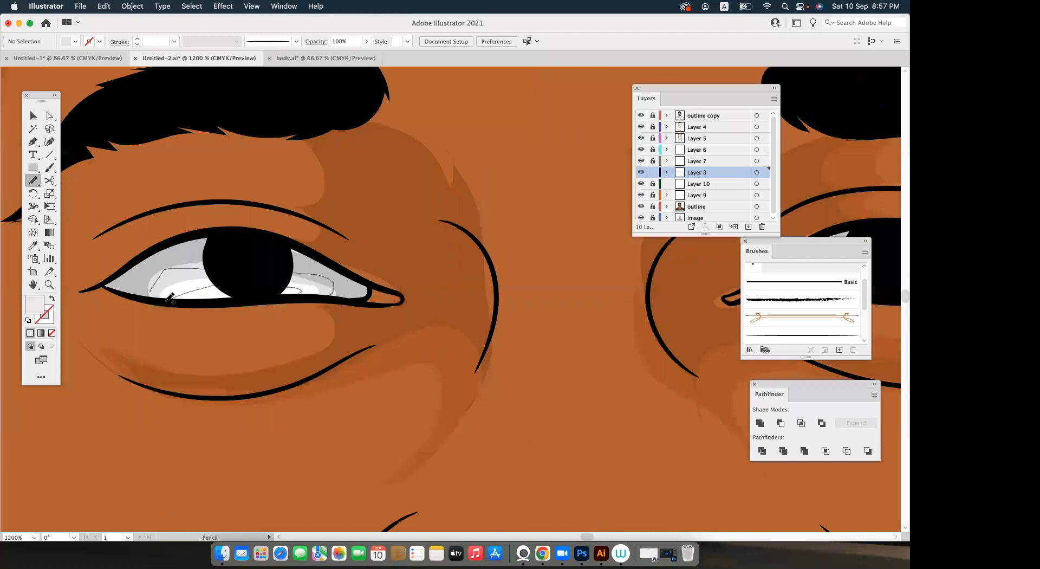
{"action": "key", "text": "v"}
Lock Layer 8, then unlock Layer 10 and make it the active layer.
{"action": "left_click", "coordinate": [652, 172]}
{"action": "left_click", "coordinate": [654, 184]}
{"action": "left_click", "coordinate": [702, 185]}
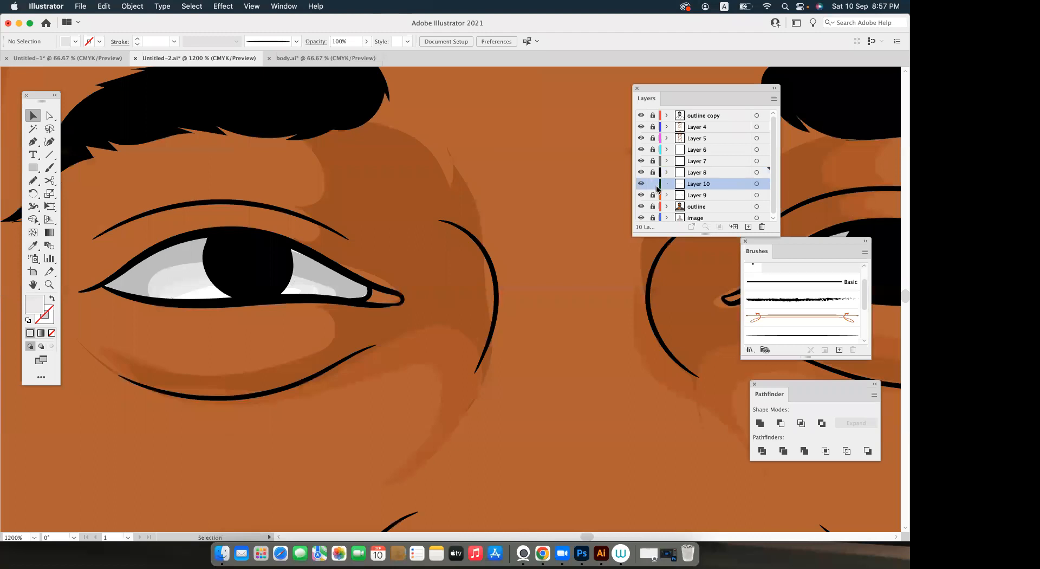
Draw a final pale grey Pencil shape low on the left eye's white to complete its layered shading.
{"action": "left_click", "coordinate": [35, 181]}
{"action": "scroll", "coordinate": [186, 274], "scroll_direction": "down", "scroll_amount": 2}
{"action": "scroll", "coordinate": [186, 274], "scroll_direction": "right", "scroll_amount": 2}
{"action": "mouse_move", "coordinate": [254, 264]}
{"action": "left_mouse_down"}
{"action": "mouse_move", "coordinate": [281, 280]}
{"action": "mouse_move", "coordinate": [158, 248]}
{"action": "mouse_move", "coordinate": [132, 268]}
{"action": "mouse_move", "coordinate": [163, 278]}
{"action": "left_mouse_up"}
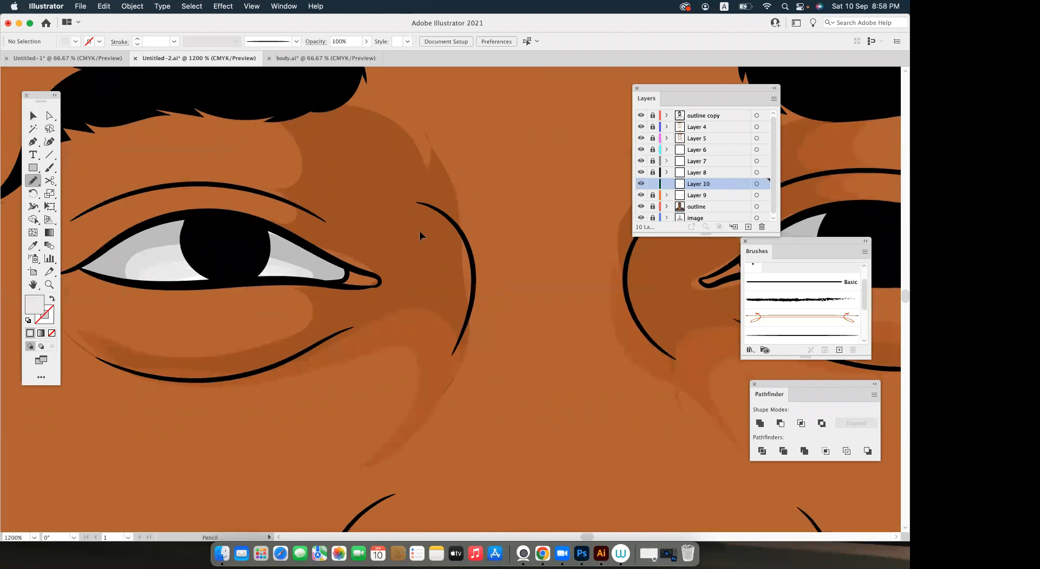
{"action": "key", "text": "v"}
{"action": "key", "text": "super+minus"}
{"action": "key", "text": "super+minus"}
{"action": "key", "text": "super+minus"}
{"action": "key", "text": "super+minus"}
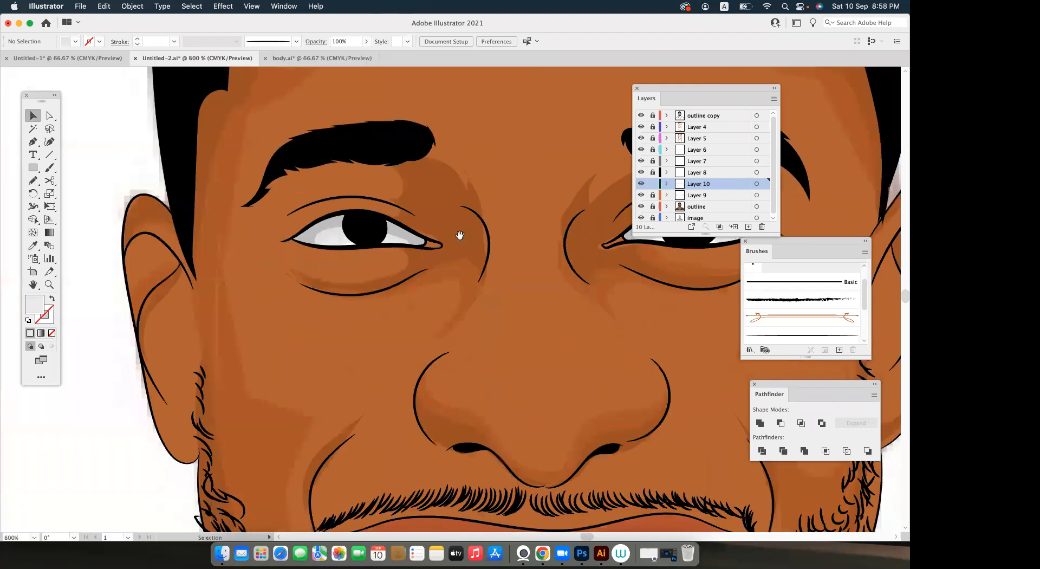
{"action": "scroll", "coordinate": [621, 196], "scroll_direction": "up", "scroll_amount": 3}
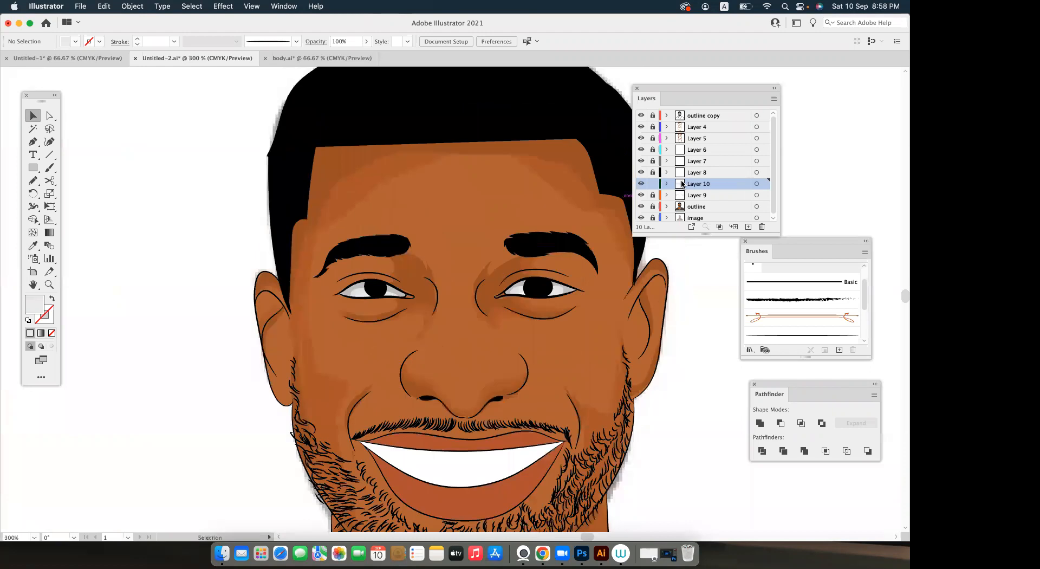
Add a new layer above the outline copy layer and set the fill to dark brown 723B17.
{"action": "left_click", "coordinate": [704, 115]}
{"action": "left_click", "coordinate": [748, 226]}
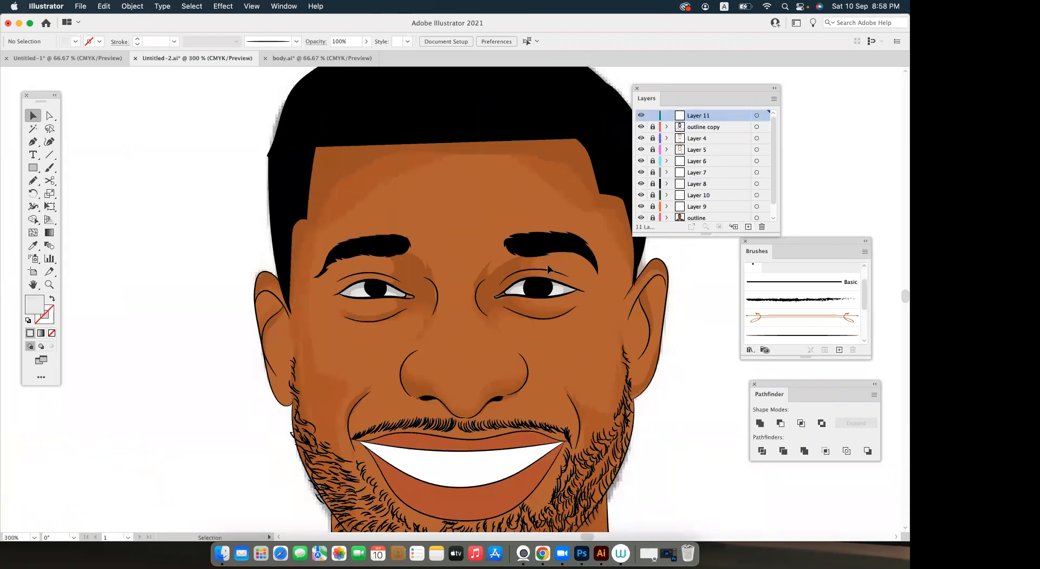
{"action": "scroll", "coordinate": [541, 287], "scroll_direction": "up", "scroll_amount": 5}
{"action": "scroll", "coordinate": [290, 271], "scroll_direction": "right", "scroll_amount": 5}
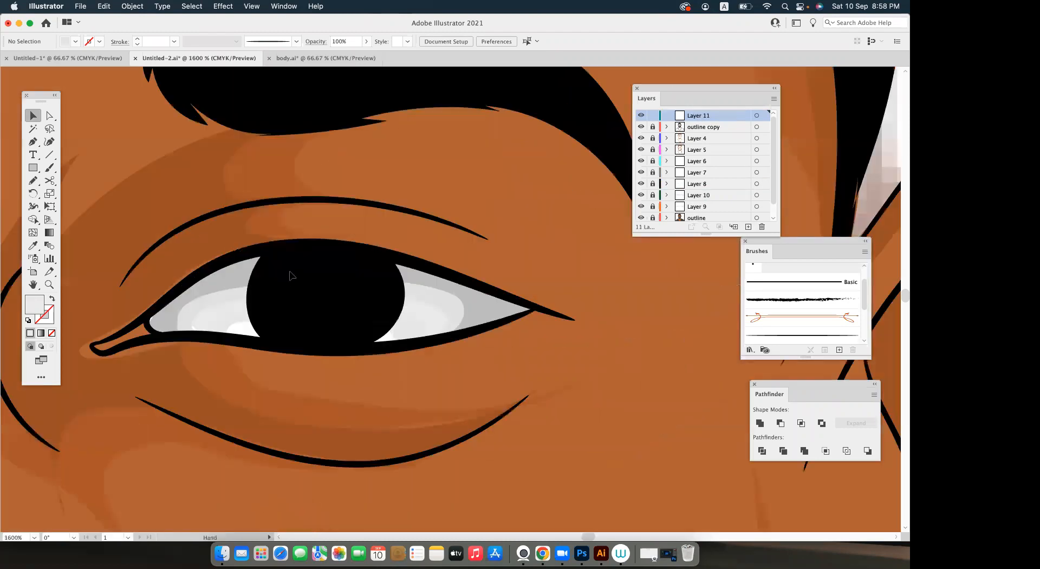
{"action": "mouse_move", "coordinate": [511, 318]}
{"action": "left_mouse_down"}
{"action": "mouse_move", "coordinate": [553, 307]}
{"action": "mouse_move", "coordinate": [599, 325]}
{"action": "mouse_move", "coordinate": [602, 306]}
{"action": "left_mouse_up"}
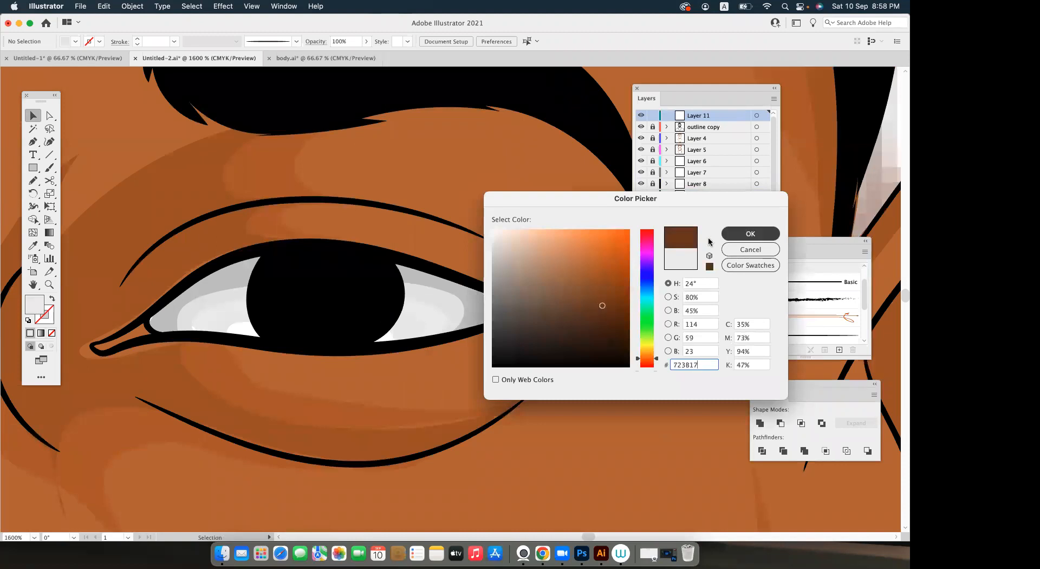
{"action": "left_click", "coordinate": [750, 234]}
Draw a dark brown Pencil iris with jagged, spiky edges around the pupil inside the right eye's black circle.
{"action": "key", "text": "n"}
{"action": "scroll", "coordinate": [304, 274], "scroll_direction": "up", "scroll_amount": 1}
{"action": "mouse_move", "coordinate": [289, 262]}
{"action": "left_mouse_down"}
{"action": "mouse_move", "coordinate": [283, 246]}
{"action": "mouse_move", "coordinate": [293, 255]}
{"action": "left_mouse_up"}
{"action": "mouse_move", "coordinate": [294, 265]}
{"action": "left_mouse_down"}
{"action": "mouse_move", "coordinate": [330, 295]}
{"action": "mouse_move", "coordinate": [362, 287]}
{"action": "mouse_move", "coordinate": [370, 299]}
{"action": "mouse_move", "coordinate": [396, 277]}
{"action": "mouse_move", "coordinate": [384, 246]}
{"action": "mouse_move", "coordinate": [404, 256]}
{"action": "mouse_move", "coordinate": [392, 240]}
{"action": "mouse_move", "coordinate": [442, 274]}
{"action": "mouse_move", "coordinate": [438, 327]}
{"action": "mouse_move", "coordinate": [369, 347]}
{"action": "mouse_move", "coordinate": [325, 348]}
{"action": "mouse_move", "coordinate": [340, 336]}
{"action": "mouse_move", "coordinate": [268, 329]}
{"action": "mouse_move", "coordinate": [308, 327]}
{"action": "mouse_move", "coordinate": [255, 298]}
{"action": "mouse_move", "coordinate": [285, 241]}
{"action": "mouse_move", "coordinate": [318, 228]}
{"action": "mouse_move", "coordinate": [311, 268]}
{"action": "left_mouse_up"}
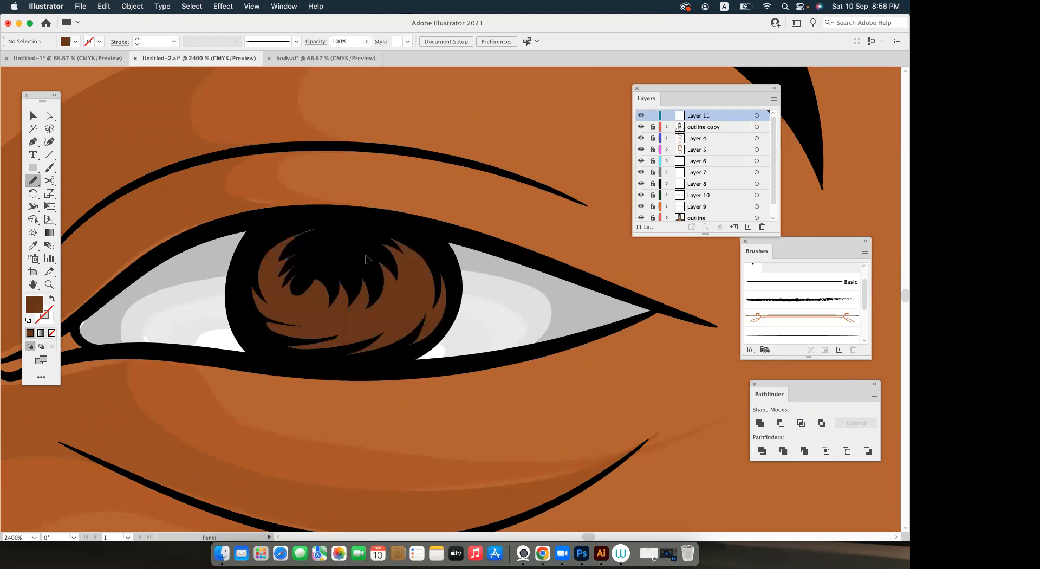
{"action": "key", "text": "v"}
{"action": "scroll", "coordinate": [366, 260], "scroll_direction": "down", "scroll_amount": 4}
{"action": "scroll", "coordinate": [433, 314], "scroll_direction": "up", "scroll_amount": 1}
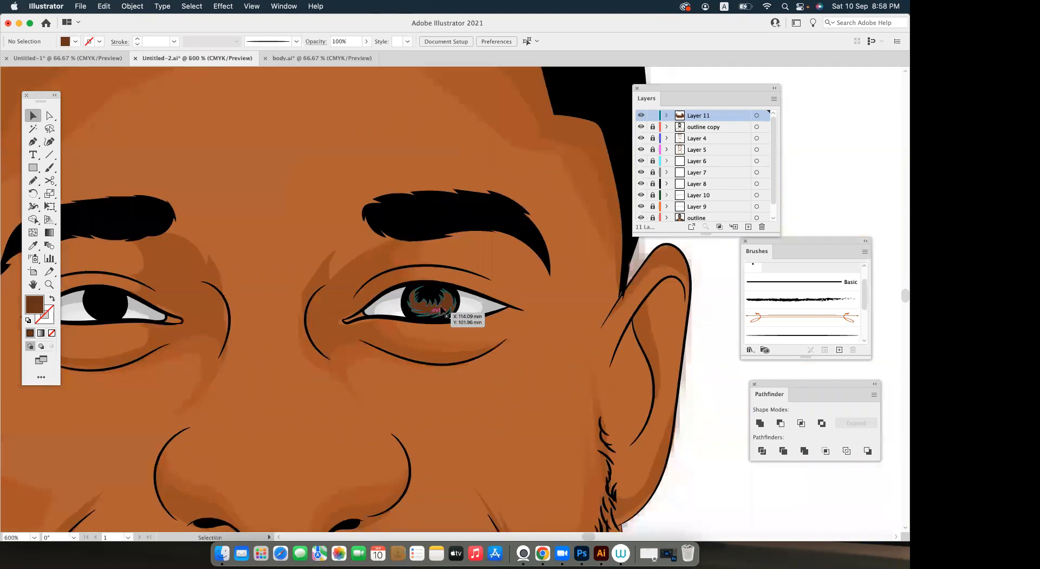
Duplicate the right eye's jagged brown iris onto the left eye's black circle and scale it down to fit.
{"action": "scroll", "coordinate": [436, 317], "scroll_direction": "up", "scroll_amount": 1}
{"action": "scroll", "coordinate": [591, 309], "scroll_direction": "left", "scroll_amount": 5}
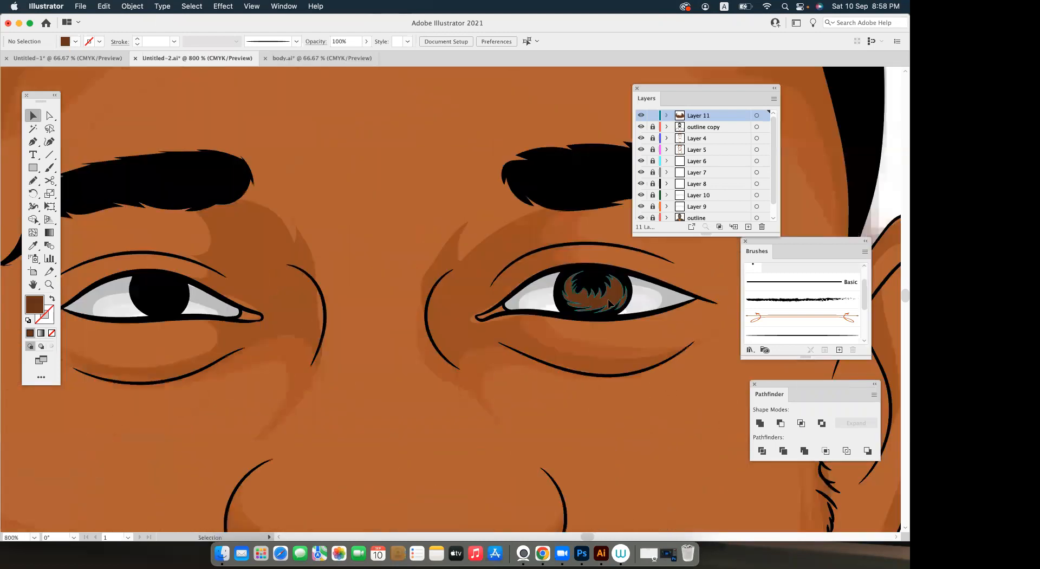
{"action": "left_click", "coordinate": [606, 304]}
{"action": "left_click_drag", "start_coordinate": [606, 303], "coordinate": [184, 298]}
{"action": "key", "text": "super+shift+a"}
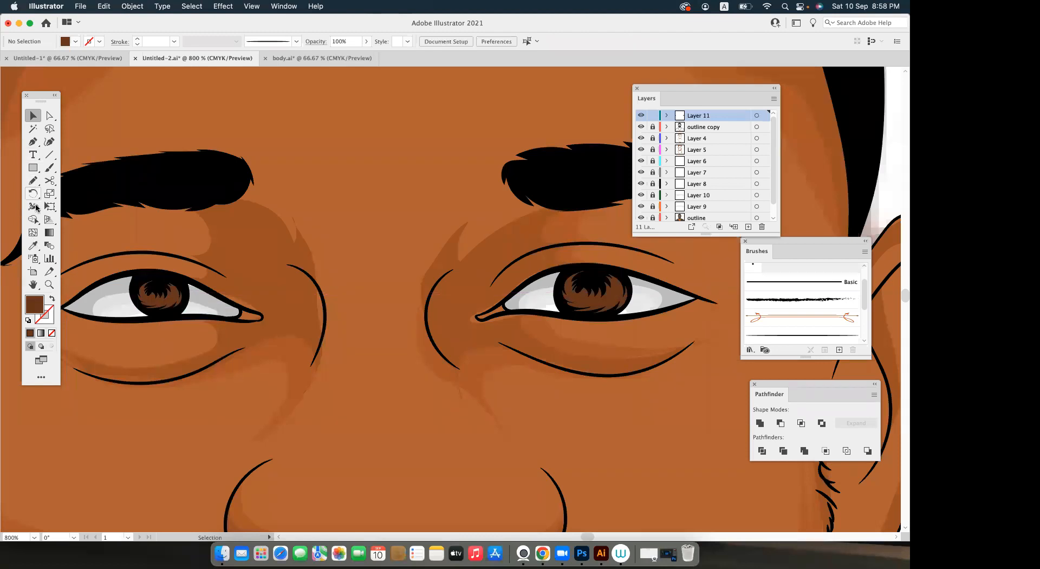
Sample the pale grey from the left eye's white and draw small Pencil highlights on the left iris.
{"action": "key", "text": "n"}
{"action": "key", "text": "i"}
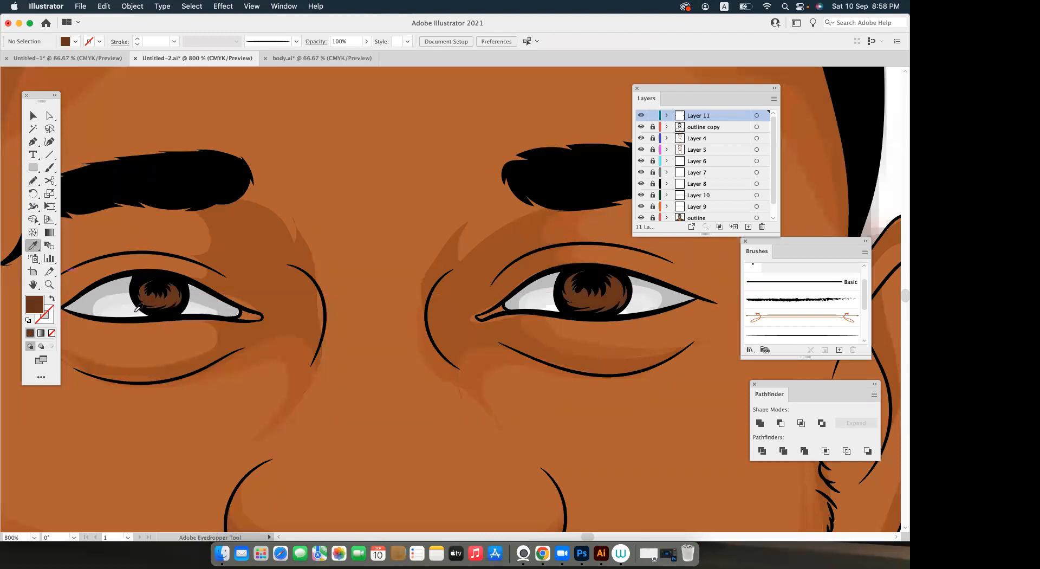
{"action": "left_click", "coordinate": [136, 312]}
{"action": "left_click", "coordinate": [34, 183]}
{"action": "scroll", "coordinate": [173, 287], "scroll_direction": "up", "scroll_amount": 2}
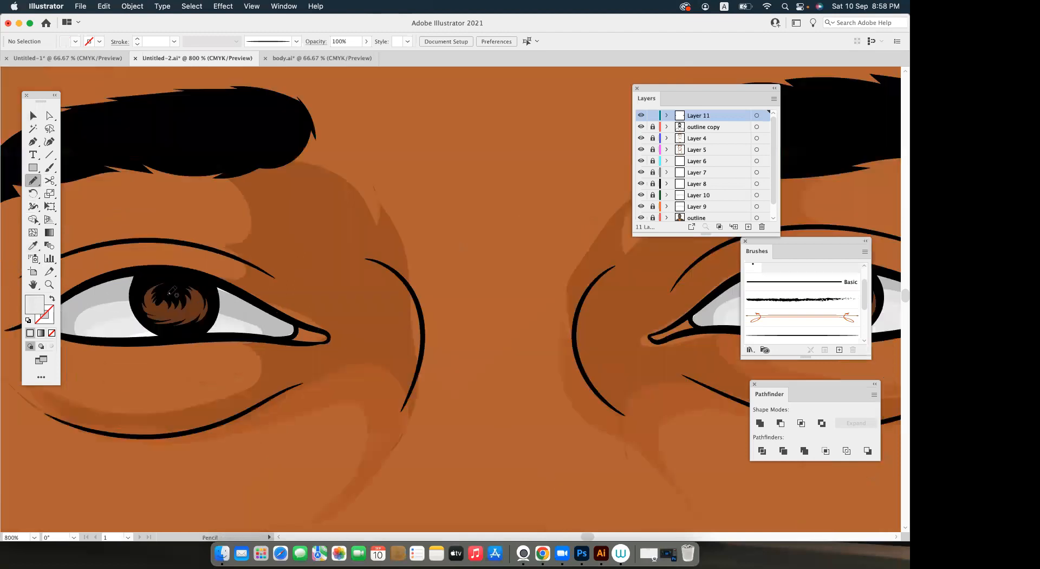
{"action": "left_click_drag", "start_coordinate": [171, 285], "coordinate": [190, 302]}
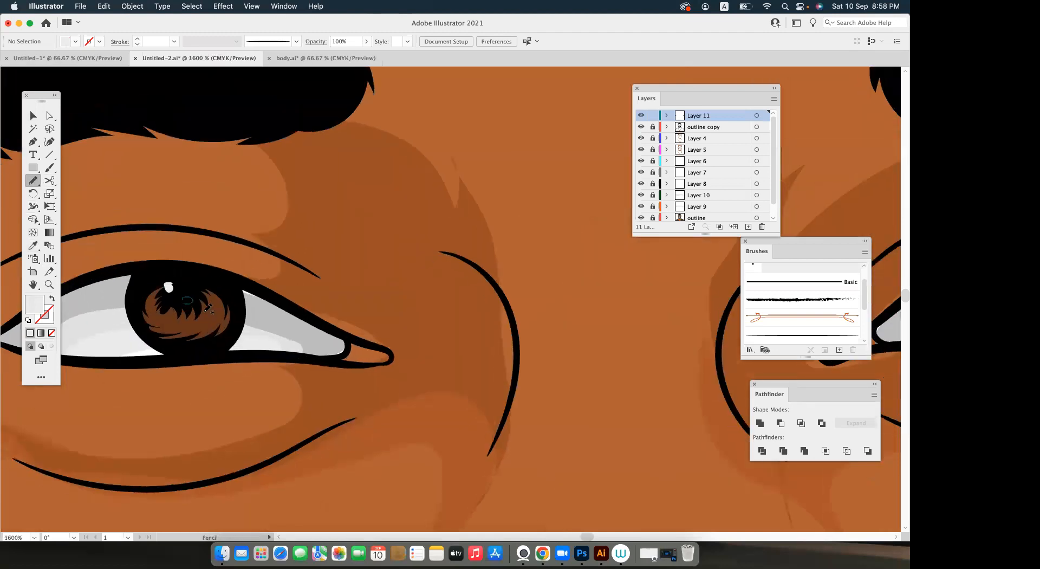
Draw two small pale grey Pencil highlights on the right eye's iris.
{"action": "scroll", "coordinate": [208, 303], "scroll_direction": "down", "scroll_amount": 1}
{"action": "scroll", "coordinate": [442, 313], "scroll_direction": "down", "scroll_amount": 1}
{"action": "scroll", "coordinate": [435, 314], "scroll_direction": "right", "scroll_amount": 1}
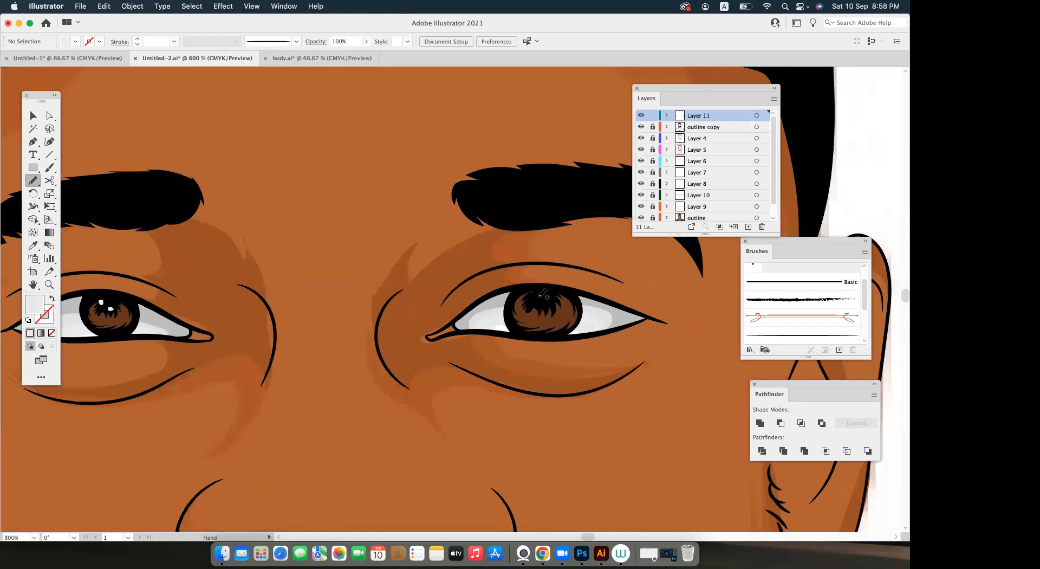
{"action": "left_click_drag", "start_coordinate": [541, 297], "coordinate": [541, 296]}
{"action": "key", "text": "v"}
{"action": "scroll", "coordinate": [589, 277], "scroll_direction": "down", "scroll_amount": 1}
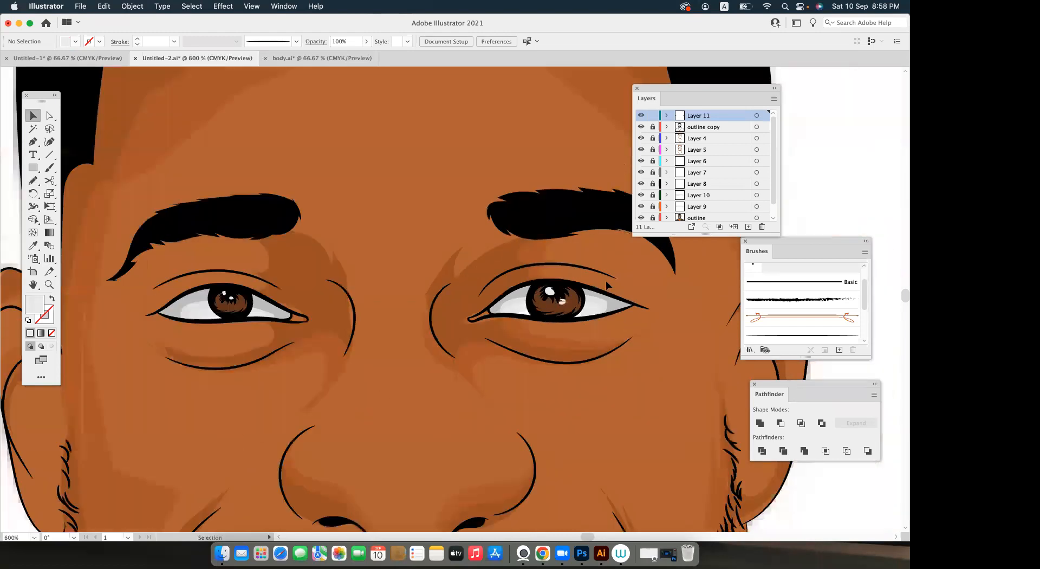
Move the right eye's upper highlight slightly down and toward the nose, then deselect it.
{"action": "scroll", "coordinate": [581, 290], "scroll_direction": "right", "scroll_amount": 1}
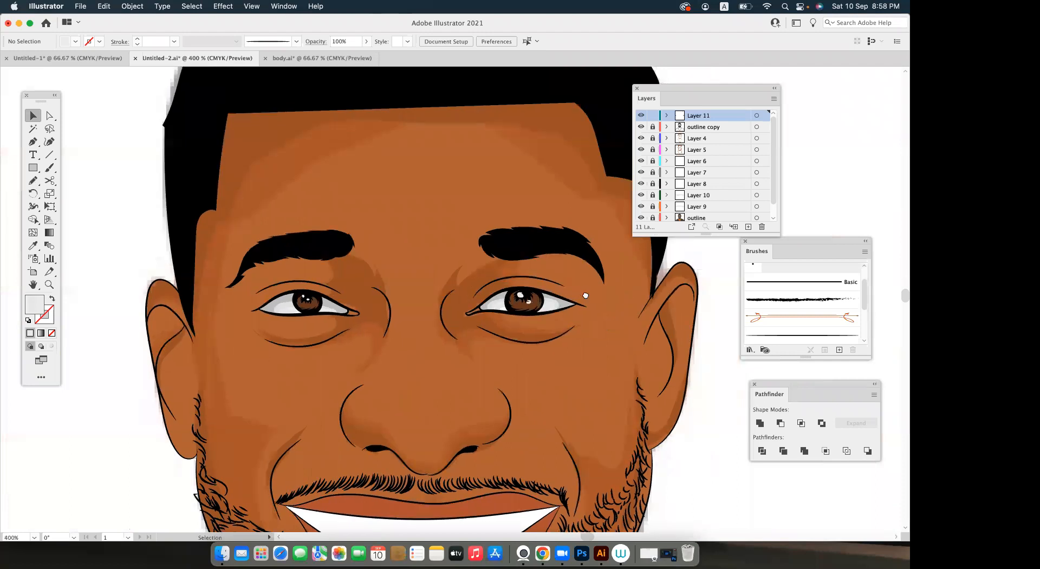
{"action": "scroll", "coordinate": [580, 286], "scroll_direction": "down", "scroll_amount": 1}
{"action": "scroll", "coordinate": [529, 286], "scroll_direction": "right", "scroll_amount": 2}
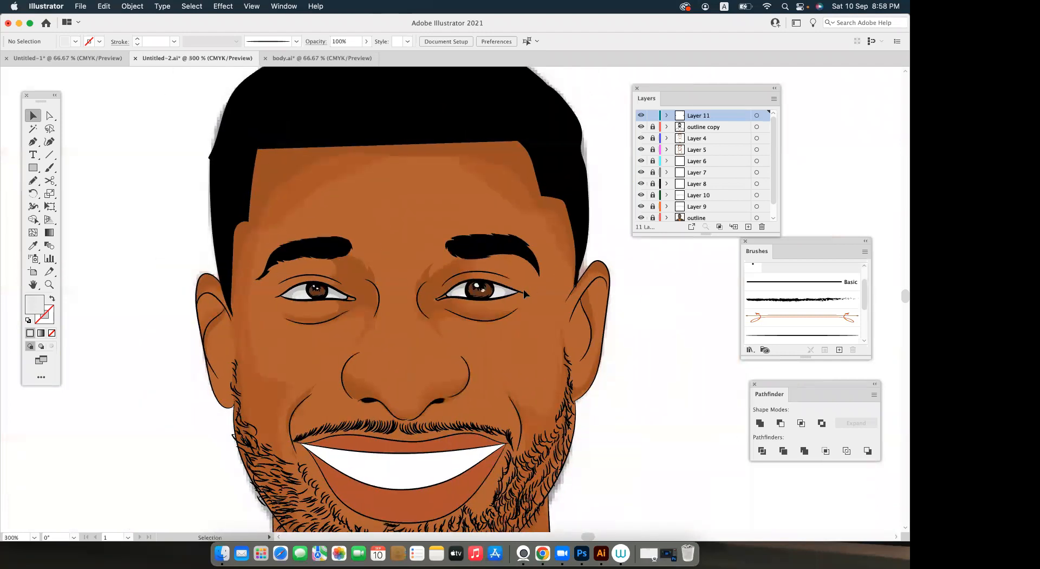
{"action": "scroll", "coordinate": [524, 294], "scroll_direction": "down", "scroll_amount": 1}
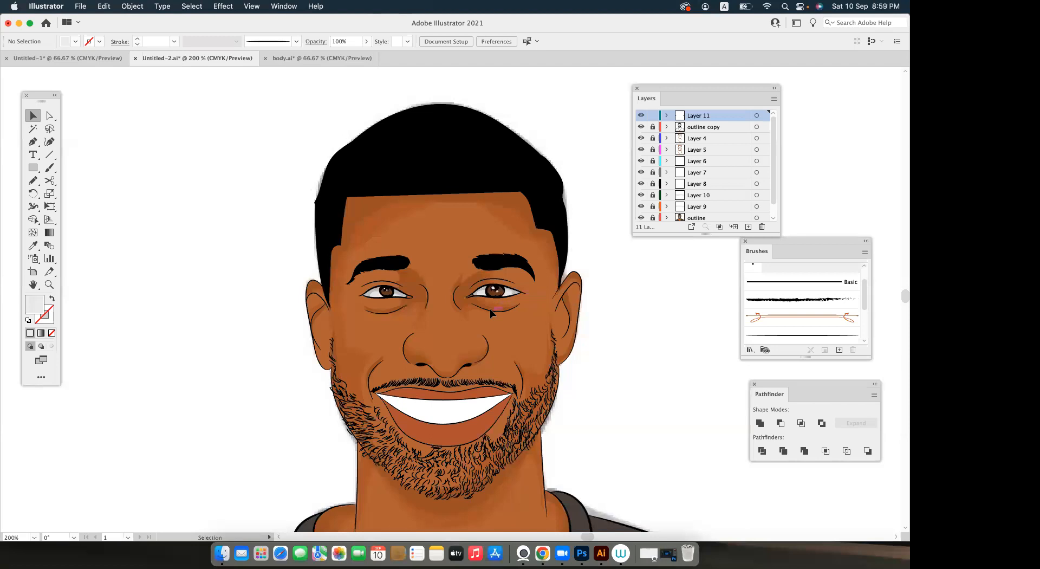
{"action": "scroll", "coordinate": [489, 308], "scroll_direction": "up", "scroll_amount": 1}
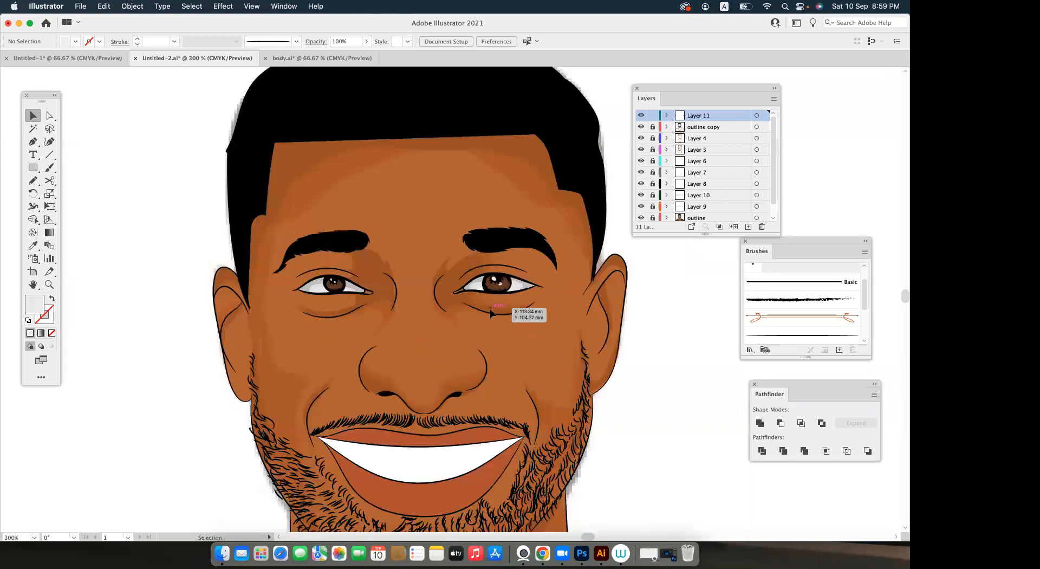
{"action": "scroll", "coordinate": [488, 300], "scroll_direction": "up", "scroll_amount": 1}
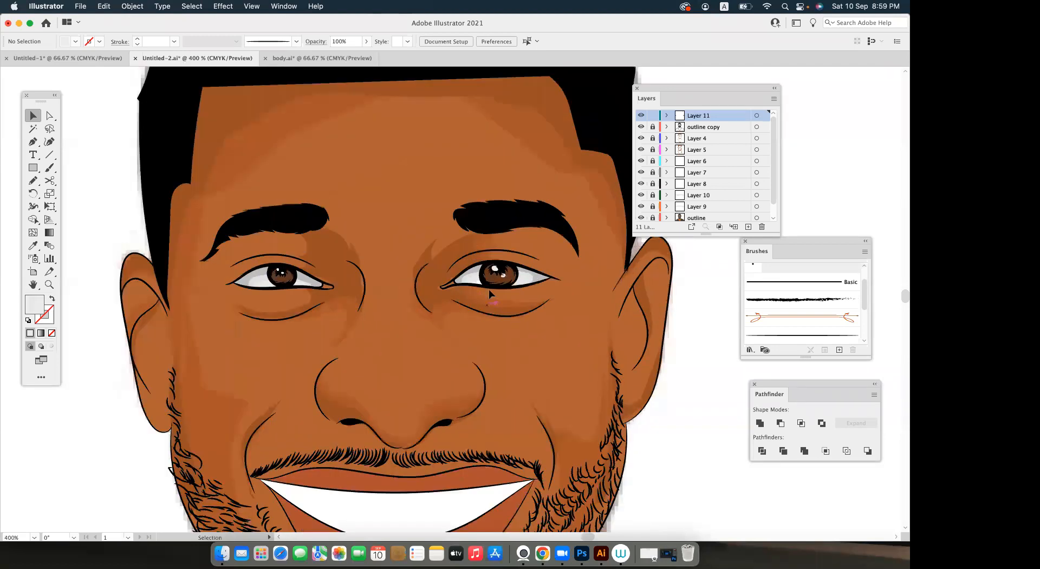
{"action": "scroll", "coordinate": [489, 290], "scroll_direction": "up", "scroll_amount": 1}
{"action": "left_click_drag", "start_coordinate": [498, 257], "coordinate": [488, 264]}
{"action": "left_click", "coordinate": [509, 347]}
{"action": "scroll", "coordinate": [508, 346], "scroll_direction": "down", "scroll_amount": 1}
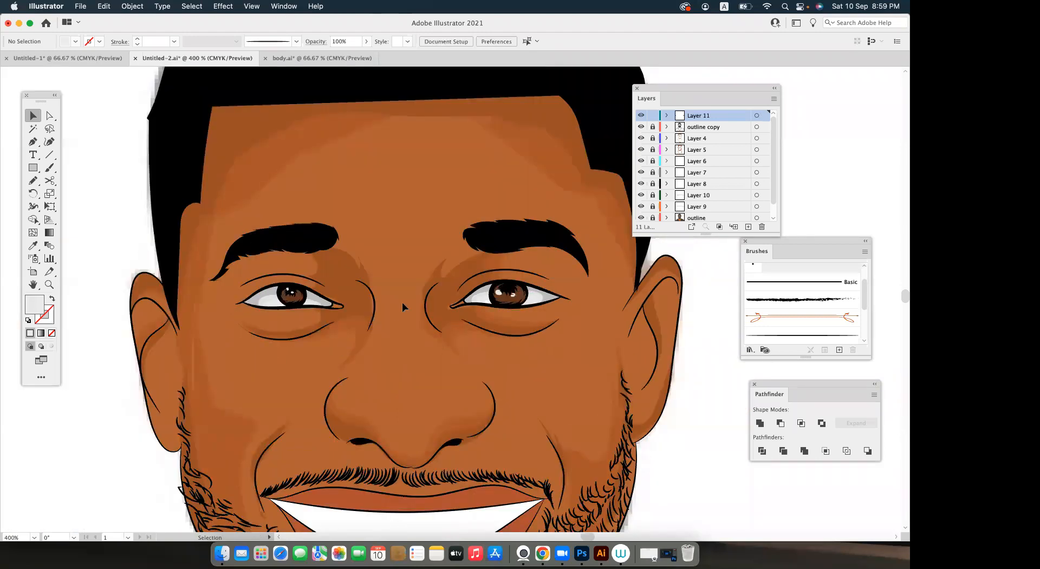
{"action": "scroll", "coordinate": [535, 309], "scroll_direction": "up", "scroll_amount": 2}
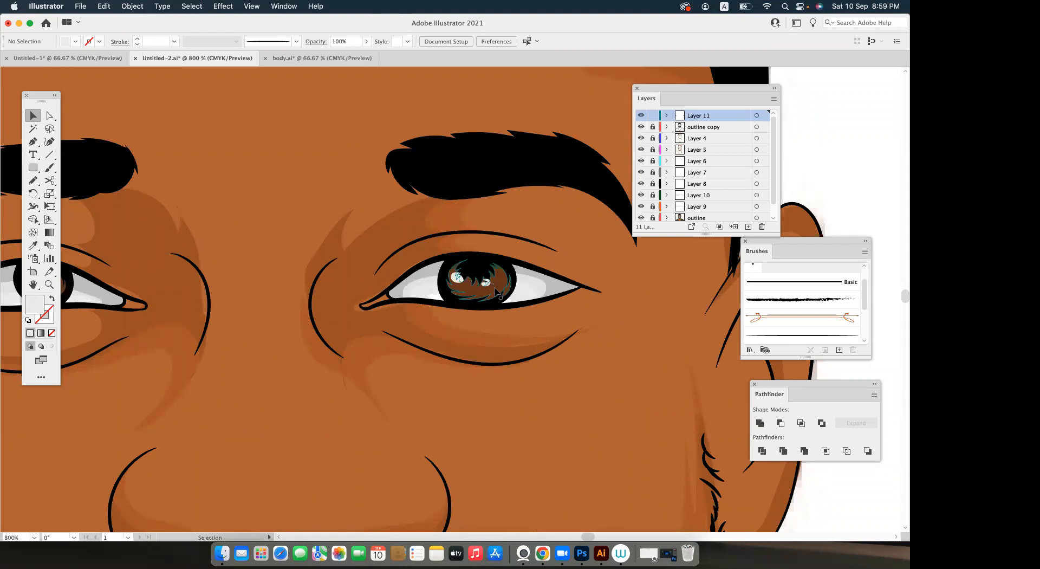
{"action": "left_click", "coordinate": [32, 183]}
{"action": "left_click_drag", "start_coordinate": [279, 199], "coordinate": [269, 258]}
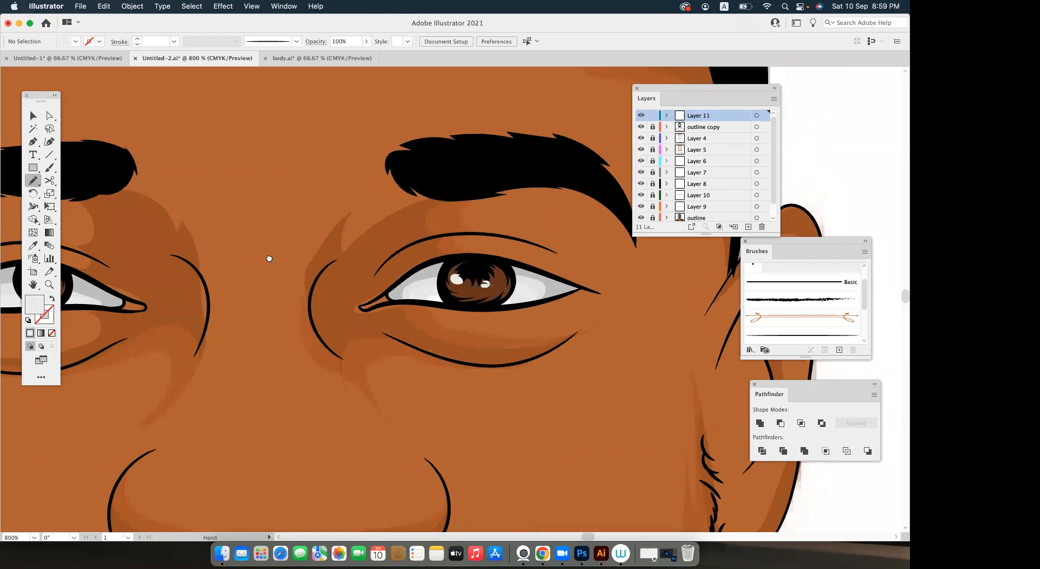
{"action": "mouse_move", "coordinate": [167, 174]}
{"action": "left_mouse_down"}
{"action": "mouse_move", "coordinate": [306, 221]}
{"action": "mouse_move", "coordinate": [234, 203]}
{"action": "mouse_move", "coordinate": [287, 216]}
{"action": "left_mouse_up"}
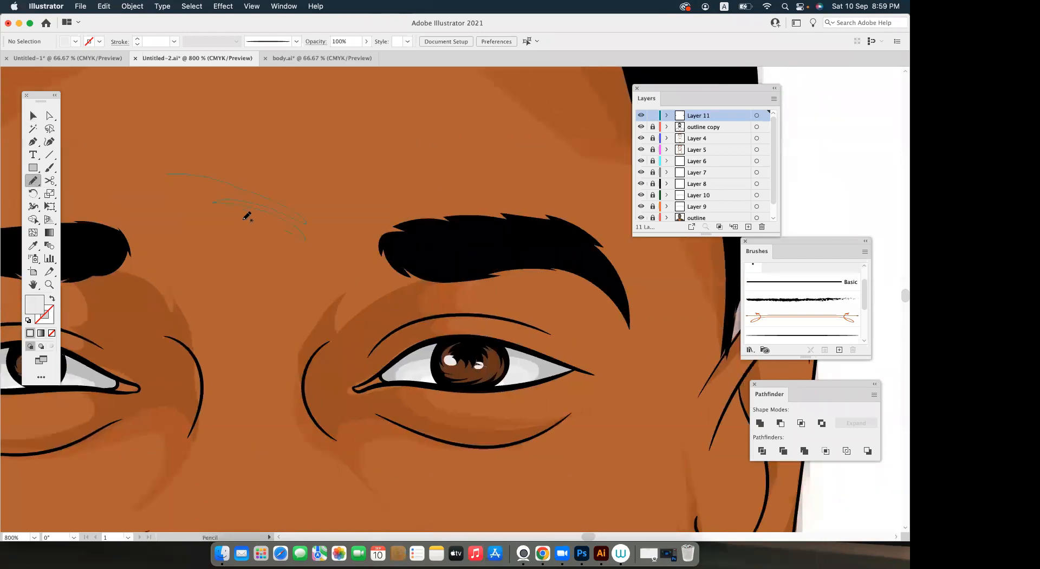
{"action": "mouse_move", "coordinate": [126, 179]}
{"action": "left_mouse_down"}
{"action": "mouse_move", "coordinate": [208, 214]}
{"action": "mouse_move", "coordinate": [131, 144]}
{"action": "mouse_move", "coordinate": [77, 140]}
{"action": "mouse_move", "coordinate": [186, 138]}
{"action": "mouse_move", "coordinate": [355, 210]}
{"action": "left_mouse_up"}
{"action": "left_click_drag", "start_coordinate": [155, 171], "coordinate": [168, 173]}
{"action": "key", "text": "c"}
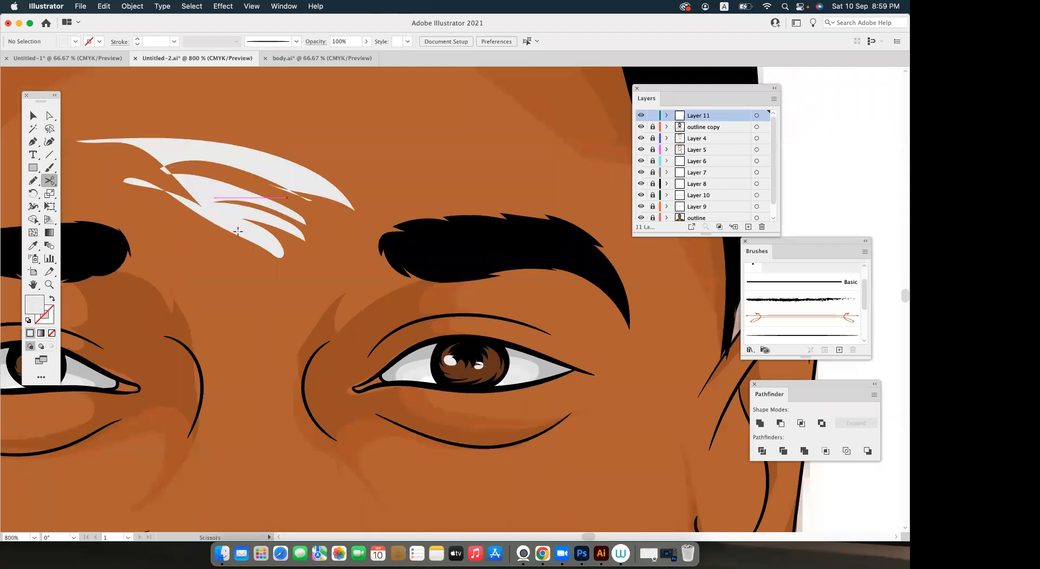
{"action": "left_click", "coordinate": [34, 246]}
{"action": "left_click", "coordinate": [151, 310]}
{"action": "key", "text": "c"}
{"action": "key", "text": "v"}
{"action": "left_click", "coordinate": [290, 172]}
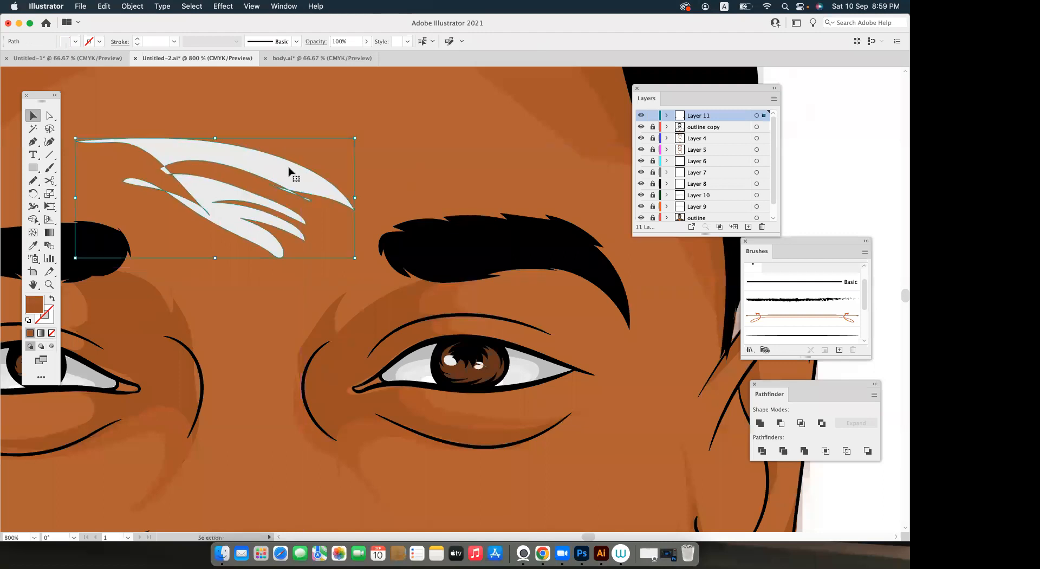
{"action": "key", "text": "Delete"}
Lock Layer 11 and add a new layer directly above Layer 10.
{"action": "scroll", "coordinate": [301, 173], "scroll_direction": "down", "scroll_amount": 2}
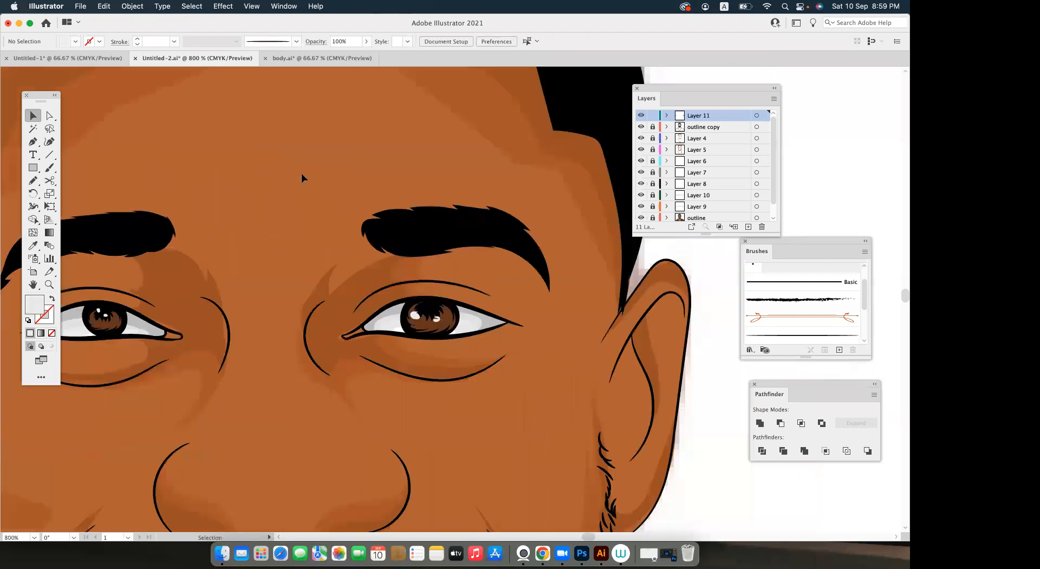
{"action": "left_click_drag", "start_coordinate": [417, 248], "coordinate": [461, 192]}
{"action": "left_click", "coordinate": [653, 116]}
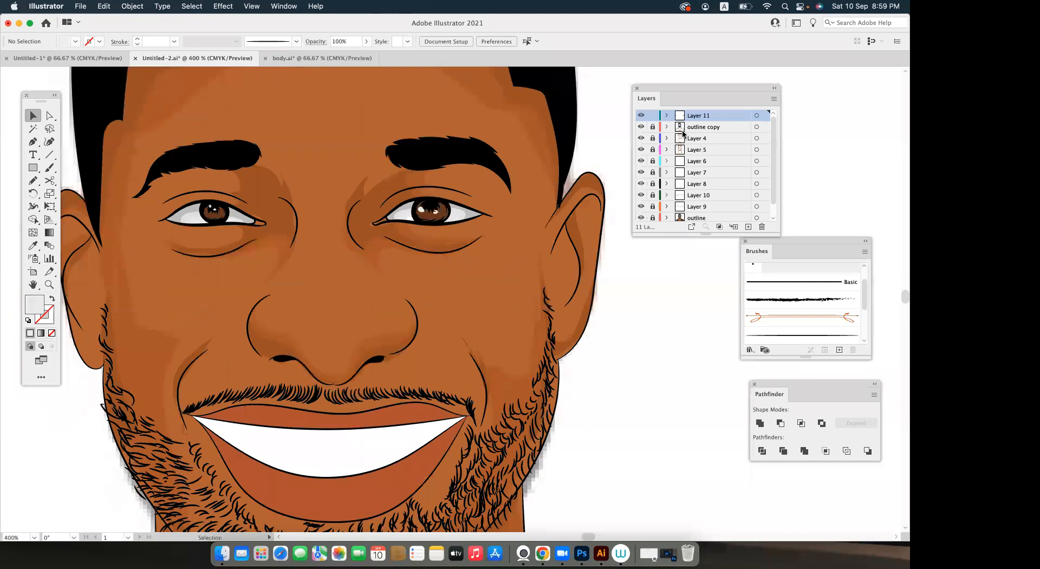
{"action": "left_click", "coordinate": [711, 196]}
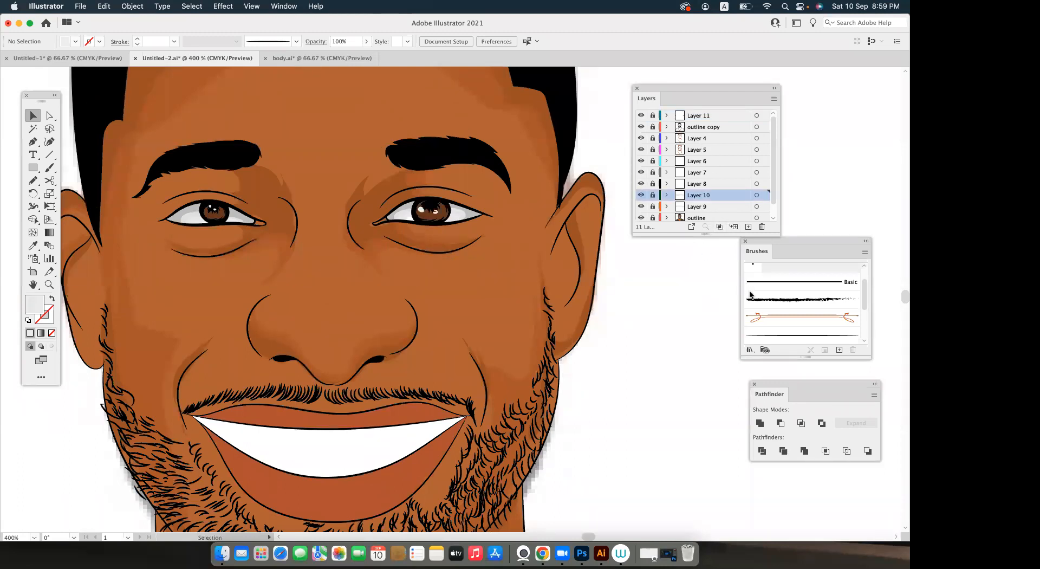
{"action": "key", "text": "super+l"}
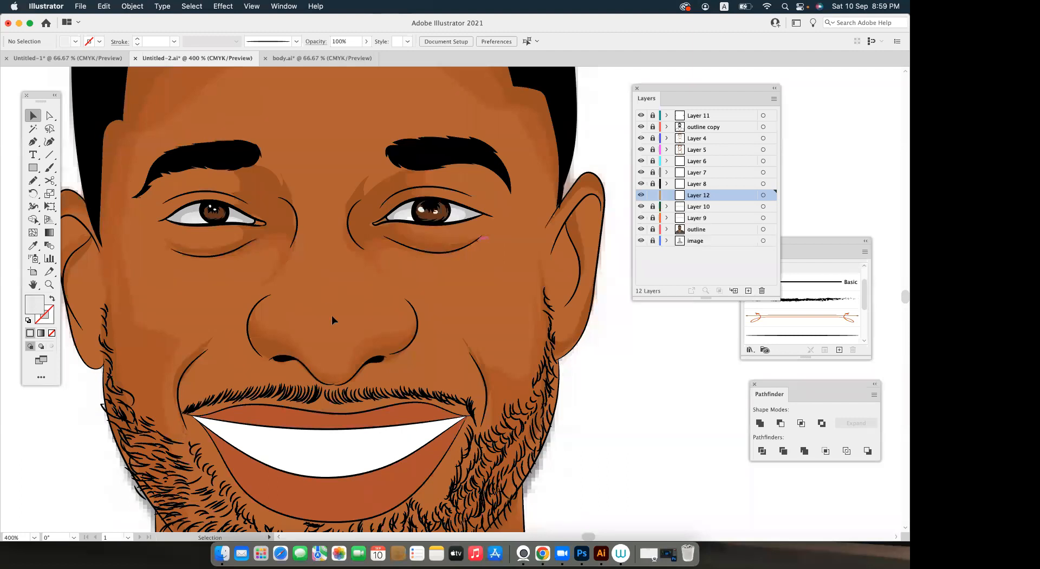
Sample the lower lip's reddish brown and set the fill to a darker shade of it.
{"action": "left_click_drag", "start_coordinate": [308, 230], "coordinate": [319, 125]}
{"action": "key", "text": "super+plus"}
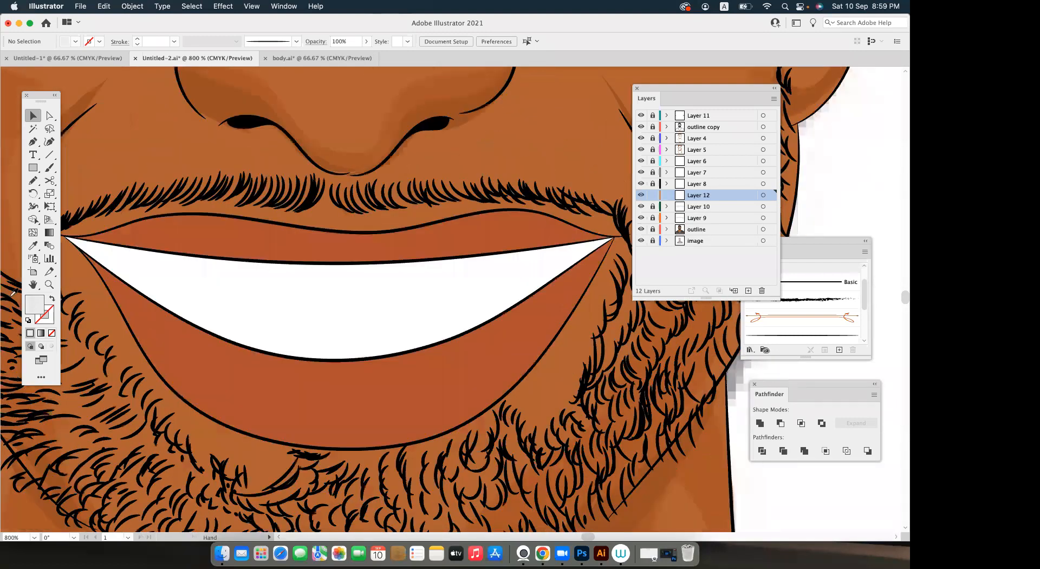
{"action": "left_click_drag", "start_coordinate": [135, 348], "coordinate": [129, 264]}
{"action": "key", "text": "i"}
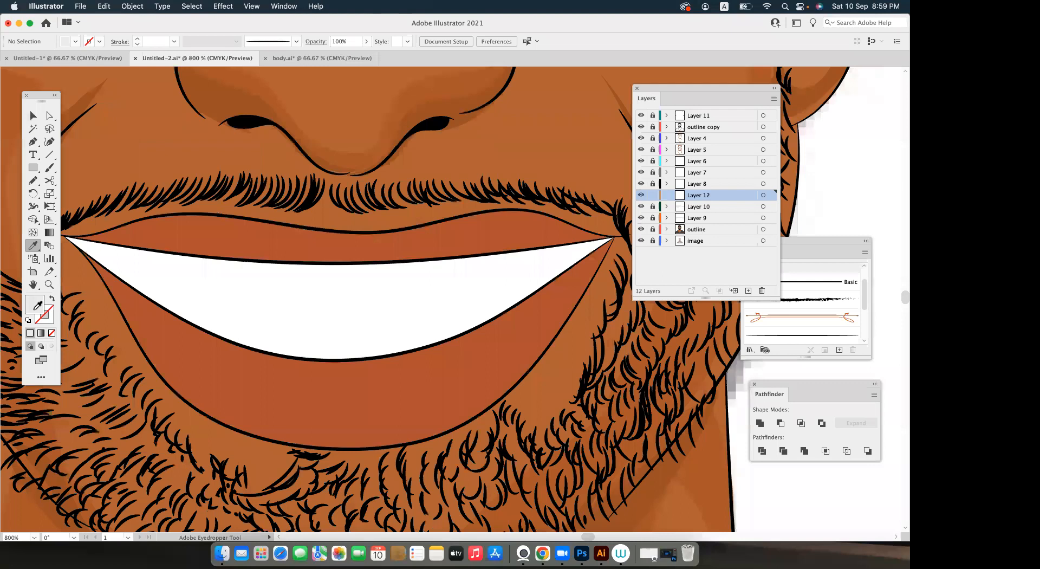
{"action": "left_click_drag", "start_coordinate": [336, 390], "coordinate": [330, 353]}
{"action": "left_click", "coordinate": [330, 353]}
{"action": "double_click", "coordinate": [34, 304]}
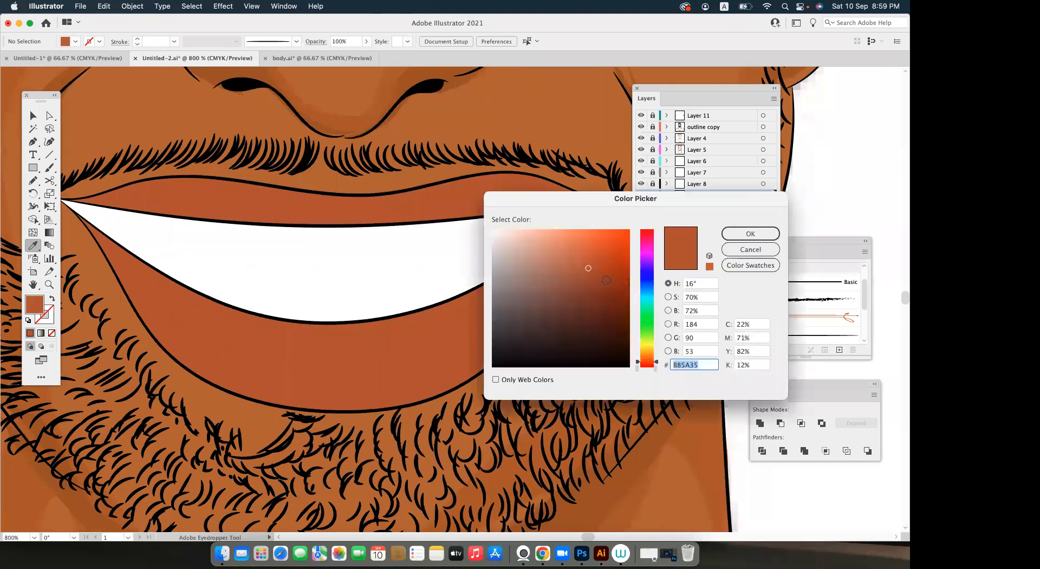
{"action": "left_click", "coordinate": [750, 233]}
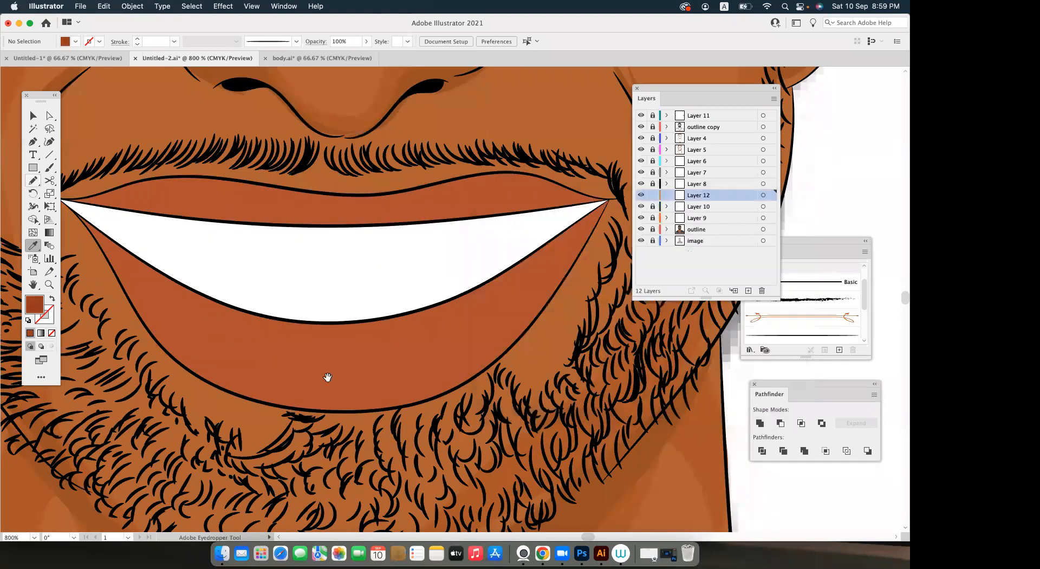
Draw a dark reddish-brown Pencil shadow over the lower lip, leaving a rounded lighter highlight near its middle.
{"action": "key", "text": "n"}
{"action": "key", "text": "super+minus"}
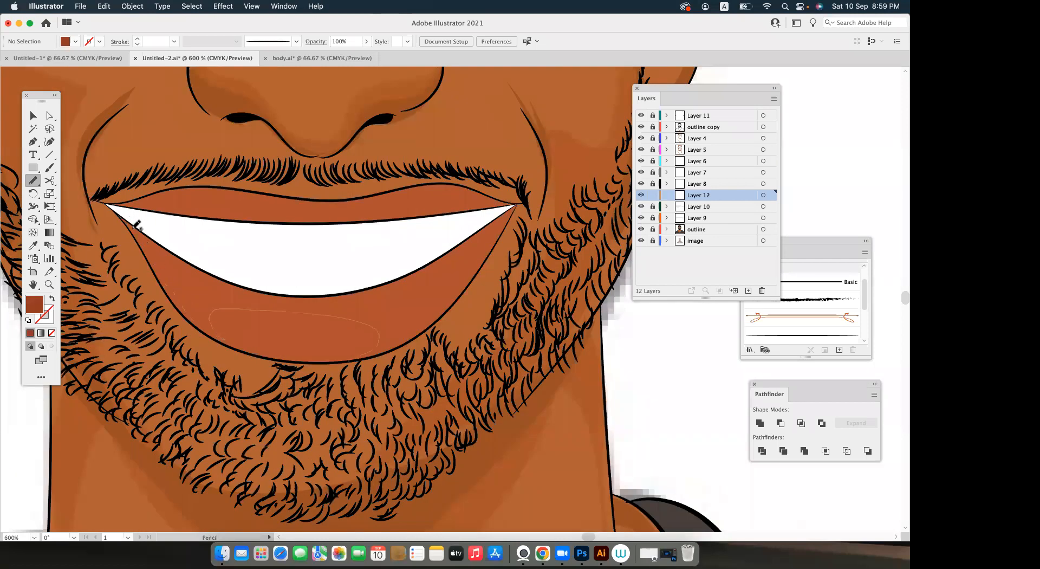
{"action": "mouse_move", "coordinate": [269, 294]}
{"action": "left_mouse_down"}
{"action": "mouse_move", "coordinate": [360, 289]}
{"action": "mouse_move", "coordinate": [466, 243]}
{"action": "mouse_move", "coordinate": [516, 205]}
{"action": "mouse_move", "coordinate": [494, 251]}
{"action": "mouse_move", "coordinate": [422, 329]}
{"action": "mouse_move", "coordinate": [395, 346]}
{"action": "mouse_move", "coordinate": [286, 355]}
{"action": "mouse_move", "coordinate": [403, 330]}
{"action": "left_mouse_up"}
{"action": "key", "text": "v"}
{"action": "key", "text": "super+minus"}
{"action": "key", "text": "super+minus"}
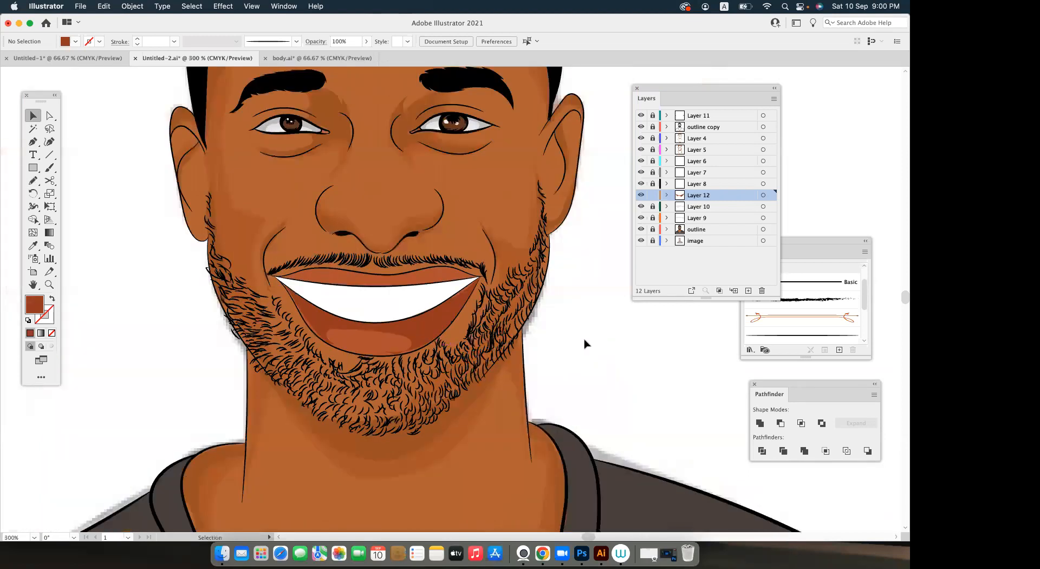
{"action": "key", "text": "super+minus"}
Draw a dark reddish-brown Pencil shadow over the upper lip, leaving two lighter highlight areas.
{"action": "key", "text": "super+plus"}
{"action": "key", "text": "super+plus"}
{"action": "key", "text": "super+plus"}
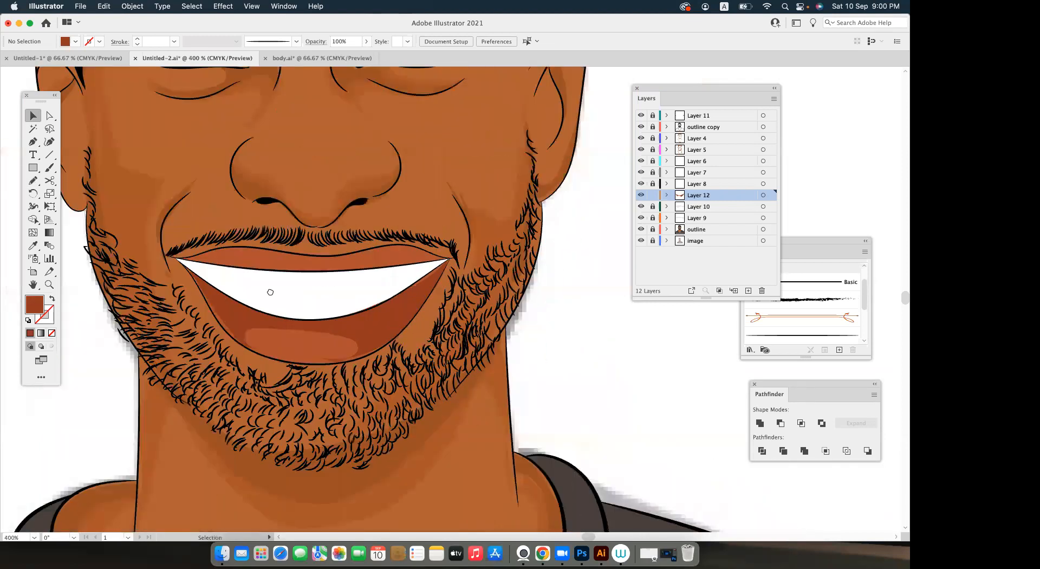
{"action": "key", "text": "n"}
{"action": "scroll", "coordinate": [163, 271], "scroll_direction": "up", "scroll_amount": 3}
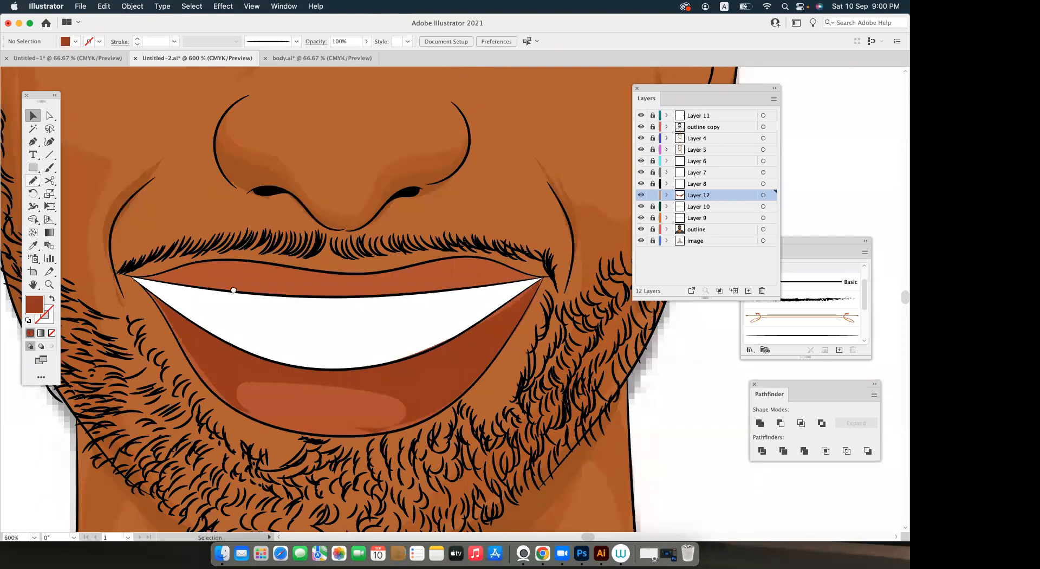
{"action": "scroll", "coordinate": [222, 288], "scroll_direction": "right", "scroll_amount": 2}
{"action": "mouse_move", "coordinate": [211, 270]}
{"action": "left_mouse_down"}
{"action": "mouse_move", "coordinate": [401, 284]}
{"action": "mouse_move", "coordinate": [454, 266]}
{"action": "mouse_move", "coordinate": [505, 283]}
{"action": "mouse_move", "coordinate": [377, 303]}
{"action": "mouse_move", "coordinate": [227, 303]}
{"action": "mouse_move", "coordinate": [147, 285]}
{"action": "left_mouse_up"}
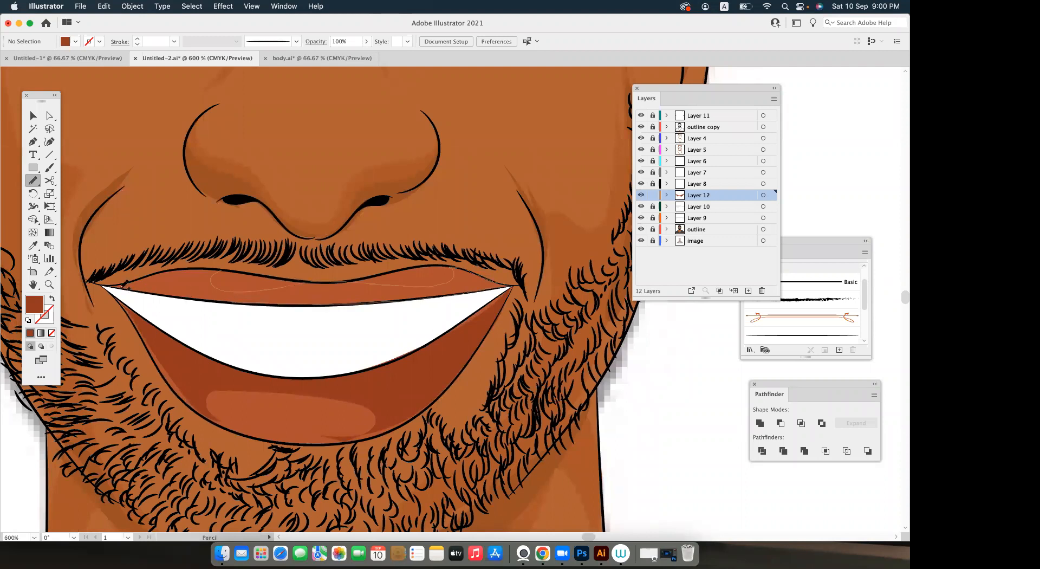
{"action": "key", "text": "v"}
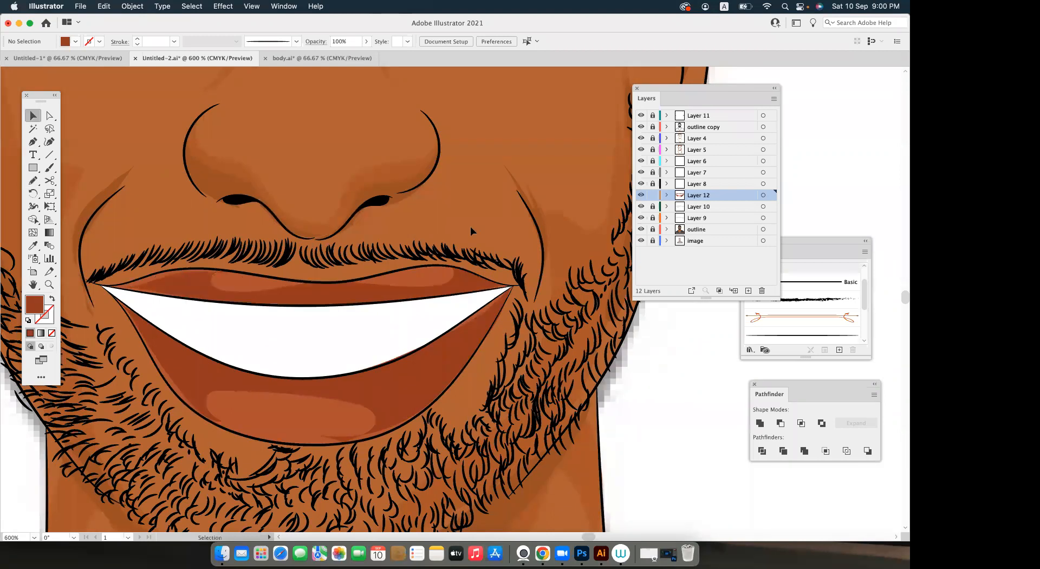
Check the shaded lips against the whole portrait and lock Layer 12.
{"action": "scroll", "coordinate": [471, 226], "scroll_direction": "down", "scroll_amount": 3}
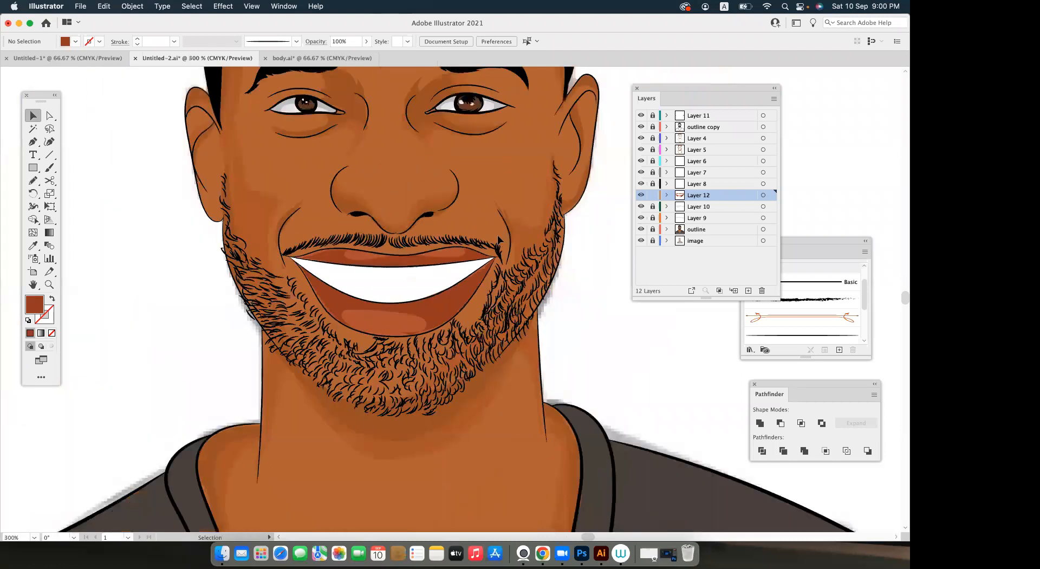
{"action": "scroll", "coordinate": [588, 274], "scroll_direction": "up", "scroll_amount": 5}
{"action": "scroll", "coordinate": [588, 274], "scroll_direction": "right", "scroll_amount": 3}
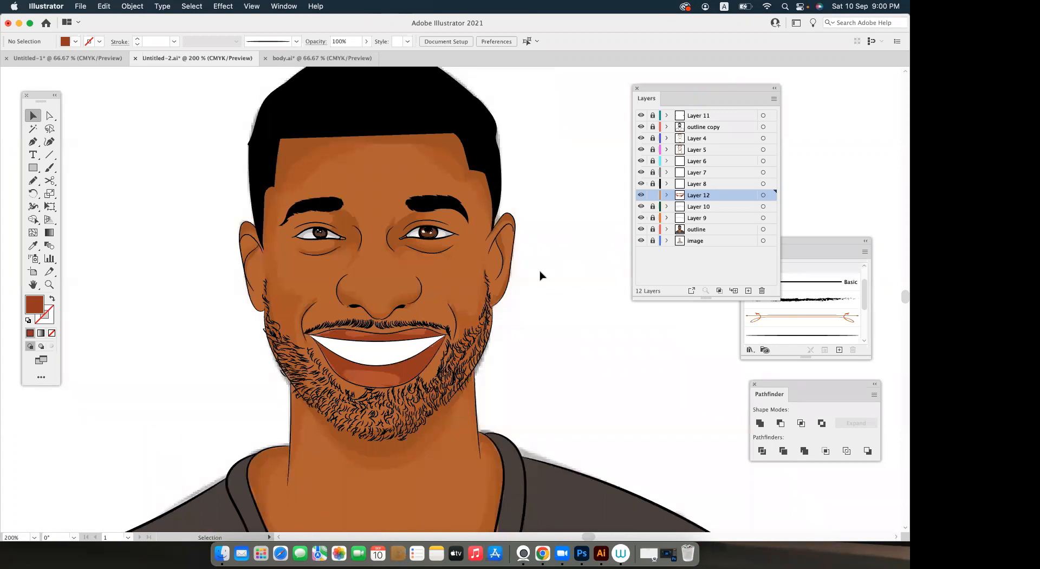
{"action": "scroll", "coordinate": [561, 311], "scroll_direction": "down", "scroll_amount": 1}
{"action": "left_click", "coordinate": [653, 195]}
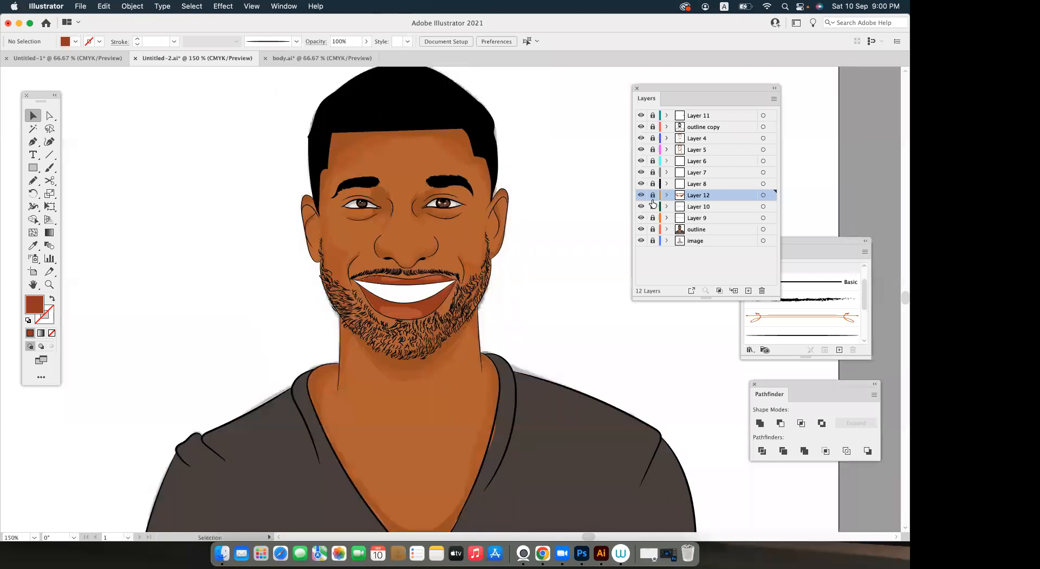
Add a new layer above Layer 12, sample the face's skin tone and set the fill to the lighter orange D88852.
{"action": "left_click", "coordinate": [748, 291]}
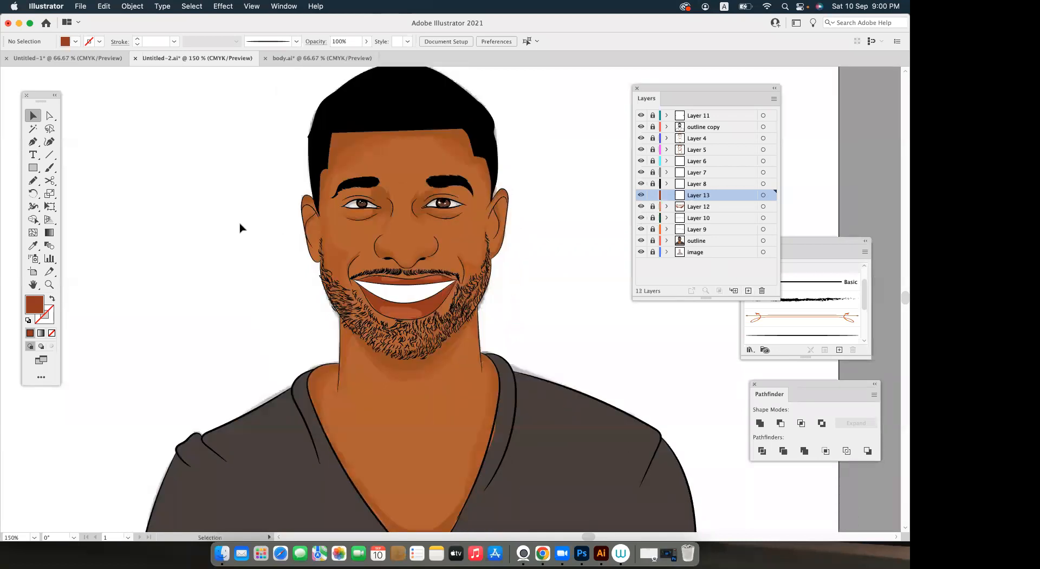
{"action": "left_click", "coordinate": [33, 245]}
{"action": "left_click", "coordinate": [358, 227]}
{"action": "scroll", "coordinate": [357, 227], "scroll_direction": "up", "scroll_amount": 1}
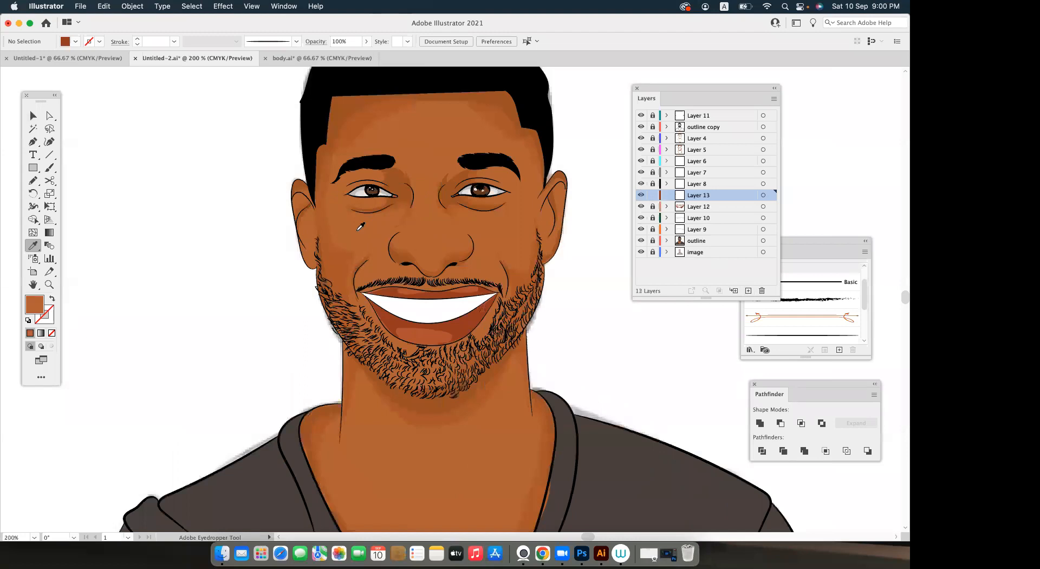
{"action": "double_click", "coordinate": [35, 305]}
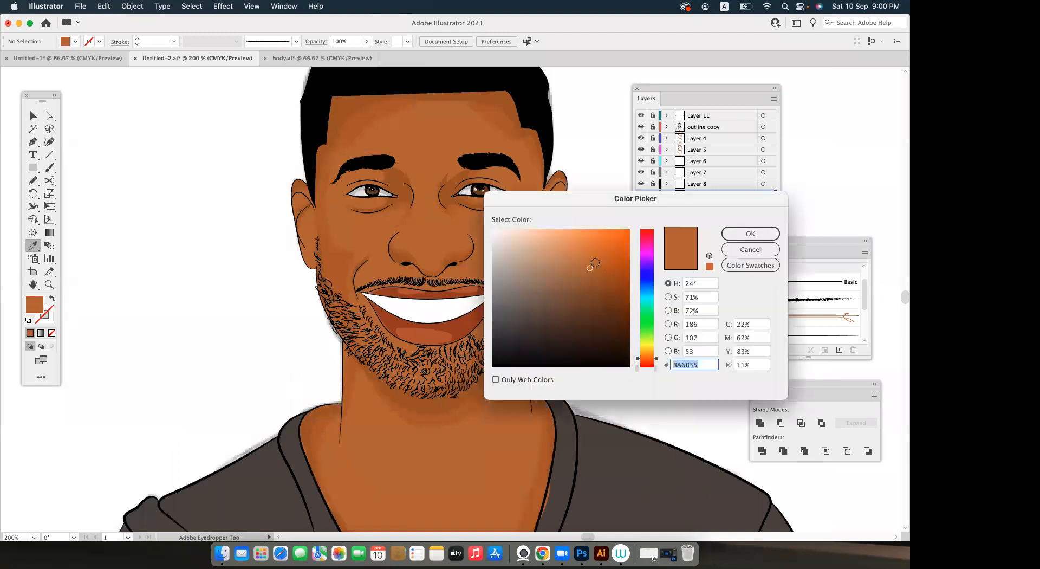
{"action": "left_click_drag", "start_coordinate": [580, 249], "coordinate": [578, 250]}
{"action": "left_click", "coordinate": [745, 237]}
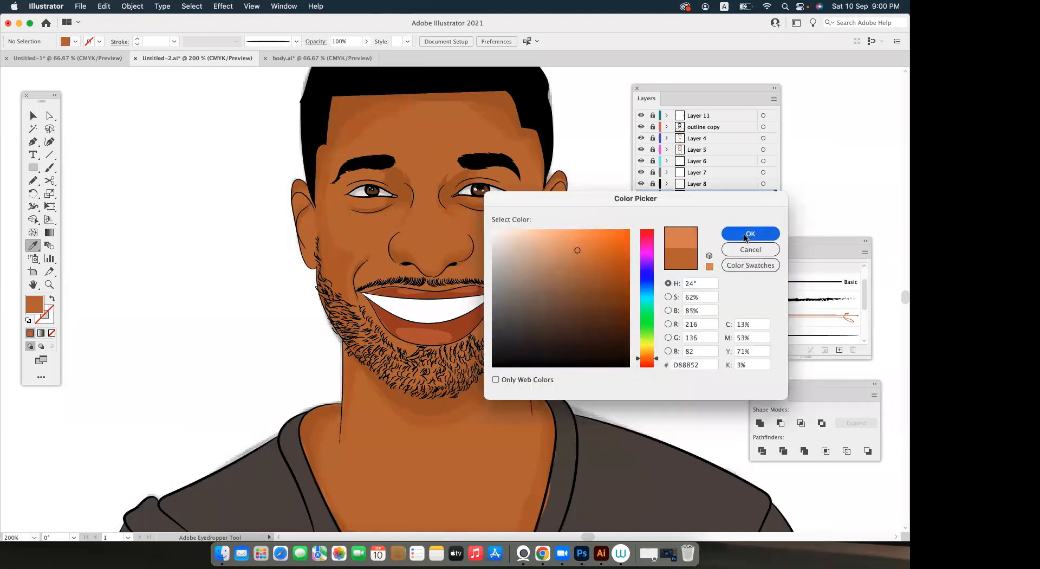
Draw small light-orange Pencil highlights on the forehead, nose bridge, both cheeks and neck, and lock Layer 13.
{"action": "left_click", "coordinate": [33, 180]}
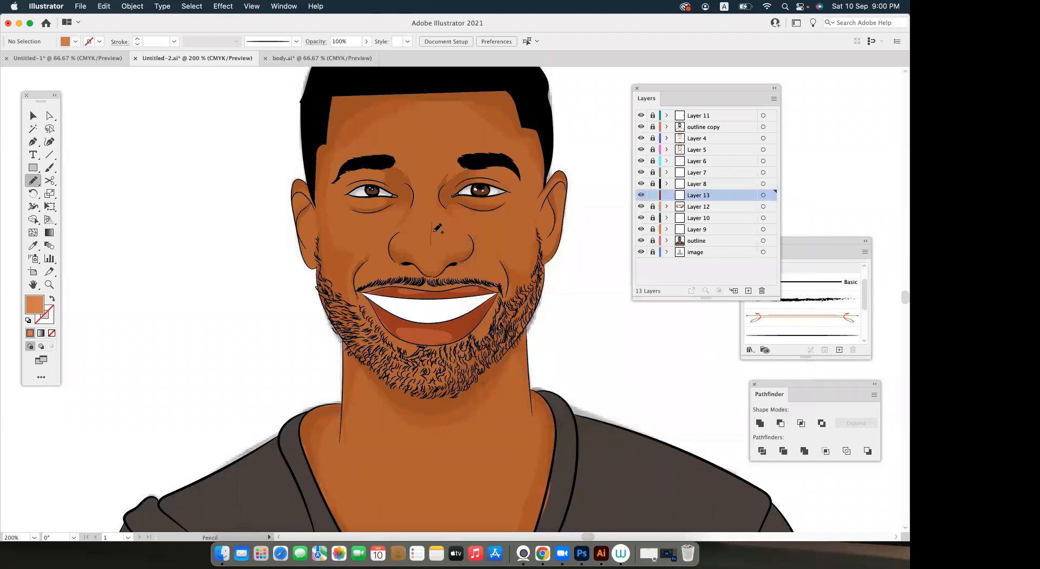
{"action": "left_click_drag", "start_coordinate": [430, 214], "coordinate": [430, 212]}
{"action": "mouse_move", "coordinate": [415, 142]}
{"action": "left_mouse_down"}
{"action": "mouse_move", "coordinate": [433, 152]}
{"action": "mouse_move", "coordinate": [418, 142]}
{"action": "left_mouse_up"}
{"action": "scroll", "coordinate": [426, 393], "scroll_direction": "down", "scroll_amount": 3}
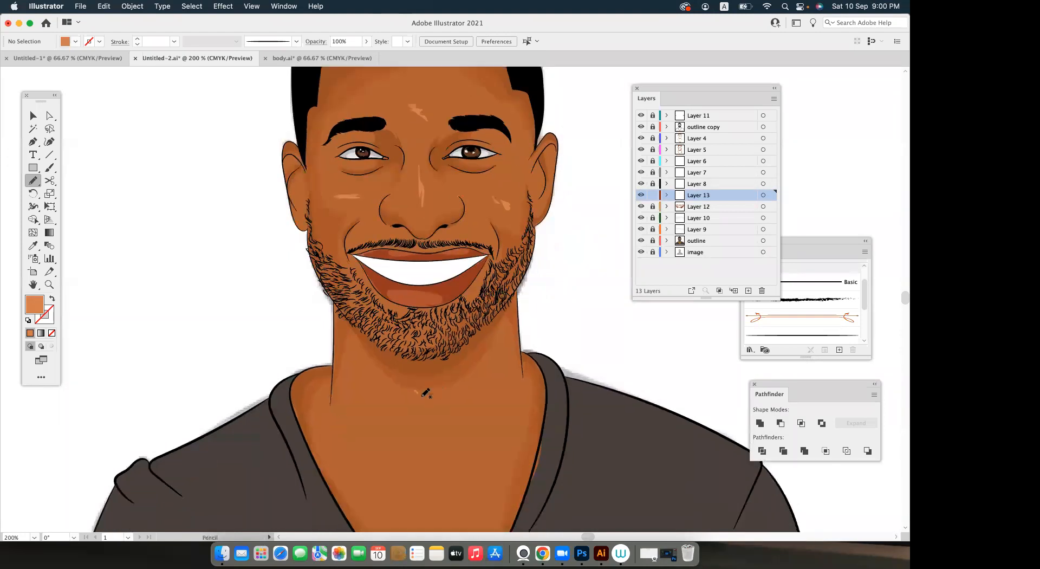
{"action": "key", "text": "v"}
{"action": "scroll", "coordinate": [381, 247], "scroll_direction": "up", "scroll_amount": 3}
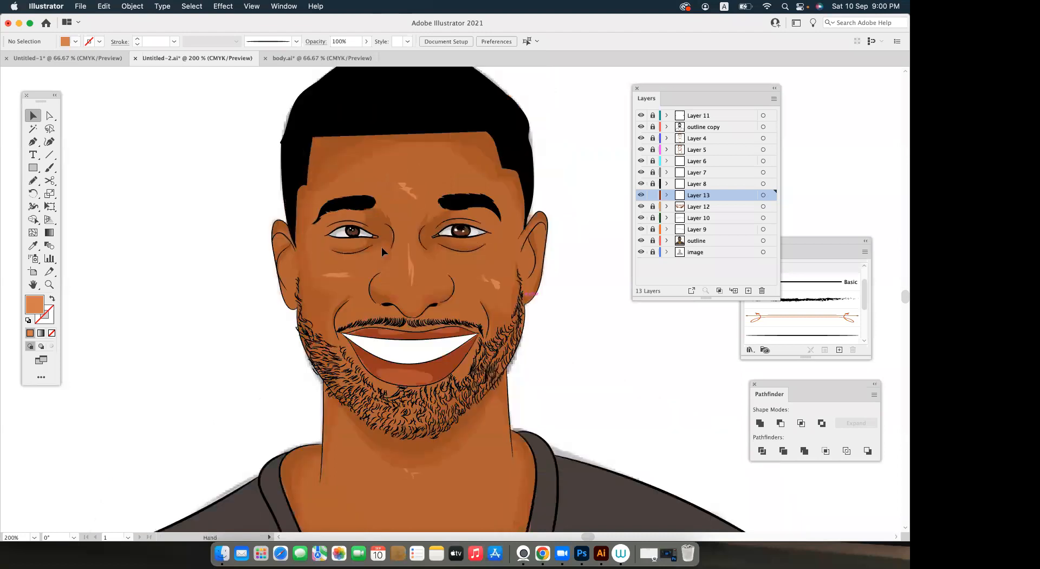
{"action": "scroll", "coordinate": [400, 265], "scroll_direction": "down", "scroll_amount": 1}
{"action": "scroll", "coordinate": [400, 266], "scroll_direction": "up", "scroll_amount": 3}
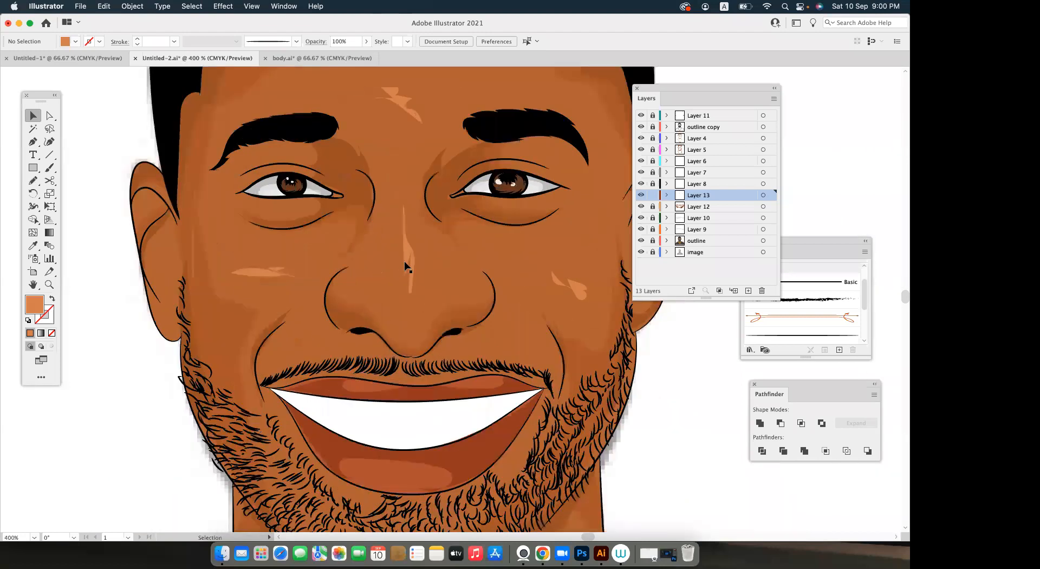
{"action": "scroll", "coordinate": [403, 264], "scroll_direction": "down", "scroll_amount": 3}
{"action": "scroll", "coordinate": [441, 271], "scroll_direction": "down", "scroll_amount": 1}
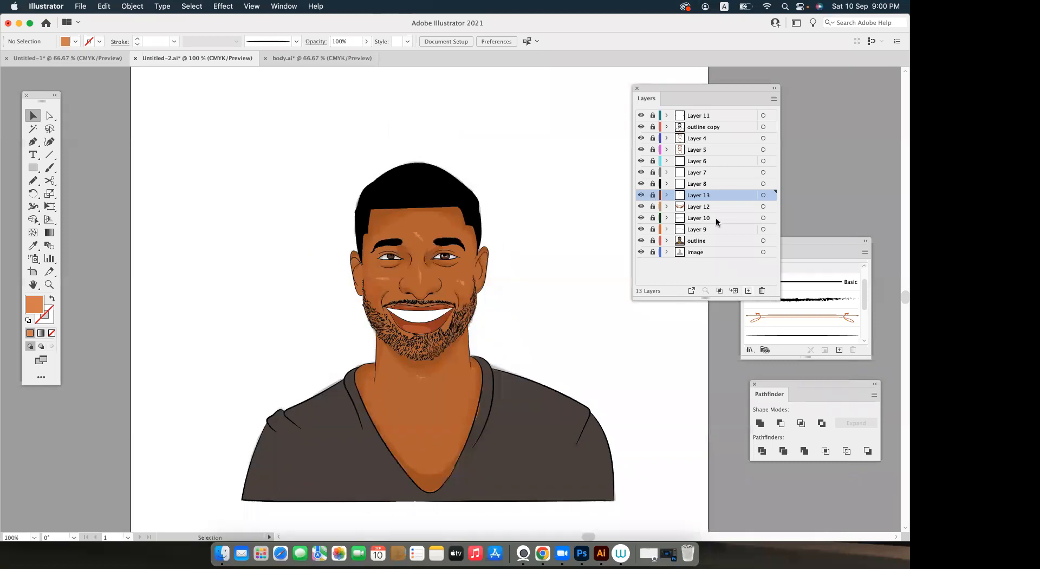
Add a new layer directly below Layer 13, sample the shirt's grey-brown and set the fill to a darker shade of it.
{"action": "left_click", "coordinate": [747, 291]}
{"action": "left_click_drag", "start_coordinate": [704, 197], "coordinate": [696, 214]}
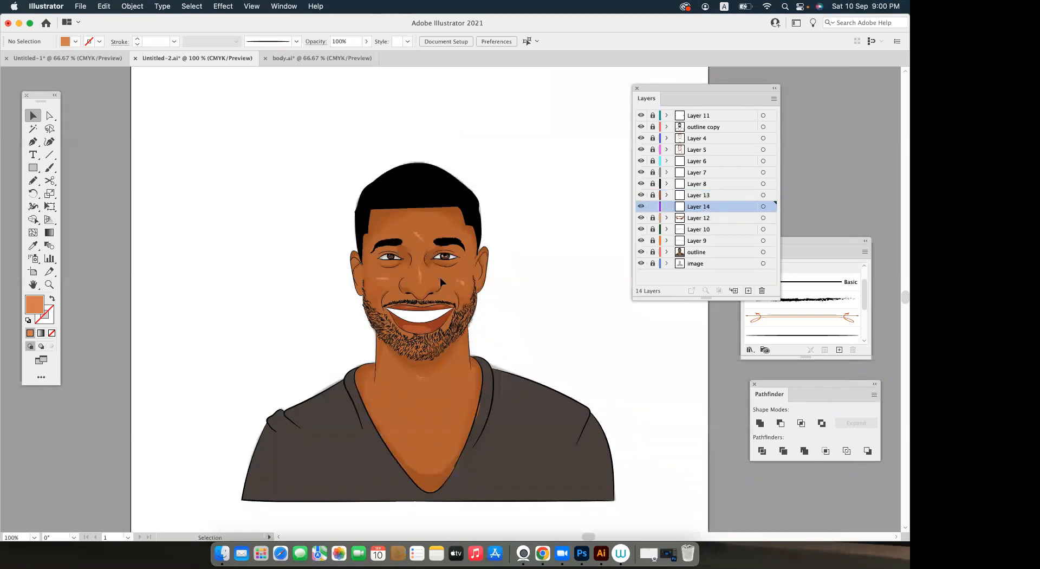
{"action": "scroll", "coordinate": [439, 278], "scroll_direction": "up", "scroll_amount": 2}
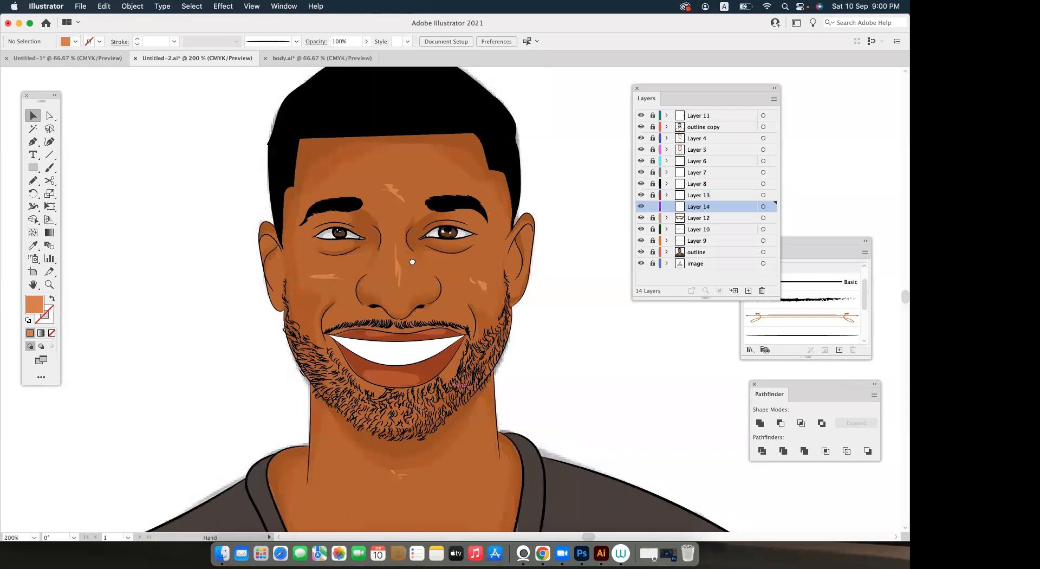
{"action": "scroll", "coordinate": [79, 193], "scroll_direction": "down", "scroll_amount": 5}
{"action": "key", "text": "i"}
{"action": "left_click", "coordinate": [186, 353]}
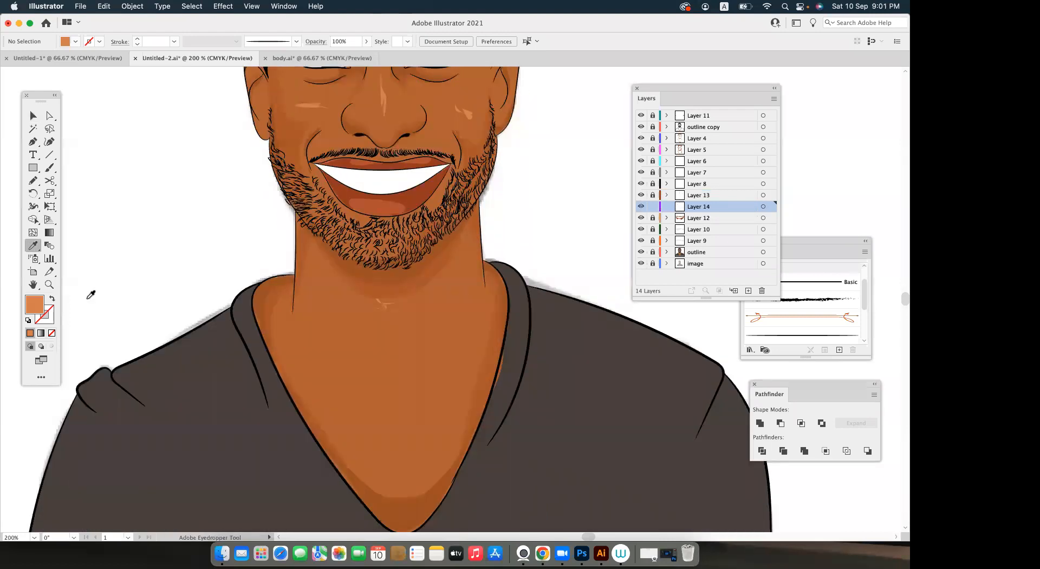
{"action": "double_click", "coordinate": [34, 305]}
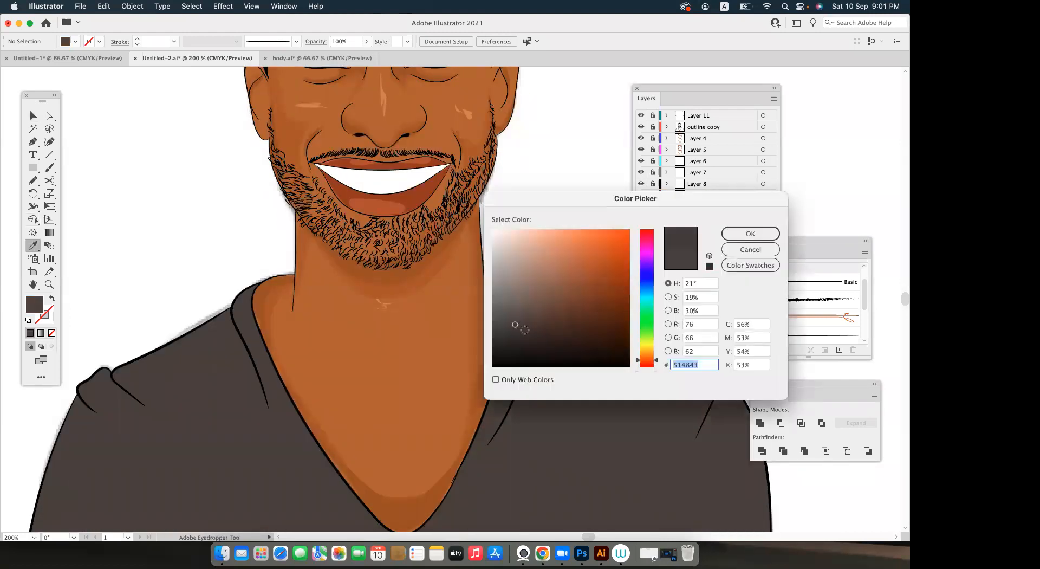
{"action": "left_click", "coordinate": [750, 233]}
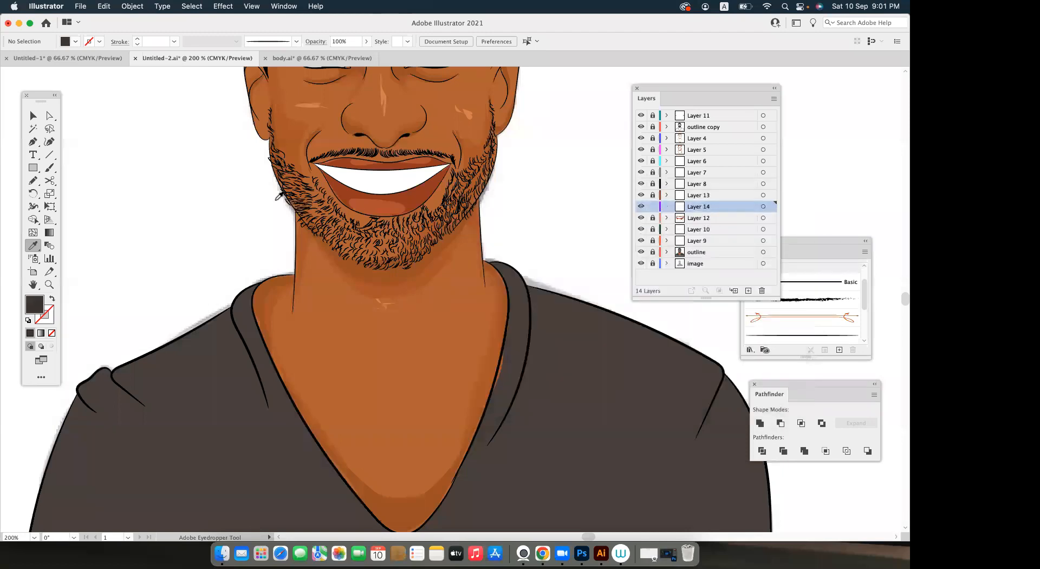
Draw dark Pencil shadows inside the collar's left side and along the left shoulder down past its fold line.
{"action": "left_click", "coordinate": [33, 181]}
{"action": "mouse_move", "coordinate": [244, 231]}
{"action": "left_mouse_down"}
{"action": "mouse_move", "coordinate": [260, 187]}
{"action": "mouse_move", "coordinate": [252, 193]}
{"action": "left_mouse_up"}
{"action": "mouse_move", "coordinate": [272, 255]}
{"action": "left_mouse_down"}
{"action": "mouse_move", "coordinate": [277, 230]}
{"action": "mouse_move", "coordinate": [261, 247]}
{"action": "left_mouse_up"}
{"action": "scroll", "coordinate": [264, 254], "scroll_direction": "up", "scroll_amount": 1}
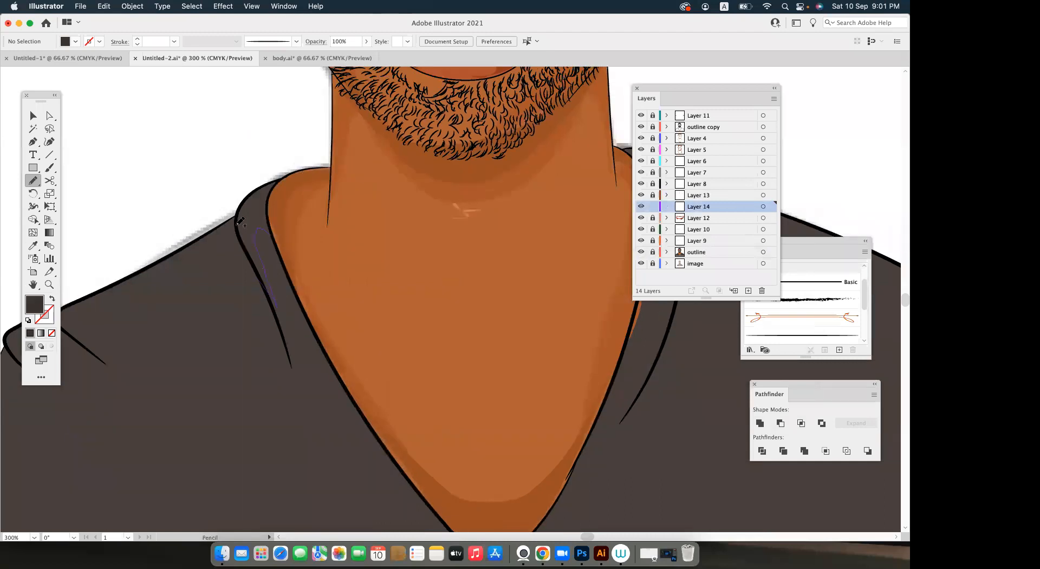
{"action": "left_click_drag", "start_coordinate": [246, 287], "coordinate": [380, 144]}
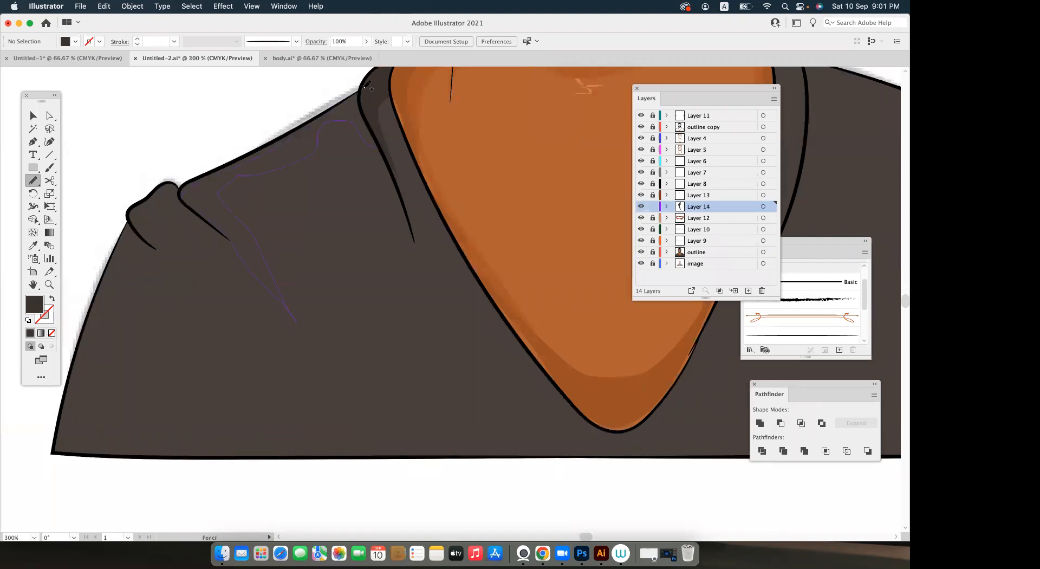
{"action": "key", "text": "v"}
{"action": "scroll", "coordinate": [236, 153], "scroll_direction": "down", "scroll_amount": 1}
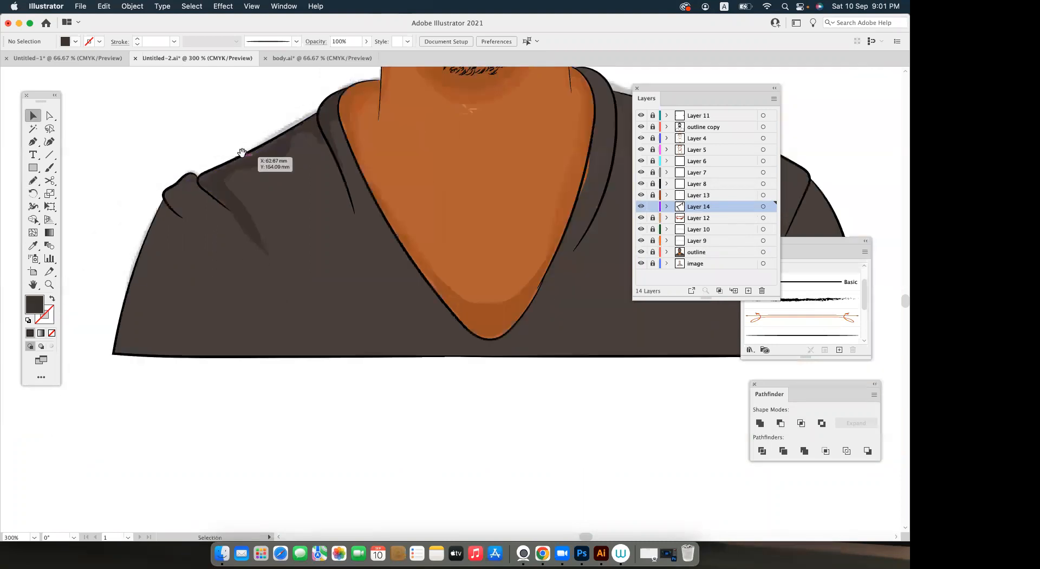
{"action": "scroll", "coordinate": [255, 241], "scroll_direction": "up", "scroll_amount": 2}
{"action": "mouse_move", "coordinate": [255, 237]}
{"action": "left_mouse_down"}
{"action": "mouse_move", "coordinate": [237, 214]}
{"action": "mouse_move", "coordinate": [247, 208]}
{"action": "left_mouse_up"}
{"action": "left_click", "coordinate": [246, 209]}
{"action": "scroll", "coordinate": [238, 198], "scroll_direction": "down", "scroll_amount": 2}
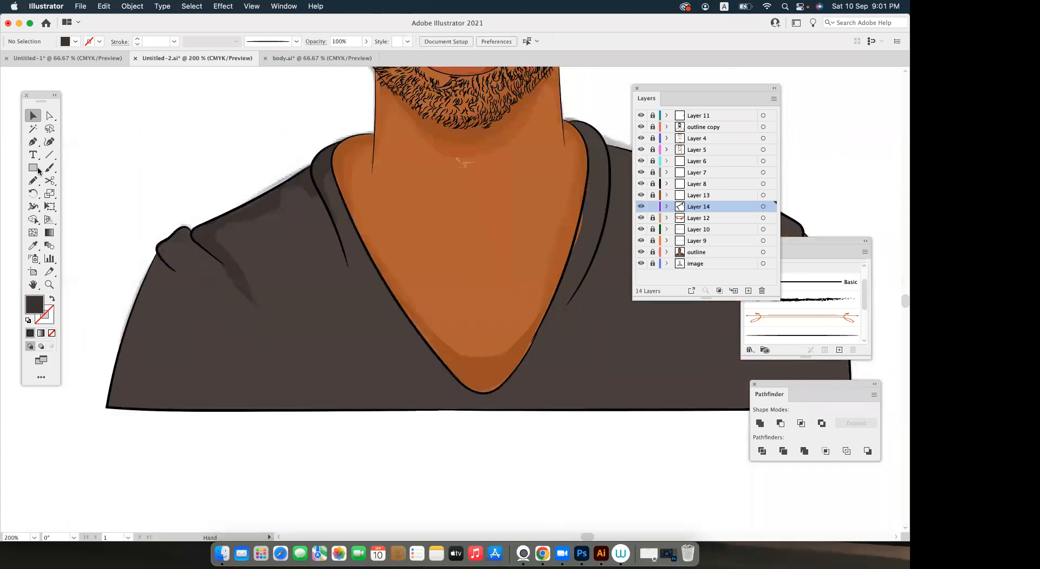
Draw a dark Pencil shadow inside the right side of the shirt's collar.
{"action": "left_click", "coordinate": [33, 167]}
{"action": "scroll", "coordinate": [277, 281], "scroll_direction": "down", "scroll_amount": 1}
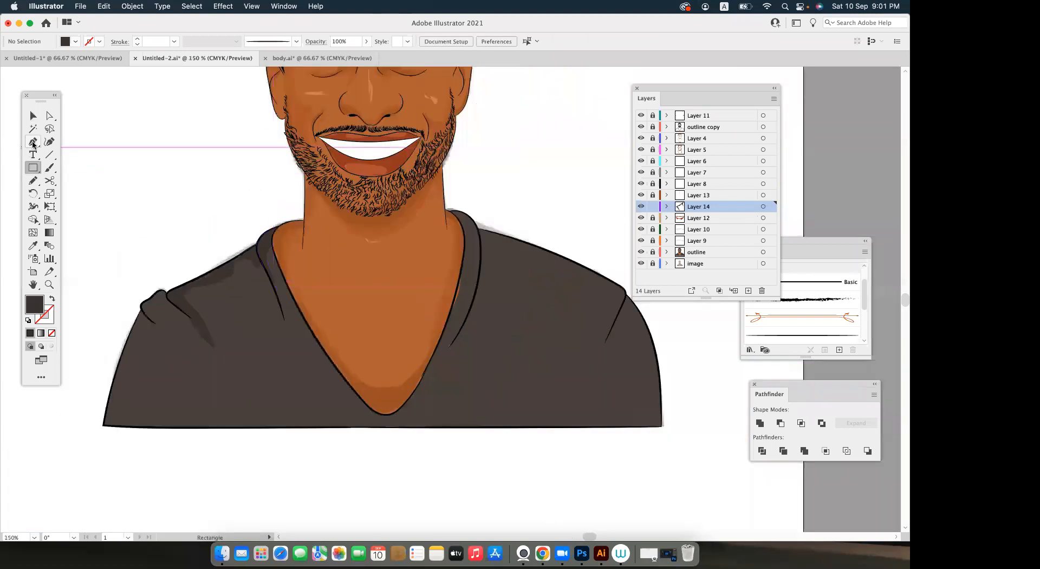
{"action": "key", "text": "n"}
{"action": "scroll", "coordinate": [409, 239], "scroll_direction": "right", "scroll_amount": 3}
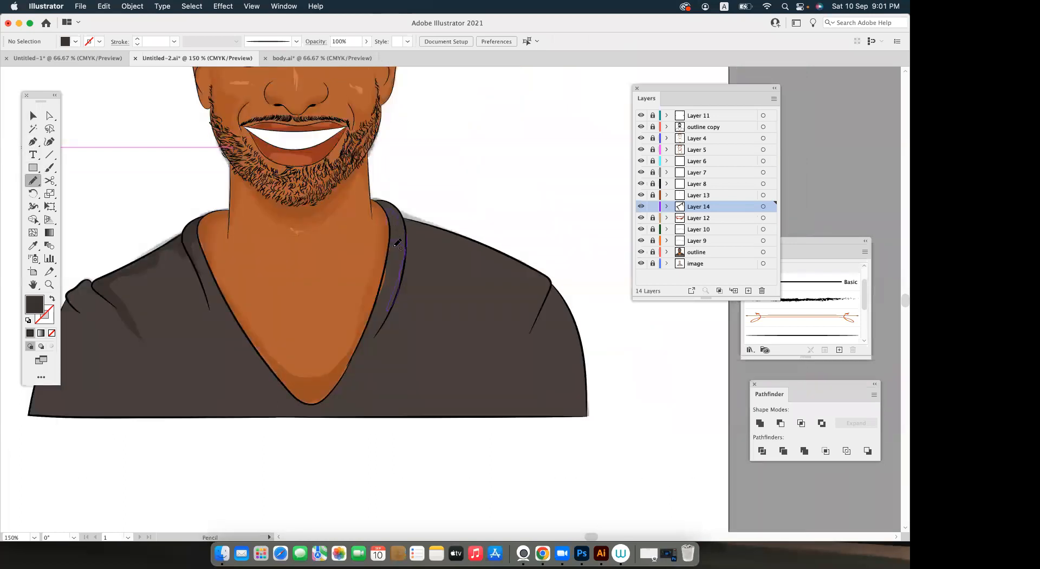
{"action": "left_click_drag", "start_coordinate": [397, 243], "coordinate": [390, 211]}
{"action": "key", "text": "v"}
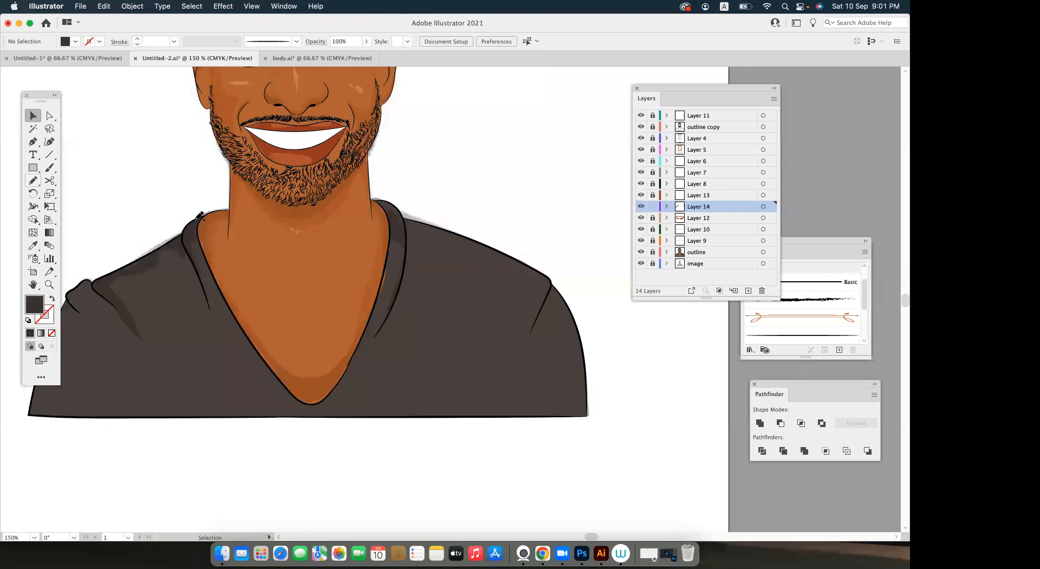
Draw a dark Pencil shadow along the top of the right shoulder, from the collar down past the sleeve crease.
{"action": "left_click", "coordinate": [32, 180]}
{"action": "scroll", "coordinate": [327, 239], "scroll_direction": "right", "scroll_amount": 1}
{"action": "scroll", "coordinate": [327, 239], "scroll_direction": "right", "scroll_amount": 5}
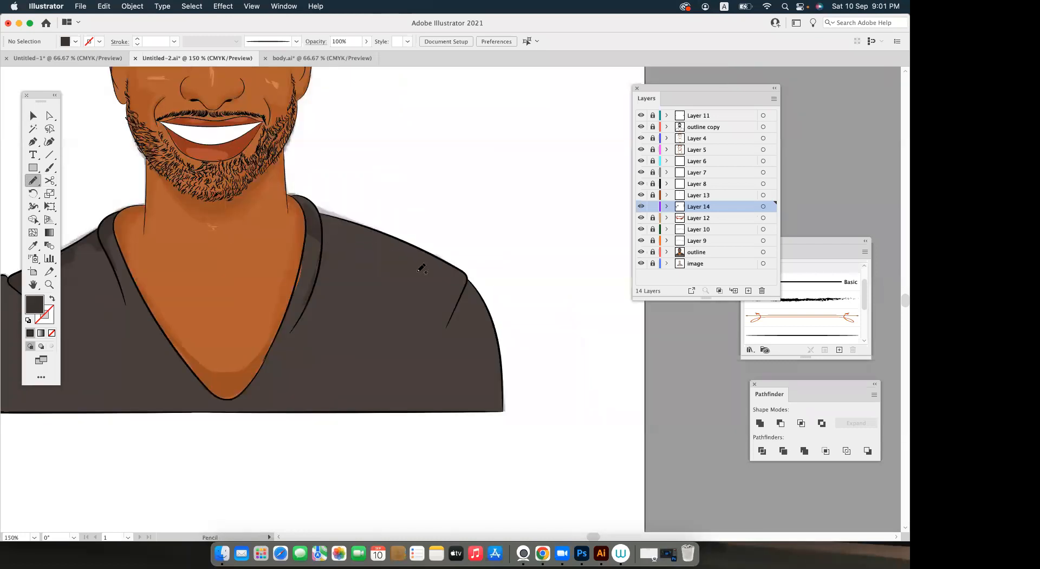
{"action": "left_click_drag", "start_coordinate": [462, 298], "coordinate": [469, 277]}
{"action": "mouse_move", "coordinate": [371, 231]}
{"action": "left_mouse_down"}
{"action": "mouse_move", "coordinate": [322, 215]}
{"action": "mouse_move", "coordinate": [318, 234]}
{"action": "mouse_move", "coordinate": [371, 241]}
{"action": "left_mouse_up"}
{"action": "key", "text": "v"}
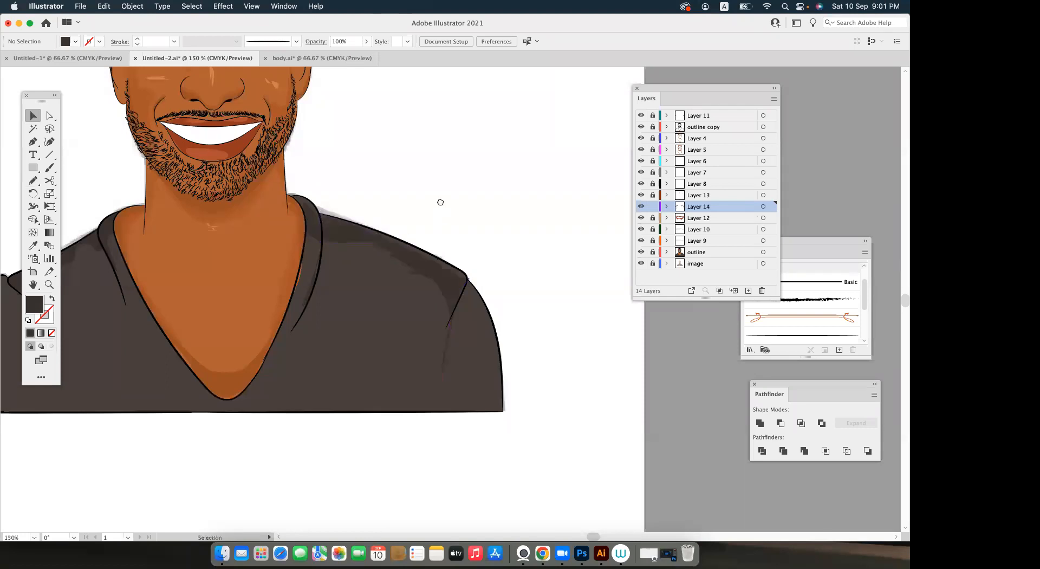
Draw a dark Pencil shadow along the outer edge of the right sleeve, curving inward along the shirt's bottom edge.
{"action": "left_click", "coordinate": [35, 181]}
{"action": "left_click_drag", "start_coordinate": [473, 318], "coordinate": [493, 320]}
{"action": "mouse_move", "coordinate": [503, 284]}
{"action": "left_mouse_down"}
{"action": "mouse_move", "coordinate": [511, 247]}
{"action": "mouse_move", "coordinate": [519, 321]}
{"action": "mouse_move", "coordinate": [444, 368]}
{"action": "mouse_move", "coordinate": [515, 374]}
{"action": "mouse_move", "coordinate": [535, 358]}
{"action": "mouse_move", "coordinate": [500, 250]}
{"action": "mouse_move", "coordinate": [482, 256]}
{"action": "left_mouse_up"}
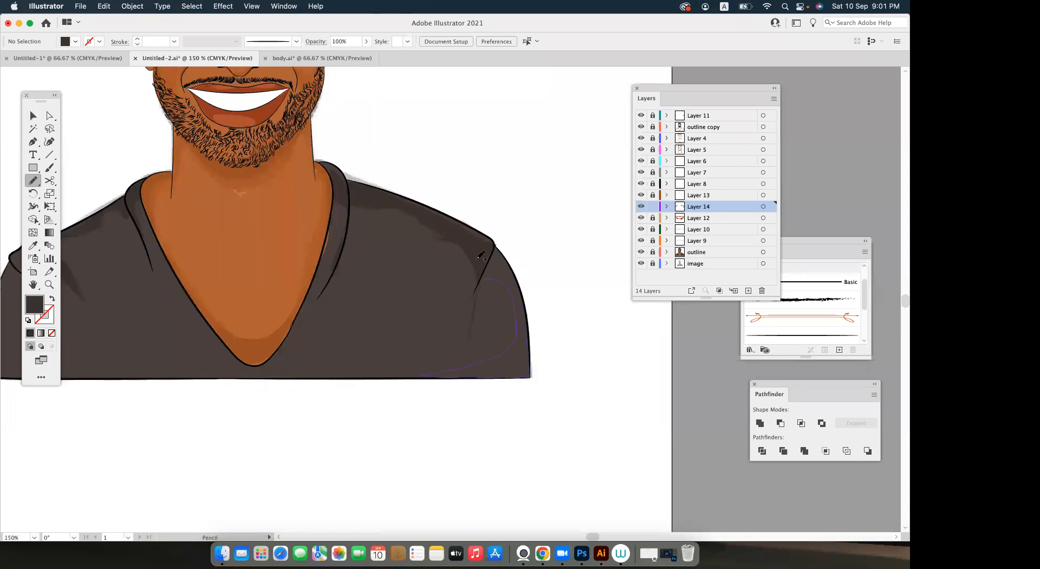
{"action": "key", "text": "v"}
{"action": "left_click_drag", "start_coordinate": [421, 388], "coordinate": [445, 405]}
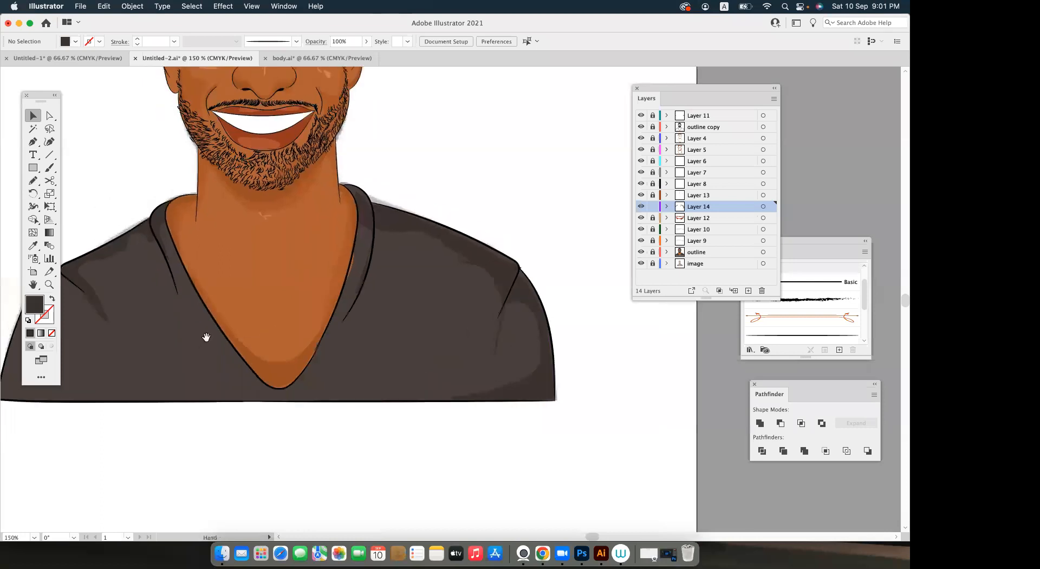
Draw a dark Pencil shadow along the outer edge of the left sleeve and the nearby bottom edge of the shirt.
{"action": "scroll", "coordinate": [147, 375], "scroll_direction": "left", "scroll_amount": 3}
{"action": "scroll", "coordinate": [148, 375], "scroll_direction": "up", "scroll_amount": 1}
{"action": "key", "text": "n"}
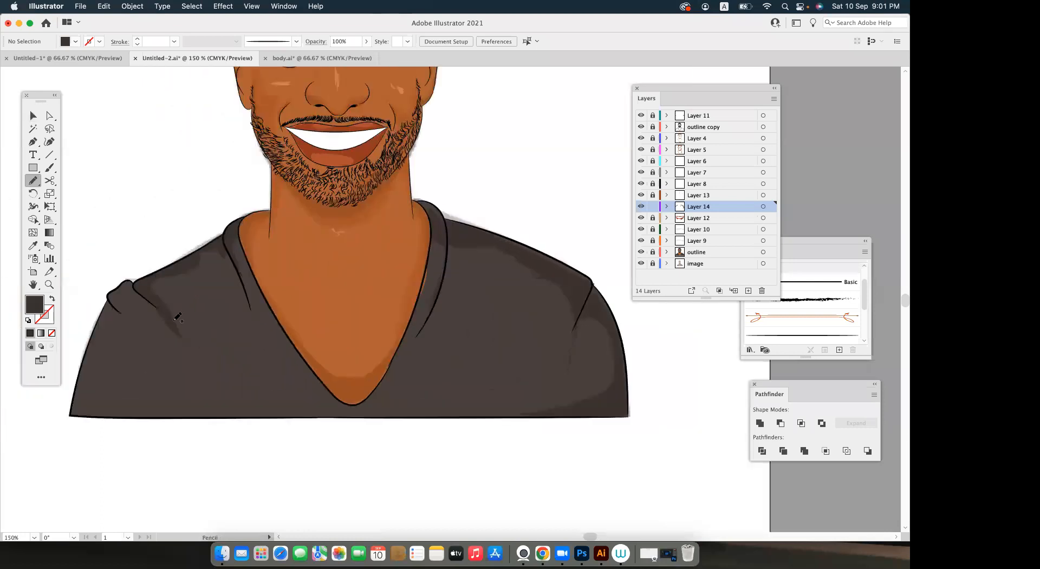
{"action": "mouse_move", "coordinate": [134, 321]}
{"action": "left_mouse_down"}
{"action": "mouse_move", "coordinate": [108, 373]}
{"action": "mouse_move", "coordinate": [172, 408]}
{"action": "mouse_move", "coordinate": [245, 417]}
{"action": "mouse_move", "coordinate": [71, 415]}
{"action": "mouse_move", "coordinate": [85, 370]}
{"action": "left_mouse_up"}
{"action": "mouse_move", "coordinate": [103, 321]}
{"action": "left_mouse_down"}
{"action": "mouse_move", "coordinate": [112, 295]}
{"action": "mouse_move", "coordinate": [126, 307]}
{"action": "left_mouse_up"}
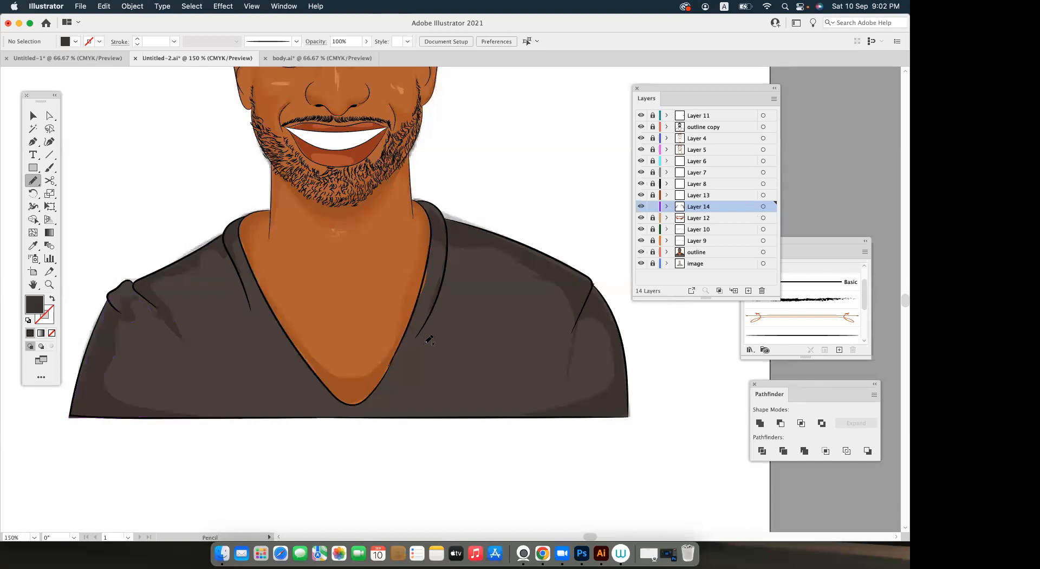
Check the shaded shirt against the whole portrait and unlock every layer except the image layer.
{"action": "key", "text": "v"}
{"action": "key", "text": "super+1"}
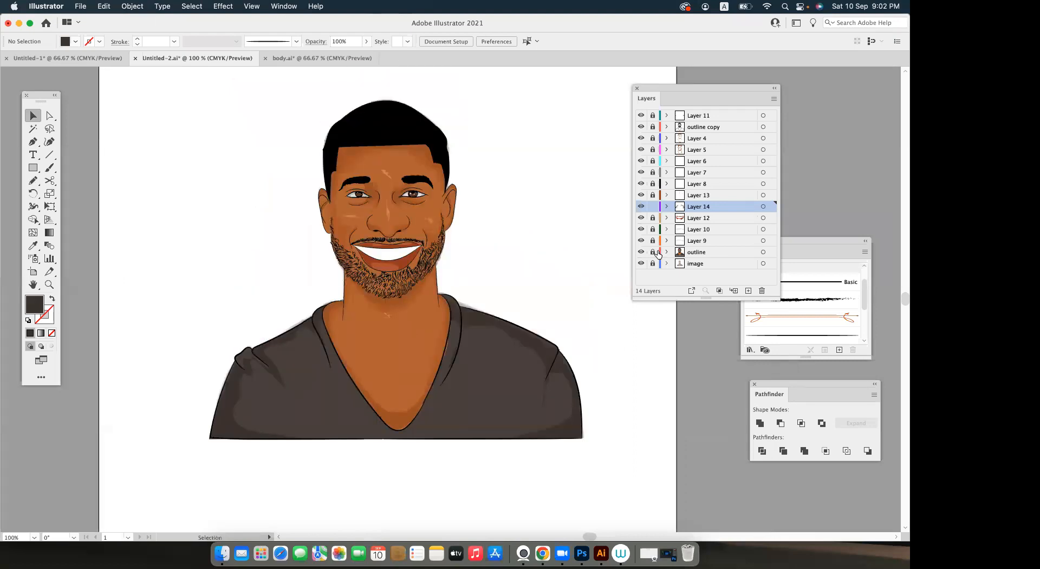
{"action": "left_click_drag", "start_coordinate": [546, 222], "coordinate": [546, 249]}
{"action": "left_click_drag", "start_coordinate": [652, 251], "coordinate": [653, 115]}
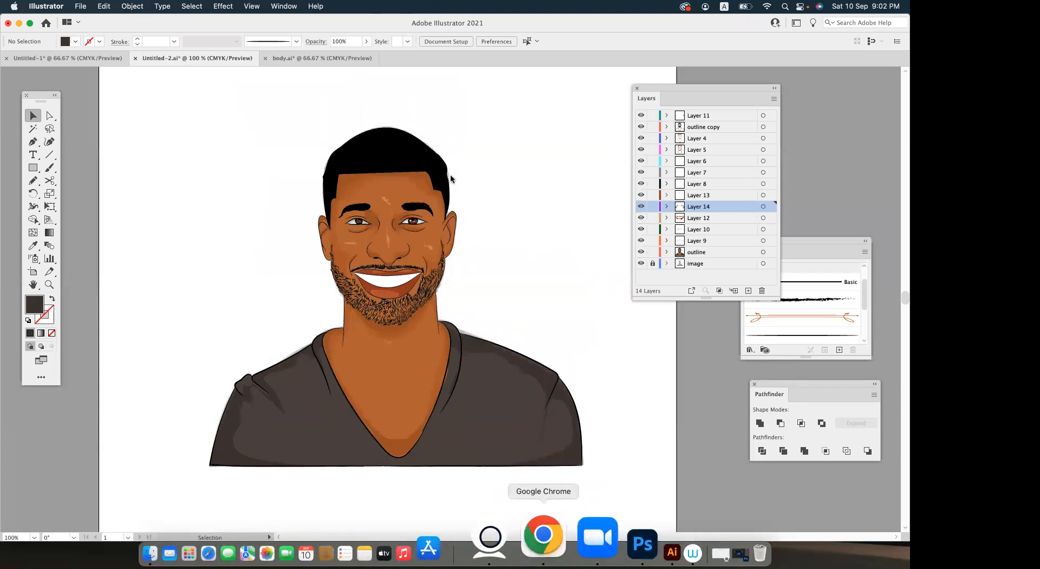
Switch to Chrome to view the cartoon avatar samples on the Fiverr gig page, and return to Illustrator.
{"action": "left_click", "coordinate": [543, 543]}
{"action": "left_click", "coordinate": [327, 27]}
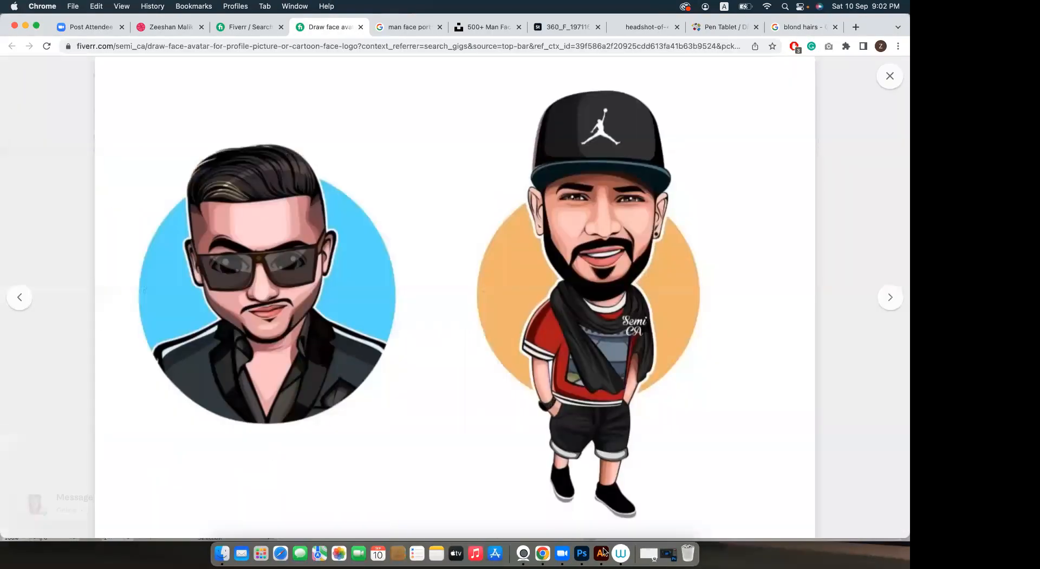
{"action": "left_click", "coordinate": [602, 546]}
Select the whole portrait and place a duplicate of it beside the artboard, to the right of the original.
{"action": "left_click_drag", "start_coordinate": [530, 258], "coordinate": [450, 271]}
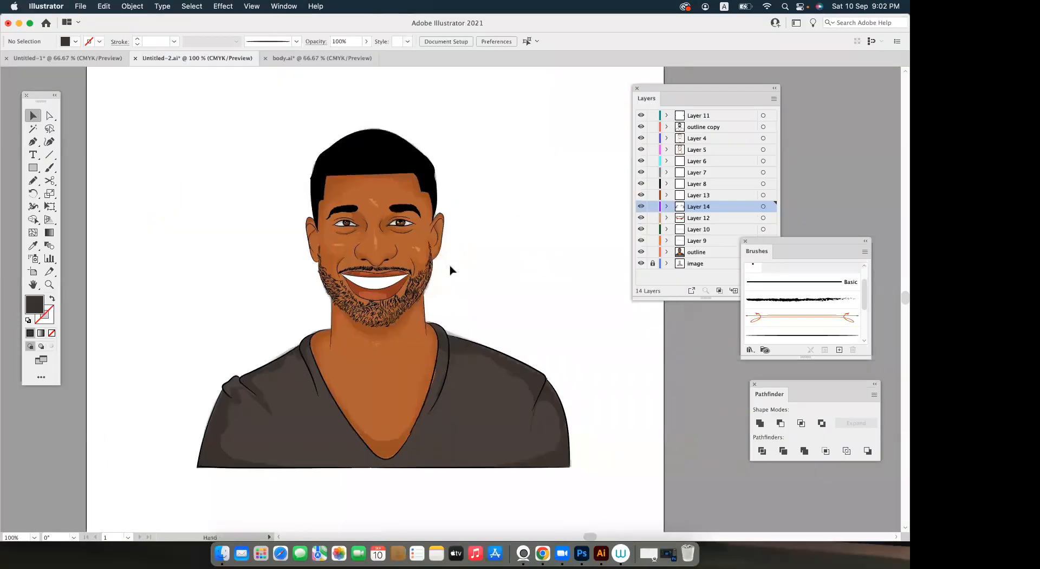
{"action": "scroll", "coordinate": [457, 264], "scroll_direction": "down", "scroll_amount": 2}
{"action": "left_click_drag", "start_coordinate": [445, 387], "coordinate": [176, 234]}
{"action": "left_click_drag", "start_coordinate": [352, 391], "coordinate": [653, 407]}
{"action": "left_click_drag", "start_coordinate": [687, 435], "coordinate": [551, 404]}
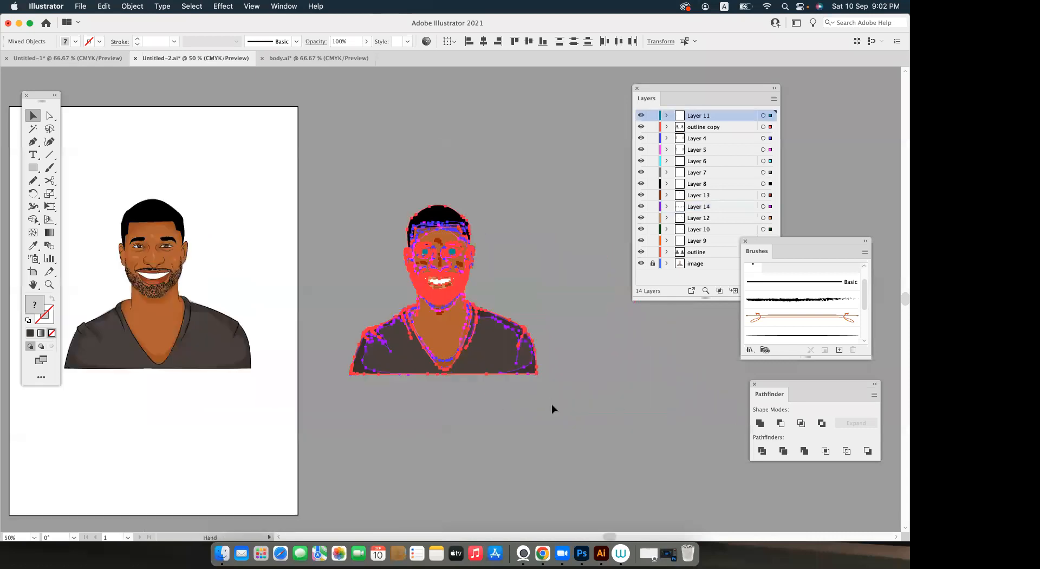
Widen the artboard to the right with the Artboard tool so that it holds both portraits.
{"action": "left_click", "coordinate": [37, 271]}
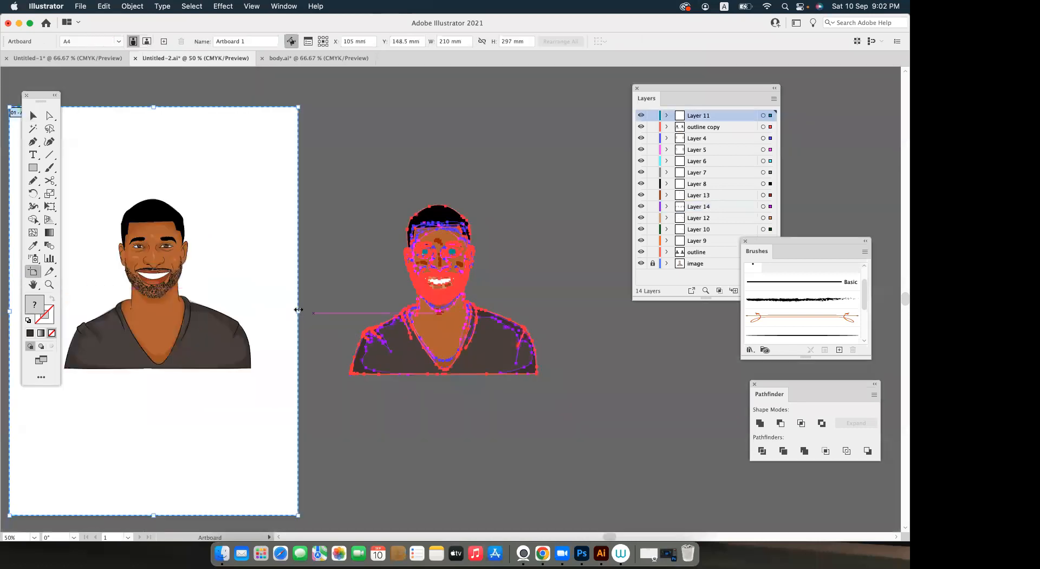
{"action": "left_click_drag", "start_coordinate": [298, 311], "coordinate": [575, 323]}
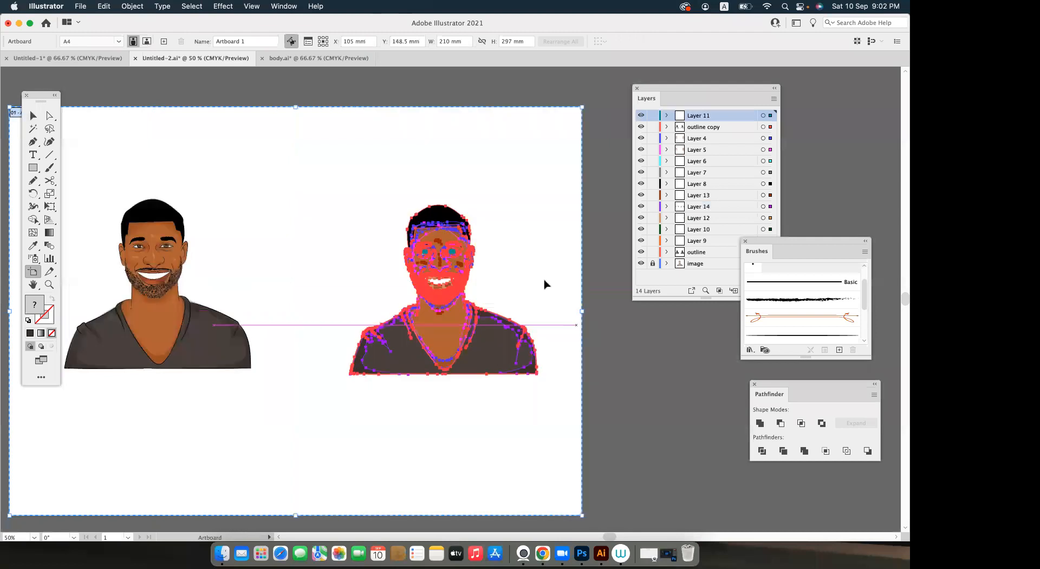
{"action": "key", "text": "v"}
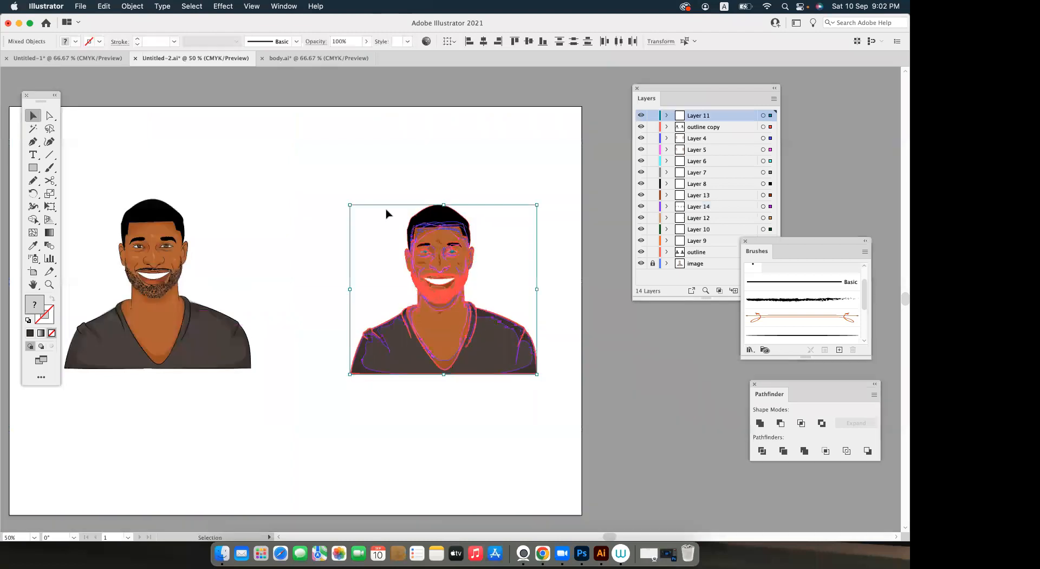
Select every piece of the duplicated portrait on the artboard's right half and group it into one object.
{"action": "left_click", "coordinate": [492, 385]}
{"action": "scroll", "coordinate": [494, 385], "scroll_direction": "up", "scroll_amount": 1}
{"action": "left_click_drag", "start_coordinate": [513, 394], "coordinate": [517, 401]}
{"action": "left_click_drag", "start_coordinate": [279, 155], "coordinate": [577, 436]}
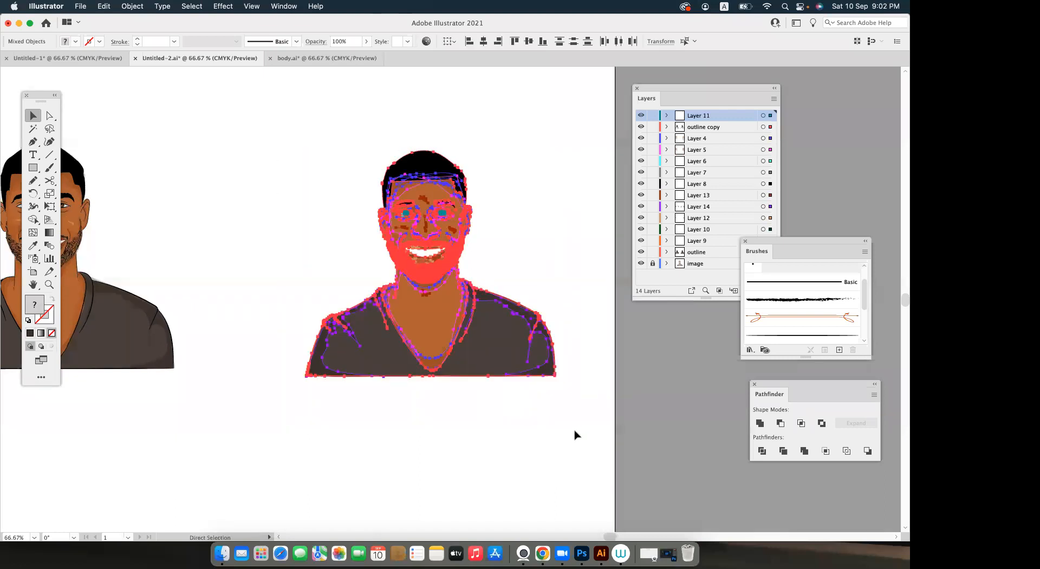
{"action": "key", "text": "super+g"}
{"action": "left_click", "coordinate": [189, 196]}
Draw a circle about 125 mm across over the grouped portrait with the Ellipse tool and place a copy of it to the right.
{"action": "left_click_drag", "start_coordinate": [32, 167], "coordinate": [76, 193]}
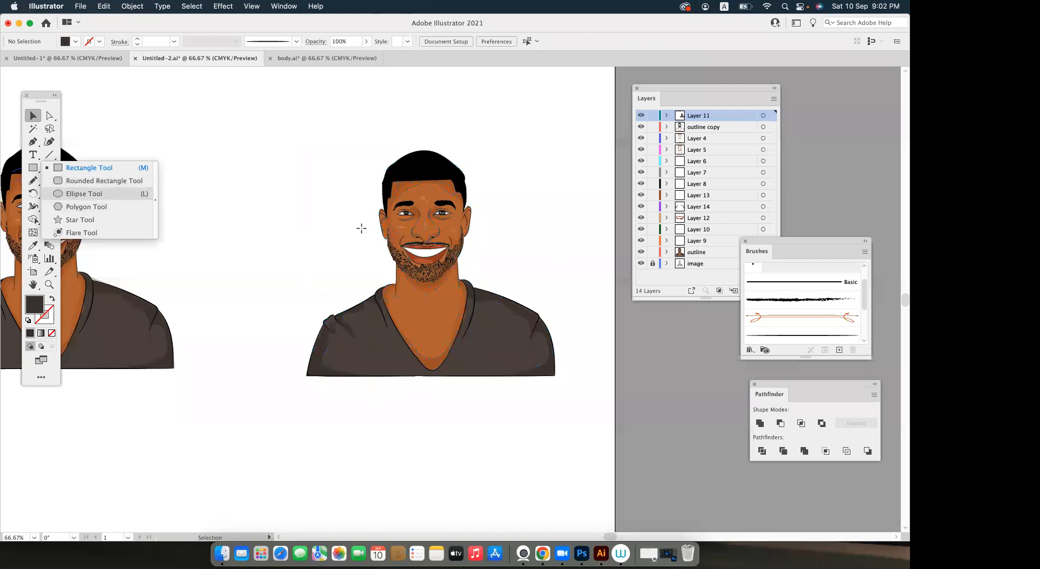
{"action": "left_click", "coordinate": [433, 291], "text": "super"}
{"action": "left_click_drag", "start_coordinate": [293, 177], "coordinate": [541, 368]}
{"action": "key", "text": "v"}
{"action": "left_click_drag", "start_coordinate": [490, 336], "coordinate": [486, 272]}
{"action": "left_click_drag", "start_coordinate": [488, 275], "coordinate": [664, 324]}
Select the grouped portrait together with the circle over it and make a clipping mask.
{"action": "left_click", "coordinate": [209, 315]}
{"action": "left_click_drag", "start_coordinate": [429, 490], "coordinate": [110, 169]}
{"action": "right_click", "coordinate": [6, 460]}
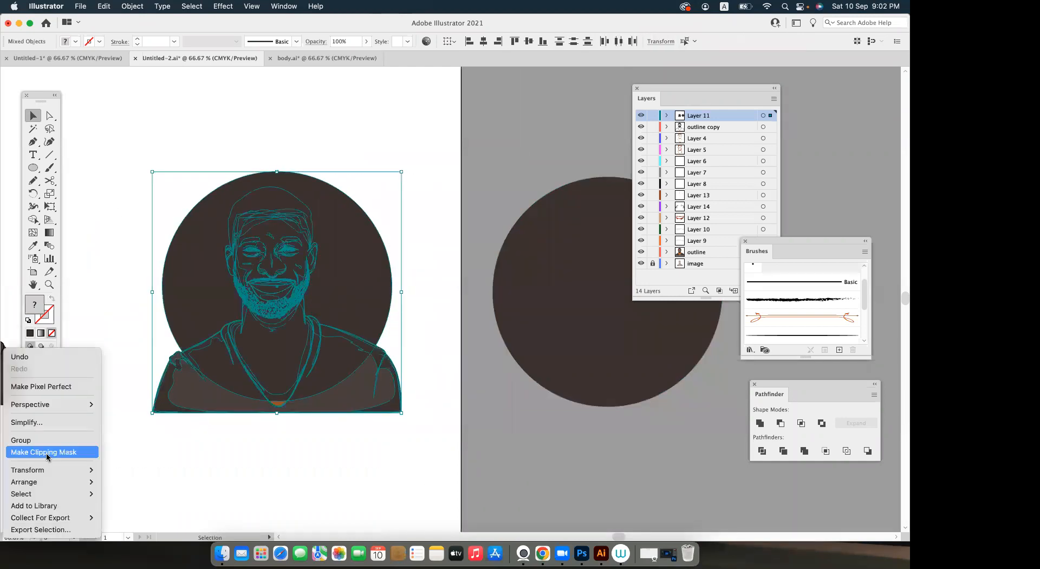
{"action": "key", "text": "Return"}
Move the spare circle onto the clipped portrait and send it to the back as a background.
{"action": "left_click_drag", "start_coordinate": [528, 345], "coordinate": [212, 342]}
{"action": "right_click", "coordinate": [3, 464]}
{"action": "mouse_move", "coordinate": [63, 479]}
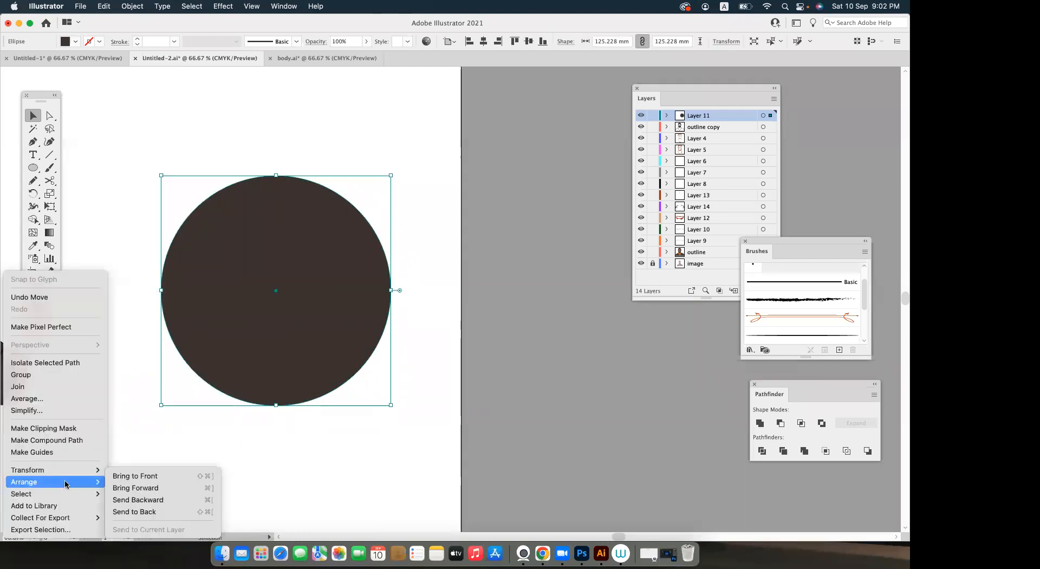
{"action": "left_click", "coordinate": [130, 512]}
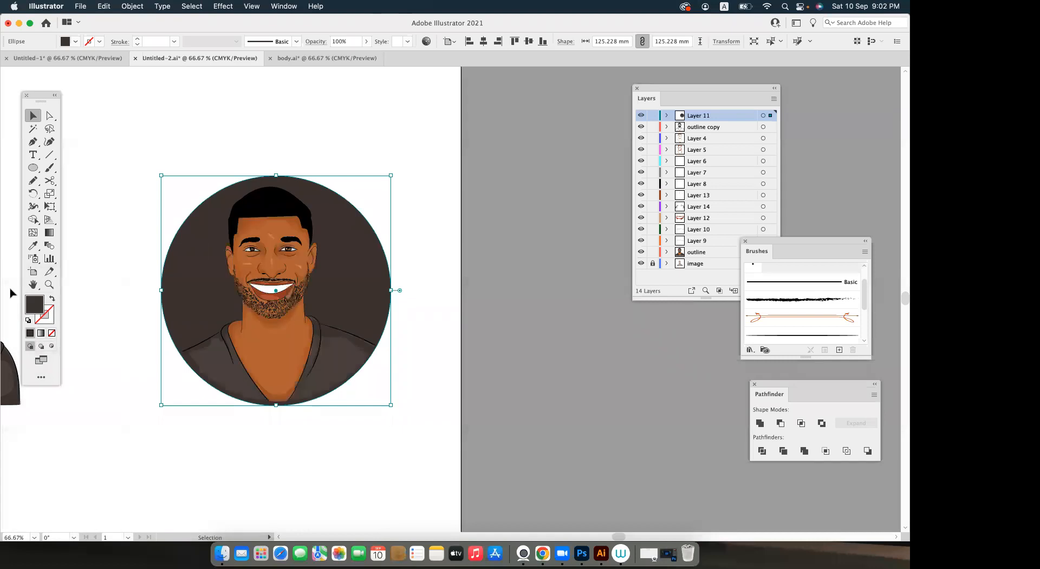
Fill the background circle with blue 1F12CC.
{"action": "double_click", "coordinate": [36, 306]}
{"action": "type", "text": "1F12CC"}
{"action": "left_click", "coordinate": [737, 234]}
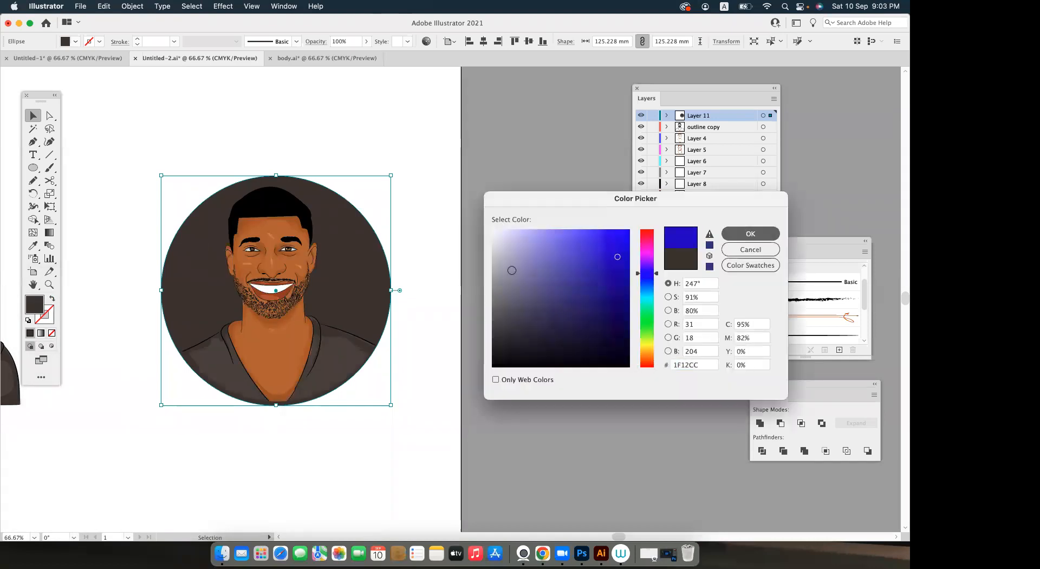
Fill the background circle with green 15CC8F, align it with the clipped portrait's edge, and deselect.
{"action": "double_click", "coordinate": [32, 306]}
{"action": "type", "text": "00FFAA"}
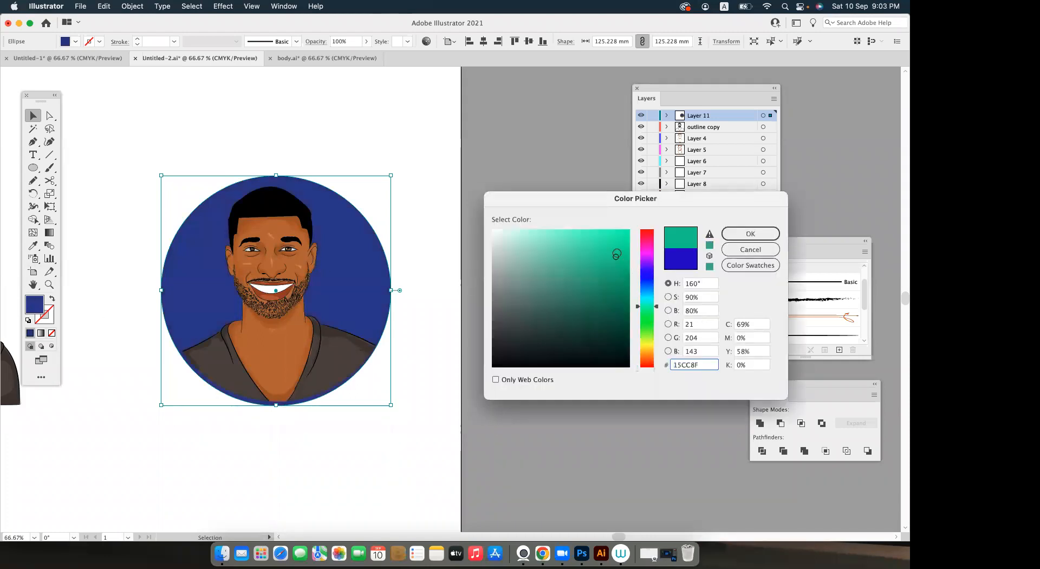
{"action": "left_click", "coordinate": [744, 234]}
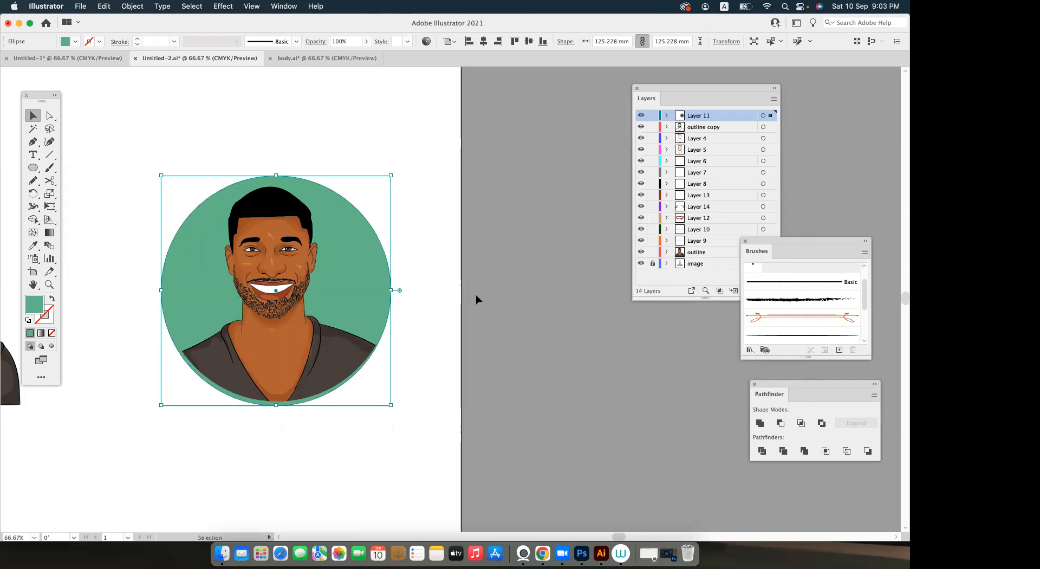
{"action": "left_click_drag", "start_coordinate": [340, 358], "coordinate": [340, 361]}
{"action": "left_click", "coordinate": [506, 331]}
Move the clipped portrait and its green circle together, slightly toward the original portrait and down.
{"action": "scroll", "coordinate": [507, 330], "scroll_direction": "down", "scroll_amount": 2}
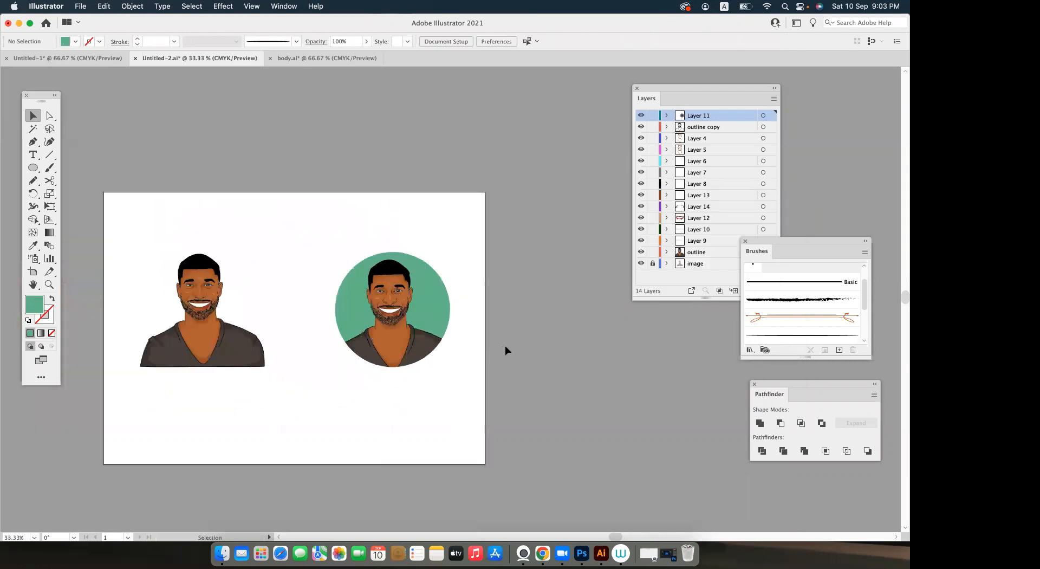
{"action": "scroll", "coordinate": [505, 345], "scroll_direction": "up", "scroll_amount": 3}
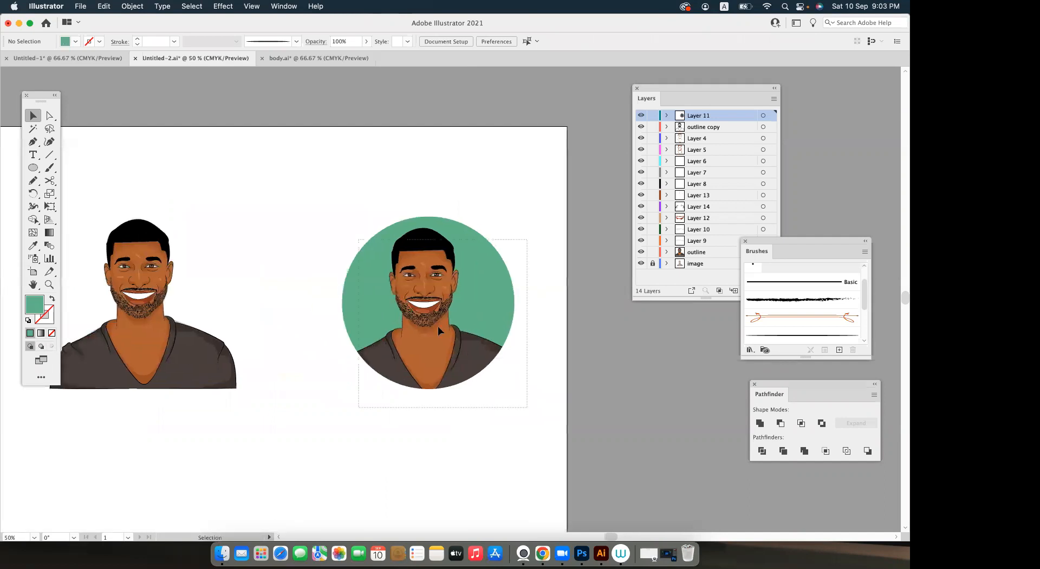
{"action": "left_click_drag", "start_coordinate": [430, 334], "coordinate": [389, 345]}
{"action": "left_click_drag", "start_coordinate": [523, 298], "coordinate": [552, 310]}
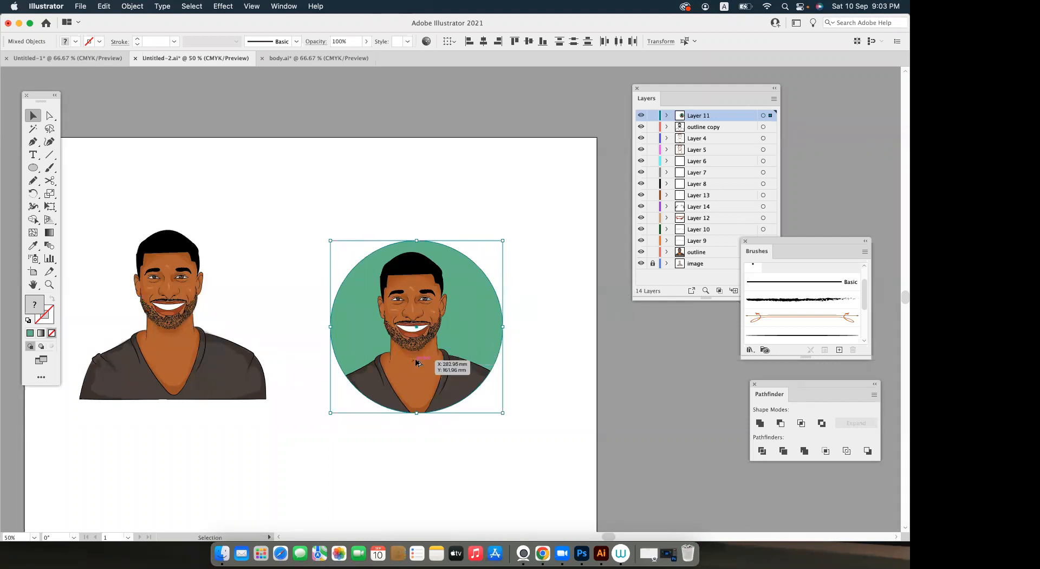
Inspect the circular portrait up close, compare it with the avatar samples on the Fiverr gig page in Chrome, and return to Illustrator.
{"action": "key", "text": "super+equal"}
{"action": "key", "text": "super+equal"}
{"action": "key", "text": "super+equal"}
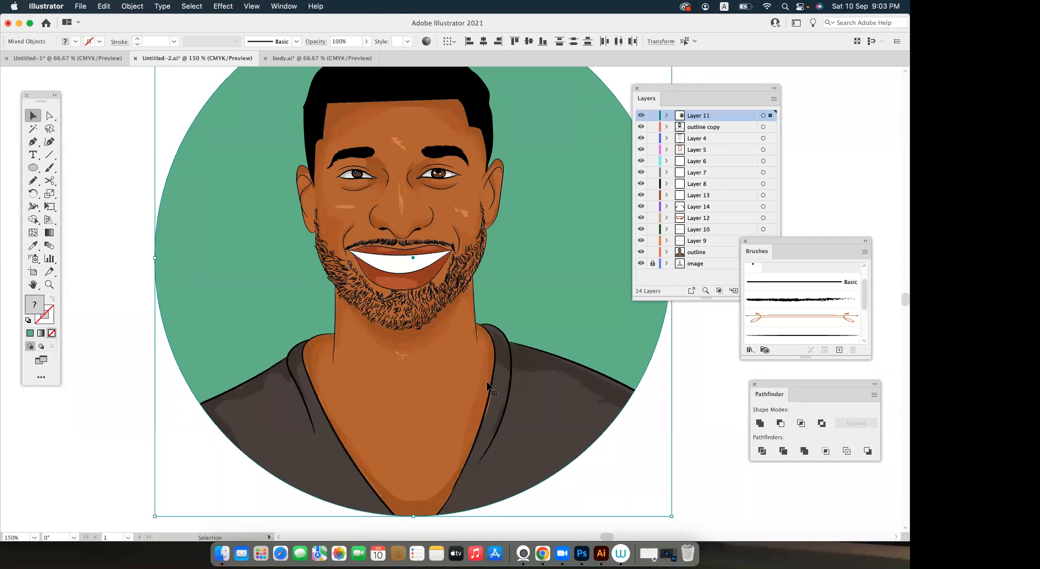
{"action": "left_click", "coordinate": [548, 539]}
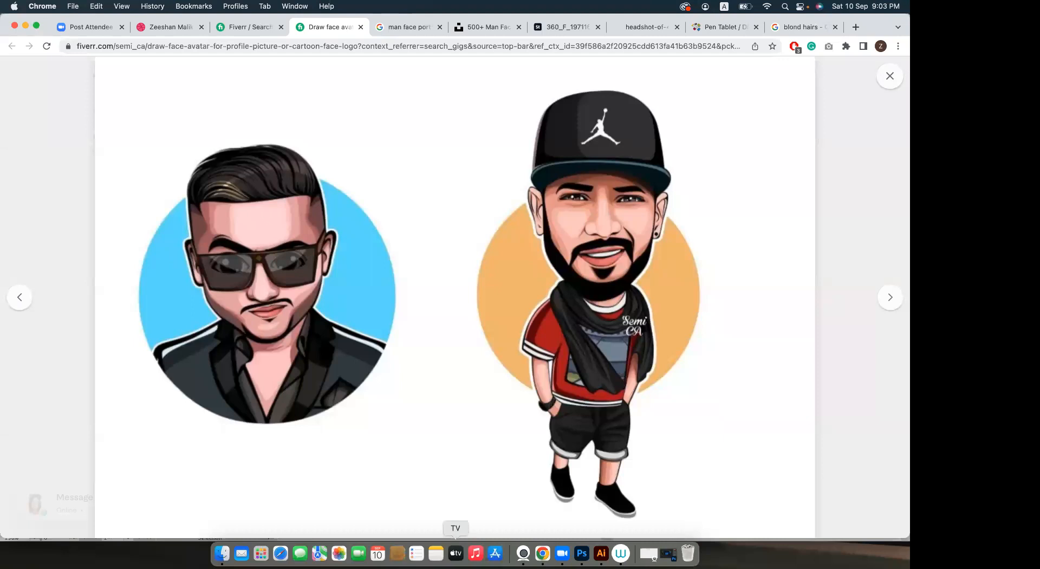
{"action": "left_click", "coordinate": [601, 537]}
{"action": "scroll", "coordinate": [411, 347], "scroll_direction": "up", "scroll_amount": 3}
{"action": "scroll", "coordinate": [411, 337], "scroll_direction": "down", "scroll_amount": 2}
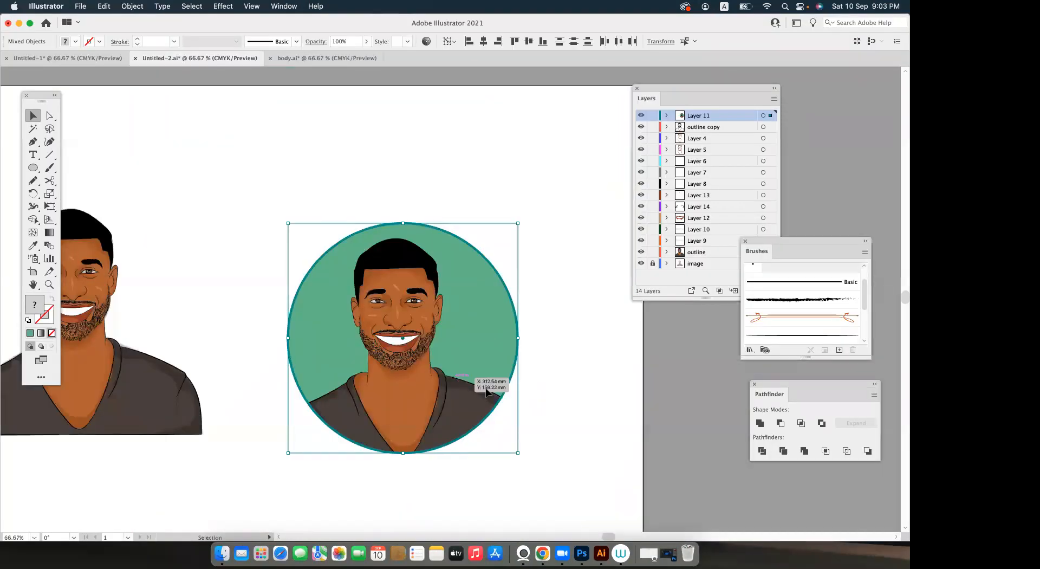
Try enlarging the clipped portrait beyond its green circle, and undo the resizing.
{"action": "left_click", "coordinate": [463, 410]}
{"action": "left_click_drag", "start_coordinate": [286, 223], "coordinate": [254, 179]}
{"action": "left_click_drag", "start_coordinate": [442, 437], "coordinate": [460, 432]}
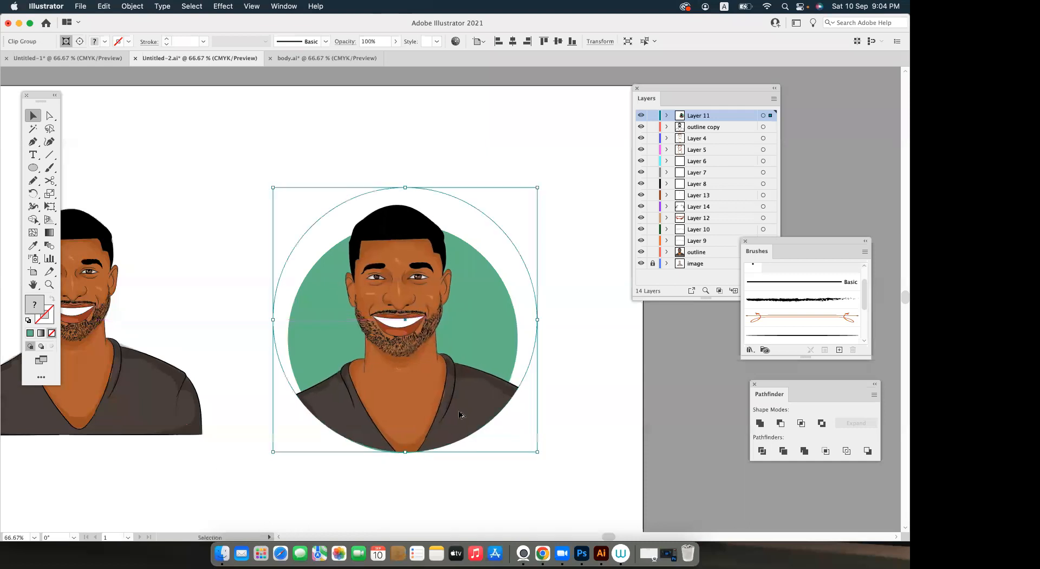
{"action": "scroll", "coordinate": [460, 415], "scroll_direction": "up", "scroll_amount": 1}
{"action": "key", "text": "super+z"}
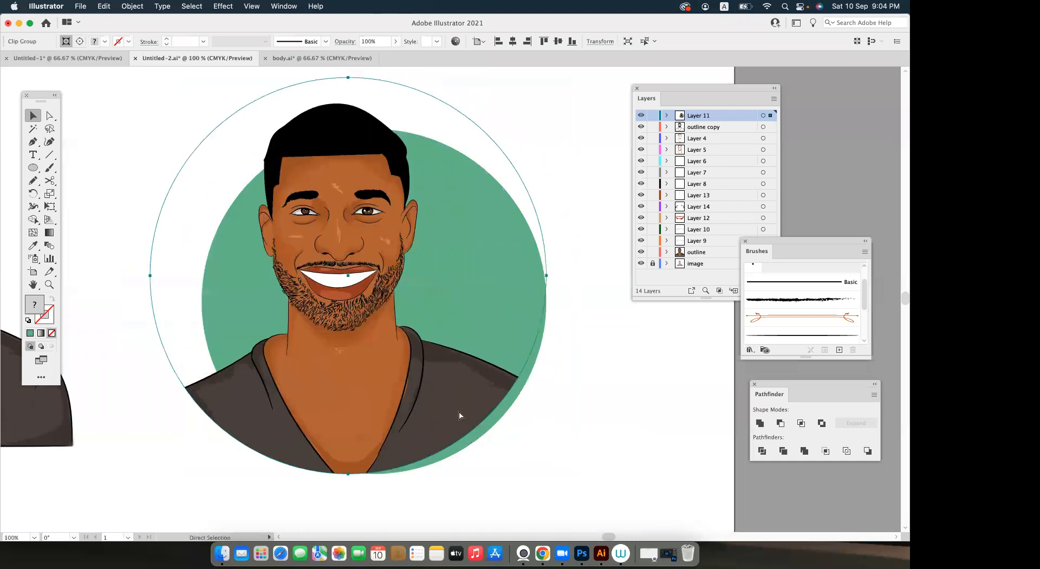
{"action": "key", "text": "super+z"}
{"action": "left_click", "coordinate": [598, 396]}
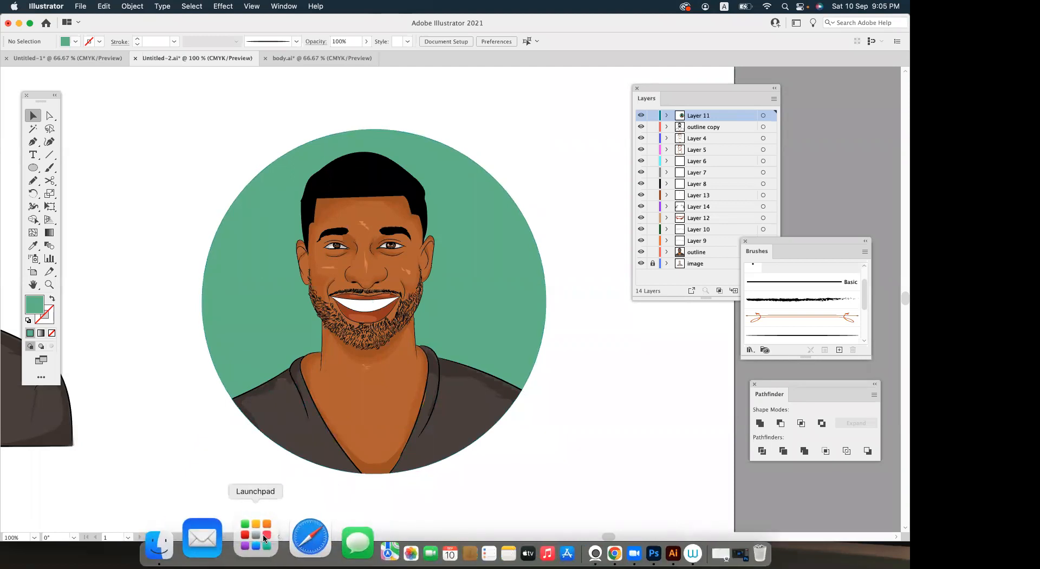
Switch to Finder and open the client folder with the portrait files inside the PROJECTS folder in Documents.
{"action": "key", "text": "Tab"}
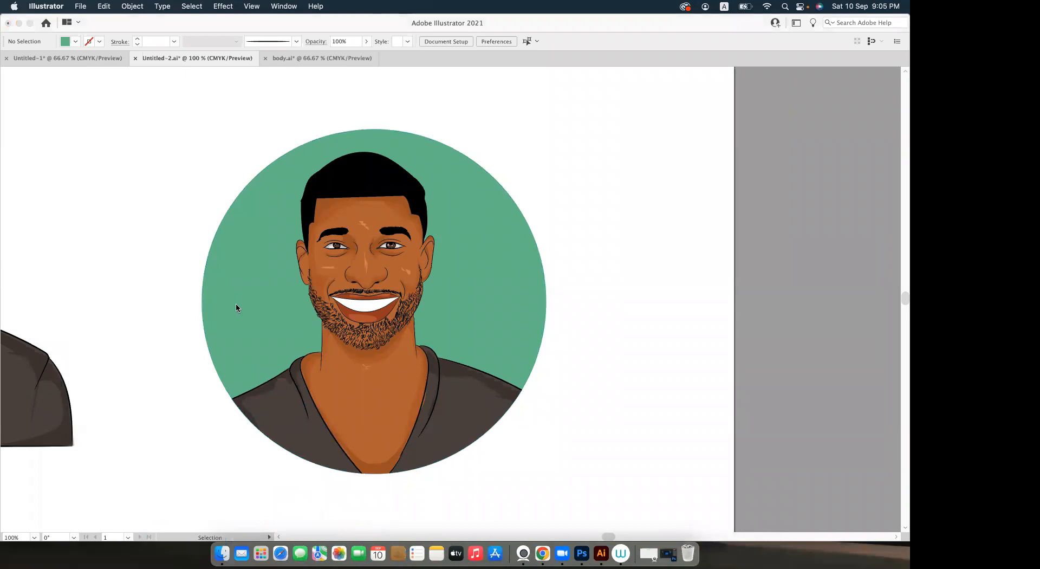
{"action": "key", "text": "super+Tab"}
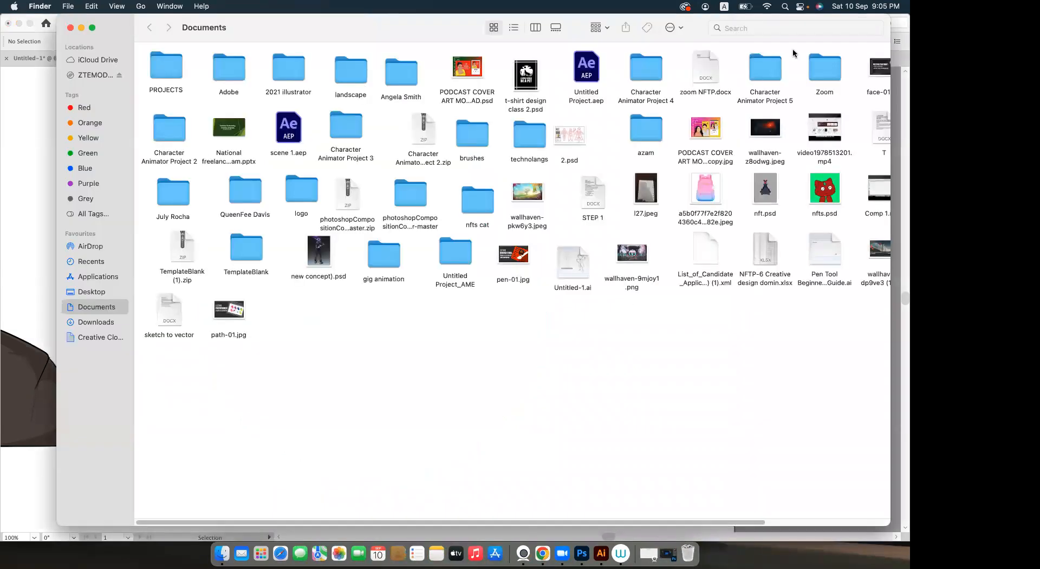
{"action": "double_click", "coordinate": [291, 24]}
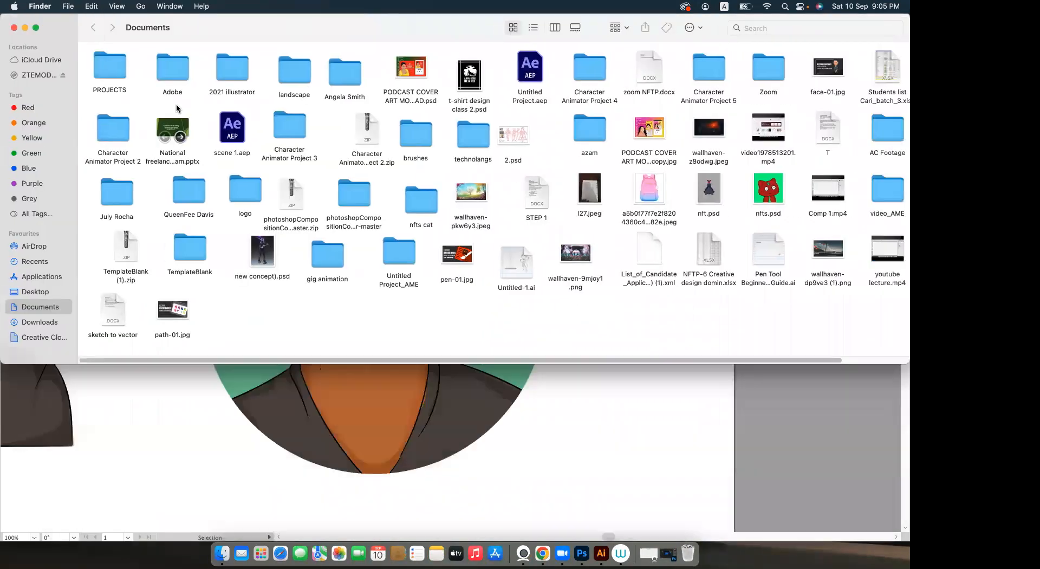
{"action": "double_click", "coordinate": [107, 74]}
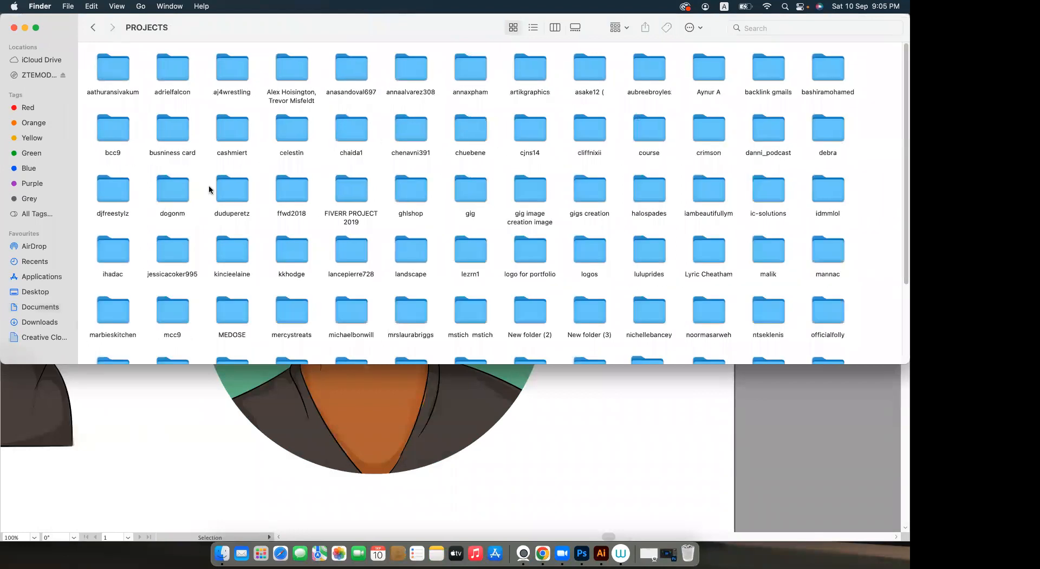
{"action": "left_click", "coordinate": [35, 28]}
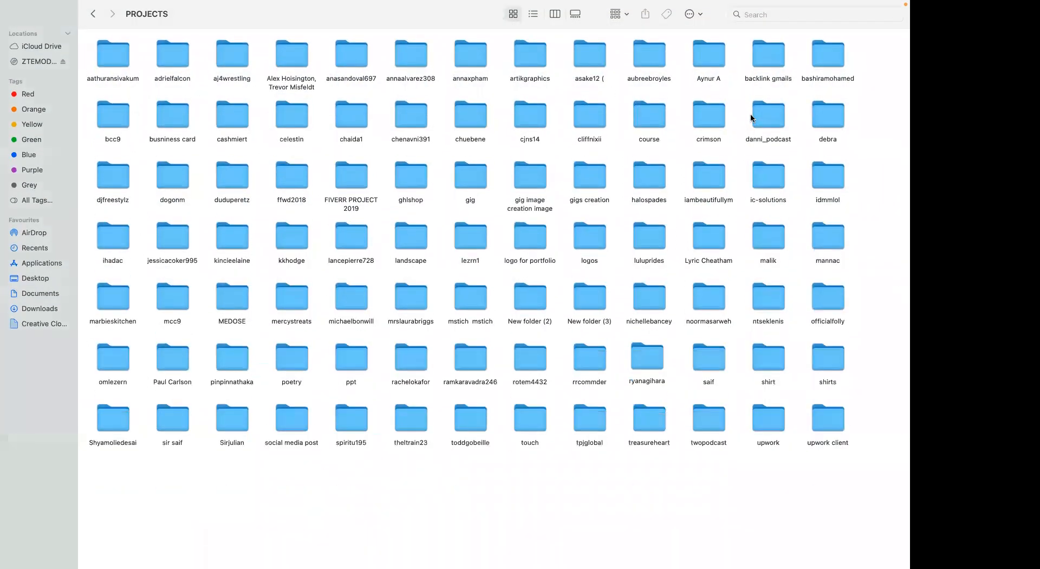
{"action": "double_click", "coordinate": [353, 242]}
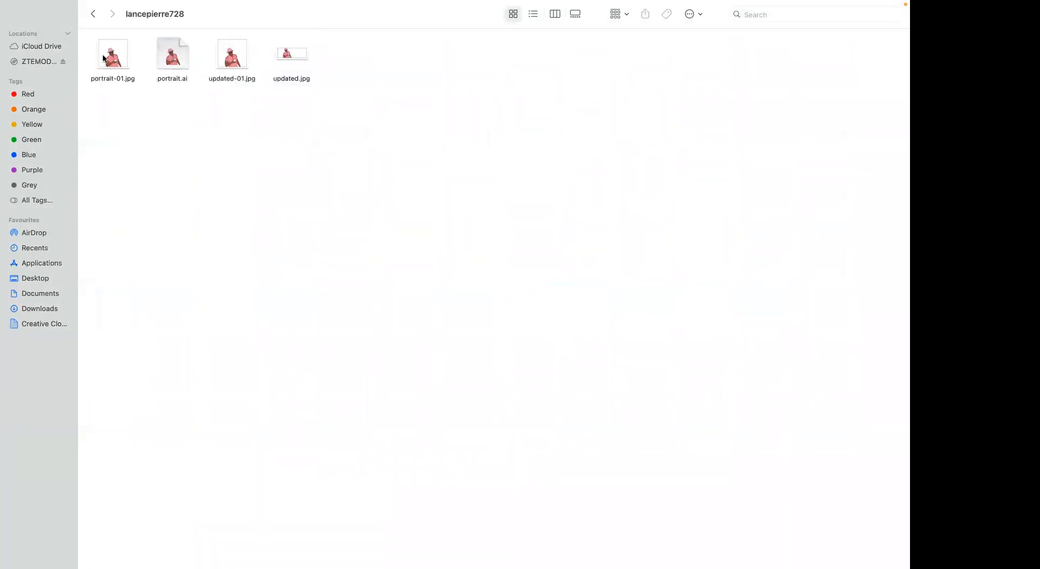
Open portrait.ai with Adobe Illustrator 2020, and browse another client's caricature files in the PROJECTS folder.
{"action": "left_click", "coordinate": [104, 58]}
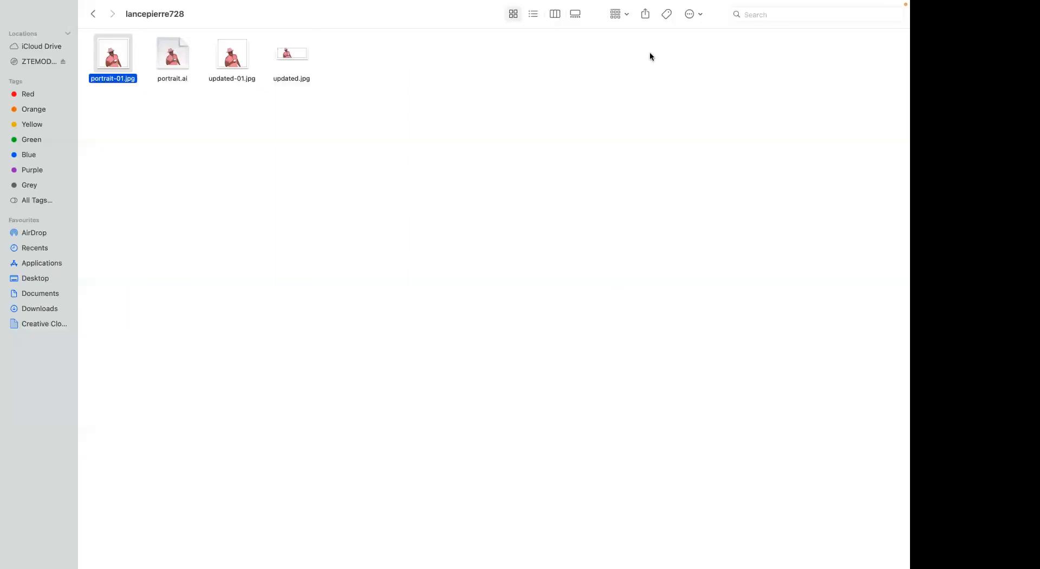
{"action": "left_click", "coordinate": [172, 54]}
{"action": "right_click", "coordinate": [174, 59]}
{"action": "mouse_move", "coordinate": [226, 80]}
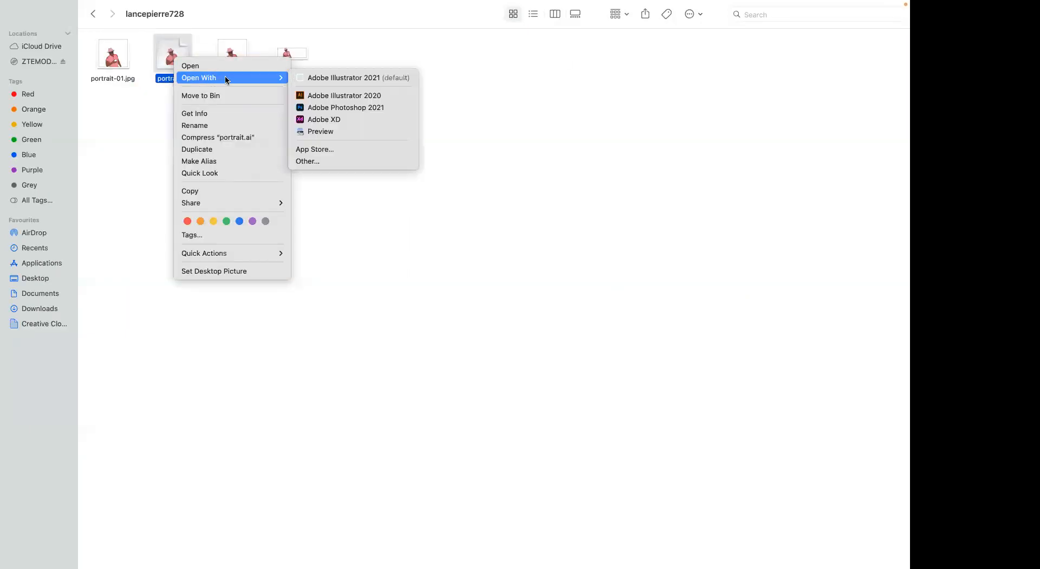
{"action": "left_click", "coordinate": [342, 94]}
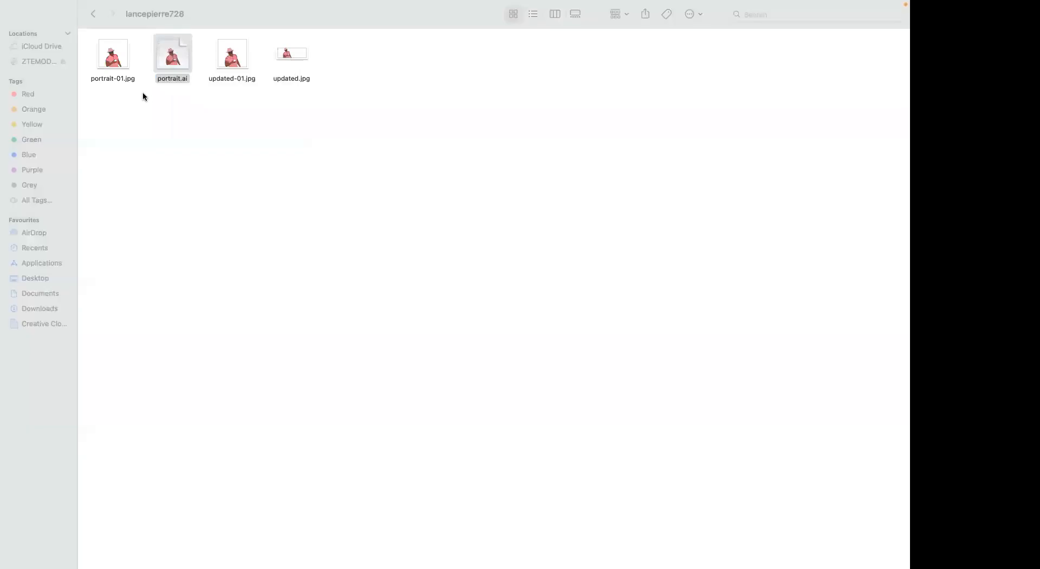
{"action": "left_click", "coordinate": [93, 15]}
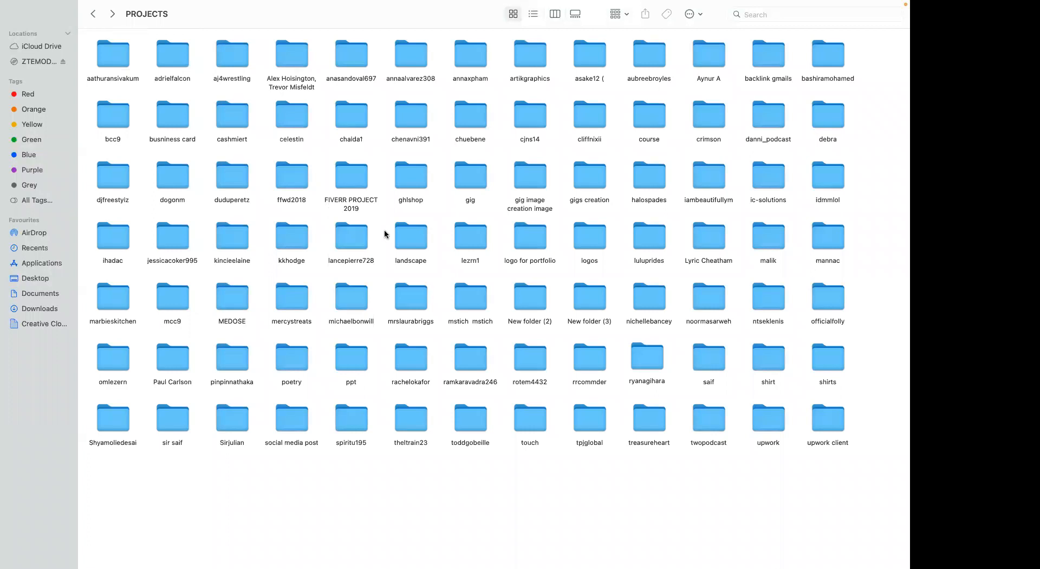
{"action": "double_click", "coordinate": [467, 245]}
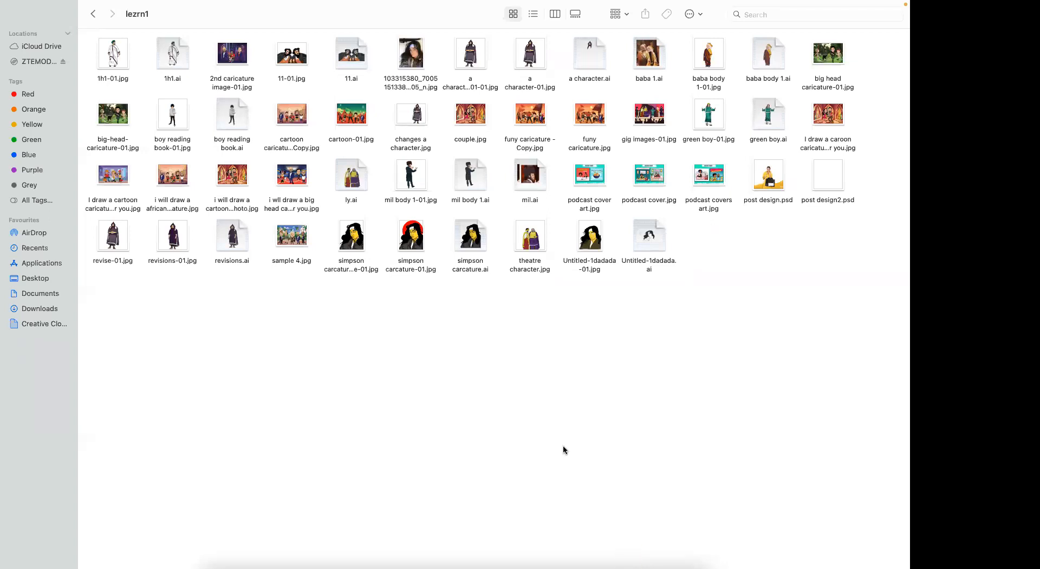
Switch to Illustrator 2020 and ignore the missing linked image to finish opening portrait.ai.
{"action": "key", "text": "super+Tab"}
{"action": "key", "text": "super+Tab"}
{"action": "key", "text": "super+Tab"}
{"action": "key", "text": "super+Tab"}
{"action": "key", "text": "super+Tab"}
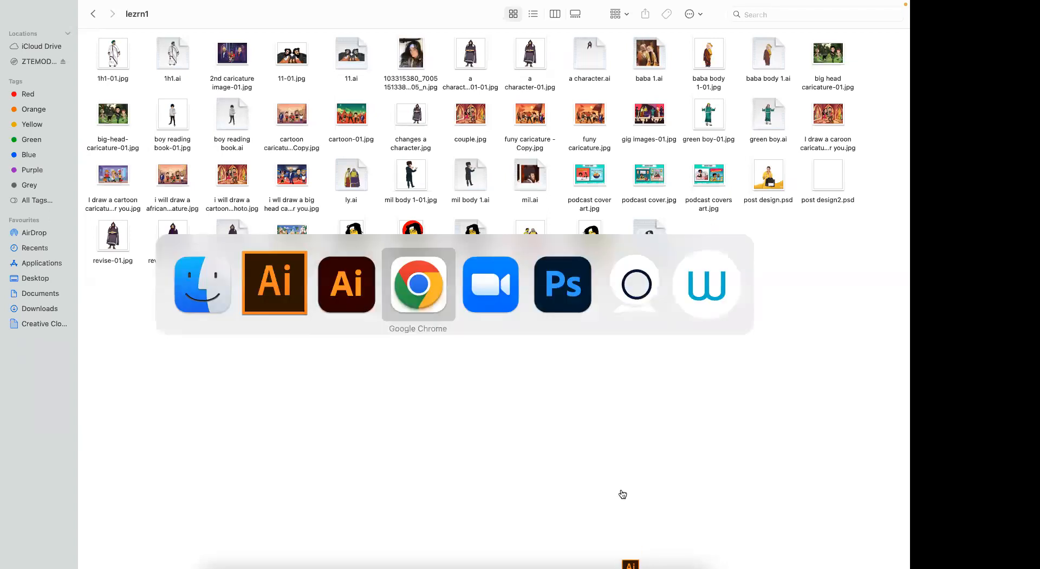
{"action": "key", "text": "super+Tab"}
{"action": "key", "text": "super+Tab"}
{"action": "key", "text": "super+Tab"}
{"action": "key", "text": "super+Tab"}
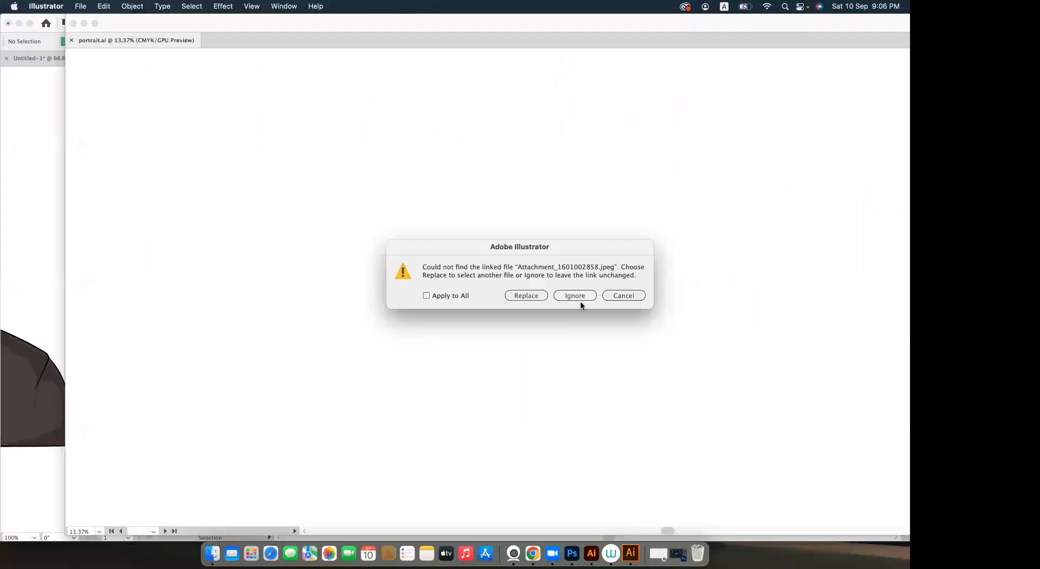
{"action": "left_click", "coordinate": [580, 301]}
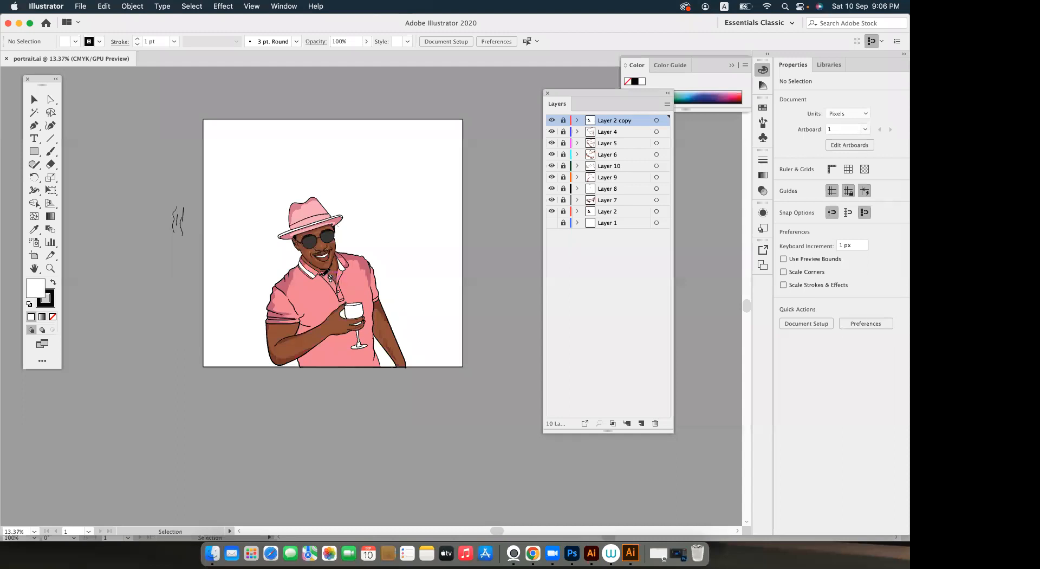
Examine the vector portrait of the man in the pink shirt and hat, and return to the PROJECTS folder in Finder.
{"action": "scroll", "coordinate": [411, 296], "scroll_direction": "up", "scroll_amount": 3}
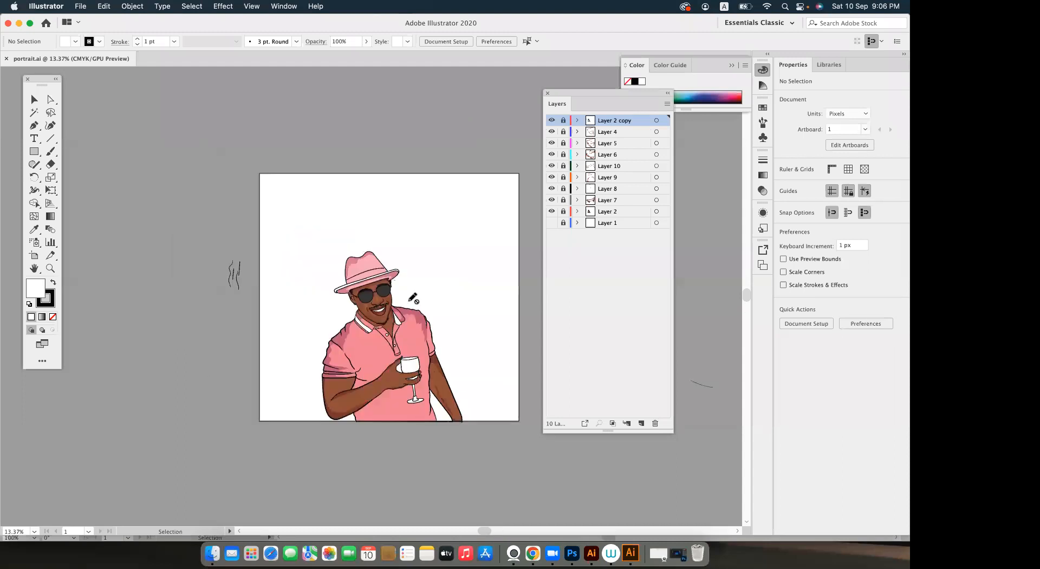
{"action": "scroll", "coordinate": [430, 303], "scroll_direction": "right", "scroll_amount": 2}
{"action": "scroll", "coordinate": [429, 304], "scroll_direction": "down", "scroll_amount": 1}
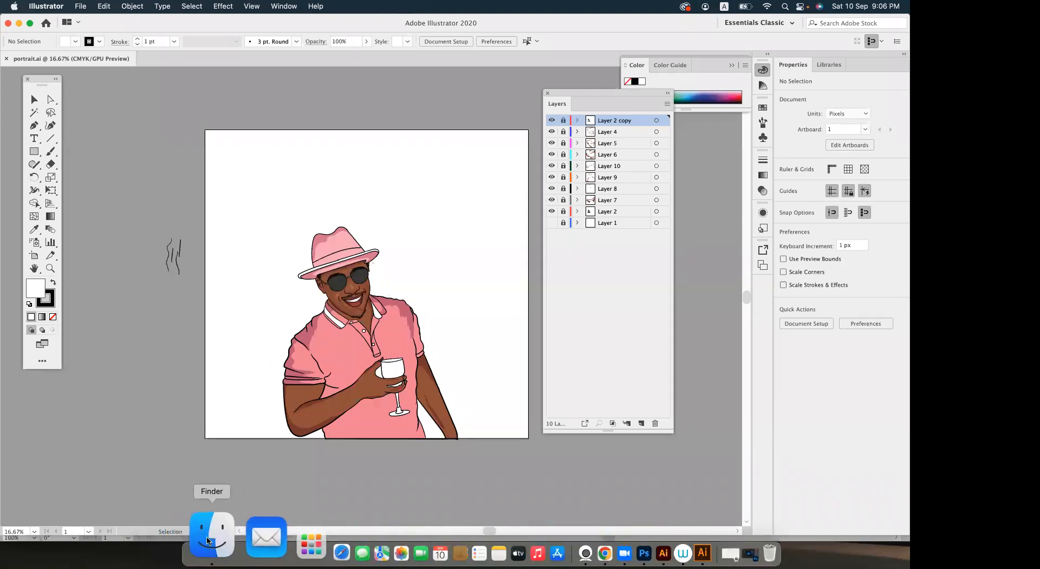
{"action": "key", "text": "Tab"}
{"action": "left_click", "coordinate": [220, 535]}
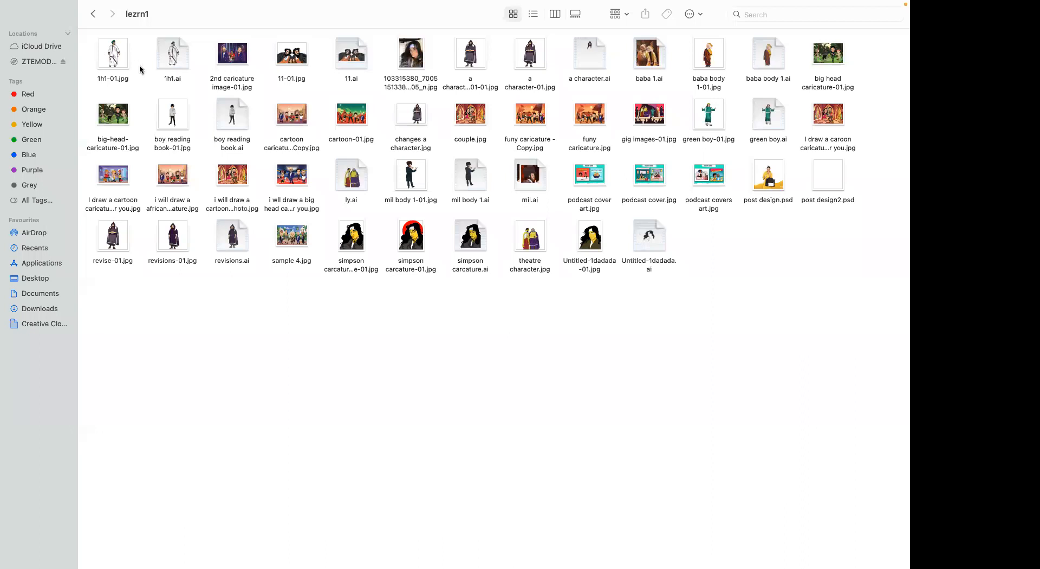
{"action": "left_click", "coordinate": [92, 15]}
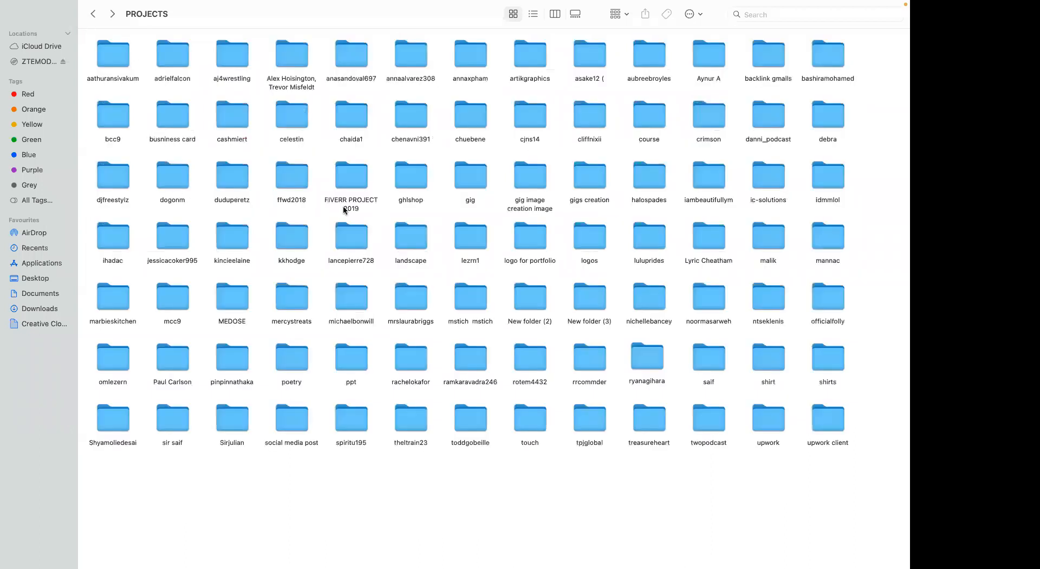
Open the FIVERR PROJECT 2019 folder, view the group caricature wadawdadawdaw-01 - Copy.jpg in Preview, and close the image.
{"action": "left_click", "coordinate": [342, 188]}
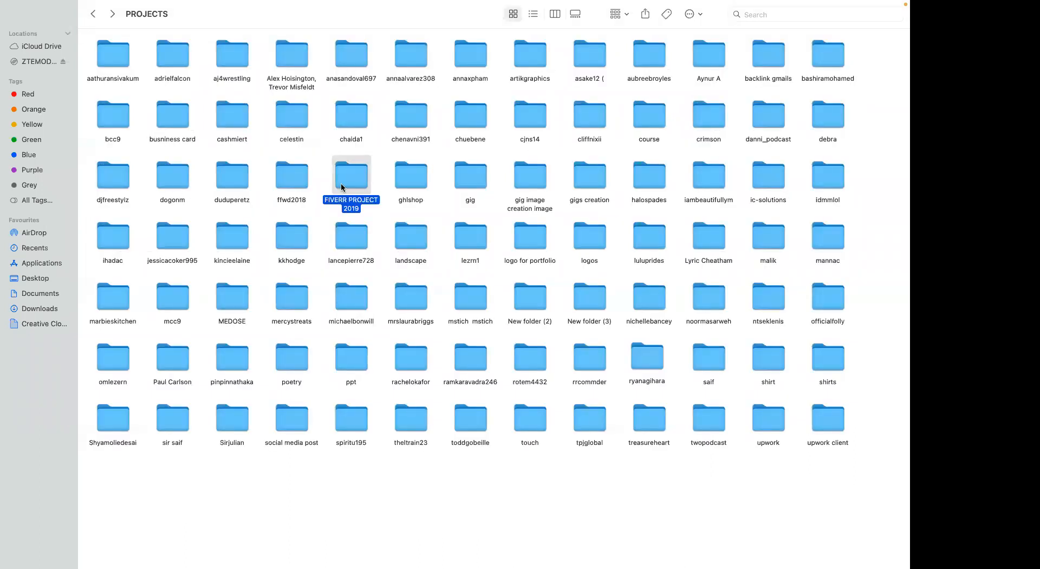
{"action": "double_click", "coordinate": [342, 188]}
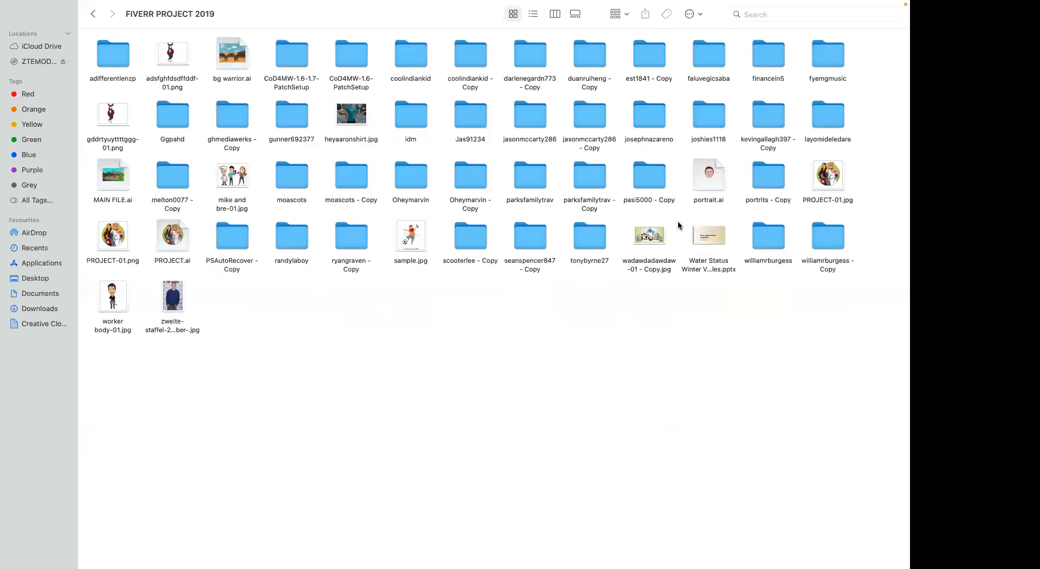
{"action": "double_click", "coordinate": [650, 233]}
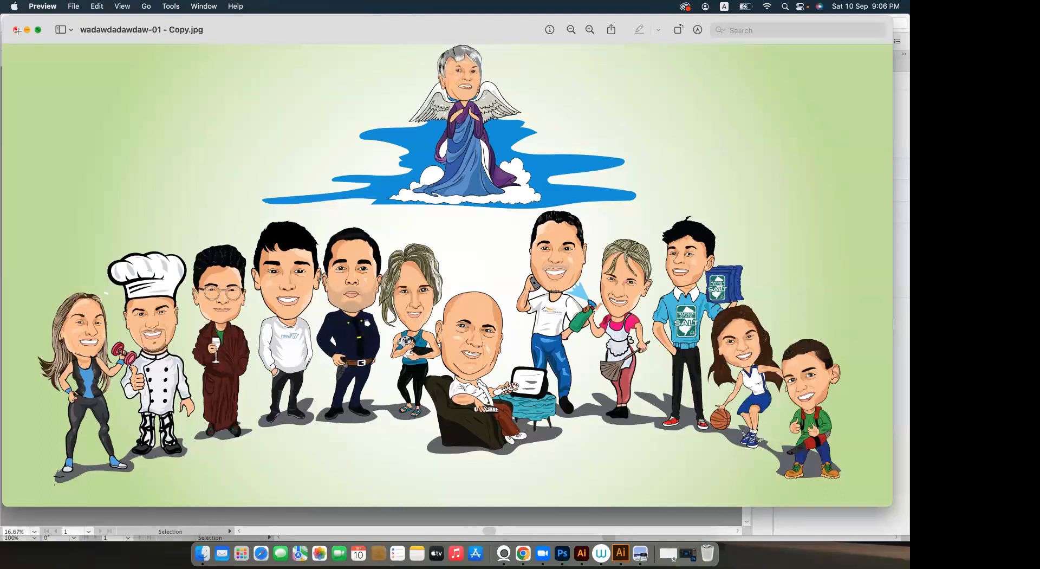
{"action": "key", "text": "super+w"}
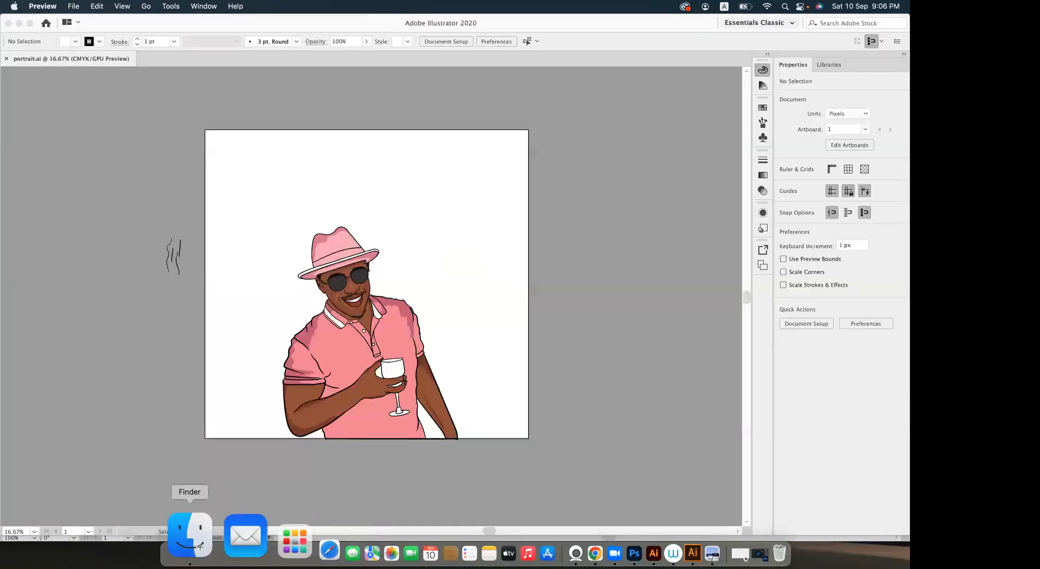
Switch to Finder, open bg warrior.ai with Adobe Illustrator 2020, and view the two gladiator caricatures in the arena.
{"action": "left_click", "coordinate": [207, 541]}
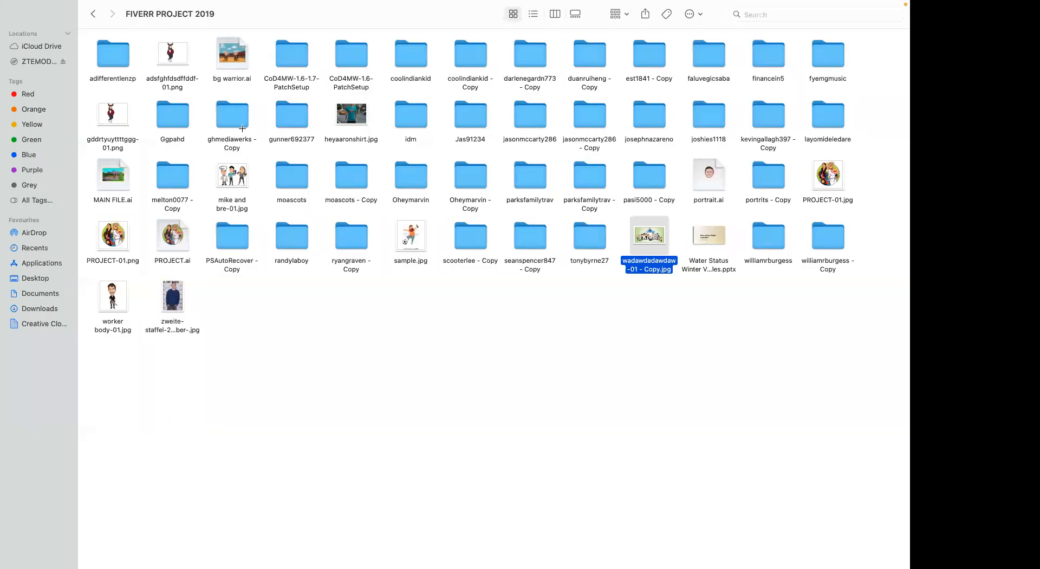
{"action": "left_click", "coordinate": [233, 49]}
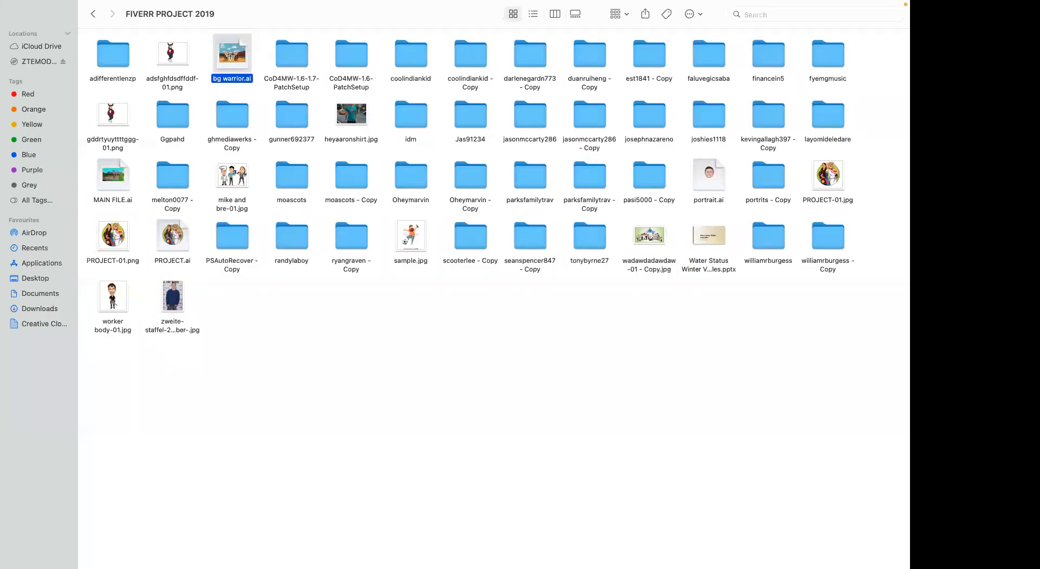
{"action": "right_click", "coordinate": [230, 56]}
{"action": "mouse_move", "coordinate": [279, 73]}
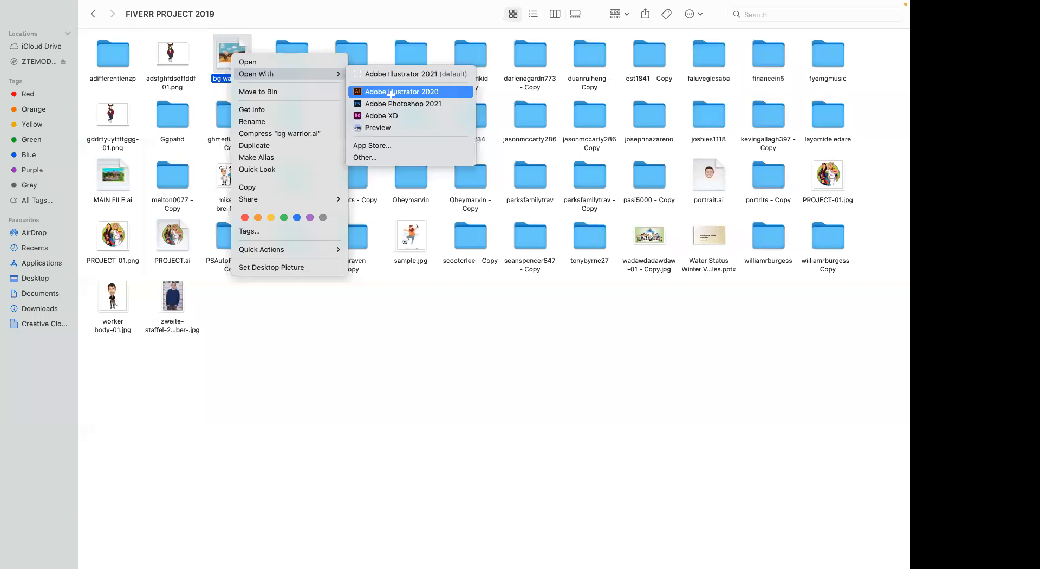
{"action": "left_click", "coordinate": [391, 92]}
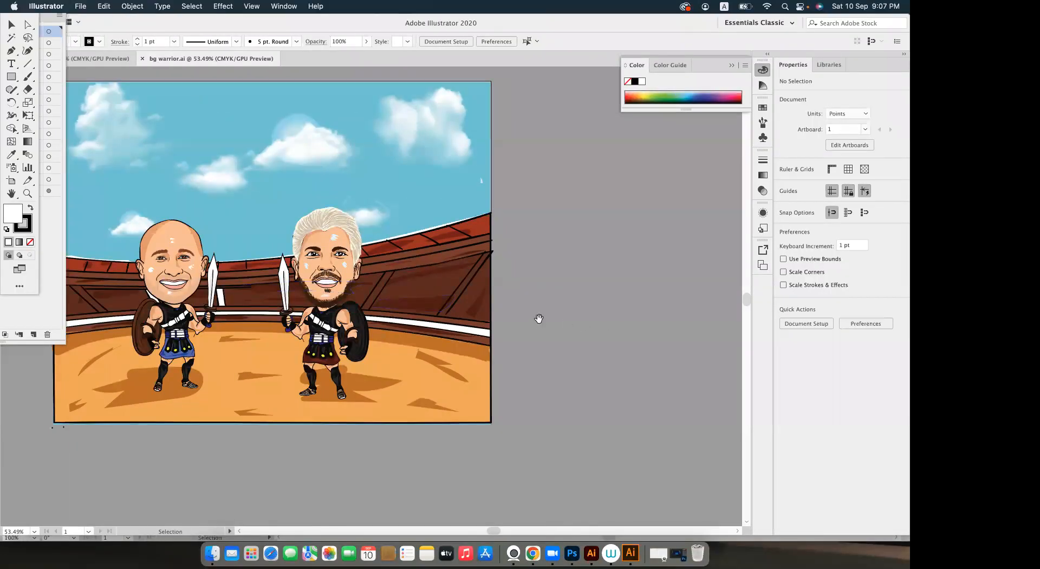
{"action": "left_click_drag", "start_coordinate": [539, 319], "coordinate": [596, 325]}
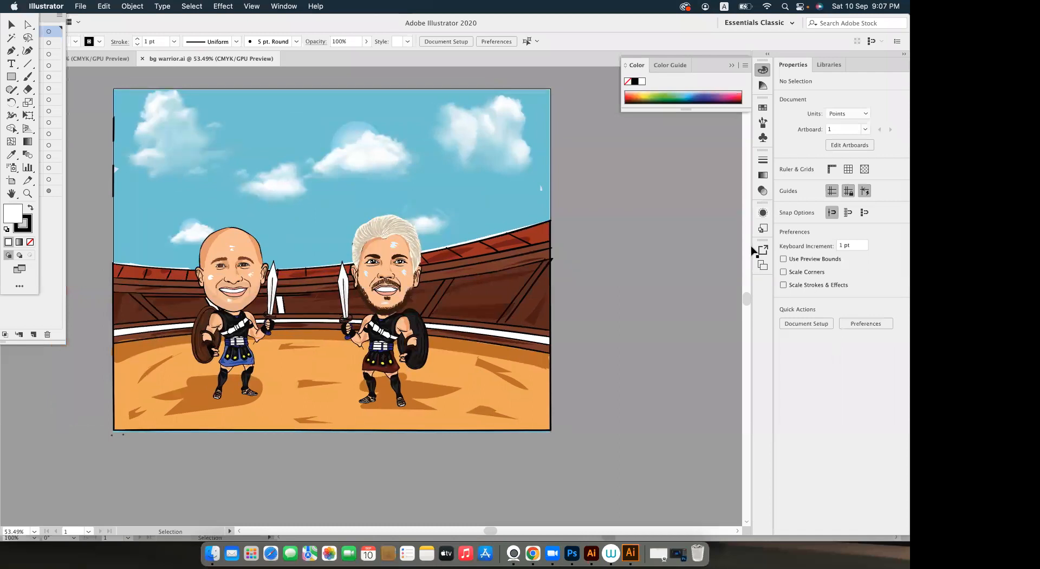
Return to the PROJECTS folder in Finder and look through the client folders for another portrait example.
{"action": "left_click", "coordinate": [214, 533]}
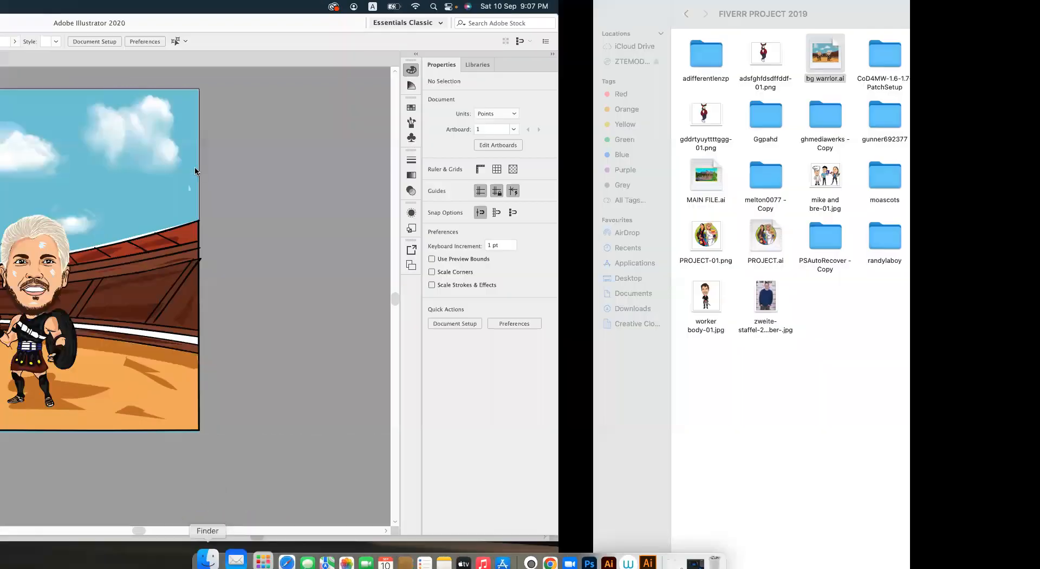
{"action": "left_click", "coordinate": [93, 14]}
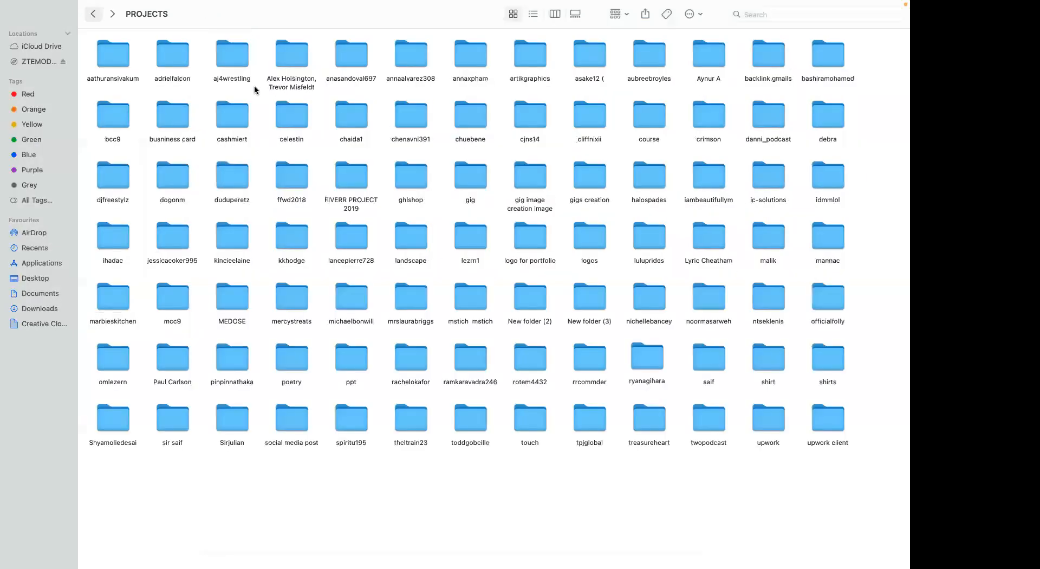
{"action": "left_click", "coordinate": [231, 66]}
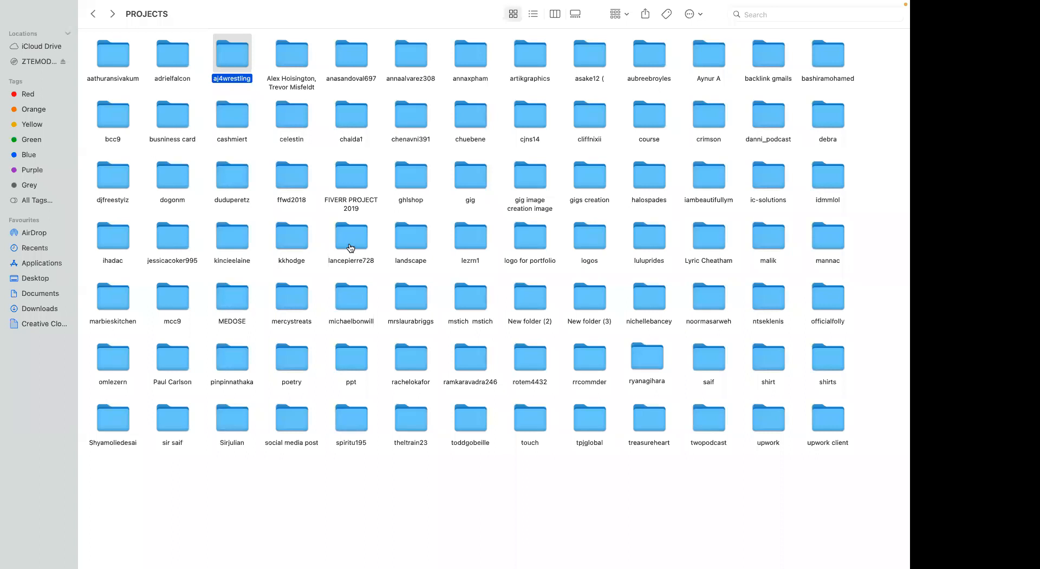
{"action": "key", "text": "super+Tab"}
{"action": "key", "text": "super+Tab"}
{"action": "key", "text": "super+Tab"}
{"action": "key", "text": "super+Tab"}
{"action": "key", "text": "super+Tab"}
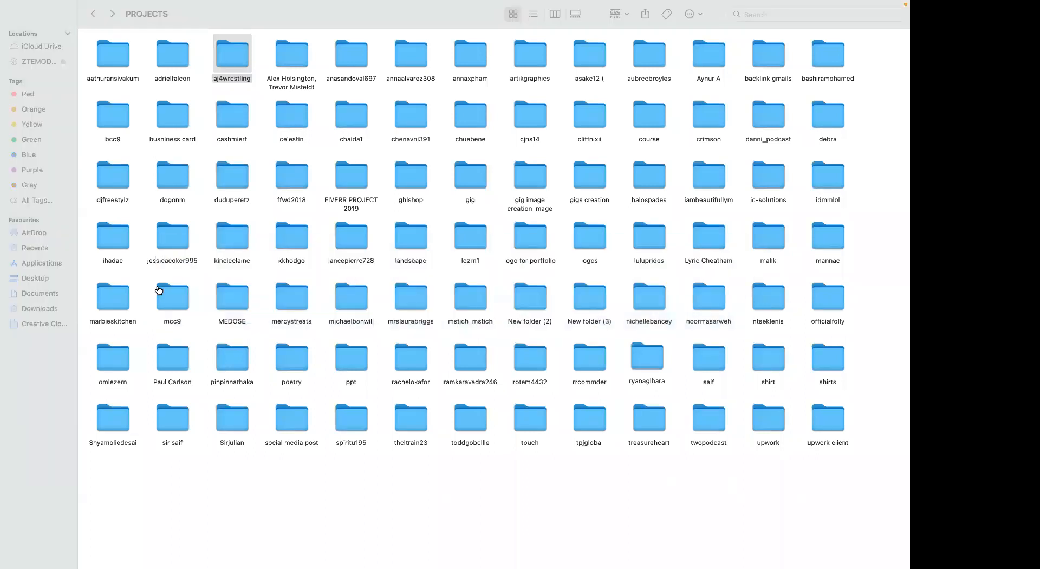
Open portrait.ai from the djfreestylz folder with Adobe Illustrator 2020.
{"action": "double_click", "coordinate": [115, 196]}
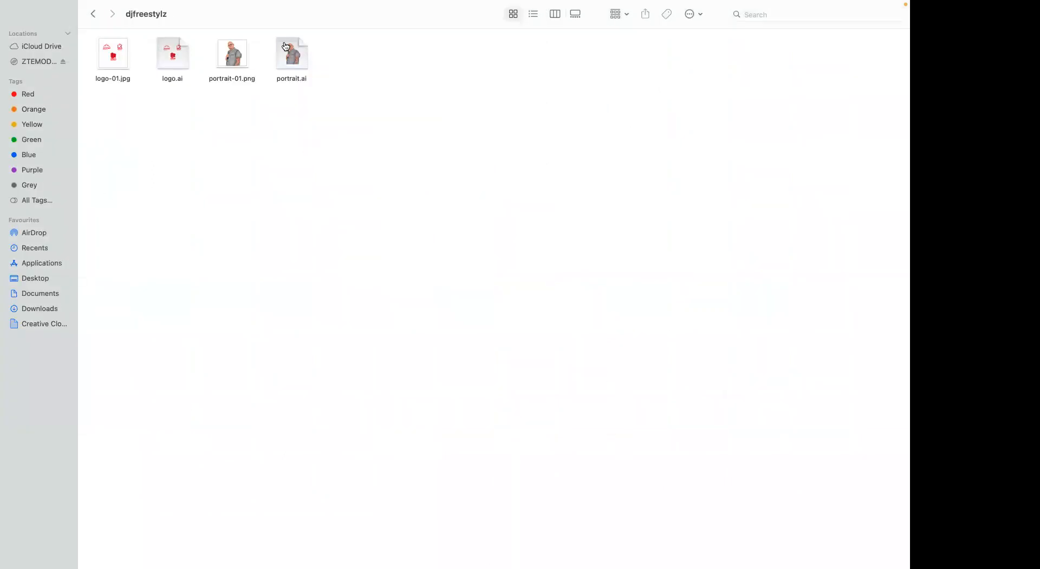
{"action": "right_click", "coordinate": [292, 60]}
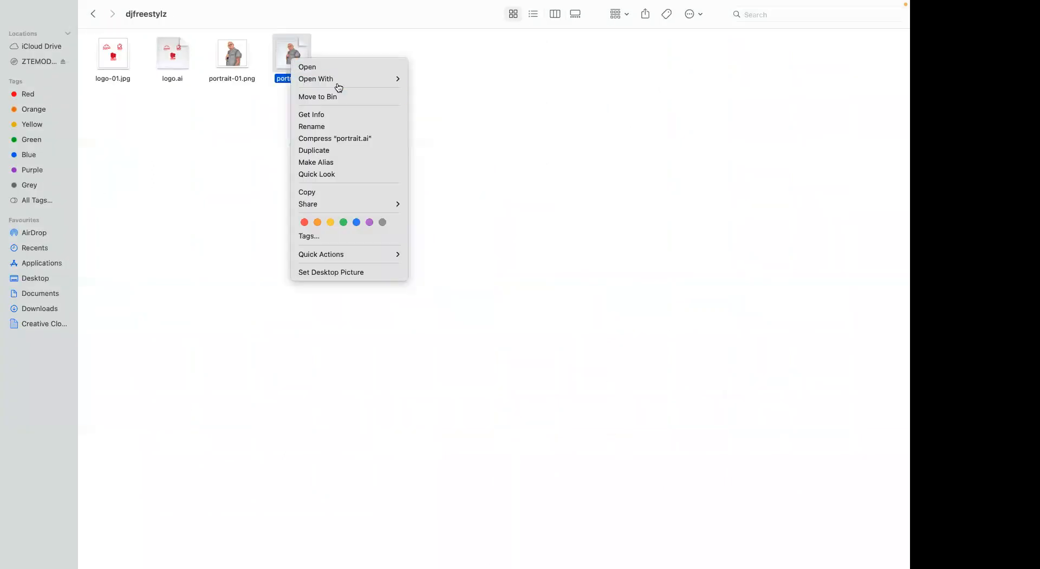
{"action": "mouse_move", "coordinate": [336, 80]}
{"action": "left_click", "coordinate": [425, 96]}
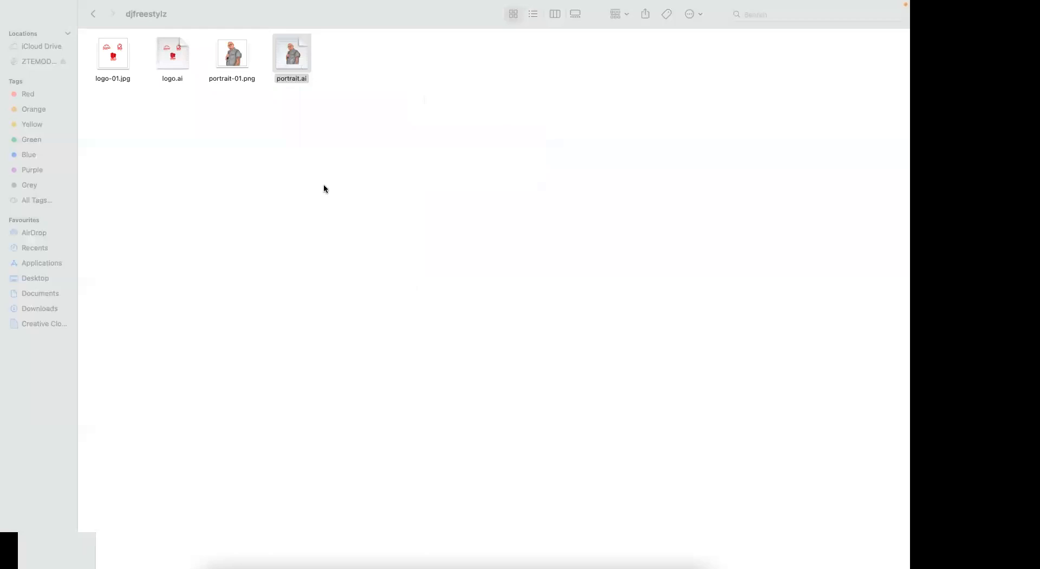
{"action": "left_click", "coordinate": [575, 296]}
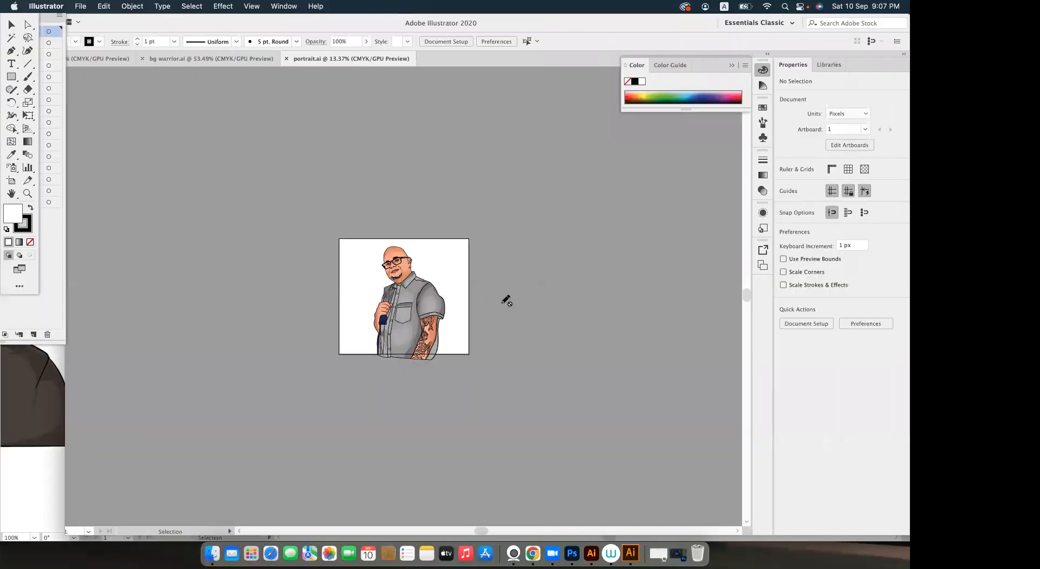
Examine the face, shirt shading and arm tattoo linework of the bald man's vector portrait.
{"action": "scroll", "coordinate": [425, 312], "scroll_direction": "up", "scroll_amount": 5}
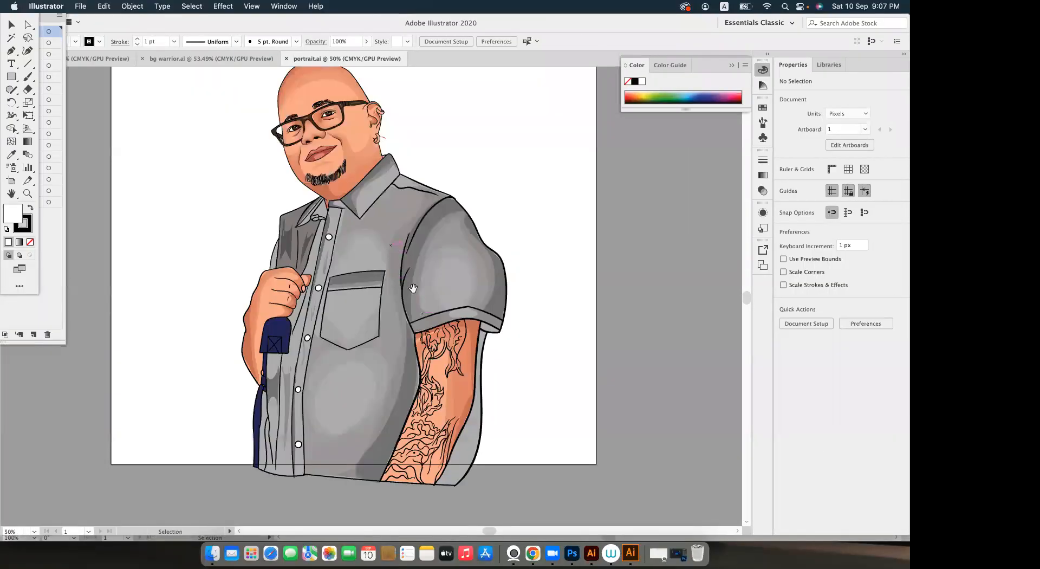
{"action": "scroll", "coordinate": [417, 279], "scroll_direction": "up", "scroll_amount": 2}
{"action": "left_click_drag", "start_coordinate": [436, 293], "coordinate": [443, 289]}
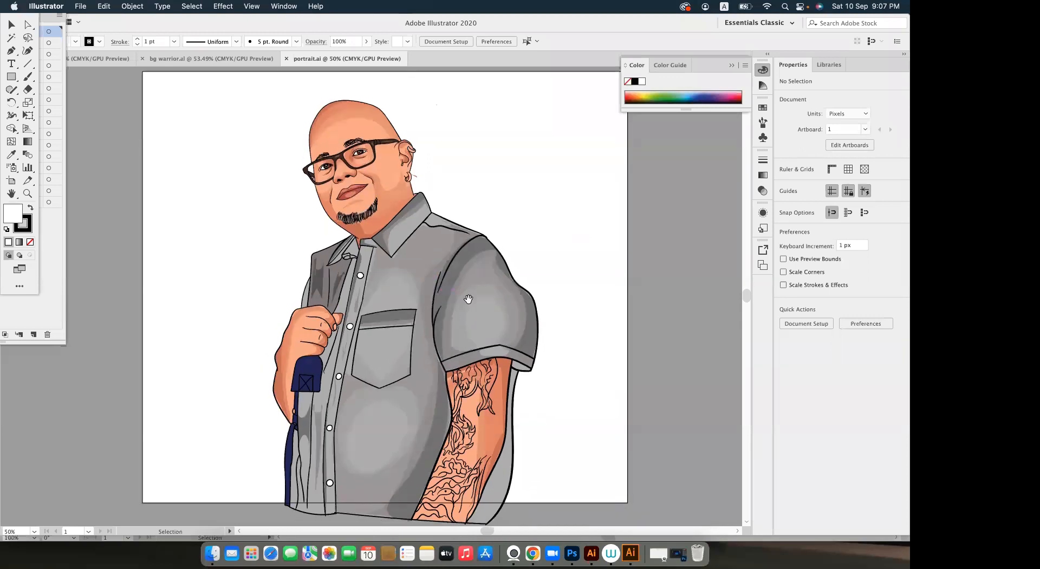
{"action": "scroll", "coordinate": [467, 467], "scroll_direction": "up", "scroll_amount": 2}
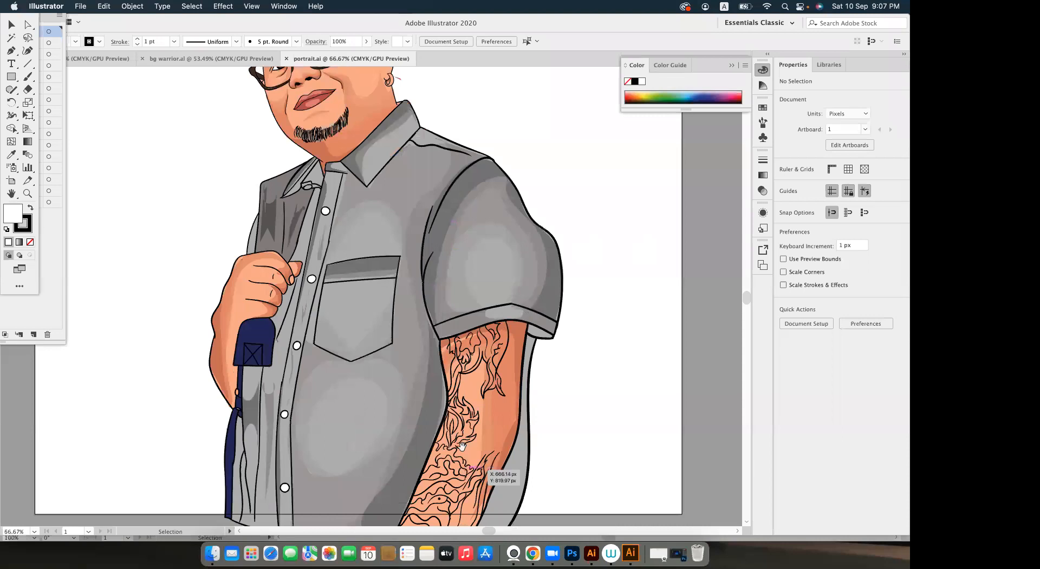
{"action": "scroll", "coordinate": [463, 449], "scroll_direction": "down", "scroll_amount": 2}
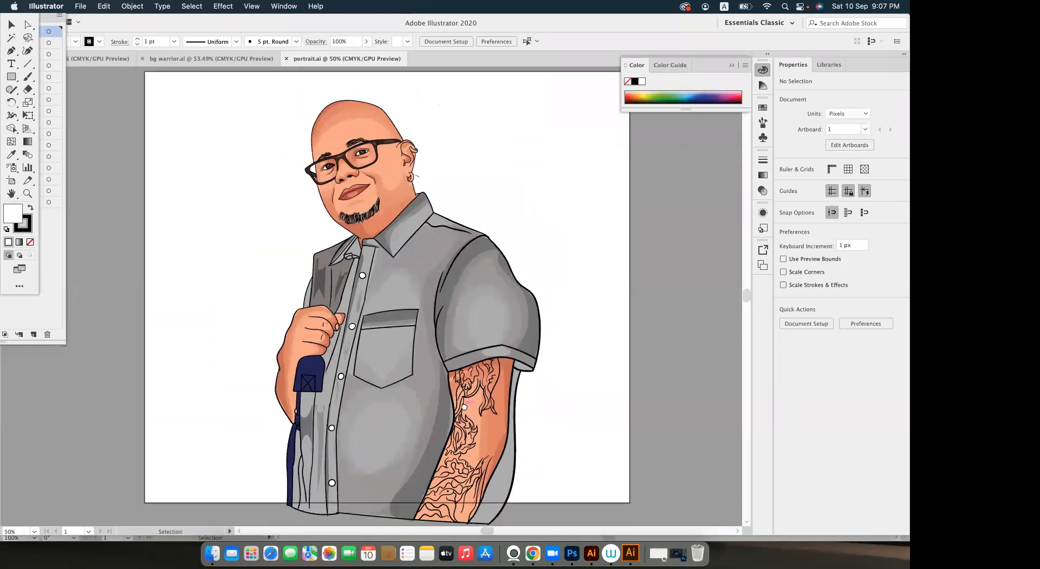
{"action": "scroll", "coordinate": [372, 192], "scroll_direction": "up", "scroll_amount": 4}
{"action": "scroll", "coordinate": [372, 190], "scroll_direction": "down", "scroll_amount": 3}
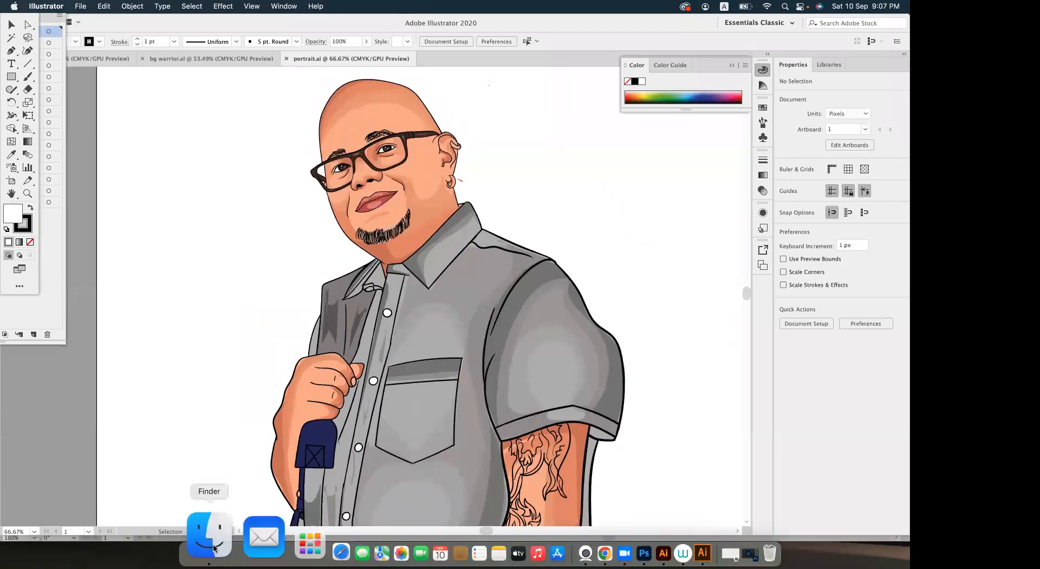
Switch to Finder, go back to the PROJECTS folder, and browse the artwork files in the mercystreats folder.
{"action": "left_click", "coordinate": [211, 536]}
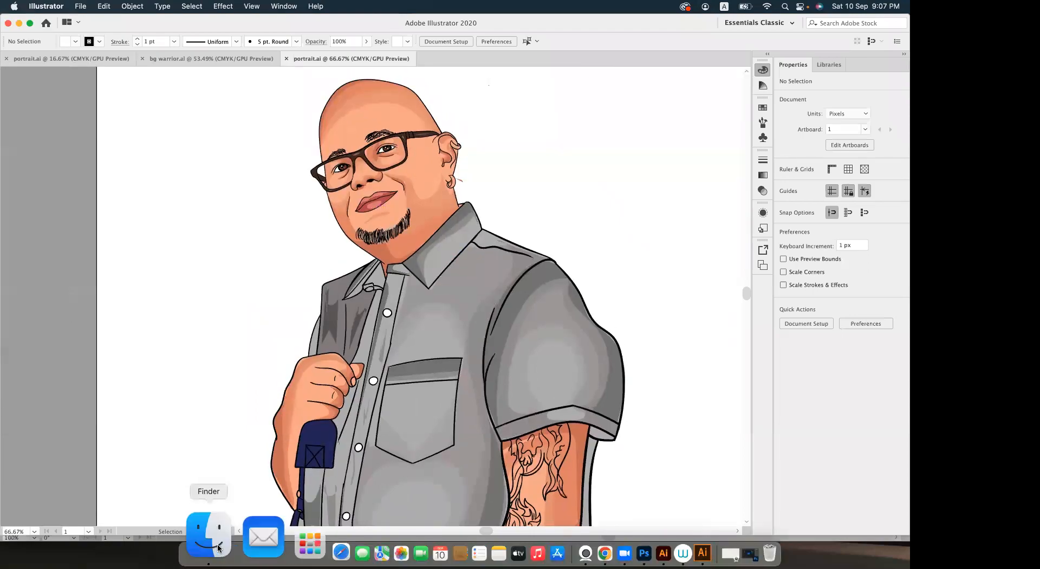
{"action": "left_click", "coordinate": [93, 18]}
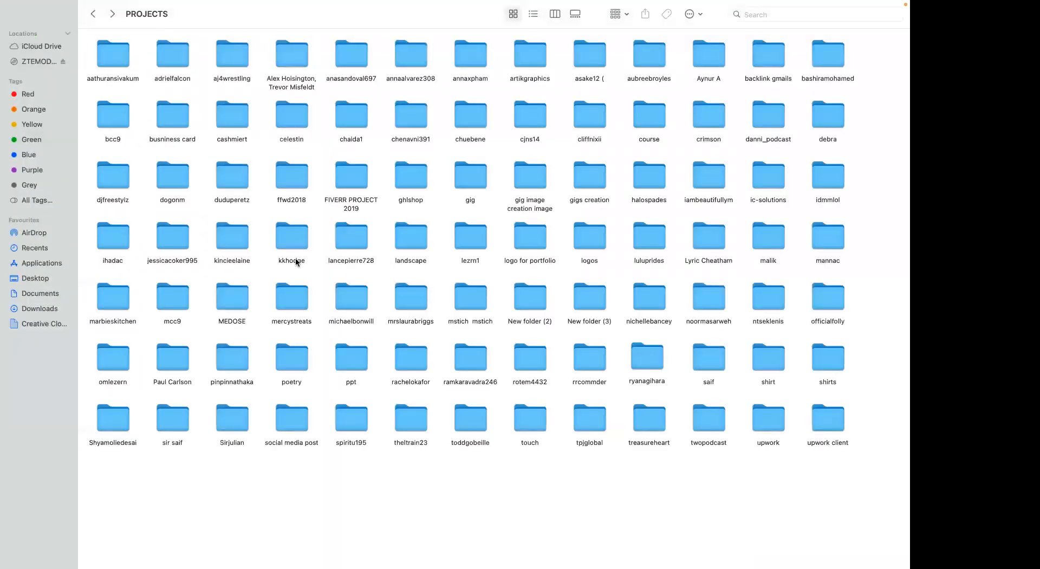
{"action": "double_click", "coordinate": [284, 293]}
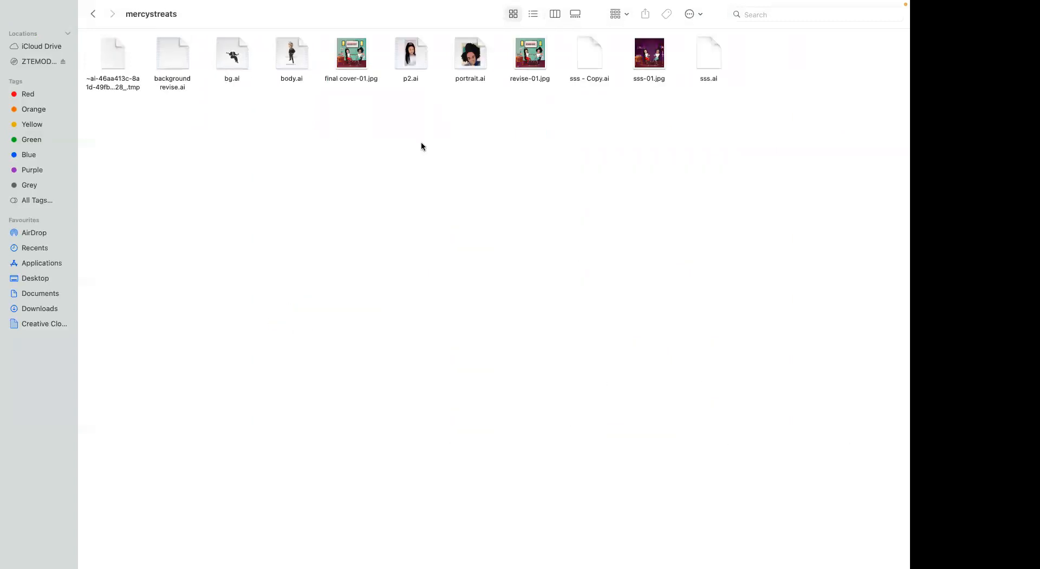
{"action": "left_click", "coordinate": [359, 62]}
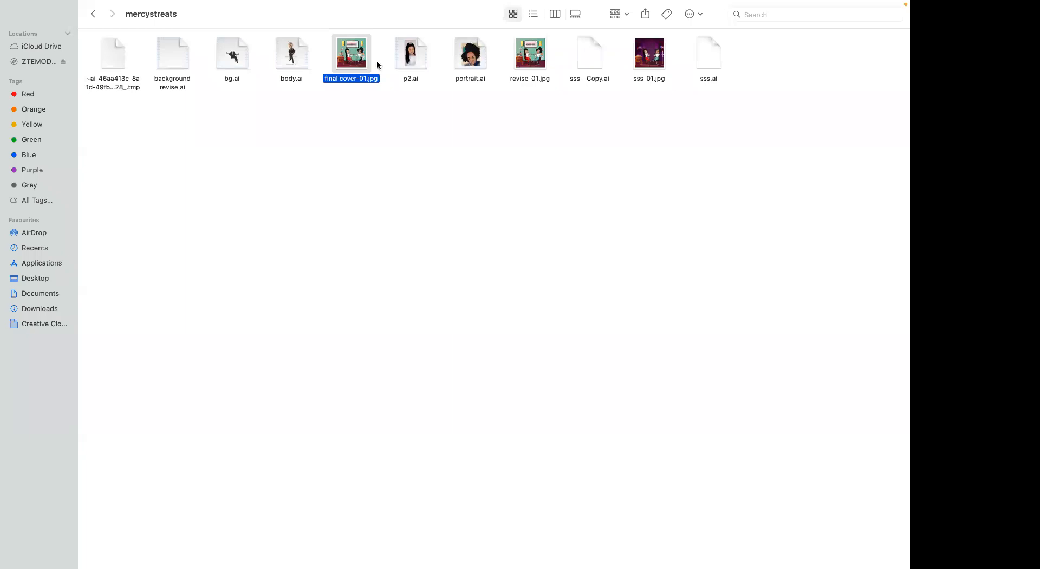
{"action": "left_click", "coordinate": [467, 60]}
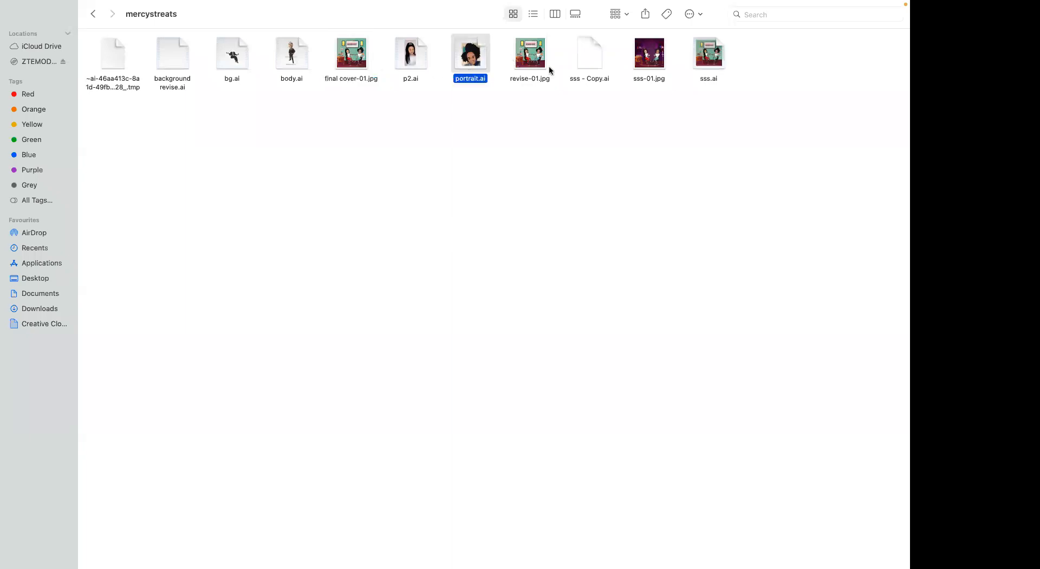
{"action": "left_click", "coordinate": [503, 64]}
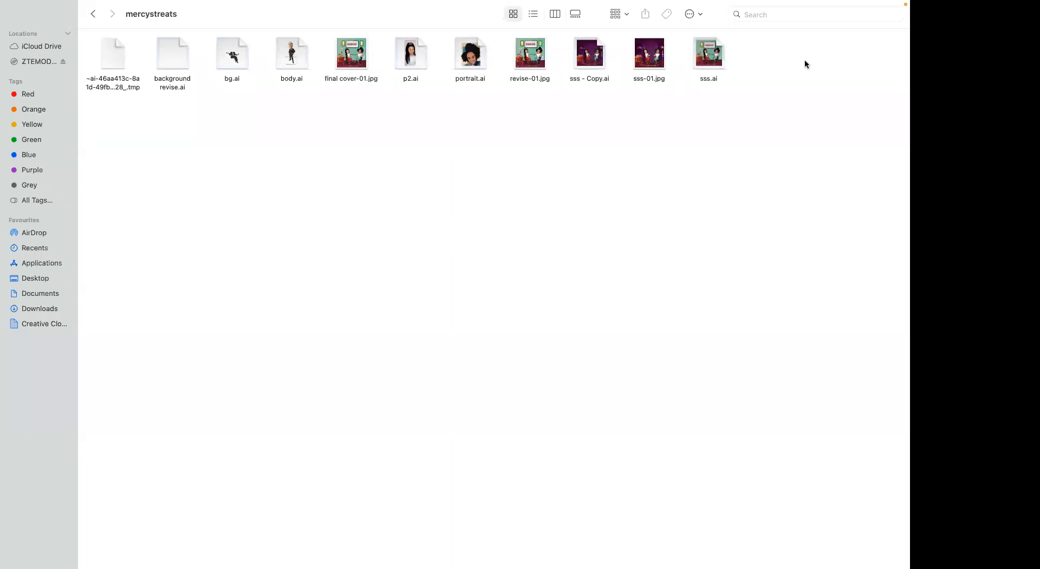
Open sss.ai from the mercystreats folder with Adobe Illustrator 2020.
{"action": "left_click", "coordinate": [713, 58]}
{"action": "right_click", "coordinate": [713, 59]}
{"action": "mouse_move", "coordinate": [738, 80]}
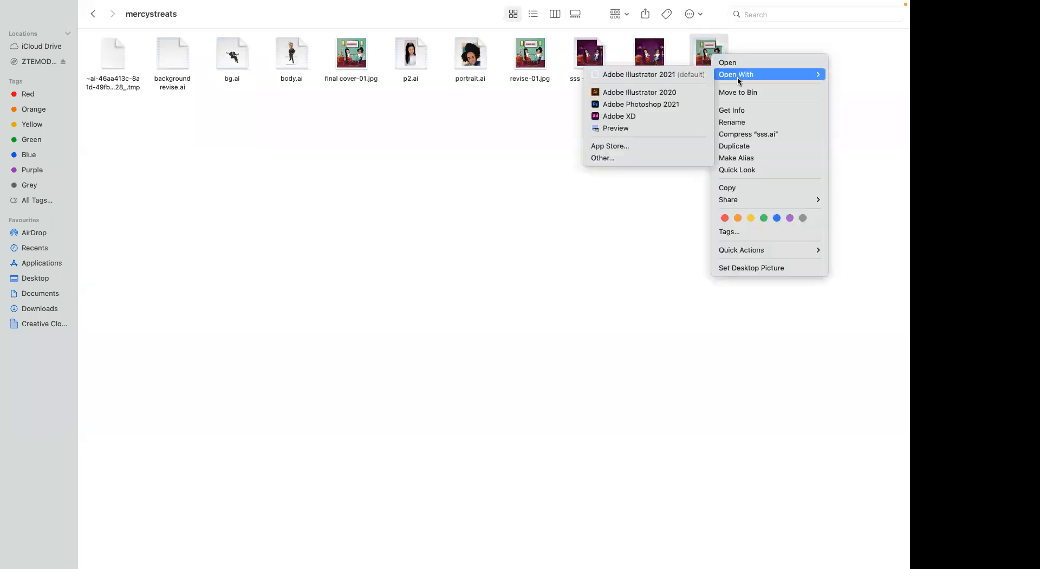
{"action": "left_click", "coordinate": [639, 92]}
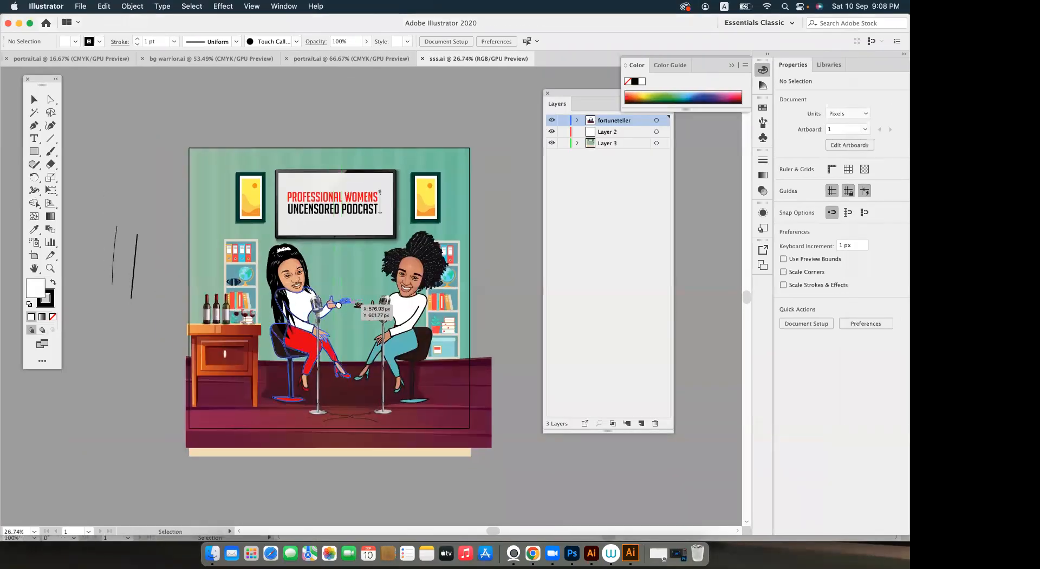
Examine the podcast cover's two seated women, microphones and title screen up close.
{"action": "scroll", "coordinate": [341, 310], "scroll_direction": "up", "scroll_amount": 4}
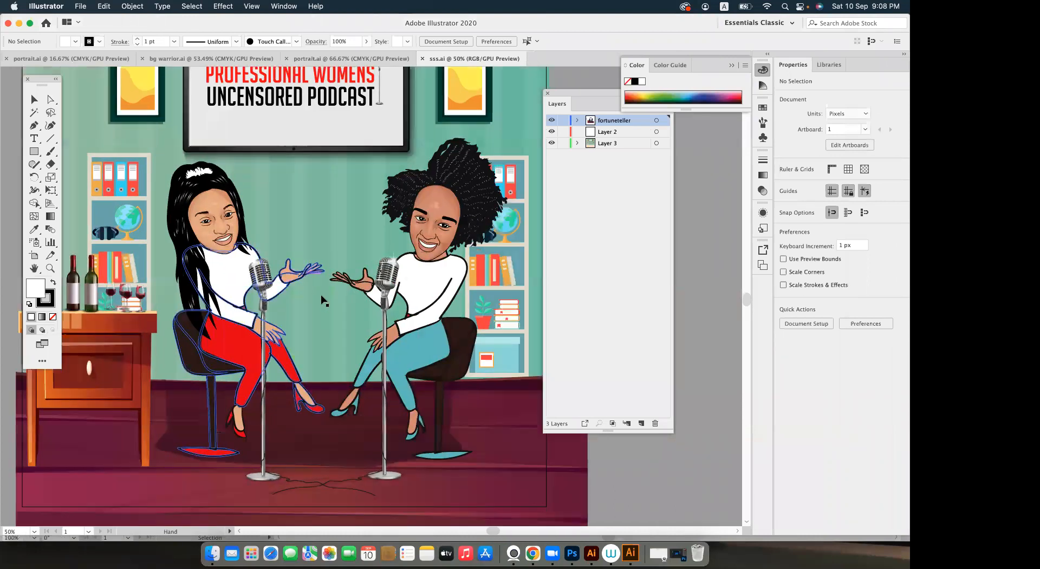
{"action": "scroll", "coordinate": [321, 296], "scroll_direction": "up", "scroll_amount": 1}
{"action": "left_click_drag", "start_coordinate": [320, 263], "coordinate": [363, 474]}
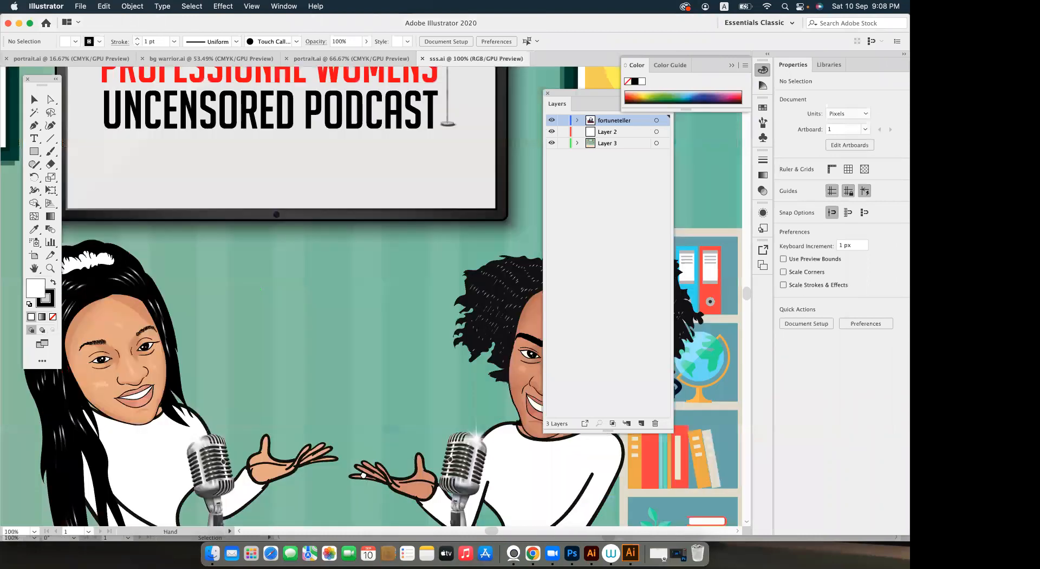
{"action": "scroll", "coordinate": [346, 433], "scroll_direction": "down", "scroll_amount": 1}
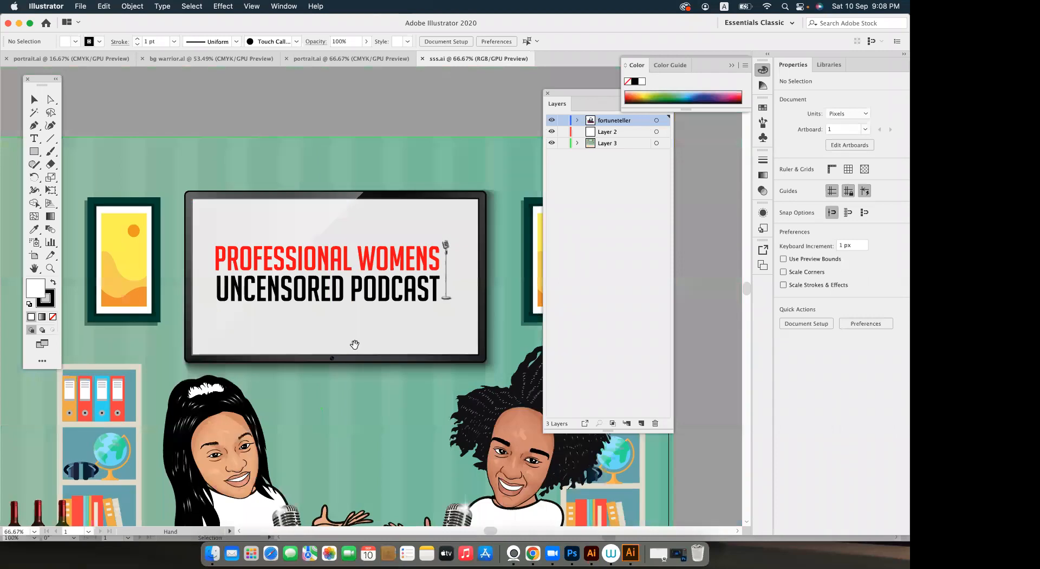
{"action": "left_click_drag", "start_coordinate": [366, 407], "coordinate": [355, 344]}
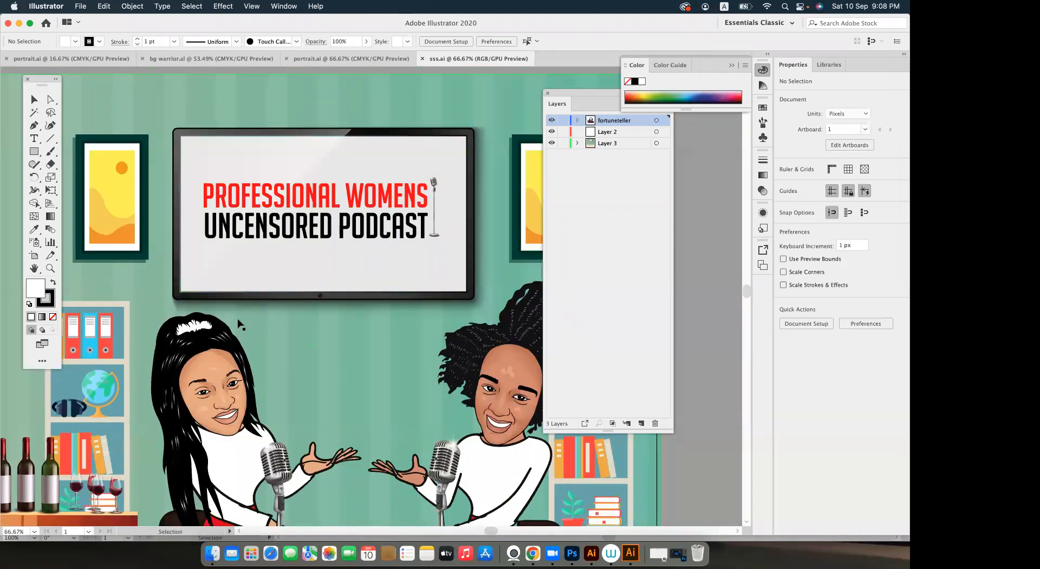
{"action": "scroll", "coordinate": [239, 324], "scroll_direction": "down", "scroll_amount": 2}
{"action": "scroll", "coordinate": [239, 323], "scroll_direction": "right", "scroll_amount": 2}
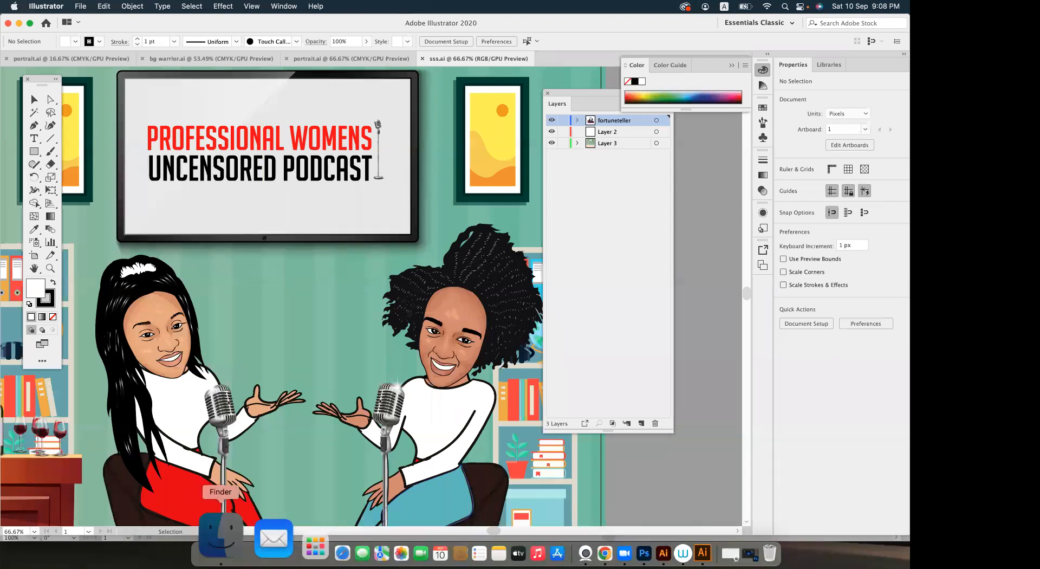
Switch to Finder, go back to the Documents folder, and open the landscape folder nested inside its landscape folder.
{"action": "left_click", "coordinate": [215, 533]}
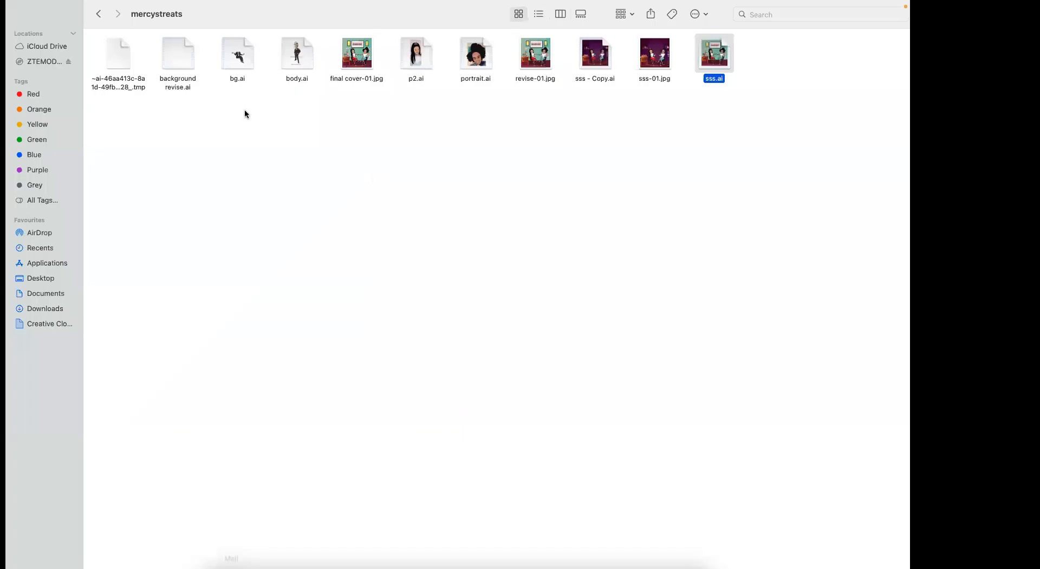
{"action": "left_click", "coordinate": [93, 15]}
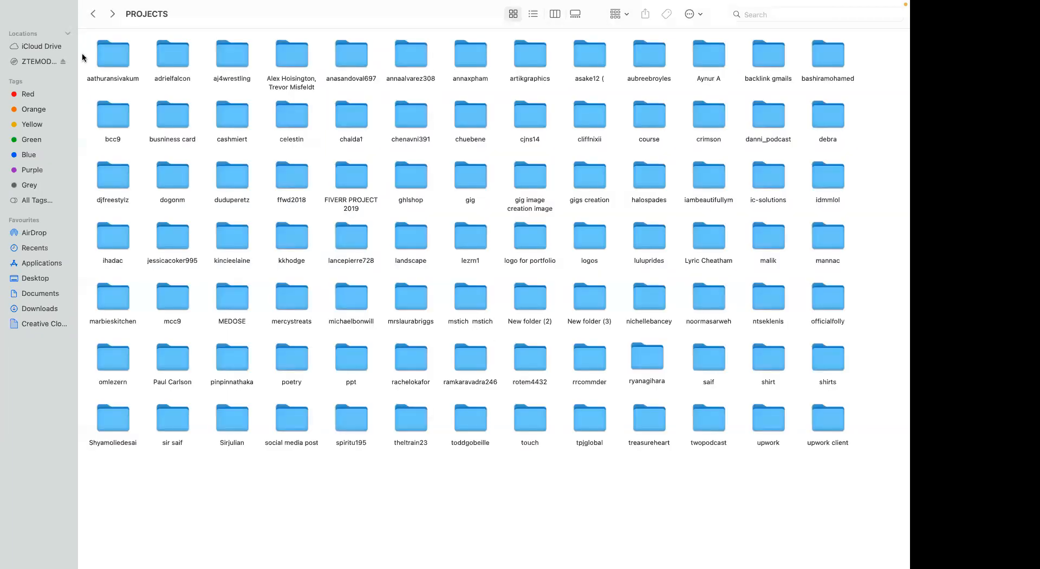
{"action": "left_click", "coordinate": [93, 14]}
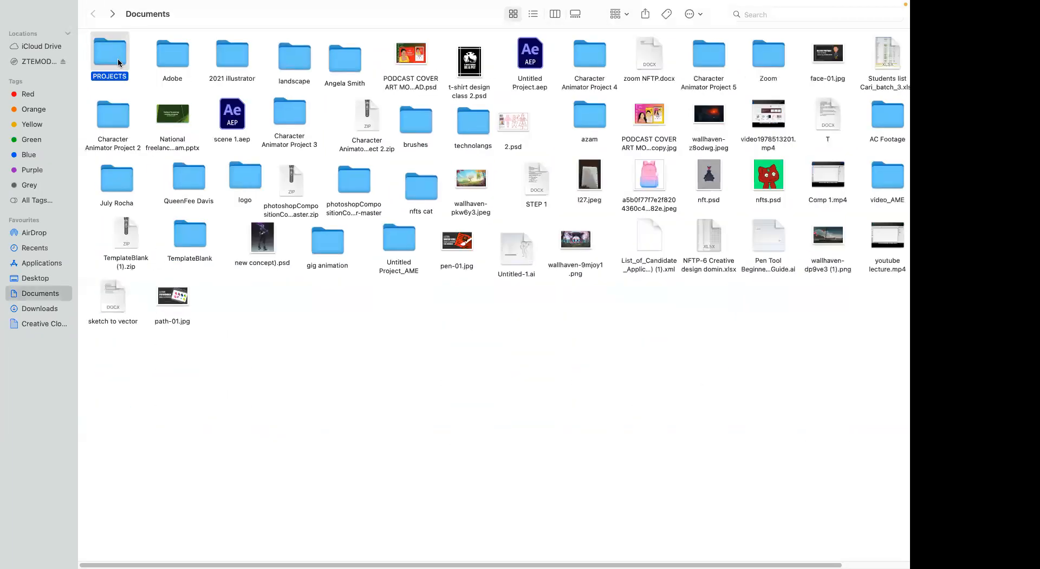
{"action": "key", "text": "l"}
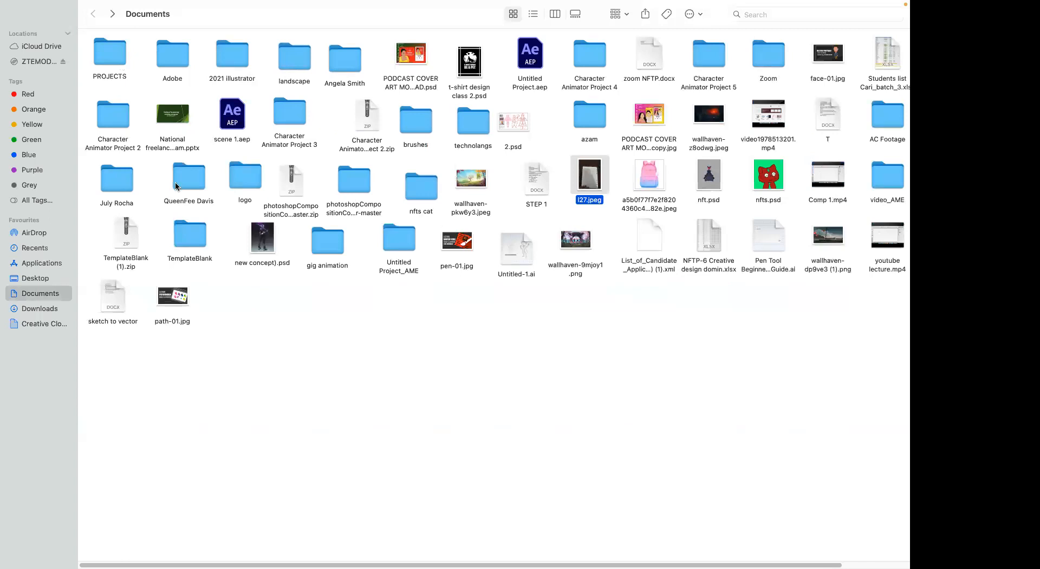
{"action": "left_click", "coordinate": [100, 54]}
{"action": "key", "text": "l"}
{"action": "double_click", "coordinate": [295, 57]}
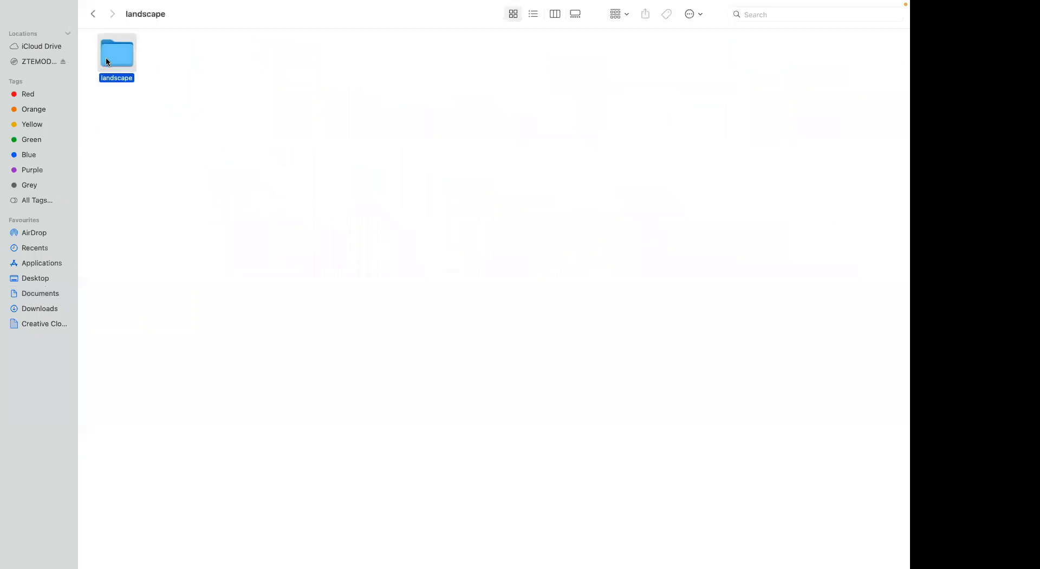
{"action": "double_click", "coordinate": [115, 61]}
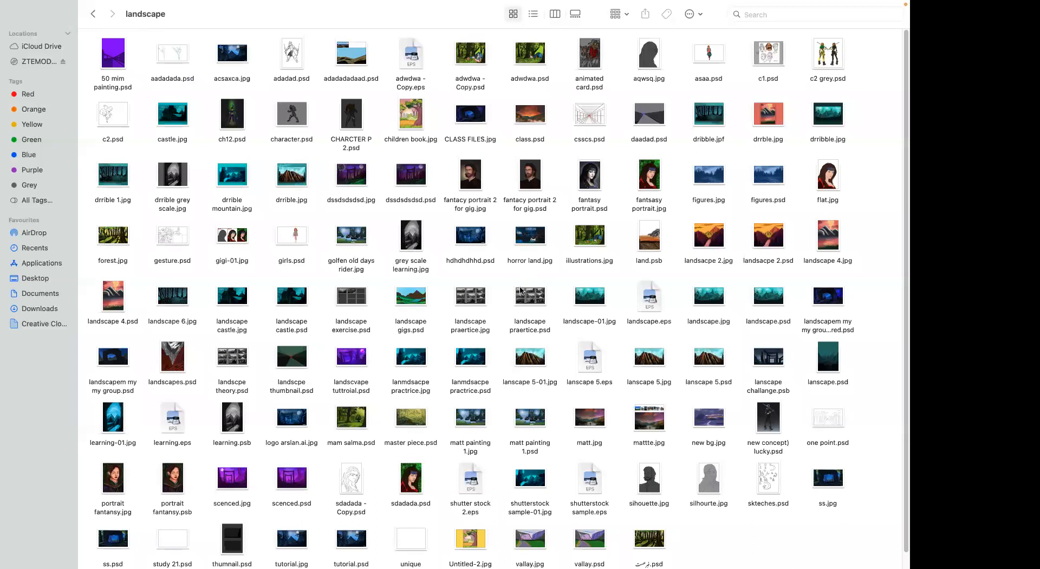
Open landscape praertice.psd in Photoshop and shift the top-row grayscale thumbnails slightly sideways.
{"action": "left_click", "coordinate": [521, 290]}
{"action": "double_click", "coordinate": [525, 298]}
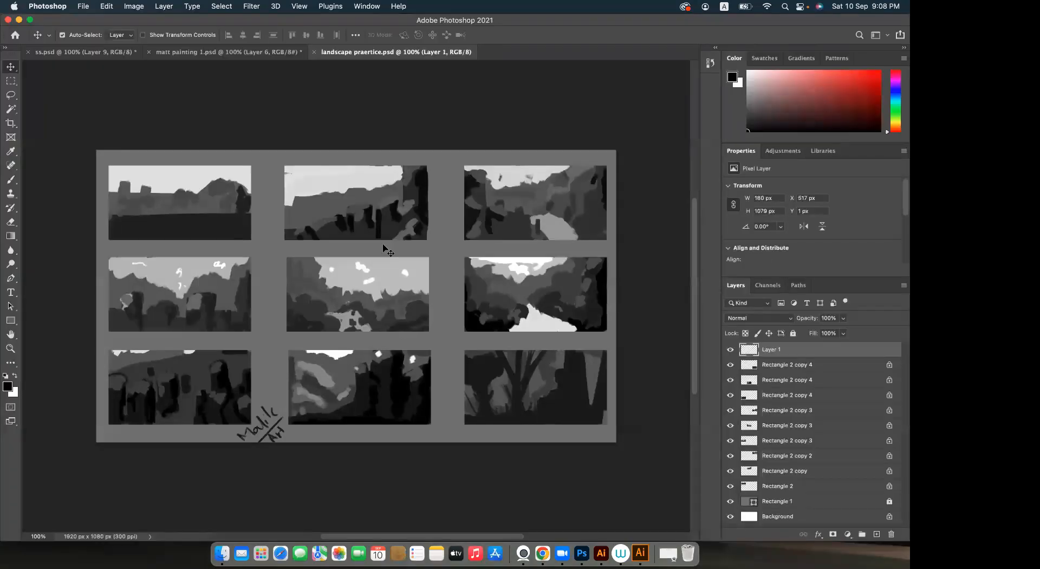
{"action": "left_click_drag", "start_coordinate": [352, 220], "coordinate": [342, 219]}
{"action": "left_click_drag", "start_coordinate": [226, 216], "coordinate": [245, 215]}
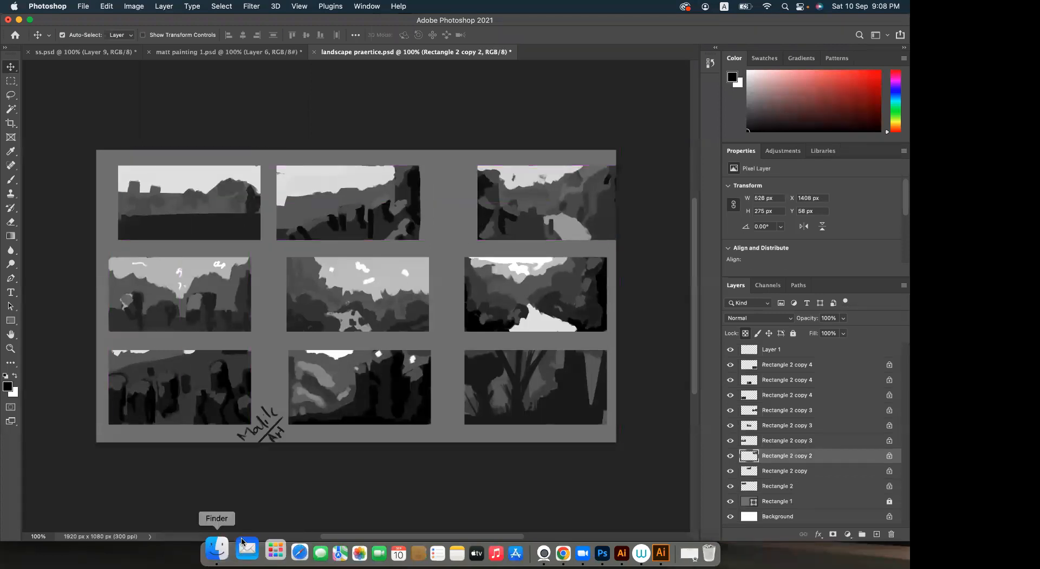
Open sdadada.psd from the landscape folder in Finder and inspect its Layer 2 and Layer 9 by toggling their visibility.
{"action": "left_click", "coordinate": [221, 536]}
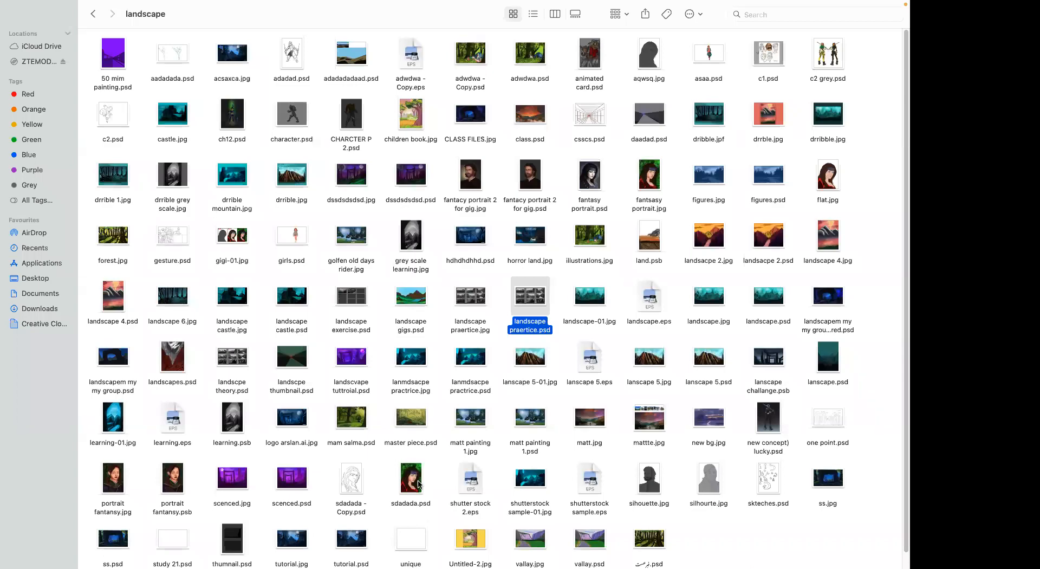
{"action": "double_click", "coordinate": [417, 482]}
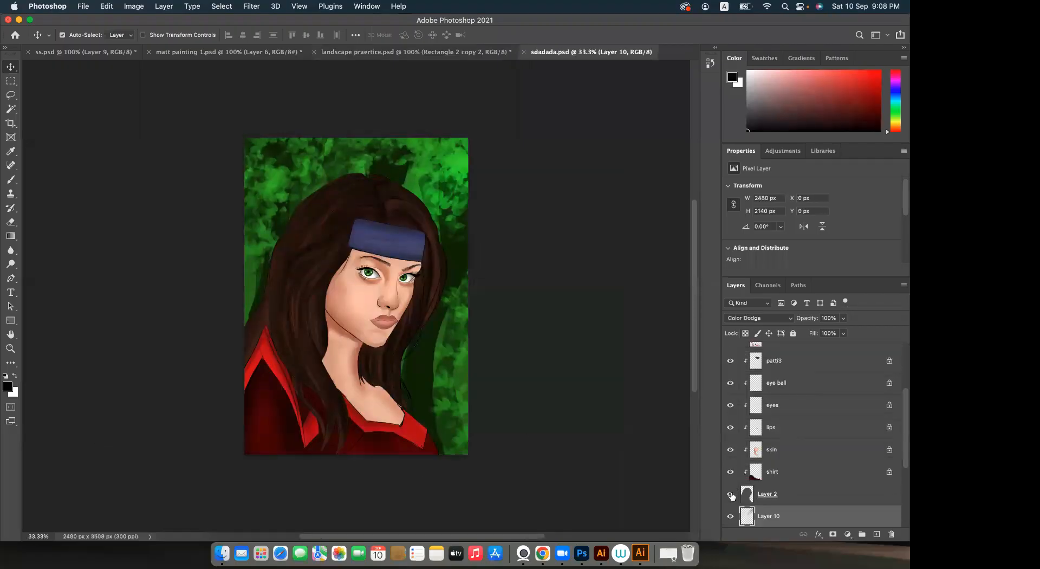
{"action": "left_click", "coordinate": [730, 495]}
{"action": "left_click", "coordinate": [730, 495]}
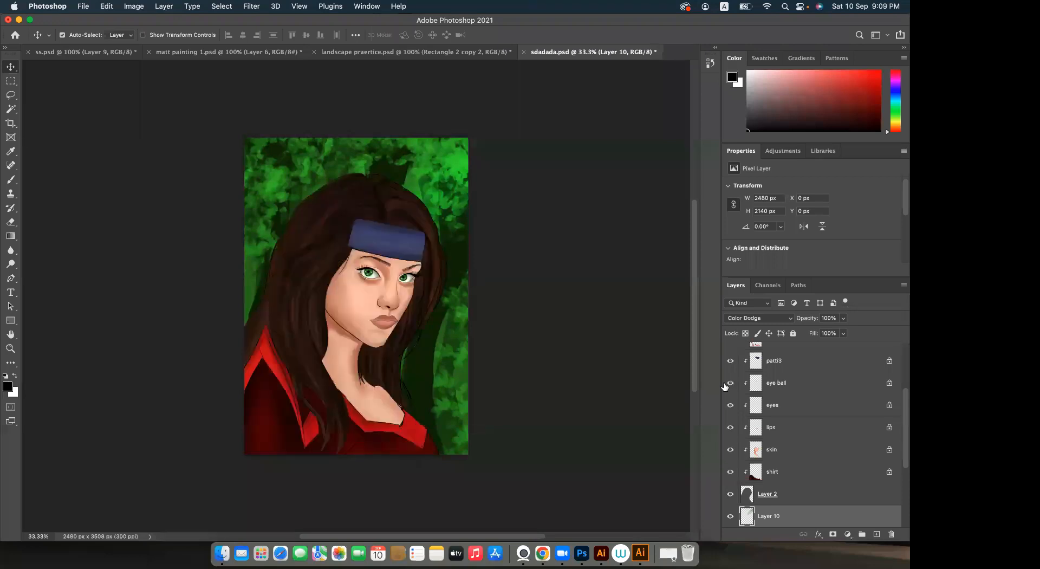
{"action": "scroll", "coordinate": [728, 366], "scroll_direction": "up", "scroll_amount": 3}
{"action": "scroll", "coordinate": [728, 366], "scroll_direction": "up", "scroll_amount": 2}
{"action": "left_click", "coordinate": [730, 353]}
{"action": "left_click", "coordinate": [729, 355]}
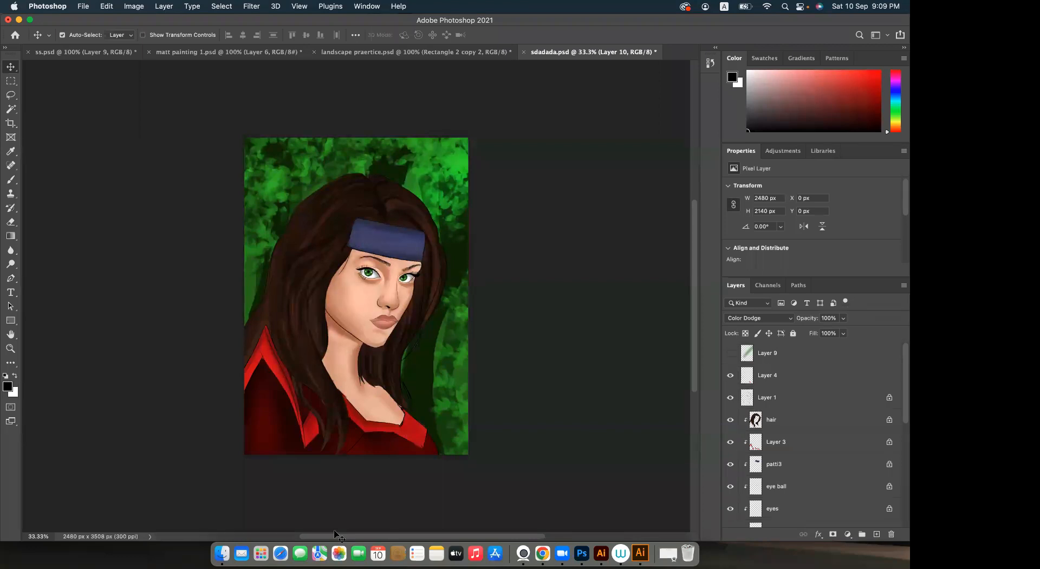
Return to the landscape folder in Finder and open tutorial.psd for a closer view of the moonlit scene.
{"action": "left_click", "coordinate": [231, 547]}
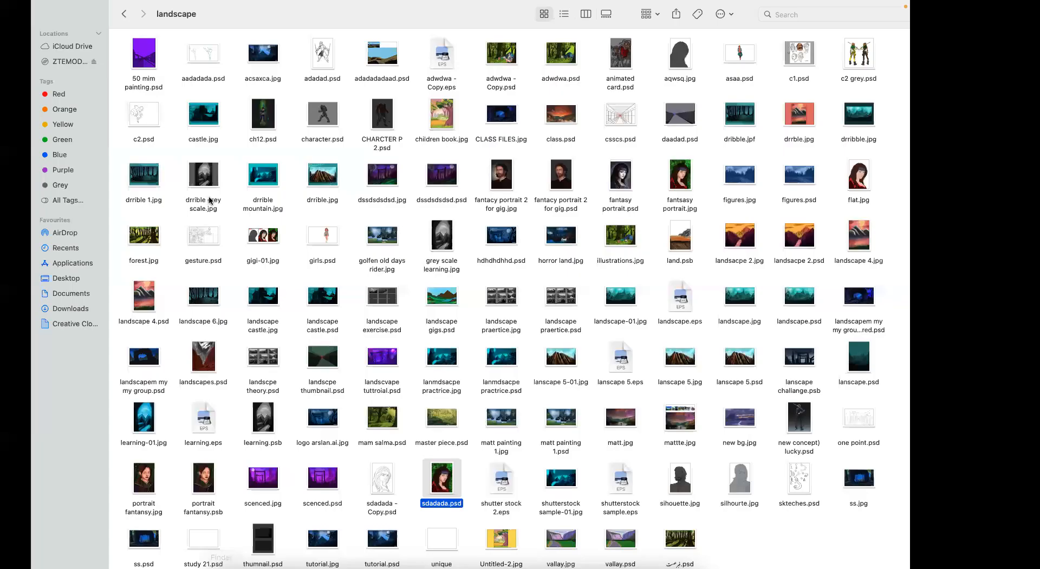
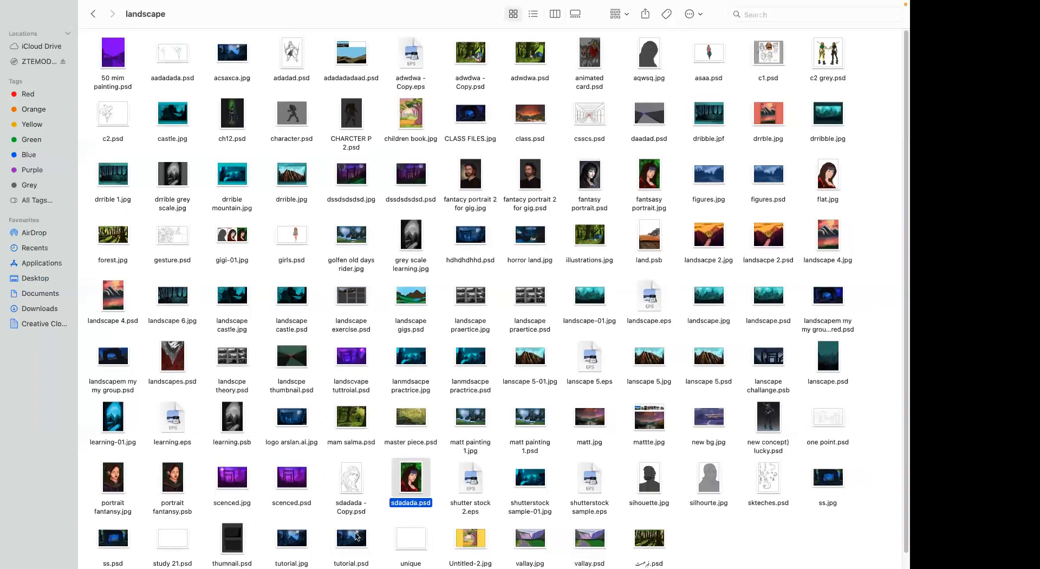
{"action": "double_click", "coordinate": [356, 536]}
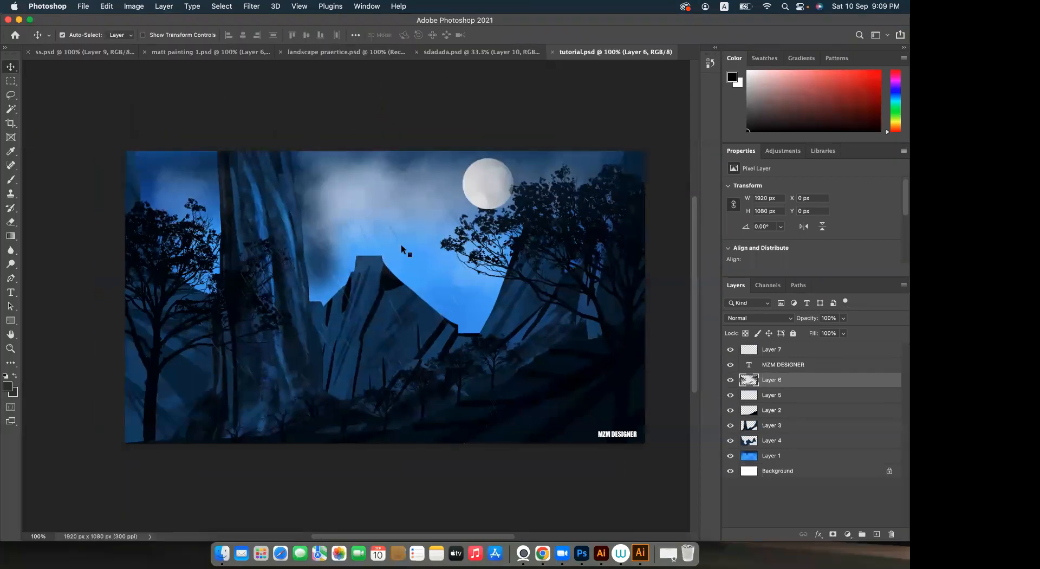
{"action": "scroll", "coordinate": [400, 244], "scroll_direction": "up", "scroll_amount": 3}
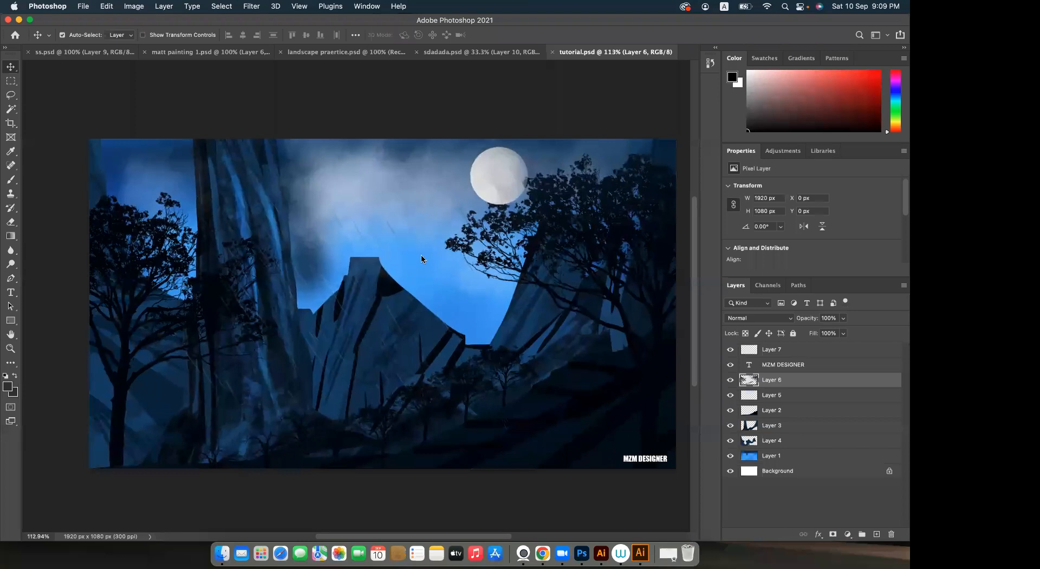
Inspect the moonlit landscape's layers by hiding and reshowing Layer 1, Layer 4, Layer 3, Layer 2, Layer 6 and the MZM DESIGNER text.
{"action": "left_click", "coordinate": [730, 456]}
{"action": "left_click", "coordinate": [730, 457]}
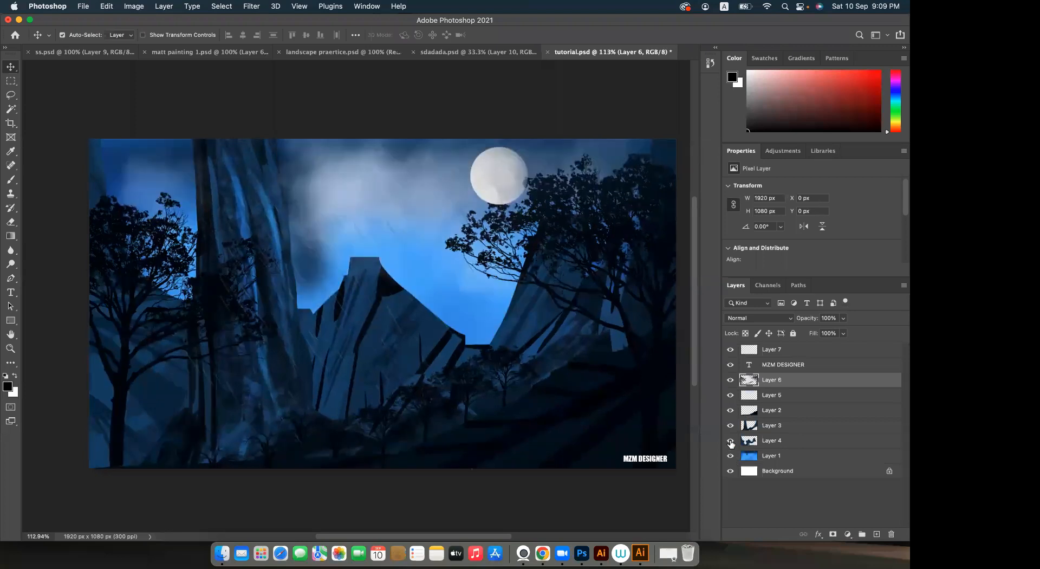
{"action": "left_click", "coordinate": [730, 441]}
{"action": "left_click", "coordinate": [731, 441]}
{"action": "left_click", "coordinate": [730, 425]}
{"action": "left_click", "coordinate": [730, 425]}
{"action": "left_click", "coordinate": [730, 410]}
{"action": "left_click", "coordinate": [730, 410]}
{"action": "left_click", "coordinate": [730, 380]}
{"action": "left_click", "coordinate": [730, 380]}
{"action": "left_click", "coordinate": [730, 380]}
{"action": "left_click", "coordinate": [730, 379]}
{"action": "left_click", "coordinate": [729, 365]}
{"action": "left_click", "coordinate": [730, 365]}
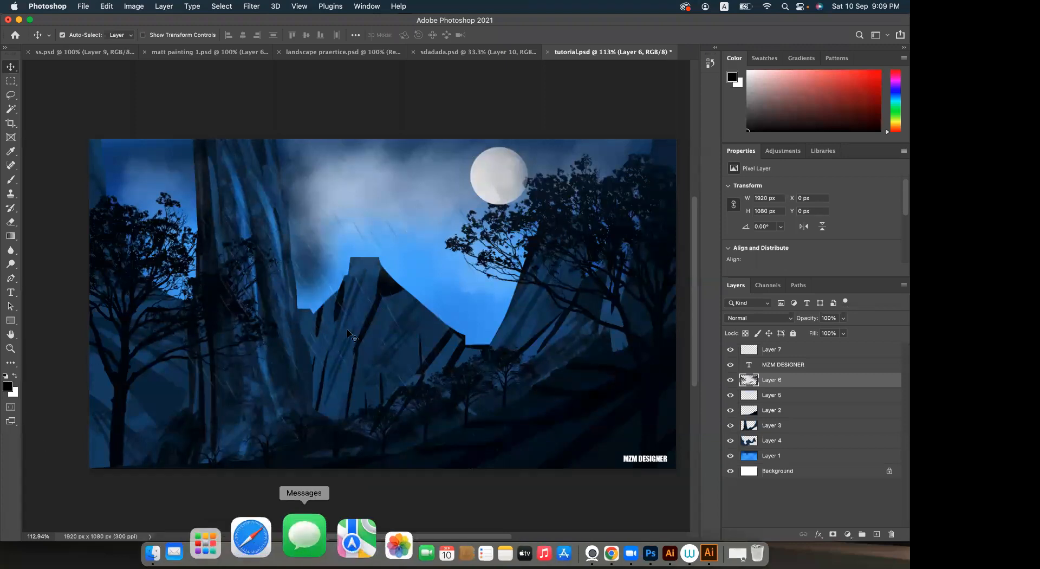
Move Layer 6 to X -15 px, Y -25 px, and check the Brush tool's Special Effects Brushes preset group.
{"action": "mouse_move", "coordinate": [139, 295]}
{"action": "left_mouse_down"}
{"action": "mouse_move", "coordinate": [214, 277]}
{"action": "mouse_move", "coordinate": [148, 271]}
{"action": "mouse_move", "coordinate": [126, 319]}
{"action": "left_mouse_up"}
{"action": "left_click", "coordinate": [11, 179]}
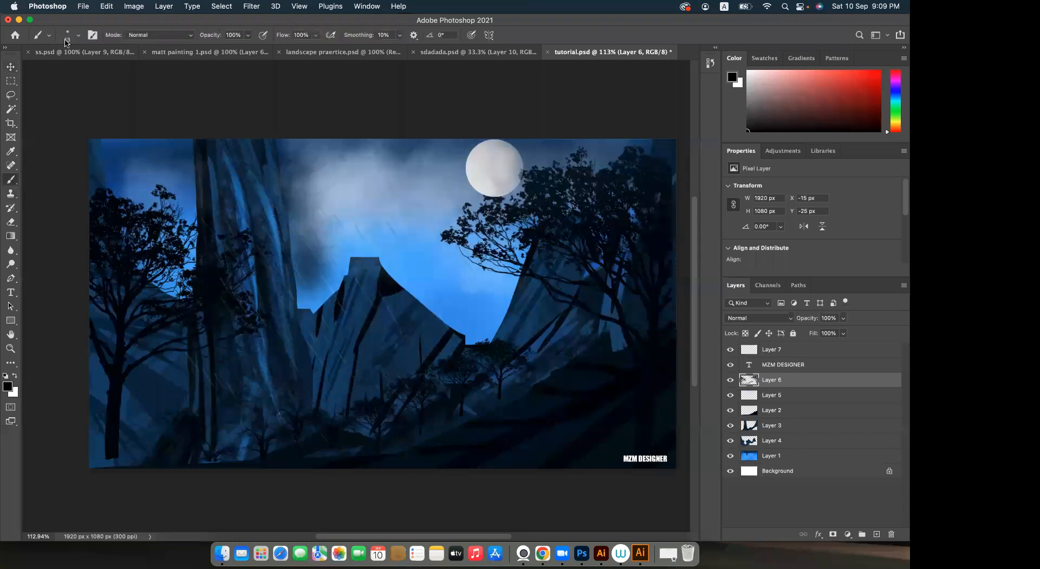
{"action": "left_click", "coordinate": [67, 36]}
{"action": "mouse_move", "coordinate": [154, 233]}
{"action": "left_mouse_down"}
{"action": "mouse_move", "coordinate": [346, 372]}
{"action": "mouse_move", "coordinate": [330, 379]}
{"action": "mouse_move", "coordinate": [254, 294]}
{"action": "left_mouse_up"}
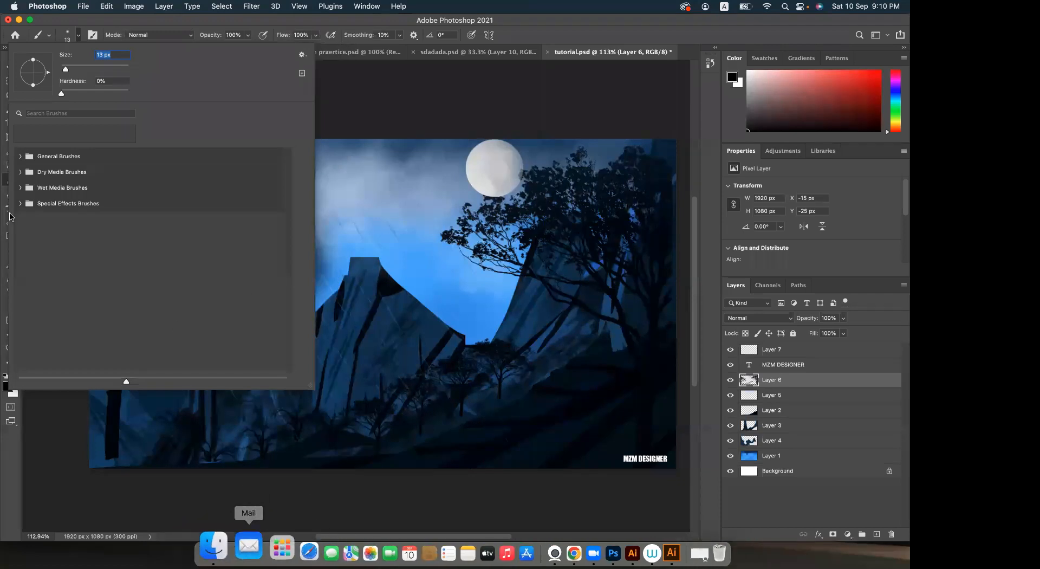
{"action": "left_click", "coordinate": [20, 204]}
{"action": "left_click", "coordinate": [21, 204]}
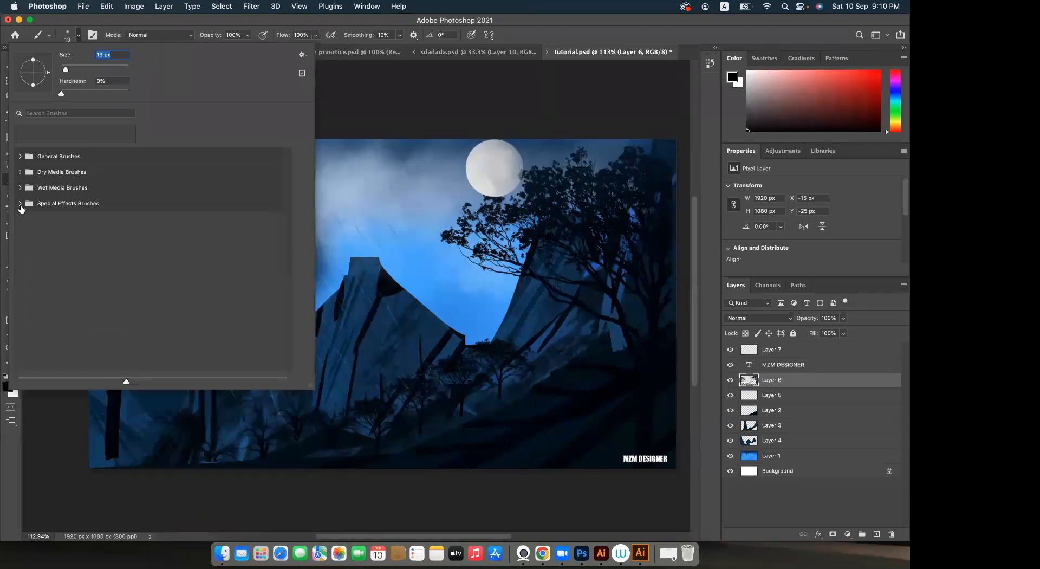
Switch to Chrome, search Google for davegreco in a new tab, and open the artist's ArtStation profile.
{"action": "left_click", "coordinate": [222, 552]}
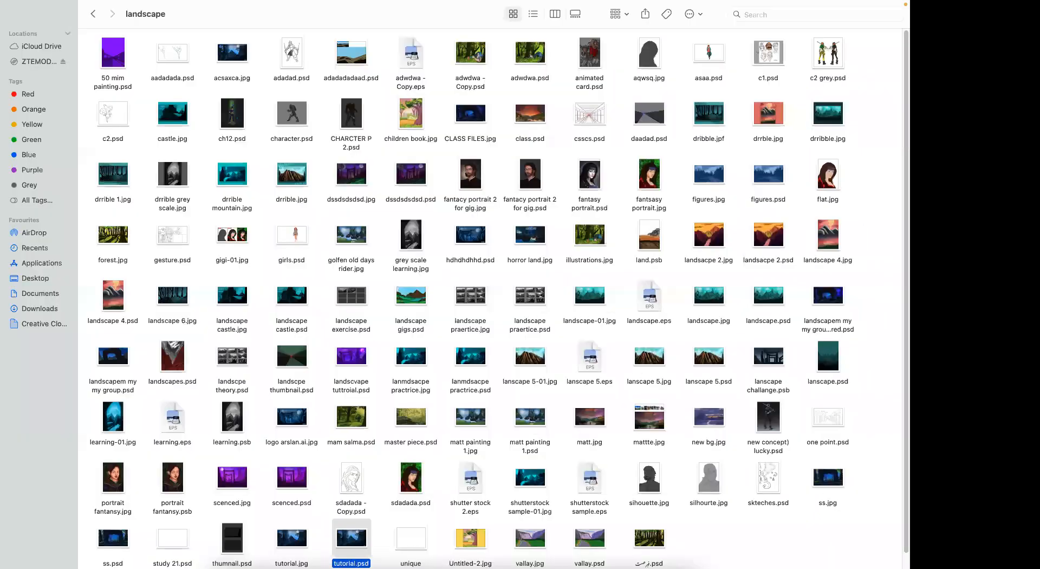
{"action": "key", "text": "super+Tab"}
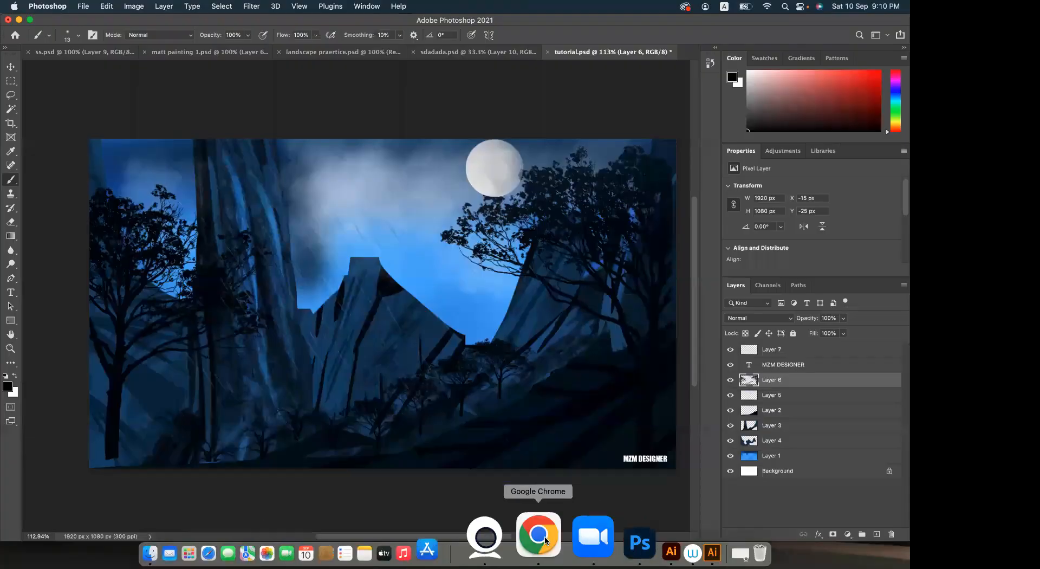
{"action": "left_click", "coordinate": [546, 540]}
{"action": "left_click", "coordinate": [856, 28]}
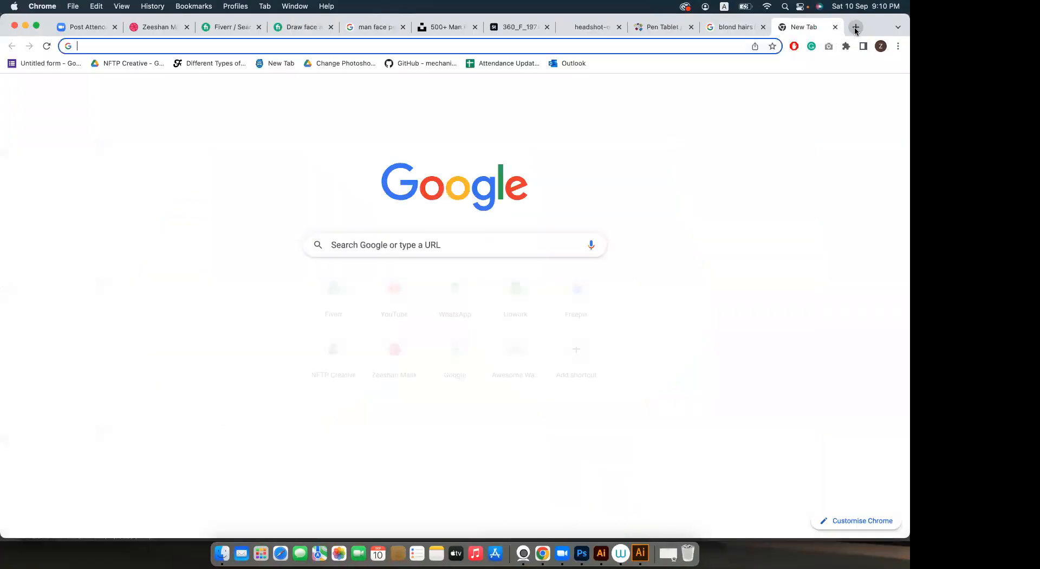
{"action": "type", "text": "davegreco"}
{"action": "key", "text": "Return"}
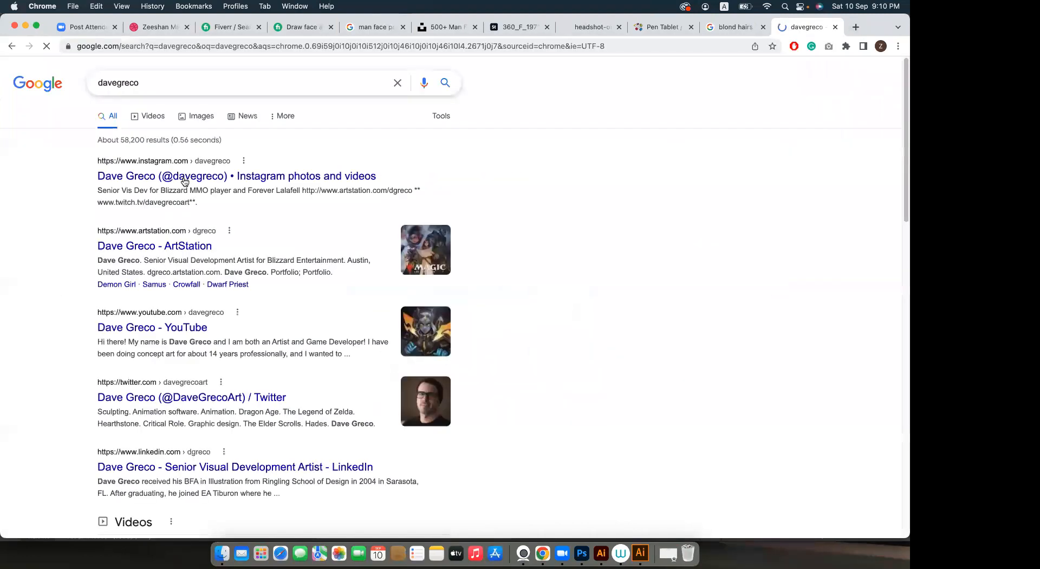
{"action": "left_click", "coordinate": [228, 234]}
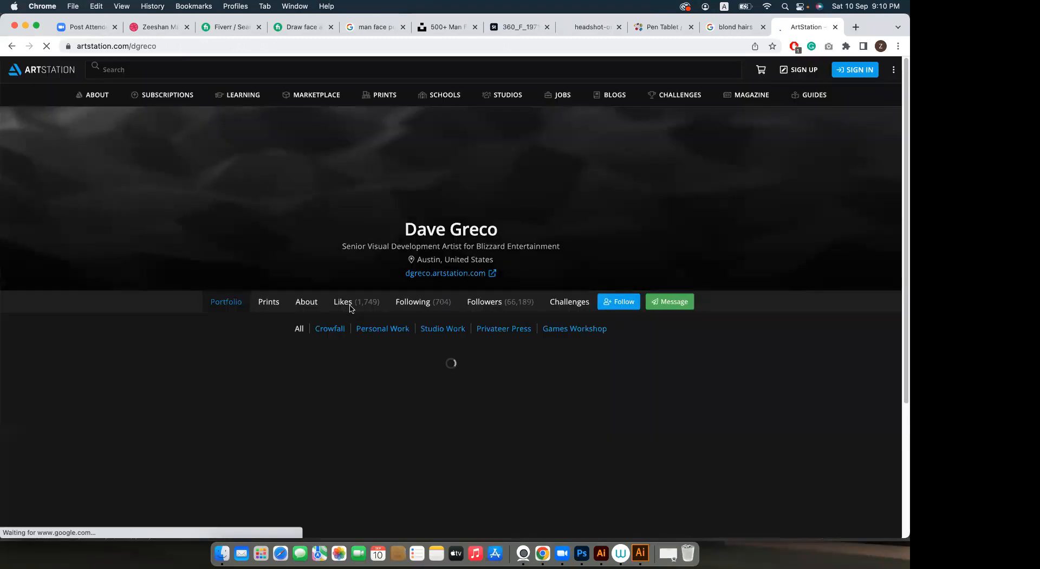
Browse the fantasy character and landscape paintings in Dave Greco's ArtStation portfolio.
{"action": "scroll", "coordinate": [579, 317], "scroll_direction": "down", "scroll_amount": 5}
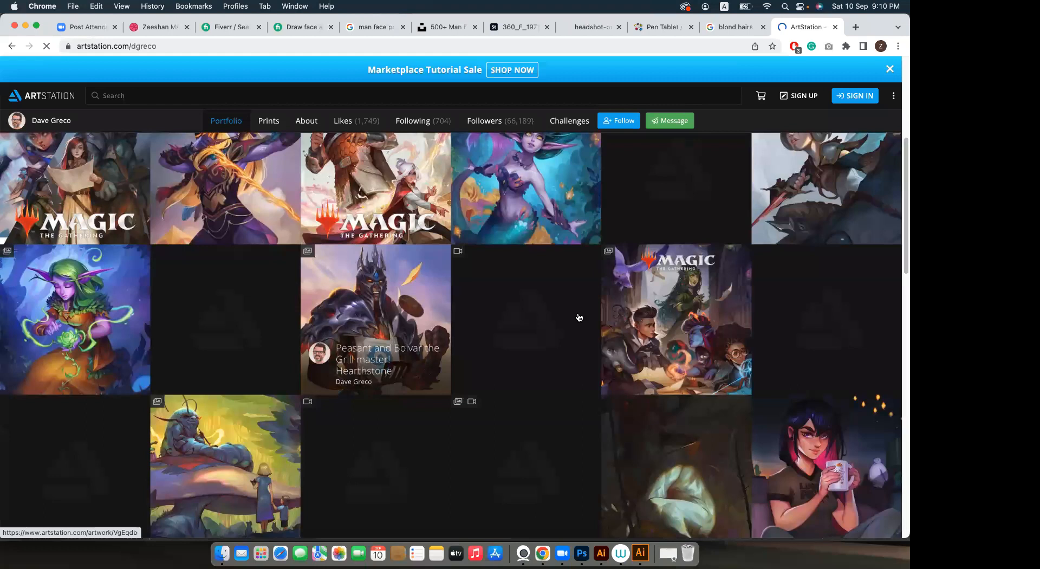
{"action": "scroll", "coordinate": [460, 283], "scroll_direction": "up", "scroll_amount": 3}
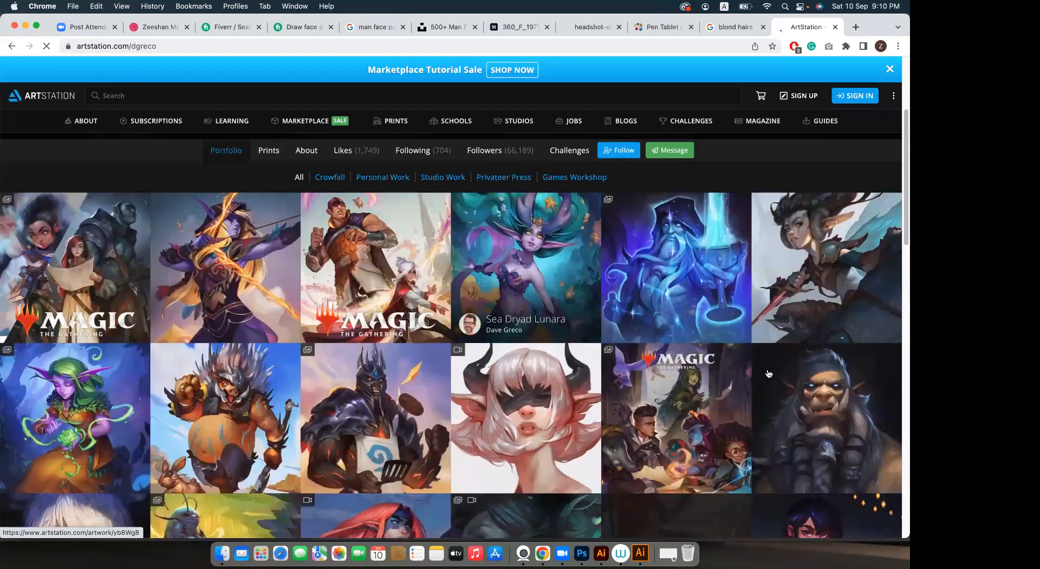
{"action": "scroll", "coordinate": [747, 303], "scroll_direction": "down", "scroll_amount": 1}
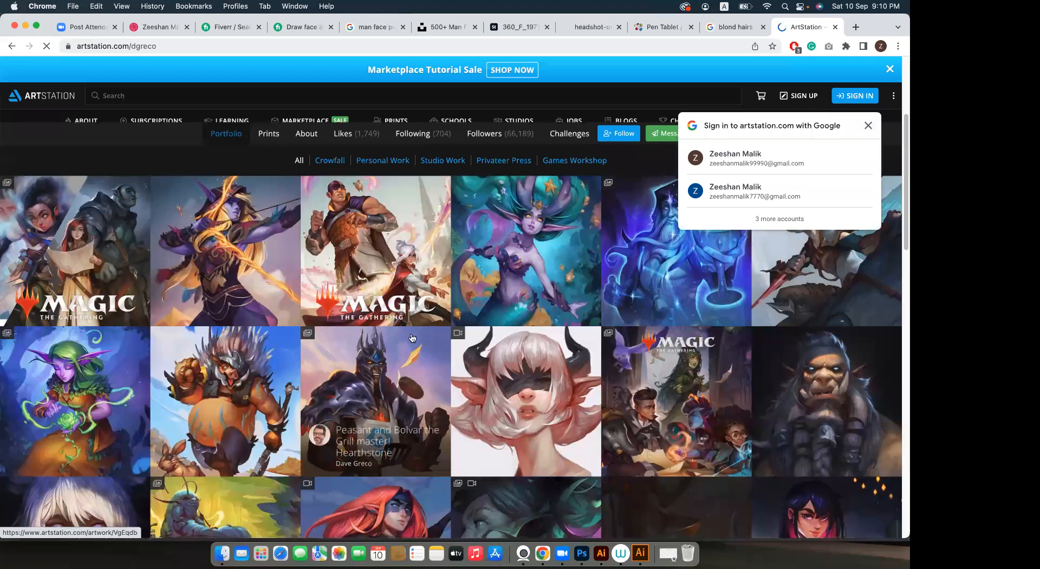
{"action": "scroll", "coordinate": [412, 337], "scroll_direction": "down", "scroll_amount": 3}
{"action": "scroll", "coordinate": [325, 333], "scroll_direction": "down", "scroll_amount": 5}
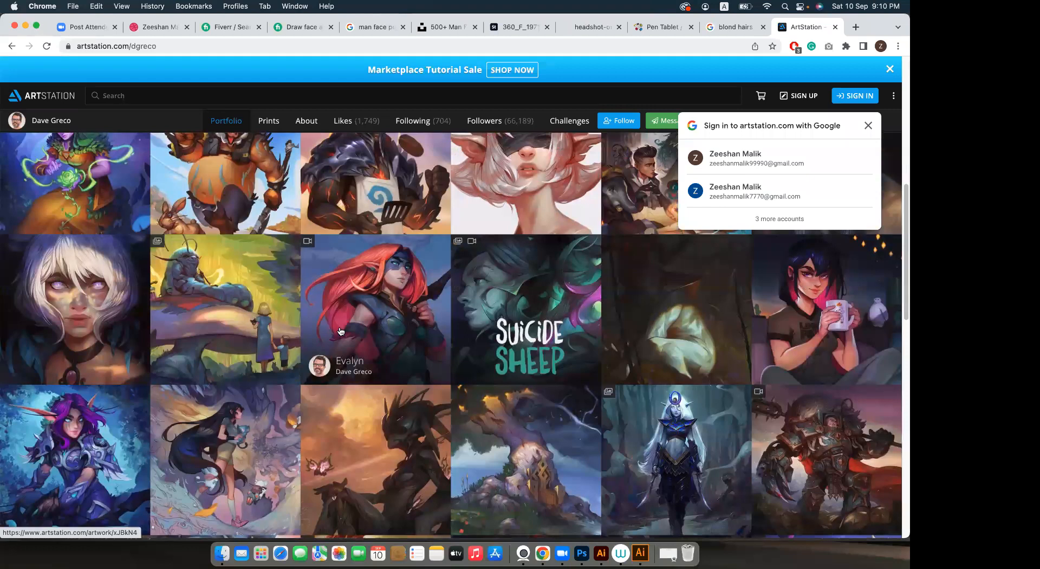
{"action": "scroll", "coordinate": [361, 401], "scroll_direction": "down", "scroll_amount": 3}
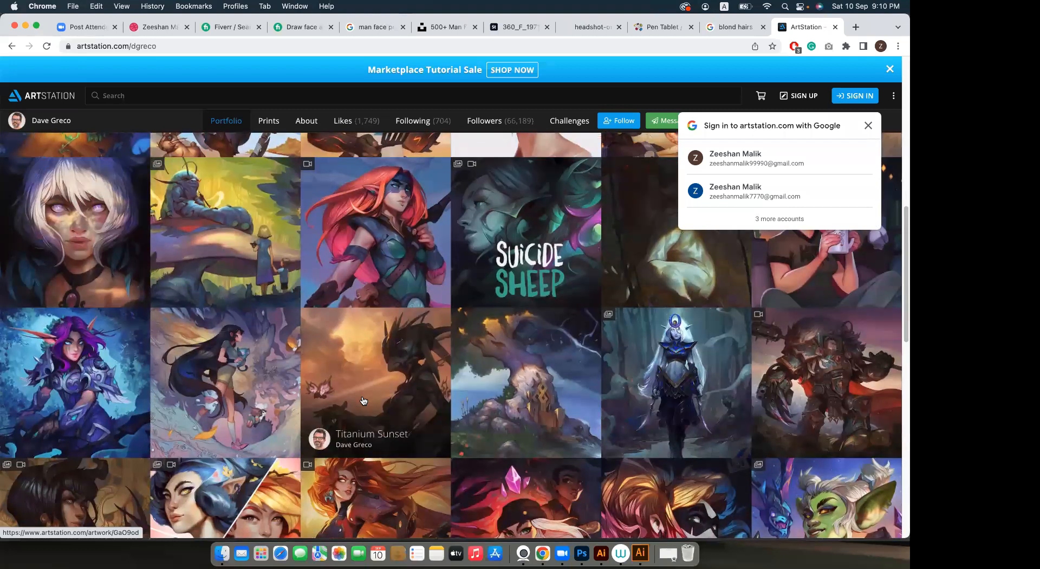
Switch to Finder, open the brushes folder inside Documents, and select BRUSH PACK.abr.
{"action": "key", "text": "super+Tab"}
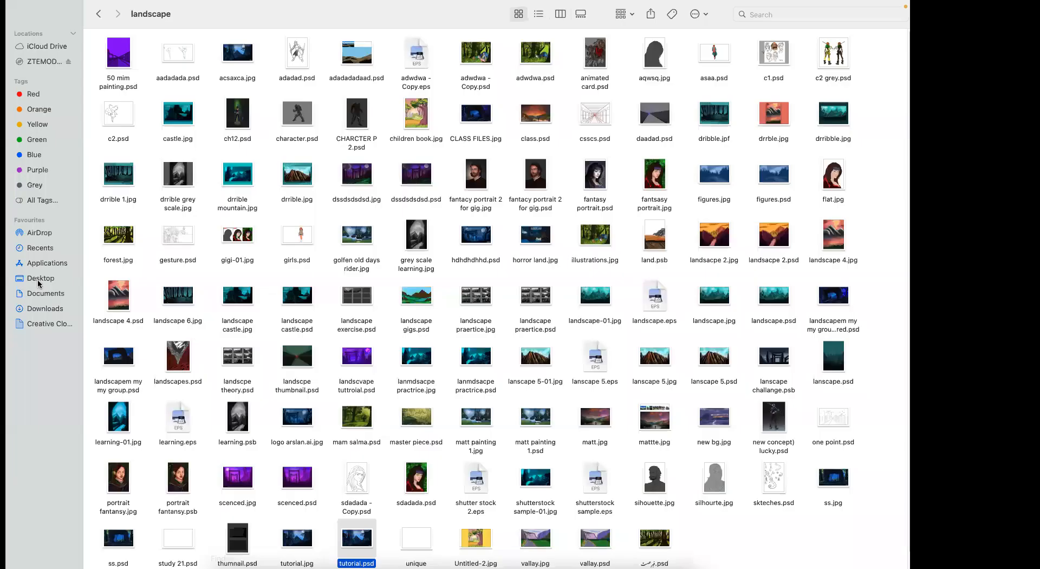
{"action": "left_click", "coordinate": [37, 280]}
{"action": "left_click", "coordinate": [45, 296]}
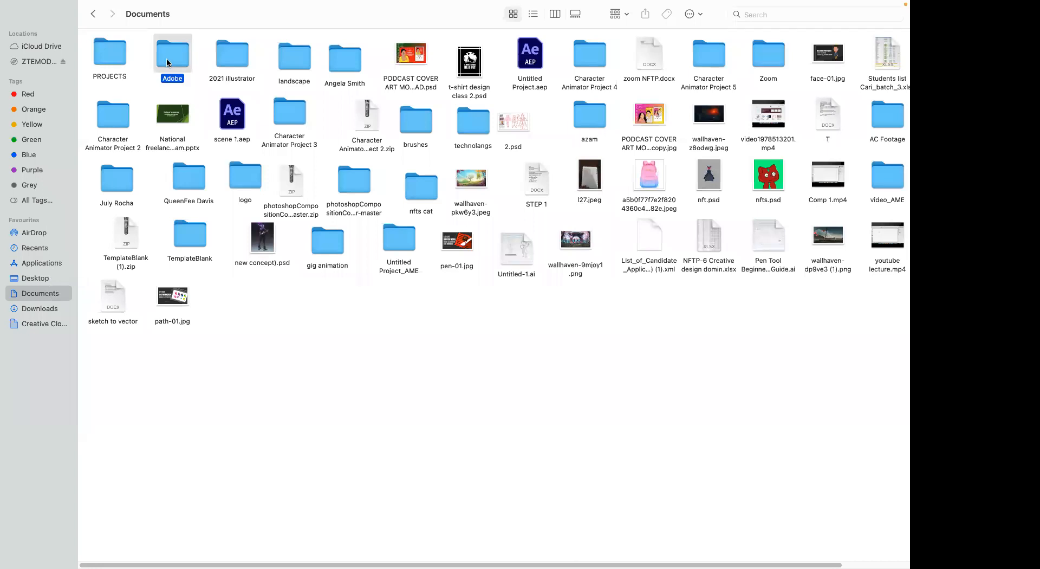
{"action": "key", "text": "b"}
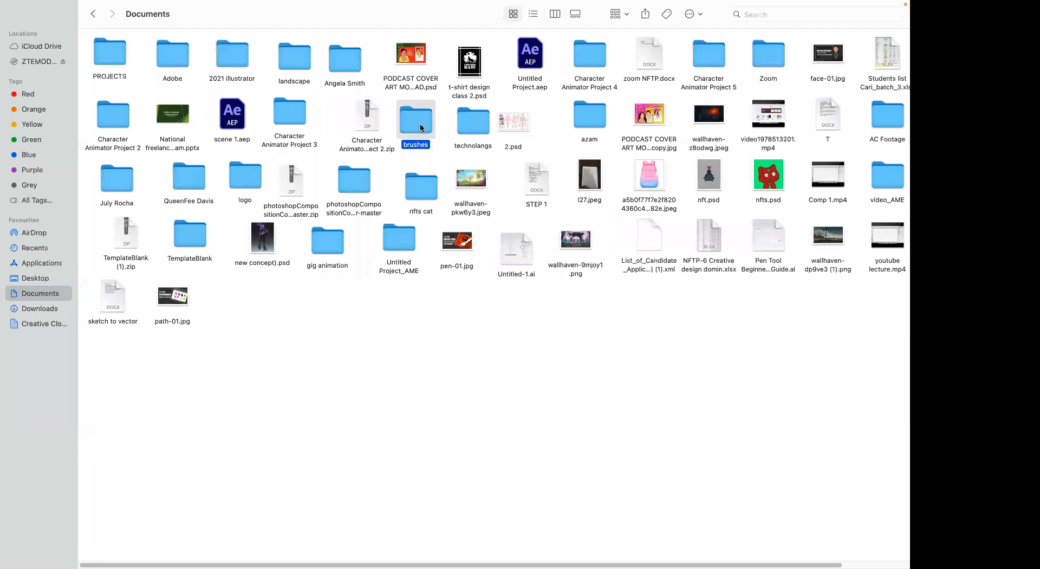
{"action": "key", "text": "super+o"}
{"action": "left_click", "coordinate": [174, 116]}
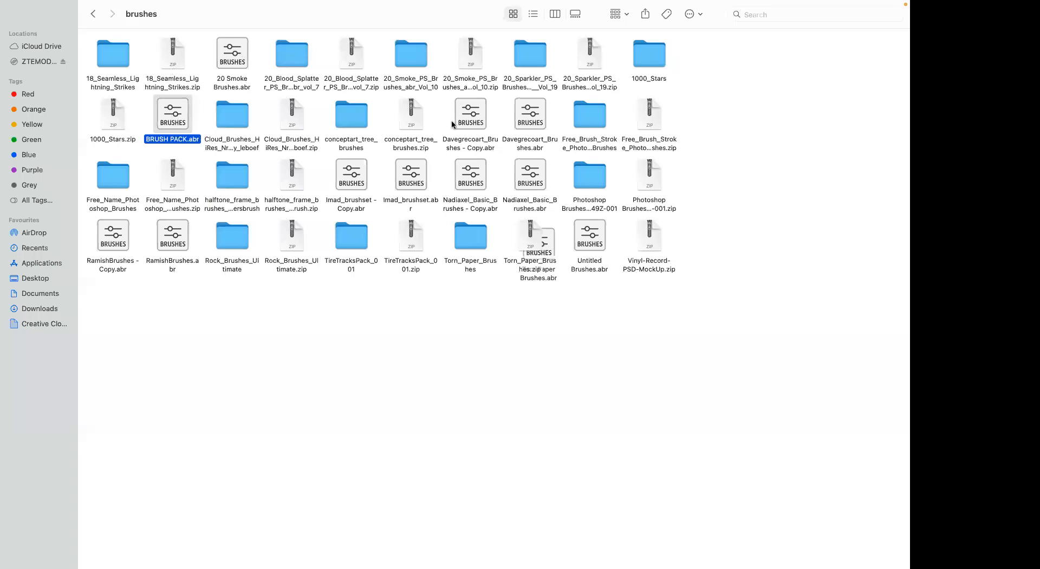
Load Davegrecoart_Brushes - Copy.abr into Photoshop and look through its brush presets.
{"action": "right_click", "coordinate": [475, 119]}
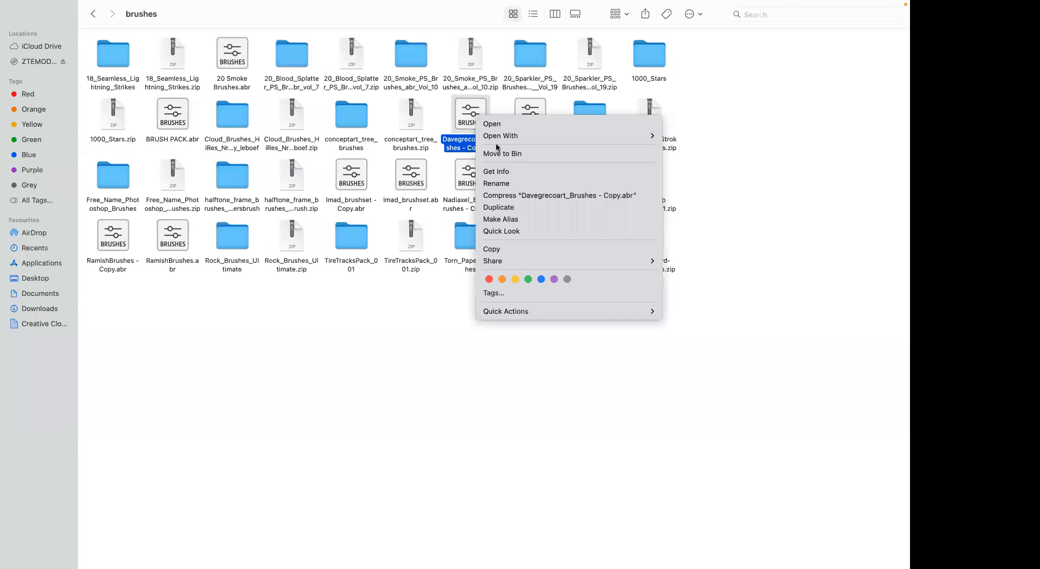
{"action": "left_click", "coordinate": [490, 124]}
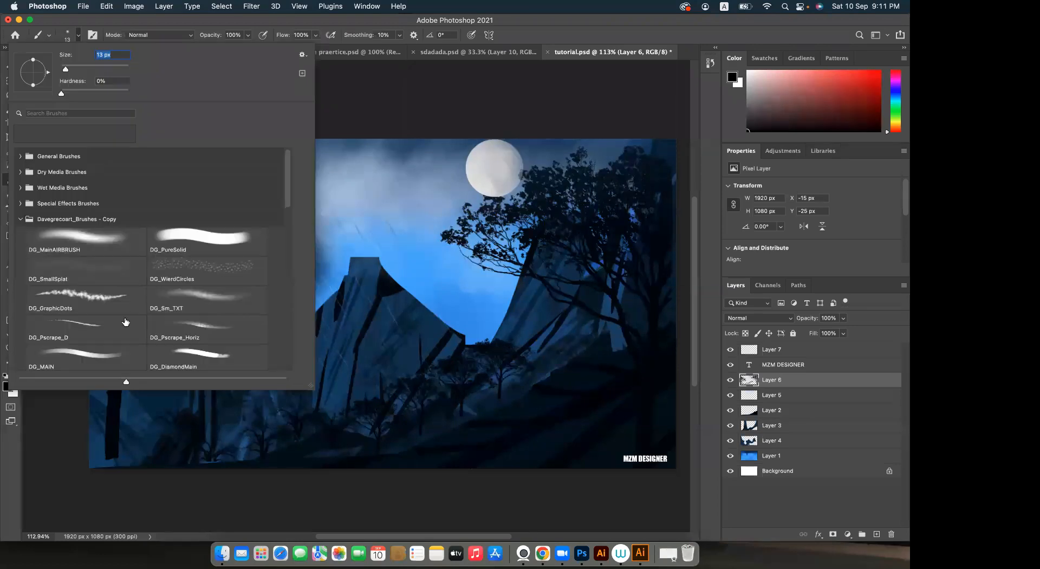
{"action": "scroll", "coordinate": [124, 313], "scroll_direction": "down", "scroll_amount": 3}
{"action": "scroll", "coordinate": [85, 304], "scroll_direction": "down", "scroll_amount": 6}
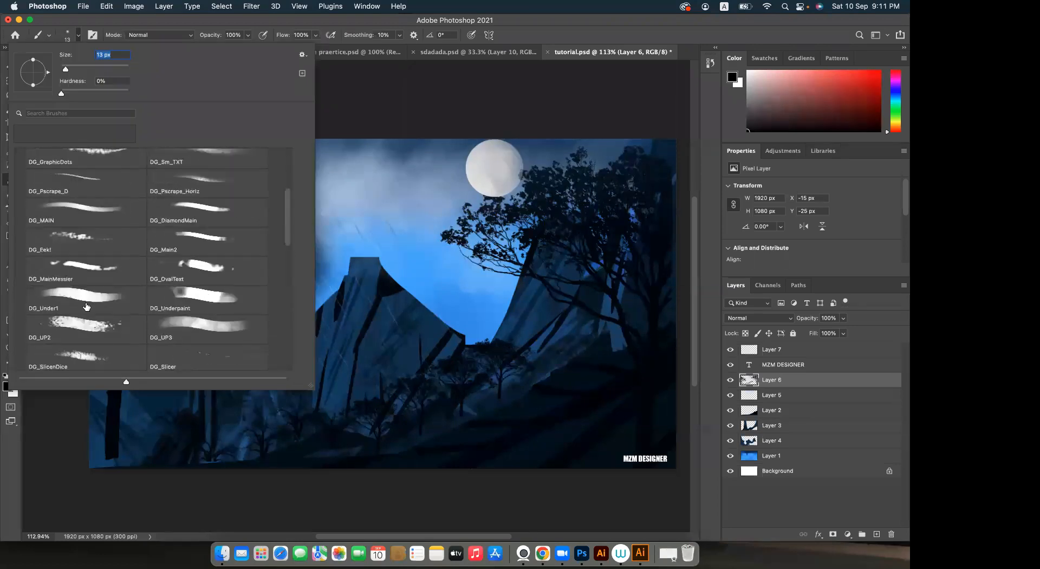
{"action": "scroll", "coordinate": [85, 304], "scroll_direction": "down", "scroll_amount": 6}
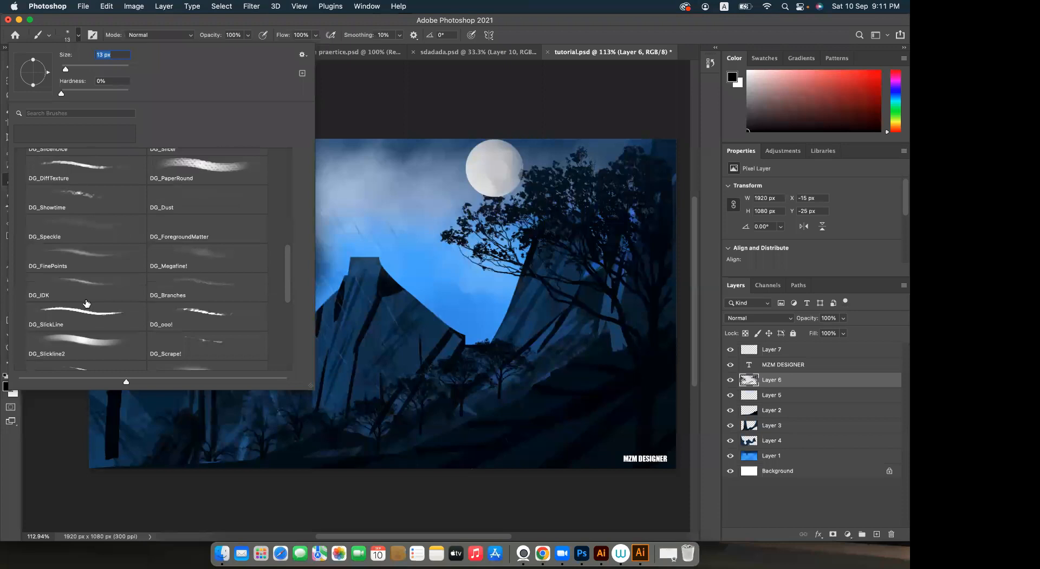
Paint crossing and looping chains over the sky on Layer 6 of tutorial.psd with the chain brush from the Davegrecoart set.
{"action": "left_click", "coordinate": [105, 331]}
{"action": "left_click_drag", "start_coordinate": [352, 197], "coordinate": [529, 332]}
{"action": "left_click_drag", "start_coordinate": [414, 201], "coordinate": [195, 361]}
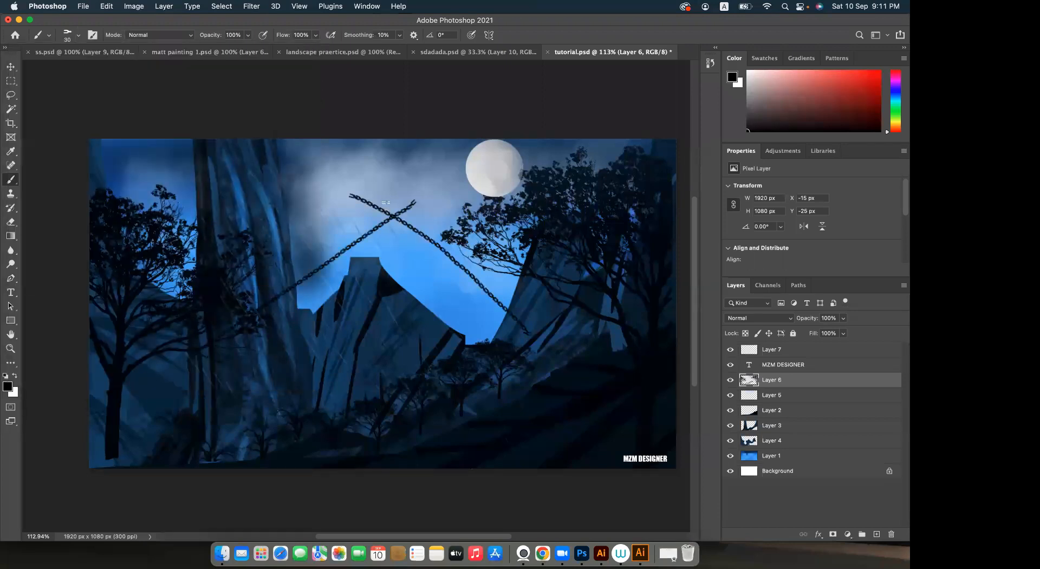
{"action": "mouse_move", "coordinate": [381, 250]}
{"action": "left_mouse_down"}
{"action": "mouse_move", "coordinate": [415, 281]}
{"action": "mouse_move", "coordinate": [285, 269]}
{"action": "mouse_move", "coordinate": [295, 213]}
{"action": "mouse_move", "coordinate": [375, 187]}
{"action": "left_mouse_up"}
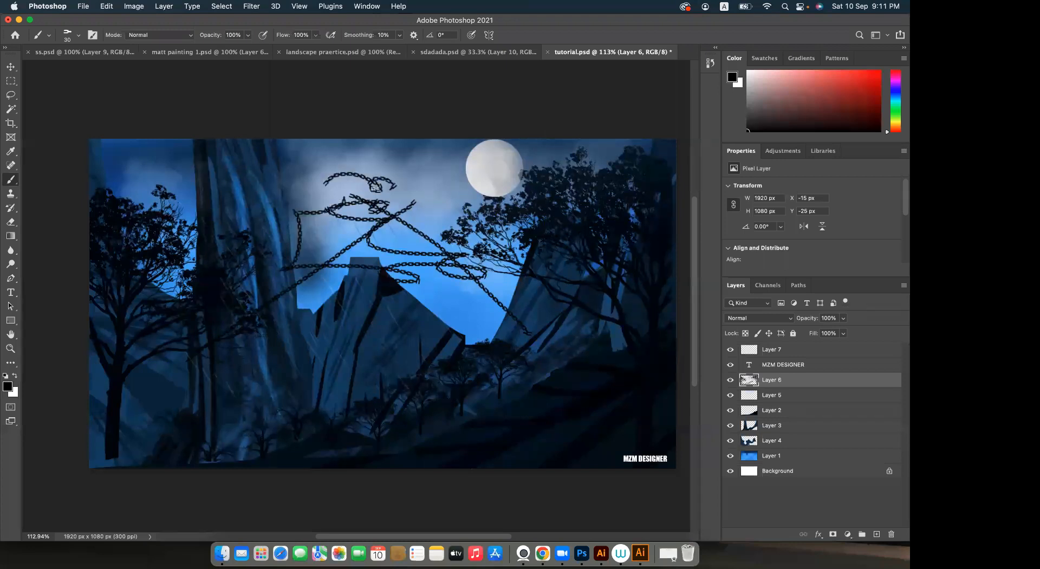
Switch to Finder, go to the landscape folder inside Documents, and open hdhdhdhhd.psd in Photoshop.
{"action": "left_click", "coordinate": [15, 35]}
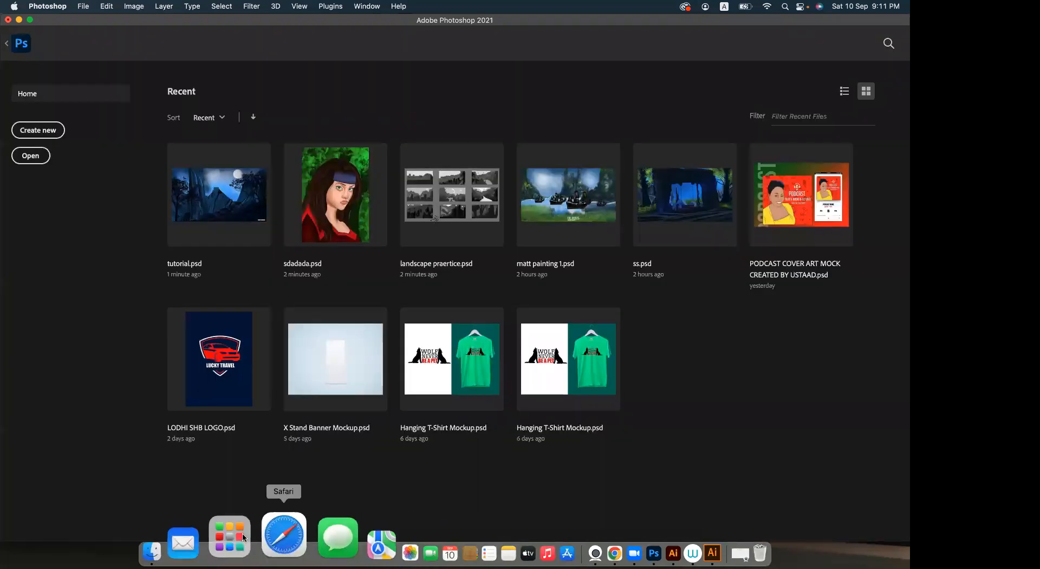
{"action": "left_click", "coordinate": [258, 525]}
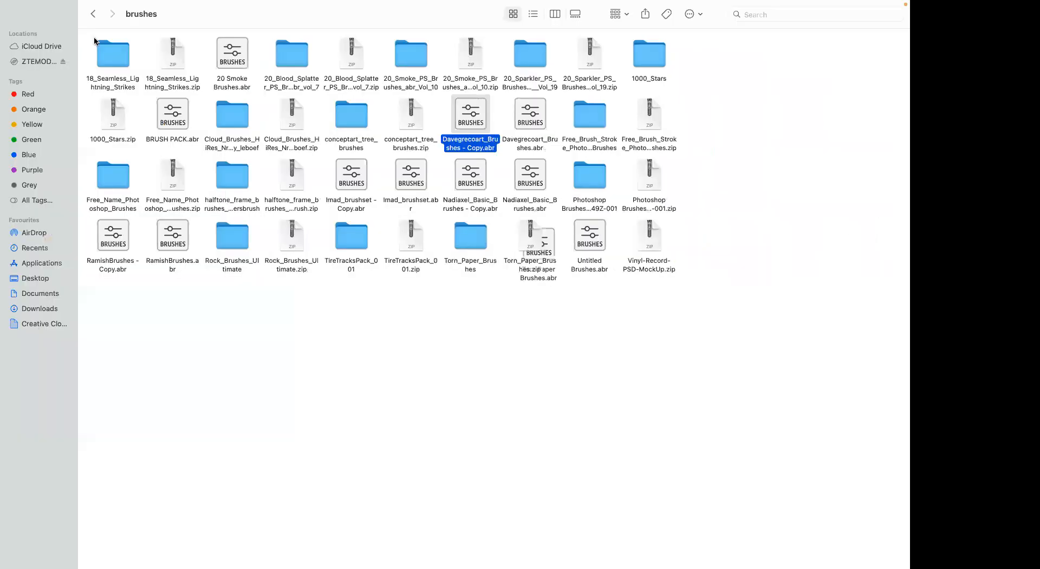
{"action": "left_click", "coordinate": [40, 293]}
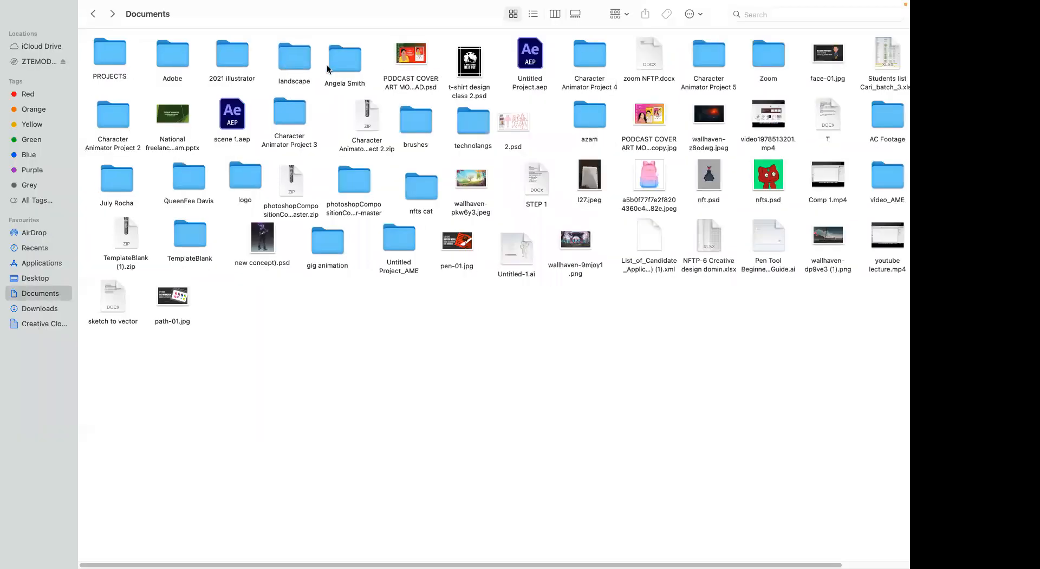
{"action": "double_click", "coordinate": [295, 55]}
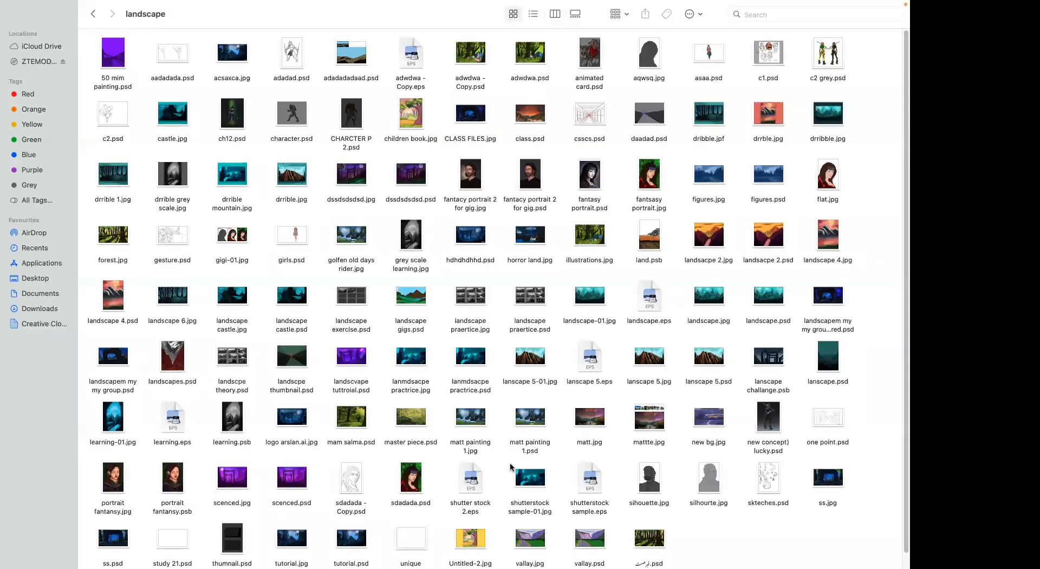
{"action": "left_click", "coordinate": [350, 537]}
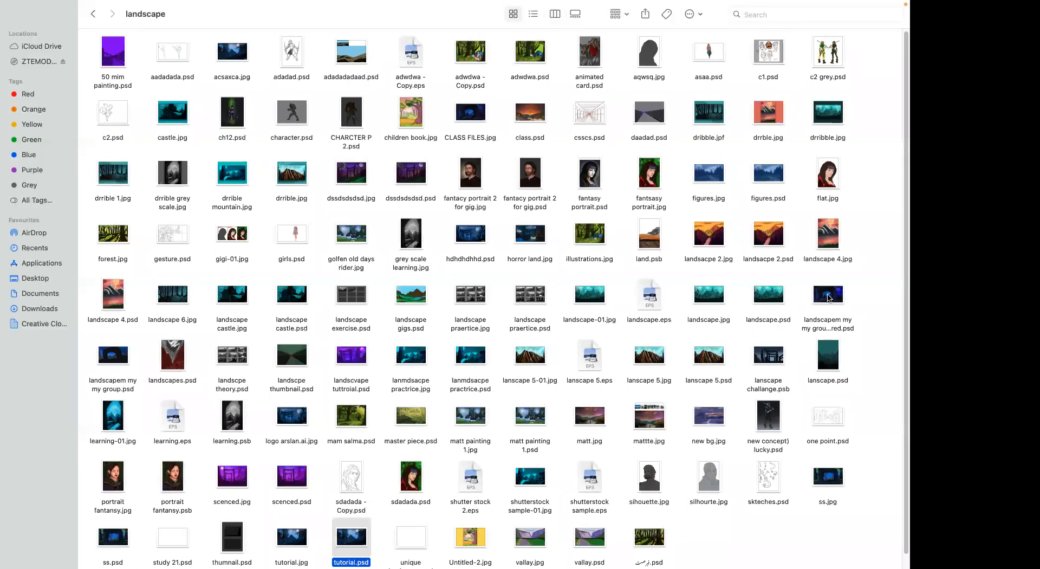
{"action": "left_click", "coordinate": [827, 295]}
{"action": "double_click", "coordinate": [459, 239]}
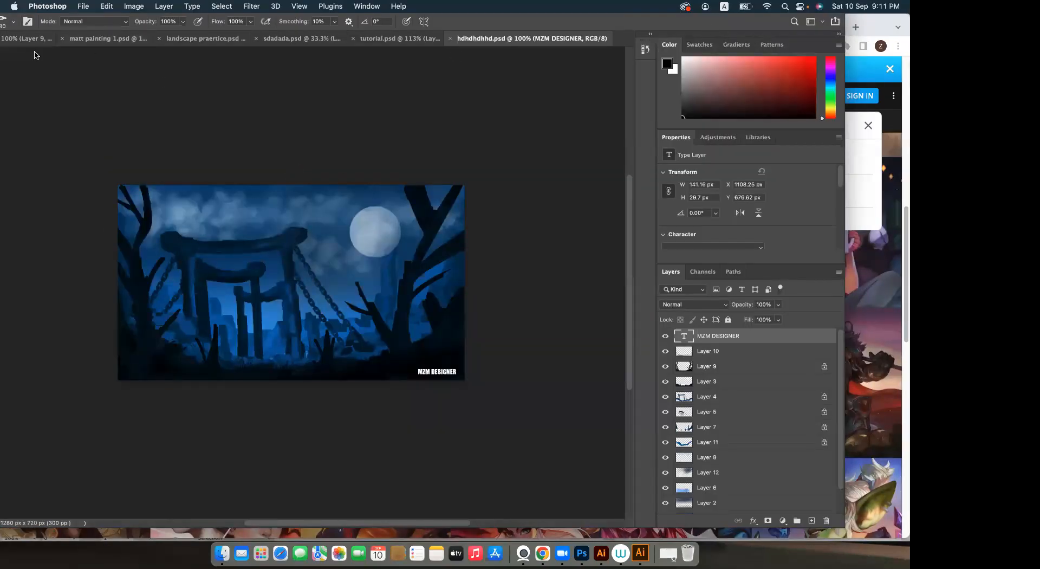
Rasterize the MZM DESIGNER type layer and hide it.
{"action": "left_click", "coordinate": [142, 97]}
{"action": "left_click", "coordinate": [428, 224]}
{"action": "left_click", "coordinate": [201, 152]}
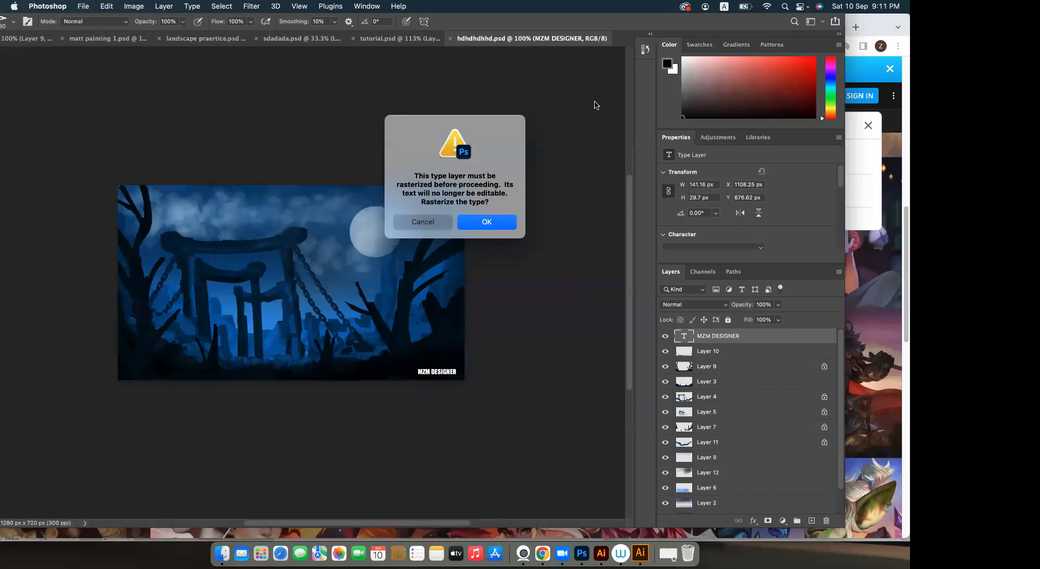
{"action": "left_click", "coordinate": [495, 227]}
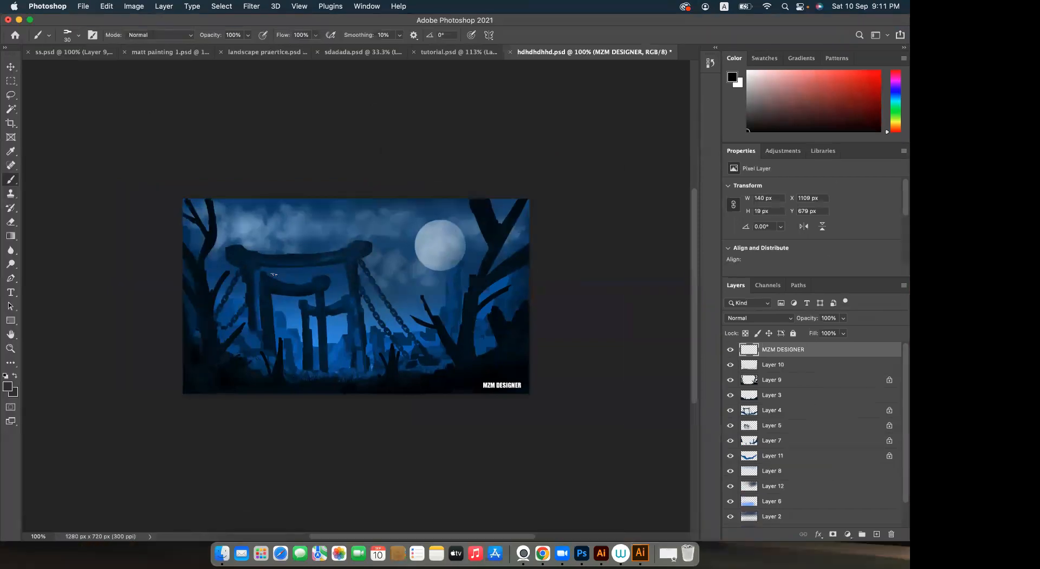
{"action": "left_click", "coordinate": [730, 350]}
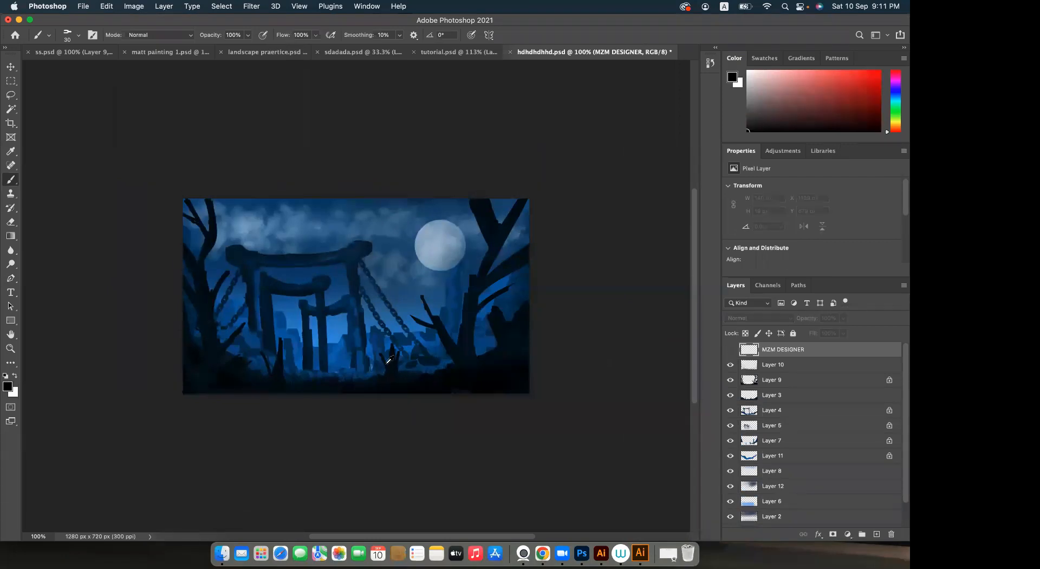
Inspect the chains hanging from the gate and toggle the visibility of the foreground layers, including Layer 10 and Layer 9.
{"action": "scroll", "coordinate": [407, 369], "scroll_direction": "up", "scroll_amount": 5}
{"action": "scroll", "coordinate": [414, 335], "scroll_direction": "down", "scroll_amount": 3}
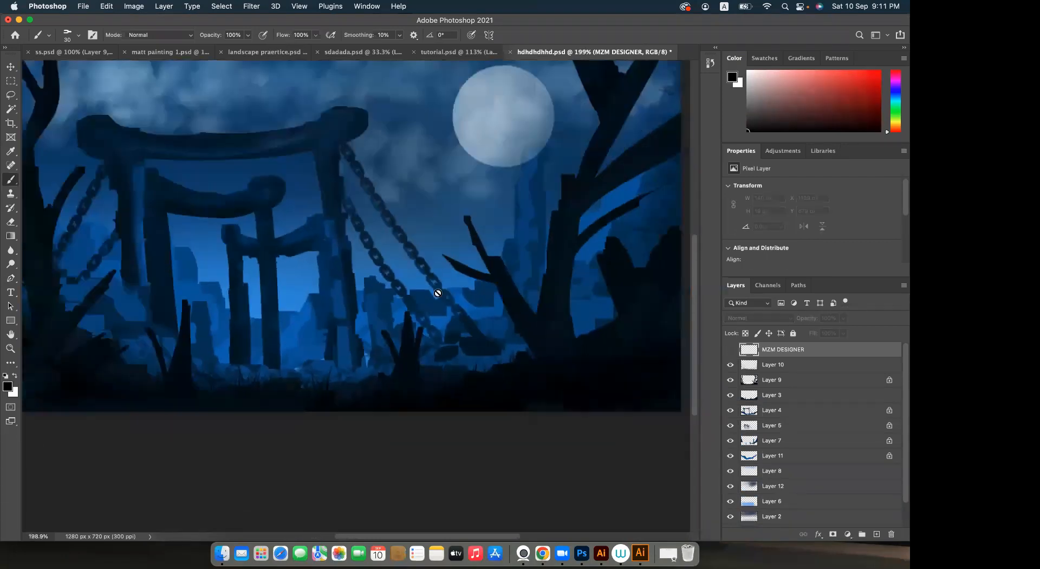
{"action": "scroll", "coordinate": [441, 291], "scroll_direction": "down", "scroll_amount": 2}
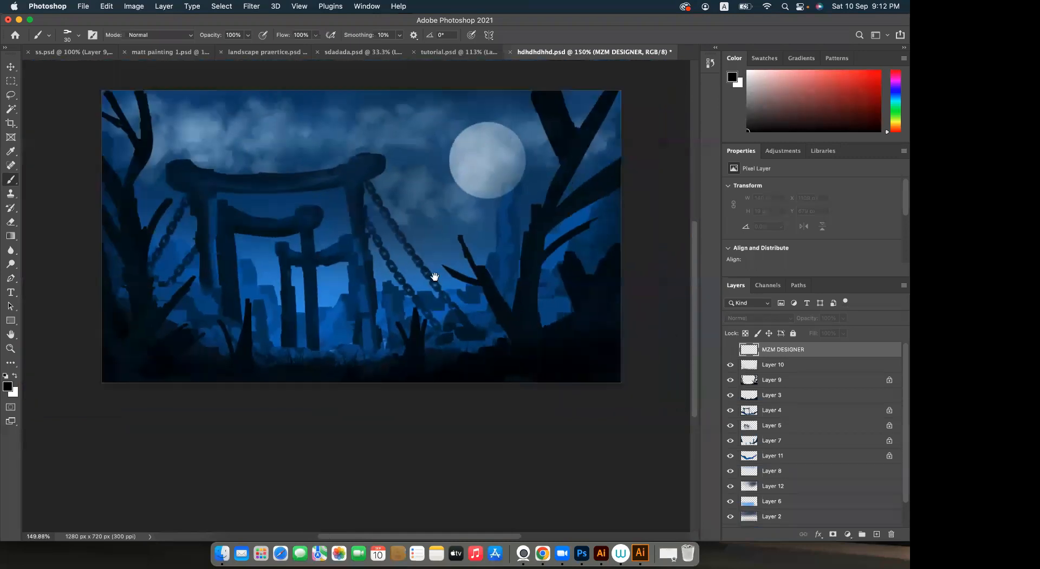
{"action": "left_click", "coordinate": [730, 364]}
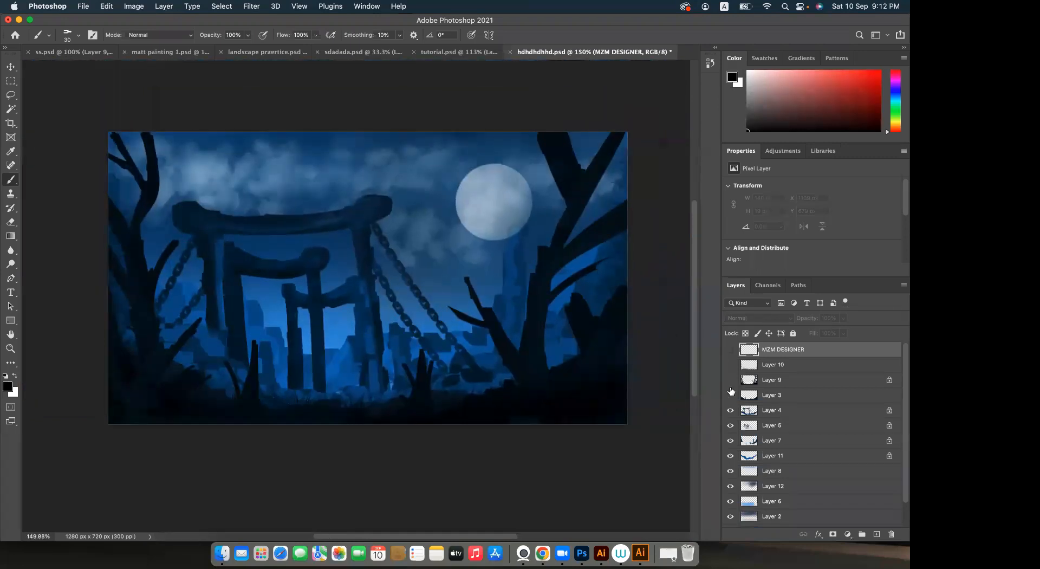
{"action": "left_click", "coordinate": [730, 379]}
{"action": "left_click", "coordinate": [730, 380]}
{"action": "left_click", "coordinate": [730, 365]}
Review the open paintings matt painting 1.psd, landscape praertice.psd and sdadada.psd.
{"action": "left_click", "coordinate": [177, 54]}
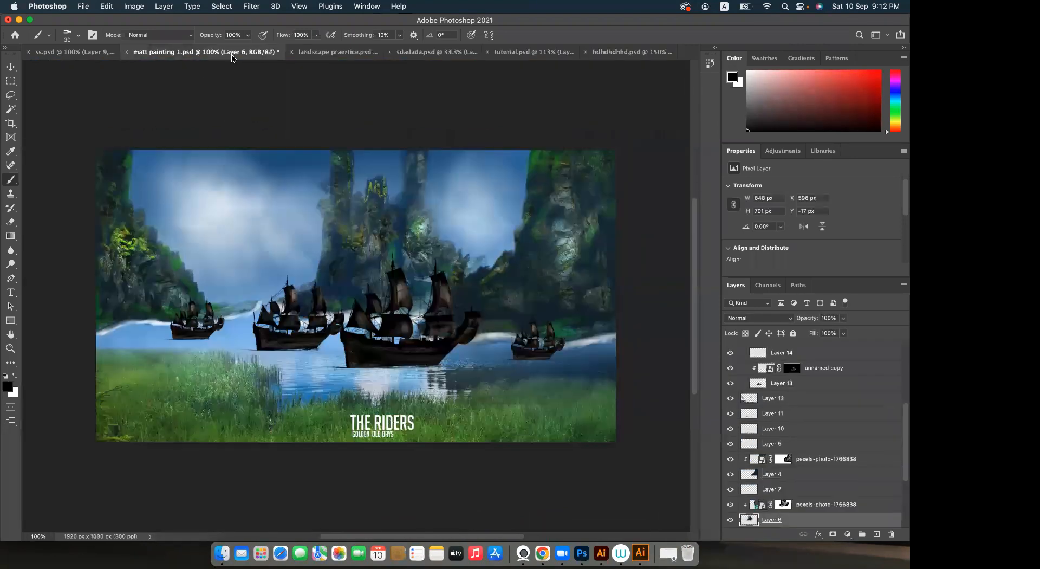
{"action": "left_click", "coordinate": [335, 53]}
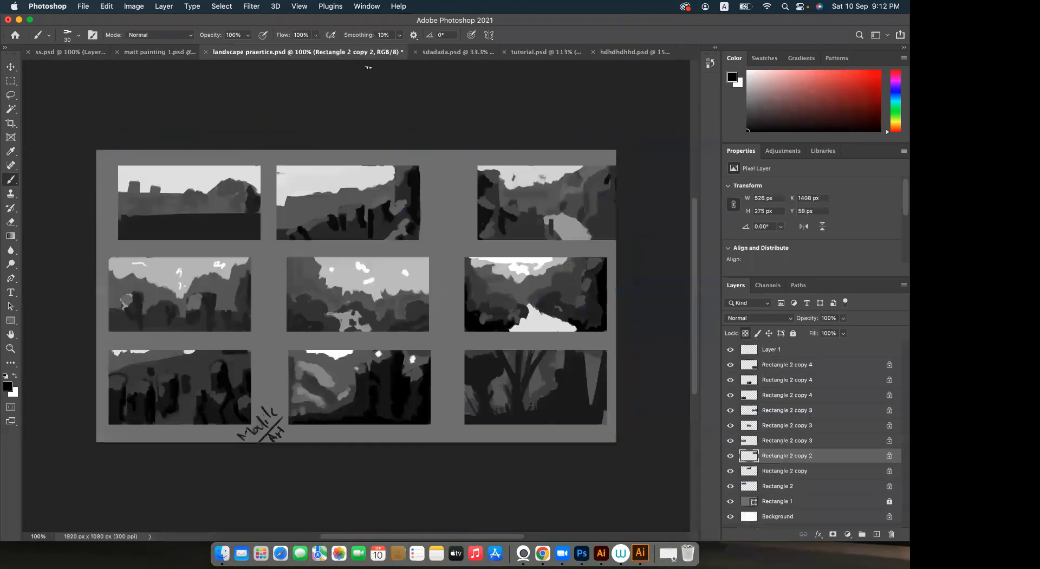
{"action": "left_click", "coordinate": [458, 55]}
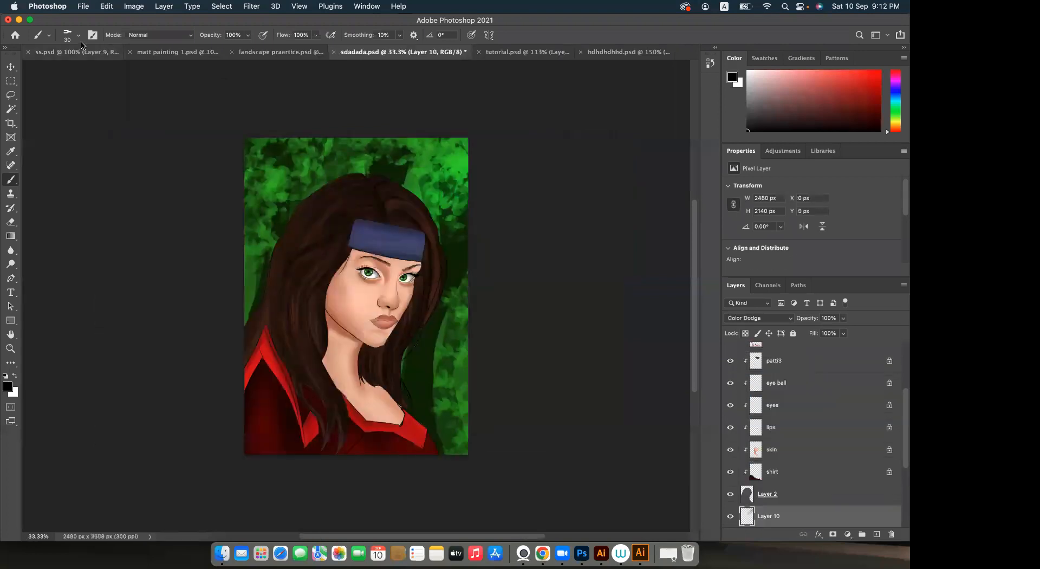
Minimise Photoshop, switch to Finder, and open the PROJECTS folder inside Documents.
{"action": "left_click", "coordinate": [14, 37]}
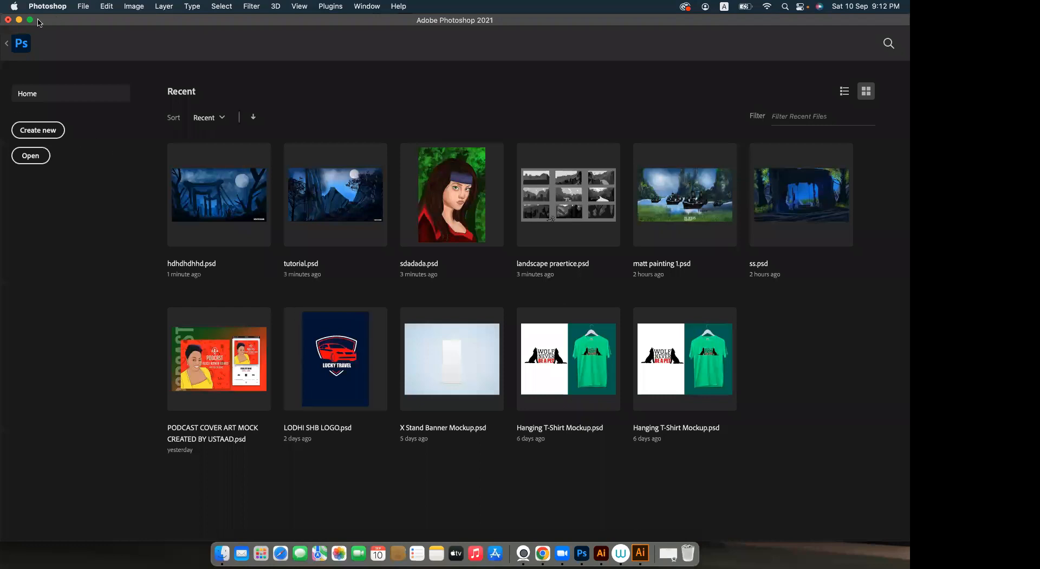
{"action": "left_click", "coordinate": [18, 19]}
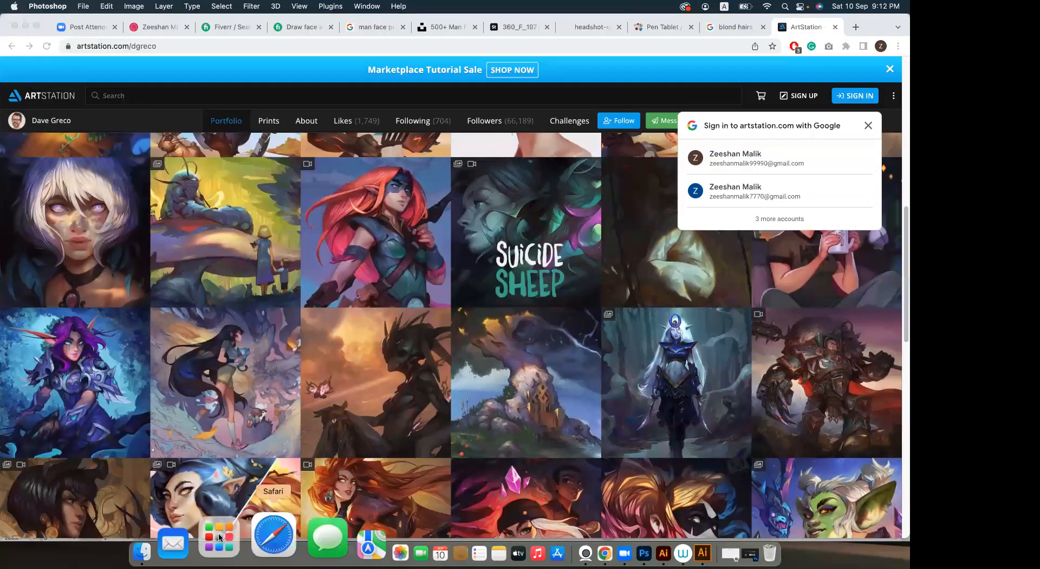
{"action": "left_click", "coordinate": [142, 552]}
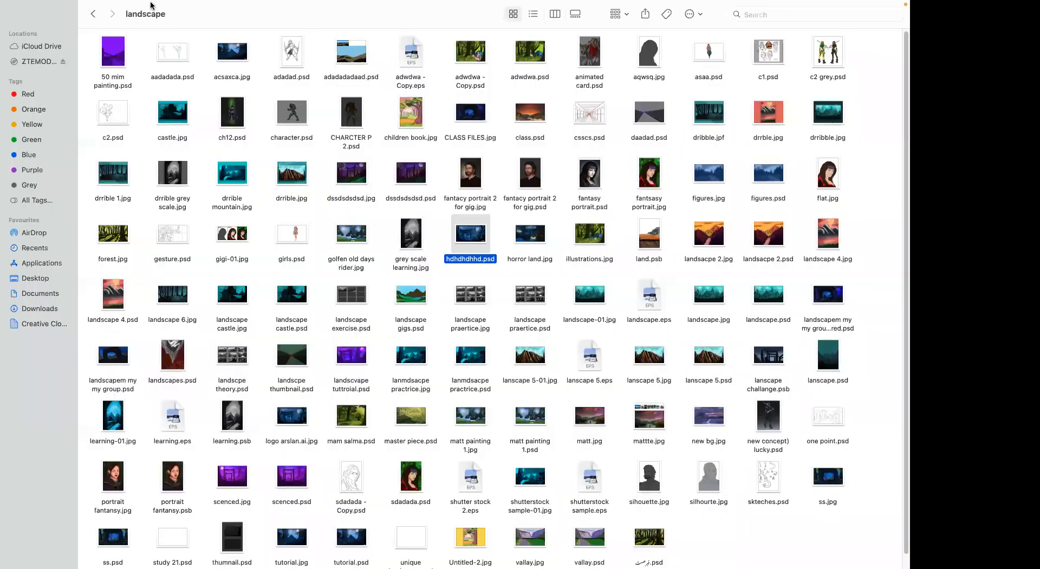
{"action": "left_click", "coordinate": [91, 14]}
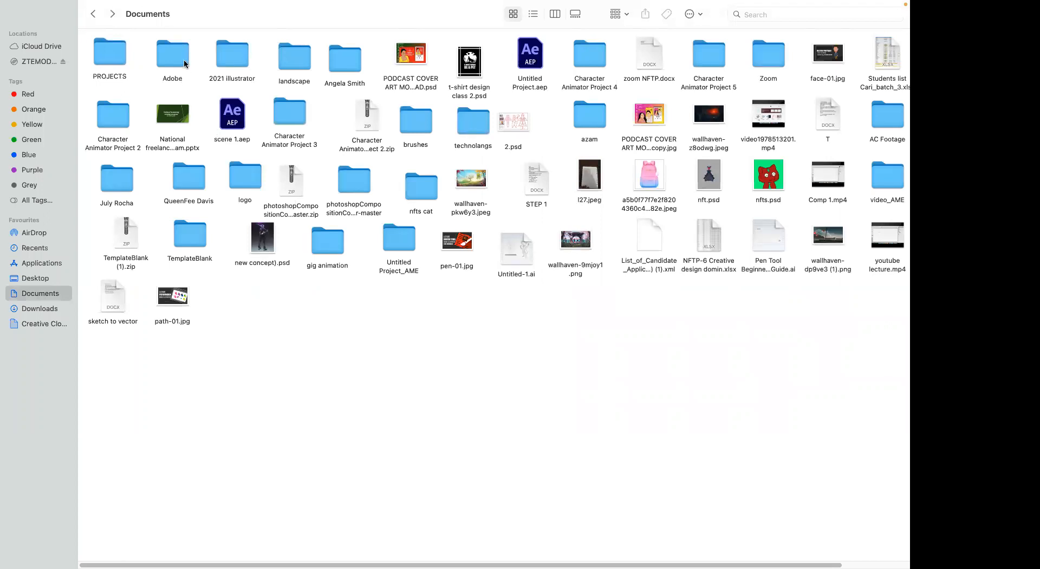
{"action": "double_click", "coordinate": [115, 64]}
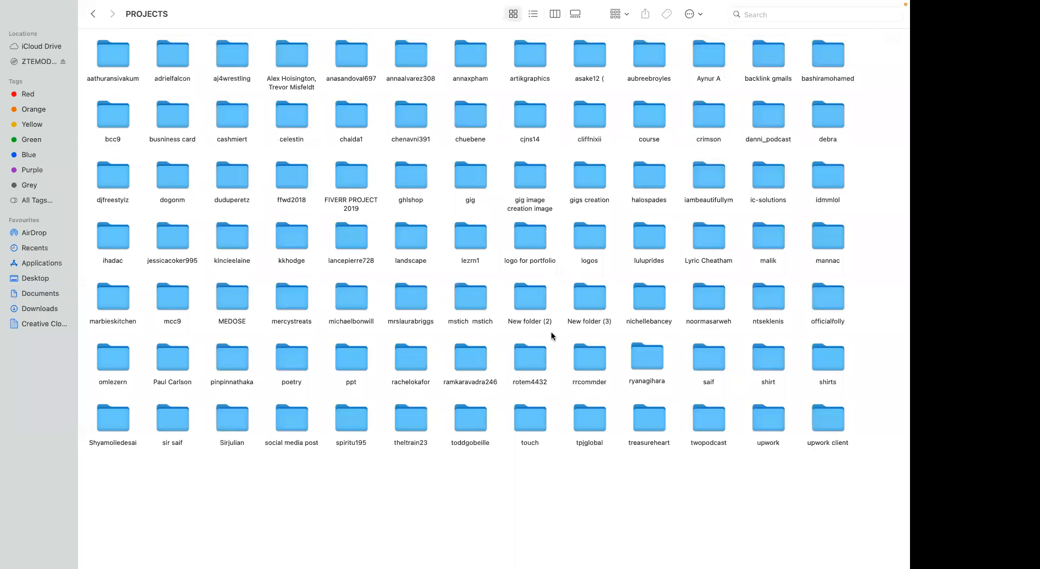
Look through the FIVERR PROJECT 2019 folder and individual client folders inside PROJECTS for earlier portrait work.
{"action": "left_click", "coordinate": [350, 183]}
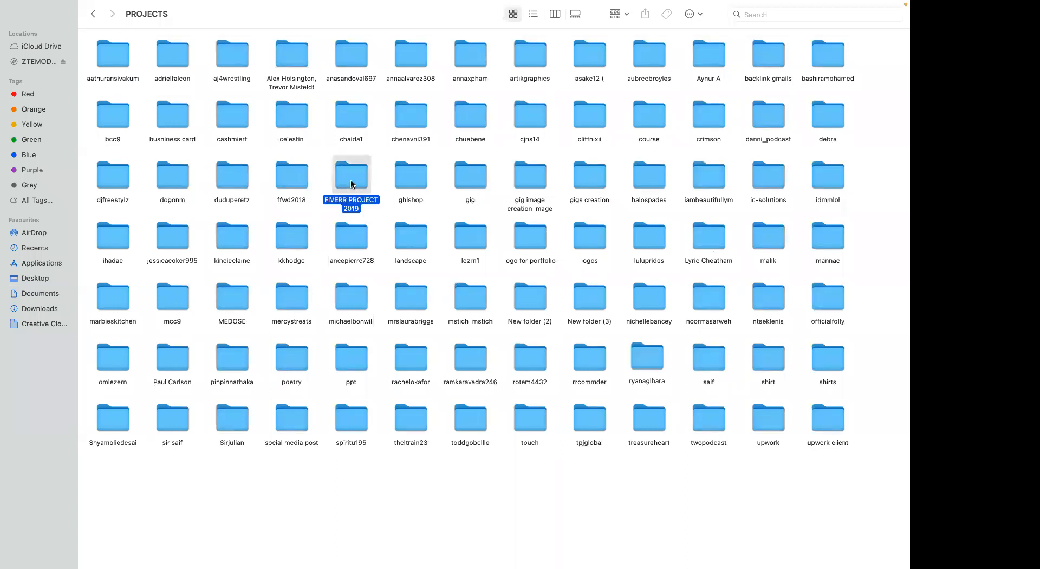
{"action": "double_click", "coordinate": [351, 183]}
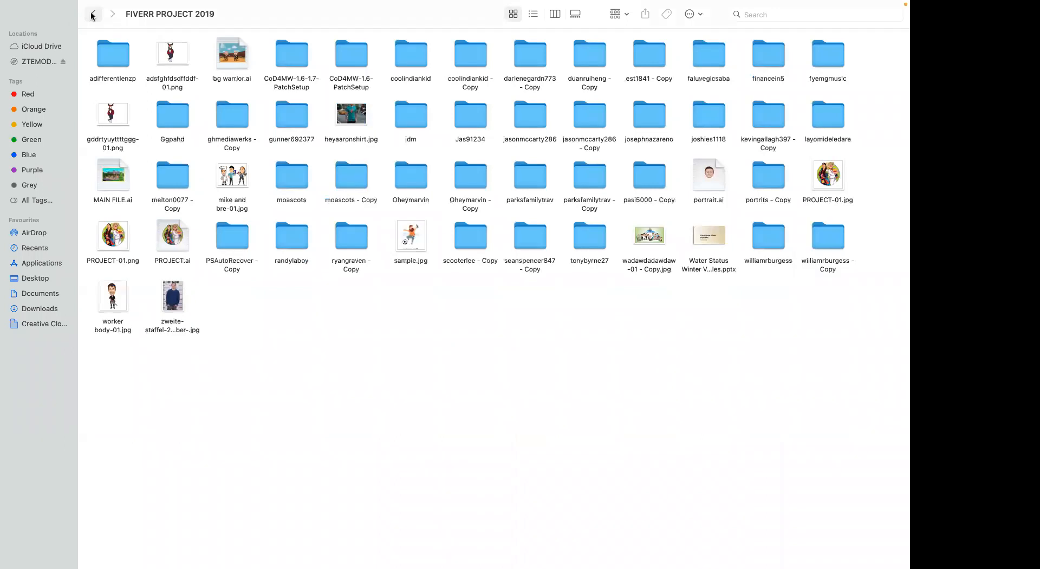
{"action": "left_click", "coordinate": [92, 14]}
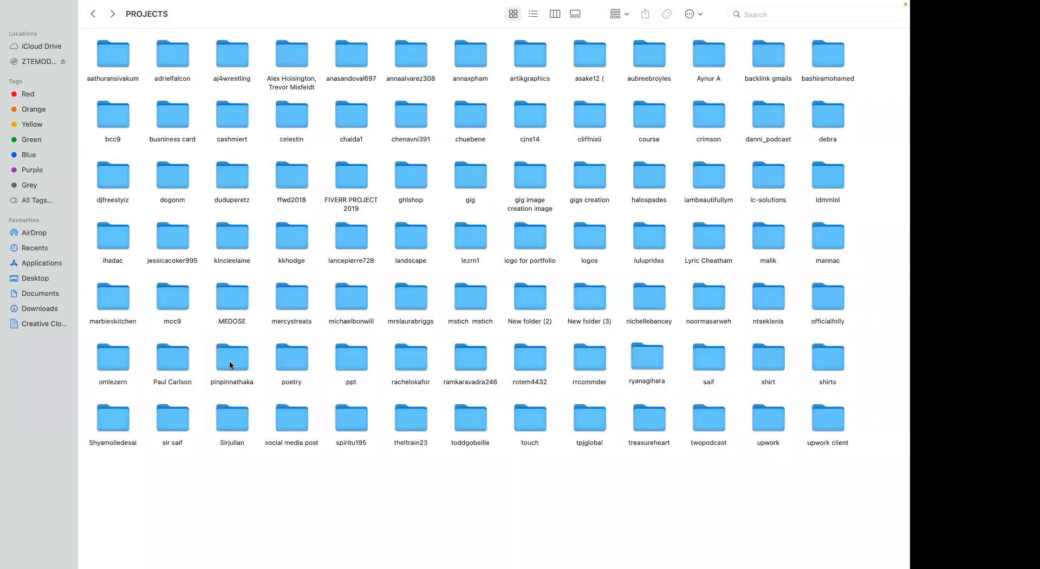
{"action": "double_click", "coordinate": [172, 358]}
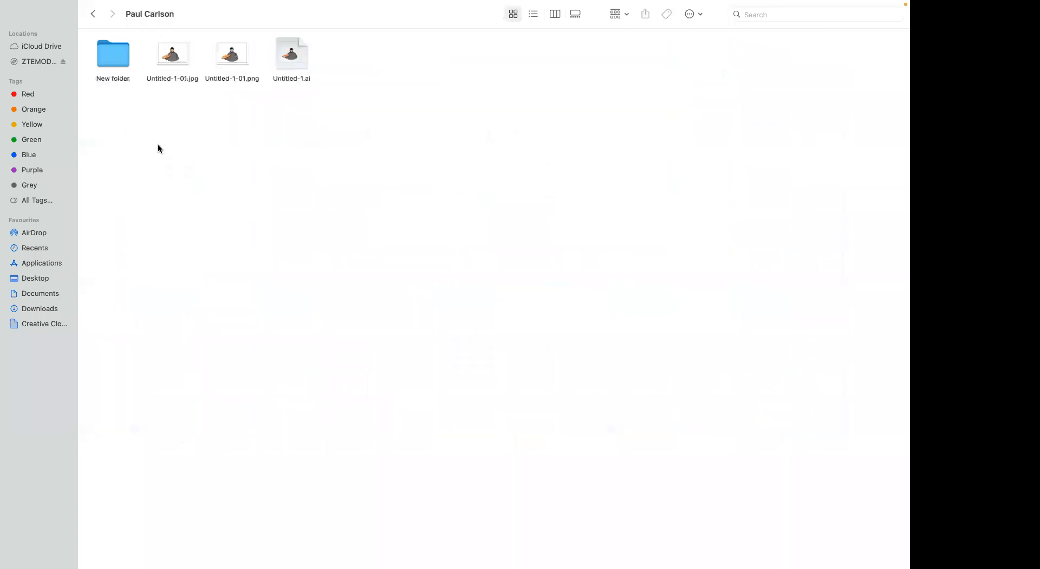
{"action": "left_click", "coordinate": [93, 15]}
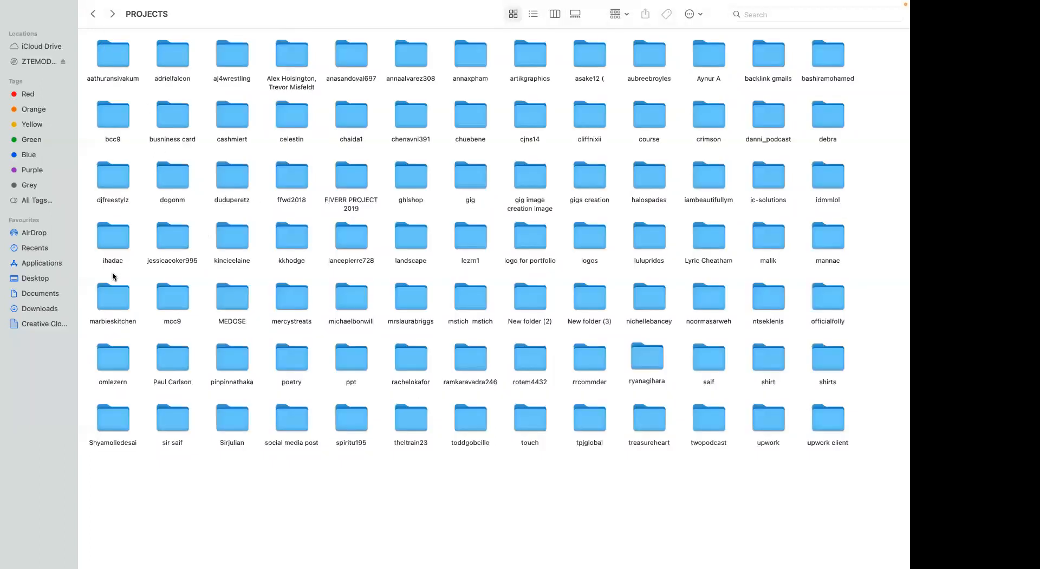
{"action": "double_click", "coordinate": [120, 360]}
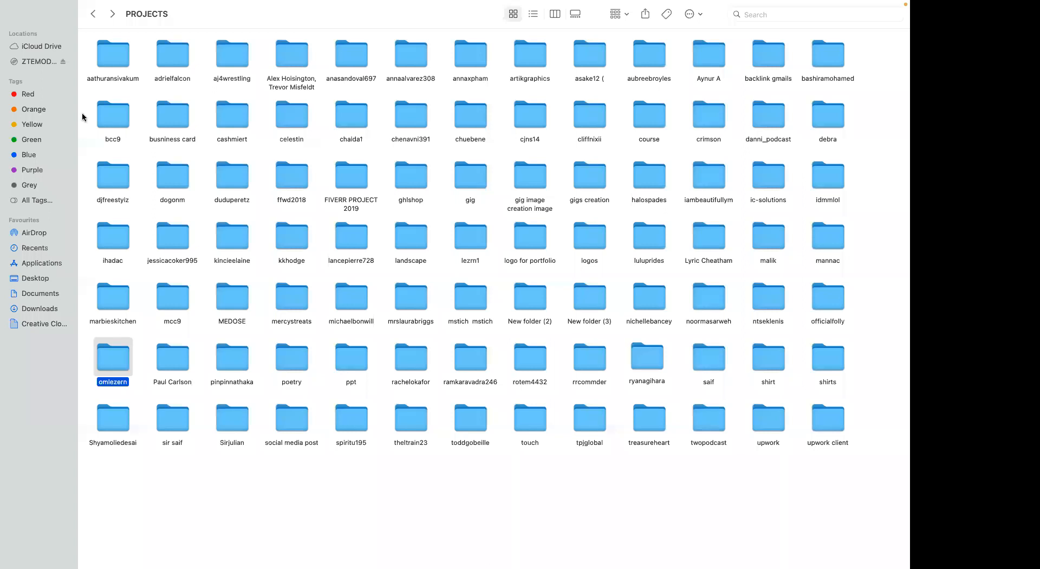
{"action": "key", "text": "super+bracketleft"}
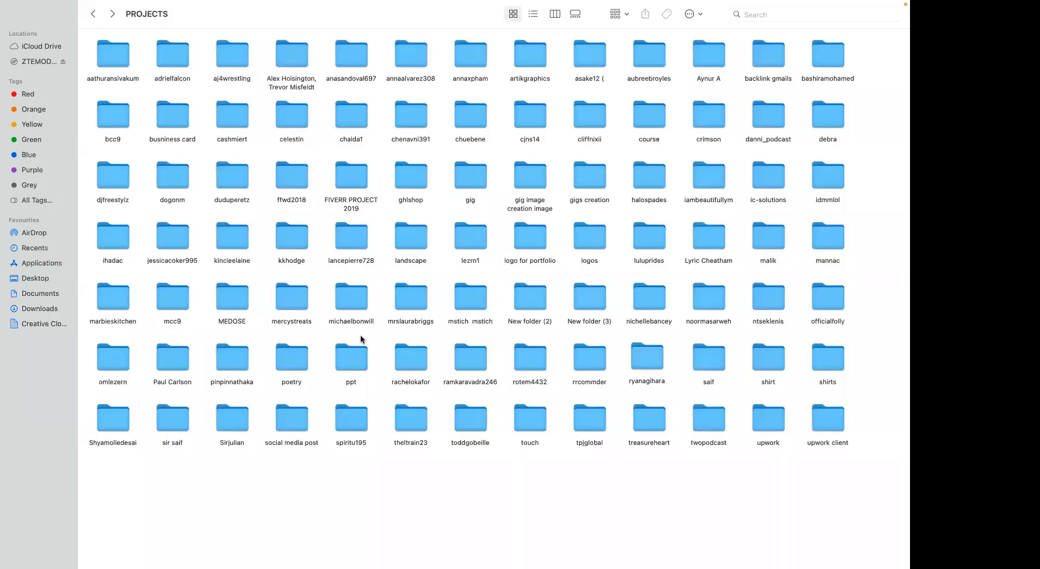
Open the officialfolly project folder and select revise-01.jpg.
{"action": "left_click", "coordinate": [822, 311]}
{"action": "double_click", "coordinate": [822, 310]}
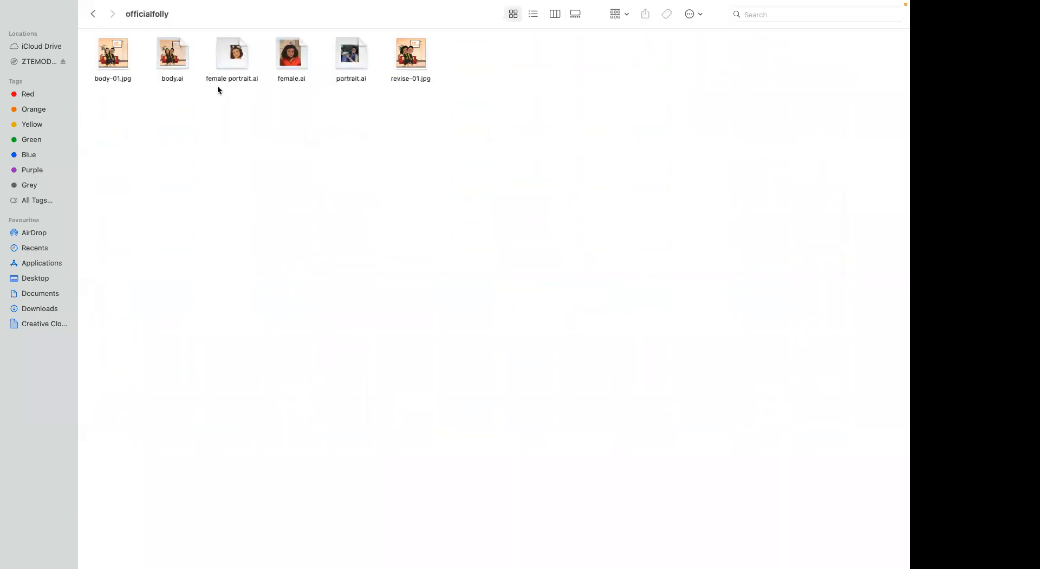
{"action": "left_click", "coordinate": [421, 63]}
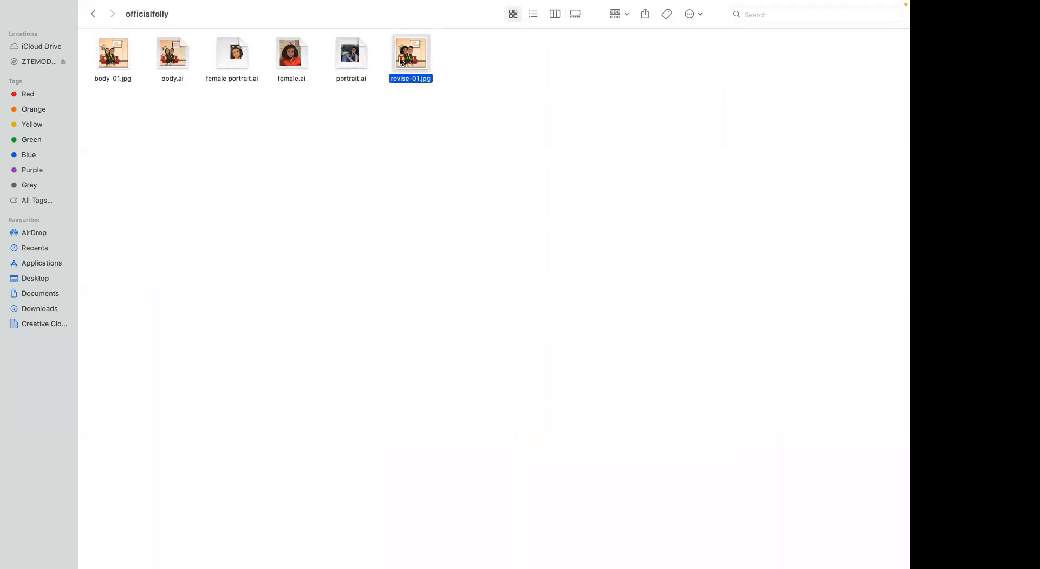
Open female.ai from the client project folder in Adobe Illustrator 2020, ignoring its missing linked image.
{"action": "right_click", "coordinate": [401, 62]}
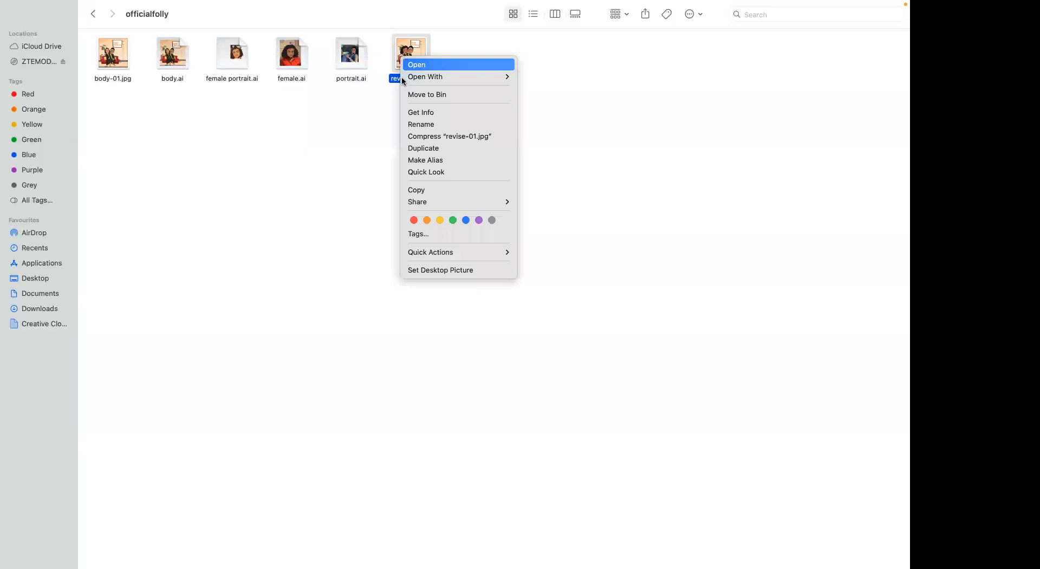
{"action": "left_click", "coordinate": [322, 140]}
{"action": "left_click", "coordinate": [297, 63]}
{"action": "right_click", "coordinate": [297, 64]}
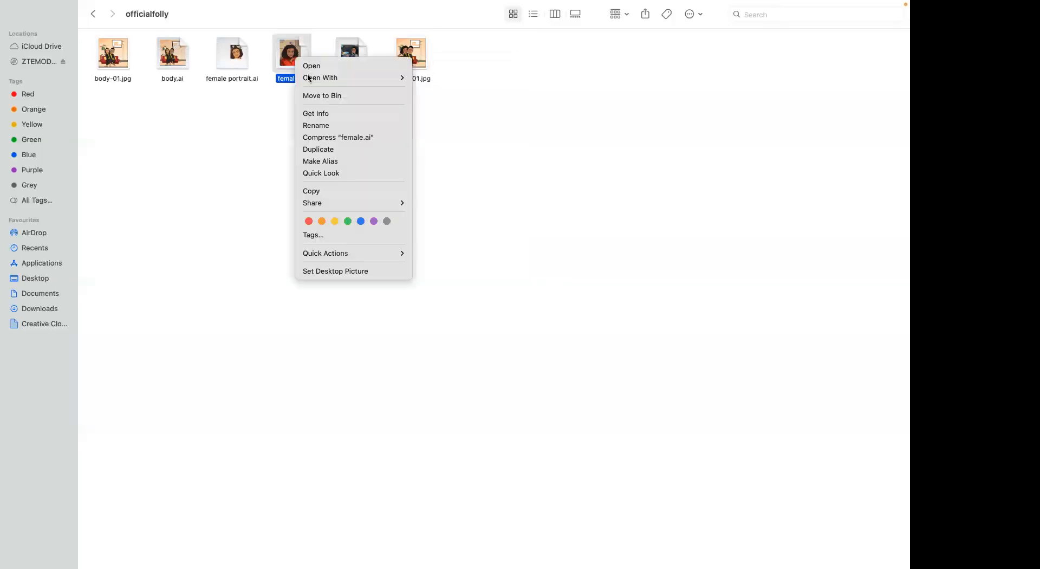
{"action": "mouse_move", "coordinate": [349, 81]}
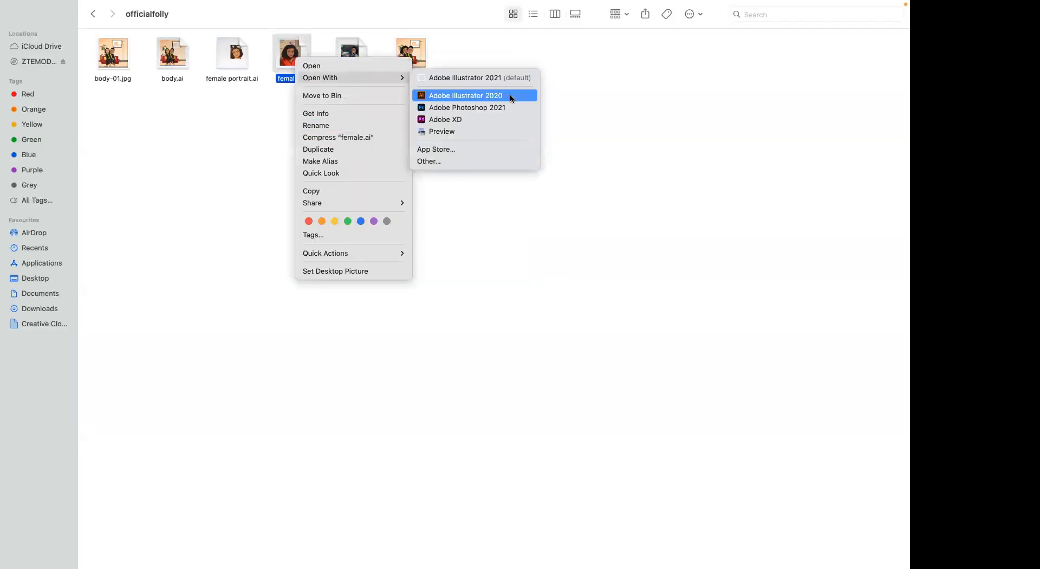
{"action": "left_click", "coordinate": [476, 96]}
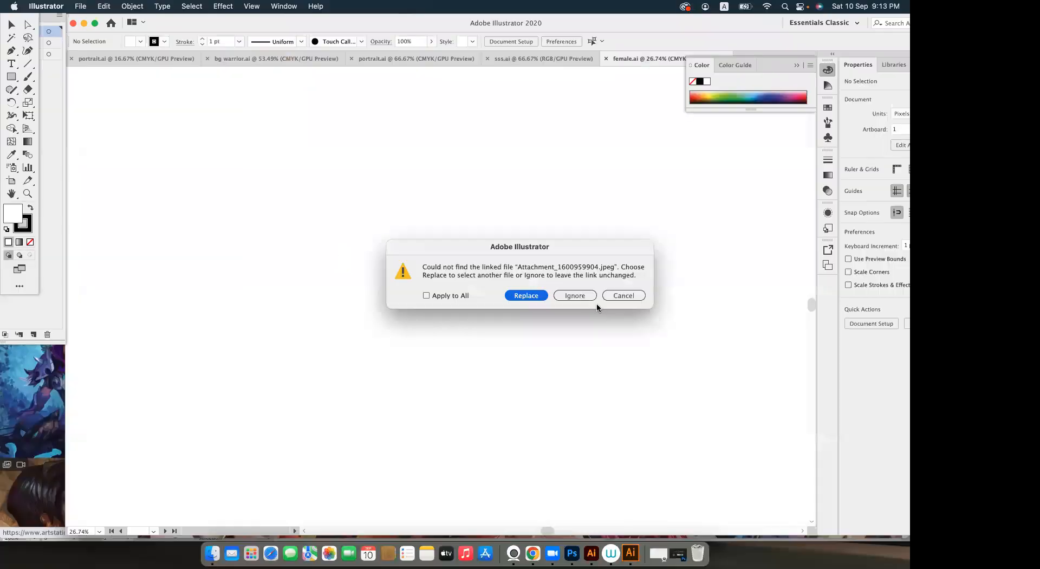
{"action": "left_click", "coordinate": [579, 297]}
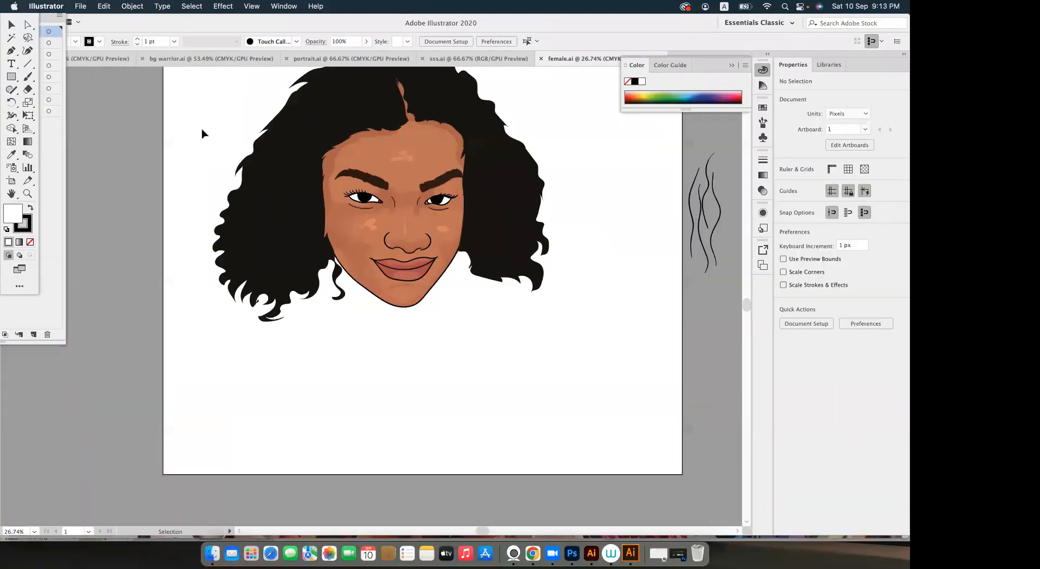
View the bg warrior.ai illustration, then return to Finder and go back up to the Documents folder.
{"action": "left_click", "coordinate": [182, 59]}
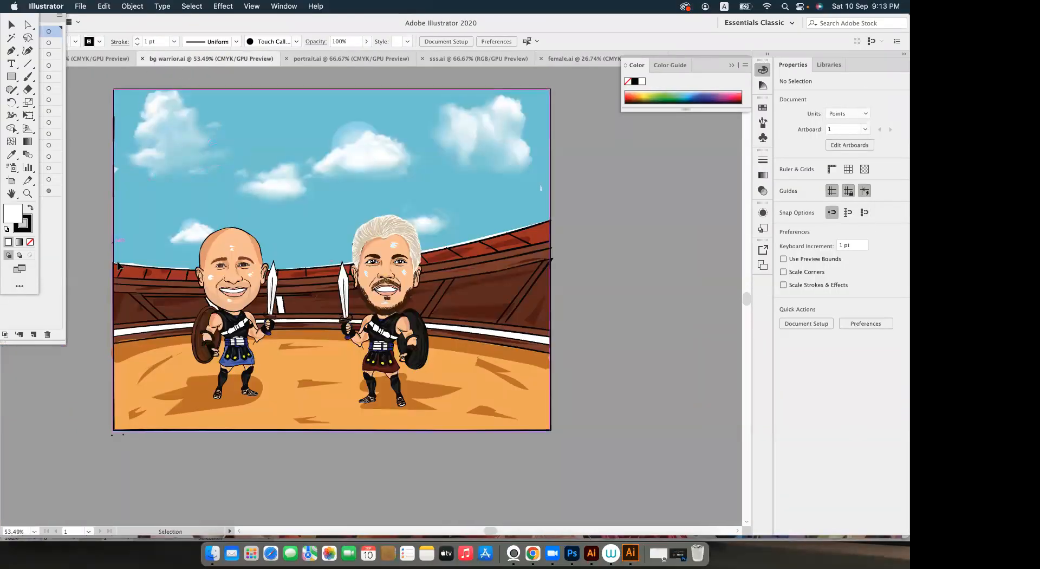
{"action": "left_click", "coordinate": [209, 541]}
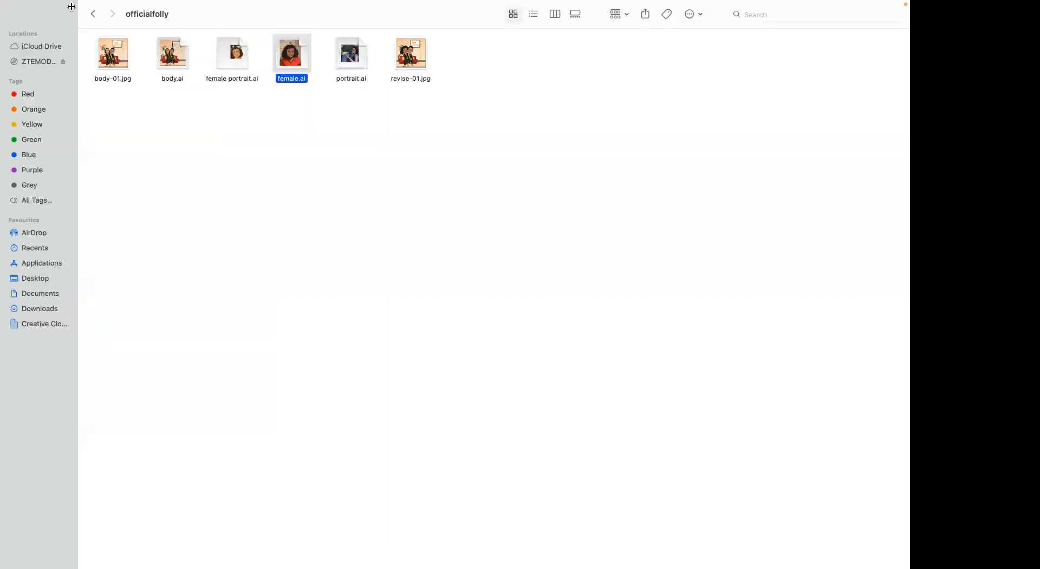
{"action": "left_click", "coordinate": [93, 14]}
{"action": "double_click", "coordinate": [177, 114]}
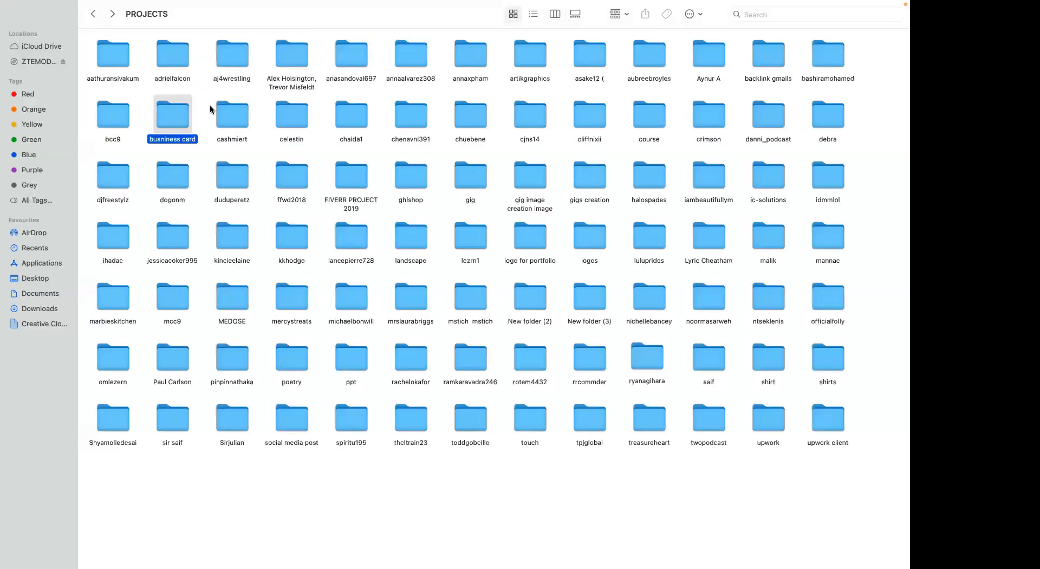
{"action": "left_click", "coordinate": [93, 14]}
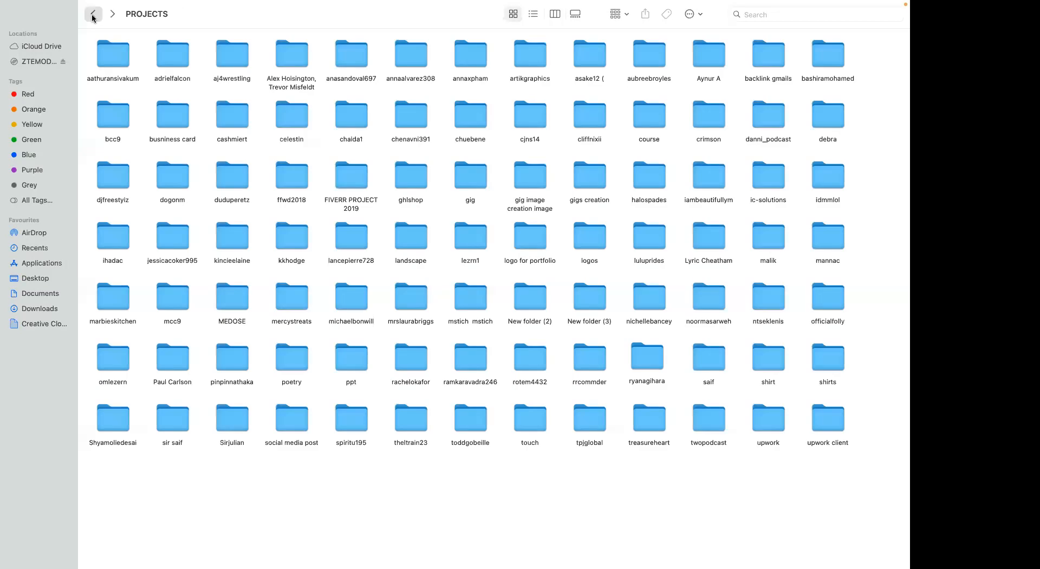
{"action": "left_click", "coordinate": [94, 14]}
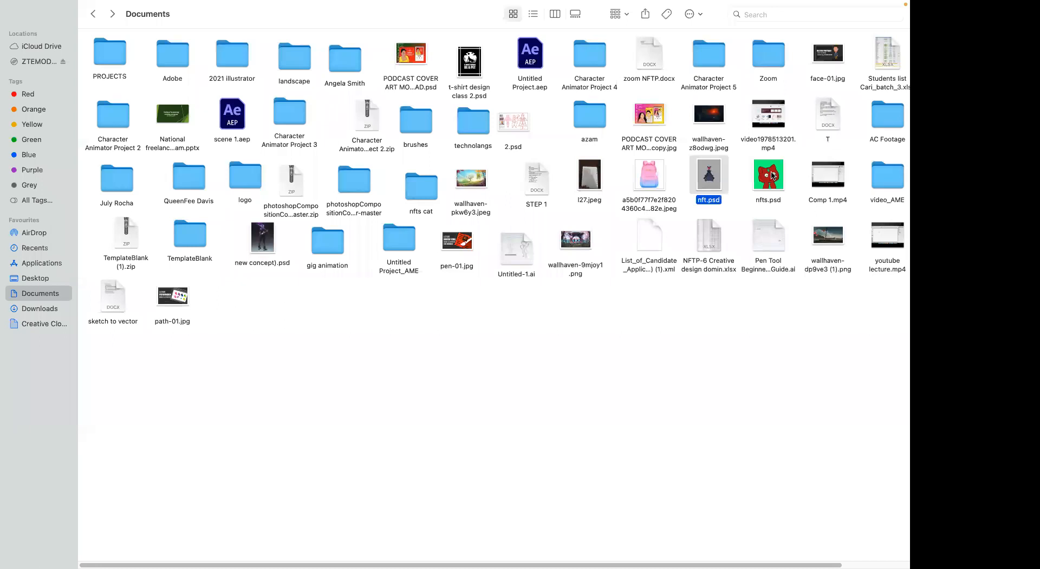
Open nfts.psd from the Documents folder in Adobe Photoshop 2021, leaving the background group's layer style unchanged.
{"action": "left_click", "coordinate": [773, 176]}
{"action": "right_click", "coordinate": [773, 176]}
{"action": "mouse_move", "coordinate": [807, 193]}
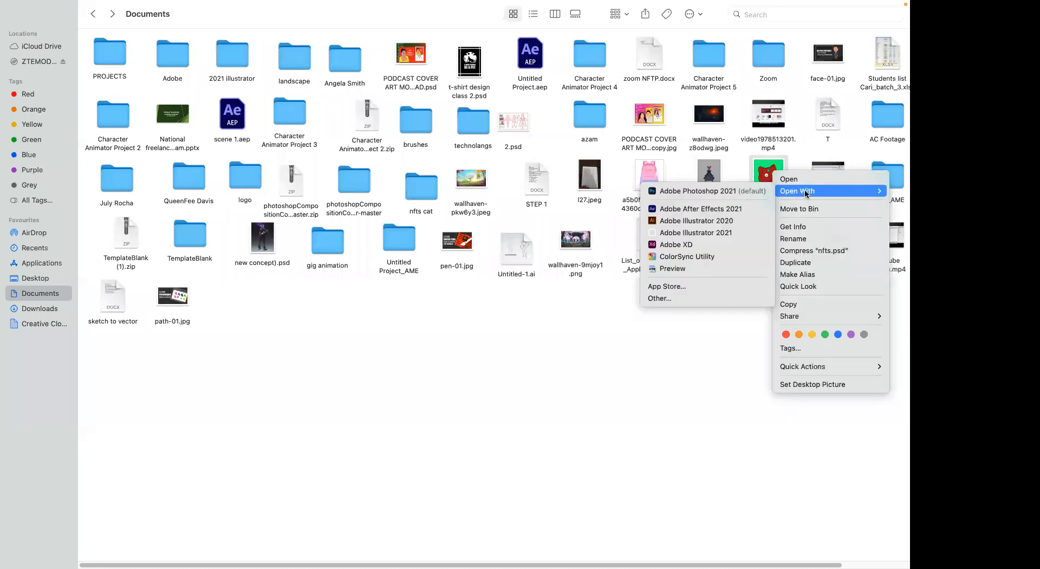
{"action": "left_click", "coordinate": [600, 230]}
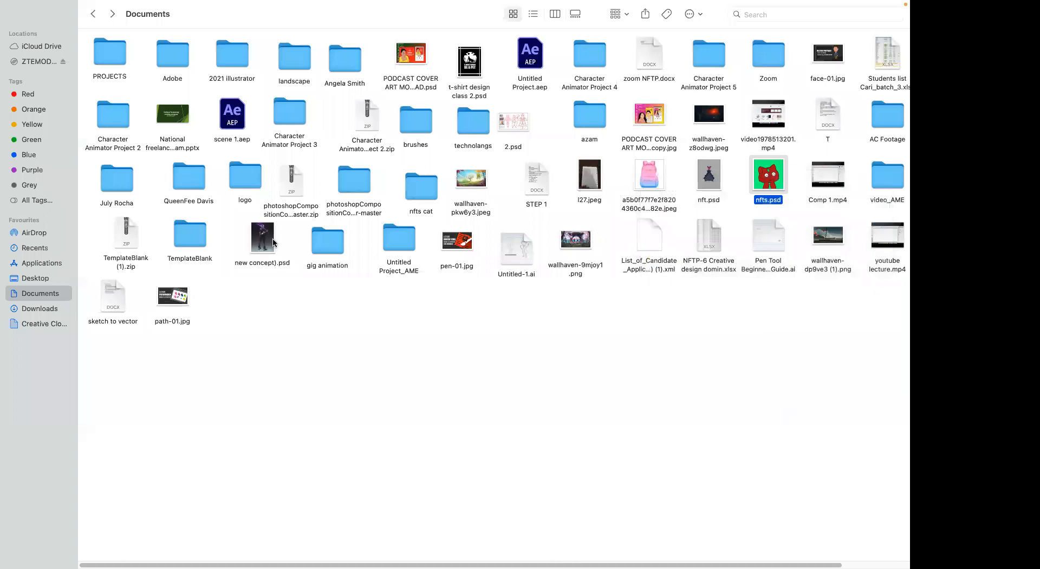
{"action": "left_click", "coordinate": [261, 237]}
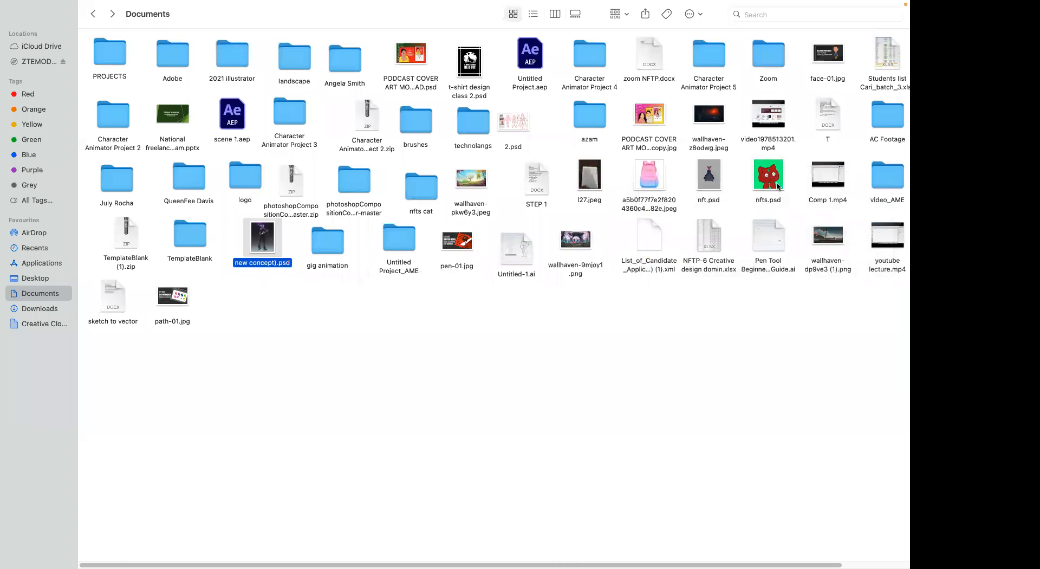
{"action": "left_click", "coordinate": [775, 182]}
{"action": "right_click", "coordinate": [778, 183]}
{"action": "mouse_move", "coordinate": [801, 197]}
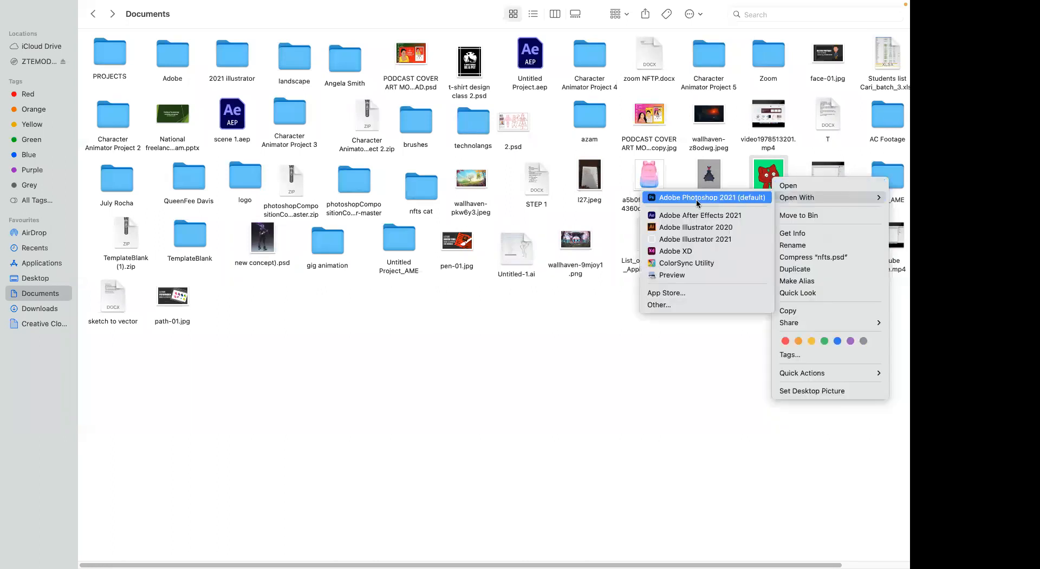
{"action": "left_click", "coordinate": [693, 200]}
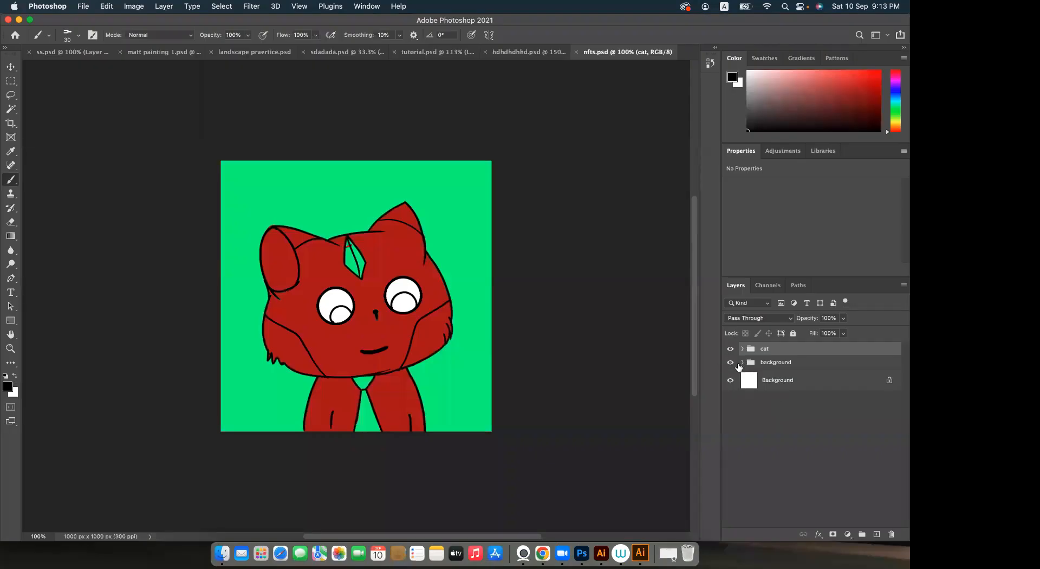
{"action": "double_click", "coordinate": [741, 363]}
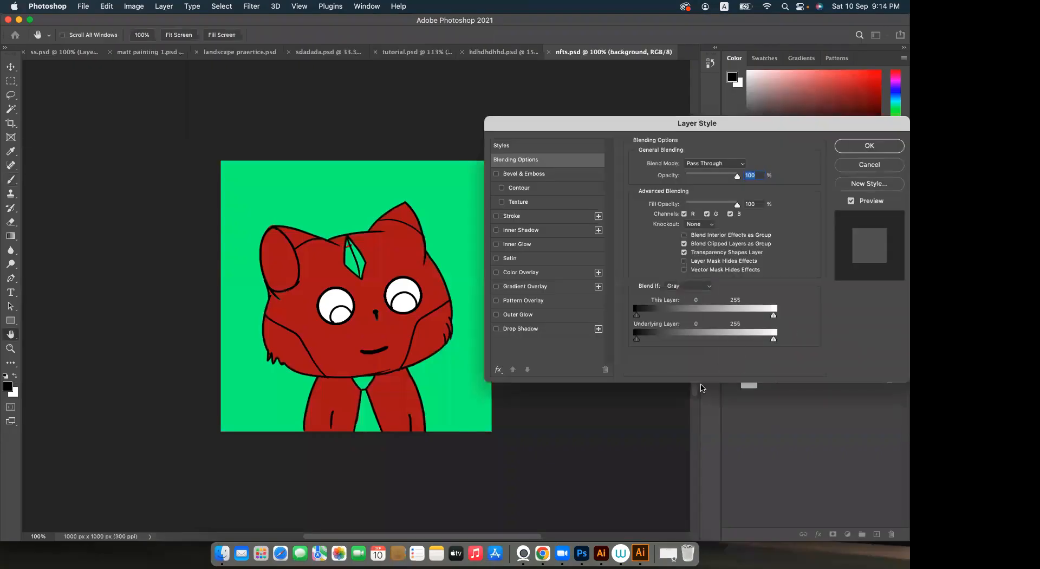
{"action": "key", "text": "Escape"}
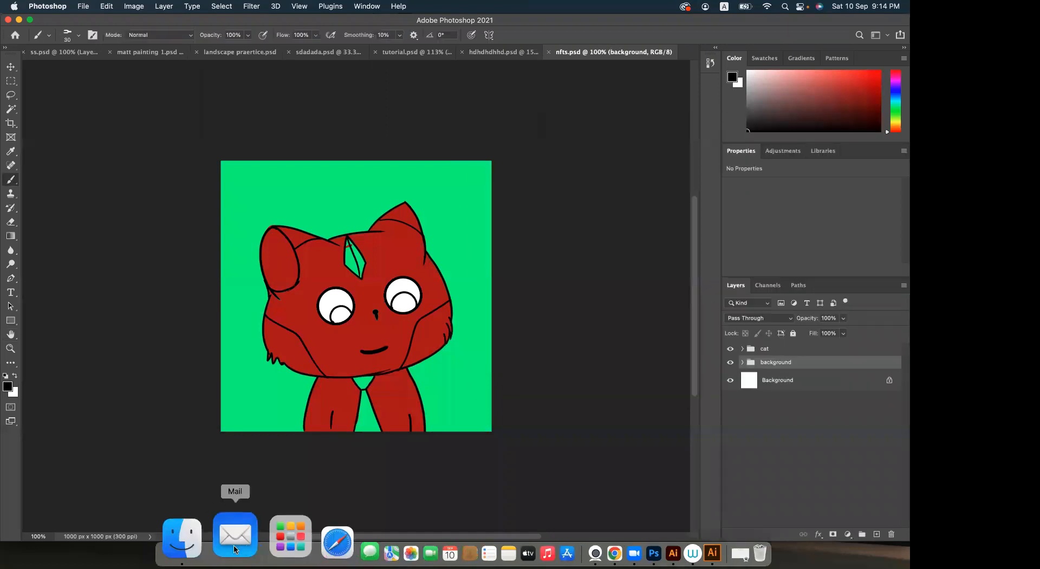
Switch to Chrome and search Fiverr for "nft" services.
{"action": "left_click", "coordinate": [217, 534]}
{"action": "left_click", "coordinate": [284, 59]}
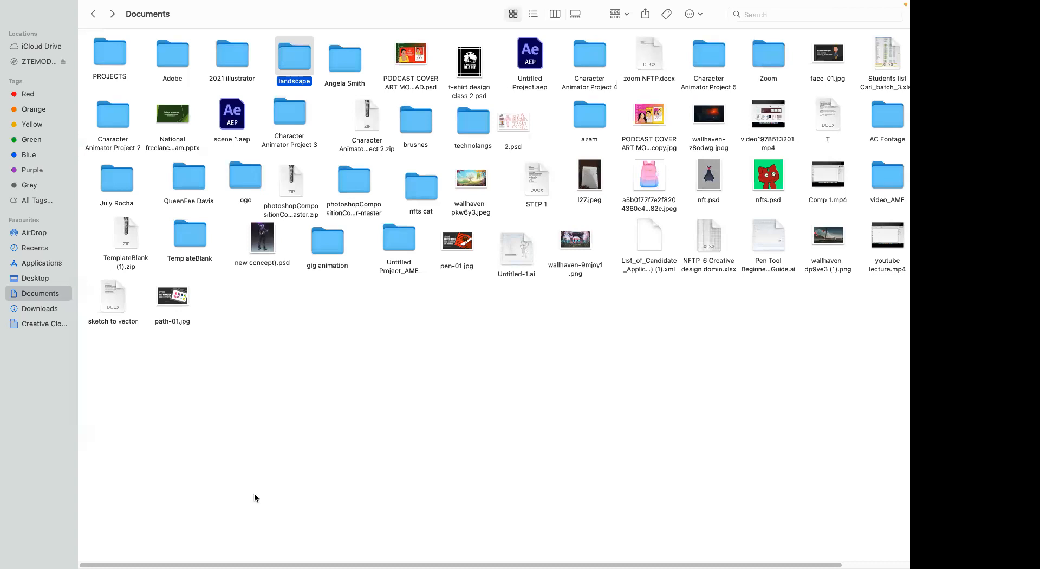
{"action": "key", "text": "super+Tab"}
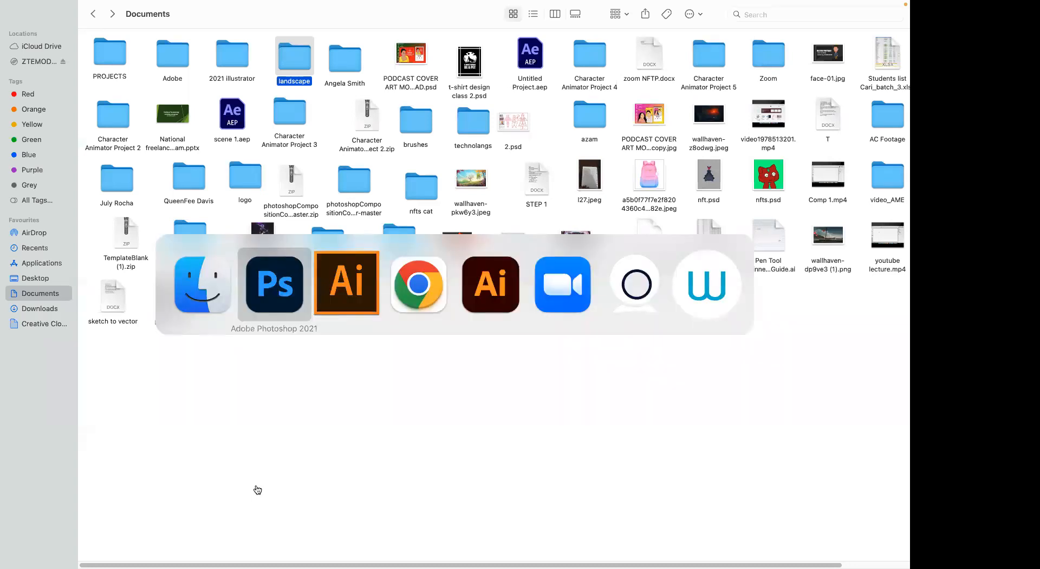
{"action": "key", "text": "super+Tab"}
{"action": "key", "text": "super+Tab"}
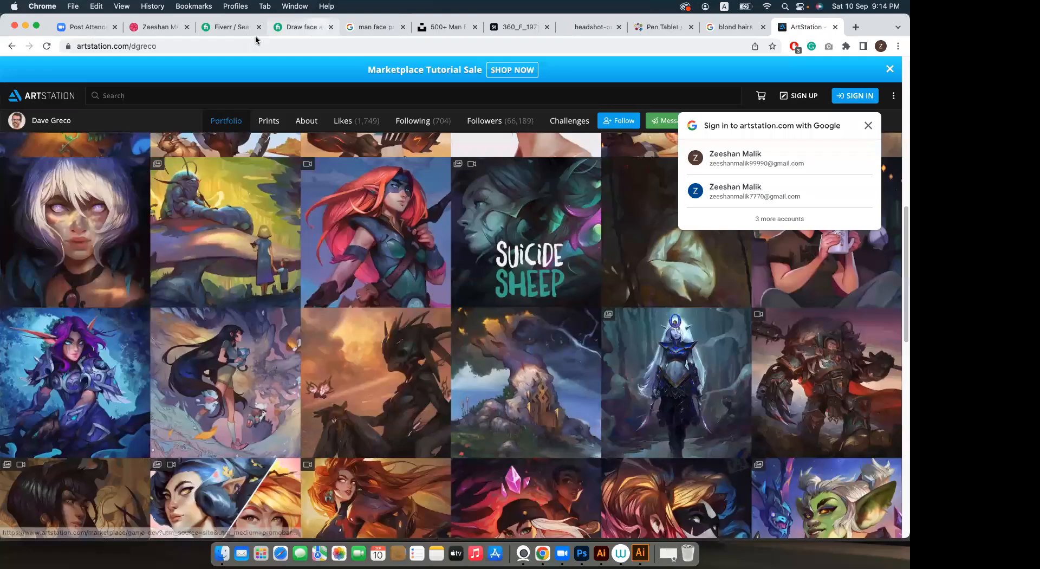
{"action": "left_click", "coordinate": [223, 27]}
{"action": "key", "text": "Escape"}
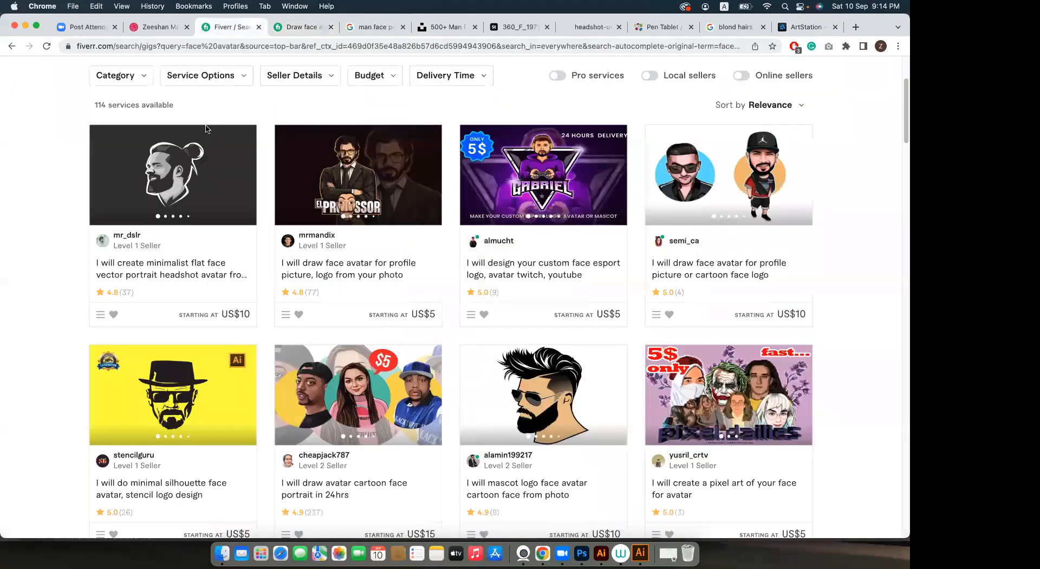
{"action": "scroll", "coordinate": [216, 79], "scroll_direction": "up", "scroll_amount": 3}
{"action": "left_click", "coordinate": [216, 78]}
{"action": "key", "text": "super+a"}
{"action": "type", "text": "nft"}
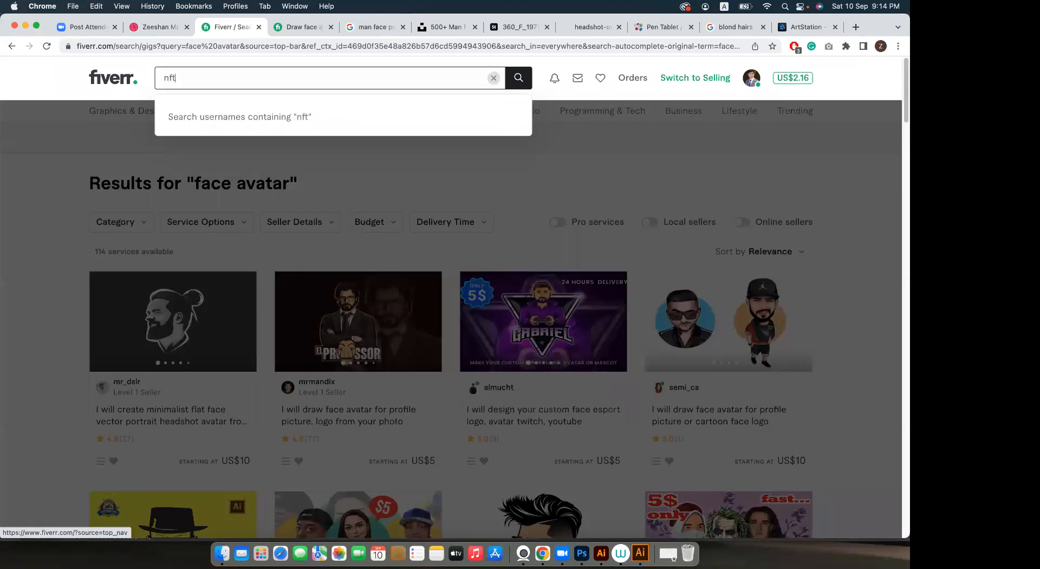
{"action": "key", "text": "Return"}
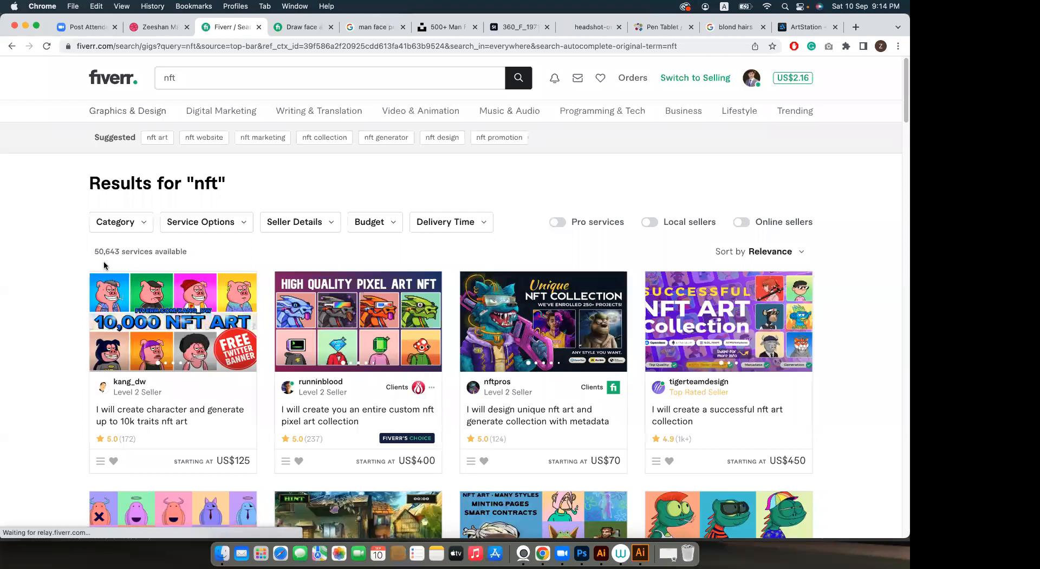
Switch back to Finder and open the nfts cat folder inside Documents to view the generated cat images.
{"action": "left_click", "coordinate": [582, 534]}
{"action": "key", "text": "super+Tab"}
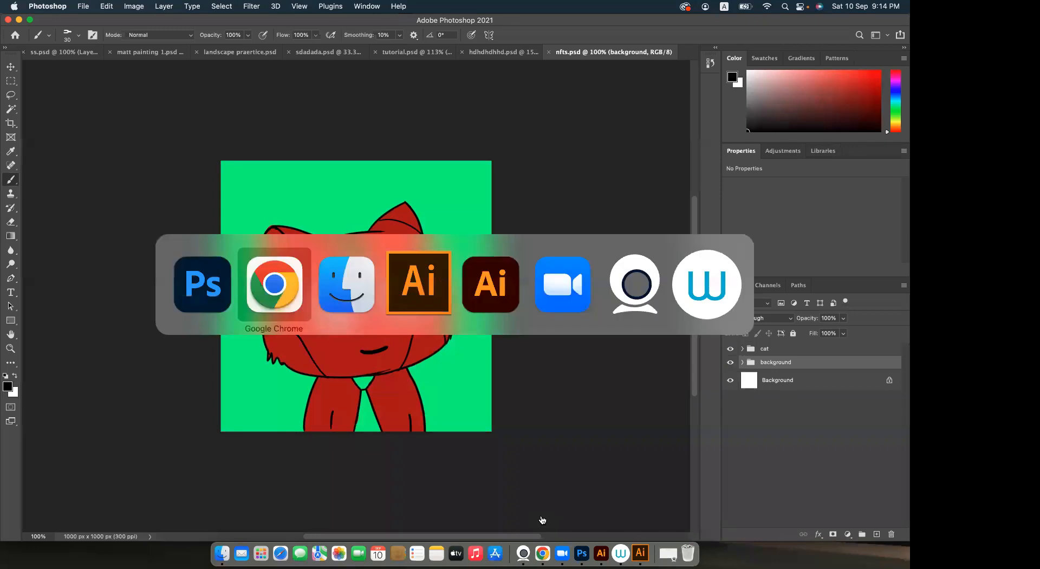
{"action": "key", "text": "super+Tab"}
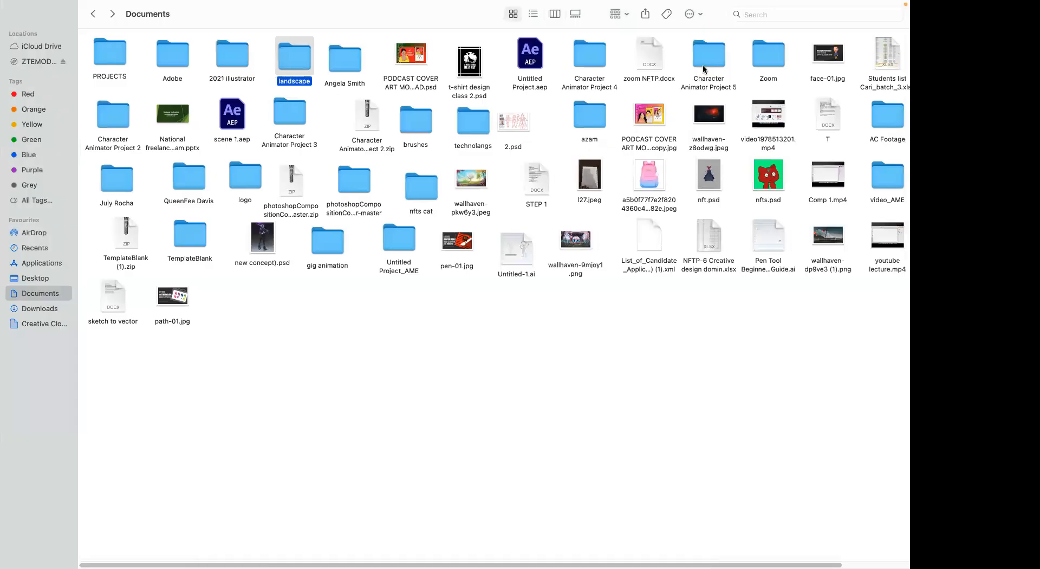
{"action": "left_click", "coordinate": [703, 64]}
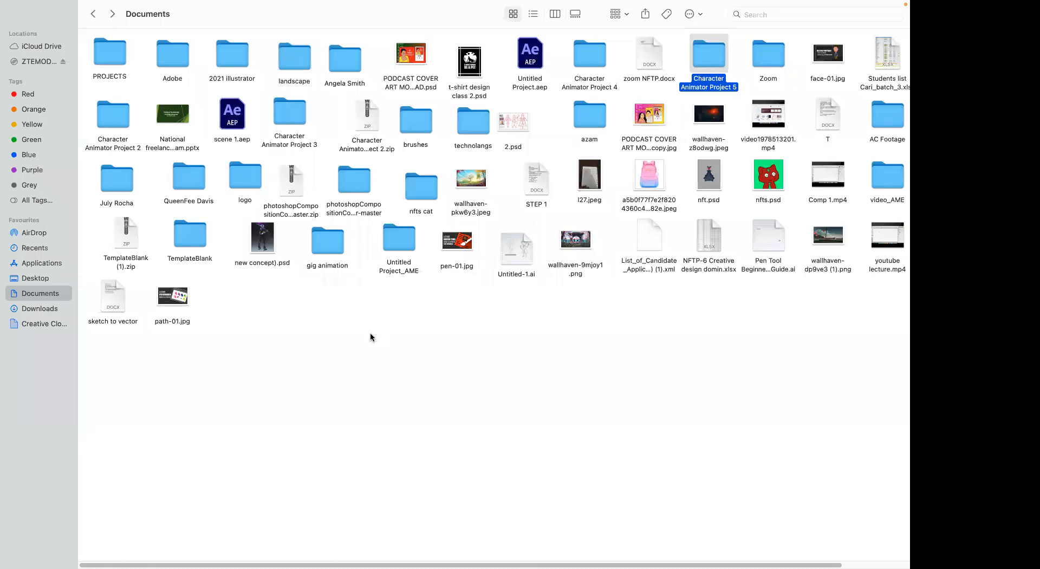
{"action": "type", "text": "nfts "}
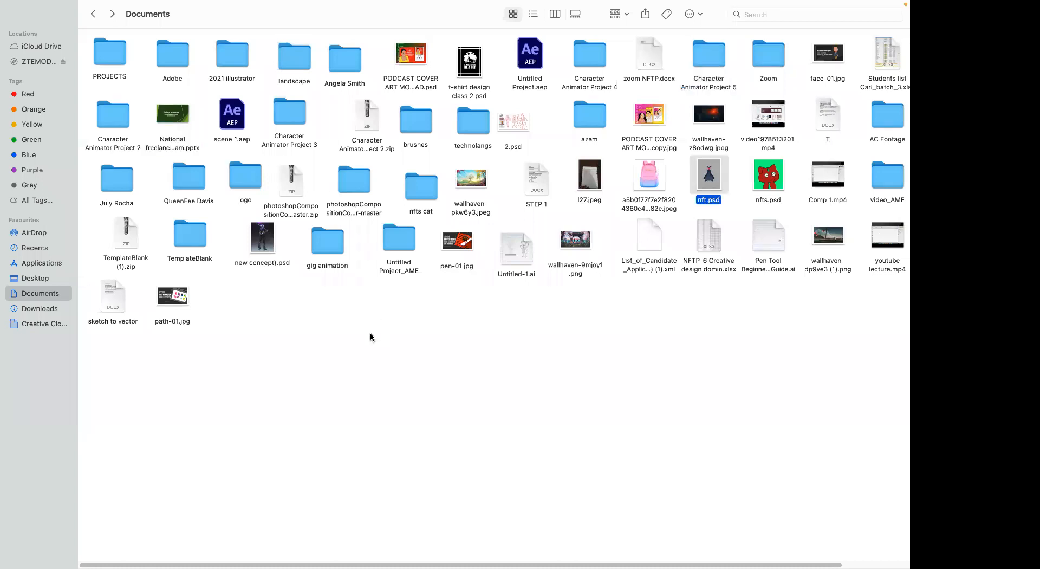
{"action": "type", "text": "ca"}
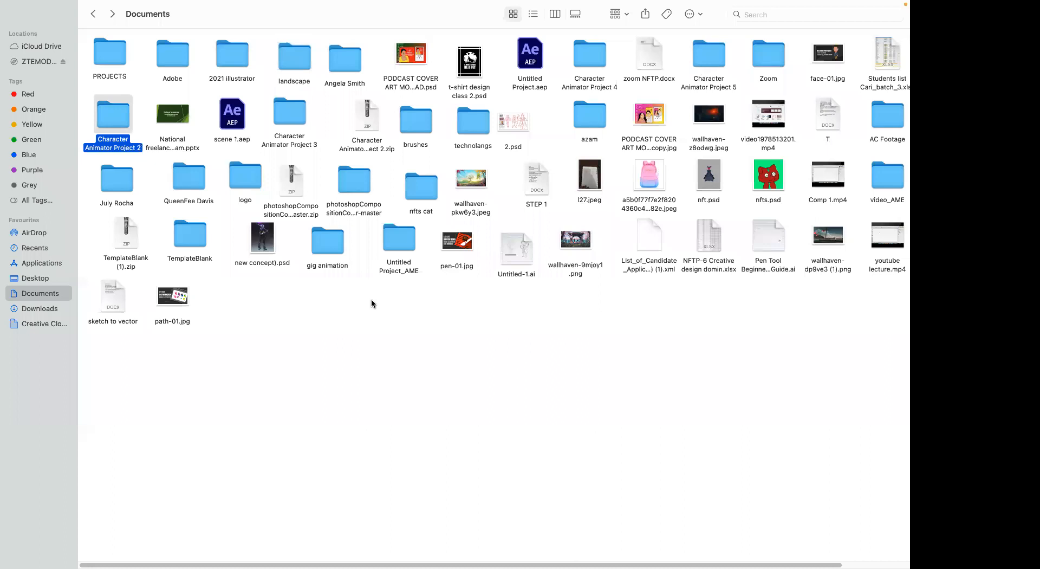
{"action": "type", "text": "t"}
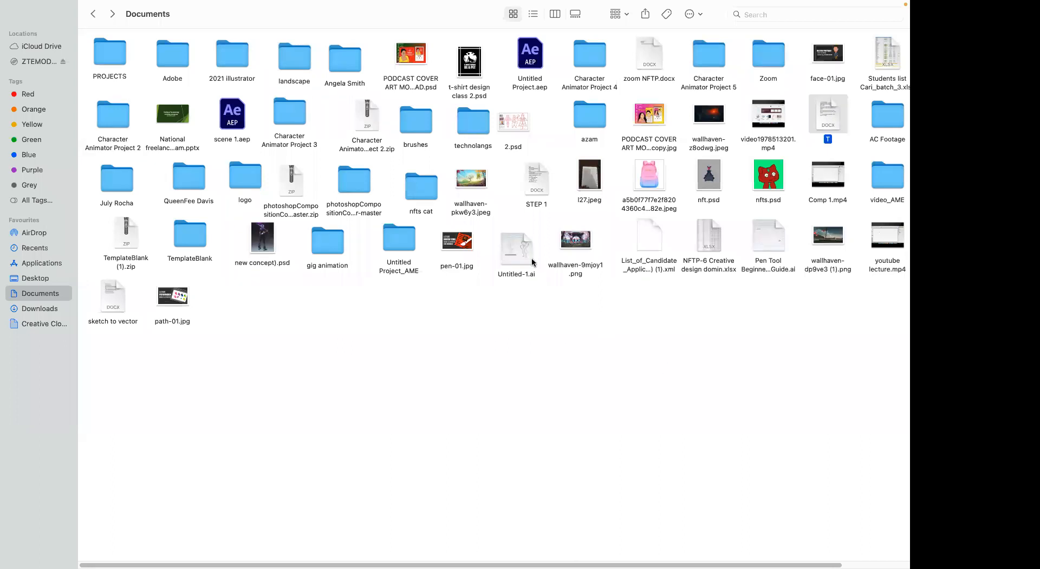
{"action": "double_click", "coordinate": [421, 191]}
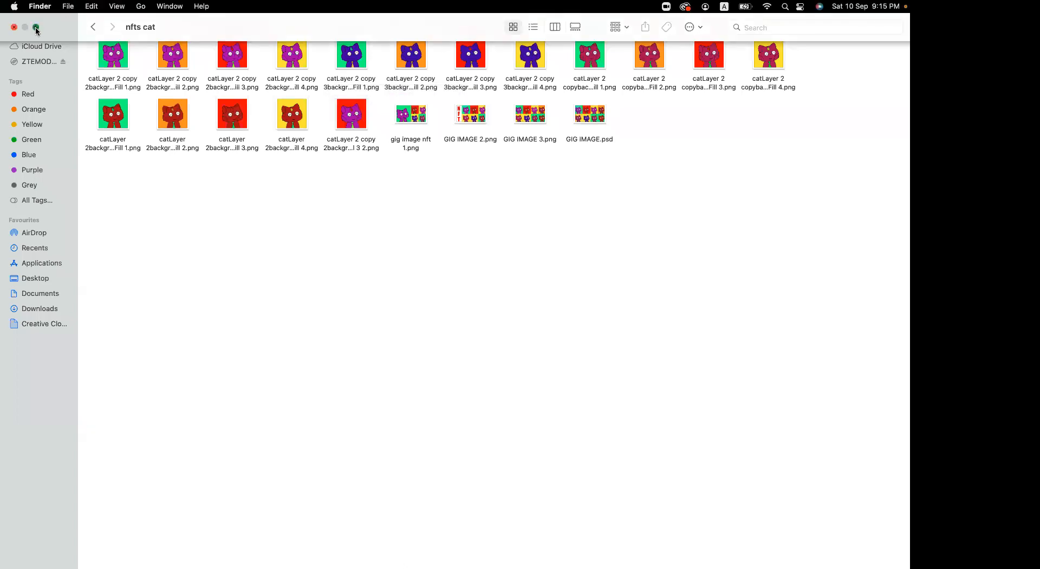
Take the nfts cat Finder window out of full screen and minimise it.
{"action": "left_click", "coordinate": [34, 27]}
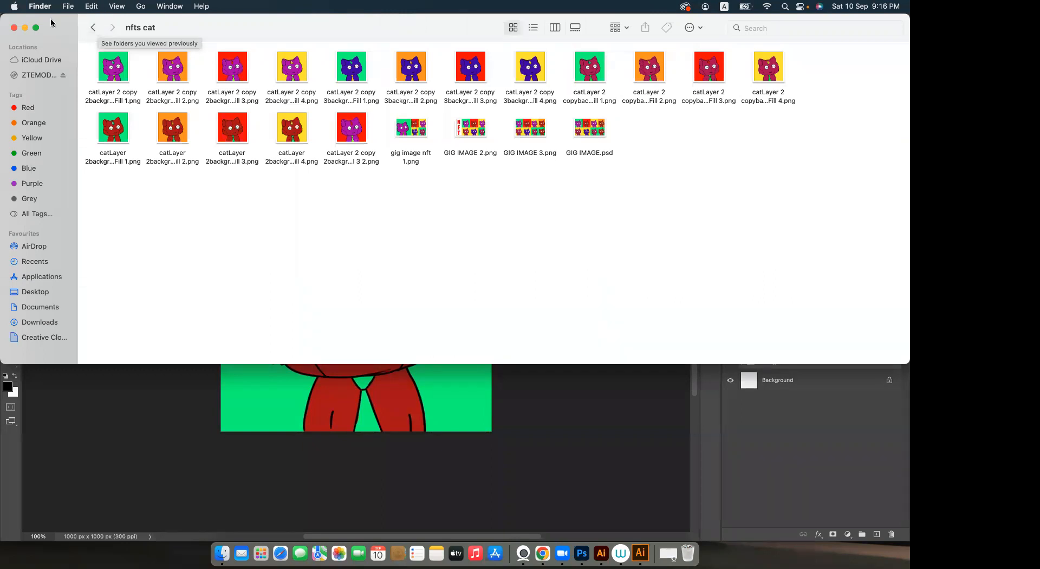
{"action": "left_click", "coordinate": [25, 29]}
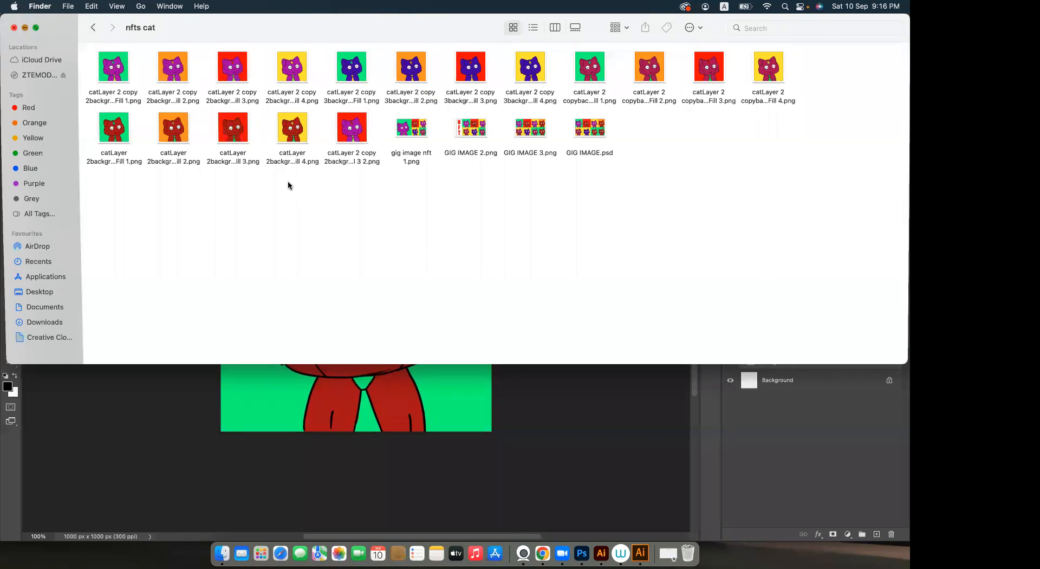